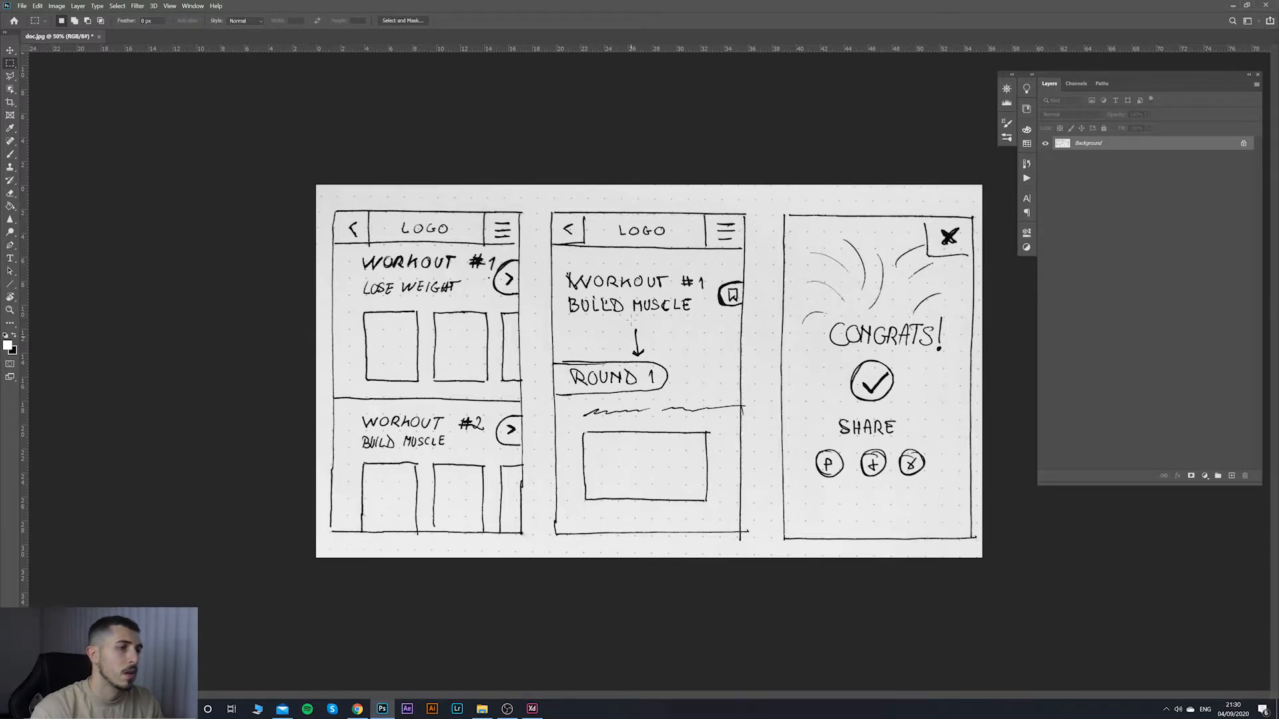
{"action": "left_click_drag", "start_coordinate": [553, 213], "coordinate": [742, 531]}
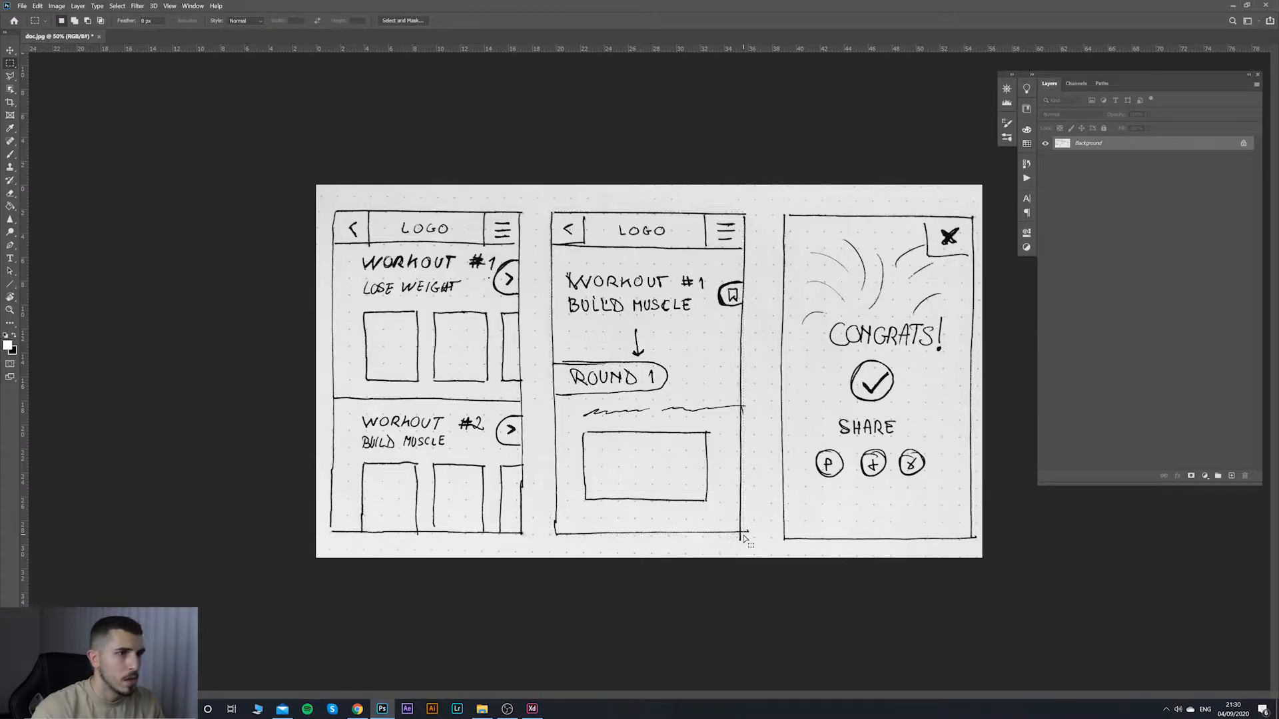
{"action": "left_click_drag", "start_coordinate": [781, 212], "coordinate": [975, 541]}
{"action": "left_click", "coordinate": [846, 380]}
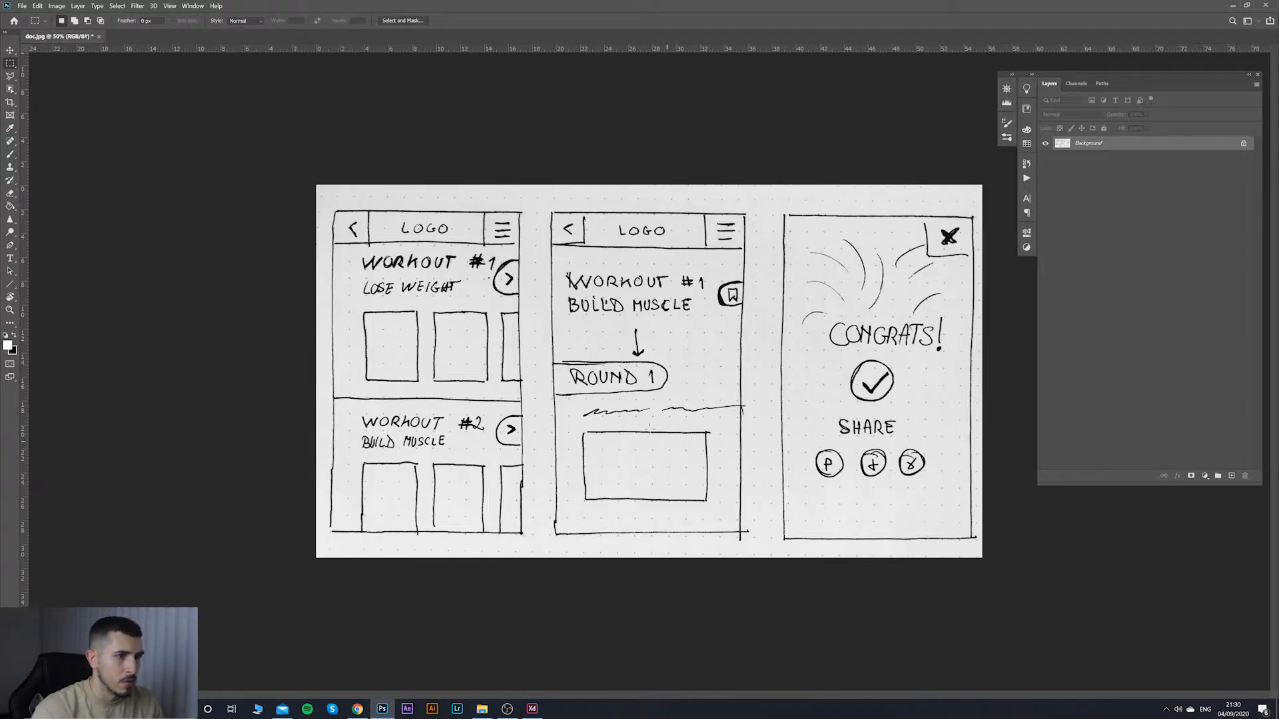
Step: Switch to Adobe XD and create a document with an iPhone X/XS/11 Pro artboard, working in a maximized window
{"action": "left_click", "coordinate": [532, 709]}
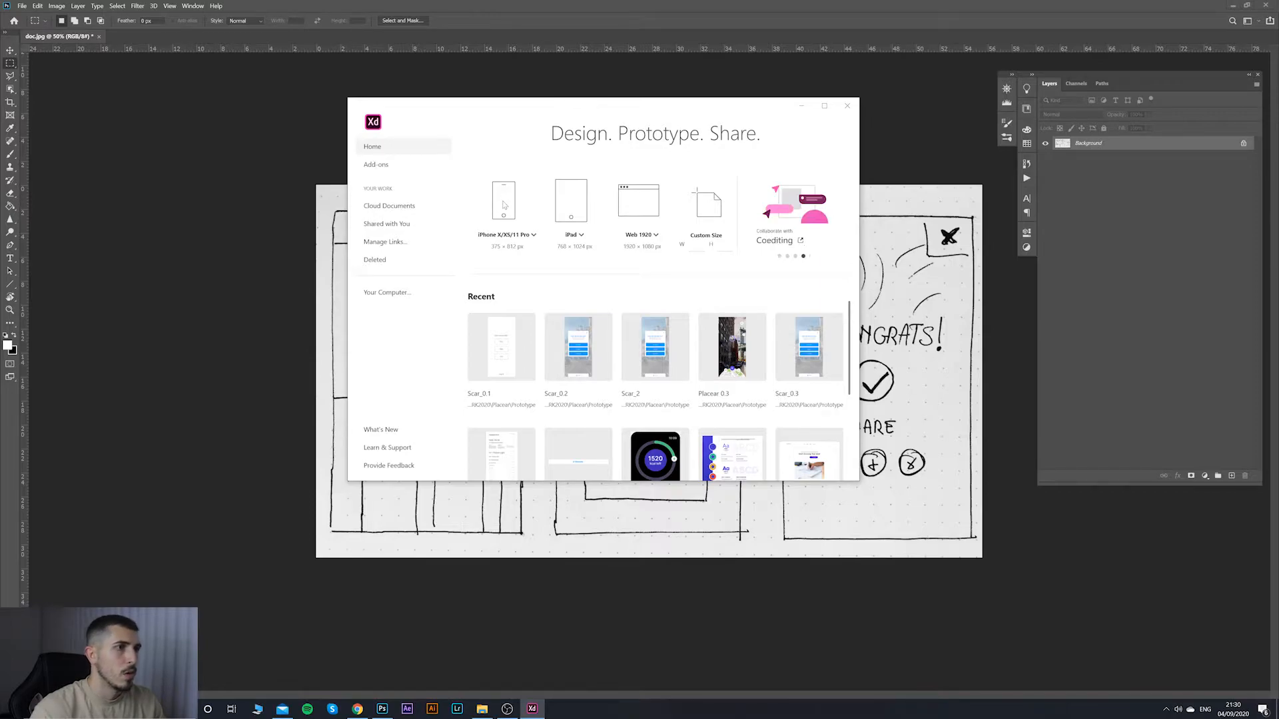
{"action": "left_click", "coordinate": [505, 211]}
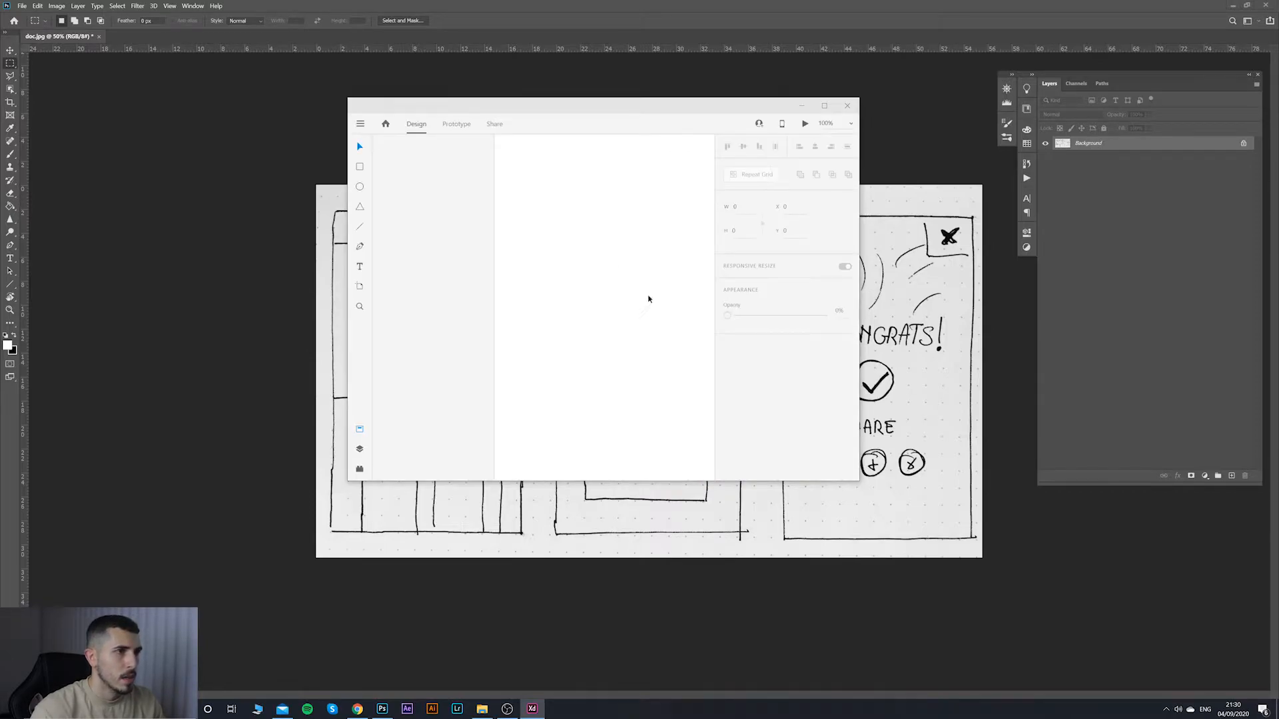
{"action": "left_click", "coordinate": [824, 107]}
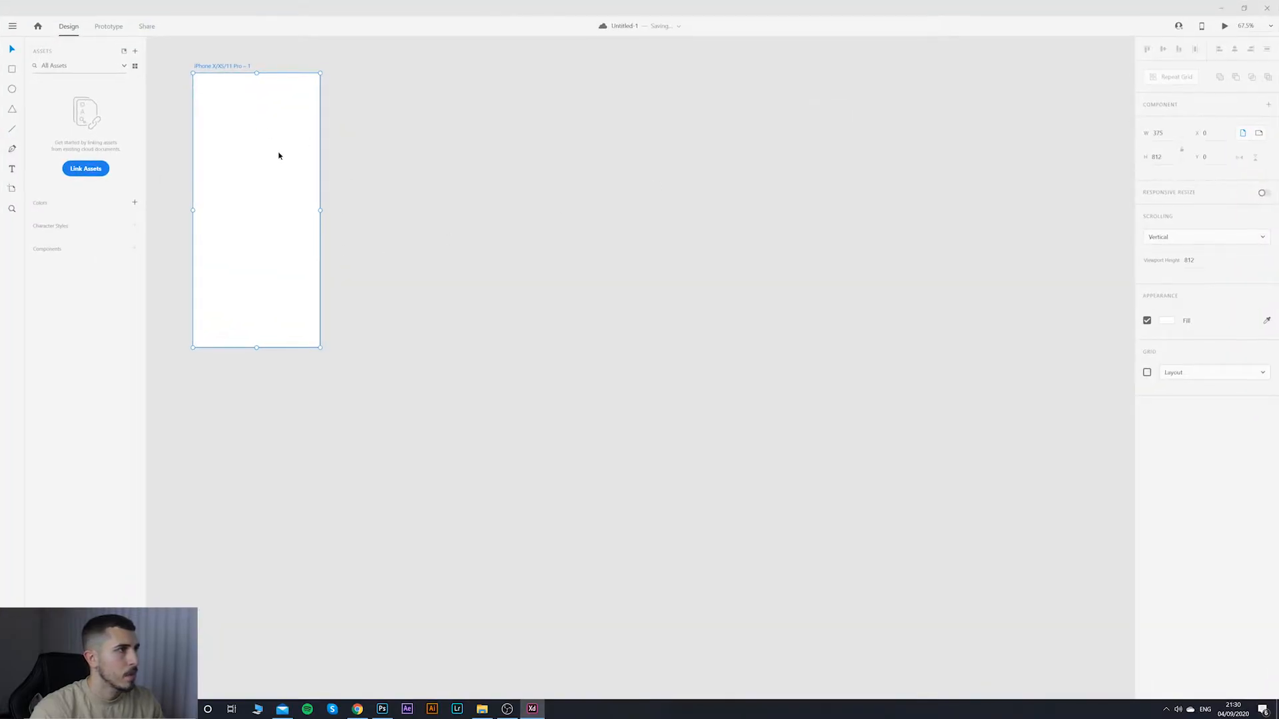
{"action": "left_click_drag", "start_coordinate": [393, 216], "coordinate": [777, 308]}
{"action": "scroll", "coordinate": [742, 297], "scroll_direction": "up", "scroll_amount": 2}
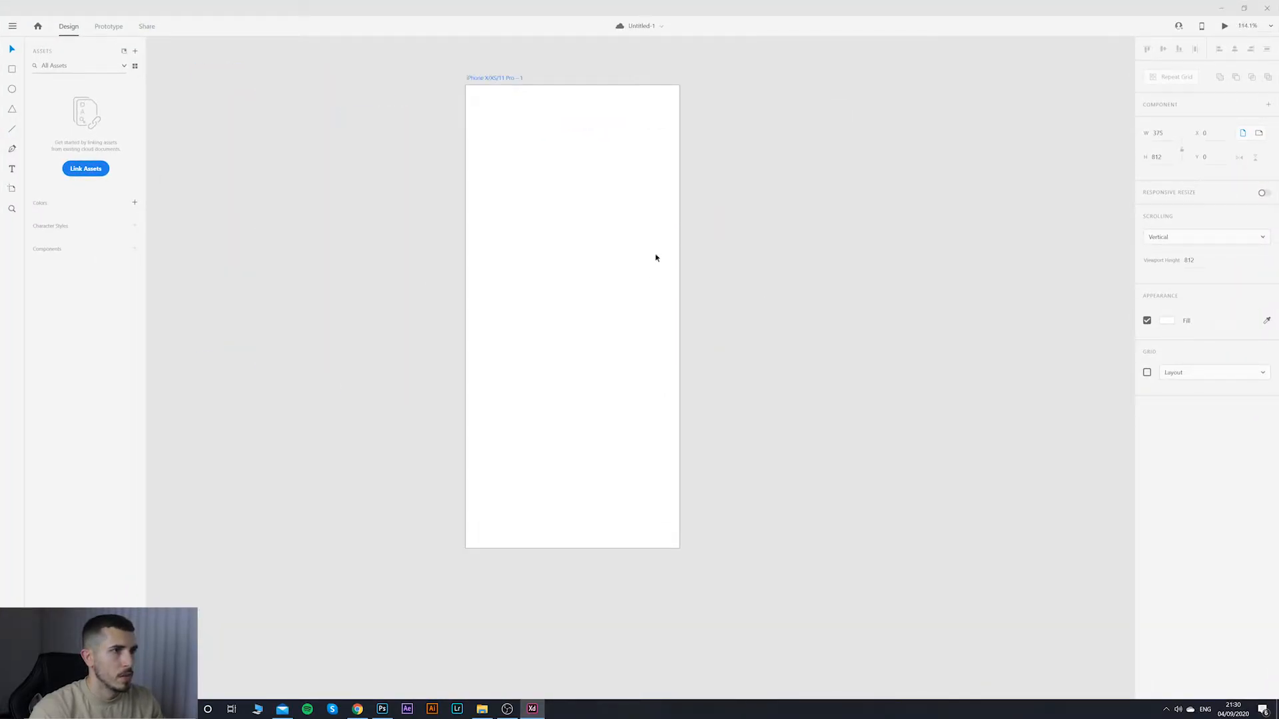
{"action": "left_click_drag", "start_coordinate": [719, 237], "coordinate": [752, 267]}
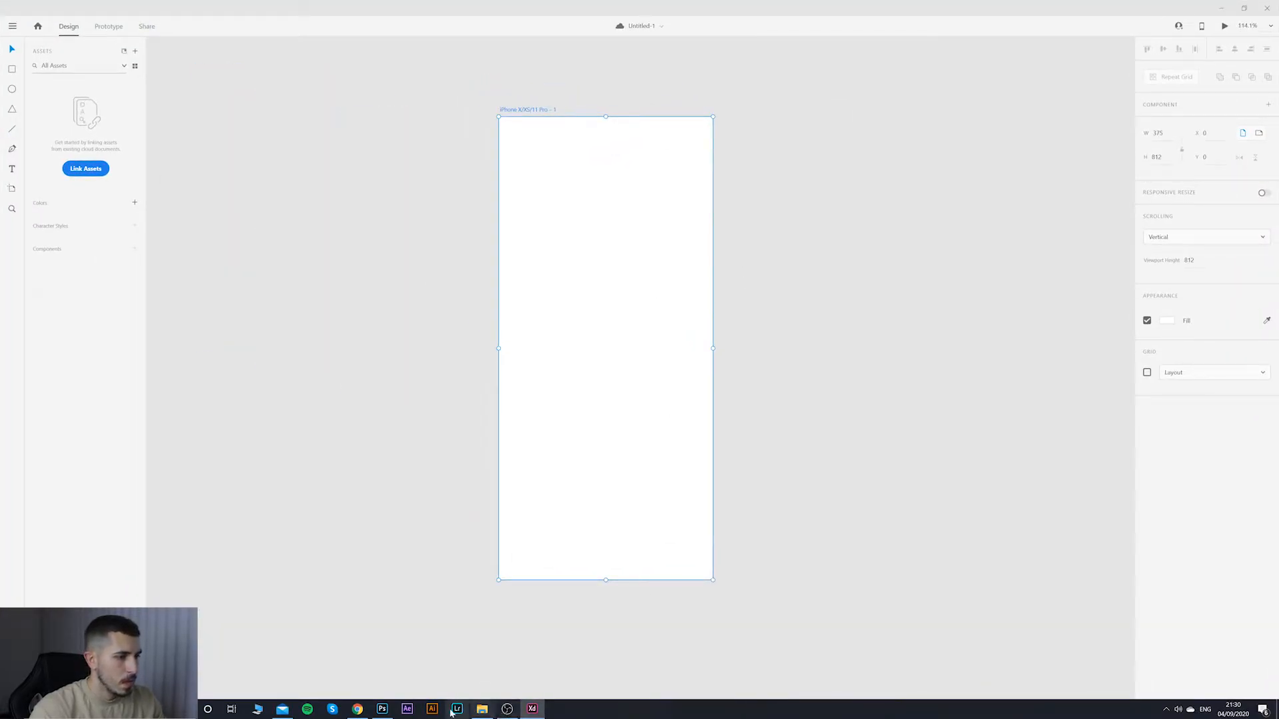
Step: Copy the entire wireframe sketch from doc.jpg in Photoshop and paste it into the Adobe XD document
{"action": "left_click", "coordinate": [381, 709]}
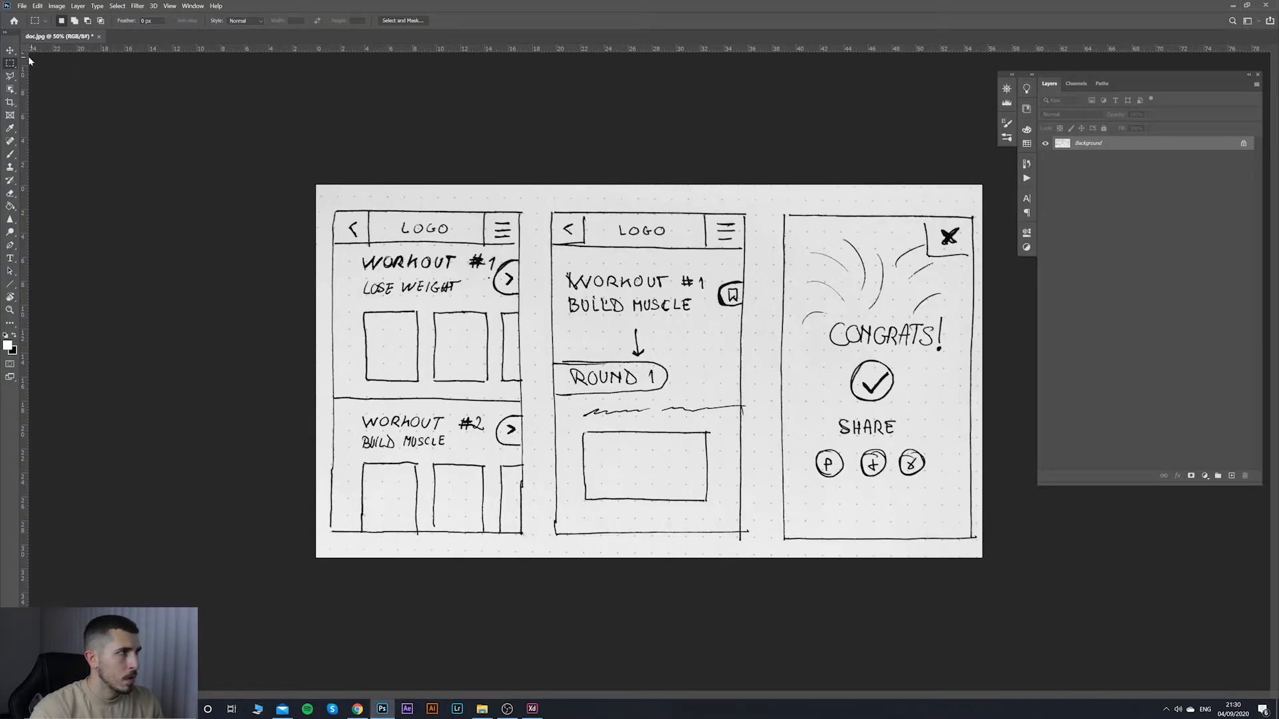
{"action": "left_click_drag", "start_coordinate": [320, 185], "coordinate": [978, 554]}
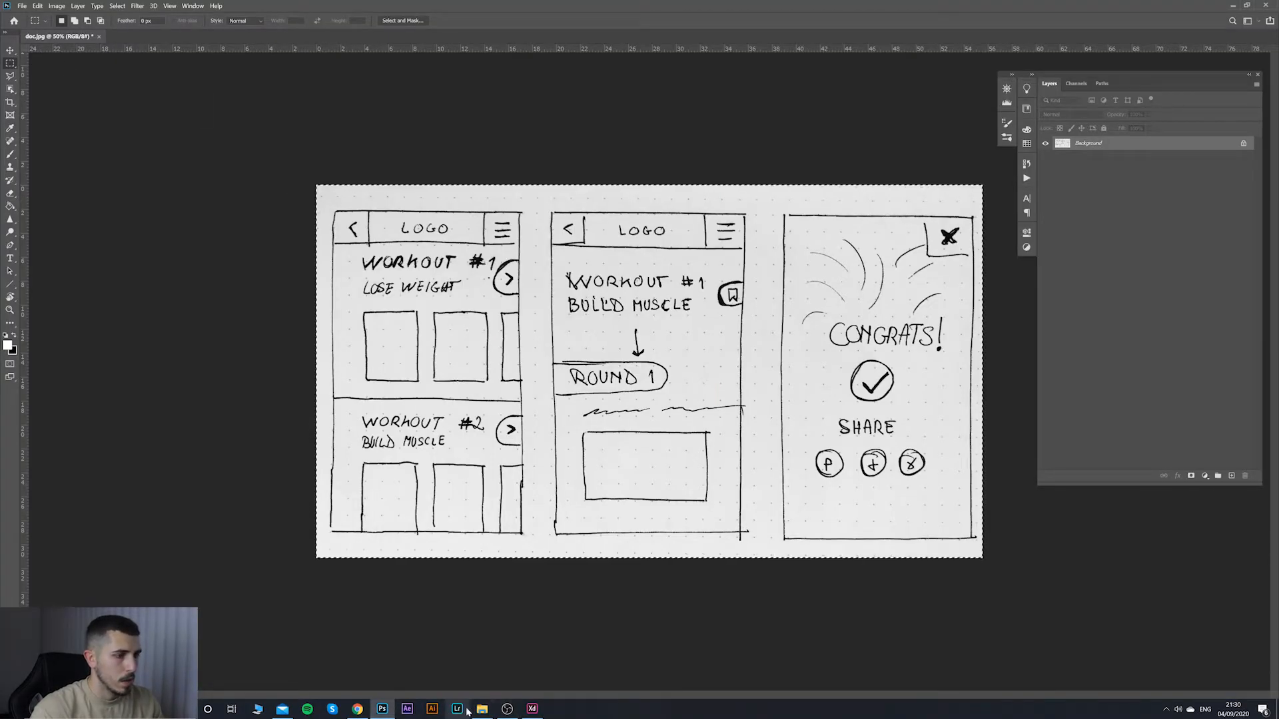
{"action": "left_click", "coordinate": [533, 710]}
{"action": "key", "text": "ctrl+v"}
{"action": "scroll", "coordinate": [590, 291], "scroll_direction": "down", "scroll_amount": 8}
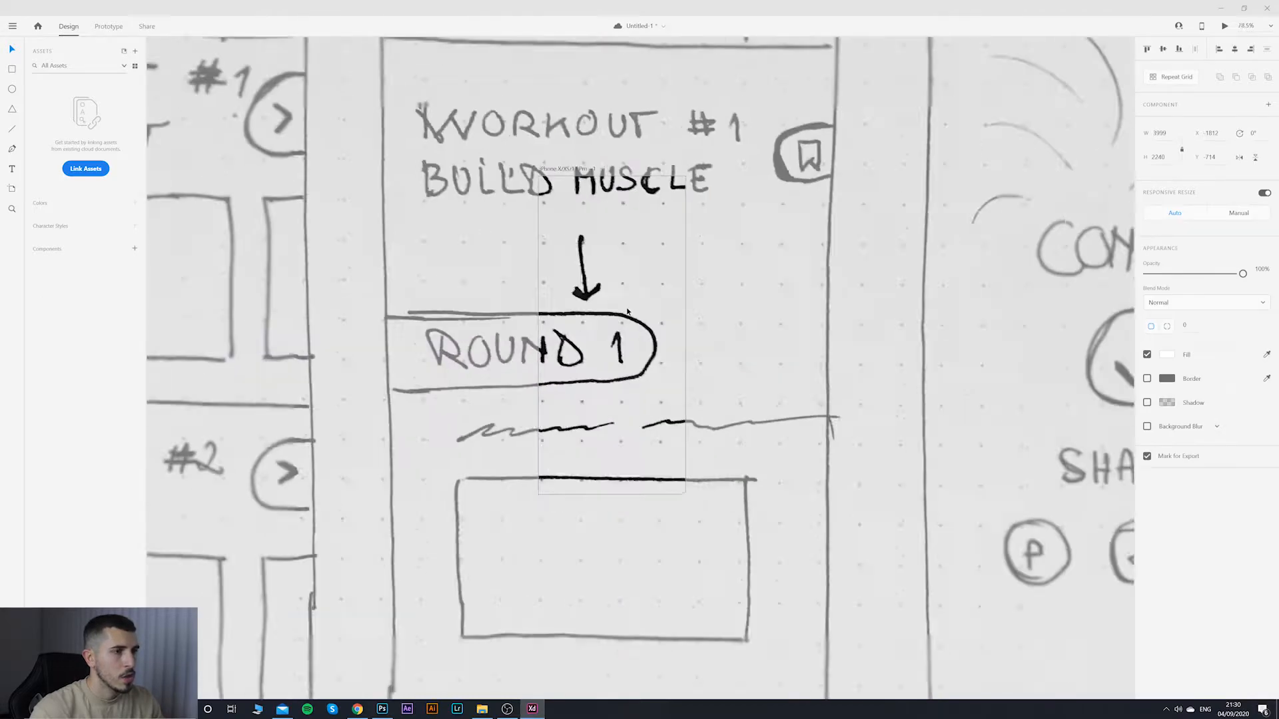
Step: Scale the pasted sketch down to about 865 × 484 and place it just above the phone artboard
{"action": "left_click_drag", "start_coordinate": [789, 268], "coordinate": [794, 120]}
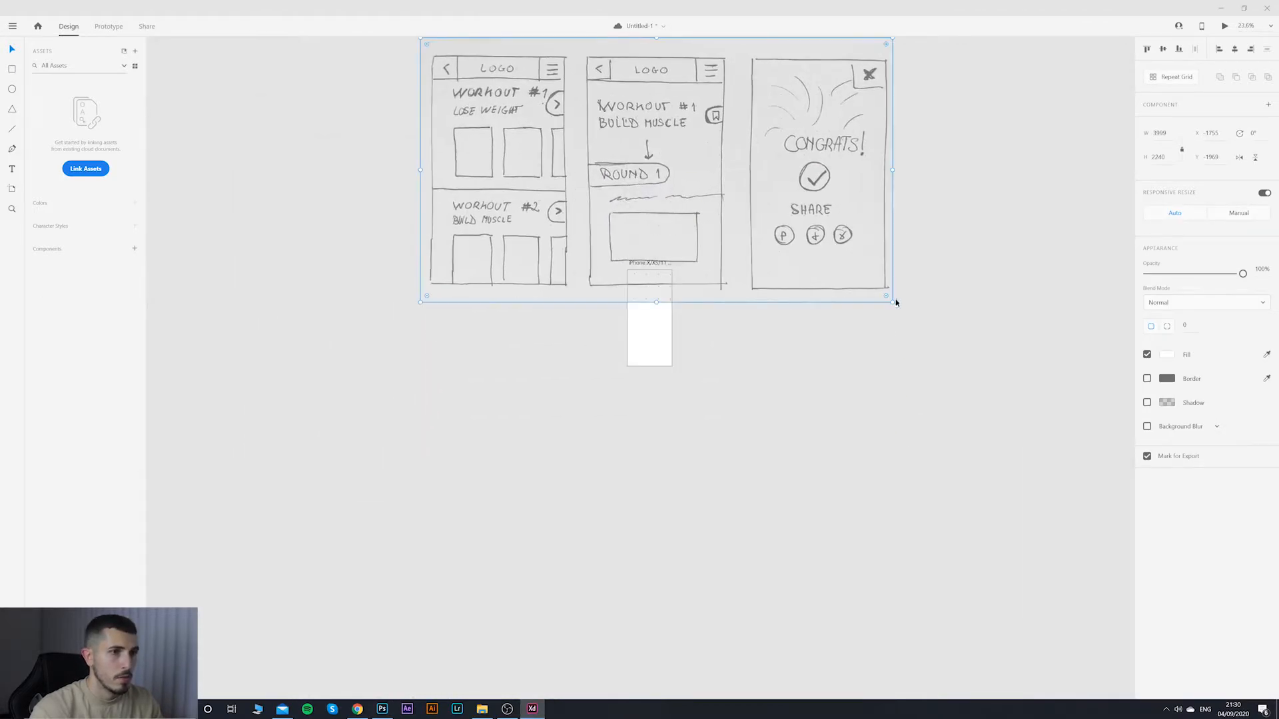
{"action": "mouse_move", "coordinate": [892, 301]}
{"action": "left_mouse_down"}
{"action": "mouse_move", "coordinate": [657, 207]}
{"action": "mouse_move", "coordinate": [719, 222]}
{"action": "left_mouse_up"}
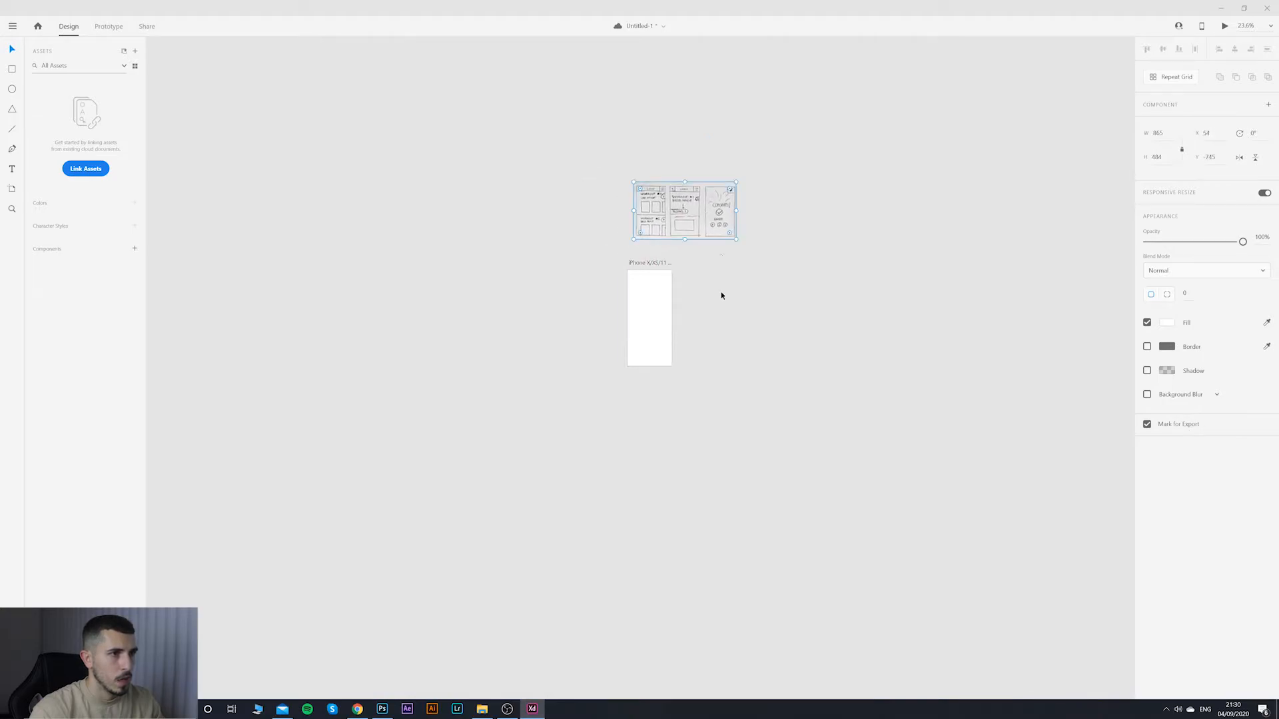
{"action": "scroll", "coordinate": [718, 294], "scroll_direction": "up", "scroll_amount": 3}
{"action": "scroll", "coordinate": [692, 306], "scroll_direction": "up", "scroll_amount": 2}
{"action": "left_click_drag", "start_coordinate": [625, 163], "coordinate": [731, 277]}
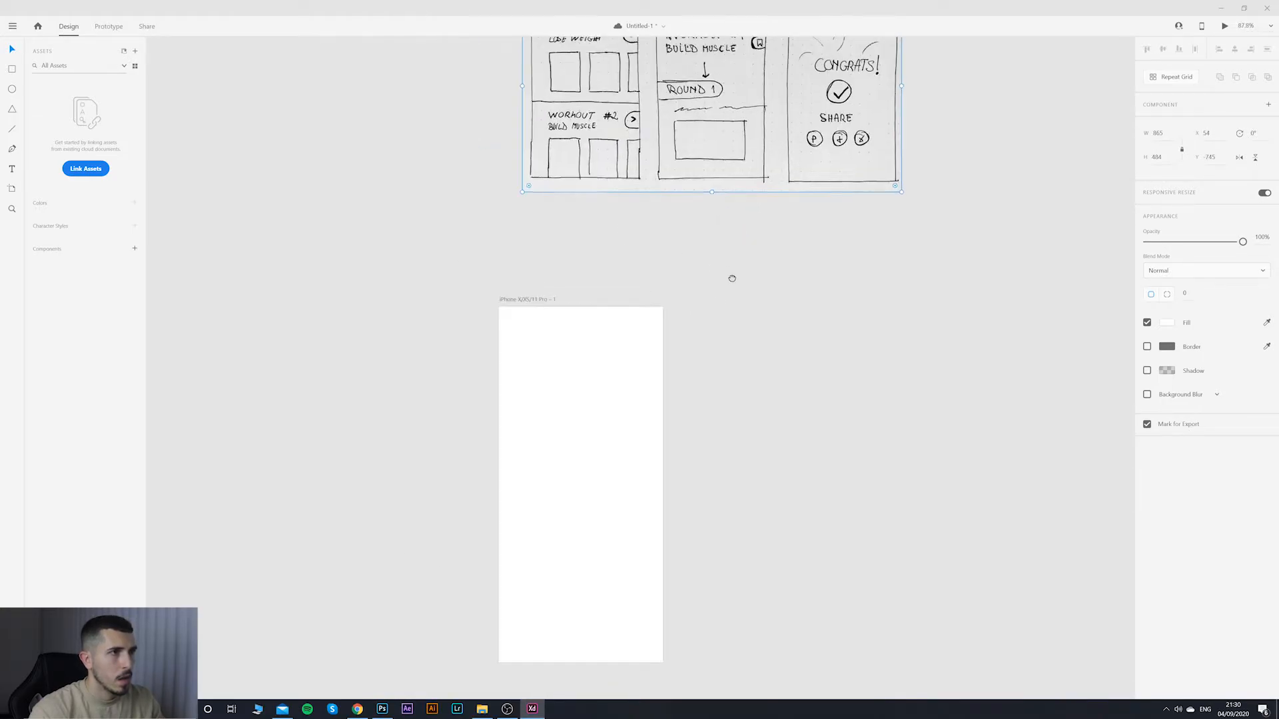
{"action": "mouse_move", "coordinate": [713, 121]}
{"action": "left_mouse_down"}
{"action": "mouse_move", "coordinate": [714, 166]}
{"action": "mouse_move", "coordinate": [696, 197]}
{"action": "left_mouse_up"}
{"action": "left_click", "coordinate": [894, 460]}
{"action": "mouse_move", "coordinate": [892, 462]}
{"action": "left_mouse_down"}
{"action": "mouse_move", "coordinate": [854, 439]}
{"action": "mouse_move", "coordinate": [825, 452]}
{"action": "left_mouse_up"}
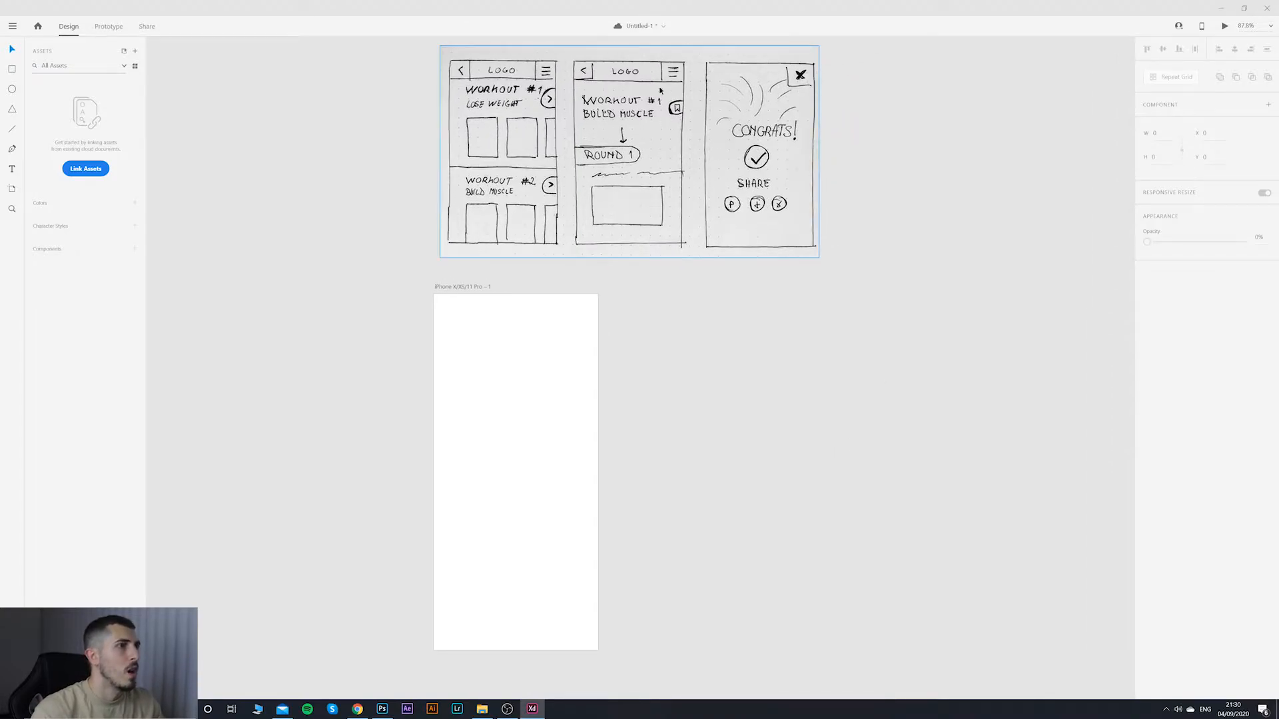
{"action": "left_click", "coordinate": [626, 132]}
{"action": "left_click", "coordinate": [826, 167]}
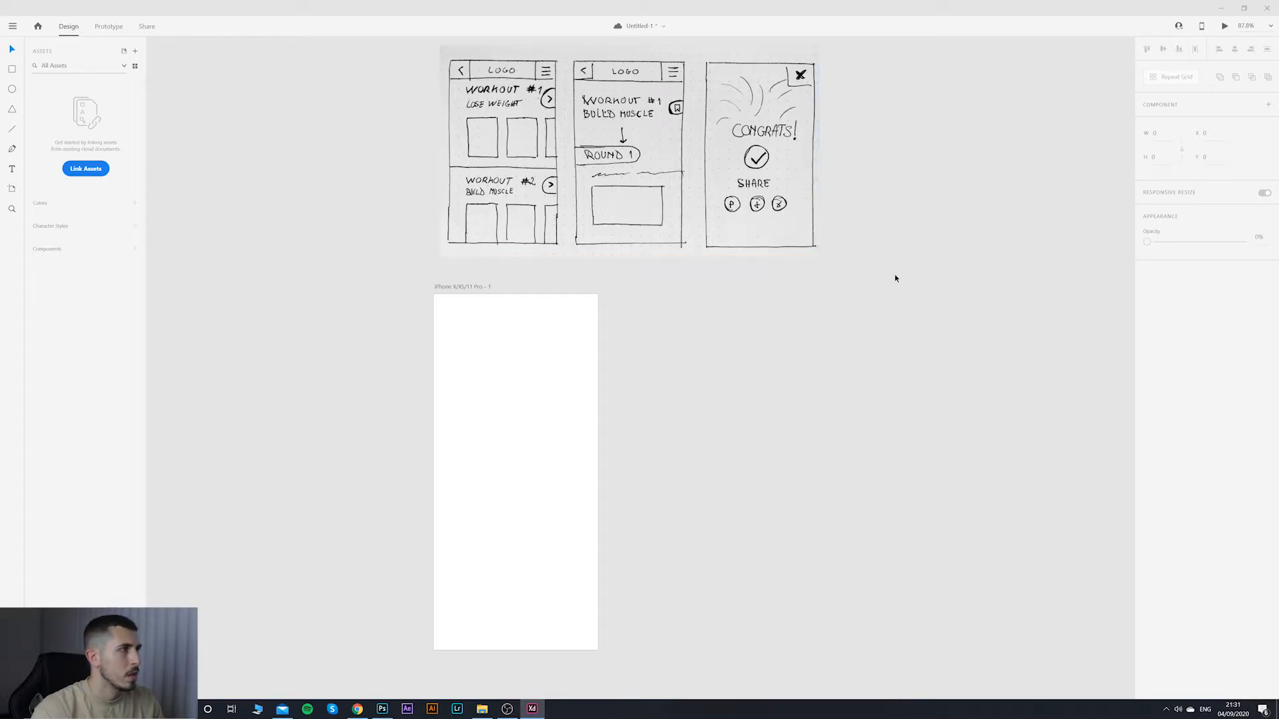
Step: Enable a layout grid on the phone artboard with 12 columns
{"action": "left_click", "coordinate": [482, 288]}
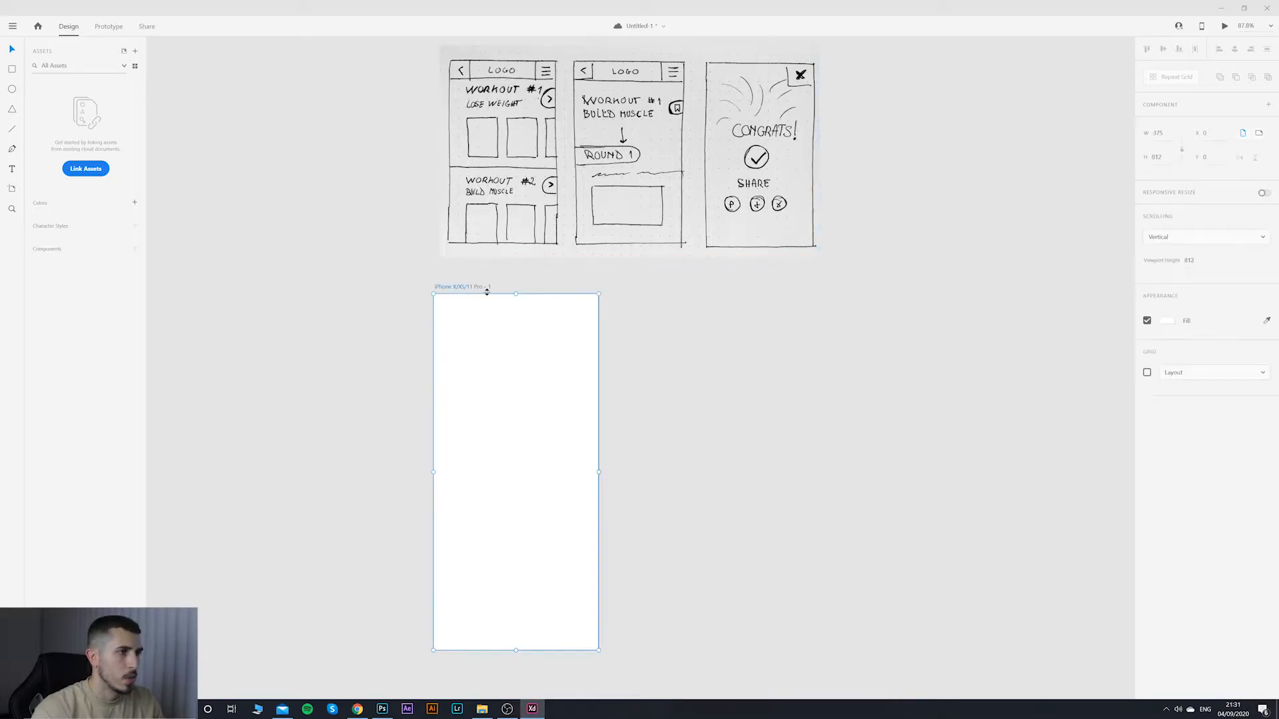
{"action": "left_click", "coordinate": [715, 335]}
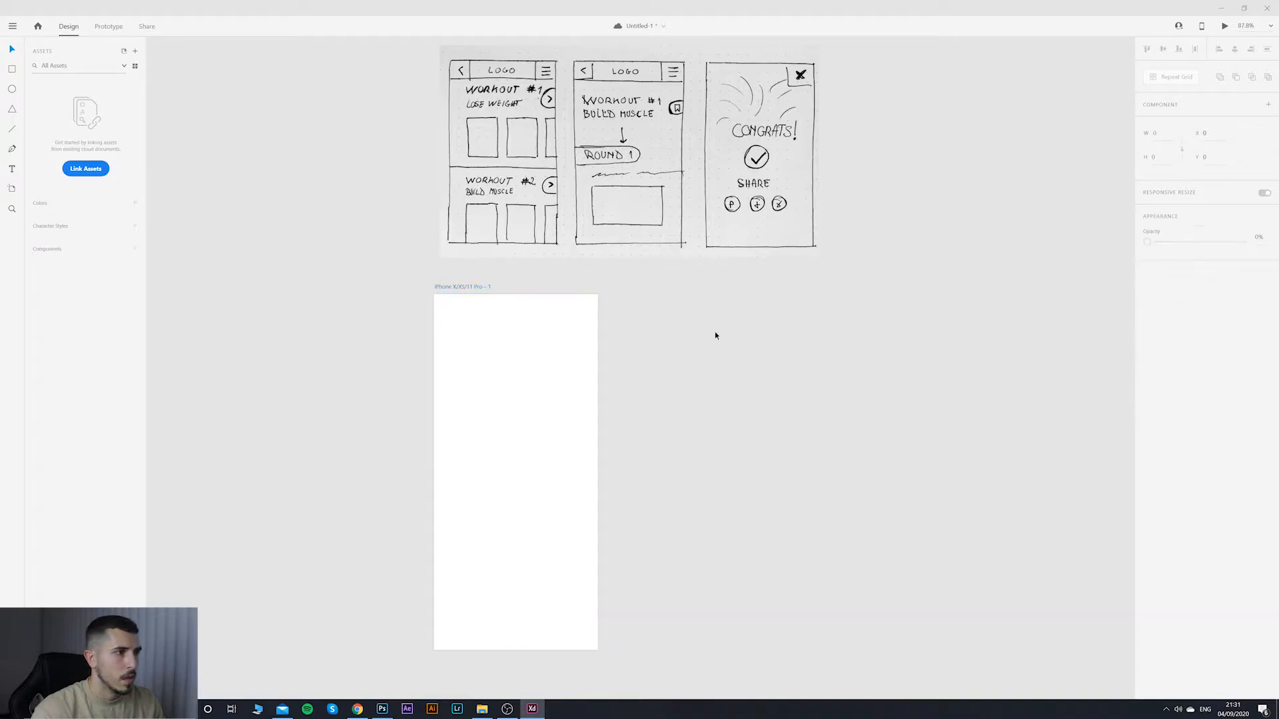
{"action": "left_click", "coordinate": [474, 286]}
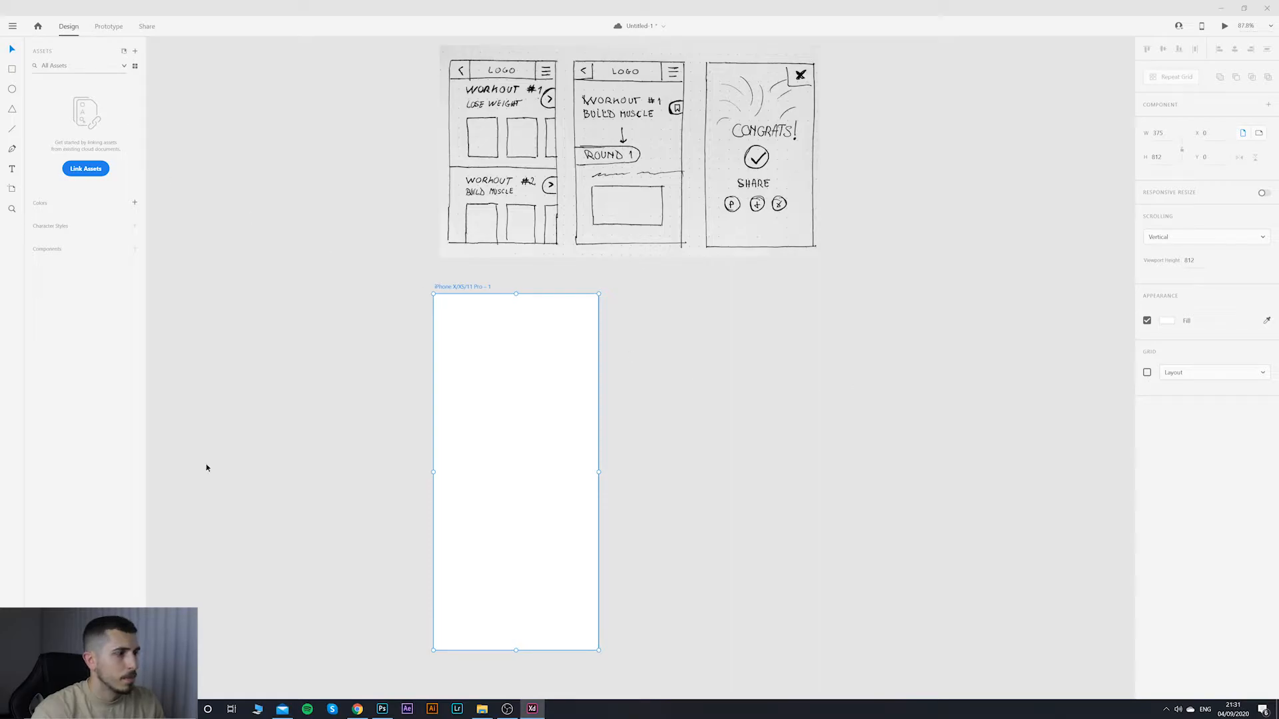
{"action": "left_click", "coordinate": [1146, 373]}
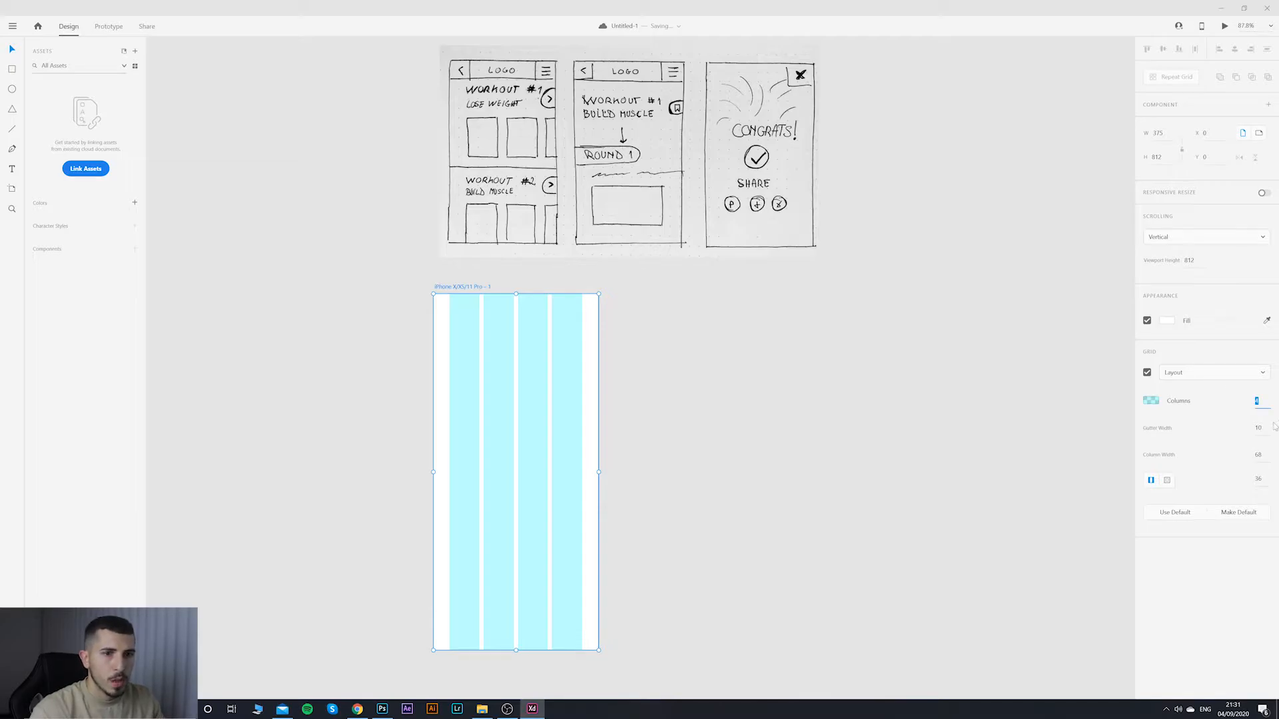
{"action": "type", "text": "12"}
{"action": "key", "text": "Tab"}
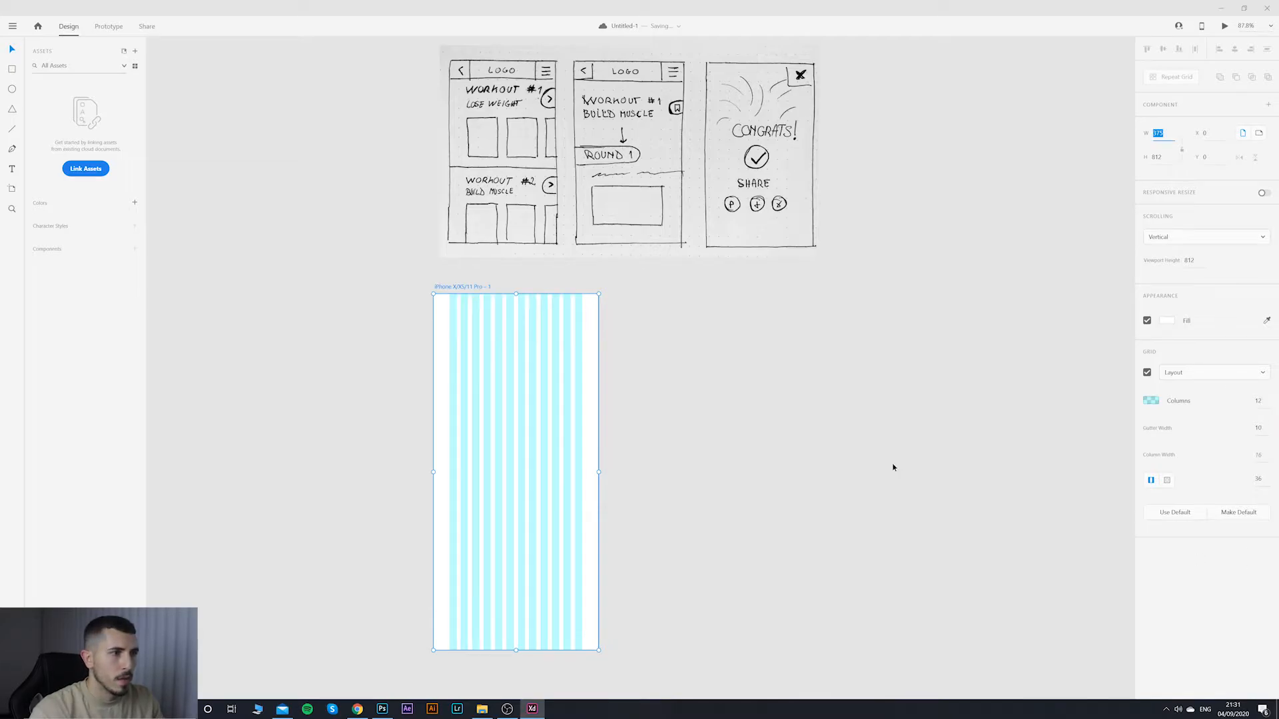
Step: Reduce the phone artboard's layout grid to 8 columns
{"action": "left_click", "coordinate": [1258, 401]}
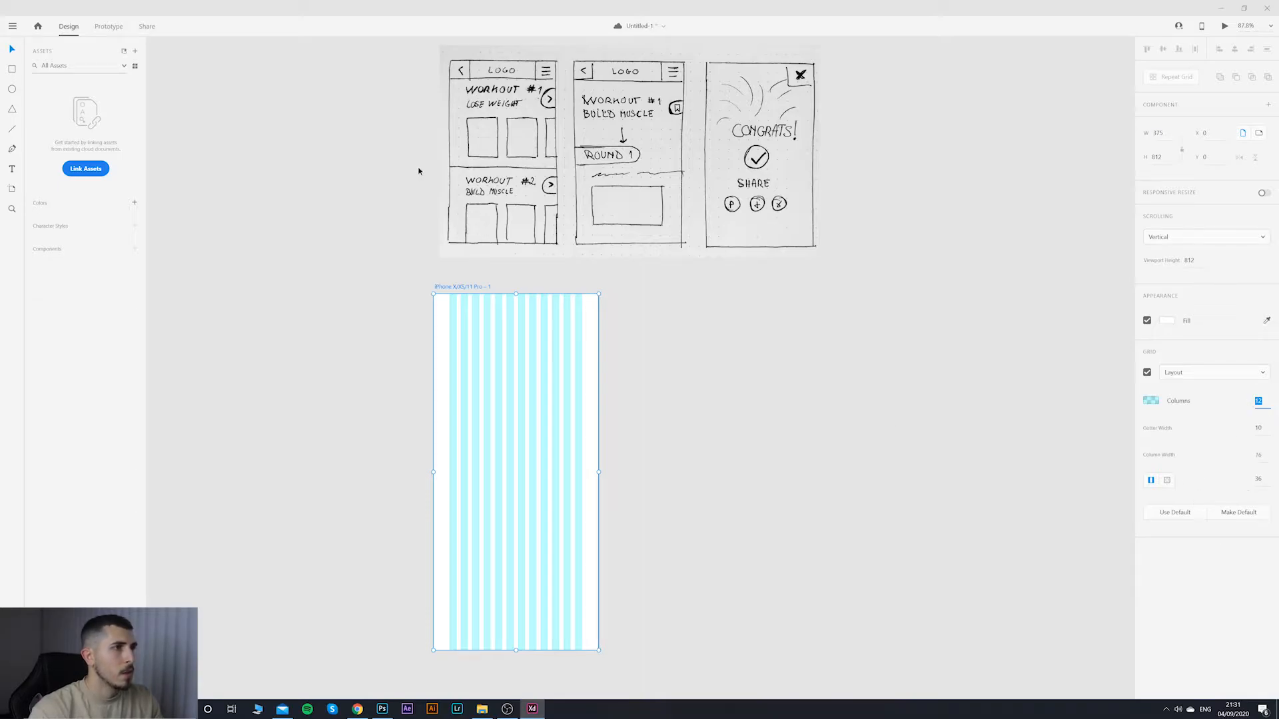
{"action": "left_click", "coordinate": [698, 319]}
{"action": "left_click", "coordinate": [464, 286]}
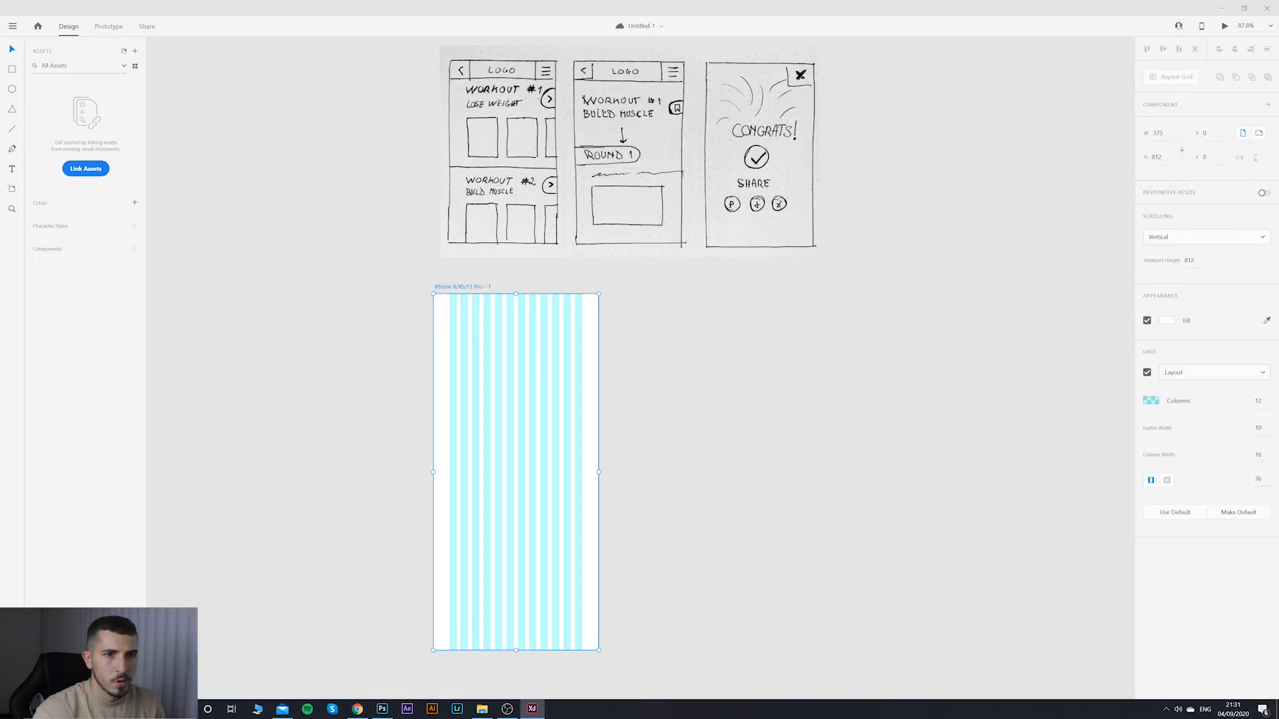
{"action": "left_click", "coordinate": [1242, 403]}
{"action": "type", "text": "8"}
{"action": "left_click", "coordinate": [1047, 393]}
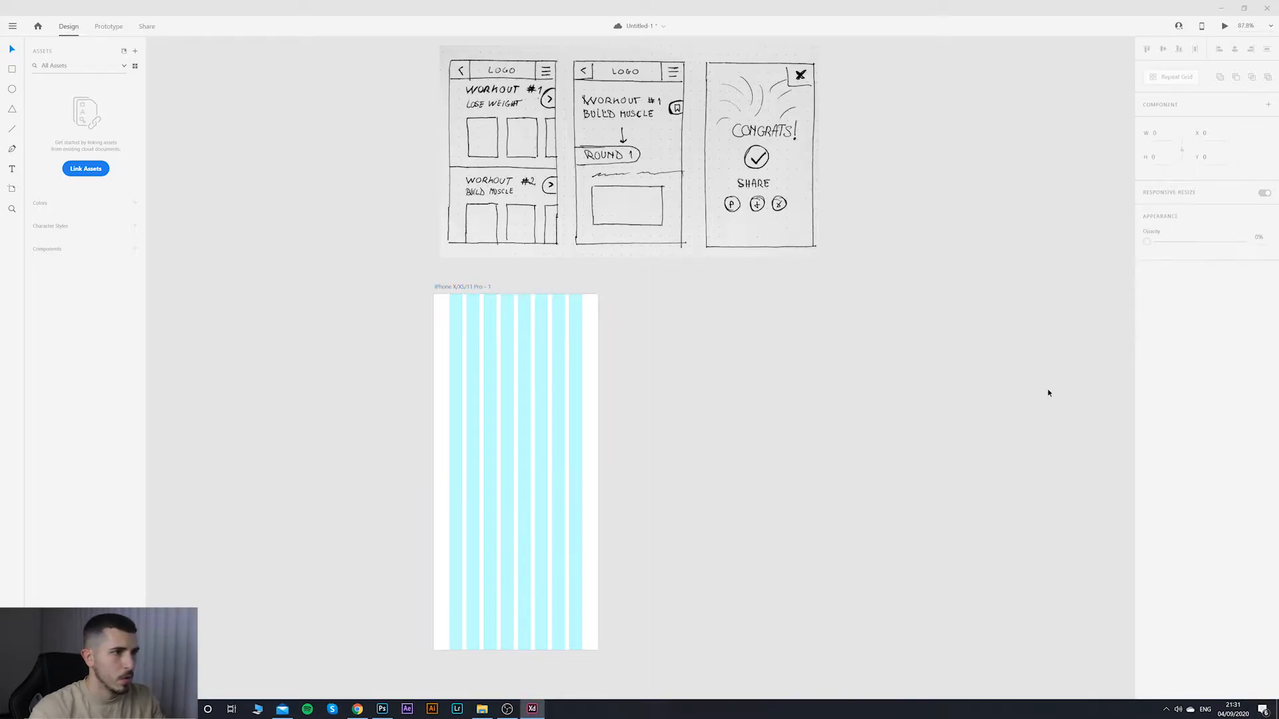
{"action": "left_click", "coordinate": [455, 287]}
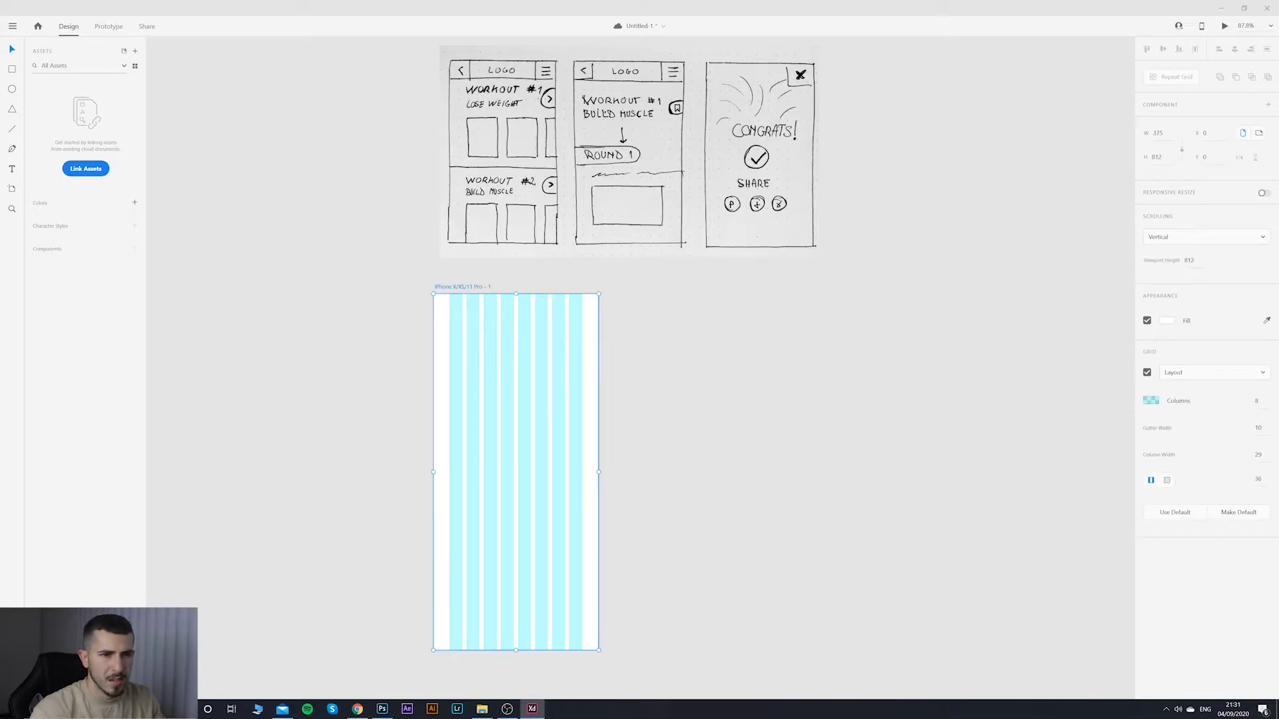
{"action": "left_click", "coordinate": [751, 341]}
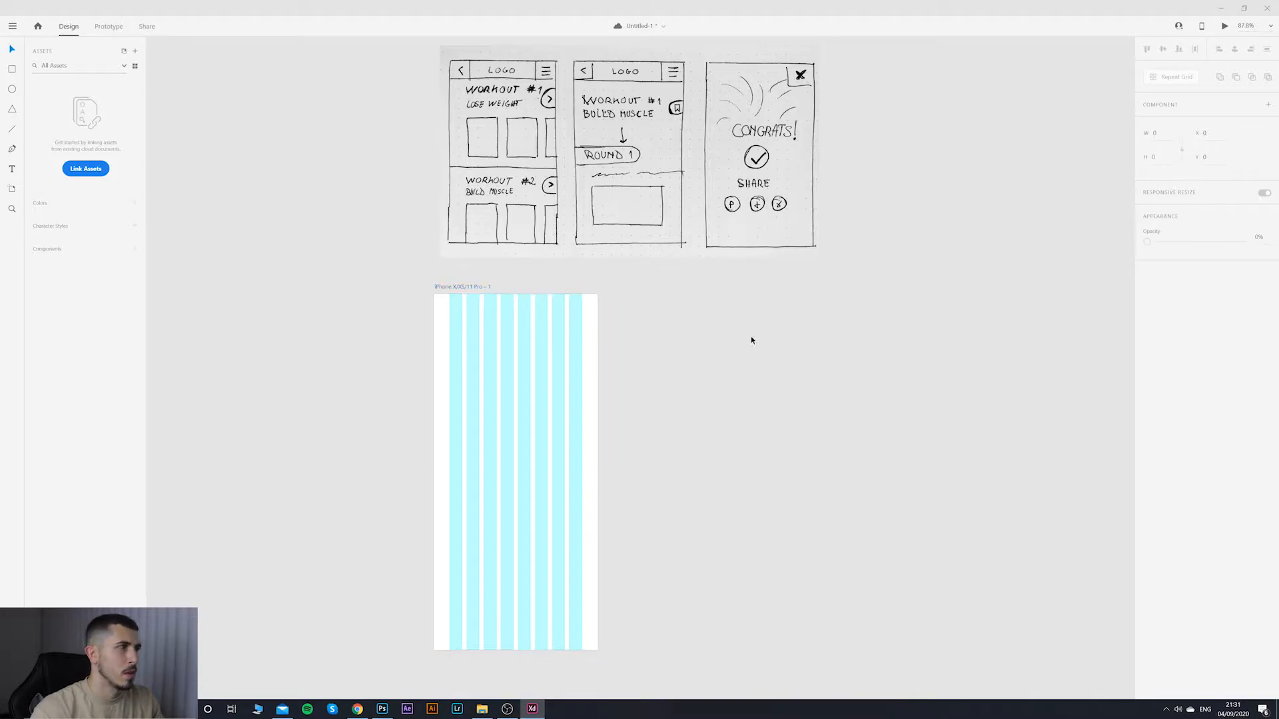
Step: Draw a full-width header rectangle about 375 × 41 along the artboard's top edge
{"action": "left_click", "coordinate": [14, 70]}
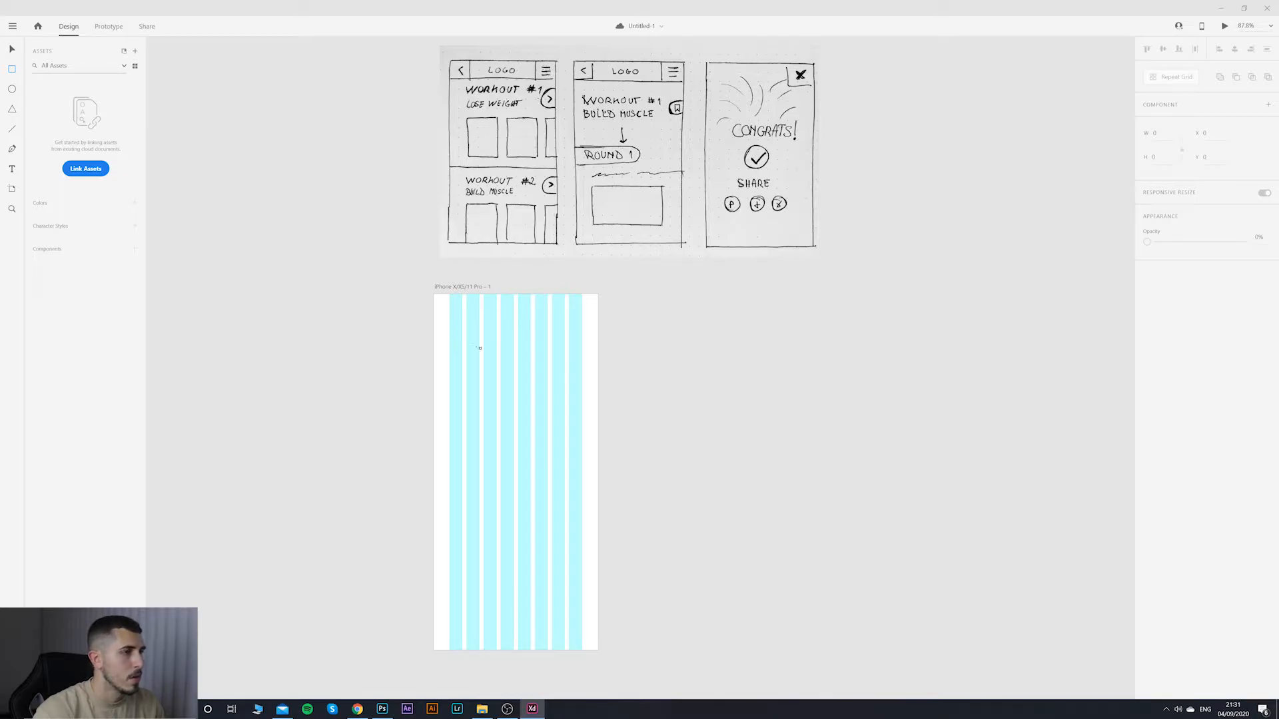
{"action": "scroll", "coordinate": [448, 316], "scroll_direction": "up", "scroll_amount": 2}
{"action": "scroll", "coordinate": [453, 303], "scroll_direction": "down", "scroll_amount": 2}
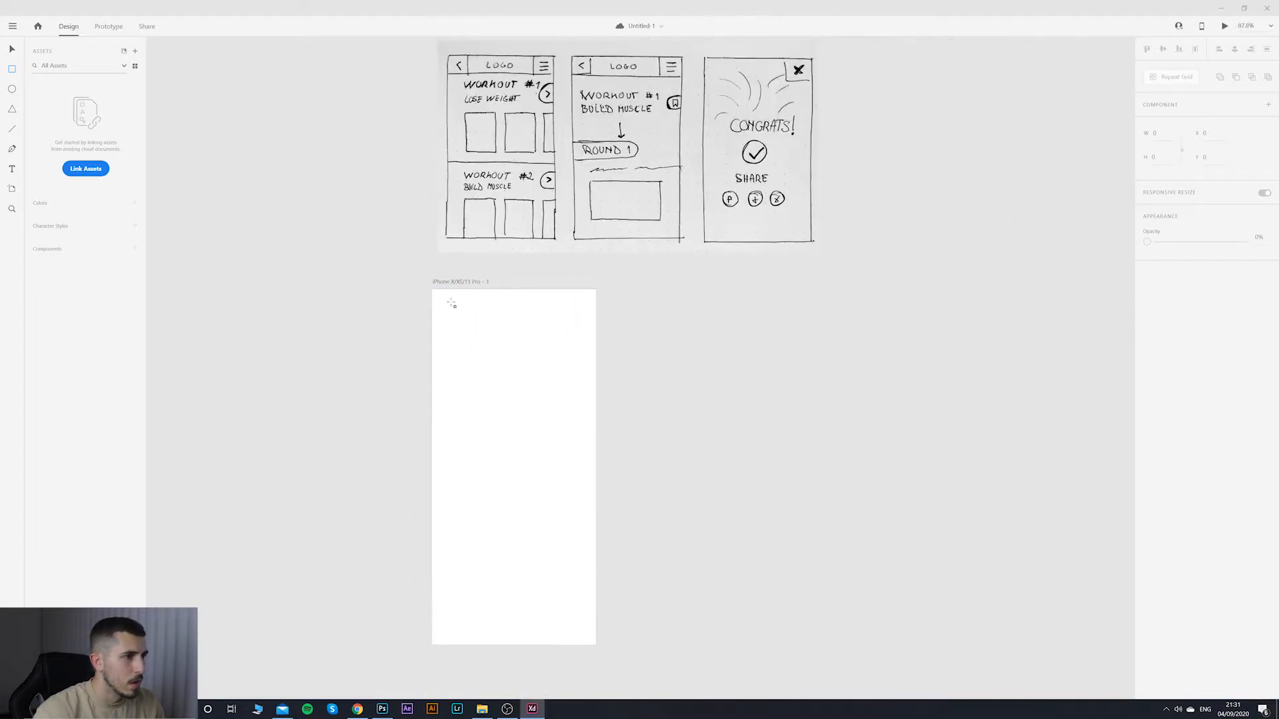
{"action": "left_click_drag", "start_coordinate": [431, 291], "coordinate": [595, 307]}
{"action": "left_click", "coordinate": [9, 50]}
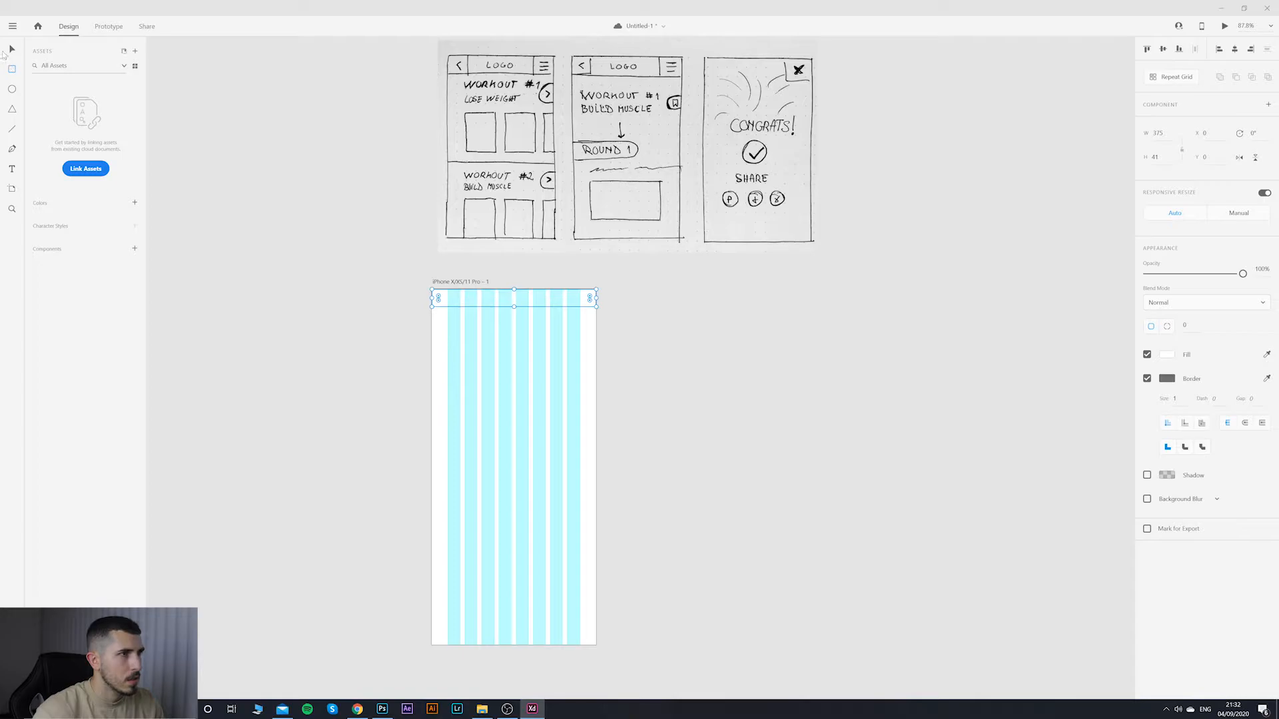
Step: Duplicate the header rectangle and align the copy with the artboard's bottom edge
{"action": "left_click", "coordinate": [581, 326]}
{"action": "left_click", "coordinate": [579, 306]}
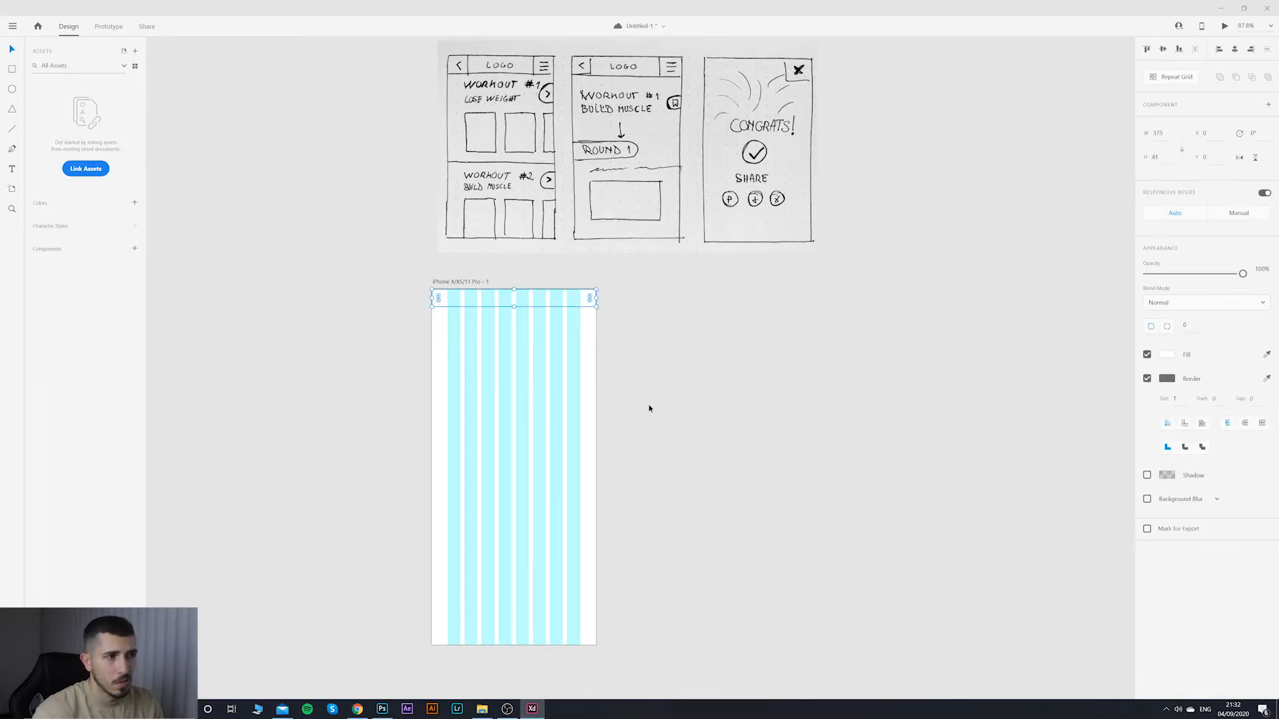
{"action": "left_click_drag", "start_coordinate": [585, 305], "coordinate": [584, 645]}
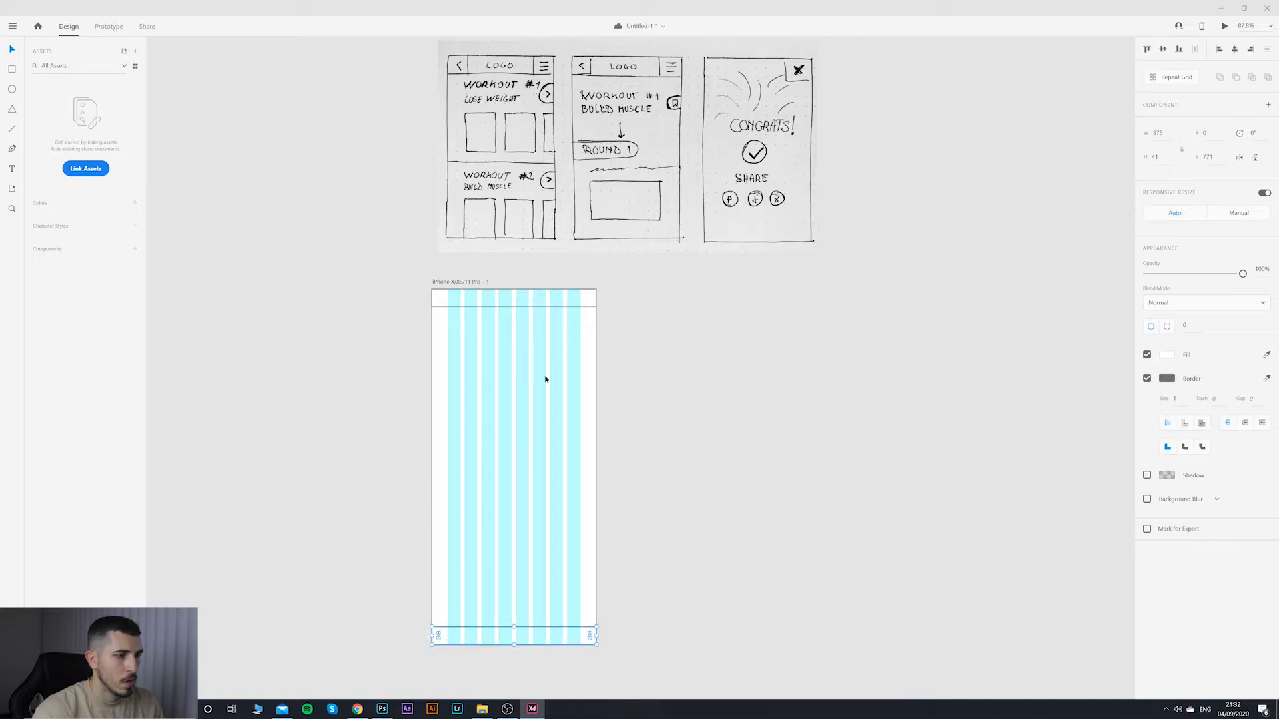
{"action": "left_click", "coordinate": [648, 603]}
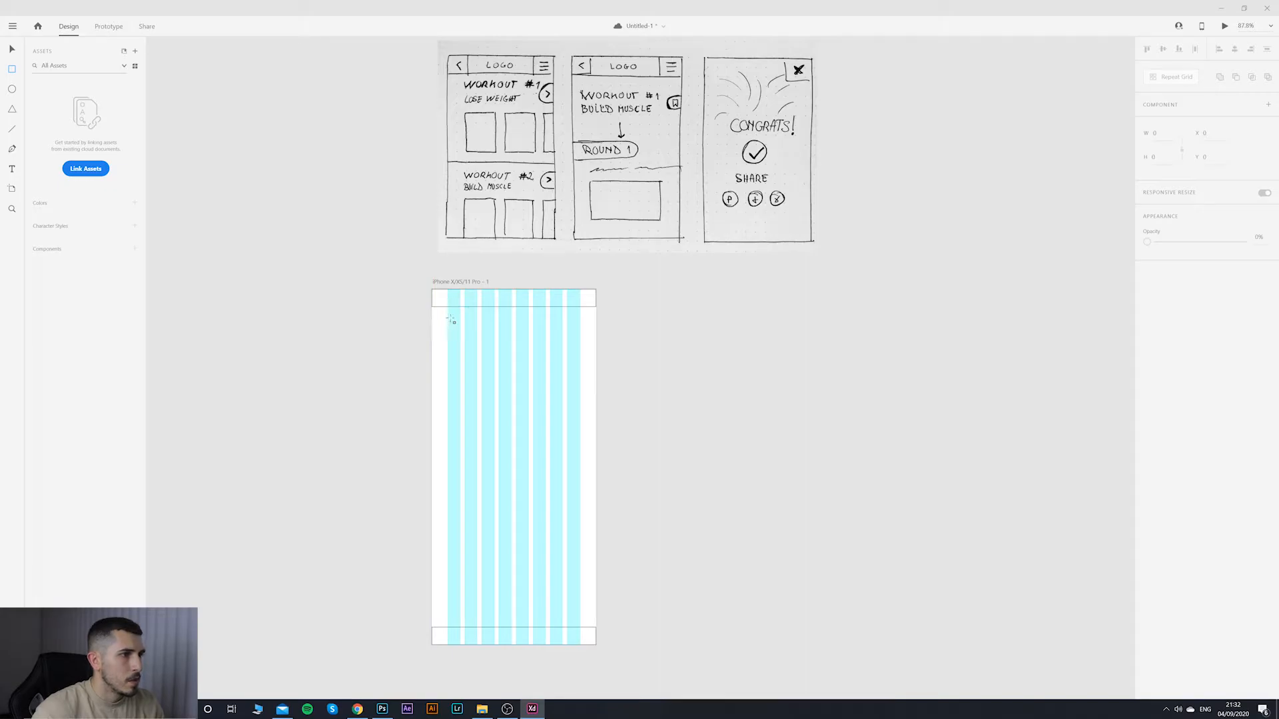
Step: Draw a box about 68 × 68 below the header, moved to the artboard's left edge and narrowed to about 65 wide
{"action": "left_click_drag", "start_coordinate": [449, 319], "coordinate": [481, 347]}
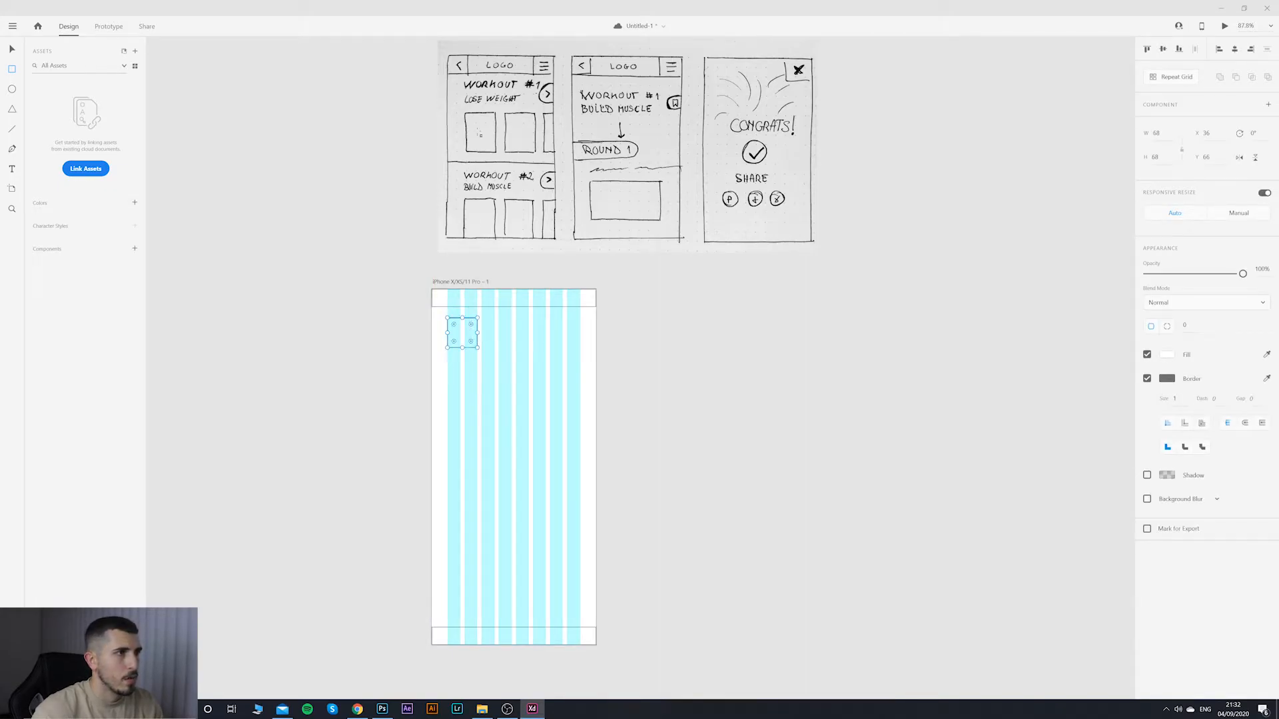
{"action": "left_click", "coordinate": [802, 442]}
{"action": "left_click_drag", "start_coordinate": [463, 347], "coordinate": [447, 346]}
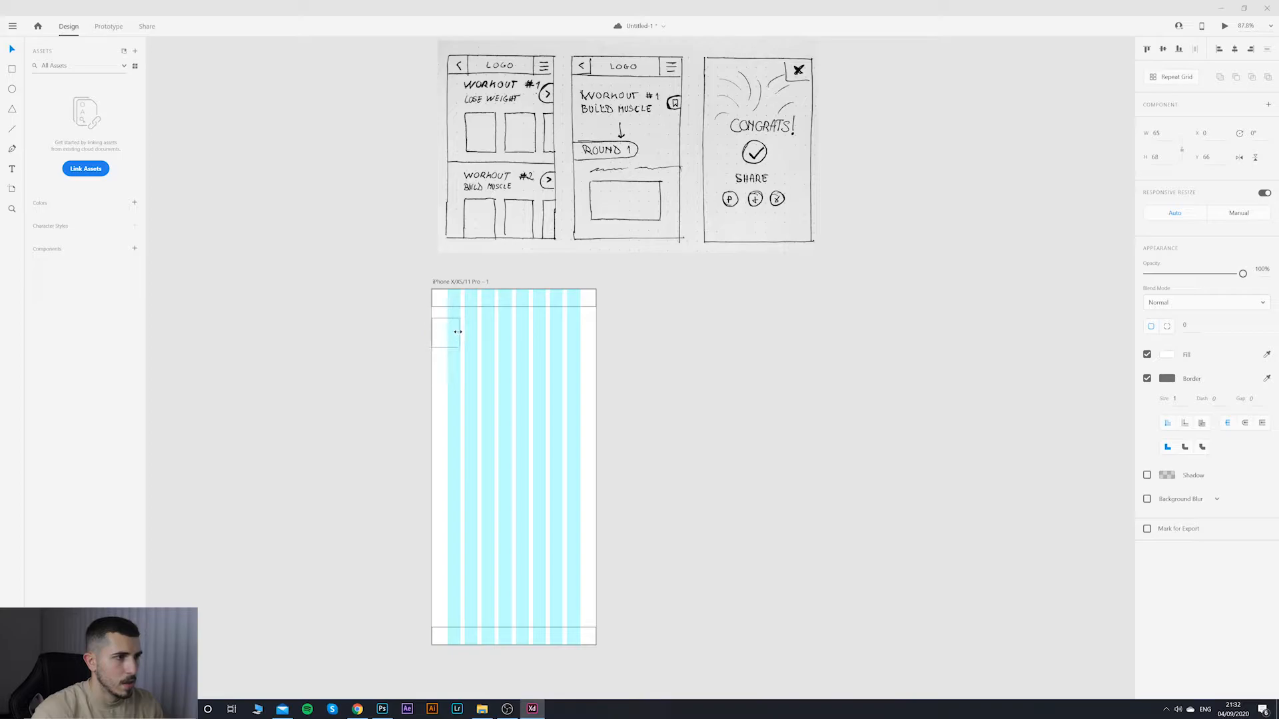
{"action": "left_click", "coordinate": [746, 357]}
Step: Draw a rectangle about 244 × 68 directly beside the small box below the header, matching its height
{"action": "scroll", "coordinate": [550, 366], "scroll_direction": "up", "scroll_amount": 3}
{"action": "mouse_move", "coordinate": [525, 327]}
{"action": "left_mouse_down"}
{"action": "mouse_move", "coordinate": [622, 476]}
{"action": "mouse_move", "coordinate": [599, 562]}
{"action": "mouse_move", "coordinate": [590, 553]}
{"action": "left_mouse_up"}
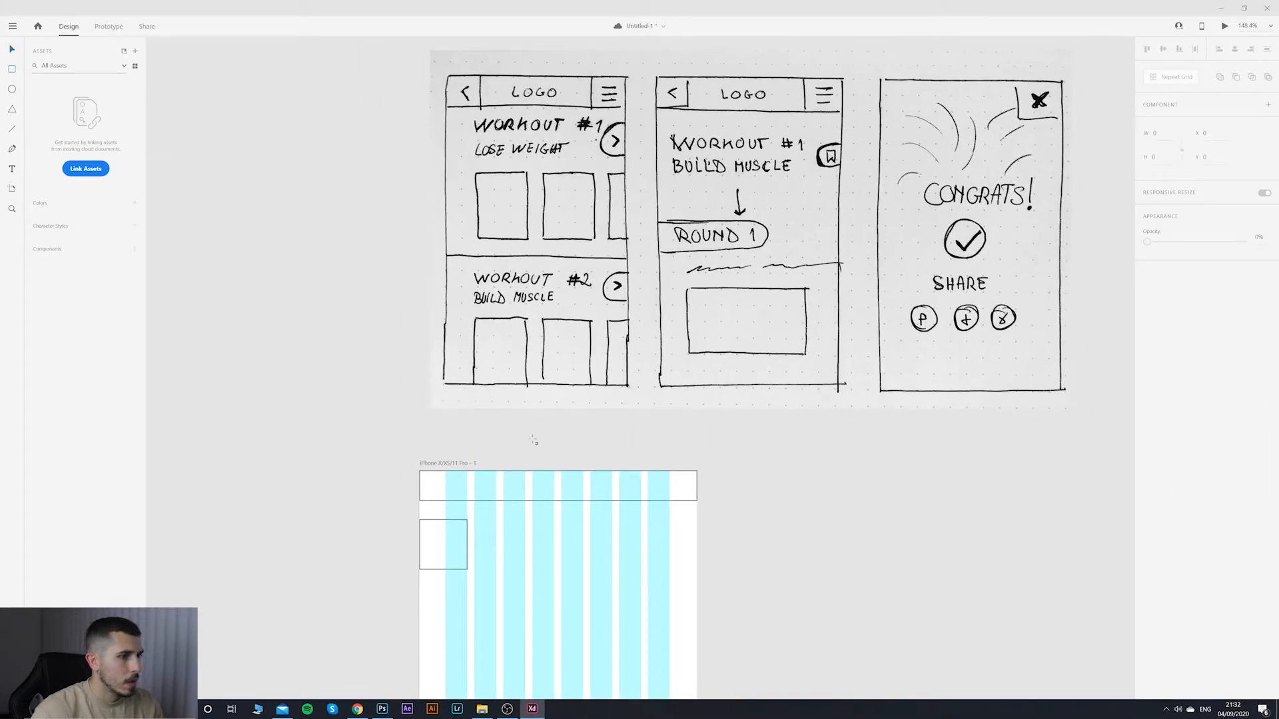
{"action": "scroll", "coordinate": [493, 528], "scroll_direction": "down", "scroll_amount": 3}
{"action": "left_click", "coordinate": [12, 69]}
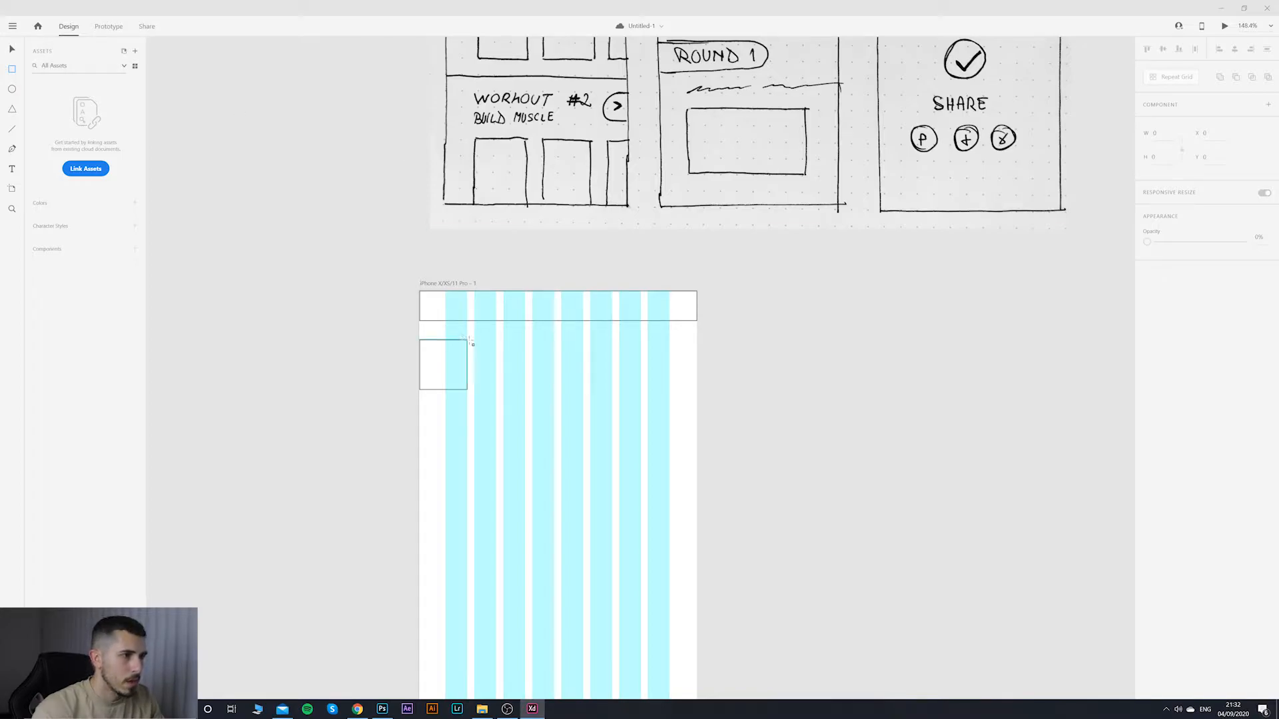
{"action": "mouse_move", "coordinate": [467, 340]}
{"action": "left_mouse_down"}
{"action": "mouse_move", "coordinate": [597, 419]}
{"action": "mouse_move", "coordinate": [648, 389]}
{"action": "left_mouse_up"}
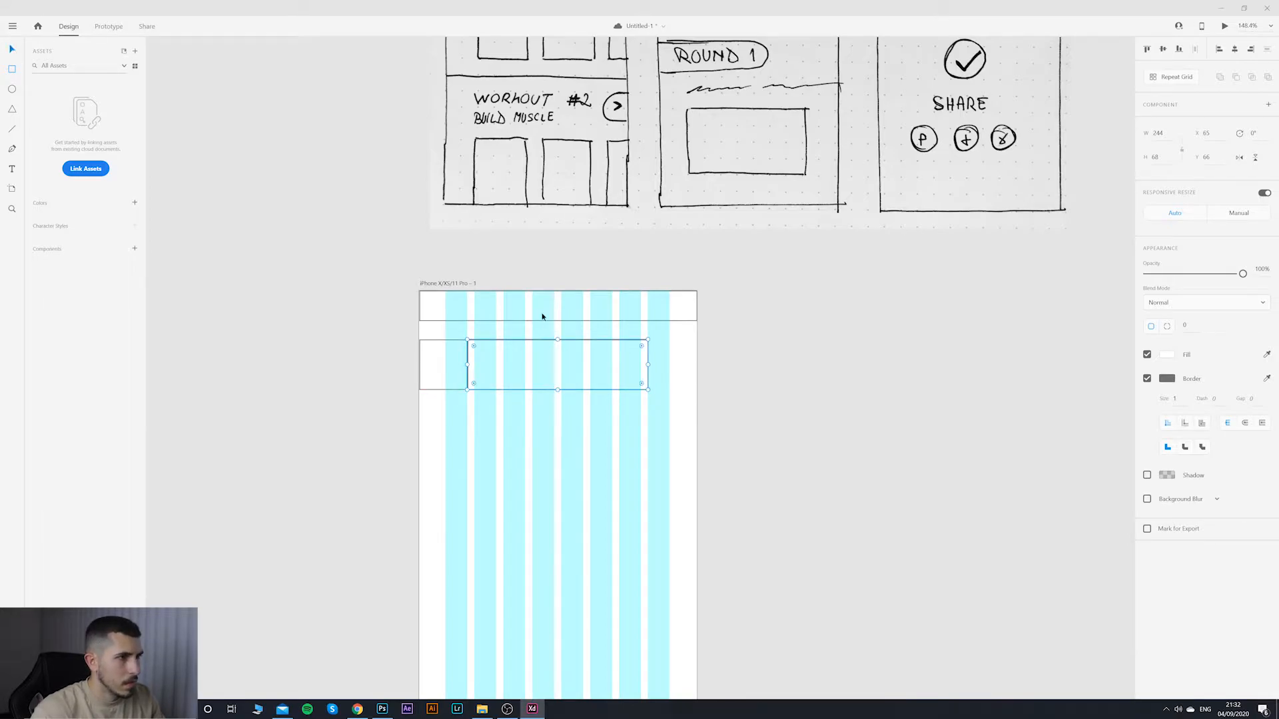
{"action": "left_click", "coordinate": [540, 339]}
{"action": "double_click", "coordinate": [573, 341]}
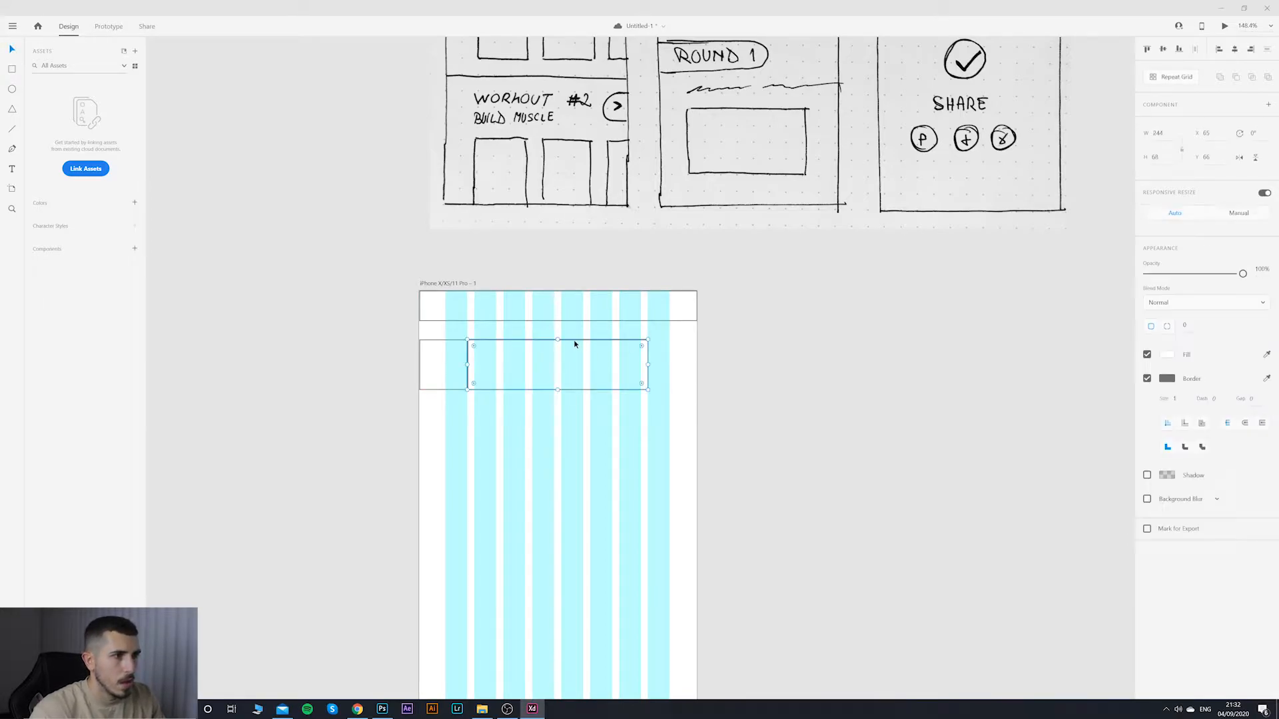
{"action": "left_click", "coordinate": [608, 341]}
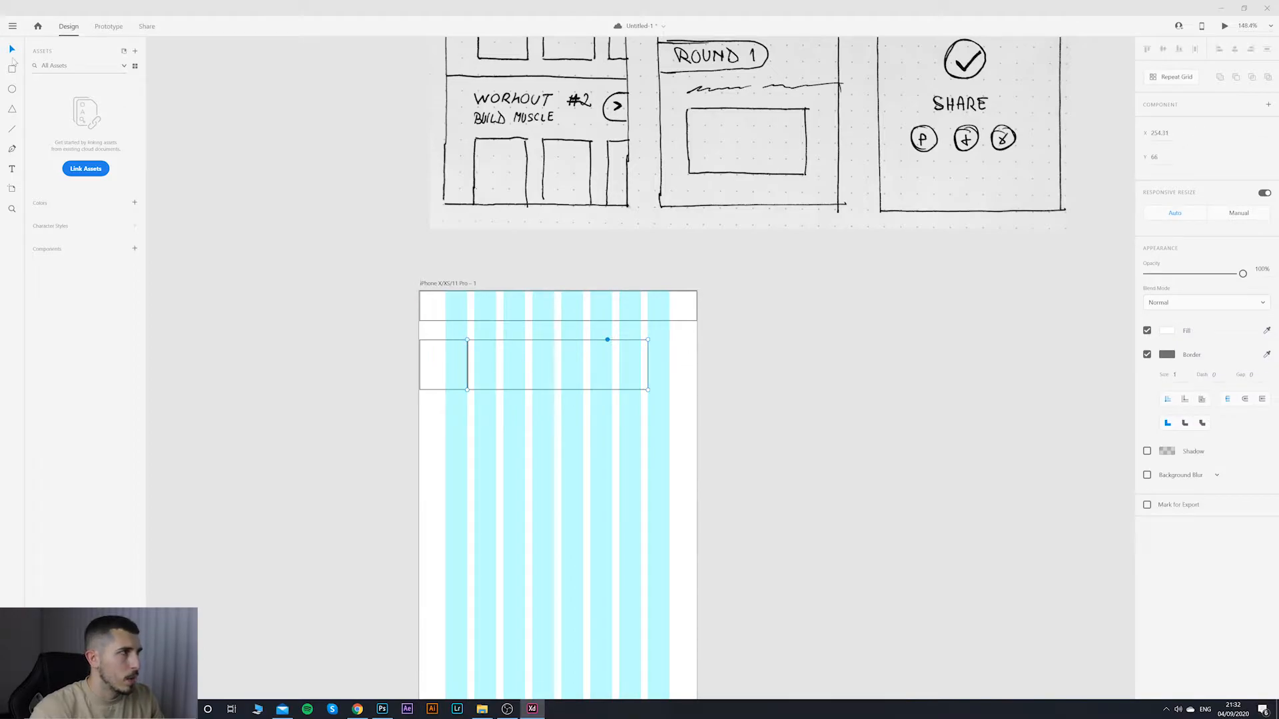
{"action": "left_click", "coordinate": [766, 396]}
{"action": "left_click", "coordinate": [566, 361]}
{"action": "left_click", "coordinate": [759, 420]}
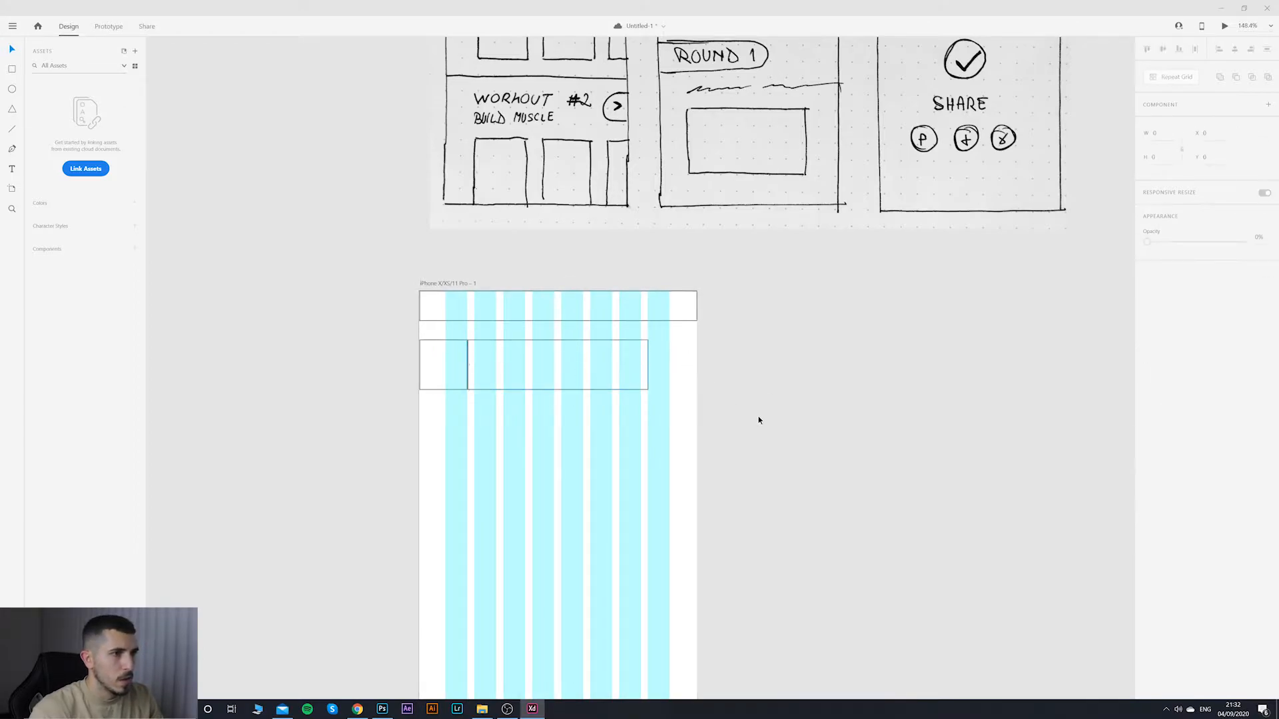
Step: Remove the wide middle rectangle's border and fill it with dark grey
{"action": "left_click", "coordinate": [636, 381]}
{"action": "left_click_drag", "start_coordinate": [690, 397], "coordinate": [639, 396]}
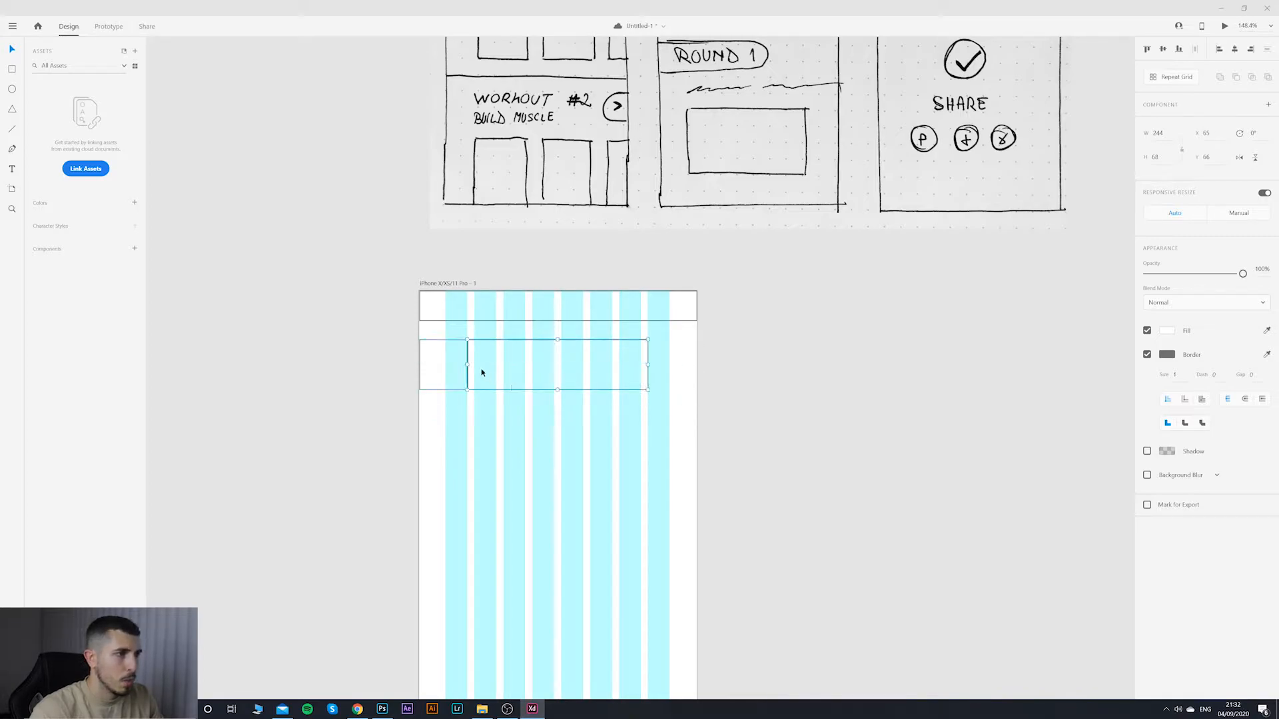
{"action": "scroll", "coordinate": [480, 371], "scroll_direction": "up", "scroll_amount": 10}
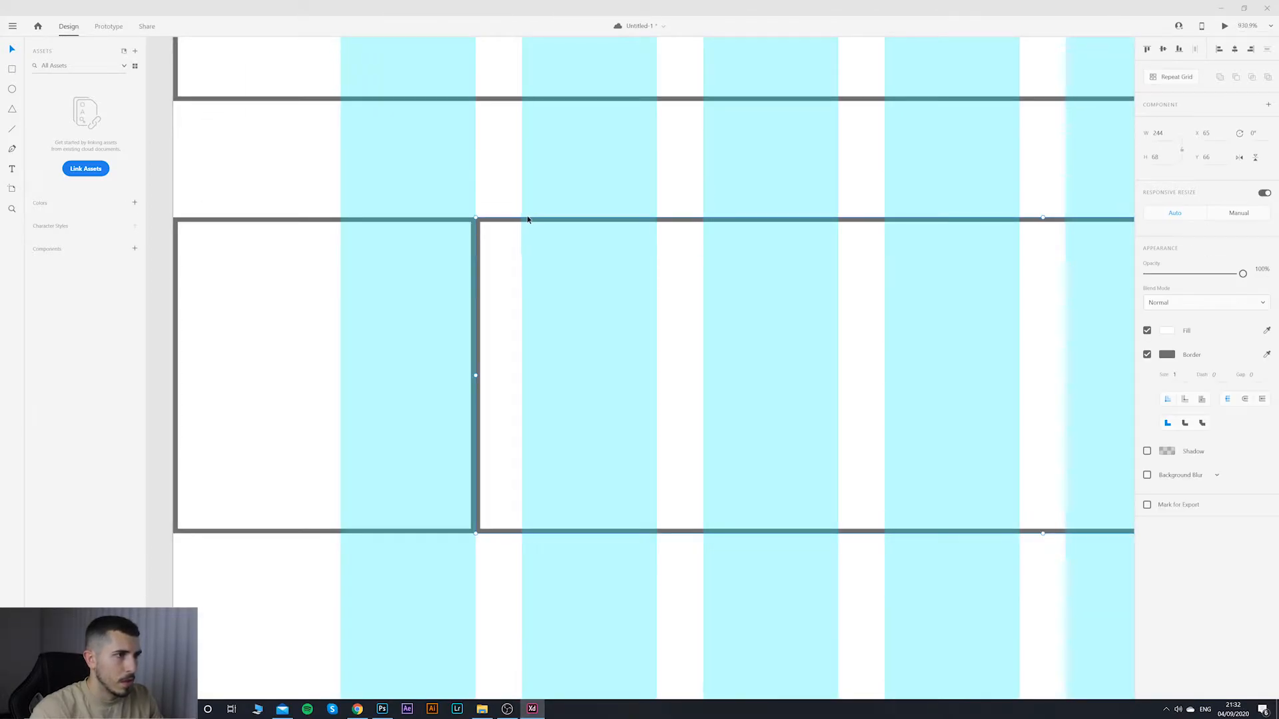
{"action": "mouse_move", "coordinate": [505, 222]}
{"action": "left_mouse_down"}
{"action": "mouse_move", "coordinate": [562, 223]}
{"action": "mouse_move", "coordinate": [506, 223]}
{"action": "left_mouse_up"}
{"action": "left_click", "coordinate": [1147, 355]}
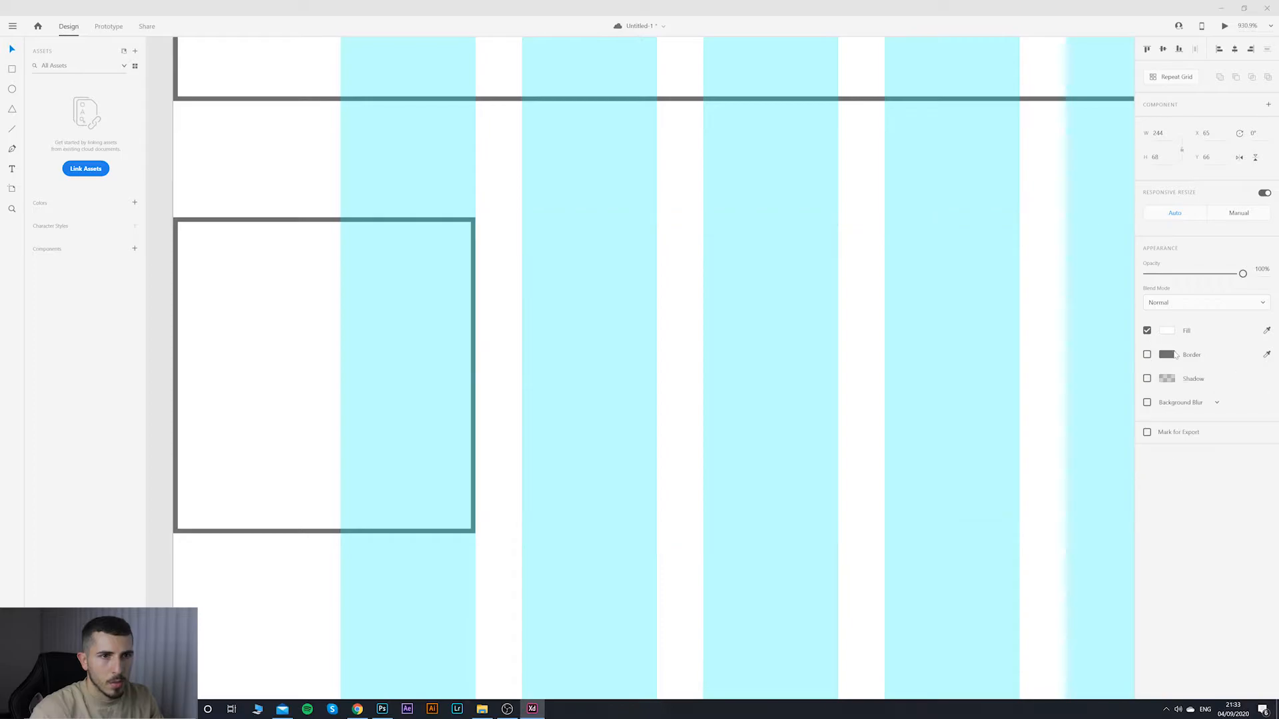
{"action": "left_click", "coordinate": [1167, 330]}
{"action": "left_click", "coordinate": [1027, 319]}
{"action": "left_click_drag", "start_coordinate": [1020, 322], "coordinate": [1009, 322]}
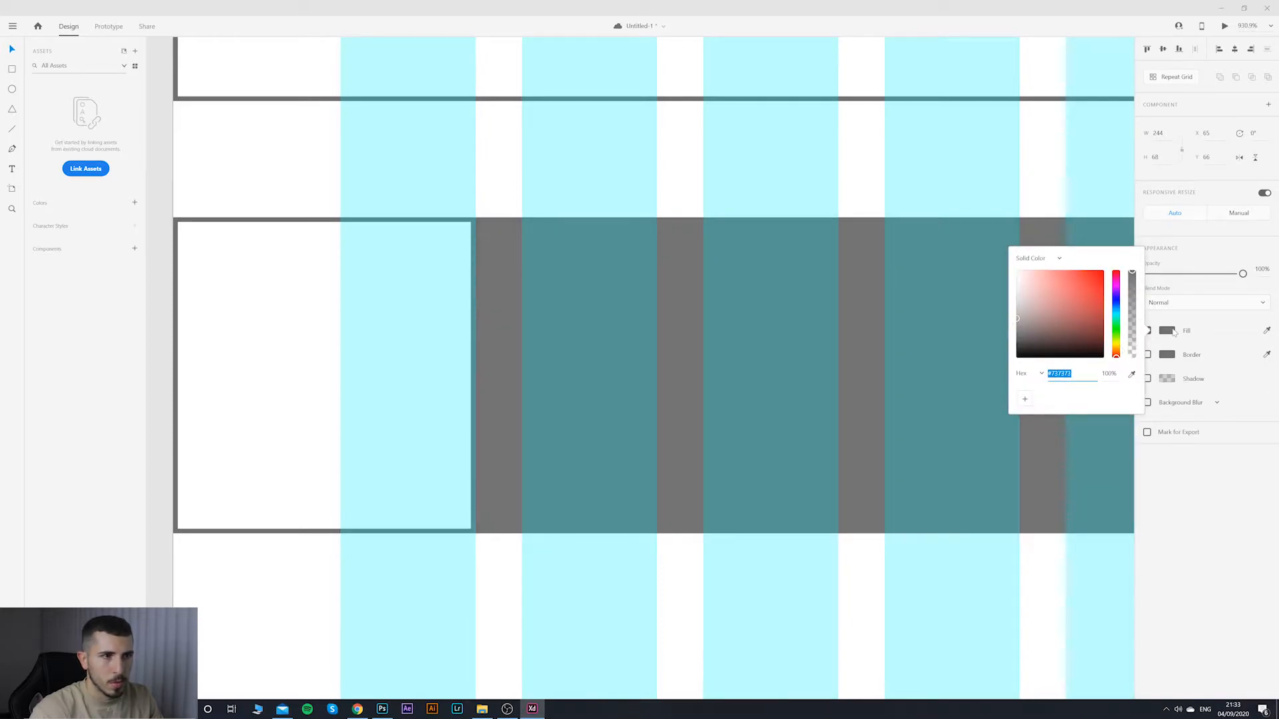
{"action": "left_click", "coordinate": [793, 486]}
Step: Fill the small box at the artboard's left edge with a lighter grey and remove its border
{"action": "left_click", "coordinate": [434, 219]}
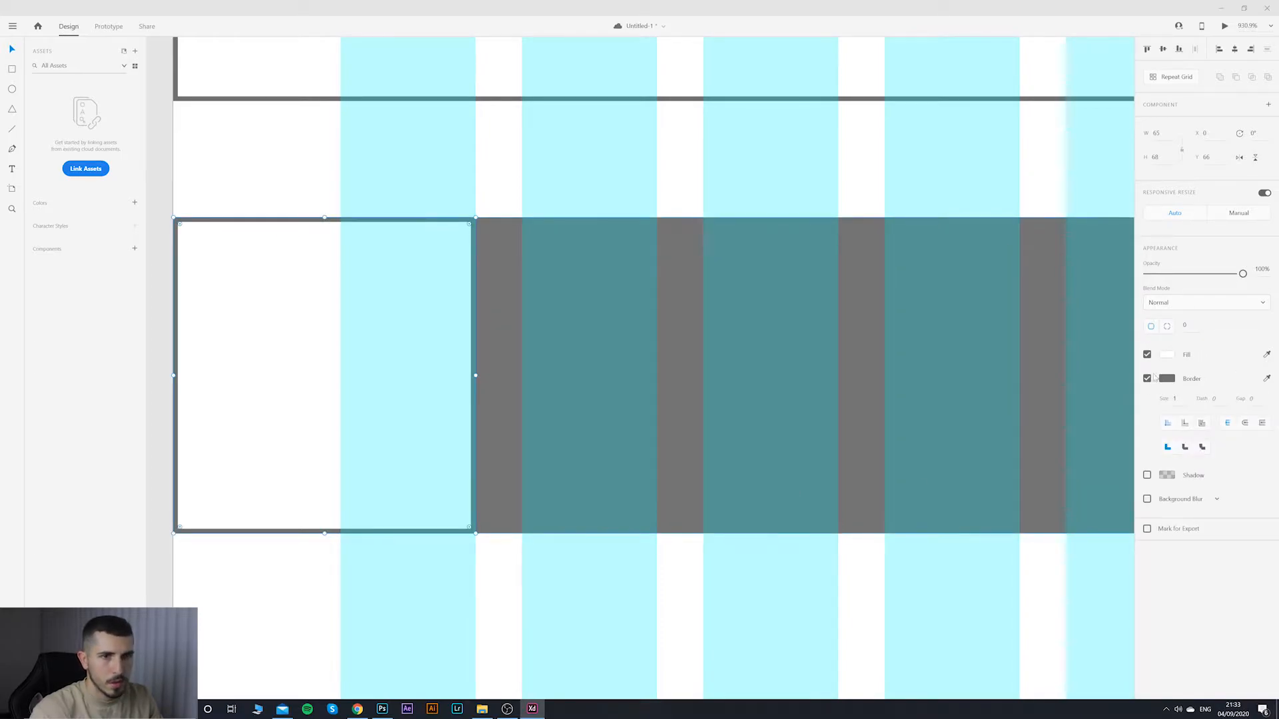
{"action": "left_click", "coordinate": [1168, 356]}
{"action": "left_click_drag", "start_coordinate": [1037, 330], "coordinate": [996, 327]}
{"action": "left_click", "coordinate": [1180, 364]}
{"action": "left_click", "coordinate": [1147, 379]}
{"action": "left_click", "coordinate": [864, 526]}
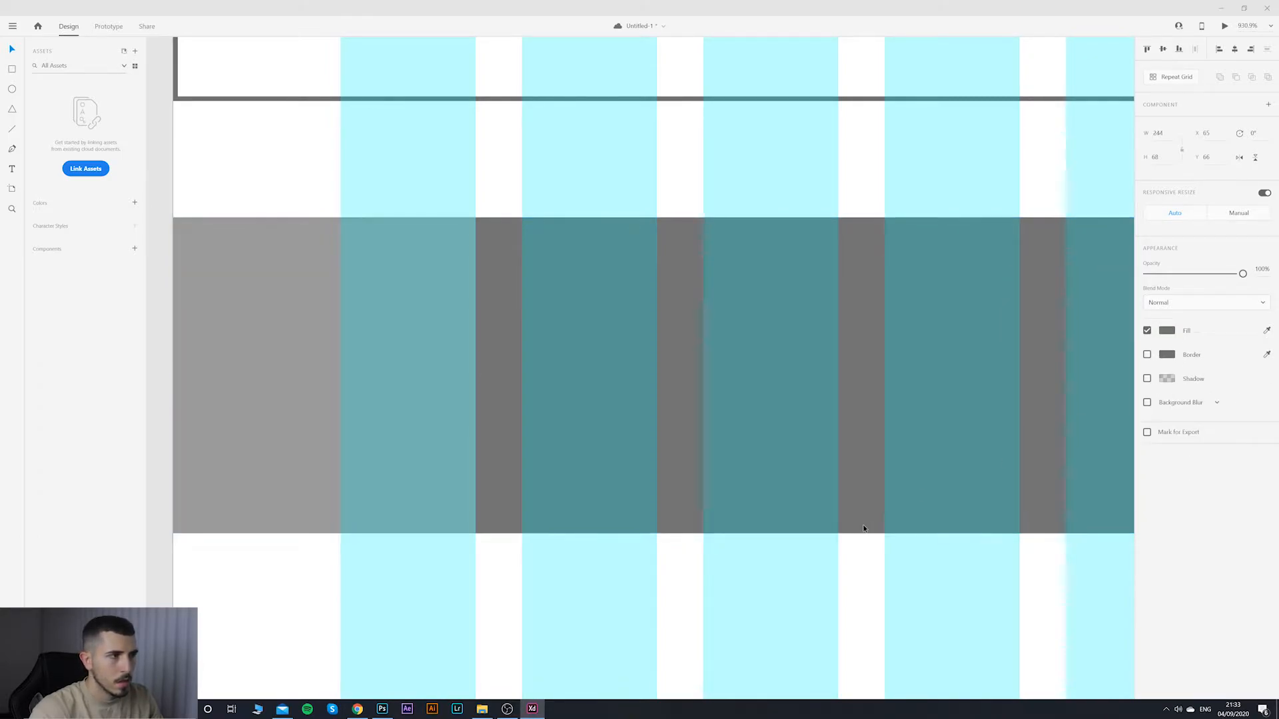
Step: Duplicate the light grey box and place the copy at the right end of the dark rectangle, flush with the artboard's edge
{"action": "scroll", "coordinate": [865, 526], "scroll_direction": "down", "scroll_amount": 5}
{"action": "left_click_drag", "start_coordinate": [889, 511], "coordinate": [498, 468]}
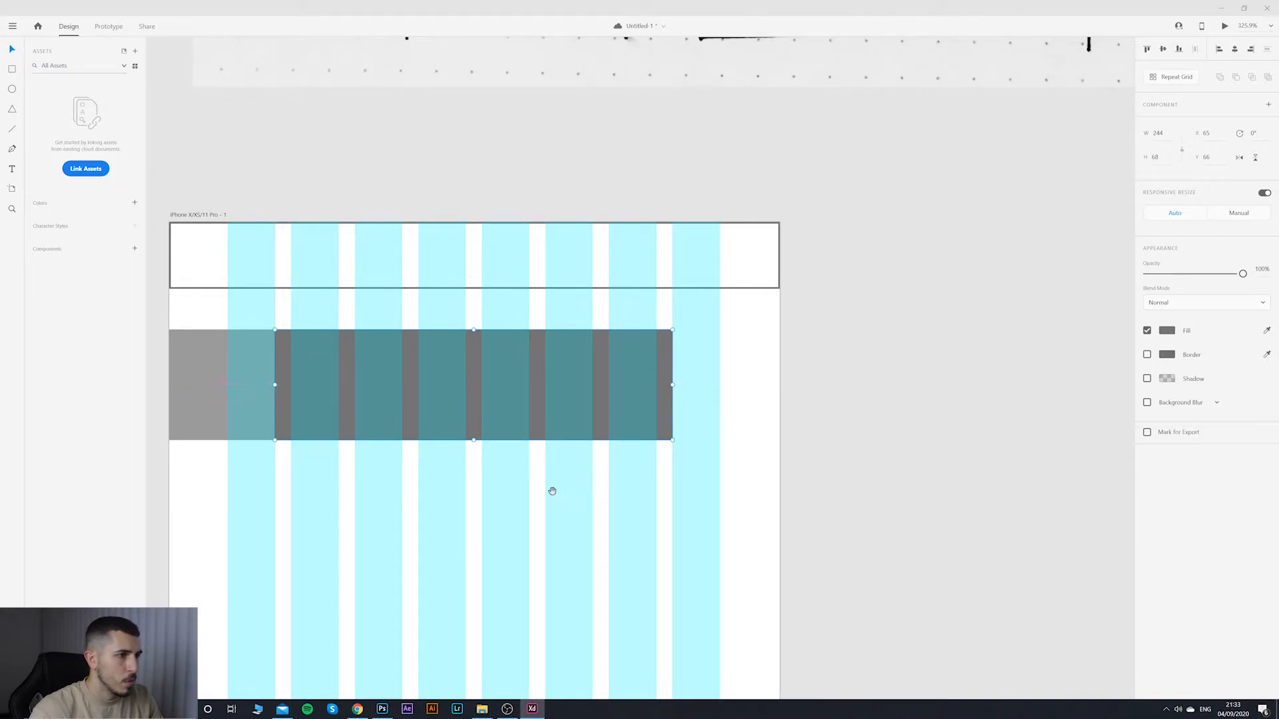
{"action": "scroll", "coordinate": [551, 490], "scroll_direction": "left", "scroll_amount": 3}
{"action": "left_click", "coordinate": [388, 358]}
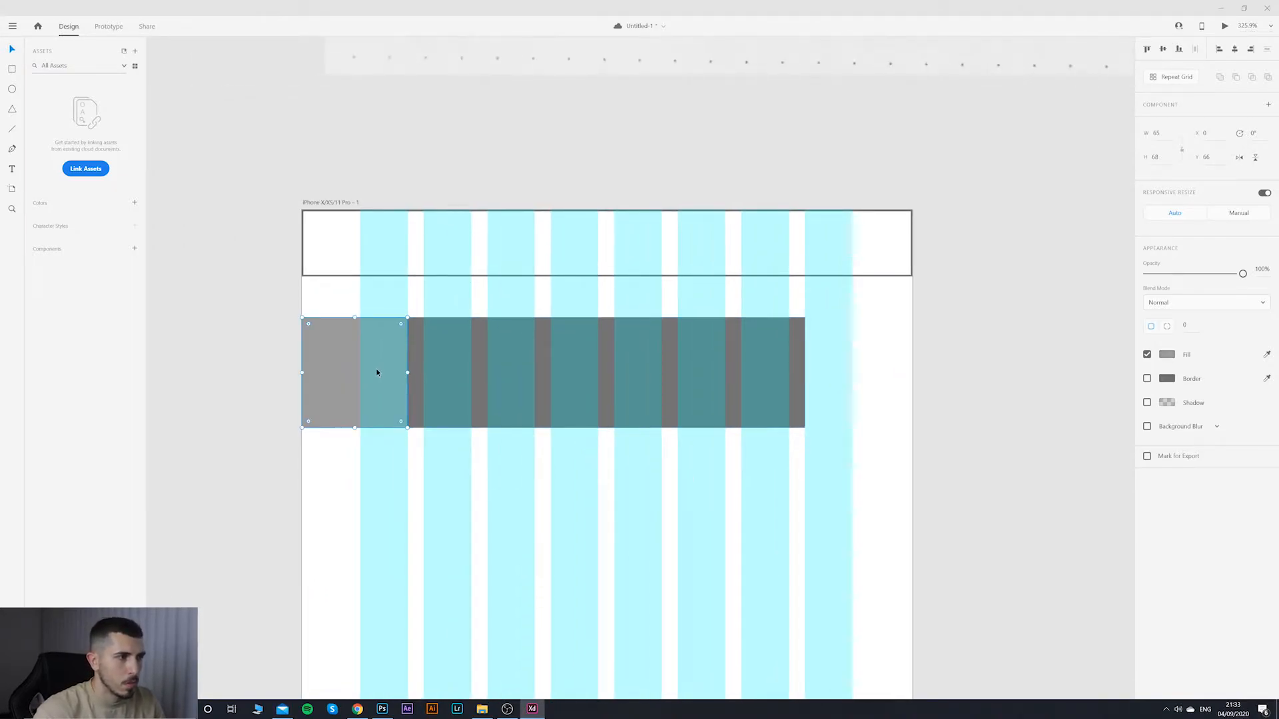
{"action": "left_click_drag", "start_coordinate": [374, 371], "coordinate": [872, 370]}
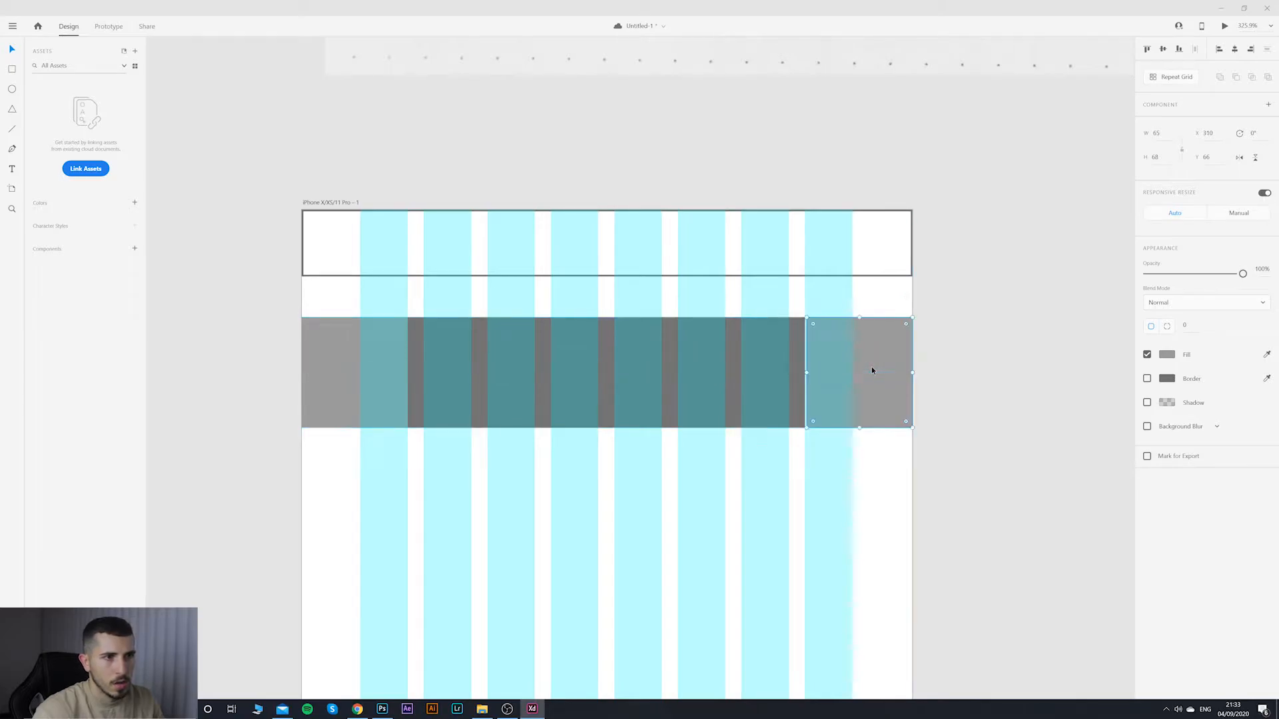
{"action": "left_click", "coordinate": [796, 346]}
{"action": "left_click", "coordinate": [808, 374]}
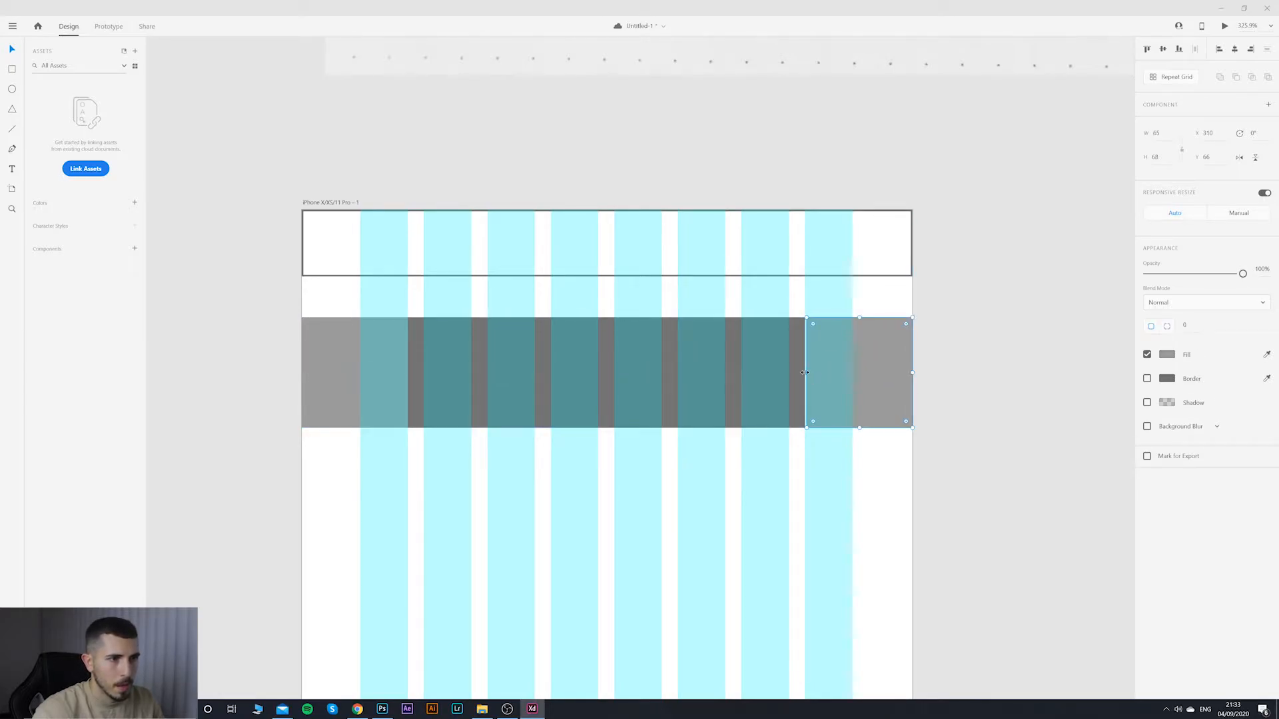
{"action": "left_click", "coordinate": [841, 471]}
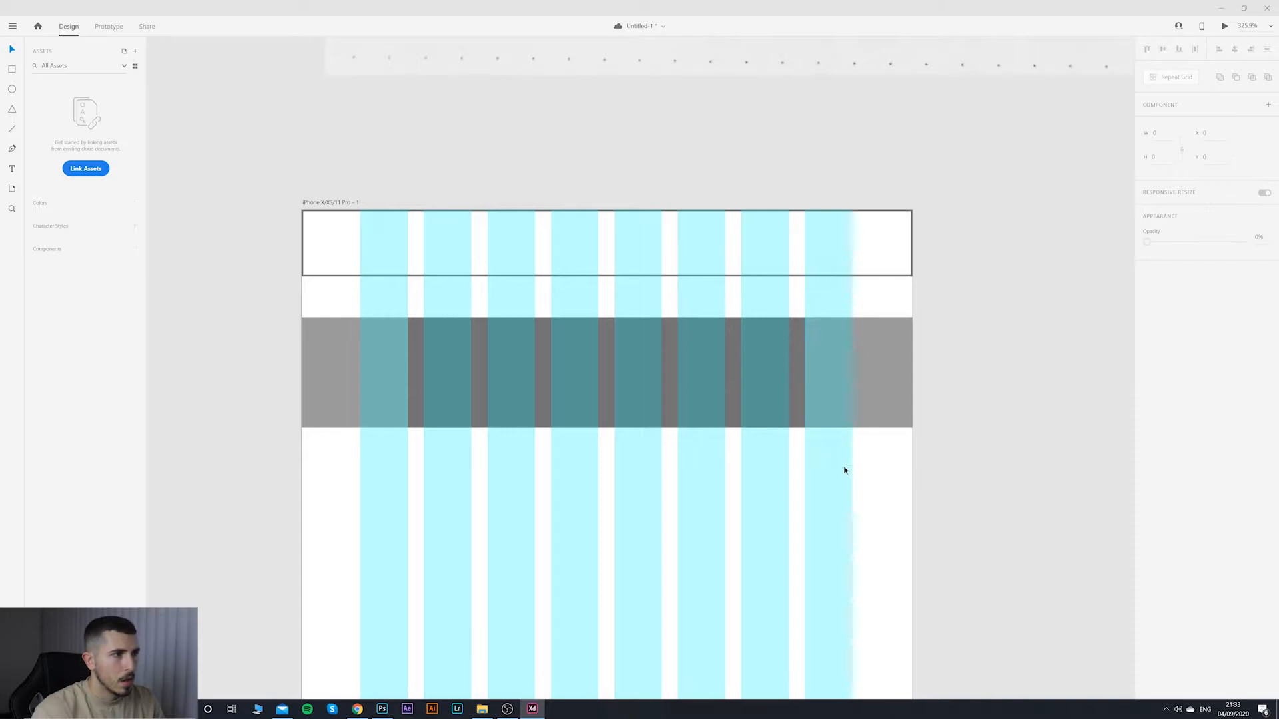
Step: Add the text "Workout No.1" below the grey band, starting at the first grid column
{"action": "scroll", "coordinate": [842, 473], "scroll_direction": "down", "scroll_amount": 5}
{"action": "scroll", "coordinate": [838, 487], "scroll_direction": "up", "scroll_amount": 3}
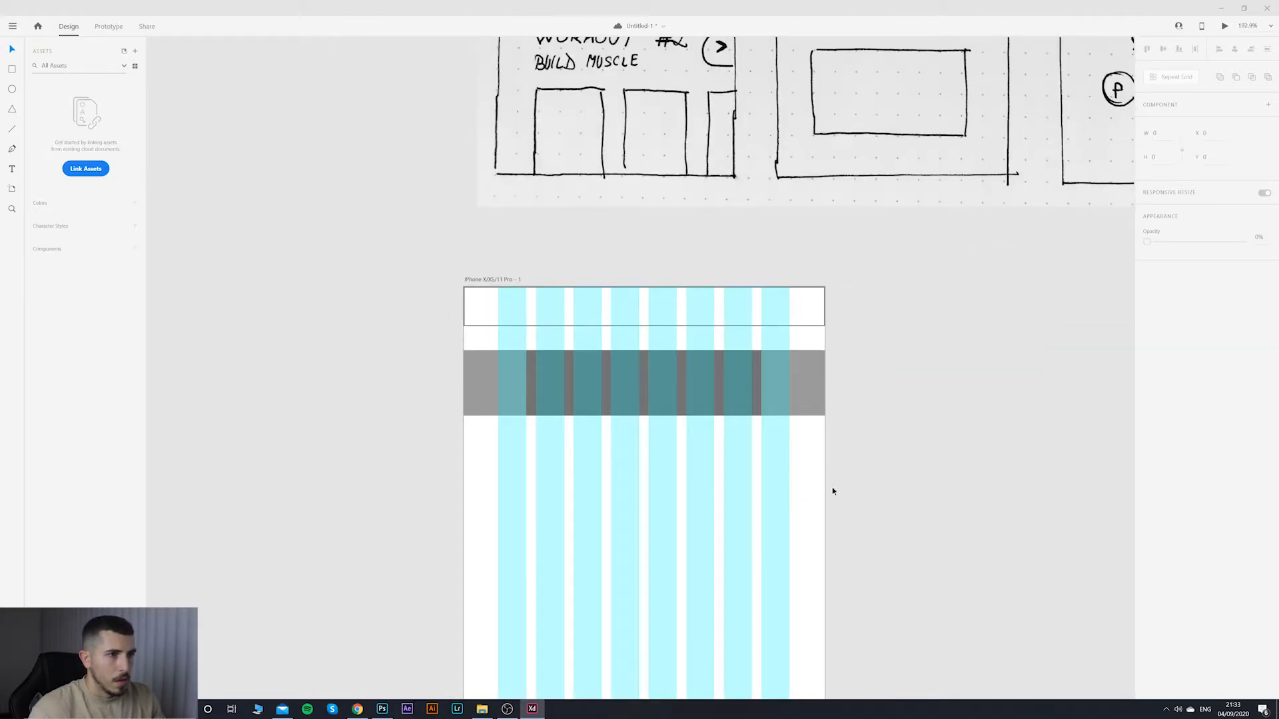
{"action": "scroll", "coordinate": [846, 483], "scroll_direction": "down", "scroll_amount": 1}
{"action": "scroll", "coordinate": [871, 502], "scroll_direction": "down", "scroll_amount": 4}
{"action": "left_click_drag", "start_coordinate": [871, 502], "coordinate": [736, 428]}
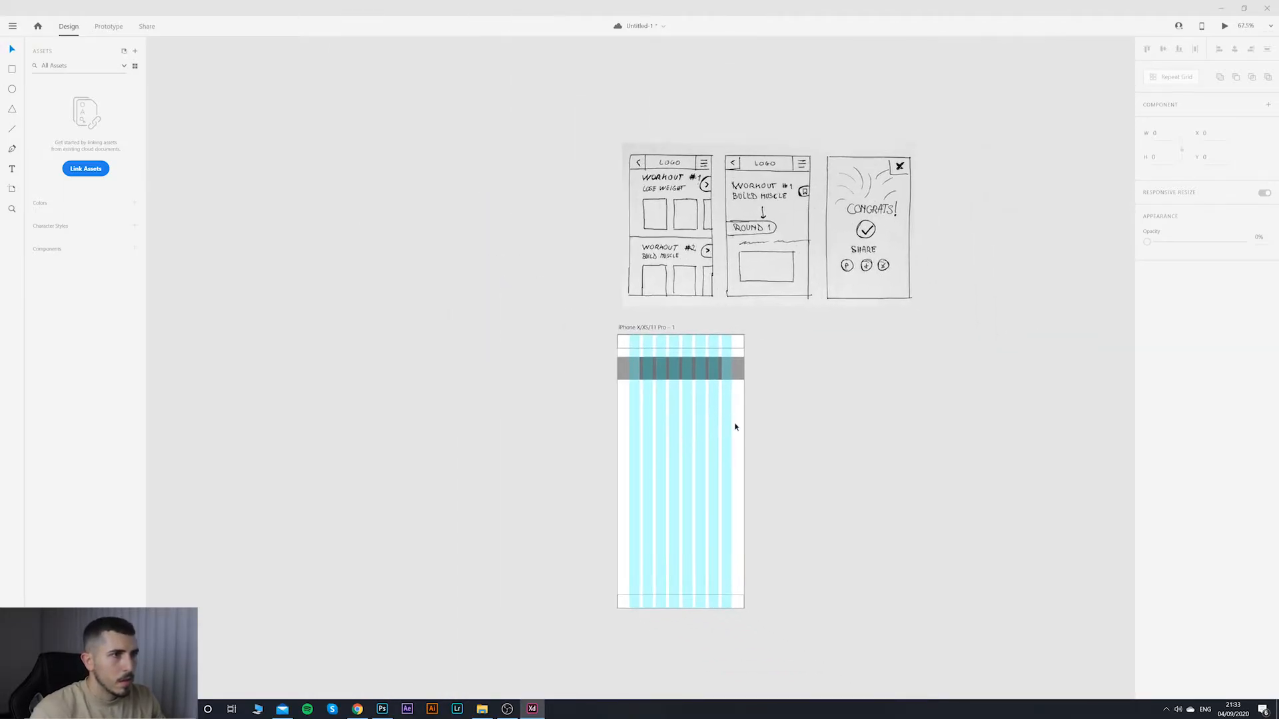
{"action": "scroll", "coordinate": [729, 428], "scroll_direction": "up", "scroll_amount": 2}
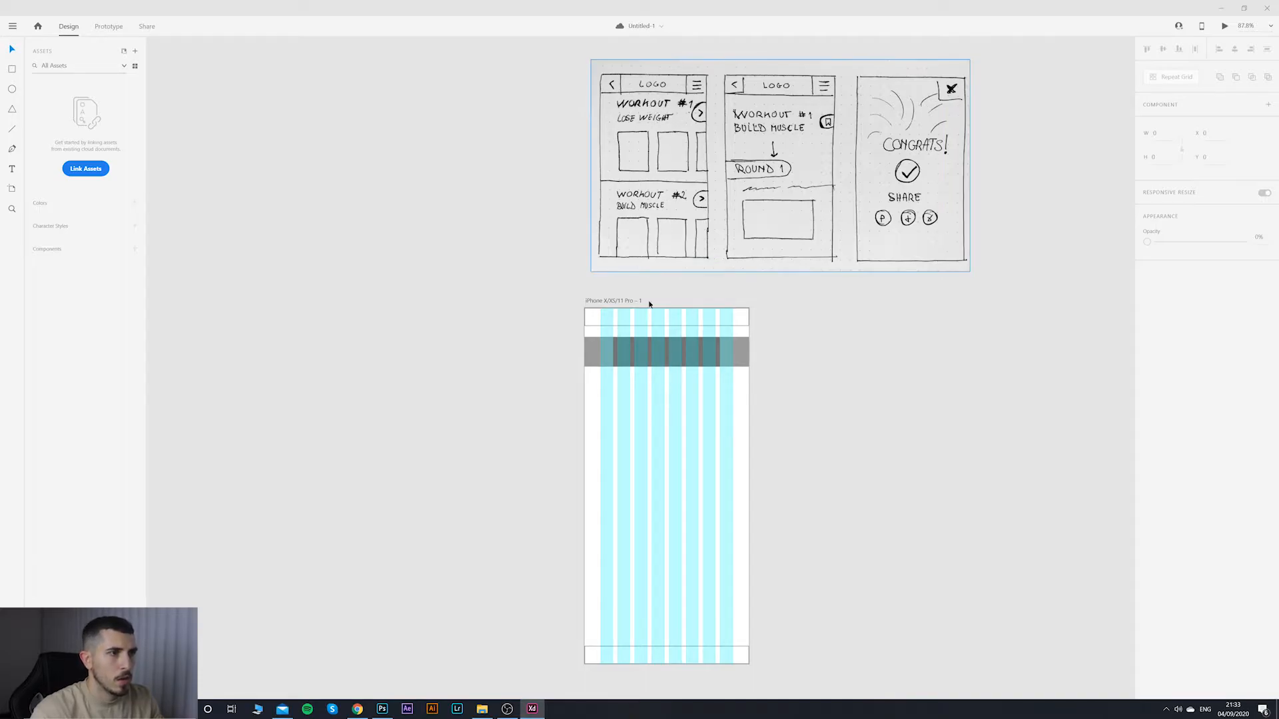
{"action": "left_click", "coordinate": [600, 384]}
{"action": "type", "text": "W"}
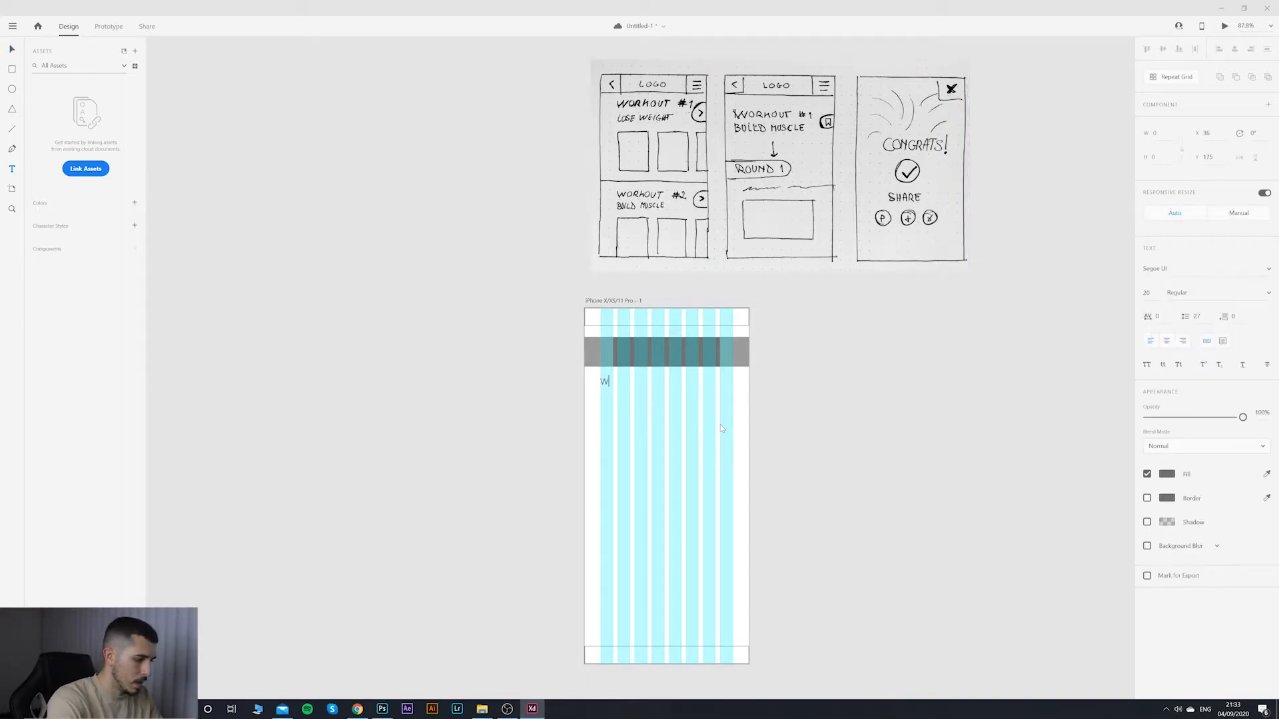
{"action": "type", "text": "ORKOU"}
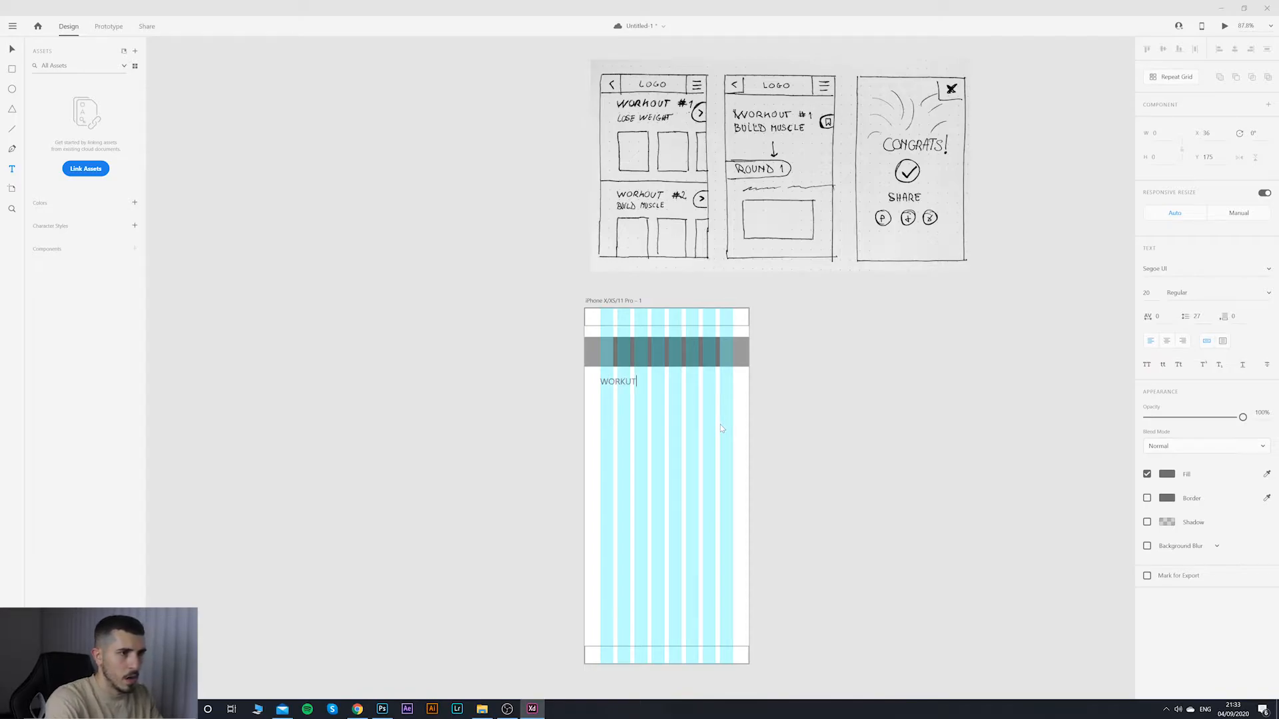
{"action": "key", "text": "ctrl+a"}
{"action": "type", "text": "Workou"}
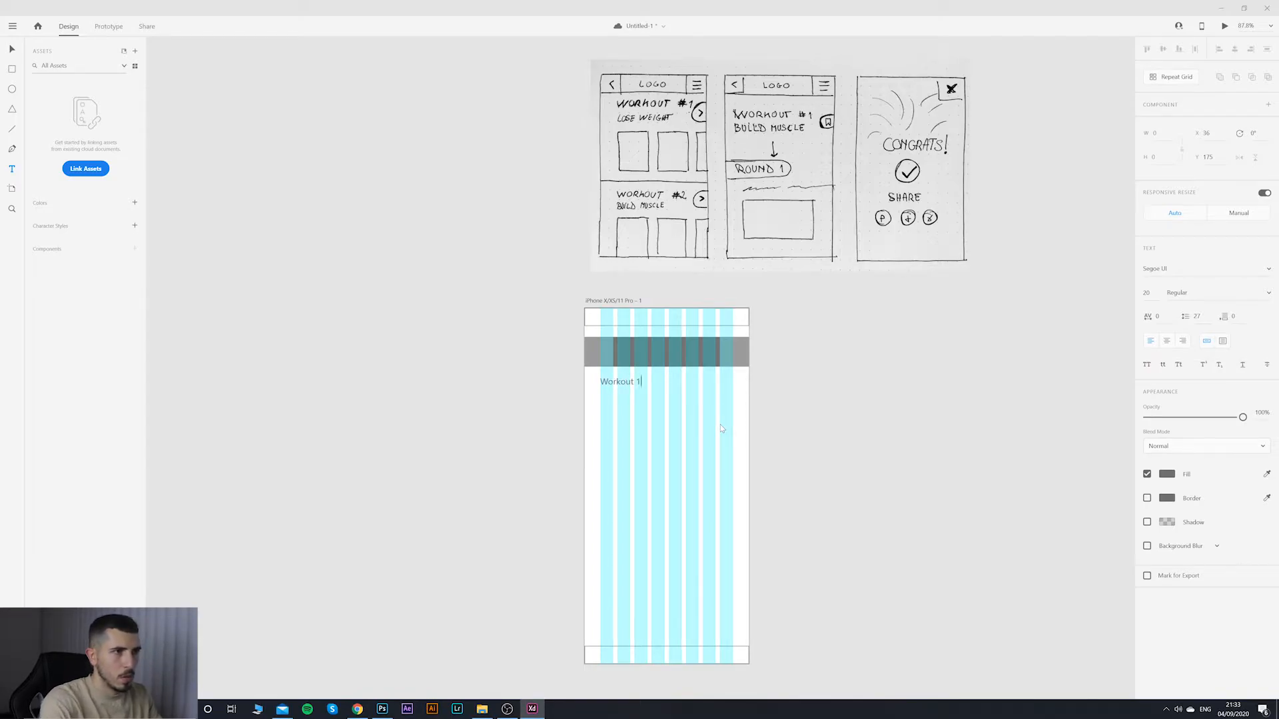
{"action": "type", "text": "t No.1"}
{"action": "key", "text": "BackSpace"}
{"action": "type", "text": "No.1"}
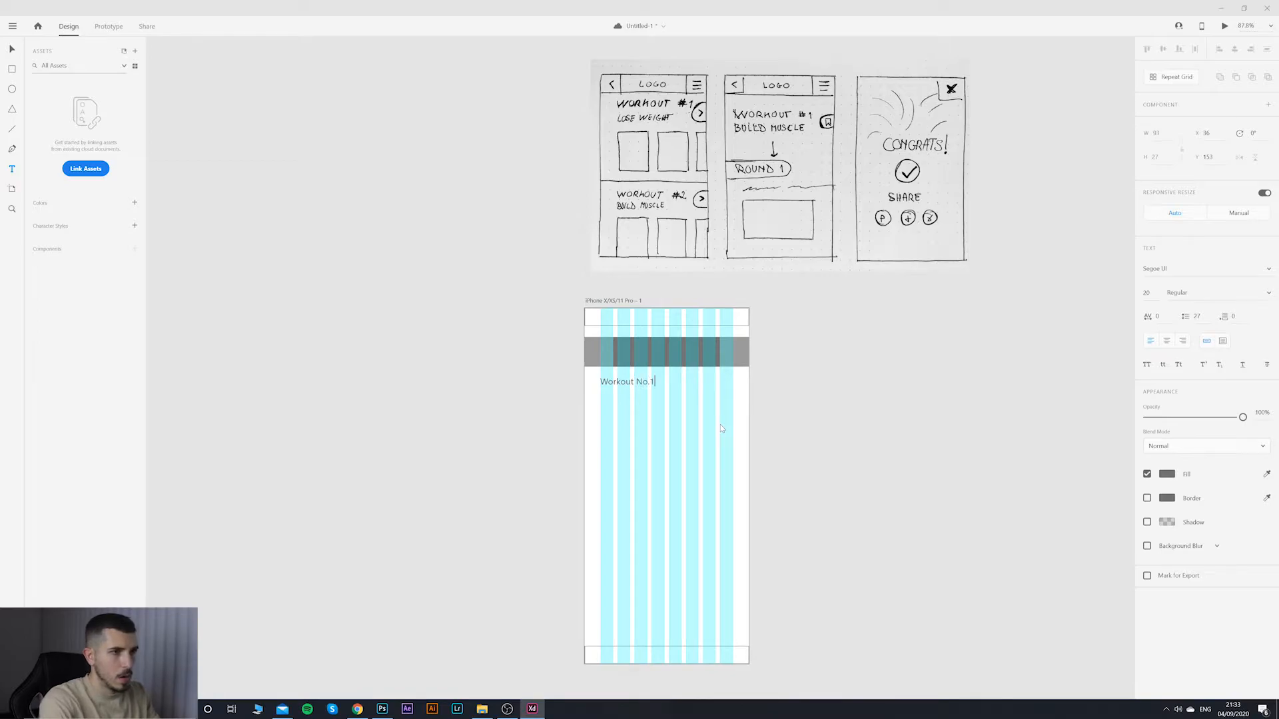
{"action": "key", "text": "Escape"}
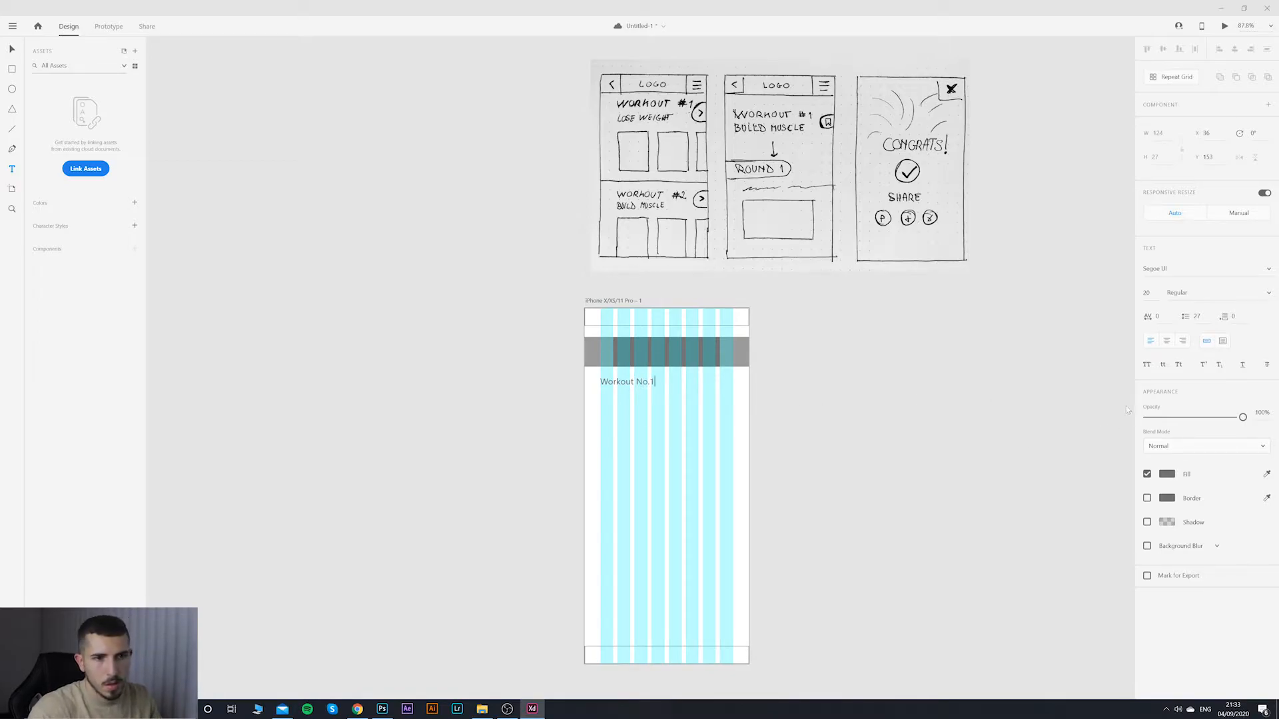
Step: Set the "Workout No.1" text's font to Roboto in the Condensed Bold style
{"action": "key", "text": "ctrl+a"}
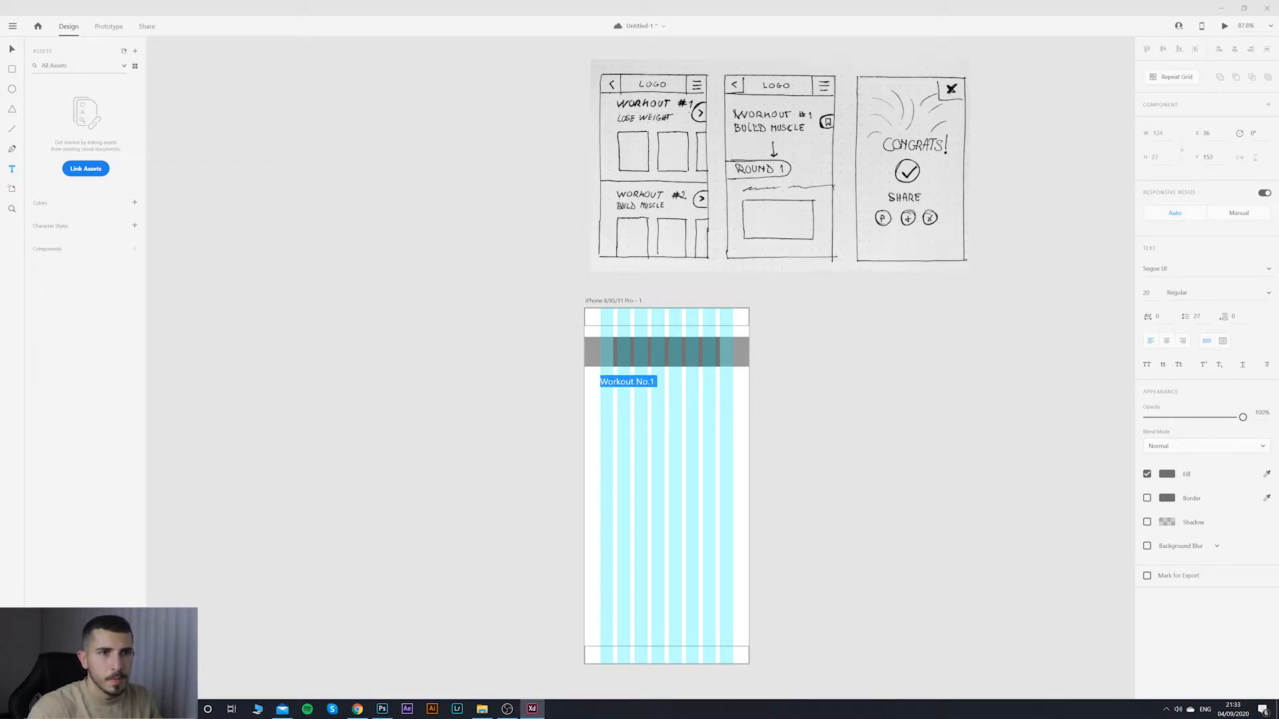
{"action": "left_click", "coordinate": [1165, 269]}
{"action": "type", "text": "Roboto"}
{"action": "key", "text": "Return"}
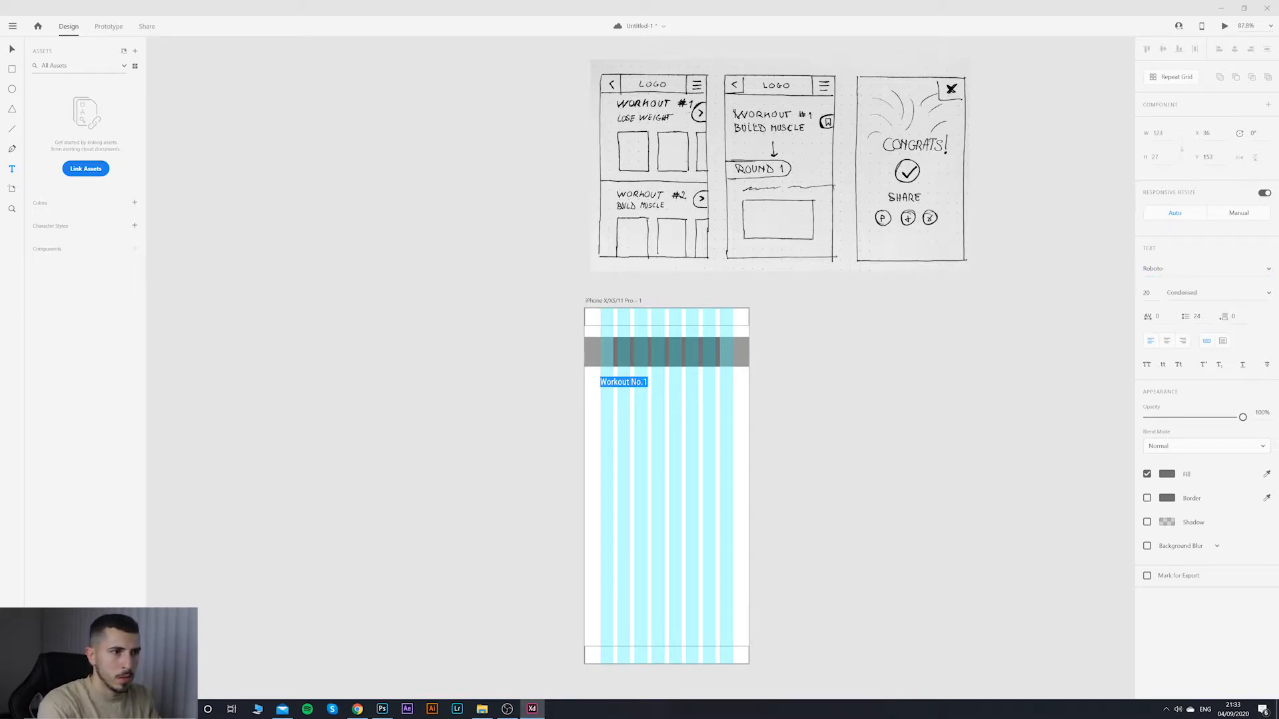
{"action": "left_click", "coordinate": [1268, 293]}
{"action": "left_click", "coordinate": [1268, 295]}
{"action": "left_click", "coordinate": [1169, 268]}
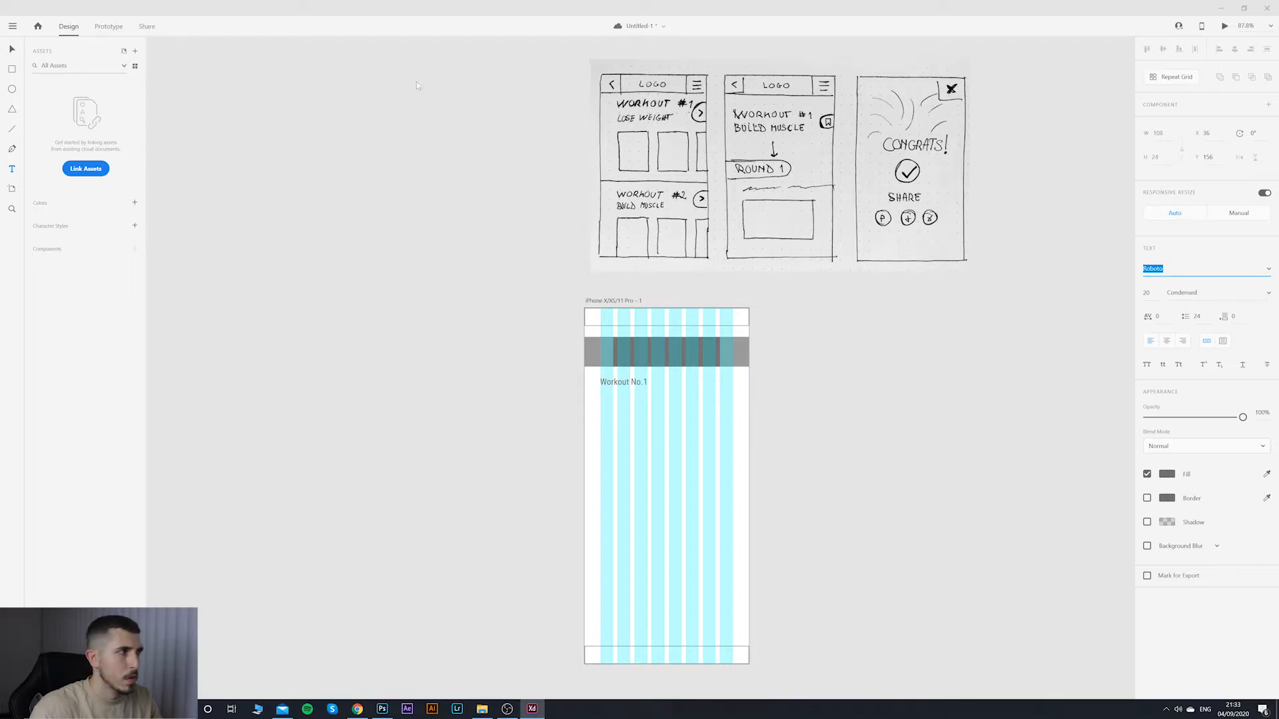
{"action": "key", "text": "Return"}
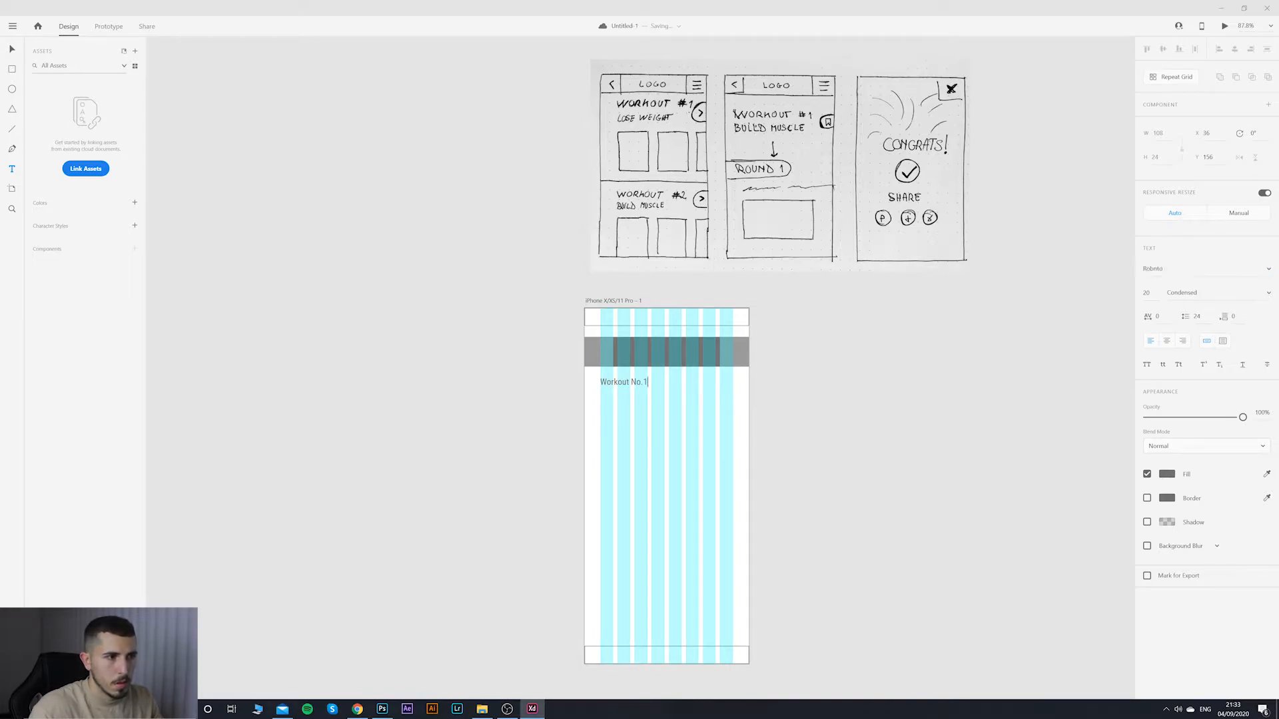
{"action": "key", "text": "Escape"}
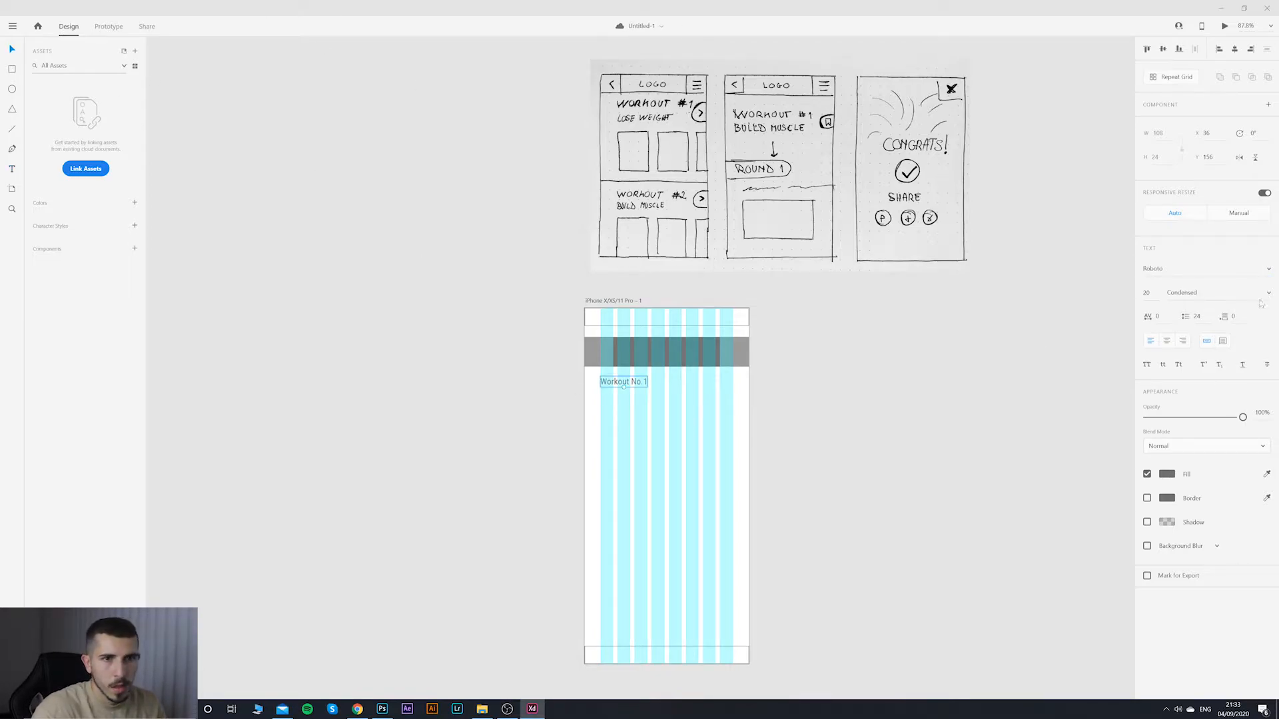
{"action": "left_click", "coordinate": [1260, 300]}
{"action": "left_click", "coordinate": [1232, 308]}
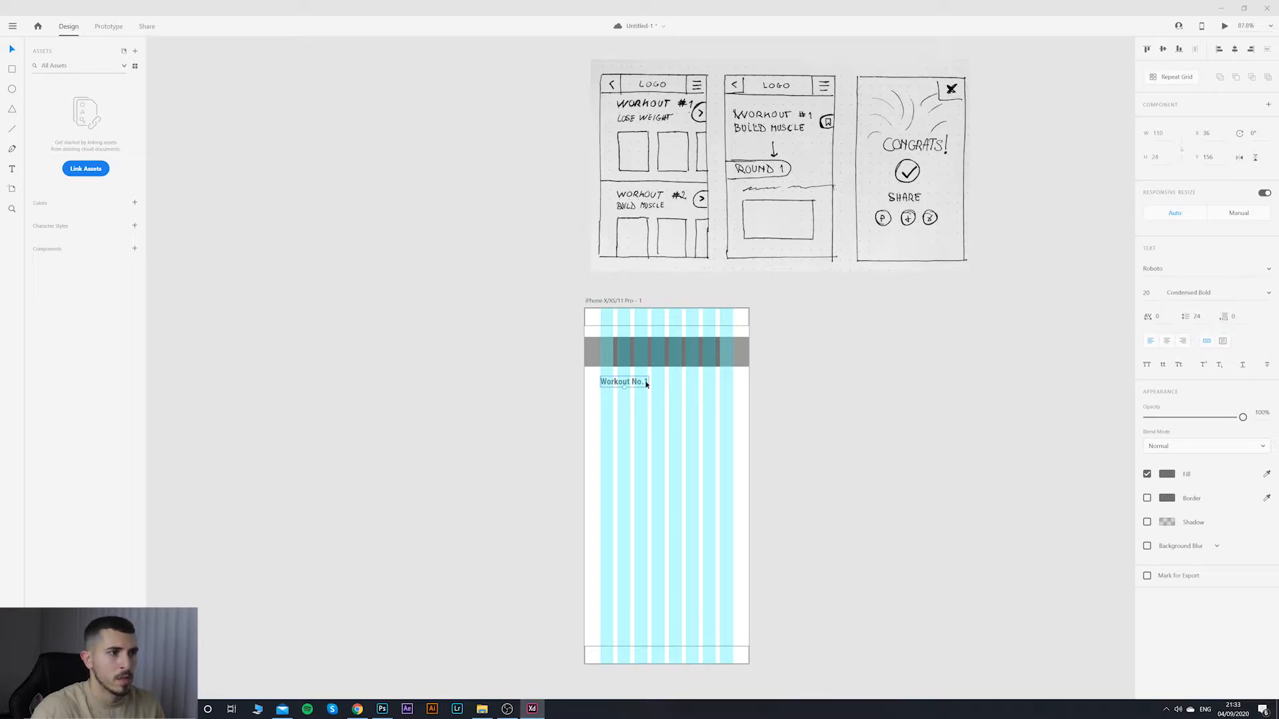
Step: Duplicate the "Workout No.1" text just below itself and change the copy to "Impressive lose weight workout"
{"action": "left_click_drag", "start_coordinate": [637, 383], "coordinate": [638, 403]}
{"action": "double_click", "coordinate": [637, 403]}
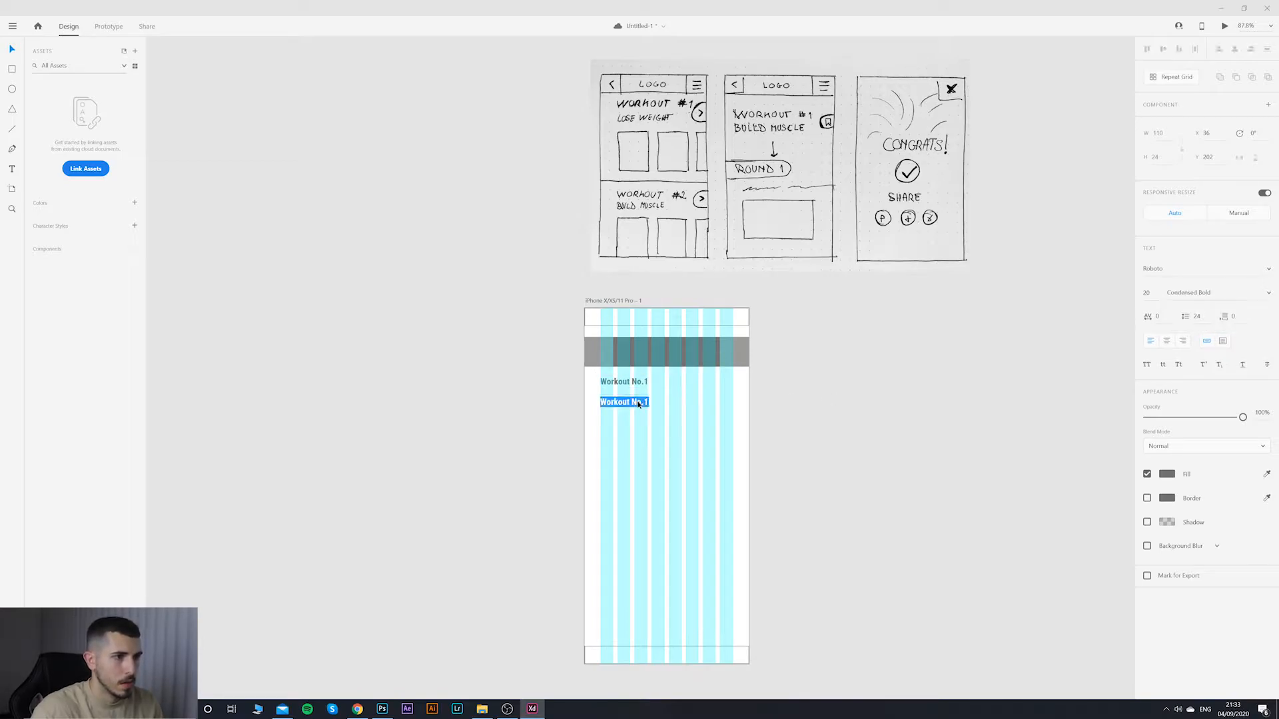
{"action": "left_click", "coordinate": [638, 402]}
{"action": "key", "text": "ctrl+a"}
{"action": "key", "text": "BackSpace"}
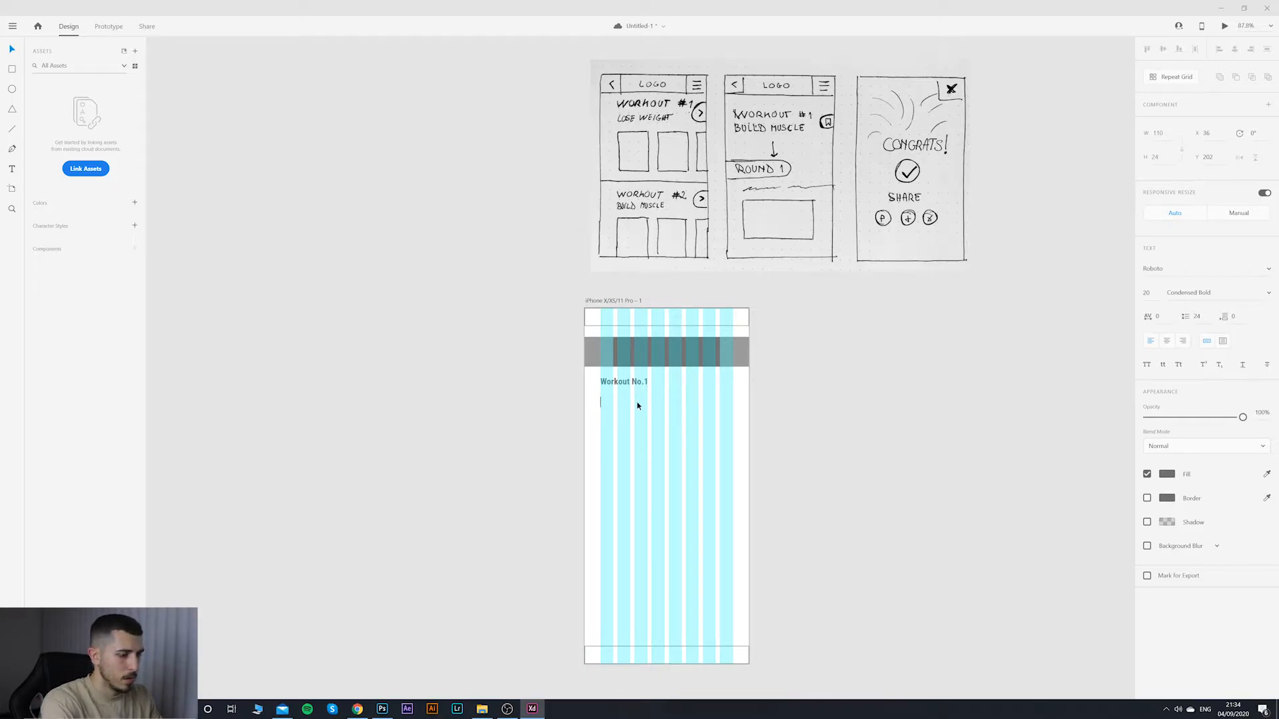
{"action": "type", "text": "Impressive lose w"}
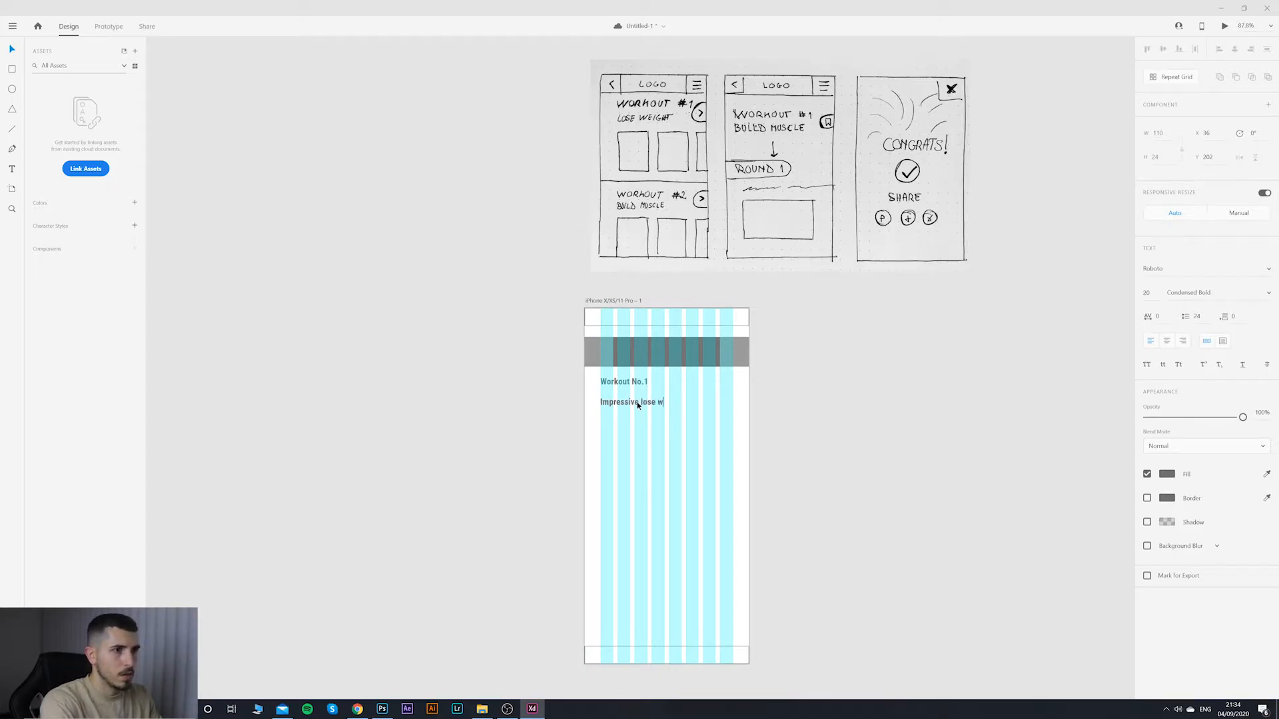
{"action": "type", "text": "eight workout"}
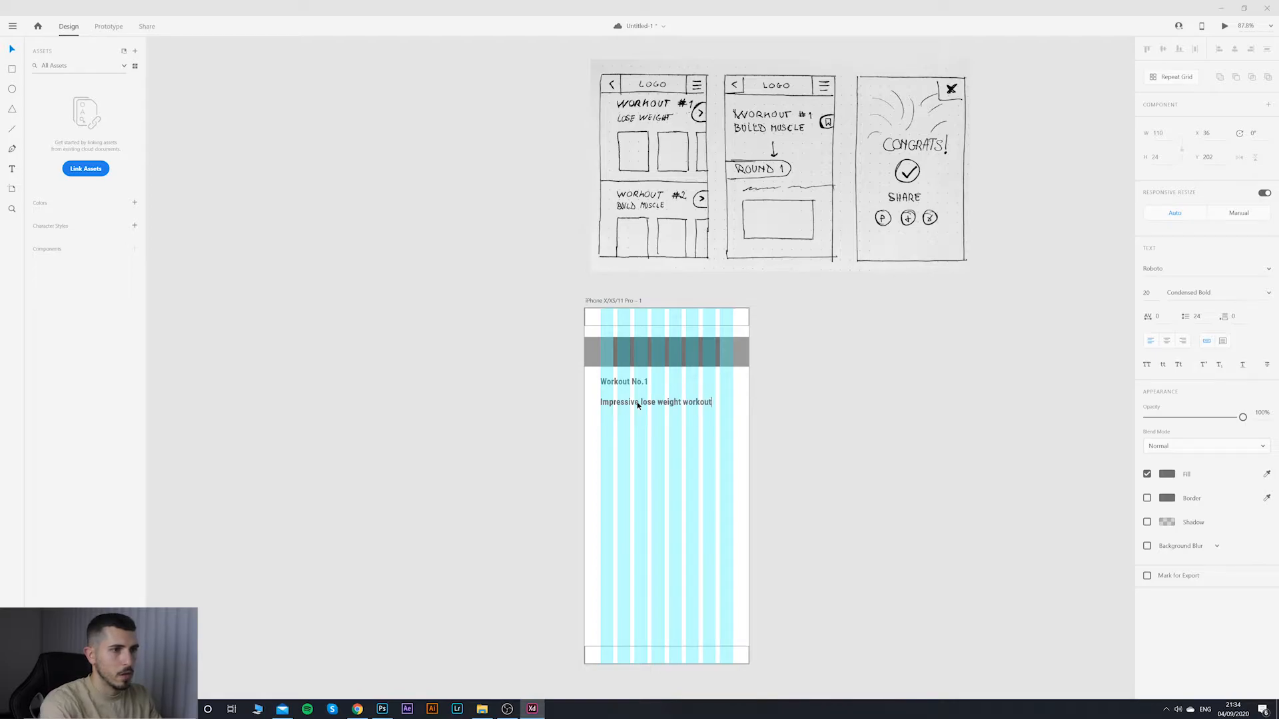
Step: Try the Roboto Condensed style and the Open Sans font on the "Impressive lose weight workout" text
{"action": "key", "text": "ctrl+a"}
{"action": "left_click", "coordinate": [1267, 293]}
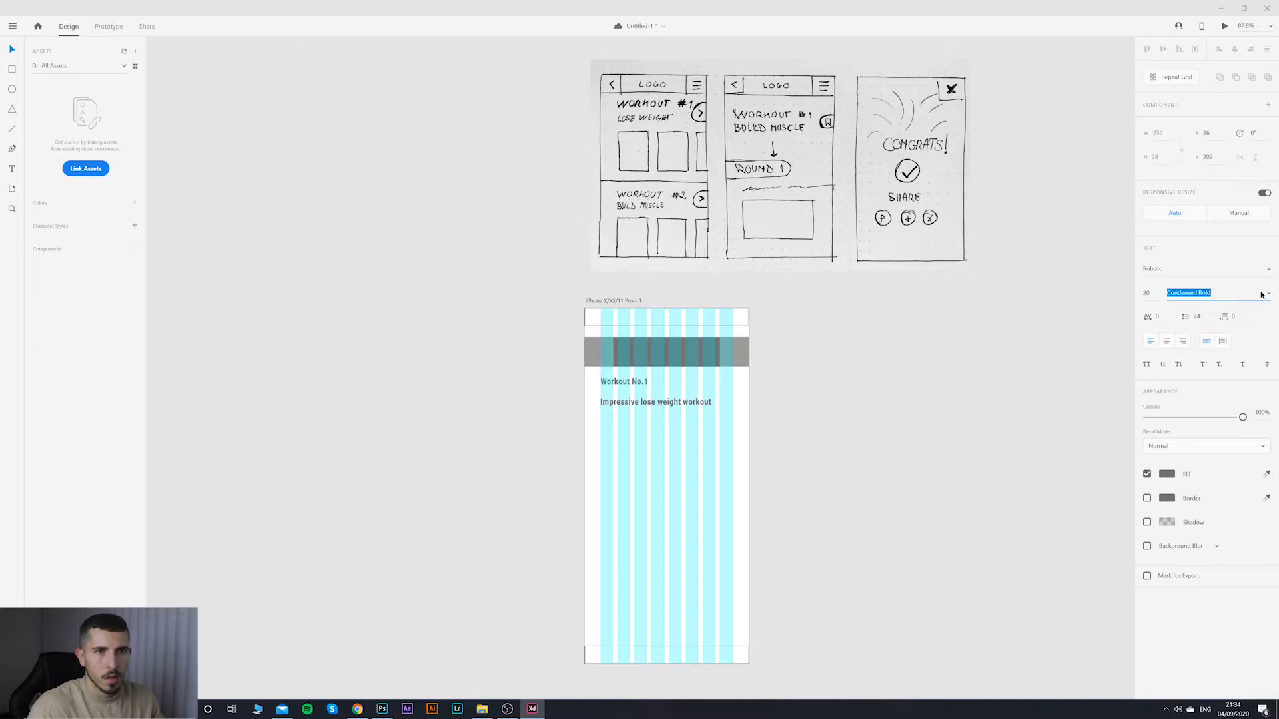
{"action": "left_click", "coordinate": [1233, 276]}
{"action": "left_click", "coordinate": [1167, 269]}
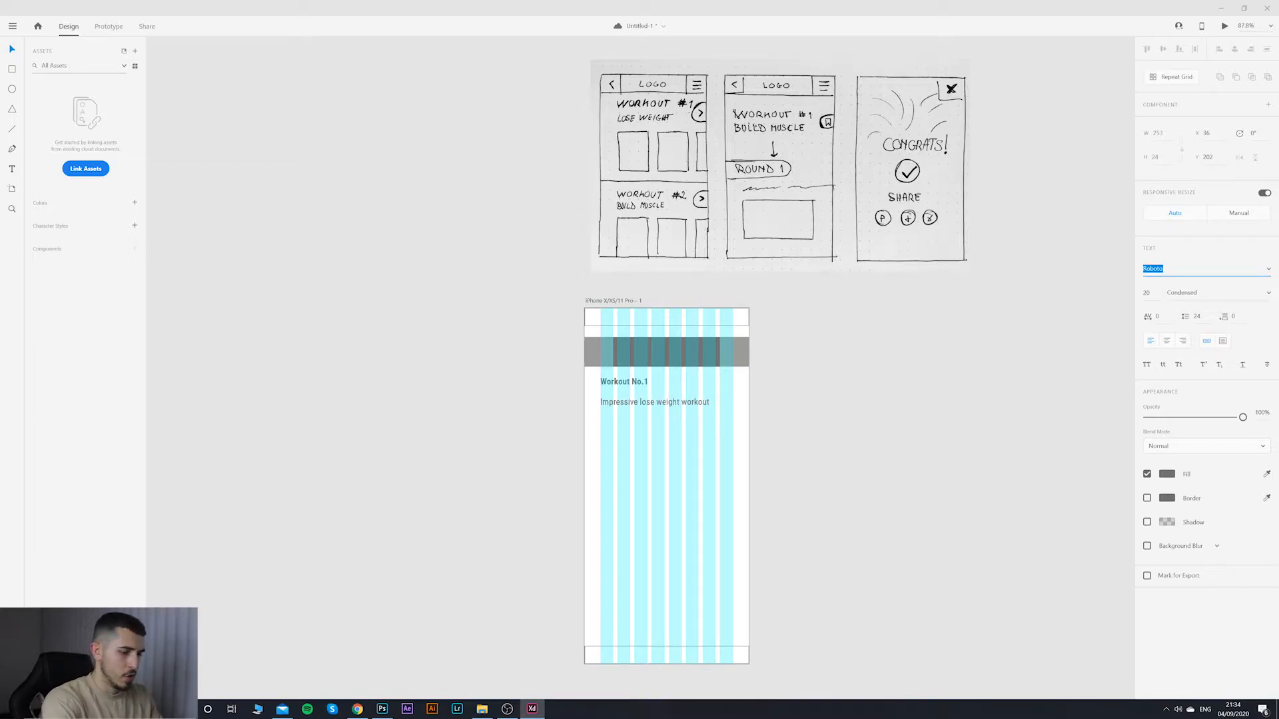
{"action": "type", "text": "Open Sans"}
{"action": "key", "text": "Return"}
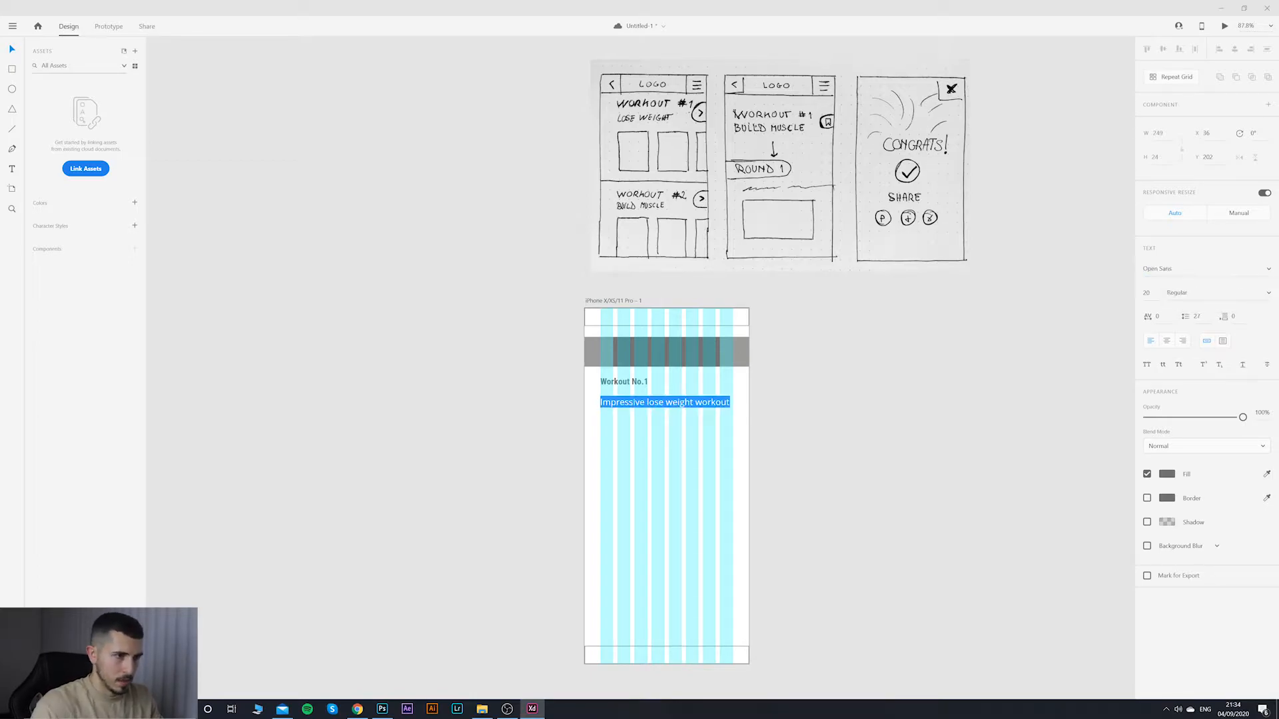
Step: Set the "Impressive lose weight workout" text's font to Helvetica and move it up closer to "Workout No.1", at Y 188
{"action": "left_click", "coordinate": [1167, 269]}
{"action": "type", "text": "Helvetica"}
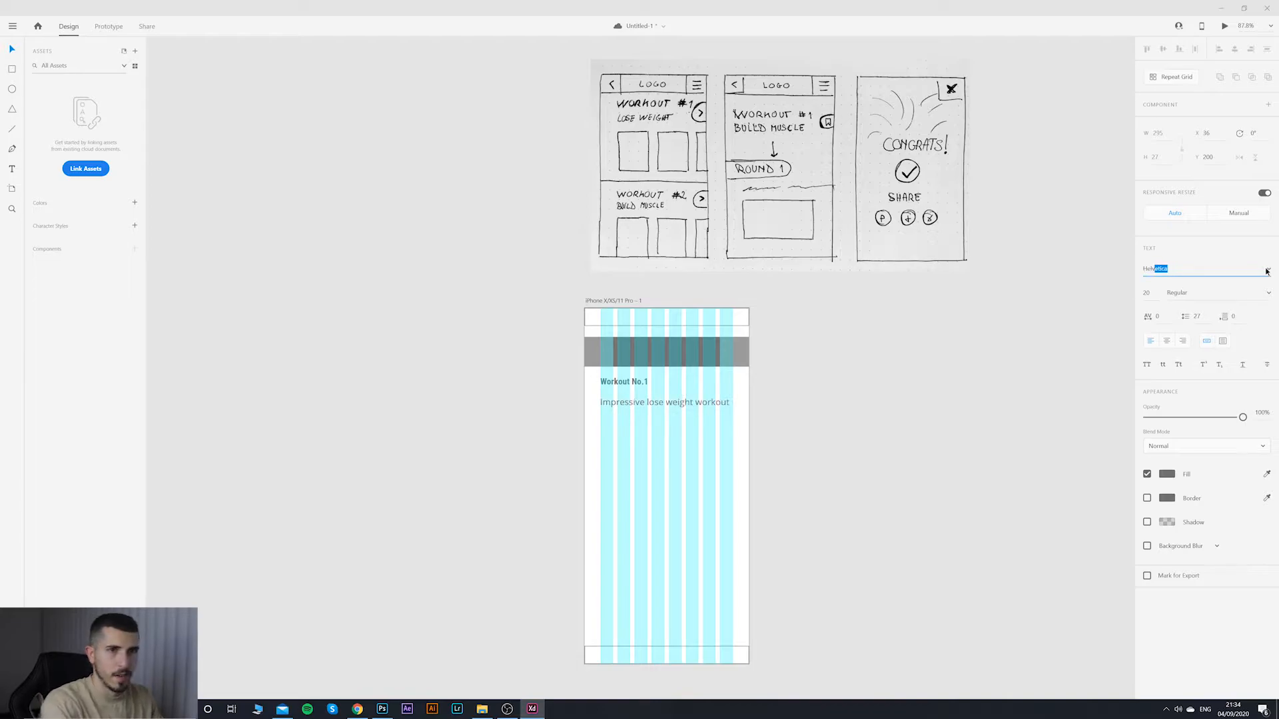
{"action": "key", "text": "Return"}
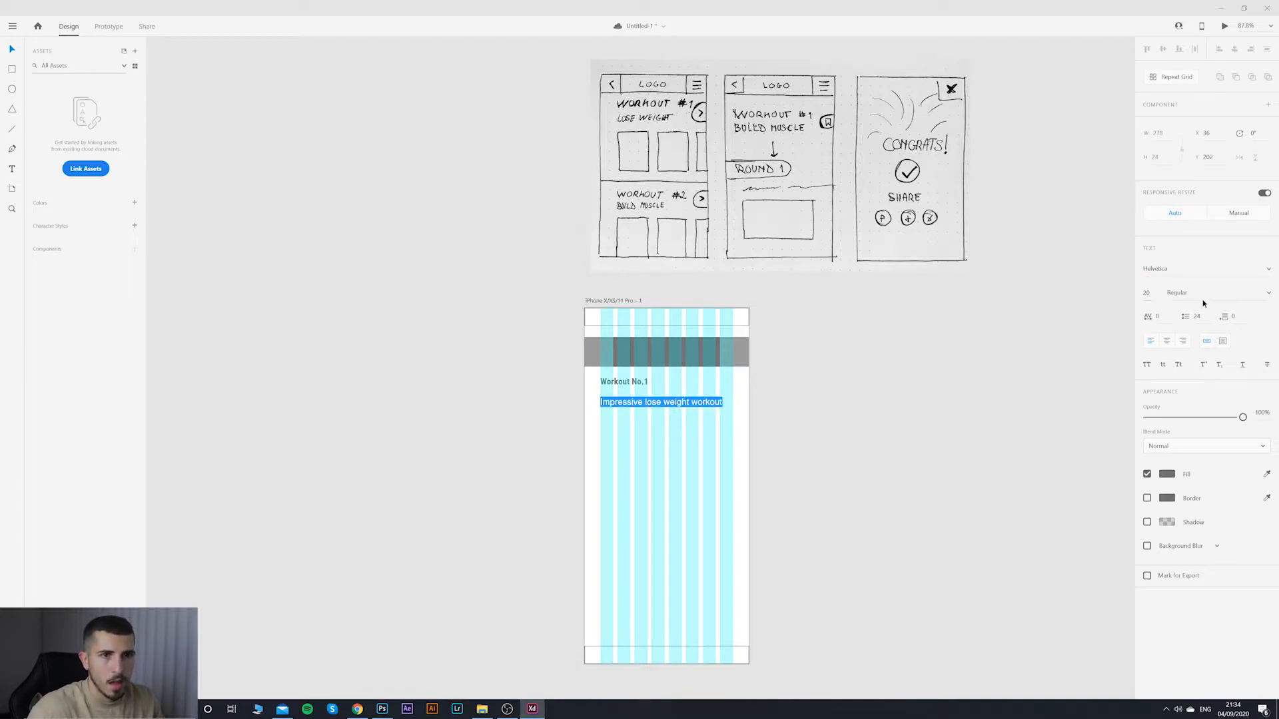
{"action": "key", "text": "Escape"}
{"action": "left_click_drag", "start_coordinate": [702, 405], "coordinate": [704, 399]}
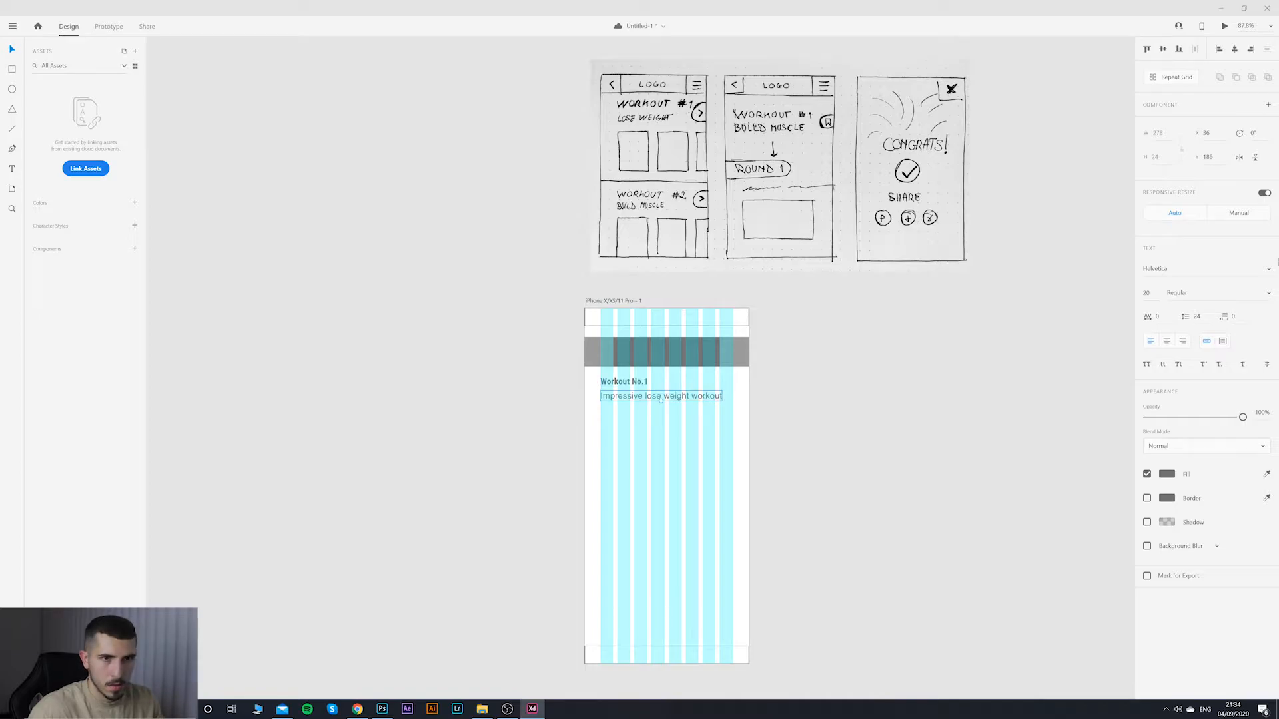
Step: Keep the subtitle in the Regular style, set its size to 18 and nudge it up to Y 180
{"action": "left_click", "coordinate": [1269, 293]}
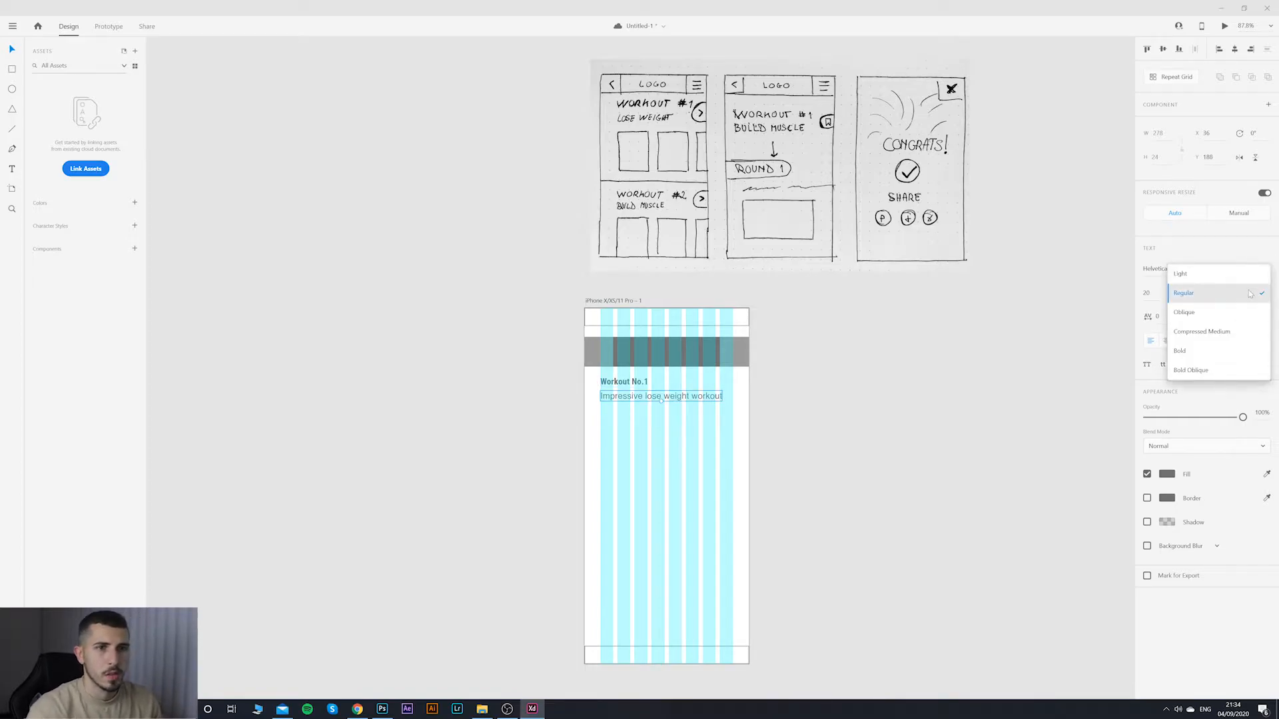
{"action": "left_click", "coordinate": [1243, 290]}
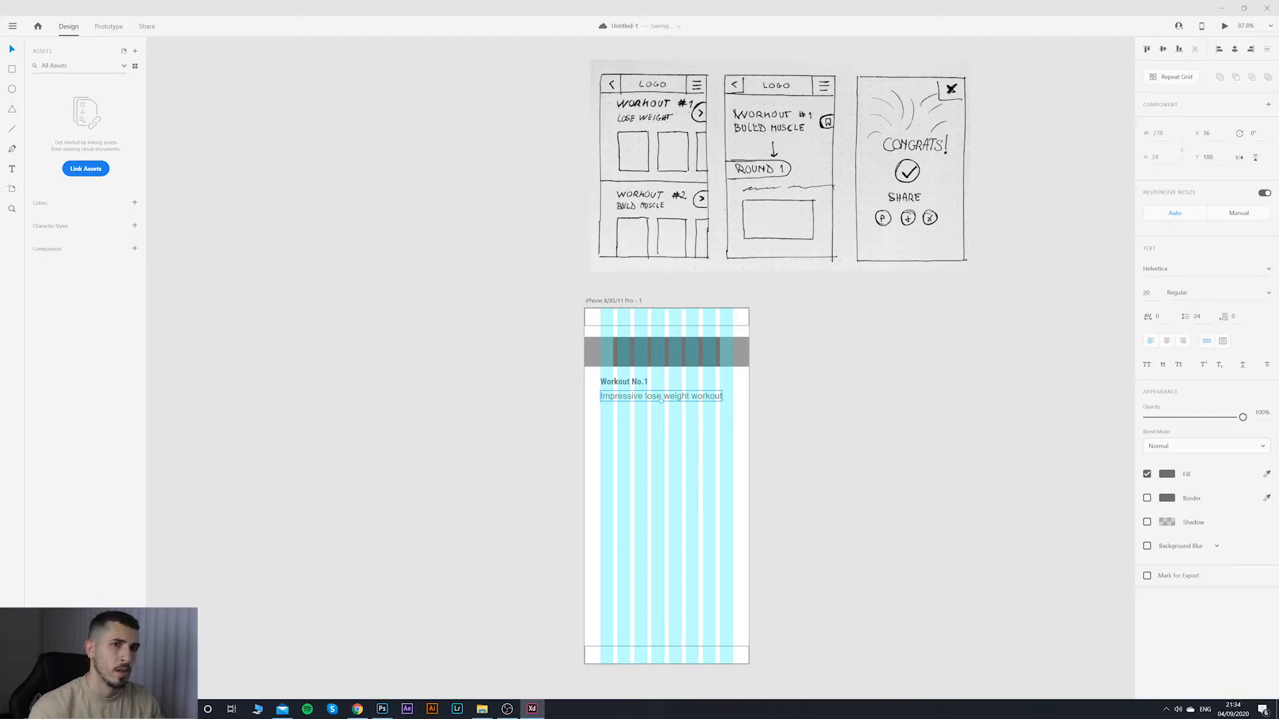
{"action": "left_click", "coordinate": [1161, 300]}
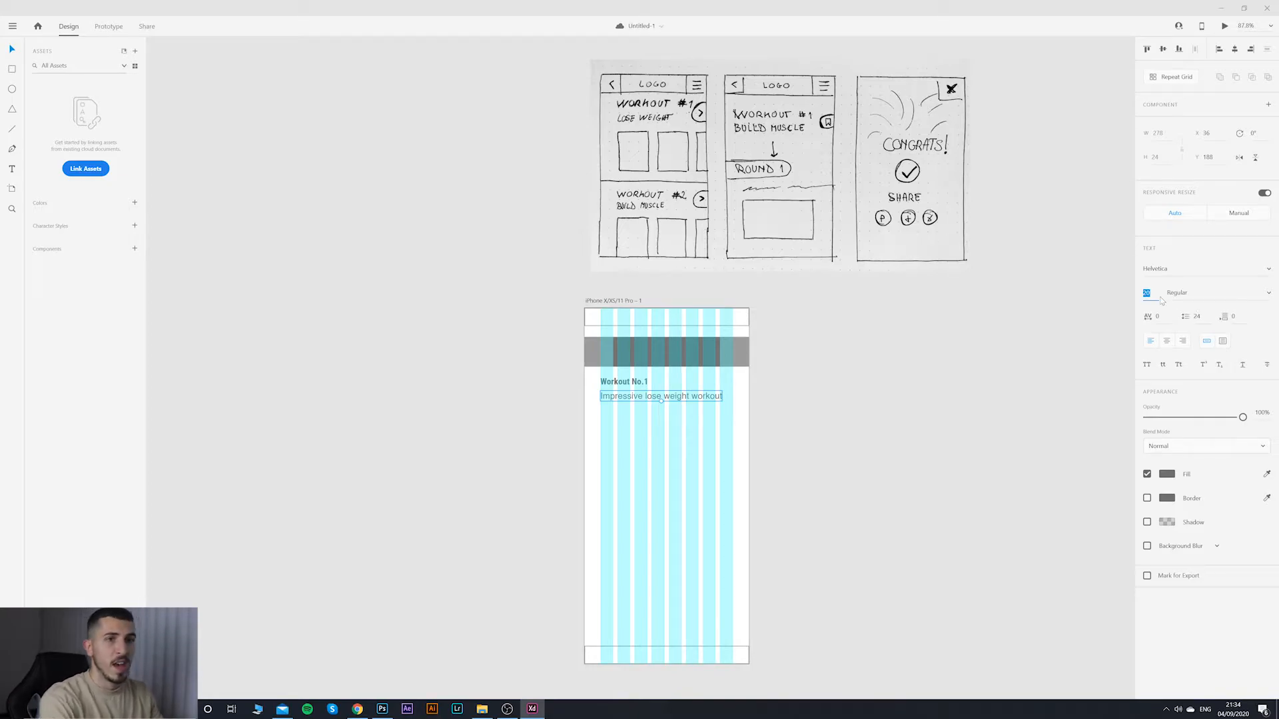
{"action": "type", "text": "18"}
{"action": "key", "text": "Return"}
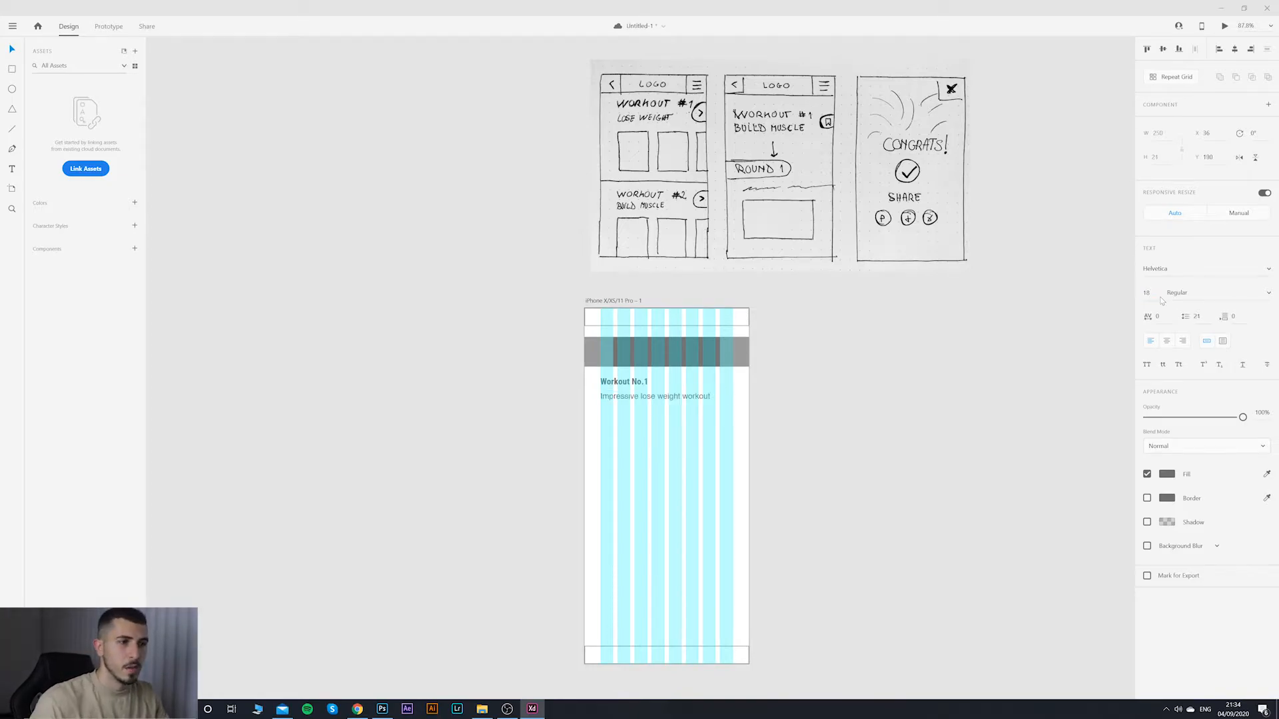
{"action": "key", "text": "shift+Up"}
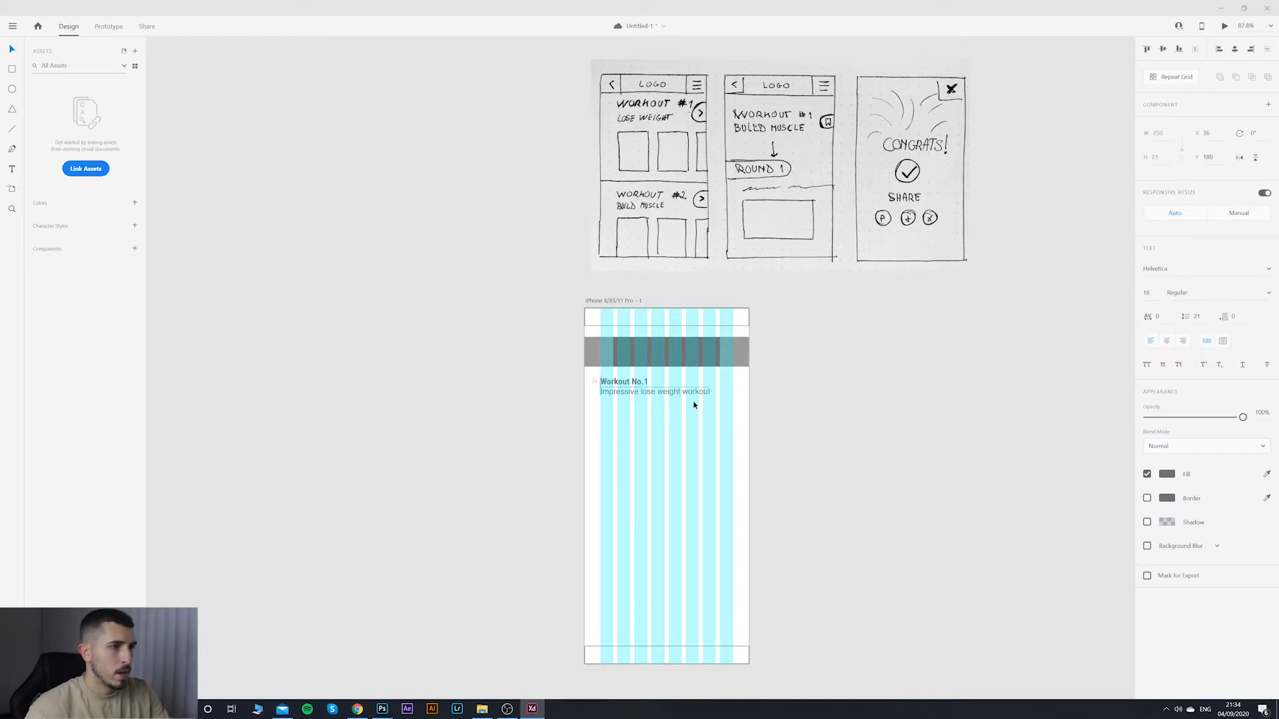
Step: Move both texts down from the grey band, placing "Workout No.1" at Y 166 and the subtitle at Y 200
{"action": "left_click", "coordinate": [634, 384], "text": "shift"}
{"action": "key", "text": "shift+Down"}
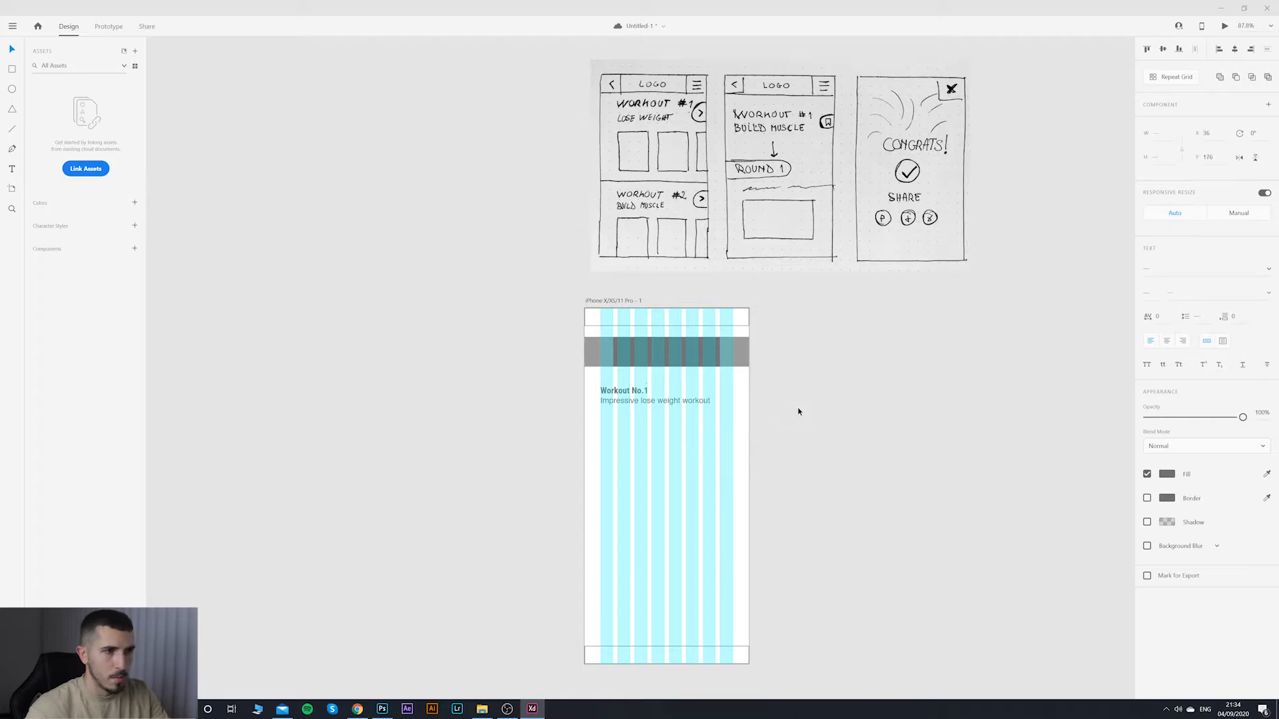
{"action": "left_click", "coordinate": [781, 417]}
{"action": "left_click", "coordinate": [666, 400]}
{"action": "key", "text": "shift+Down"}
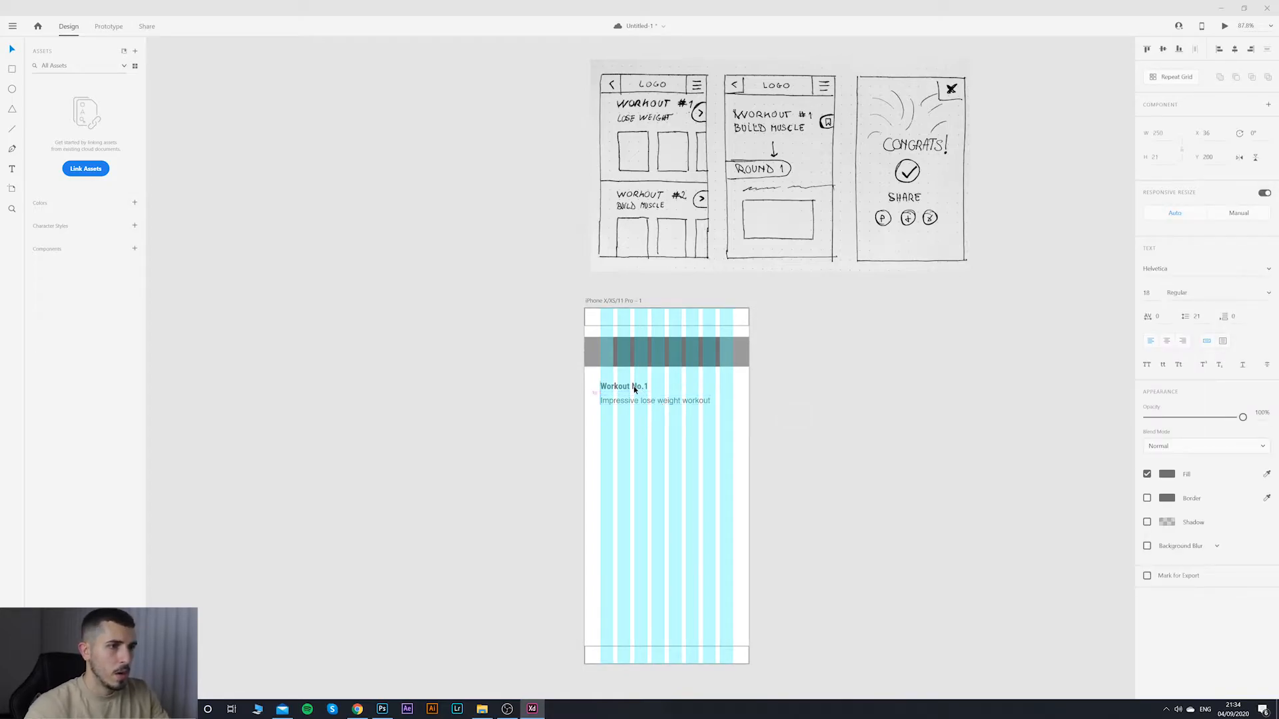
Step: Set the "Workout No.1" text's size to 22
{"action": "left_click", "coordinate": [633, 387]}
{"action": "left_click", "coordinate": [1154, 291]}
{"action": "type", "text": "22"}
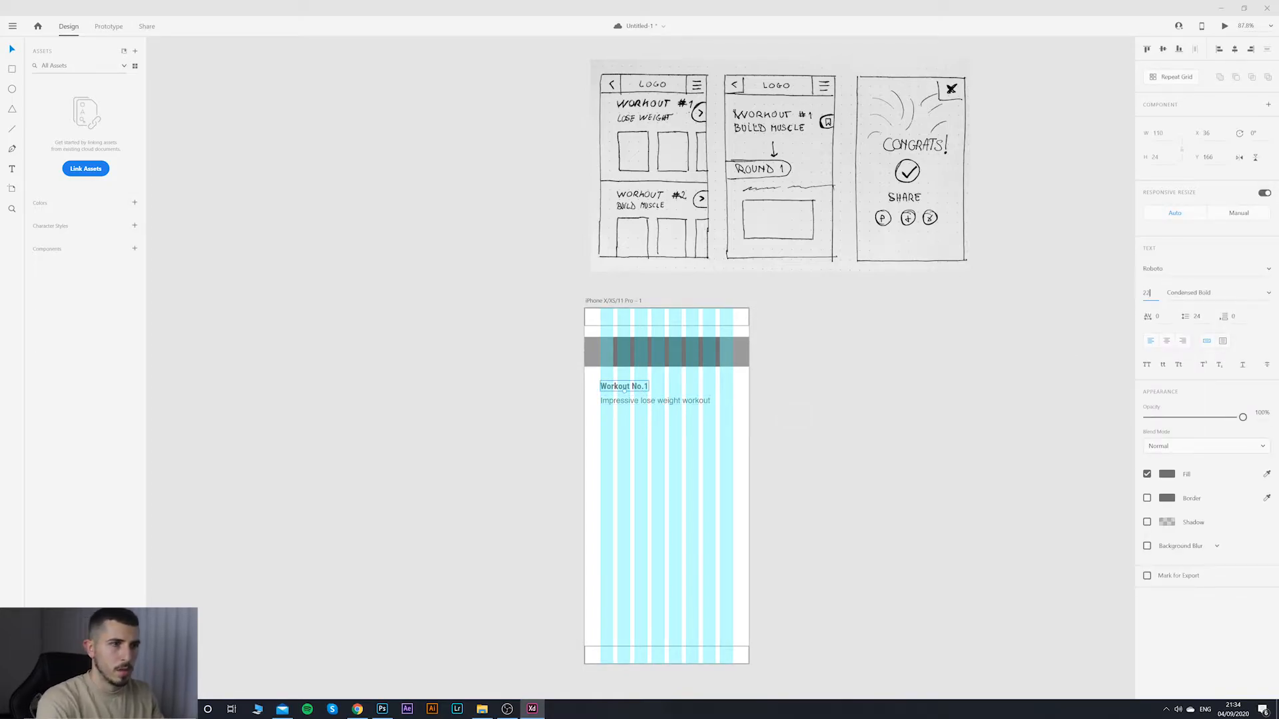
{"action": "key", "text": "Return"}
{"action": "left_click", "coordinate": [705, 391]}
Step: Nudge the "Workout No.1" title down 4 px, closer to the subtitle
{"action": "left_click", "coordinate": [648, 384]}
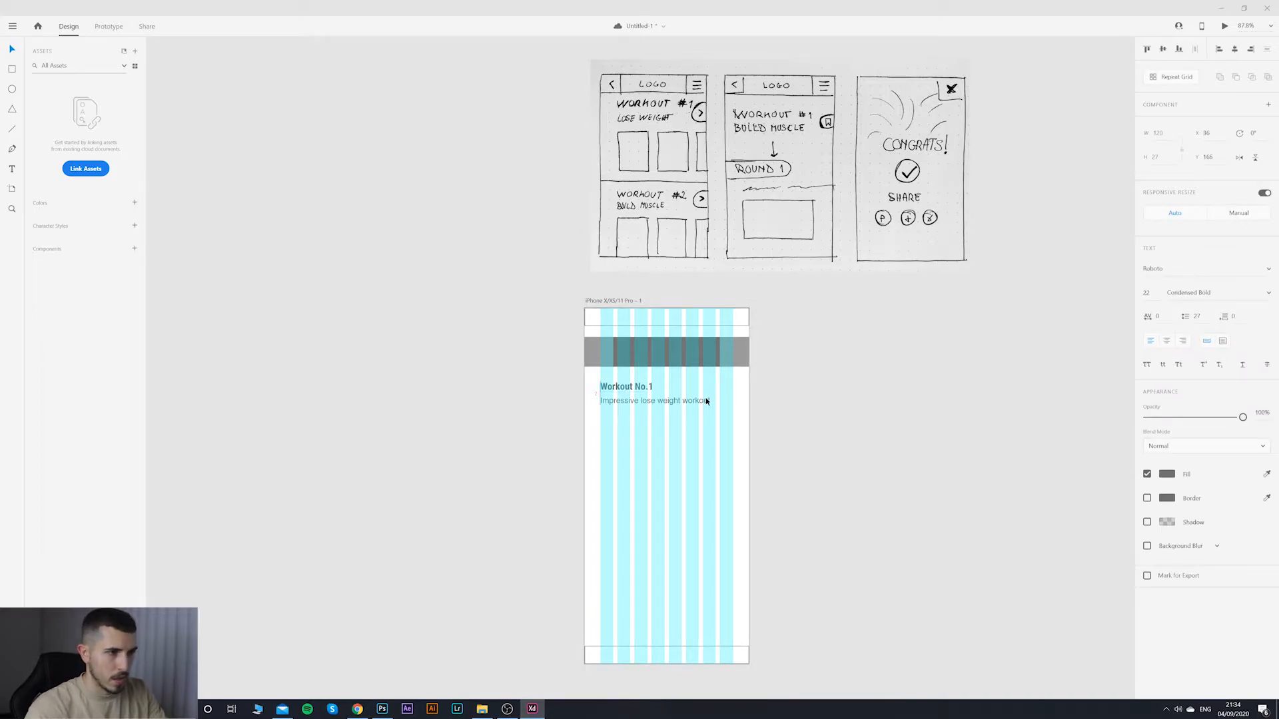
{"action": "key", "text": "Down"}
{"action": "key", "text": "Down"}
{"action": "key", "text": "Down"}
{"action": "key", "text": "Down"}
{"action": "left_click", "coordinate": [819, 398]}
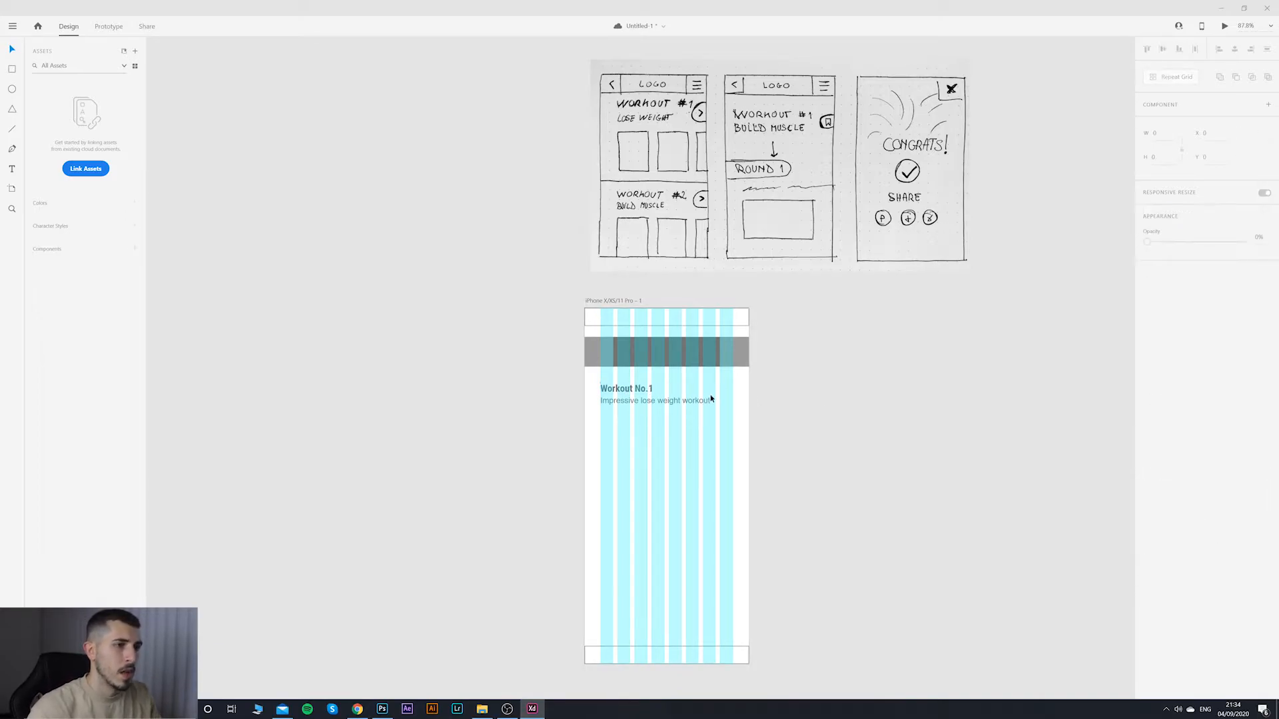
{"action": "left_click", "coordinate": [662, 401]}
{"action": "left_click", "coordinate": [851, 398]}
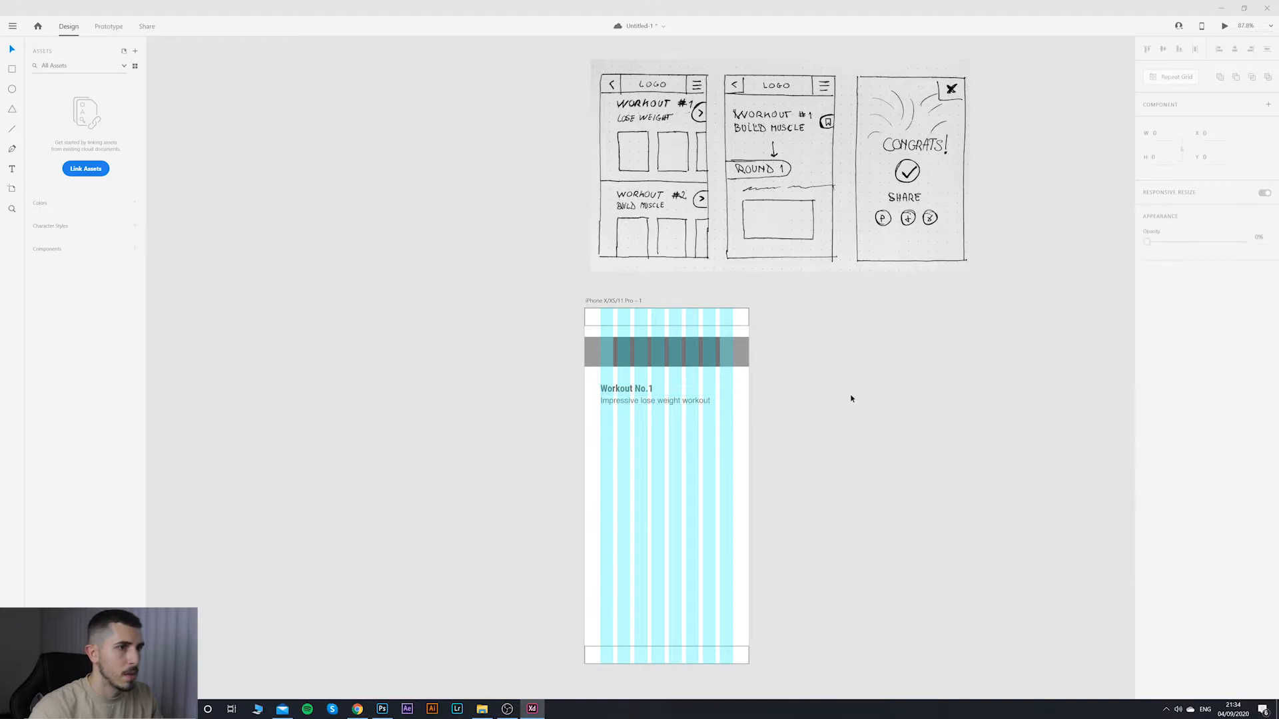
{"action": "left_click", "coordinate": [11, 88]}
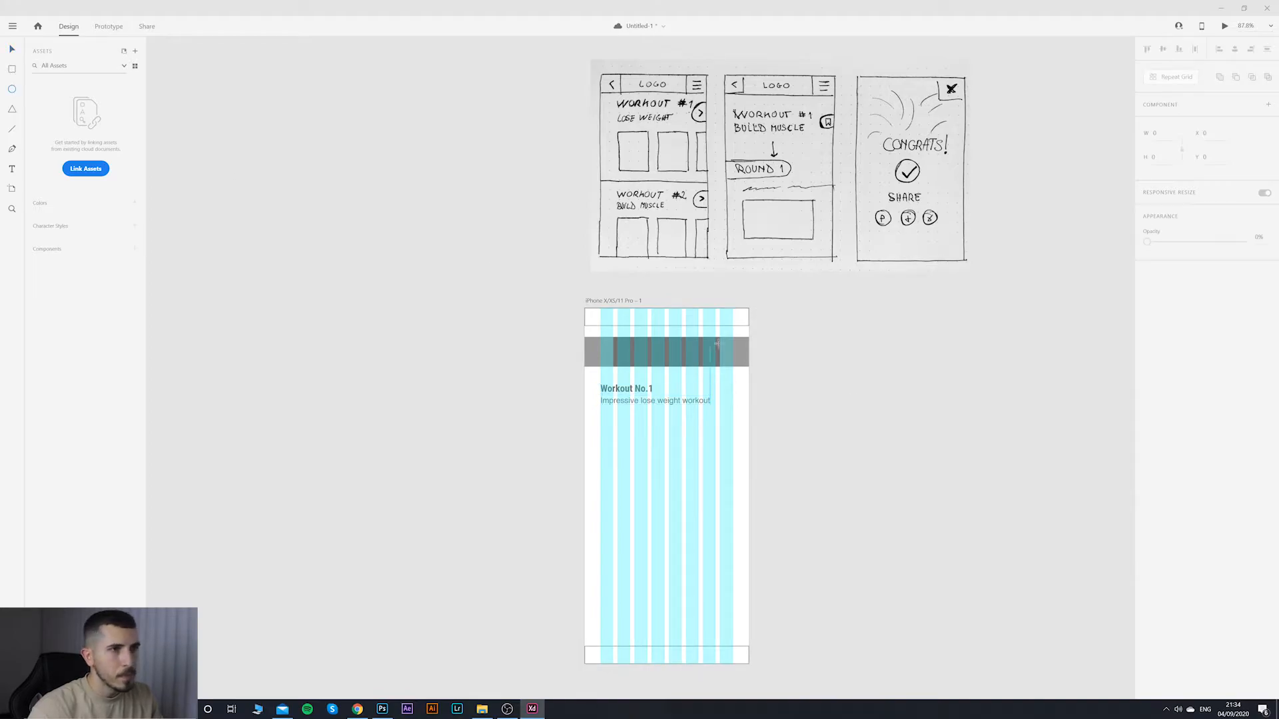
{"action": "left_click_drag", "start_coordinate": [691, 102], "coordinate": [713, 124]}
{"action": "key", "text": "ctrl+z"}
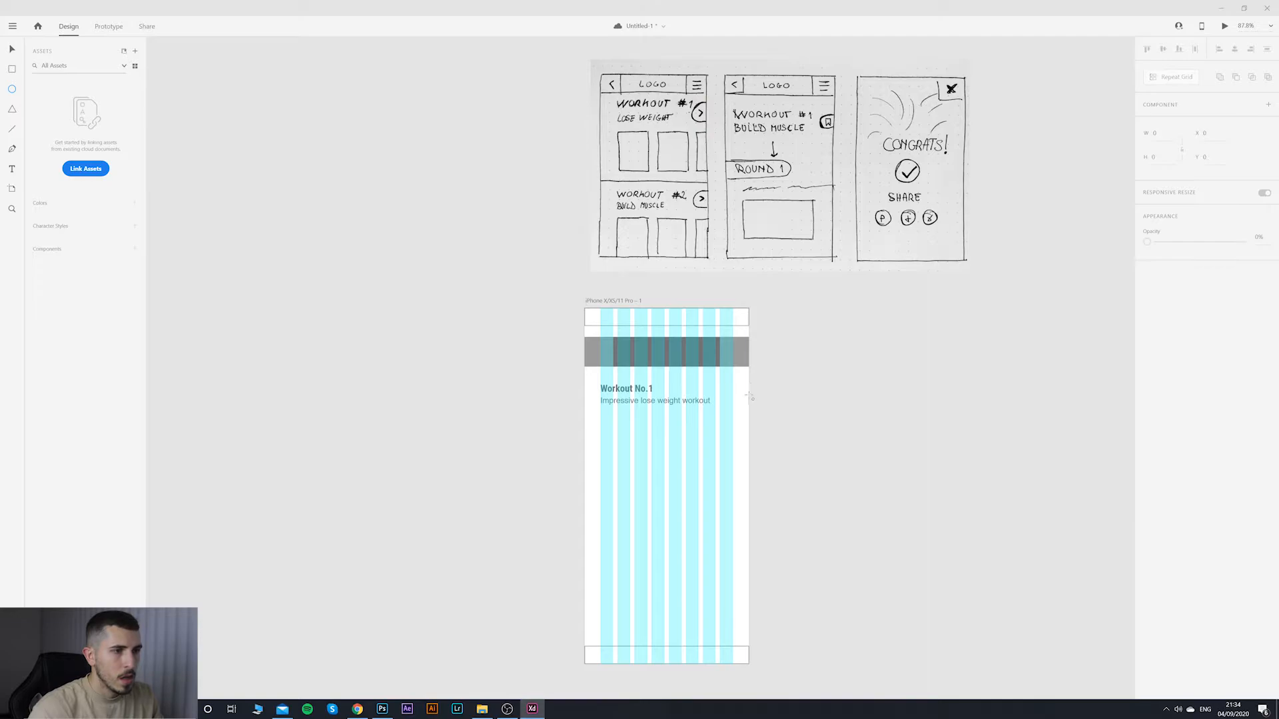
Step: Draw a rectangle about 90 × 51 beside the workout texts, starting at the last grid column and extending past the artboard's edge
{"action": "left_click", "coordinate": [12, 69]}
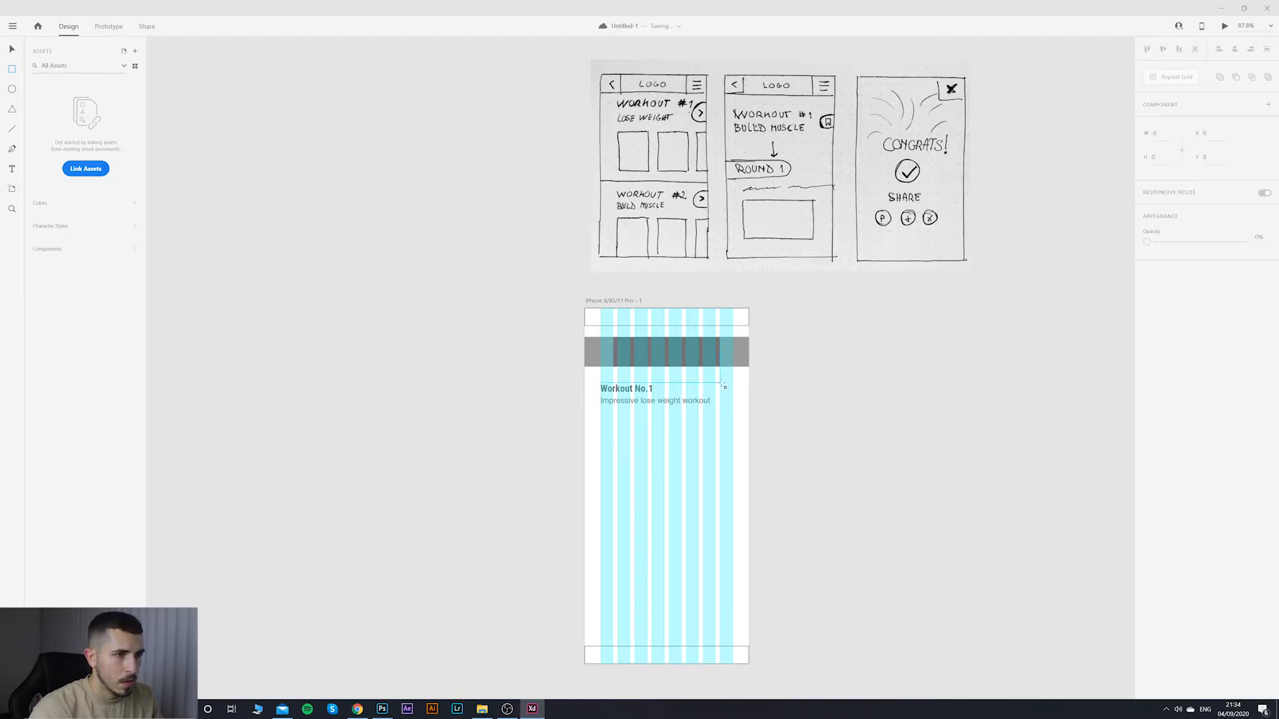
{"action": "left_click_drag", "start_coordinate": [722, 385], "coordinate": [759, 404]}
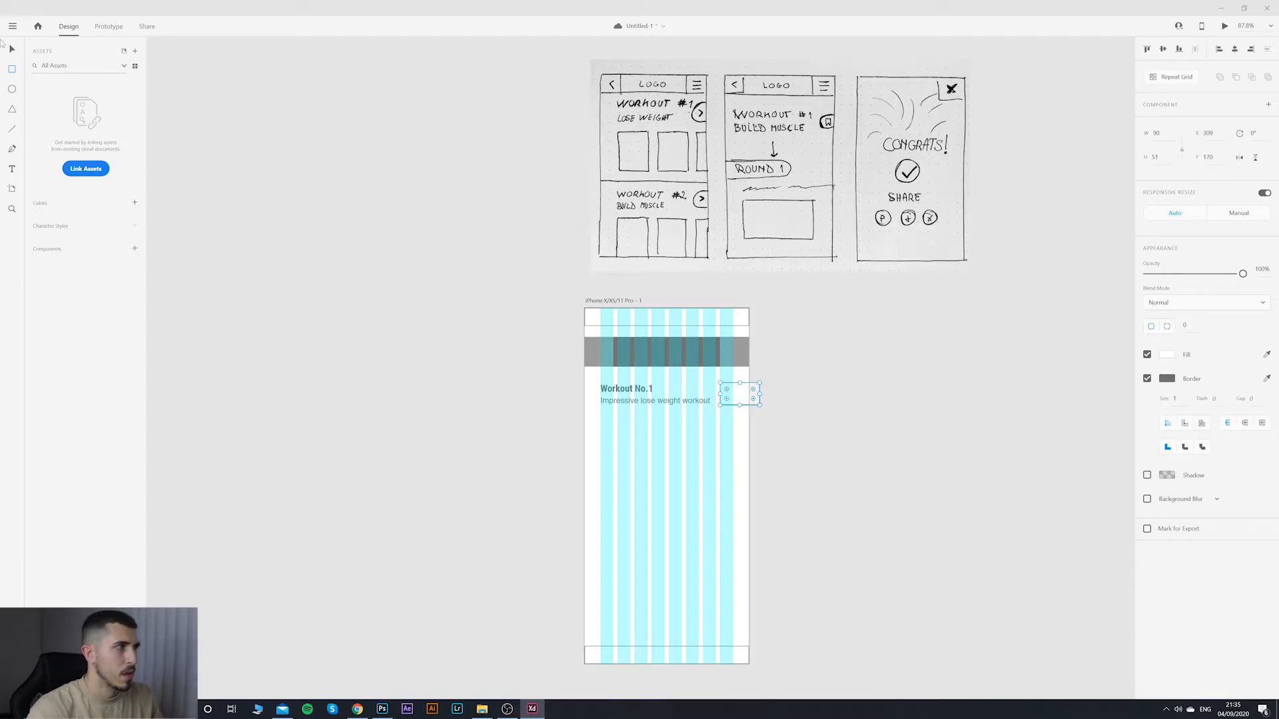
{"action": "left_click", "coordinate": [8, 47]}
Step: Round the new rectangle's corners fully to a radius of 26, giving it a pill shape
{"action": "left_click", "coordinate": [801, 433]}
{"action": "left_click", "coordinate": [738, 397]}
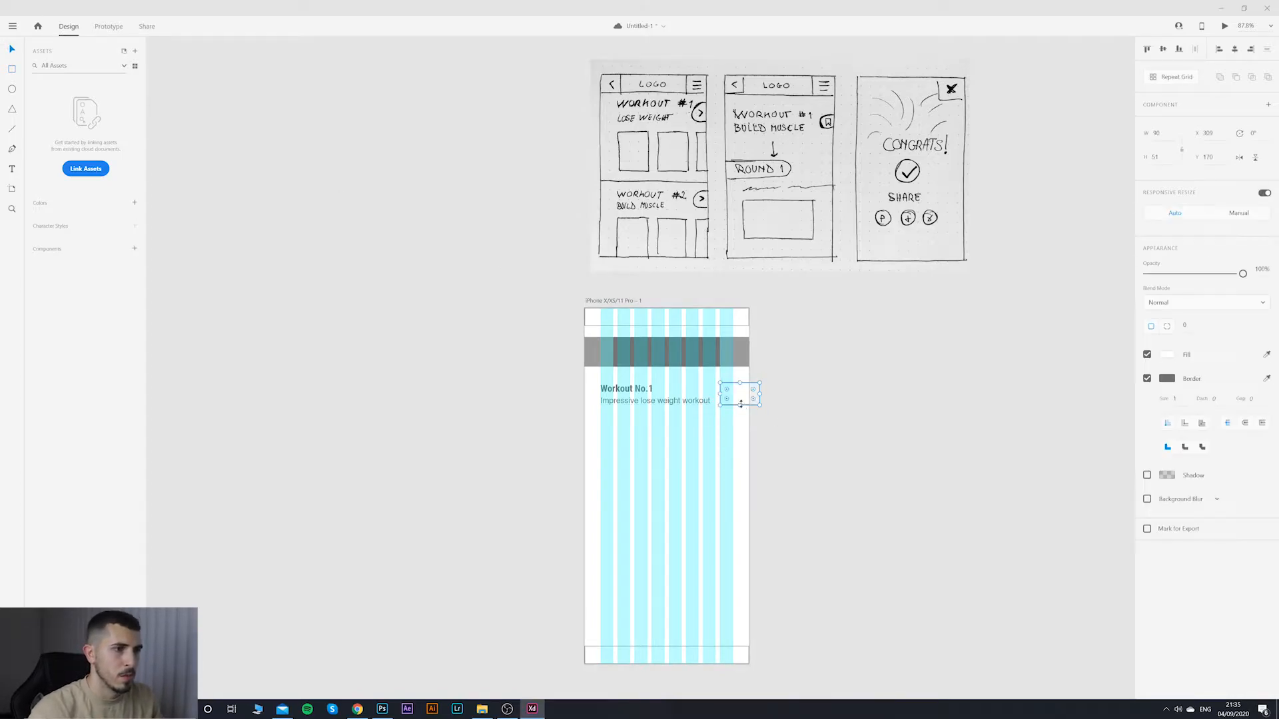
{"action": "mouse_move", "coordinate": [727, 389]}
{"action": "left_mouse_down"}
{"action": "mouse_move", "coordinate": [748, 394]}
{"action": "mouse_move", "coordinate": [728, 388]}
{"action": "left_mouse_up"}
{"action": "scroll", "coordinate": [753, 428], "scroll_direction": "up", "scroll_amount": 5}
{"action": "left_click", "coordinate": [817, 402]}
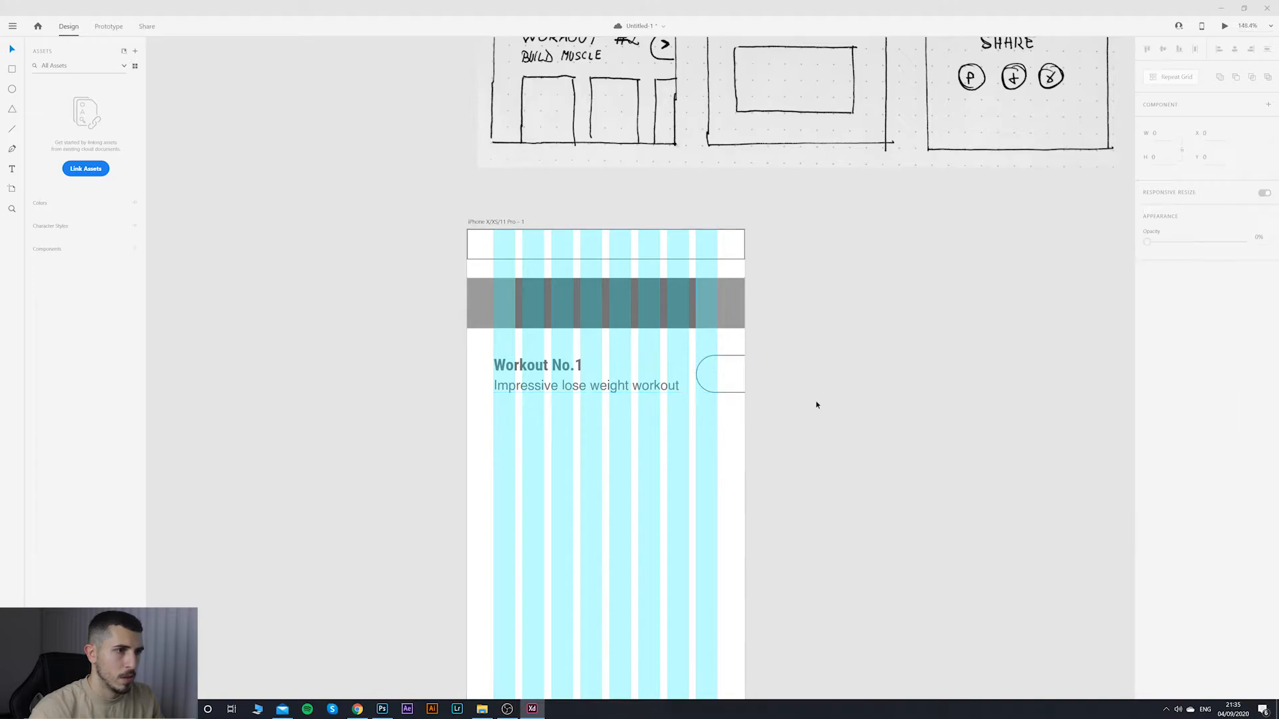
Step: Remove the border from the pill-shaped rectangle beside the workout texts
{"action": "scroll", "coordinate": [825, 389], "scroll_direction": "down", "scroll_amount": 5}
{"action": "scroll", "coordinate": [836, 383], "scroll_direction": "up", "scroll_amount": 5}
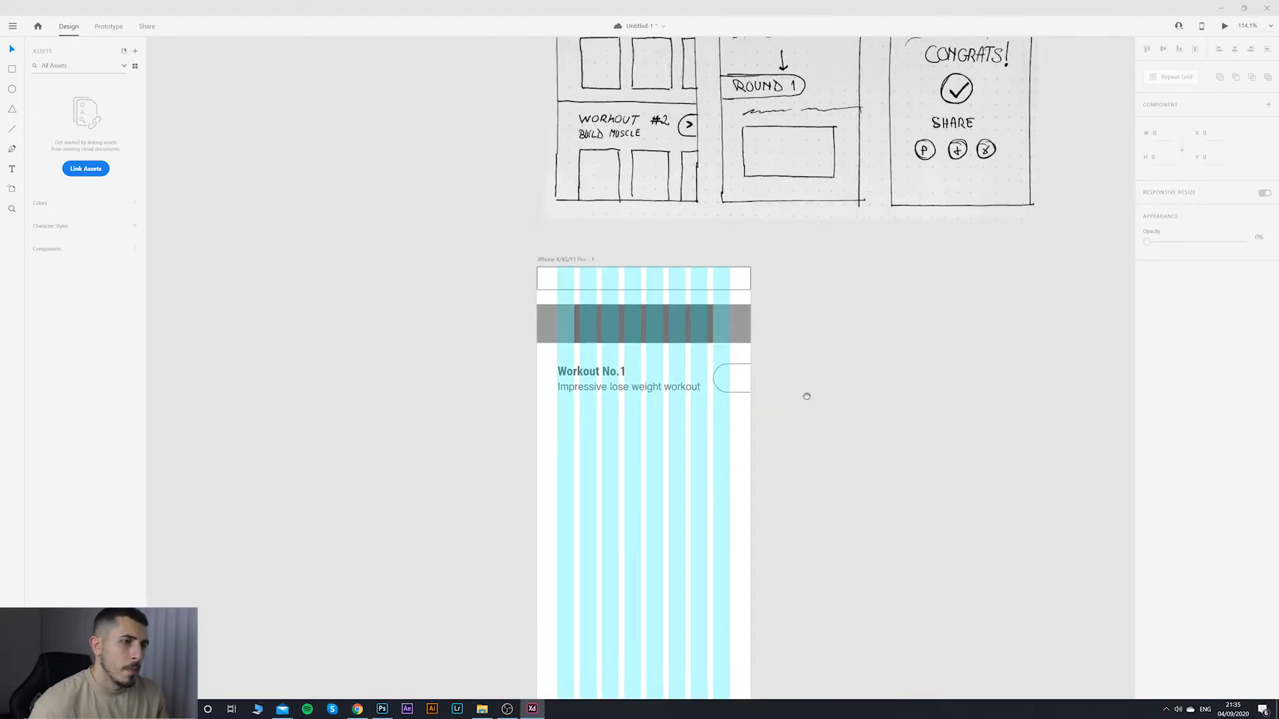
{"action": "scroll", "coordinate": [799, 364], "scroll_direction": "down", "scroll_amount": 3}
{"action": "scroll", "coordinate": [776, 350], "scroll_direction": "up", "scroll_amount": 2}
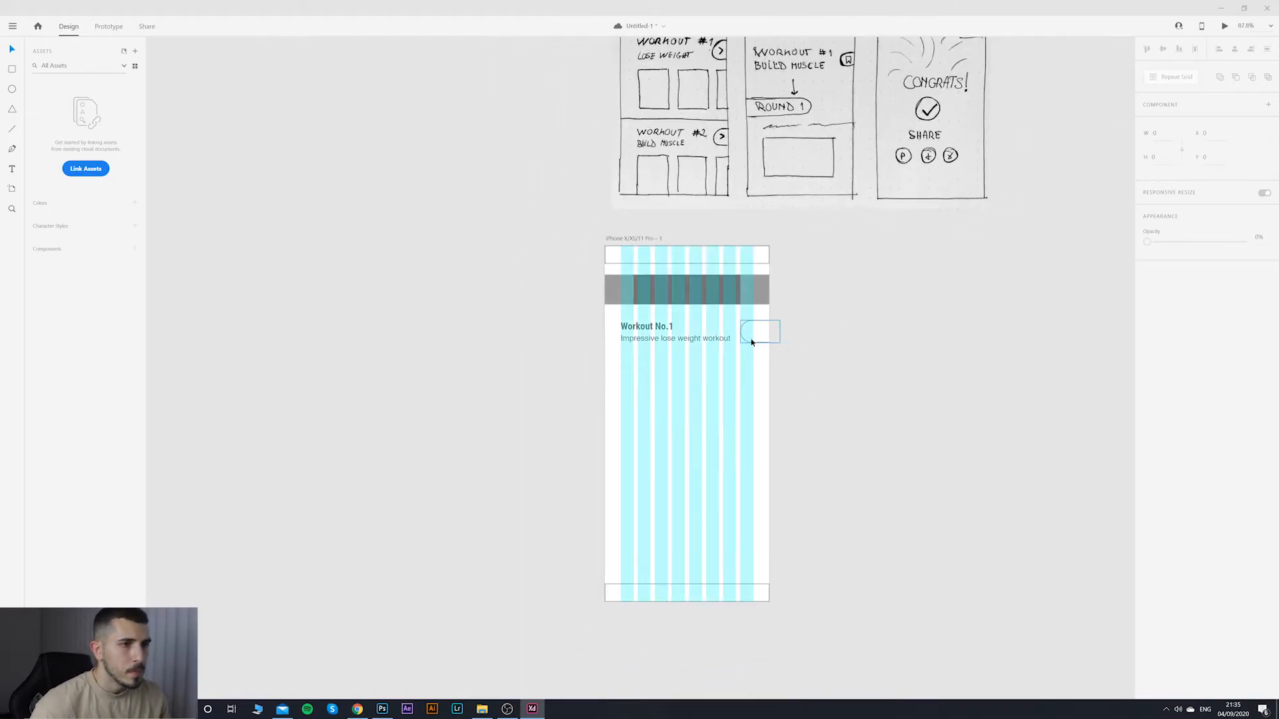
{"action": "left_click", "coordinate": [758, 333]}
{"action": "left_click", "coordinate": [1146, 378]}
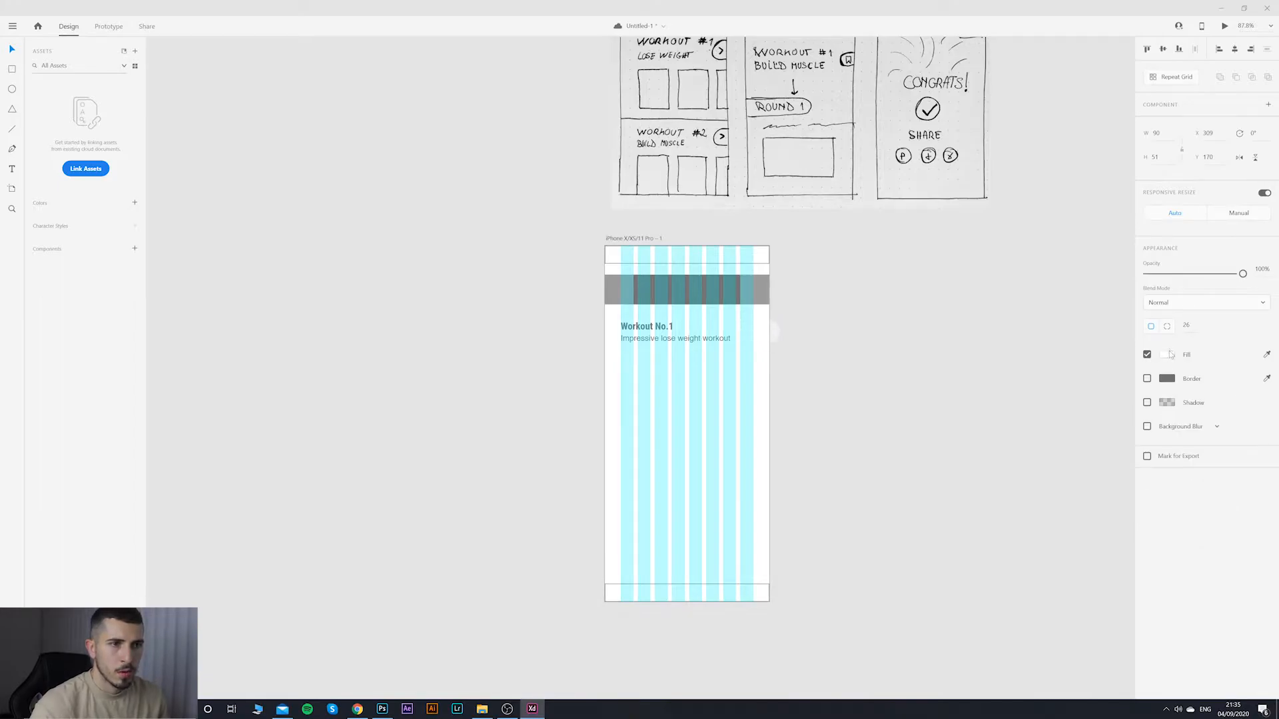
{"action": "left_click", "coordinate": [1167, 354]}
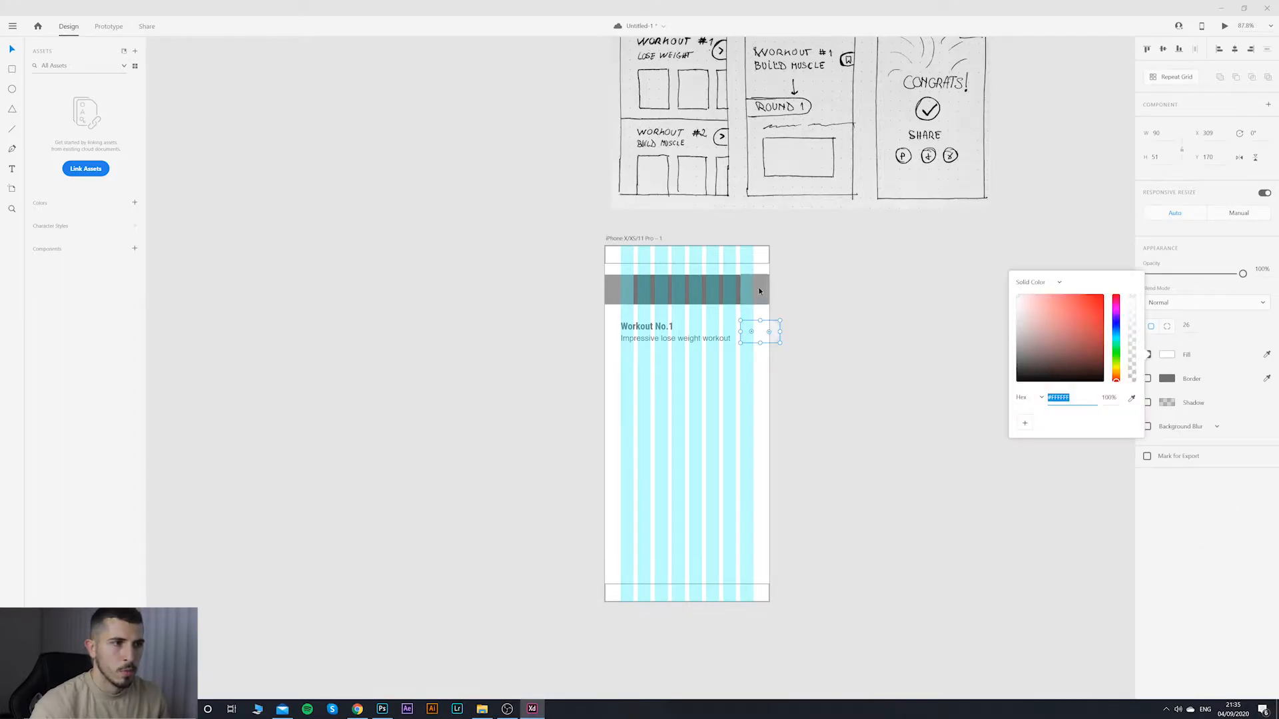
{"action": "left_click", "coordinate": [759, 291]}
{"action": "left_click", "coordinate": [1168, 356]}
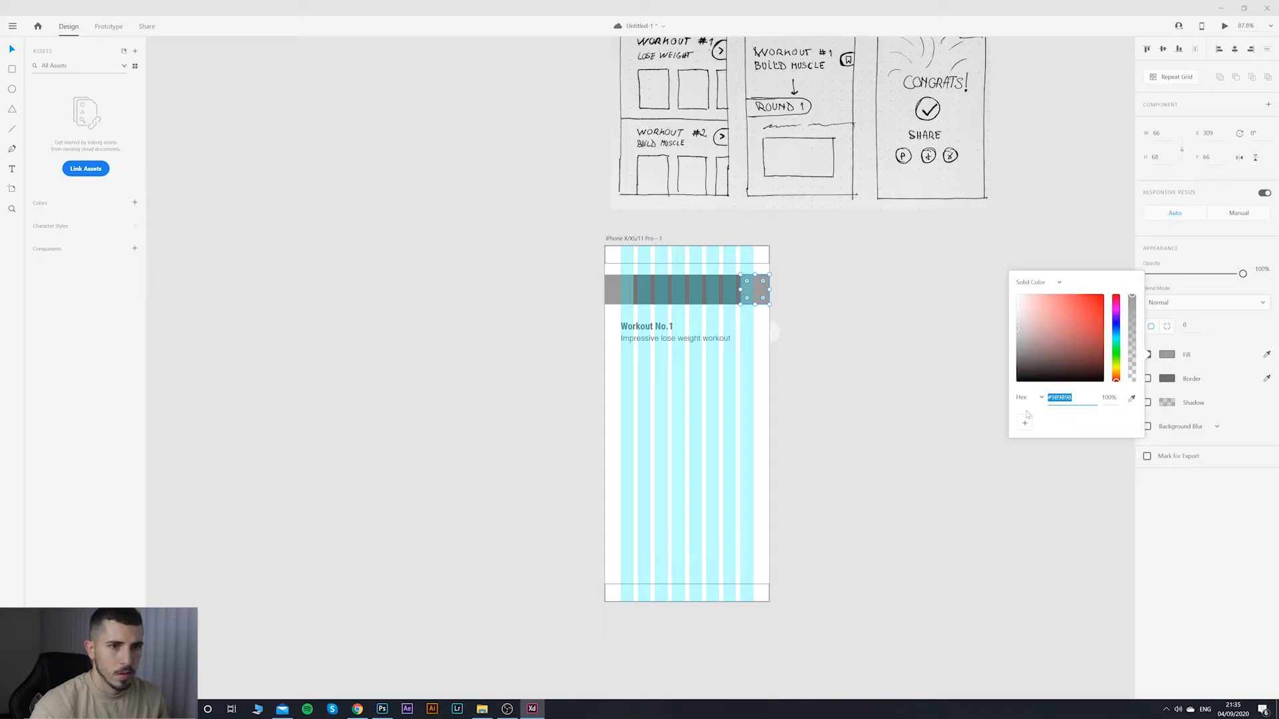
{"action": "left_click", "coordinate": [1132, 398]}
{"action": "left_click", "coordinate": [758, 287]}
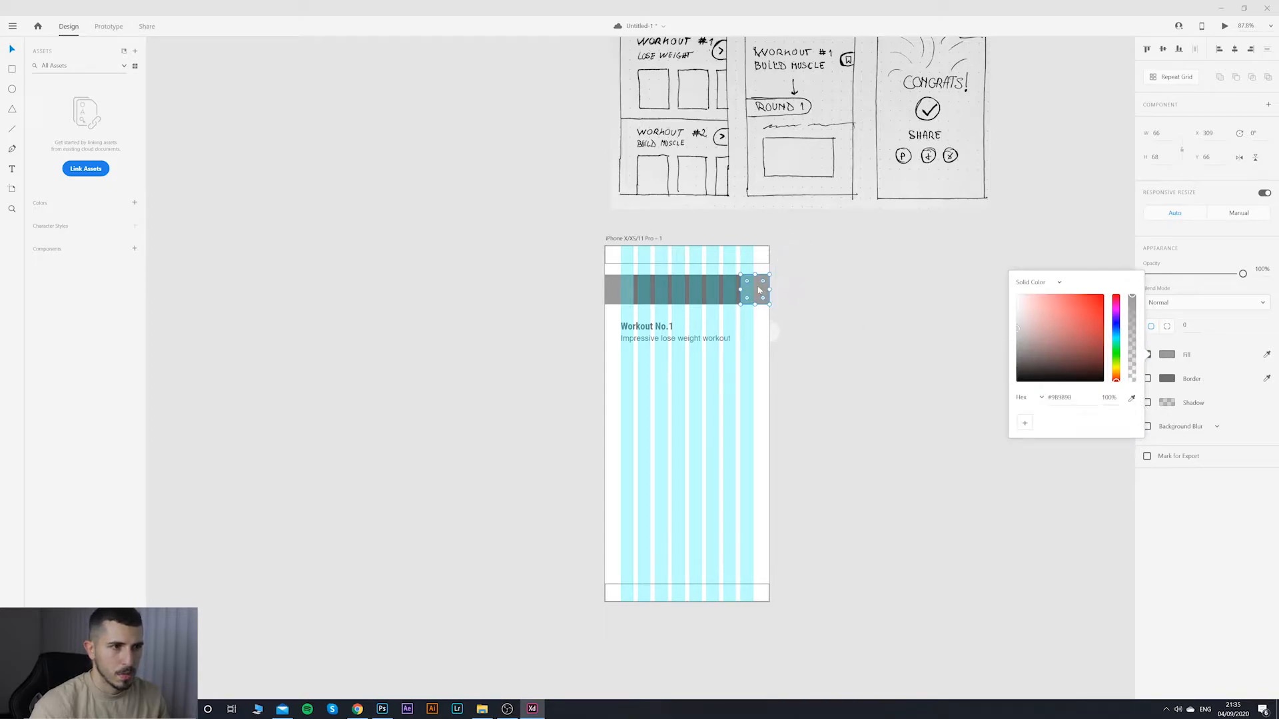
{"action": "left_click", "coordinate": [914, 341]}
{"action": "left_click", "coordinate": [1167, 355]}
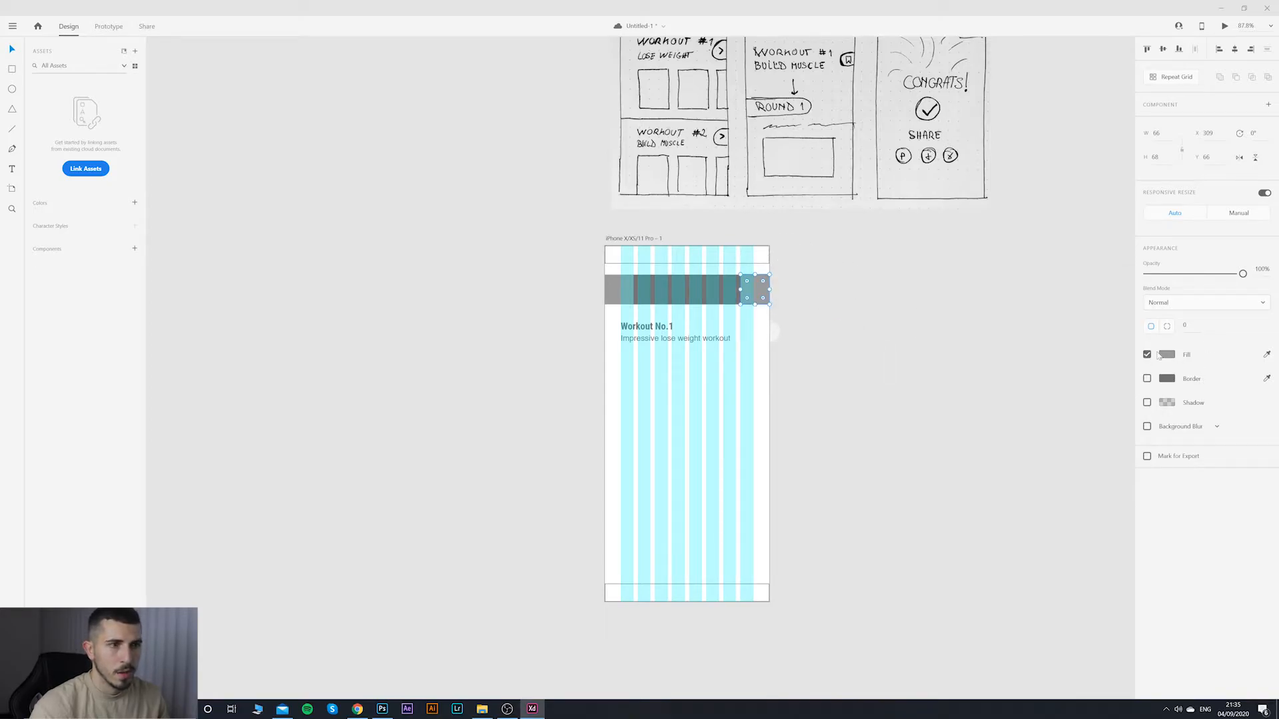
{"action": "left_click", "coordinate": [827, 344]}
{"action": "key", "text": "ctrl+v"}
Step: Fill the pill-shaped rectangle with the light grey sampled from the box at the grey band's right end
{"action": "left_click", "coordinate": [1167, 355]}
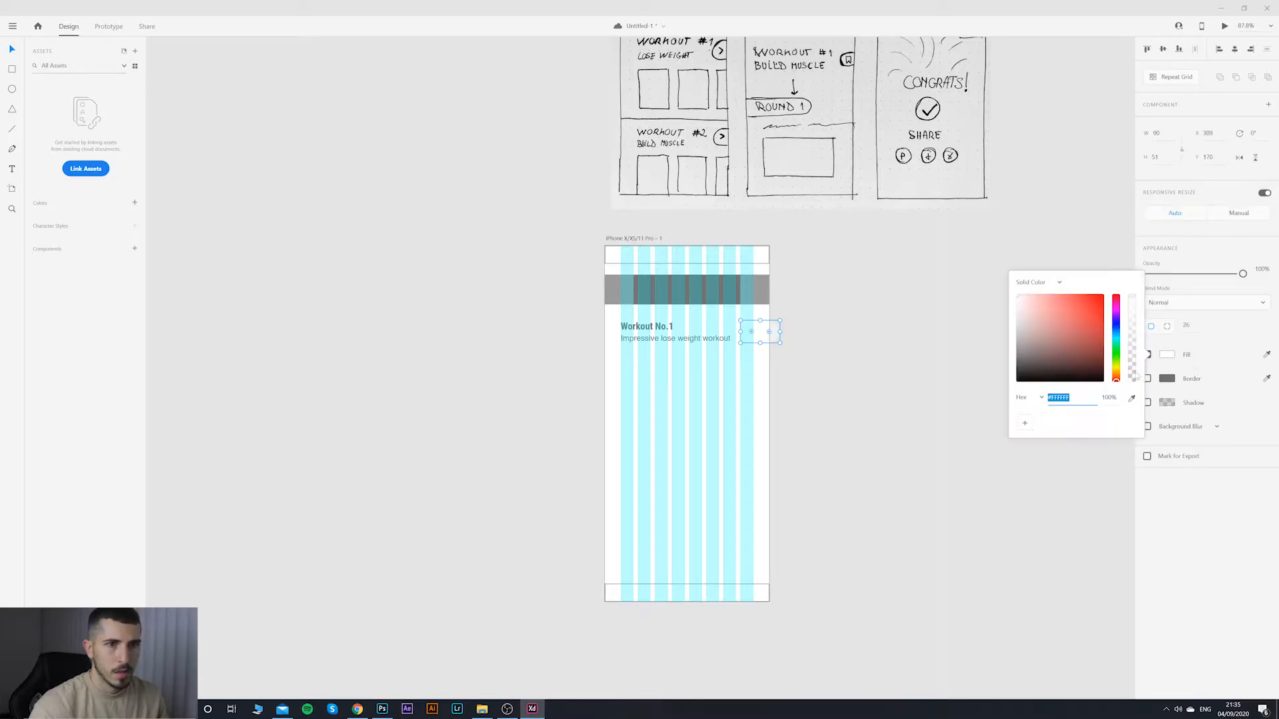
{"action": "left_click", "coordinate": [1131, 398]}
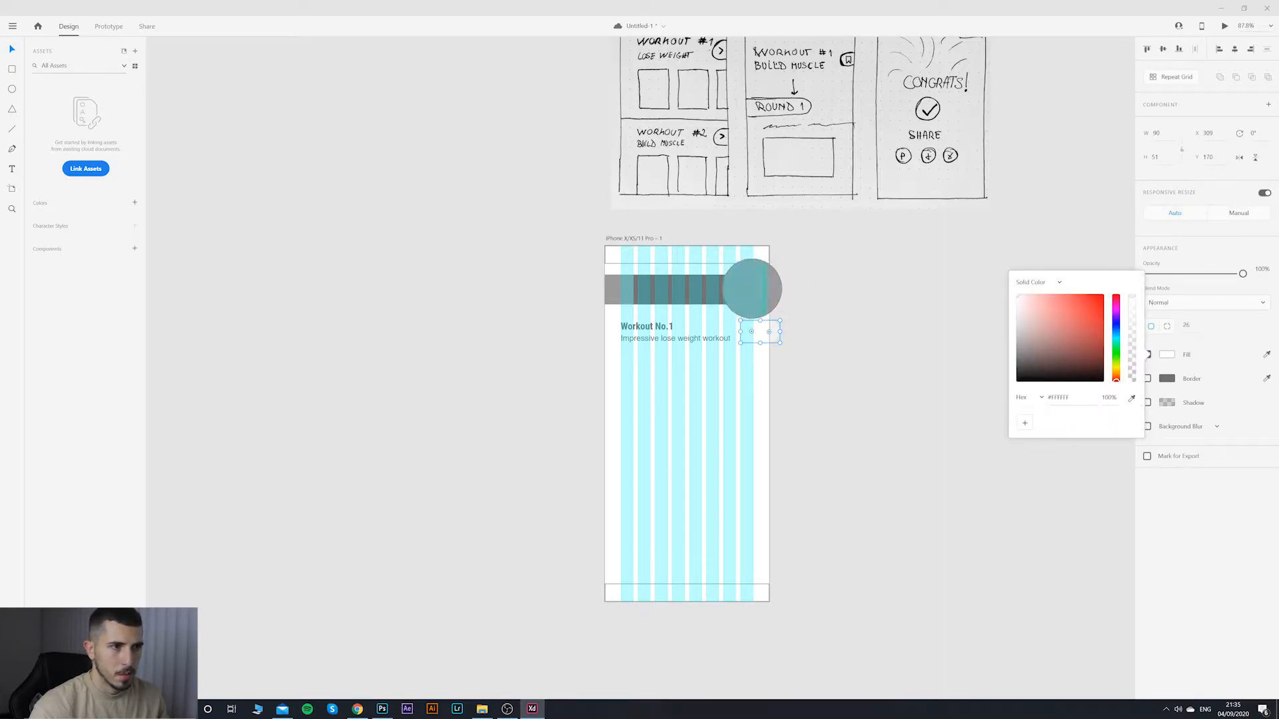
{"action": "left_click", "coordinate": [761, 293]}
{"action": "left_click", "coordinate": [806, 293]}
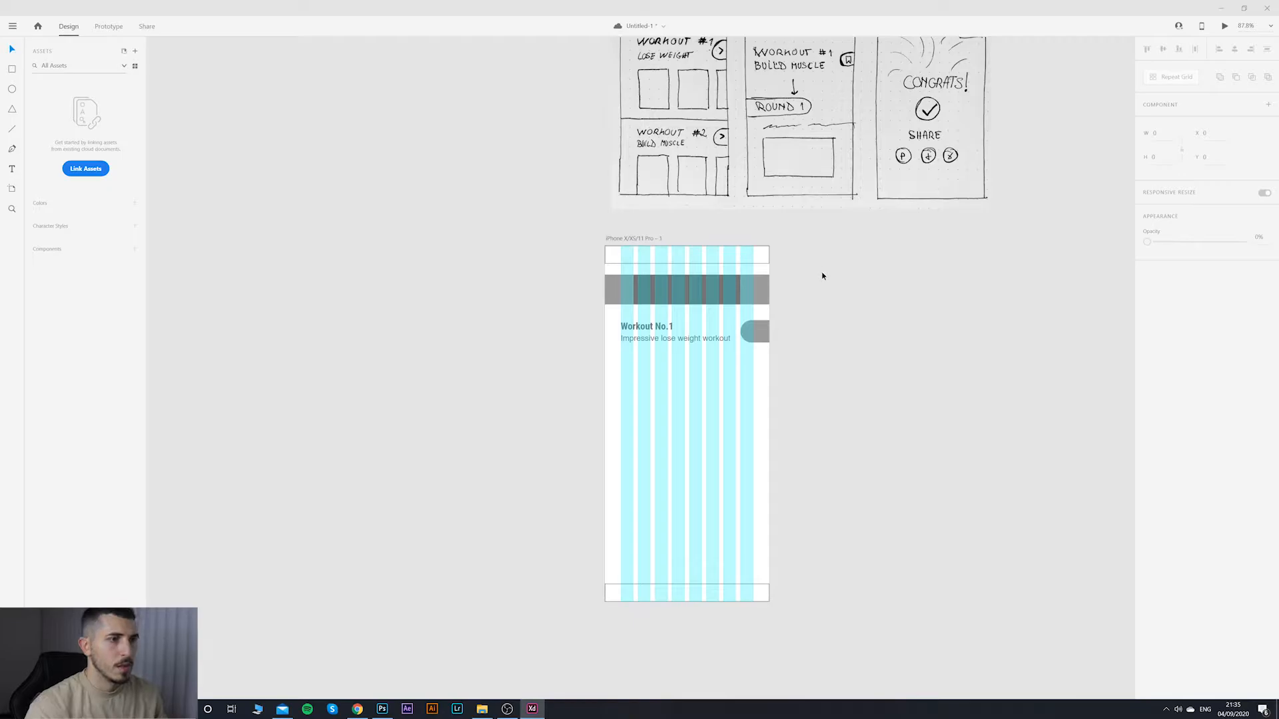
{"action": "mouse_move", "coordinate": [808, 298]}
{"action": "left_mouse_down"}
{"action": "mouse_move", "coordinate": [737, 364]}
{"action": "mouse_move", "coordinate": [726, 319]}
{"action": "mouse_move", "coordinate": [798, 321]}
{"action": "left_mouse_up"}
{"action": "scroll", "coordinate": [726, 321], "scroll_direction": "down", "scroll_amount": 2}
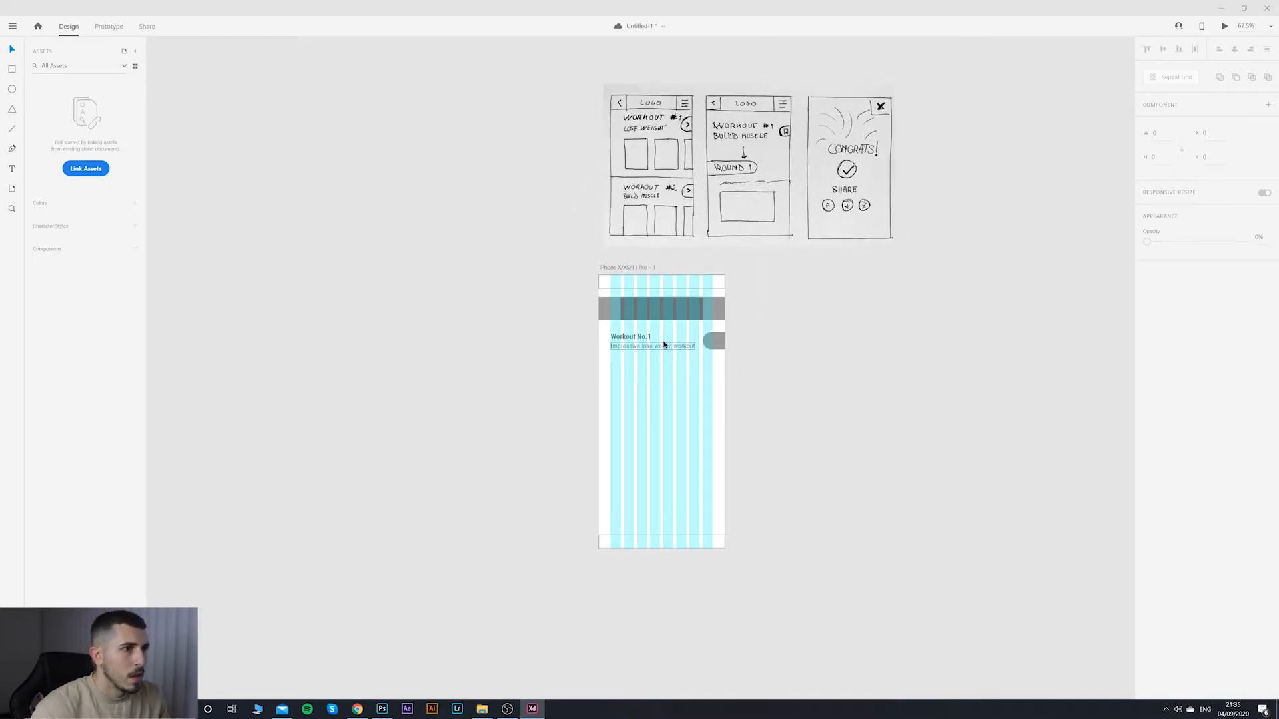
{"action": "scroll", "coordinate": [664, 343], "scroll_direction": "up", "scroll_amount": 2}
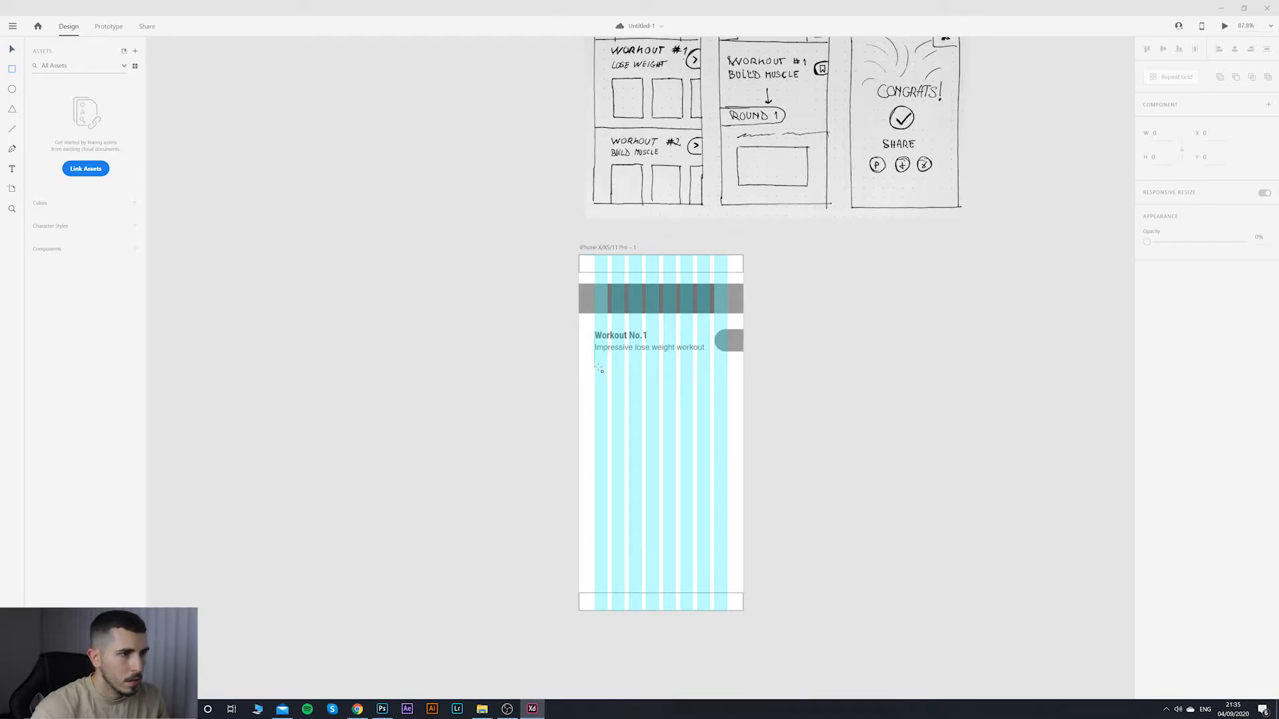
Step: Draw a rectangle 146 × 169 below the workout texts, spanning the first four grid columns
{"action": "left_click_drag", "start_coordinate": [594, 367], "coordinate": [642, 440]}
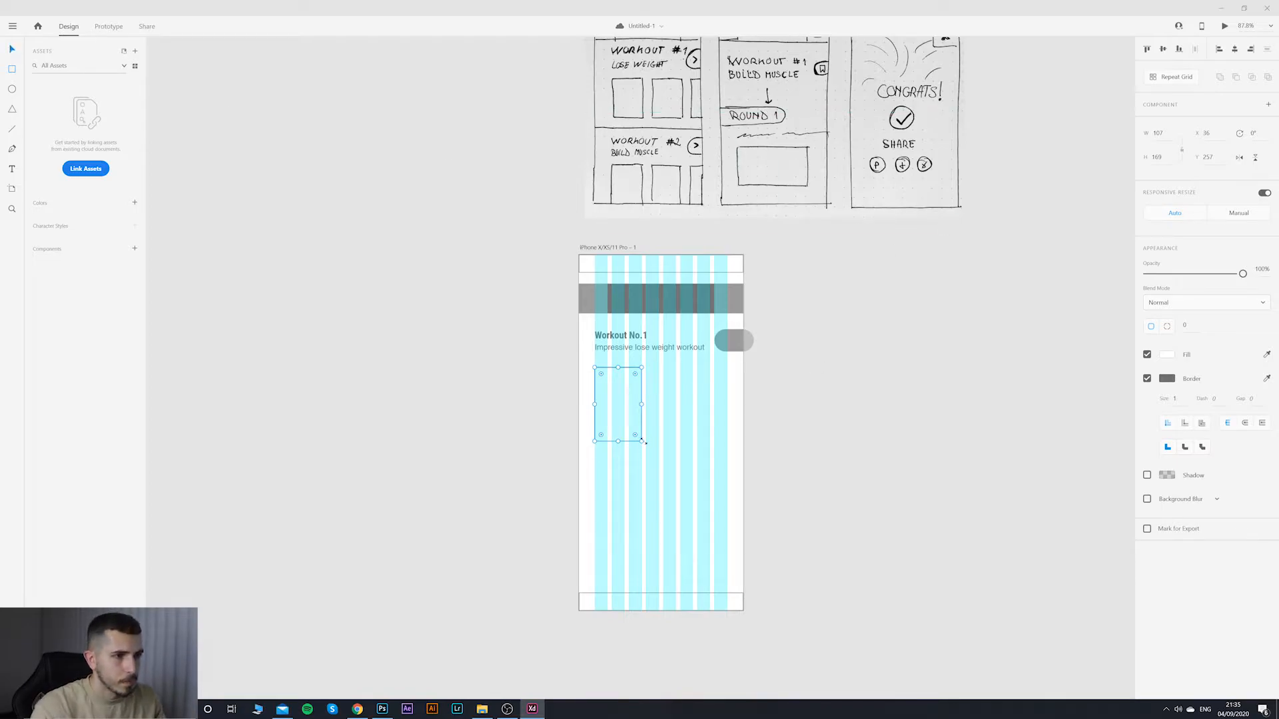
{"action": "left_click_drag", "start_coordinate": [622, 414], "coordinate": [695, 419]}
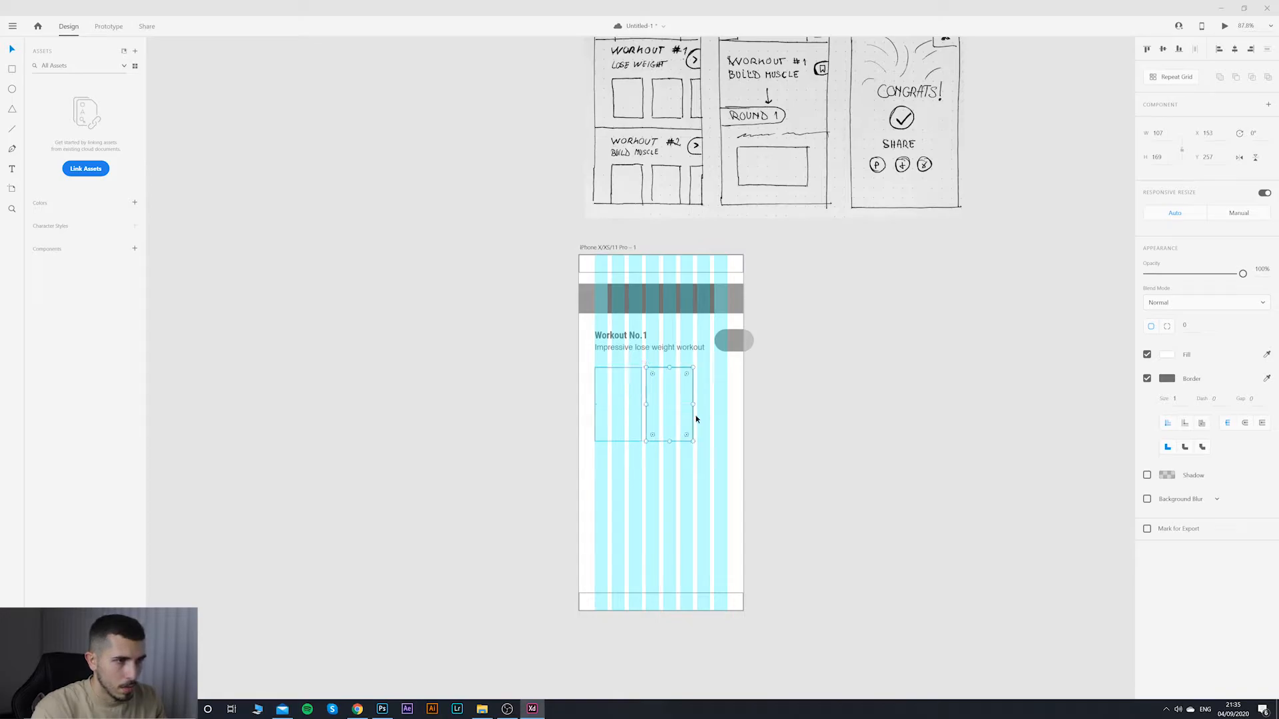
{"action": "scroll", "coordinate": [773, 431], "scroll_direction": "up", "scroll_amount": 2}
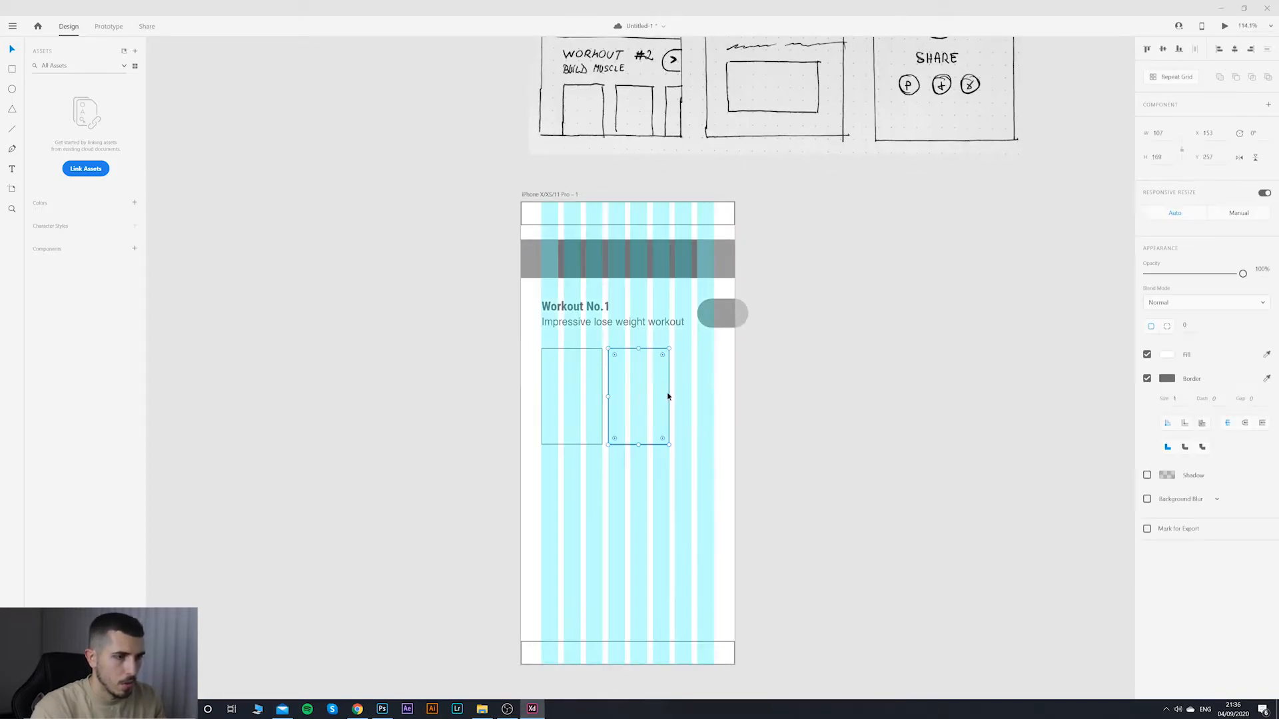
{"action": "left_click_drag", "start_coordinate": [668, 396], "coordinate": [624, 398]}
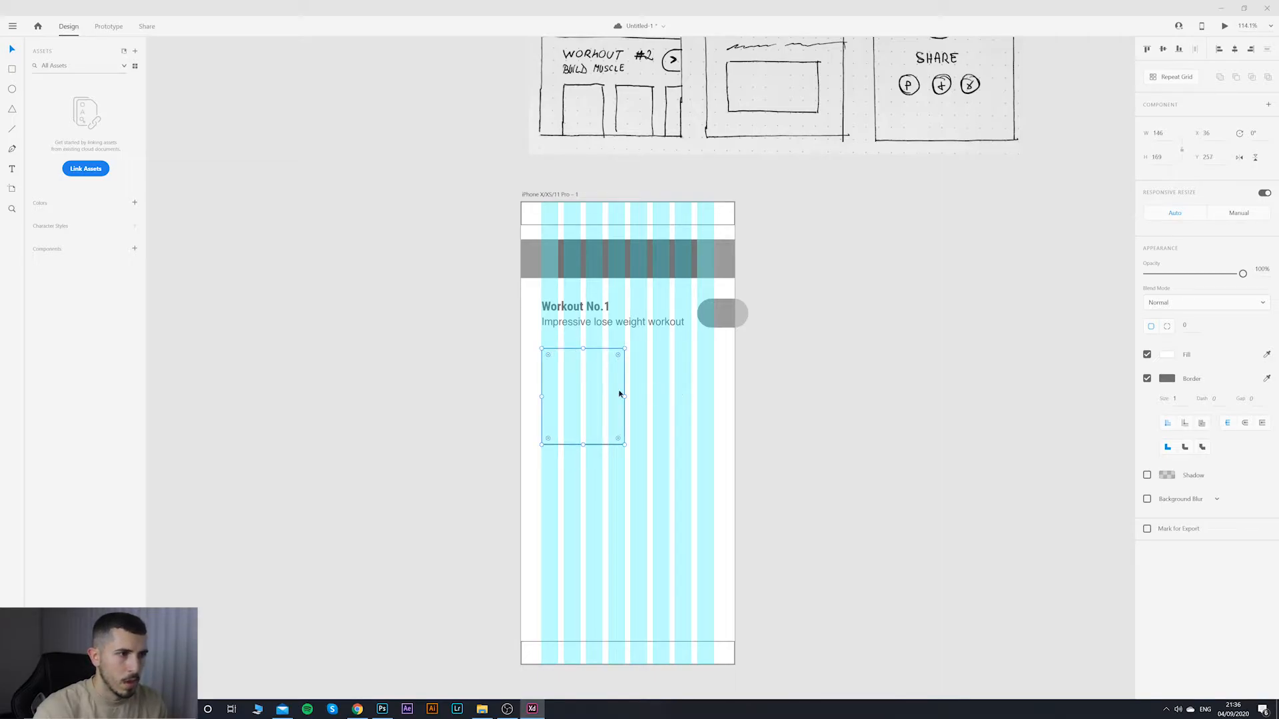
Step: Duplicate the rectangle twice in an evenly spaced row, with the third box extending past the artboard's edge
{"action": "key", "text": "ctrl+d"}
{"action": "left_click_drag", "start_coordinate": [619, 394], "coordinate": [762, 402]}
{"action": "key", "text": "ctrl+d"}
{"action": "left_click", "coordinate": [885, 445]}
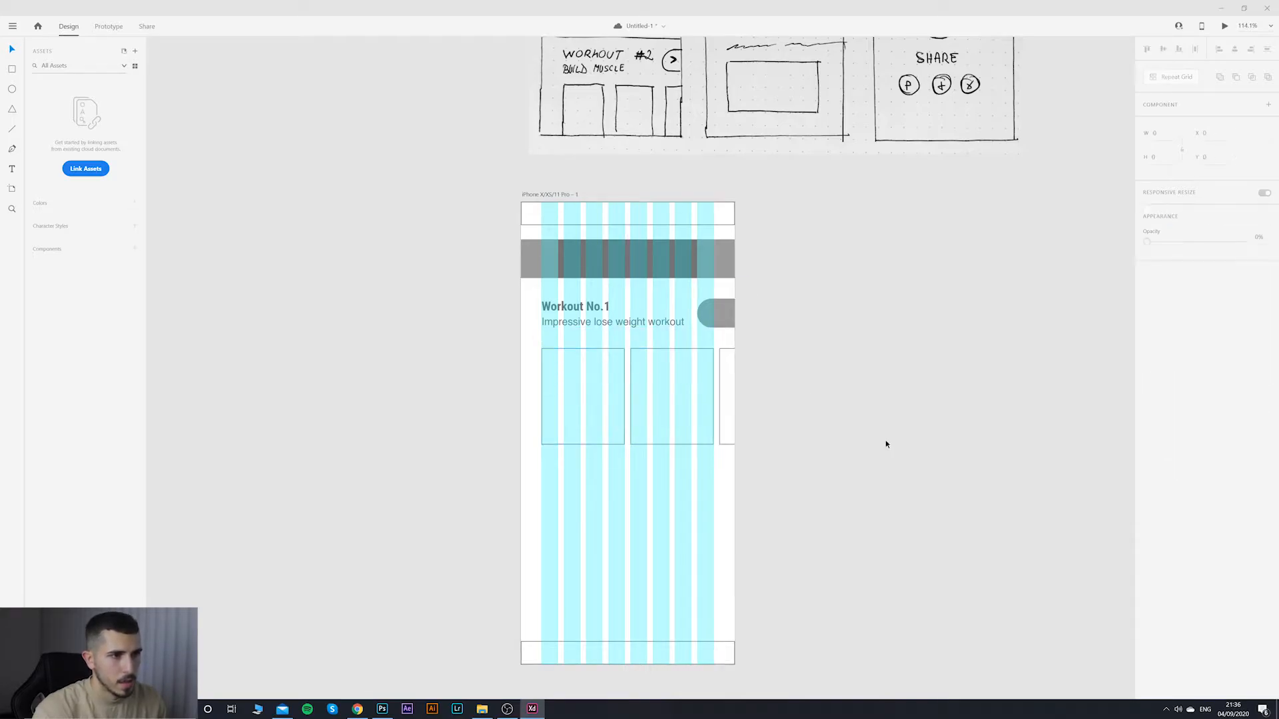
Step: Save the document with the new row of three boxes
{"action": "scroll", "coordinate": [881, 446], "scroll_direction": "down", "scroll_amount": 4}
{"action": "scroll", "coordinate": [802, 432], "scroll_direction": "up", "scroll_amount": 4}
{"action": "key", "text": "ctrl+shift+apostrophe"}
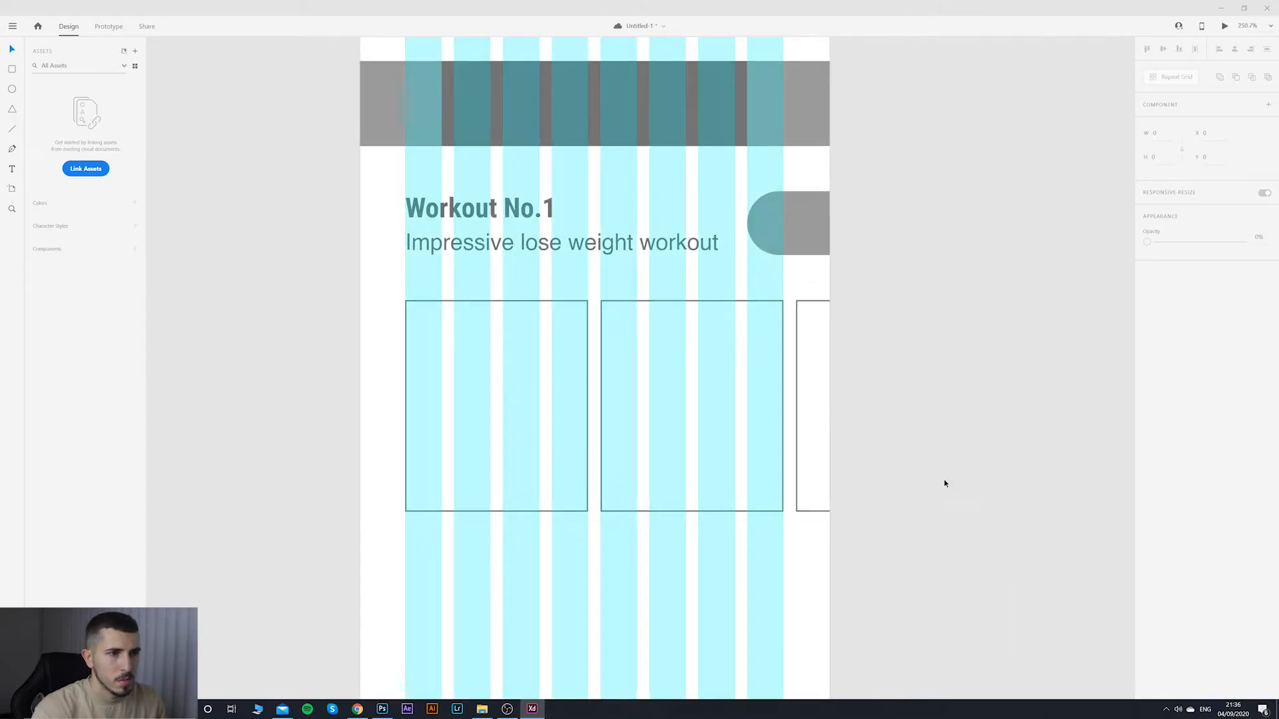
{"action": "scroll", "coordinate": [944, 479], "scroll_direction": "down", "scroll_amount": 4}
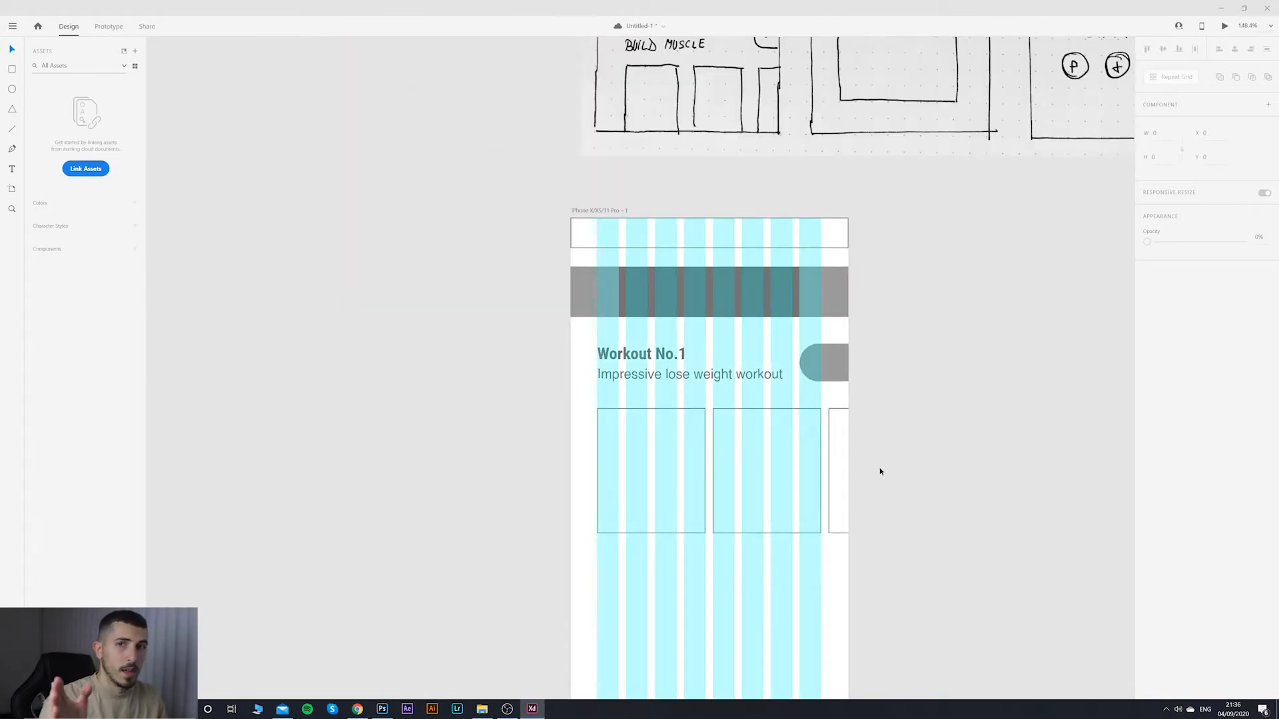
{"action": "key", "text": "ctrl+s"}
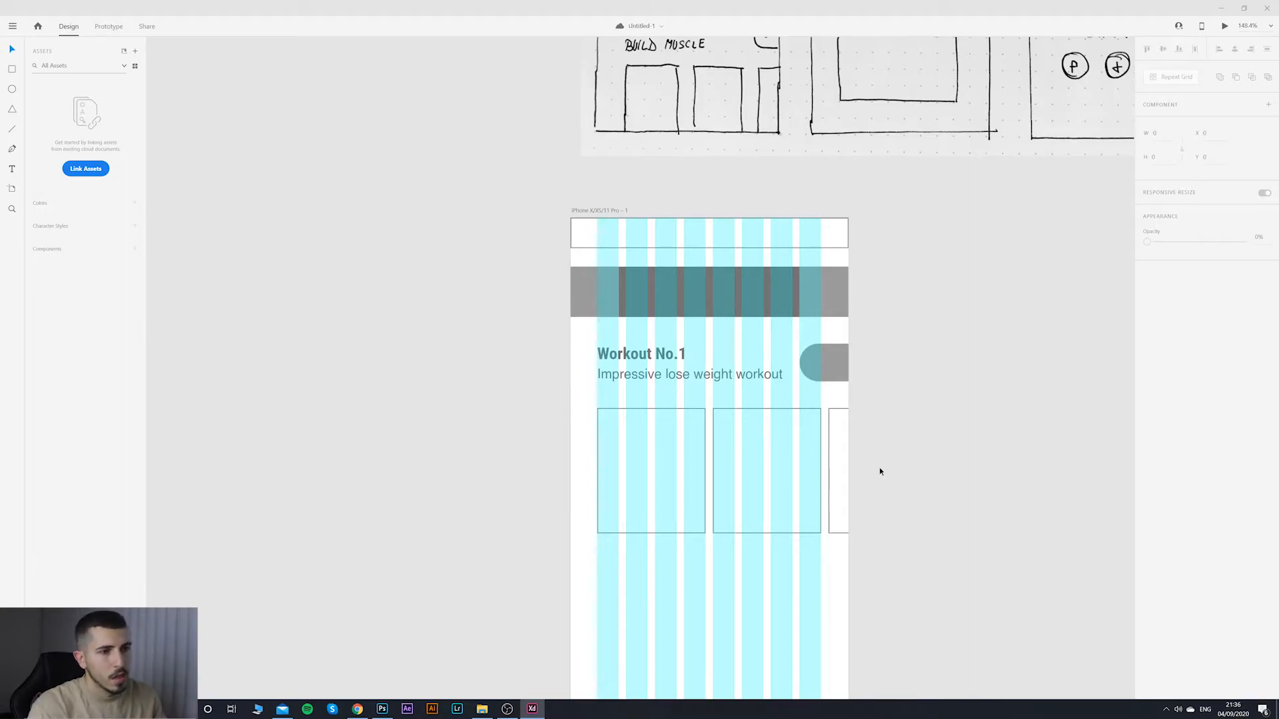
Step: Hide the layout grid and examine how the header, workout texts, pill shape and boxes line up
{"action": "left_click_drag", "start_coordinate": [899, 516], "coordinate": [767, 496]}
{"action": "key", "text": "ctrl+shift+apostrophe"}
{"action": "scroll", "coordinate": [810, 522], "scroll_direction": "down", "scroll_amount": 2}
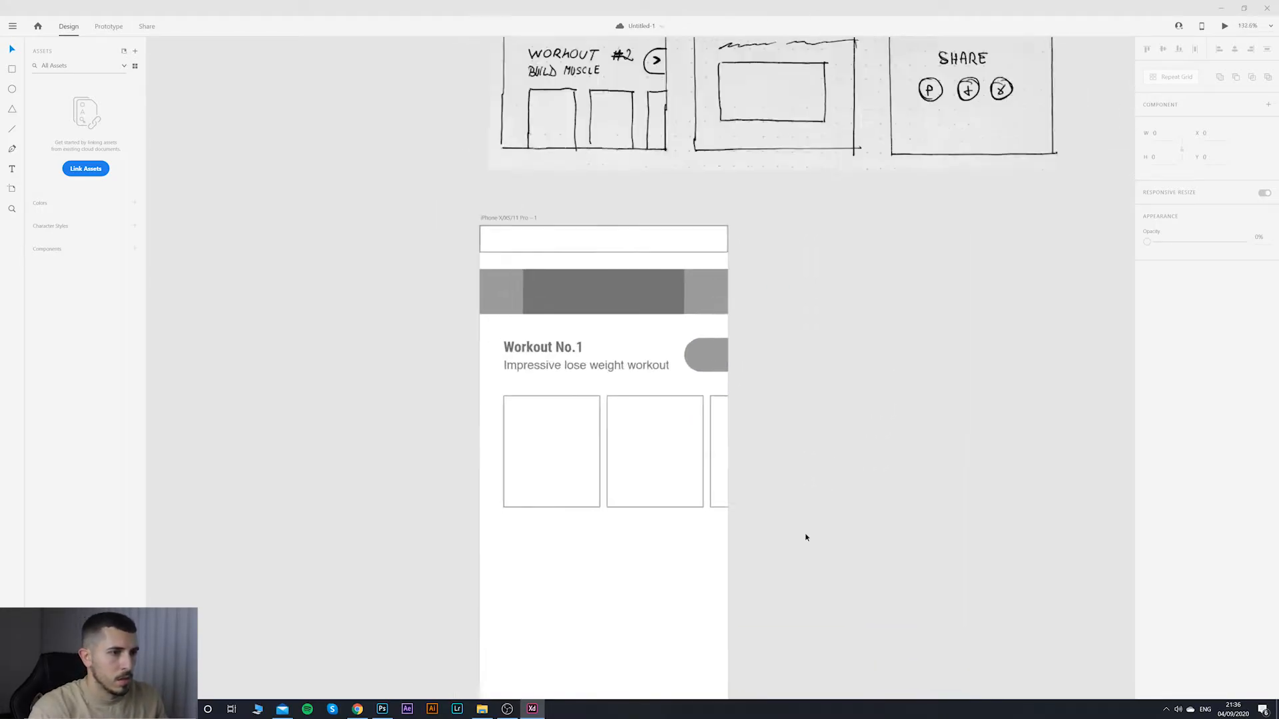
{"action": "scroll", "coordinate": [799, 493], "scroll_direction": "up", "scroll_amount": 1}
{"action": "scroll", "coordinate": [802, 486], "scroll_direction": "down", "scroll_amount": 4}
{"action": "scroll", "coordinate": [652, 426], "scroll_direction": "up", "scroll_amount": 5}
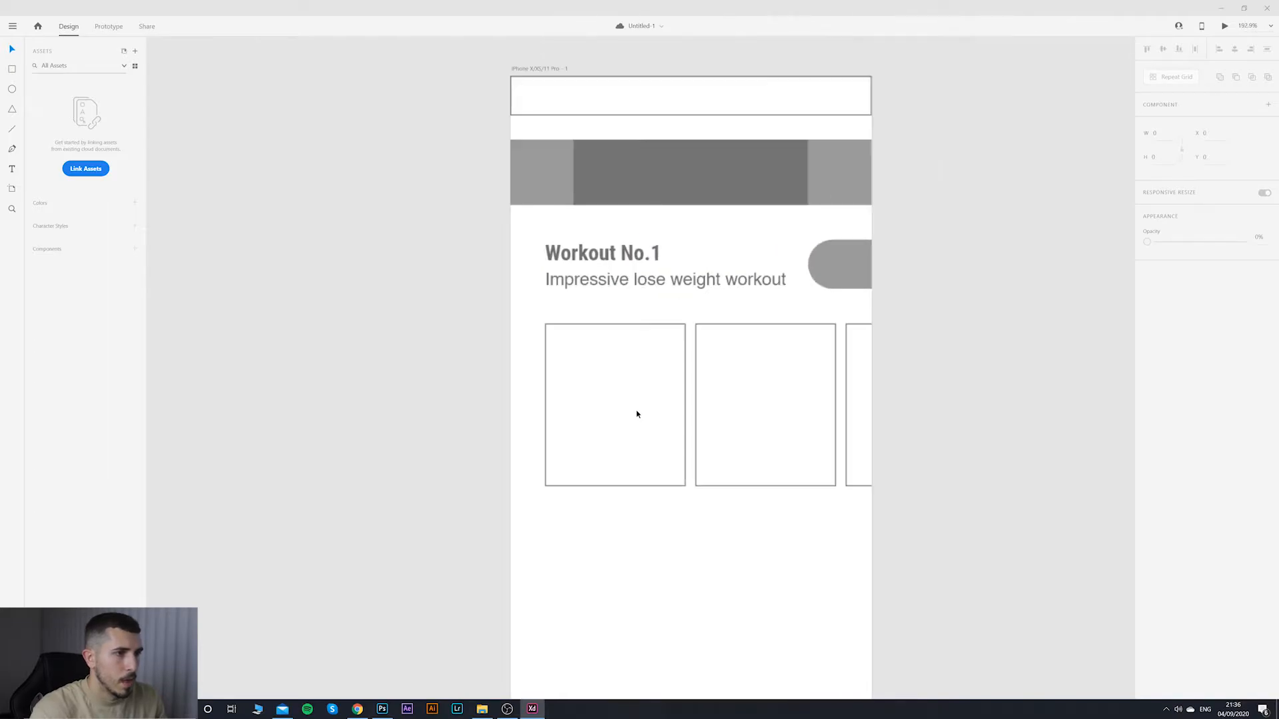
{"action": "left_click", "coordinate": [637, 415]}
{"action": "scroll", "coordinate": [805, 449], "scroll_direction": "down", "scroll_amount": 4}
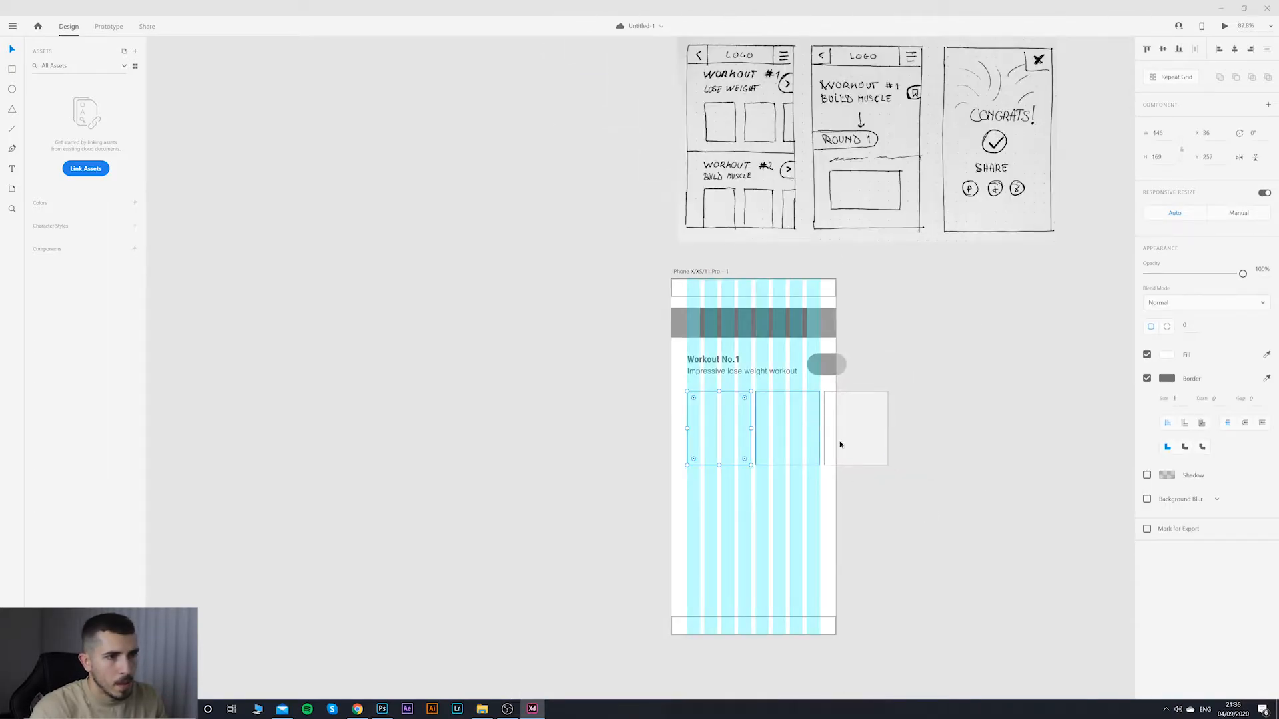
{"action": "left_click", "coordinate": [841, 444]}
{"action": "left_click", "coordinate": [933, 374]}
{"action": "left_click_drag", "start_coordinate": [900, 353], "coordinate": [615, 449]}
{"action": "right_click", "coordinate": [786, 412]}
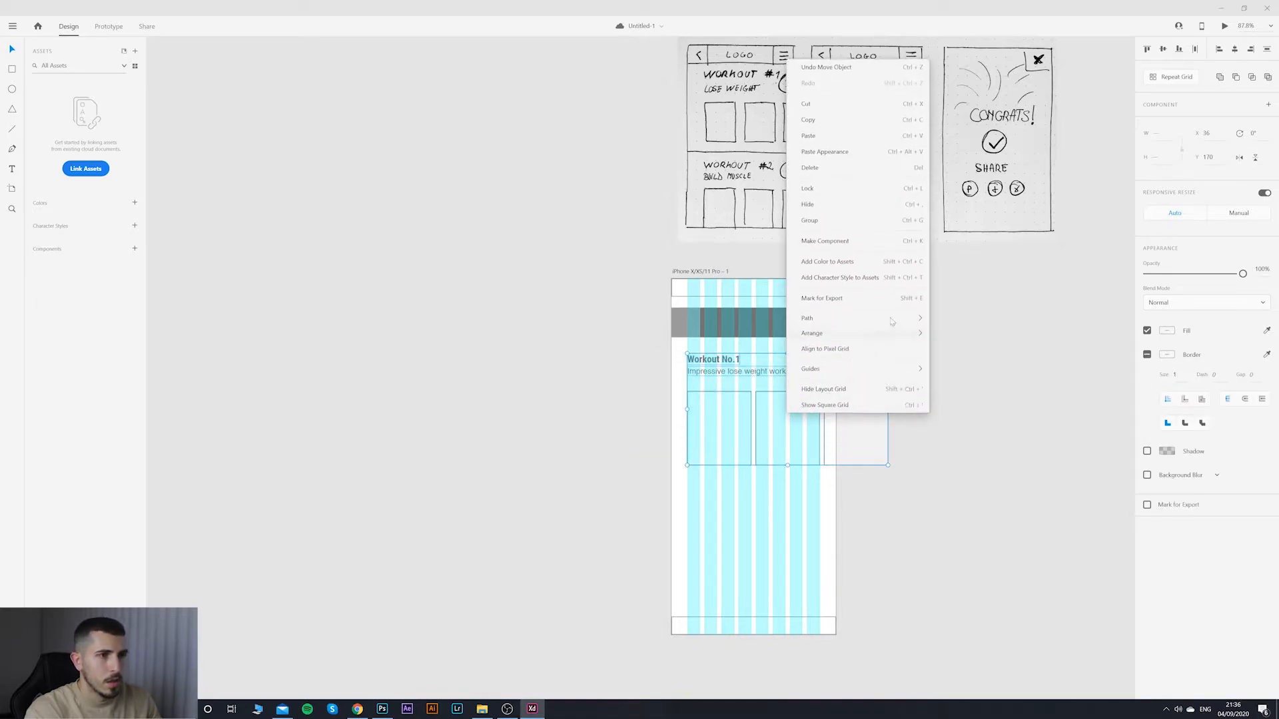
{"action": "left_click", "coordinate": [1019, 605]}
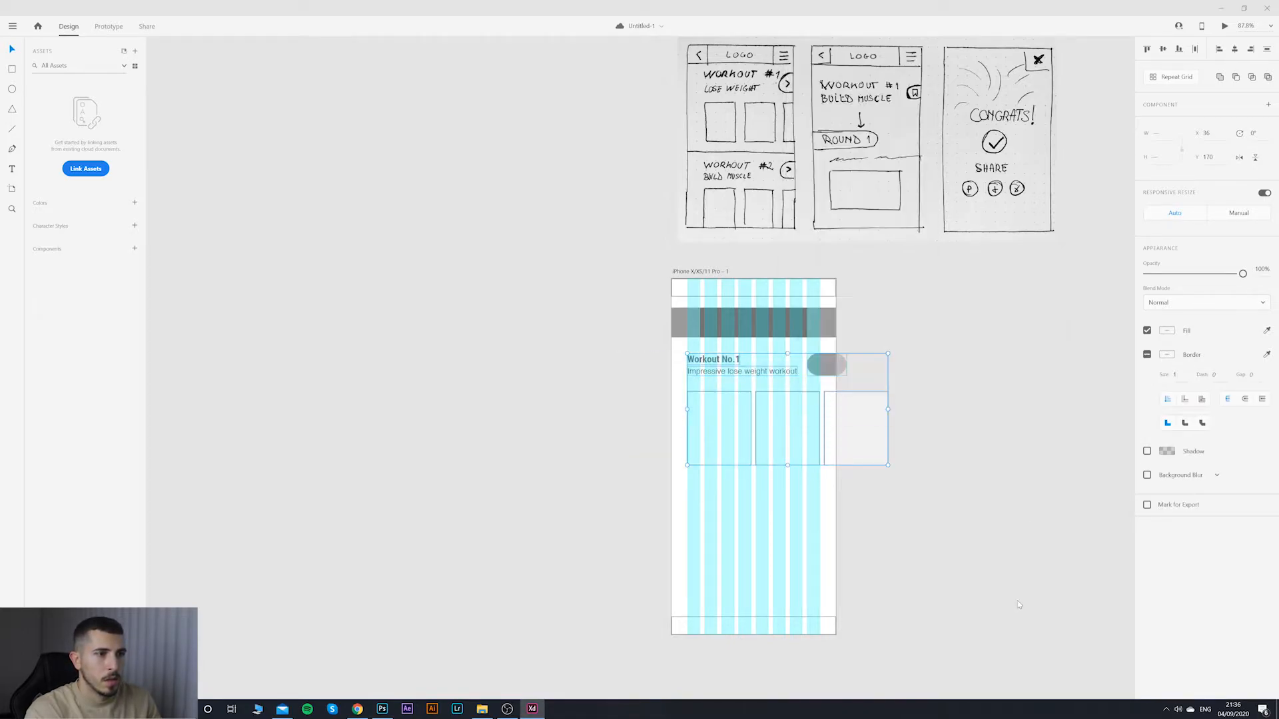
{"action": "left_click", "coordinate": [923, 458]}
{"action": "left_click_drag", "start_coordinate": [872, 354], "coordinate": [630, 442]}
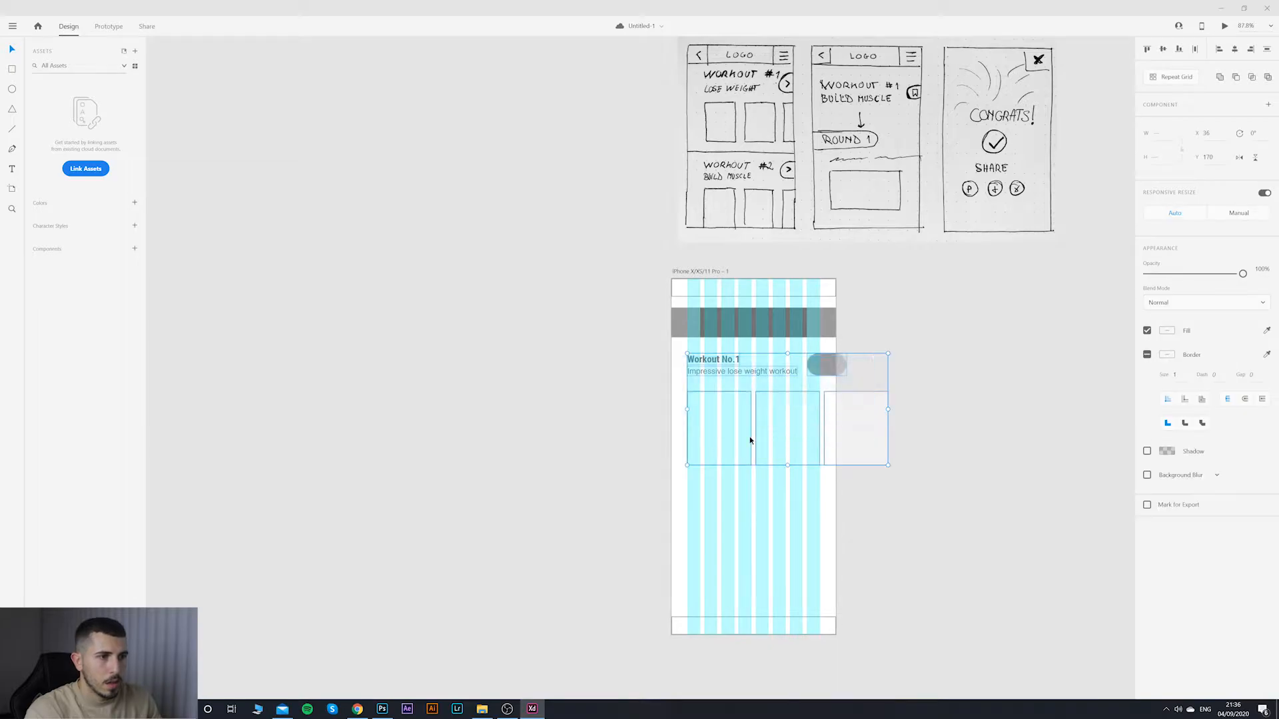
{"action": "right_click", "coordinate": [750, 439]}
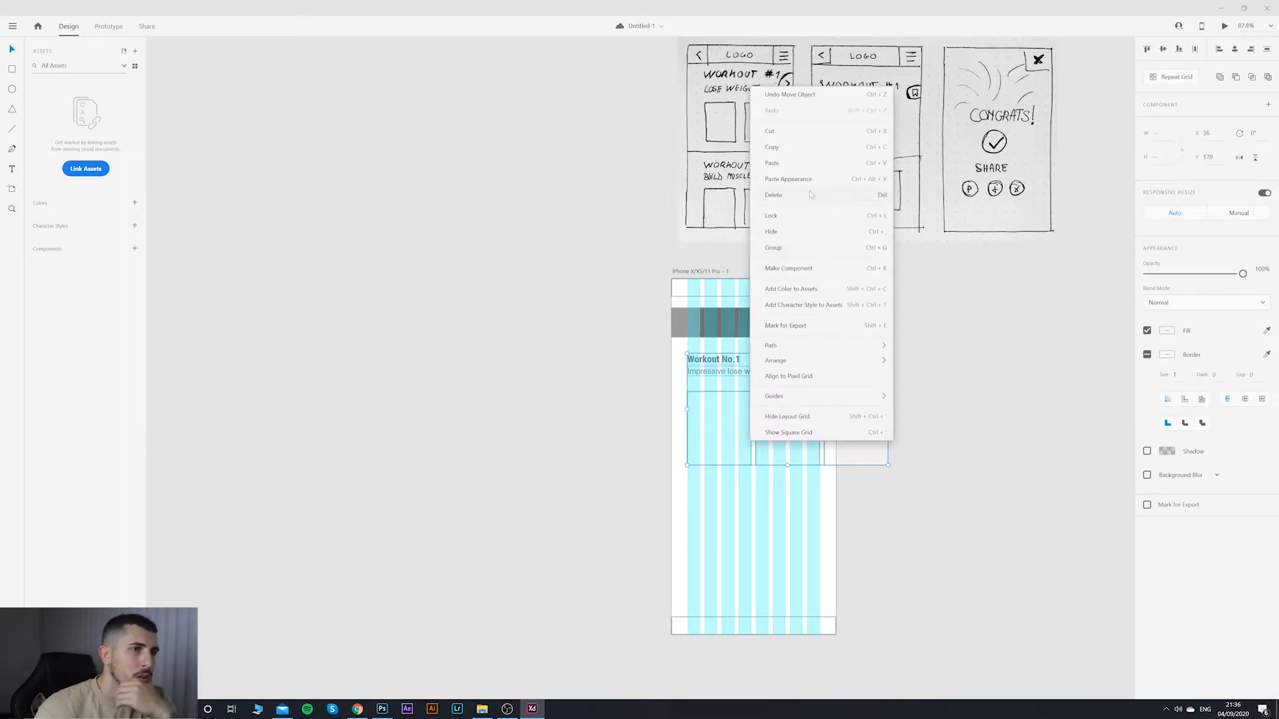
{"action": "left_click", "coordinate": [916, 496]}
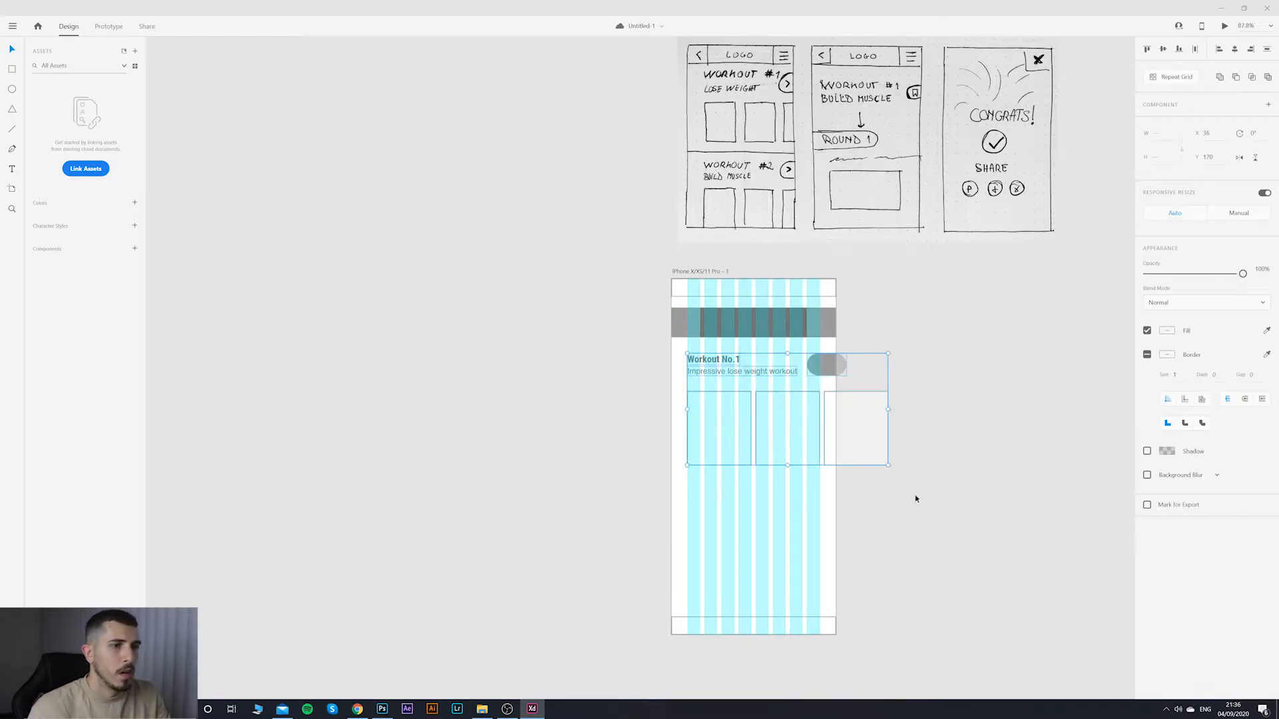
Step: Group the workout title, subtitle, pill shape and three boxes
{"action": "left_click", "coordinate": [922, 358]}
{"action": "mouse_move", "coordinate": [926, 351]}
{"action": "left_mouse_down"}
{"action": "mouse_move", "coordinate": [661, 428]}
{"action": "mouse_move", "coordinate": [602, 465]}
{"action": "mouse_move", "coordinate": [638, 453]}
{"action": "mouse_move", "coordinate": [643, 474]}
{"action": "left_mouse_up"}
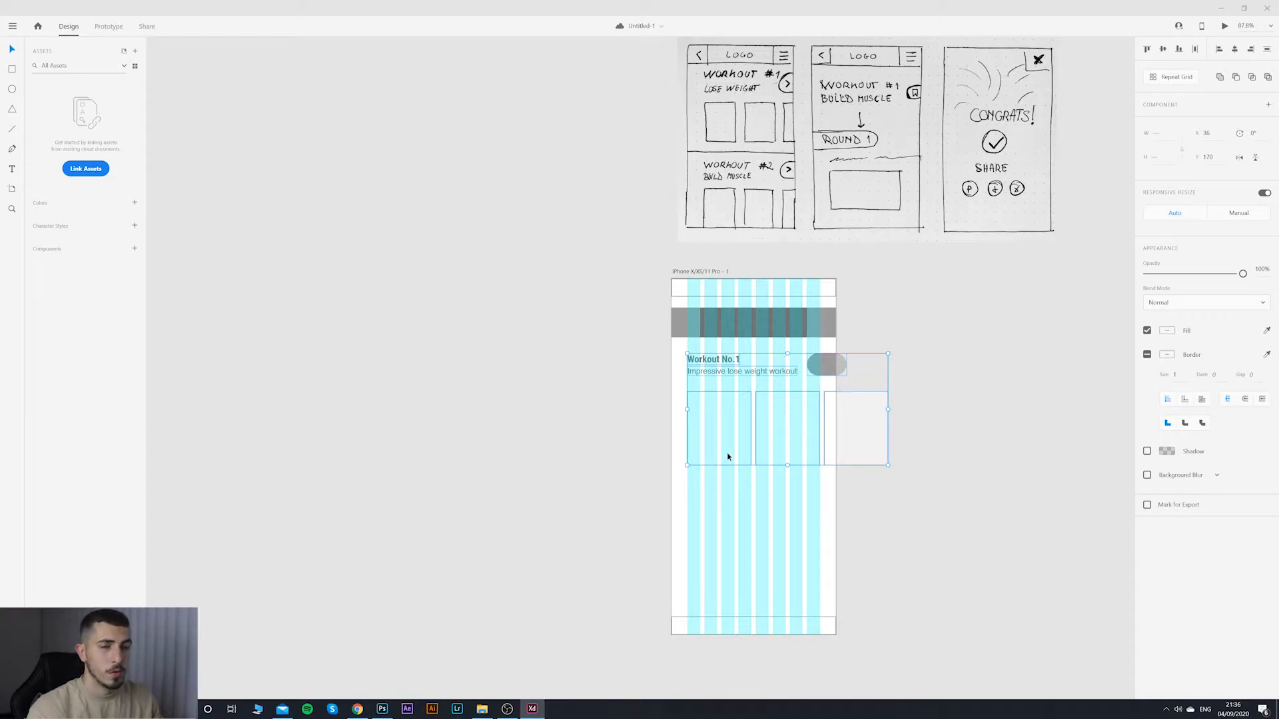
{"action": "right_click", "coordinate": [777, 434]}
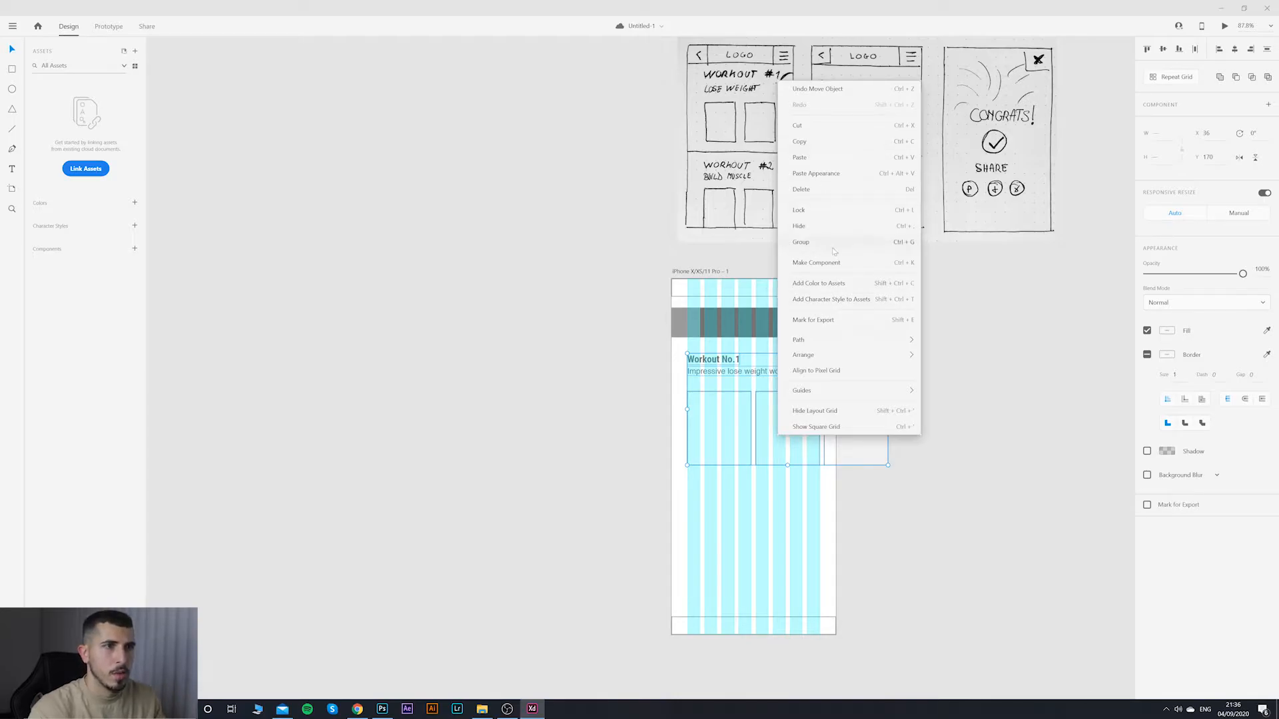
{"action": "left_click", "coordinate": [804, 243]}
{"action": "left_click", "coordinate": [932, 503]}
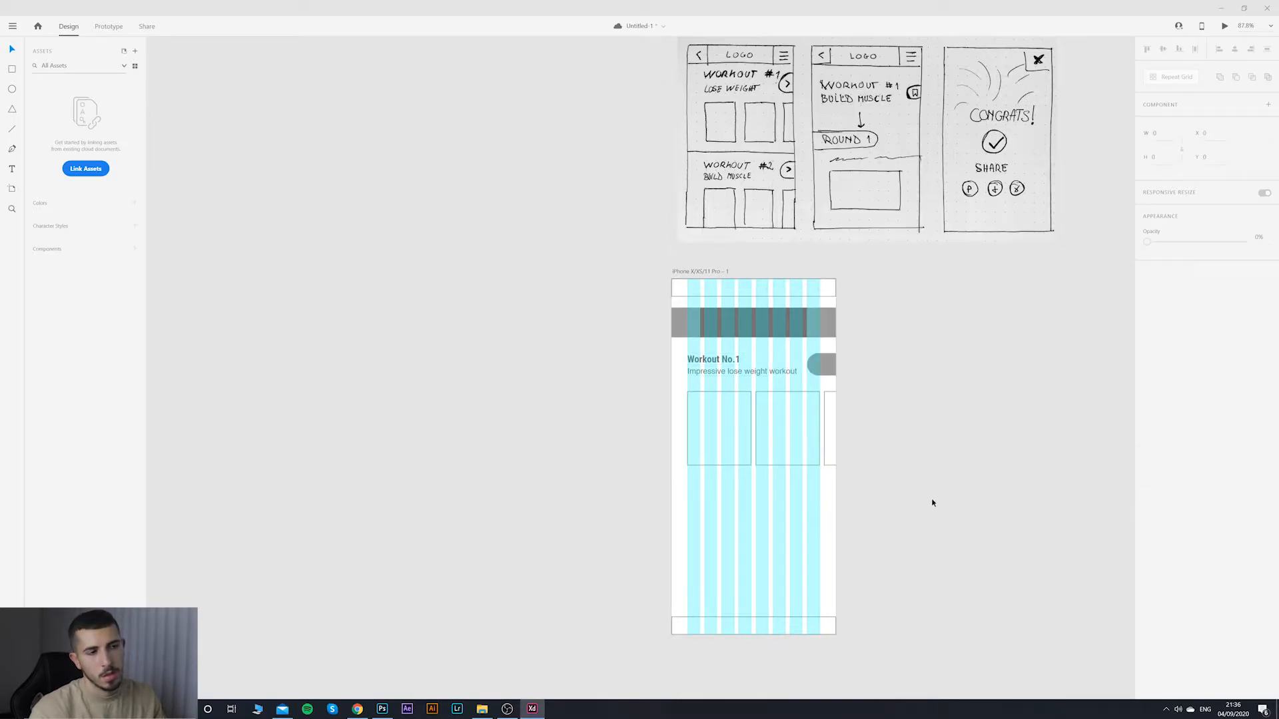
Step: Turn the grouped workout section into a component
{"action": "left_click_drag", "start_coordinate": [925, 527], "coordinate": [842, 469]}
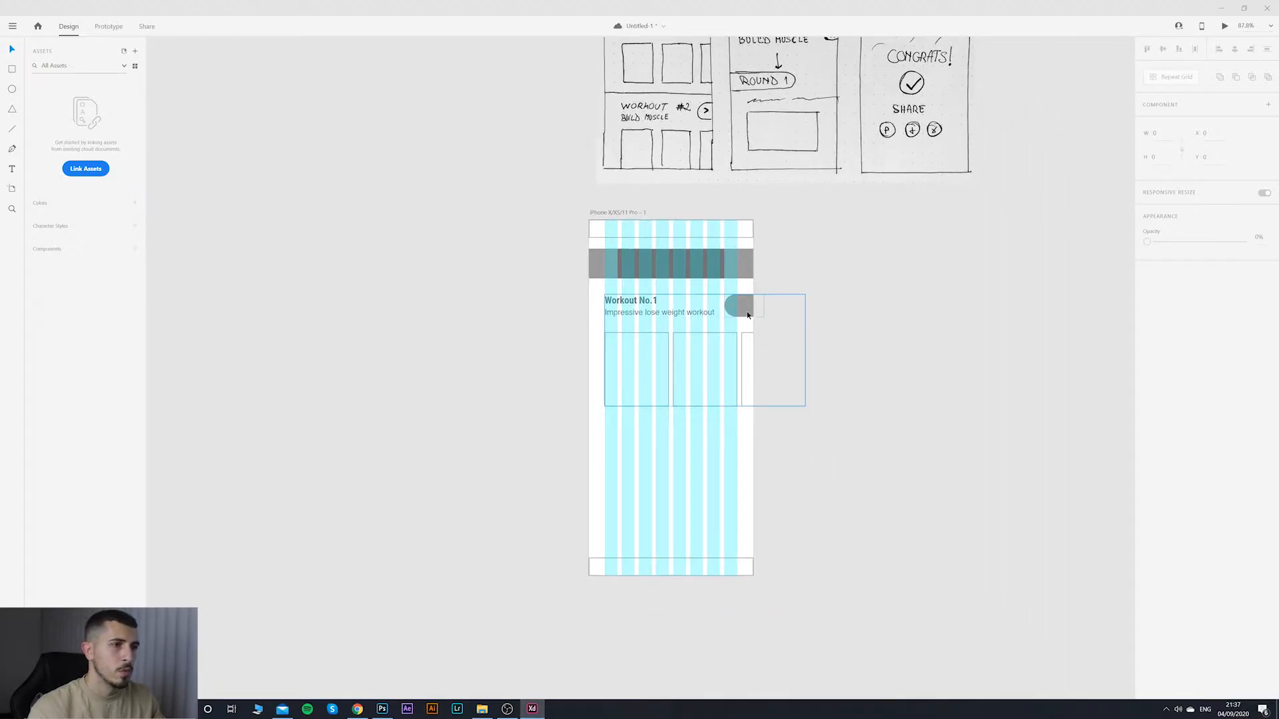
{"action": "left_click", "coordinate": [748, 312]}
{"action": "left_click", "coordinate": [863, 349]}
{"action": "left_click", "coordinate": [806, 327]}
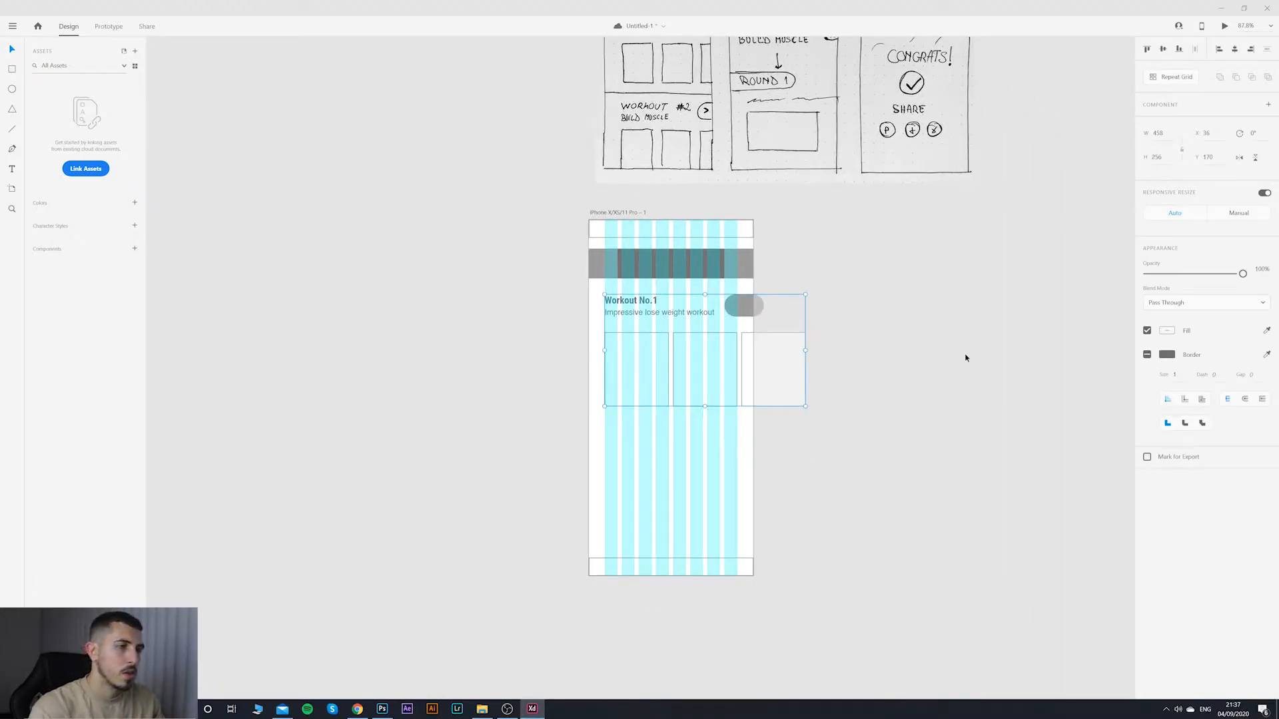
{"action": "right_click", "coordinate": [743, 305]}
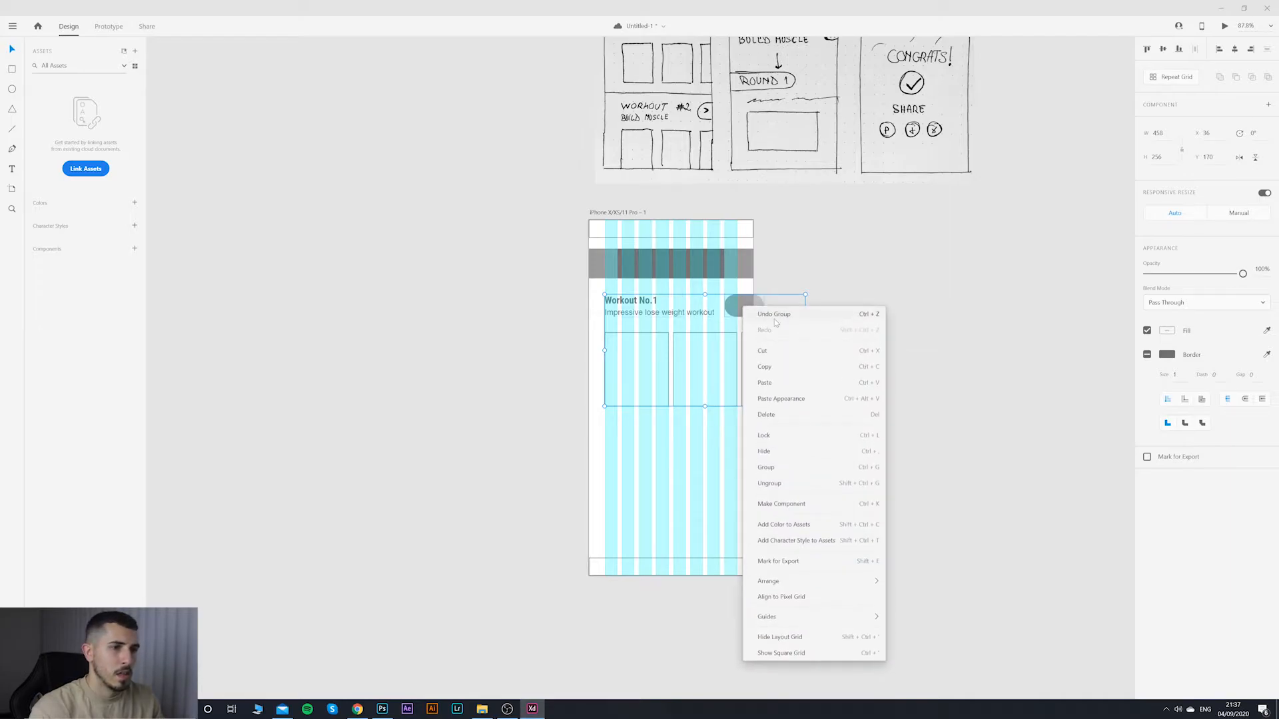
{"action": "left_click", "coordinate": [782, 505]}
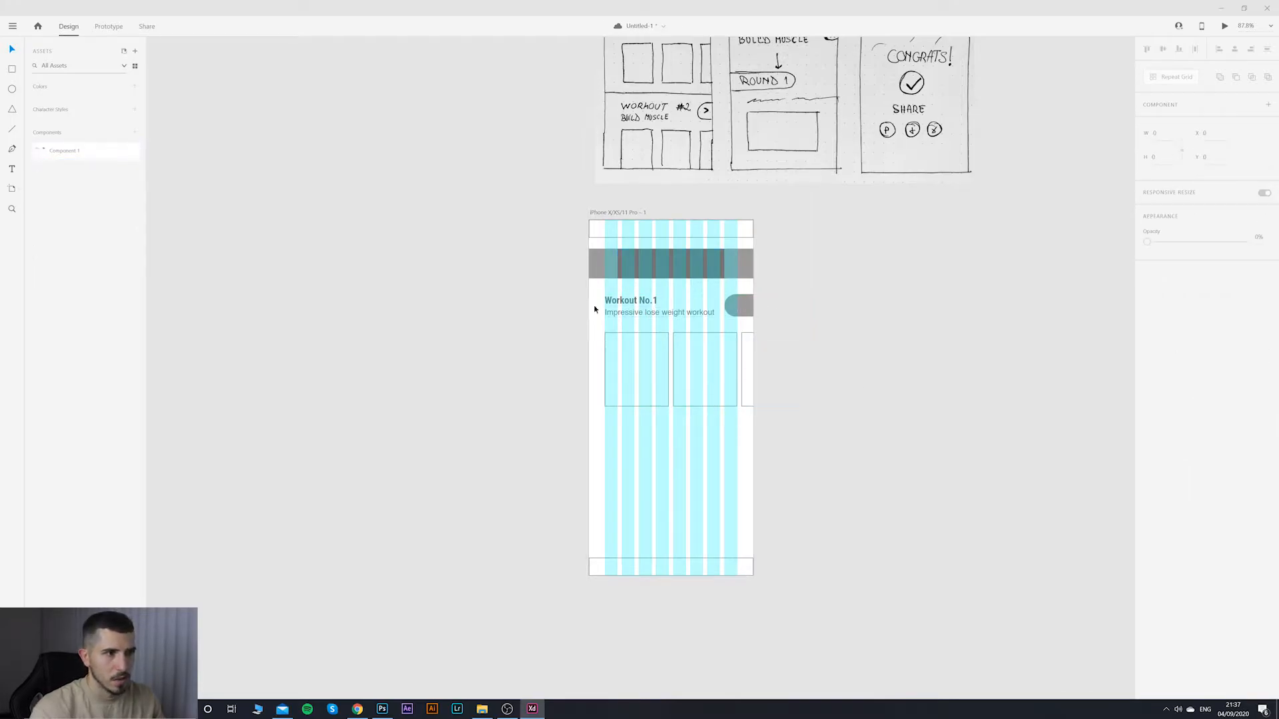
Step: Try placing a copy of the workout component directly below the original at Y 468
{"action": "left_click", "coordinate": [739, 305]}
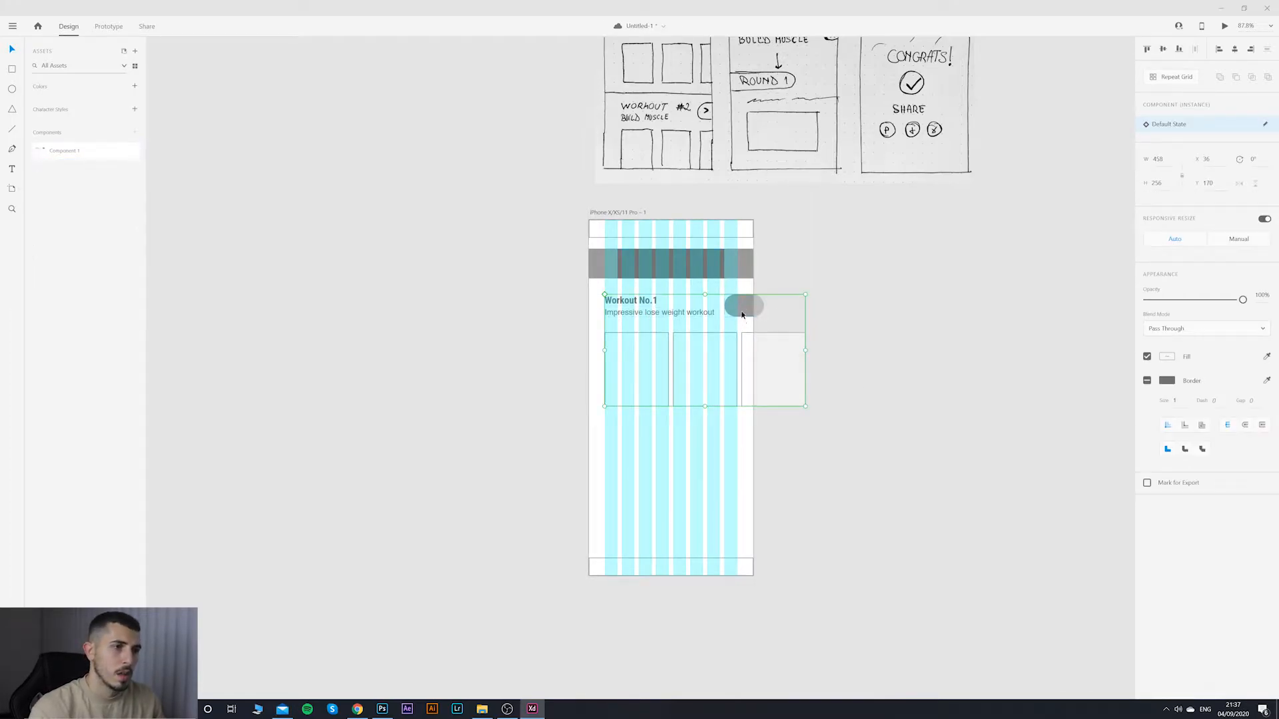
{"action": "left_click_drag", "start_coordinate": [748, 320], "coordinate": [755, 474]}
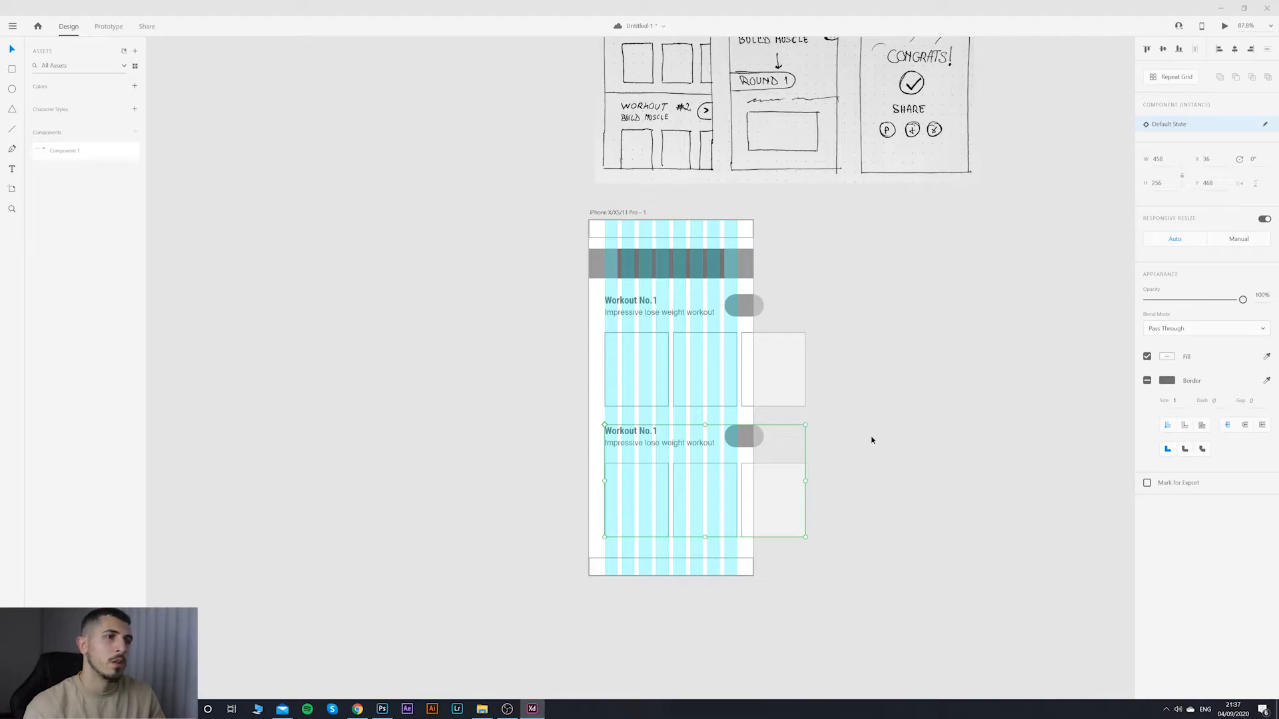
{"action": "left_click", "coordinate": [739, 304]}
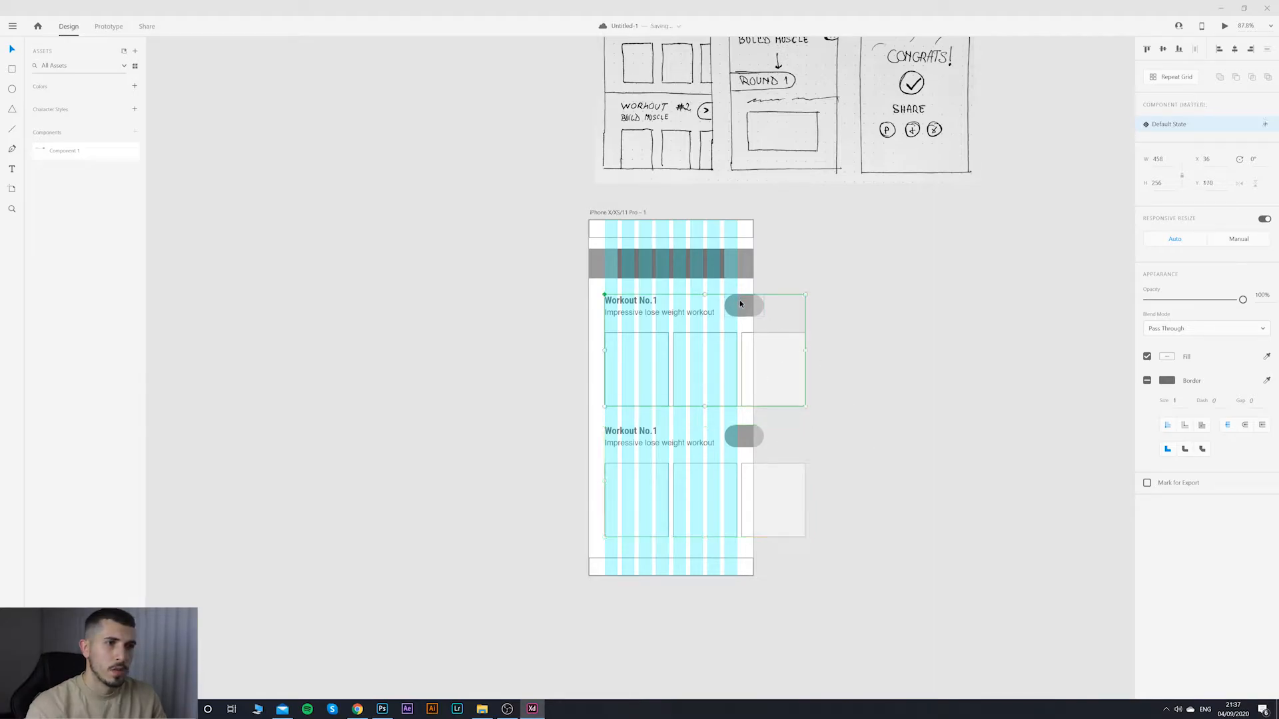
{"action": "left_click", "coordinate": [739, 434]}
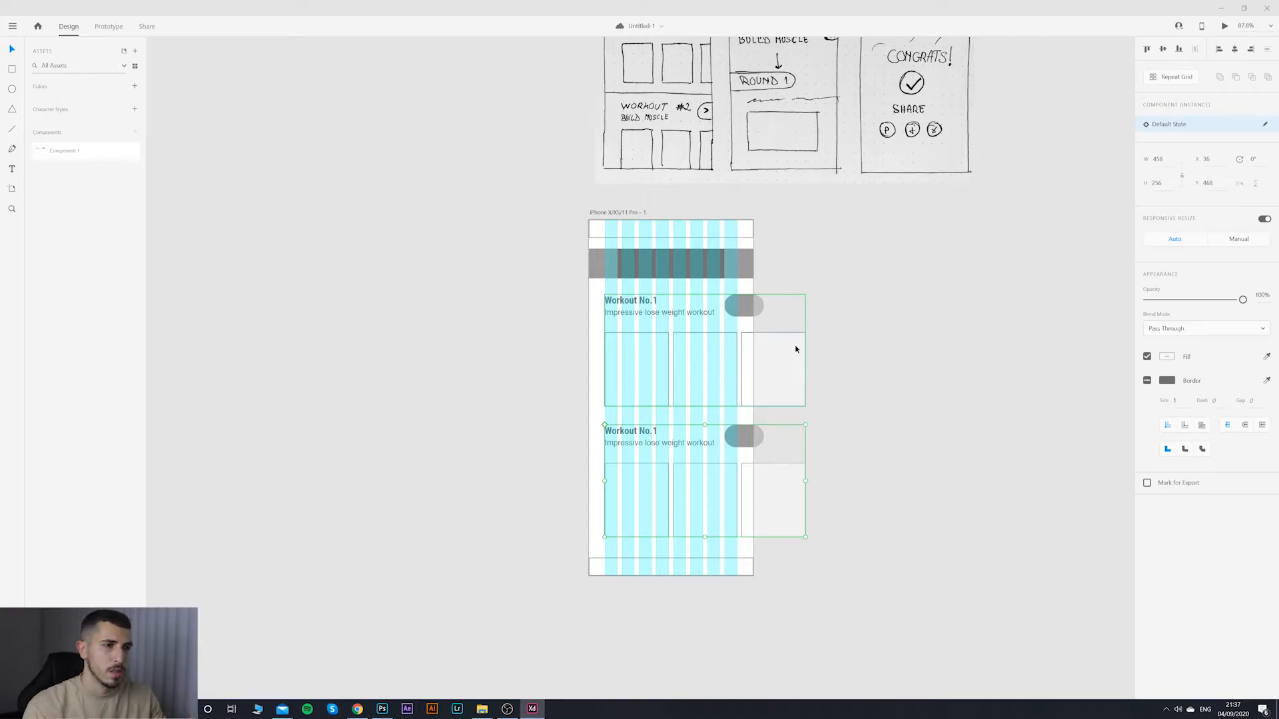
{"action": "left_click", "coordinate": [988, 460]}
{"action": "key", "text": "ctrl+z"}
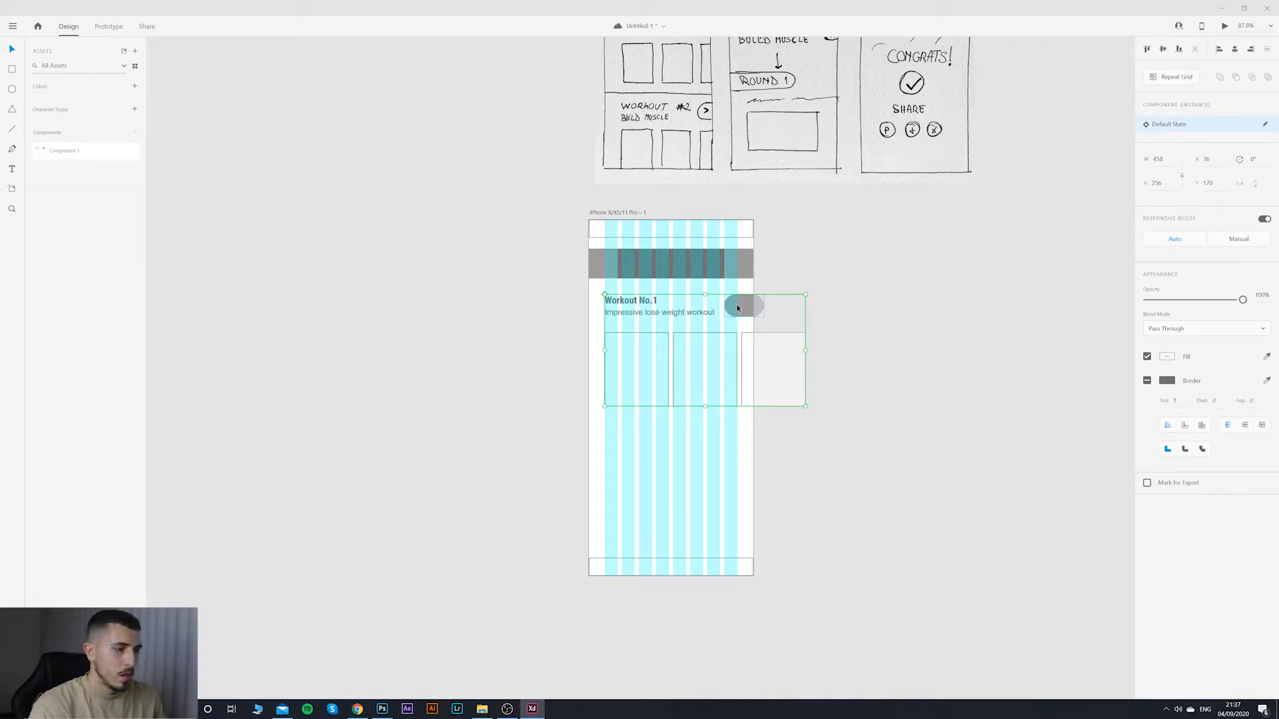
Step: Save the document and place a pasted copy of the workout component below the original at X 36, Y 462
{"action": "key", "text": "ctrl+s"}
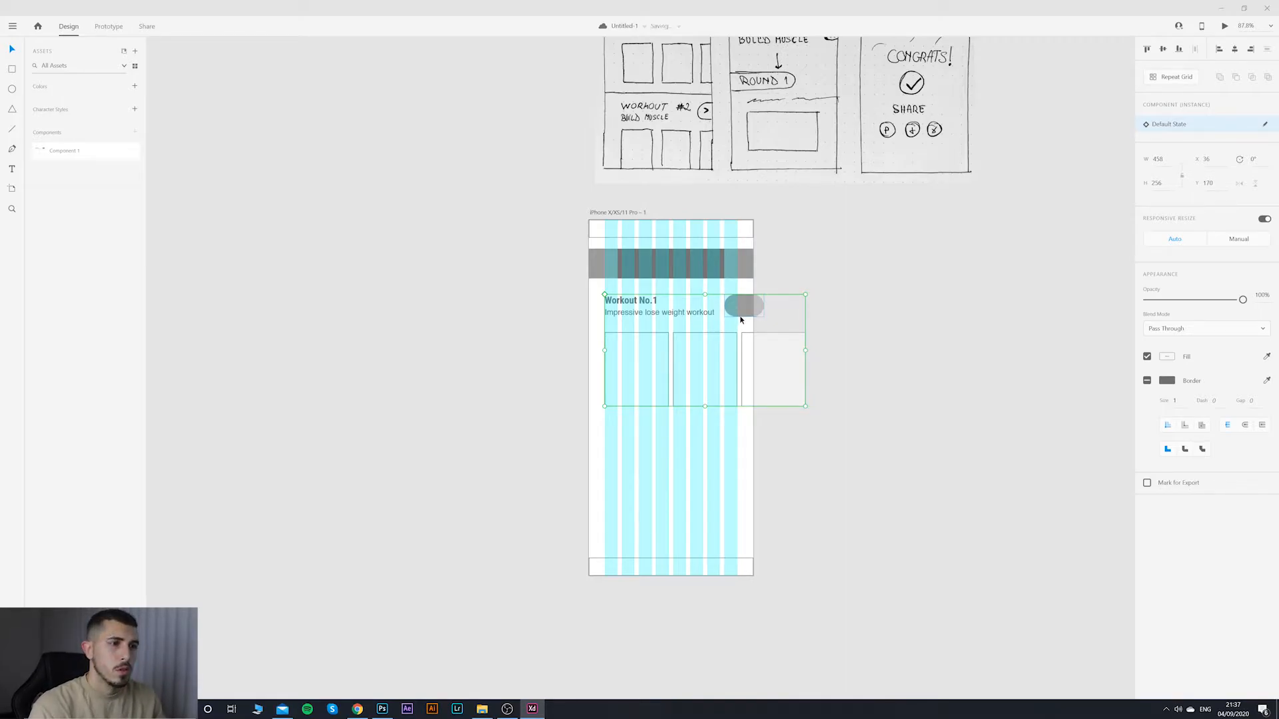
{"action": "right_click", "coordinate": [740, 313]}
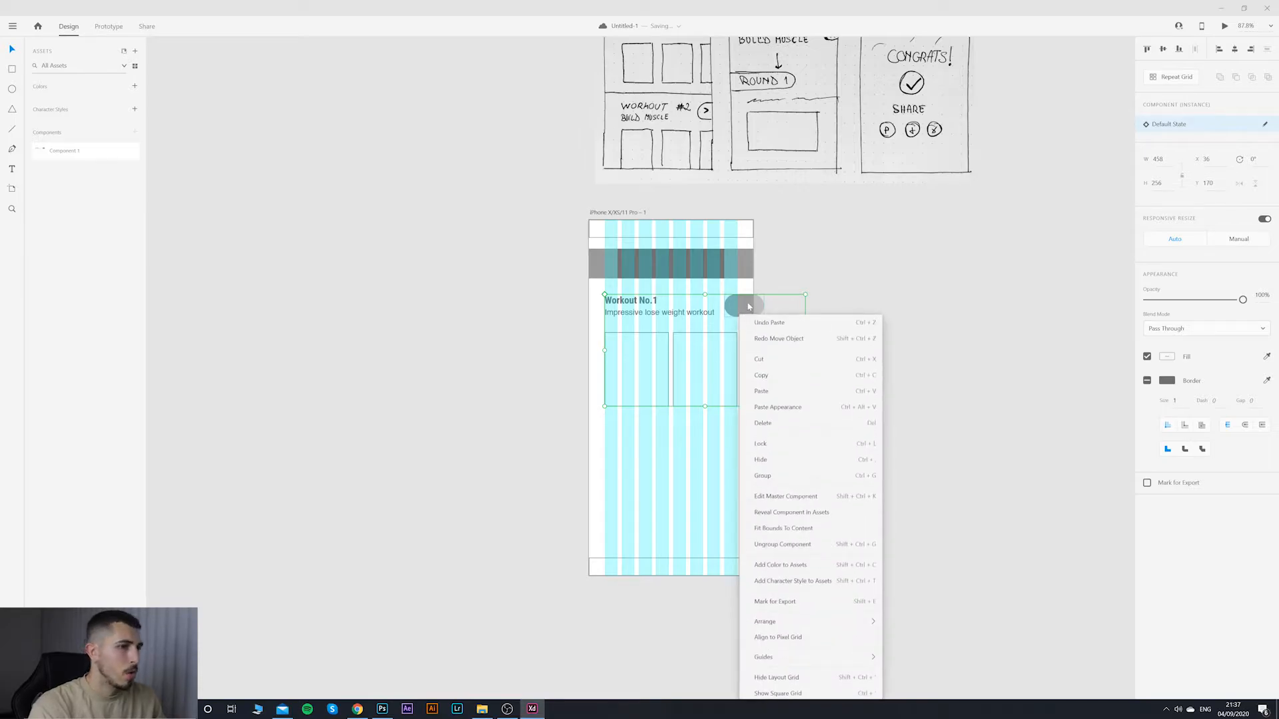
{"action": "left_click", "coordinate": [761, 376]}
{"action": "key", "text": "ctrl+v"}
{"action": "left_click_drag", "start_coordinate": [748, 324], "coordinate": [757, 439]}
{"action": "right_click", "coordinate": [756, 439]}
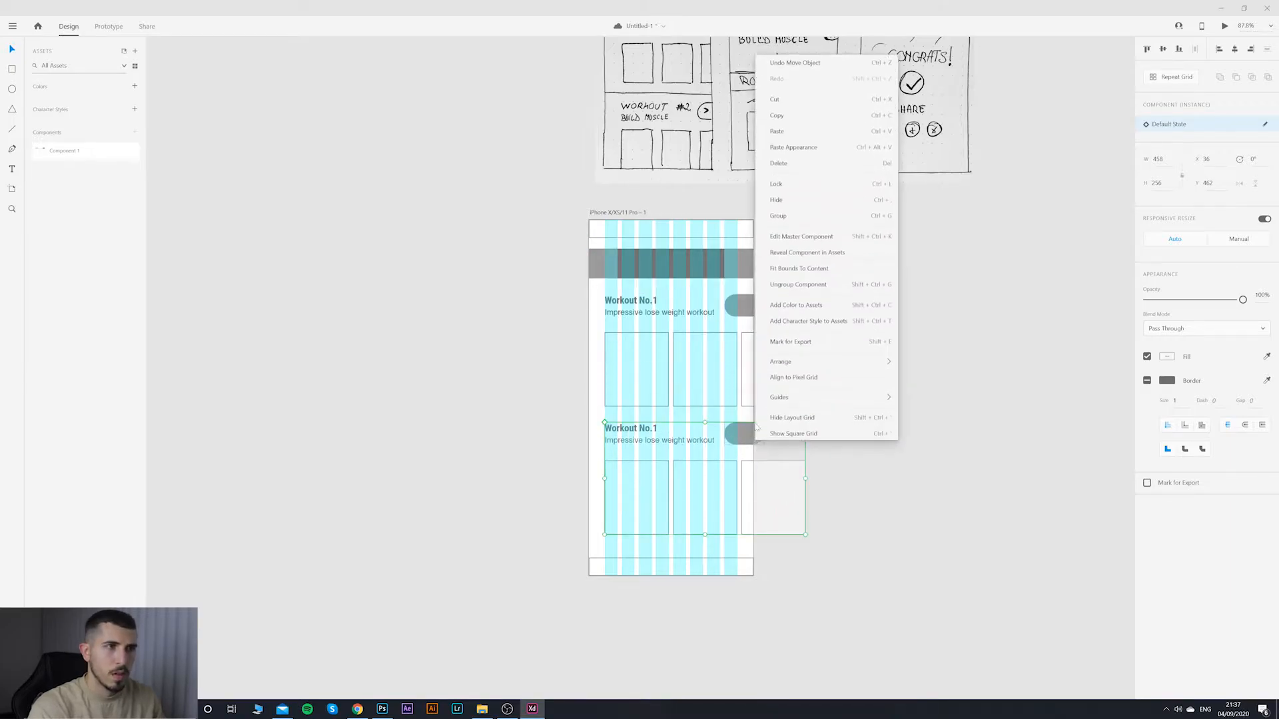
{"action": "left_click", "coordinate": [915, 373]}
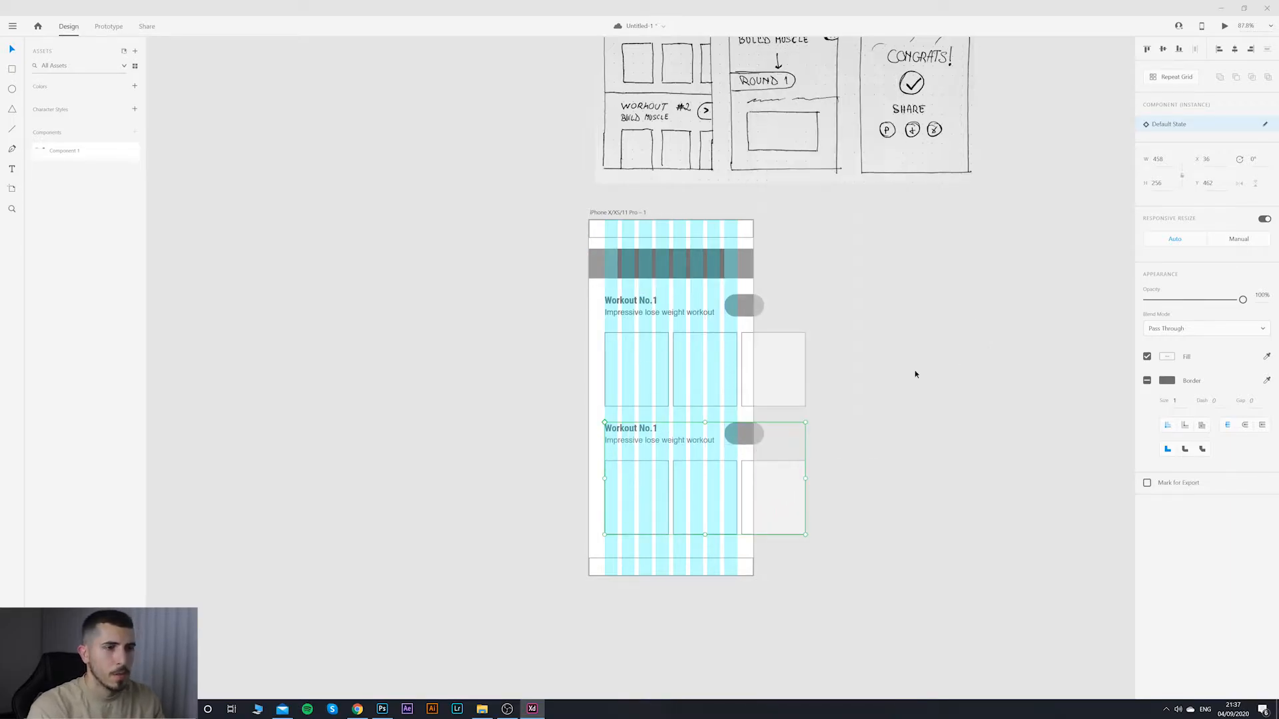
{"action": "left_click_drag", "start_coordinate": [730, 451], "coordinate": [743, 437]}
{"action": "left_click", "coordinate": [859, 486]}
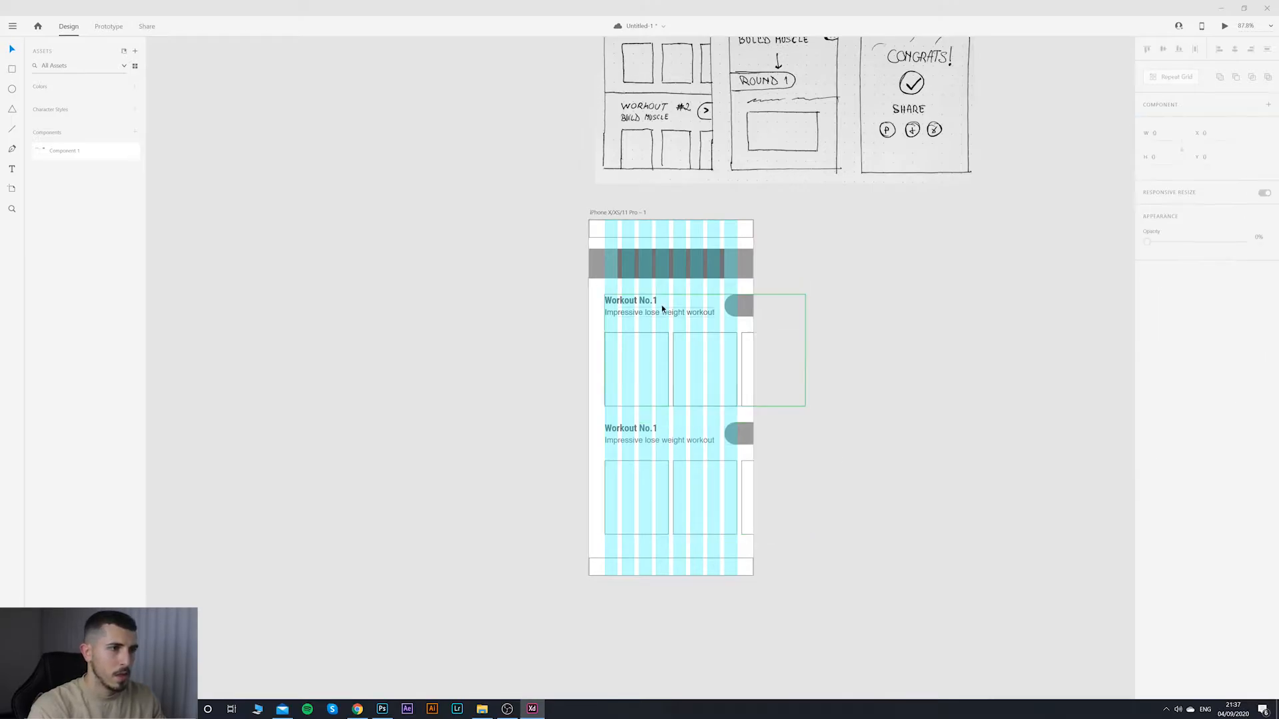
Step: Change the title of the lower workout copy to "Workout No.2"
{"action": "double_click", "coordinate": [649, 430]}
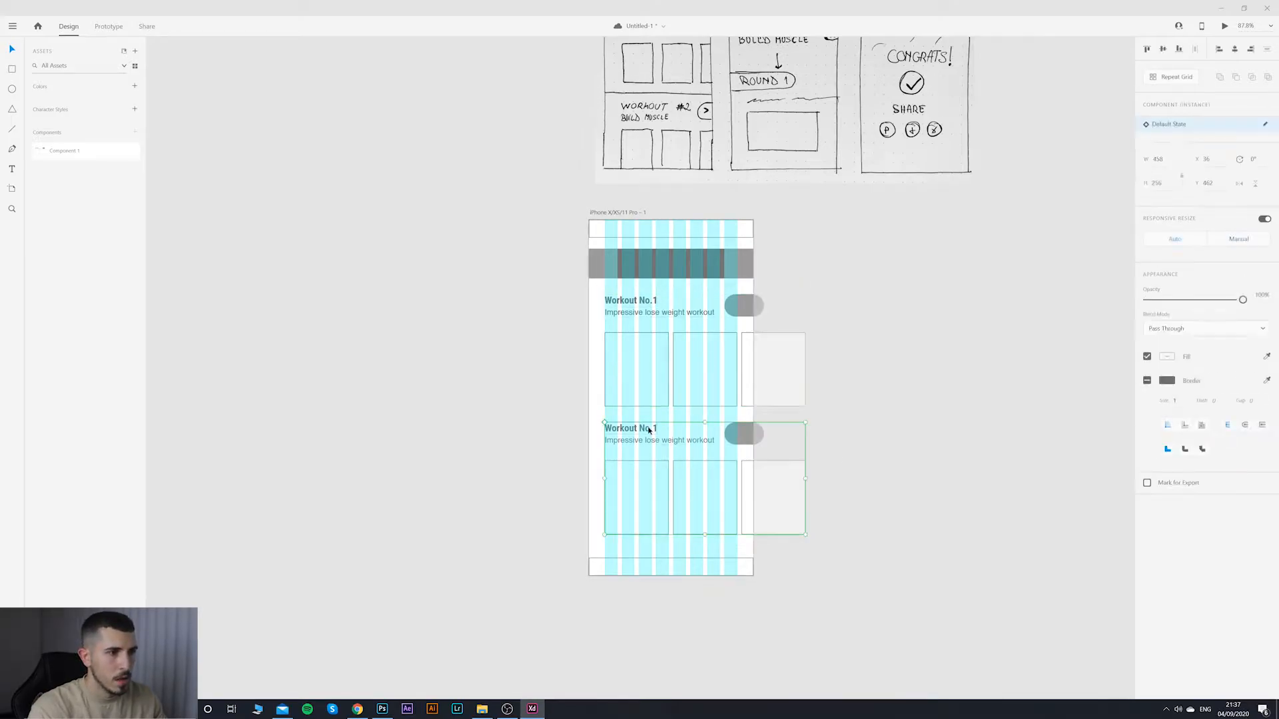
{"action": "double_click", "coordinate": [653, 431]}
{"action": "key", "text": "Right"}
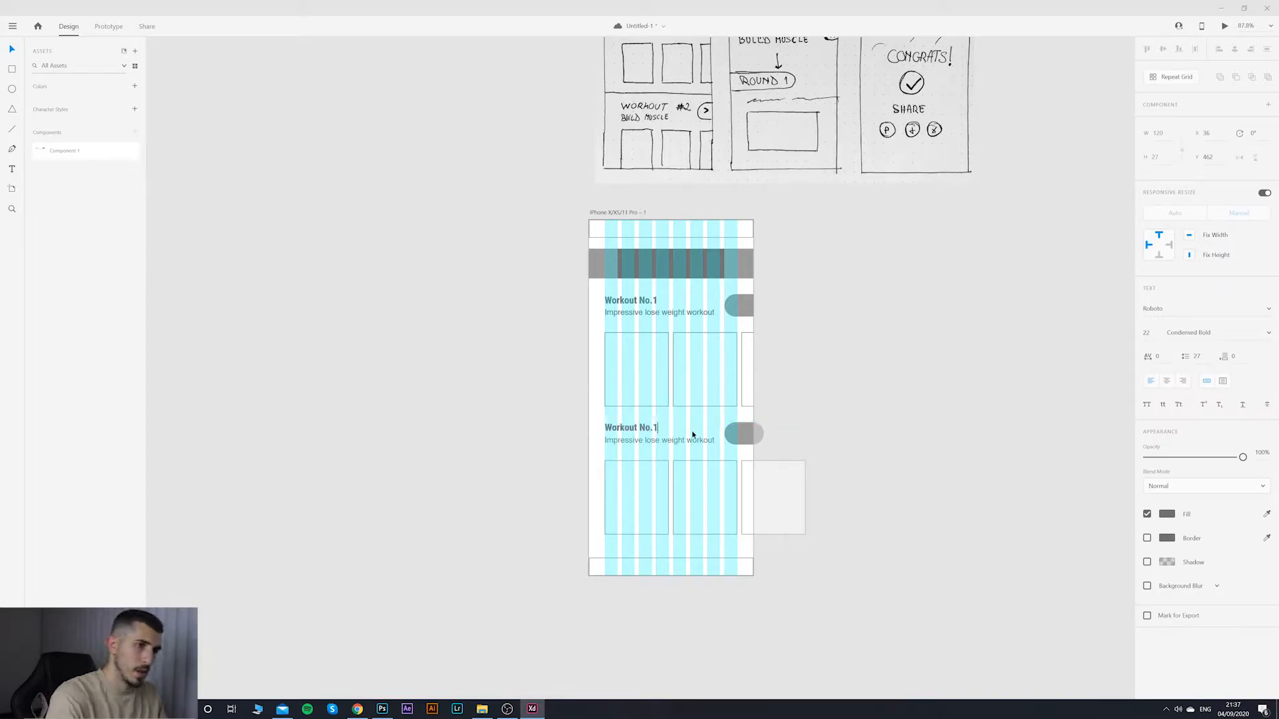
{"action": "left_click", "coordinate": [678, 443]}
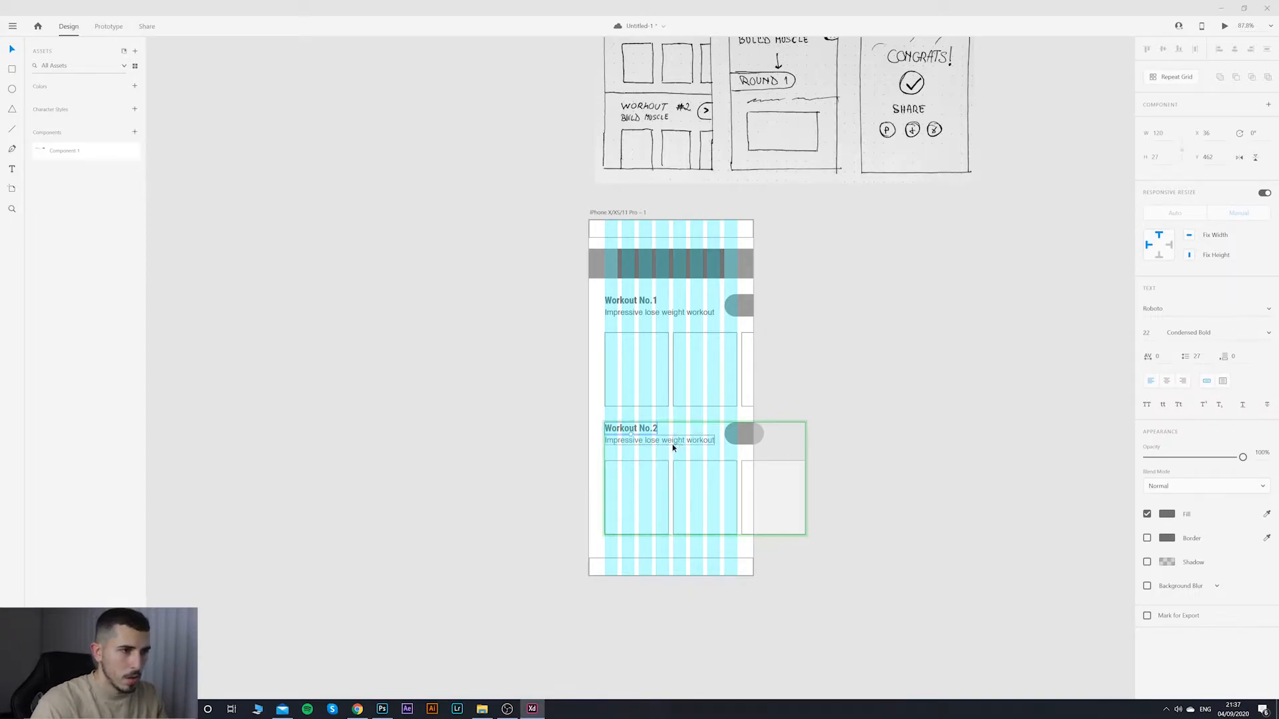
Step: Change the lower workout copy's subtitle to "Impressive build muscle workout"
{"action": "double_click", "coordinate": [674, 443]}
{"action": "left_click", "coordinate": [666, 441]}
{"action": "left_click_drag", "start_coordinate": [644, 441], "coordinate": [718, 441]}
{"action": "type", "text": "build muscle workout"}
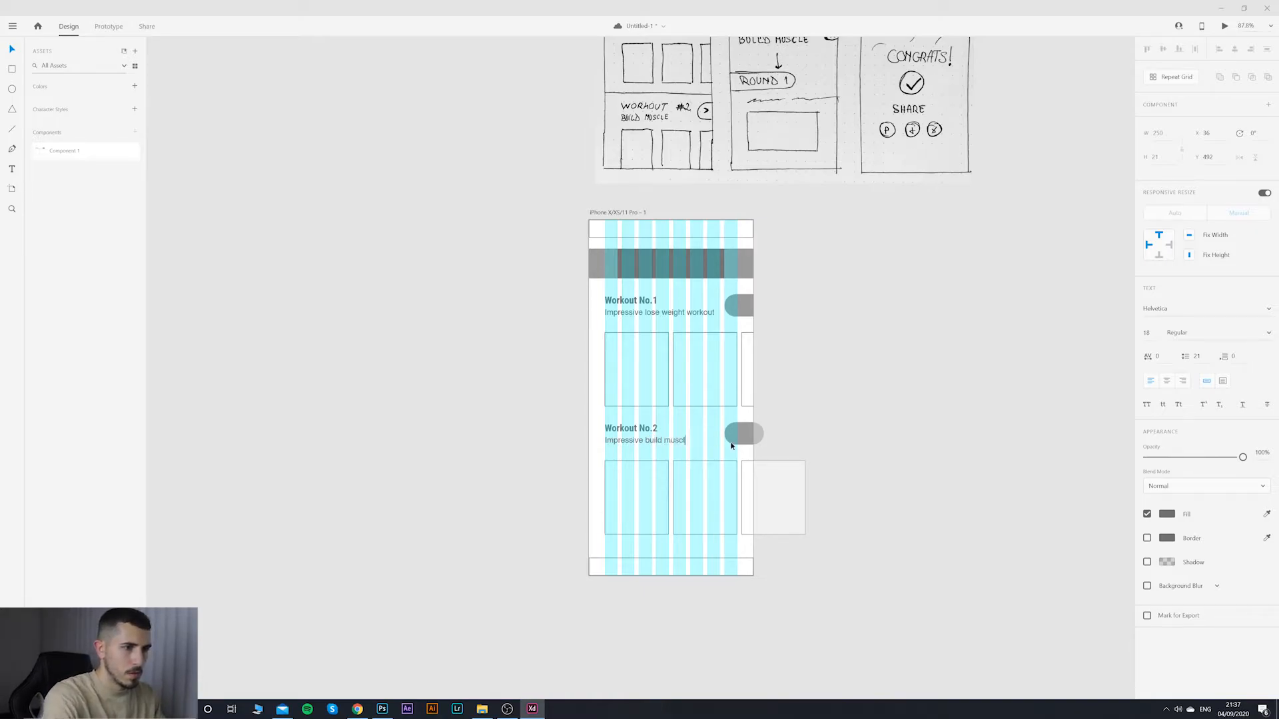
{"action": "left_click", "coordinate": [872, 437]}
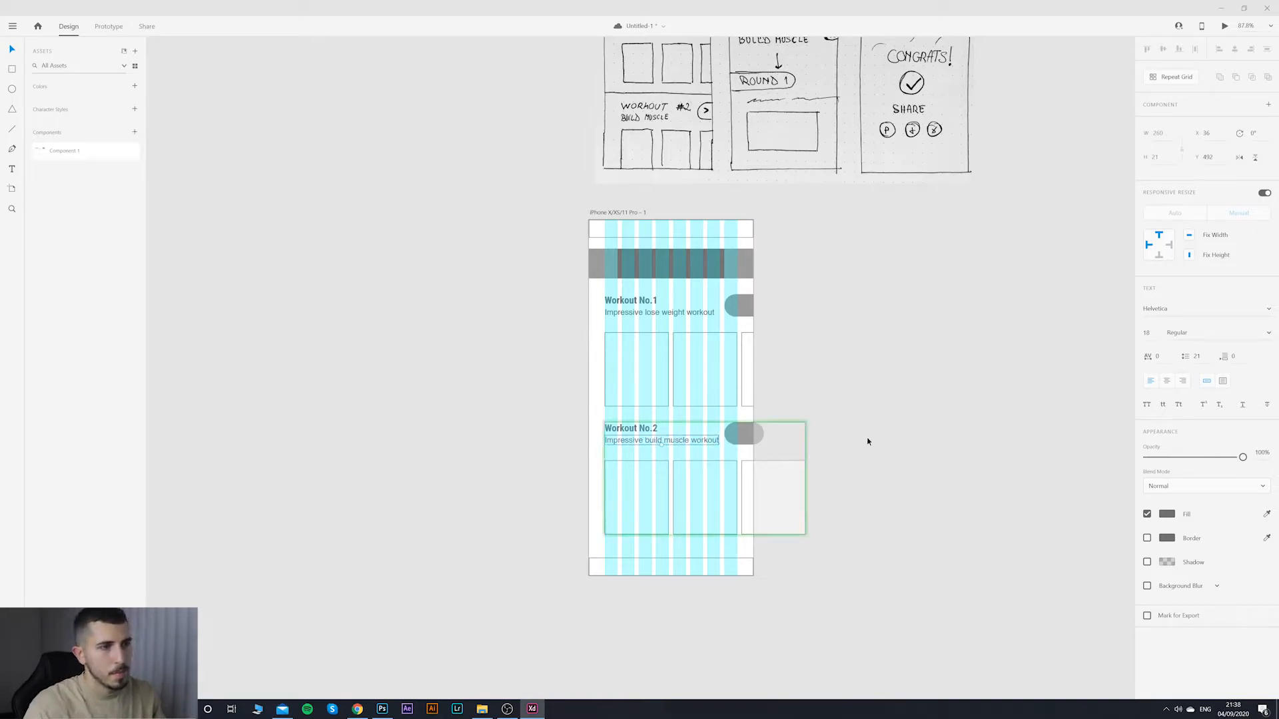
{"action": "left_click", "coordinate": [868, 440]}
Step: Try recolouring the pill shape in the Workout No.1 section with a dark red fill
{"action": "double_click", "coordinate": [739, 311]}
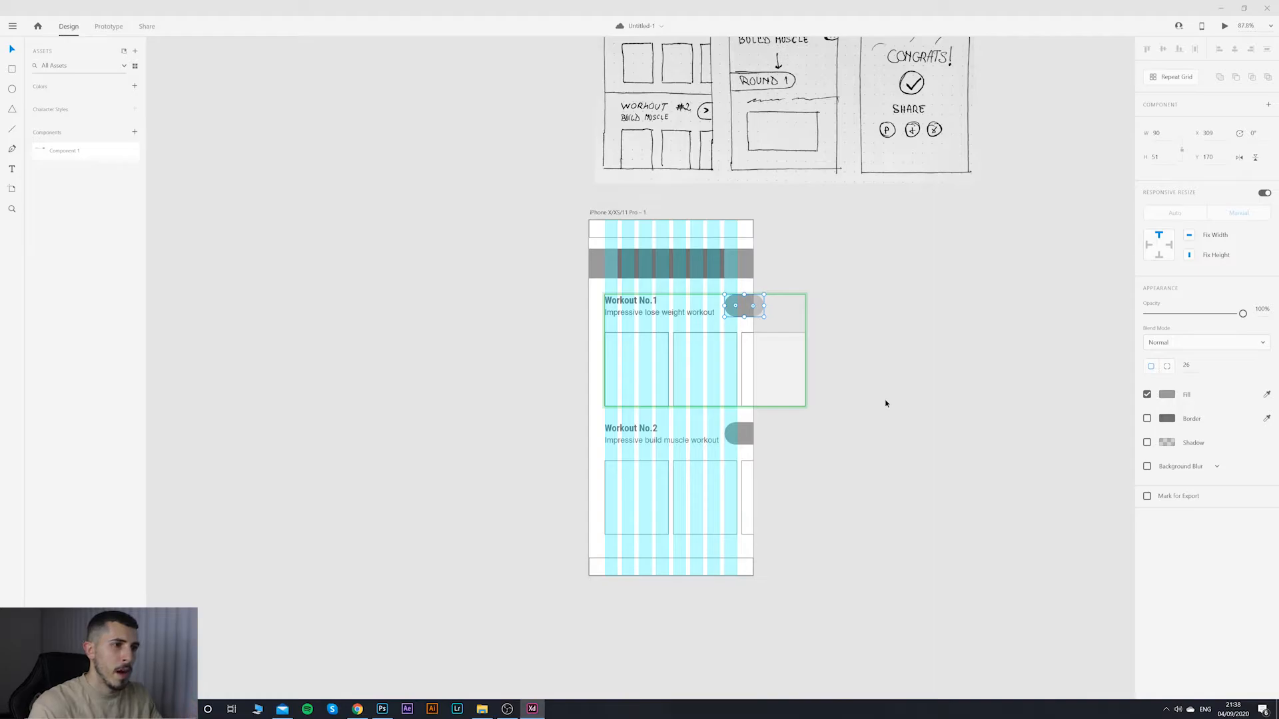
{"action": "key", "text": "Escape"}
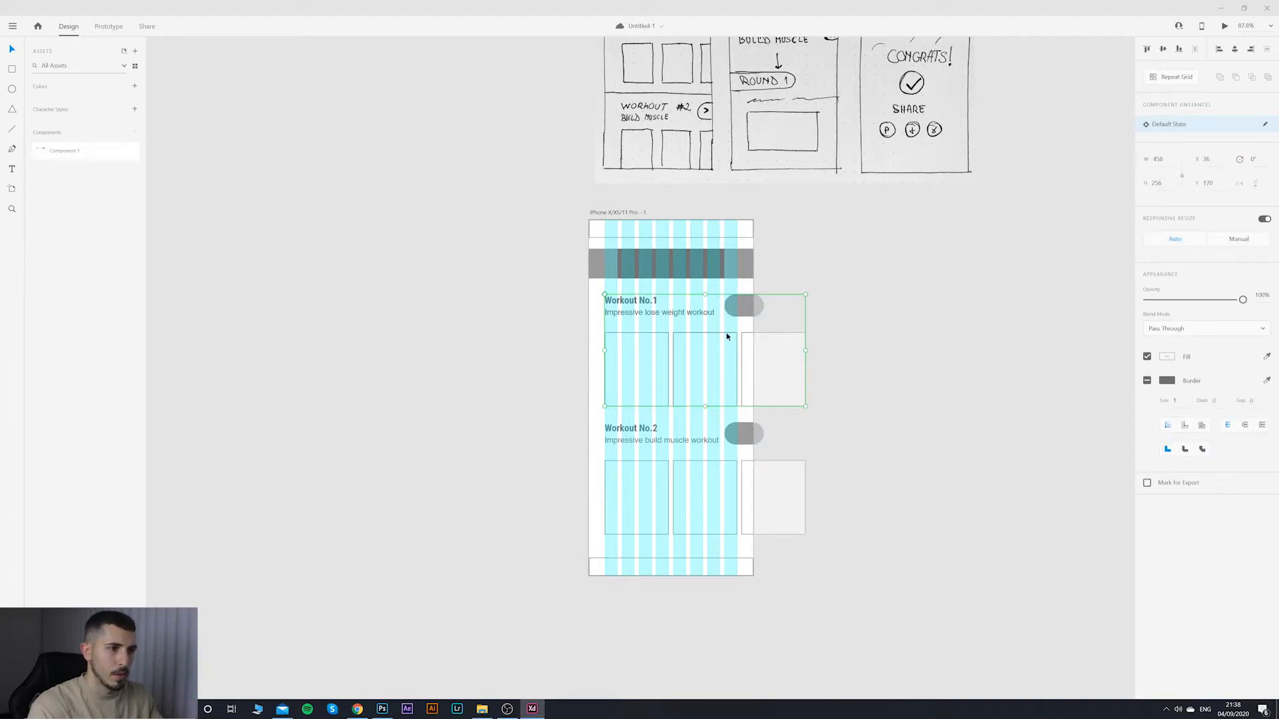
{"action": "left_click", "coordinate": [741, 436]}
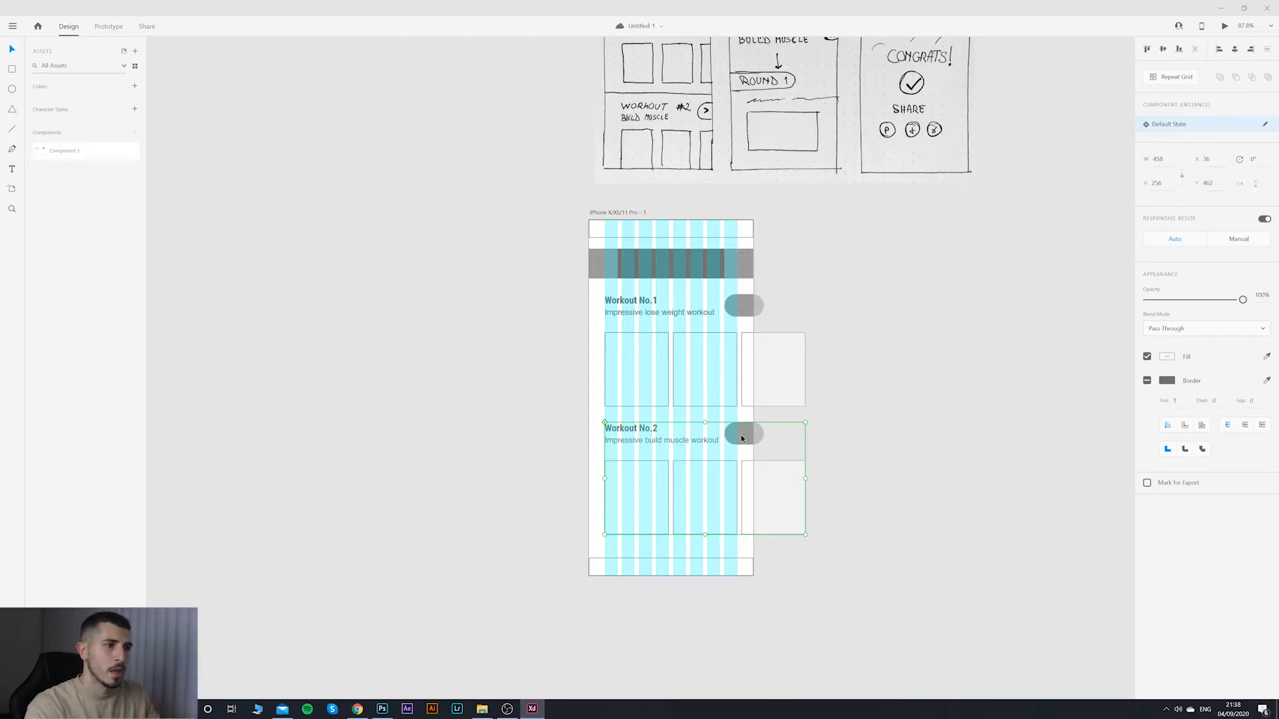
{"action": "double_click", "coordinate": [744, 313]}
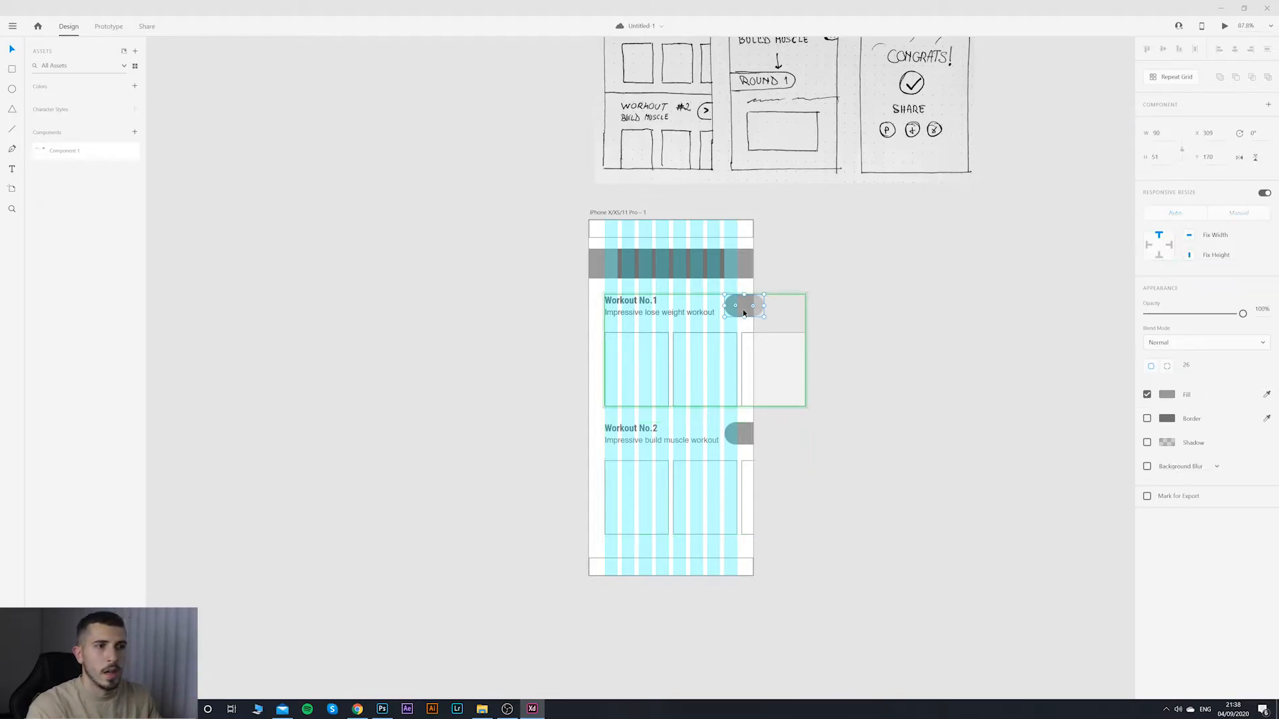
{"action": "left_click", "coordinate": [1167, 394]}
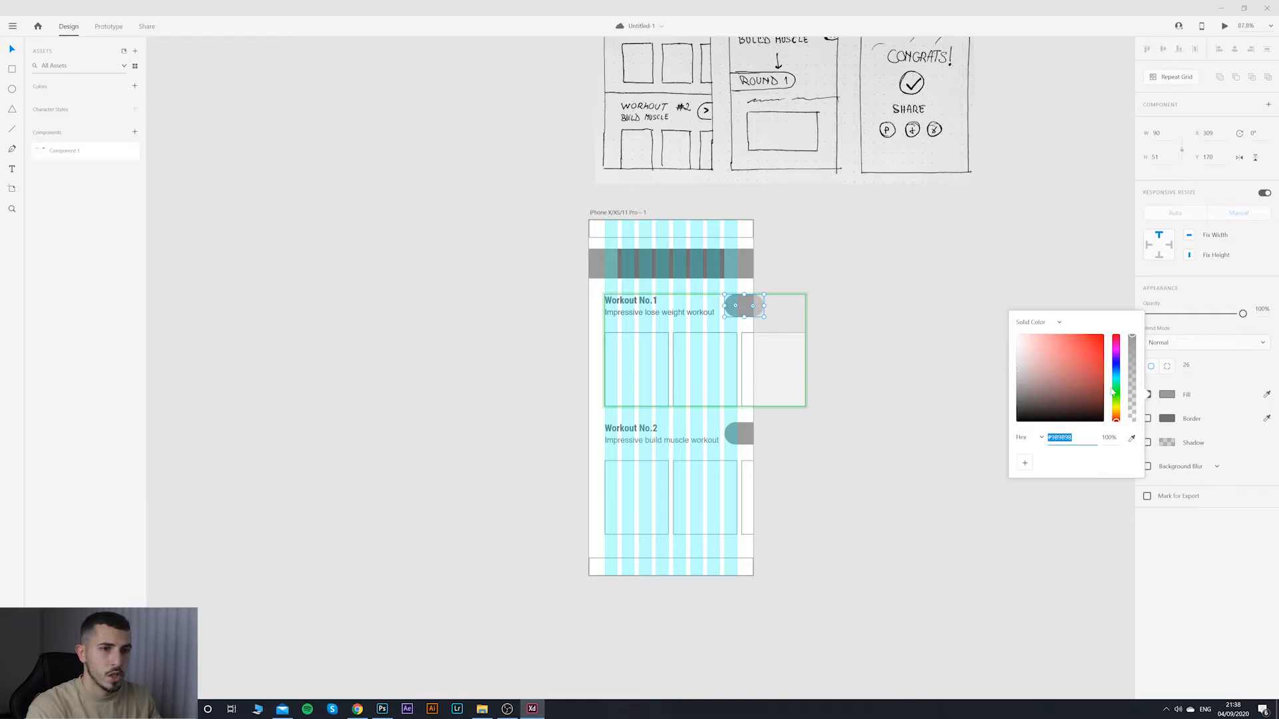
{"action": "left_click", "coordinate": [1081, 370]}
{"action": "left_click", "coordinate": [828, 308]}
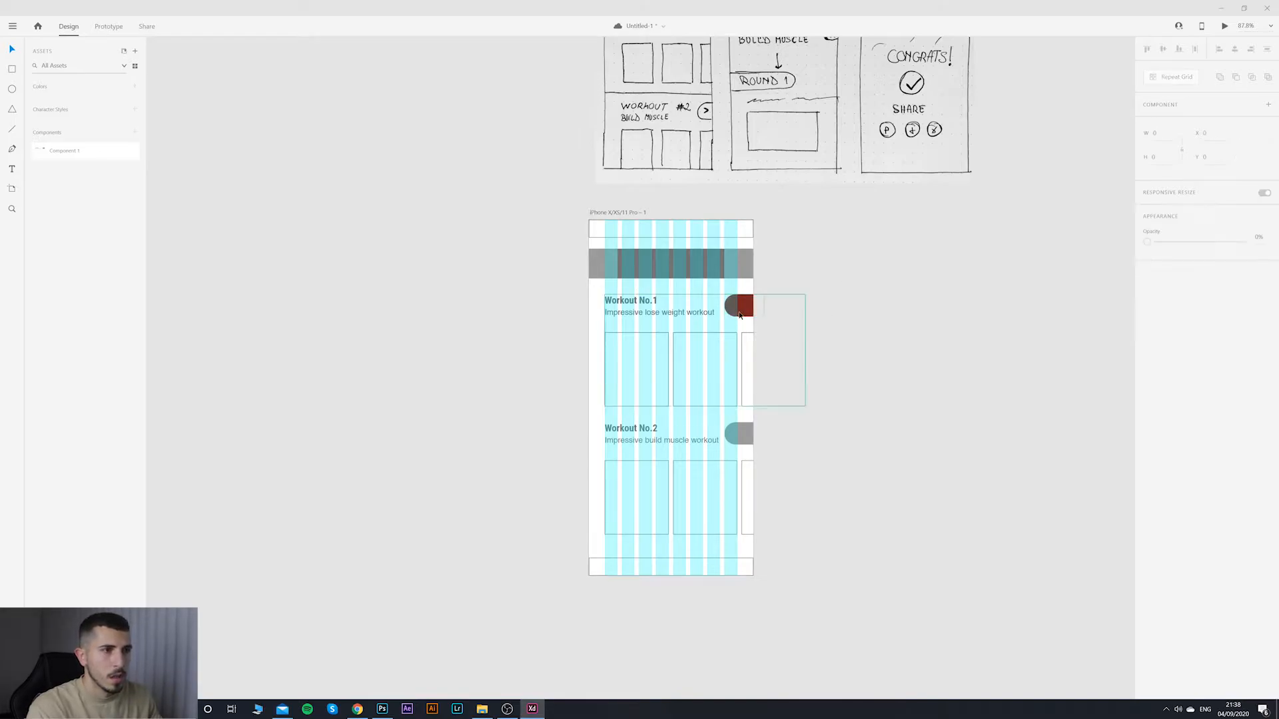
Step: Compare the pill shapes in the two workout sections to see whether the new fill carries over
{"action": "left_click", "coordinate": [745, 397]}
{"action": "left_click", "coordinate": [856, 397]}
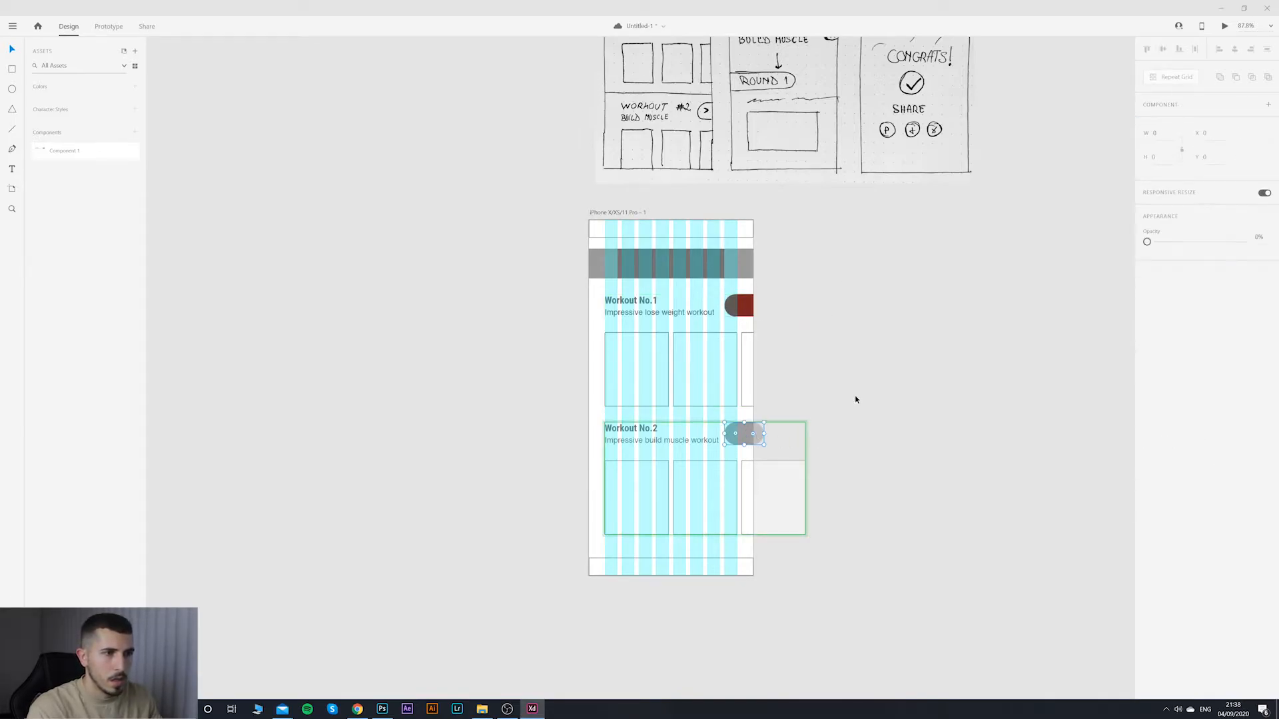
{"action": "double_click", "coordinate": [741, 309]}
{"action": "left_click", "coordinate": [886, 340]}
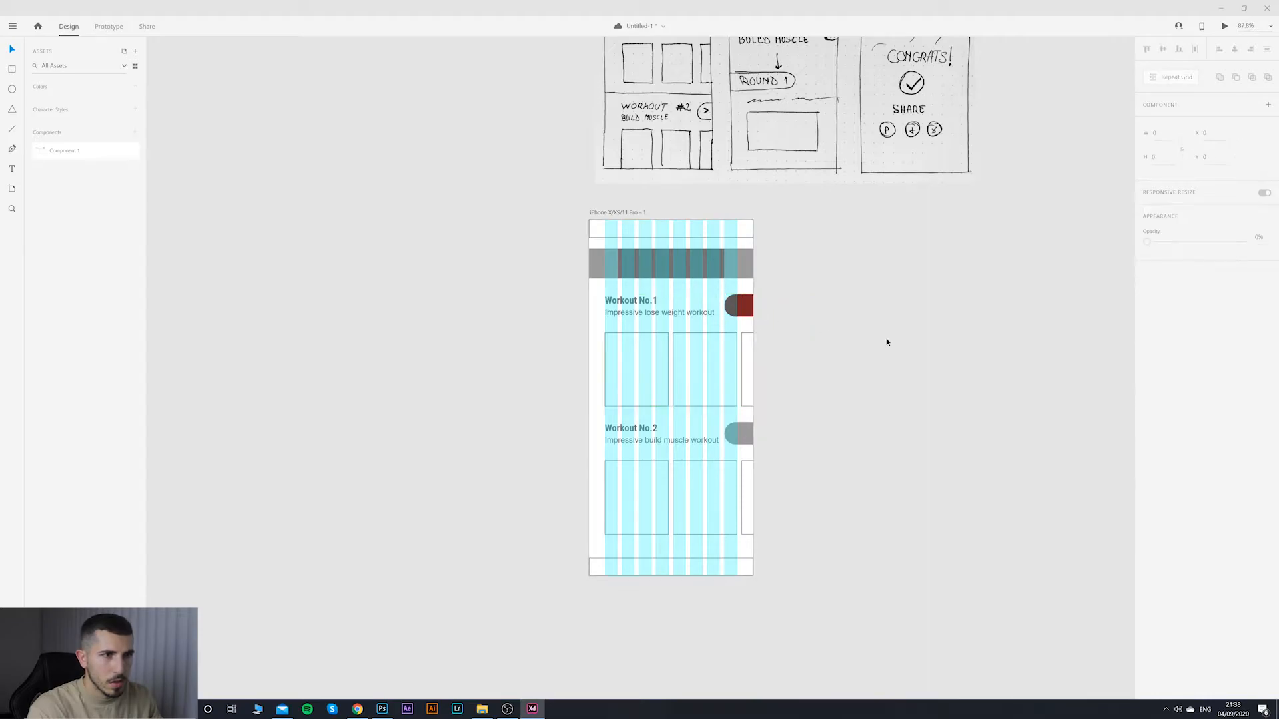
{"action": "double_click", "coordinate": [742, 307]}
{"action": "left_click", "coordinate": [877, 329]}
Step: Delete the lower Workout No.2 section from the artboard
{"action": "left_click", "coordinate": [733, 304]}
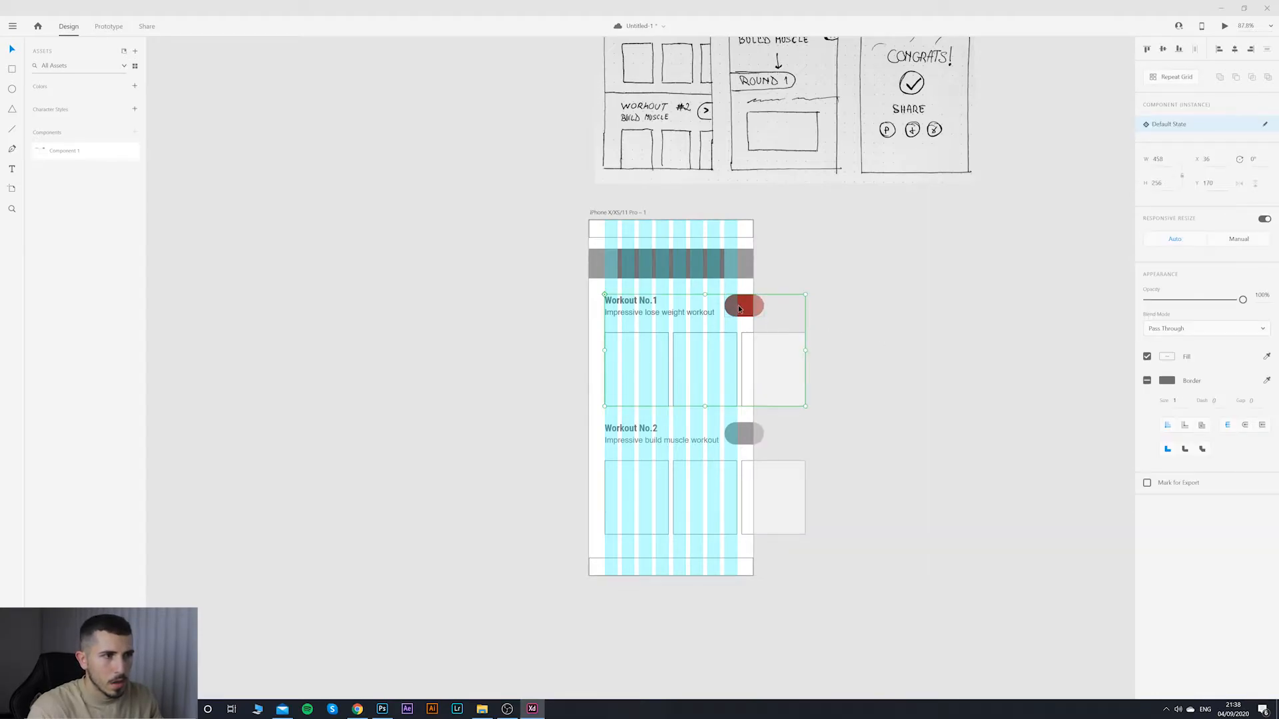
{"action": "left_click", "coordinate": [643, 436]}
{"action": "key", "text": "Delete"}
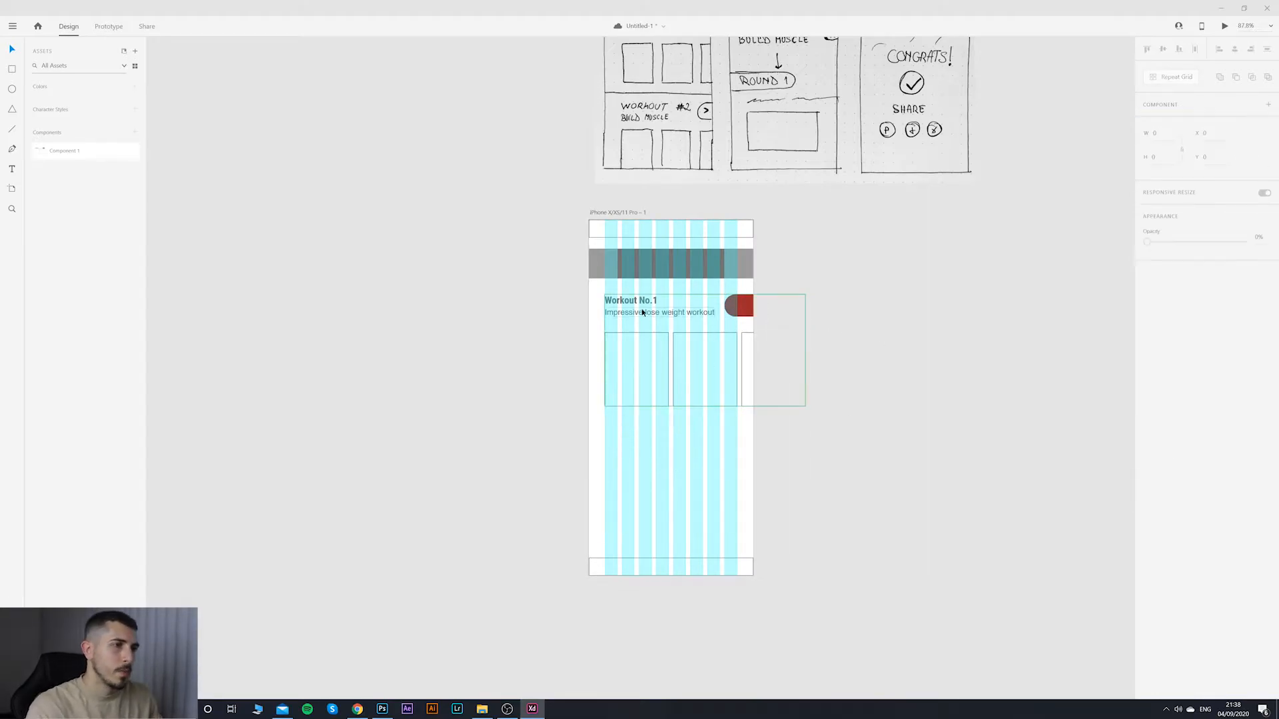
Step: Undo the recent deletion, pill recolouring and text edits, back to two identical grey-pill workout sections
{"action": "left_click", "coordinate": [733, 315]}
{"action": "key", "text": "ctrl+z"}
{"action": "key", "text": "ctrl+z"}
{"action": "key", "text": "ctrl+z"}
{"action": "key", "text": "ctrl+z"}
{"action": "key", "text": "ctrl+z"}
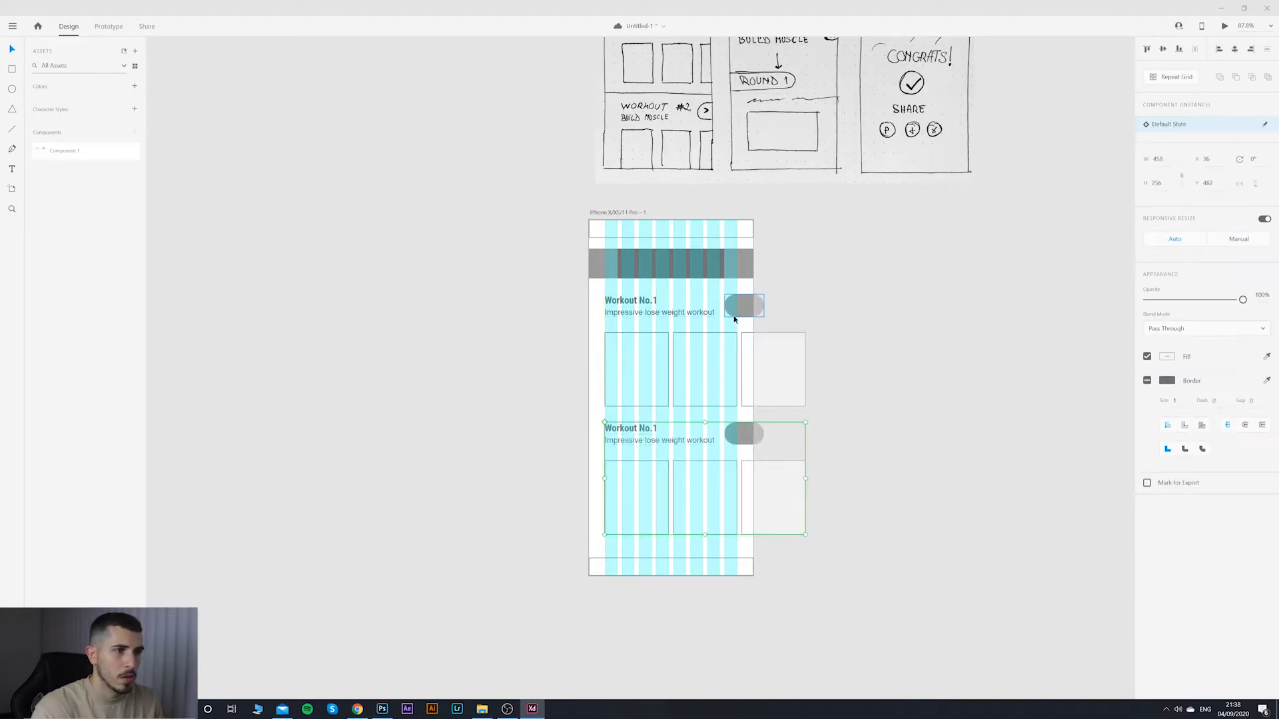
Step: Delete the lower workout section and place a fresh copy of the first one below it
{"action": "left_click", "coordinate": [748, 324]}
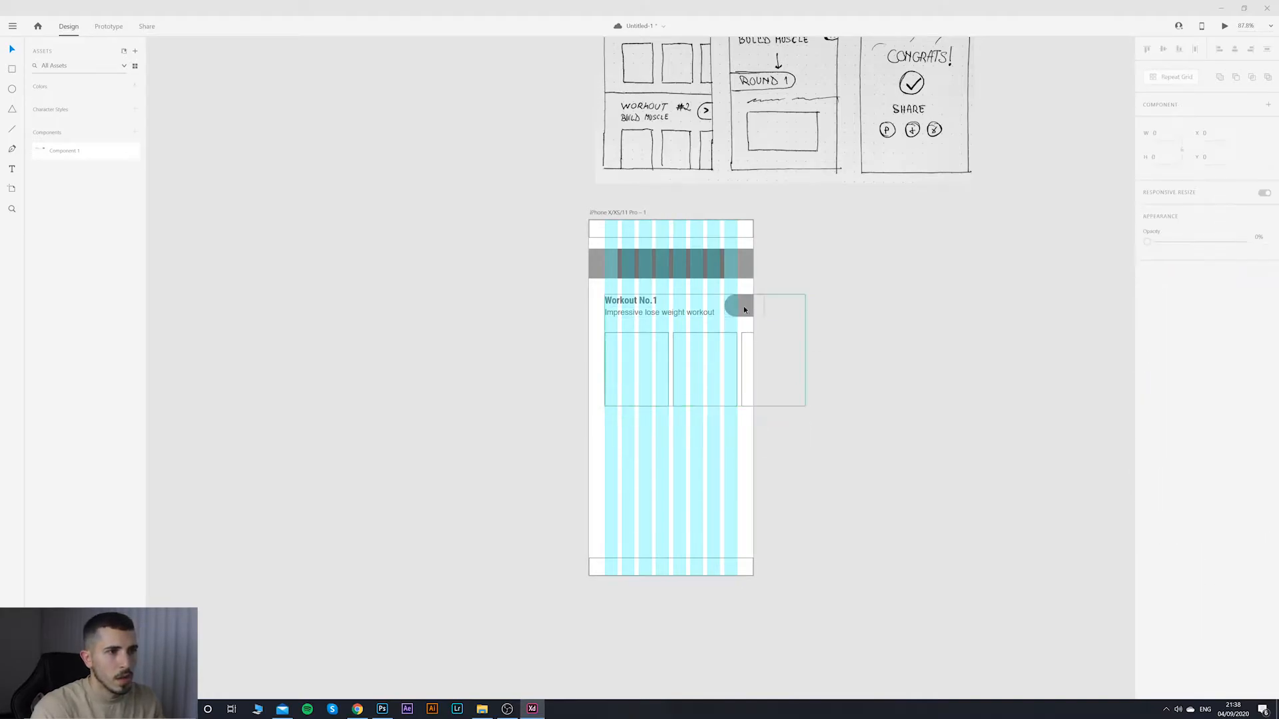
{"action": "left_click", "coordinate": [743, 306]}
{"action": "left_click_drag", "start_coordinate": [745, 307], "coordinate": [750, 437]}
Step: Fill the pill shape in the original workout component with red
{"action": "left_click", "coordinate": [717, 321]}
{"action": "left_click", "coordinate": [726, 313]}
{"action": "double_click", "coordinate": [744, 313]}
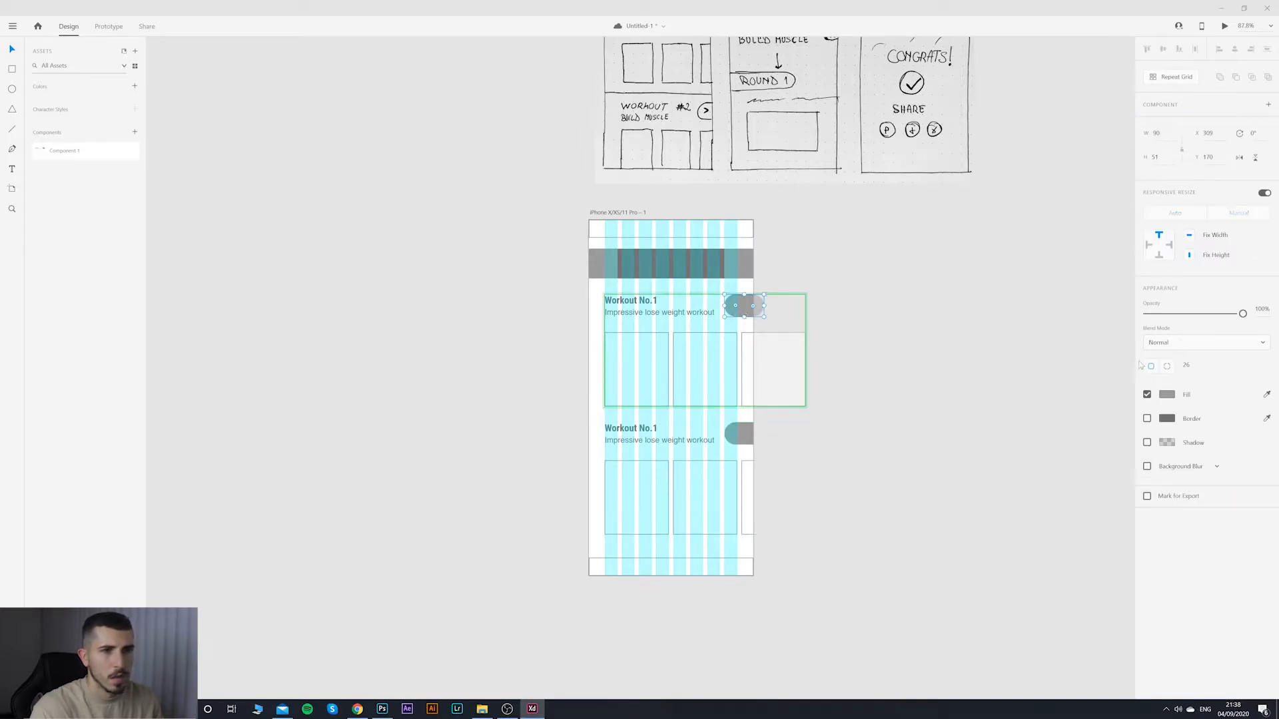
{"action": "left_click", "coordinate": [1167, 395]}
{"action": "left_click", "coordinate": [1076, 356]}
{"action": "left_click", "coordinate": [778, 279]}
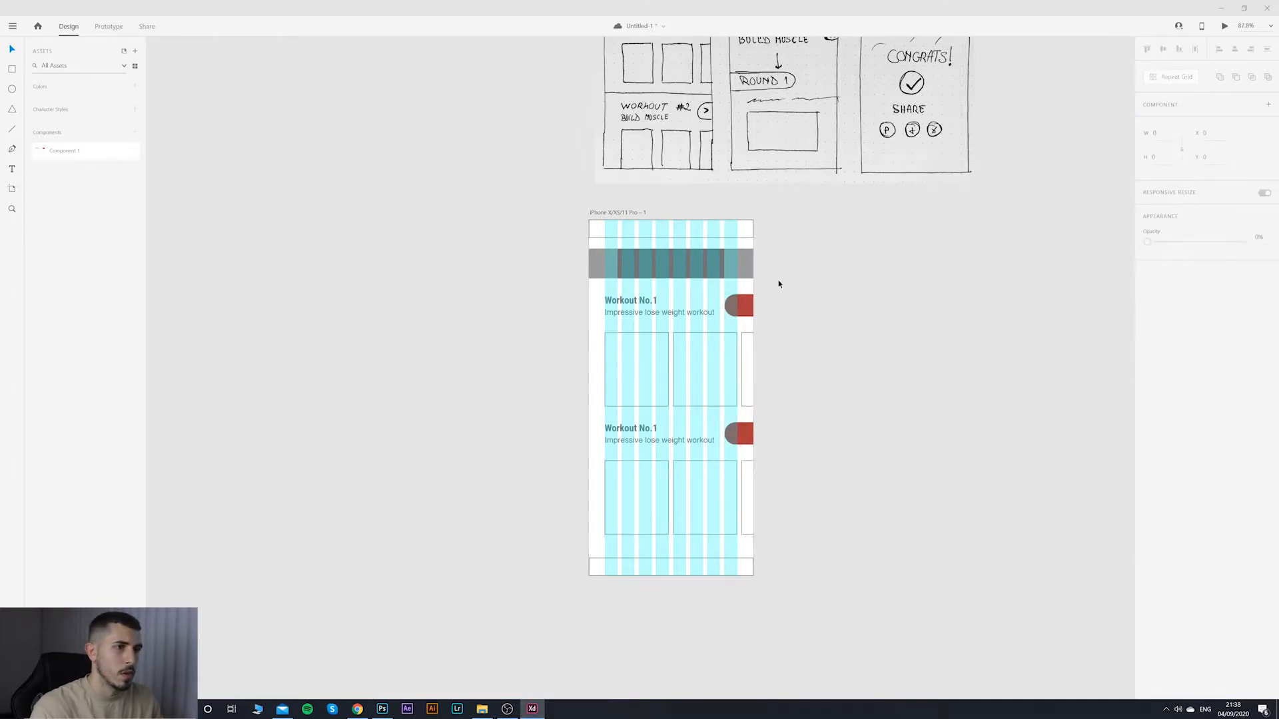
Step: Delete the lower workout copy and replace it with a new copy of the red-pill component in the same place
{"action": "left_click", "coordinate": [736, 445]}
{"action": "key", "text": "Delete"}
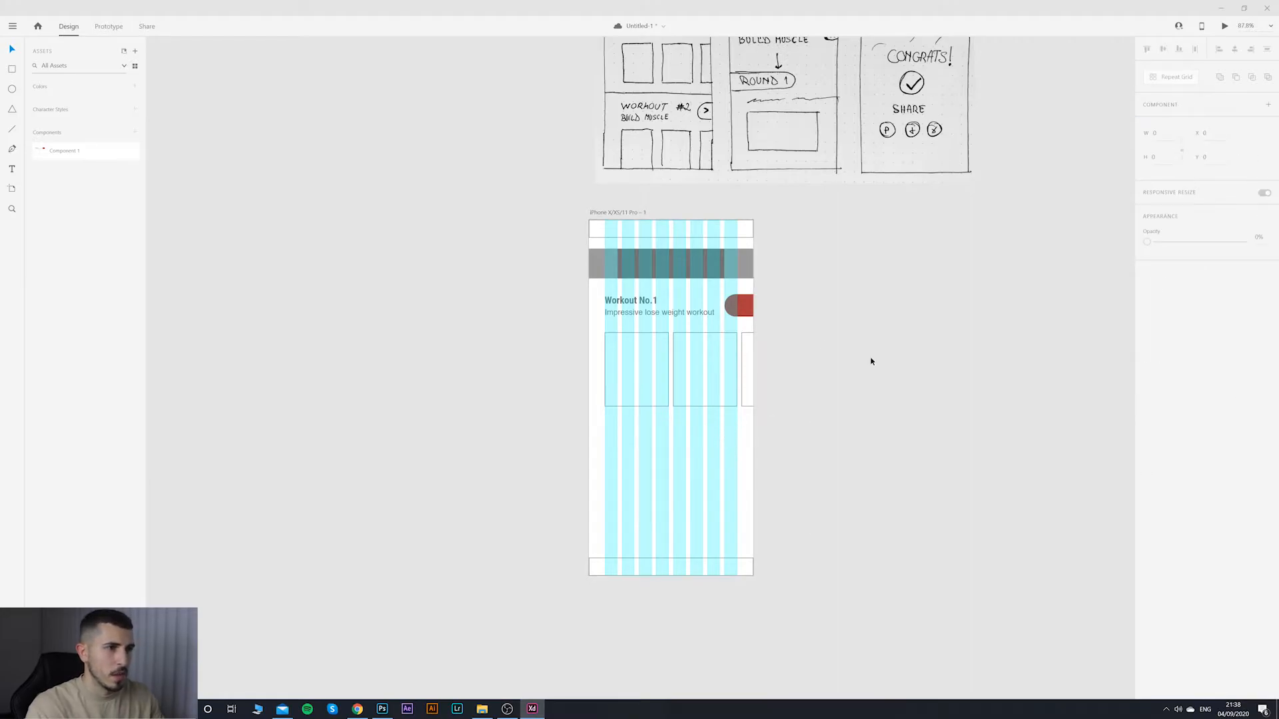
{"action": "left_click", "coordinate": [749, 307]}
{"action": "right_click", "coordinate": [749, 305]}
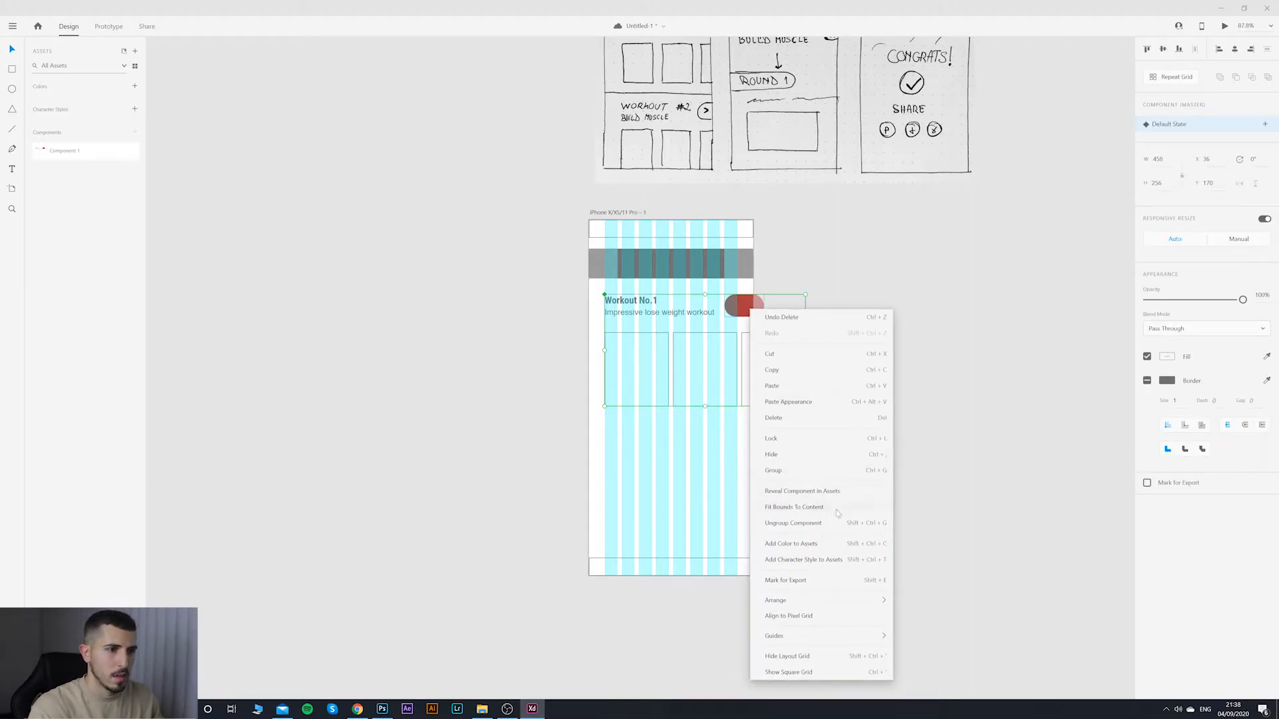
{"action": "left_click", "coordinate": [812, 505]}
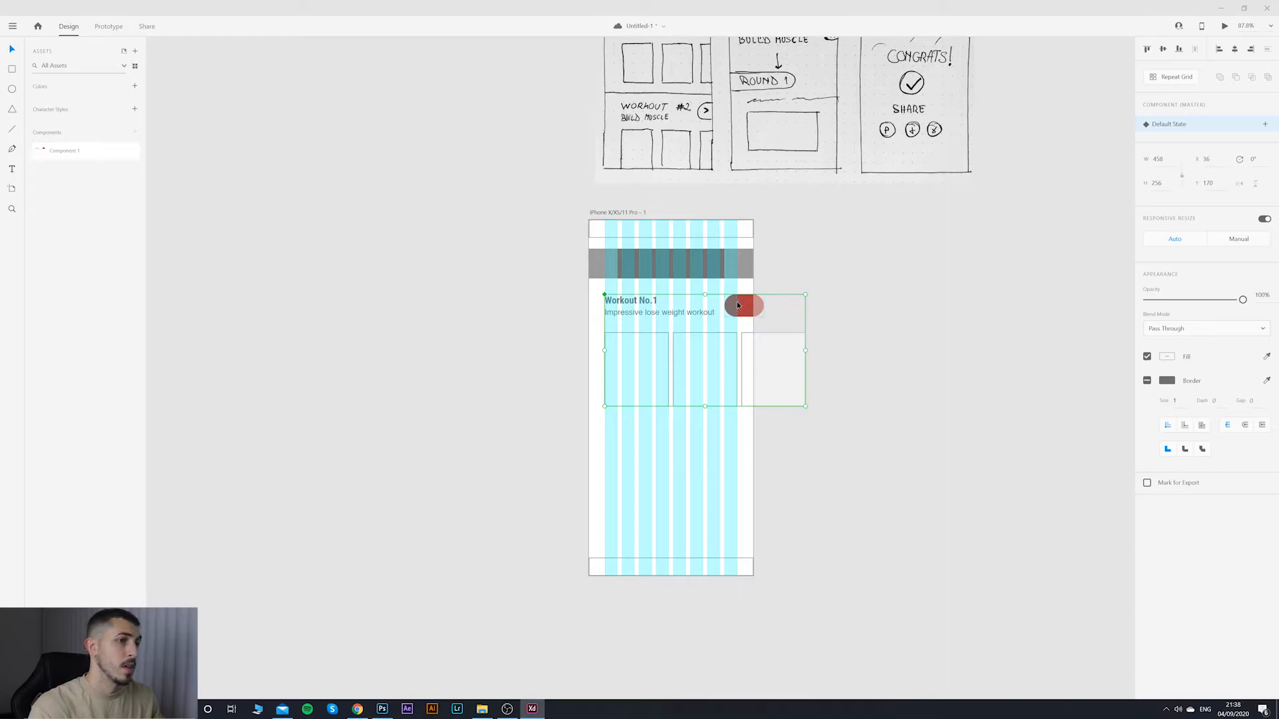
{"action": "left_click_drag", "start_coordinate": [738, 305], "coordinate": [746, 438]}
{"action": "left_click", "coordinate": [865, 433]}
Step: Adjust the original component's pill fill to a lighter red, undoing the dark red trial shade
{"action": "double_click", "coordinate": [744, 305]}
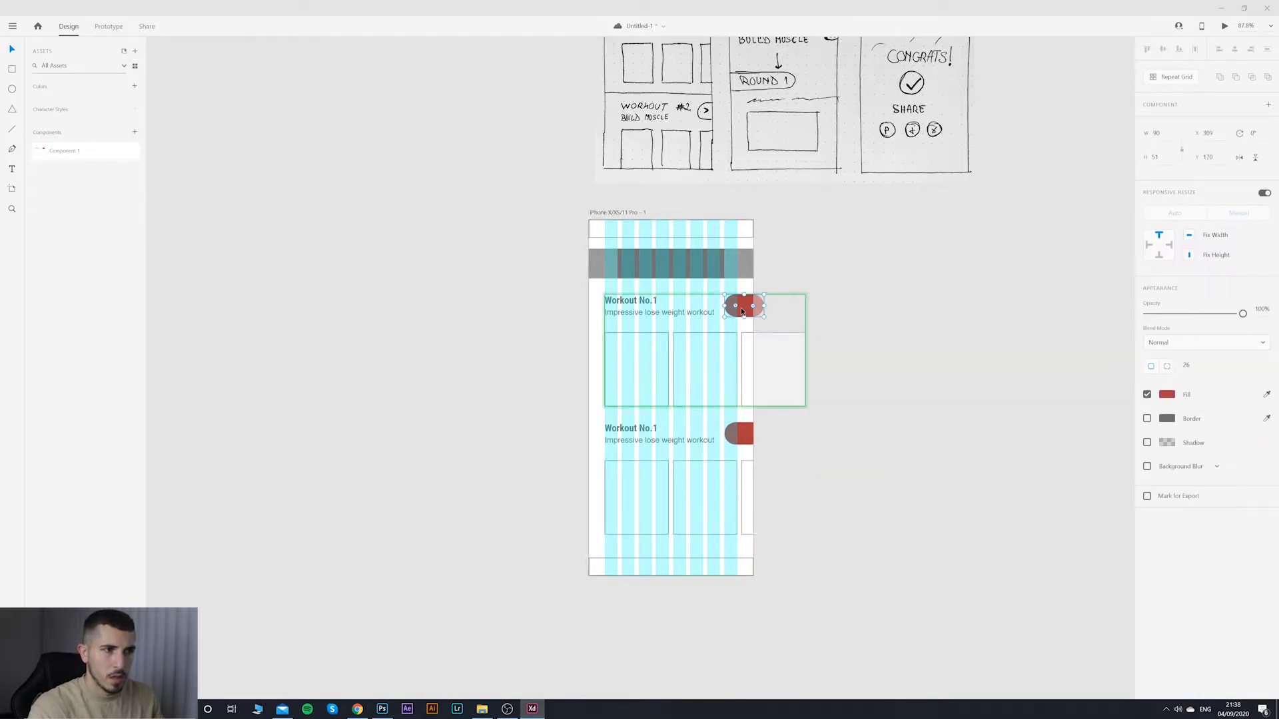
{"action": "left_click", "coordinate": [1167, 395]}
{"action": "left_click_drag", "start_coordinate": [1074, 363], "coordinate": [1087, 390]}
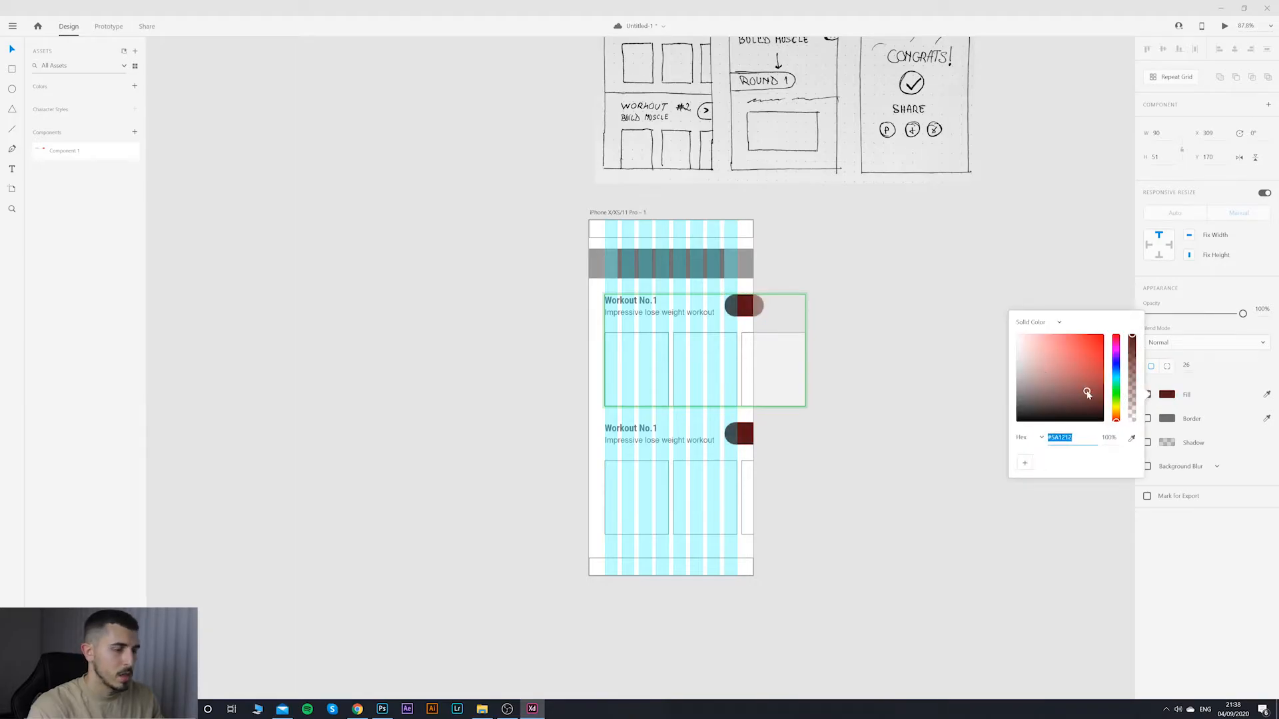
{"action": "left_click", "coordinate": [969, 257]}
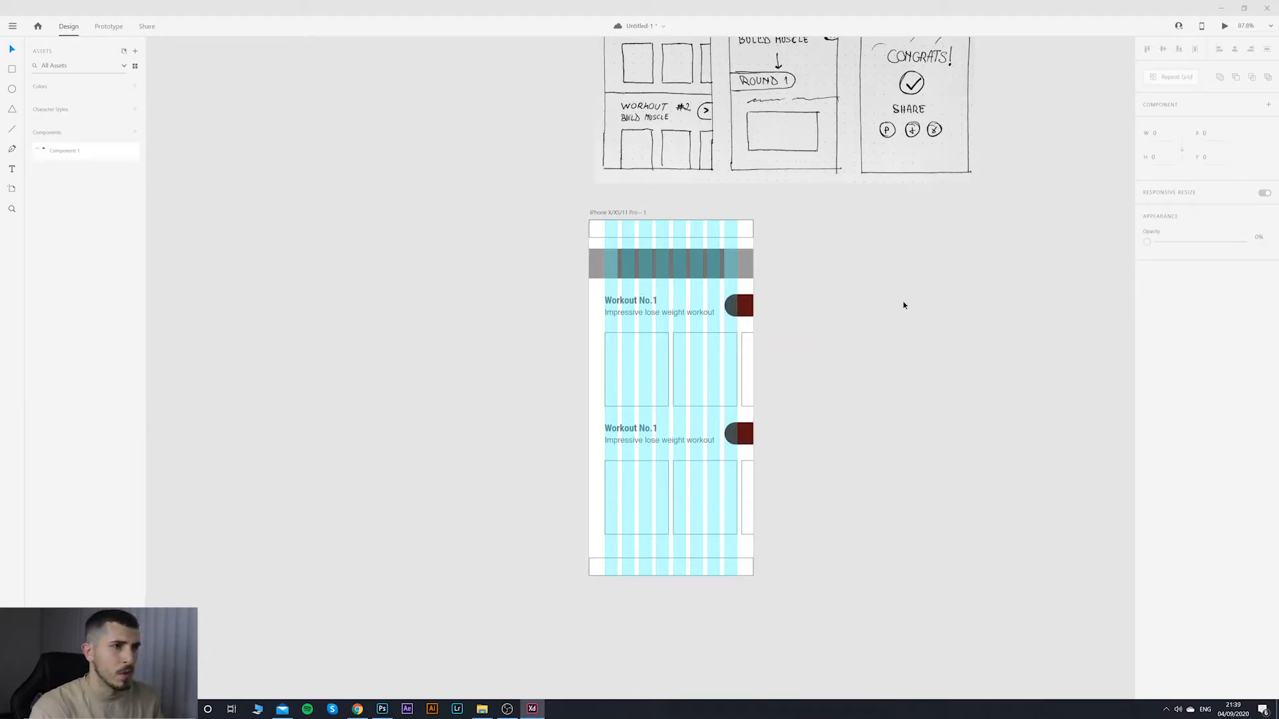
{"action": "key", "text": "ctrl+z"}
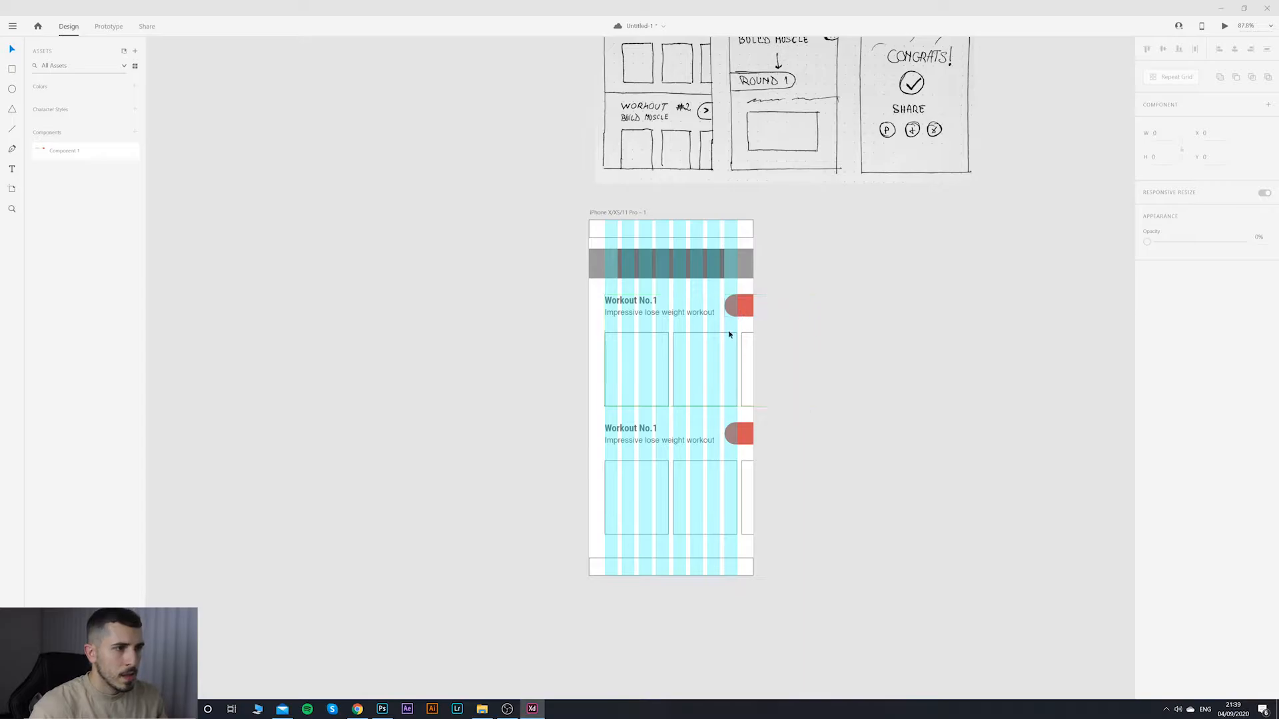
Step: Rename the lower component copy's title to "Workout No.2"
{"action": "double_click", "coordinate": [650, 427]}
{"action": "double_click", "coordinate": [654, 428]}
{"action": "key", "text": "Right"}
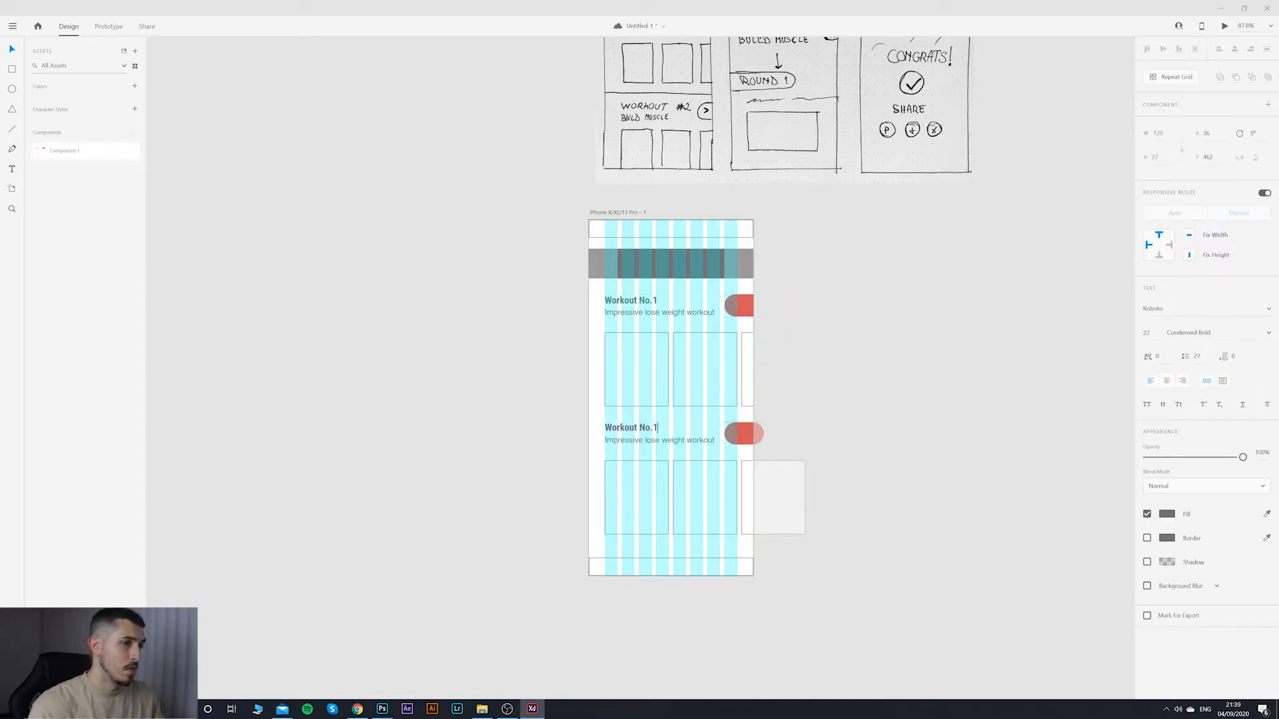
{"action": "key", "text": "BackSpace"}
{"action": "type", "text": "2"}
{"action": "key", "text": "Escape"}
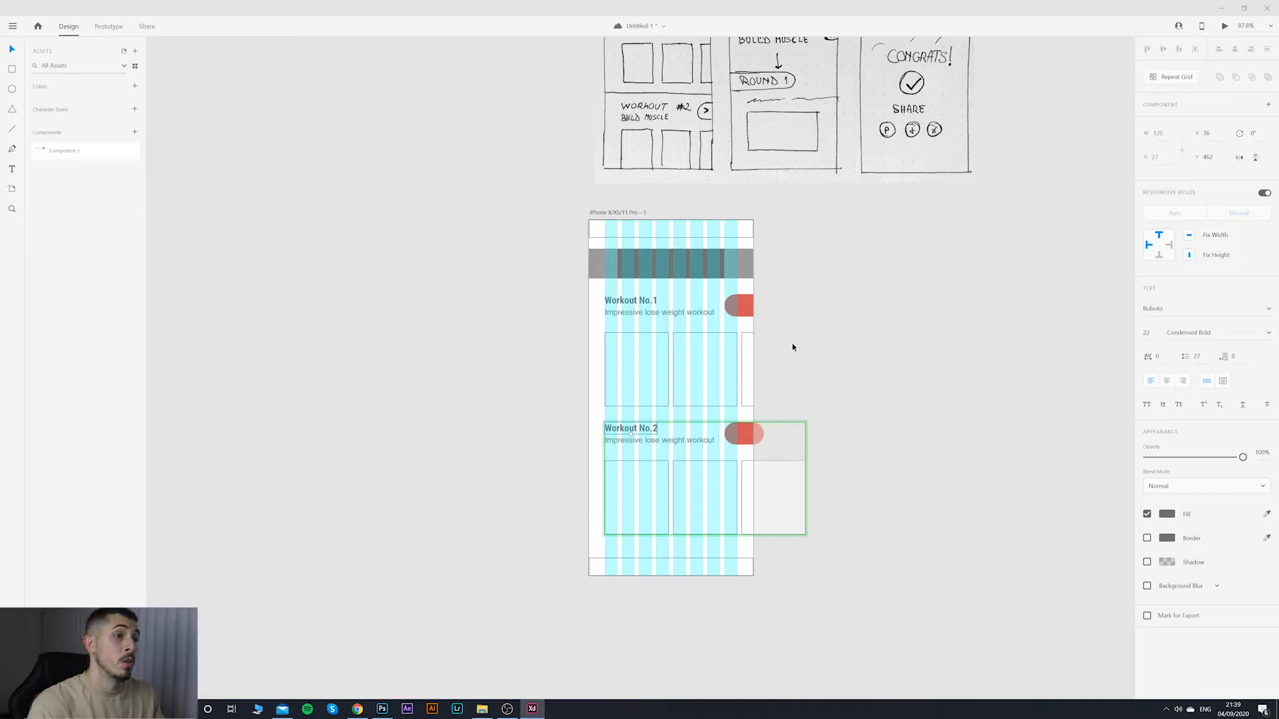
{"action": "left_click", "coordinate": [890, 375]}
Step: Replace "lose weight workout" in the lower copy's subtitle so it reads "Impressive build muscle workout"
{"action": "left_click", "coordinate": [704, 448]}
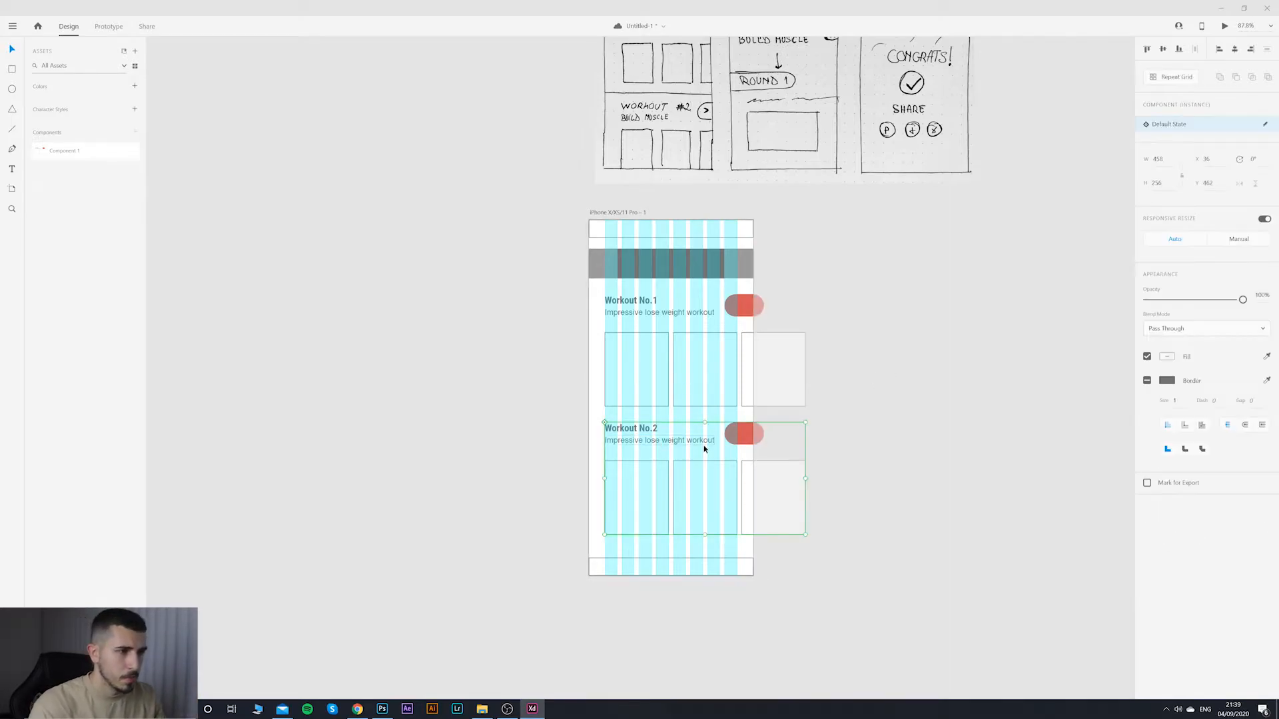
{"action": "double_click", "coordinate": [677, 443]}
{"action": "double_click", "coordinate": [654, 442]}
{"action": "left_click_drag", "start_coordinate": [644, 440], "coordinate": [730, 439]}
{"action": "type", "text": "build "}
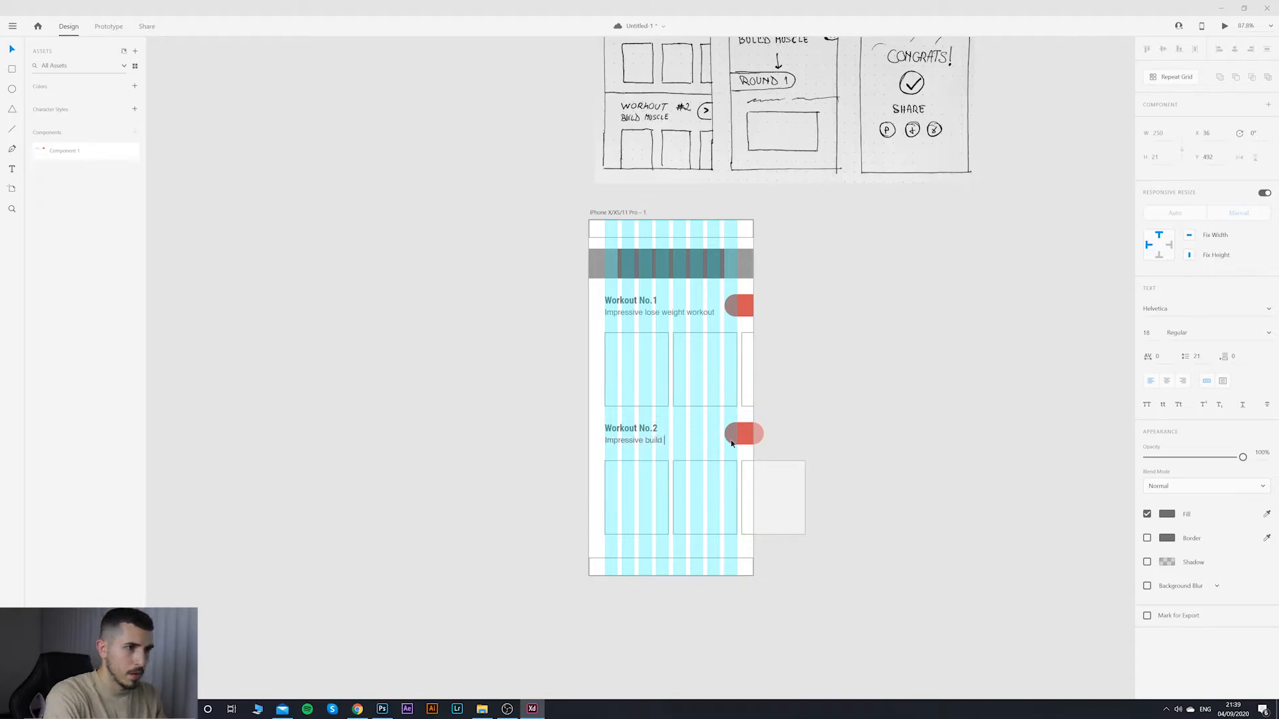
{"action": "type", "text": "muscle workout"}
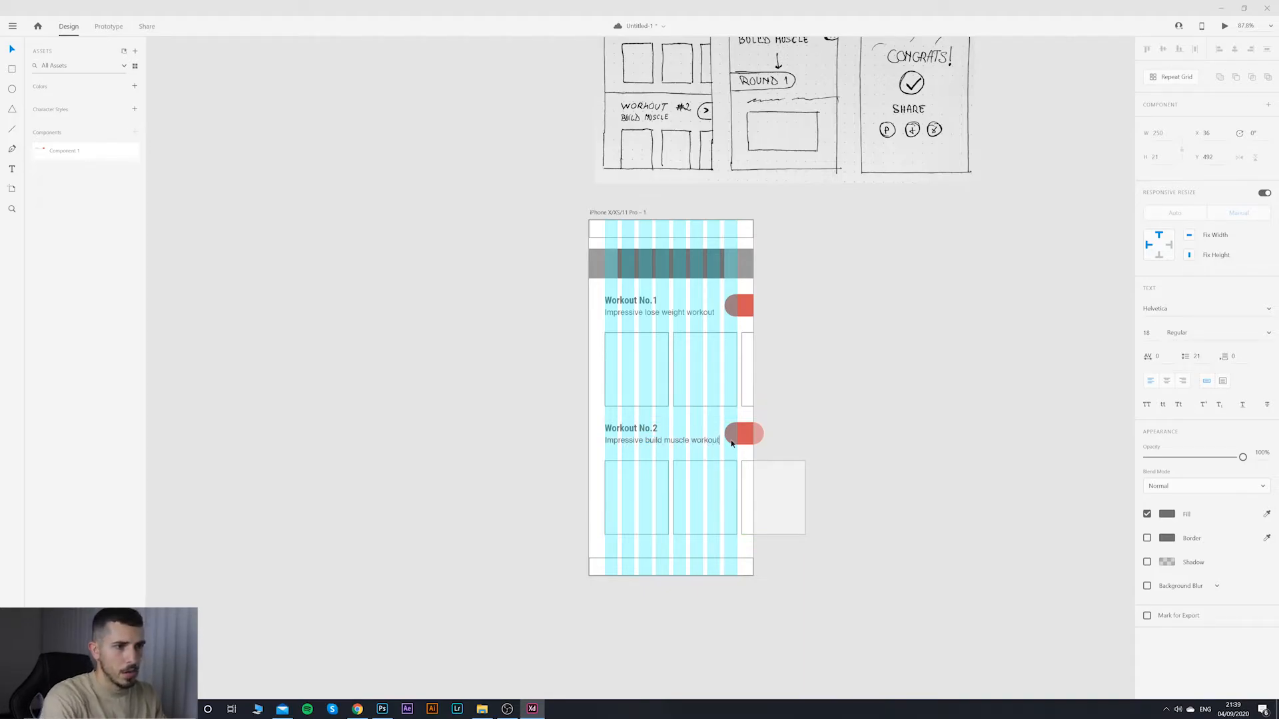
{"action": "left_click", "coordinate": [820, 466]}
{"action": "left_click", "coordinate": [813, 443]}
Step: Try filling the "Workout No.1" title text in the original component with red
{"action": "double_click", "coordinate": [649, 303]}
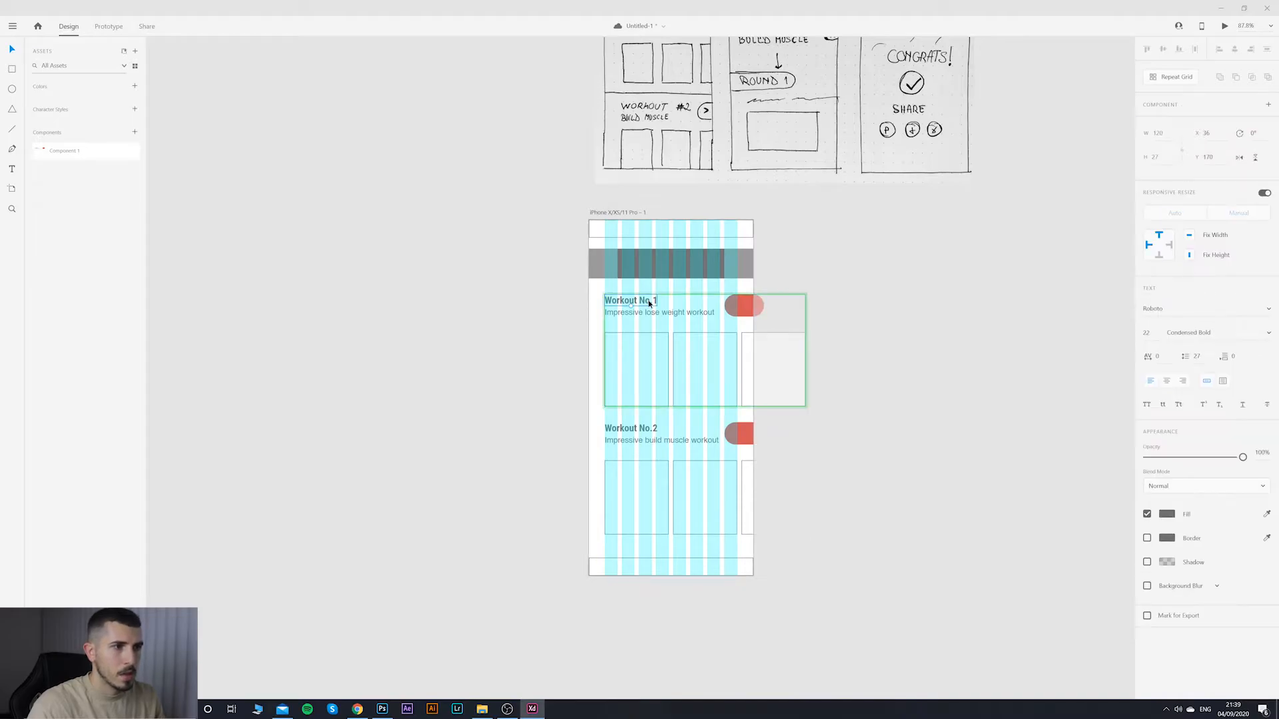
{"action": "double_click", "coordinate": [648, 304]}
{"action": "left_click", "coordinate": [1166, 514]}
{"action": "left_click_drag", "start_coordinate": [1053, 470], "coordinate": [1090, 464]}
{"action": "left_click", "coordinate": [860, 382]}
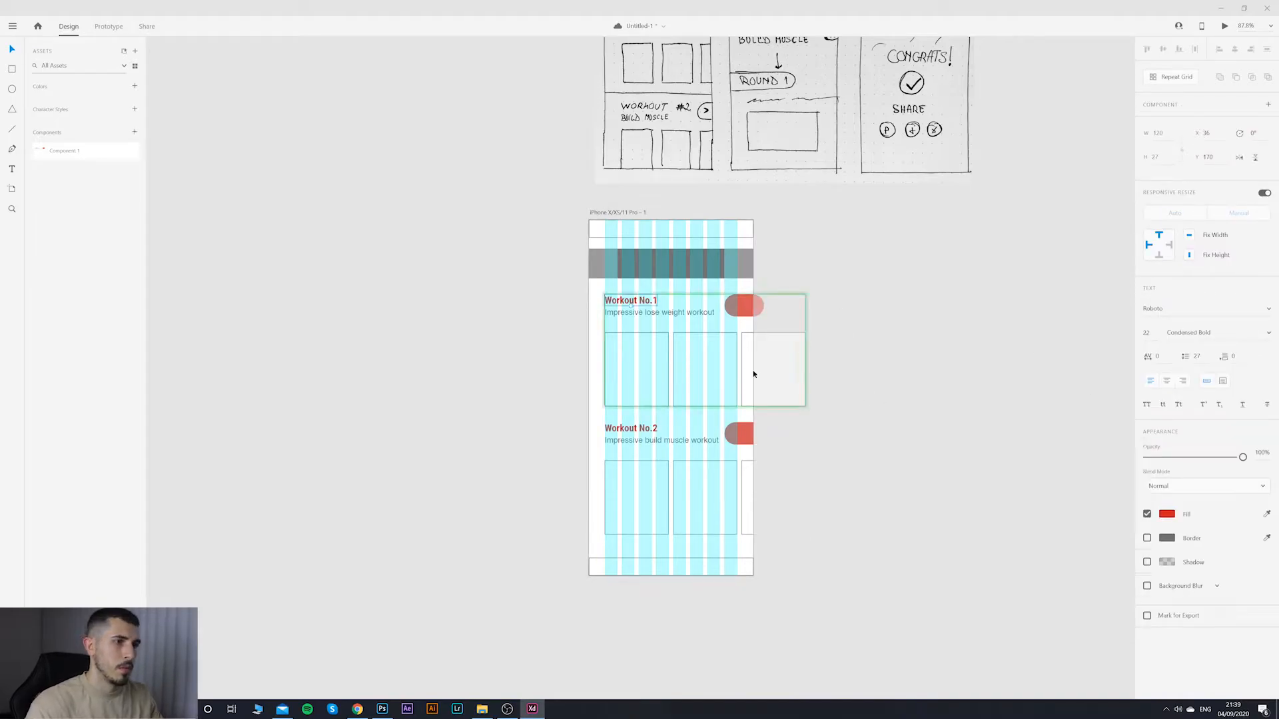
Step: Undo the red title colour and save the document
{"action": "left_click", "coordinate": [930, 369]}
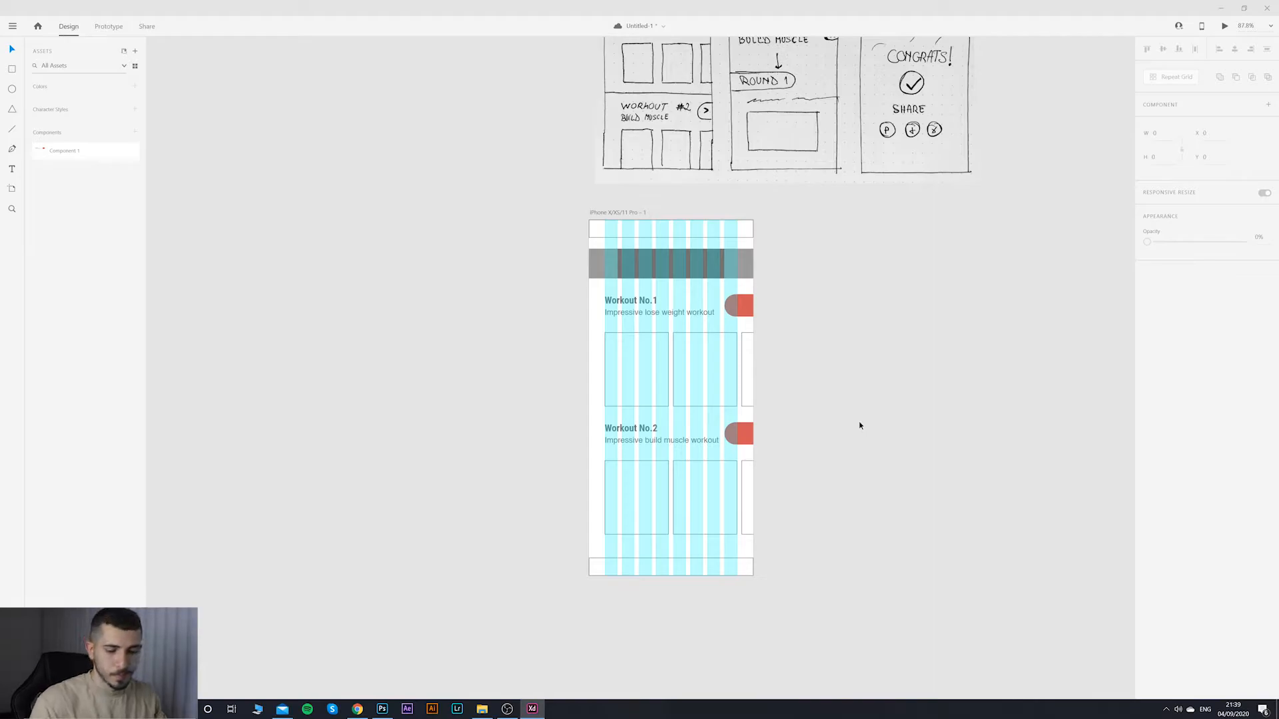
{"action": "key", "text": "ctrl+s"}
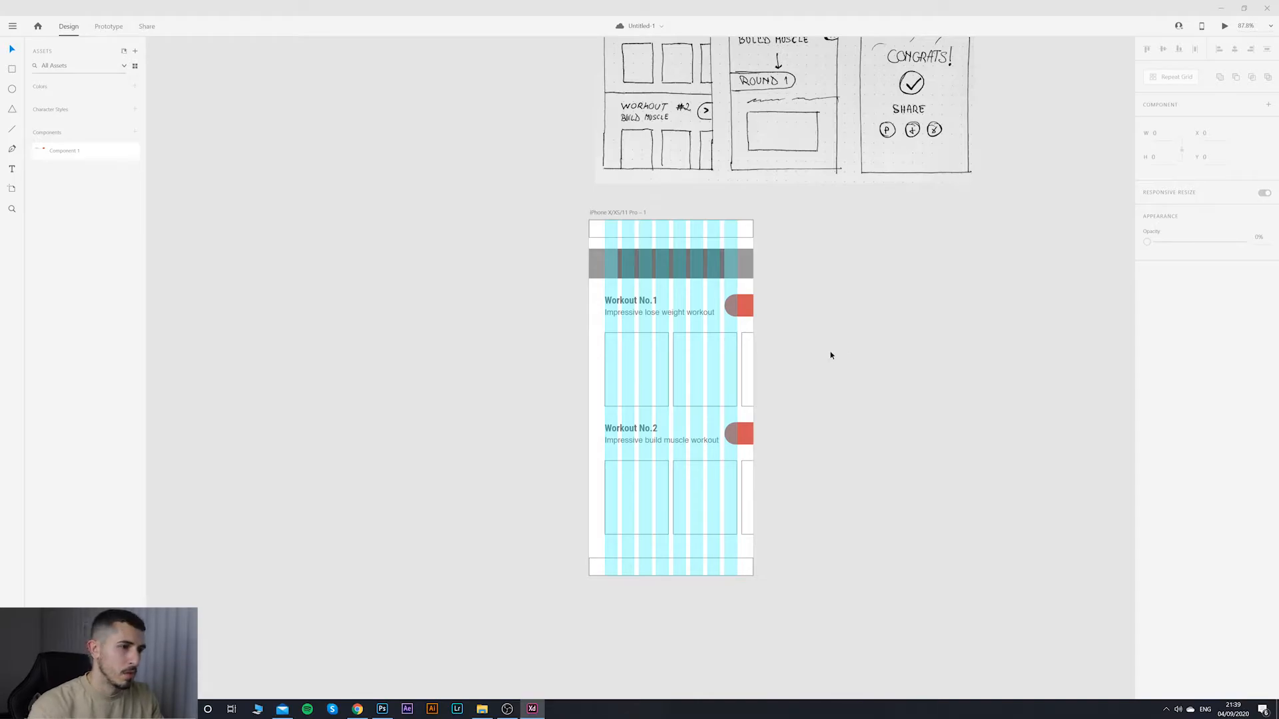
Step: Fill the pill button in the original "Workout No.1" component with blue
{"action": "scroll", "coordinate": [831, 378], "scroll_direction": "down", "scroll_amount": 2}
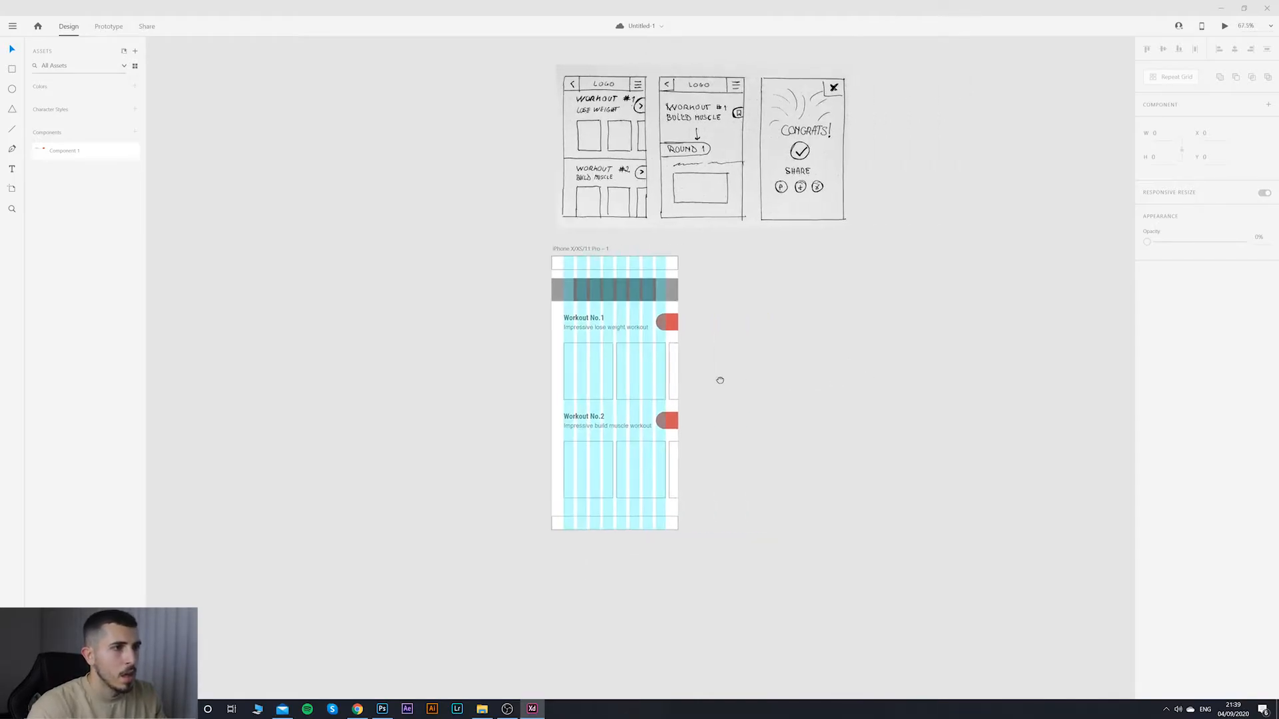
{"action": "left_click", "coordinate": [597, 326]}
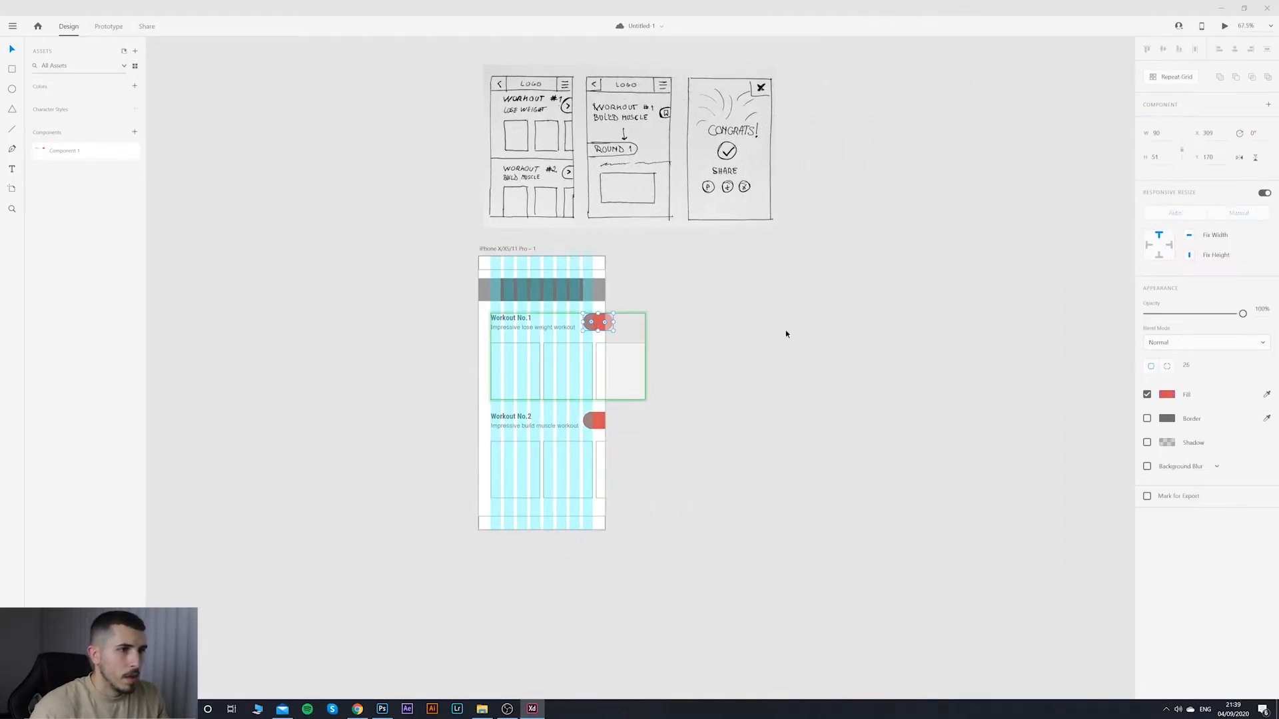
{"action": "left_click", "coordinate": [1166, 394]}
{"action": "mouse_move", "coordinate": [1115, 378]}
{"action": "left_mouse_down"}
{"action": "mouse_move", "coordinate": [1084, 335]}
{"action": "mouse_move", "coordinate": [1095, 335]}
{"action": "left_mouse_up"}
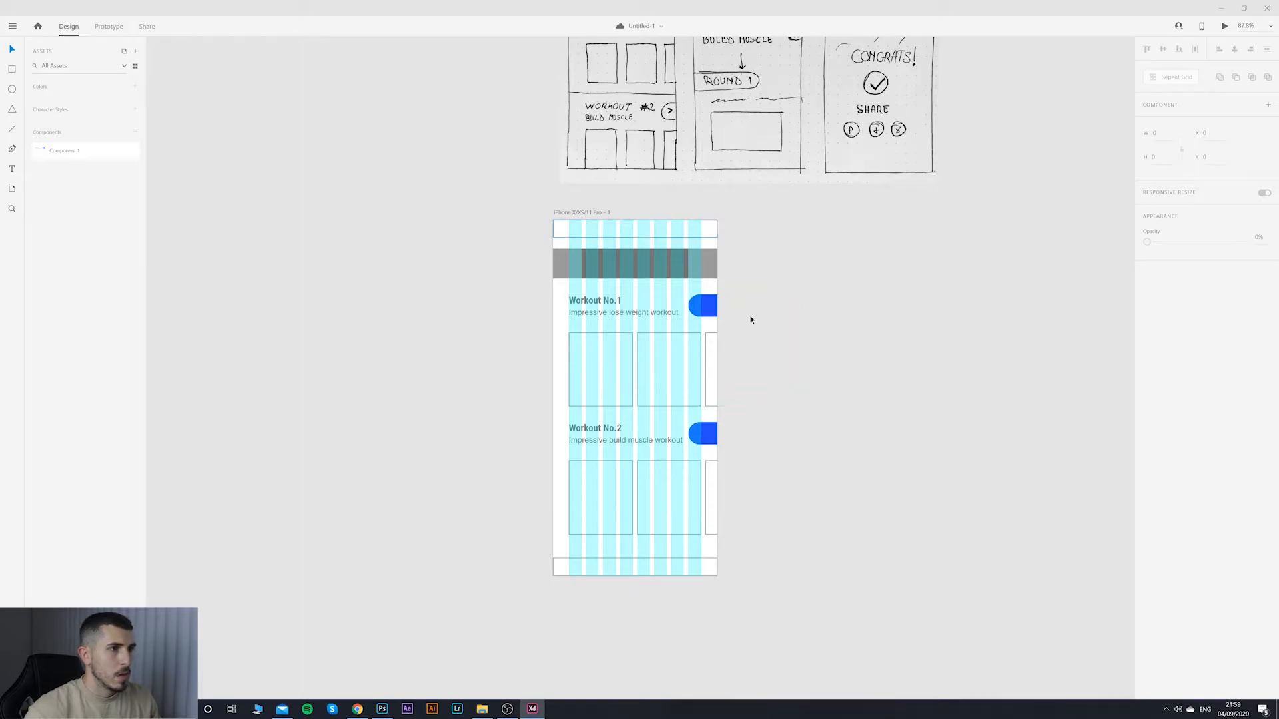
Step: Import next.svg from the project's _resources folder onto the canvas beside the iPhone artboard
{"action": "scroll", "coordinate": [863, 357], "scroll_direction": "up", "scroll_amount": 3}
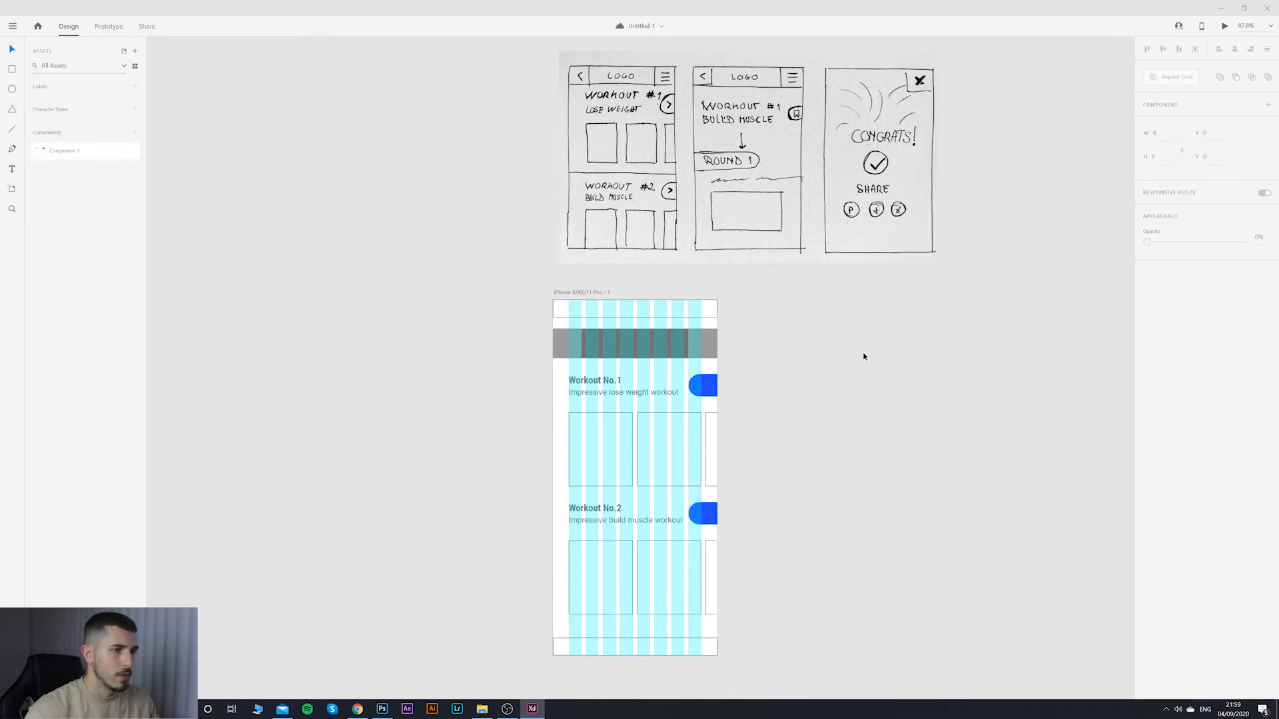
{"action": "scroll", "coordinate": [864, 357], "scroll_direction": "down", "scroll_amount": 2}
{"action": "scroll", "coordinate": [818, 384], "scroll_direction": "up", "scroll_amount": 4}
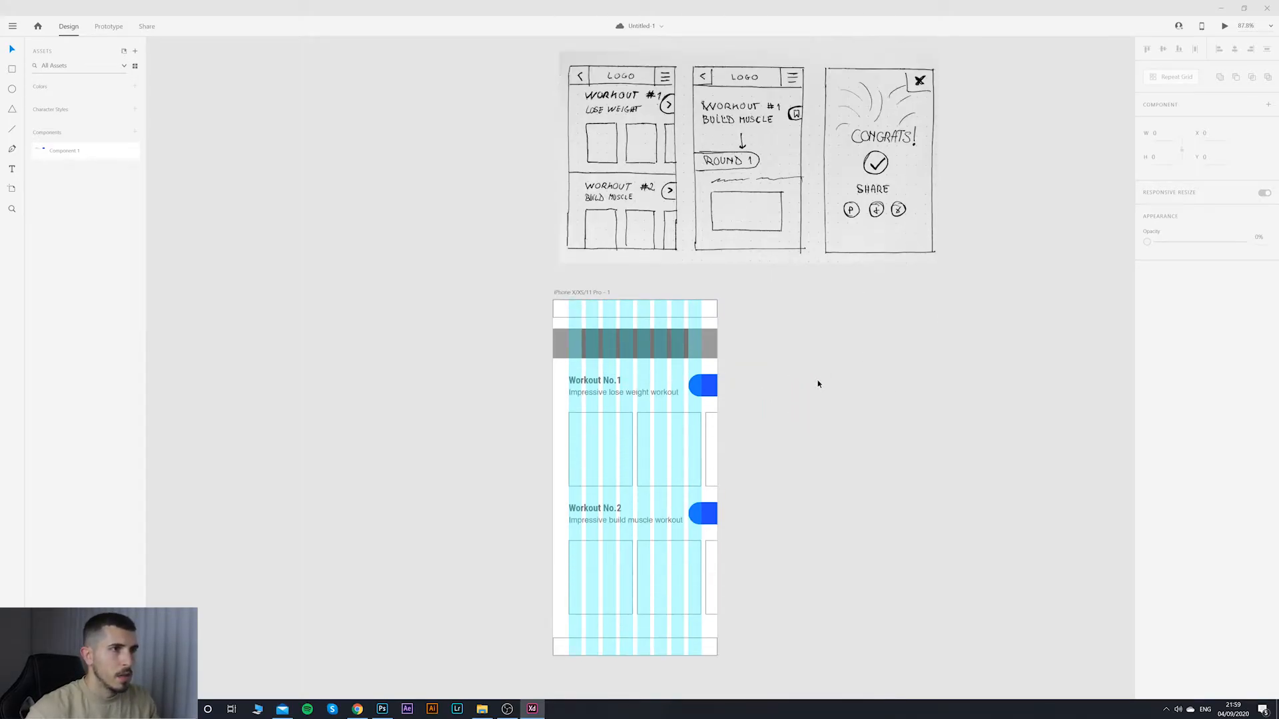
{"action": "scroll", "coordinate": [779, 363], "scroll_direction": "down", "scroll_amount": 3}
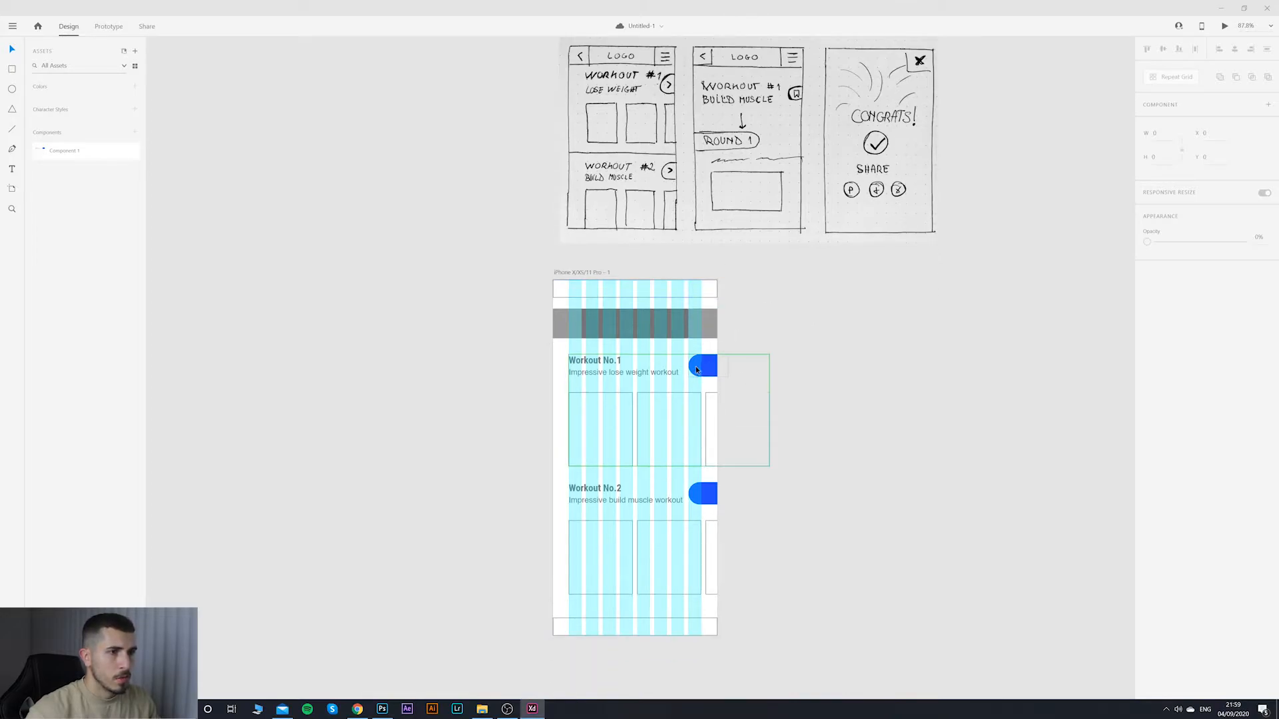
{"action": "left_click", "coordinate": [482, 709]}
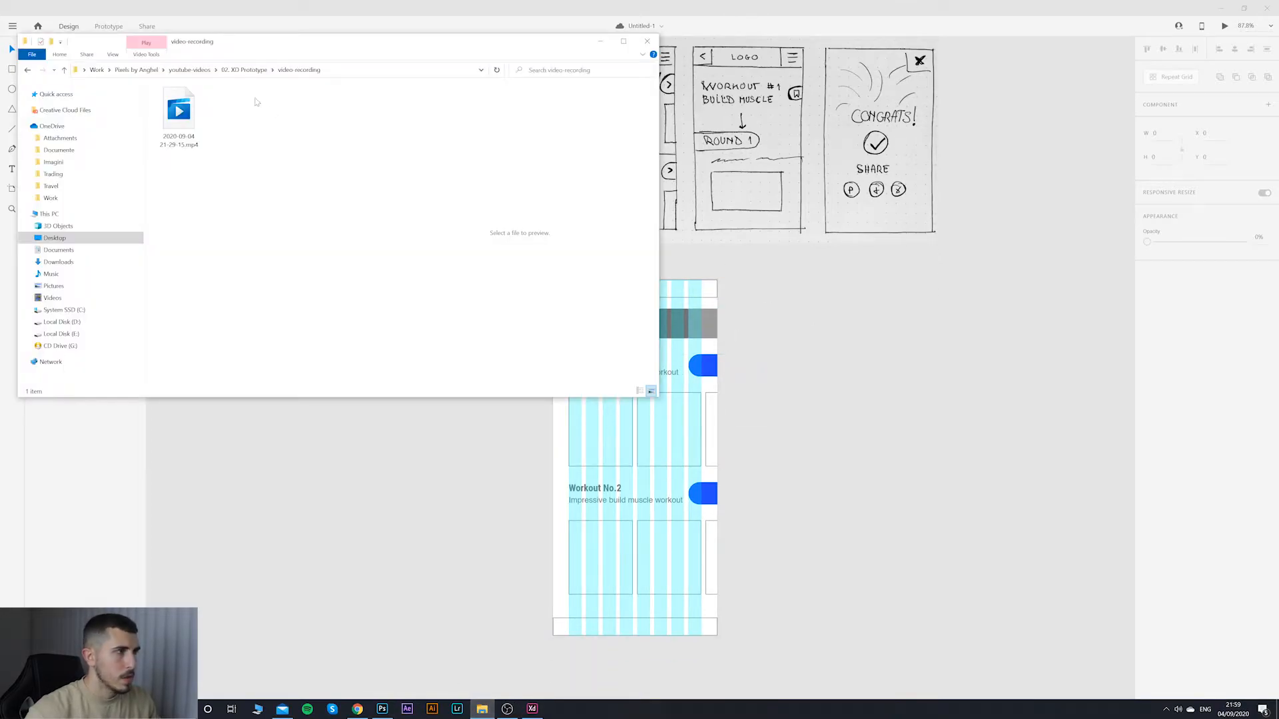
{"action": "left_click", "coordinate": [244, 69]}
{"action": "double_click", "coordinate": [235, 110]}
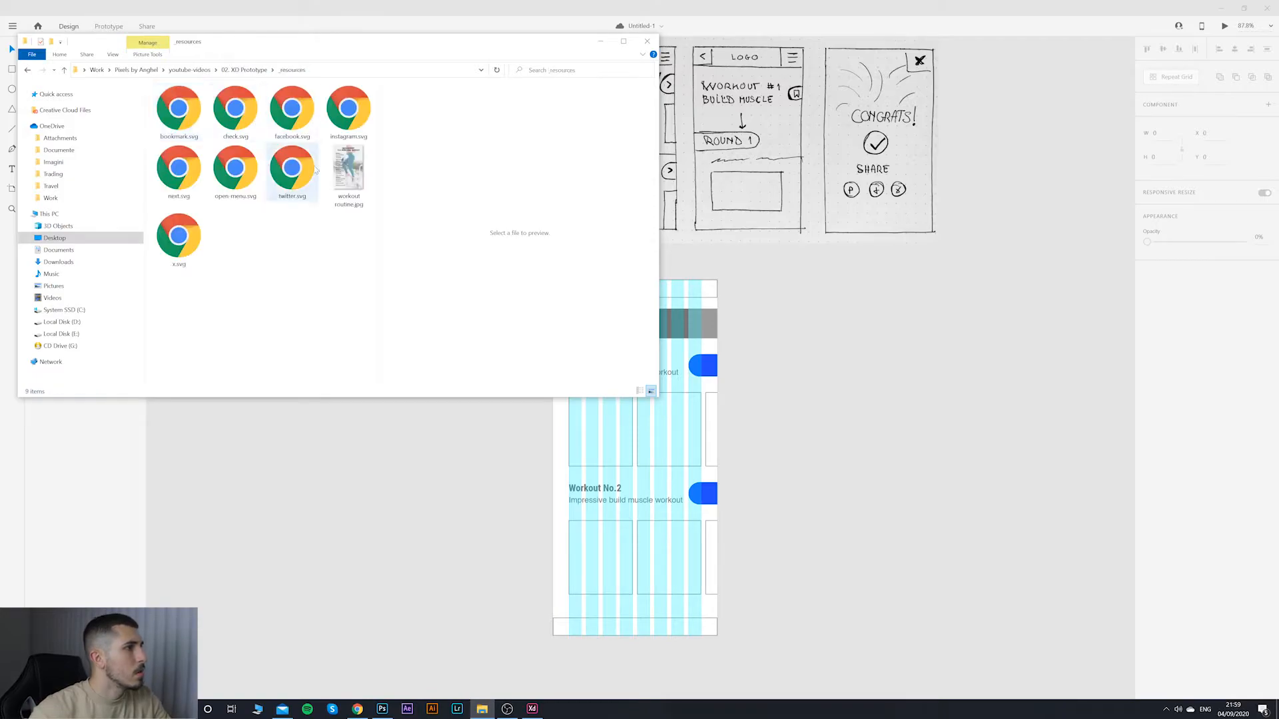
{"action": "left_click_drag", "start_coordinate": [179, 170], "coordinate": [851, 357]}
Step: Fill the imported arrow with white, then scale it to about 25 × 43 and place it over the "Workout No.1" pill button
{"action": "left_click", "coordinate": [939, 414]}
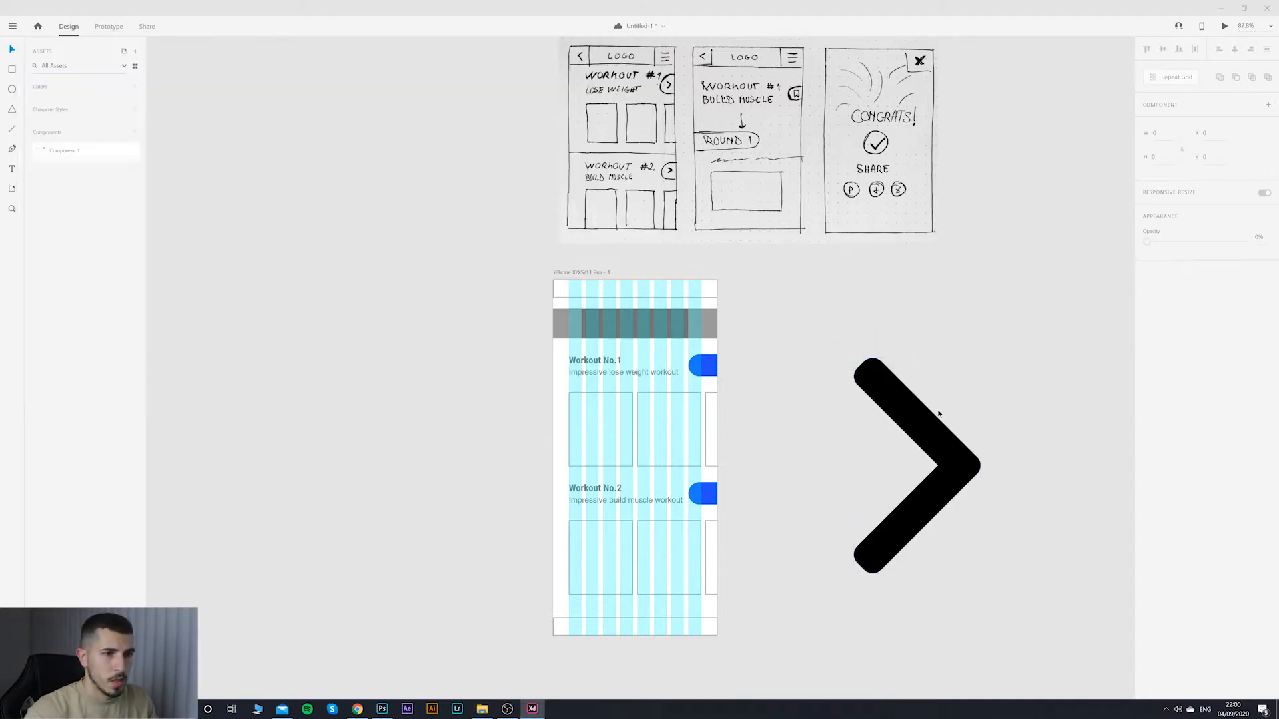
{"action": "left_click", "coordinate": [1167, 298]}
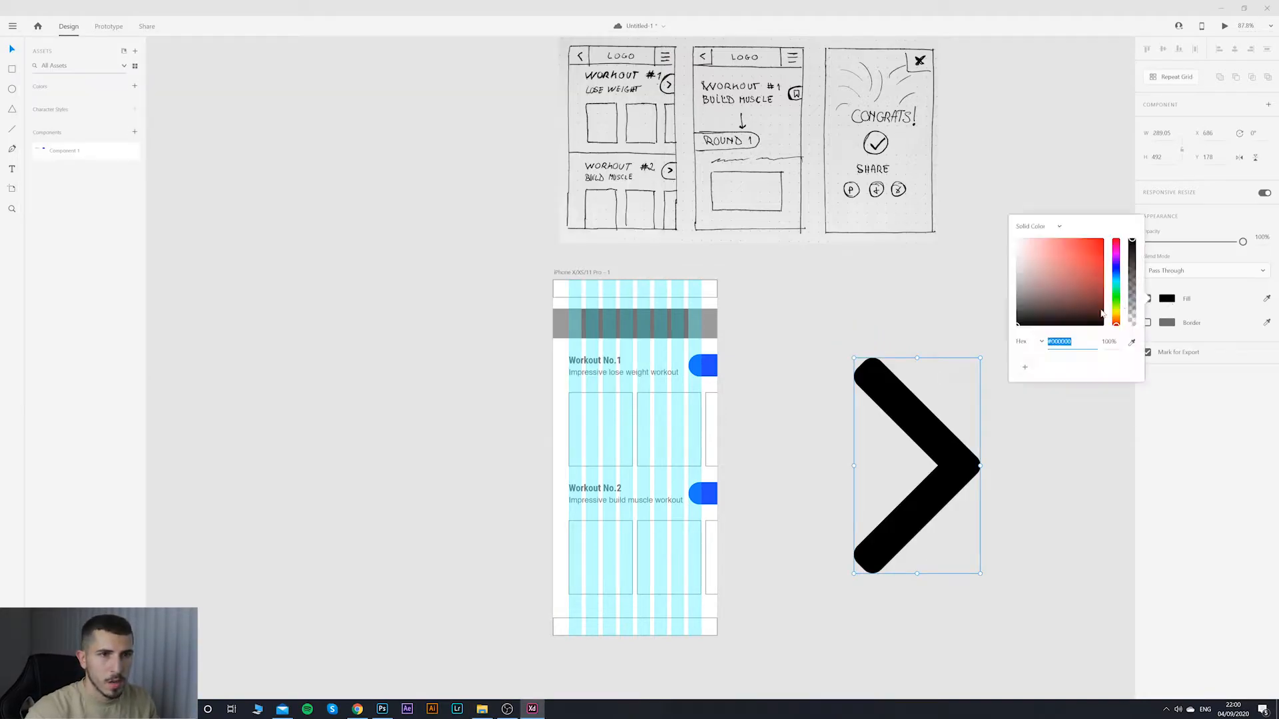
{"action": "left_click", "coordinate": [986, 209]}
{"action": "left_click_drag", "start_coordinate": [907, 411], "coordinate": [679, 339]}
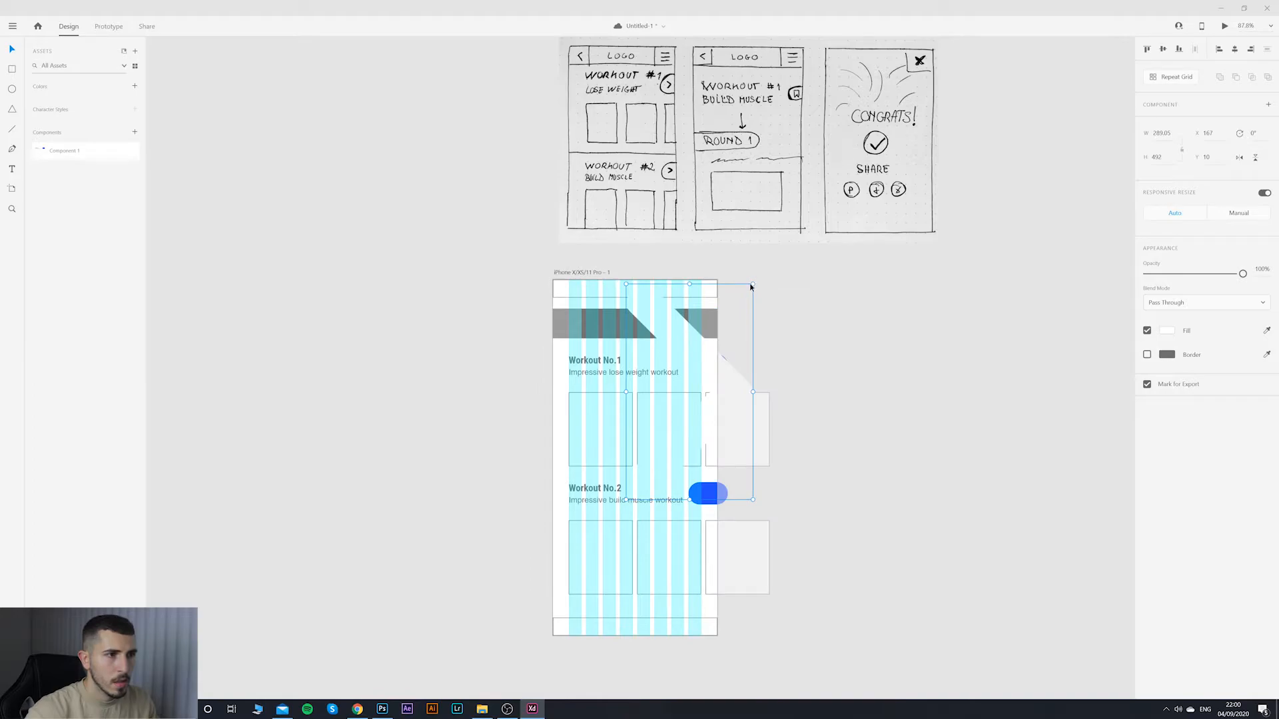
{"action": "left_click", "coordinate": [751, 295]}
{"action": "left_click", "coordinate": [718, 382]}
{"action": "left_click_drag", "start_coordinate": [752, 285], "coordinate": [710, 386]}
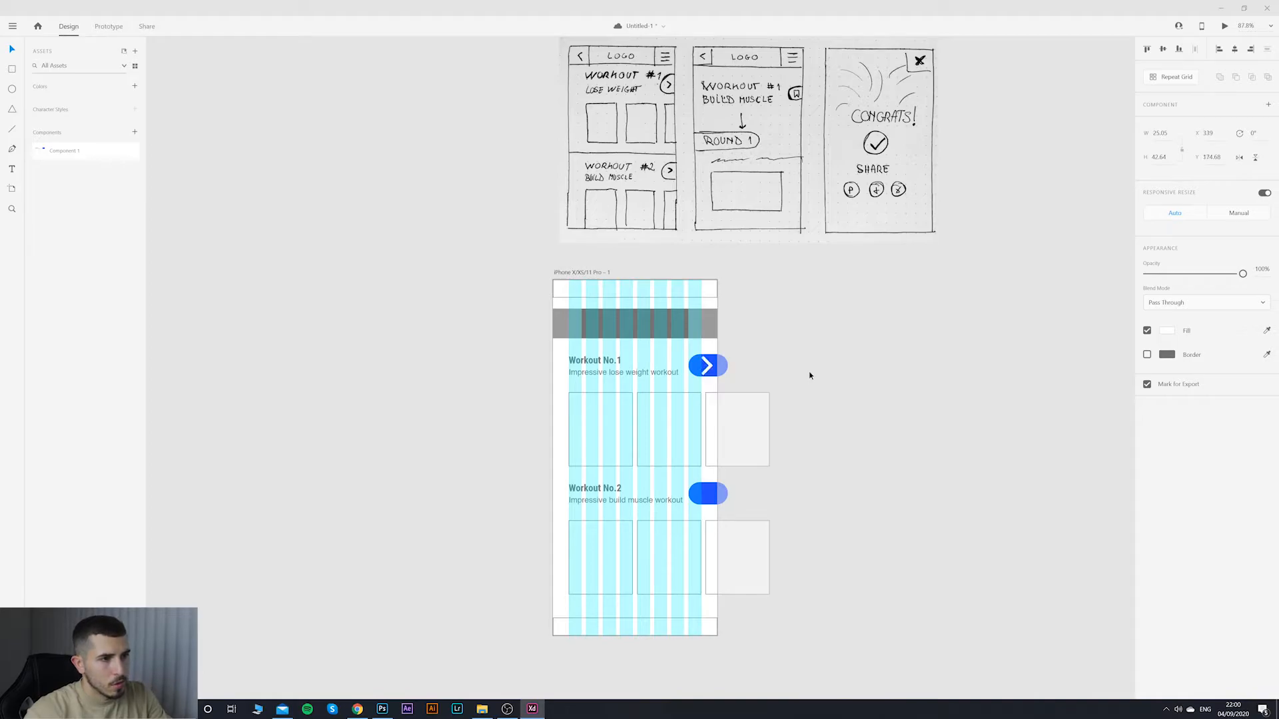
Step: Cut the white arrow and paste it inside the original workout component, over its blue pill button
{"action": "left_click", "coordinate": [744, 374]}
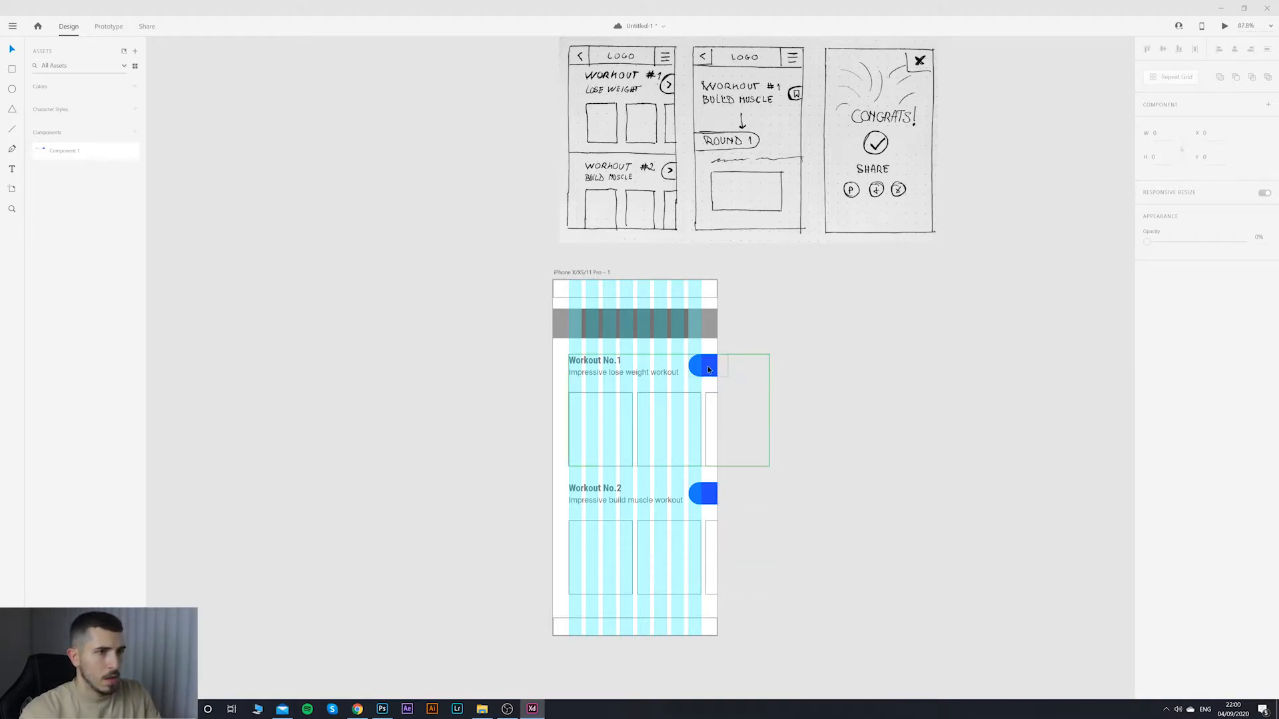
{"action": "left_click", "coordinate": [706, 369]}
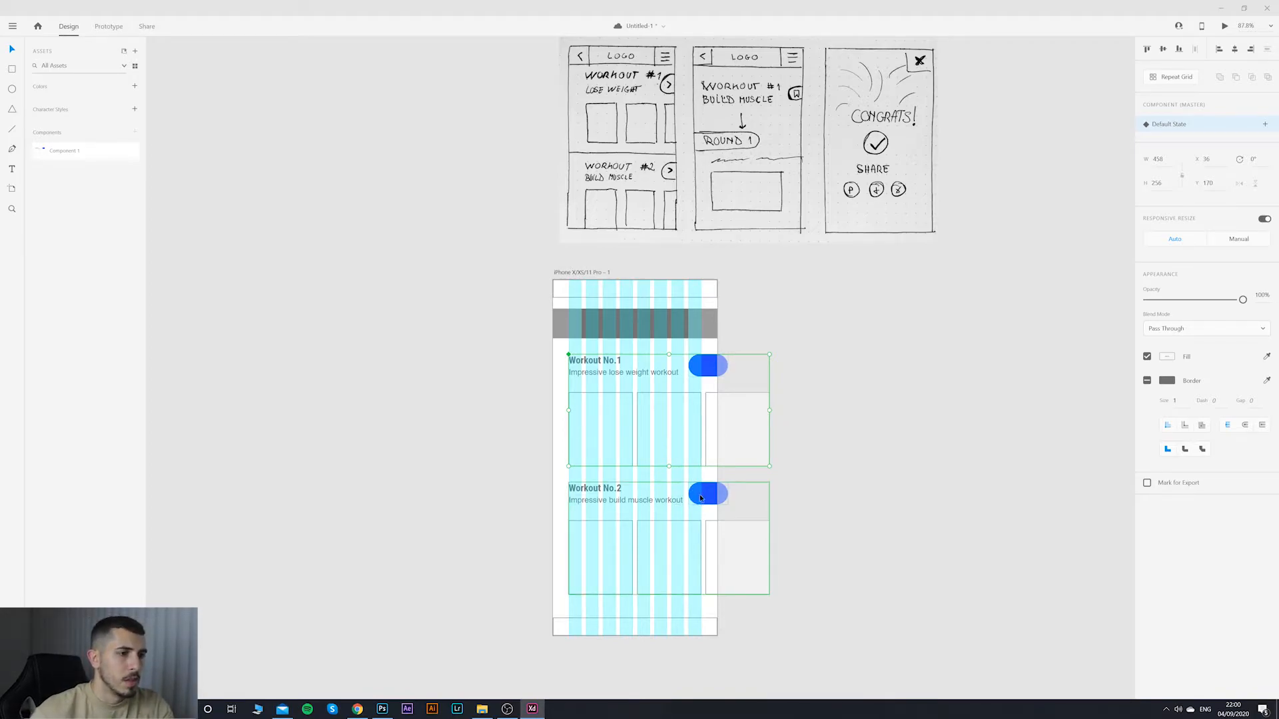
{"action": "double_click", "coordinate": [707, 363]}
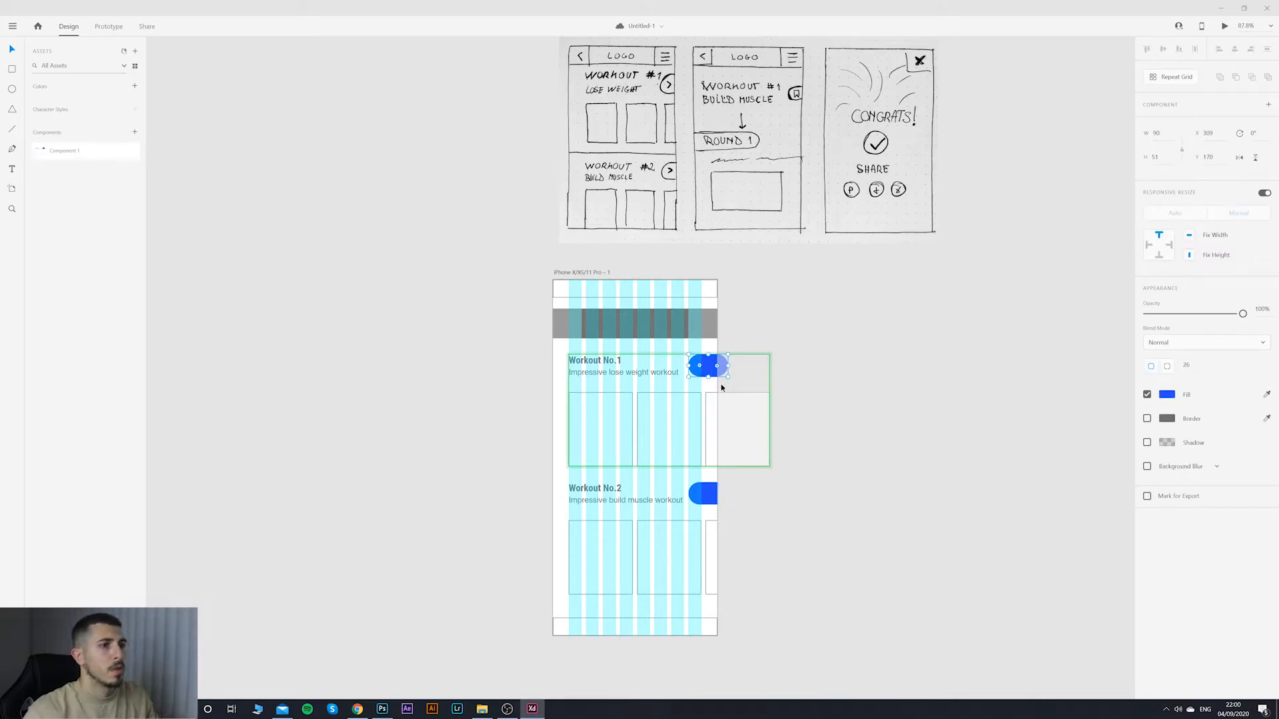
{"action": "key", "text": "ctrl+v"}
{"action": "left_click_drag", "start_coordinate": [714, 356], "coordinate": [709, 363]}
{"action": "left_click", "coordinate": [712, 362]}
{"action": "left_click", "coordinate": [818, 371]}
{"action": "key", "text": "ctrl+z"}
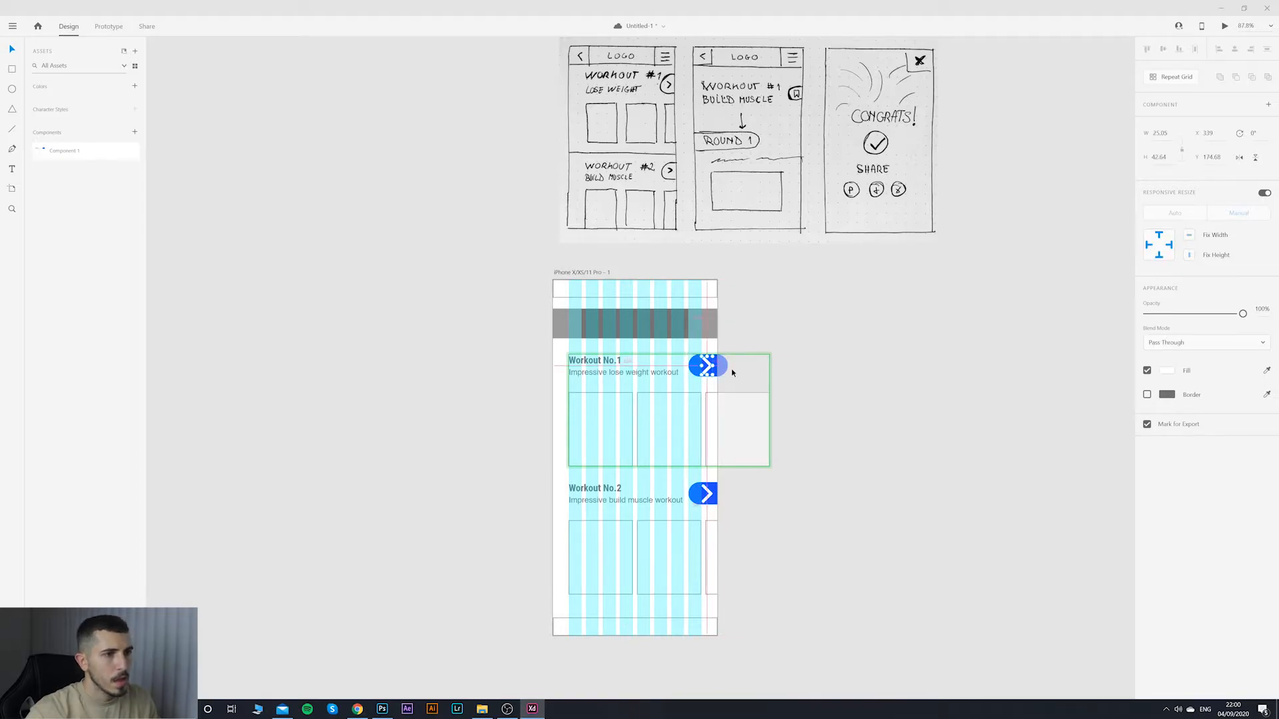
Step: Shrink the arrow inside the "Workout No.1" button proportionally around its centre to about 13 × 22
{"action": "scroll", "coordinate": [717, 365], "scroll_direction": "up", "scroll_amount": 9}
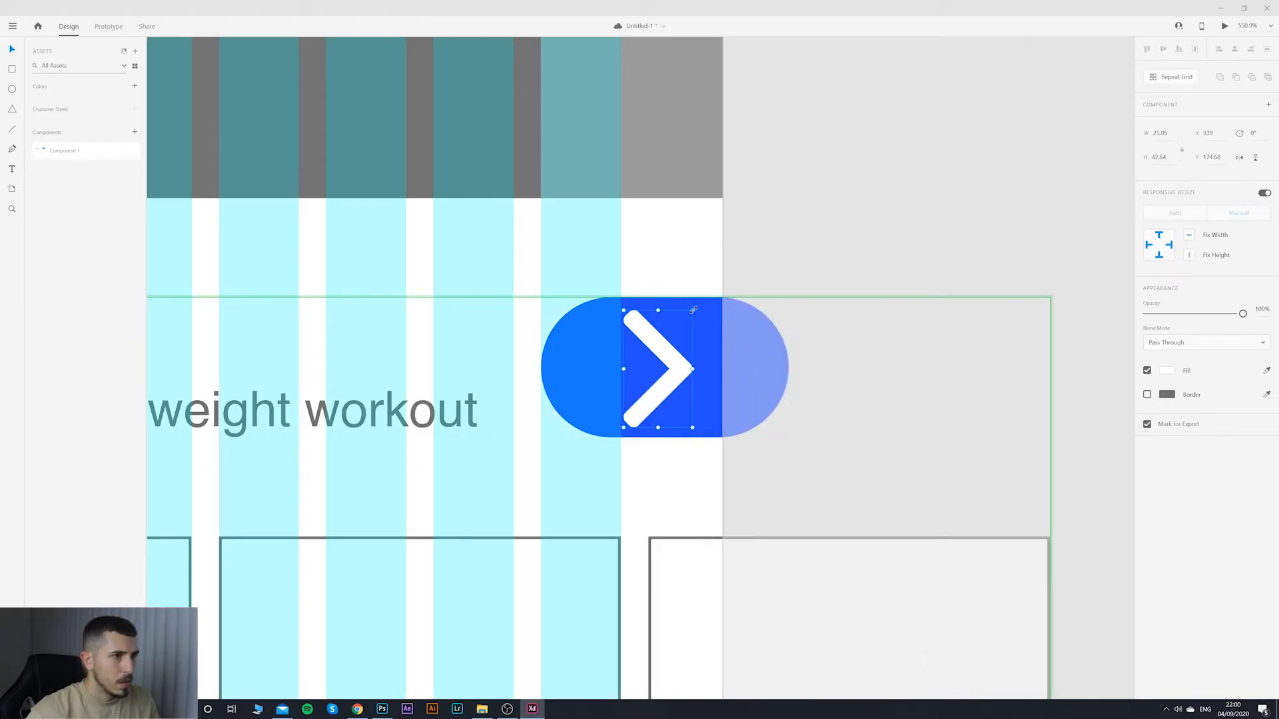
{"action": "left_click_drag", "start_coordinate": [693, 310], "coordinate": [680, 339]}
{"action": "left_click", "coordinate": [842, 258]}
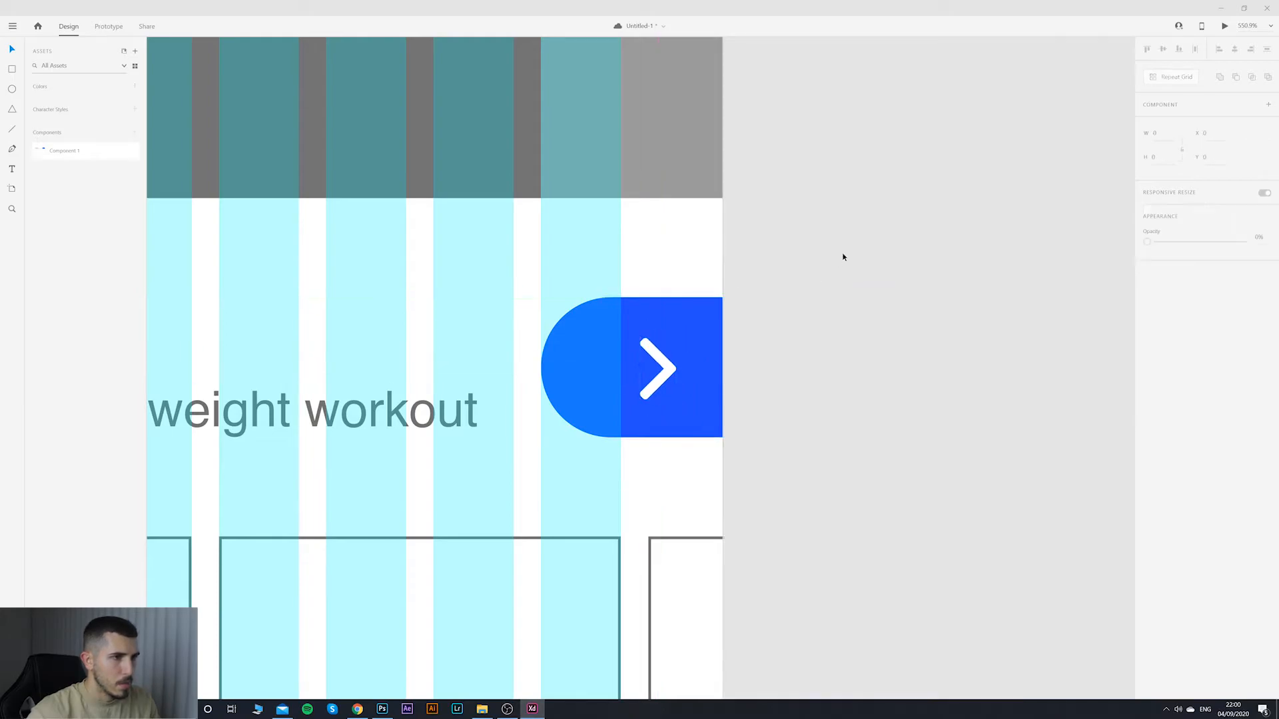
Step: Shift the arrow inside the "Workout No.1" button so its left edge aligns with the right edge of the last grid column
{"action": "scroll", "coordinate": [845, 259], "scroll_direction": "down", "scroll_amount": 11}
{"action": "scroll", "coordinate": [890, 333], "scroll_direction": "up", "scroll_amount": 2}
{"action": "left_click_drag", "start_coordinate": [849, 289], "coordinate": [794, 339]}
{"action": "scroll", "coordinate": [722, 273], "scroll_direction": "up", "scroll_amount": 12}
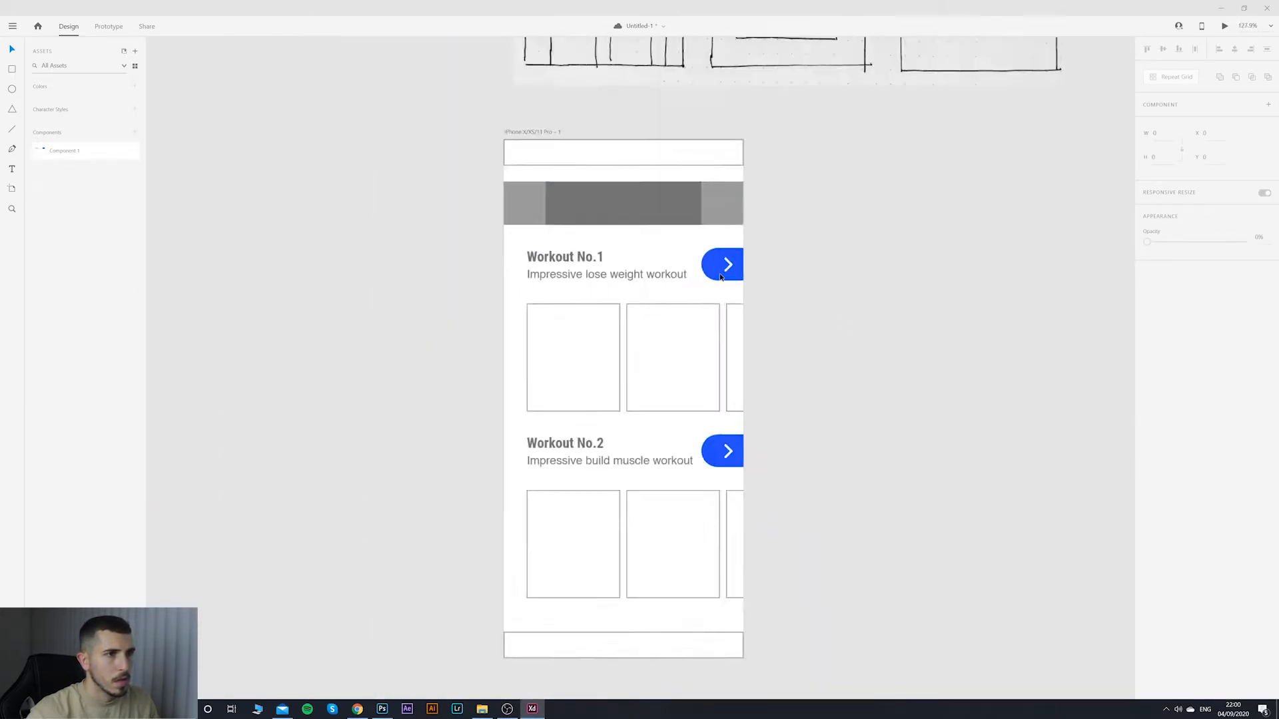
{"action": "left_click", "coordinate": [755, 250]}
{"action": "left_click_drag", "start_coordinate": [761, 242], "coordinate": [728, 242]}
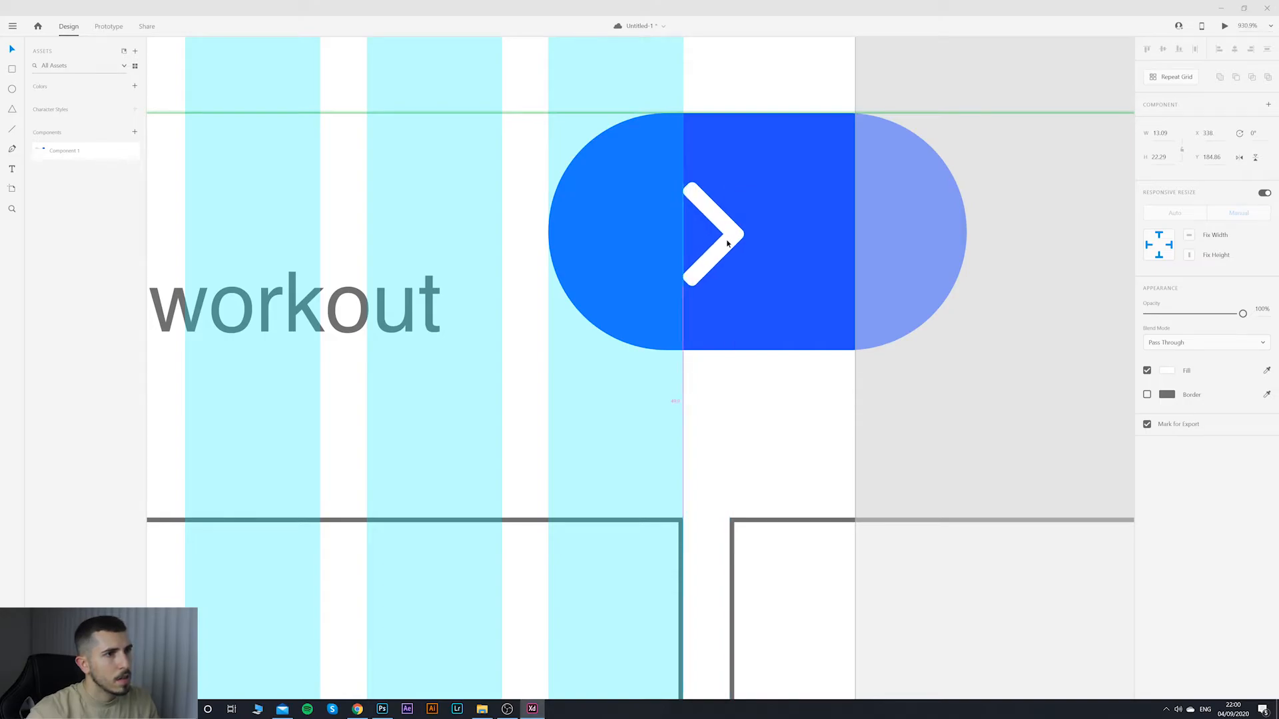
{"action": "left_click", "coordinate": [1076, 320]}
{"action": "scroll", "coordinate": [1076, 320], "scroll_direction": "down", "scroll_amount": 12}
{"action": "left_click_drag", "start_coordinate": [1076, 319], "coordinate": [793, 314]}
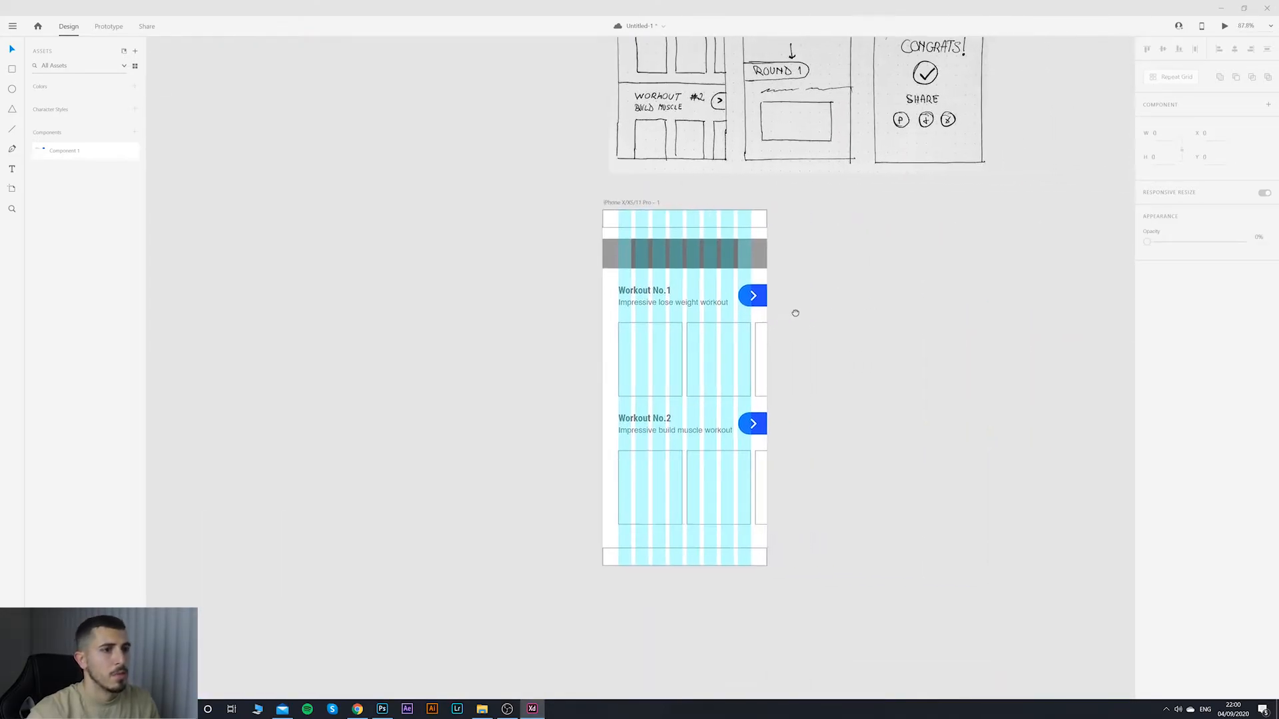
{"action": "scroll", "coordinate": [773, 308], "scroll_direction": "up", "scroll_amount": 2}
{"action": "scroll", "coordinate": [793, 296], "scroll_direction": "down", "scroll_amount": 2}
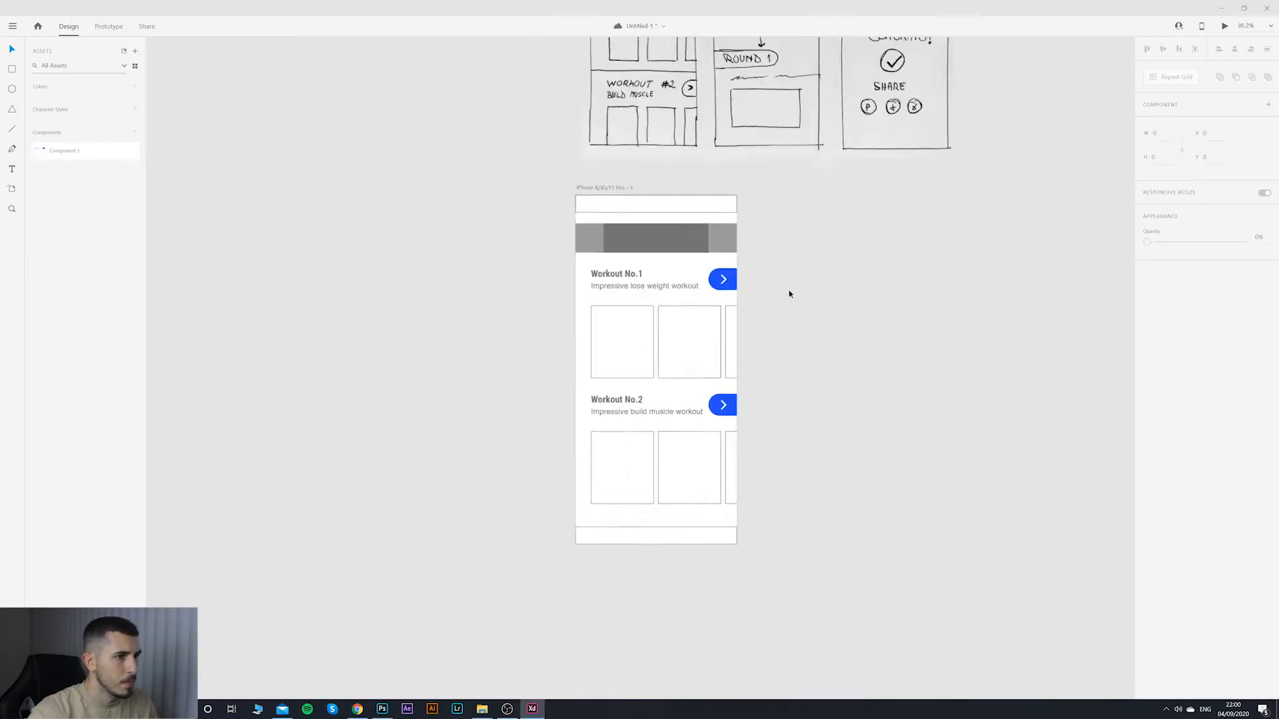
{"action": "scroll", "coordinate": [788, 292], "scroll_direction": "up", "scroll_amount": 2}
{"action": "left_click_drag", "start_coordinate": [788, 455], "coordinate": [756, 387]}
{"action": "scroll", "coordinate": [756, 387], "scroll_direction": "down", "scroll_amount": 4}
{"action": "scroll", "coordinate": [714, 351], "scroll_direction": "up", "scroll_amount": 4}
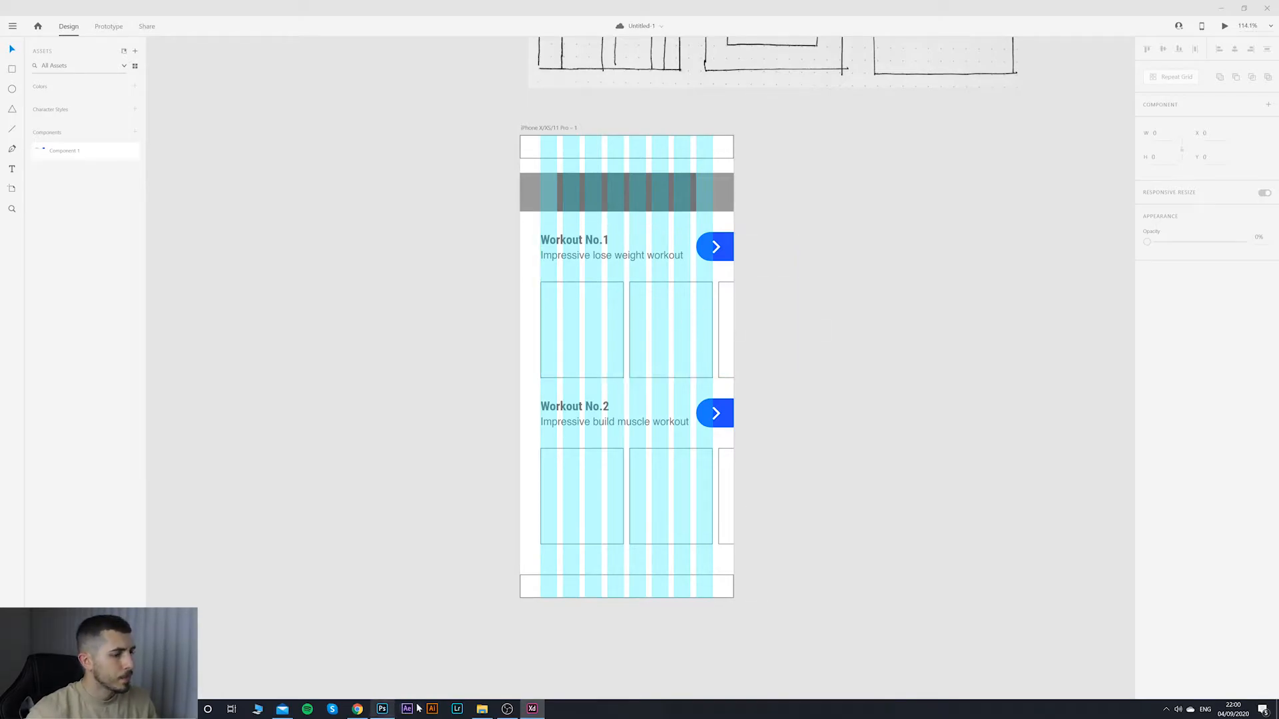
Step: Switch to the Chrome browser and open the Photos category on Envato Elements
{"action": "left_click", "coordinate": [357, 710]}
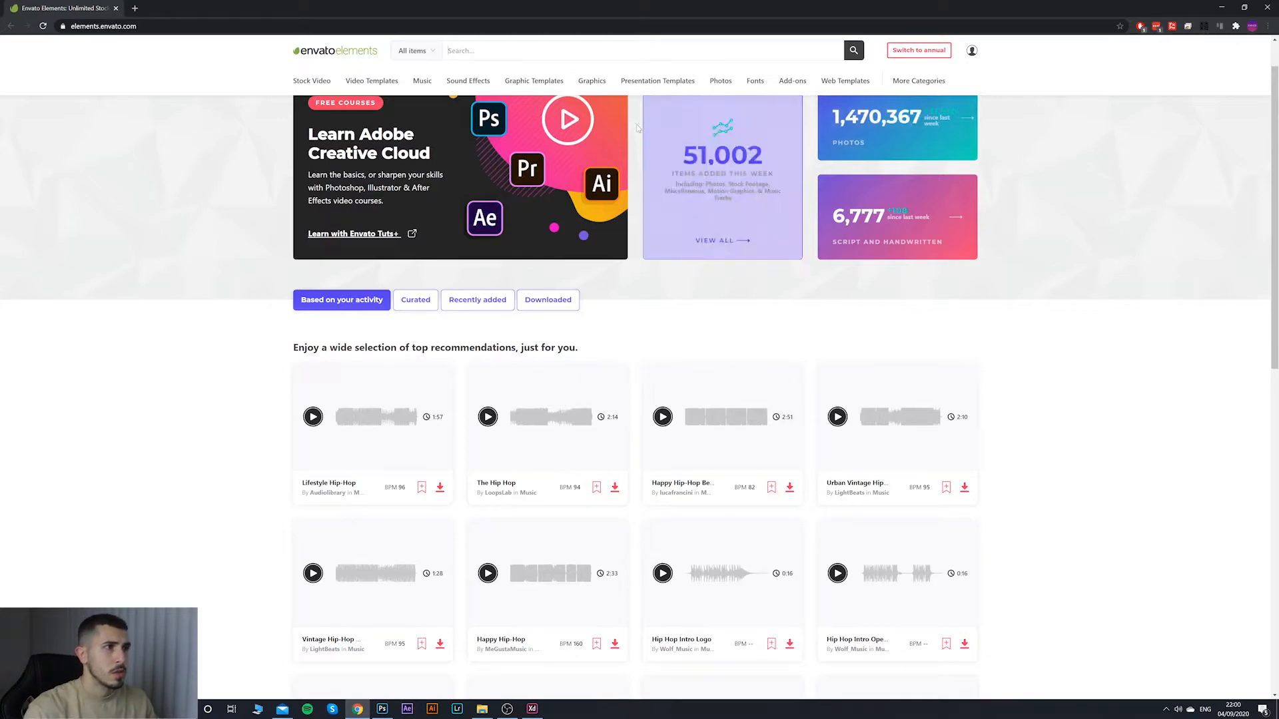
{"action": "mouse_move", "coordinate": [373, 90]}
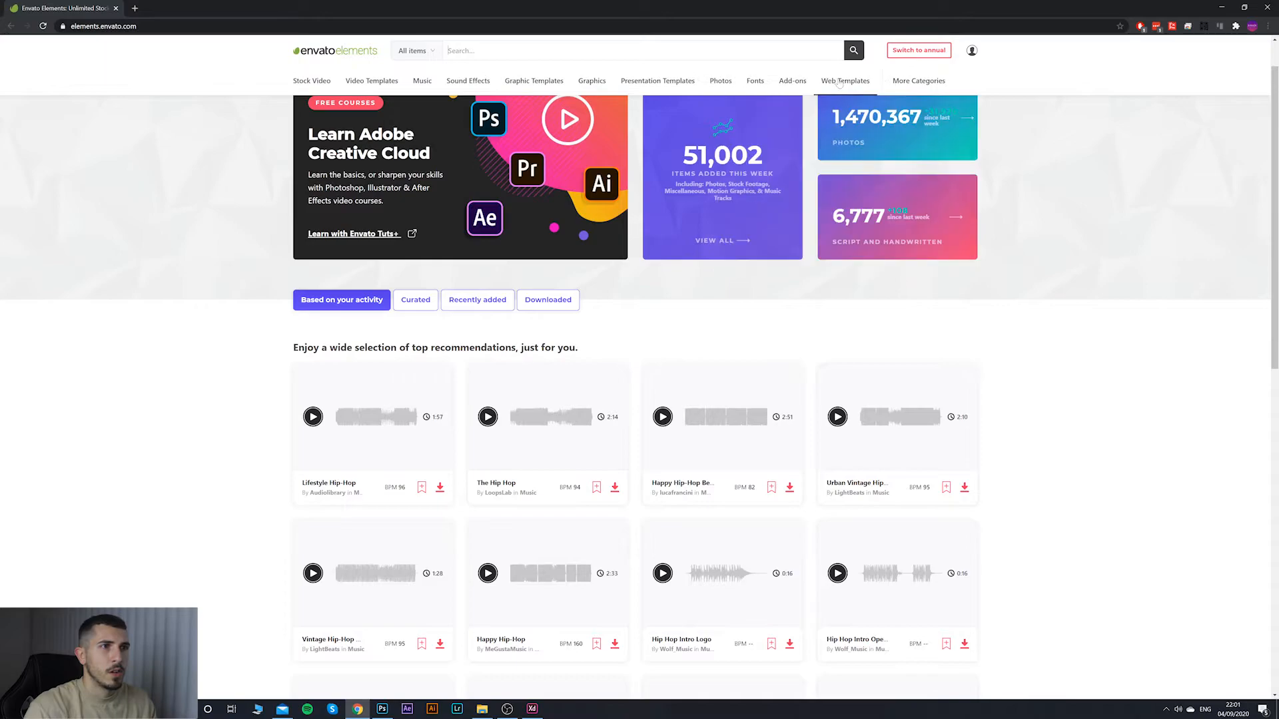
{"action": "mouse_move", "coordinate": [855, 81]}
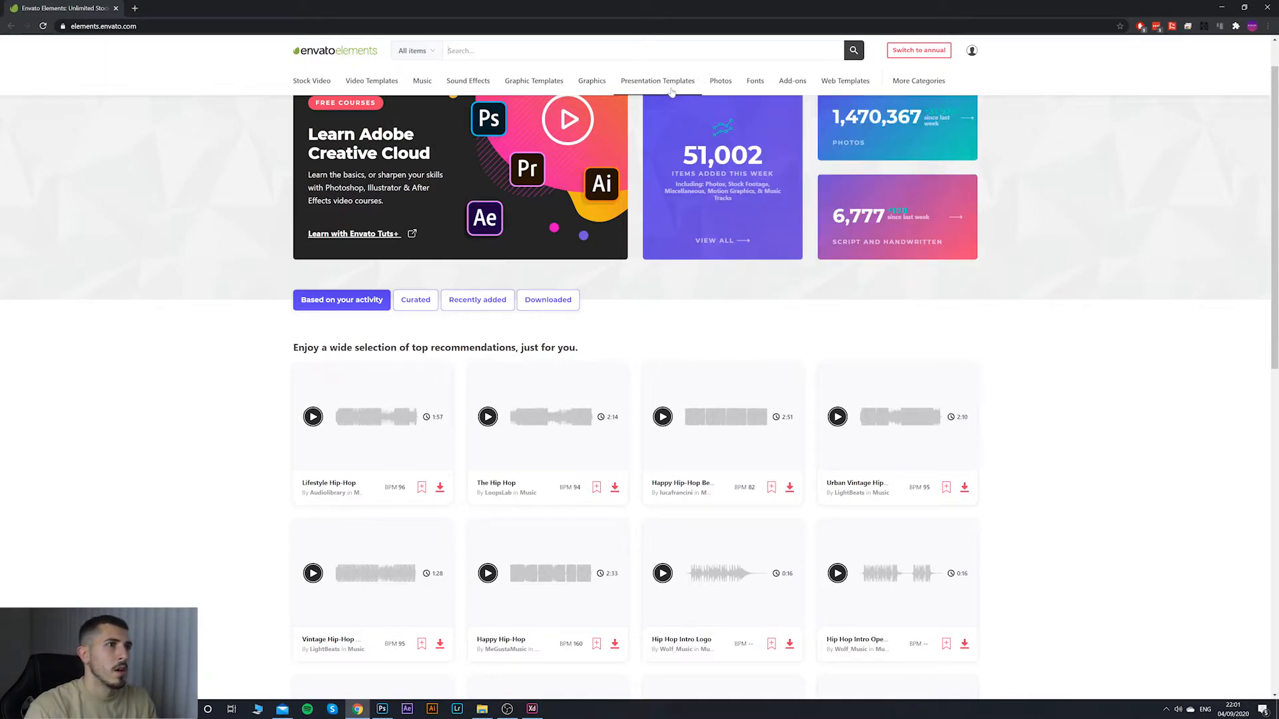
{"action": "mouse_move", "coordinate": [592, 82]}
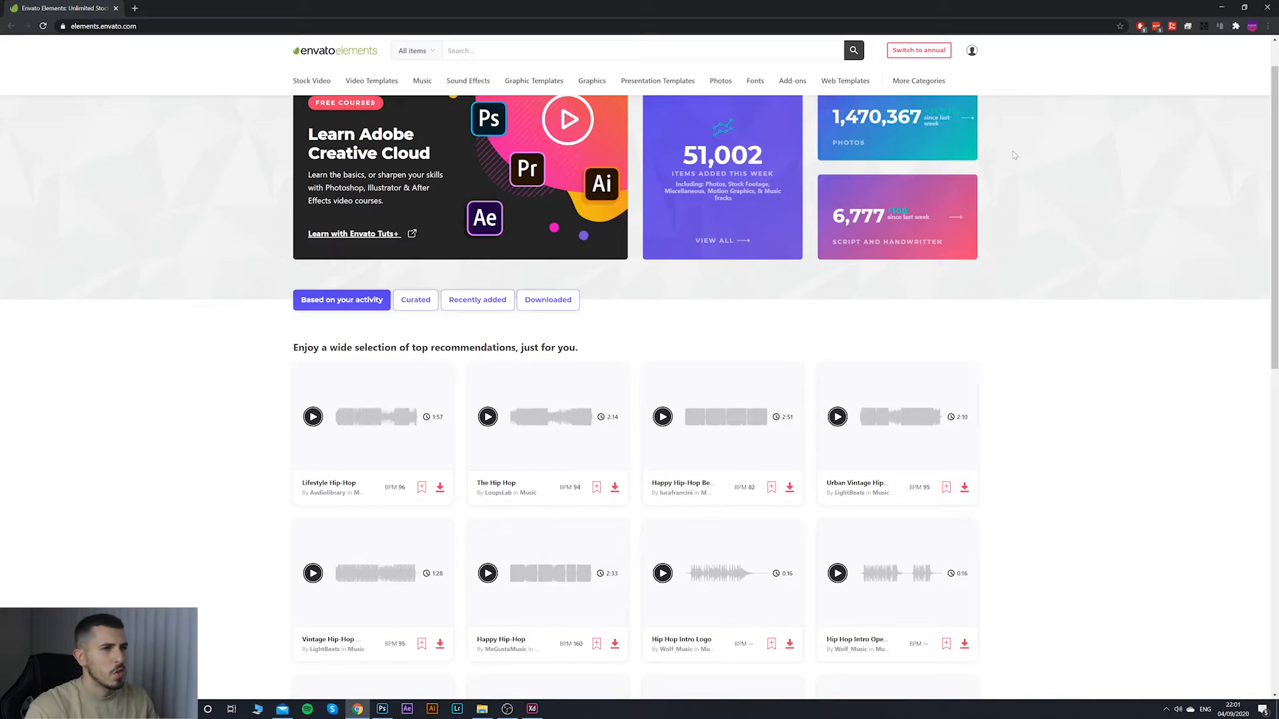
{"action": "mouse_move", "coordinate": [971, 53]}
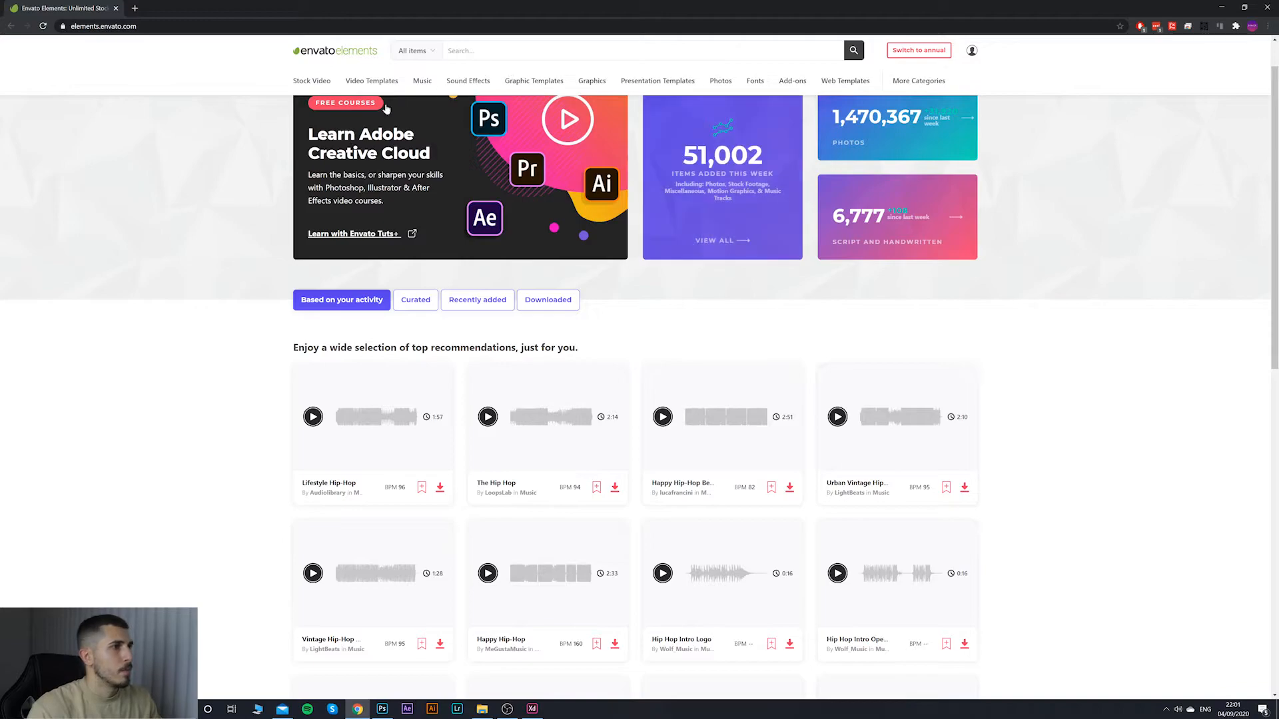
{"action": "left_click", "coordinate": [530, 50]}
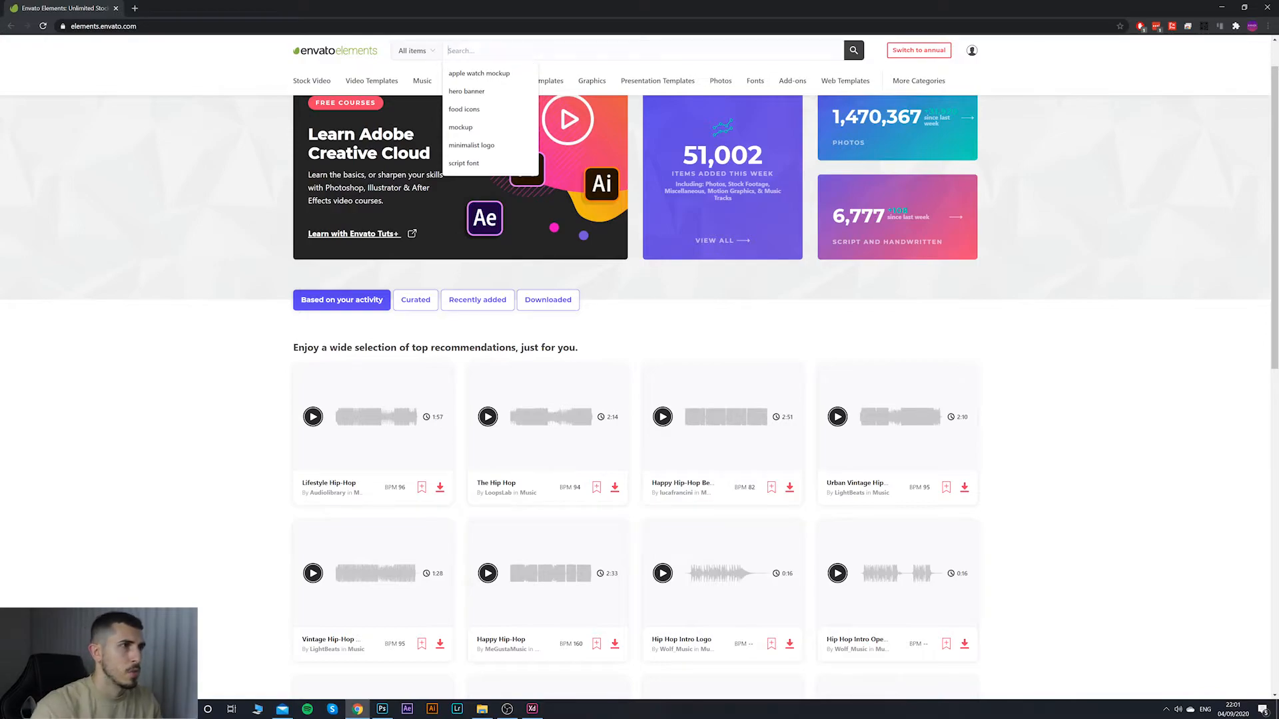
{"action": "left_click", "coordinate": [722, 82]}
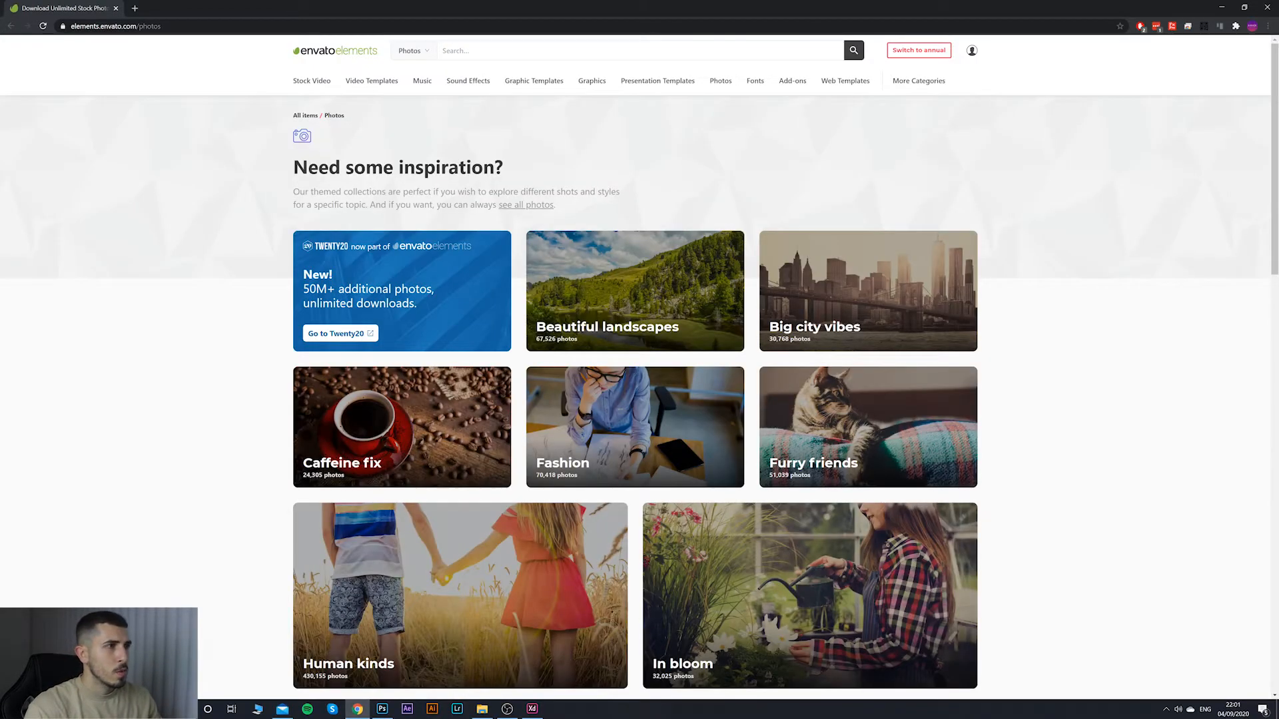
Step: Search the Envato Elements photos for "workout" and look through the results
{"action": "left_click", "coordinate": [485, 51]}
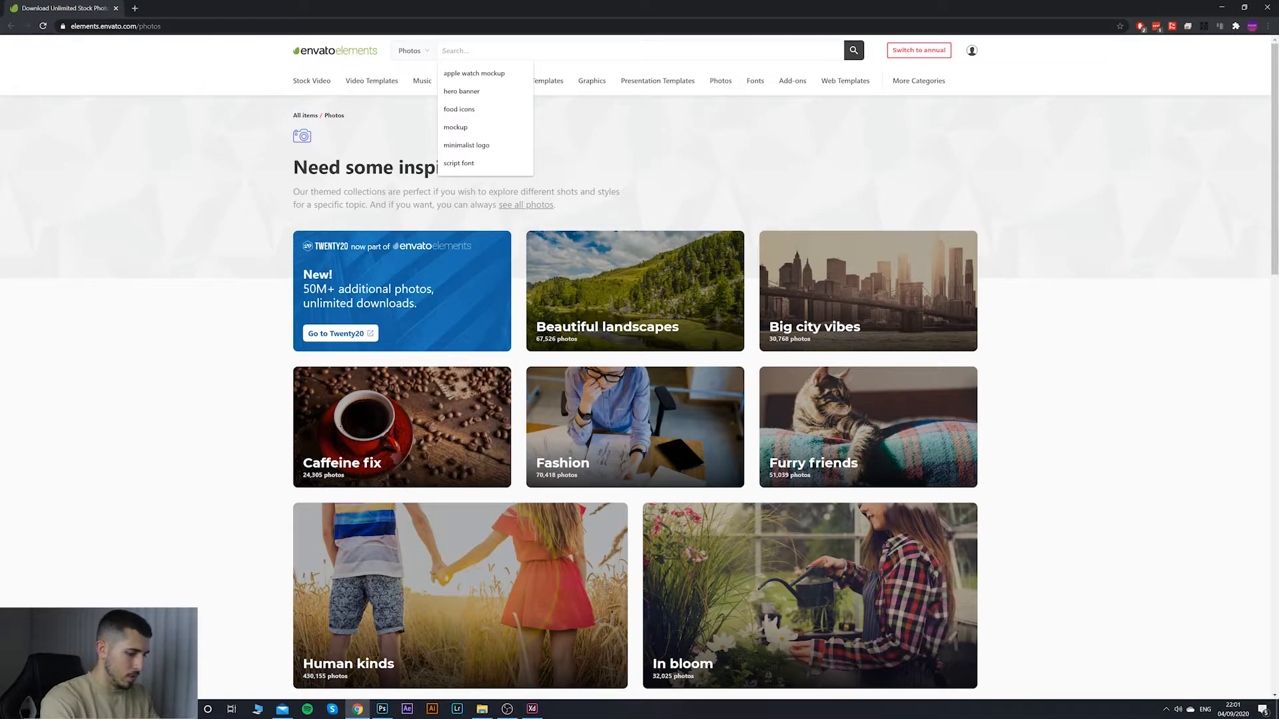
{"action": "type", "text": "f"}
{"action": "key", "text": "BackSpace"}
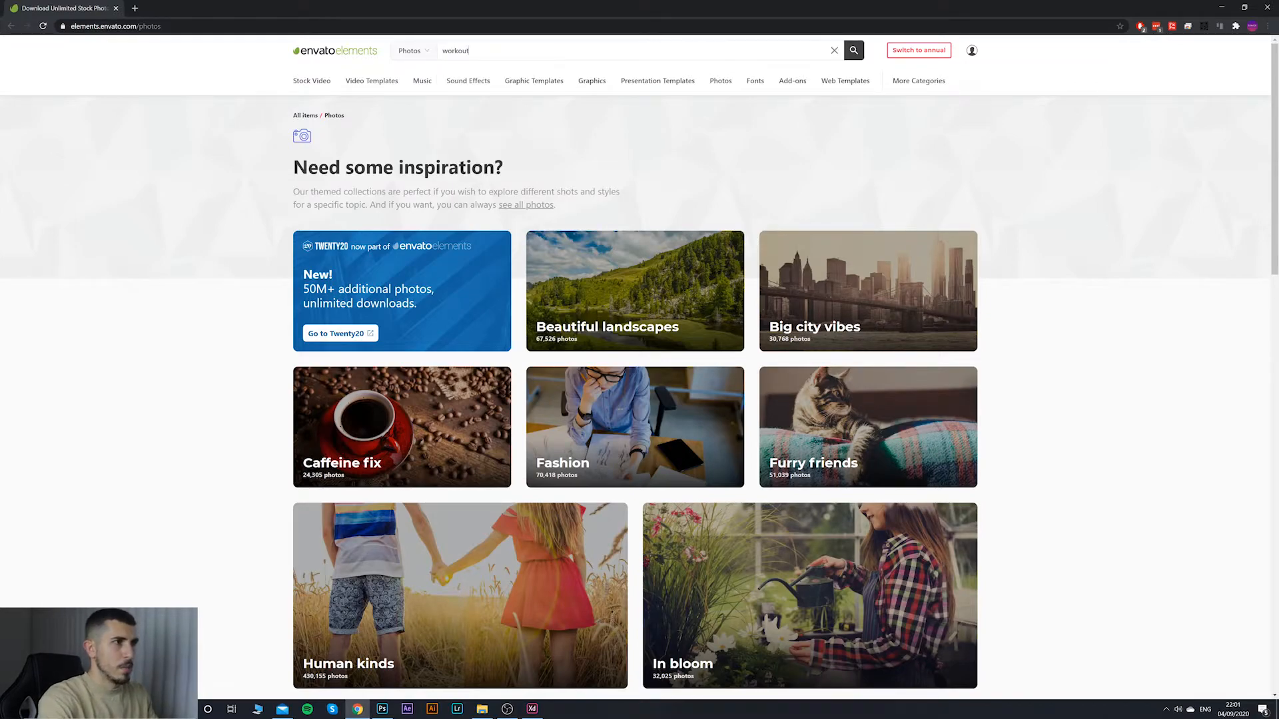
{"action": "key", "text": "Return"}
{"action": "scroll", "coordinate": [739, 234], "scroll_direction": "down", "scroll_amount": 2}
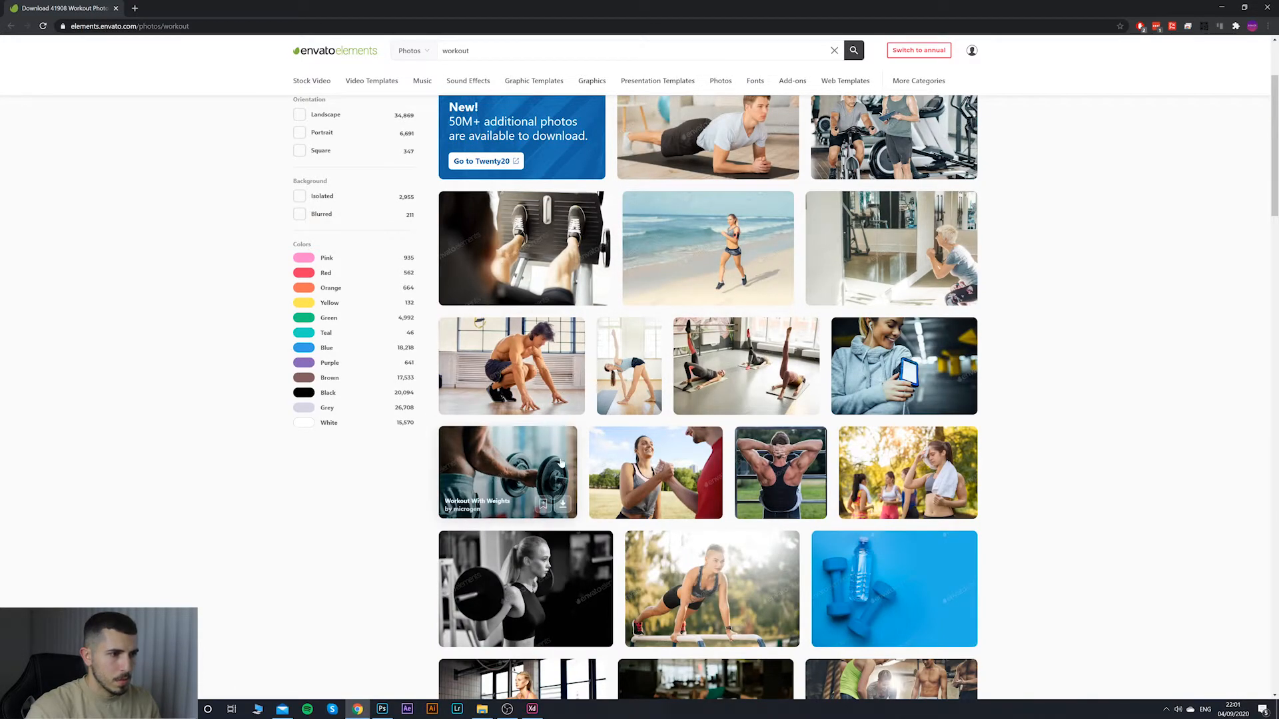
Step: Open the photo "Athletic girl holding barbell on shoulders, gym workout", then go from its similar photos to "Strong Bodybuilding Female"
{"action": "left_click", "coordinate": [526, 590]}
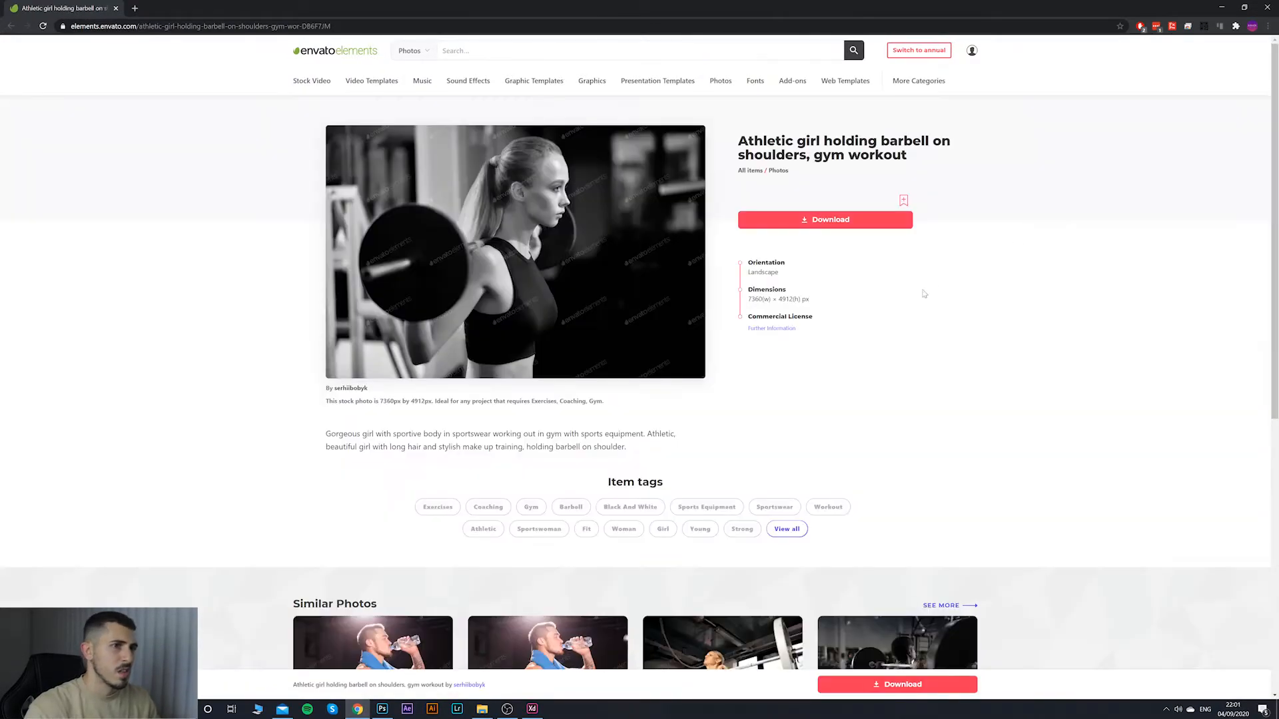
{"action": "scroll", "coordinate": [923, 293], "scroll_direction": "down", "scroll_amount": 3}
{"action": "left_click", "coordinate": [749, 489]}
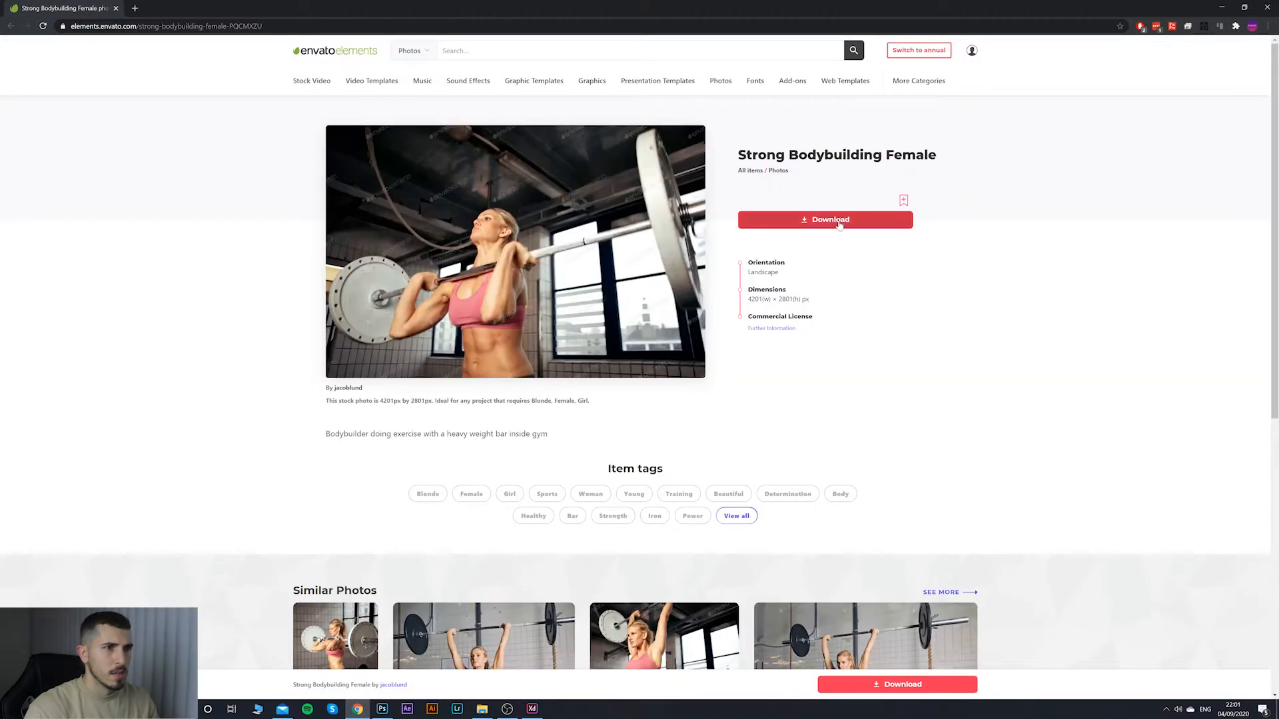
Step: Download the "Strong Bodybuilding Female" photo, licensing it to the existing PixelsbyAnghel project
{"action": "left_click", "coordinate": [839, 222]}
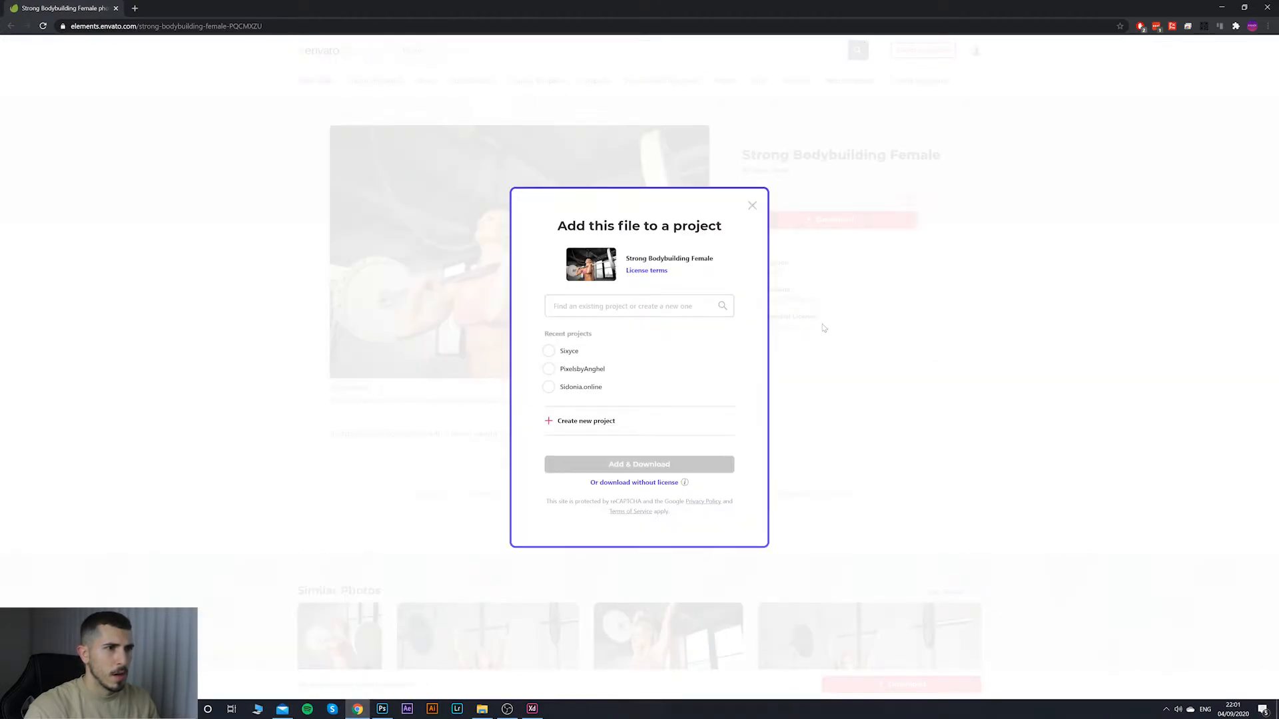
{"action": "left_click", "coordinate": [577, 369]}
{"action": "left_click", "coordinate": [639, 465]}
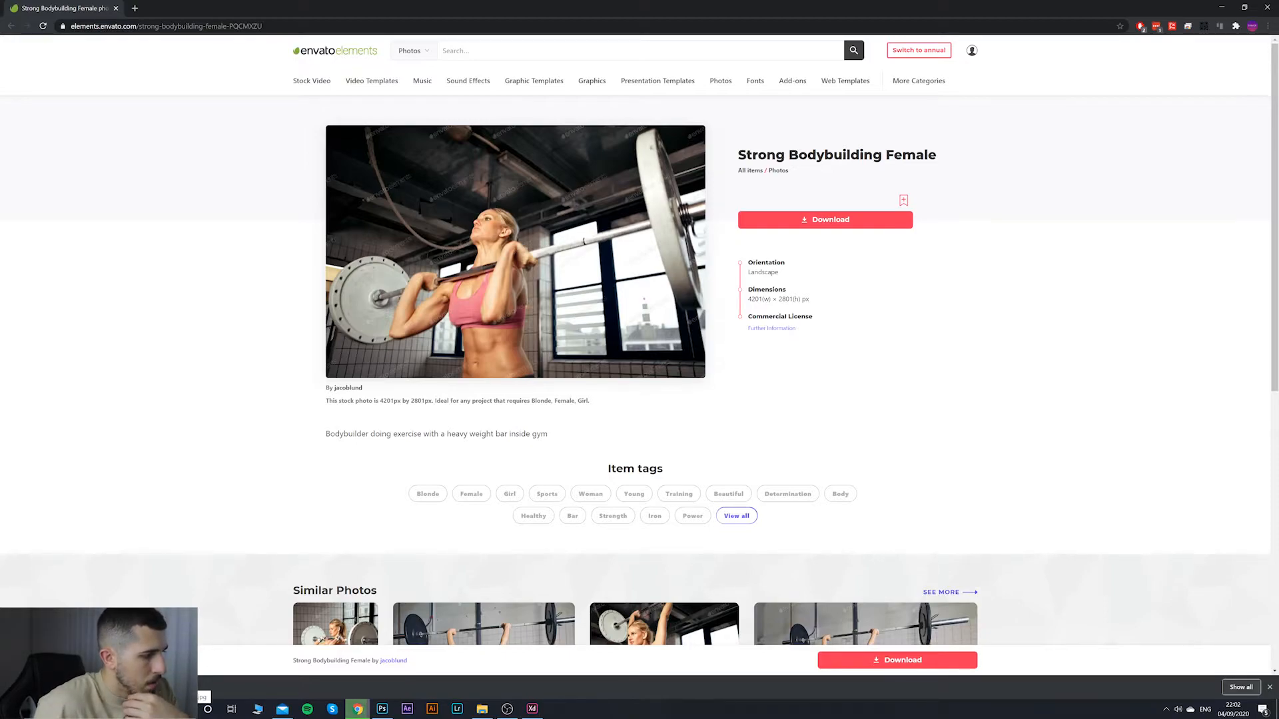
Step: Browse the similar photos and open "Fit young female athlete lifting heavy weights" to review it
{"action": "scroll", "coordinate": [831, 404], "scroll_direction": "down", "scroll_amount": 4}
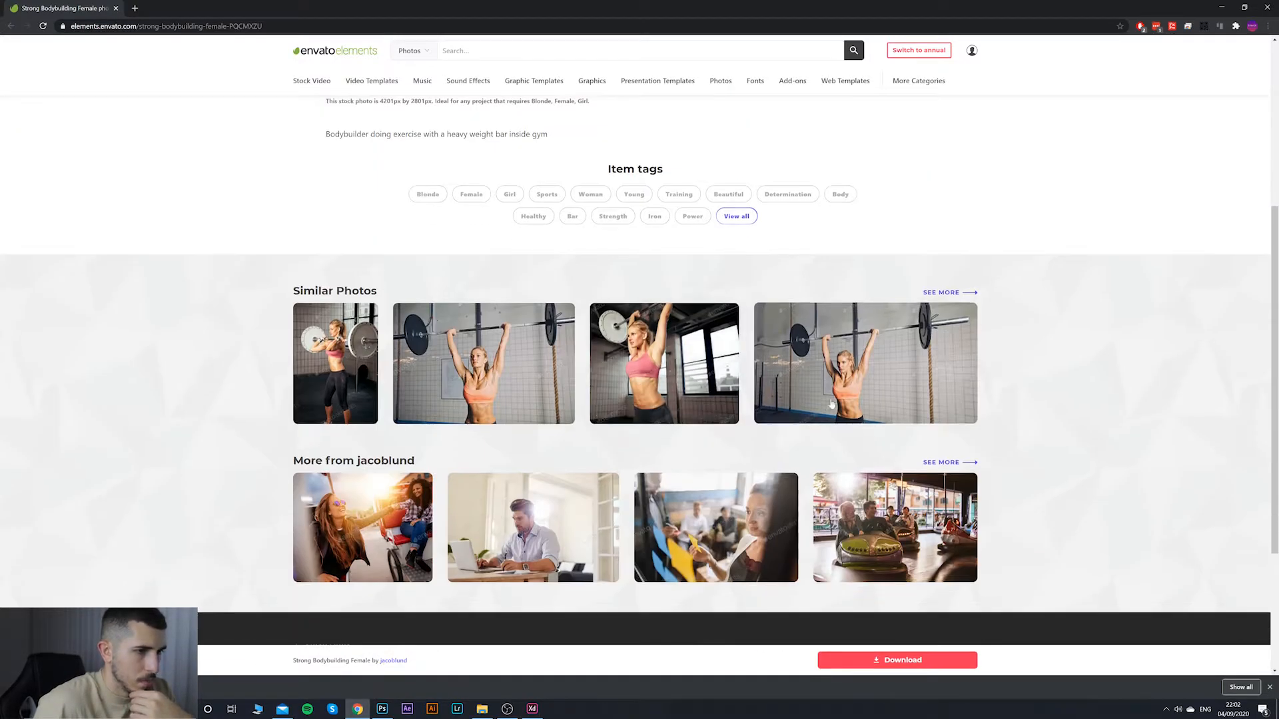
{"action": "scroll", "coordinate": [831, 404], "scroll_direction": "down", "scroll_amount": 3}
{"action": "scroll", "coordinate": [766, 413], "scroll_direction": "up", "scroll_amount": 2}
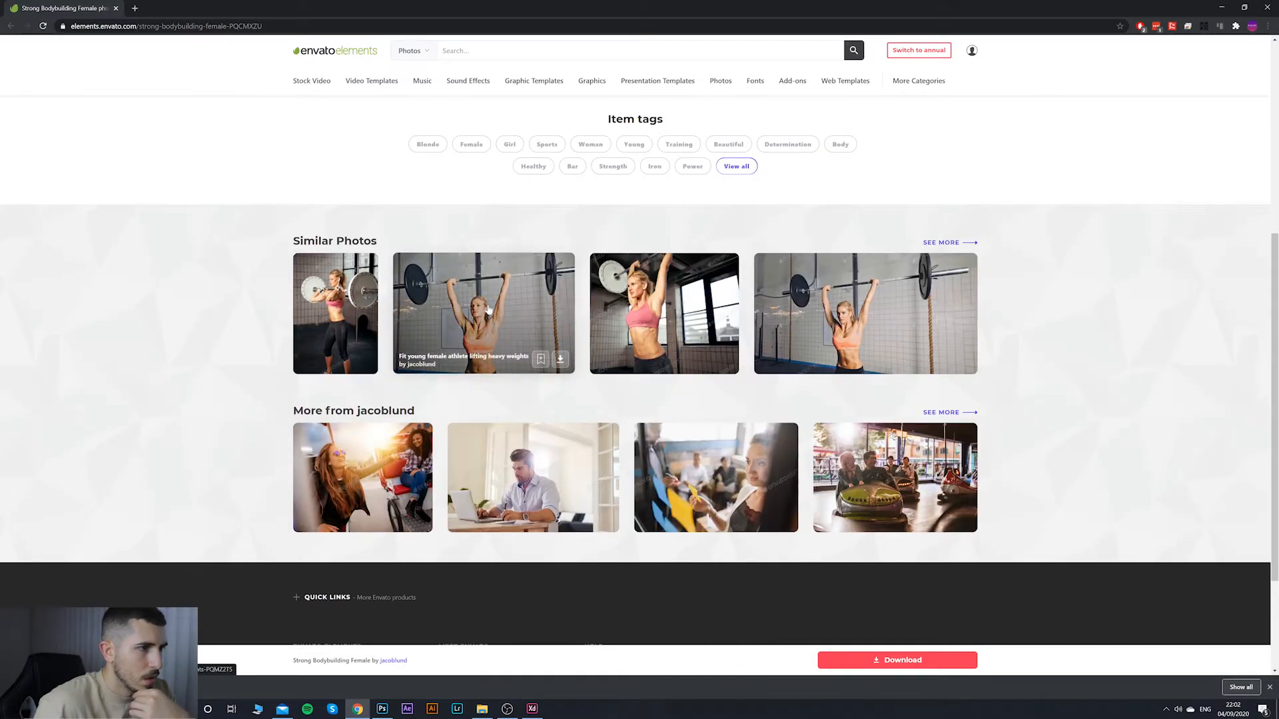
{"action": "left_click", "coordinate": [488, 309]}
{"action": "scroll", "coordinate": [488, 309], "scroll_direction": "down", "scroll_amount": 3}
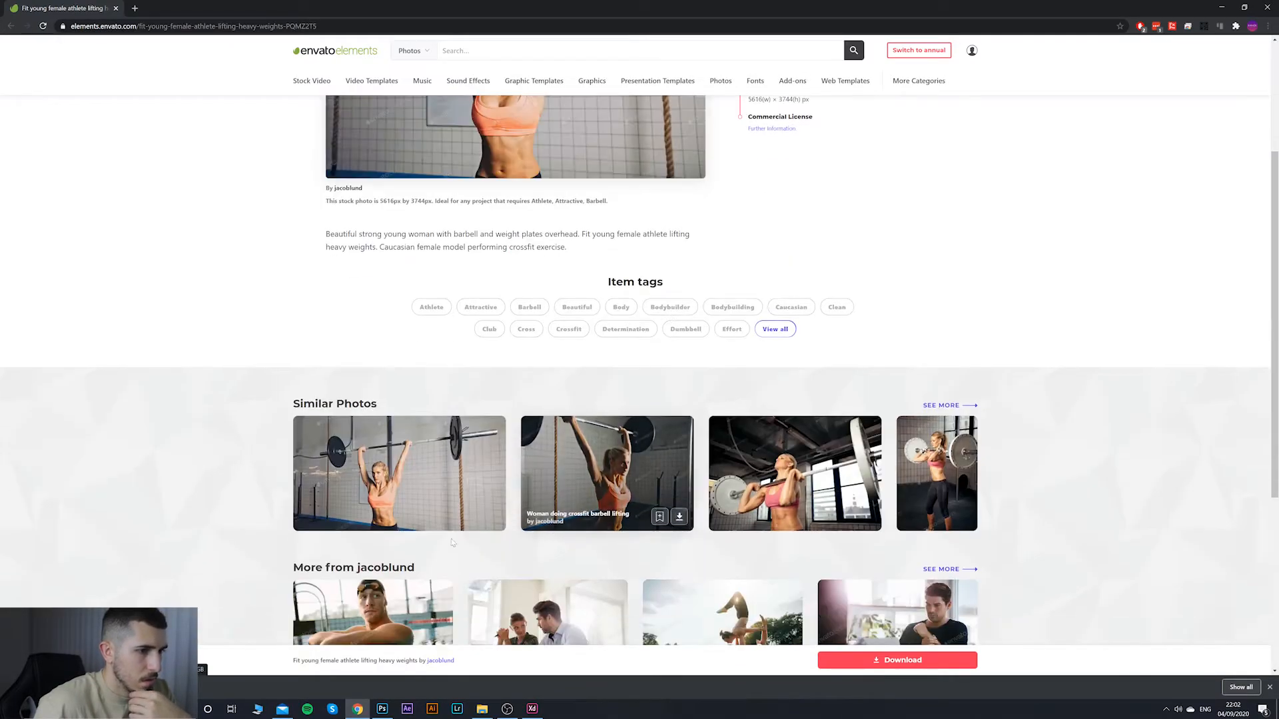
{"action": "scroll", "coordinate": [173, 588], "scroll_direction": "up", "scroll_amount": 3}
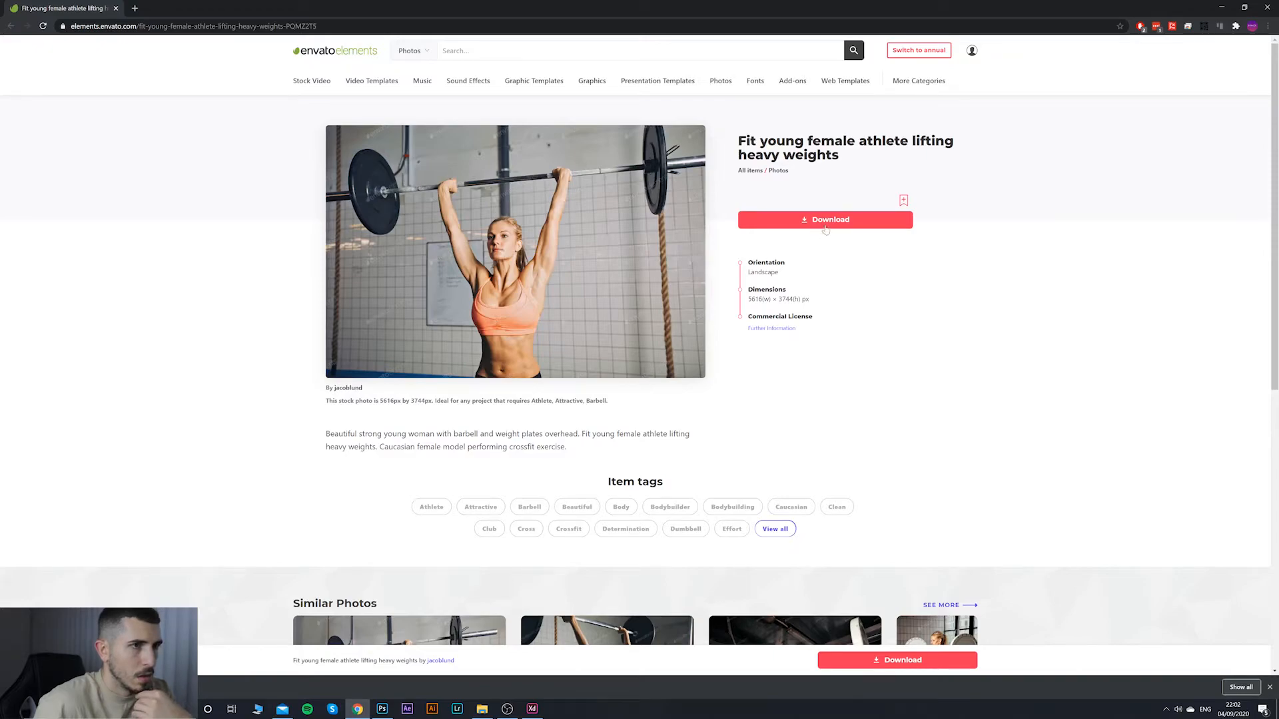
Step: Download the "Fit young female athlete lifting heavy weights" photo by adding it to a recent project
{"action": "left_click", "coordinate": [825, 230]}
{"action": "left_click", "coordinate": [582, 341]}
{"action": "left_click", "coordinate": [639, 456]}
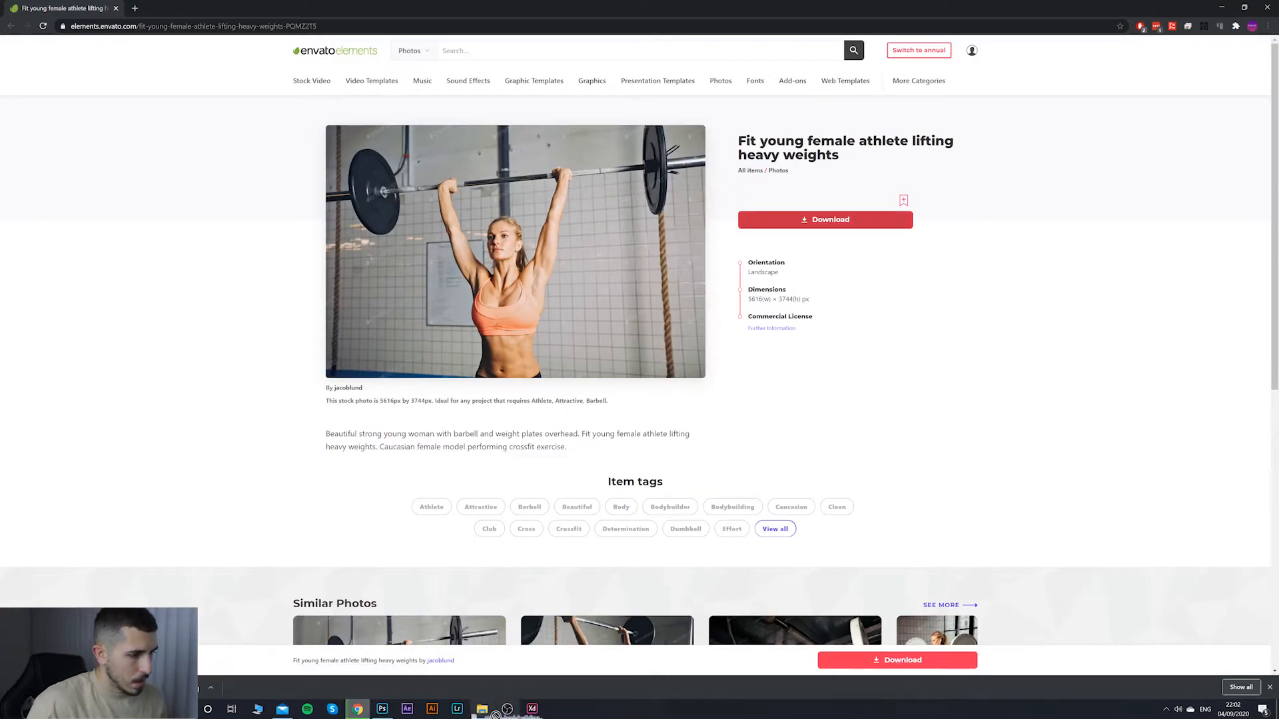
Step: Fill the first and second image placeholders of the Workout No.1 component in Adobe XD with the two downloaded photos from Chrome
{"action": "left_click_drag", "start_coordinate": [496, 714], "coordinate": [581, 330]}
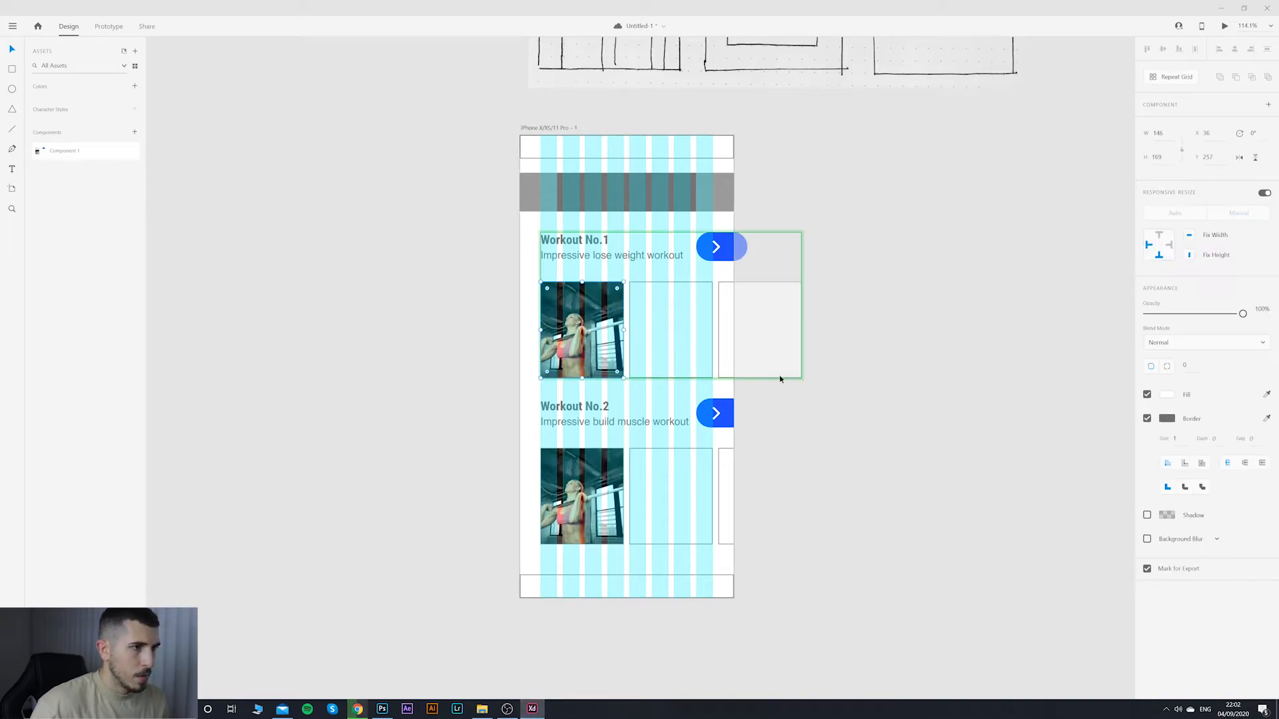
{"action": "left_click", "coordinate": [780, 381]}
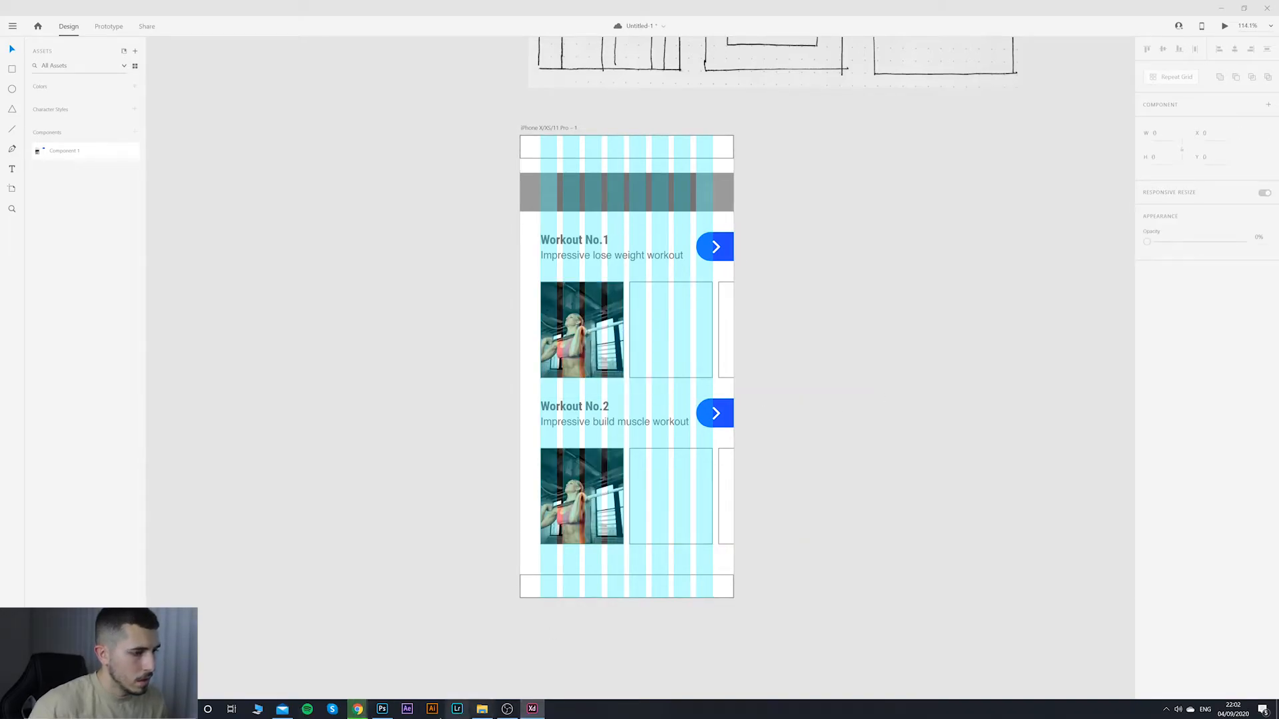
{"action": "left_click", "coordinate": [358, 709]}
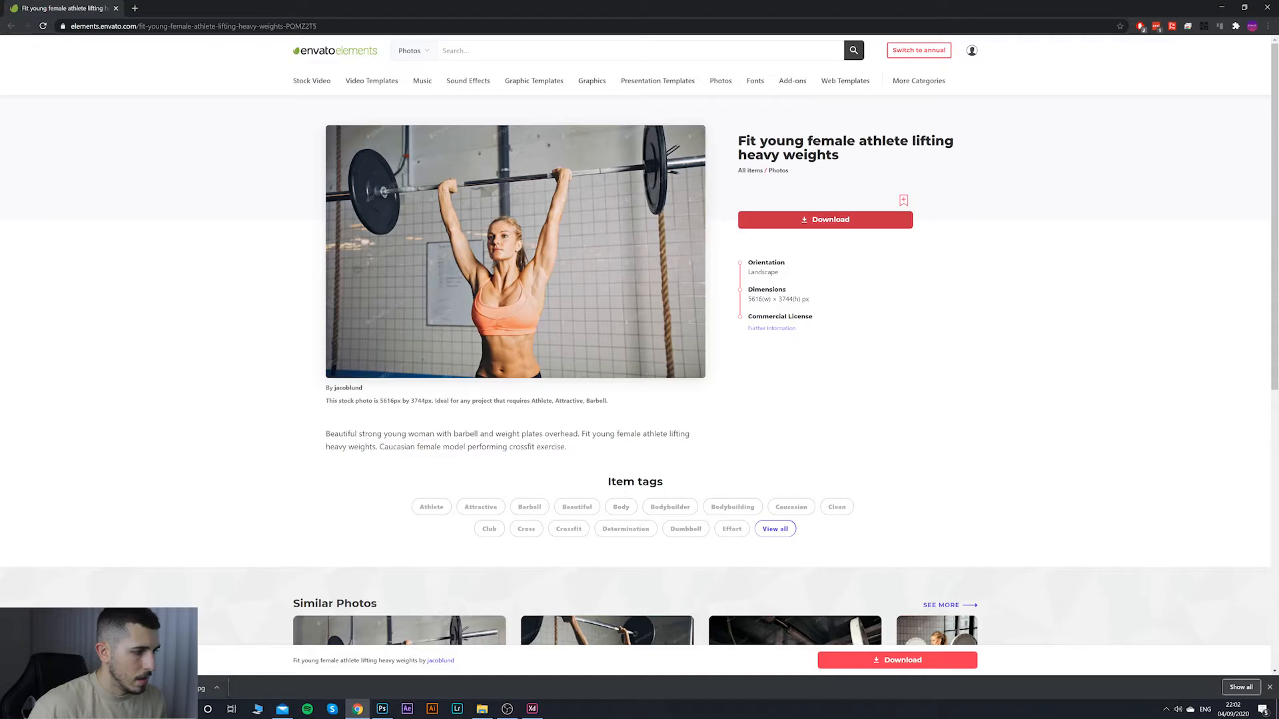
{"action": "left_click_drag", "start_coordinate": [147, 689], "coordinate": [656, 350]}
{"action": "left_click", "coordinate": [838, 388]}
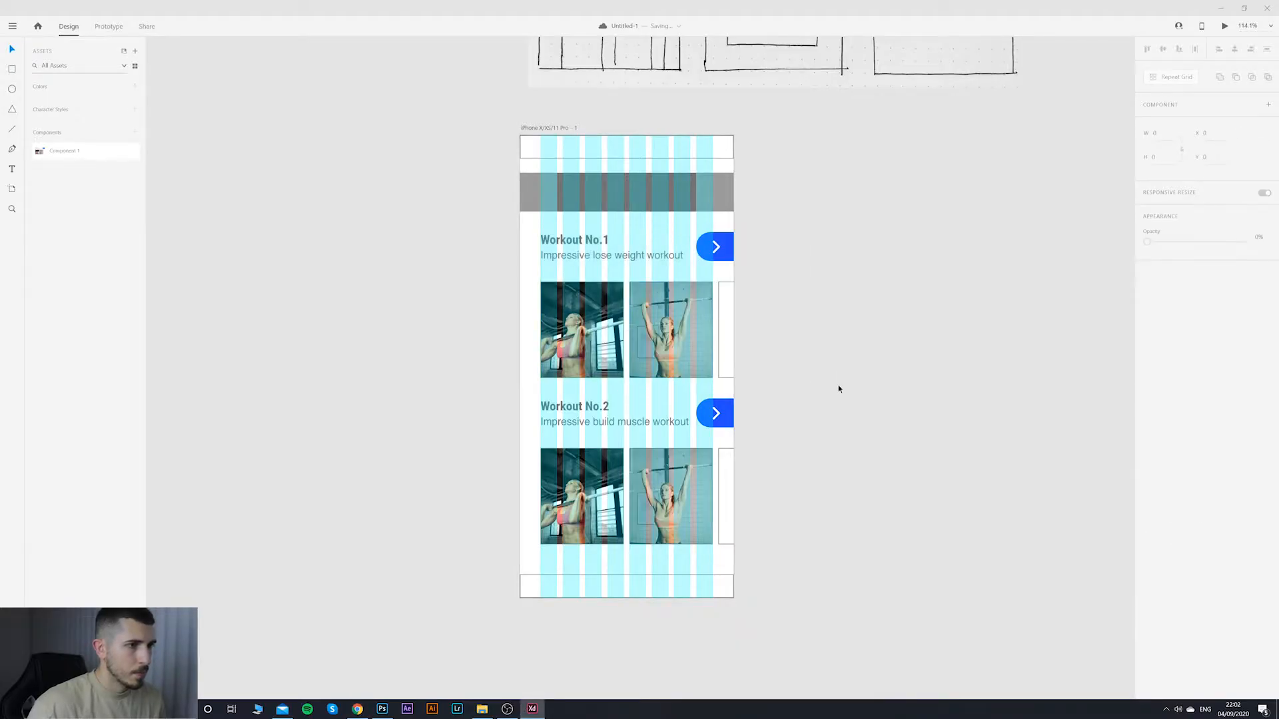
Step: Return to Chrome, show all similar photos and open "Attractive young sports woman with dumbbells"
{"action": "left_click", "coordinate": [358, 709]}
{"action": "scroll", "coordinate": [857, 434], "scroll_direction": "down", "scroll_amount": 5}
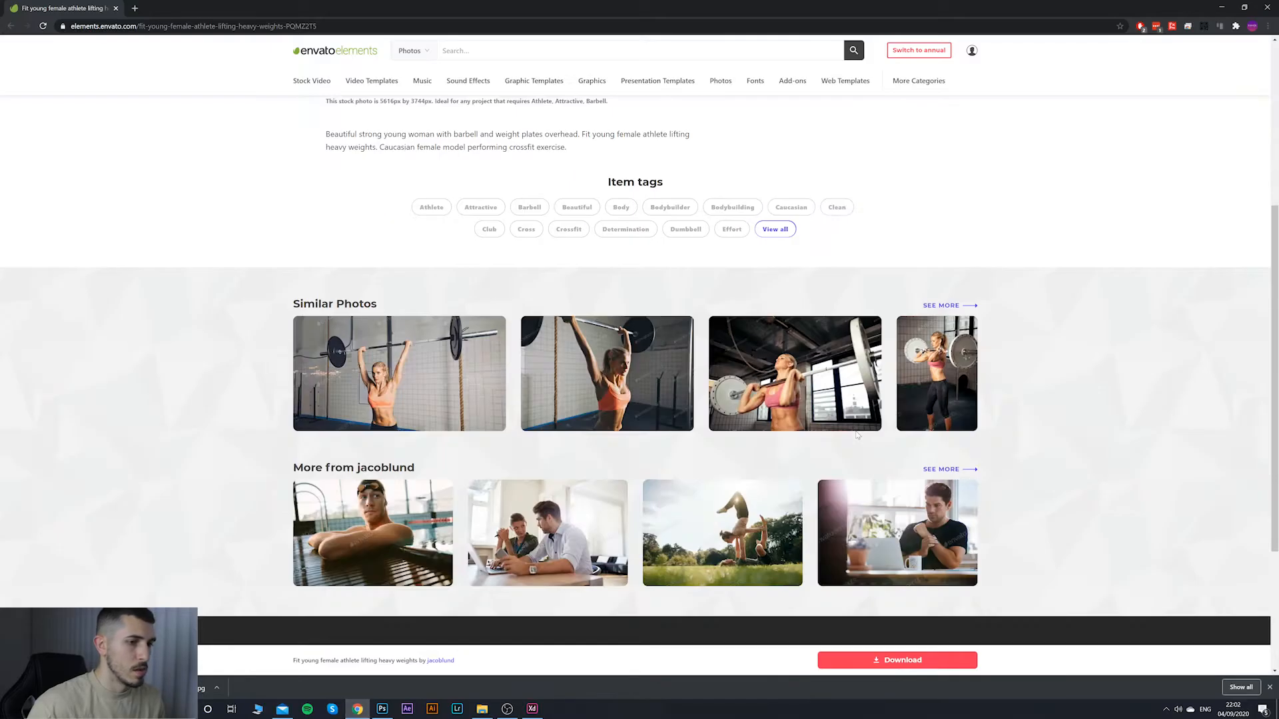
{"action": "mouse_move", "coordinate": [732, 506]}
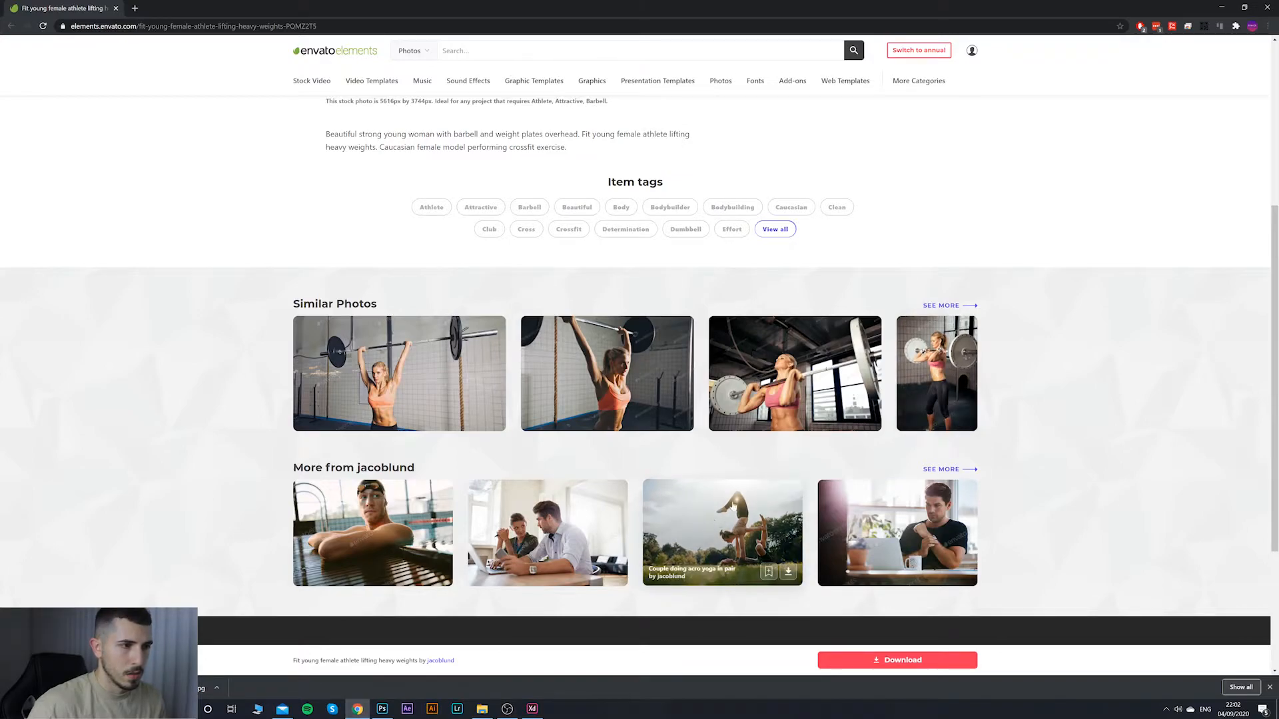
{"action": "mouse_move", "coordinate": [838, 358]}
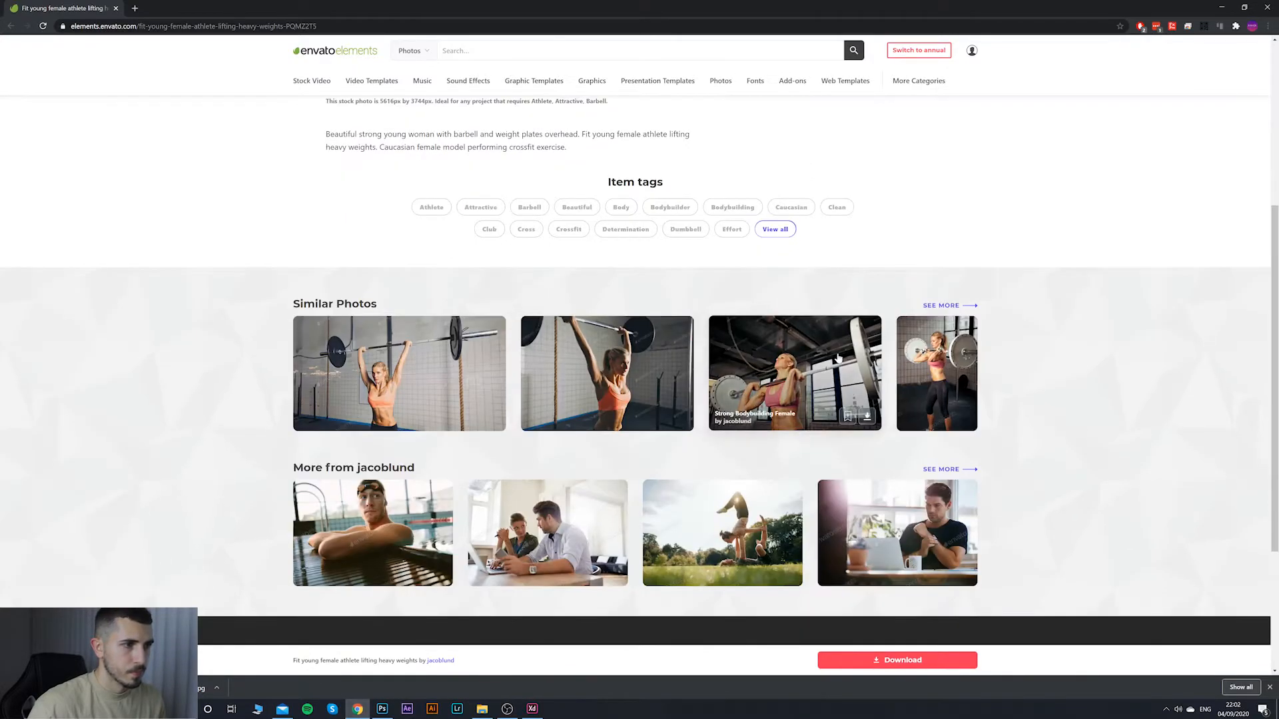
{"action": "left_click", "coordinate": [942, 305]}
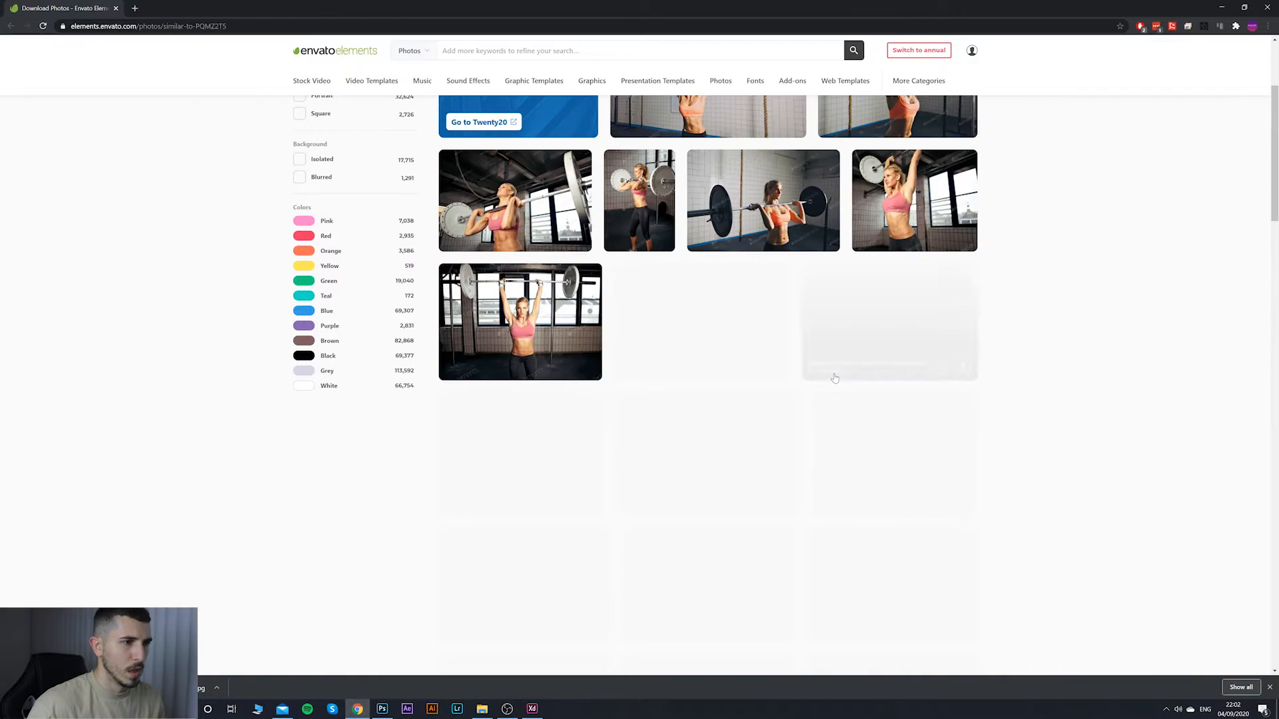
{"action": "scroll", "coordinate": [833, 373], "scroll_direction": "down", "scroll_amount": 1}
{"action": "left_click", "coordinate": [828, 227]}
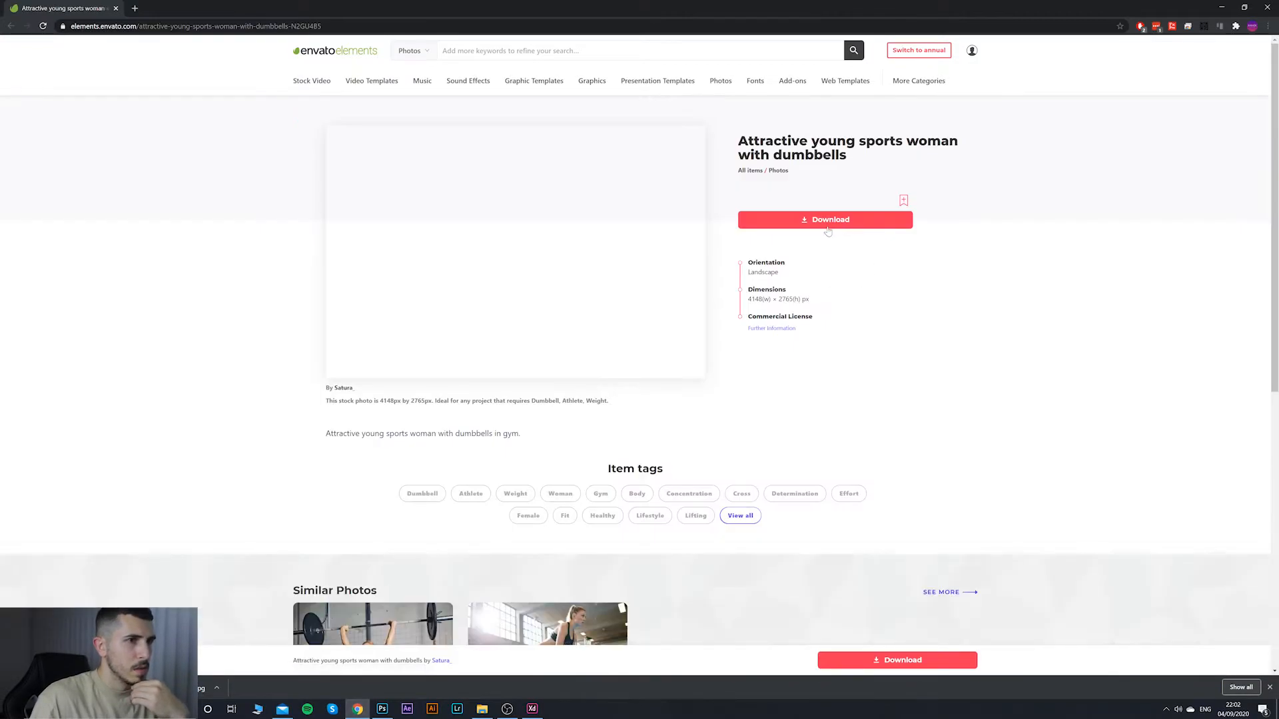
Step: Download the "Attractive young sports woman with dumbbells" photo by adding it to a recent project
{"action": "left_click", "coordinate": [827, 225]}
{"action": "left_click", "coordinate": [581, 305]}
{"action": "left_click", "coordinate": [622, 417]}
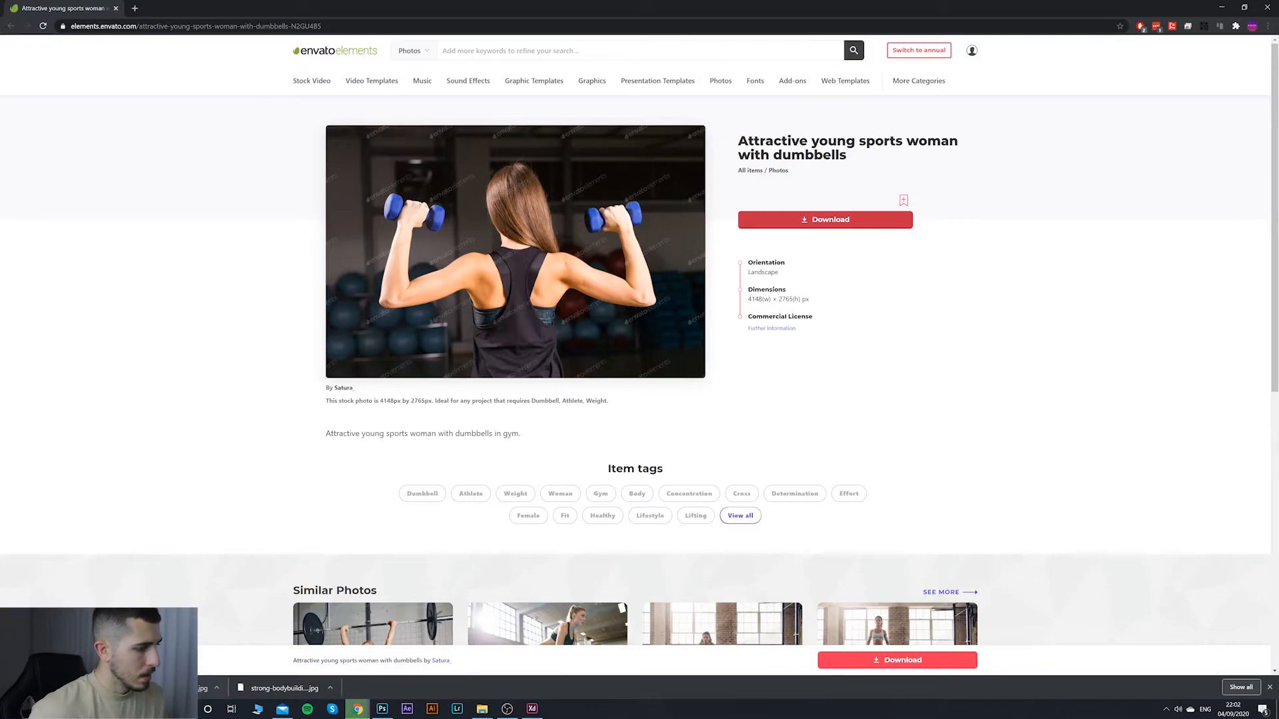
Step: Switch back to Adobe XD and fill the third Workout No.1 placeholder with the downloaded dumbbell photo
{"action": "left_click", "coordinate": [382, 709]}
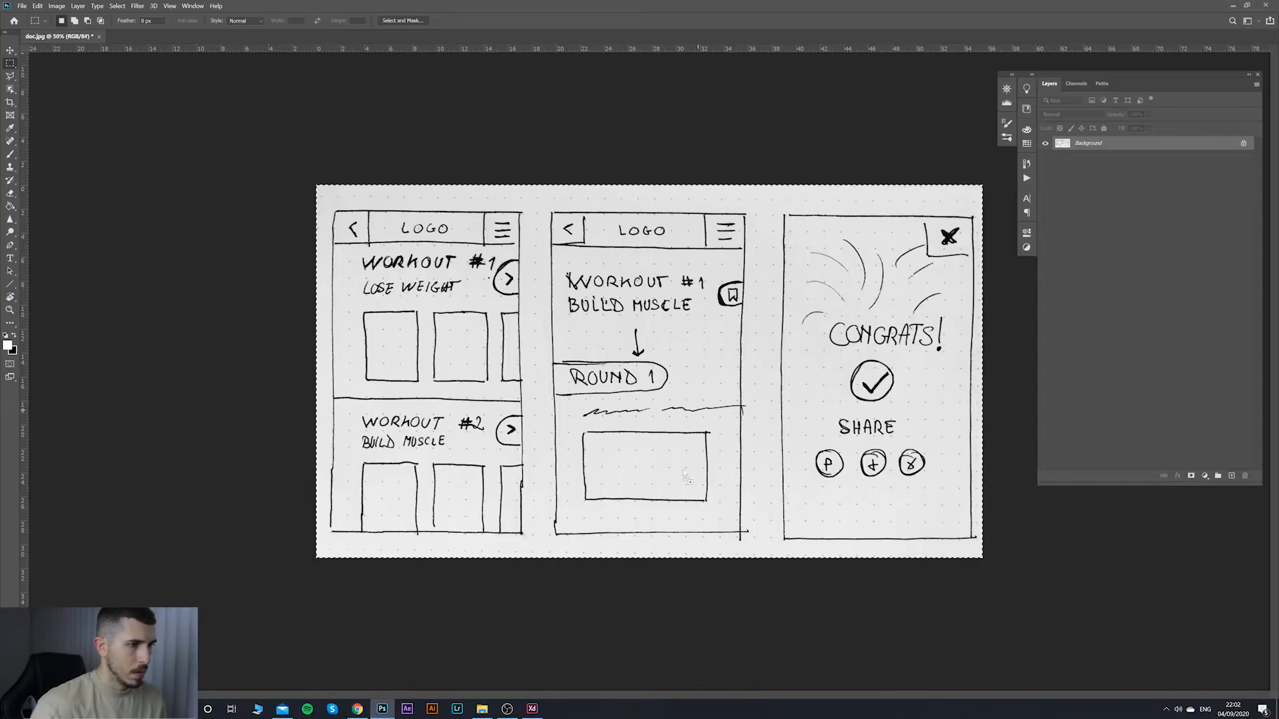
{"action": "left_click", "coordinate": [531, 709]}
{"action": "left_click_drag", "start_coordinate": [730, 368], "coordinate": [730, 347]}
{"action": "left_click", "coordinate": [845, 391]}
Step: Remove the borders from the first and second photo boxes of the Workout No.1 main component
{"action": "scroll", "coordinate": [850, 406], "scroll_direction": "down", "scroll_amount": 4}
{"action": "scroll", "coordinate": [846, 414], "scroll_direction": "up", "scroll_amount": 2}
{"action": "left_click_drag", "start_coordinate": [844, 414], "coordinate": [757, 403]}
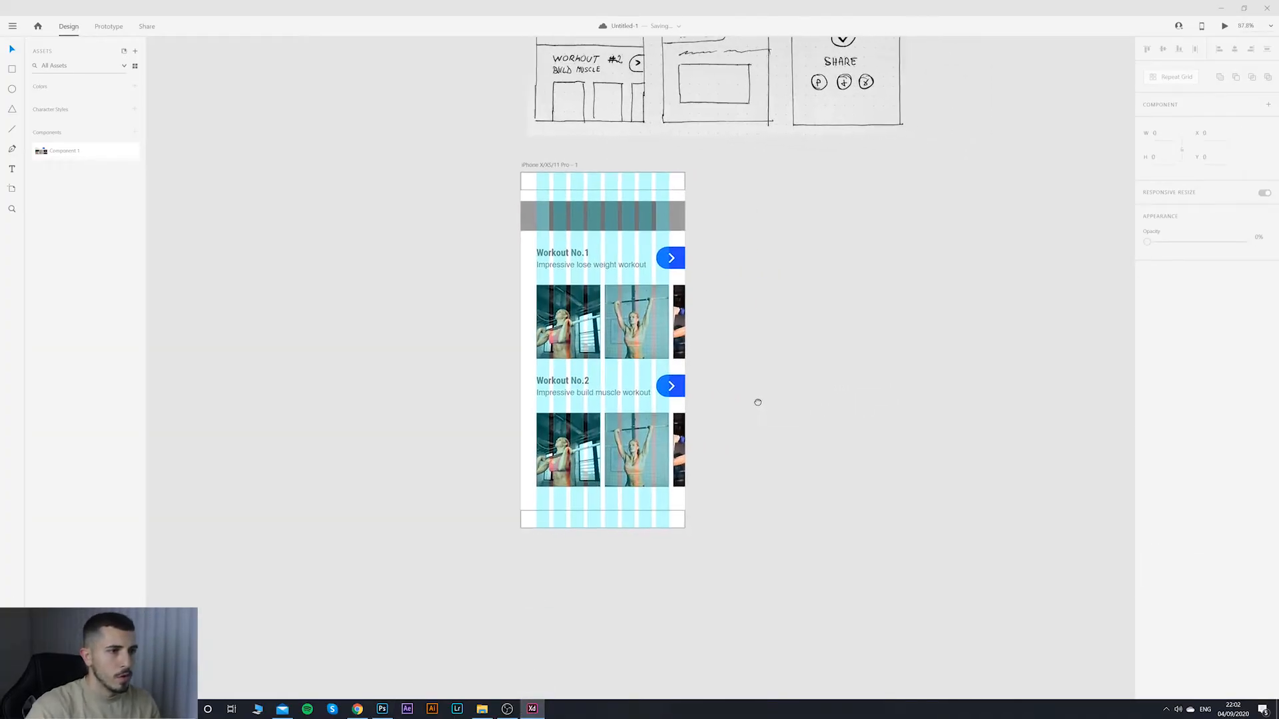
{"action": "scroll", "coordinate": [641, 465], "scroll_direction": "up", "scroll_amount": 3}
{"action": "scroll", "coordinate": [640, 468], "scroll_direction": "up", "scroll_amount": 4}
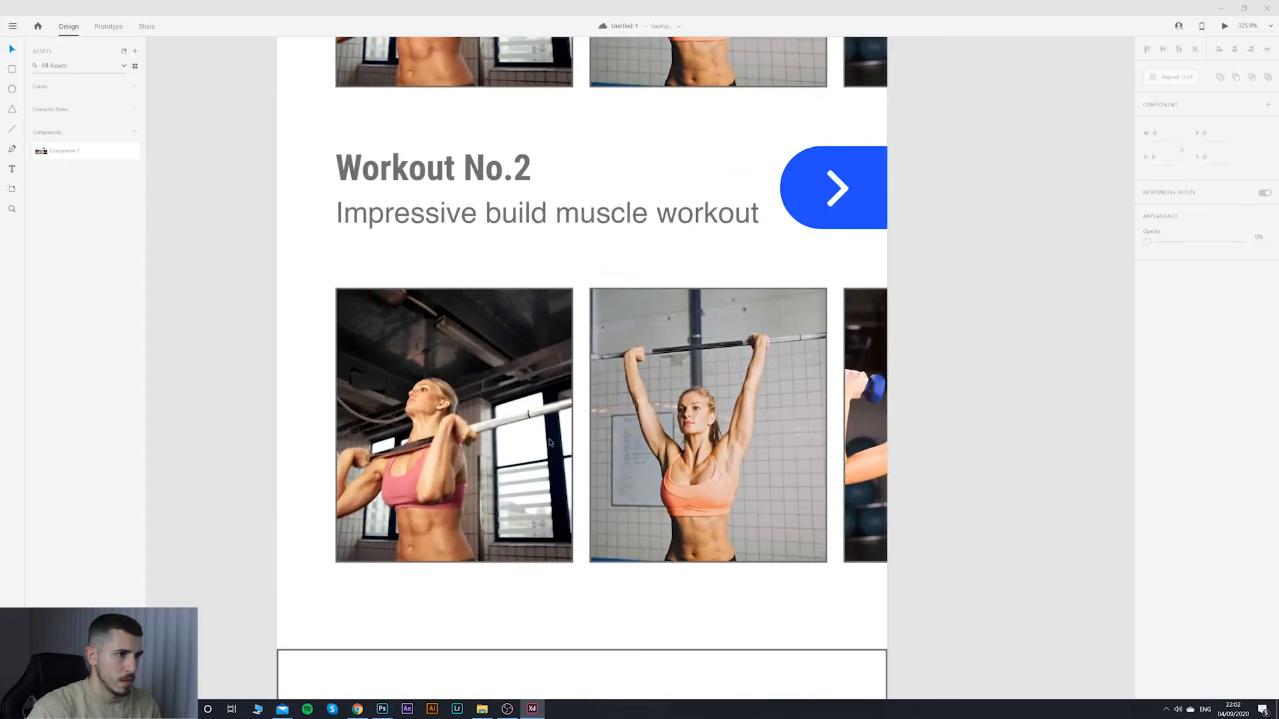
{"action": "left_click", "coordinate": [552, 421]}
{"action": "scroll", "coordinate": [534, 367], "scroll_direction": "down", "scroll_amount": 4}
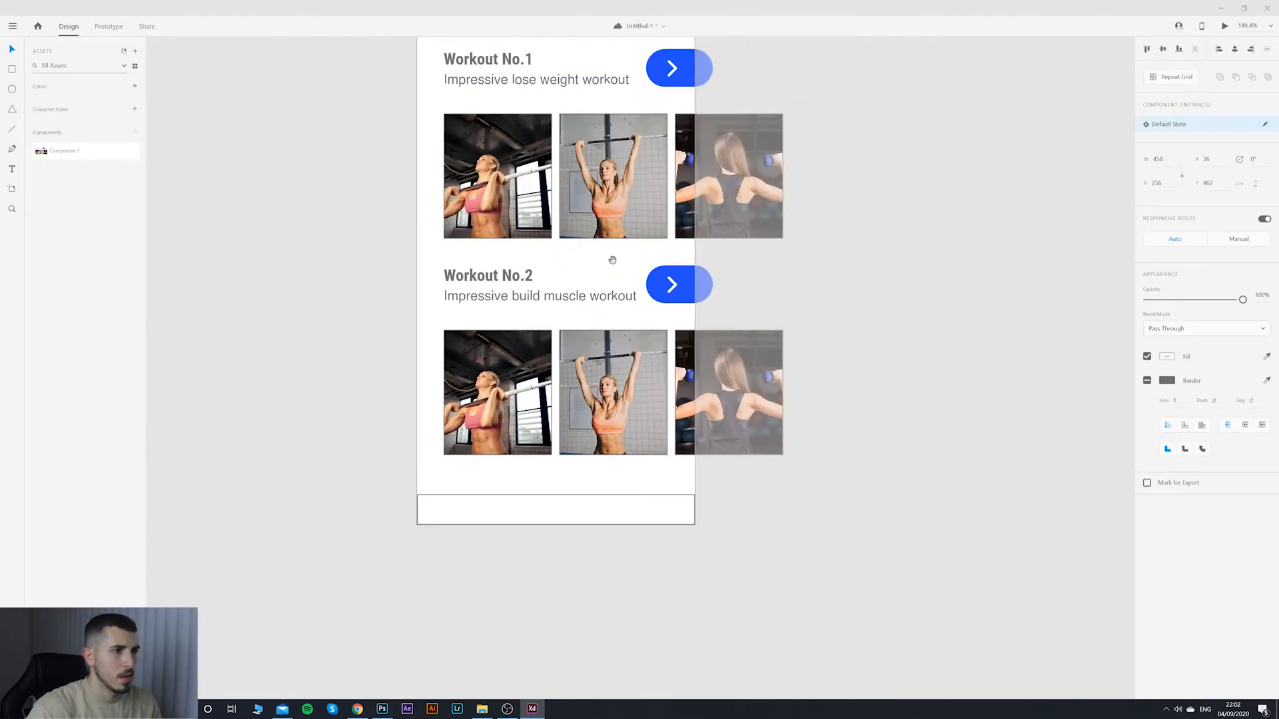
{"action": "double_click", "coordinate": [531, 290]}
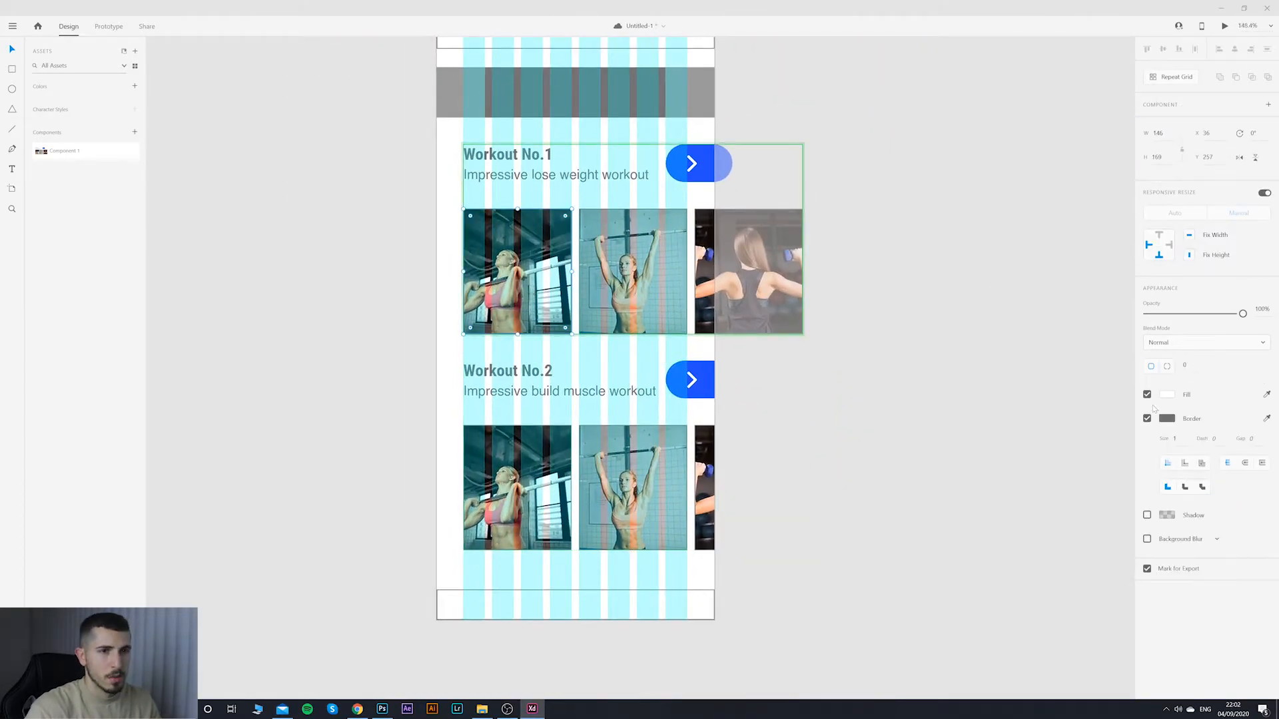
{"action": "left_click", "coordinate": [664, 260]}
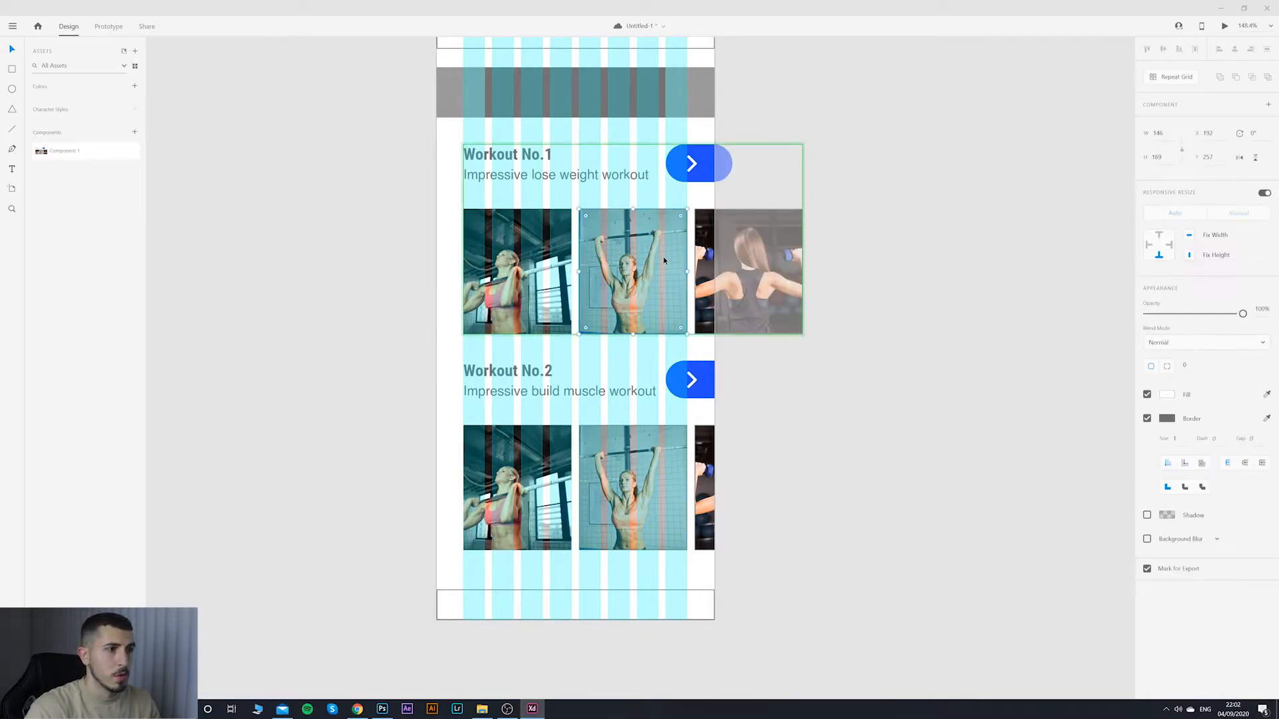
{"action": "left_click", "coordinate": [1146, 419]}
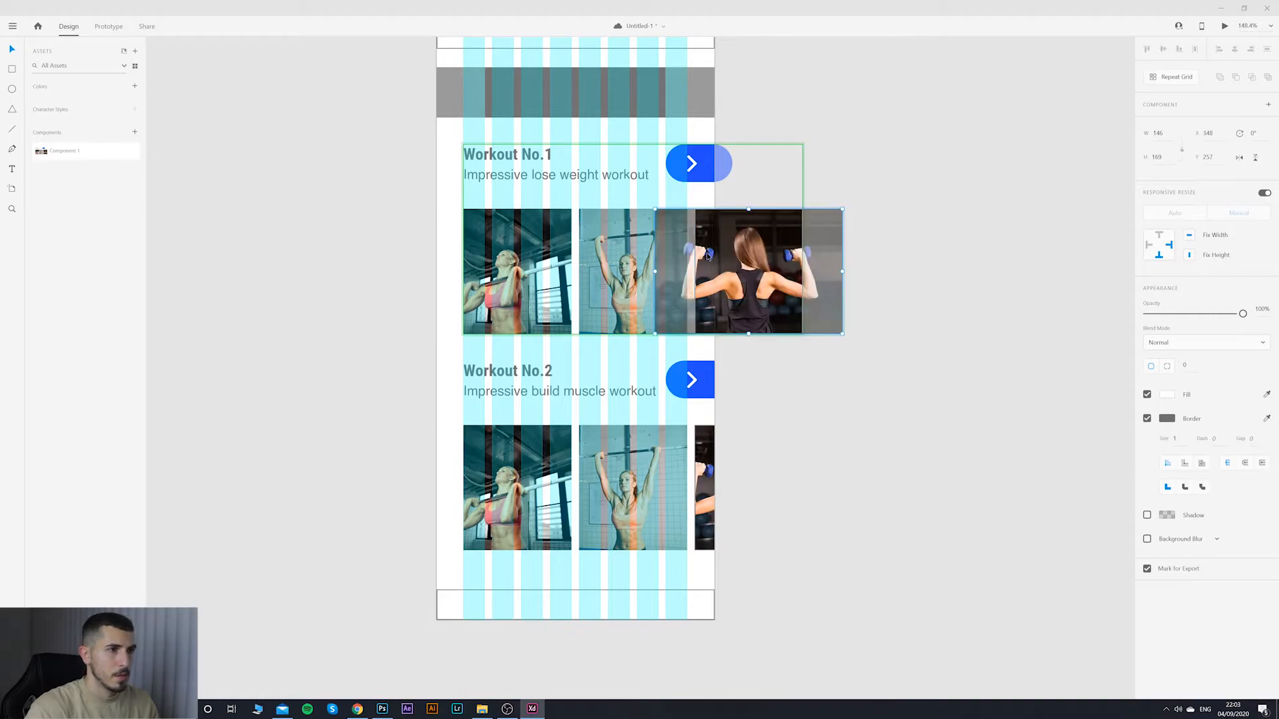
Step: Remove the border from the third photo box, the woman with dumbbells, in the Workout No.1 component
{"action": "left_click", "coordinate": [838, 281]}
{"action": "double_click", "coordinate": [707, 255]}
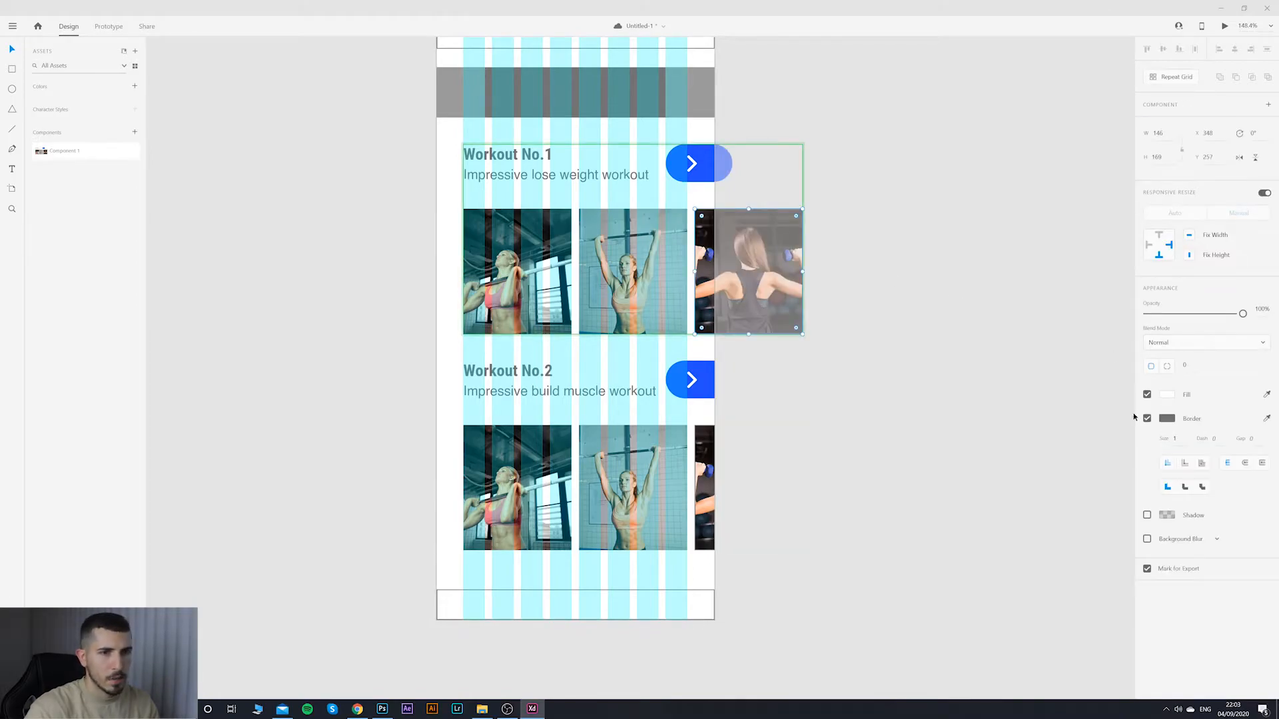
{"action": "left_click", "coordinate": [1147, 418]}
{"action": "left_click", "coordinate": [773, 259]}
Step: Examine the edges of the workout photos up close and then the whole artboard
{"action": "scroll", "coordinate": [773, 258], "scroll_direction": "up", "scroll_amount": 4}
{"action": "scroll", "coordinate": [626, 246], "scroll_direction": "down", "scroll_amount": 2}
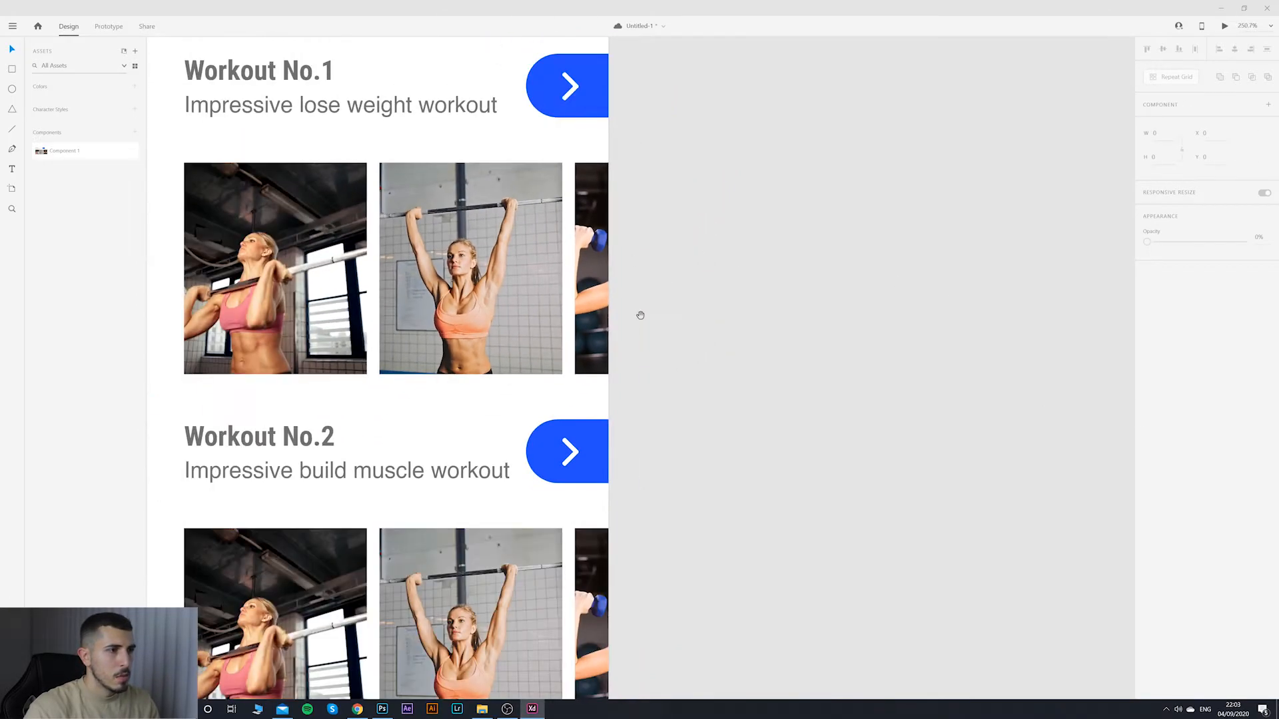
{"action": "left_click_drag", "start_coordinate": [638, 315], "coordinate": [808, 188]}
{"action": "scroll", "coordinate": [807, 187], "scroll_direction": "up", "scroll_amount": 4}
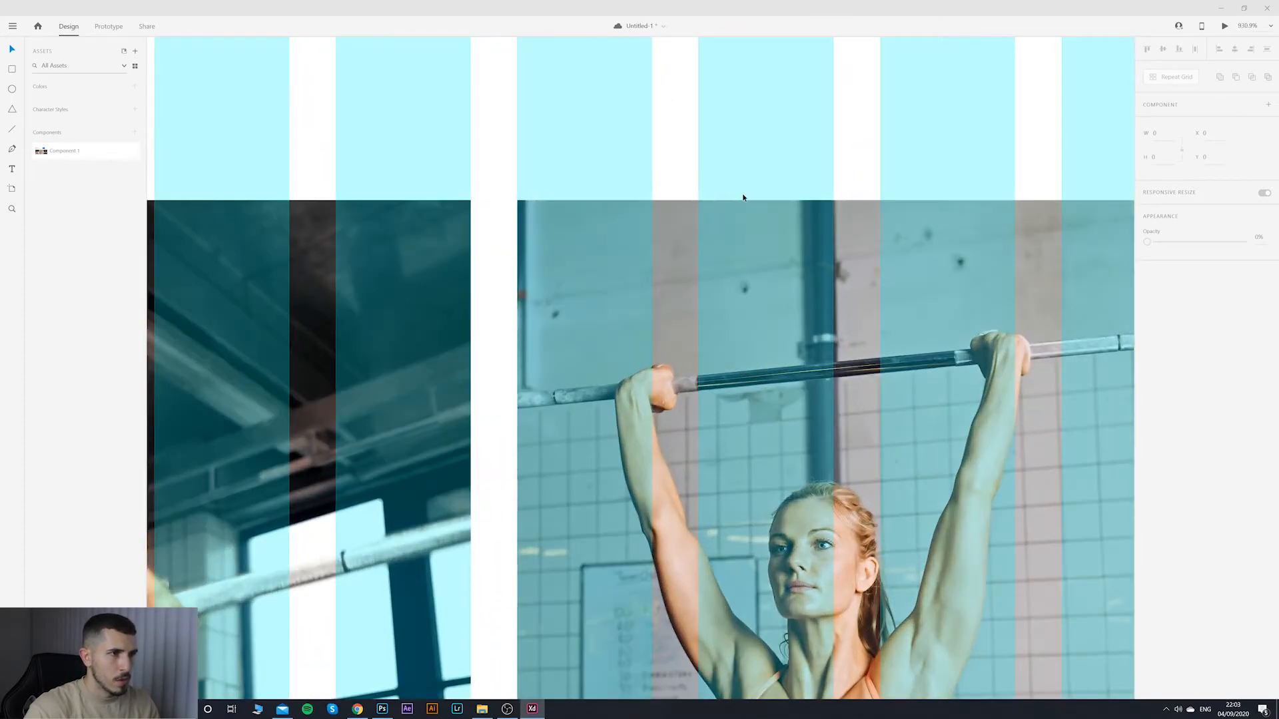
{"action": "scroll", "coordinate": [803, 208], "scroll_direction": "down", "scroll_amount": 2}
{"action": "scroll", "coordinate": [802, 208], "scroll_direction": "down", "scroll_amount": 8}
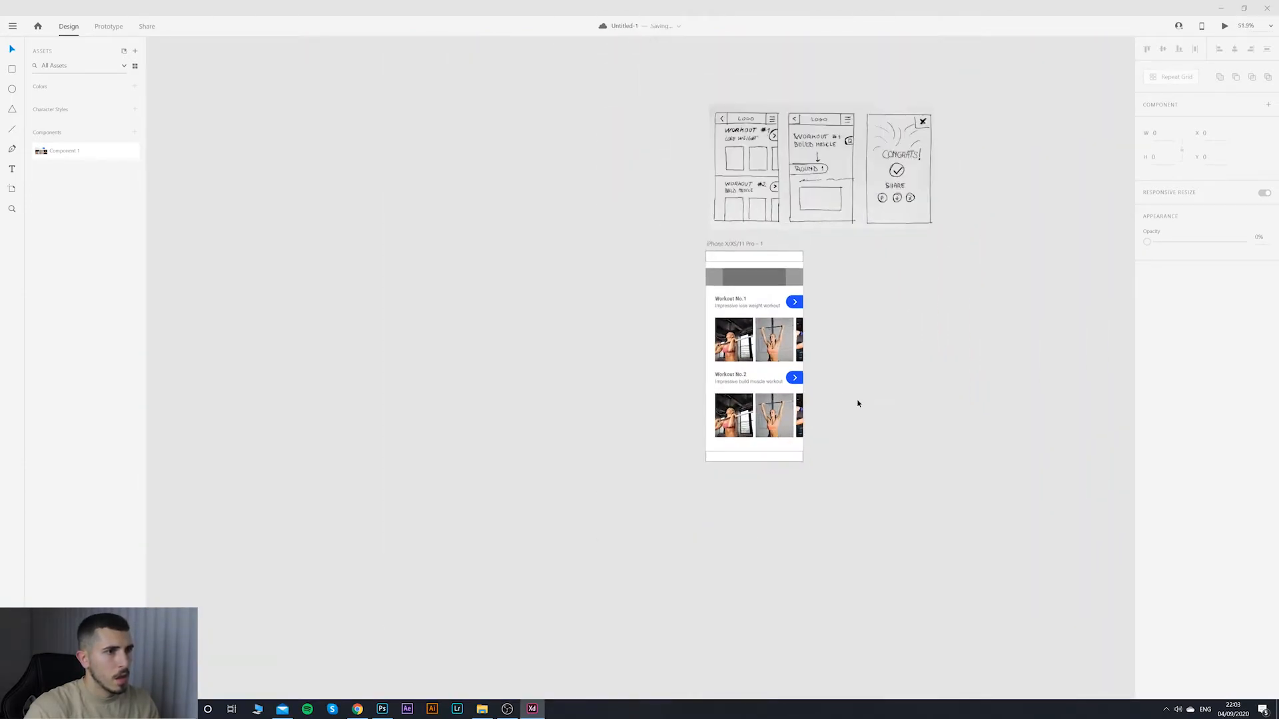
Step: Delete the empty outlined bar at the bottom of the iPhone artboard
{"action": "left_click_drag", "start_coordinate": [857, 402], "coordinate": [735, 370]}
{"action": "scroll", "coordinate": [698, 386], "scroll_direction": "up", "scroll_amount": 1}
{"action": "left_click", "coordinate": [650, 445]}
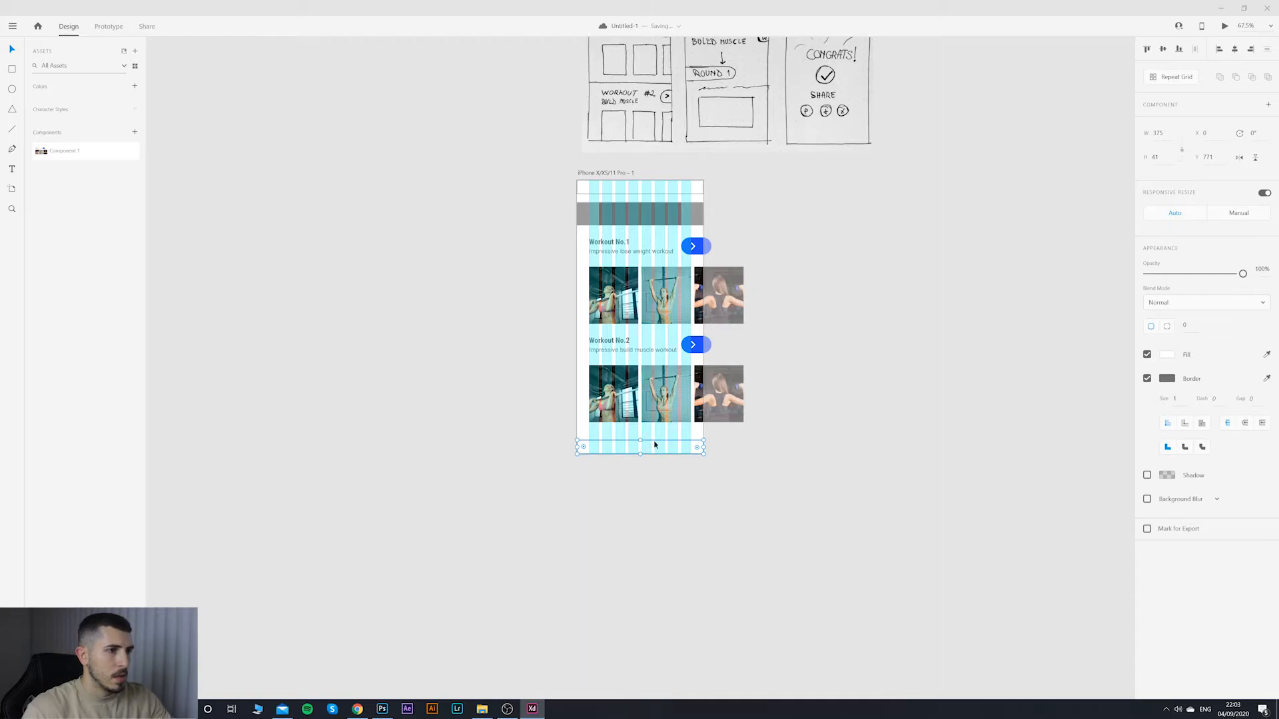
{"action": "key", "text": "Delete"}
Step: Duplicate the Workout No.1 component below the Workout No.2 section, aligned with it at X 36 and Y 754
{"action": "left_click", "coordinate": [667, 353]}
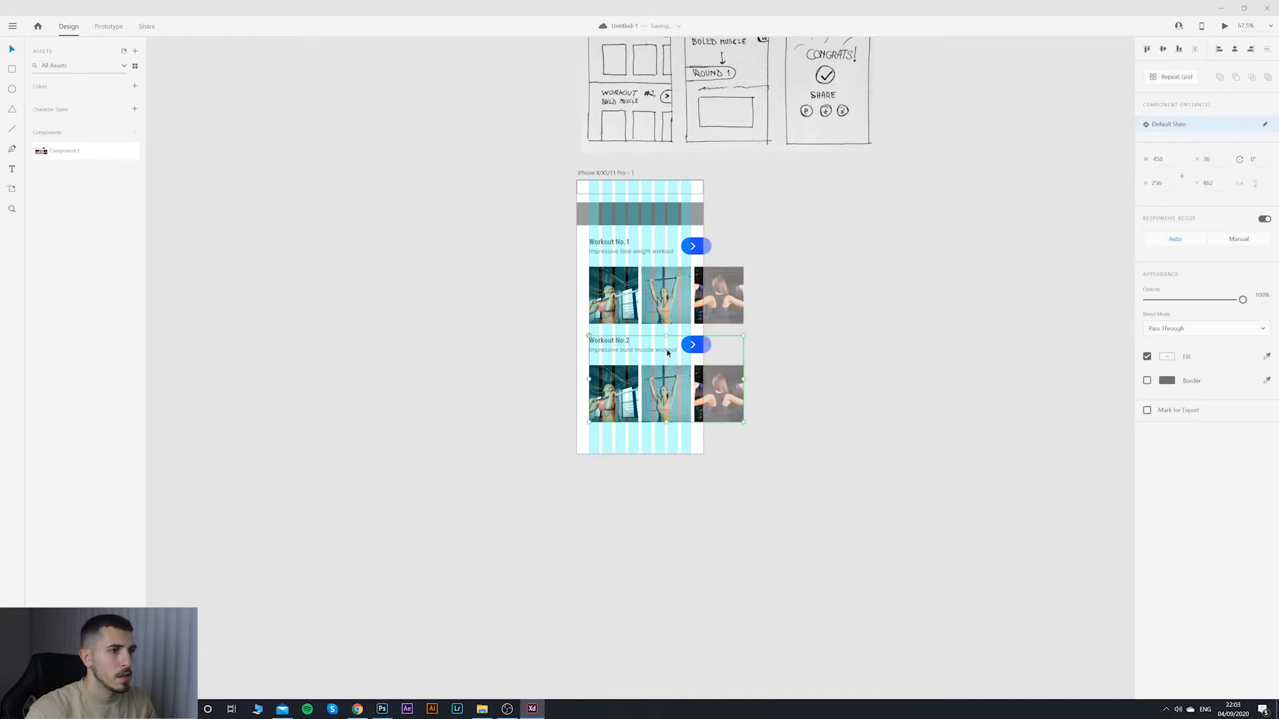
{"action": "left_click", "coordinate": [603, 244]}
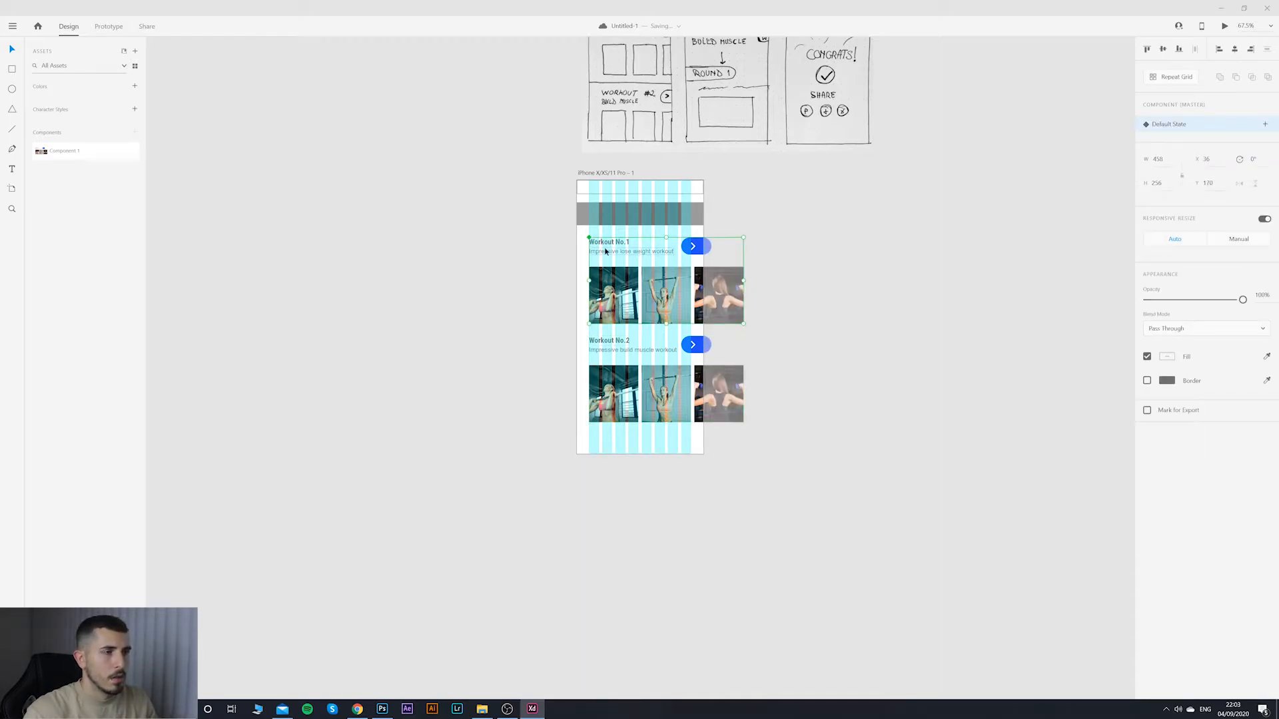
{"action": "left_click_drag", "start_coordinate": [608, 246], "coordinate": [638, 443]}
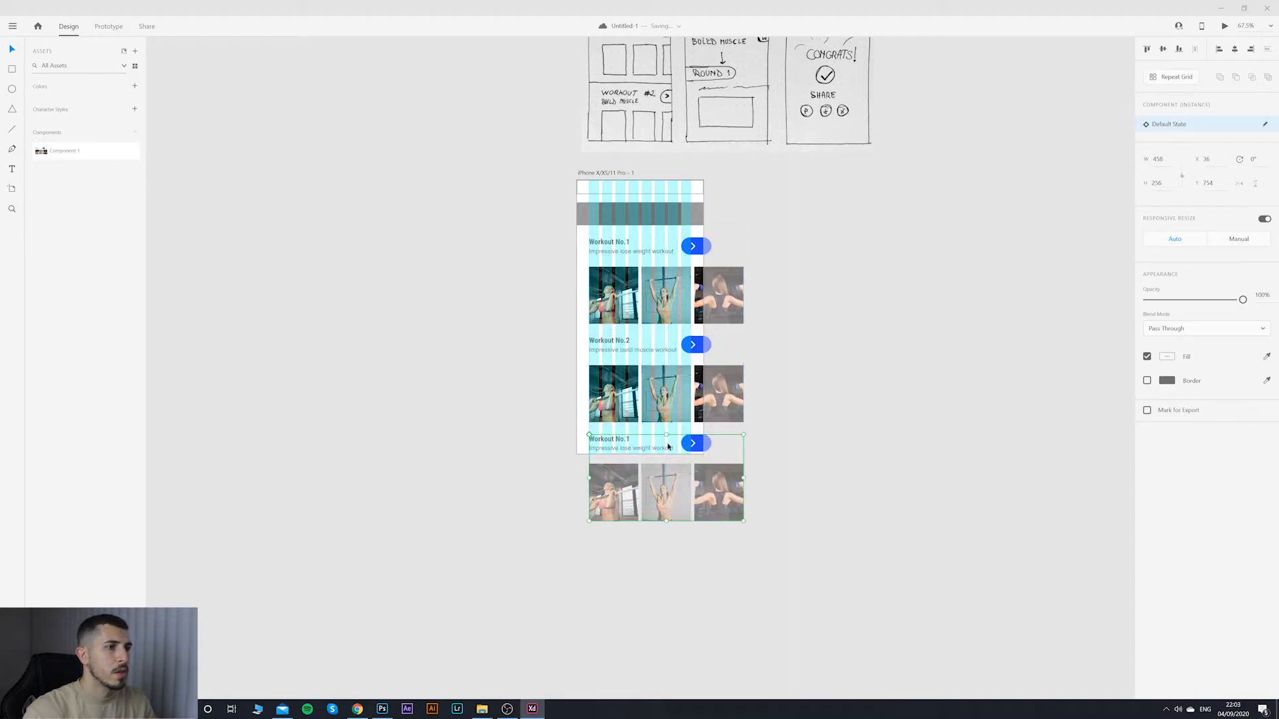
{"action": "left_click", "coordinate": [816, 536]}
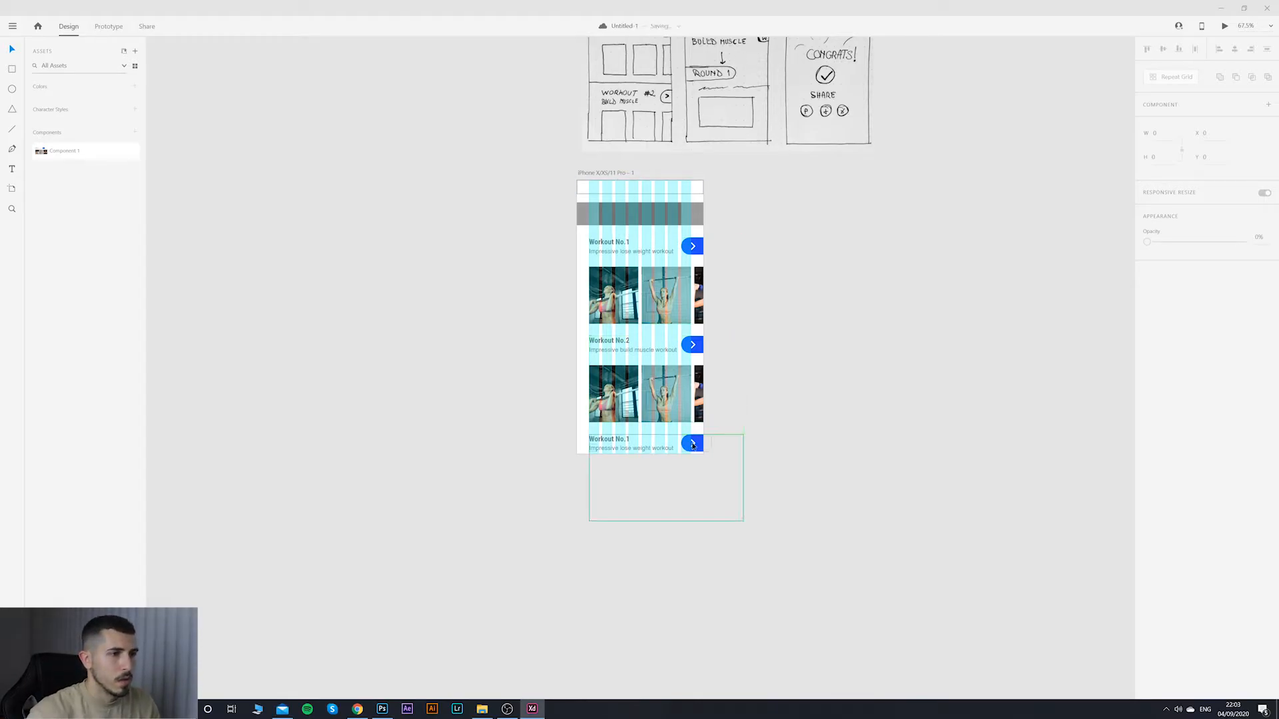
{"action": "scroll", "coordinate": [696, 443], "scroll_direction": "up", "scroll_amount": 1}
{"action": "scroll", "coordinate": [699, 443], "scroll_direction": "down", "scroll_amount": 3}
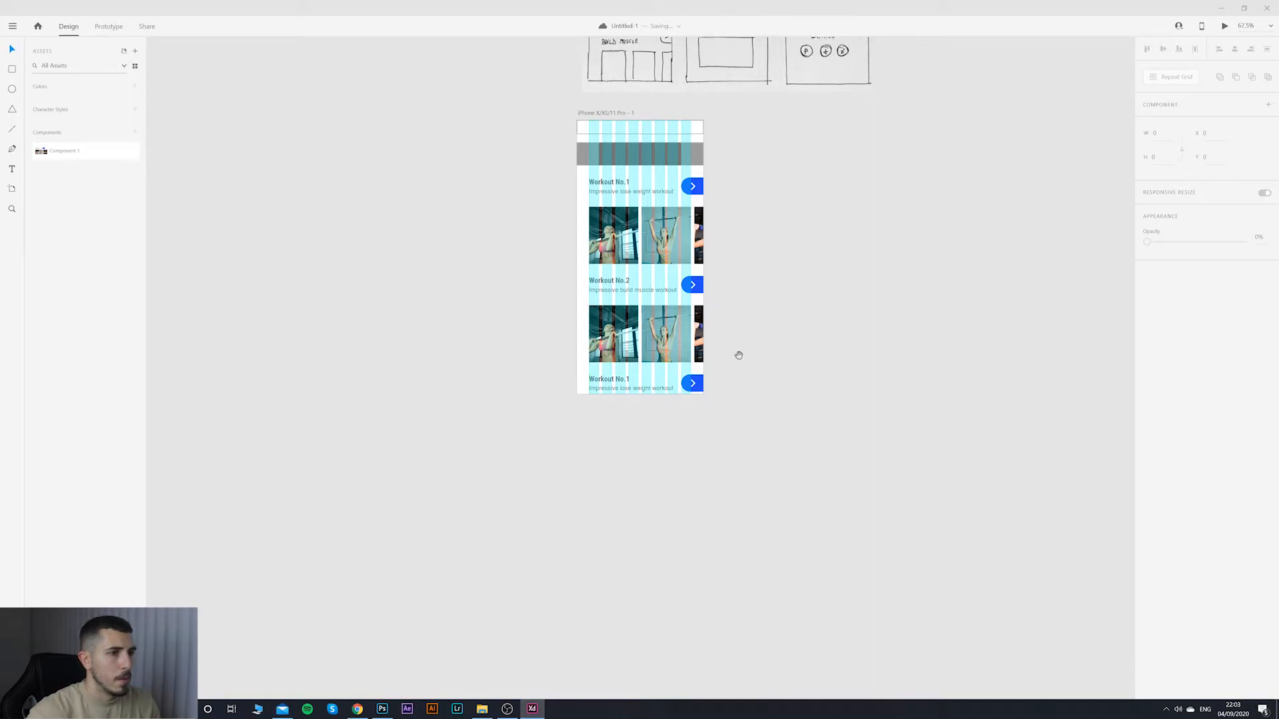
{"action": "left_click_drag", "start_coordinate": [739, 355], "coordinate": [730, 399]}
{"action": "scroll", "coordinate": [594, 215], "scroll_direction": "up", "scroll_amount": 2}
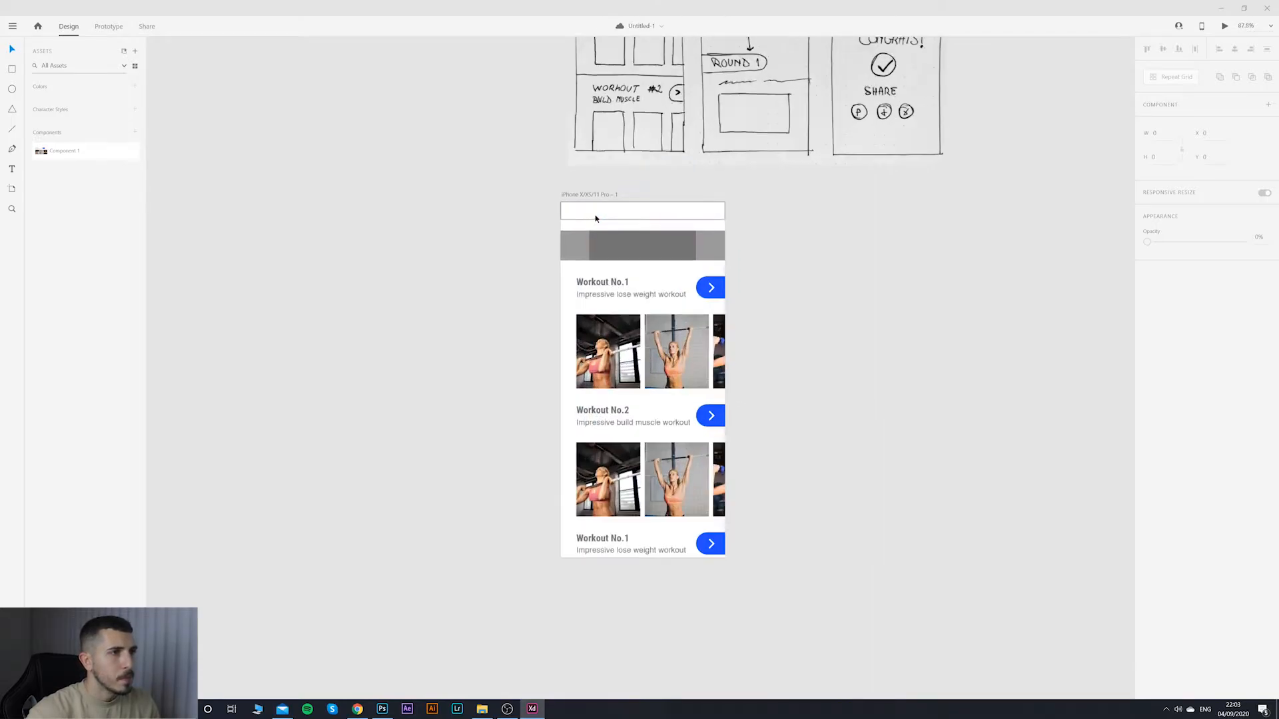
Step: Change the title of the lowest workout component on the artboard to "Workout No.3"
{"action": "double_click", "coordinate": [626, 541]}
{"action": "double_click", "coordinate": [628, 543]}
{"action": "left_click", "coordinate": [632, 541]}
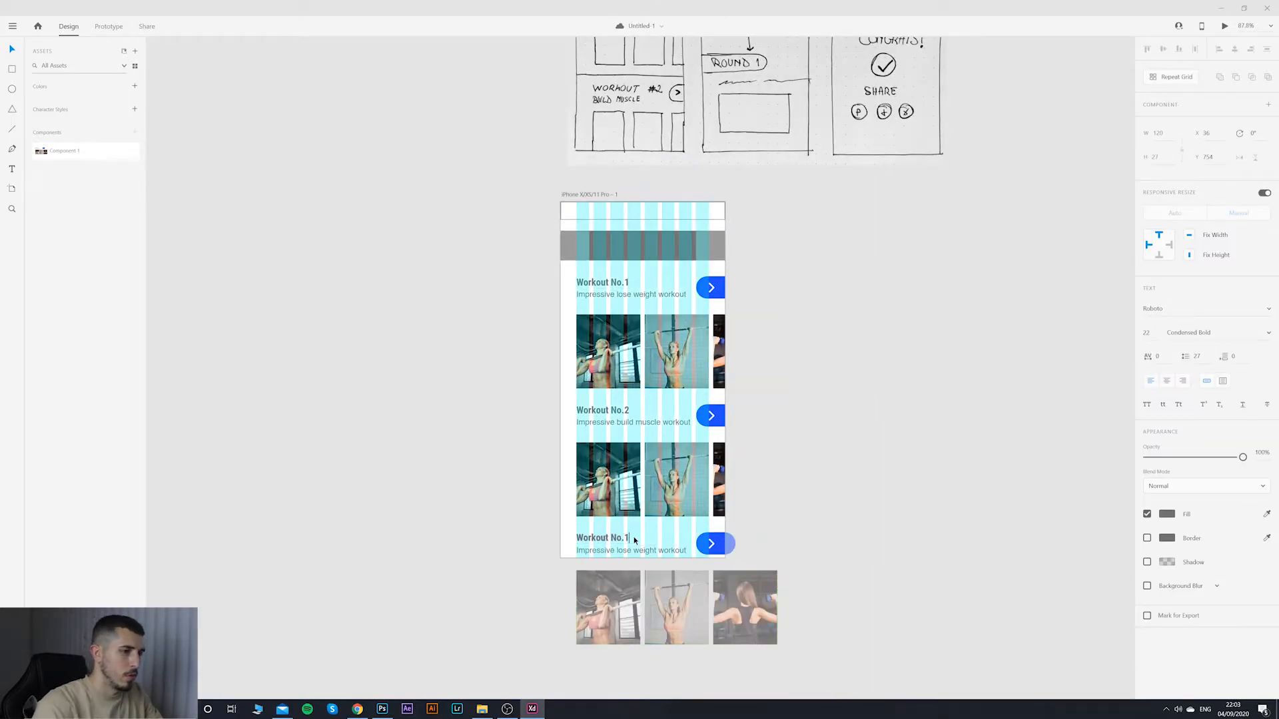
{"action": "left_click", "coordinate": [770, 536]}
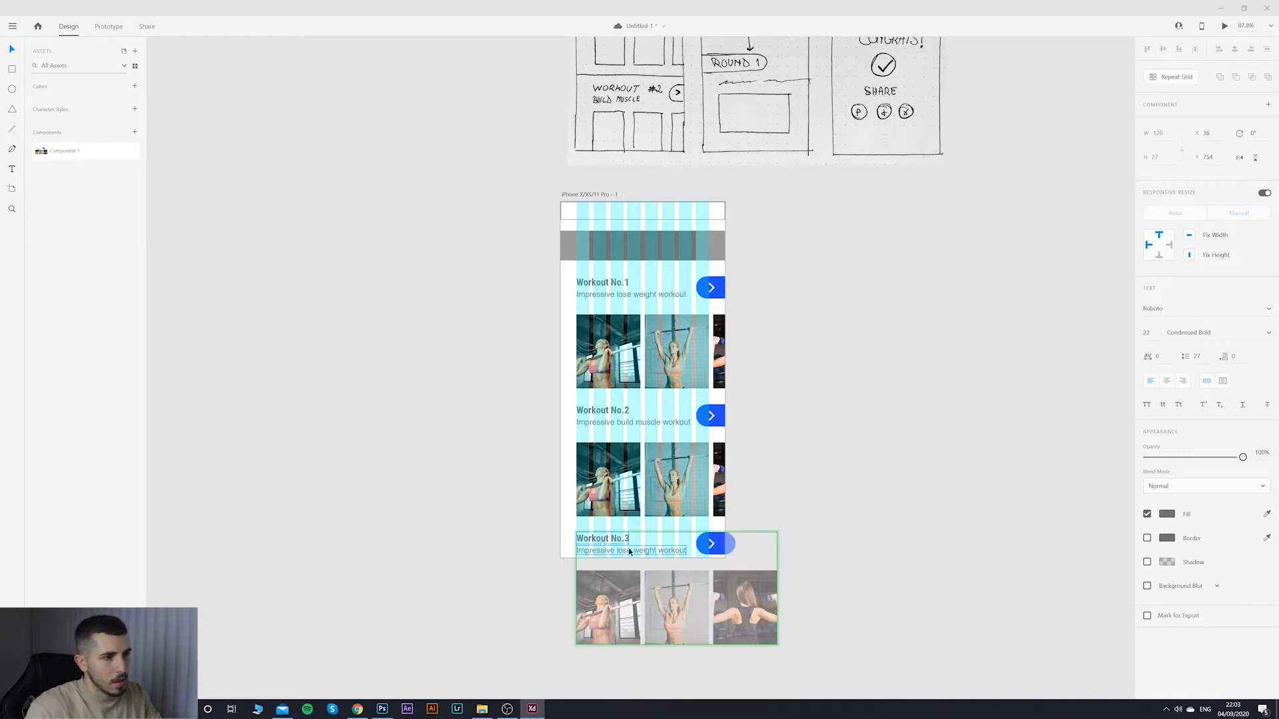
{"action": "left_click", "coordinate": [865, 432]}
{"action": "left_click", "coordinate": [864, 432]}
Step: Examine the header bar in the first hand-drawn sketch and the icon files available in the _resources folder
{"action": "left_click_drag", "start_coordinate": [853, 433], "coordinate": [738, 430]}
{"action": "scroll", "coordinate": [574, 277], "scroll_direction": "down", "scroll_amount": 2}
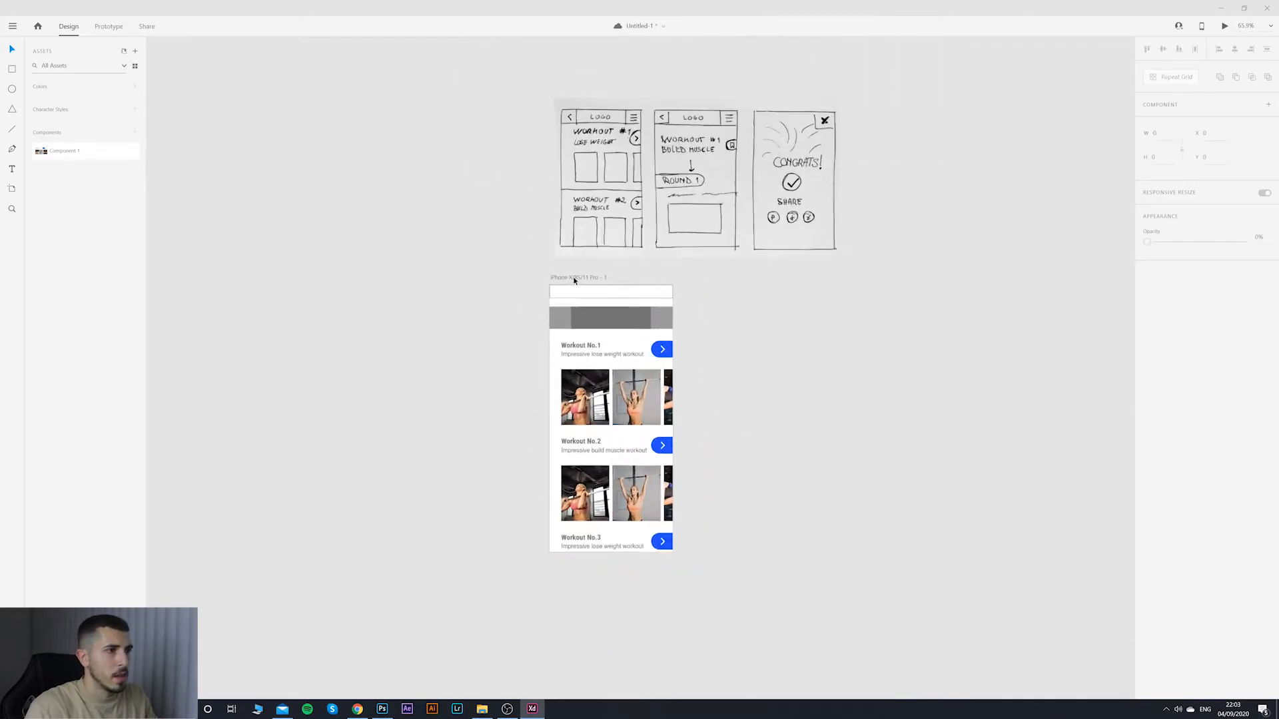
{"action": "scroll", "coordinate": [577, 300], "scroll_direction": "up", "scroll_amount": 6}
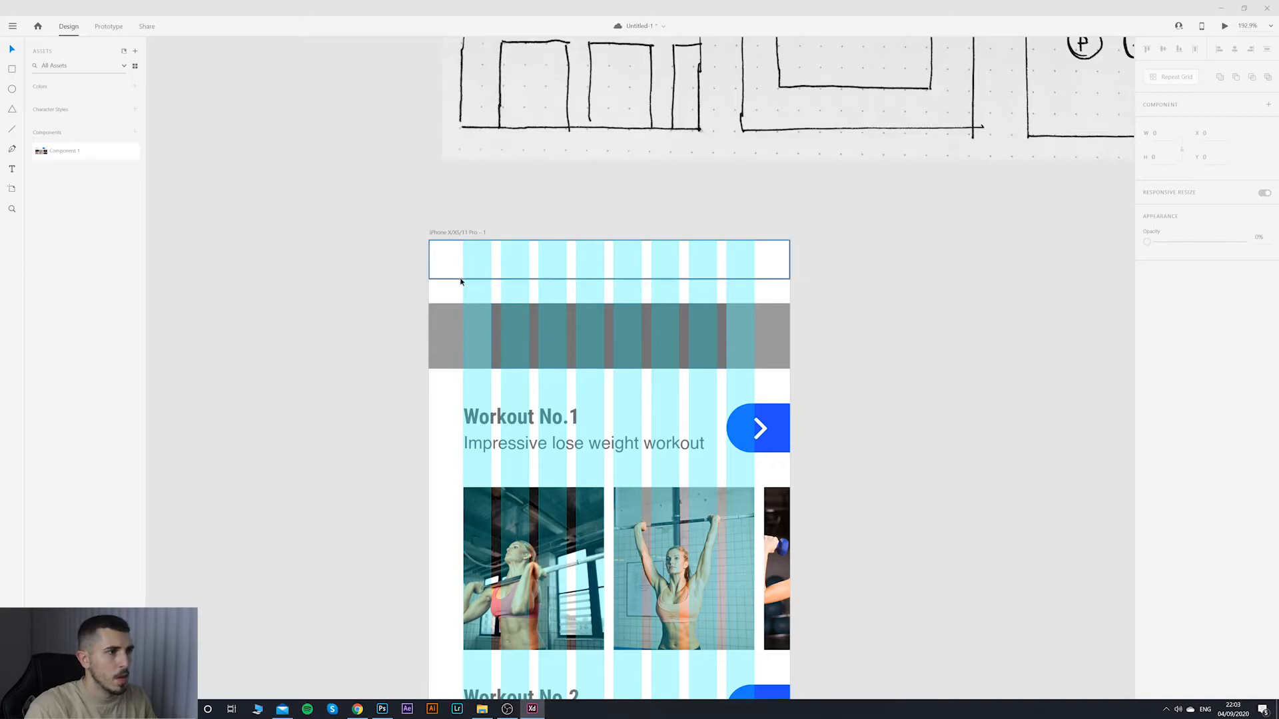
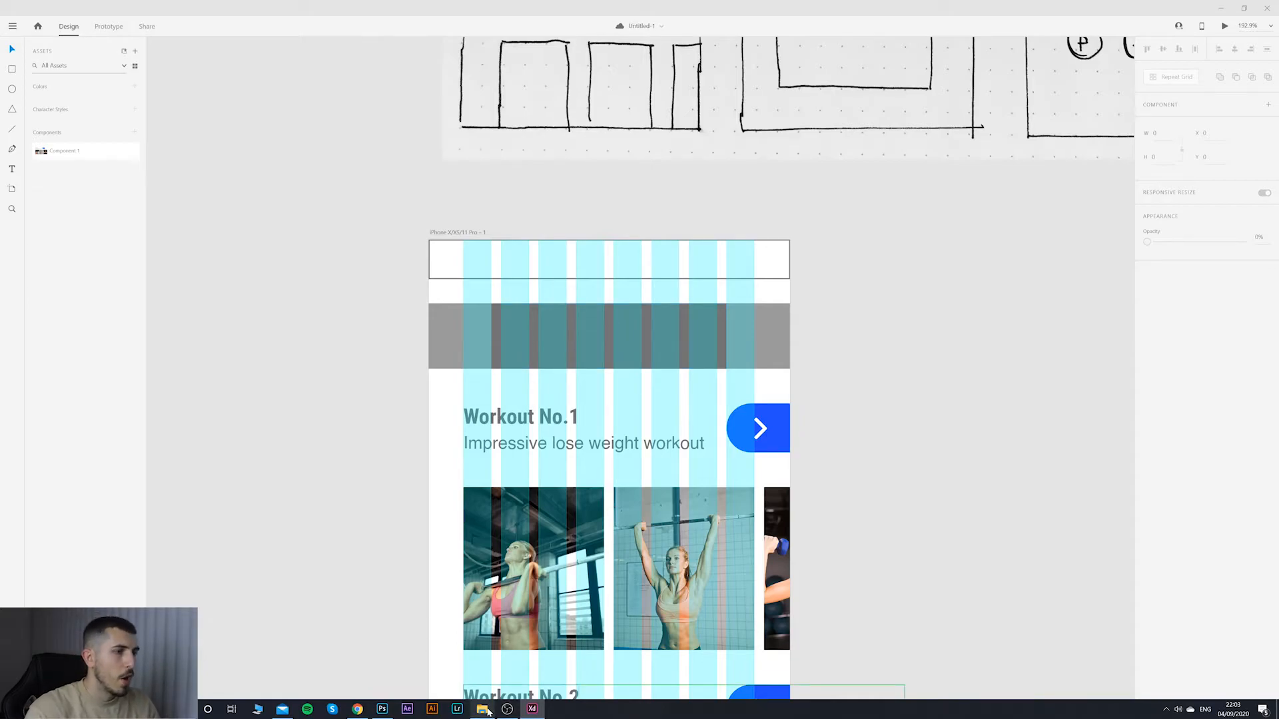
{"action": "left_click", "coordinate": [481, 708]}
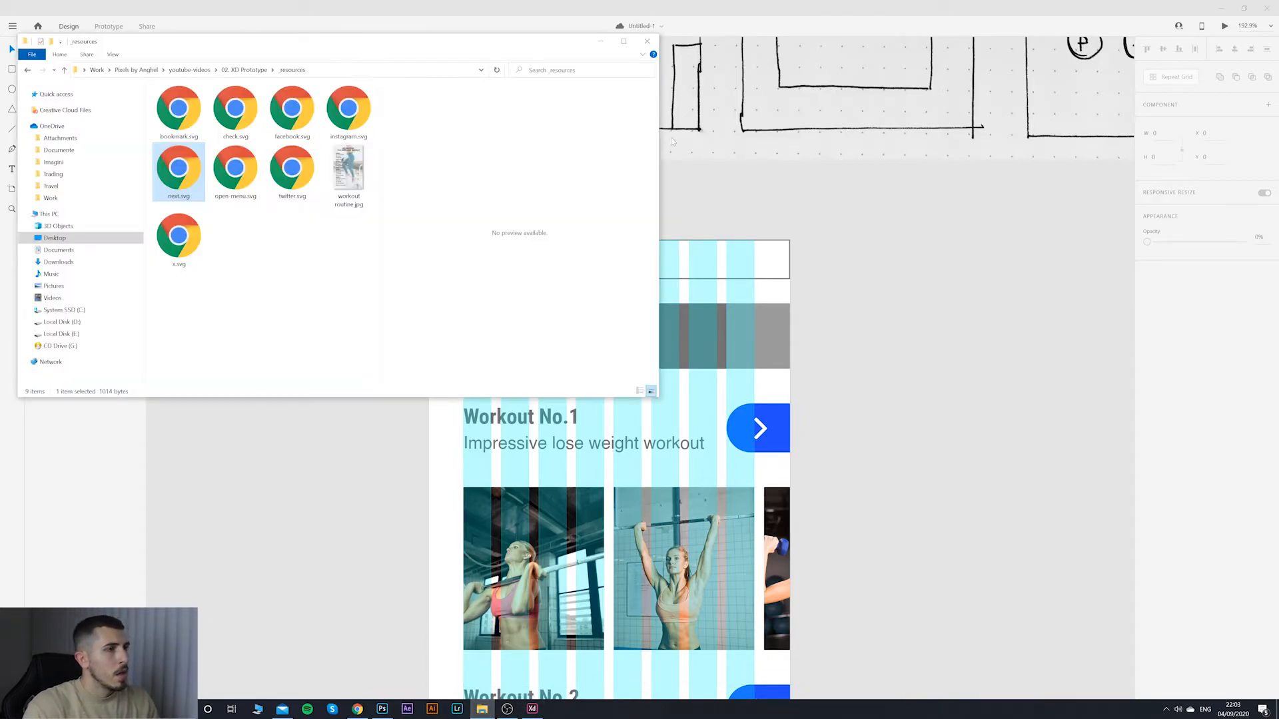
{"action": "left_click_drag", "start_coordinate": [390, 46], "coordinate": [431, 291]}
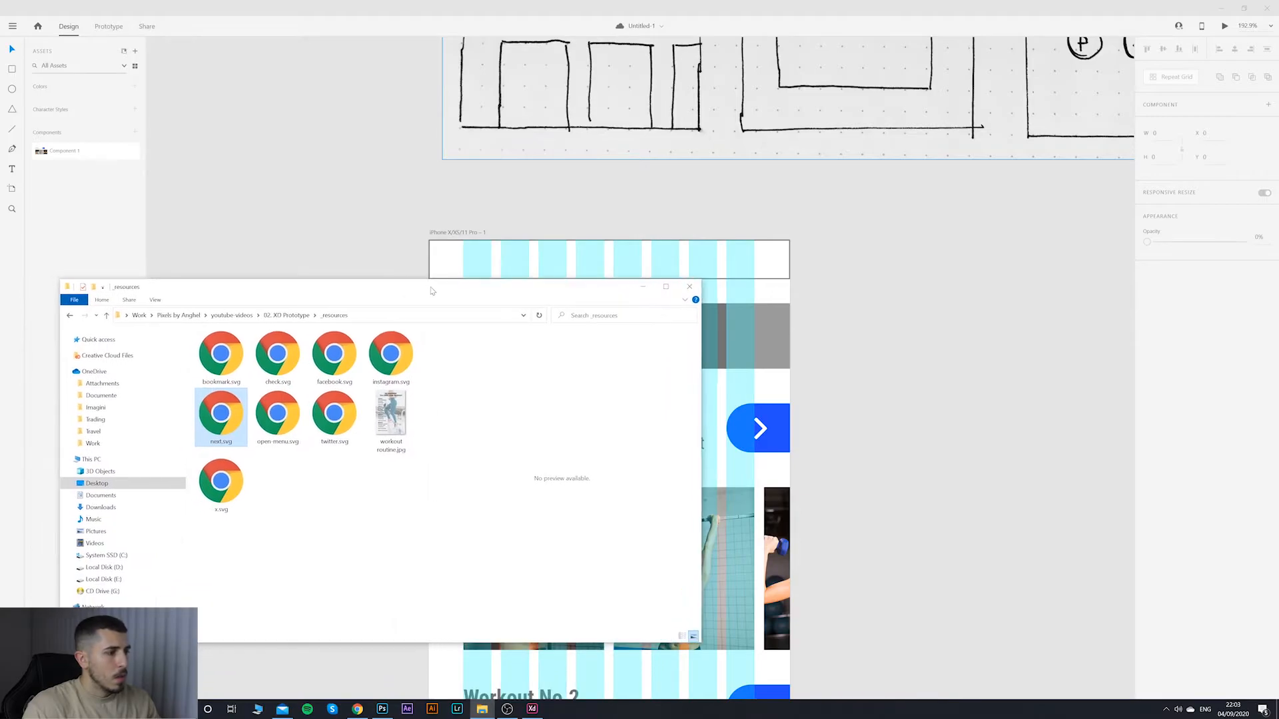
{"action": "left_click", "coordinate": [940, 343]}
{"action": "scroll", "coordinate": [869, 340], "scroll_direction": "up", "scroll_amount": 2}
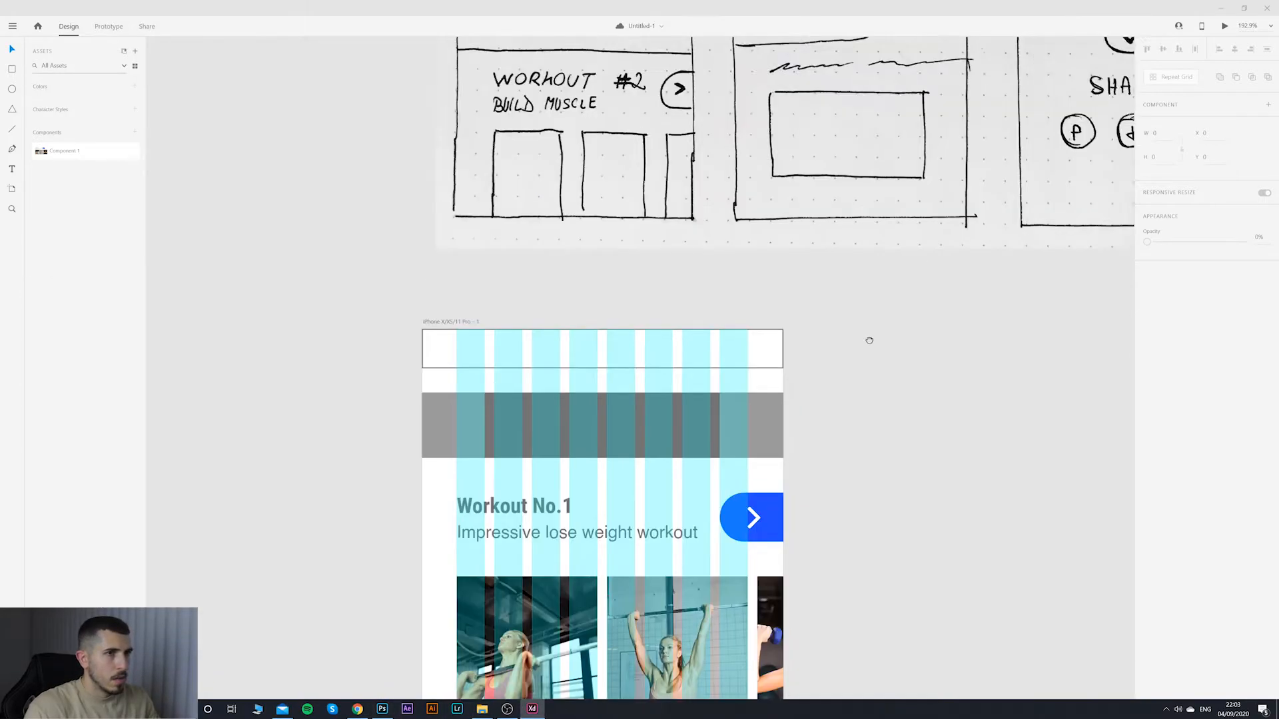
{"action": "scroll", "coordinate": [869, 341], "scroll_direction": "up", "scroll_amount": 7}
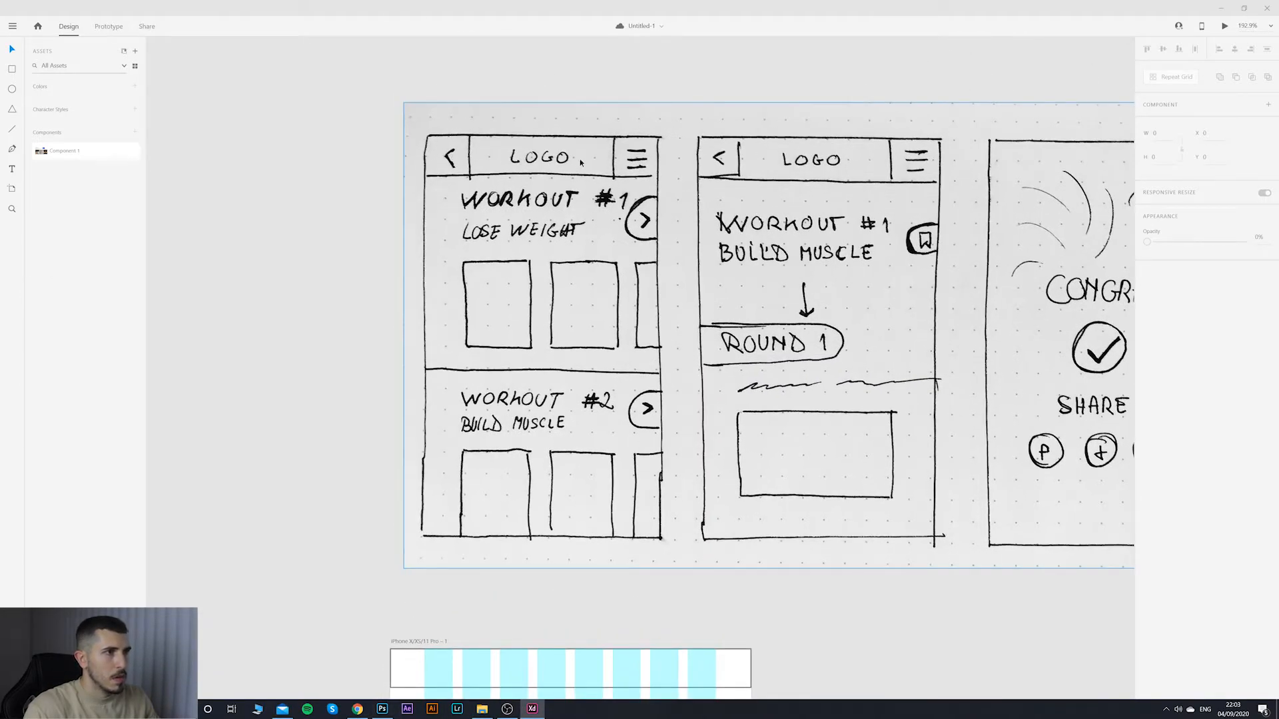
{"action": "scroll", "coordinate": [761, 543], "scroll_direction": "down", "scroll_amount": 10}
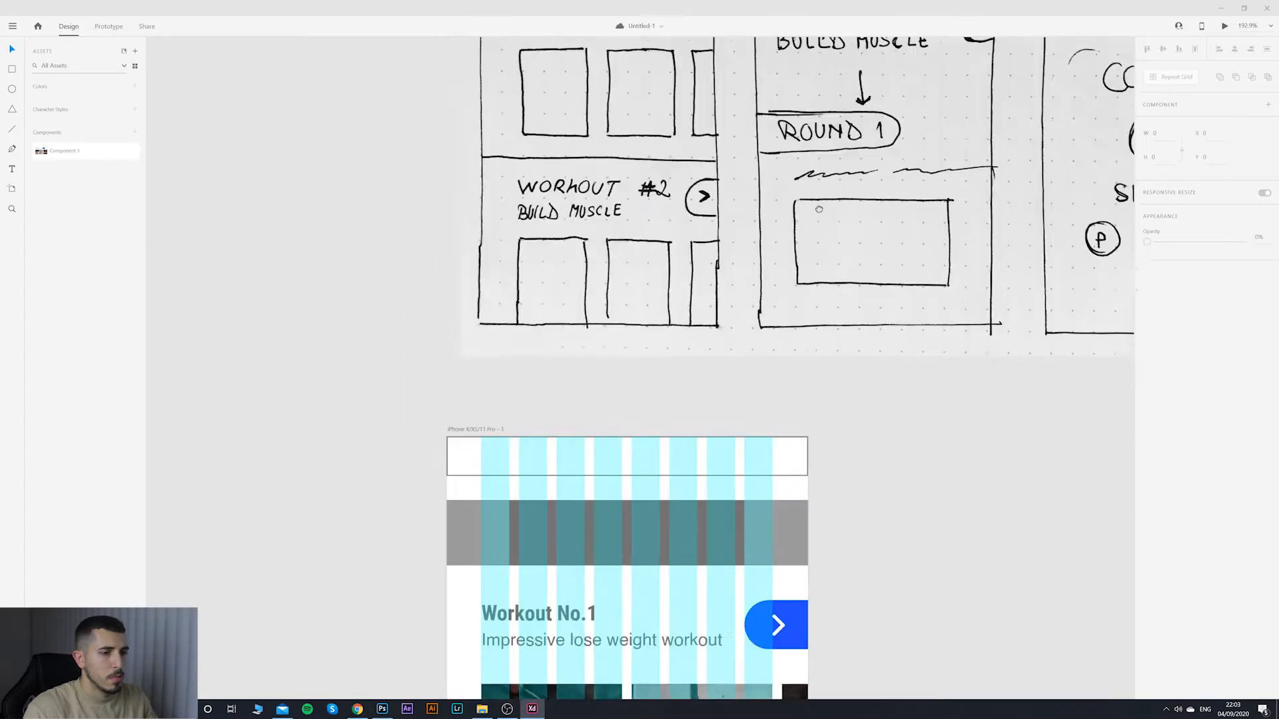
{"action": "left_click", "coordinate": [481, 710]}
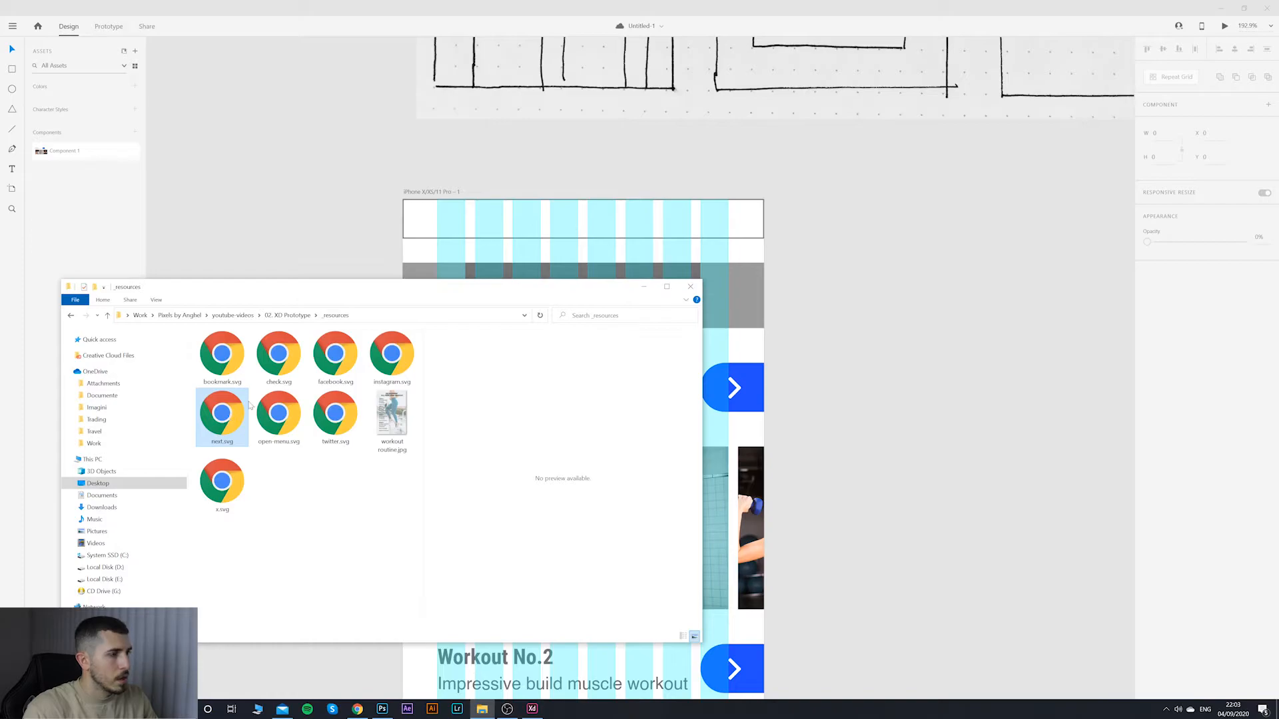
{"action": "left_click_drag", "start_coordinate": [249, 404], "coordinate": [266, 363]}
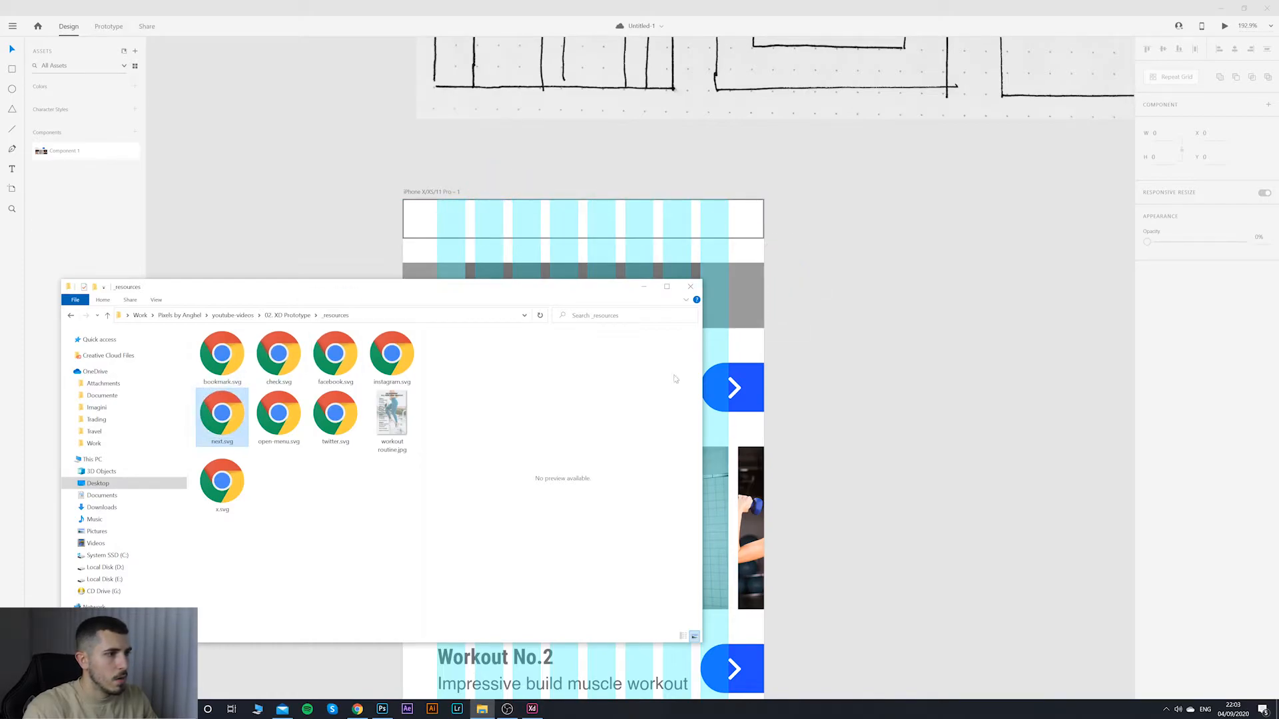
Step: Copy the white arrow icon from the Workout No.1 button and place the copy in the centre of the header's left grey box
{"action": "left_click", "coordinate": [734, 390]}
{"action": "double_click", "coordinate": [736, 392]}
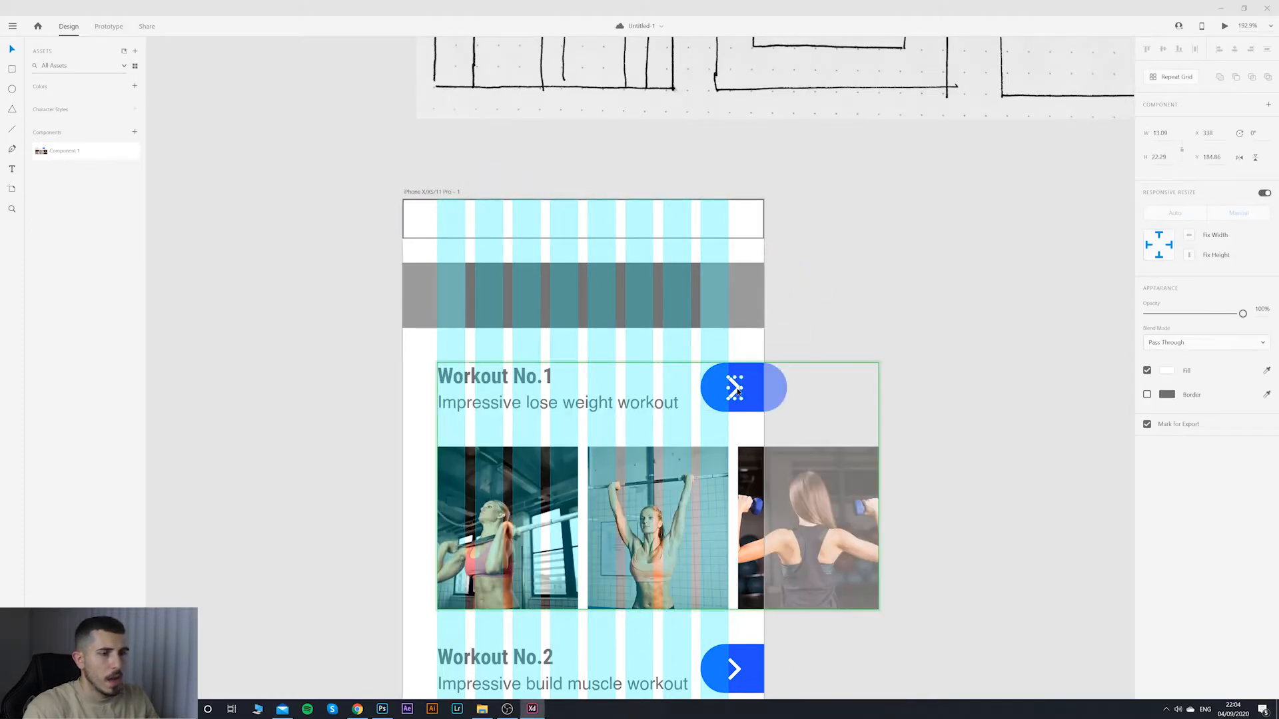
{"action": "left_click", "coordinate": [772, 353]}
{"action": "left_click", "coordinate": [462, 282]}
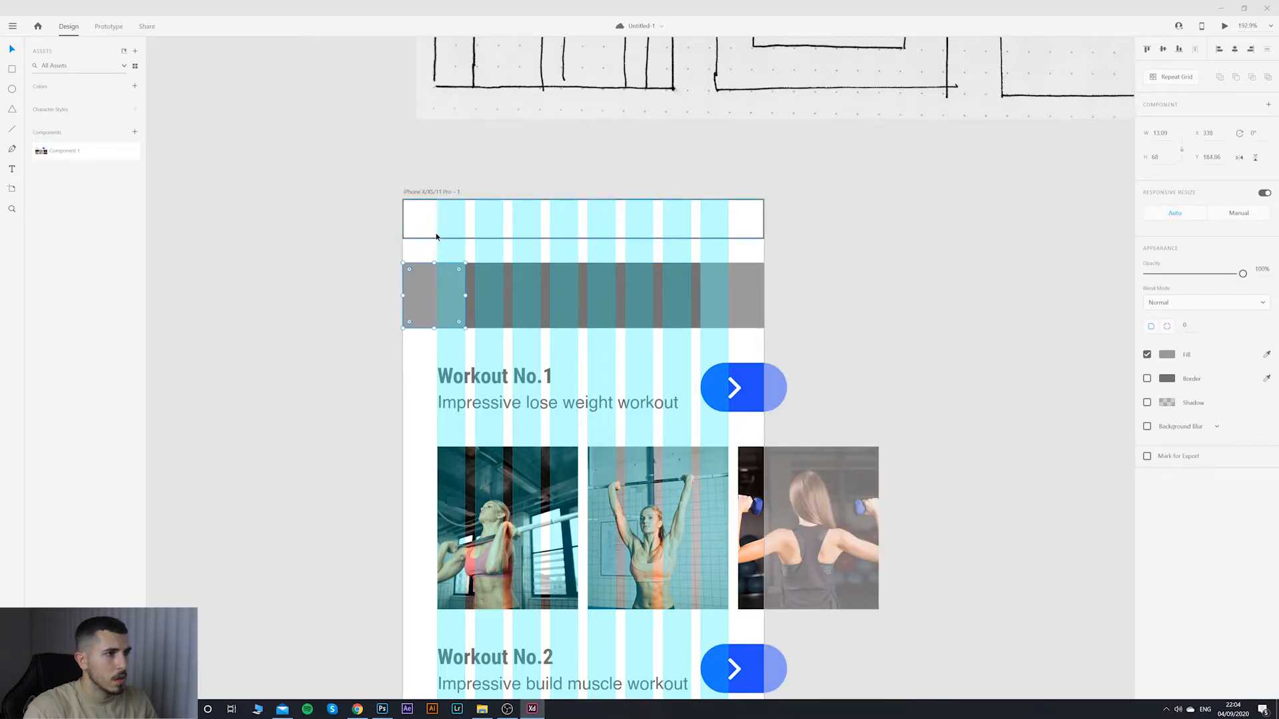
{"action": "key", "text": "ctrl+v"}
{"action": "left_click_drag", "start_coordinate": [735, 389], "coordinate": [666, 353]}
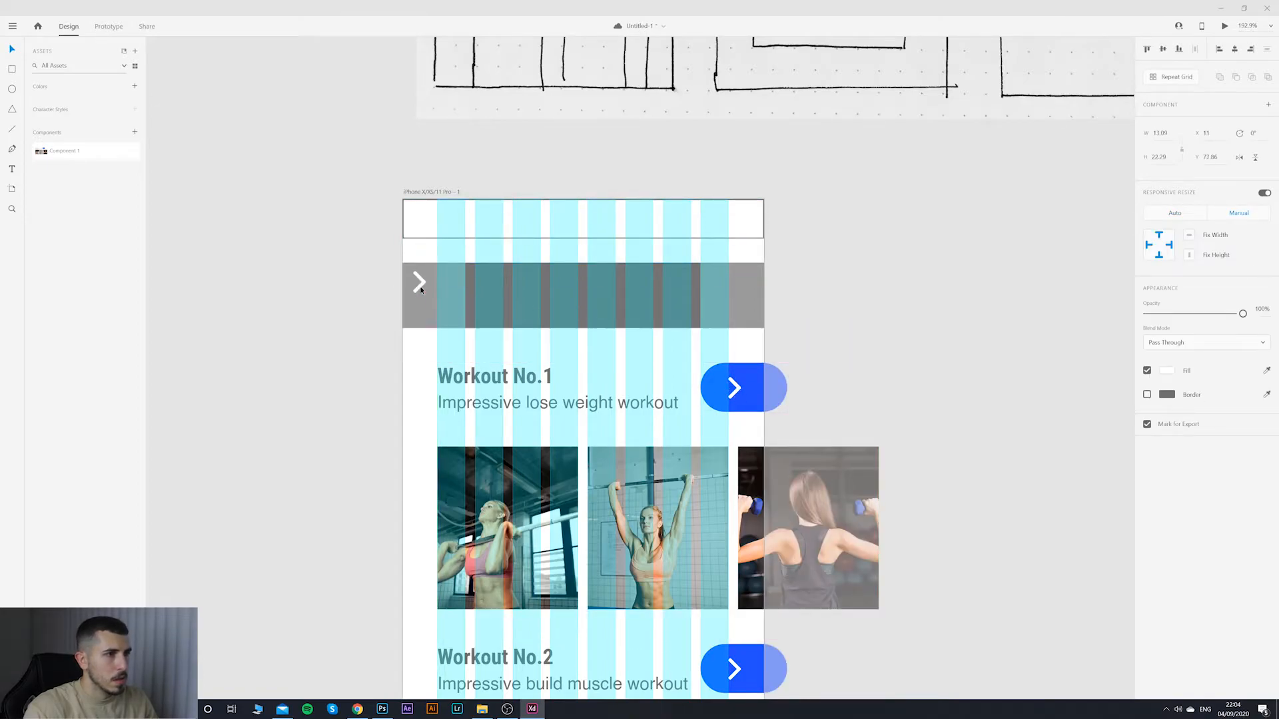
{"action": "left_click_drag", "start_coordinate": [421, 290], "coordinate": [432, 300]}
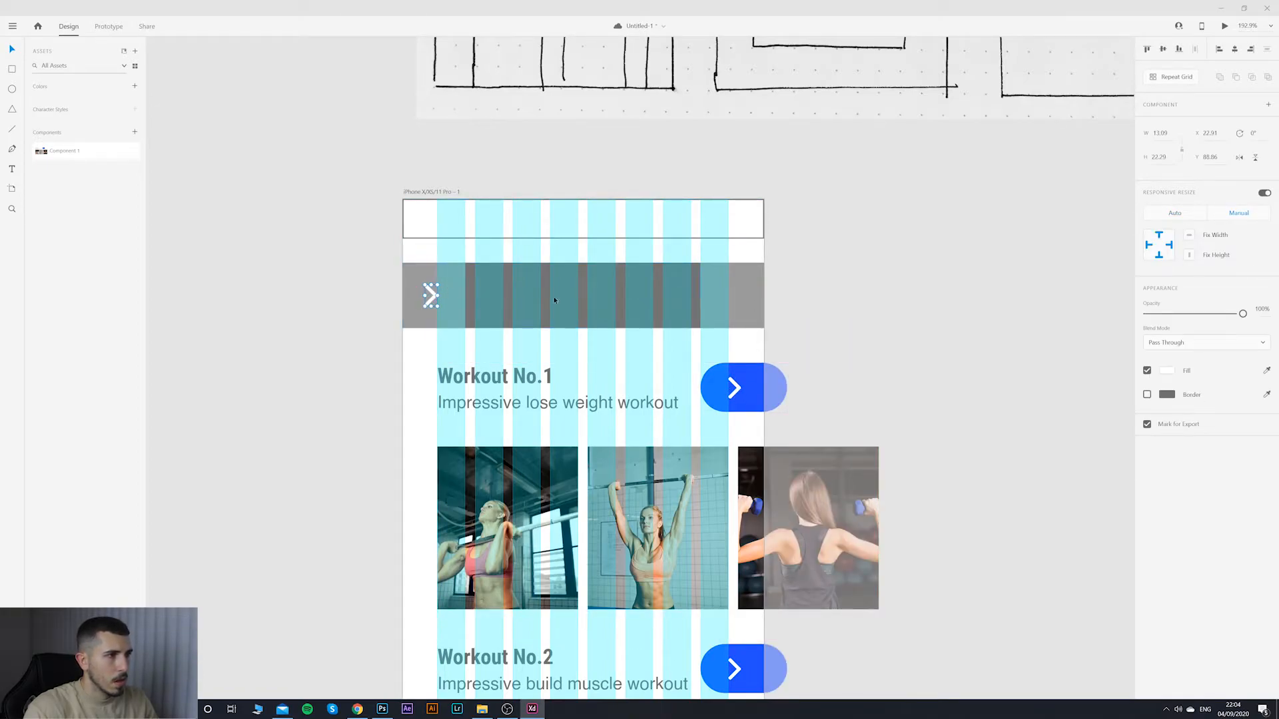
Step: Turn off the column layout grid of the iPhone artboard
{"action": "left_click", "coordinate": [430, 194]}
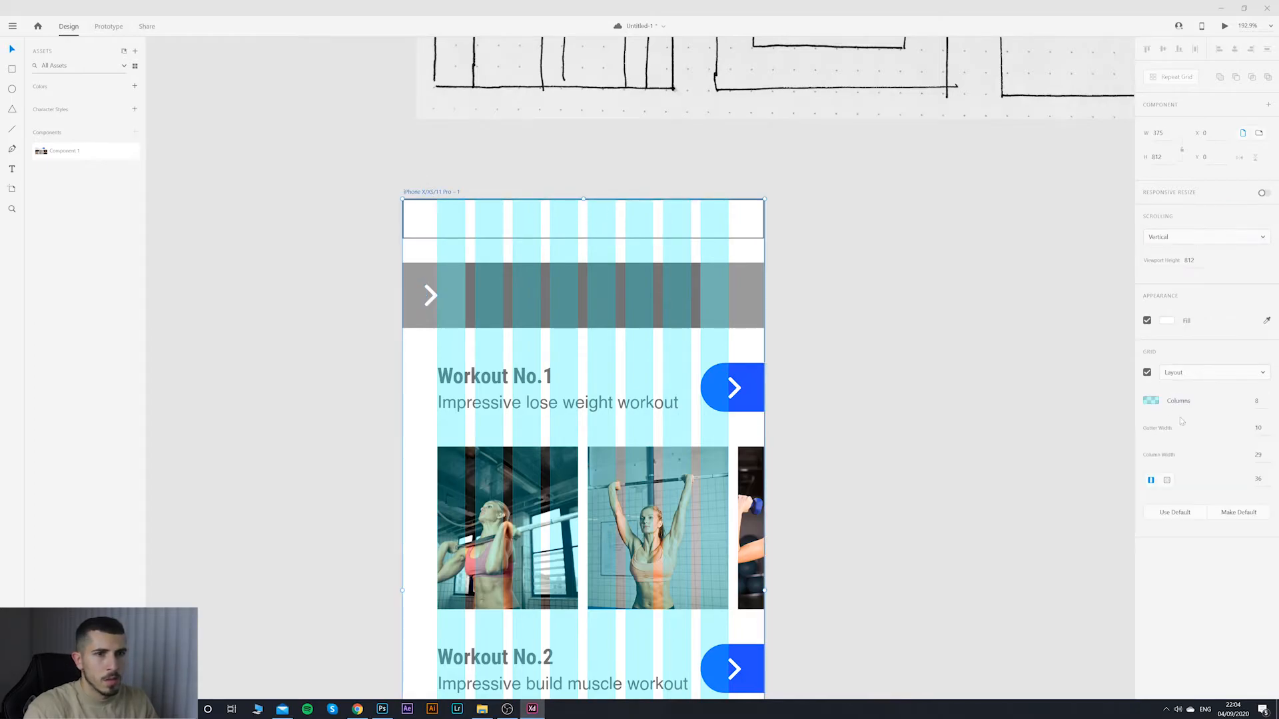
{"action": "left_click", "coordinate": [1147, 373]}
{"action": "left_click", "coordinate": [858, 283]}
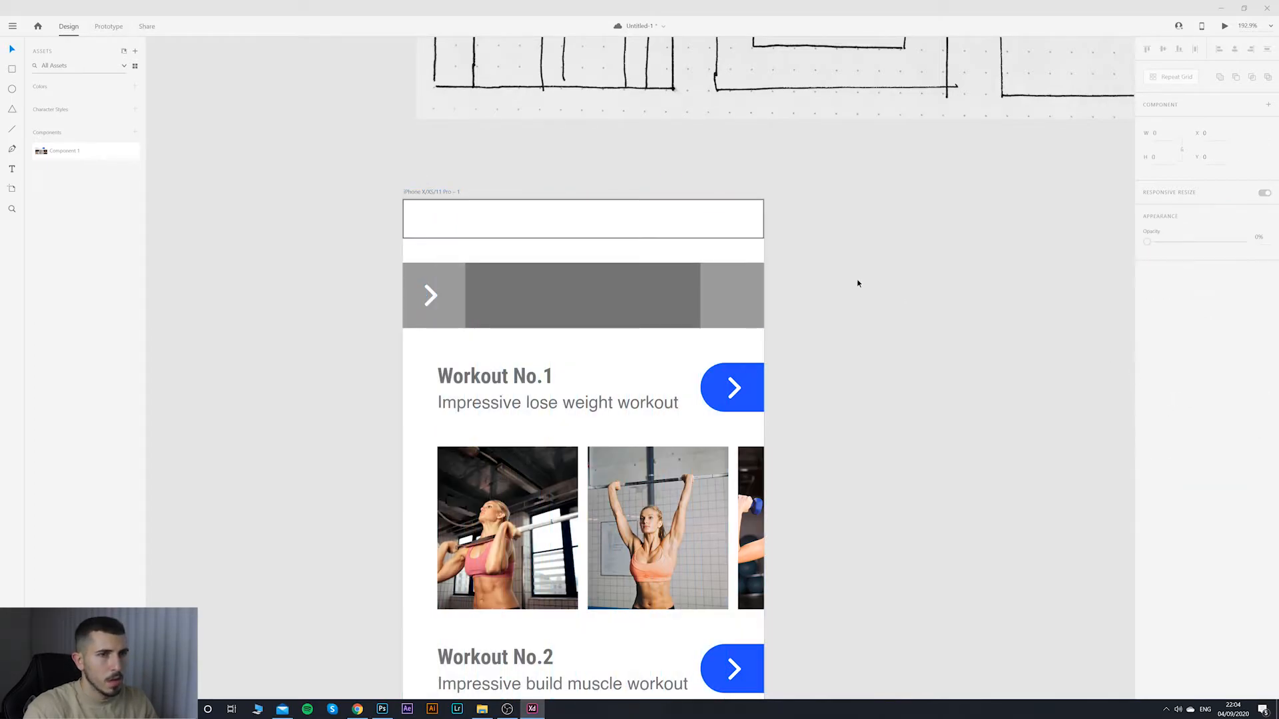
Step: Rotate the header's arrow icon 180° so it serves as a back arrow, centred in its grey box
{"action": "left_click", "coordinate": [431, 296]}
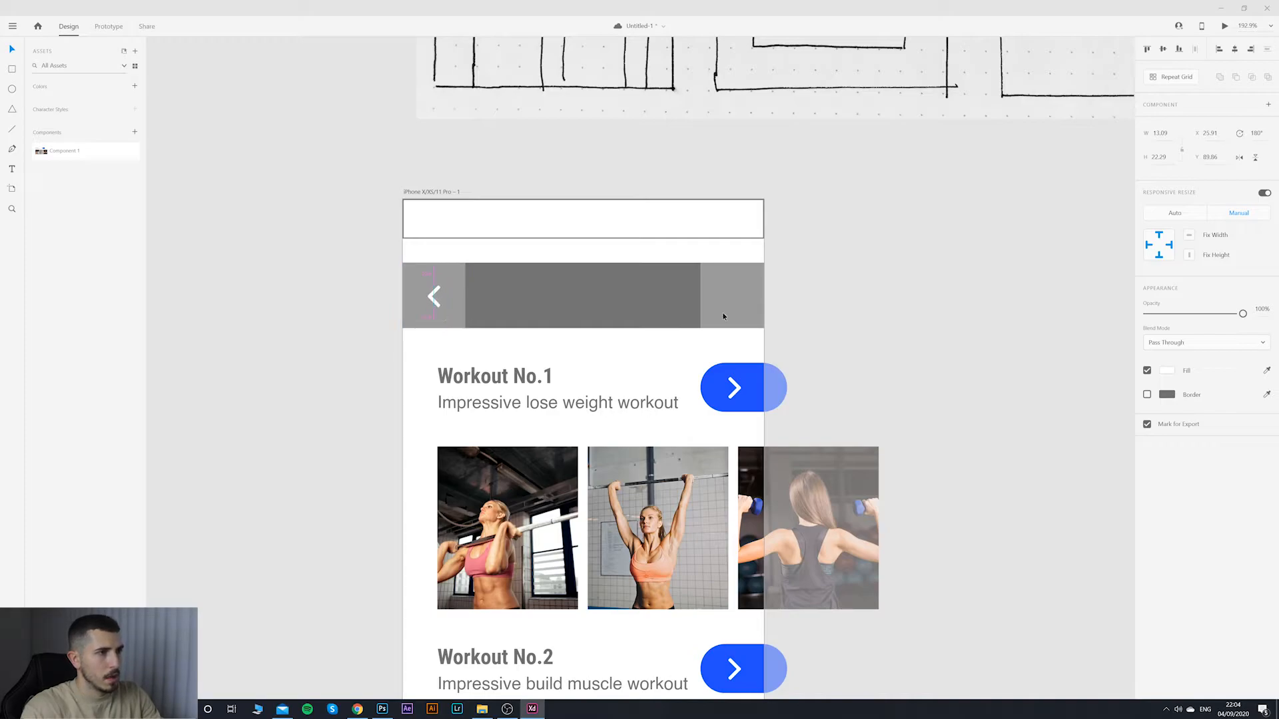
{"action": "left_click", "coordinate": [885, 295]}
{"action": "scroll", "coordinate": [866, 296], "scroll_direction": "down", "scroll_amount": 3}
{"action": "mouse_move", "coordinate": [867, 251]}
{"action": "left_mouse_down"}
{"action": "mouse_move", "coordinate": [725, 459]}
{"action": "mouse_move", "coordinate": [790, 321]}
{"action": "left_mouse_up"}
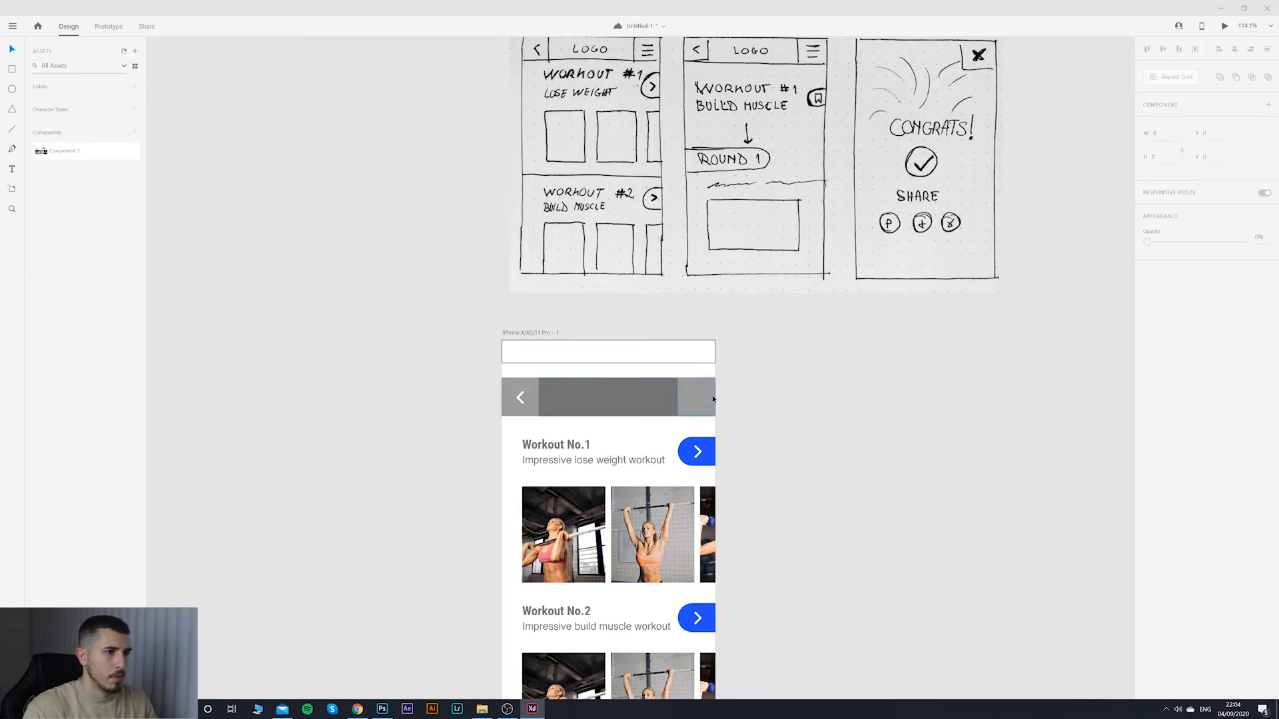
Step: Import open-menu.svg from the _resources folder and scale it down to about 16 × 12 in the header's right grey box
{"action": "scroll", "coordinate": [604, 398], "scroll_direction": "up", "scroll_amount": 2}
{"action": "left_click", "coordinate": [482, 709]}
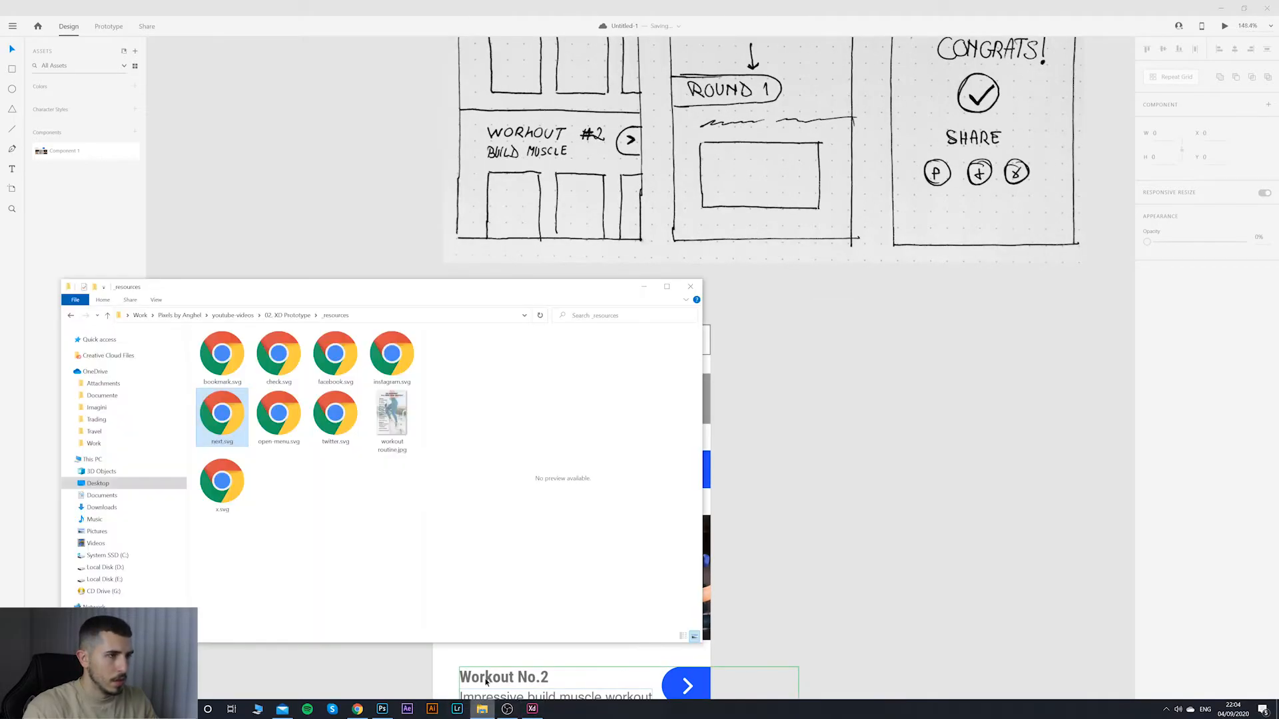
{"action": "left_click", "coordinate": [332, 469]}
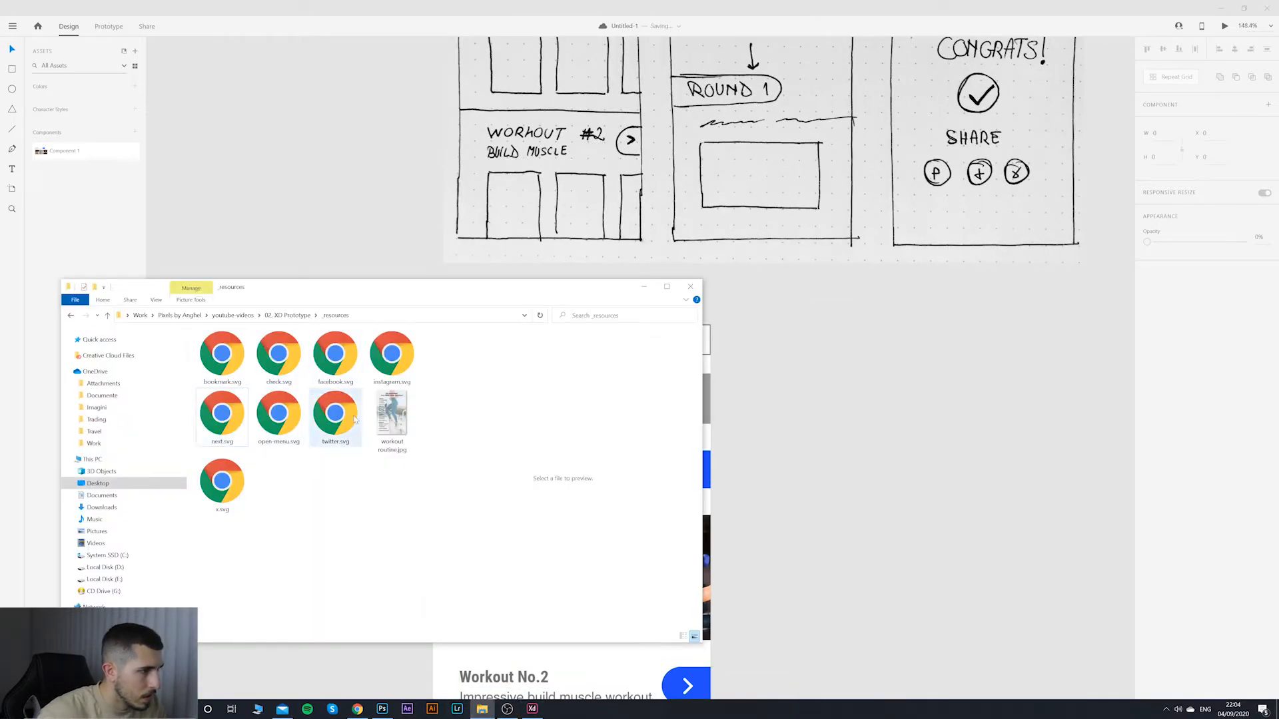
{"action": "left_click_drag", "start_coordinate": [279, 413], "coordinate": [788, 338]}
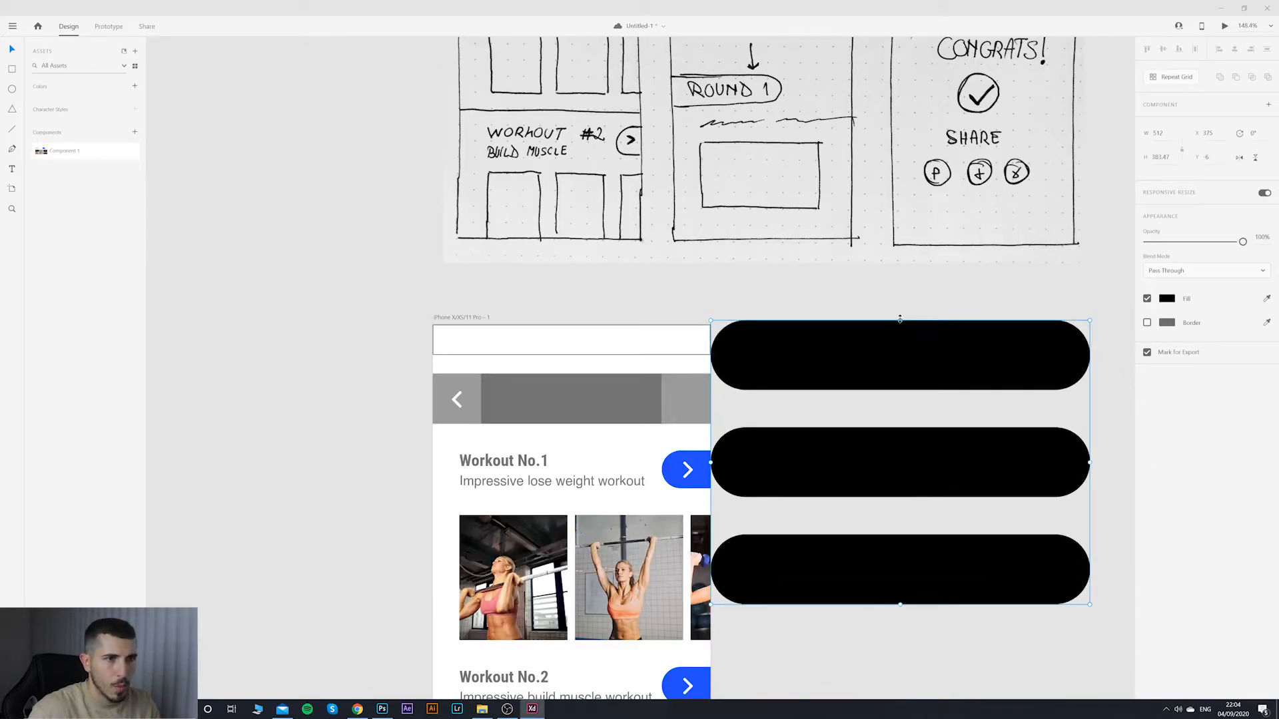
{"action": "mouse_move", "coordinate": [900, 319]}
{"action": "left_mouse_down"}
{"action": "mouse_move", "coordinate": [899, 445]}
{"action": "mouse_move", "coordinate": [882, 390]}
{"action": "mouse_move", "coordinate": [900, 321]}
{"action": "left_mouse_up"}
{"action": "left_click_drag", "start_coordinate": [1092, 319], "coordinate": [687, 333]}
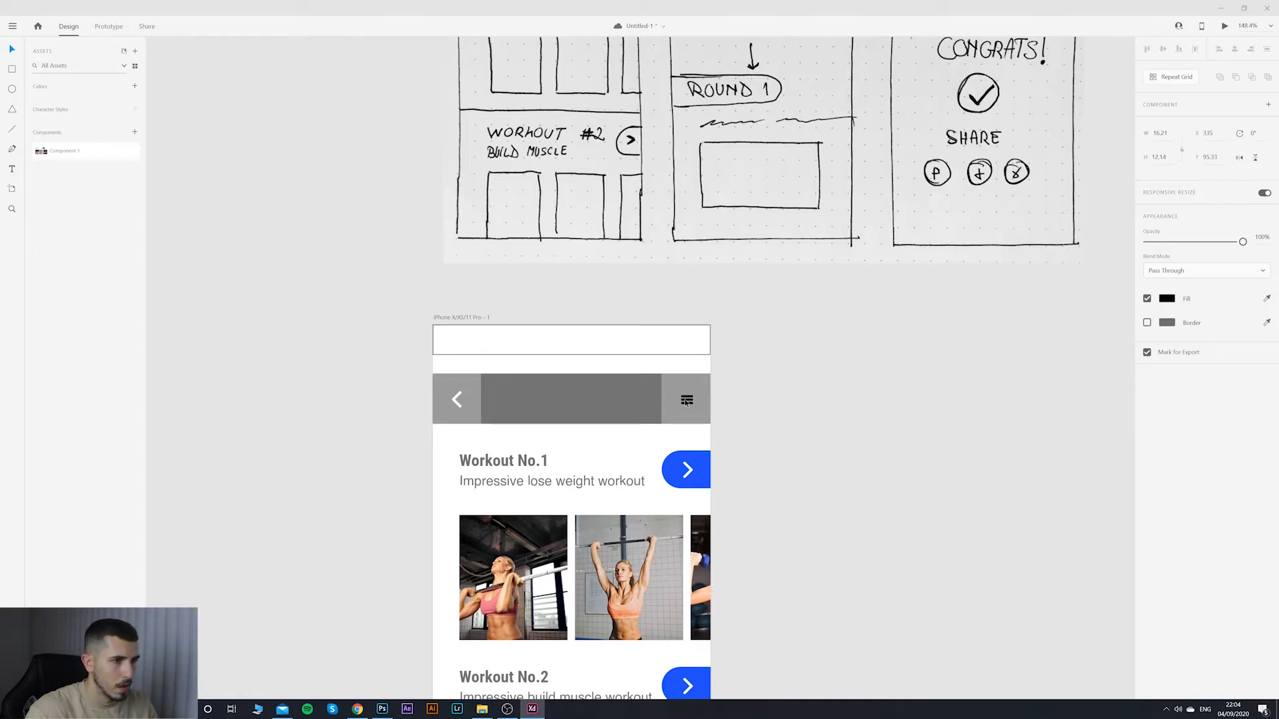
Step: Enlarge the header's menu icon to about 24 × 18, centred in its grey box, and fill it white (#FFFFFF)
{"action": "left_click", "coordinate": [687, 402]}
{"action": "left_click_drag", "start_coordinate": [694, 395], "coordinate": [701, 390]}
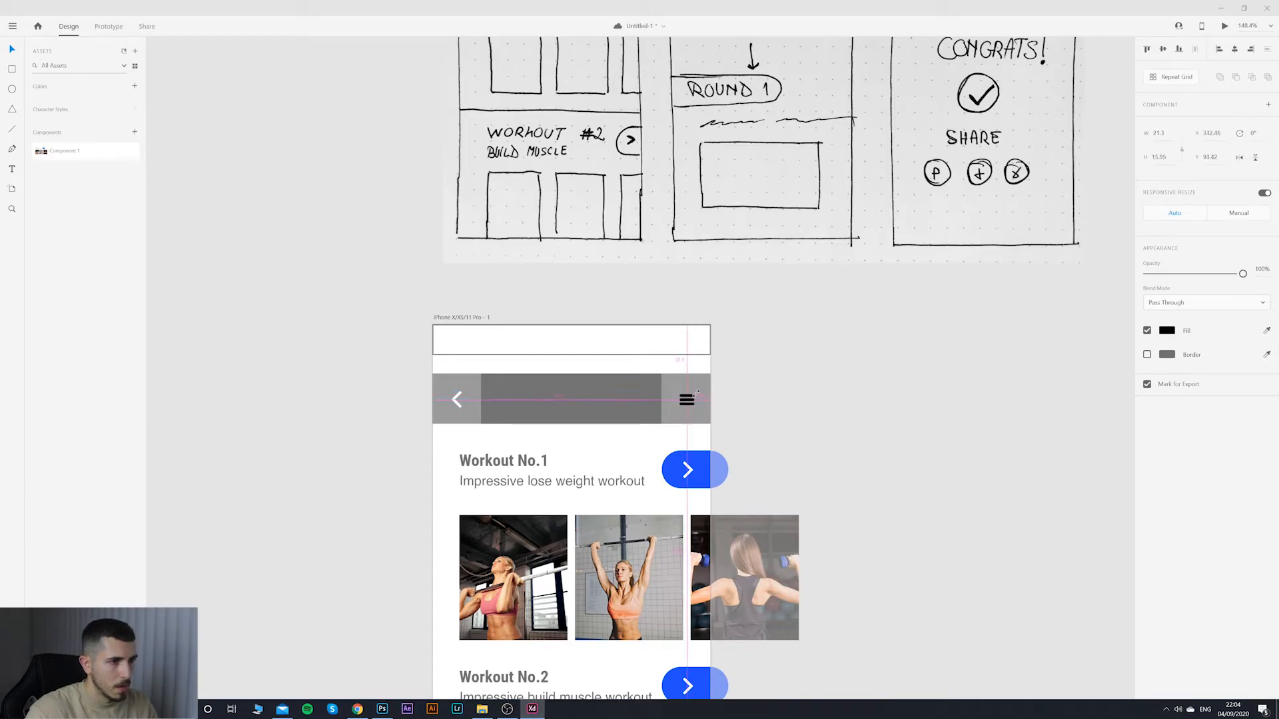
{"action": "scroll", "coordinate": [705, 396], "scroll_direction": "up", "scroll_amount": 10}
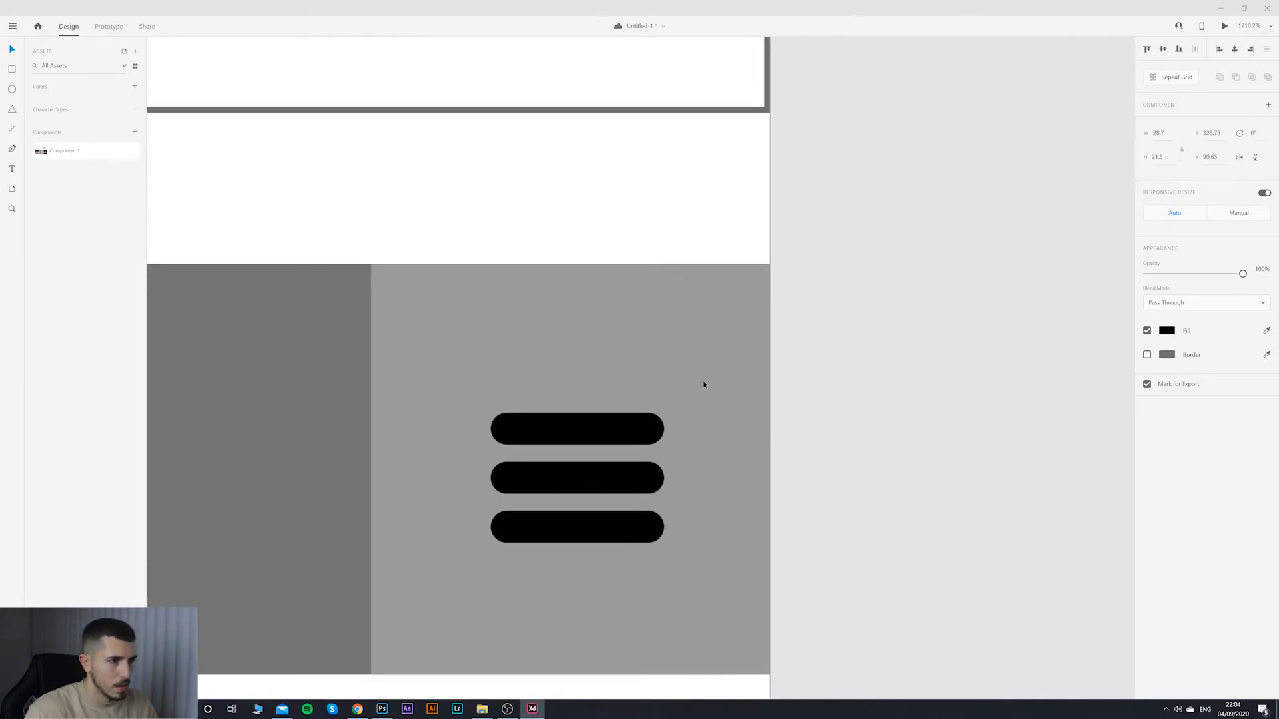
{"action": "left_click_drag", "start_coordinate": [664, 413], "coordinate": [650, 423]}
{"action": "left_click", "coordinate": [1169, 333]}
{"action": "left_click_drag", "start_coordinate": [1072, 300], "coordinate": [931, 248]}
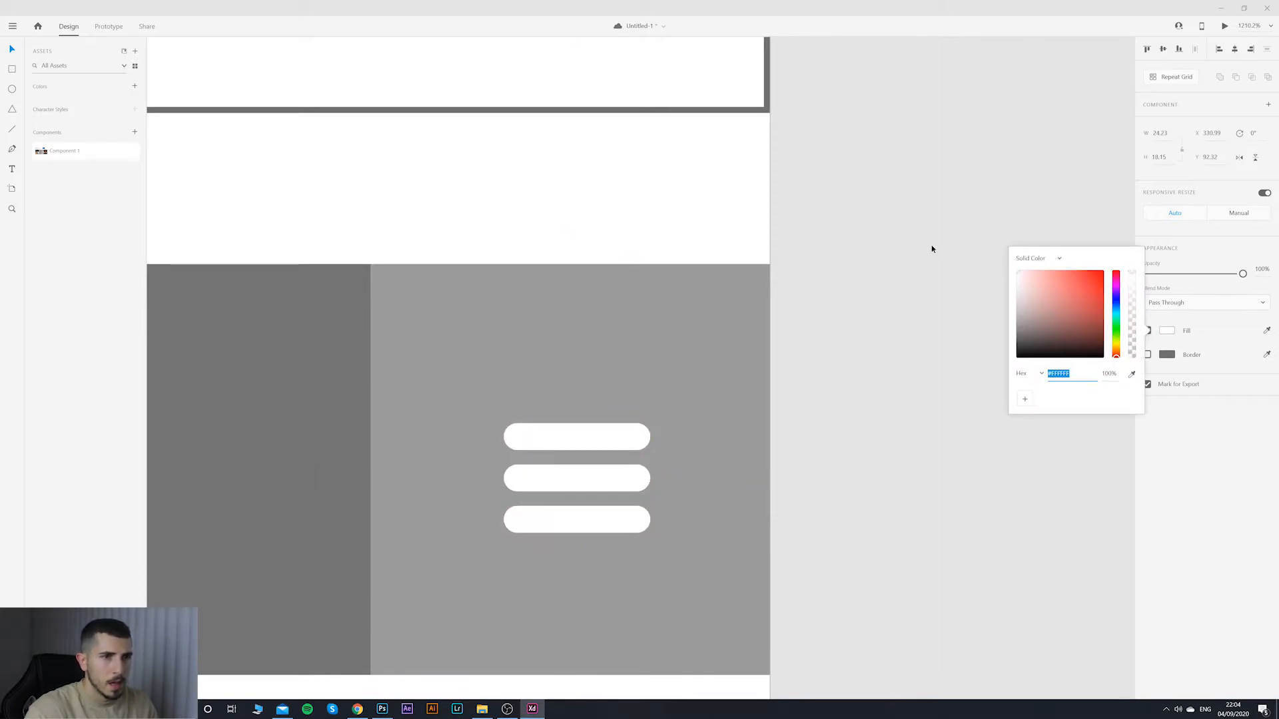
Step: Examine the white back arrow and menu icon in the header, selecting each one to check it
{"action": "left_click", "coordinate": [931, 249]}
{"action": "scroll", "coordinate": [931, 249], "scroll_direction": "down", "scroll_amount": 10}
{"action": "scroll", "coordinate": [866, 242], "scroll_direction": "right", "scroll_amount": 2}
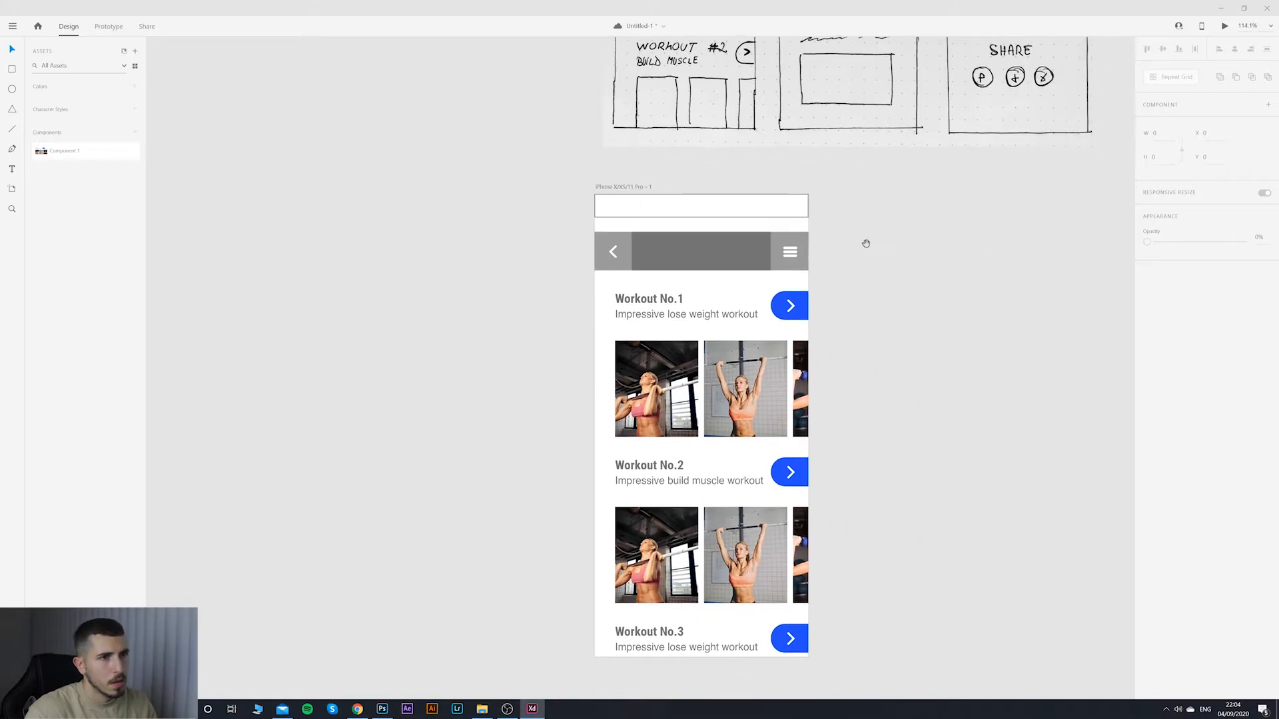
{"action": "scroll", "coordinate": [897, 248], "scroll_direction": "down", "scroll_amount": 5}
{"action": "scroll", "coordinate": [666, 243], "scroll_direction": "up", "scroll_amount": 10}
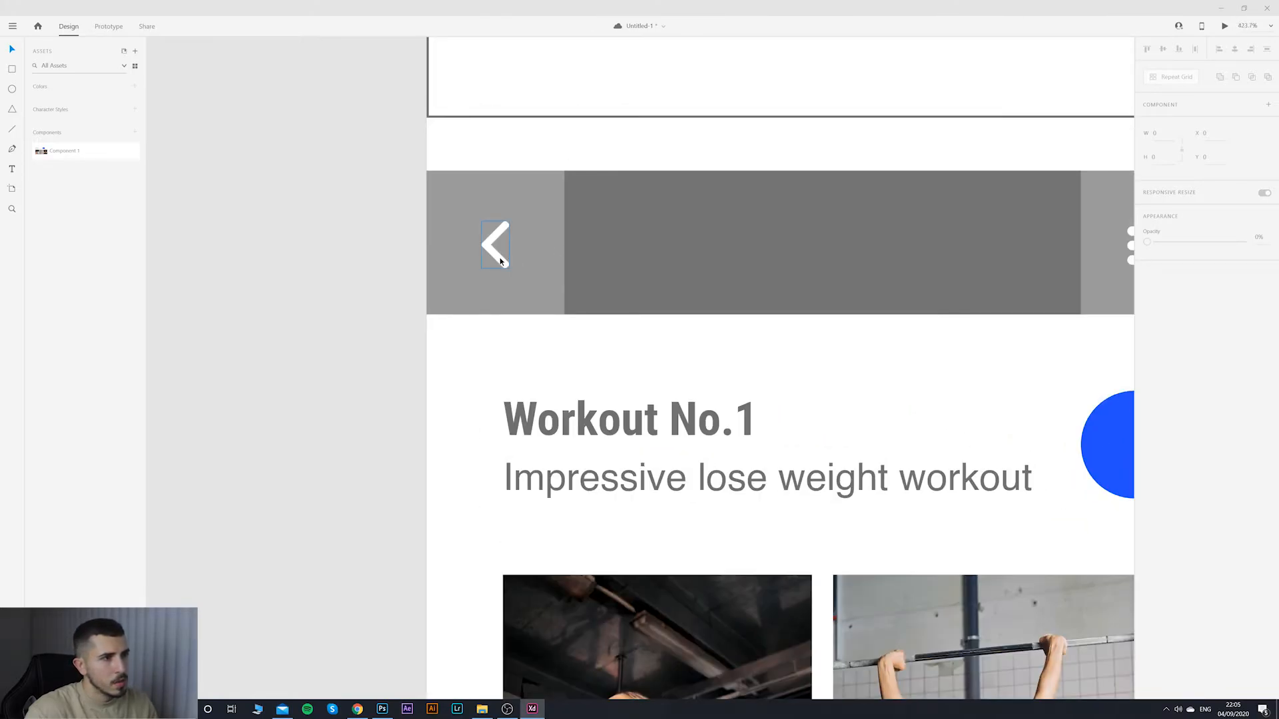
{"action": "left_click", "coordinate": [498, 249]}
{"action": "scroll", "coordinate": [694, 308], "scroll_direction": "down", "scroll_amount": 5}
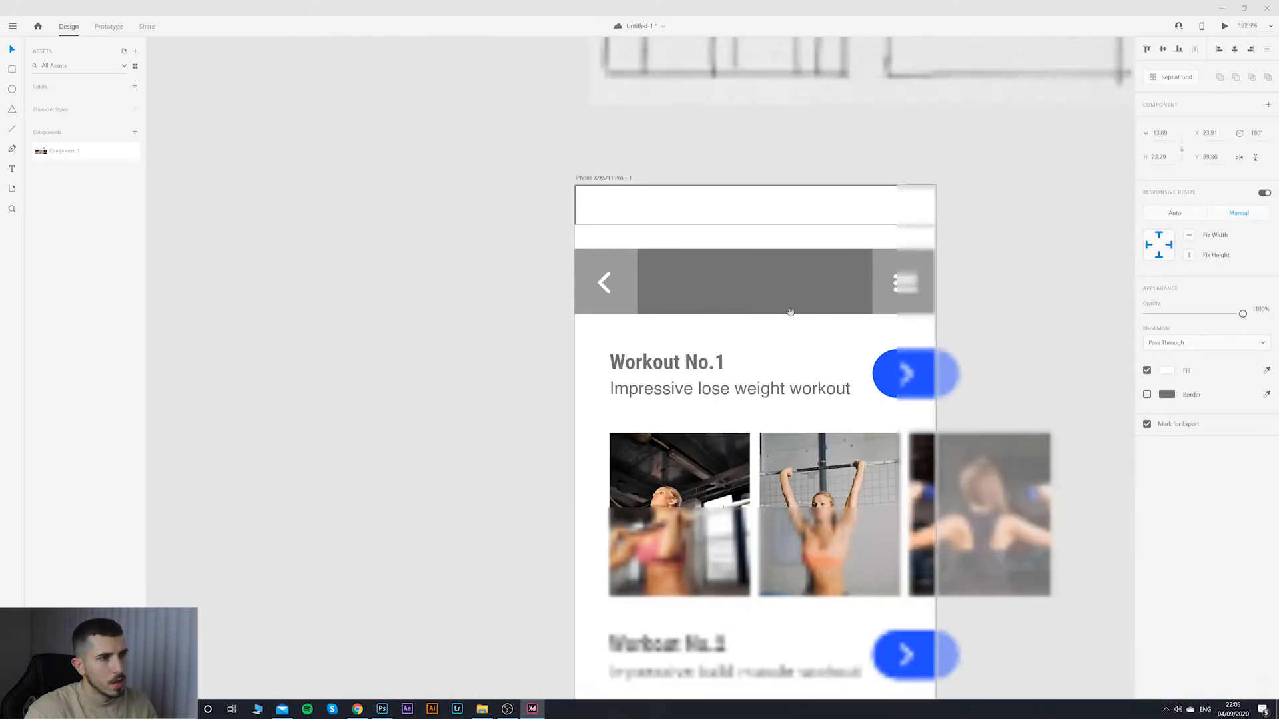
{"action": "left_click_drag", "start_coordinate": [881, 274], "coordinate": [710, 320]}
{"action": "scroll", "coordinate": [739, 325], "scroll_direction": "up", "scroll_amount": 13}
{"action": "left_click", "coordinate": [747, 332]}
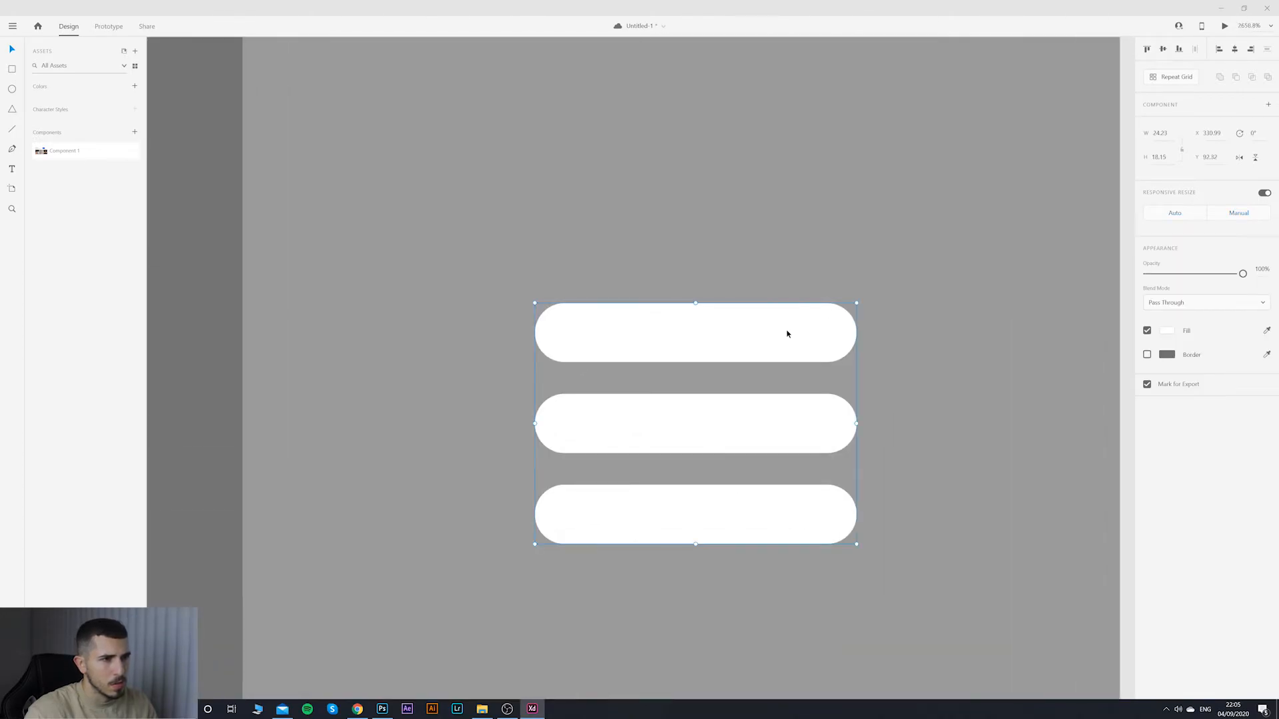
Step: Try to resize the menu icon in the header, and undo the change
{"action": "left_click_drag", "start_coordinate": [868, 291], "coordinate": [939, 313]}
{"action": "key", "text": "ctrl+z"}
{"action": "key", "text": "ctrl+z"}
{"action": "scroll", "coordinate": [939, 312], "scroll_direction": "down", "scroll_amount": 12}
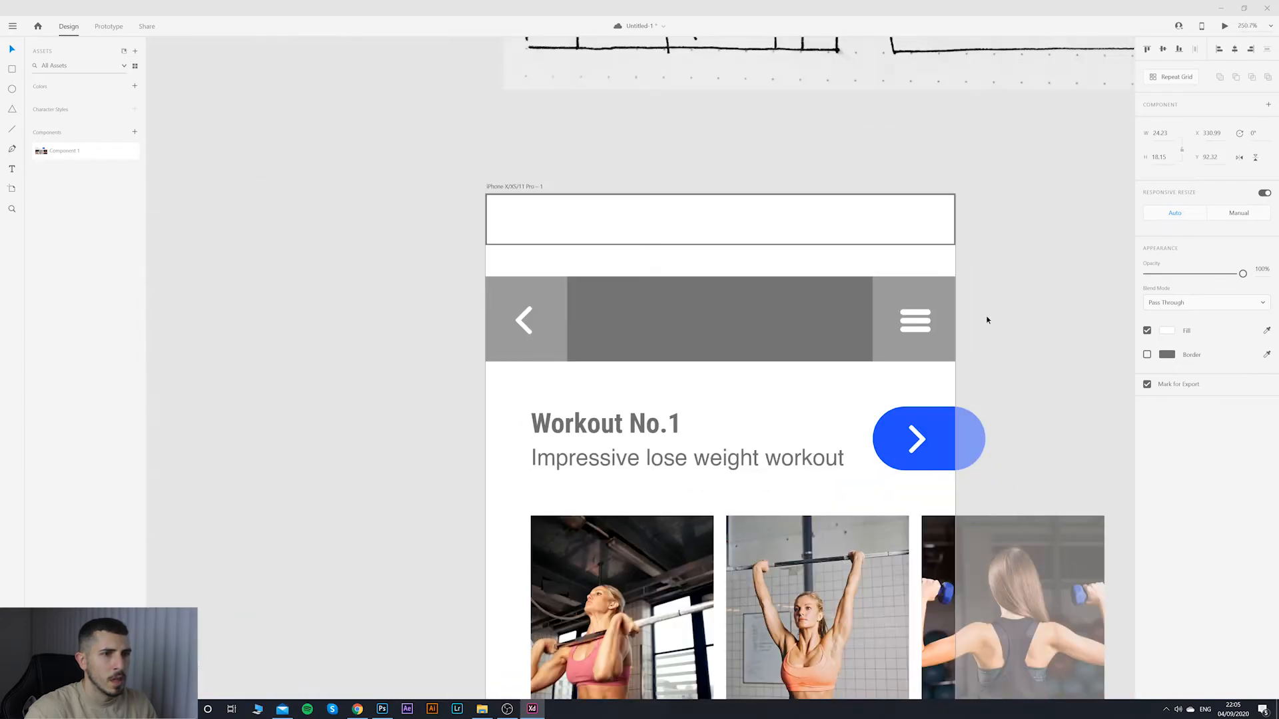
{"action": "left_click", "coordinate": [1005, 330]}
{"action": "scroll", "coordinate": [1006, 330], "scroll_direction": "down", "scroll_amount": 8}
{"action": "mouse_move", "coordinate": [1024, 324]}
{"action": "left_mouse_down"}
{"action": "mouse_move", "coordinate": [823, 333]}
{"action": "mouse_move", "coordinate": [610, 270]}
{"action": "left_mouse_up"}
{"action": "scroll", "coordinate": [835, 331], "scroll_direction": "up", "scroll_amount": 5}
{"action": "scroll", "coordinate": [837, 333], "scroll_direction": "up", "scroll_amount": 3}
{"action": "scroll", "coordinate": [754, 316], "scroll_direction": "down", "scroll_amount": 8}
{"action": "scroll", "coordinate": [728, 317], "scroll_direction": "up", "scroll_amount": 3}
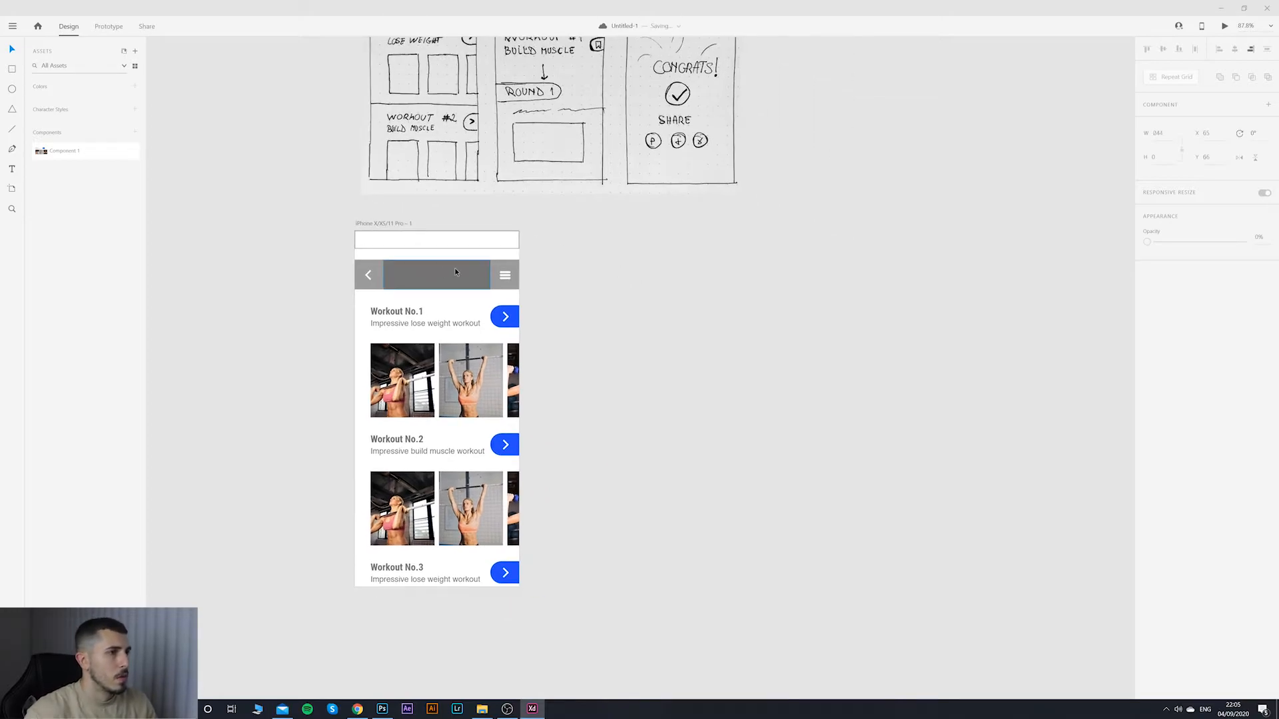
{"action": "left_click", "coordinate": [455, 272]}
{"action": "left_click", "coordinate": [1166, 333]}
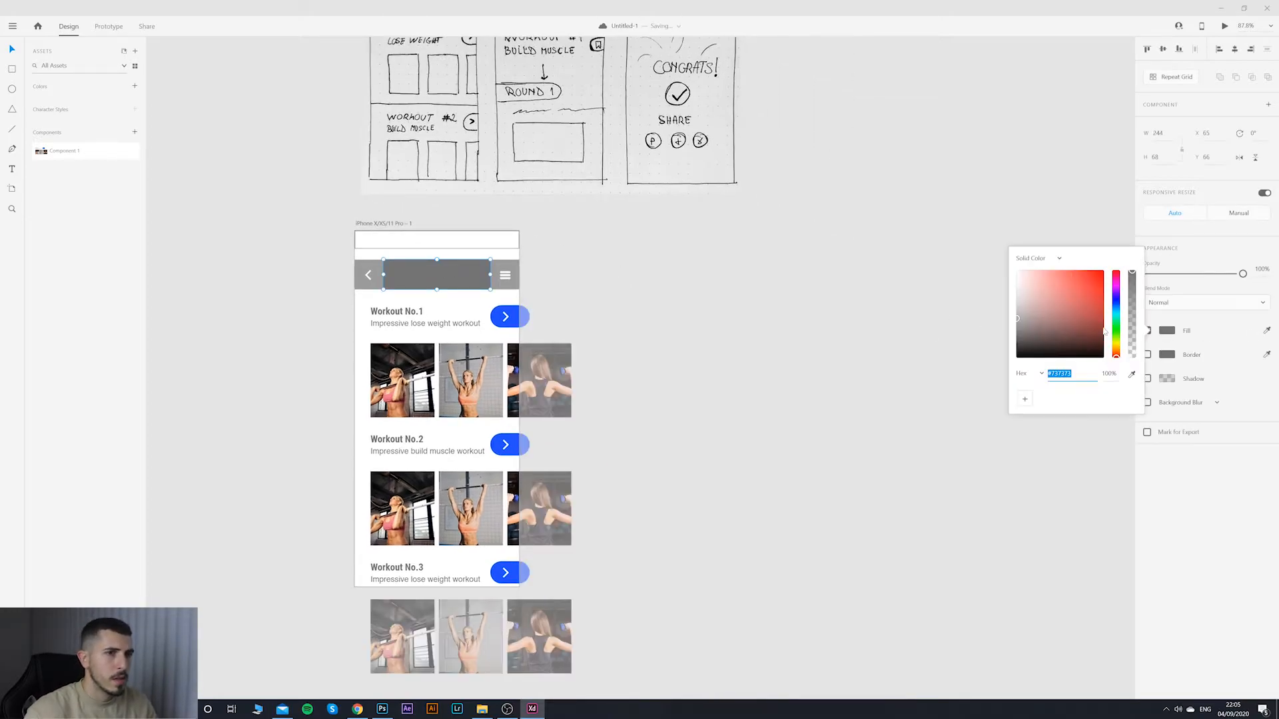
{"action": "left_click", "coordinate": [822, 351]}
Step: Select the blue background shape of the Workout No.1 arrow button and save its fill colour as a swatch
{"action": "double_click", "coordinate": [516, 318]}
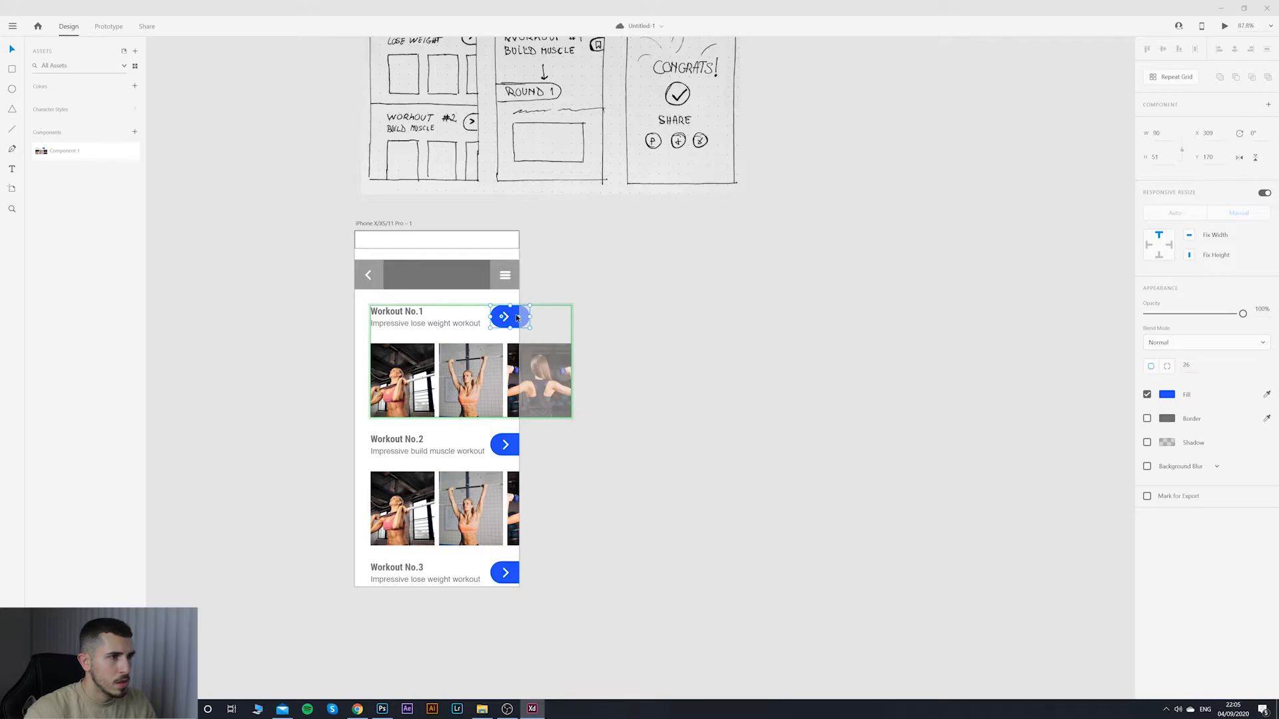
{"action": "left_click", "coordinate": [1171, 398]}
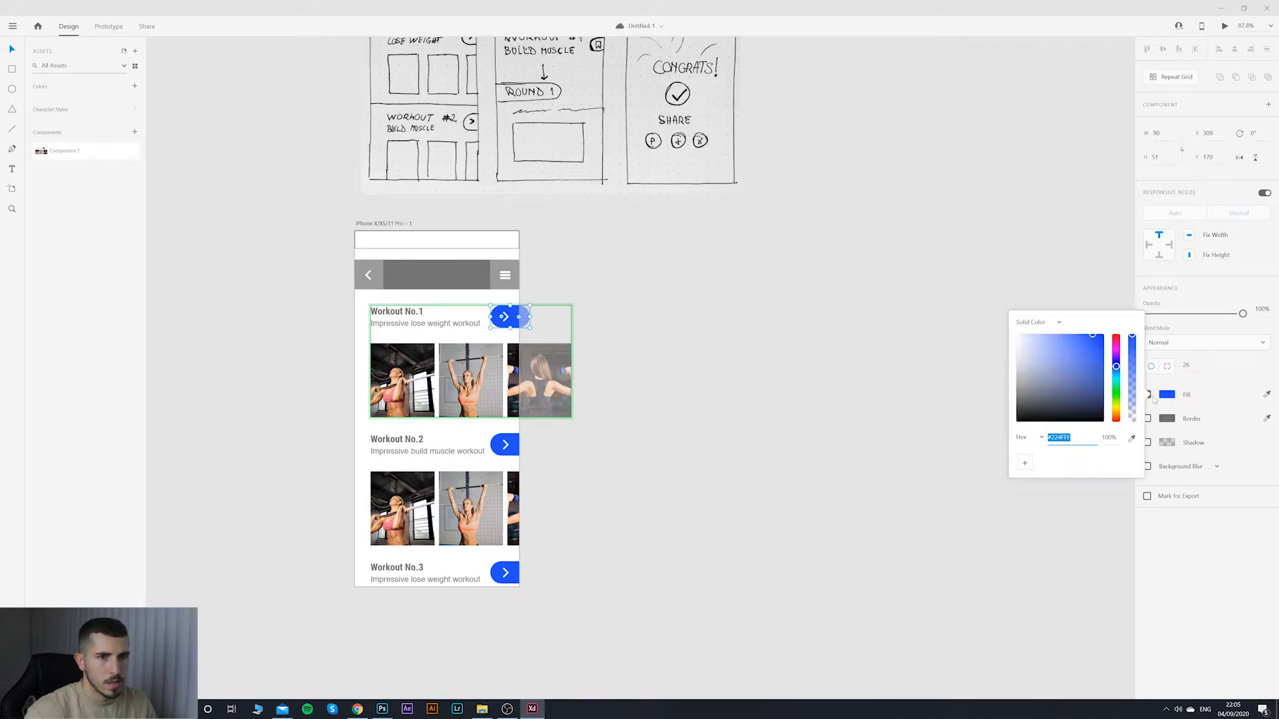
{"action": "left_click", "coordinate": [1024, 464]}
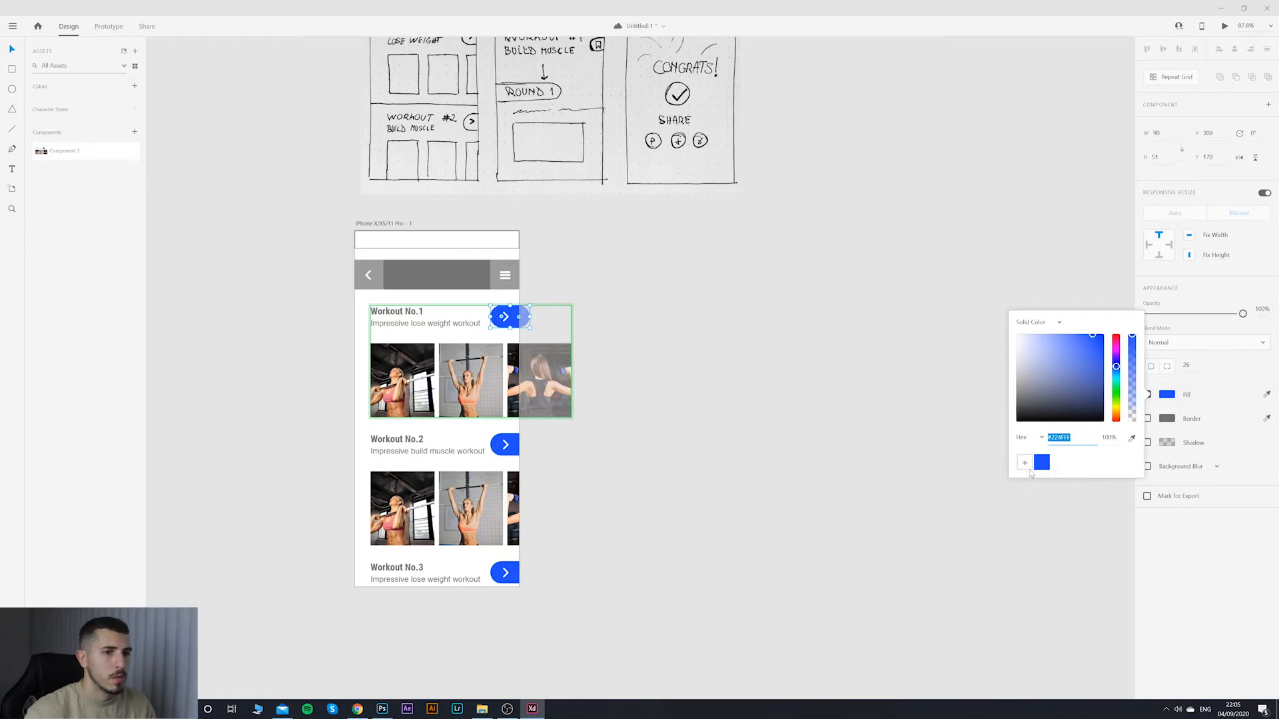
{"action": "left_click", "coordinate": [706, 399]}
Step: Fill the header's middle rectangle with the saved blue swatch
{"action": "scroll", "coordinate": [399, 268], "scroll_direction": "up", "scroll_amount": 5}
{"action": "left_click", "coordinate": [499, 281]}
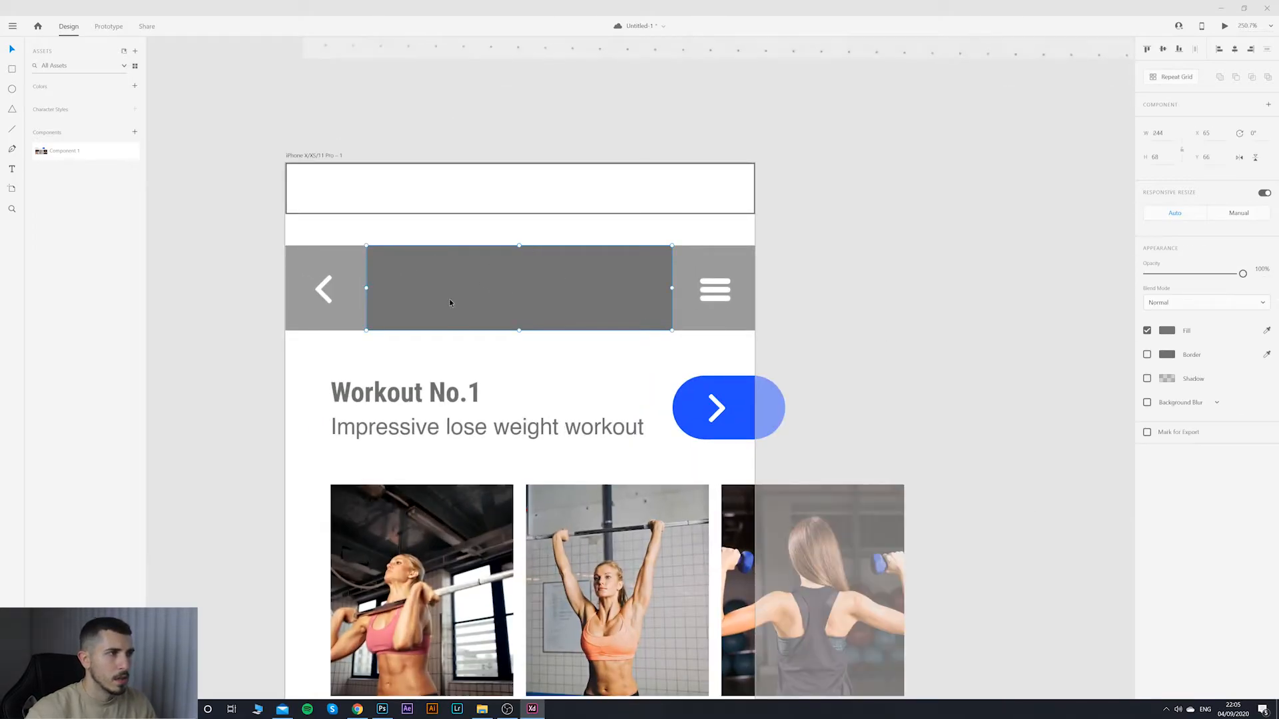
{"action": "left_click", "coordinate": [1170, 332]}
{"action": "left_click", "coordinate": [1042, 398]}
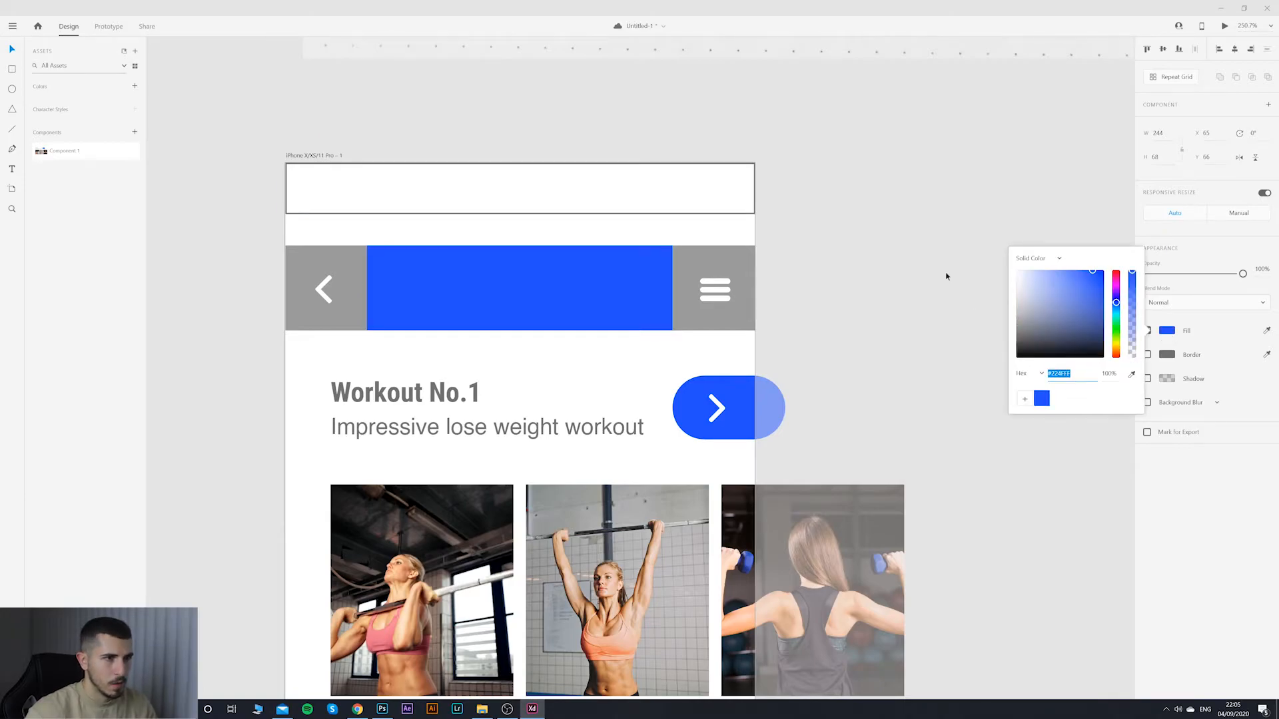
Step: Fill the square behind the menu icon with a slightly darker shade of the saved blue, and save that shade as a swatch
{"action": "scroll", "coordinate": [947, 273], "scroll_direction": "down", "scroll_amount": 5}
{"action": "scroll", "coordinate": [948, 274], "scroll_direction": "up", "scroll_amount": 4}
{"action": "left_click", "coordinate": [771, 272]}
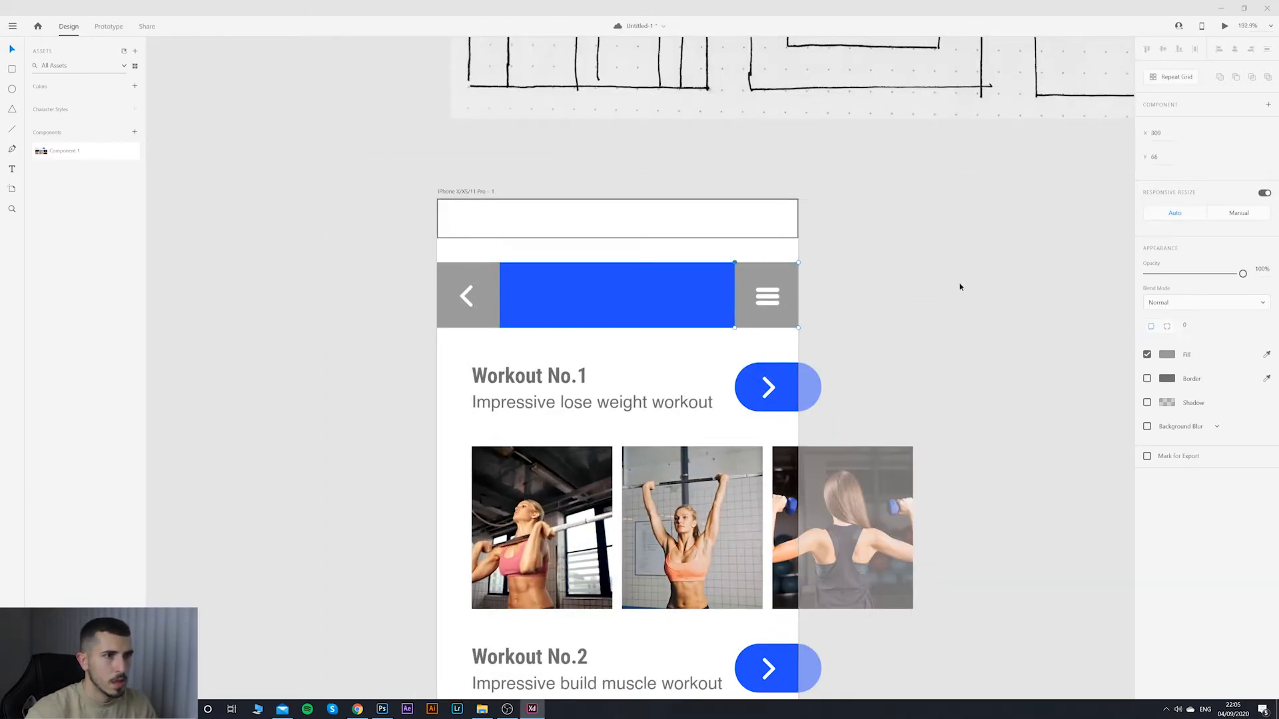
{"action": "double_click", "coordinate": [755, 267]}
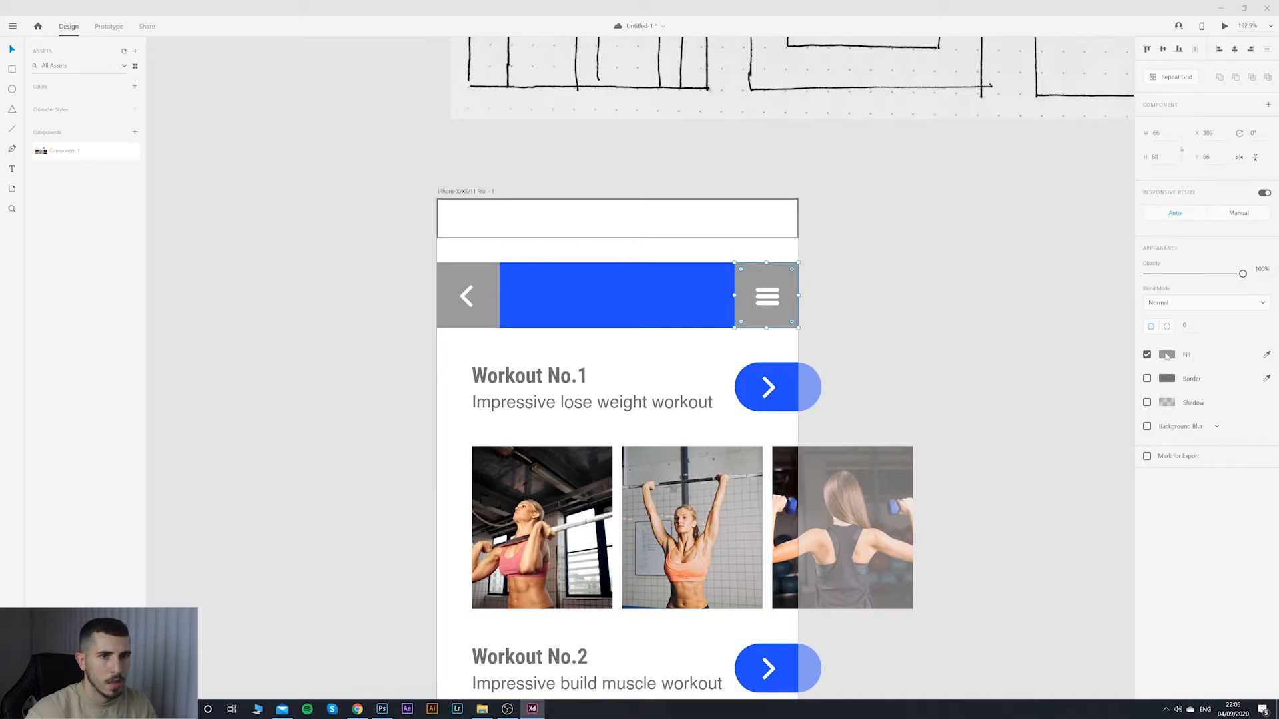
{"action": "left_click", "coordinate": [1167, 355]}
{"action": "left_click", "coordinate": [1042, 423]}
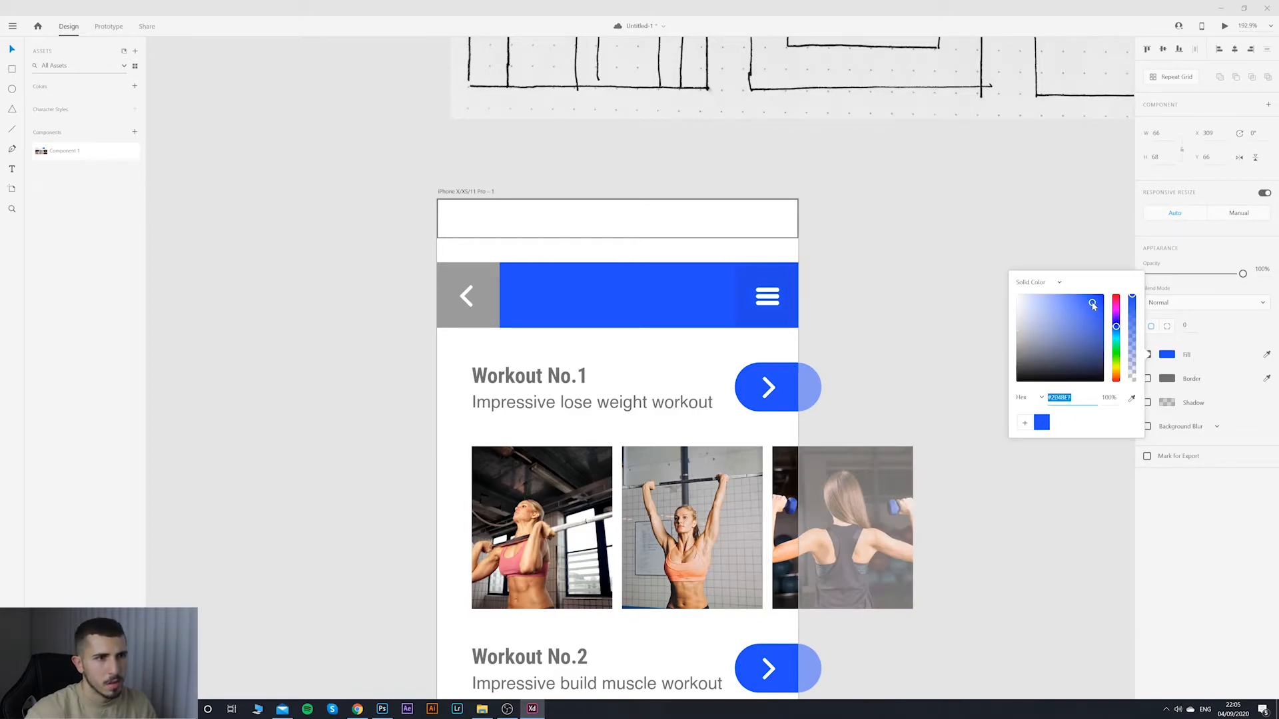
{"action": "left_click_drag", "start_coordinate": [1093, 305], "coordinate": [1099, 308]}
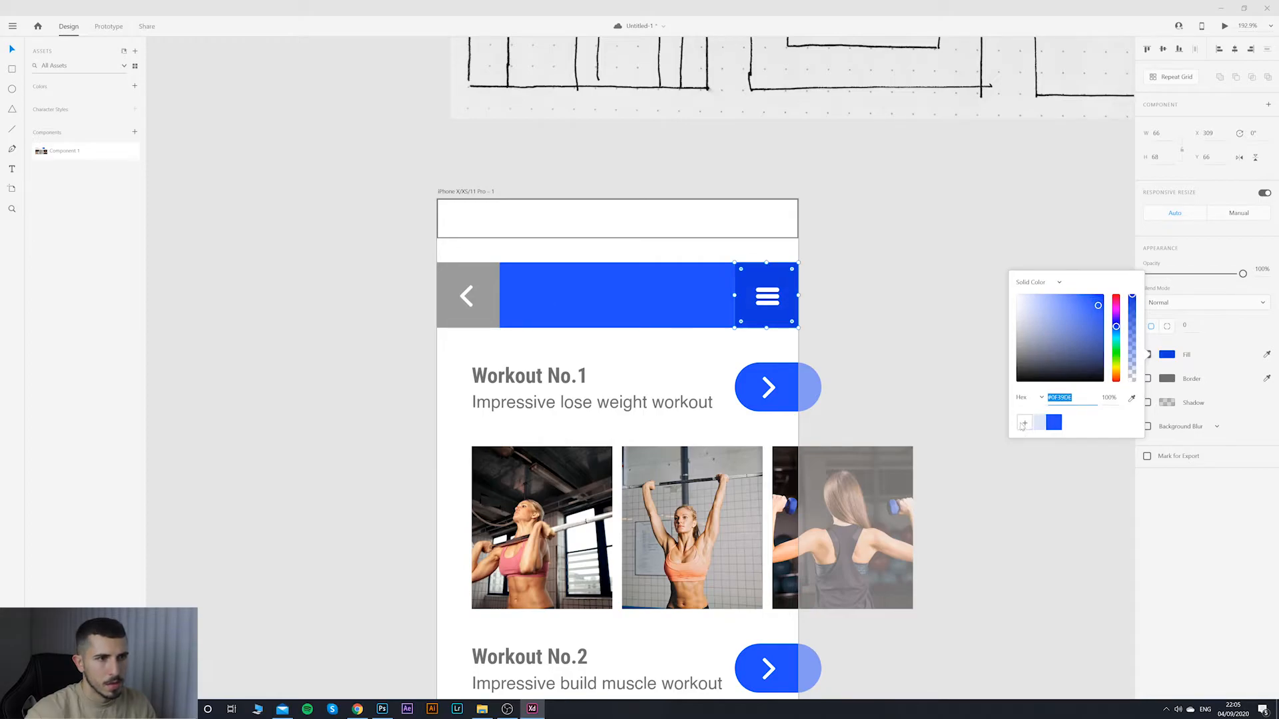
{"action": "left_click", "coordinate": [831, 325]}
Step: Fill the square behind the back arrow with the saved darker blue swatch
{"action": "left_click", "coordinate": [443, 275]}
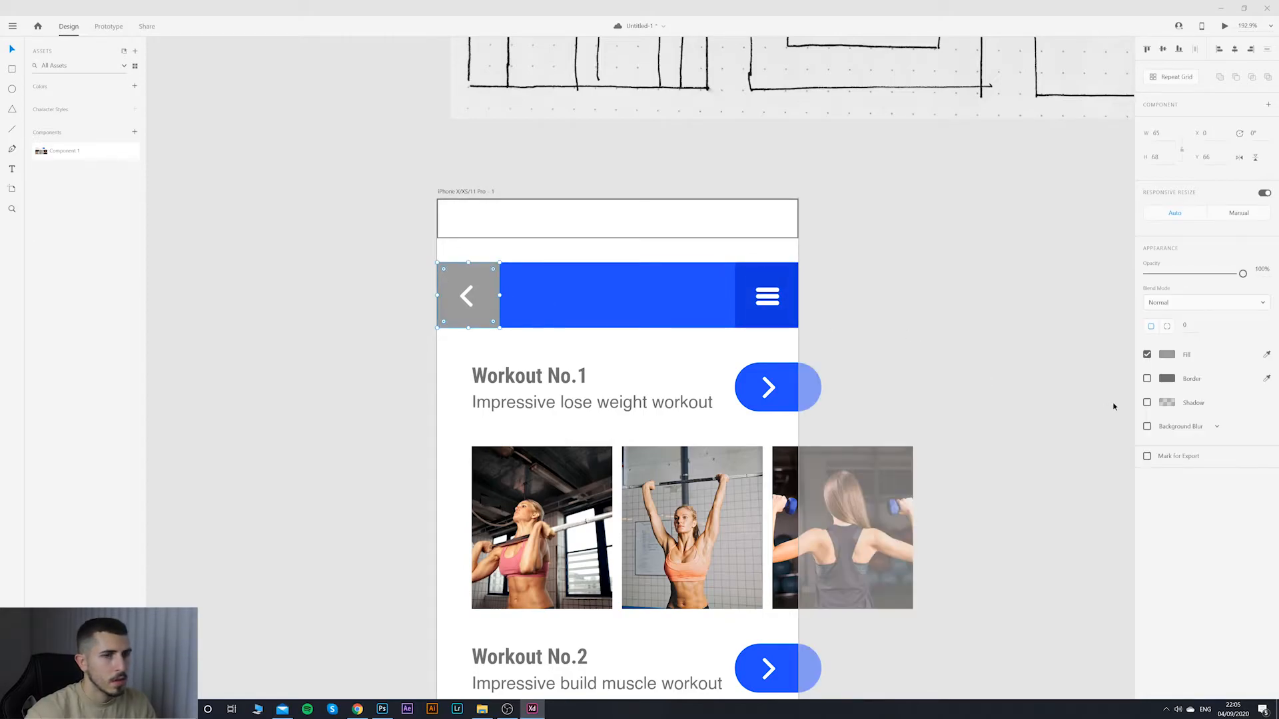
{"action": "left_click", "coordinate": [1166, 355]}
{"action": "left_click", "coordinate": [1045, 421]}
{"action": "left_click", "coordinate": [905, 334]}
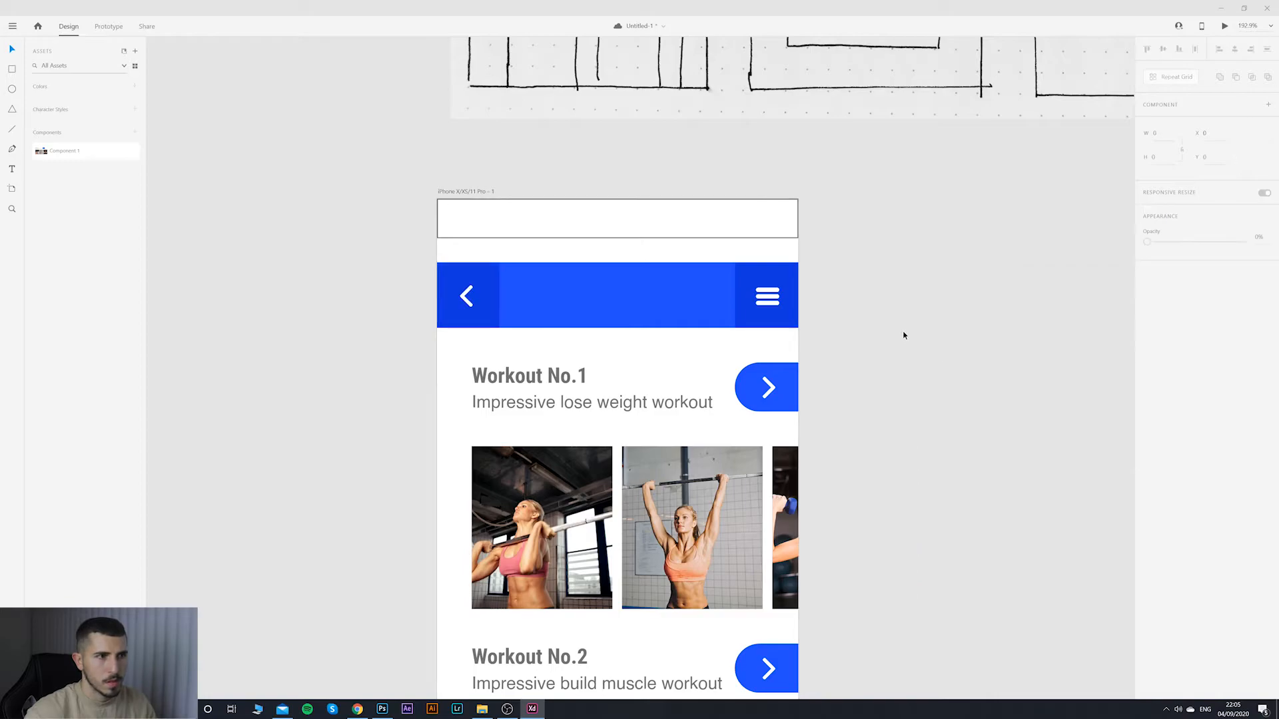
Step: Enlarge the blue header rectangle proportionally from its centre up to the artboard's top edge, to about 481 × 134
{"action": "scroll", "coordinate": [904, 335], "scroll_direction": "down", "scroll_amount": 6}
{"action": "left_click_drag", "start_coordinate": [973, 353], "coordinate": [825, 334]}
{"action": "scroll", "coordinate": [715, 329], "scroll_direction": "up", "scroll_amount": 4}
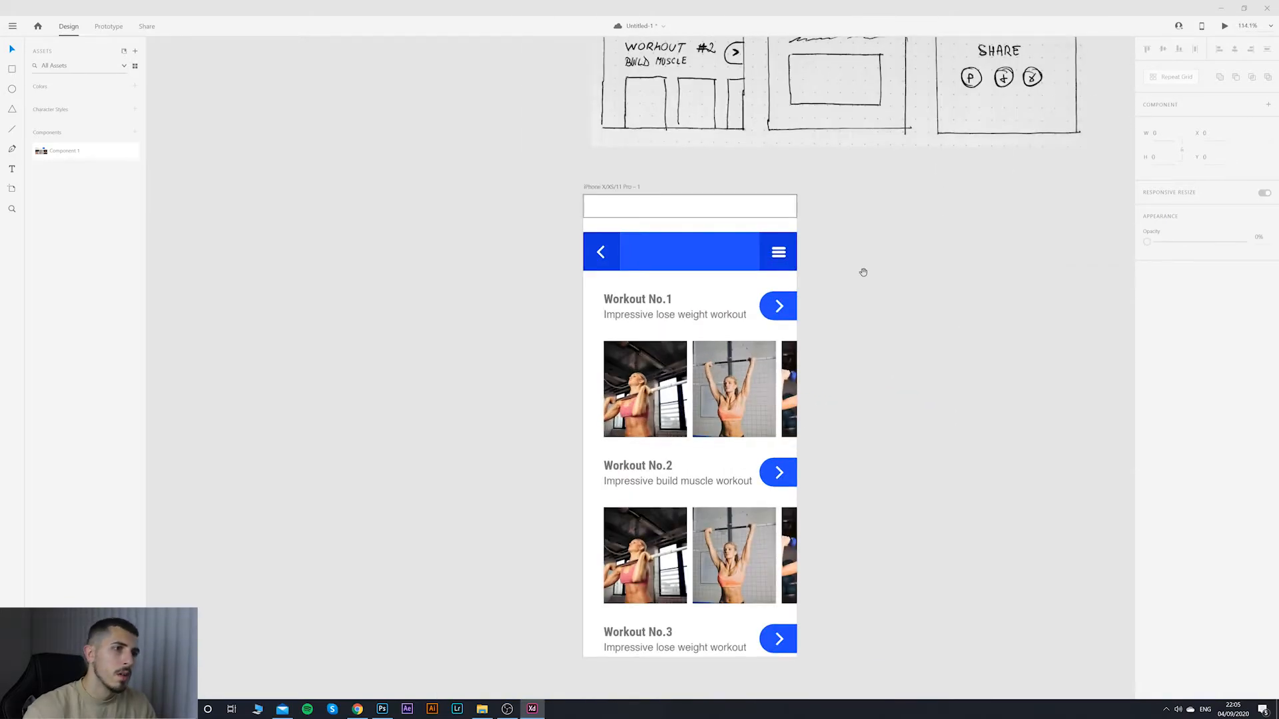
{"action": "scroll", "coordinate": [630, 249], "scroll_direction": "right", "scroll_amount": 2}
{"action": "scroll", "coordinate": [630, 248], "scroll_direction": "up", "scroll_amount": 4}
{"action": "left_click", "coordinate": [626, 206]}
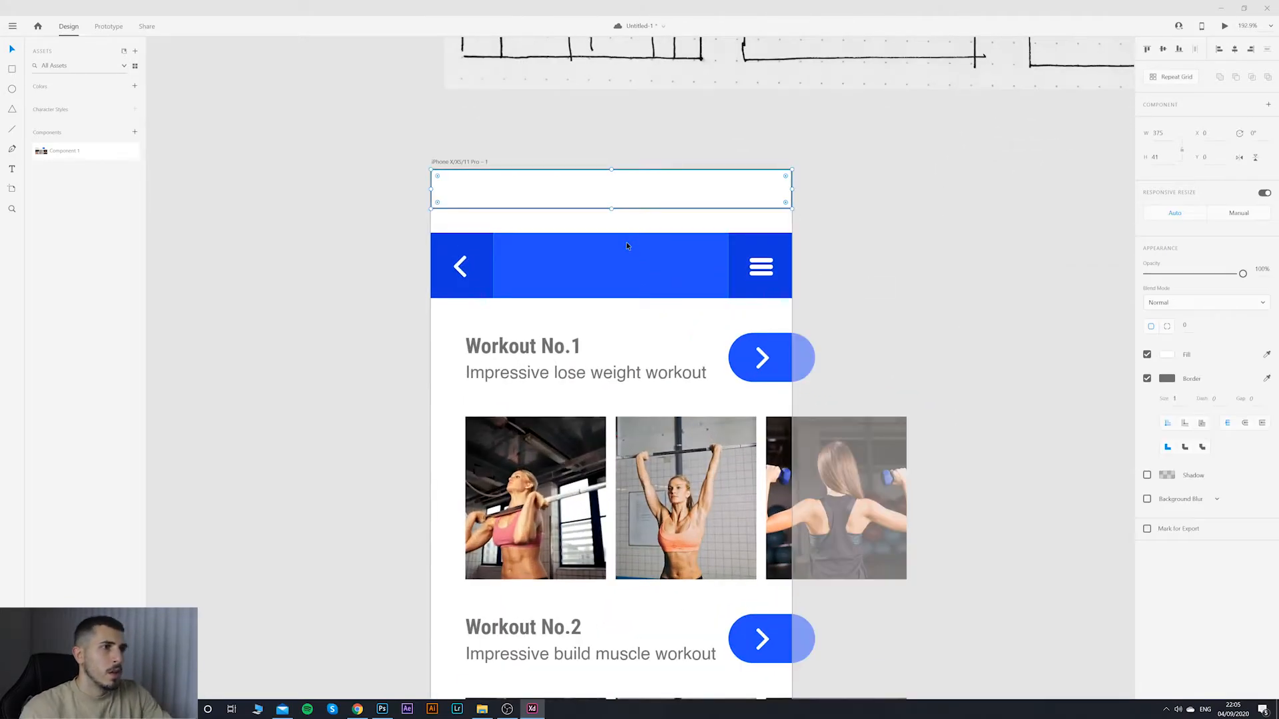
{"action": "left_click", "coordinate": [623, 244]}
{"action": "left_click_drag", "start_coordinate": [609, 231], "coordinate": [624, 168]}
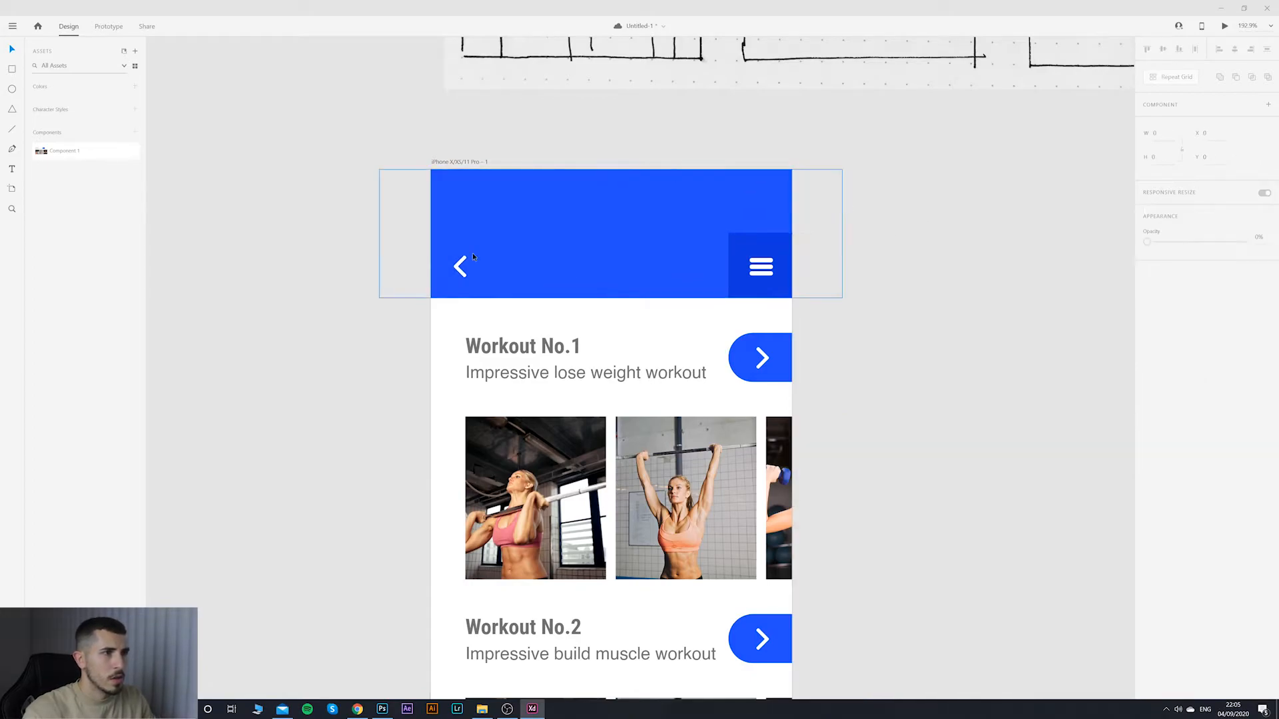
Step: Send the enlarged blue header rectangle to the back, behind the back and menu button squares
{"action": "right_click", "coordinate": [637, 241]}
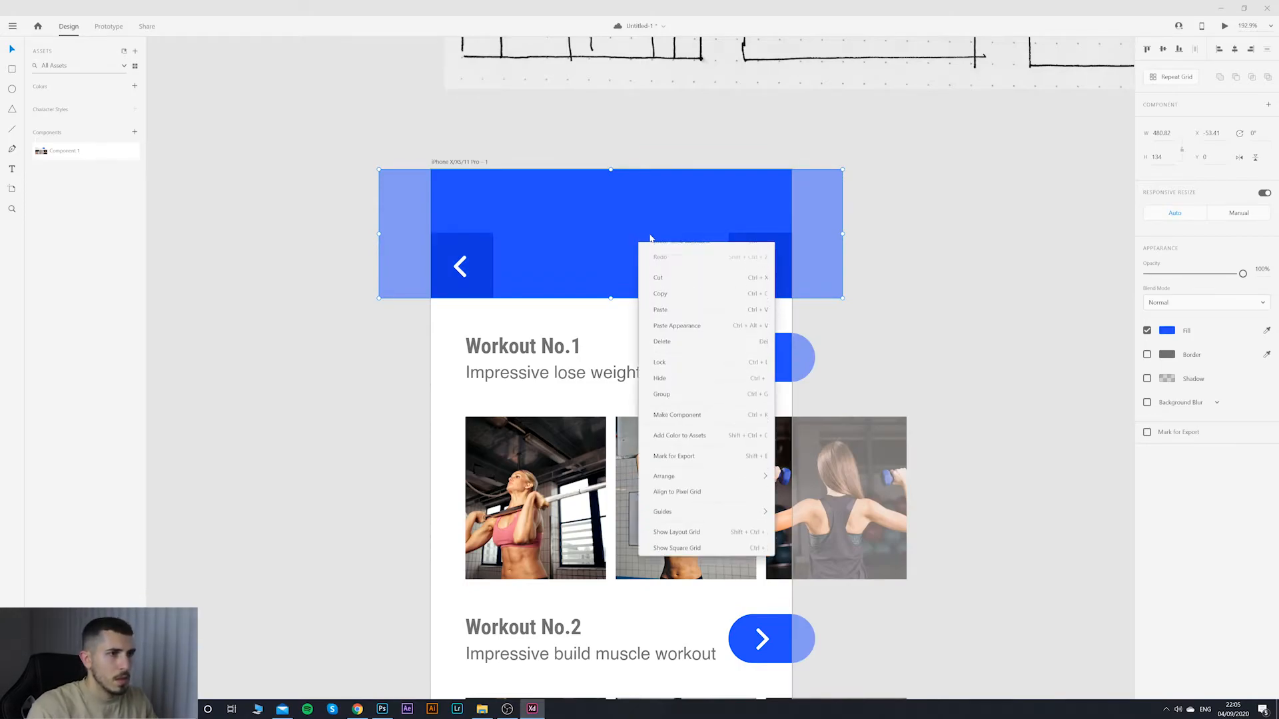
{"action": "left_click", "coordinate": [907, 387]}
{"action": "right_click", "coordinate": [652, 224]}
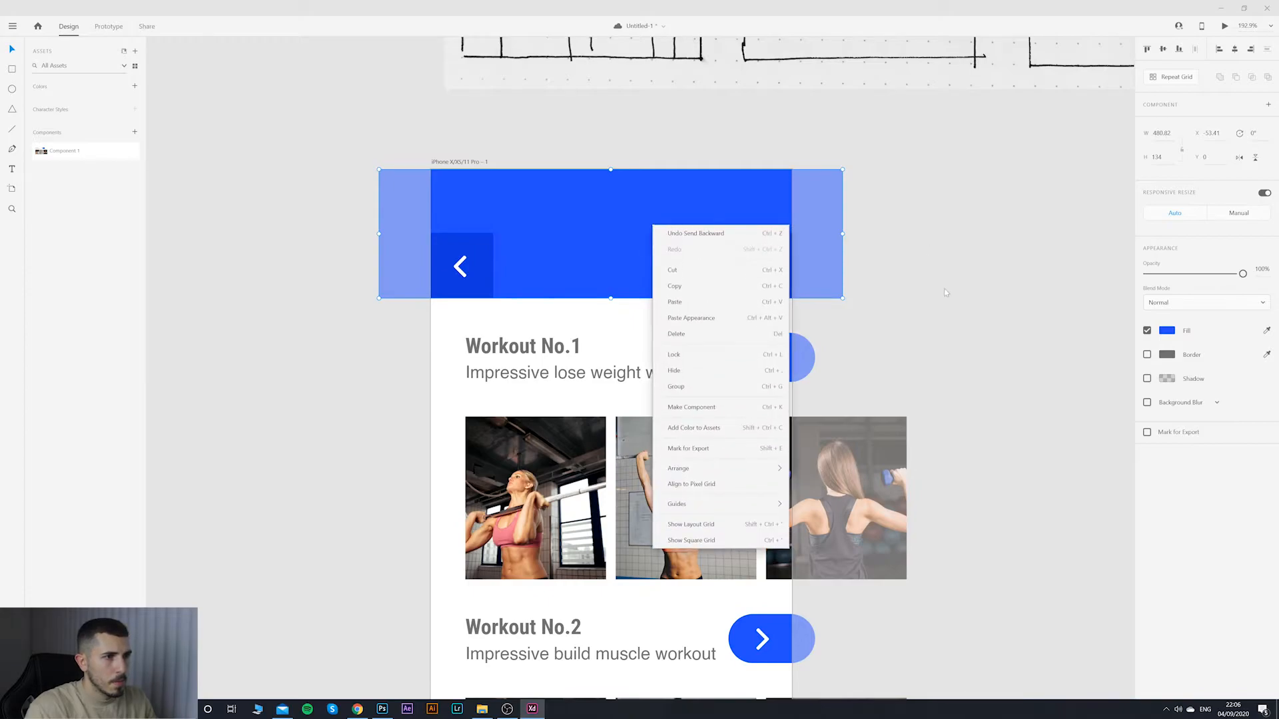
{"action": "mouse_move", "coordinate": [773, 468]}
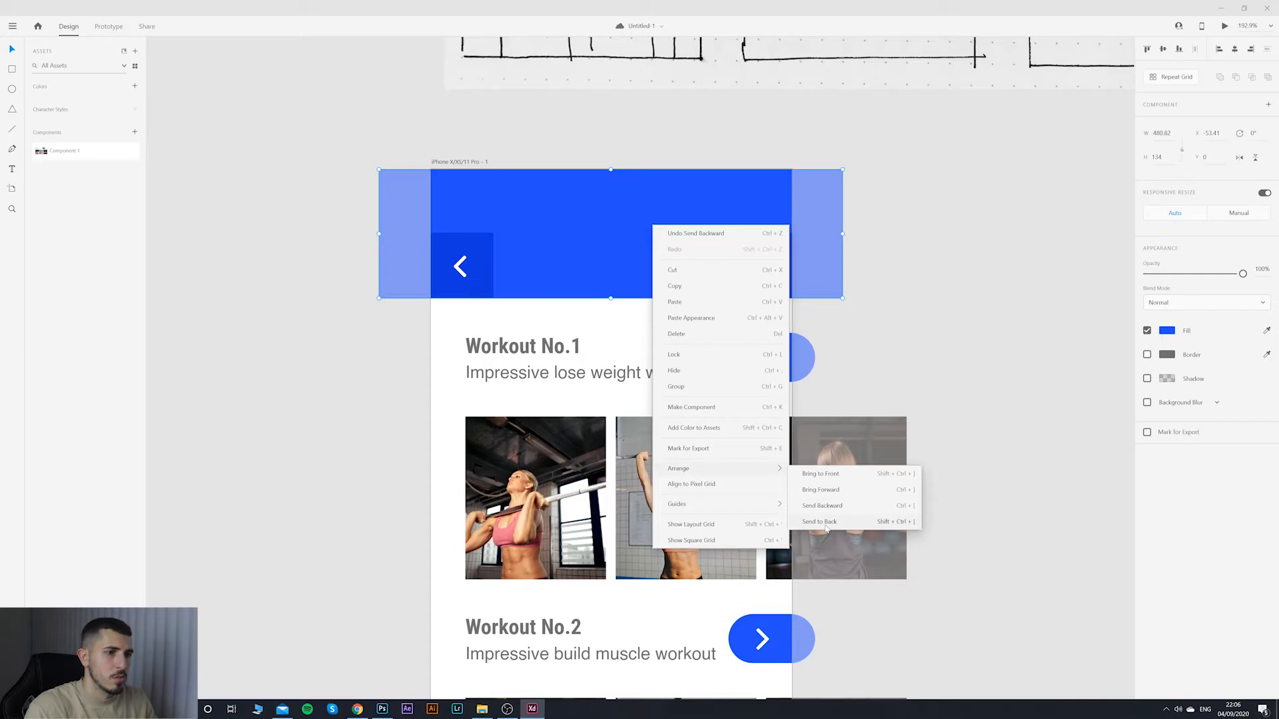
{"action": "left_click", "coordinate": [820, 522]}
{"action": "left_click", "coordinate": [623, 249]}
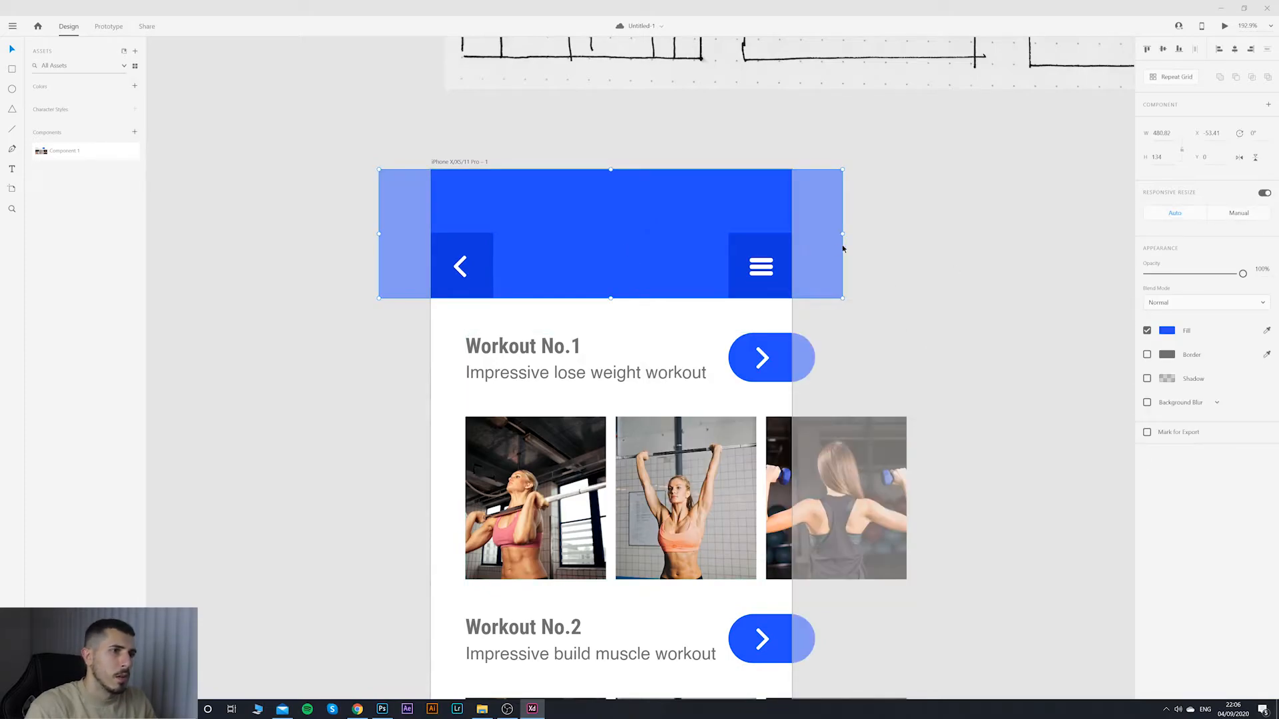
{"action": "left_click", "coordinate": [950, 281]}
Step: Switch to File Explorer, open the brand > logo folder, and move its window clear of the header
{"action": "scroll", "coordinate": [639, 247], "scroll_direction": "down", "scroll_amount": 5}
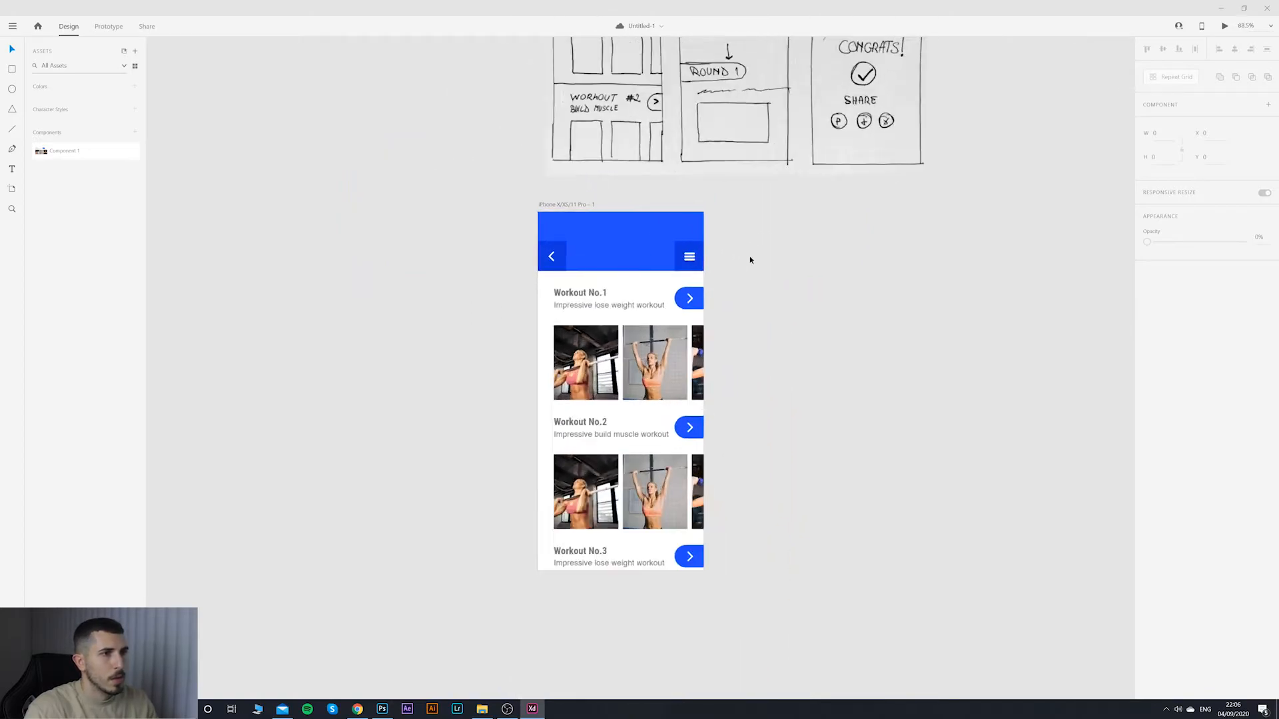
{"action": "scroll", "coordinate": [750, 257], "scroll_direction": "up", "scroll_amount": 3}
{"action": "left_click_drag", "start_coordinate": [746, 214], "coordinate": [837, 251]}
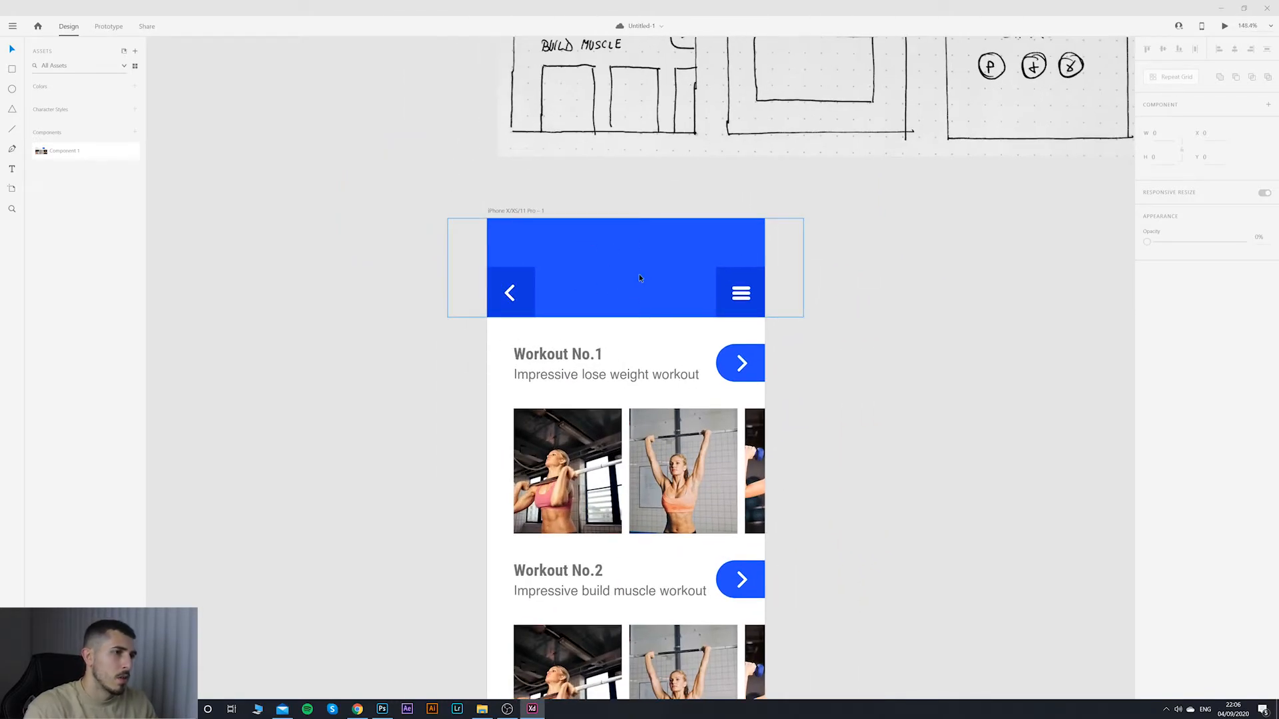
{"action": "left_click", "coordinate": [481, 709]}
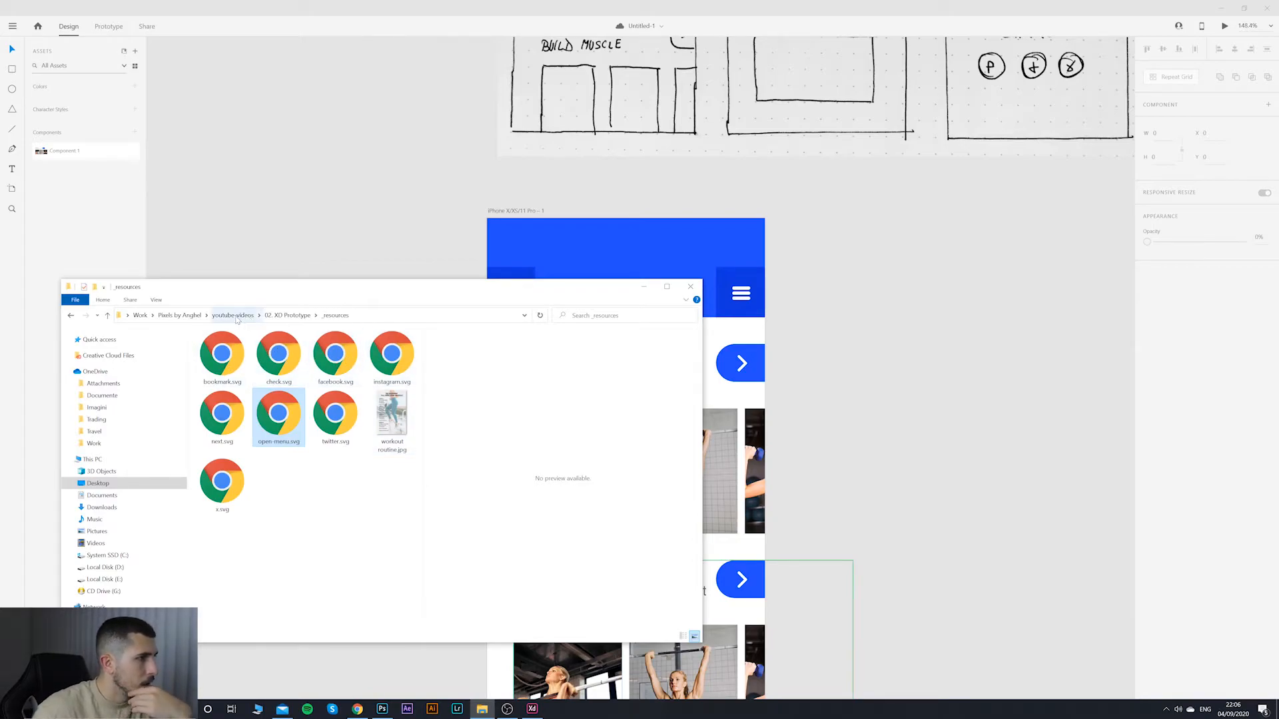
{"action": "left_click", "coordinate": [233, 315]}
{"action": "left_click", "coordinate": [179, 315]}
{"action": "left_click", "coordinate": [253, 349]}
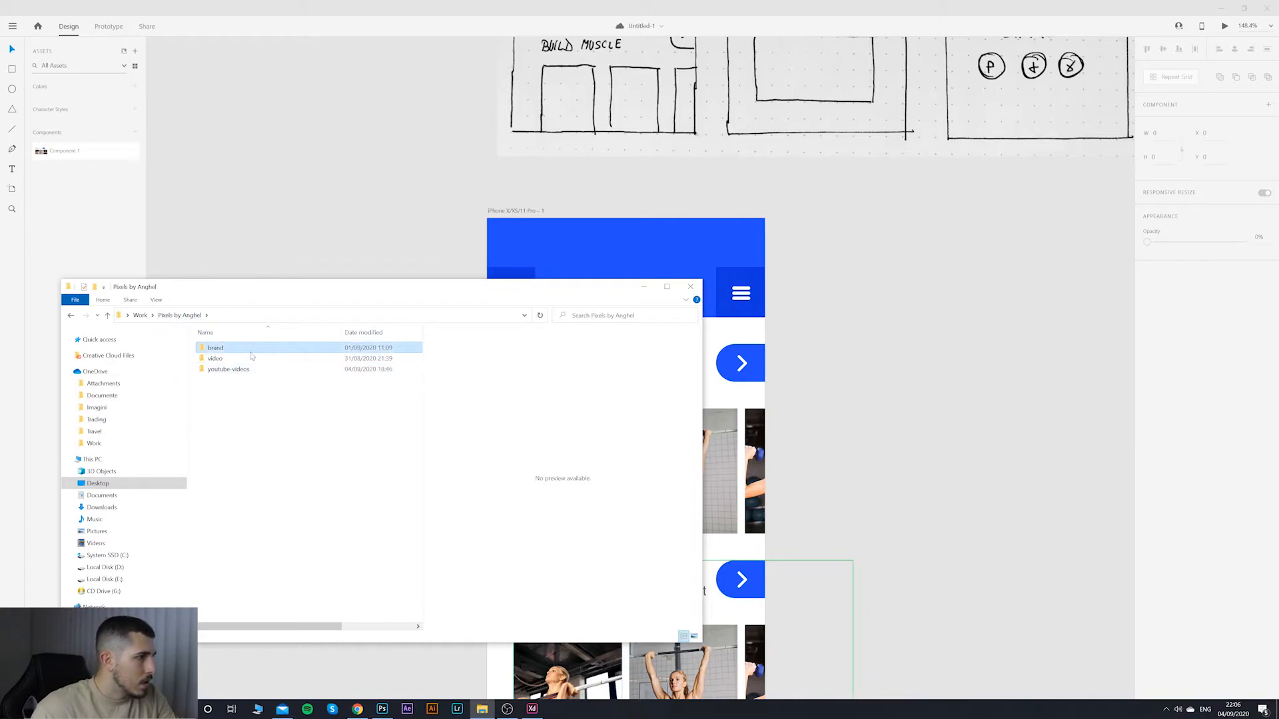
{"action": "double_click", "coordinate": [252, 347]}
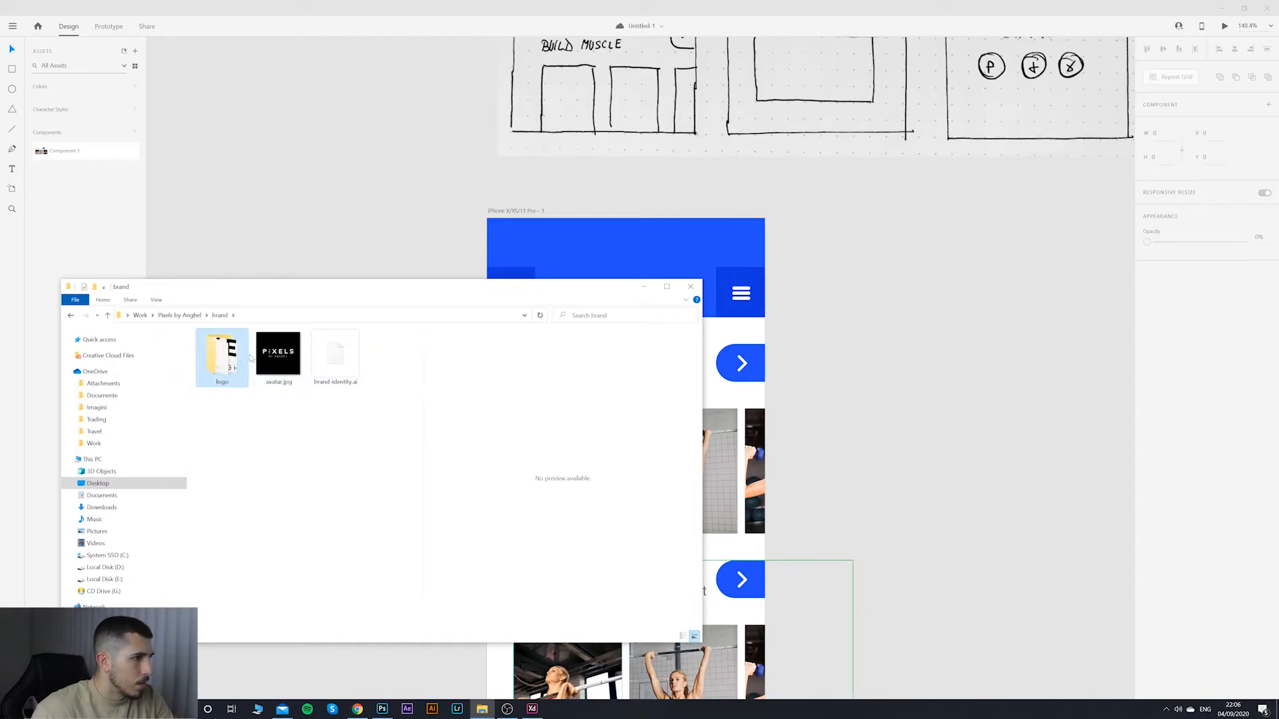
{"action": "double_click", "coordinate": [243, 358]}
{"action": "left_click_drag", "start_coordinate": [400, 286], "coordinate": [630, 386]}
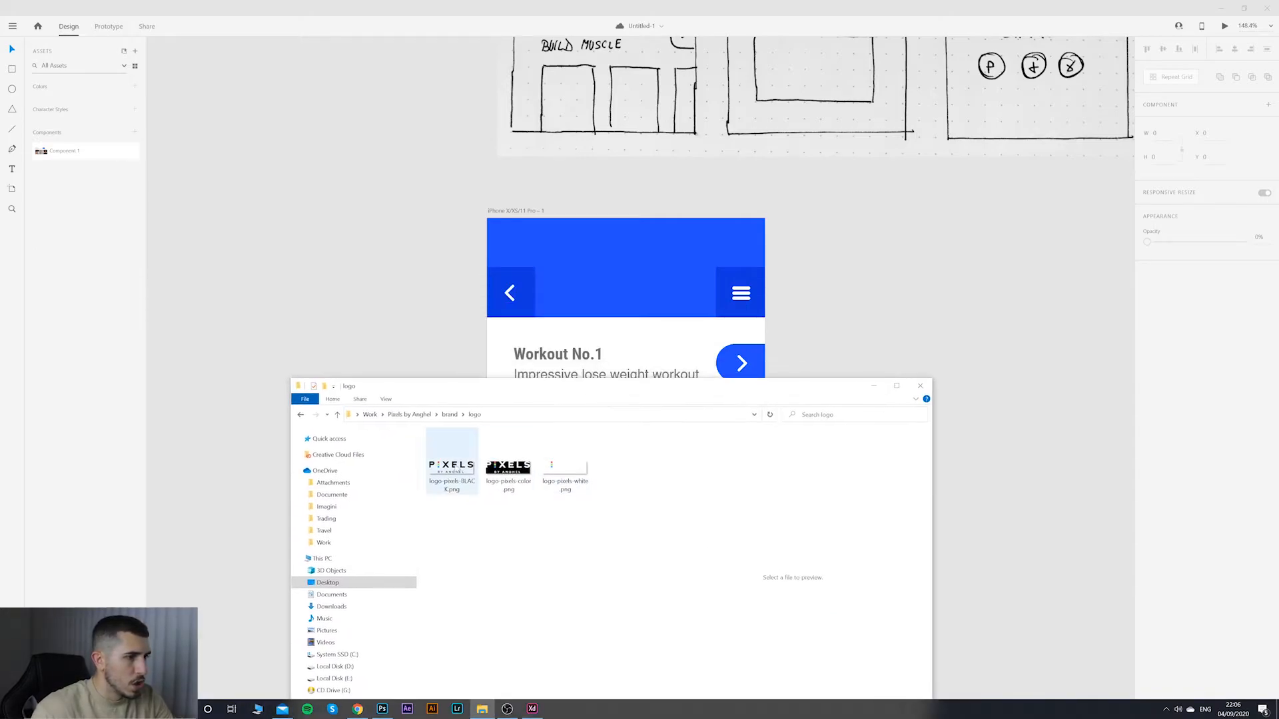
Step: Place the black logo file logo-pixels-BLACK.png on the canvas in Adobe XD, and delete it
{"action": "left_click_drag", "start_coordinate": [443, 473], "coordinate": [869, 275]}
{"action": "key", "text": "Delete"}
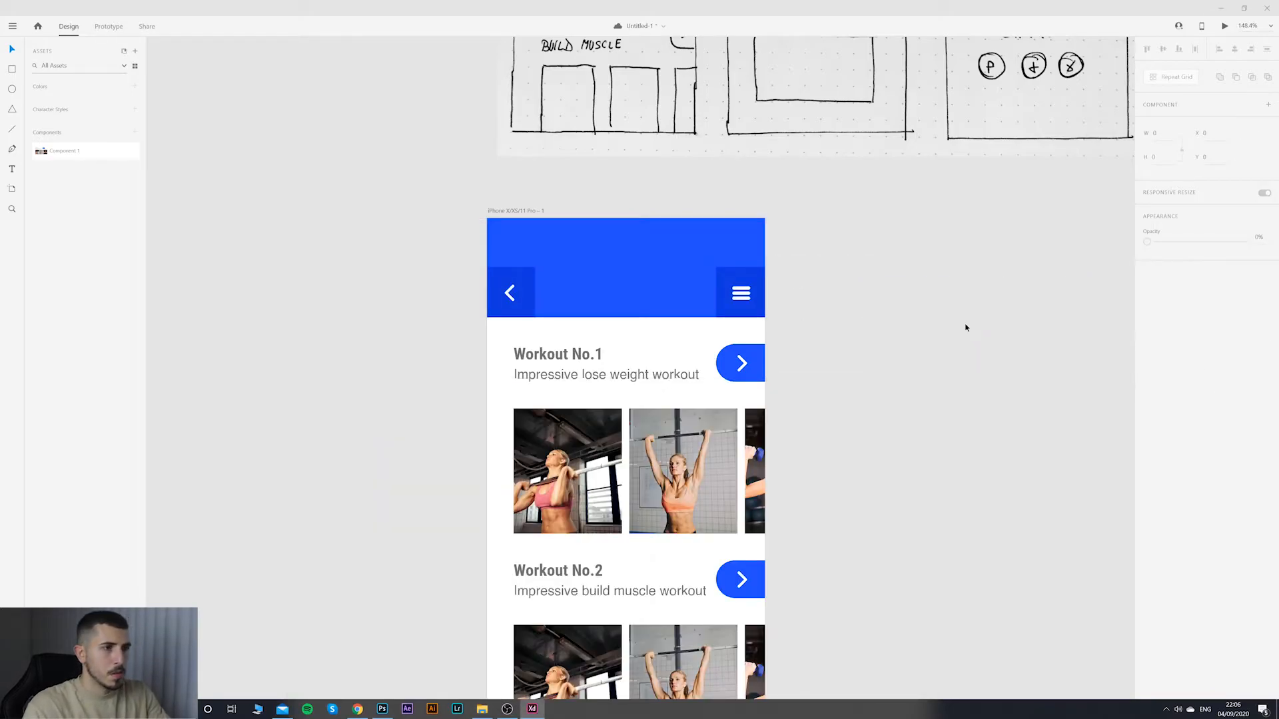
Step: Place logo-pixels-white.png from the logo folder over the header and scale it down to fit between the back and menu buttons
{"action": "left_click", "coordinate": [481, 708]}
{"action": "left_click_drag", "start_coordinate": [551, 473], "coordinate": [335, 221]}
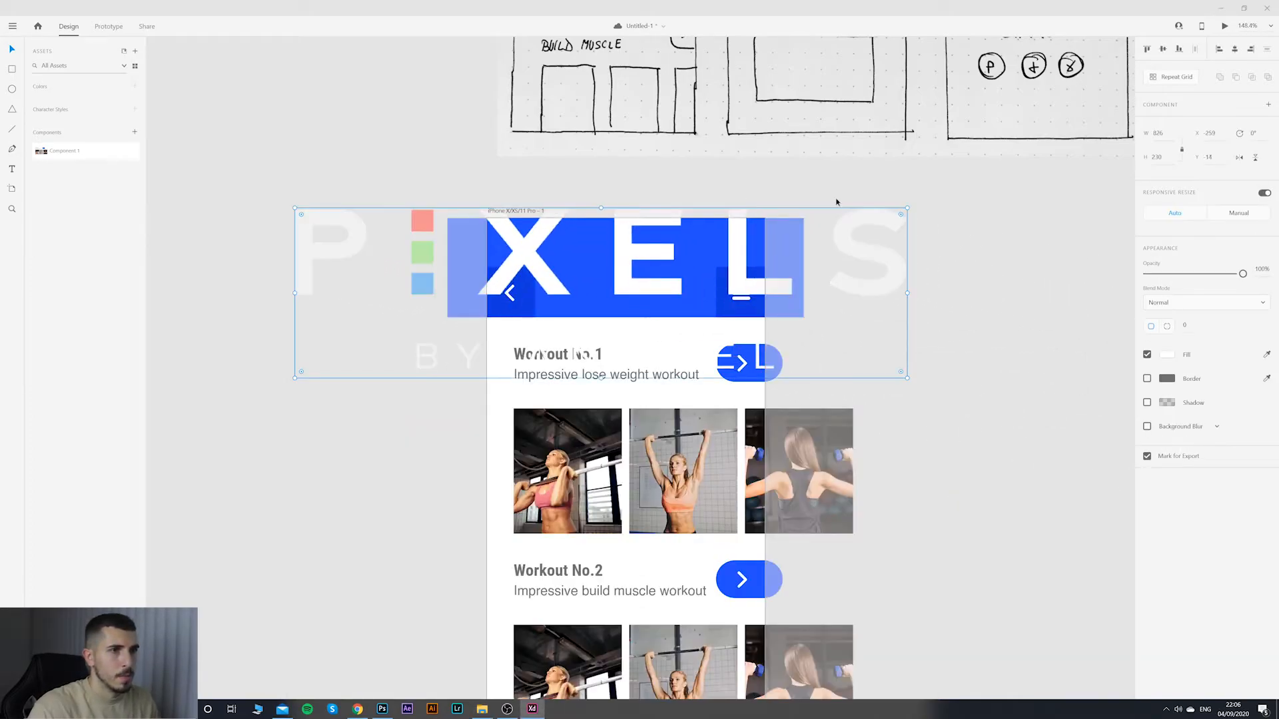
{"action": "left_click_drag", "start_coordinate": [904, 210], "coordinate": [651, 294]}
{"action": "left_click", "coordinate": [866, 311]}
{"action": "scroll", "coordinate": [866, 311], "scroll_direction": "down", "scroll_amount": 5}
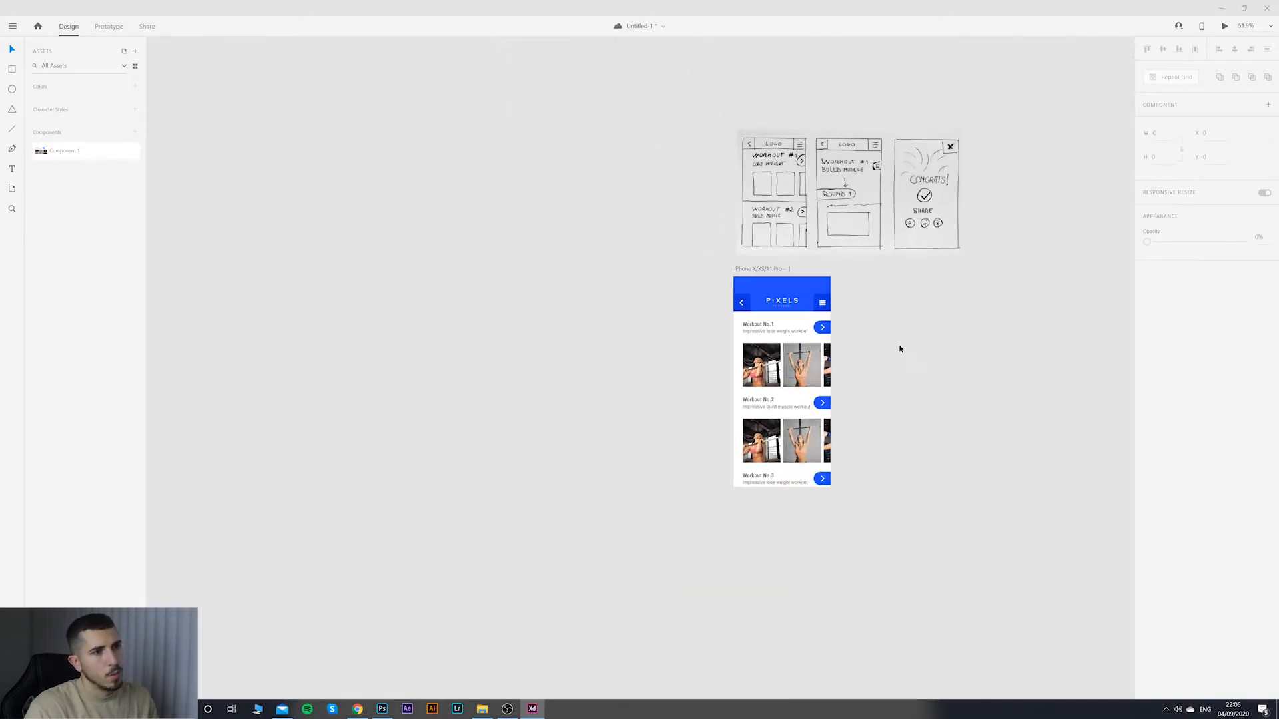
{"action": "left_click_drag", "start_coordinate": [897, 350], "coordinate": [808, 331]}
{"action": "scroll", "coordinate": [795, 331], "scroll_direction": "up", "scroll_amount": 5}
{"action": "left_click_drag", "start_coordinate": [799, 377], "coordinate": [648, 320]}
{"action": "scroll", "coordinate": [708, 336], "scroll_direction": "down", "scroll_amount": 4}
{"action": "scroll", "coordinate": [709, 339], "scroll_direction": "up", "scroll_amount": 4}
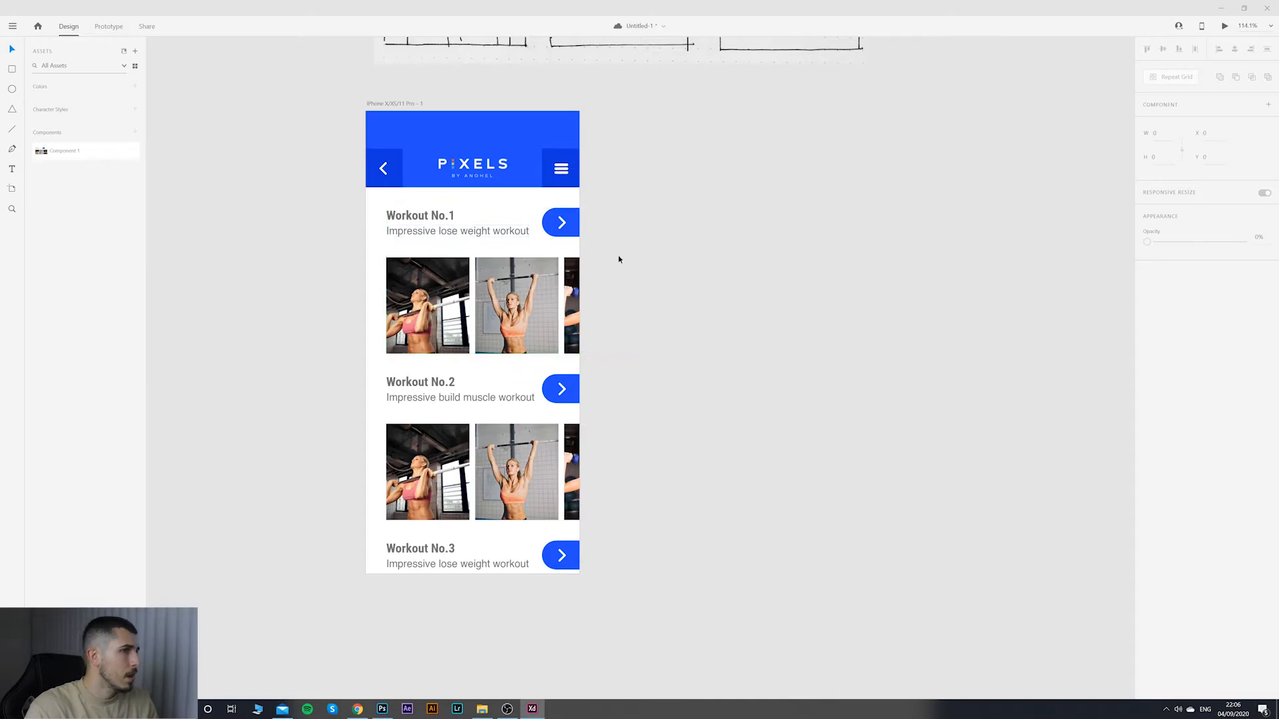
Step: Duplicate the finished workout-list artboard to start the second screen beside it
{"action": "scroll", "coordinate": [675, 285], "scroll_direction": "down", "scroll_amount": 4}
{"action": "scroll", "coordinate": [686, 280], "scroll_direction": "up", "scroll_amount": 4}
{"action": "scroll", "coordinate": [664, 306], "scroll_direction": "down", "scroll_amount": 3}
{"action": "scroll", "coordinate": [699, 306], "scroll_direction": "up", "scroll_amount": 2}
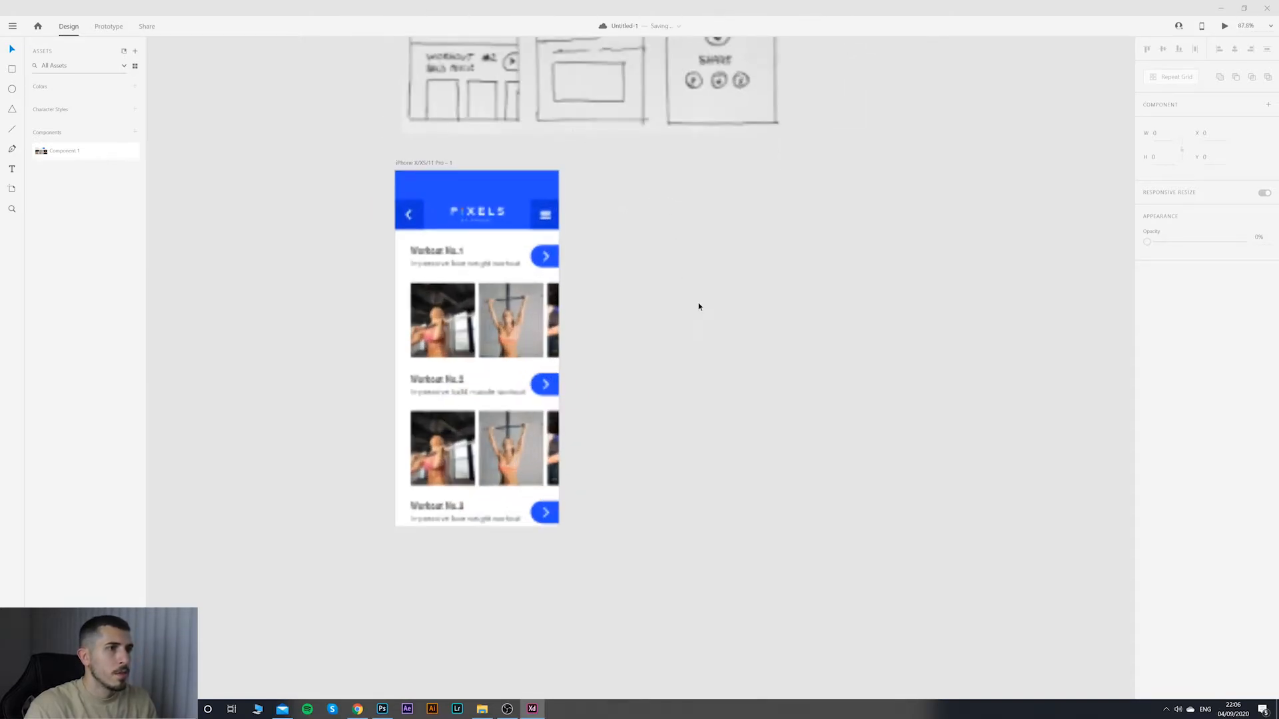
{"action": "left_click_drag", "start_coordinate": [700, 305], "coordinate": [627, 347]}
{"action": "left_click_drag", "start_coordinate": [525, 365], "coordinate": [573, 372]}
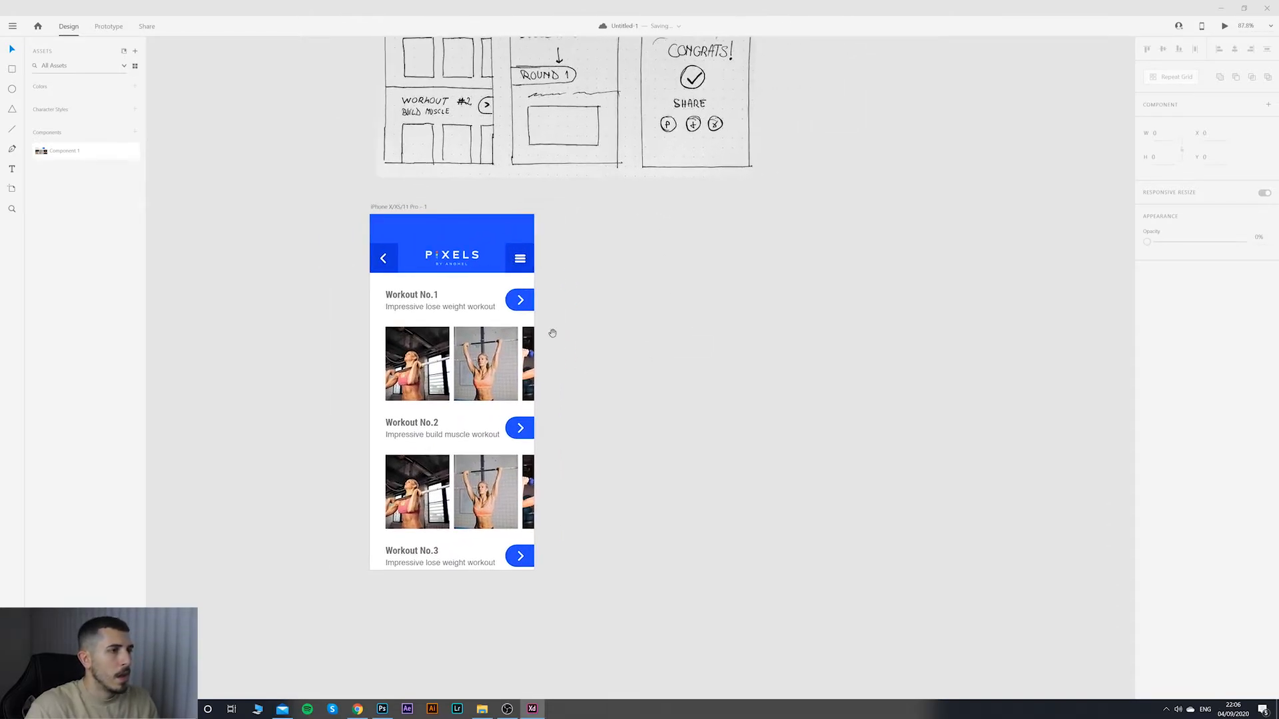
{"action": "left_click", "coordinate": [399, 209]}
{"action": "scroll", "coordinate": [502, 219], "scroll_direction": "down", "scroll_amount": 2}
{"action": "left_click_drag", "start_coordinate": [622, 242], "coordinate": [656, 320]}
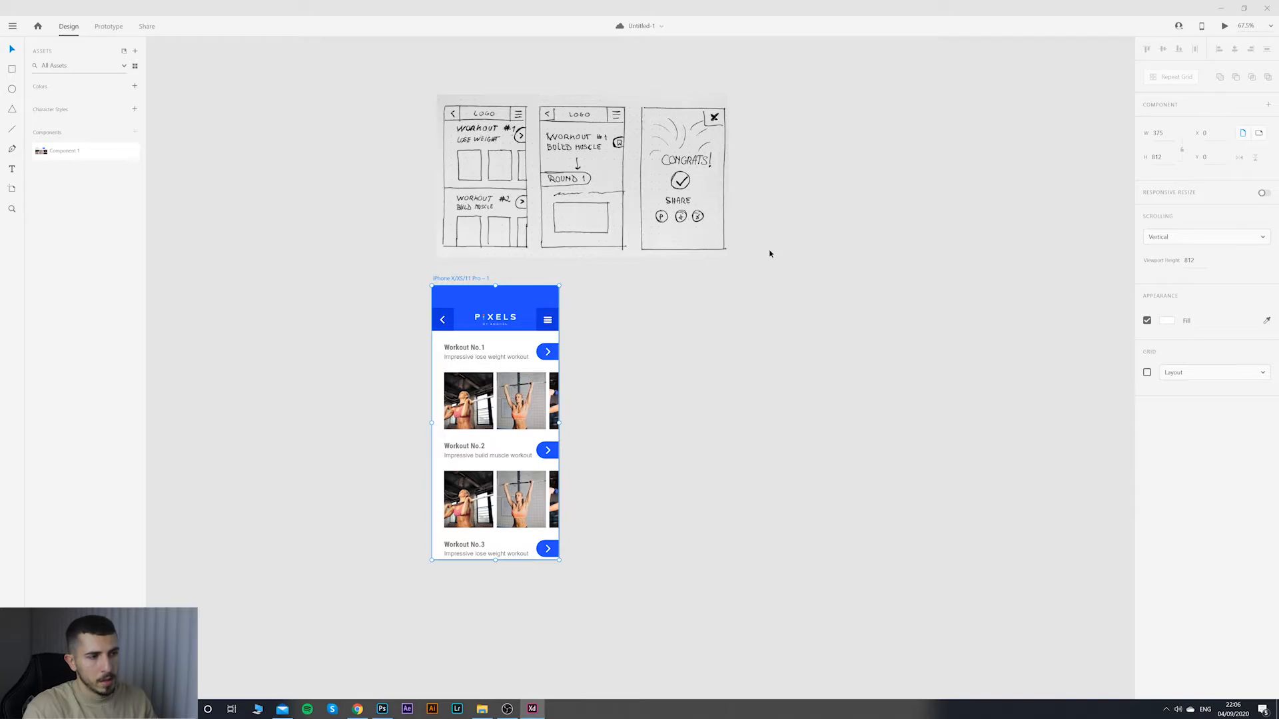
{"action": "key", "text": "ctrl+d"}
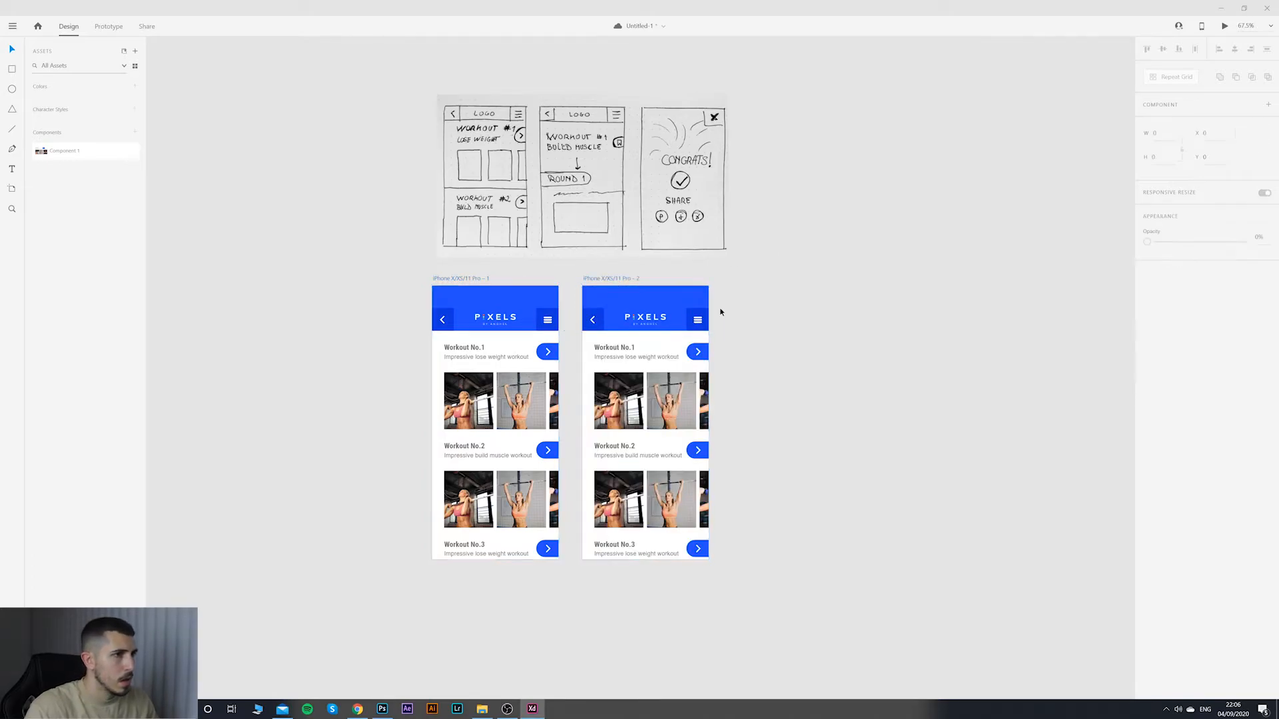
{"action": "left_click", "coordinate": [474, 280]}
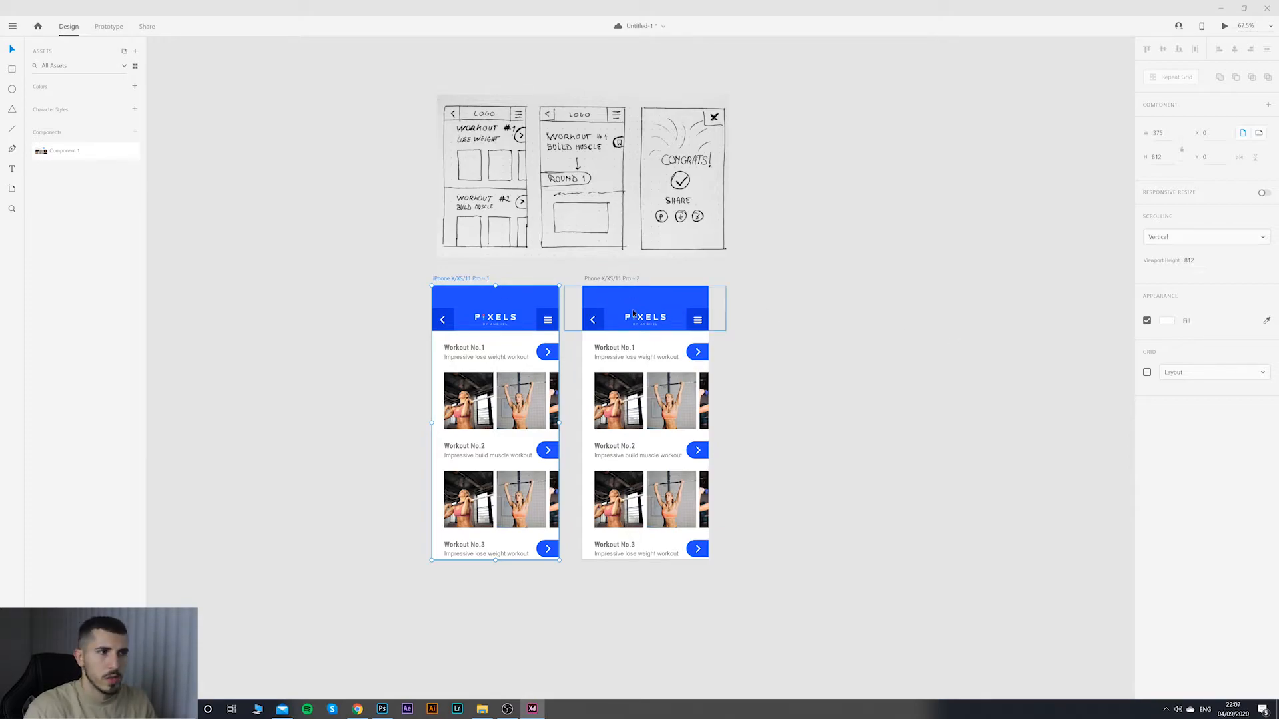
{"action": "right_click", "coordinate": [469, 279]}
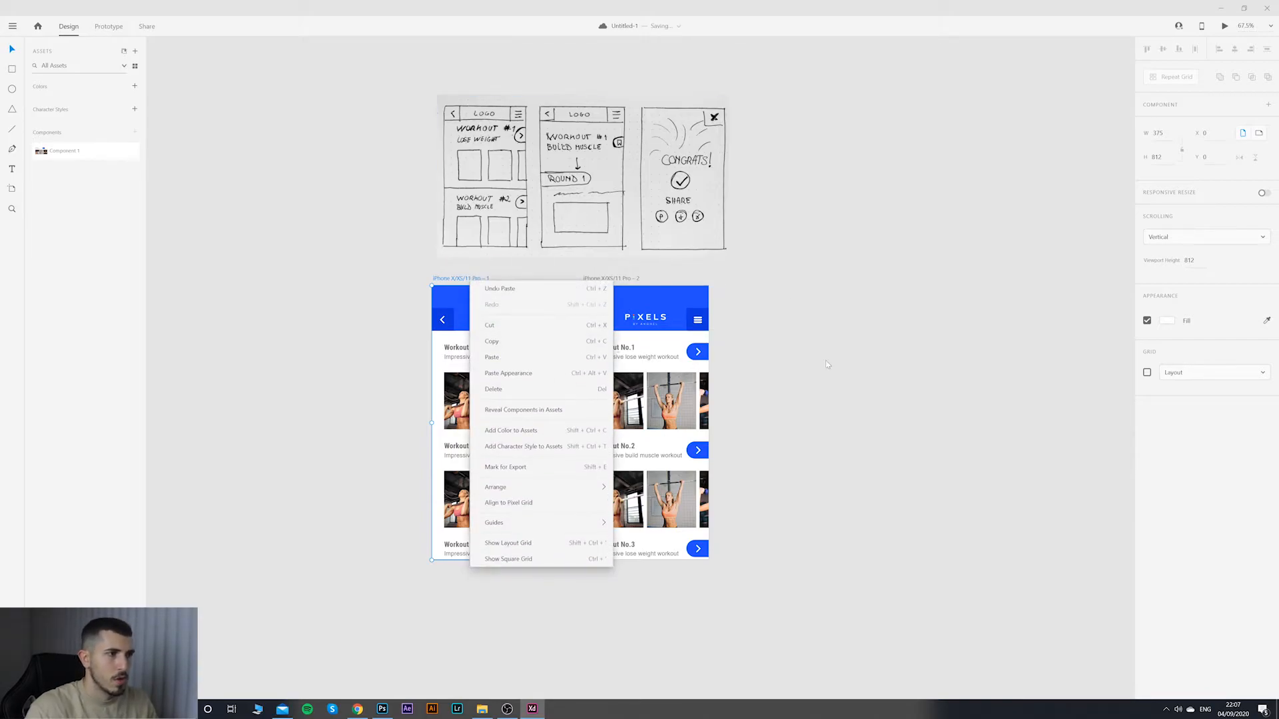
{"action": "right_click", "coordinate": [819, 337]}
{"action": "left_click", "coordinate": [797, 249]}
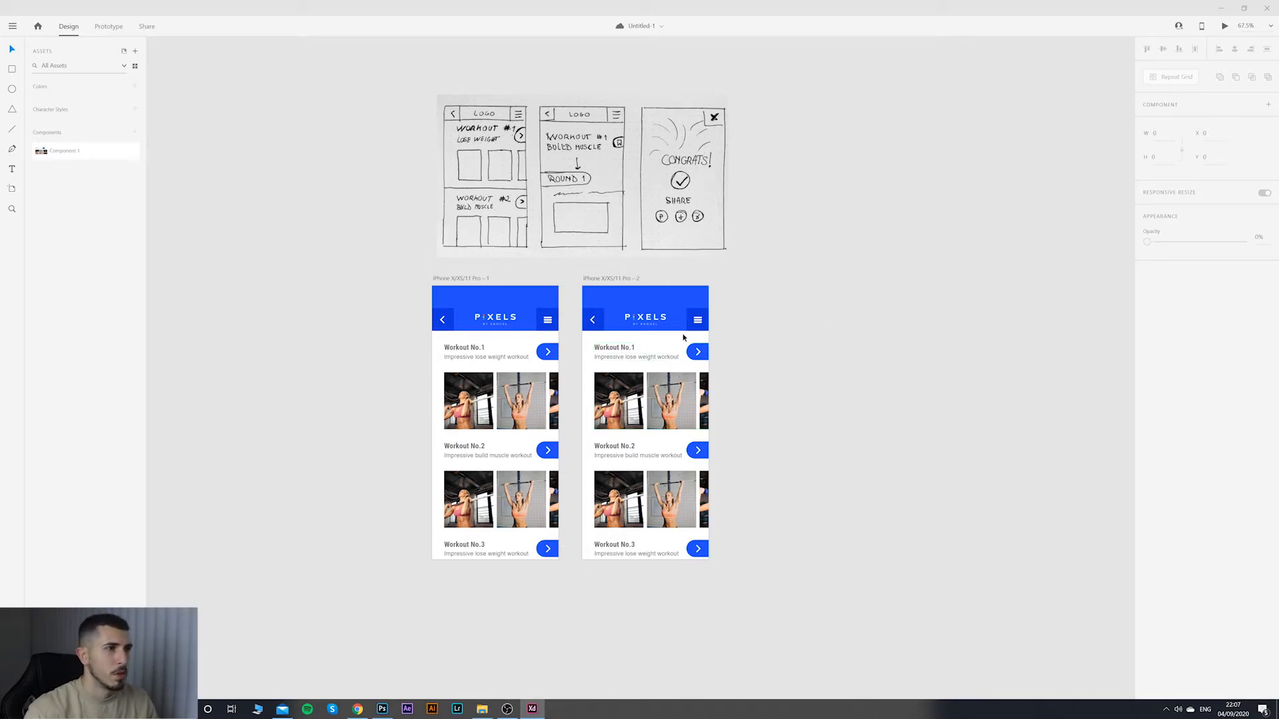
Step: Delete the Workout No.2 and Workout No.3 blocks from the second artboard, keeping only Workout No.1
{"action": "scroll", "coordinate": [683, 338], "scroll_direction": "up", "scroll_amount": 2}
{"action": "mouse_move", "coordinate": [802, 336]}
{"action": "left_mouse_down"}
{"action": "mouse_move", "coordinate": [847, 314]}
{"action": "mouse_move", "coordinate": [853, 508]}
{"action": "mouse_move", "coordinate": [777, 377]}
{"action": "left_mouse_up"}
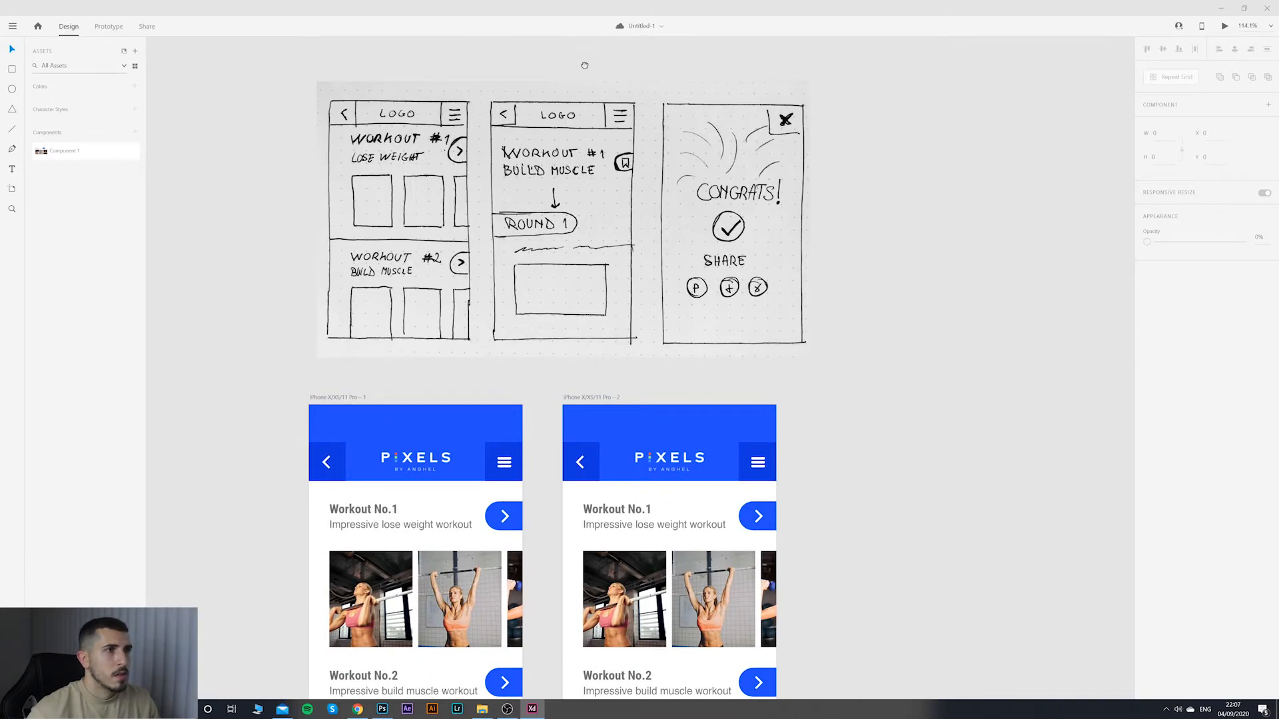
{"action": "left_click_drag", "start_coordinate": [584, 65], "coordinate": [573, 20]}
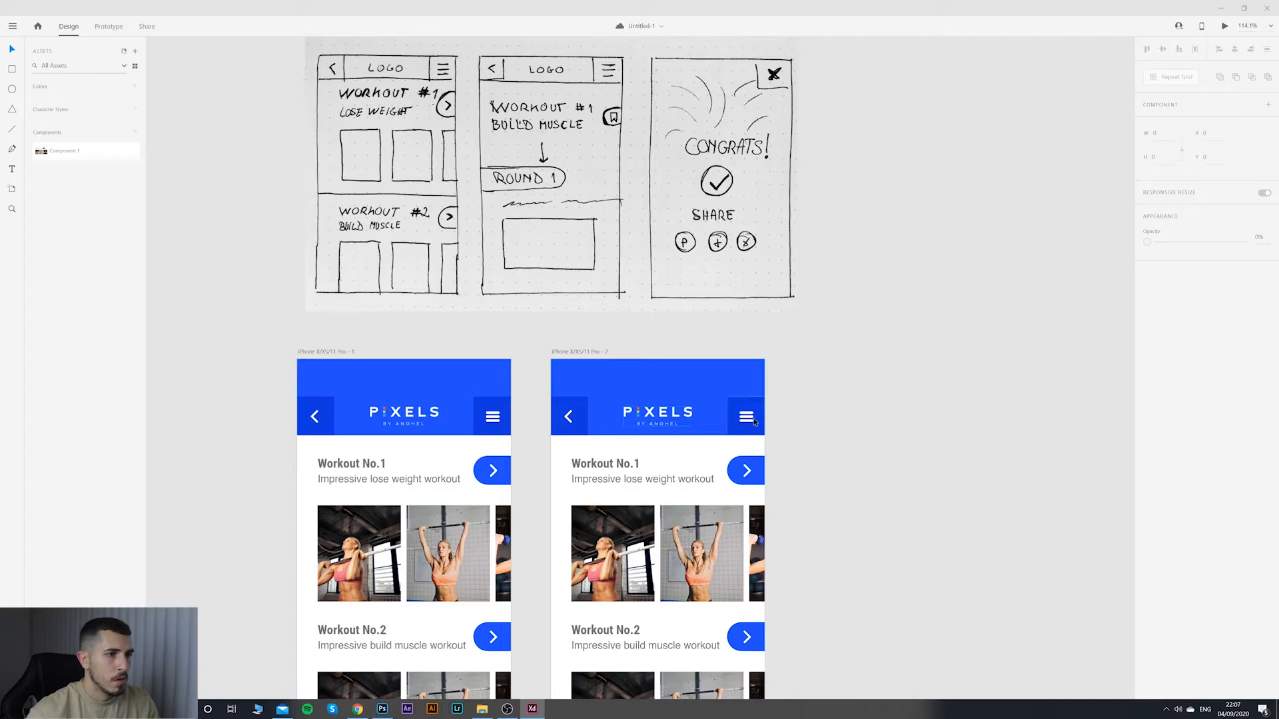
{"action": "scroll", "coordinate": [765, 446], "scroll_direction": "down", "scroll_amount": 2}
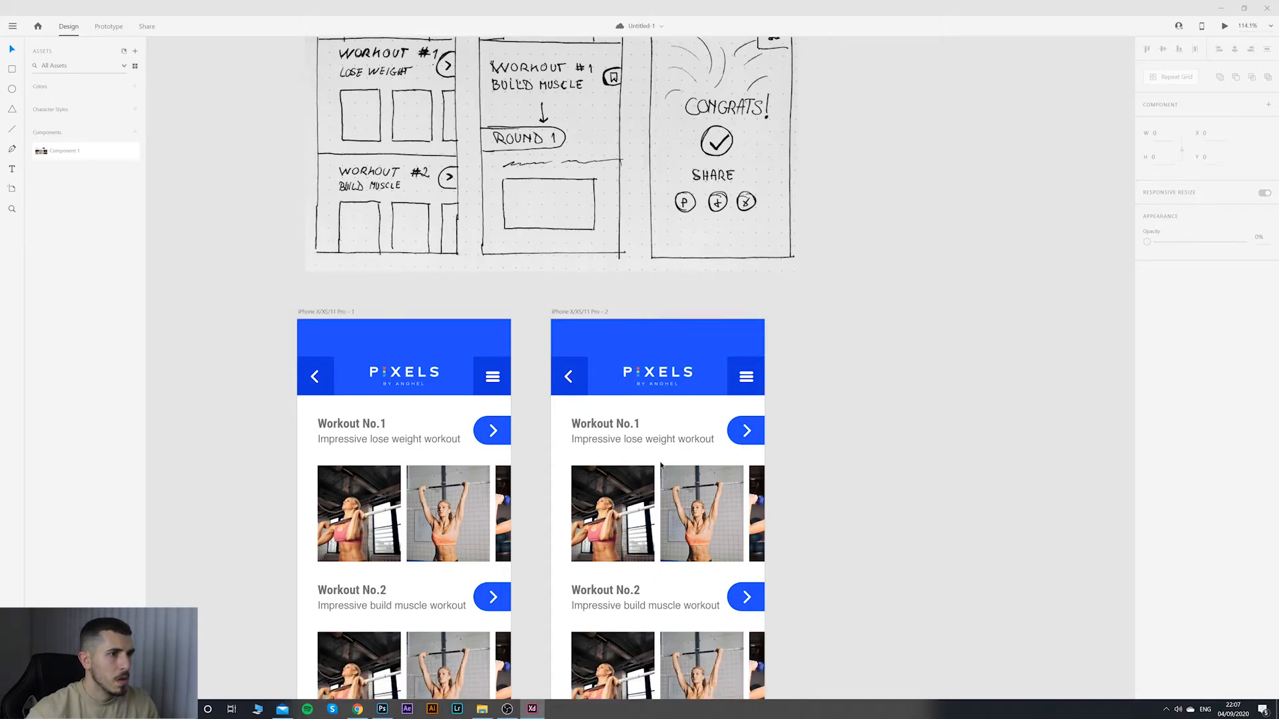
{"action": "scroll", "coordinate": [661, 489], "scroll_direction": "down", "scroll_amount": 2}
{"action": "left_click", "coordinate": [745, 517]}
{"action": "scroll", "coordinate": [745, 518], "scroll_direction": "down", "scroll_amount": 2}
{"action": "key", "text": "Delete"}
{"action": "left_click", "coordinate": [745, 608]}
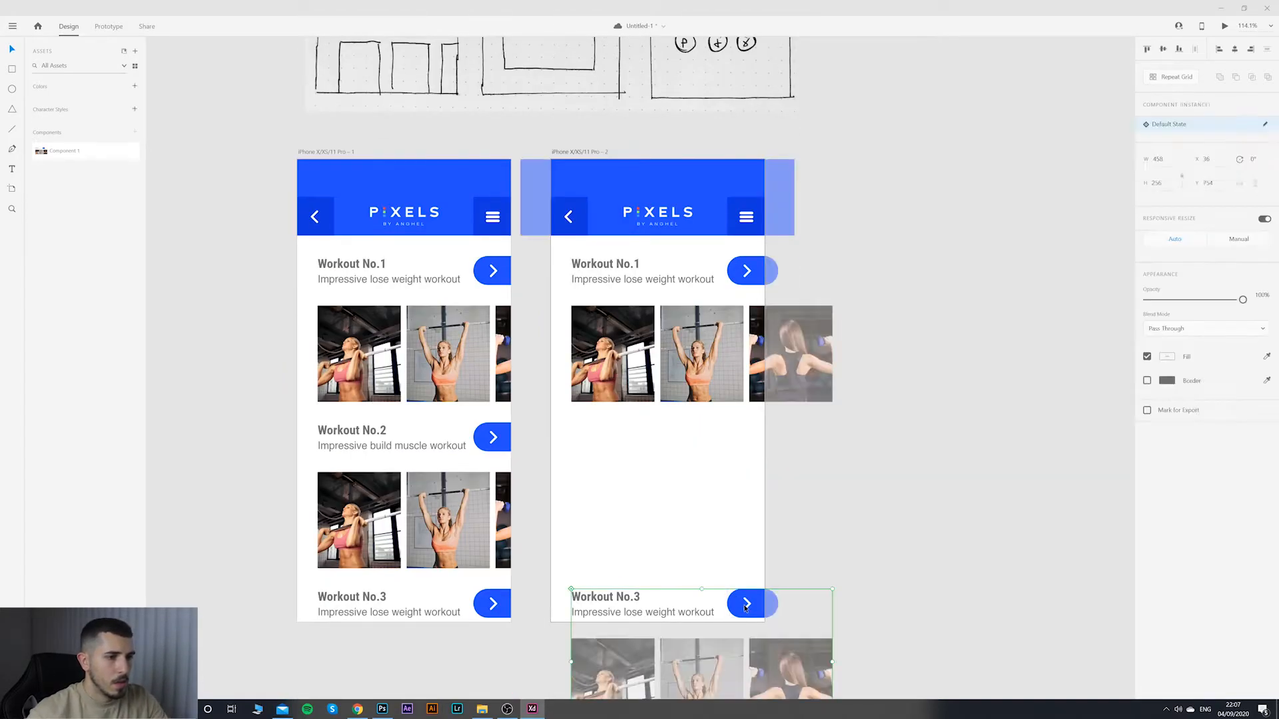
{"action": "key", "text": "Delete"}
Step: Delete the white arrow icon from the blue button beside Workout No.1 on the second artboard
{"action": "scroll", "coordinate": [790, 592], "scroll_direction": "down", "scroll_amount": 3}
{"action": "scroll", "coordinate": [680, 479], "scroll_direction": "up", "scroll_amount": 10}
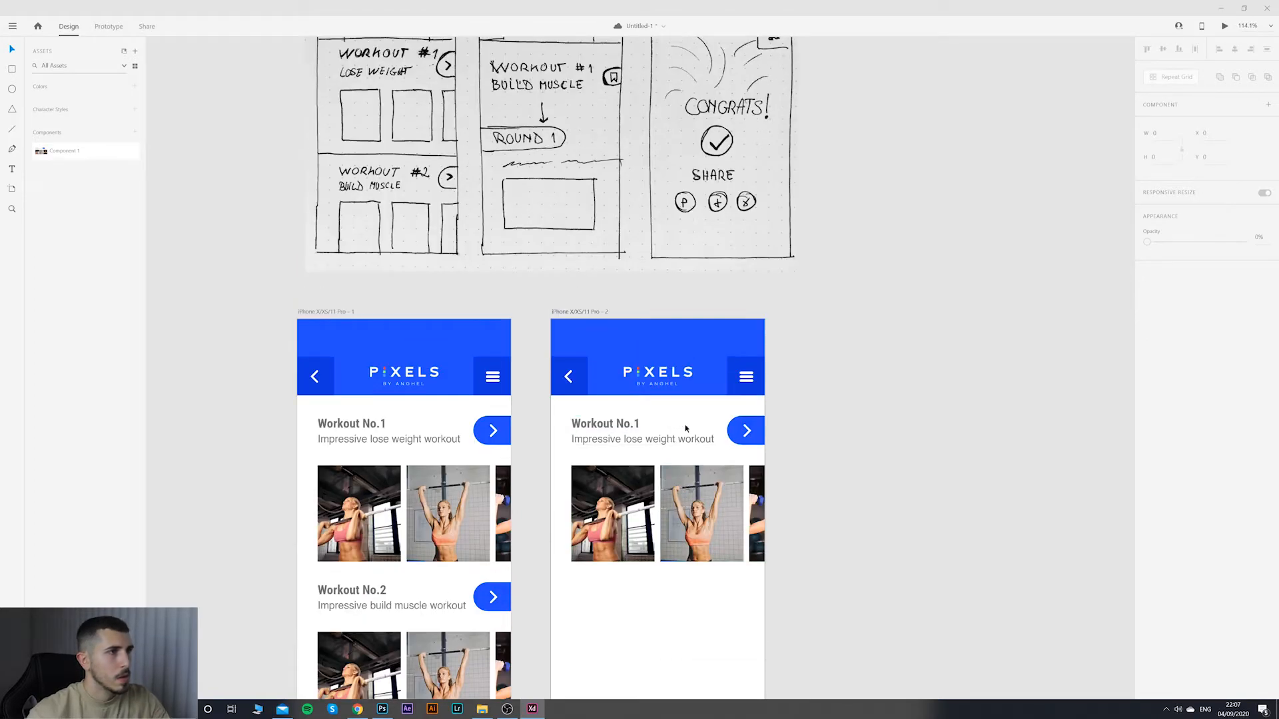
{"action": "scroll", "coordinate": [630, 311], "scroll_direction": "down", "scroll_amount": 2}
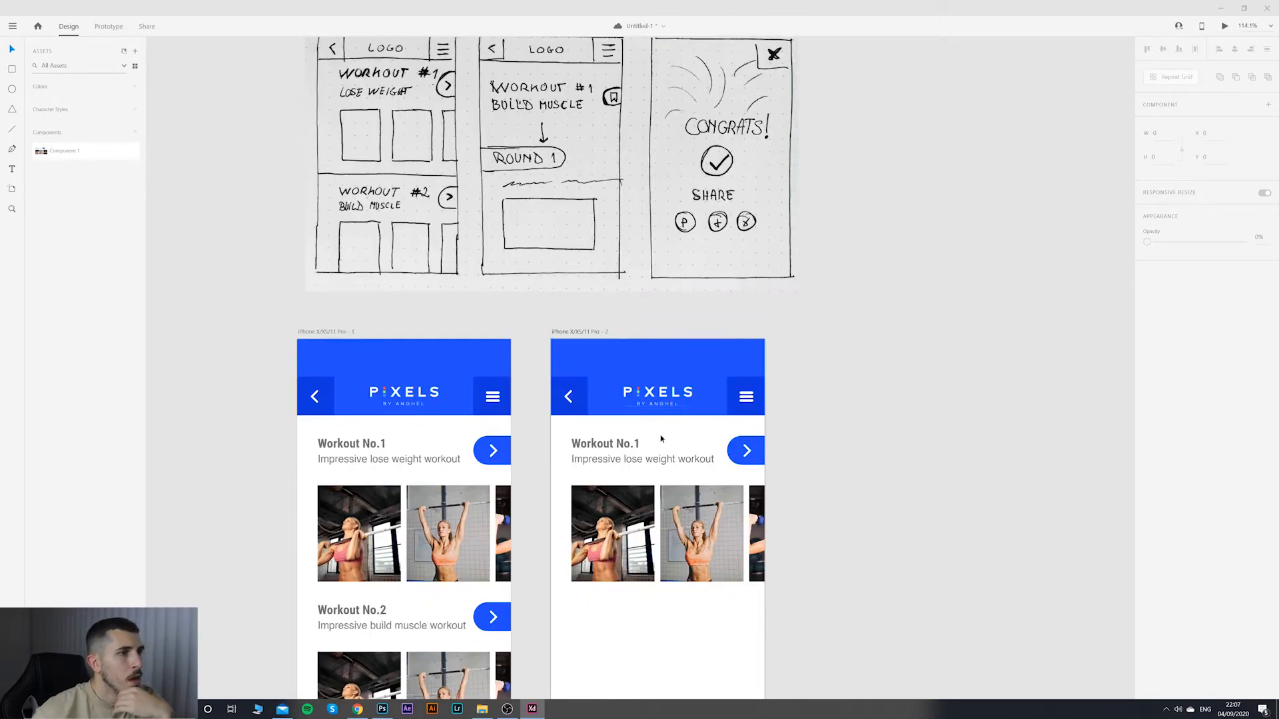
{"action": "left_click", "coordinate": [750, 455]}
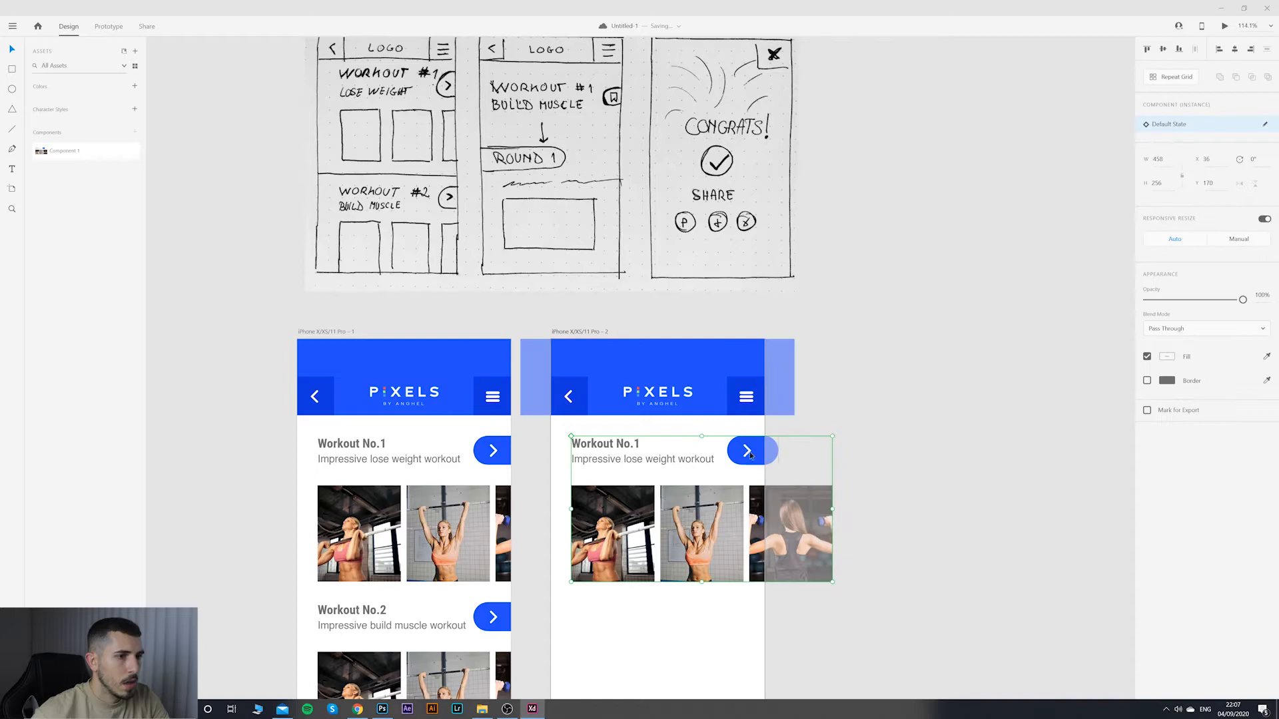
{"action": "double_click", "coordinate": [747, 453]}
{"action": "key", "text": "Delete"}
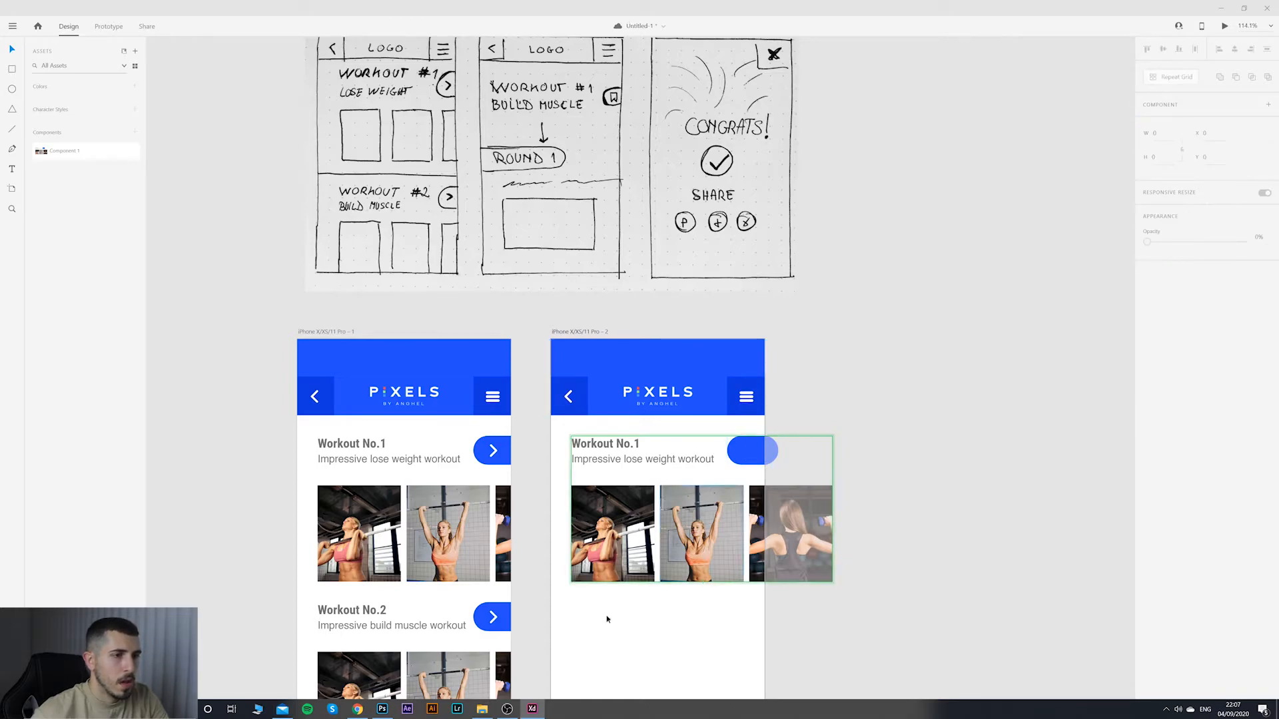
{"action": "left_click", "coordinate": [481, 710]}
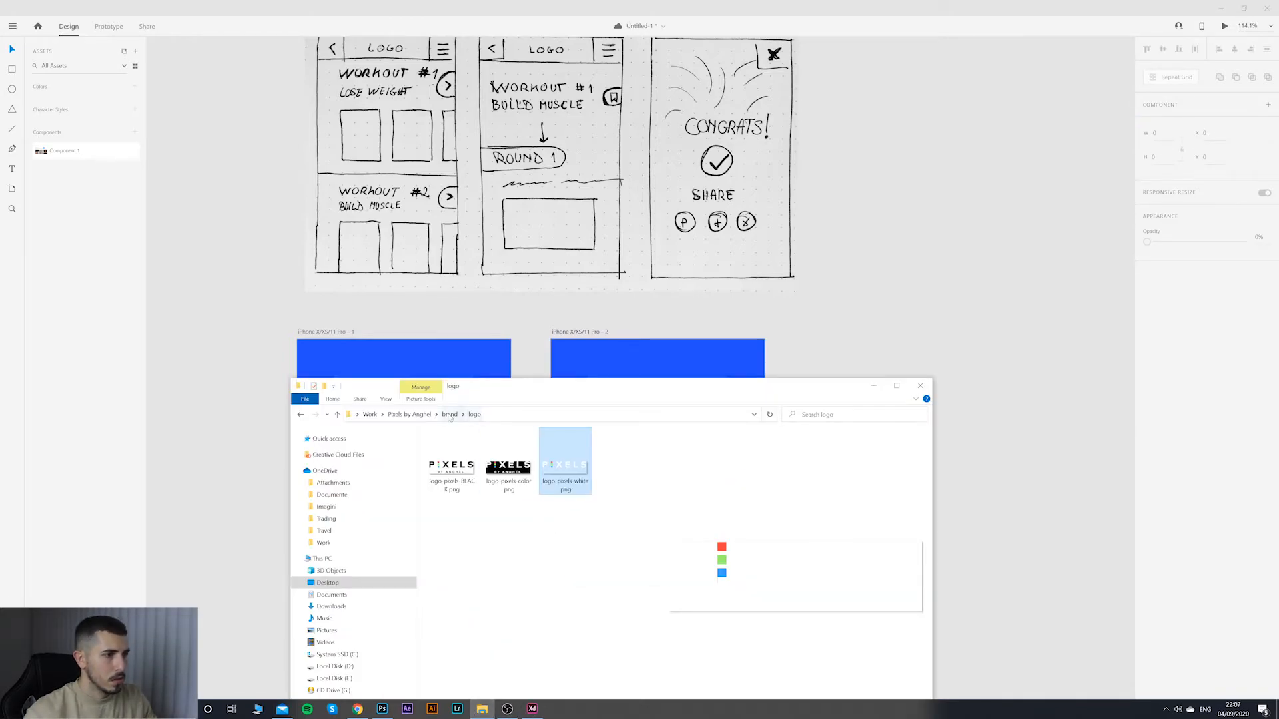
{"action": "left_click", "coordinate": [793, 377]}
{"action": "left_click", "coordinate": [745, 460]}
{"action": "right_click", "coordinate": [742, 461]}
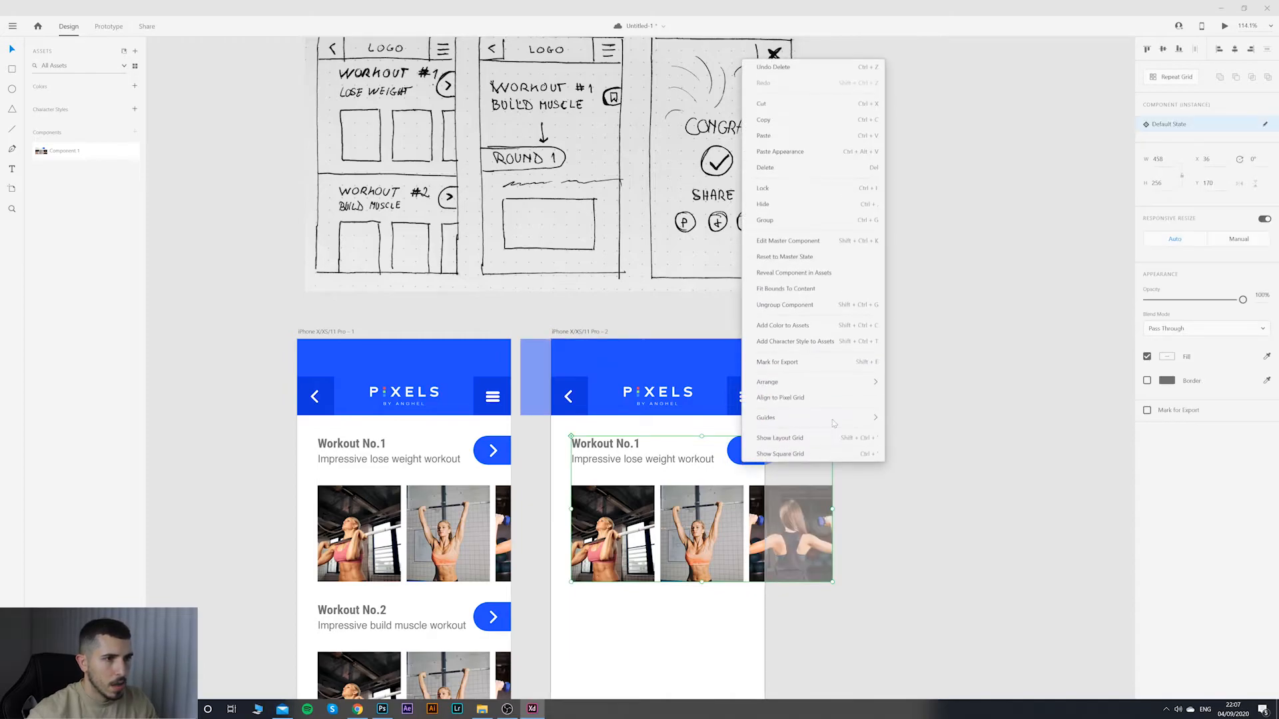
{"action": "left_click", "coordinate": [557, 696]}
{"action": "left_click", "coordinate": [482, 709]}
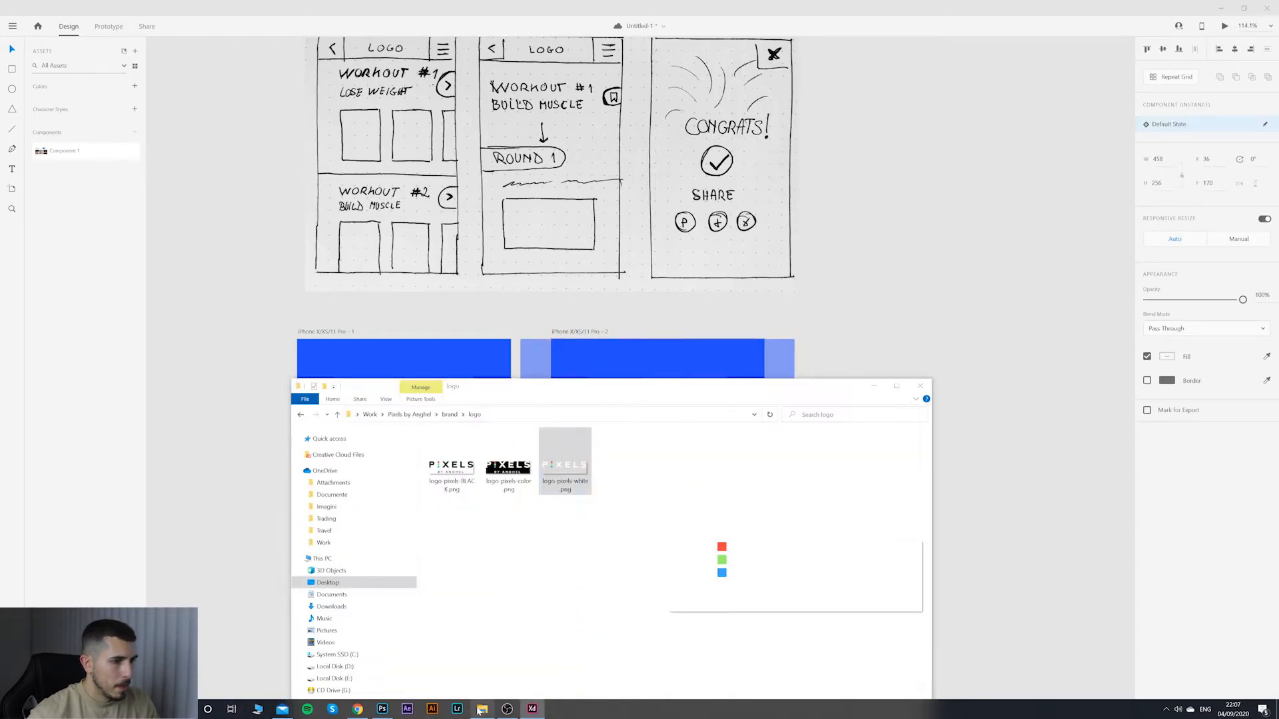
{"action": "left_click", "coordinate": [857, 341]}
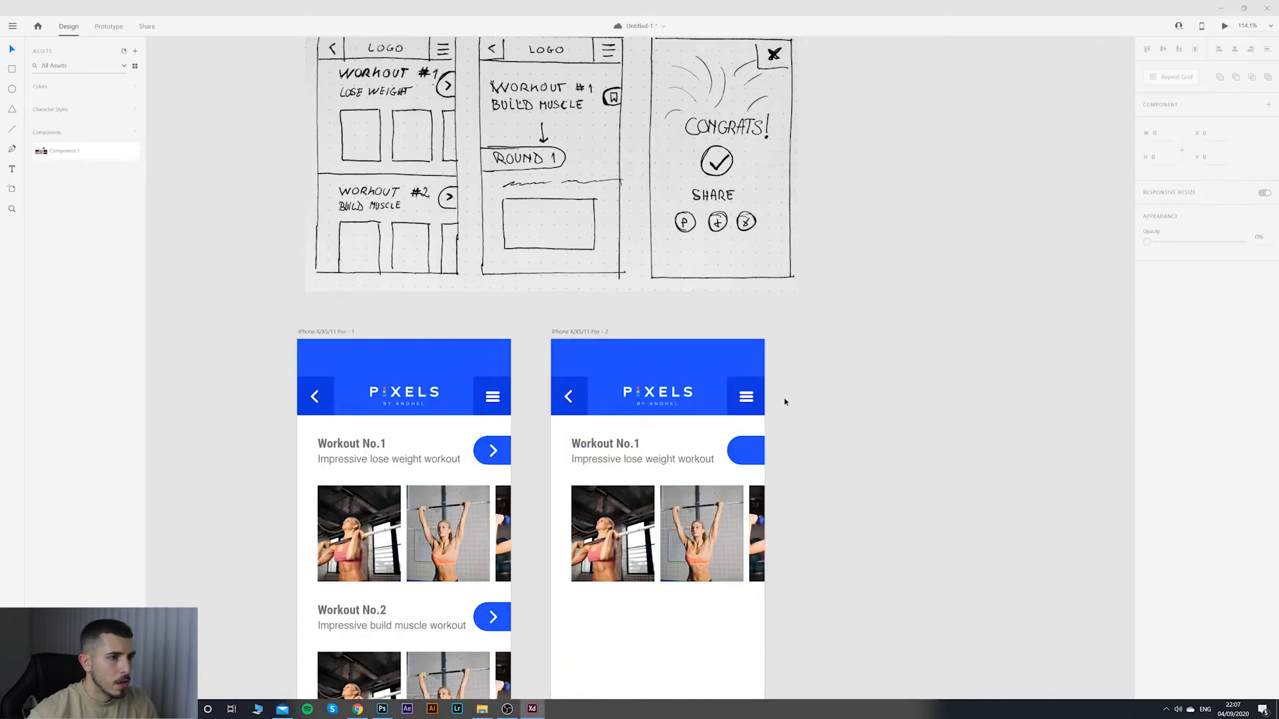
{"action": "left_click", "coordinate": [746, 457]}
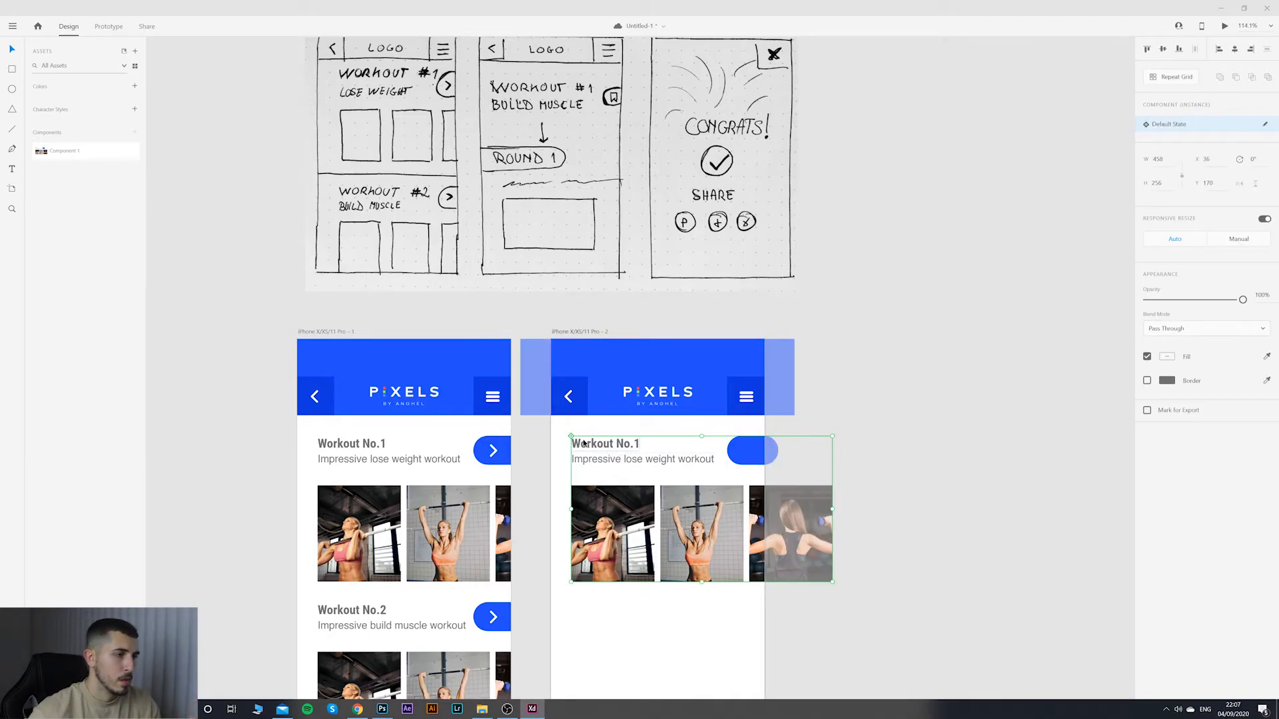
{"action": "left_click", "coordinate": [353, 445]}
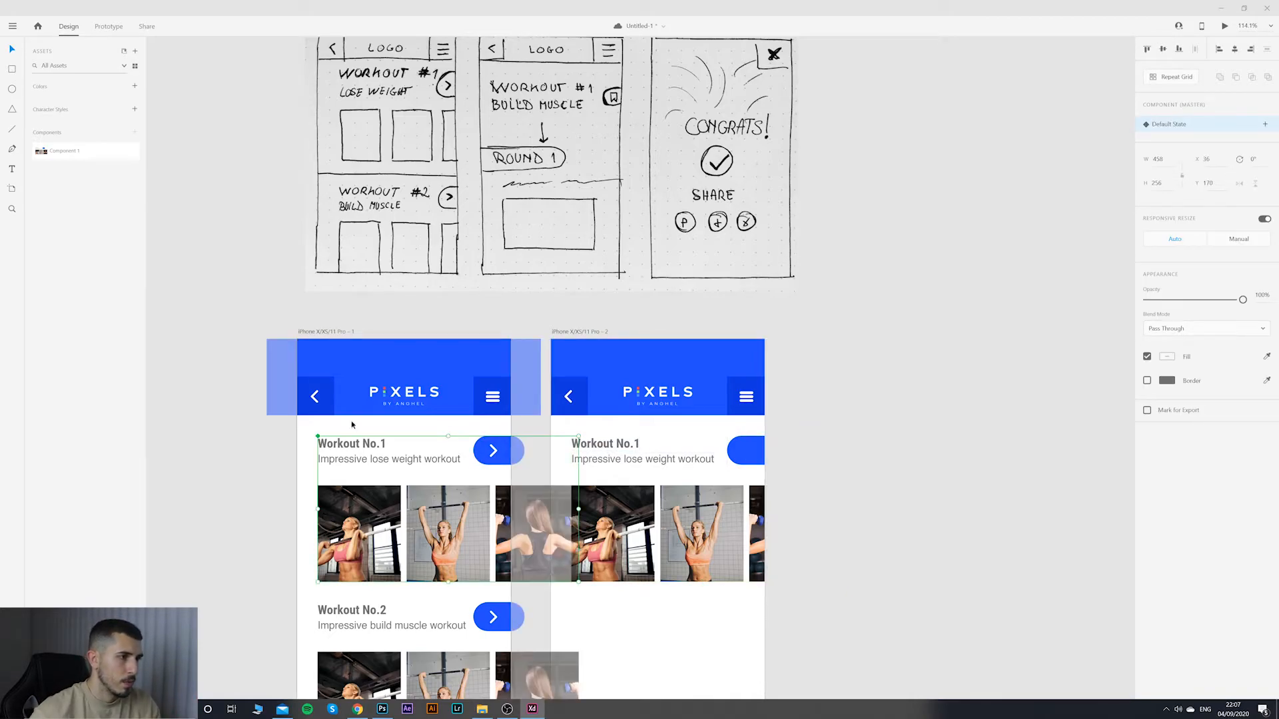
{"action": "left_click", "coordinate": [617, 450]}
{"action": "right_click", "coordinate": [629, 444]}
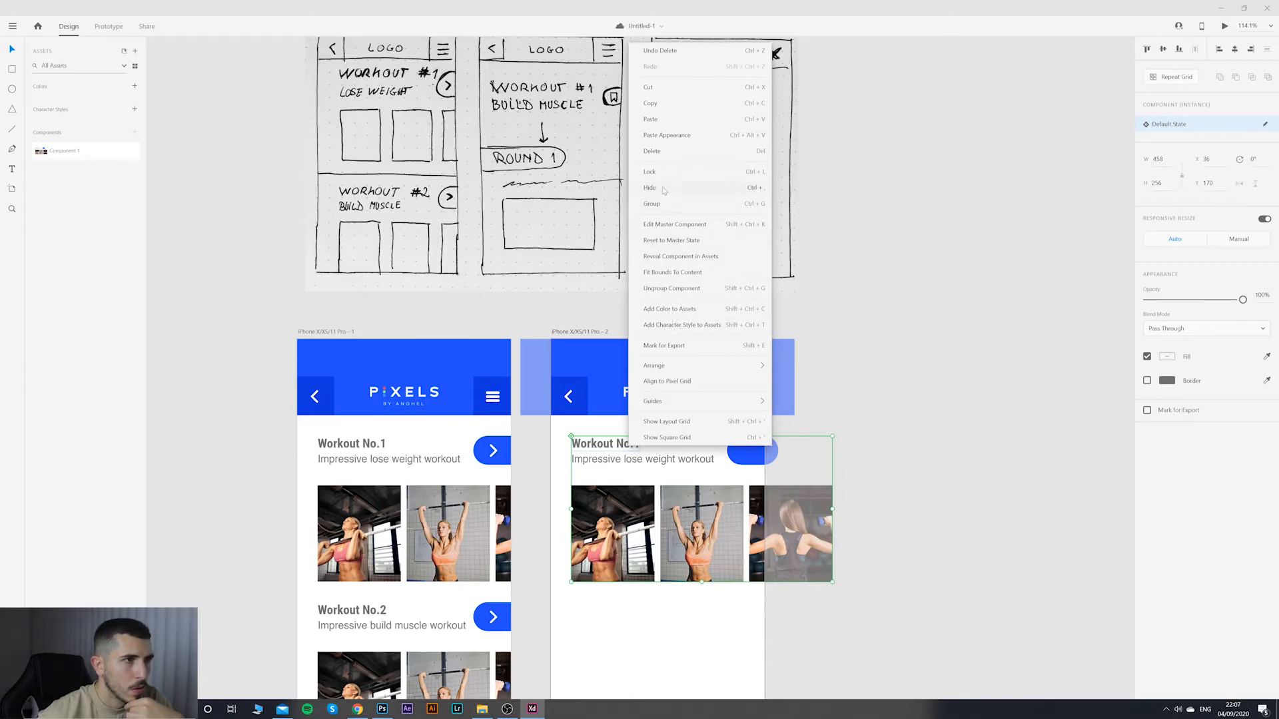
{"action": "left_click", "coordinate": [848, 224]}
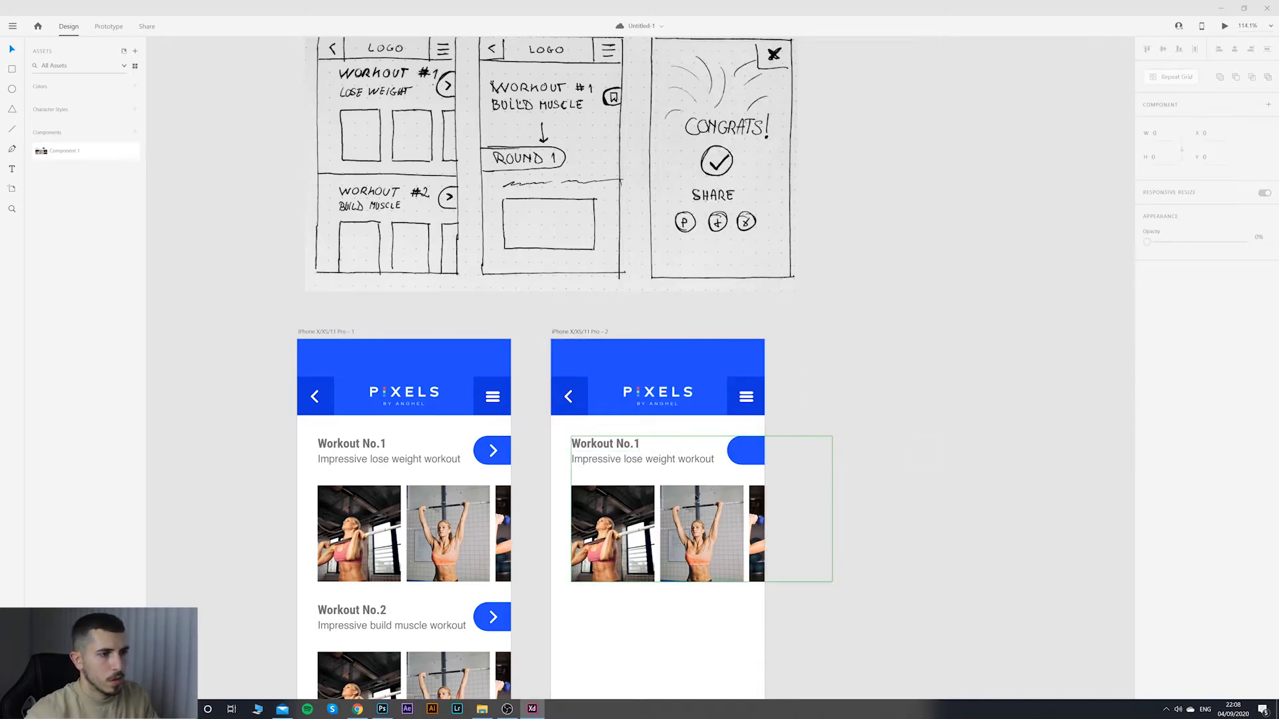
{"action": "scroll", "coordinate": [648, 520], "scroll_direction": "up", "scroll_amount": 3}
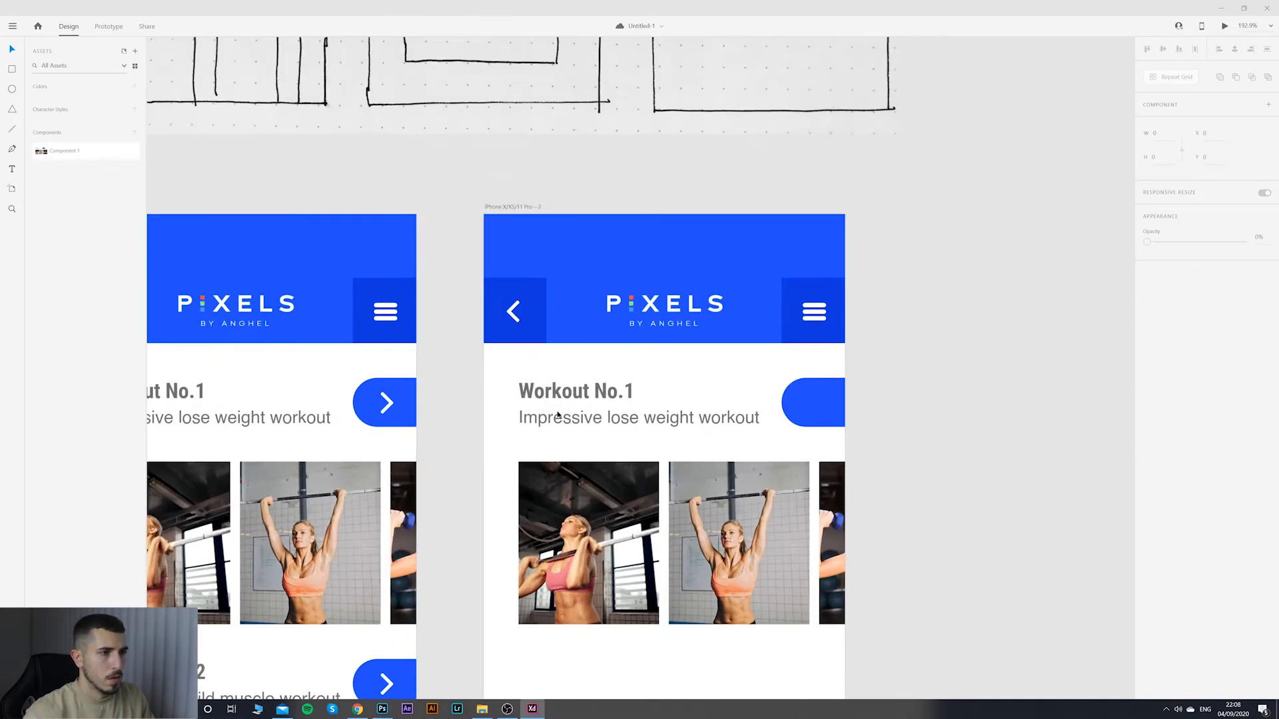
{"action": "right_click", "coordinate": [528, 390]}
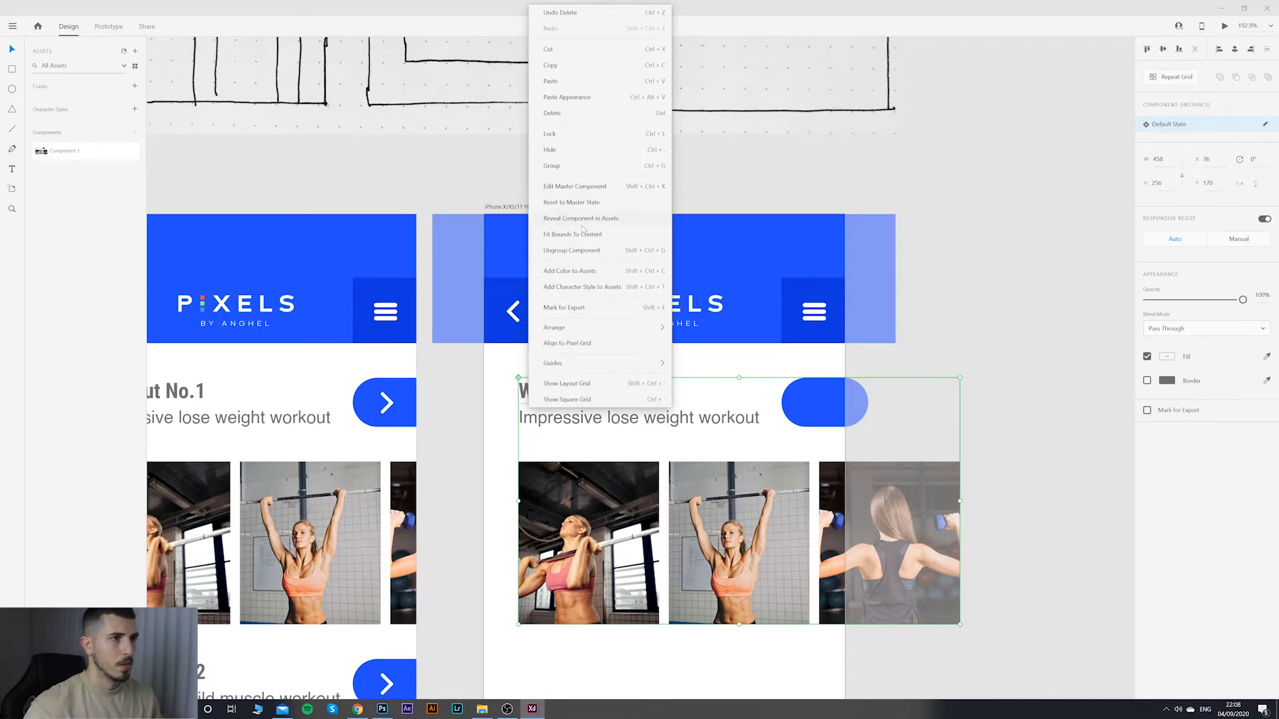
{"action": "left_click", "coordinate": [103, 176]}
{"action": "left_click", "coordinate": [990, 428]}
{"action": "left_click", "coordinate": [677, 395]}
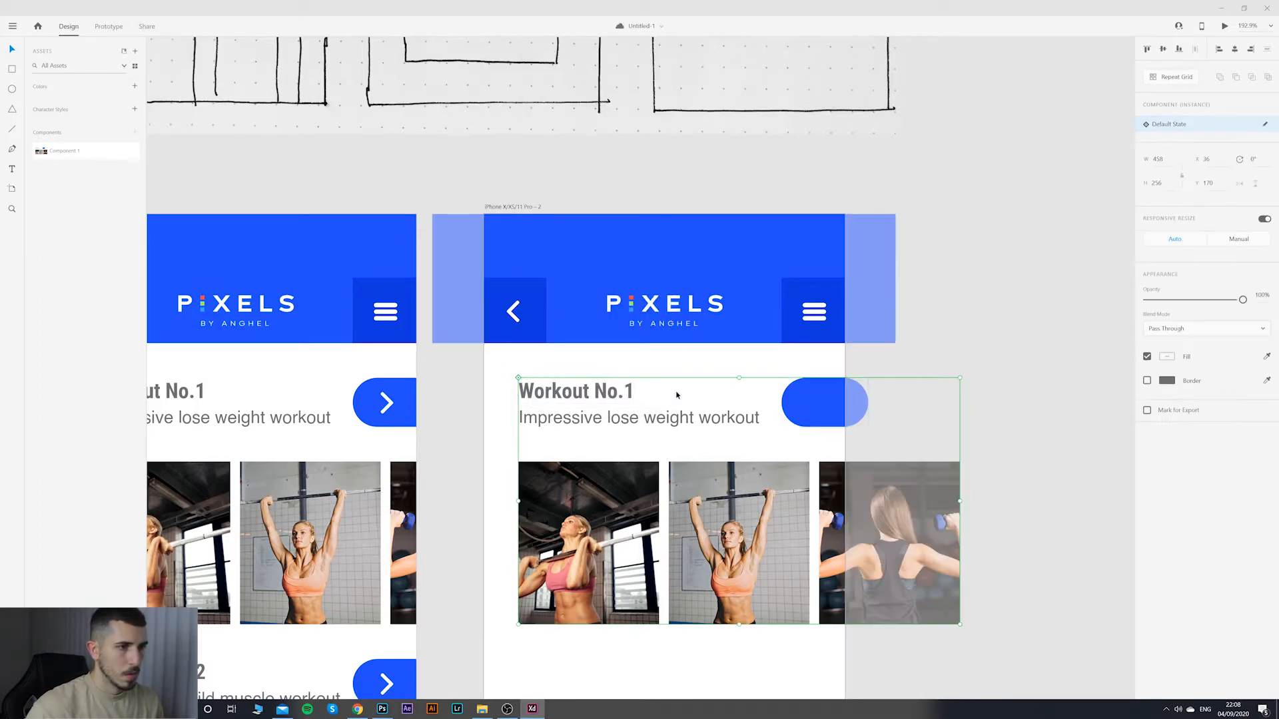
{"action": "left_click_drag", "start_coordinate": [518, 377], "coordinate": [519, 376]}
{"action": "key", "text": "ctrl+z"}
{"action": "right_click", "coordinate": [522, 384]}
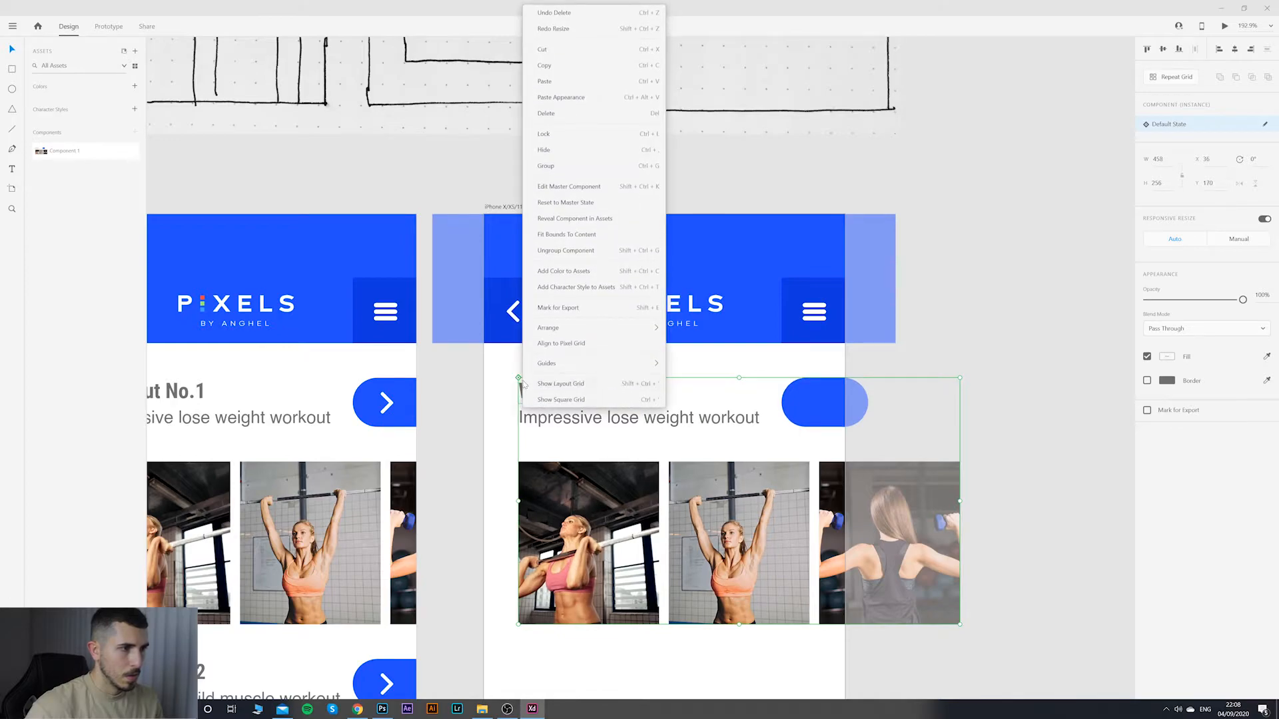
{"action": "left_click", "coordinate": [517, 419]}
Step: Try ungrouping the Workout No.1 component on the second artboard and selecting its subtitle text separately
{"action": "right_click", "coordinate": [585, 421]}
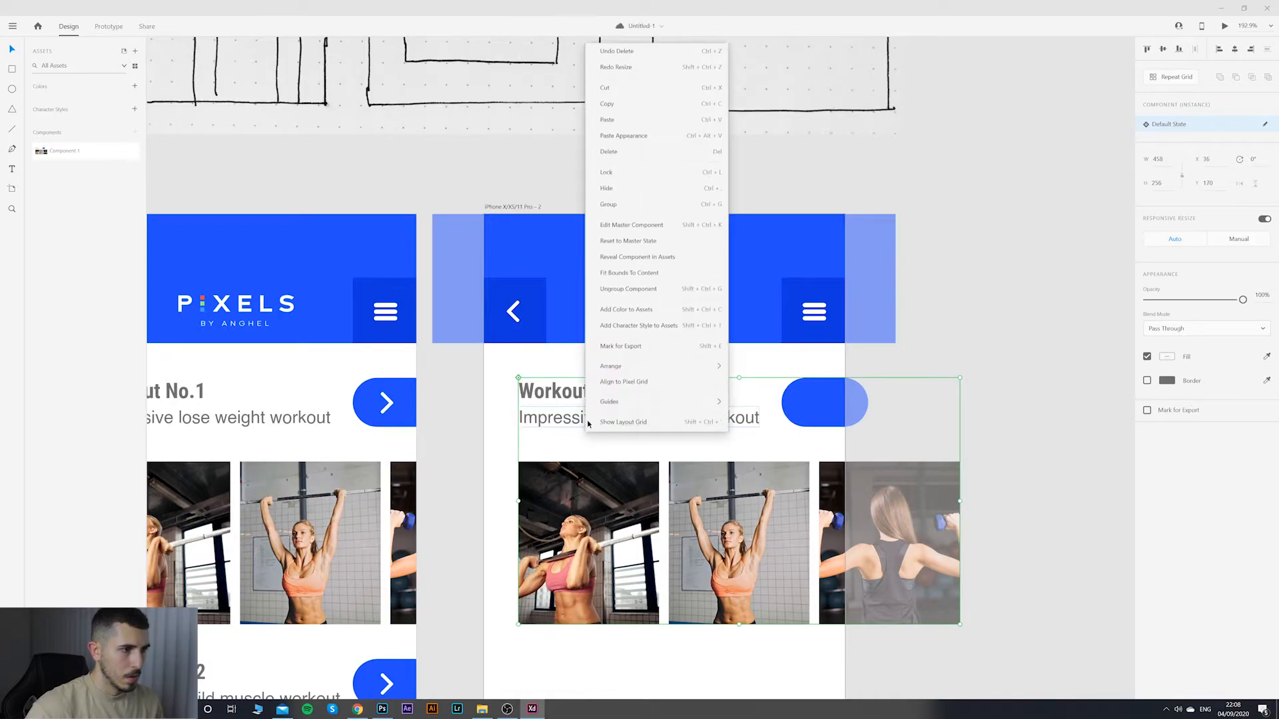
{"action": "left_click", "coordinate": [630, 275]}
{"action": "left_click", "coordinate": [982, 442]}
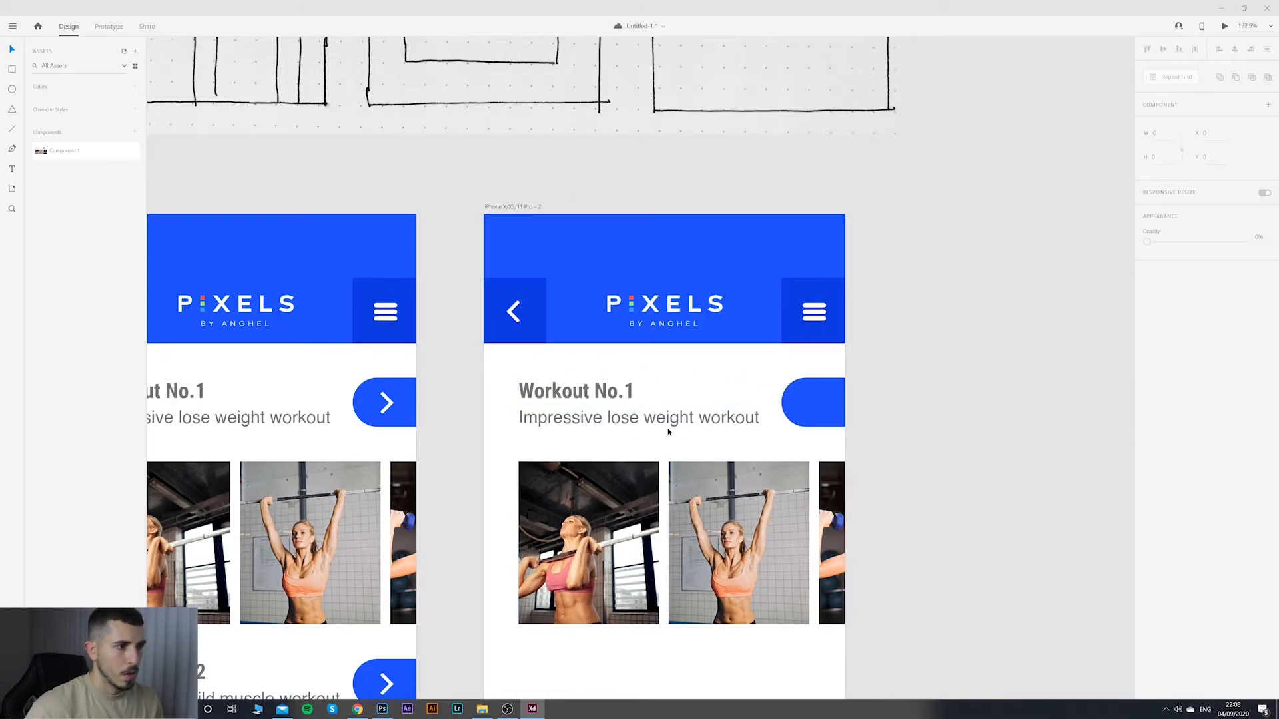
{"action": "left_click", "coordinate": [672, 421]}
{"action": "scroll", "coordinate": [742, 436], "scroll_direction": "down", "scroll_amount": 3}
{"action": "scroll", "coordinate": [742, 437], "scroll_direction": "down", "scroll_amount": 4}
{"action": "scroll", "coordinate": [738, 434], "scroll_direction": "up", "scroll_amount": 4}
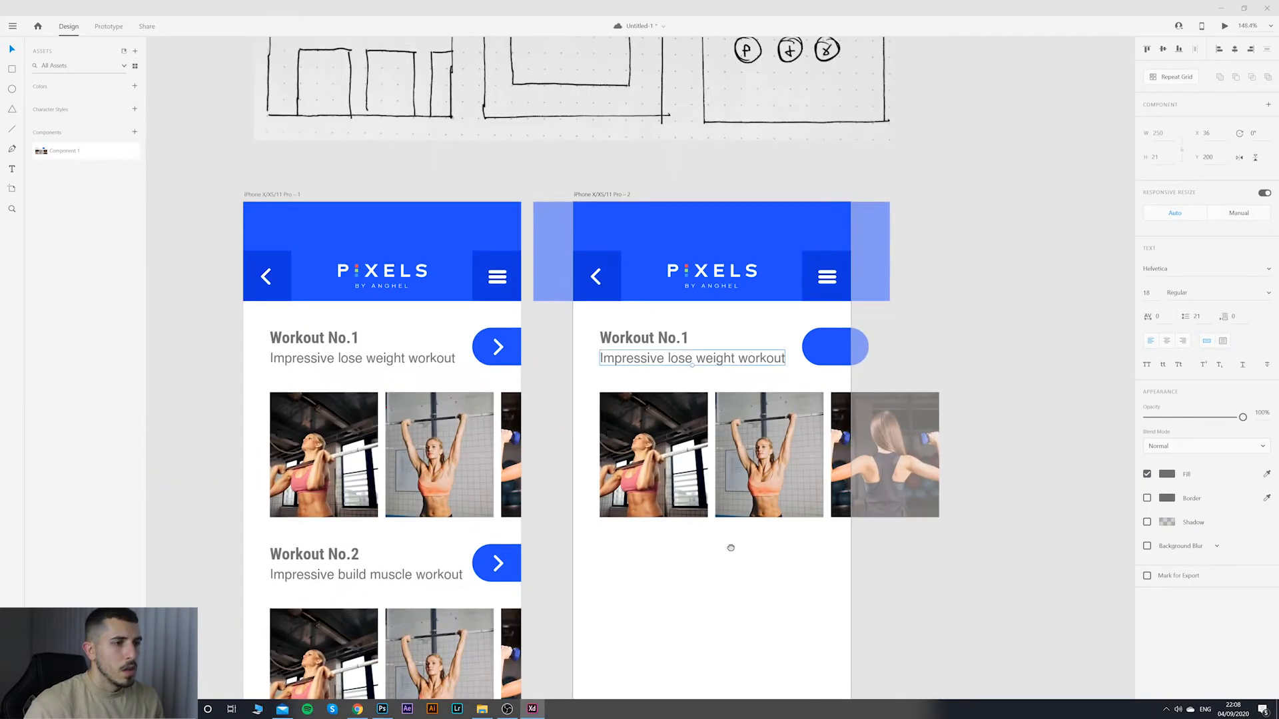
{"action": "left_click", "coordinate": [729, 549]}
{"action": "left_click", "coordinate": [729, 551]}
{"action": "left_click", "coordinate": [775, 512]}
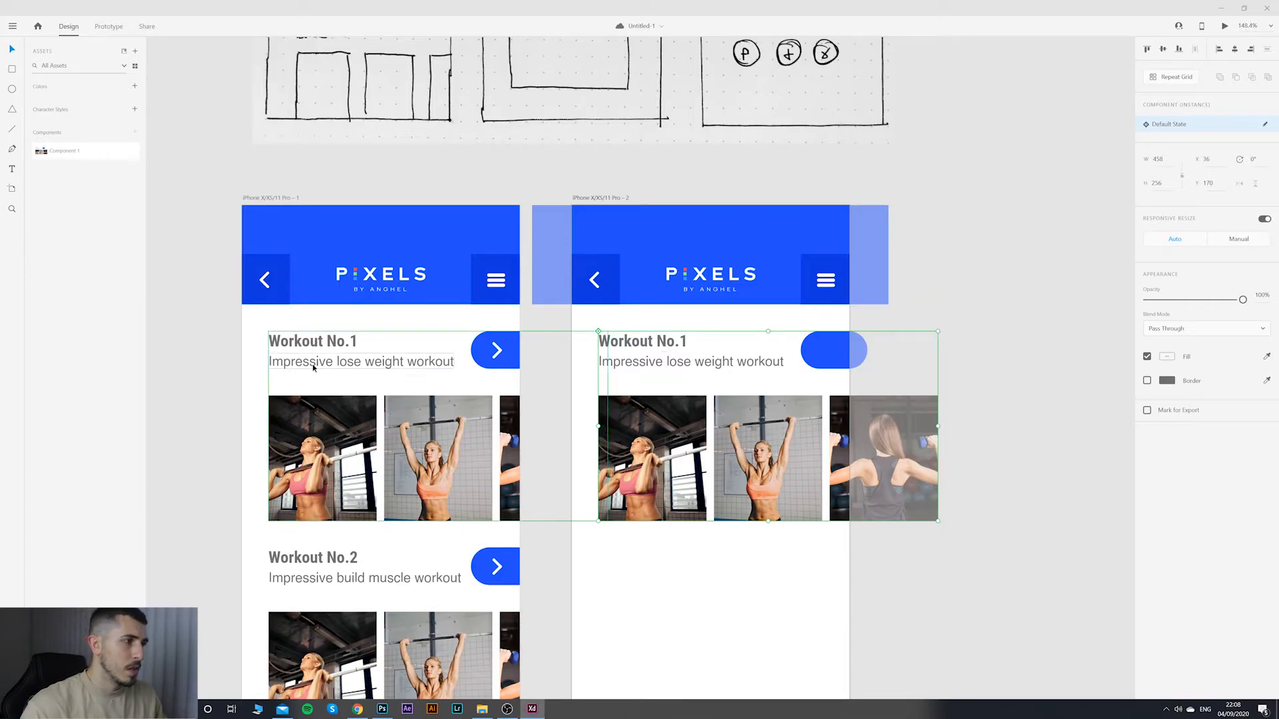
Step: Ungroup the Workout No.1 component instance on the second artboard into separately editable elements
{"action": "left_click", "coordinate": [364, 339]}
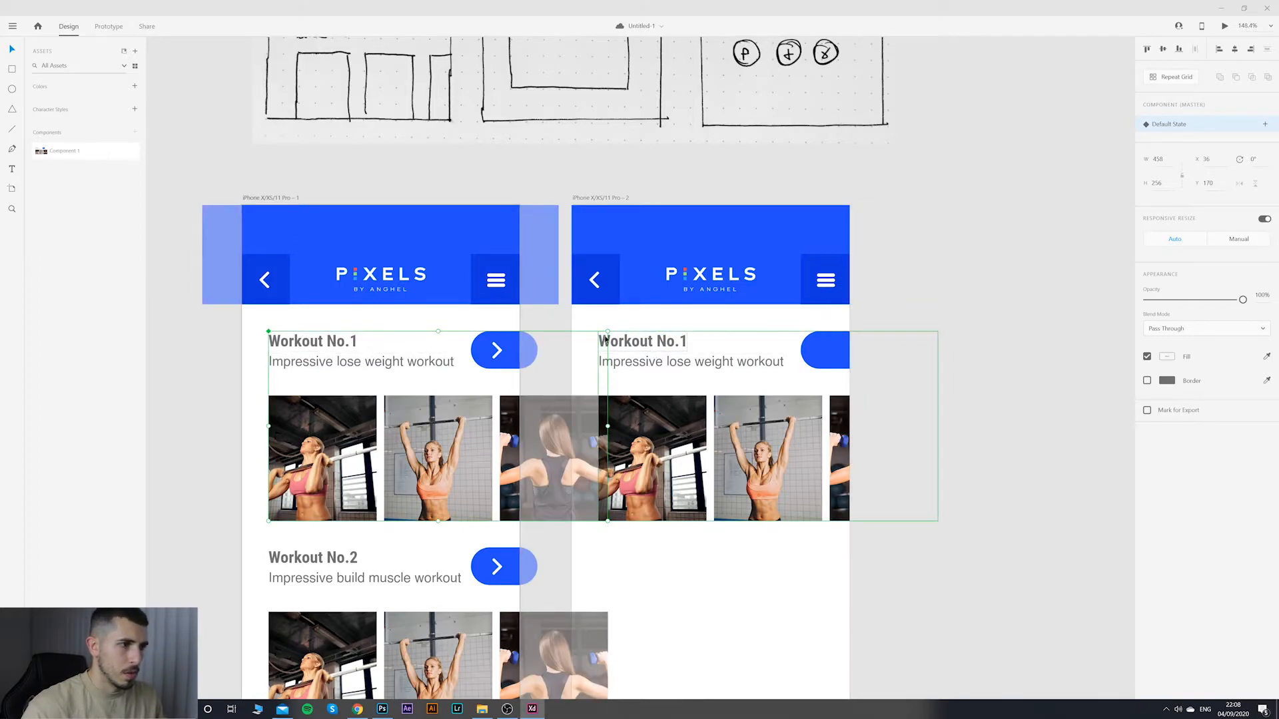
{"action": "left_click", "coordinate": [627, 344]}
{"action": "right_click", "coordinate": [627, 344]}
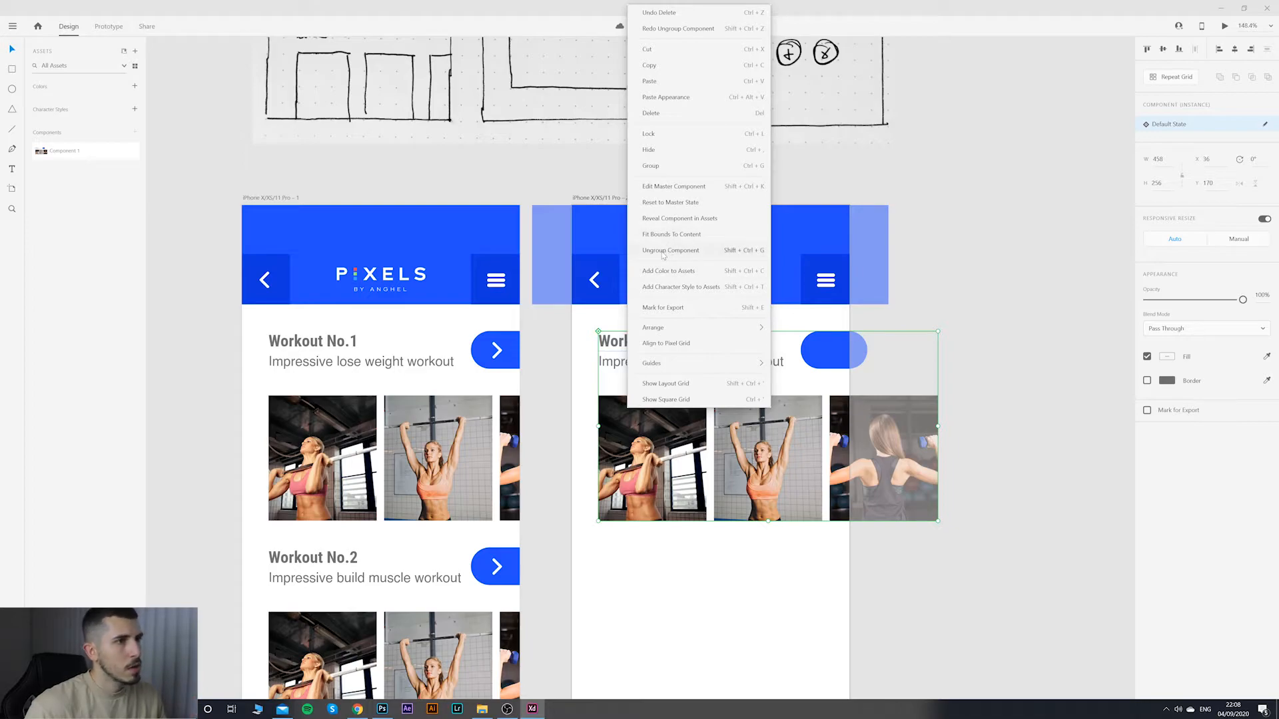
{"action": "left_click", "coordinate": [664, 252]}
{"action": "left_click", "coordinate": [1002, 380]}
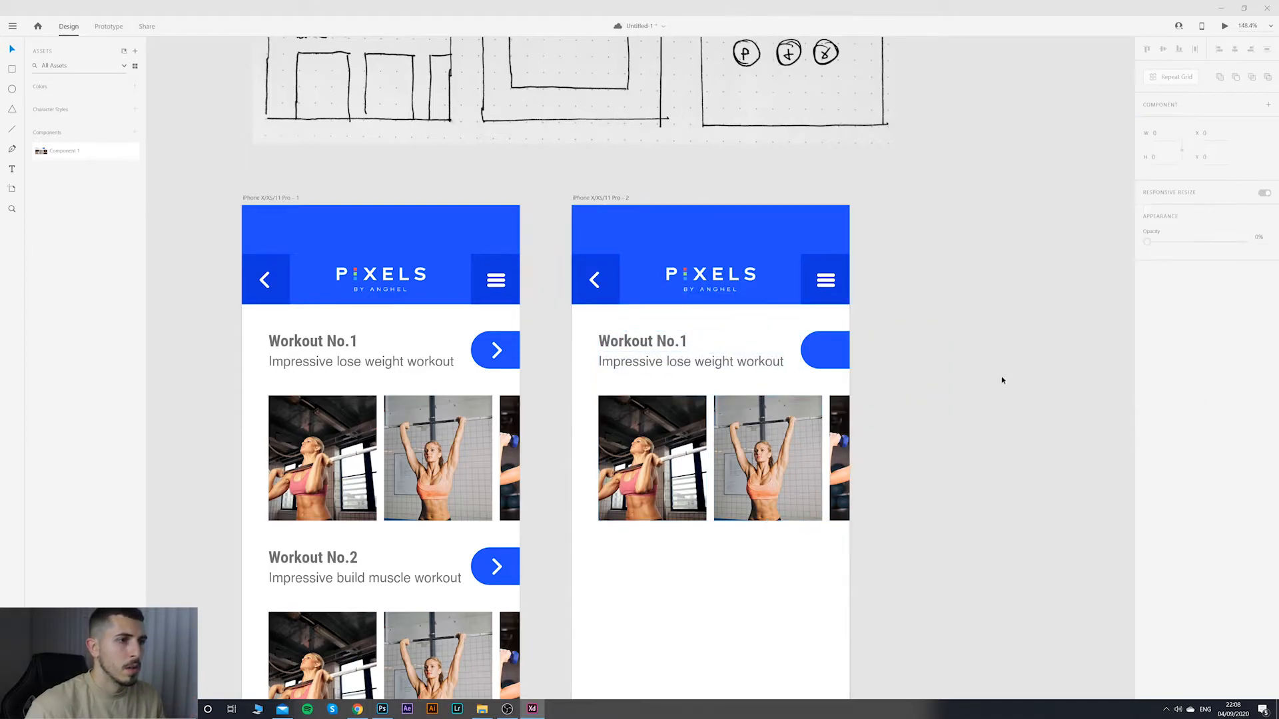
Step: Move the master Workout No.1 component on the first artboard to about X 102, Y 192
{"action": "left_click_drag", "start_coordinate": [494, 349], "coordinate": [543, 366]}
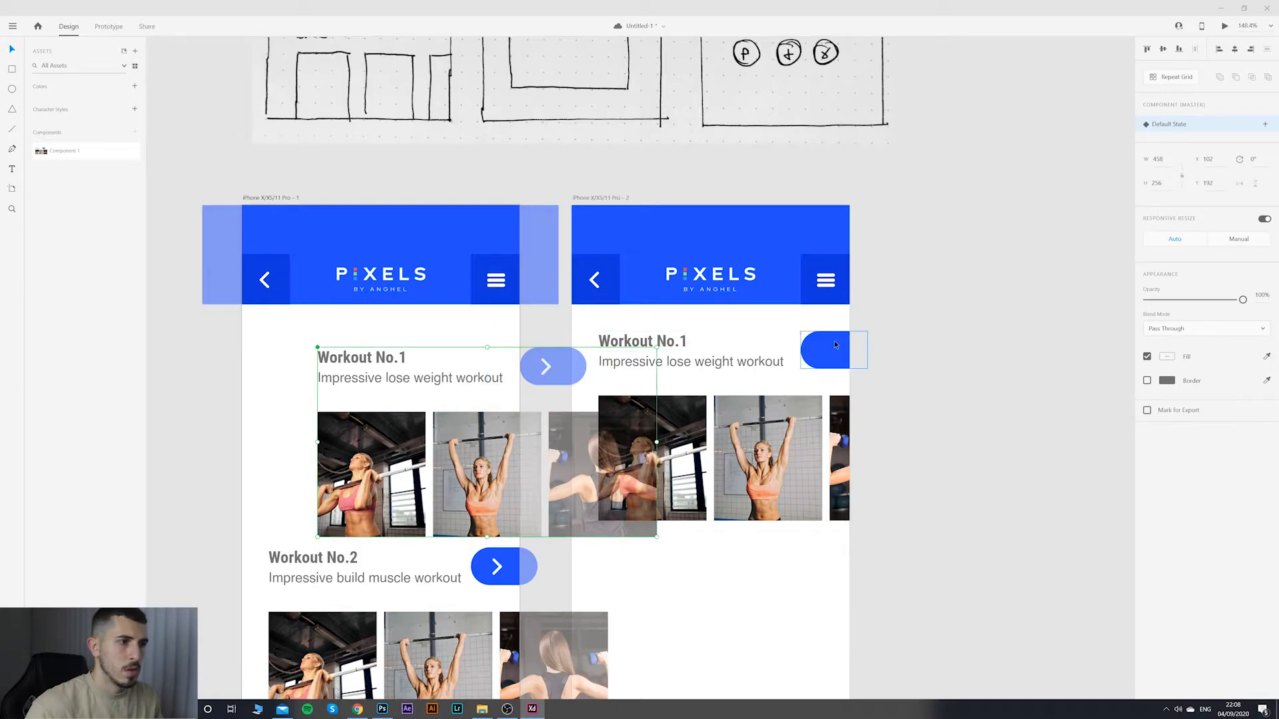
Step: Undo the last move of the master Workout No.1 component on the first artboard
{"action": "key", "text": "ctrl+z"}
{"action": "left_click", "coordinate": [921, 351]}
{"action": "scroll", "coordinate": [794, 490], "scroll_direction": "down", "scroll_amount": 4}
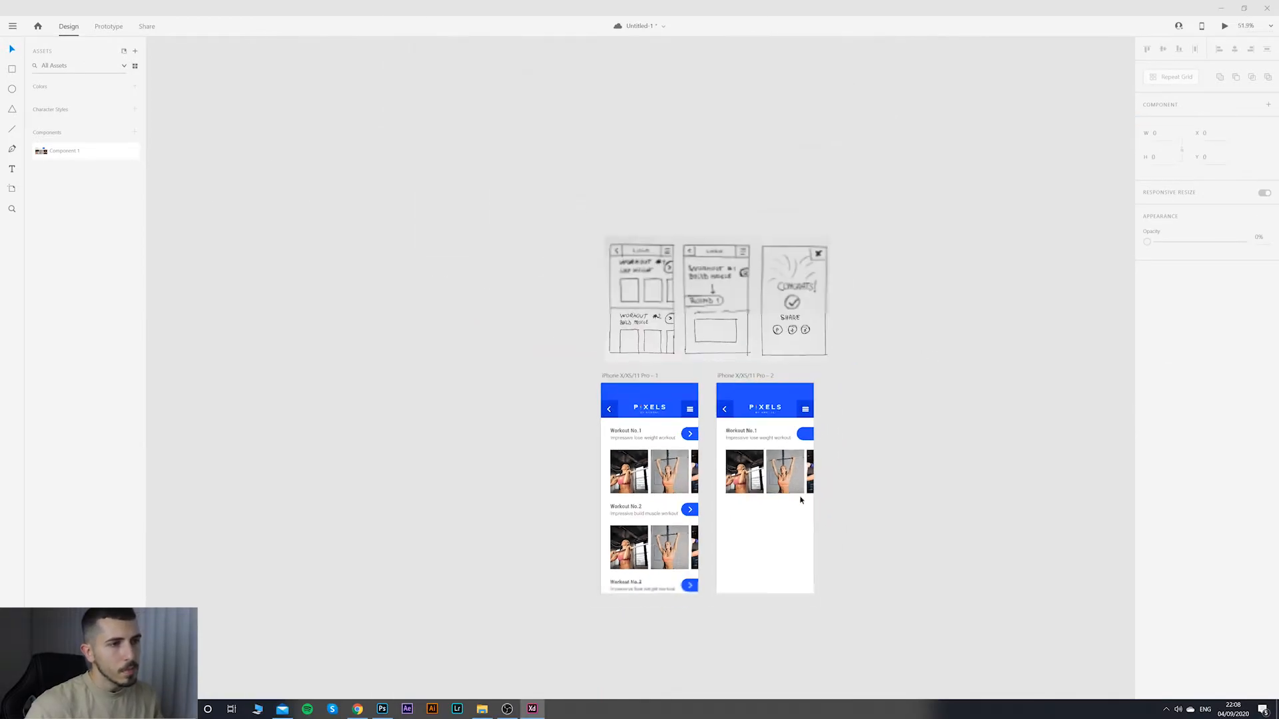
{"action": "scroll", "coordinate": [834, 498], "scroll_direction": "up", "scroll_amount": 2}
{"action": "left_click_drag", "start_coordinate": [835, 499], "coordinate": [810, 508]}
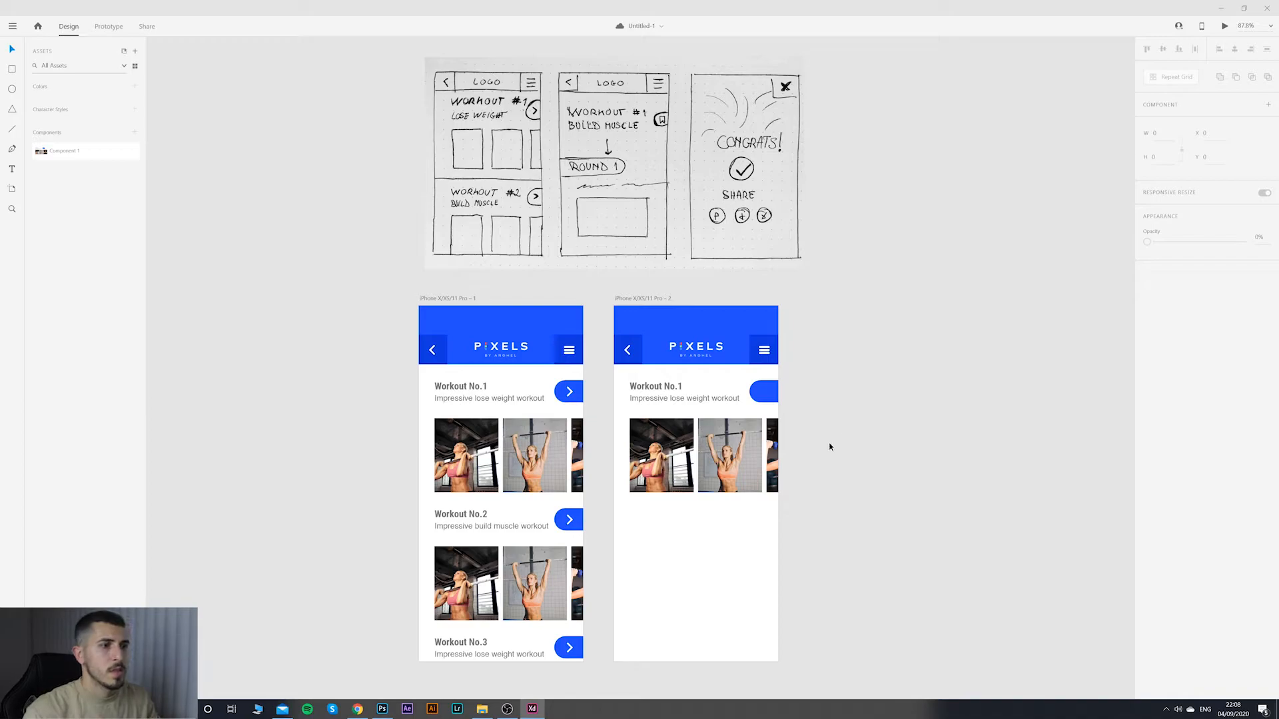
{"action": "scroll", "coordinate": [824, 455], "scroll_direction": "up", "scroll_amount": 1}
{"action": "left_click_drag", "start_coordinate": [814, 457], "coordinate": [769, 443]}
{"action": "left_click_drag", "start_coordinate": [830, 411], "coordinate": [890, 472]}
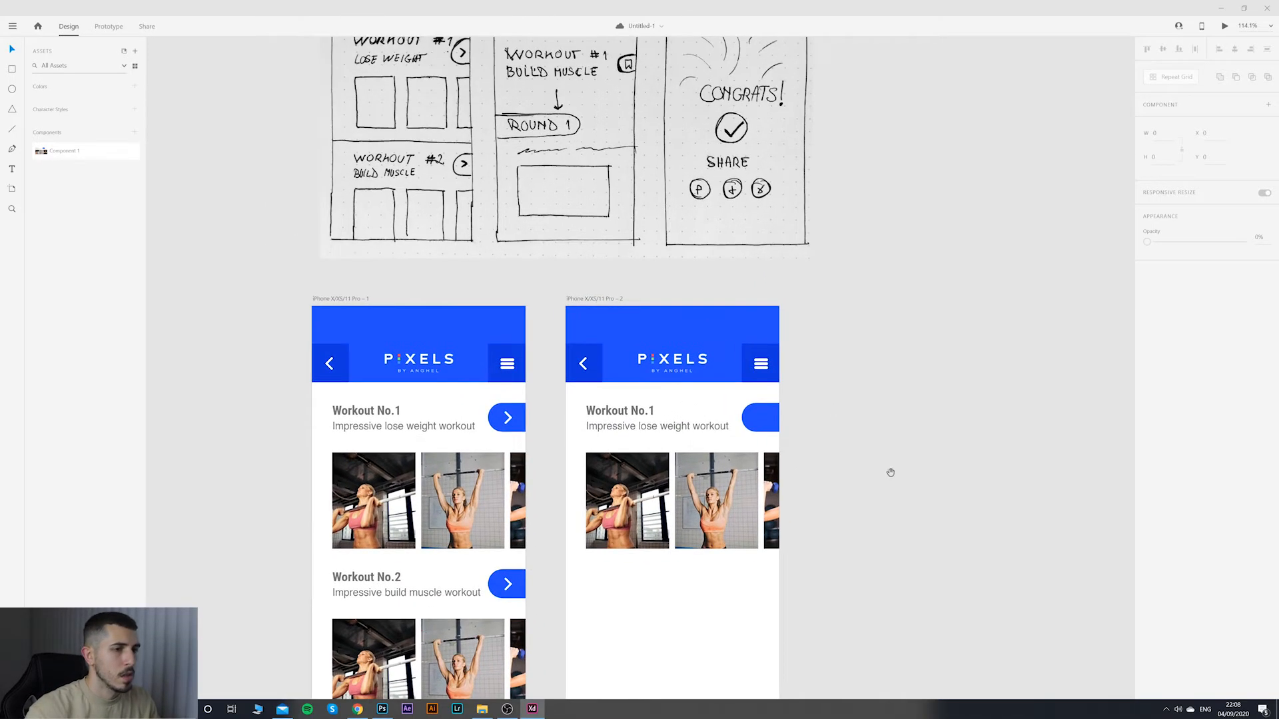
Step: Switch to File Explorer and open the _resources folder inside youtube-videos, 02. XD Prototype
{"action": "left_click", "coordinate": [767, 421]}
{"action": "scroll", "coordinate": [898, 458], "scroll_direction": "down", "scroll_amount": 2}
{"action": "scroll", "coordinate": [898, 457], "scroll_direction": "up", "scroll_amount": 3}
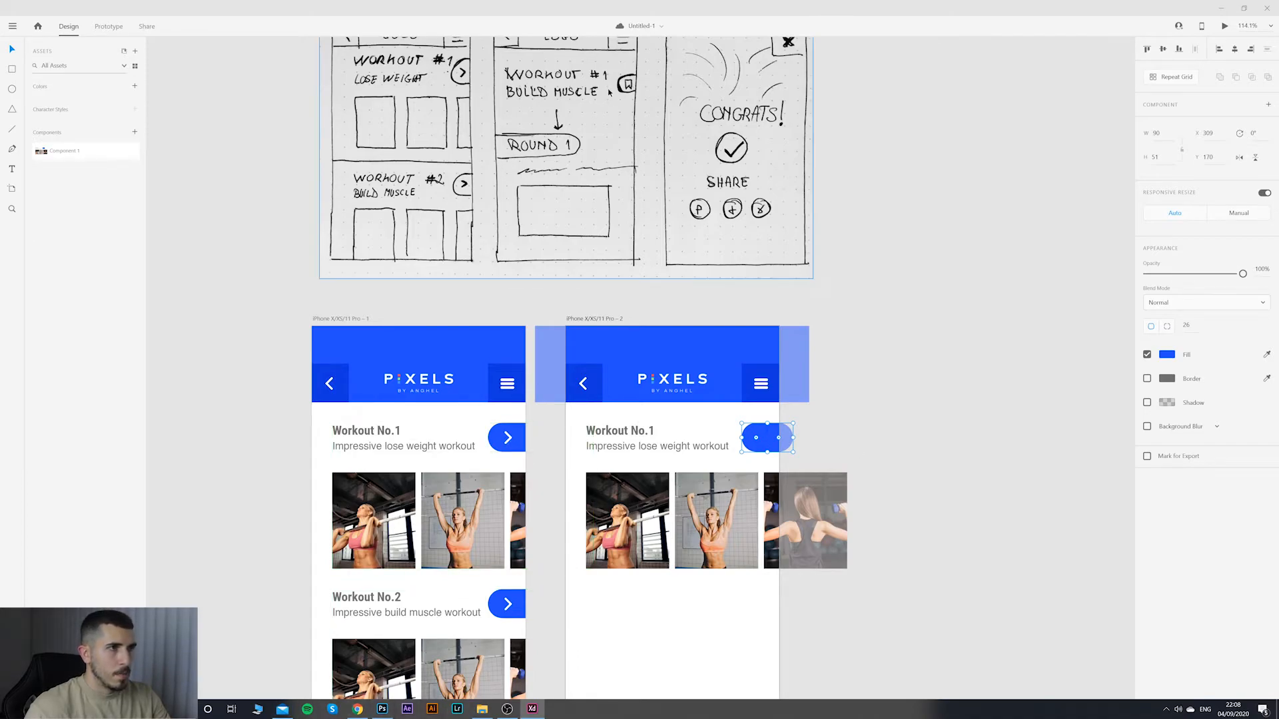
{"action": "left_click", "coordinate": [481, 709]}
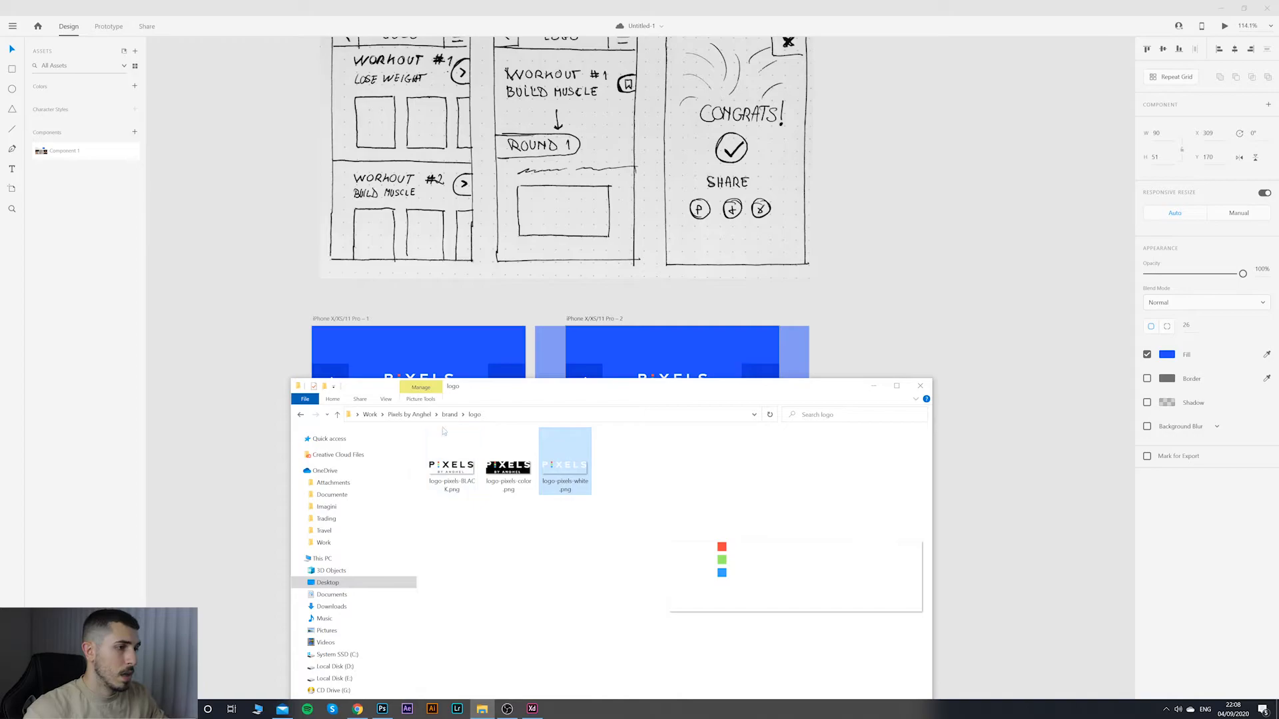
{"action": "left_click", "coordinate": [426, 414]}
{"action": "left_click", "coordinate": [445, 457]}
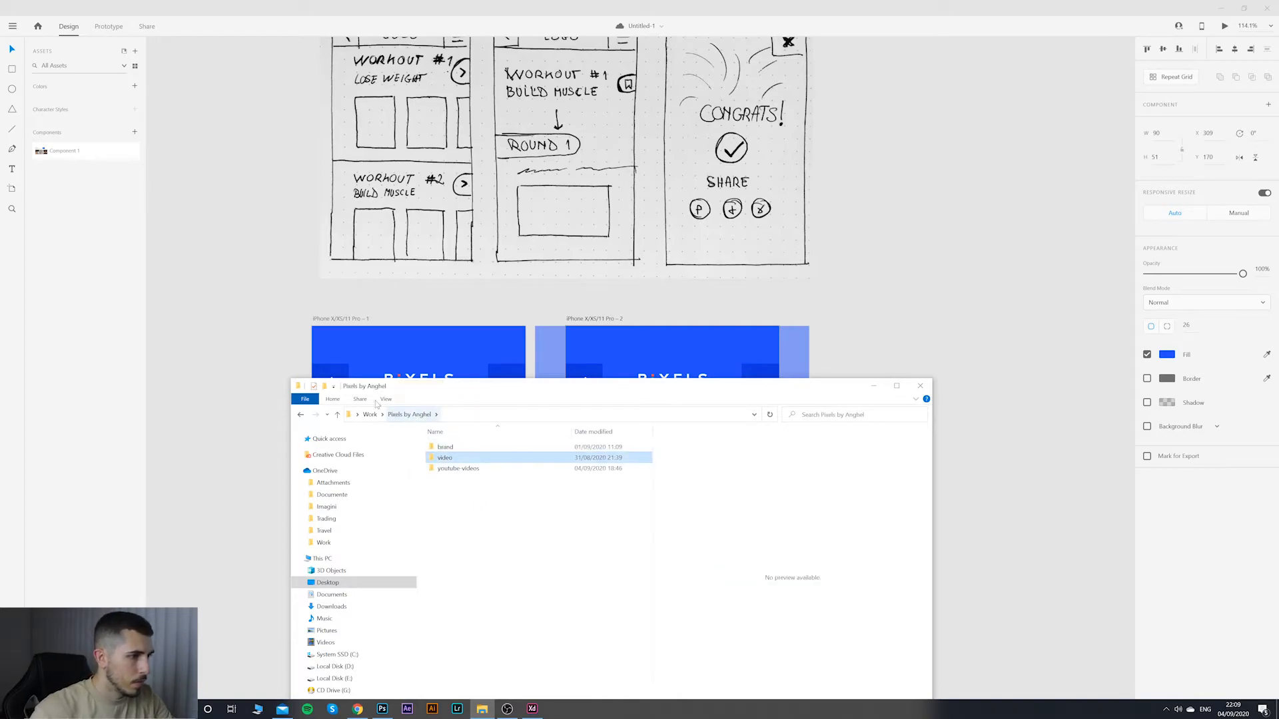
{"action": "left_click", "coordinate": [374, 415]}
{"action": "double_click", "coordinate": [470, 522]}
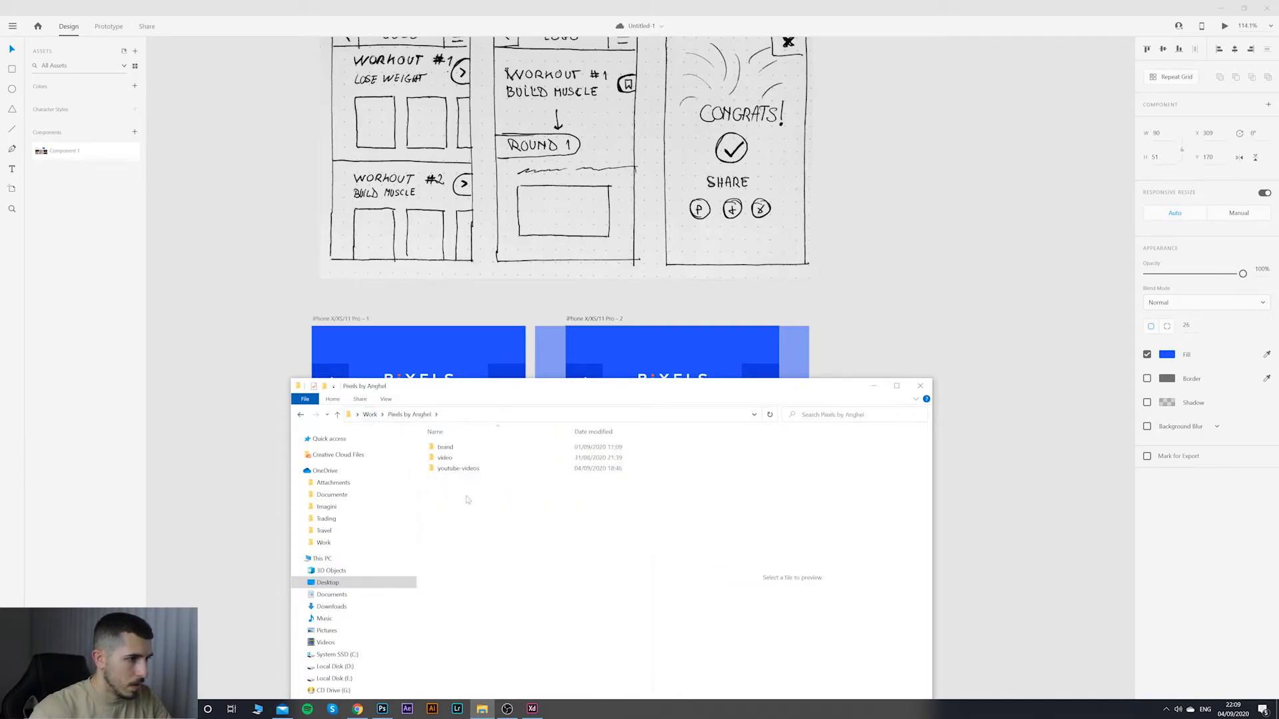
{"action": "double_click", "coordinate": [460, 469]}
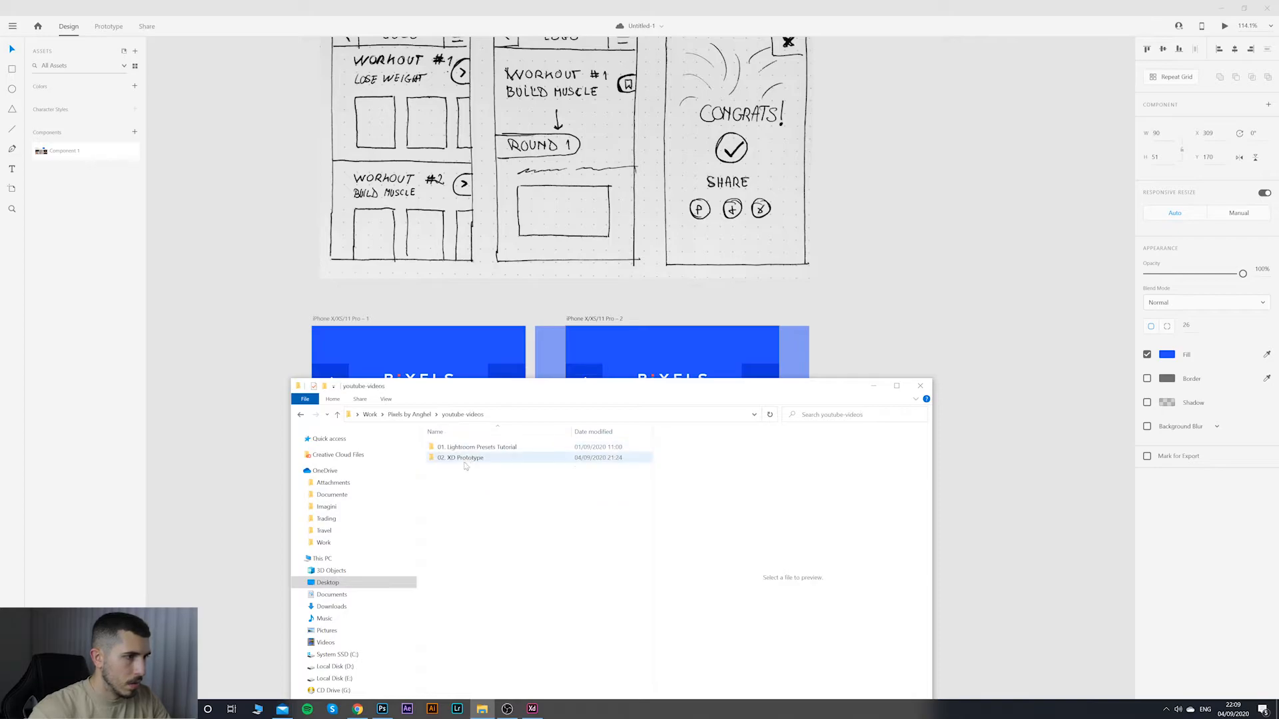
{"action": "left_click", "coordinate": [472, 459]}
{"action": "double_click", "coordinate": [473, 460]}
{"action": "double_click", "coordinate": [451, 456]}
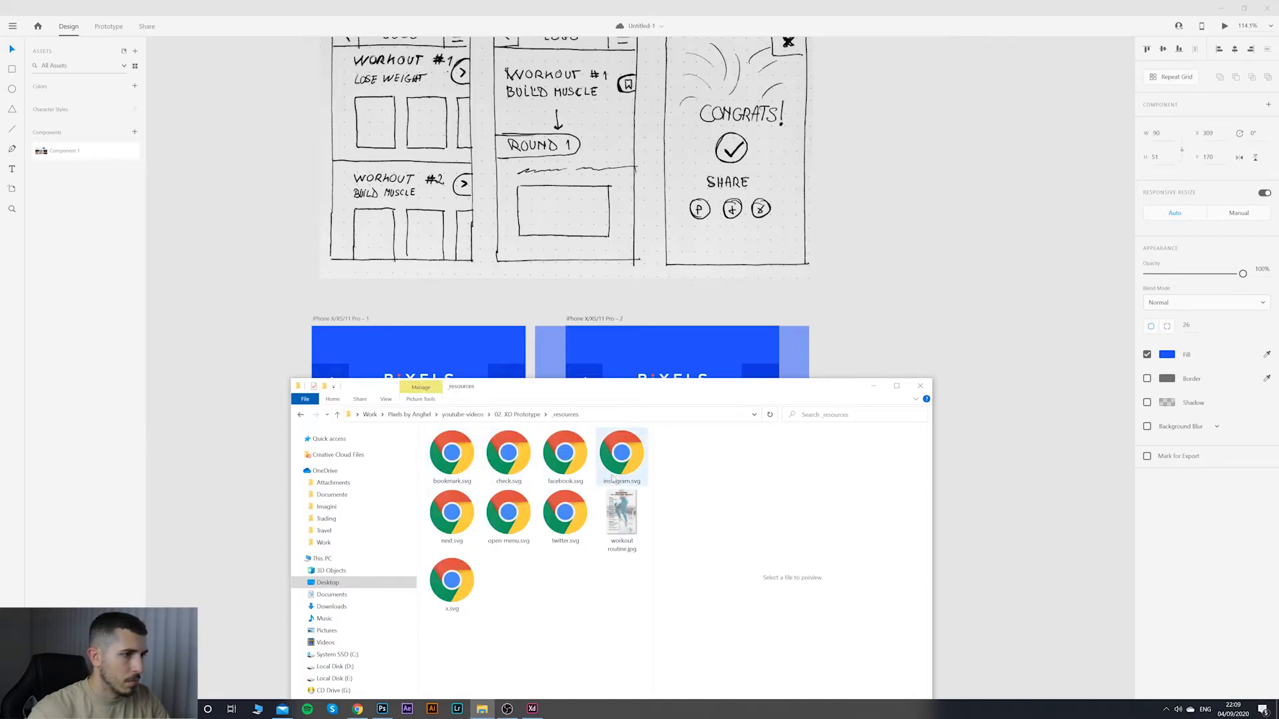
{"action": "left_click_drag", "start_coordinate": [603, 386], "coordinate": [526, 399]}
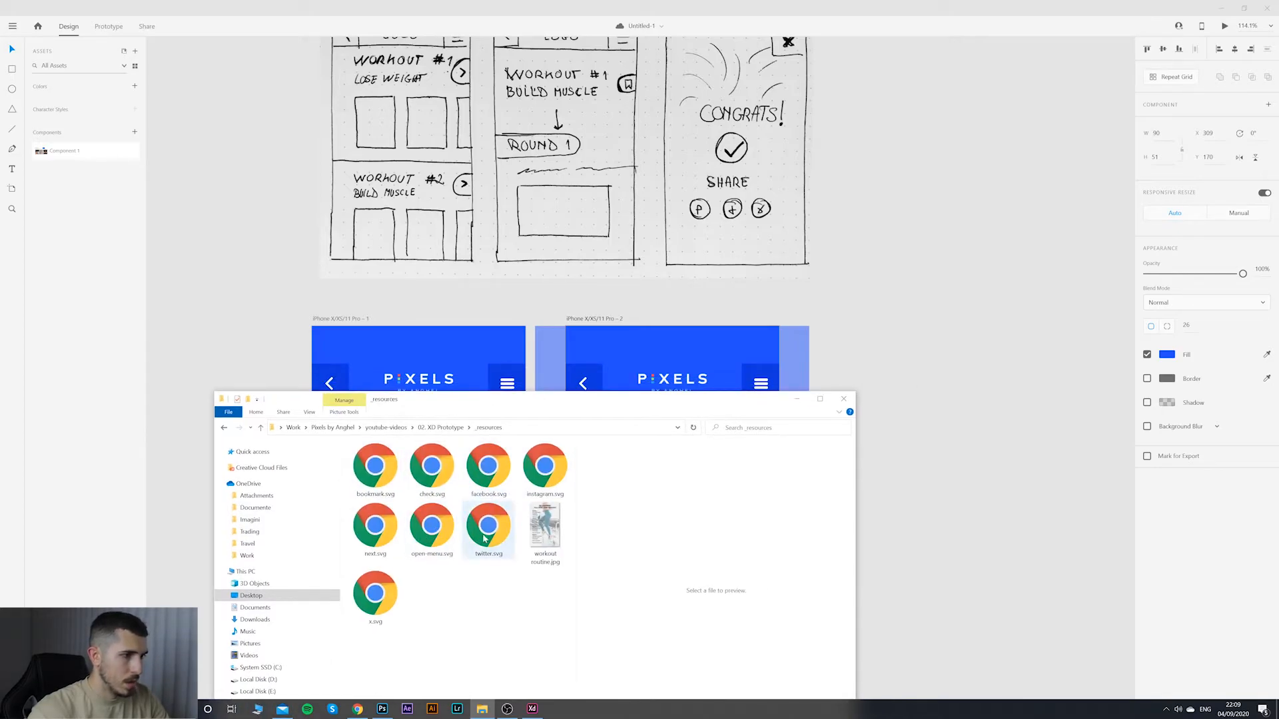
Step: Import bookmark.svg onto the canvas beside the second artboard and set its fill to white
{"action": "left_click_drag", "start_coordinate": [363, 473], "coordinate": [950, 346]}
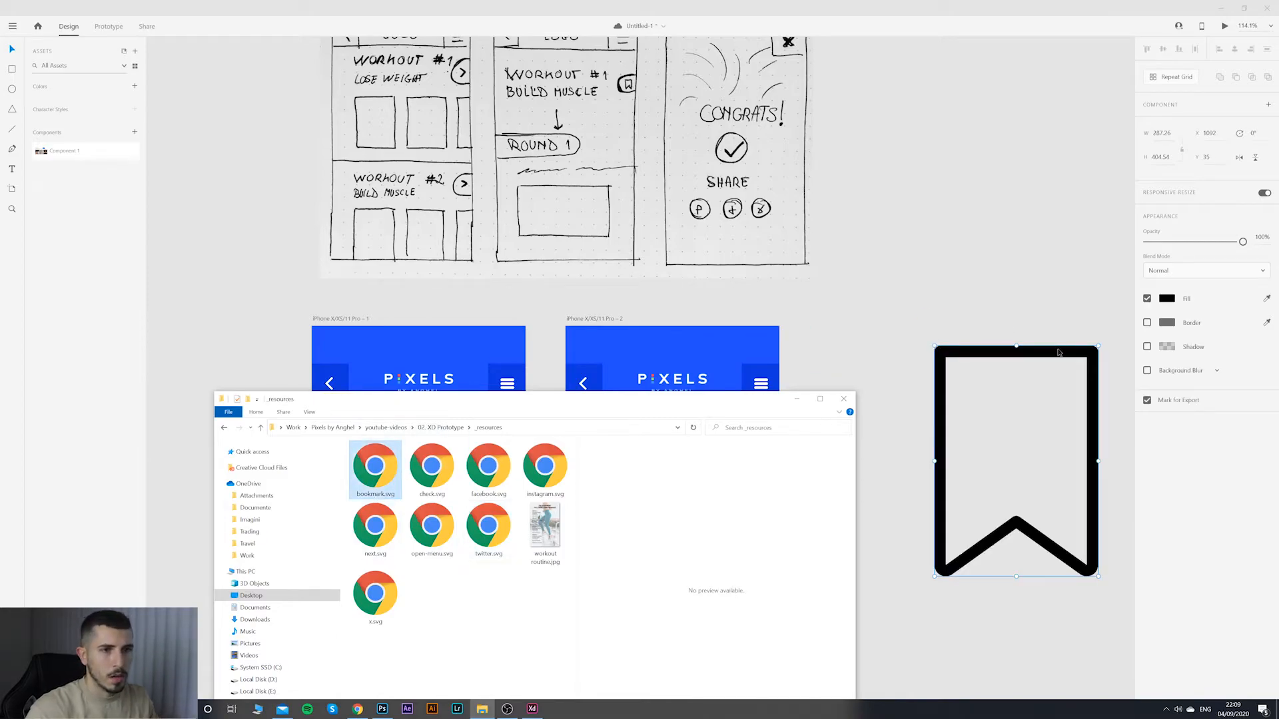
{"action": "left_click", "coordinate": [1059, 352]}
{"action": "left_click", "coordinate": [1167, 298]}
{"action": "left_click_drag", "start_coordinate": [1074, 259], "coordinate": [1024, 237]}
{"action": "left_click", "coordinate": [866, 266]}
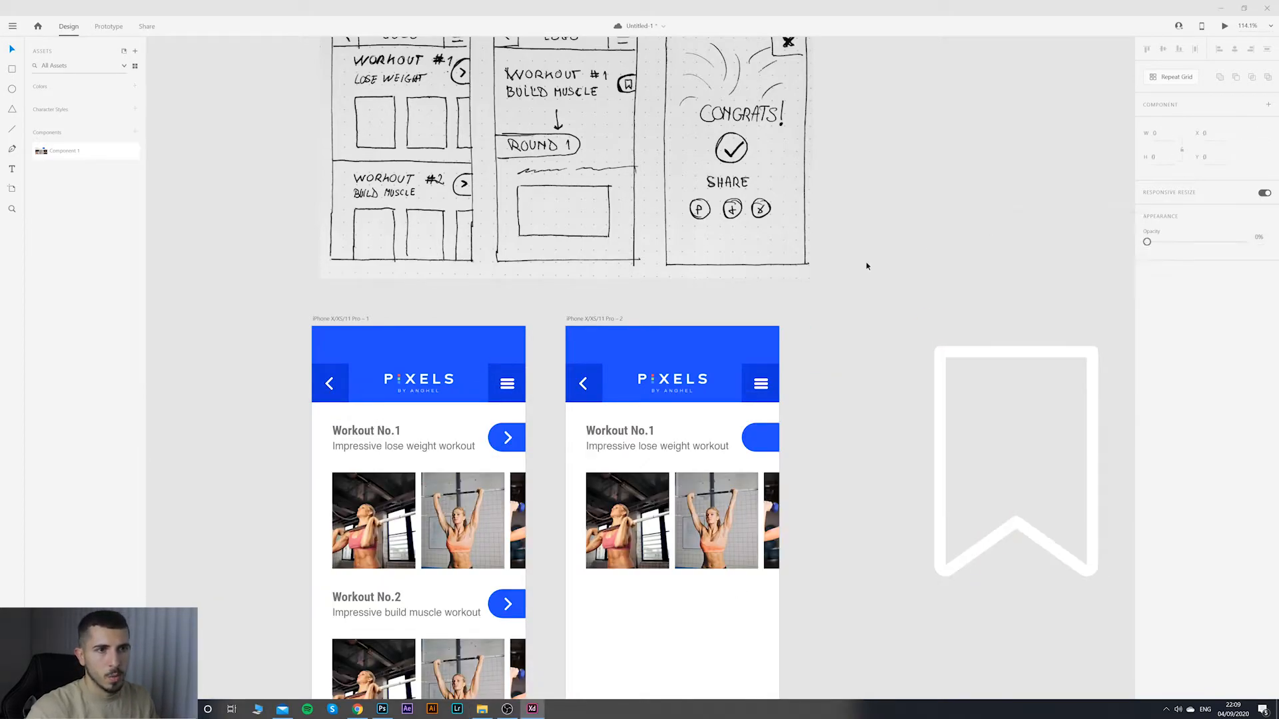
Step: Shrink the white bookmark icon to about 16.4 × 23.1 and cut it from the canvas
{"action": "left_click", "coordinate": [993, 353]}
{"action": "left_click_drag", "start_coordinate": [1096, 347], "coordinate": [852, 443]}
{"action": "left_click_drag", "start_coordinate": [1039, 437], "coordinate": [983, 499]}
{"action": "key", "text": "shift+Left"}
{"action": "left_click", "coordinate": [1054, 471]}
{"action": "key", "text": "ctrl+x"}
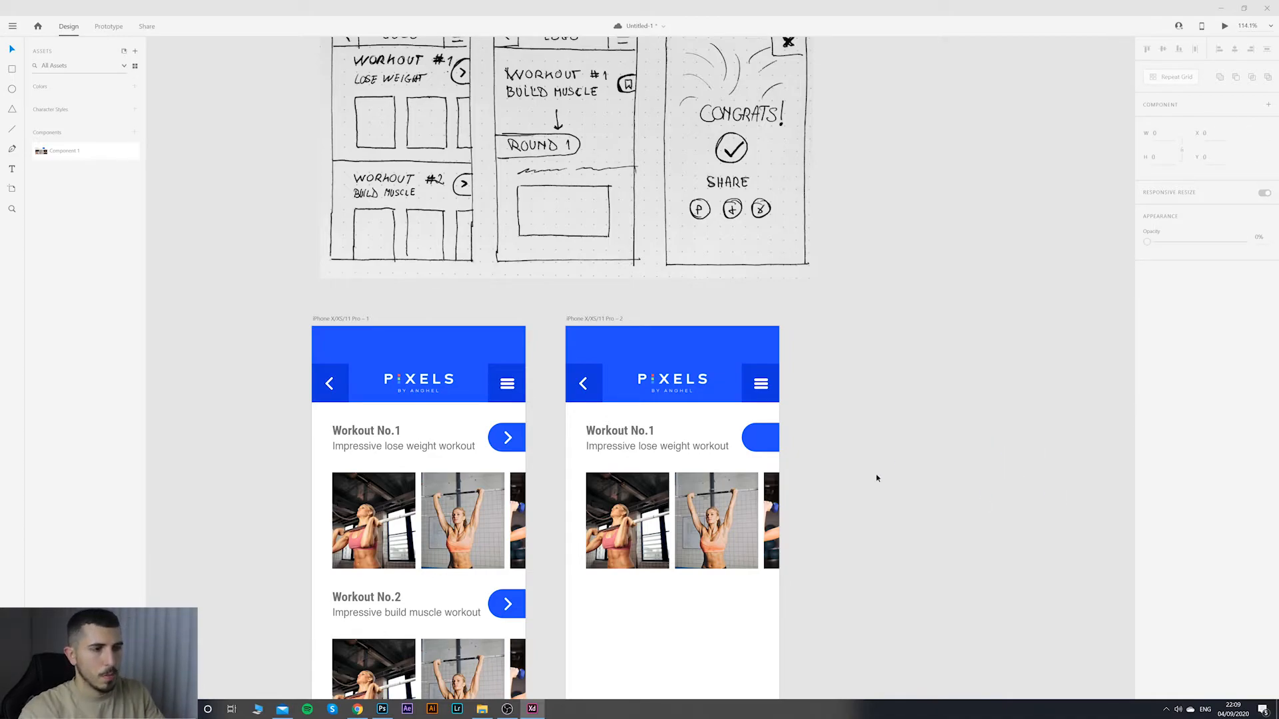
Step: Paste the bookmark icon onto the blue button beside Workout No.1 on the second artboard, at about X 337, Y 184
{"action": "left_click", "coordinate": [758, 437]}
{"action": "key", "text": "ctrl+v"}
{"action": "scroll", "coordinate": [770, 498], "scroll_direction": "up", "scroll_amount": 5}
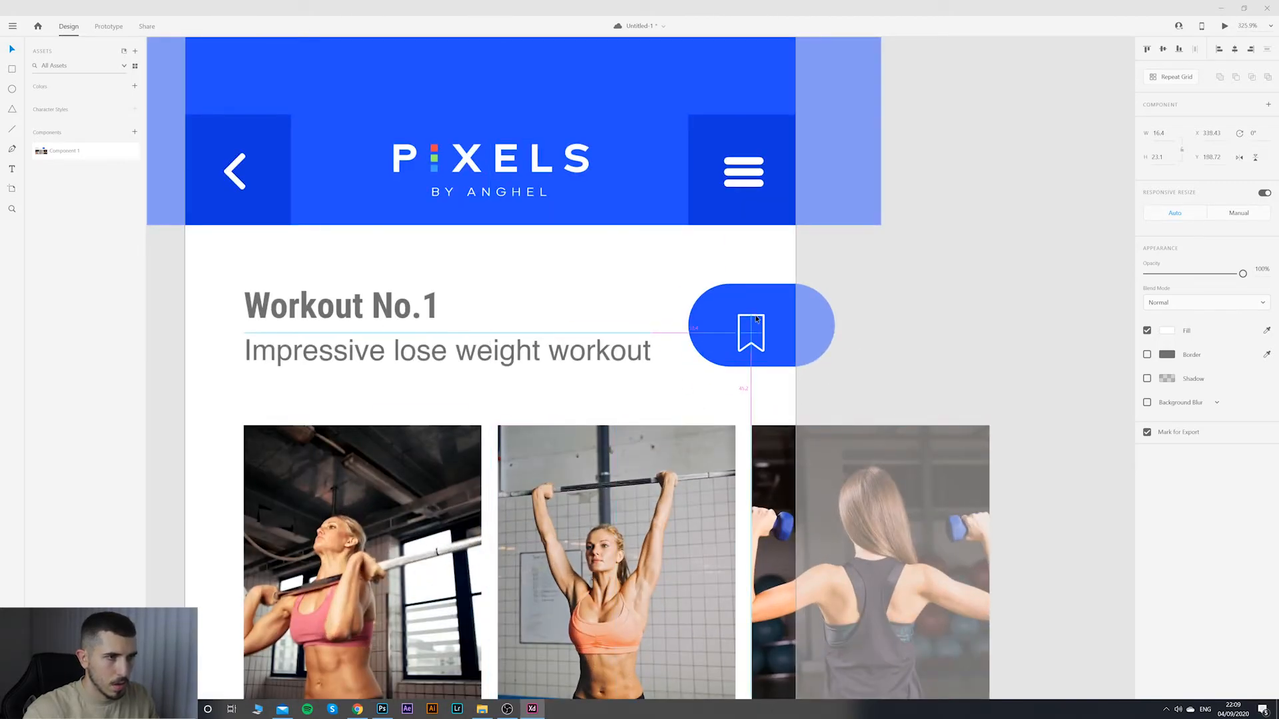
{"action": "left_click", "coordinate": [764, 317]}
{"action": "double_click", "coordinate": [765, 318]}
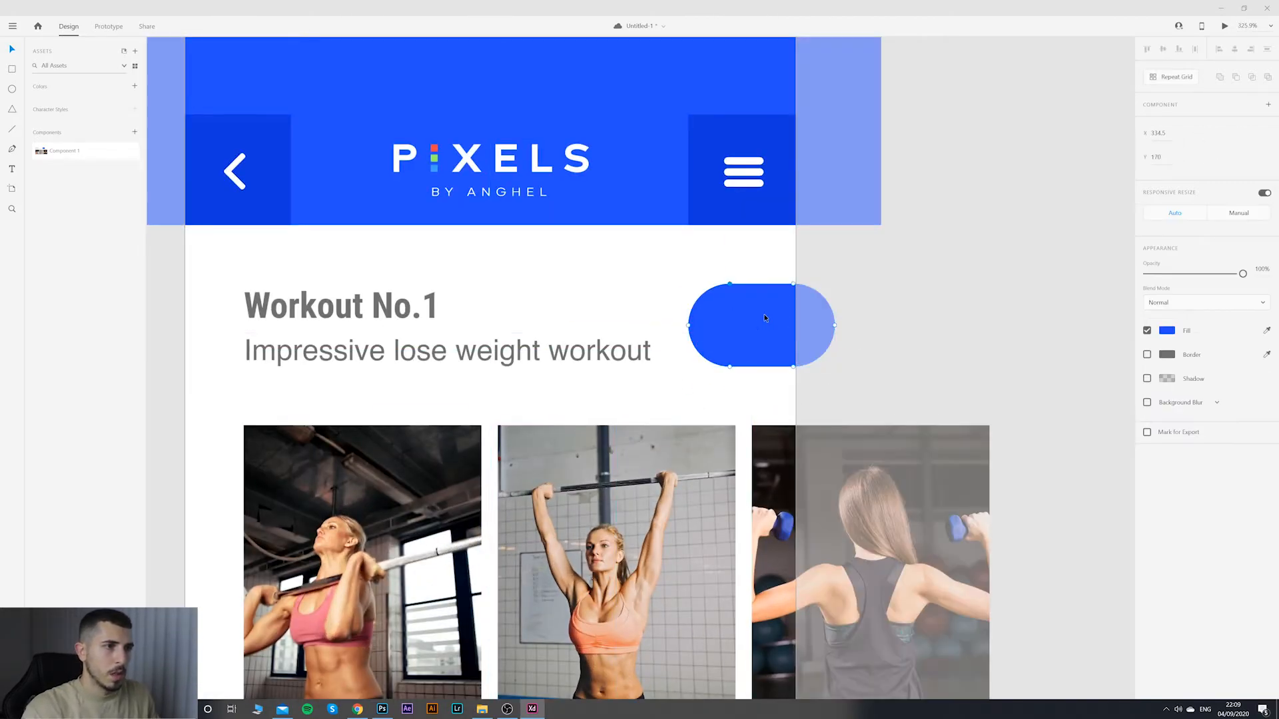
{"action": "key", "text": "ctrl+v"}
{"action": "left_click_drag", "start_coordinate": [754, 317], "coordinate": [755, 311]}
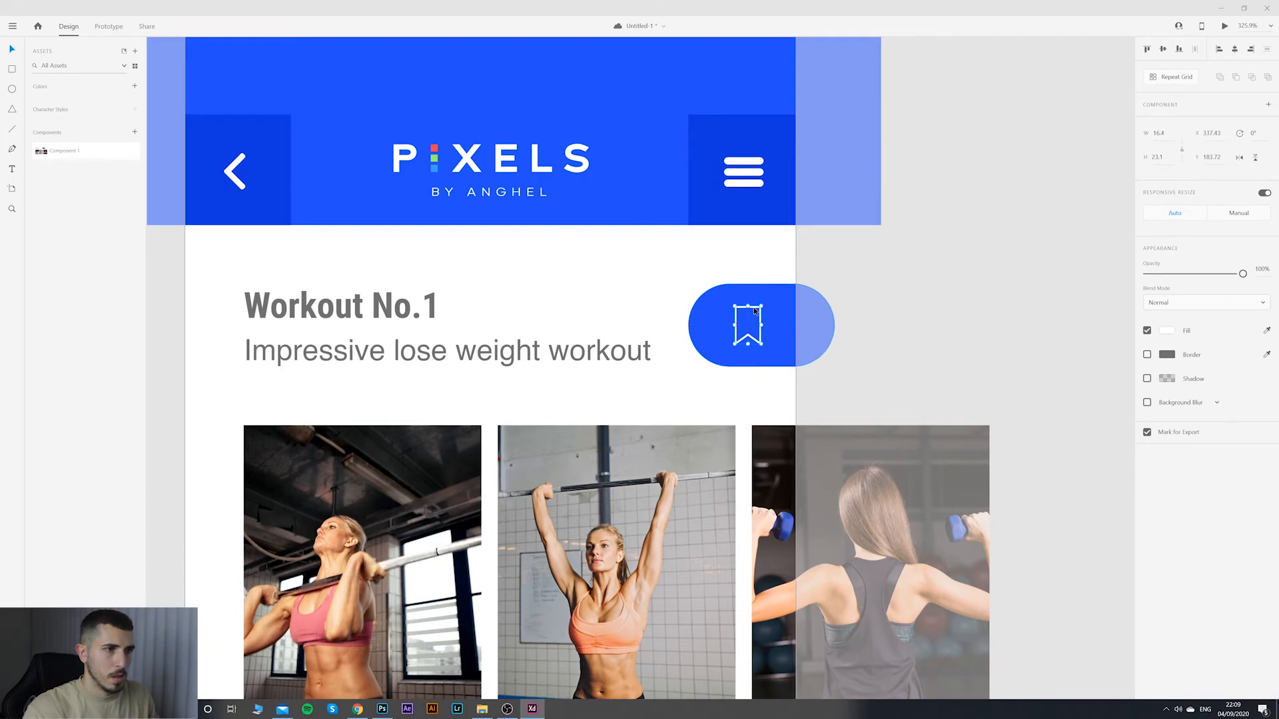
Step: Examine the bookmark icon's placement on the blue button and compare both artboards with the wireframes
{"action": "scroll", "coordinate": [909, 340], "scroll_direction": "down", "scroll_amount": 10}
{"action": "scroll", "coordinate": [865, 336], "scroll_direction": "up", "scroll_amount": 10}
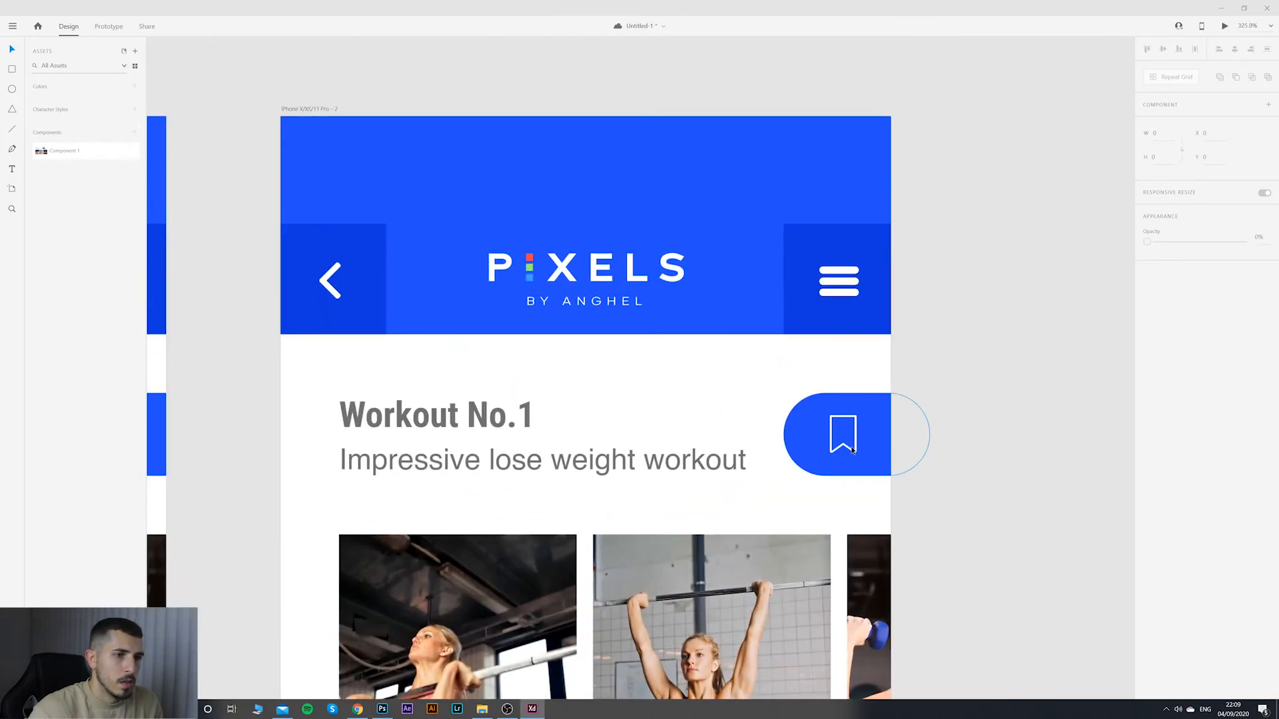
{"action": "double_click", "coordinate": [852, 450]}
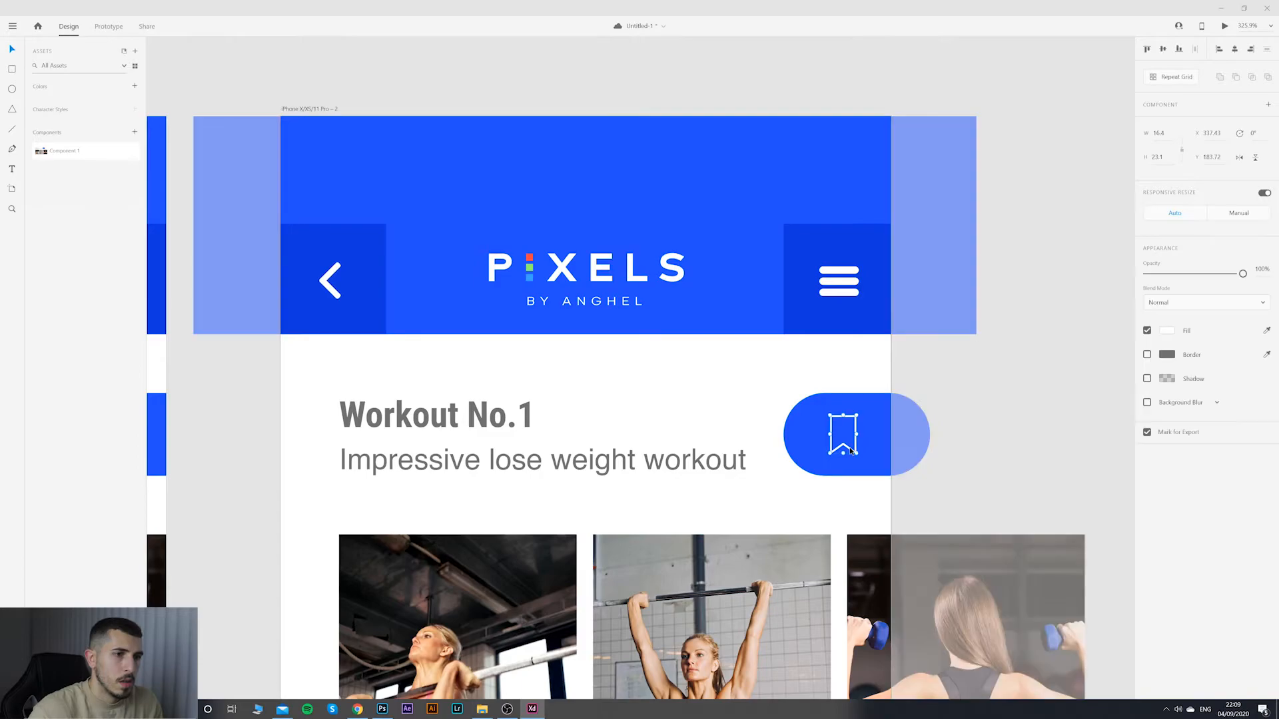
{"action": "left_click", "coordinate": [1037, 459]}
{"action": "scroll", "coordinate": [913, 428], "scroll_direction": "down", "scroll_amount": 6}
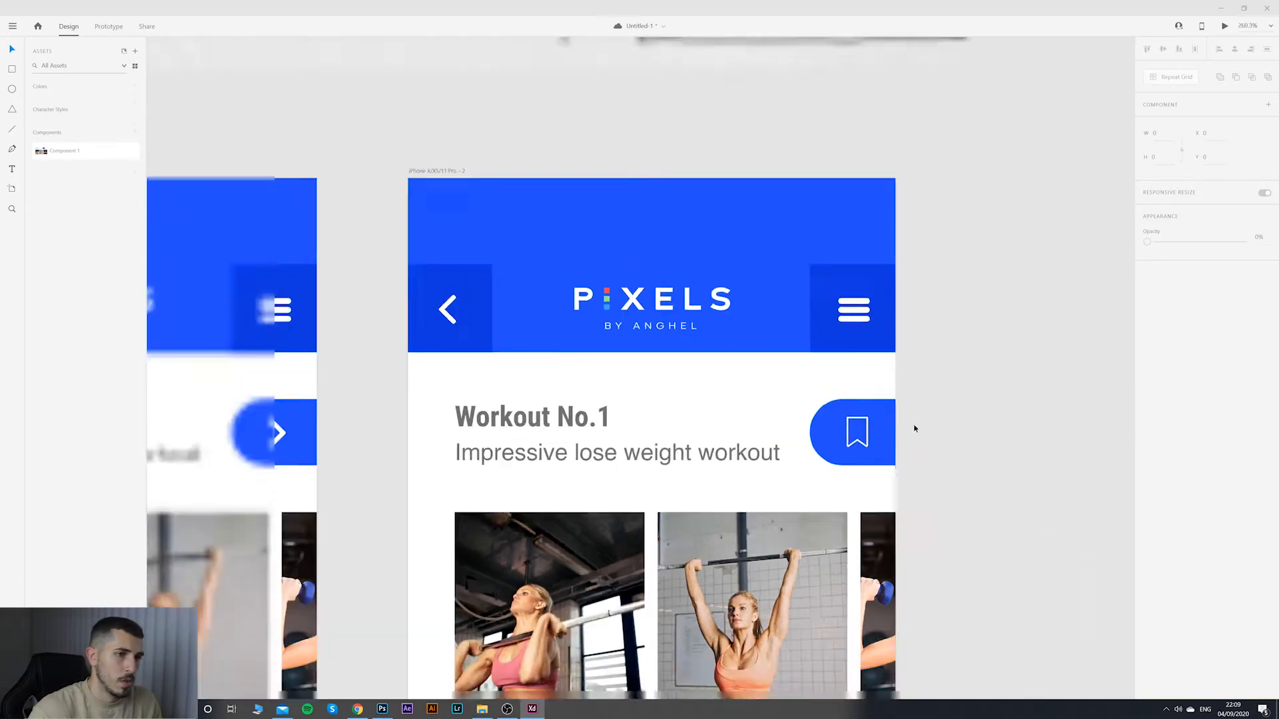
{"action": "left_click_drag", "start_coordinate": [962, 436], "coordinate": [865, 383]}
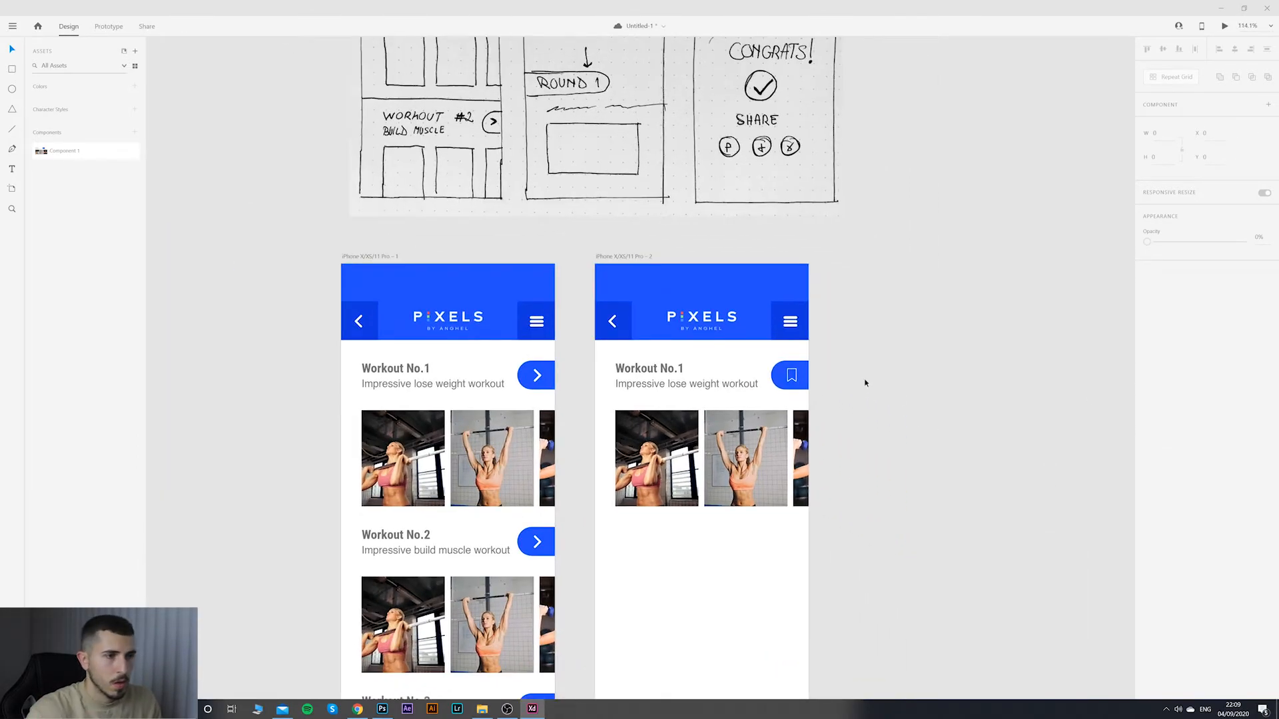
{"action": "scroll", "coordinate": [865, 383], "scroll_direction": "down", "scroll_amount": 4}
{"action": "left_click_drag", "start_coordinate": [913, 450], "coordinate": [811, 453]}
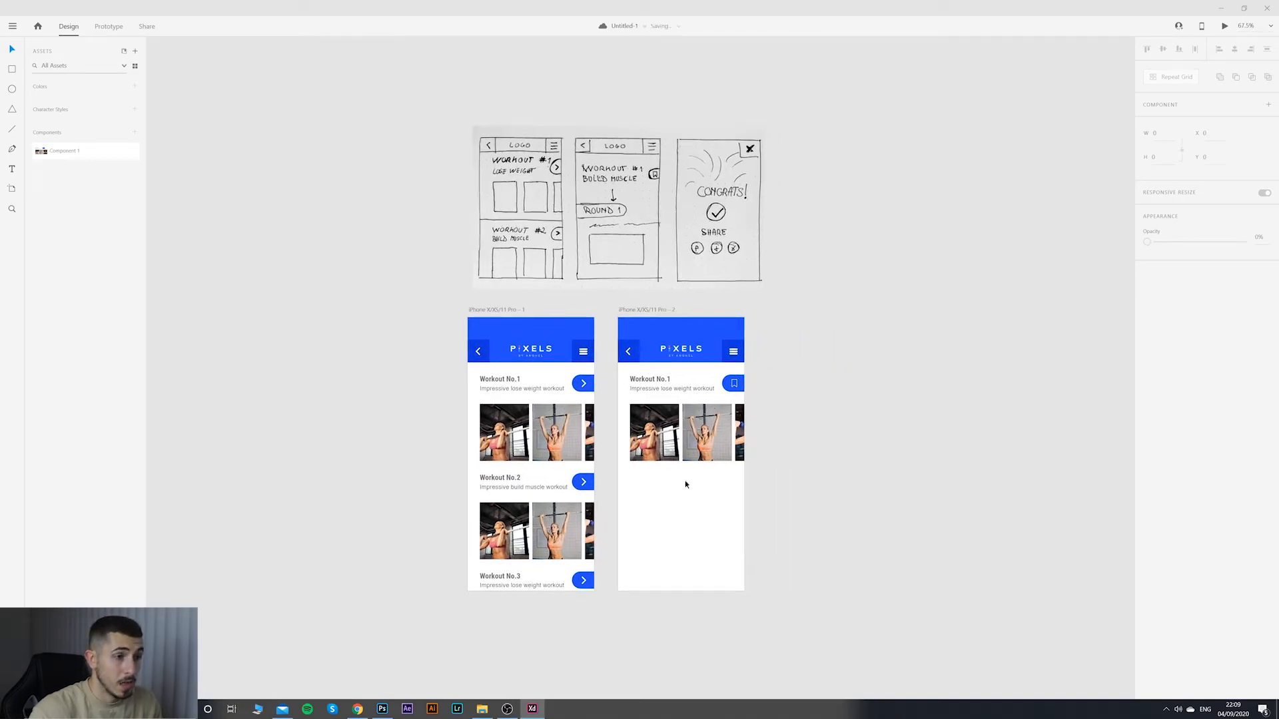
Step: Delete the second and third workout photos from the second artboard
{"action": "scroll", "coordinate": [685, 484], "scroll_direction": "up", "scroll_amount": 4}
{"action": "scroll", "coordinate": [712, 469], "scroll_direction": "up", "scroll_amount": 1}
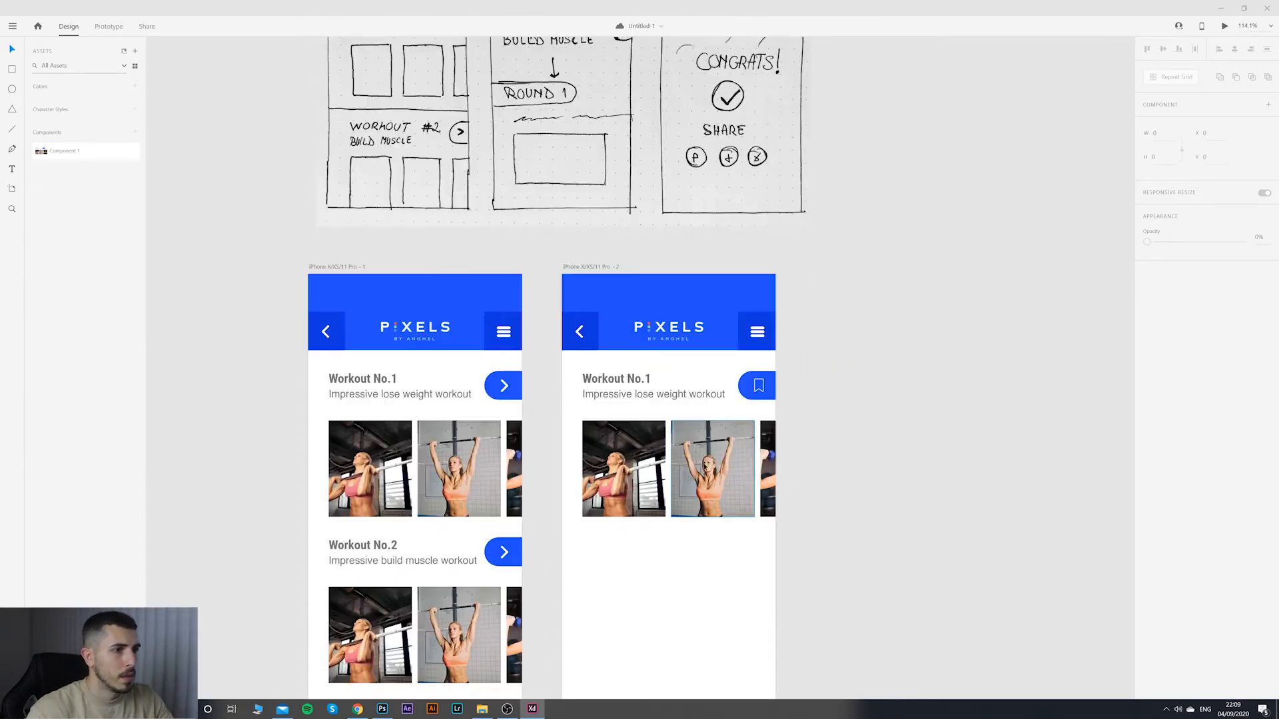
{"action": "scroll", "coordinate": [713, 466], "scroll_direction": "down", "scroll_amount": 1}
{"action": "scroll", "coordinate": [712, 466], "scroll_direction": "down", "scroll_amount": 5}
{"action": "left_click", "coordinate": [712, 463]}
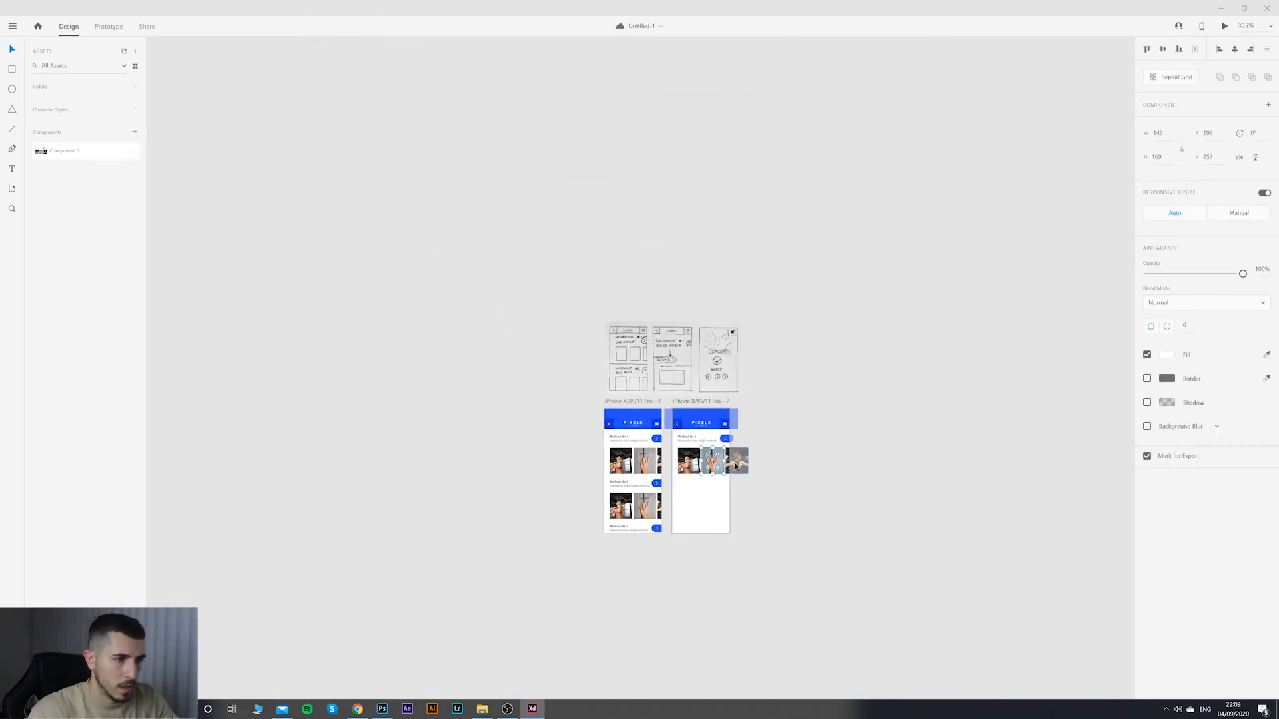
{"action": "key", "text": "Delete"}
{"action": "scroll", "coordinate": [746, 499], "scroll_direction": "up", "scroll_amount": 4}
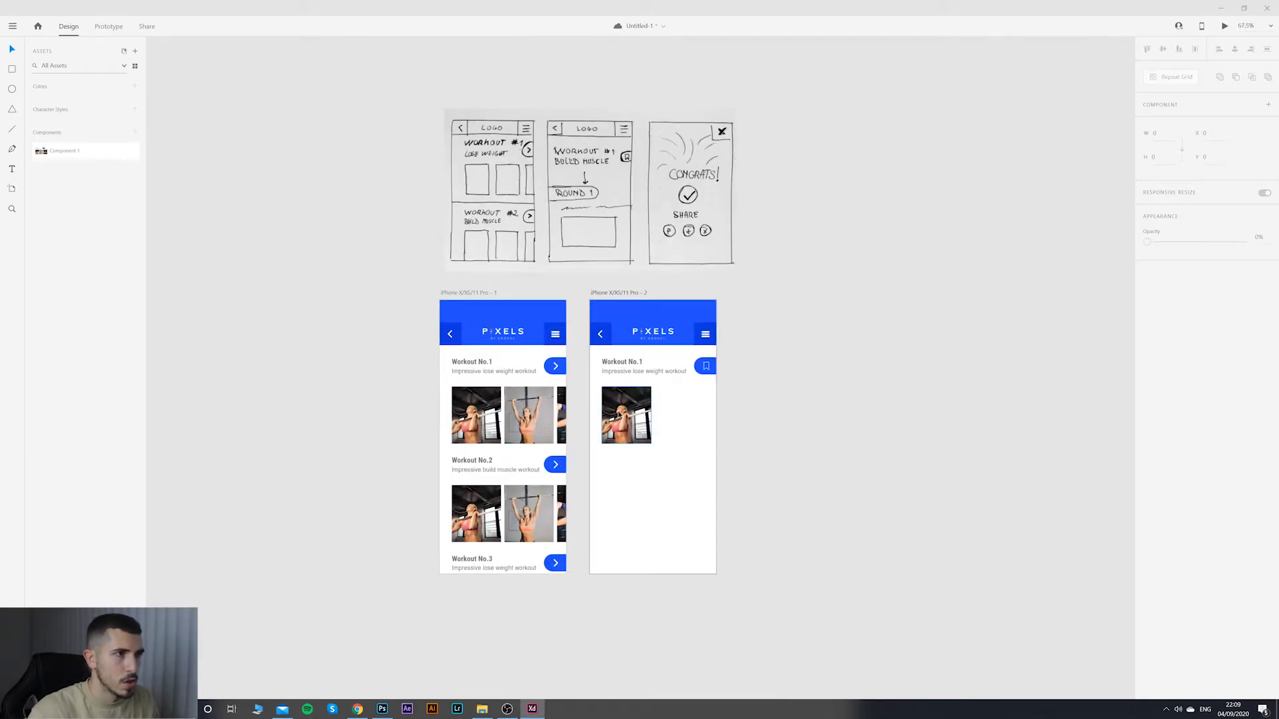
Step: Move the remaining barbell photo down to X 36, Y 551 on the second artboard and widen it to about 295
{"action": "left_click_drag", "start_coordinate": [630, 417], "coordinate": [704, 514]}
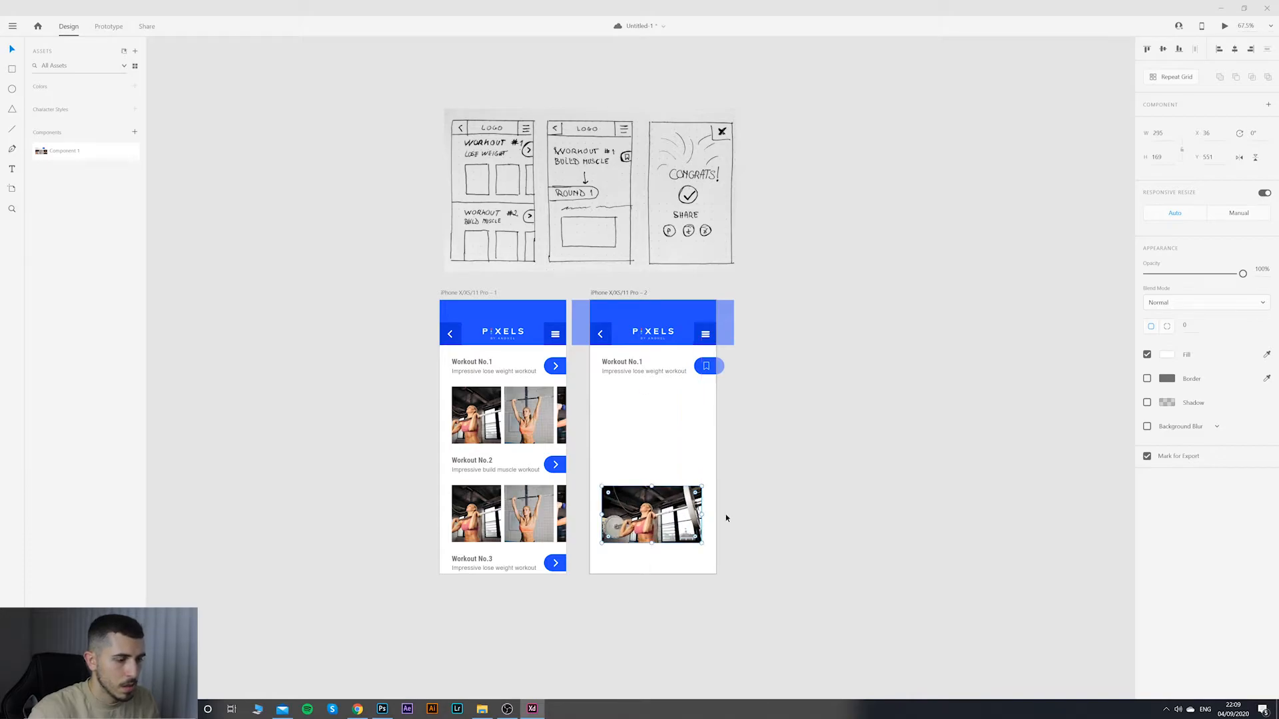
Step: Turn on the column layout grid on both artboards
{"action": "left_click", "coordinate": [607, 298]}
{"action": "scroll", "coordinate": [681, 536], "scroll_direction": "up", "scroll_amount": 3}
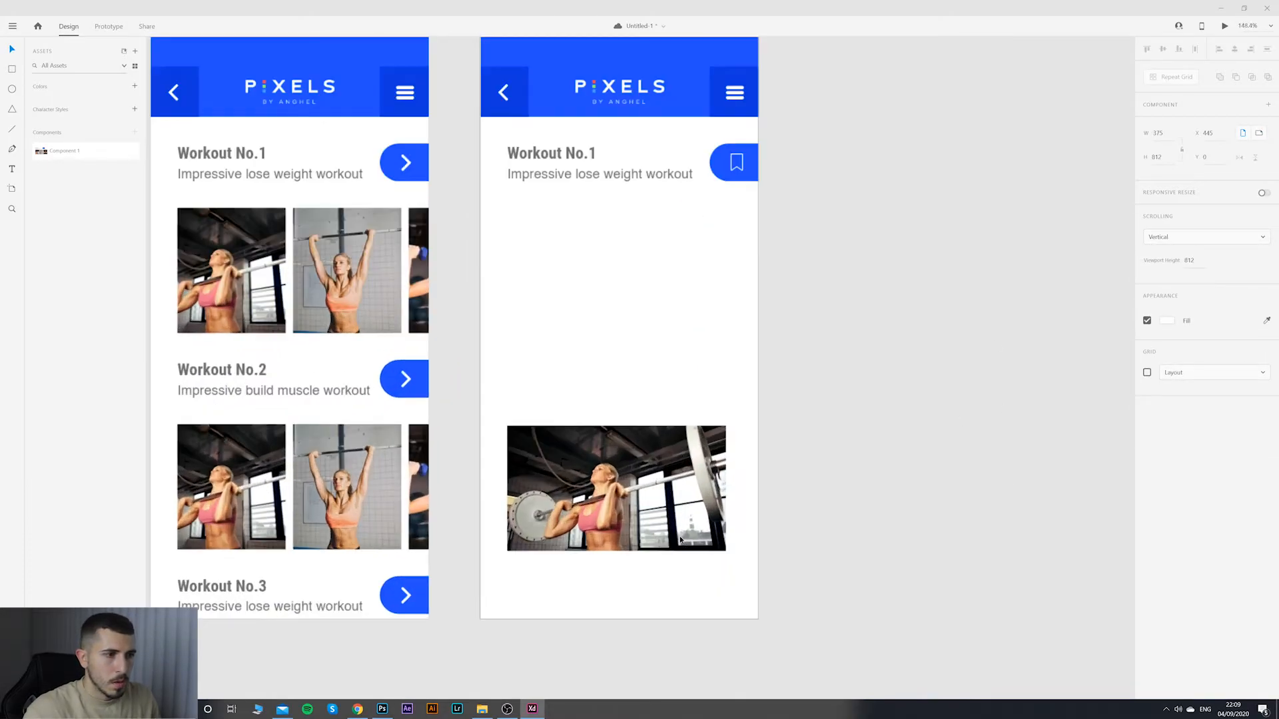
{"action": "scroll", "coordinate": [715, 424], "scroll_direction": "up", "scroll_amount": 1}
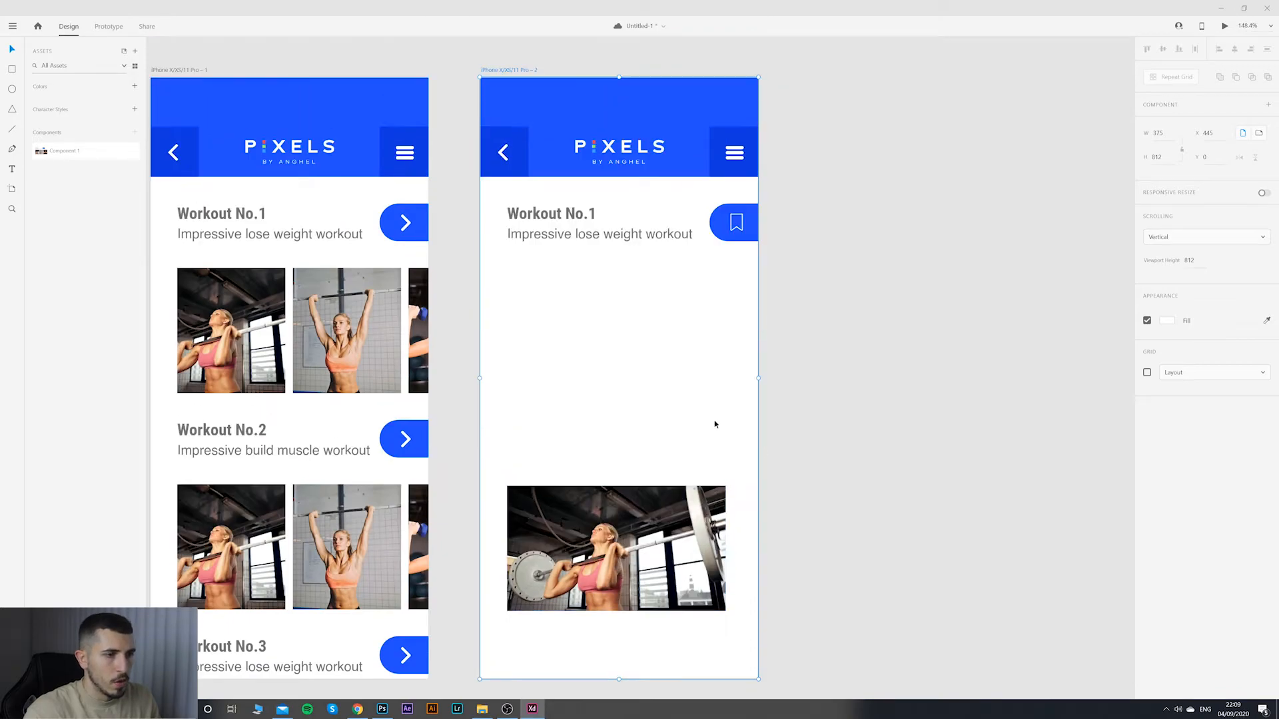
{"action": "left_click", "coordinate": [1147, 372]}
{"action": "left_click", "coordinate": [854, 176]}
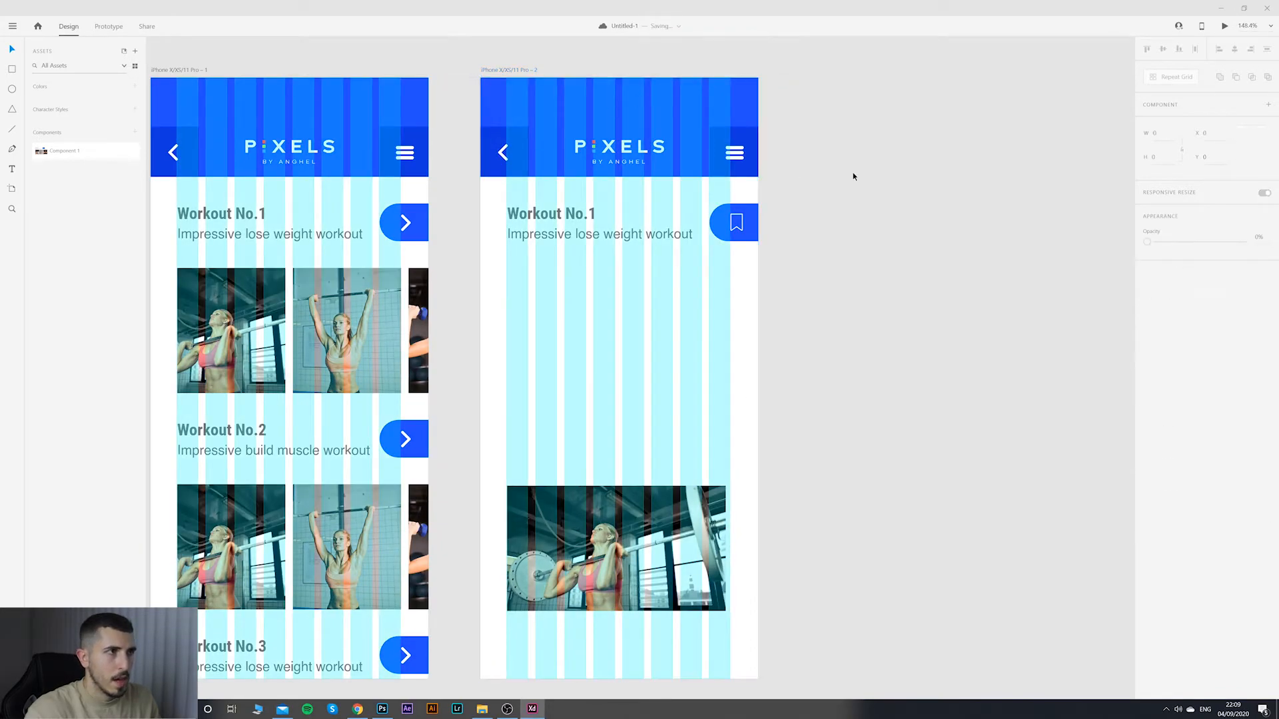
{"action": "left_click", "coordinate": [517, 70]}
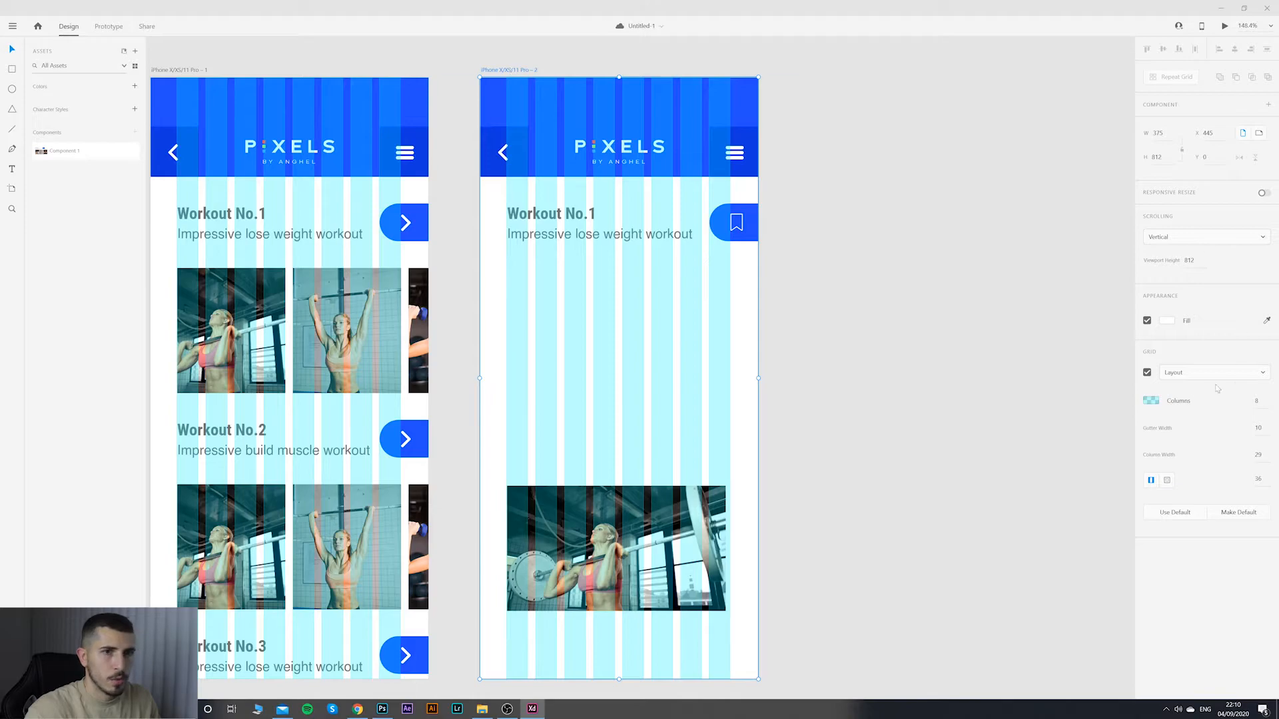
Step: Widen the barbell photo on the second artboard to 302 so it spans all the grid columns
{"action": "left_click", "coordinate": [751, 501]}
{"action": "left_click", "coordinate": [724, 574]}
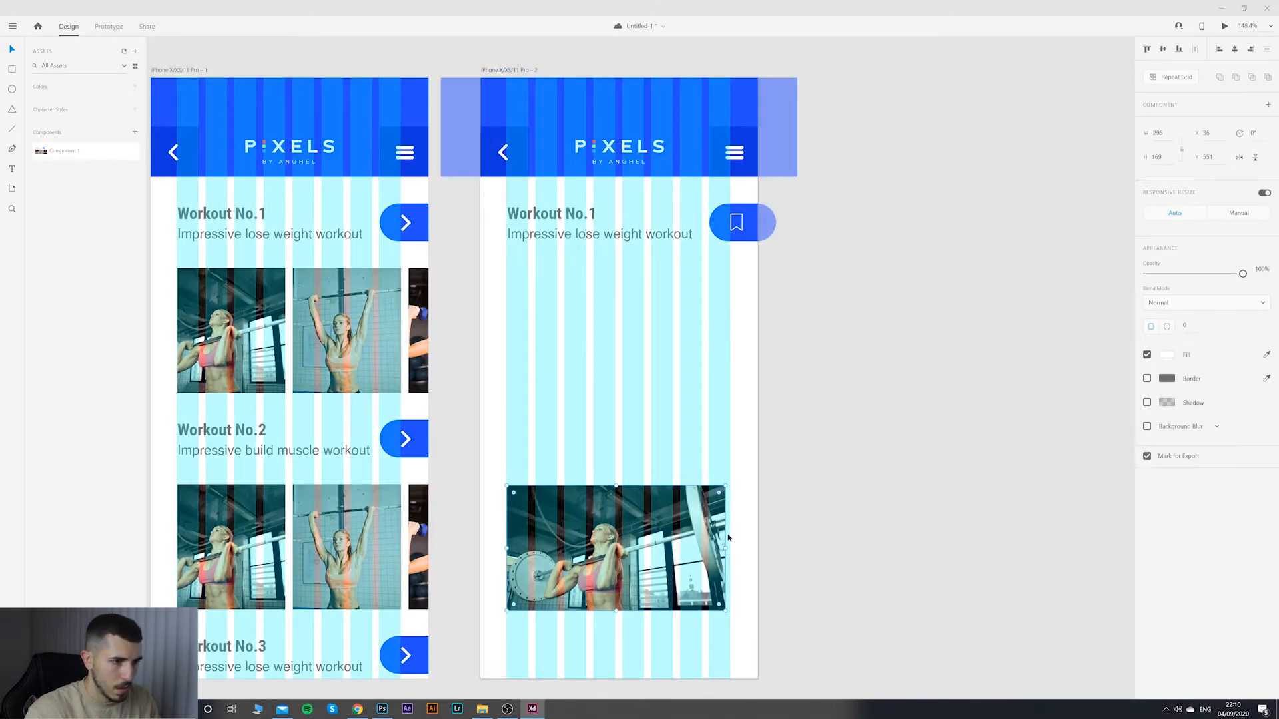
{"action": "left_click_drag", "start_coordinate": [728, 549], "coordinate": [733, 549]}
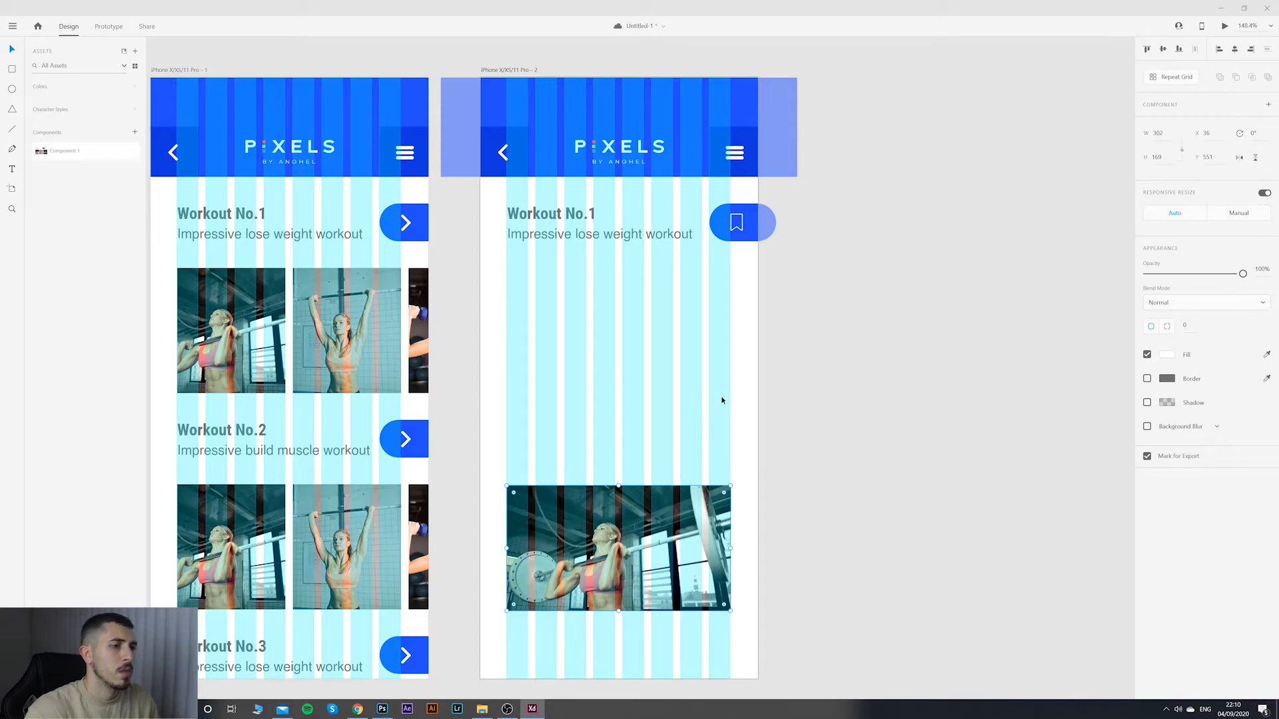
Step: Examine the second wireframe's Round 1 section and compare it with the second artboard's layout
{"action": "left_click", "coordinate": [508, 69]}
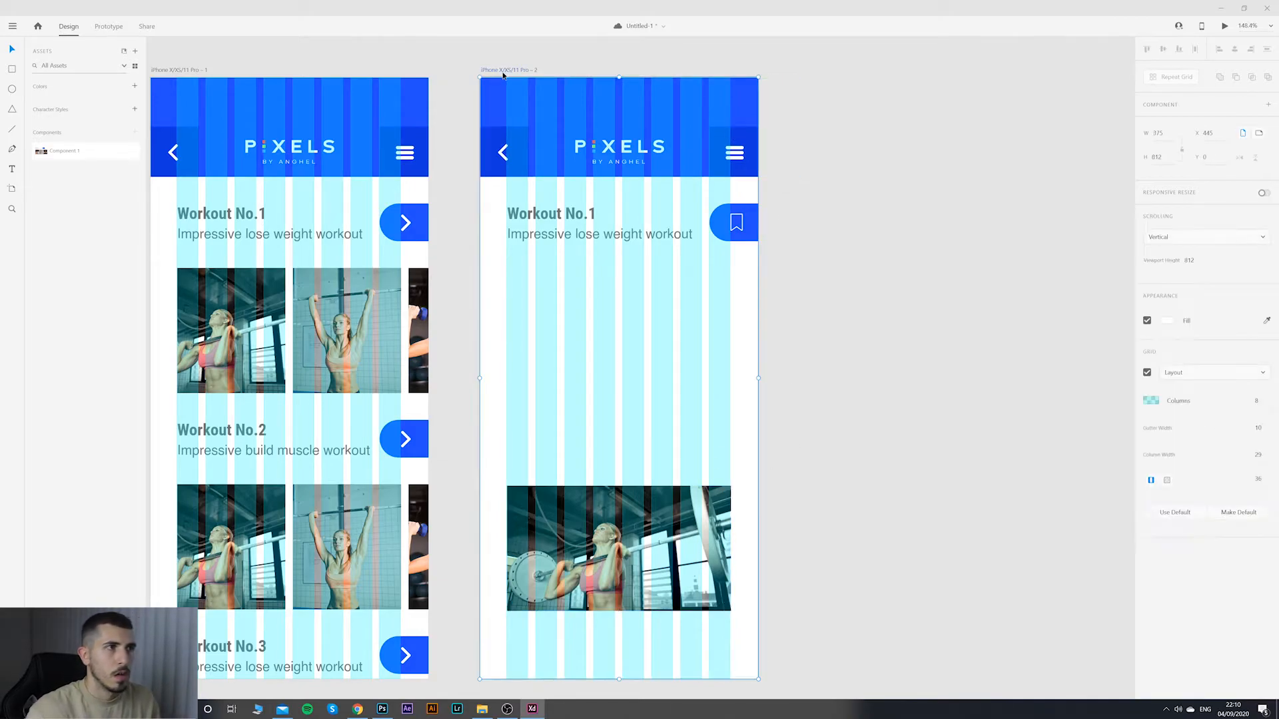
{"action": "scroll", "coordinate": [842, 406], "scroll_direction": "up", "scroll_amount": 2}
{"action": "scroll", "coordinate": [842, 407], "scroll_direction": "up", "scroll_amount": 1}
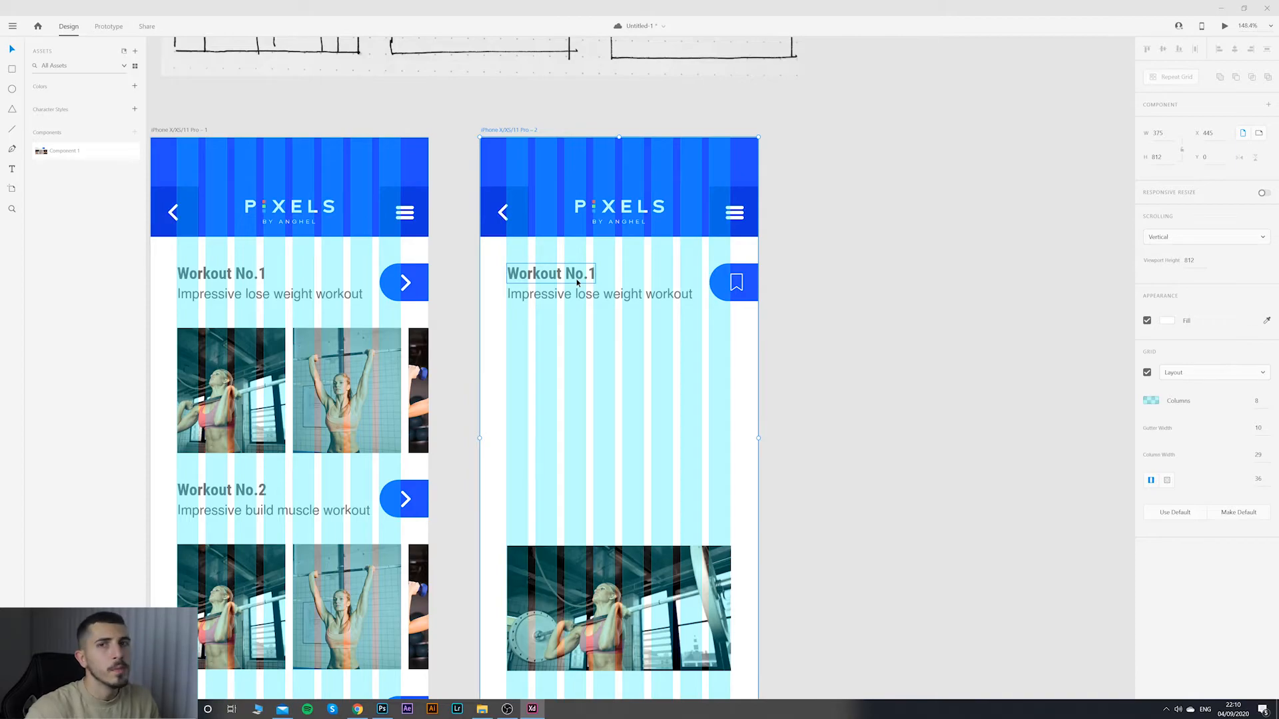
{"action": "scroll", "coordinate": [577, 282], "scroll_direction": "up", "scroll_amount": 15}
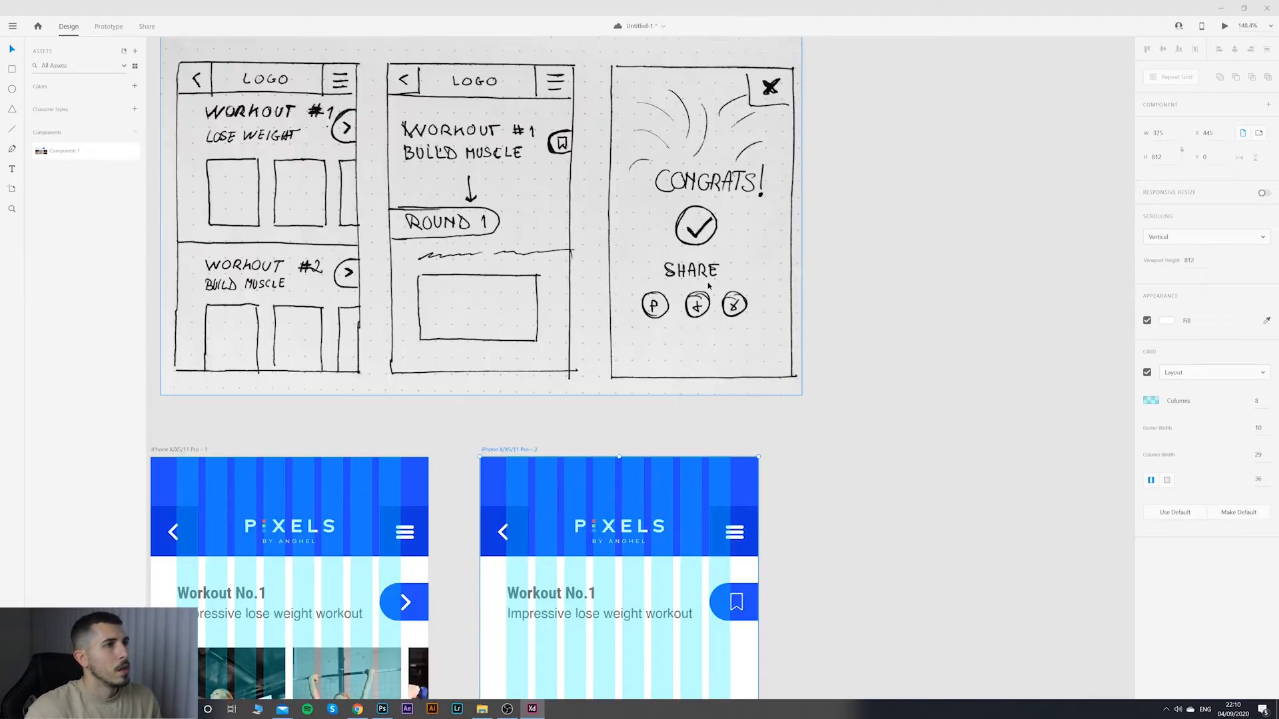
{"action": "scroll", "coordinate": [593, 556], "scroll_direction": "down", "scroll_amount": 3}
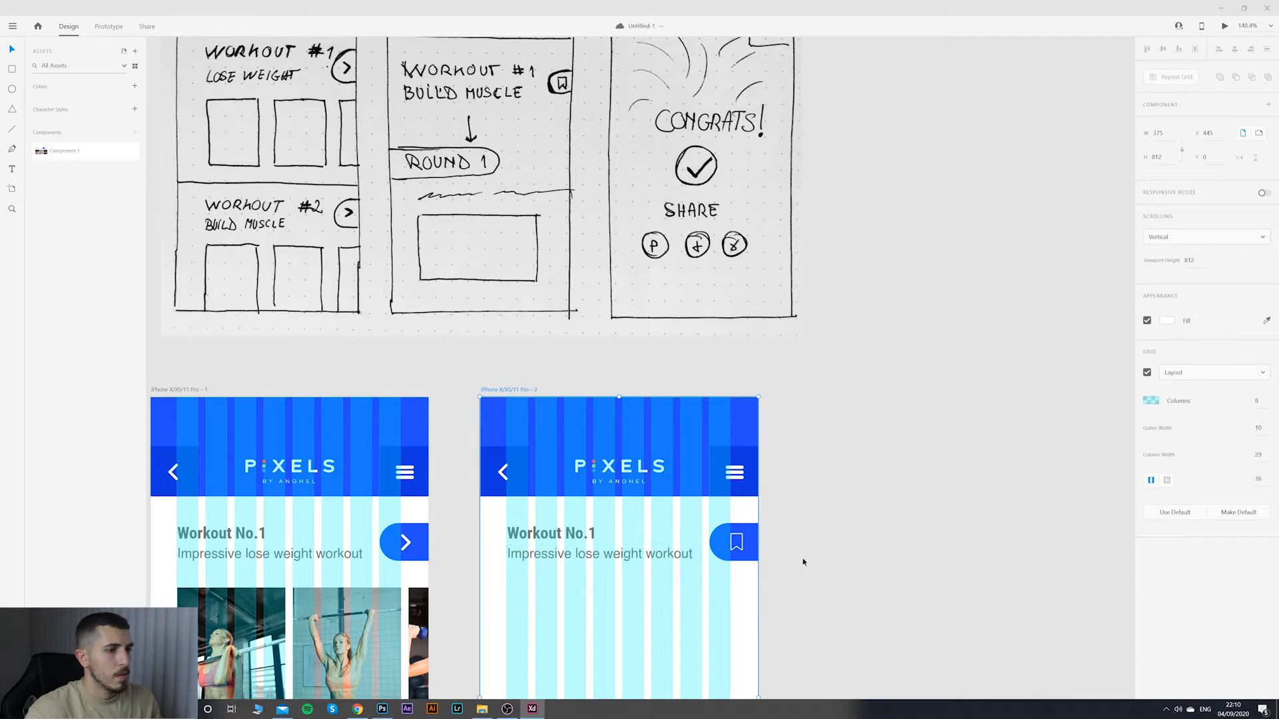
{"action": "scroll", "coordinate": [841, 382], "scroll_direction": "up", "scroll_amount": 5}
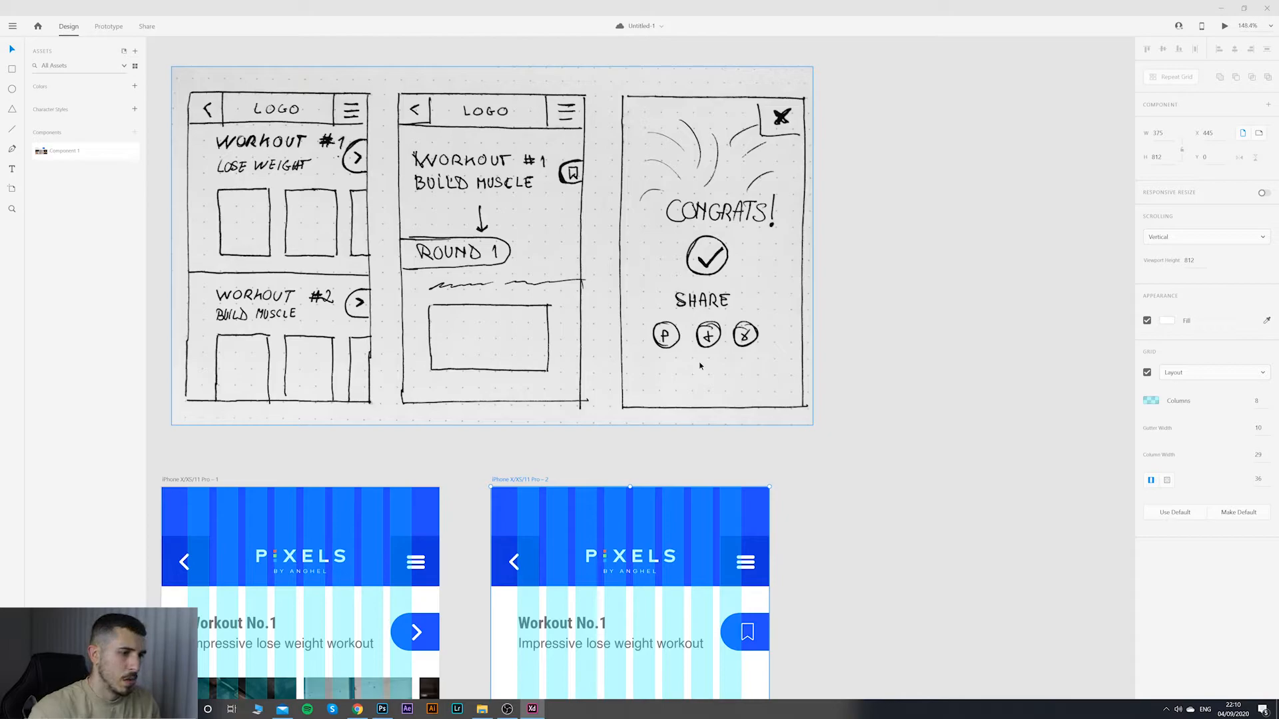
{"action": "scroll", "coordinate": [587, 335], "scroll_direction": "down", "scroll_amount": 10}
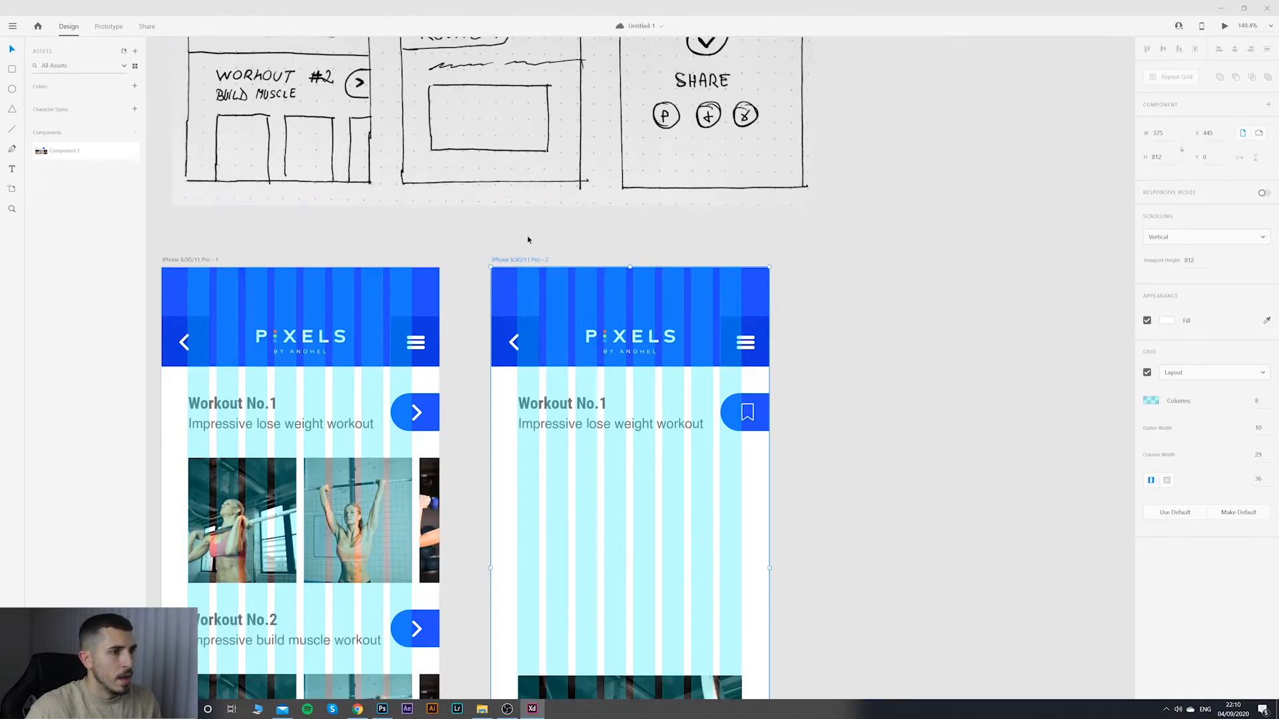
{"action": "left_click", "coordinate": [762, 323]}
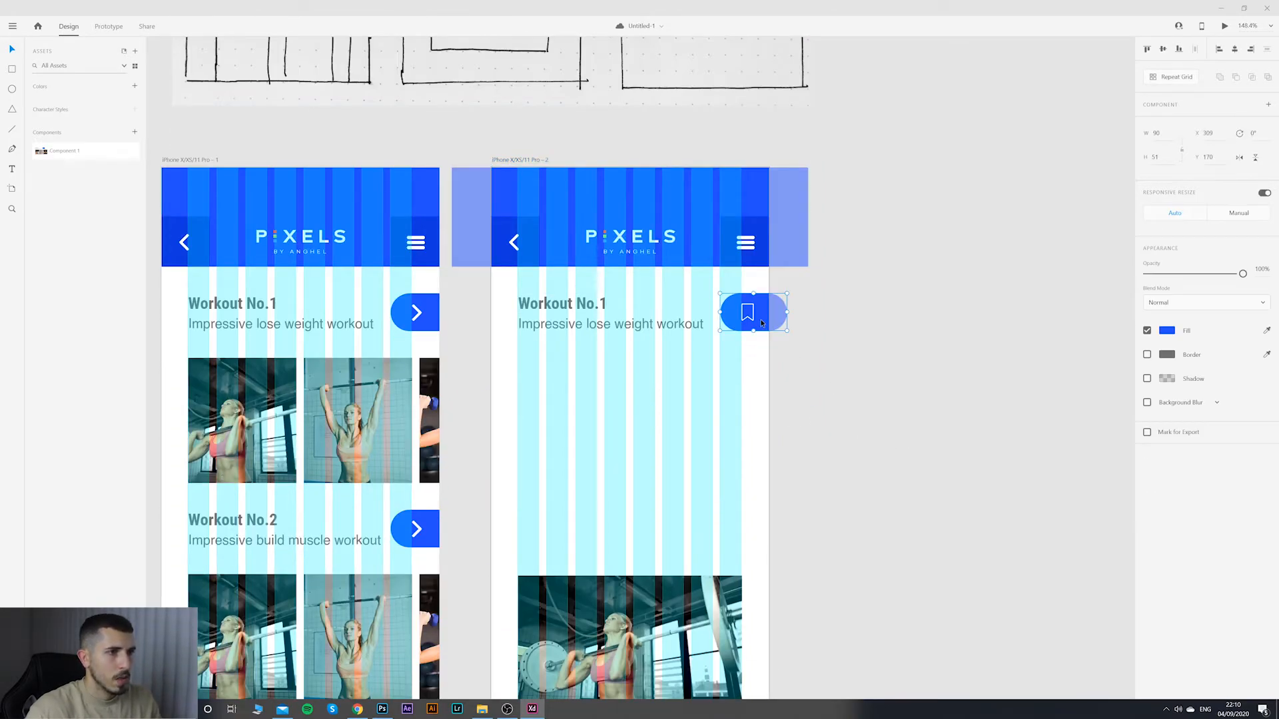
{"action": "key", "text": "ctrl+c"}
{"action": "key", "text": "ctrl+v"}
{"action": "left_click_drag", "start_coordinate": [754, 315], "coordinate": [494, 391]}
{"action": "scroll", "coordinate": [601, 406], "scroll_direction": "down", "scroll_amount": 5}
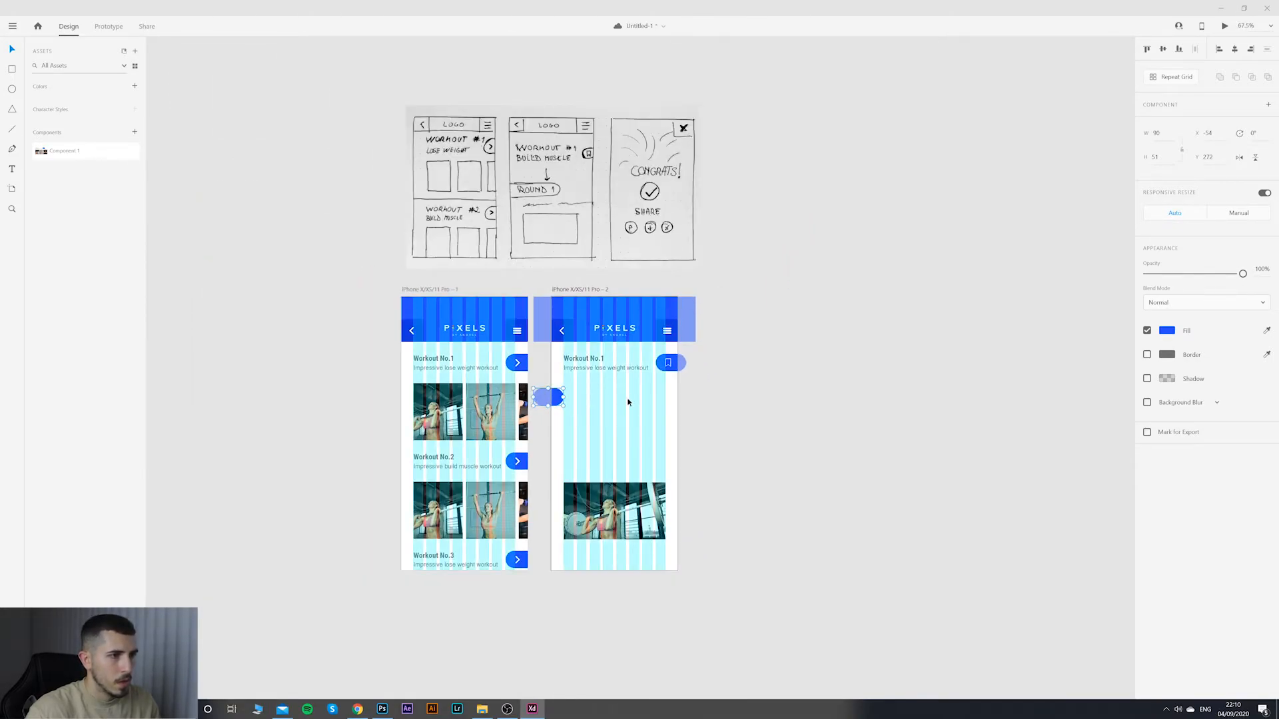
{"action": "scroll", "coordinate": [580, 400], "scroll_direction": "up", "scroll_amount": 5}
{"action": "left_click_drag", "start_coordinate": [516, 392], "coordinate": [632, 401]}
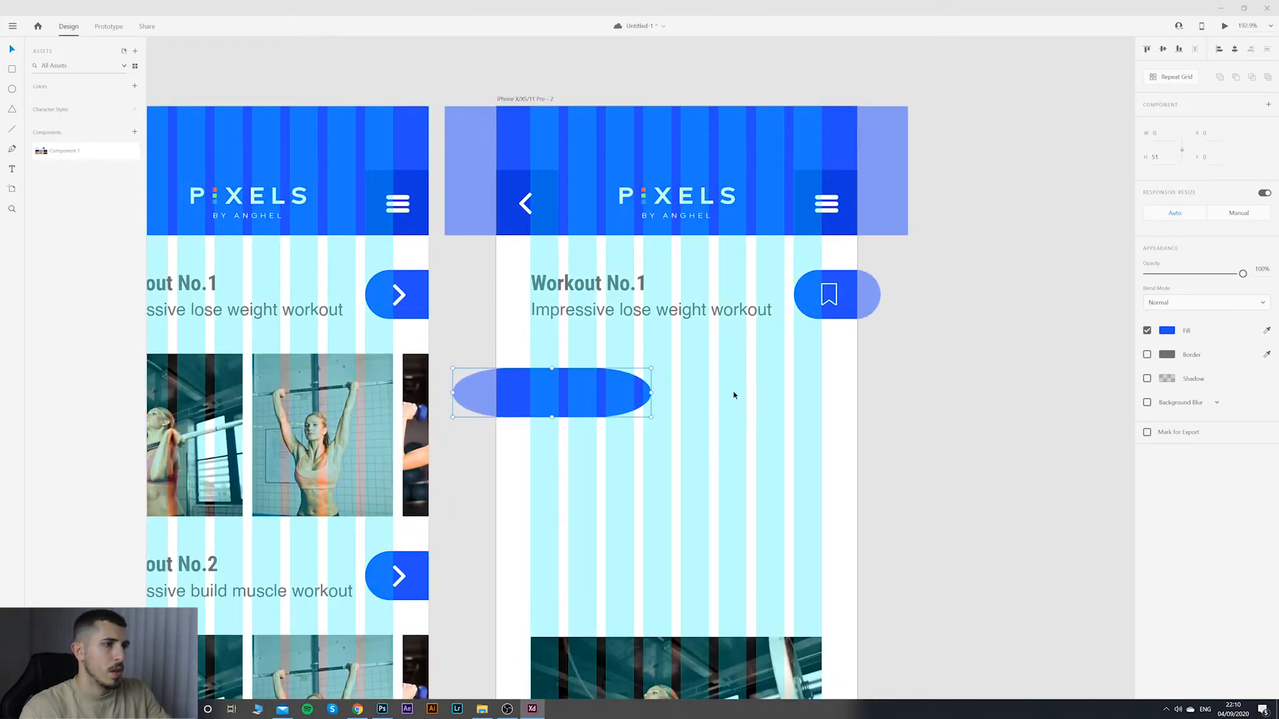
{"action": "key", "text": "Delete"}
Step: Draw a rectangle about 290 × 51 across the second artboard's left edge, at about X -69, Y 274
{"action": "left_click", "coordinate": [12, 70]}
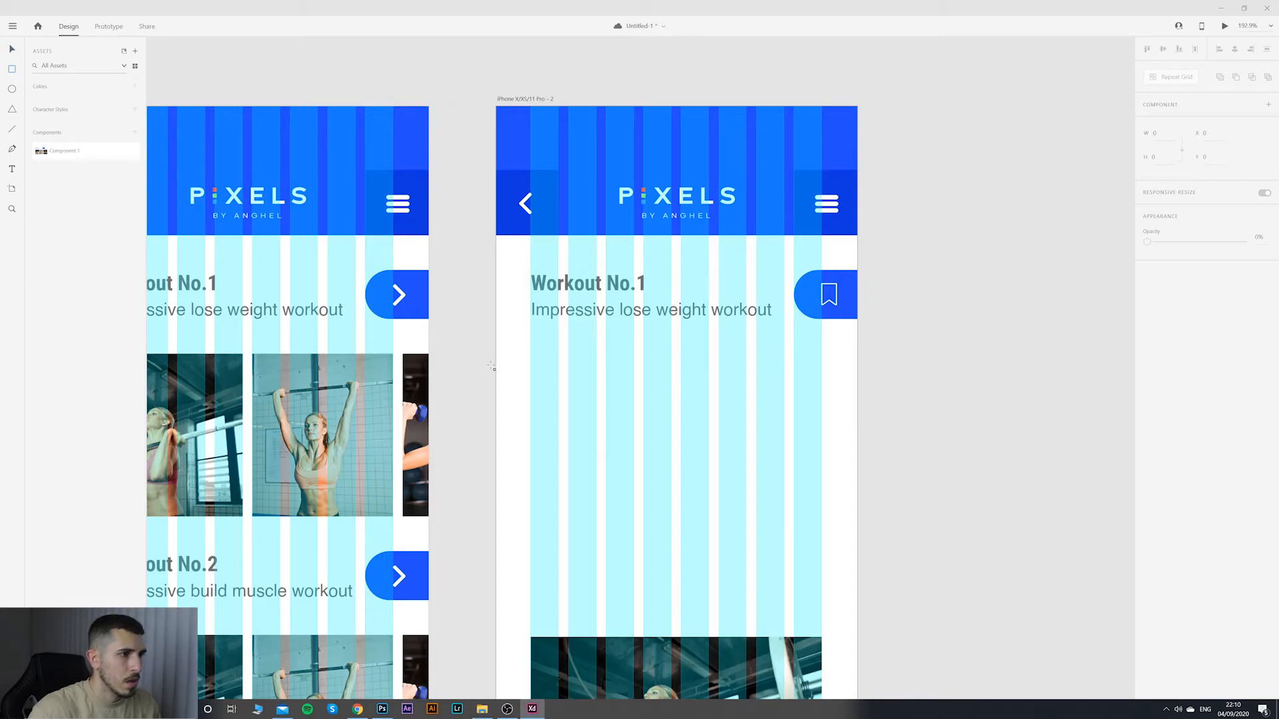
{"action": "left_click_drag", "start_coordinate": [482, 365], "coordinate": [826, 286]}
{"action": "left_click_drag", "start_coordinate": [685, 261], "coordinate": [645, 372]}
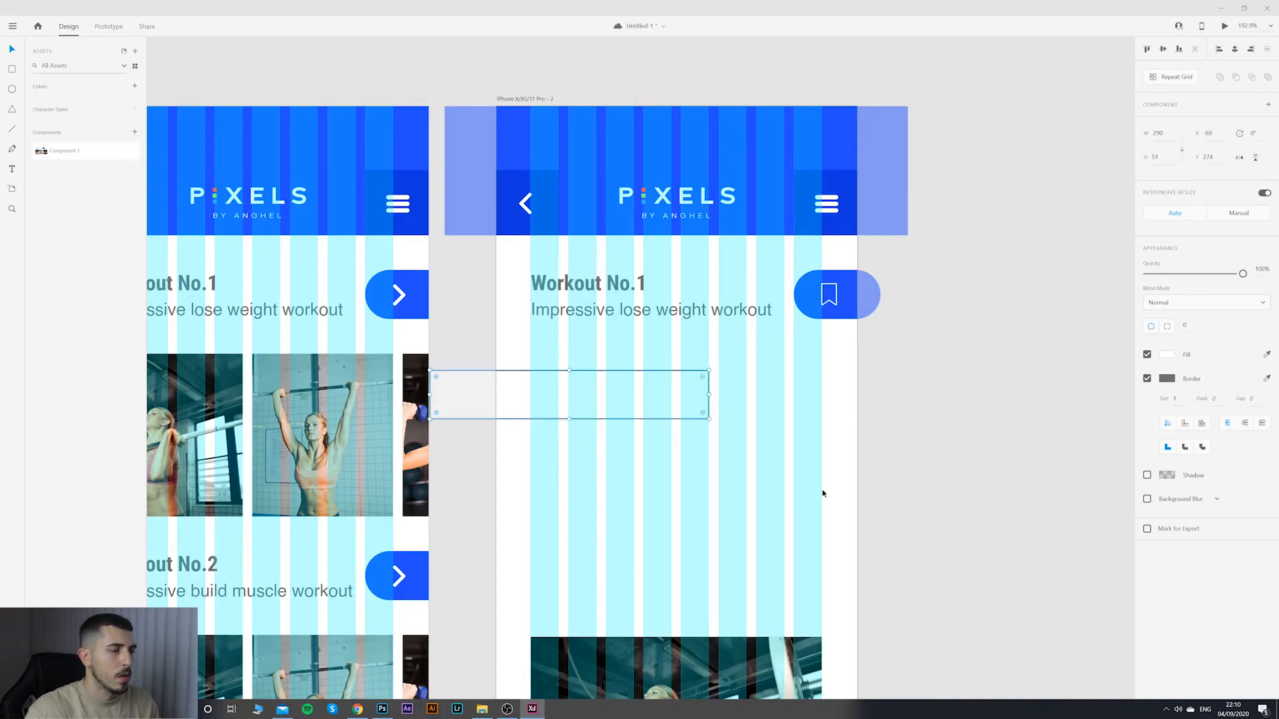
{"action": "scroll", "coordinate": [821, 429], "scroll_direction": "down", "scroll_amount": 2}
{"action": "left_click_drag", "start_coordinate": [785, 351], "coordinate": [796, 473]}
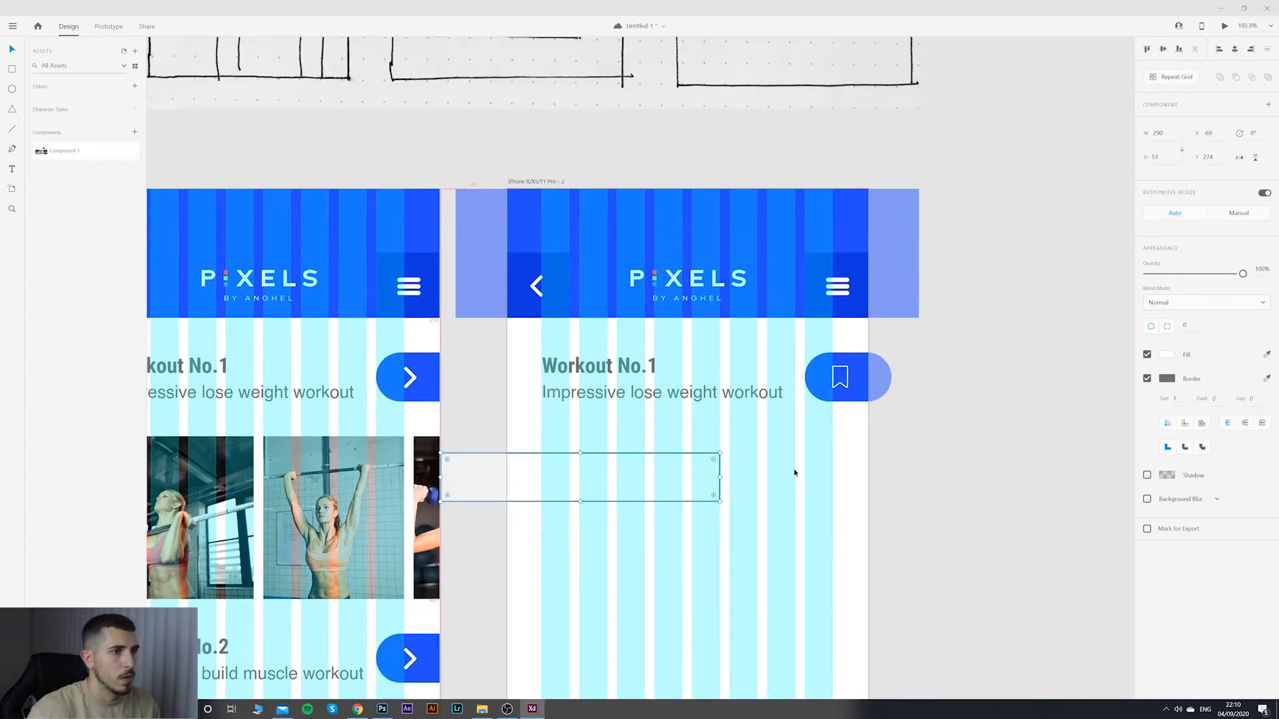
{"action": "scroll", "coordinate": [797, 474], "scroll_direction": "down", "scroll_amount": 4}
{"action": "scroll", "coordinate": [801, 474], "scroll_direction": "up", "scroll_amount": 3}
{"action": "key", "text": "ctrl+shift+apostrophe"}
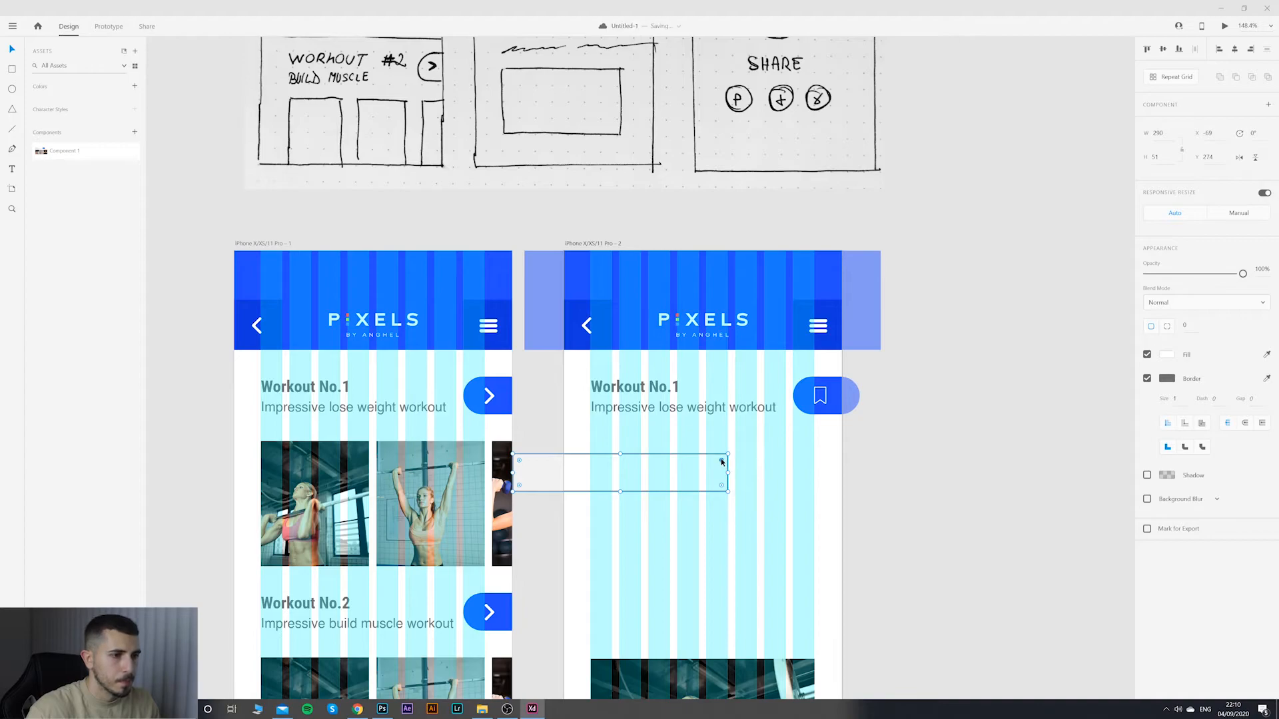
{"action": "left_click", "coordinate": [754, 462]}
{"action": "left_click", "coordinate": [721, 463]}
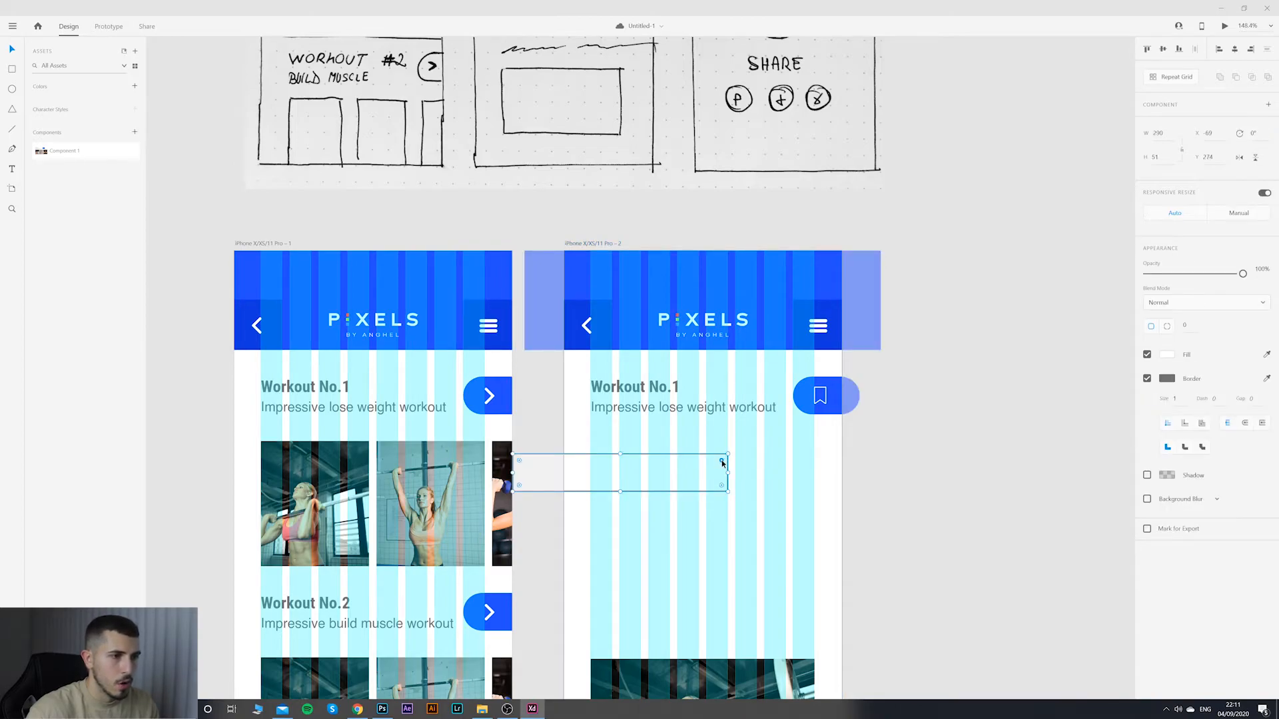
Step: Round the new rectangle's corners fully so its ends become semicircles, with a corner radius of 26
{"action": "left_click_drag", "start_coordinate": [722, 463], "coordinate": [693, 474]}
{"action": "key", "text": "Escape"}
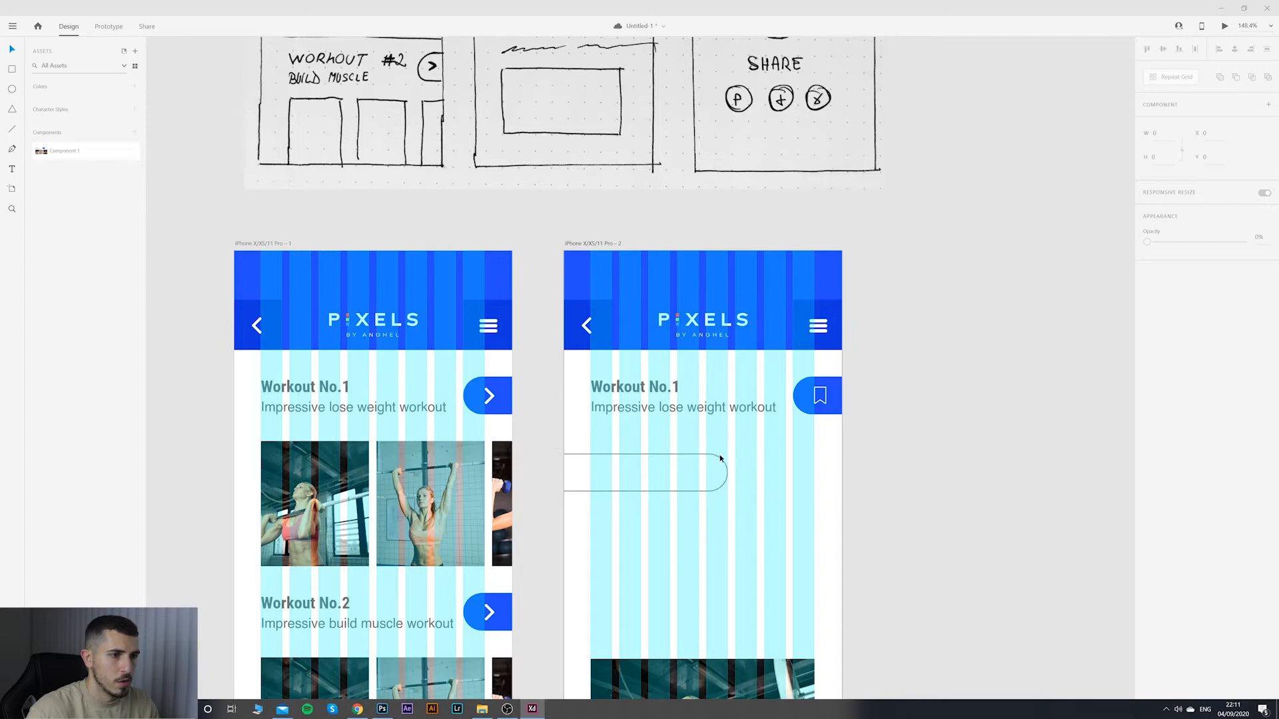
Step: Try a corner radius of 10 on the rounded rectangle and set it back to 26
{"action": "left_click", "coordinate": [726, 471]}
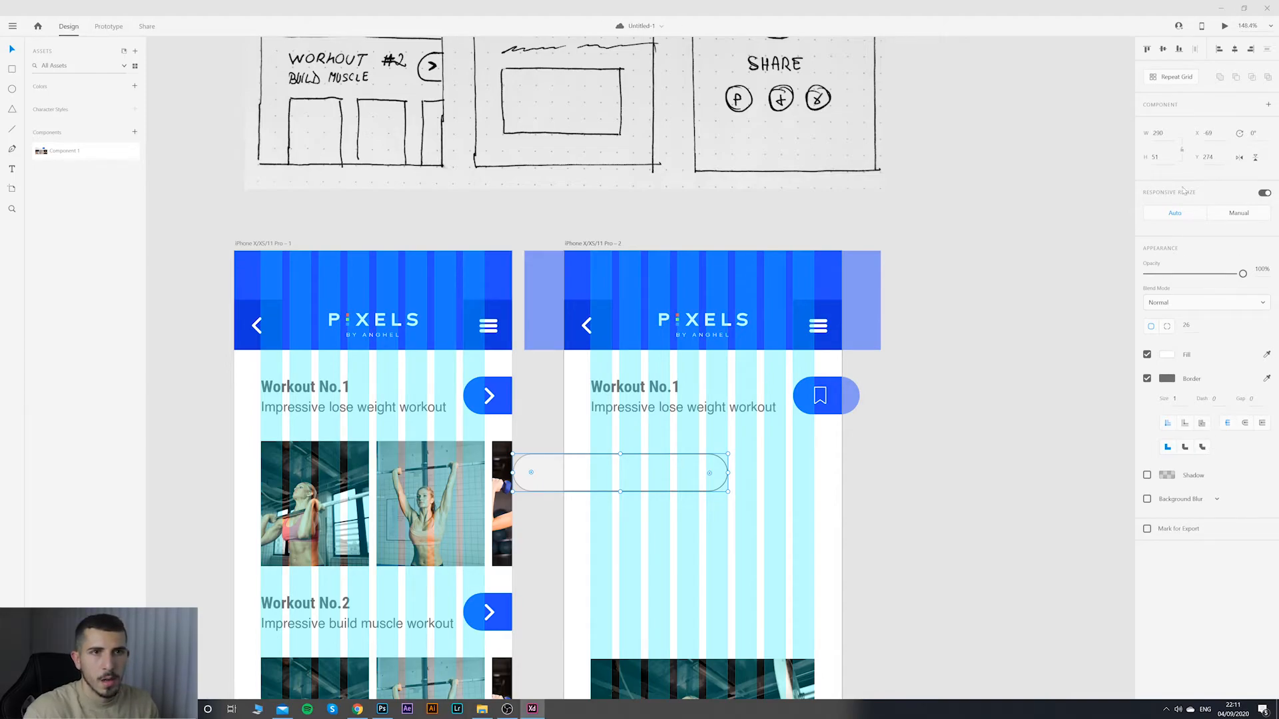
{"action": "left_click", "coordinate": [1186, 325]}
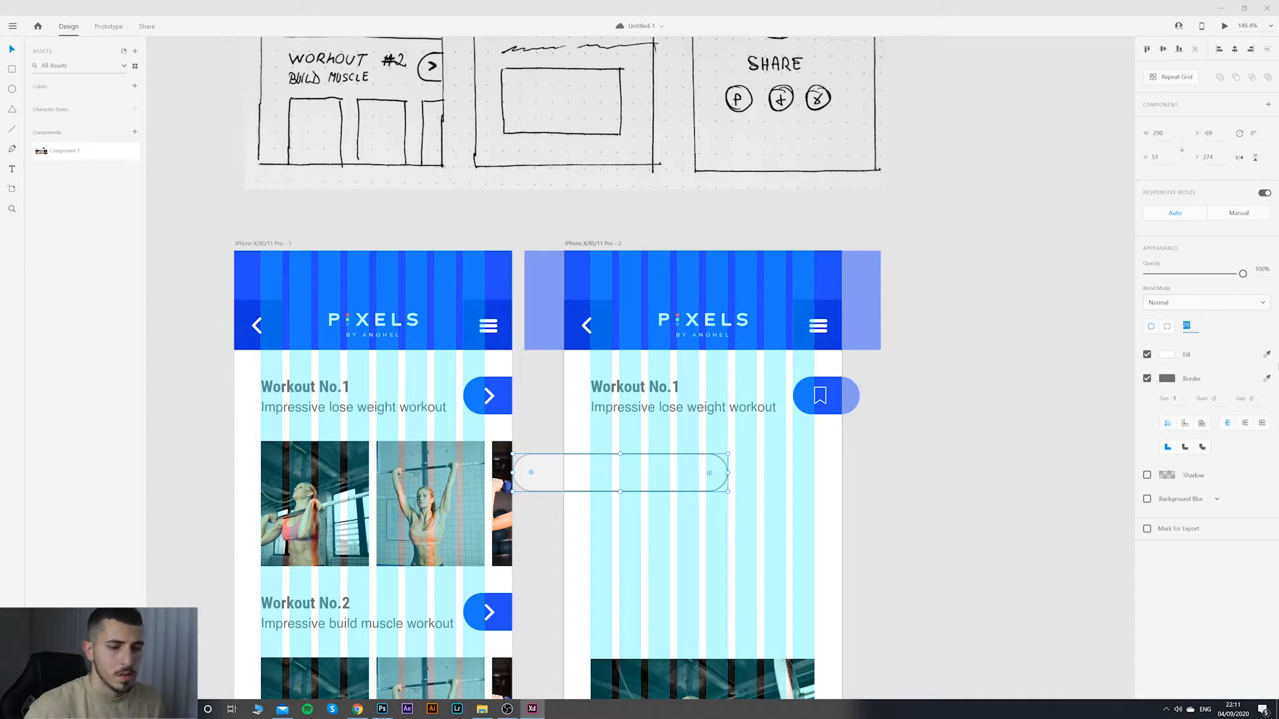
{"action": "type", "text": "10"}
{"action": "key", "text": "Return"}
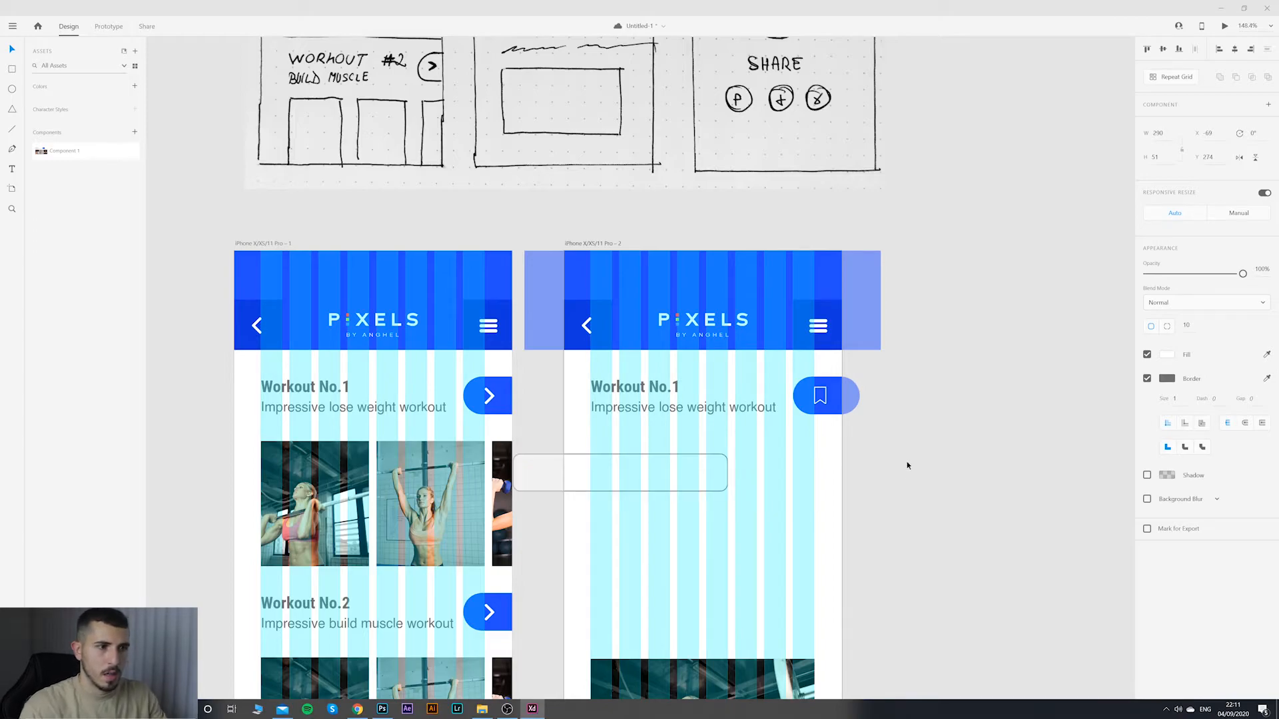
{"action": "left_click", "coordinate": [908, 462]}
{"action": "left_click", "coordinate": [726, 472]}
{"action": "left_click", "coordinate": [1186, 325]}
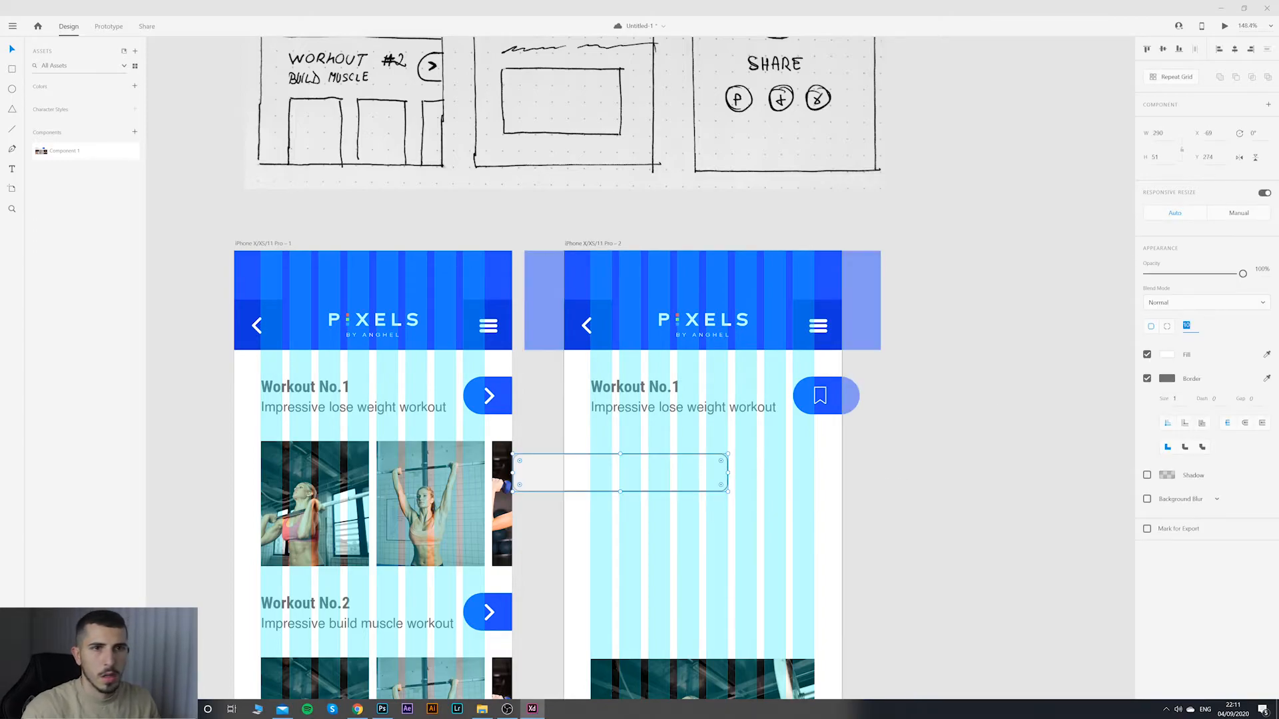
{"action": "type", "text": "26"}
{"action": "key", "text": "Return"}
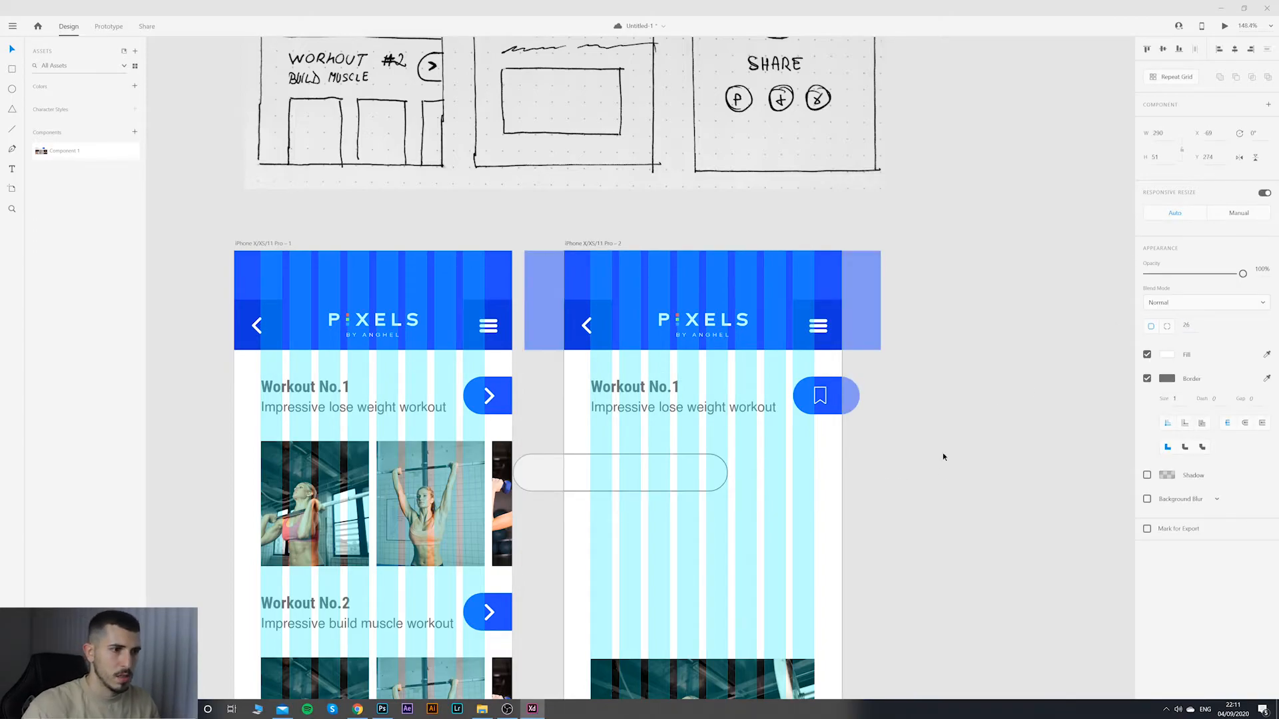
Step: Remove the border of the rounded bar on the second artboard and fill it with the lighter saved blue
{"action": "left_click_drag", "start_coordinate": [711, 473], "coordinate": [641, 535]}
{"action": "left_click", "coordinate": [828, 515]}
{"action": "scroll", "coordinate": [839, 509], "scroll_direction": "down", "scroll_amount": 2}
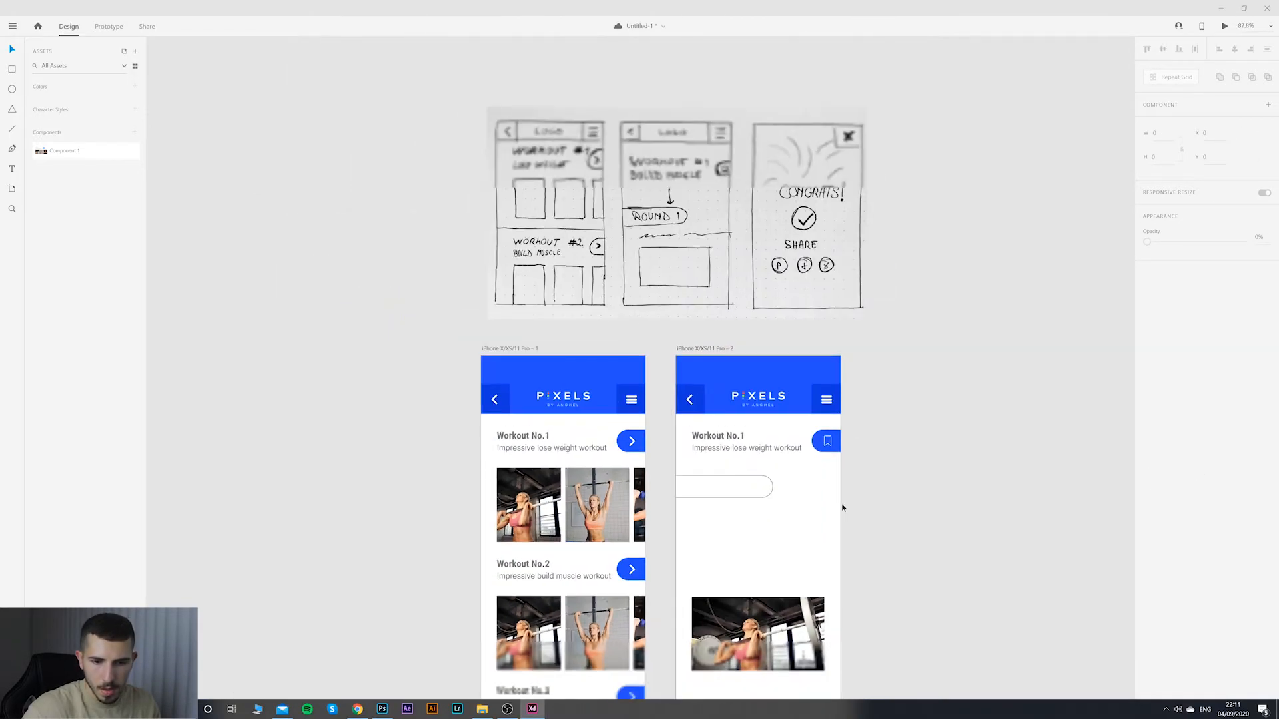
{"action": "scroll", "coordinate": [842, 508], "scroll_direction": "up", "scroll_amount": 1}
{"action": "left_click_drag", "start_coordinate": [858, 470], "coordinate": [741, 445]}
{"action": "left_click", "coordinate": [634, 441]}
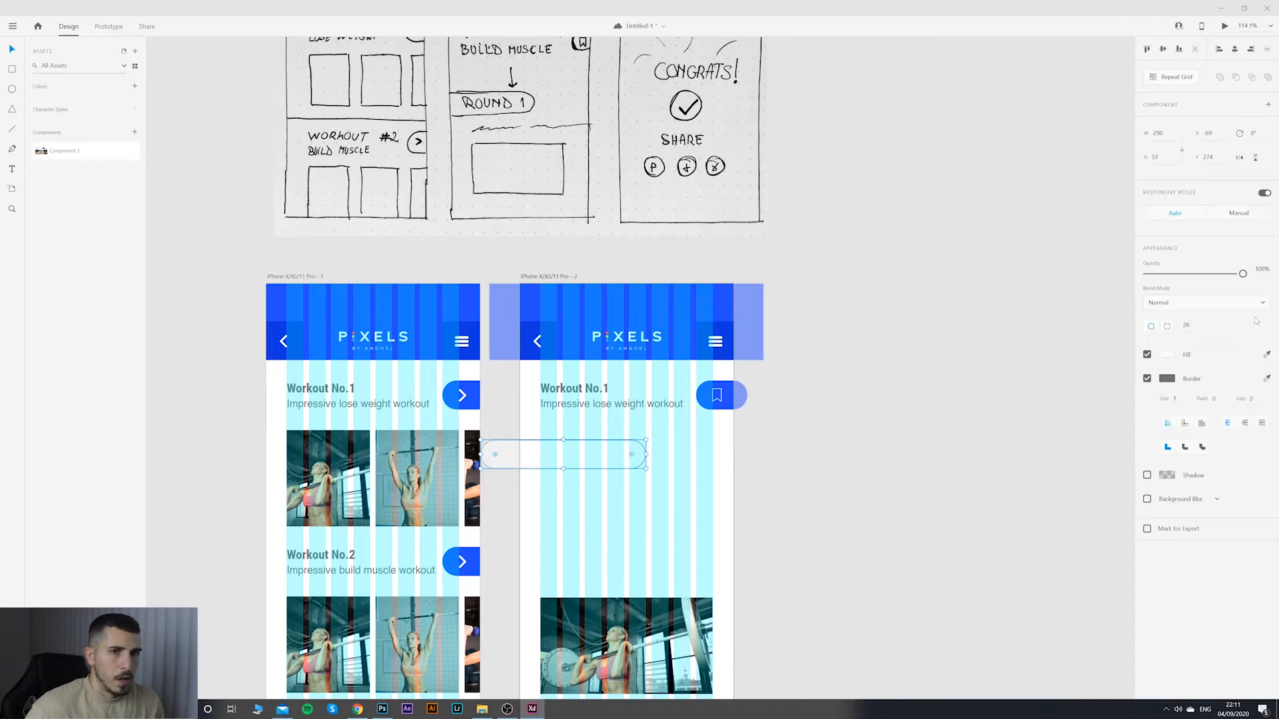
{"action": "left_click", "coordinate": [1148, 379]}
{"action": "left_click", "coordinate": [1167, 354]}
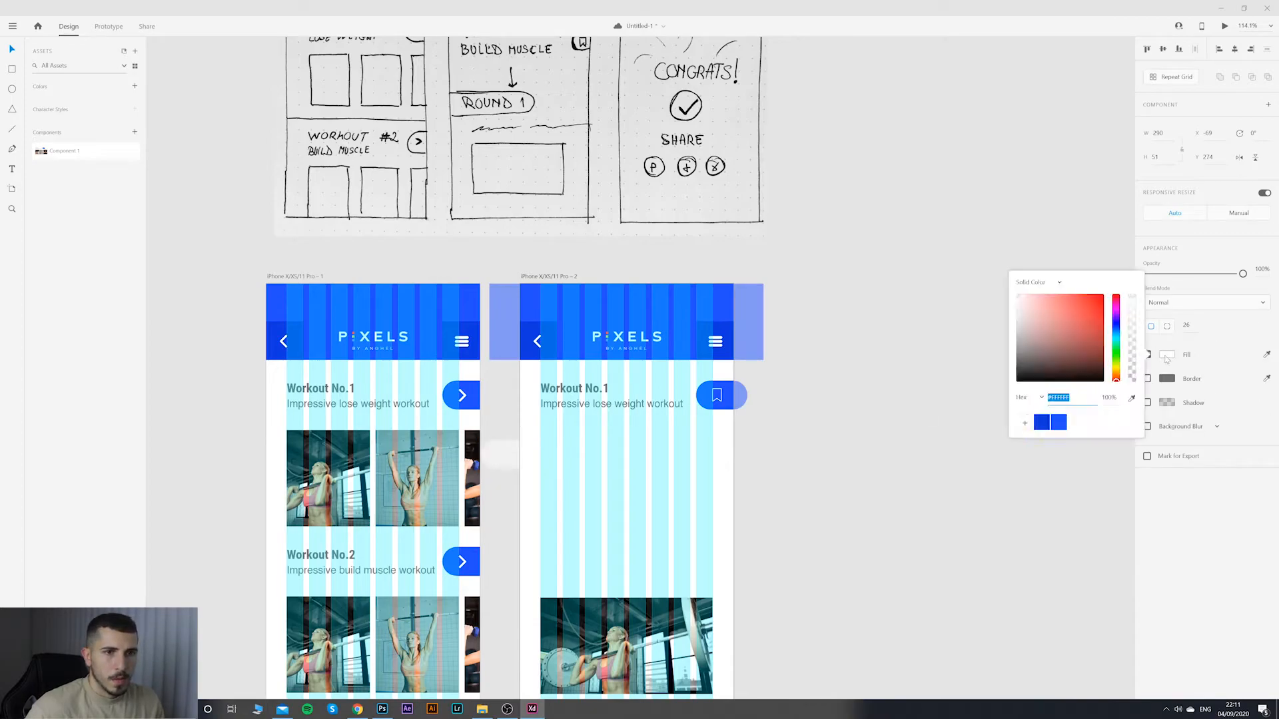
{"action": "left_click", "coordinate": [1058, 423]}
{"action": "left_click", "coordinate": [762, 462]}
Step: Add the text "ROUND 1" on the blue bar and set its fill colour to white (fff)
{"action": "scroll", "coordinate": [762, 462], "scroll_direction": "down", "scroll_amount": 4}
{"action": "scroll", "coordinate": [762, 440], "scroll_direction": "up", "scroll_amount": 4}
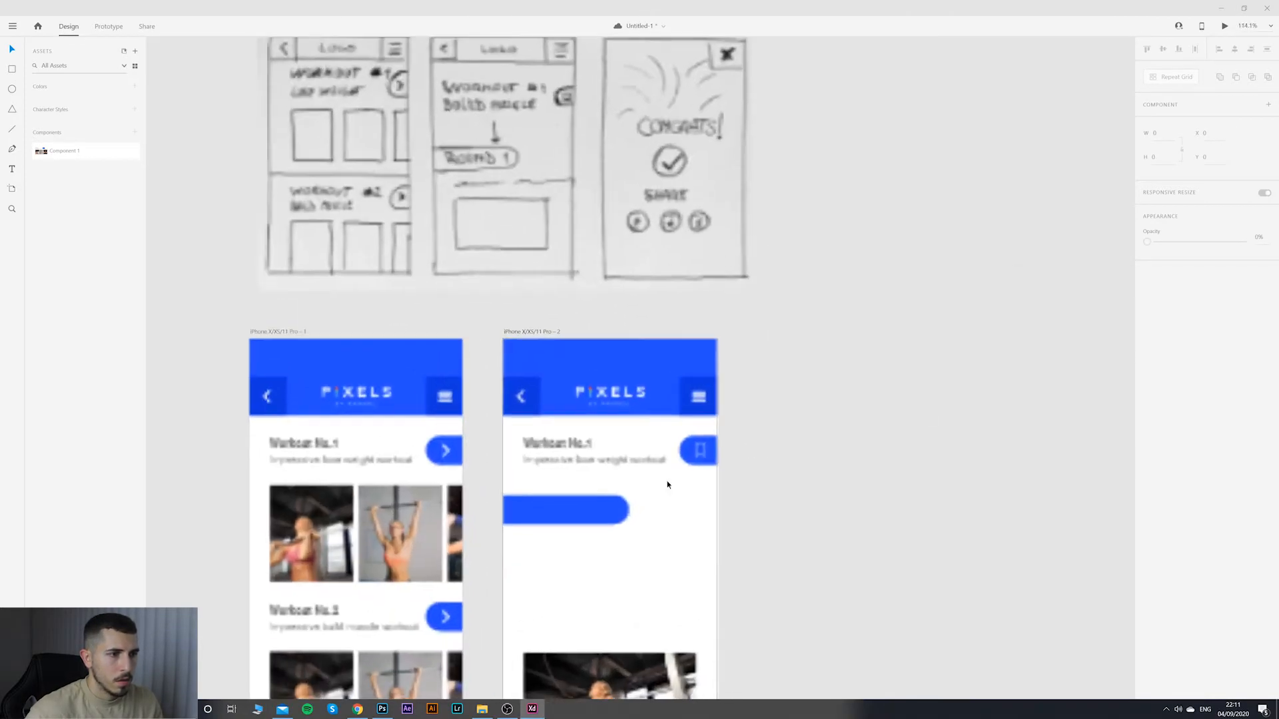
{"action": "left_click_drag", "start_coordinate": [784, 488], "coordinate": [808, 482]}
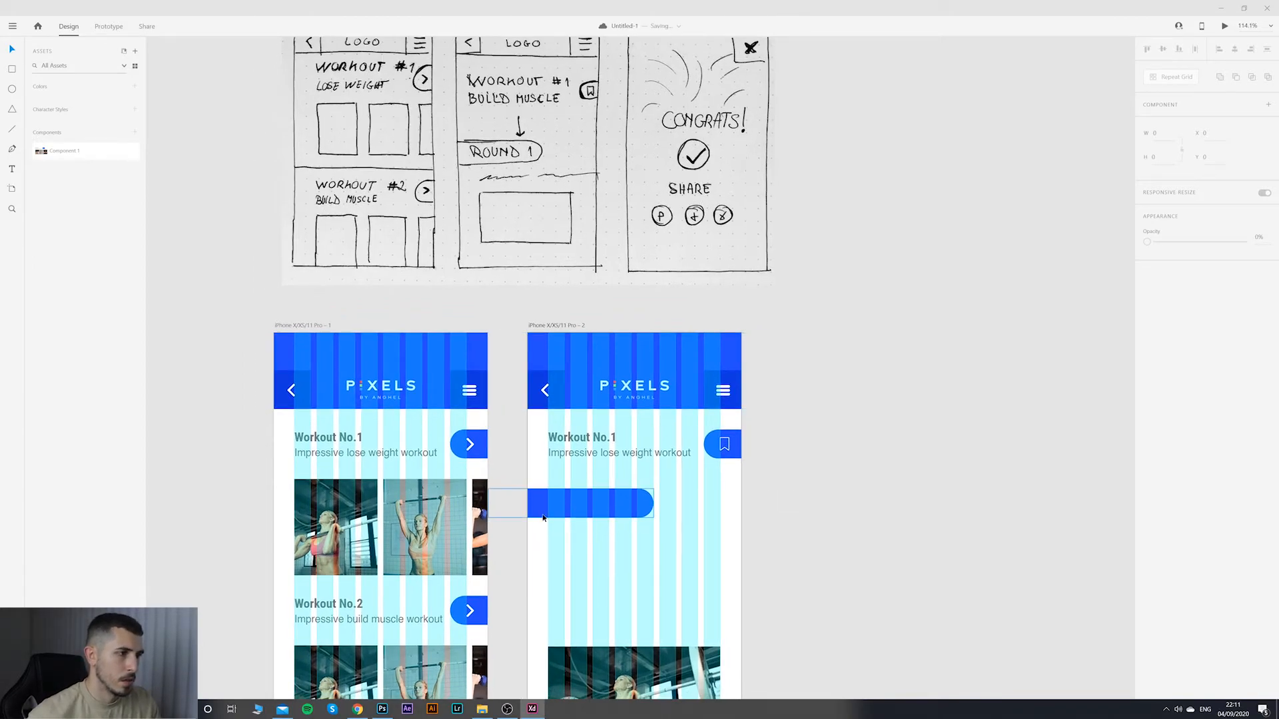
{"action": "key", "text": "t"}
{"action": "left_click", "coordinate": [567, 508]}
{"action": "type", "text": "R"}
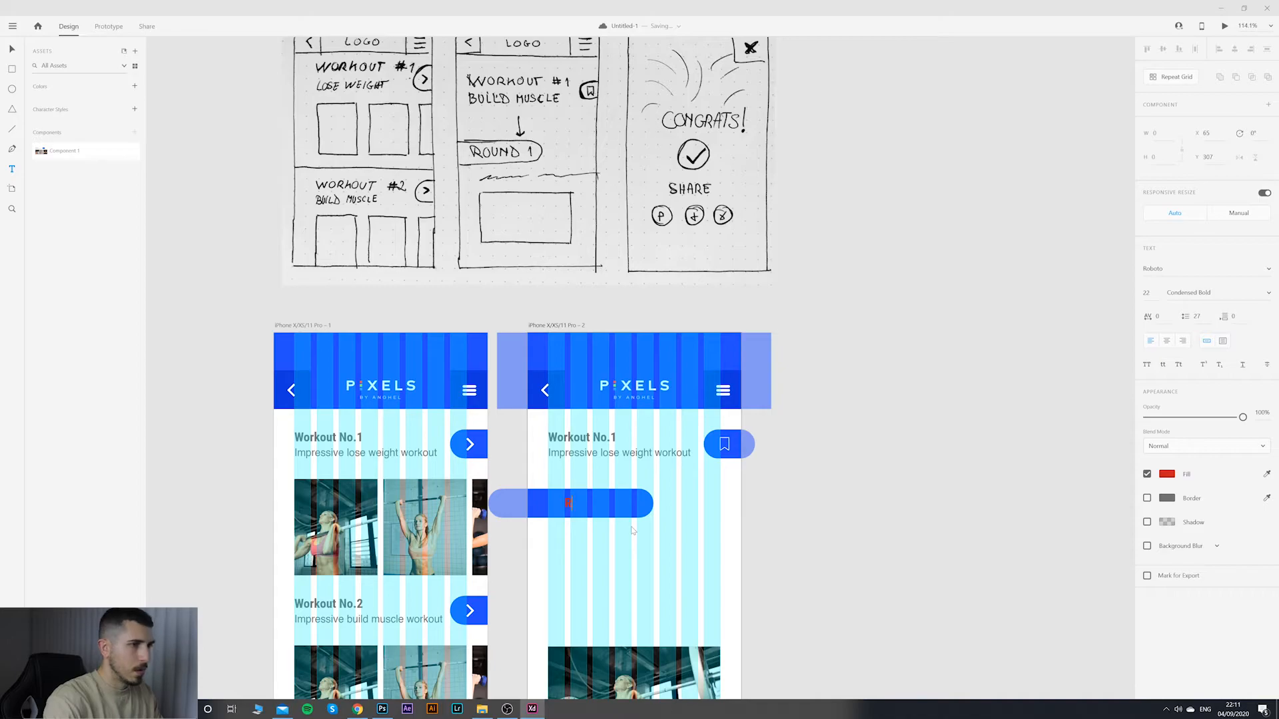
{"action": "type", "text": "OUND 1"}
{"action": "key", "text": "ctrl+a"}
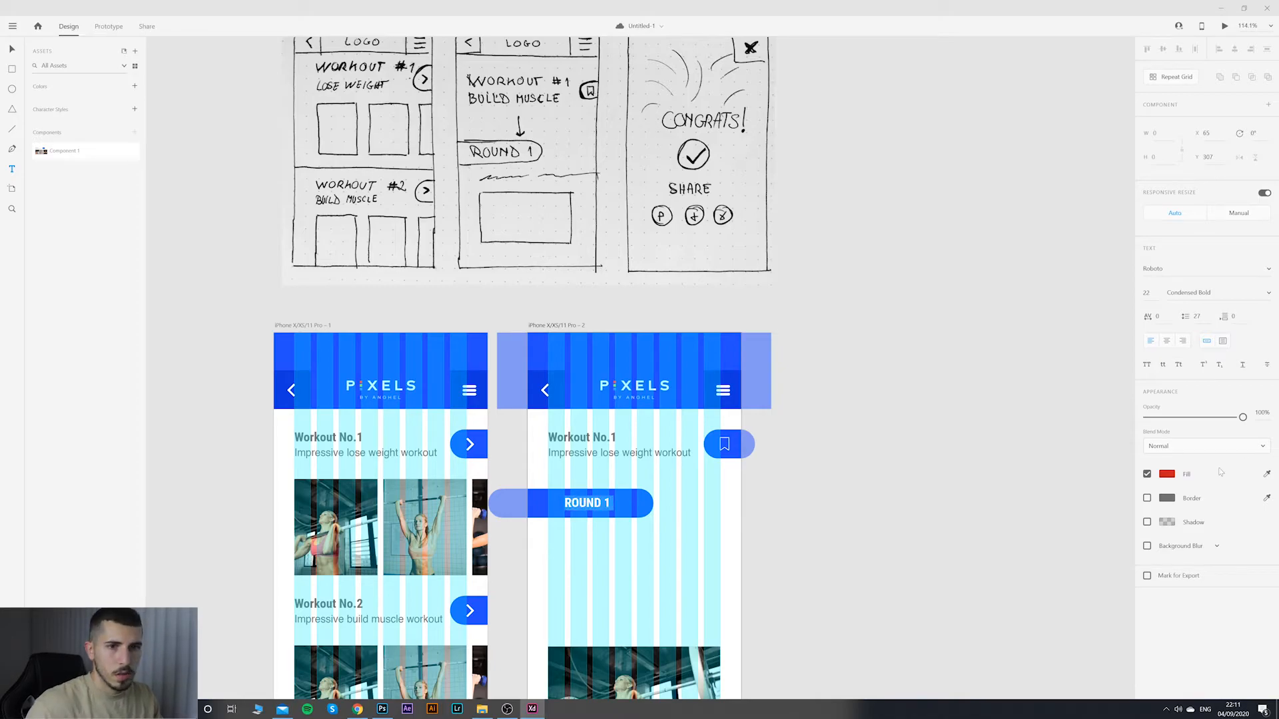
{"action": "left_click", "coordinate": [1166, 473]}
{"action": "type", "text": "fff"}
{"action": "key", "text": "Return"}
{"action": "left_click", "coordinate": [970, 377]}
Step: Align the ROUND 1 label with the first grid column at X 36 and shorten the blue bar to about 212 wide
{"action": "left_click", "coordinate": [585, 505]}
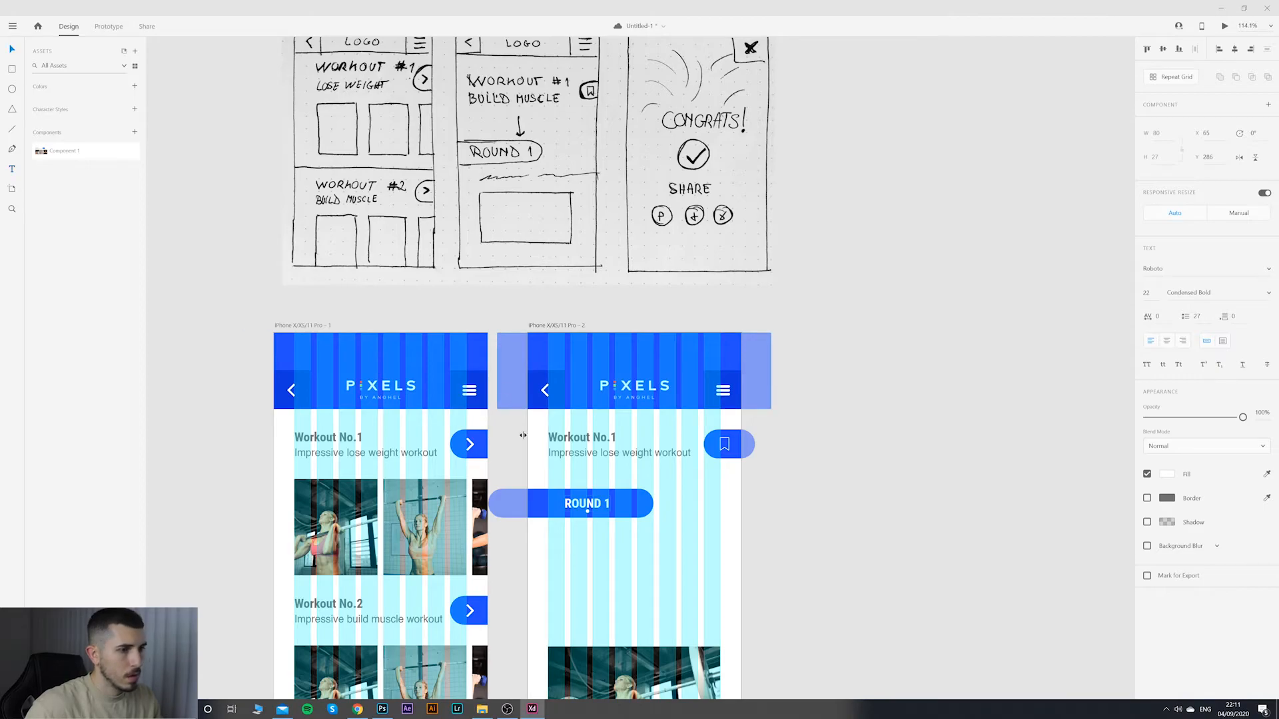
{"action": "left_click_drag", "start_coordinate": [588, 508], "coordinate": [571, 507]}
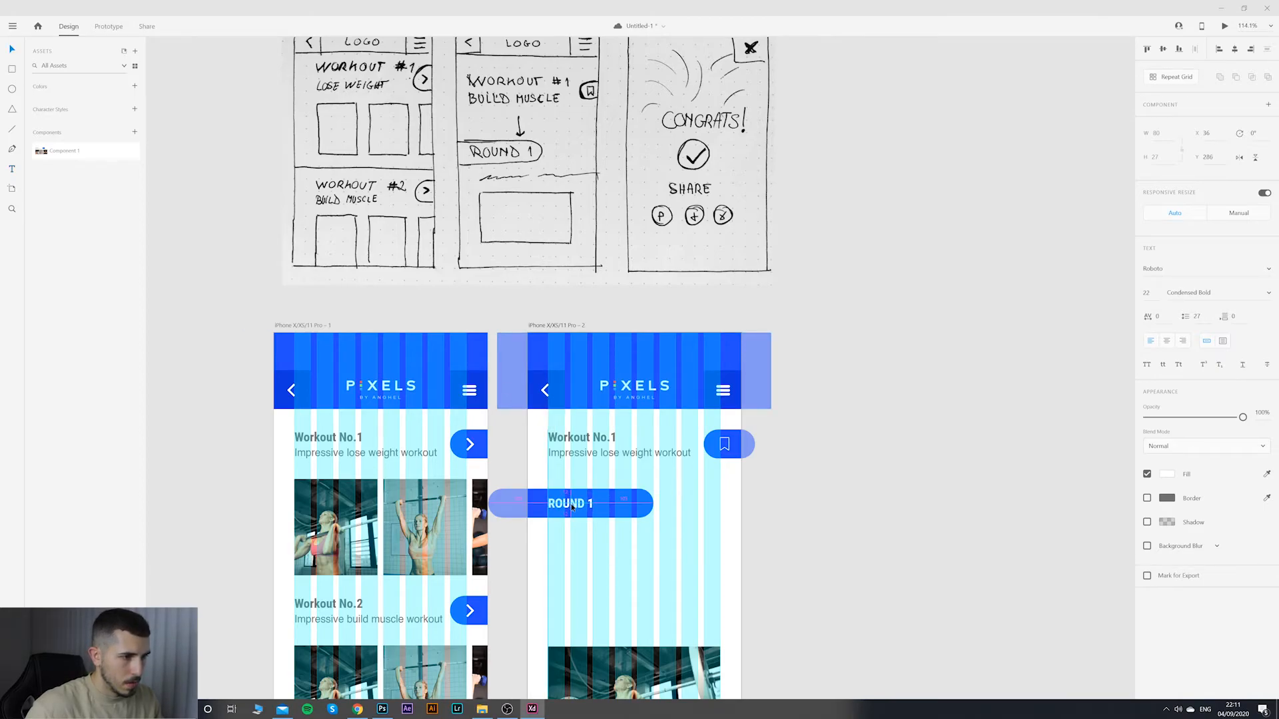
{"action": "left_click", "coordinate": [651, 508]}
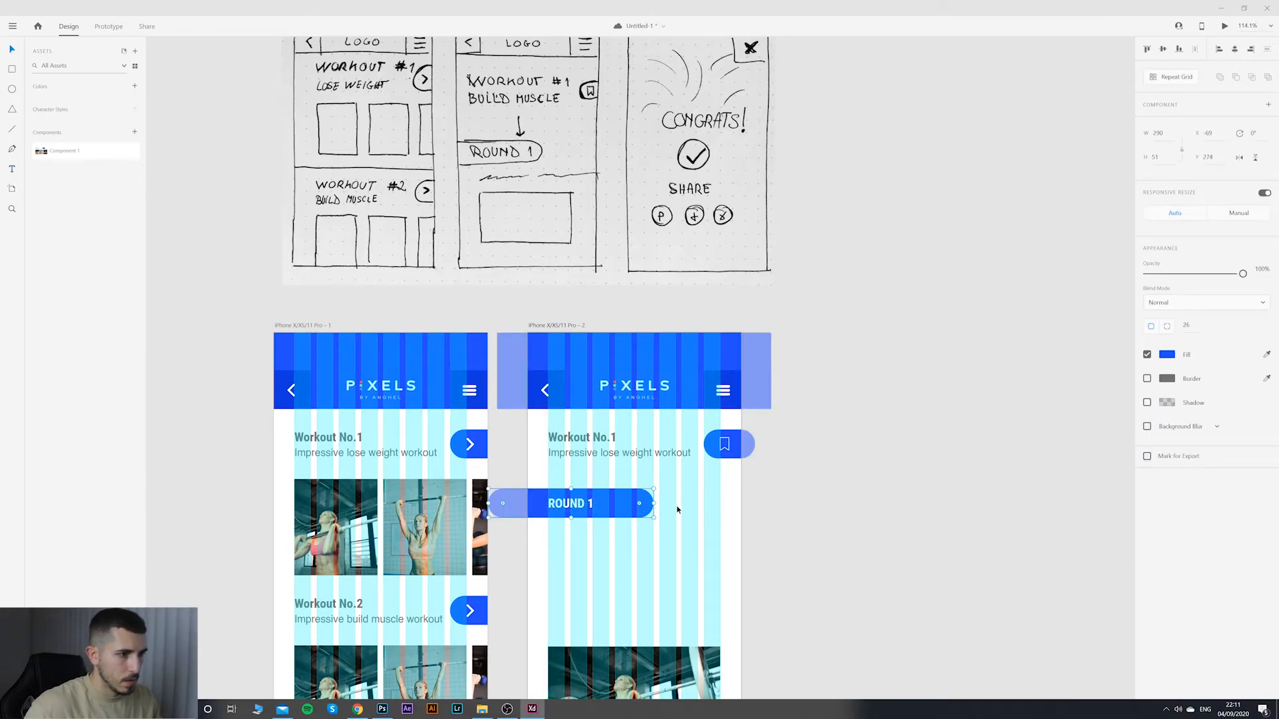
{"action": "left_click_drag", "start_coordinate": [650, 507], "coordinate": [609, 506]}
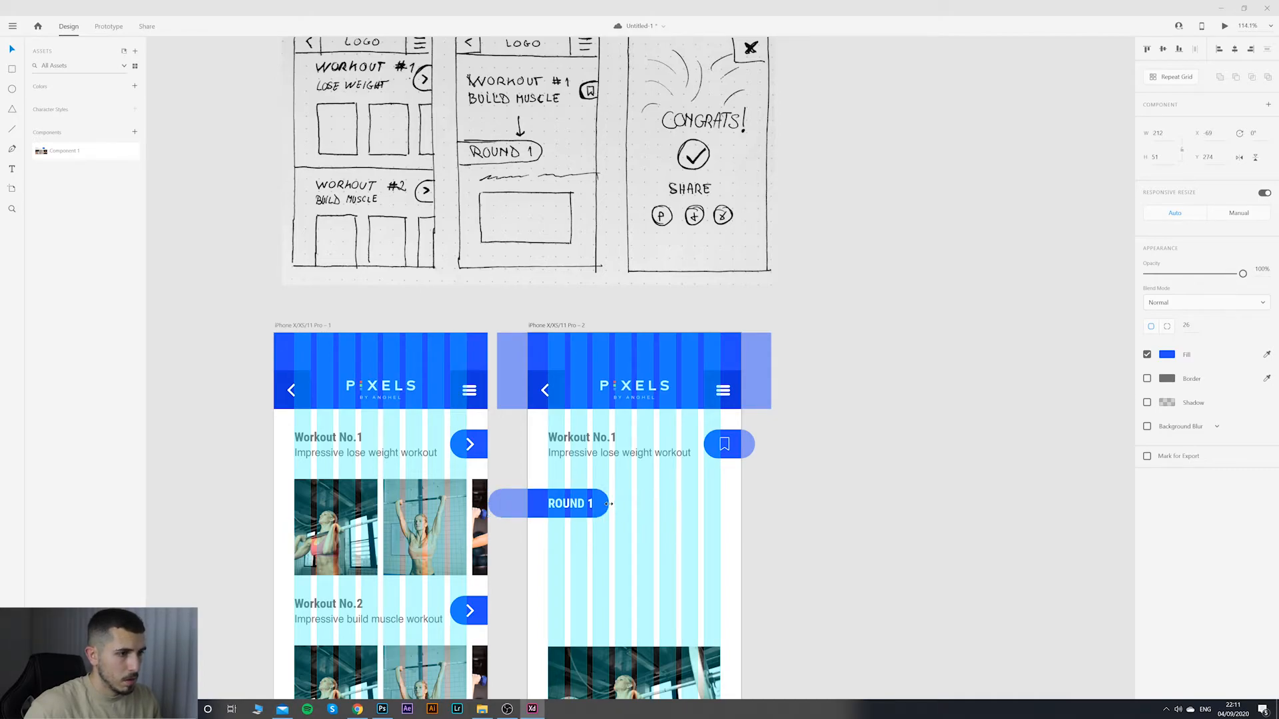
{"action": "left_click", "coordinate": [668, 516]}
{"action": "key", "text": "ctrl+shift+apostrophe"}
Step: Move the blue bar and its ROUND 1 label up together so the bar sits at Y 254
{"action": "scroll", "coordinate": [710, 519], "scroll_direction": "down", "scroll_amount": 1}
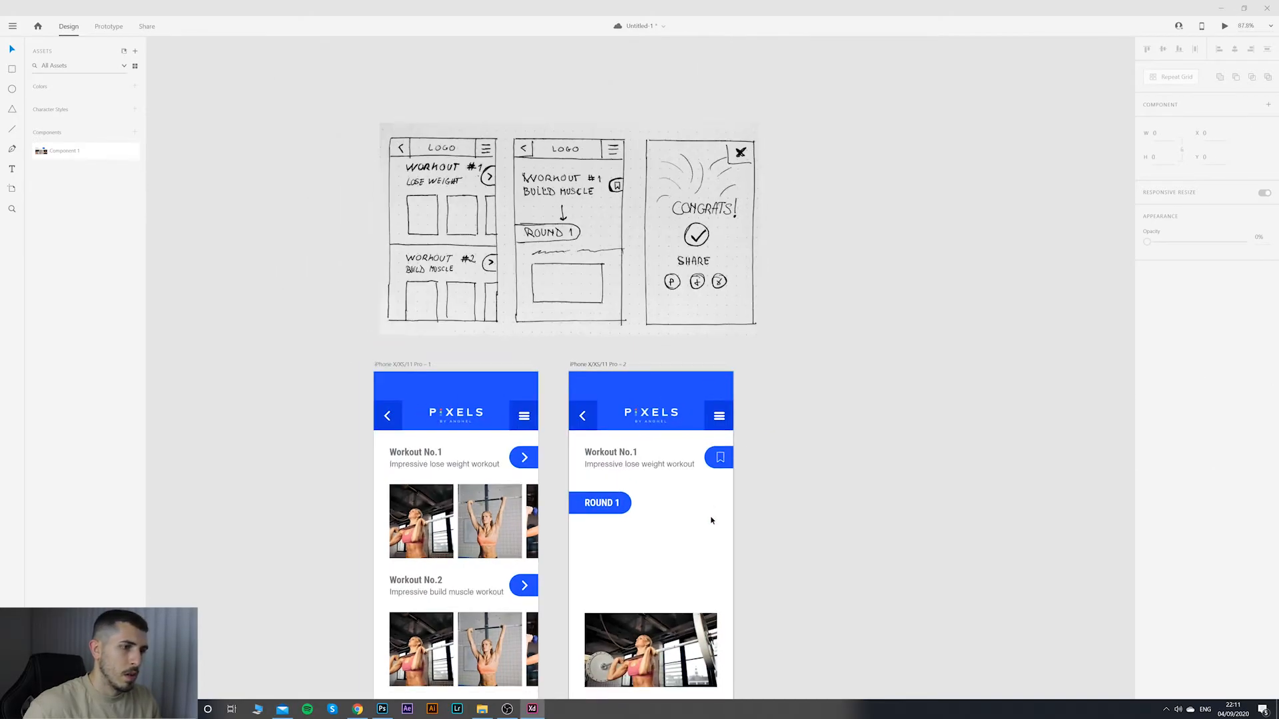
{"action": "scroll", "coordinate": [711, 519], "scroll_direction": "up", "scroll_amount": 3}
{"action": "left_click_drag", "start_coordinate": [656, 509], "coordinate": [639, 490]}
{"action": "scroll", "coordinate": [626, 422], "scroll_direction": "down", "scroll_amount": 3}
{"action": "key", "text": "ctrl+shift+apostrophe"}
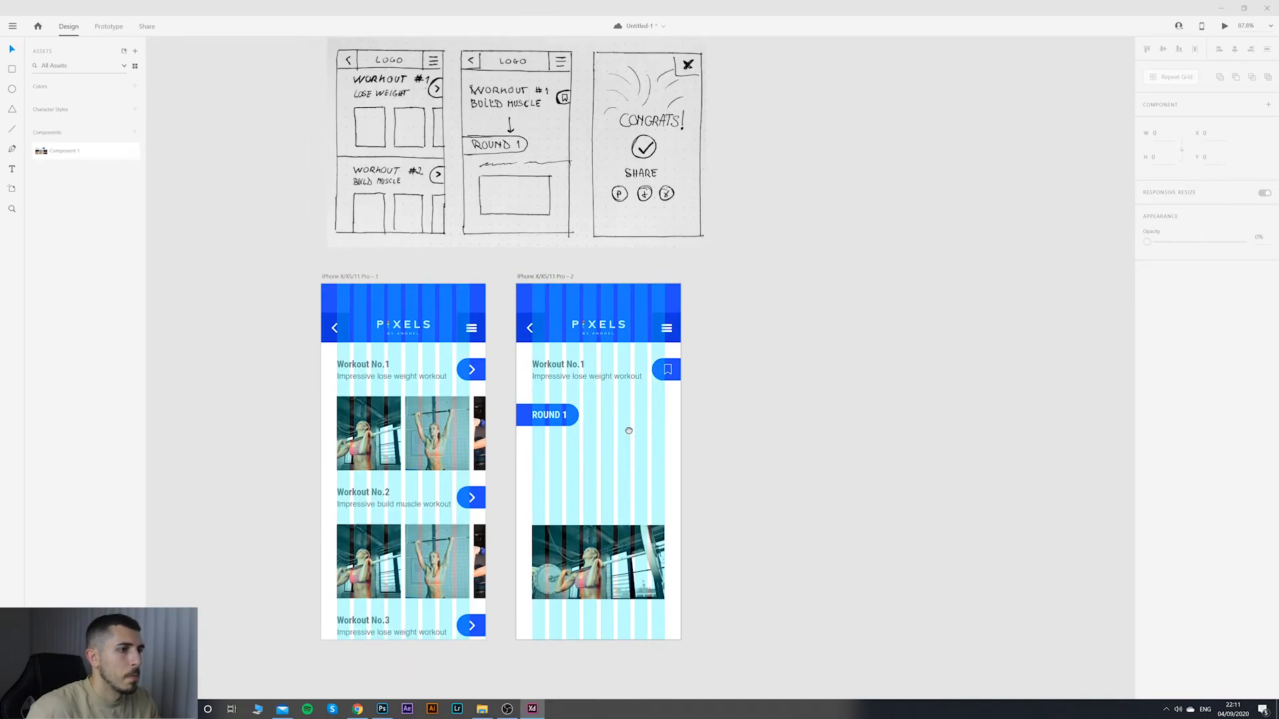
{"action": "scroll", "coordinate": [568, 444], "scroll_direction": "up", "scroll_amount": 2}
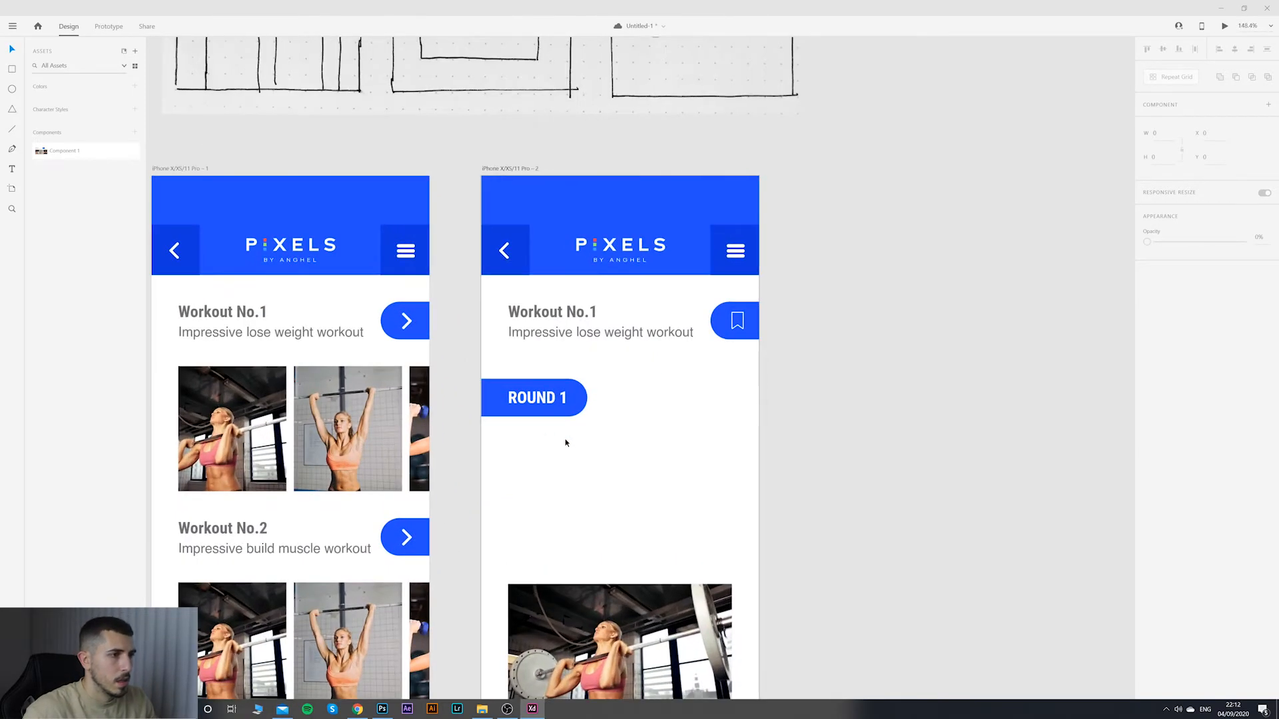
{"action": "scroll", "coordinate": [566, 440], "scroll_direction": "down", "scroll_amount": 3}
{"action": "scroll", "coordinate": [574, 422], "scroll_direction": "up", "scroll_amount": 1}
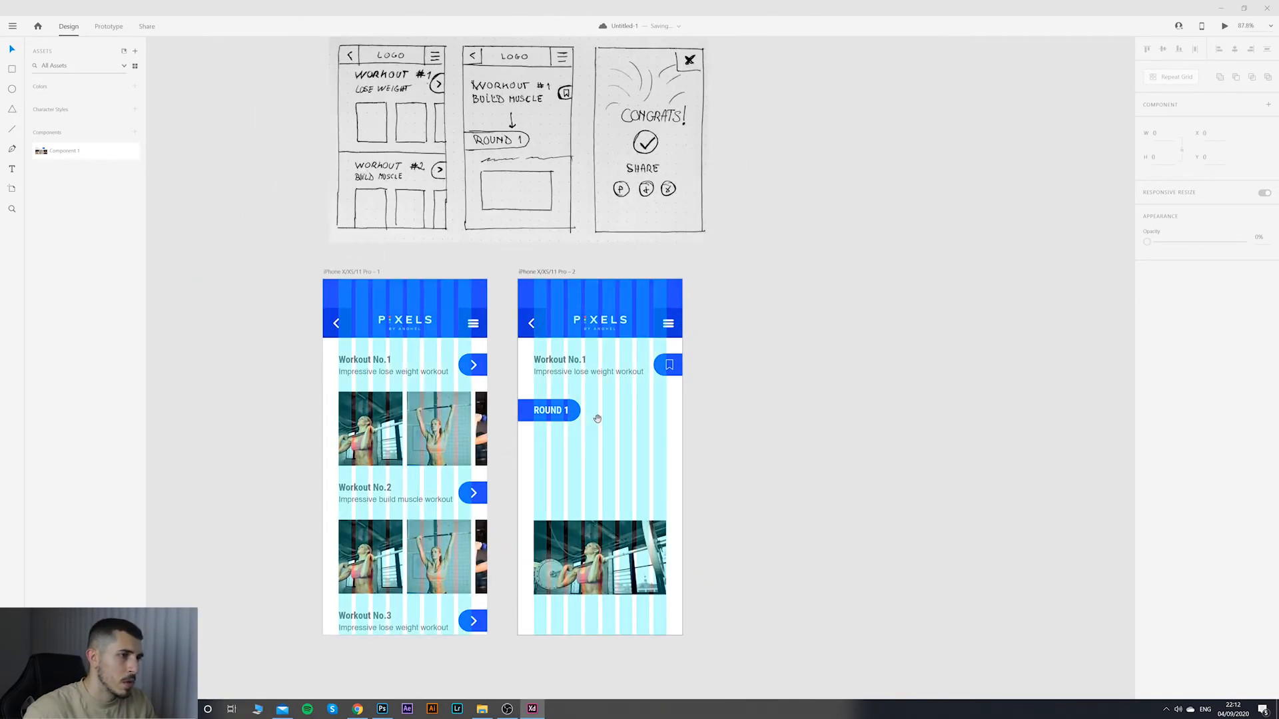
{"action": "left_click_drag", "start_coordinate": [594, 417], "coordinate": [556, 436]}
{"action": "left_click", "coordinate": [556, 441]}
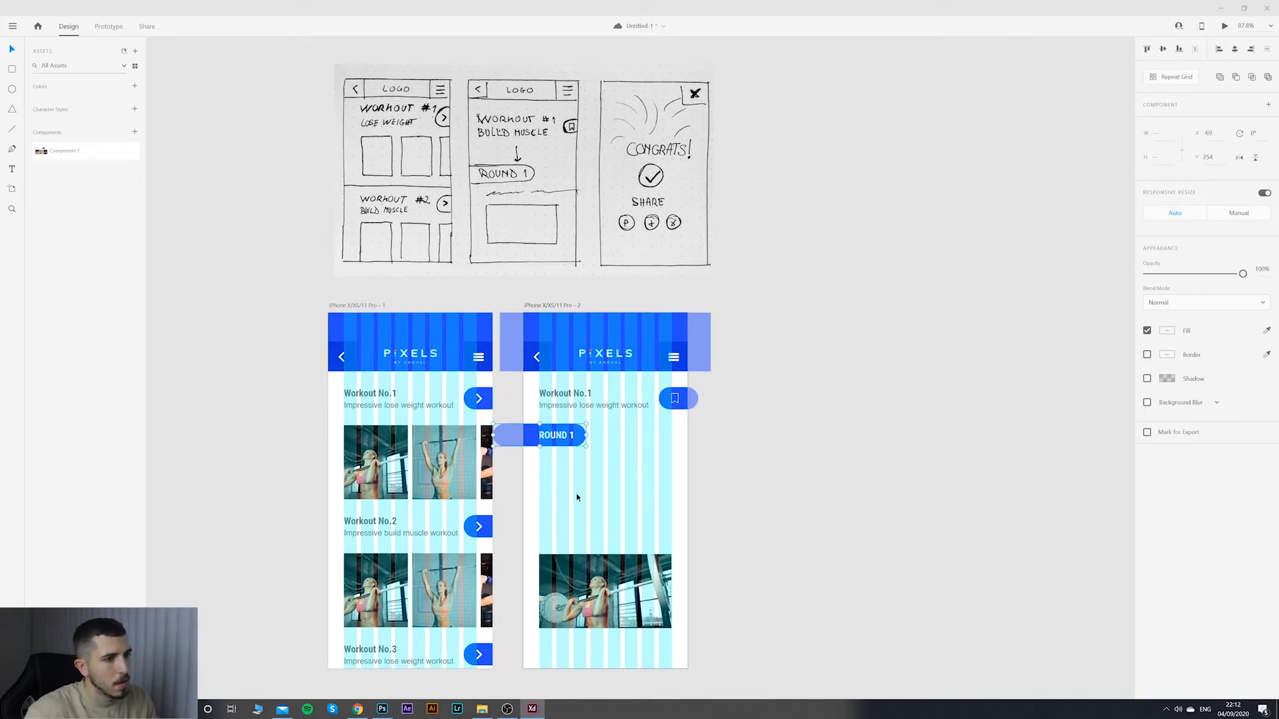
Step: Duplicate the second artboard's Workout No.1 heading and subtitle below the ROUND 1 bar, with the heading at about Y 326
{"action": "left_click", "coordinate": [615, 409]}
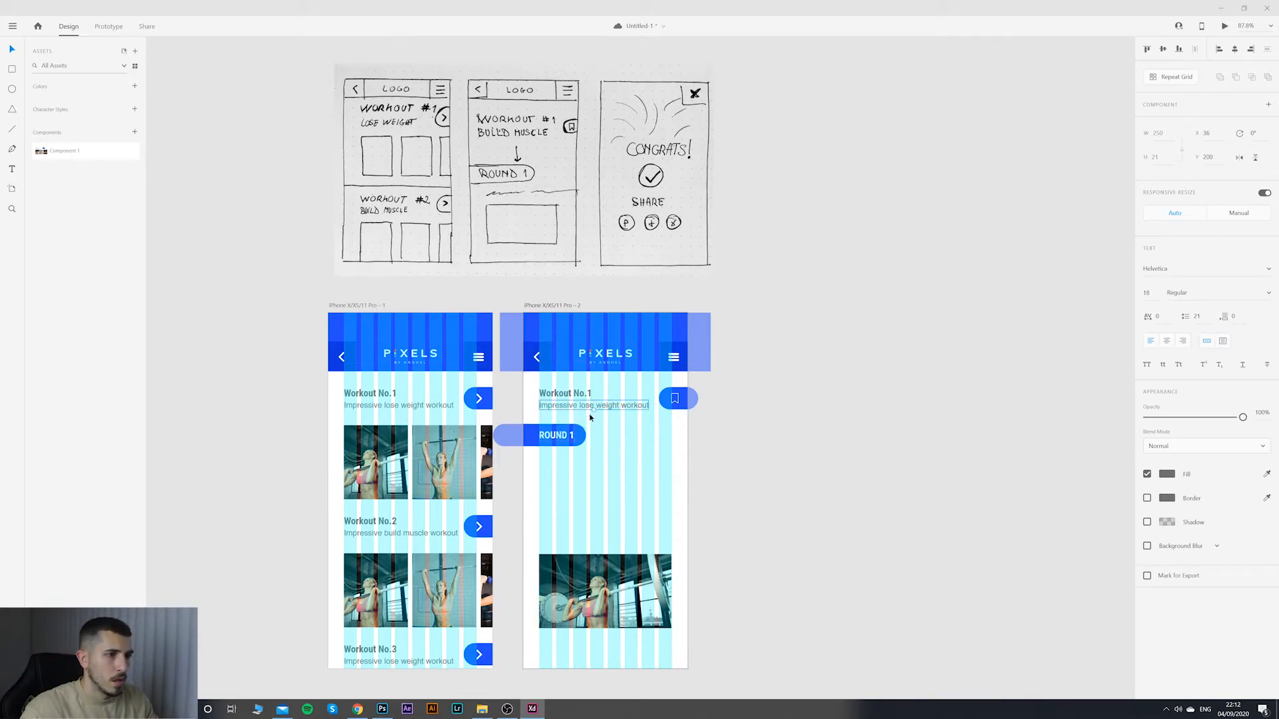
{"action": "left_click", "coordinate": [566, 393], "text": "shift"}
{"action": "left_click_drag", "start_coordinate": [607, 404], "coordinate": [609, 473], "text": "alt"}
{"action": "left_click", "coordinate": [617, 487]}
Step: Change the duplicated heading below the ROUND 1 bar to "Exercise name x 15"
{"action": "left_click", "coordinate": [574, 461]}
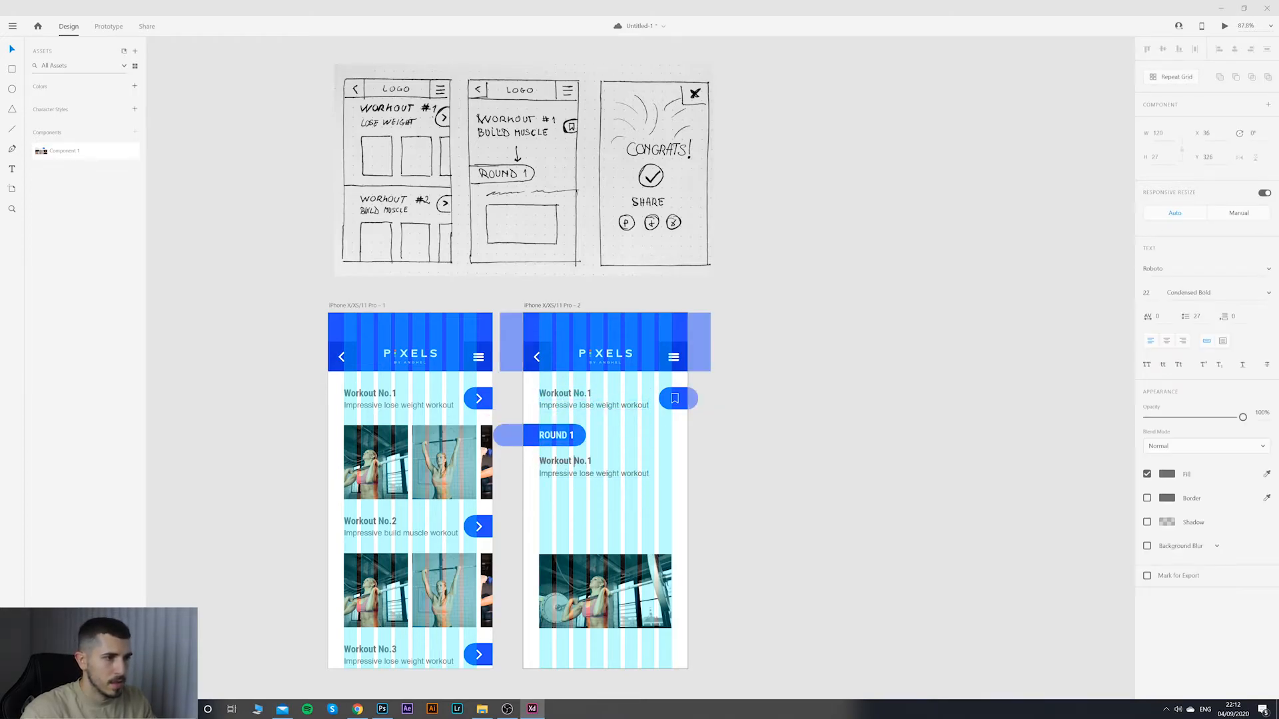
{"action": "double_click", "coordinate": [574, 462]}
{"action": "type", "text": "Exerc"}
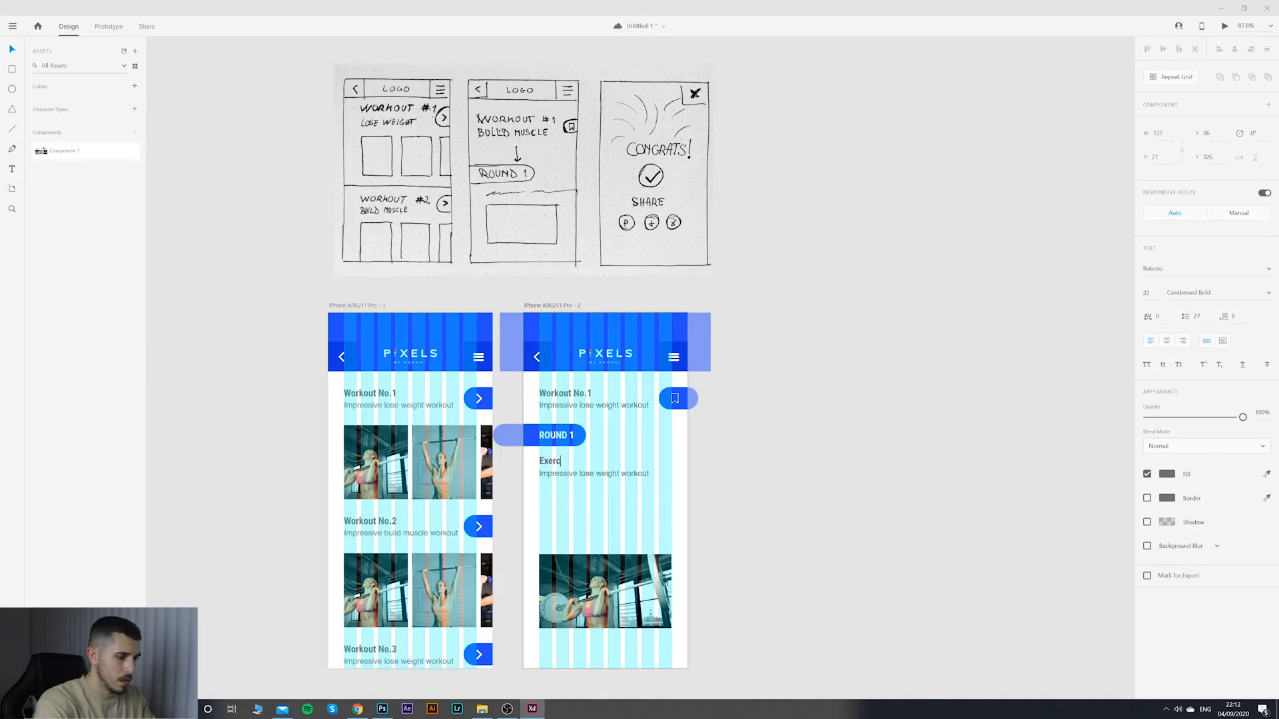
{"action": "type", "text": "ise name x2"}
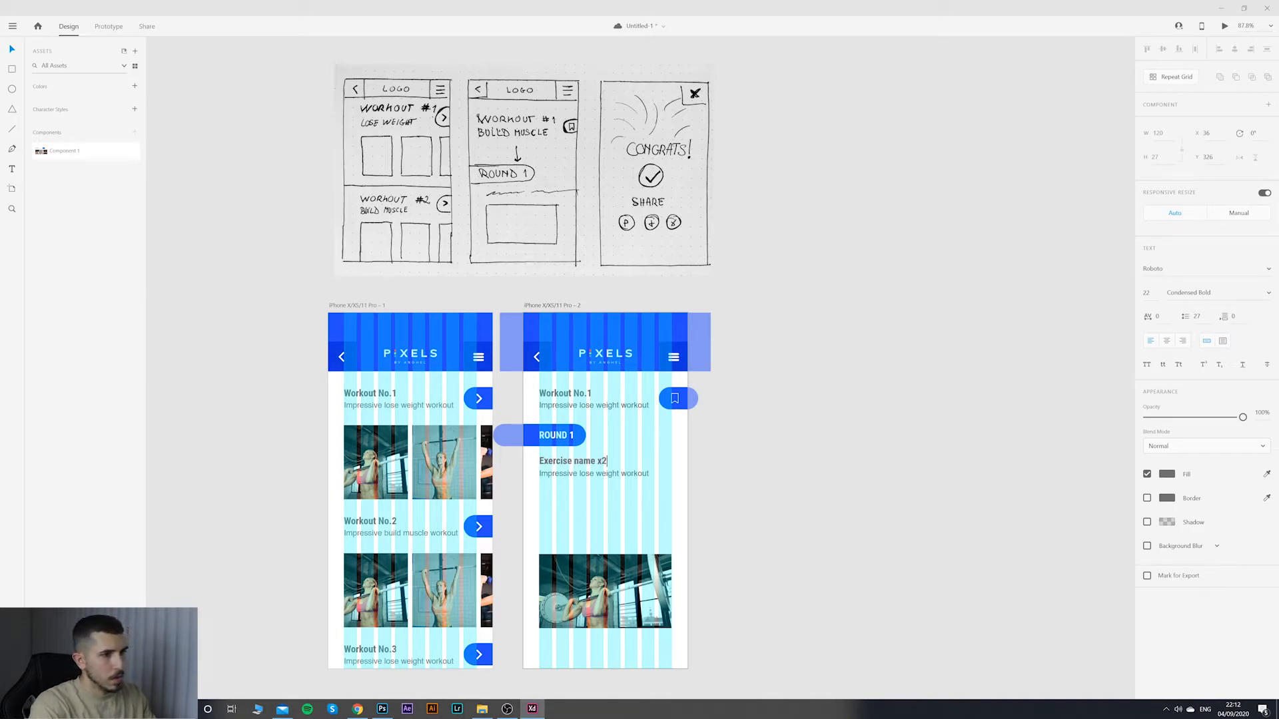
{"action": "key", "text": "BackSpace"}
{"action": "key", "text": "BackSpace"}
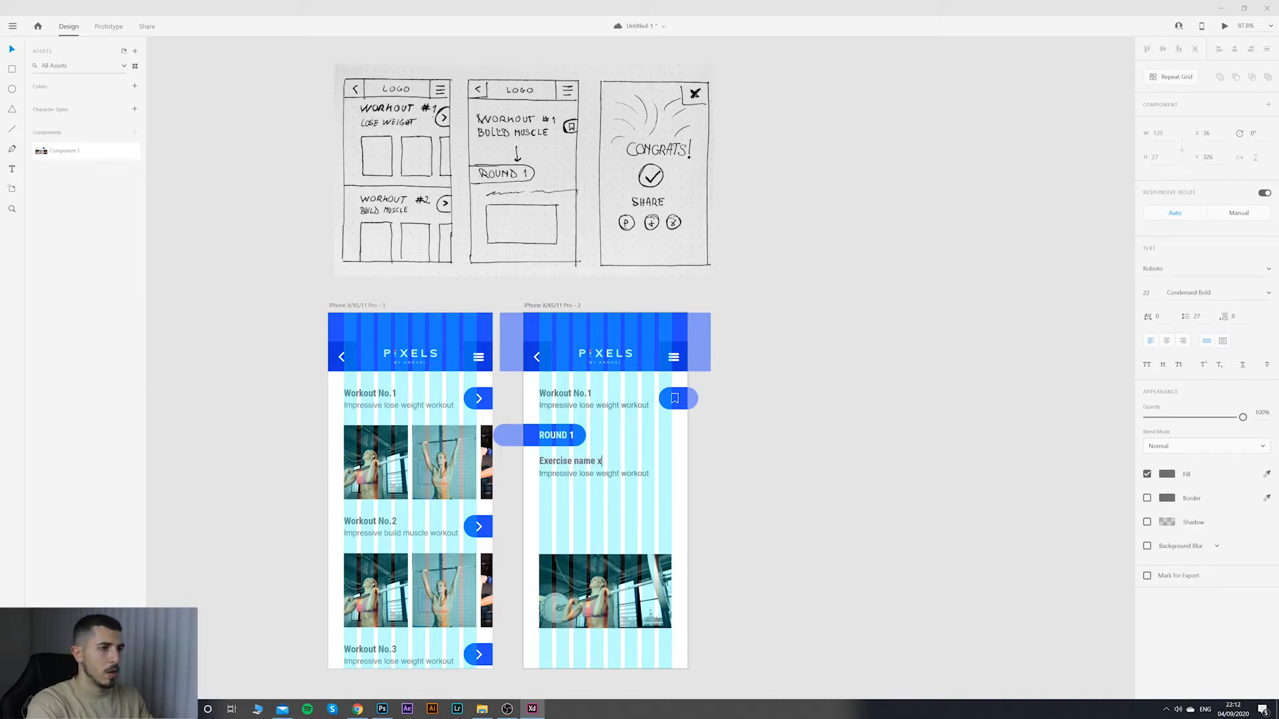
{"action": "type", "text": "3"}
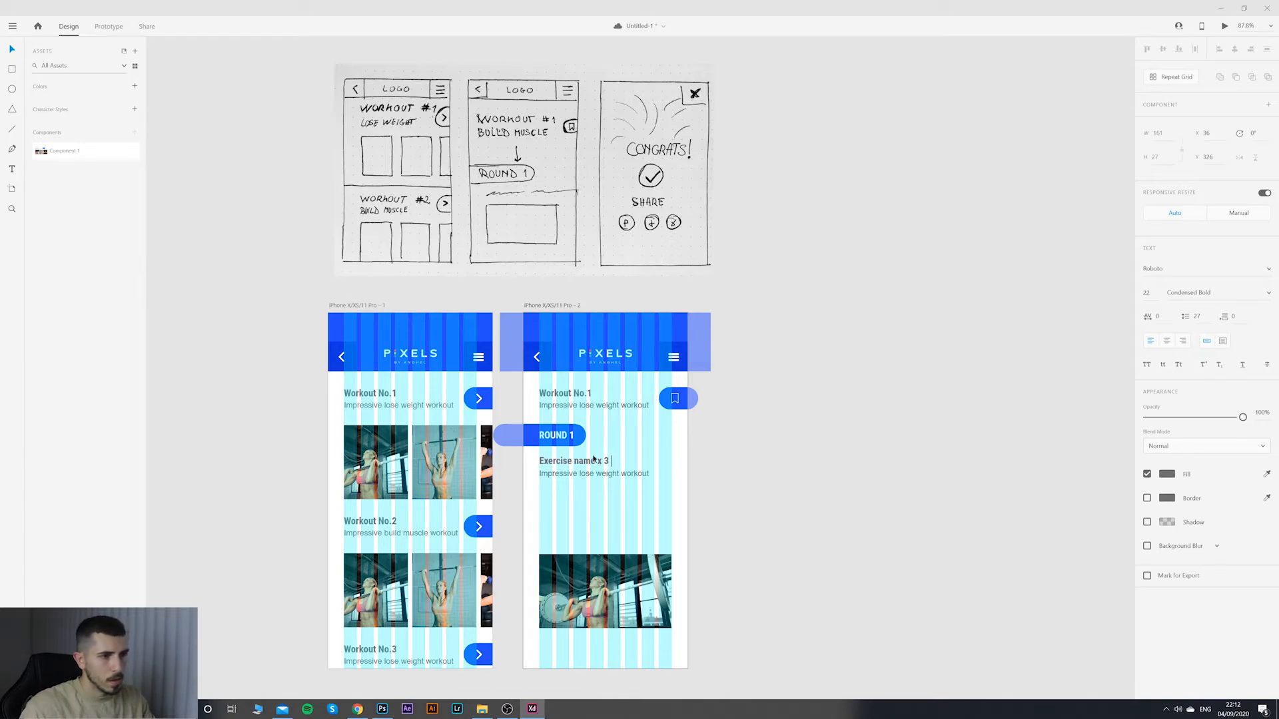
{"action": "key", "text": "shift+Left"}
{"action": "key", "text": "shift+Left"}
{"action": "key", "text": "shift+Left"}
{"action": "key", "text": "shift+Left"}
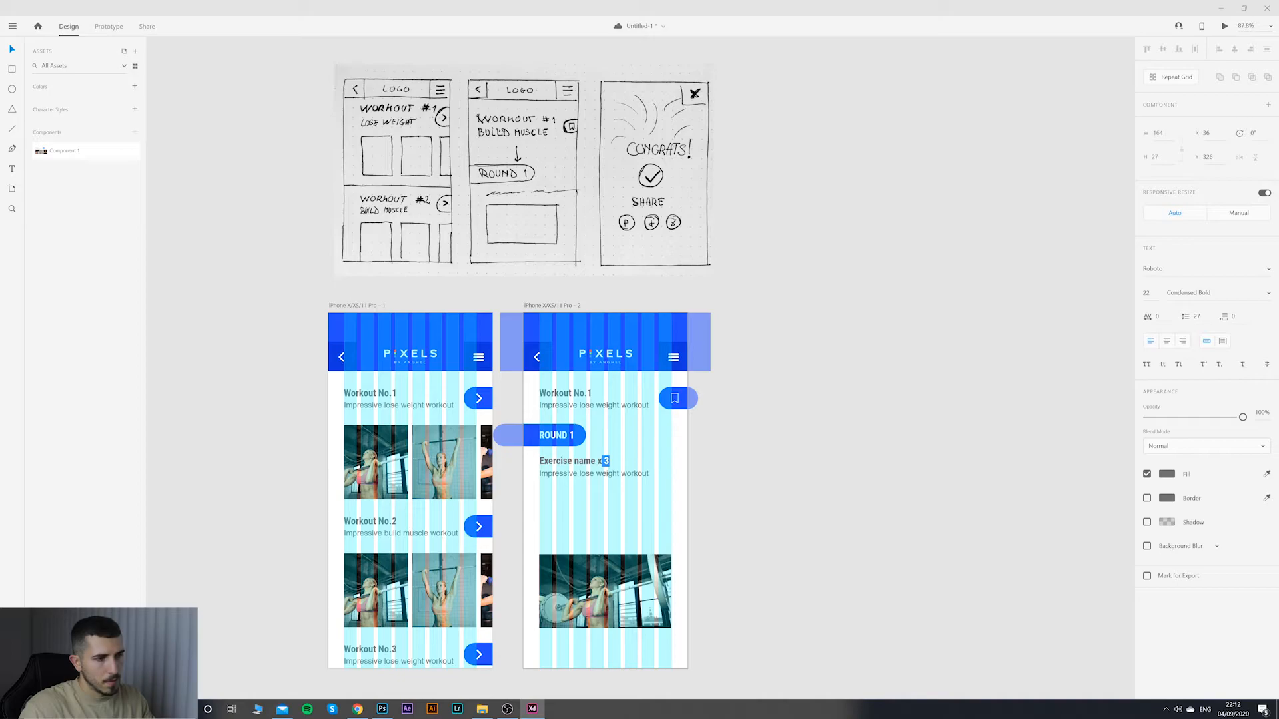
{"action": "type", "text": "15"}
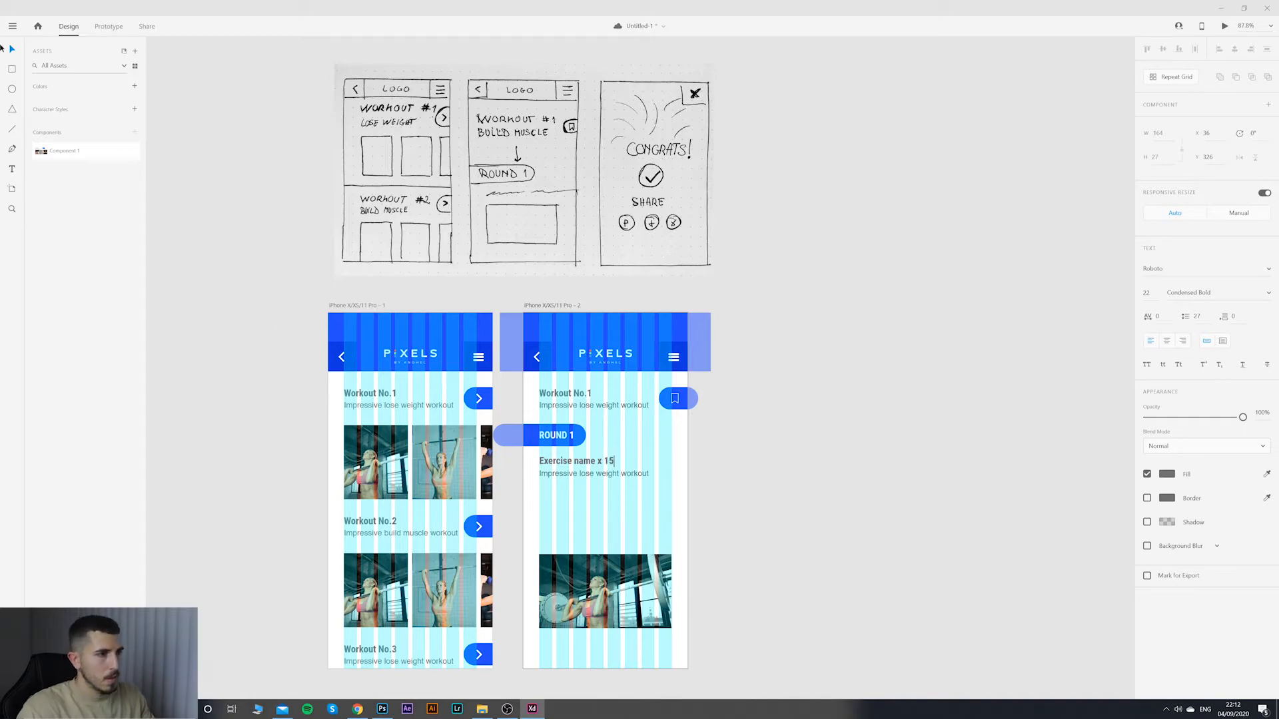
{"action": "left_click", "coordinate": [710, 486]}
Step: Replace the duplicated subtitle under the exercise heading with "3 Sets of 15 Repetitions"
{"action": "double_click", "coordinate": [616, 476]}
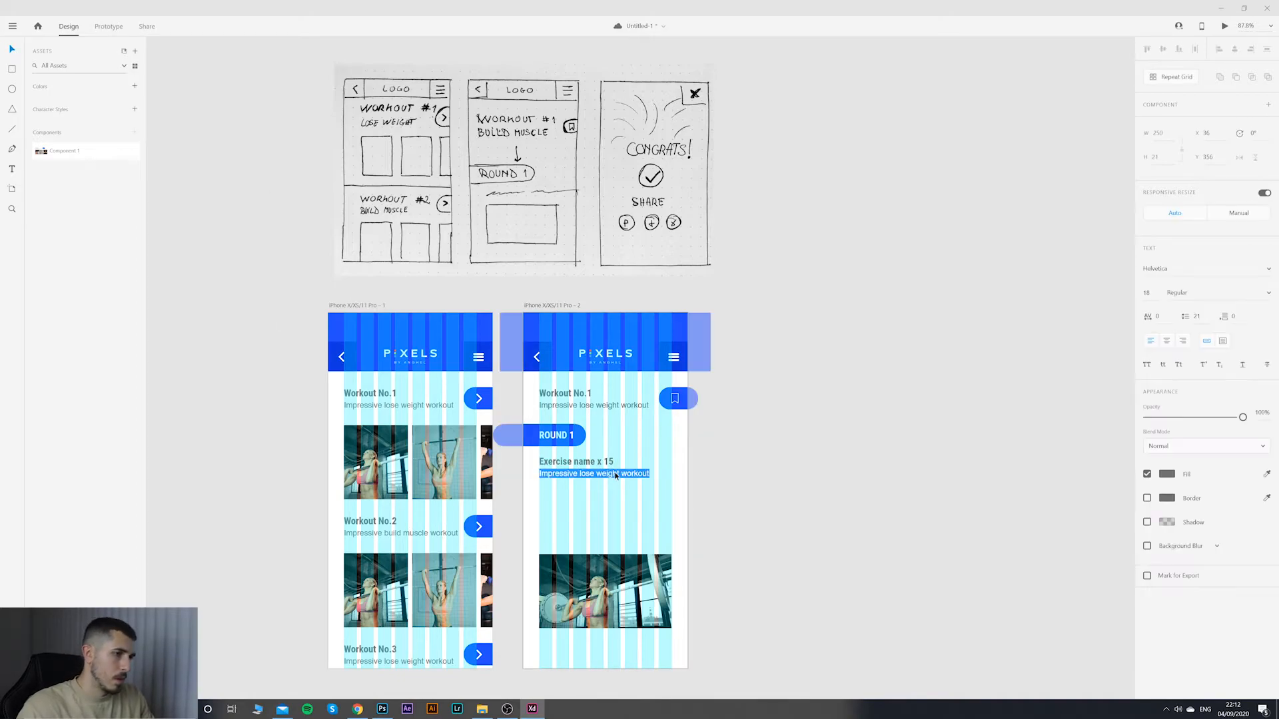
{"action": "type", "text": "3 se"}
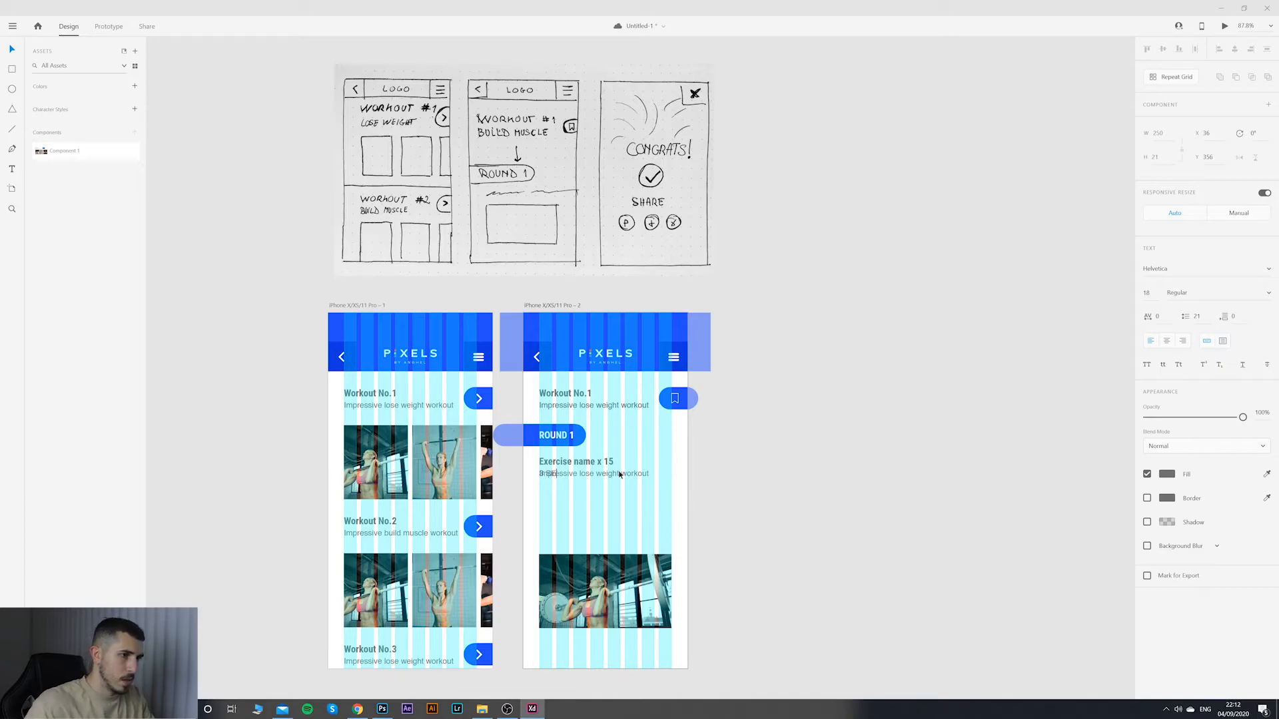
{"action": "key", "text": "Escape"}
{"action": "left_click_drag", "start_coordinate": [638, 476], "coordinate": [672, 523]}
{"action": "key", "text": "Delete"}
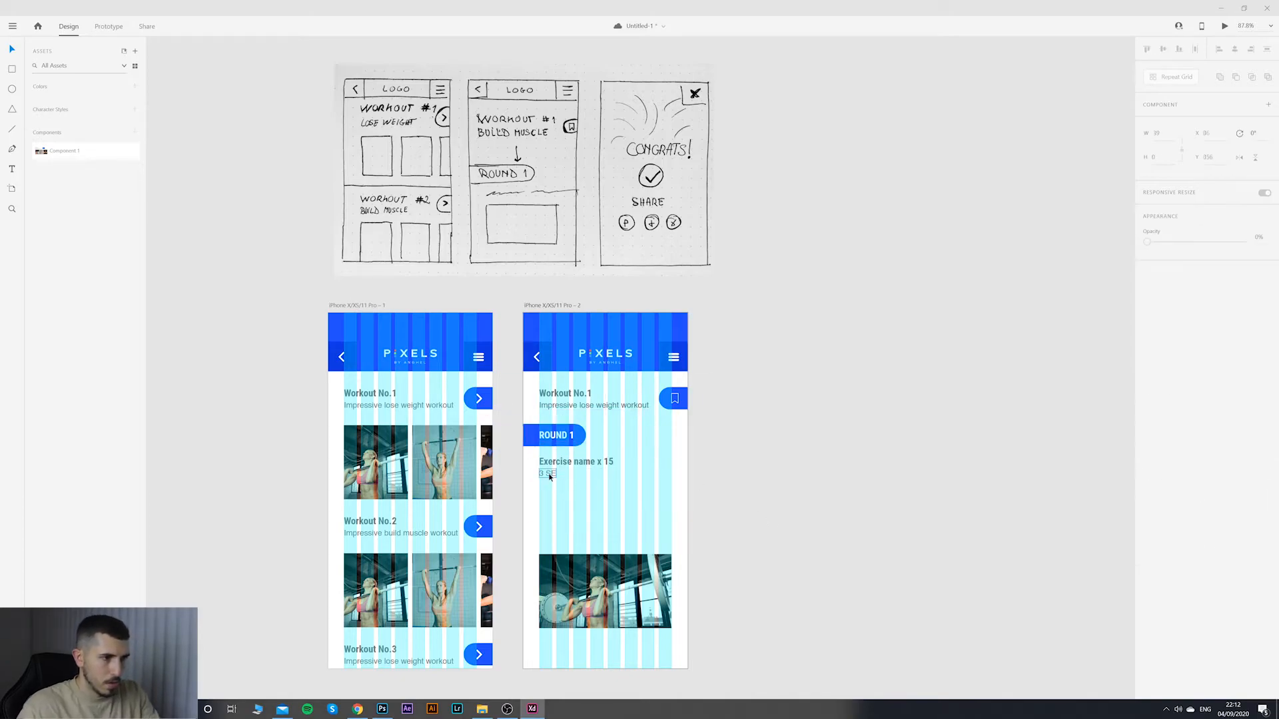
{"action": "double_click", "coordinate": [550, 477]}
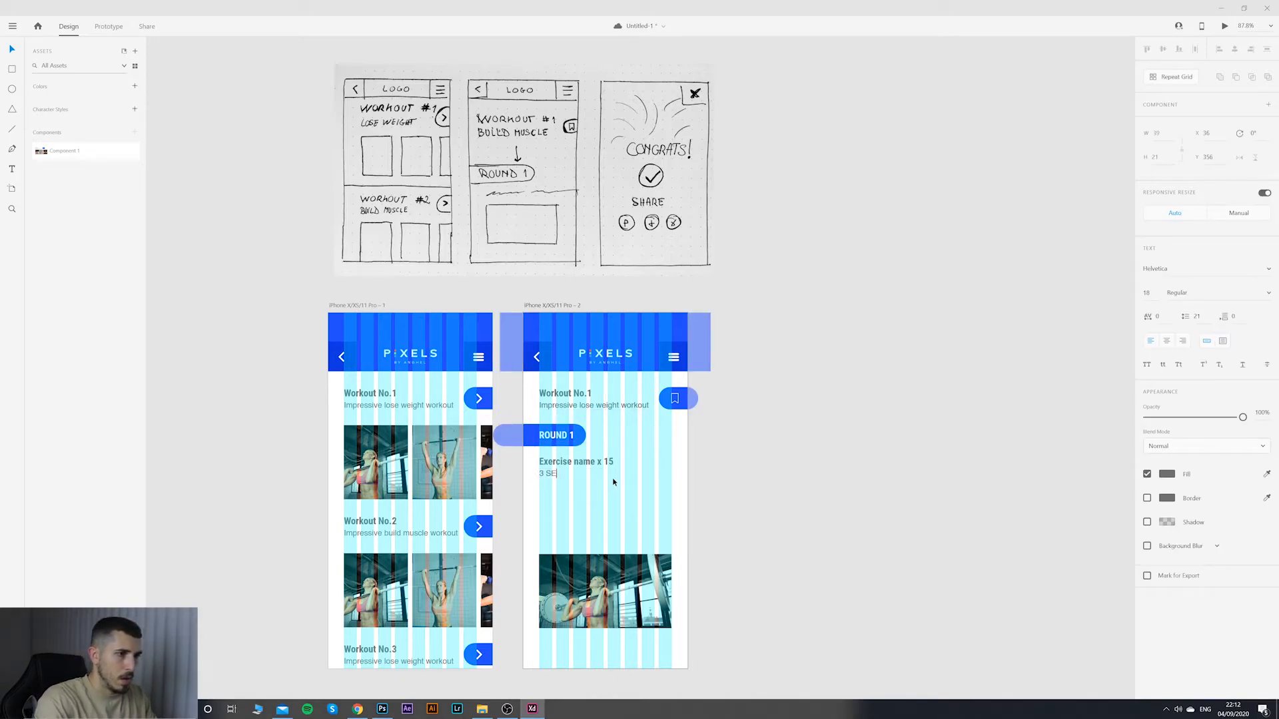
{"action": "type", "text": "ts"}
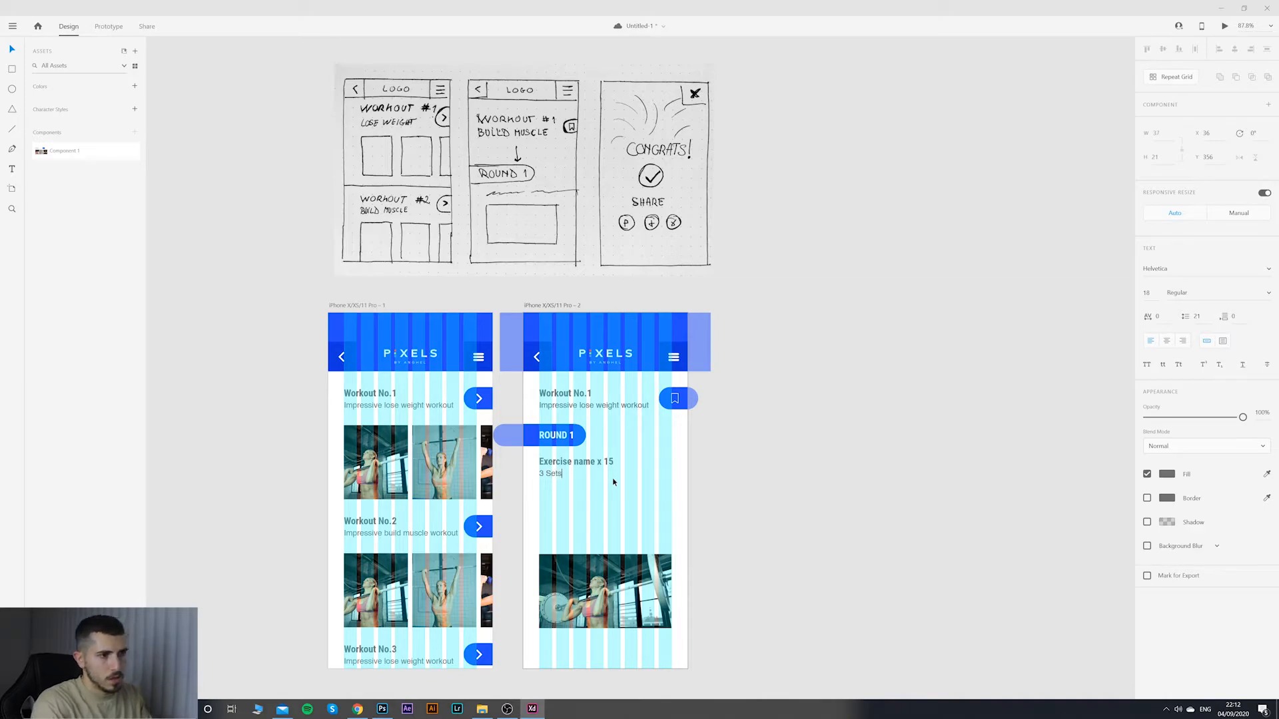
{"action": "type", "text": " of 15 r"}
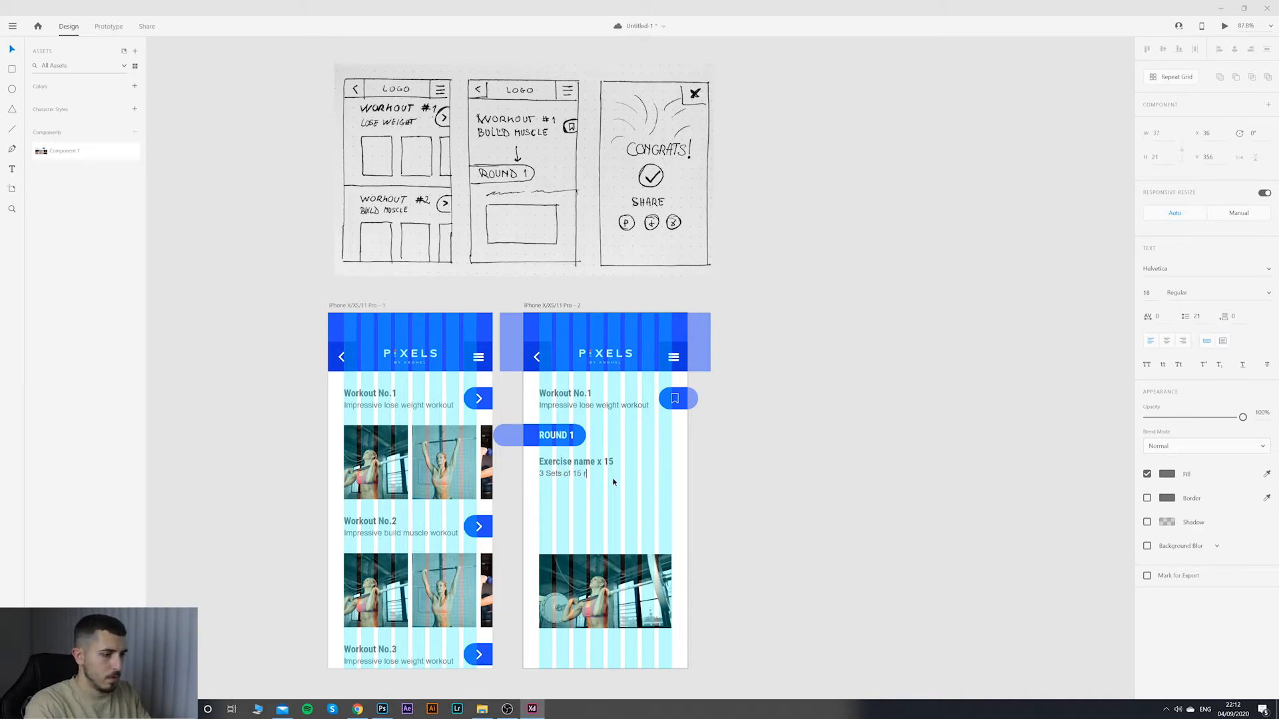
{"action": "type", "text": "epetitions"}
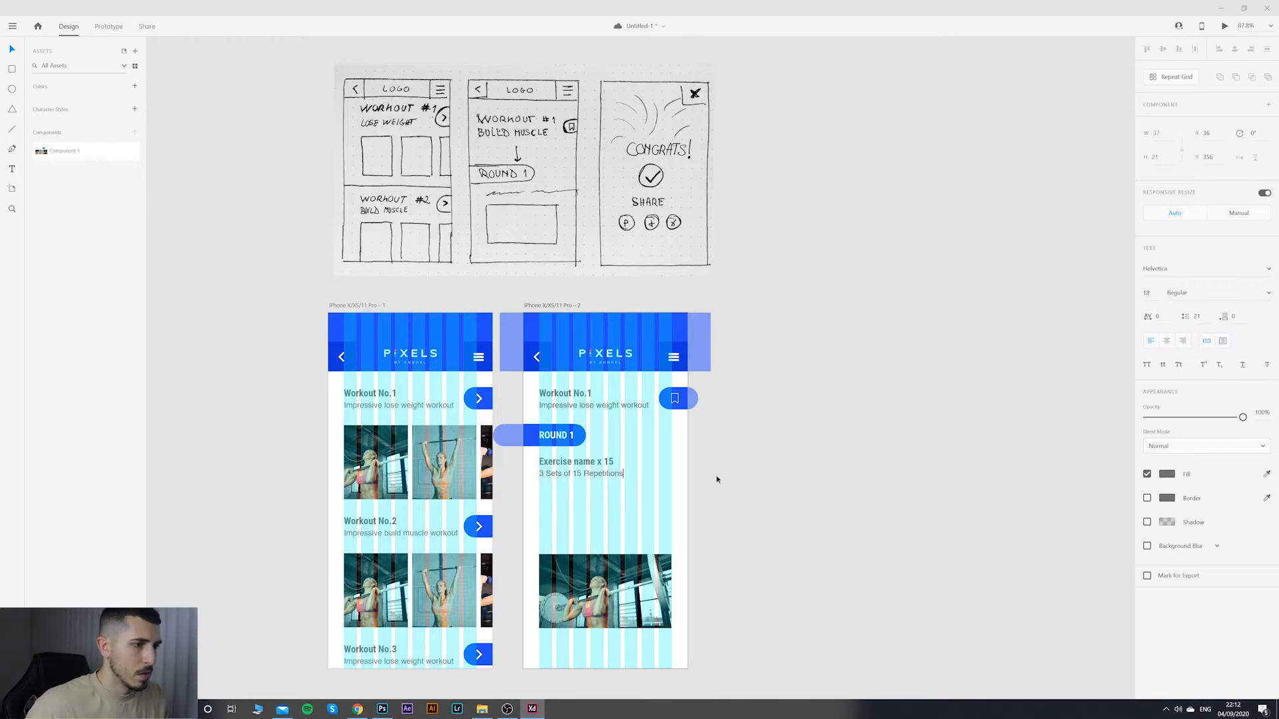
{"action": "key", "text": "ctrl+a"}
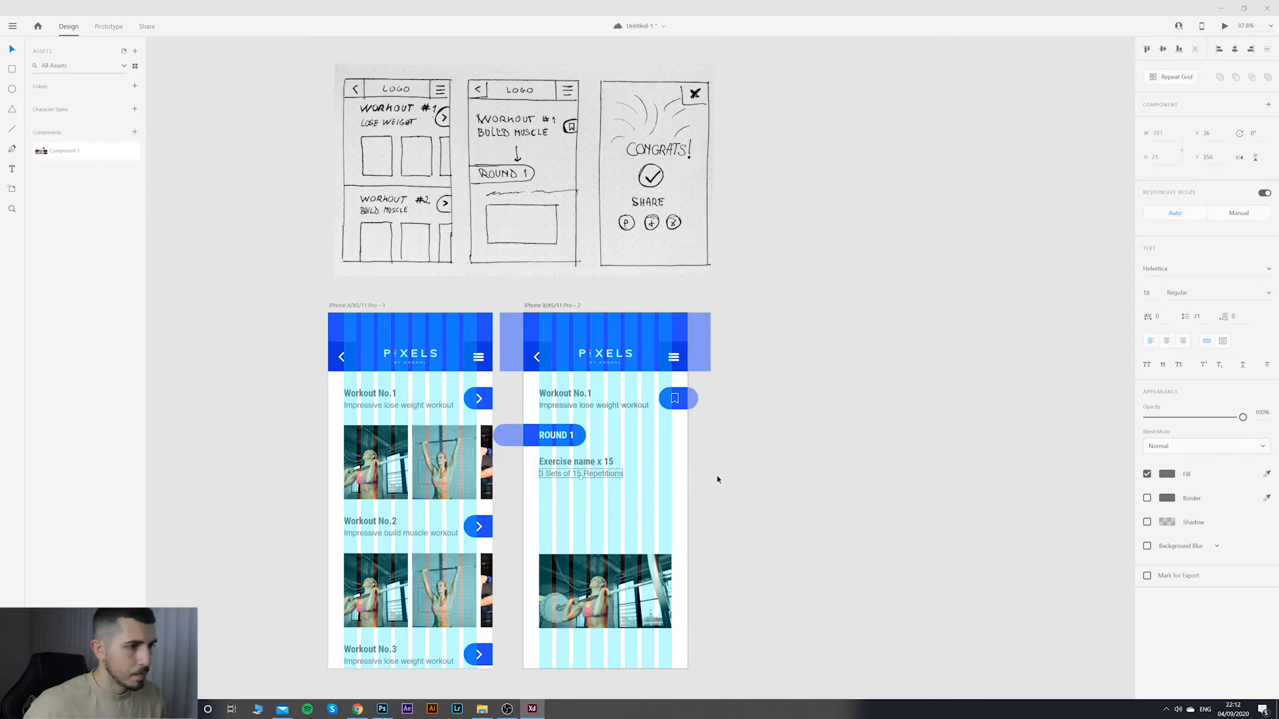
Step: Draw a 40 x 40 circle beside the exercise text on the second artboard, at about Y 334
{"action": "scroll", "coordinate": [769, 493], "scroll_direction": "down", "scroll_amount": 5}
{"action": "left_click", "coordinate": [753, 505]}
{"action": "scroll", "coordinate": [747, 508], "scroll_direction": "up", "scroll_amount": 6}
{"action": "key", "text": "ctrl+shift+apostrophe"}
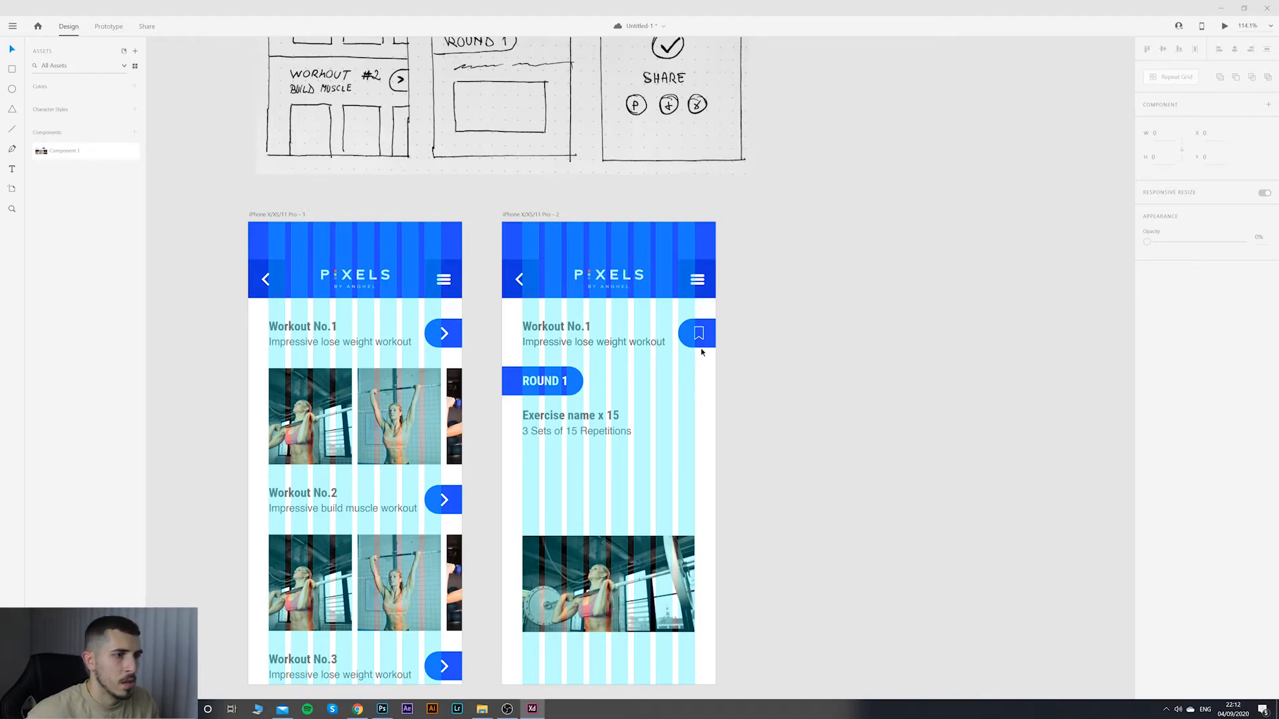
{"action": "left_click", "coordinate": [11, 89]}
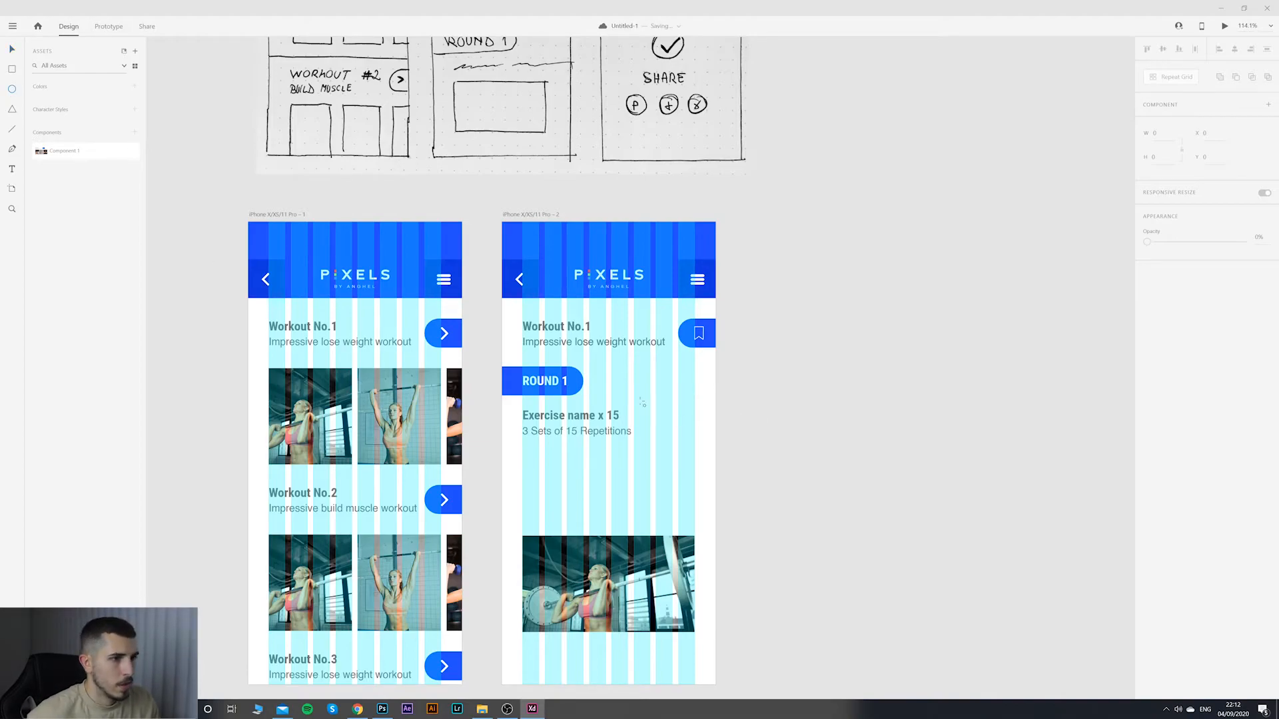
{"action": "left_click_drag", "start_coordinate": [664, 411], "coordinate": [681, 428]}
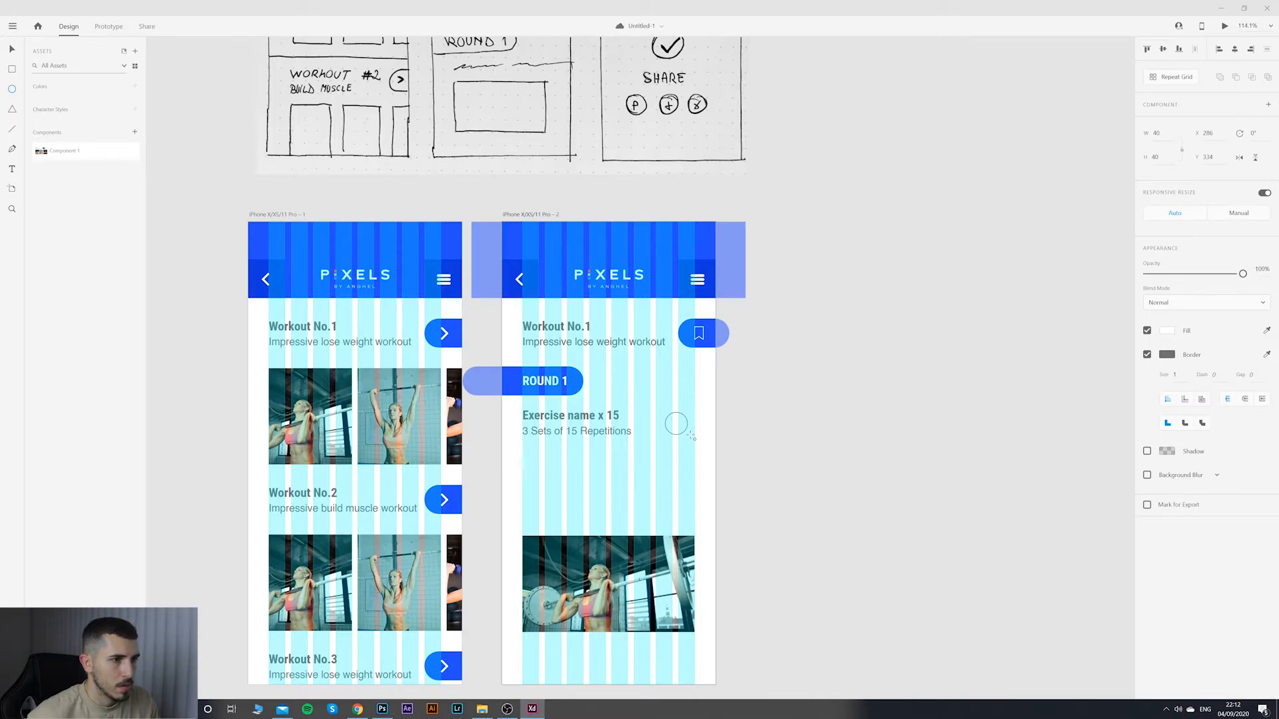
{"action": "left_click", "coordinate": [11, 49]}
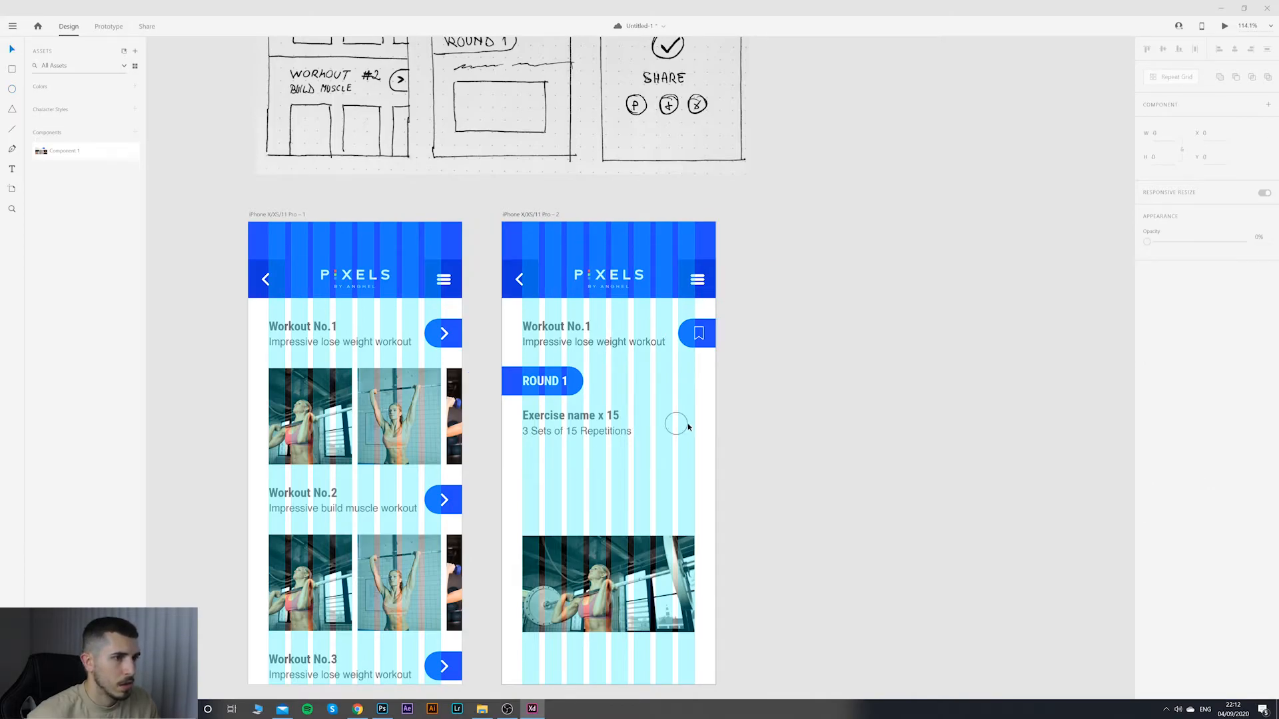
Step: Move the circle to the start of the exercise row at X 35 and shift the two text lines to X 92
{"action": "mouse_move", "coordinate": [688, 427]}
{"action": "left_mouse_down"}
{"action": "mouse_move", "coordinate": [546, 426]}
{"action": "mouse_move", "coordinate": [631, 431]}
{"action": "left_mouse_up"}
{"action": "left_click", "coordinate": [585, 434]}
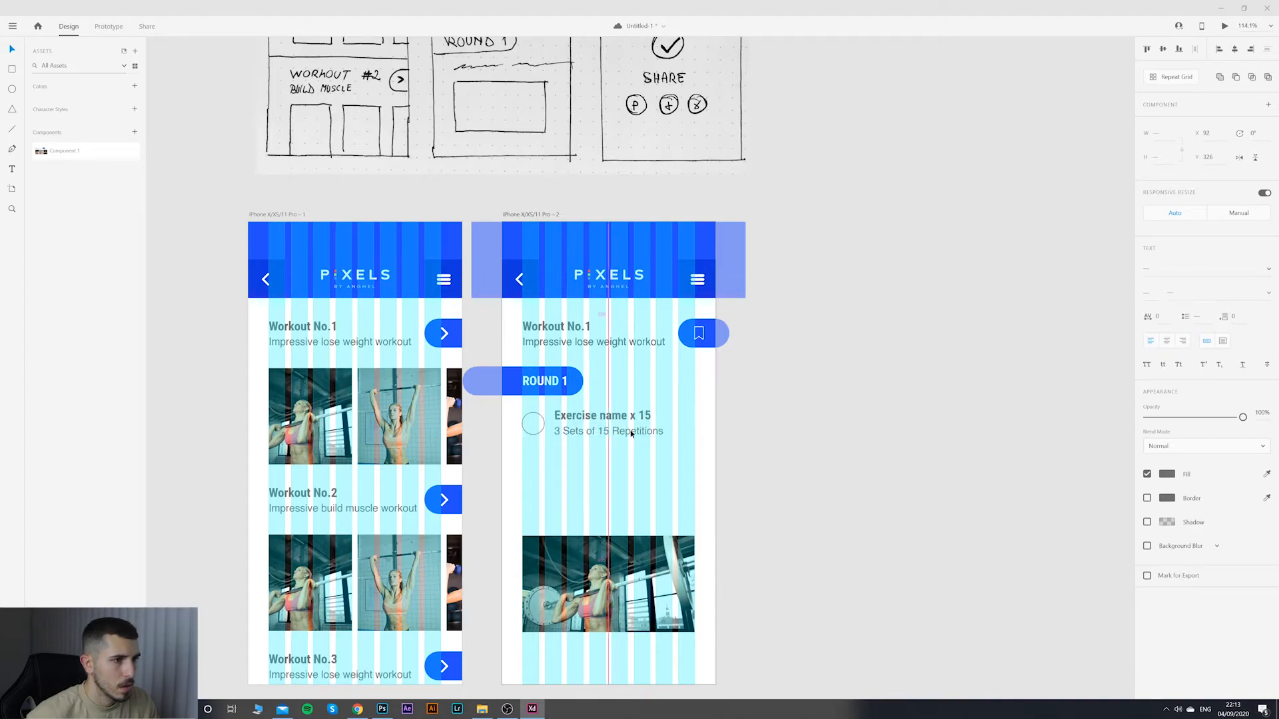
{"action": "left_click", "coordinate": [793, 461]}
Step: Check the circle and exercise text against the layout grid and inspect the second artboard's grid settings
{"action": "scroll", "coordinate": [793, 460], "scroll_direction": "down", "scroll_amount": 3}
{"action": "scroll", "coordinate": [771, 459], "scroll_direction": "up", "scroll_amount": 3}
{"action": "scroll", "coordinate": [772, 458], "scroll_direction": "down", "scroll_amount": 3}
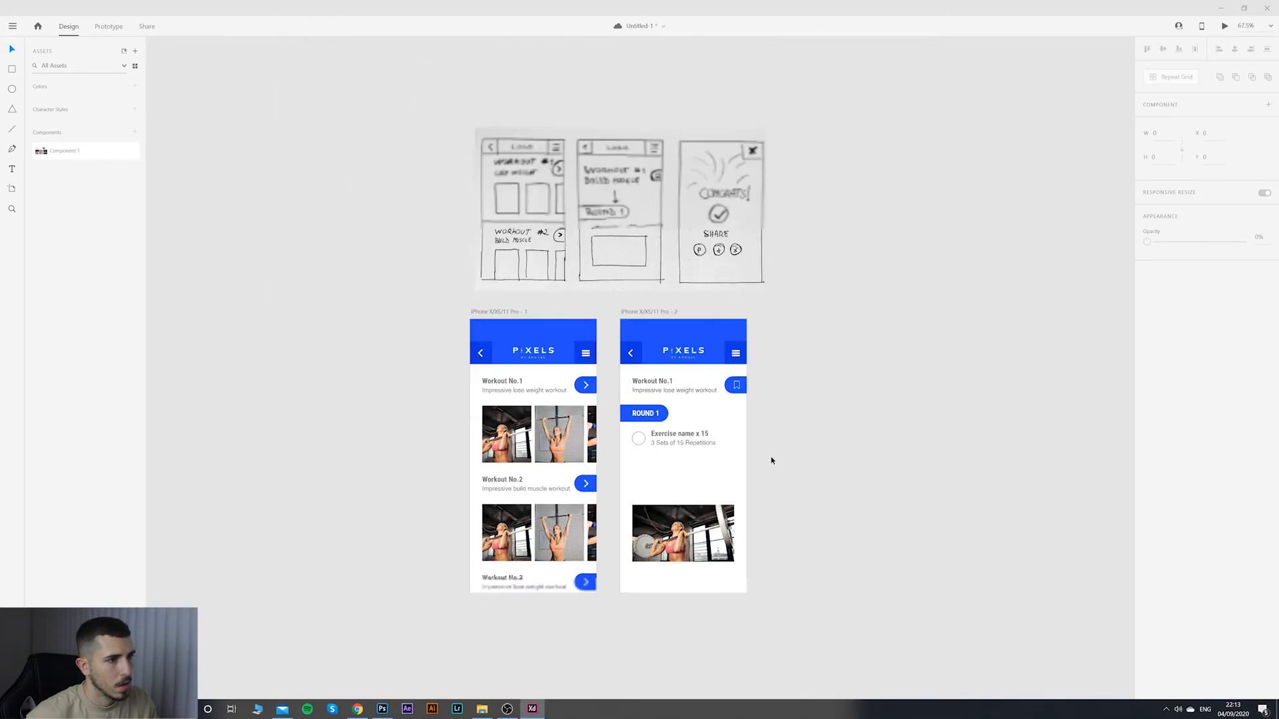
{"action": "scroll", "coordinate": [764, 457], "scroll_direction": "up", "scroll_amount": 3}
{"action": "key", "text": "ctrl+shift+apostrophe"}
{"action": "left_click", "coordinate": [502, 419]}
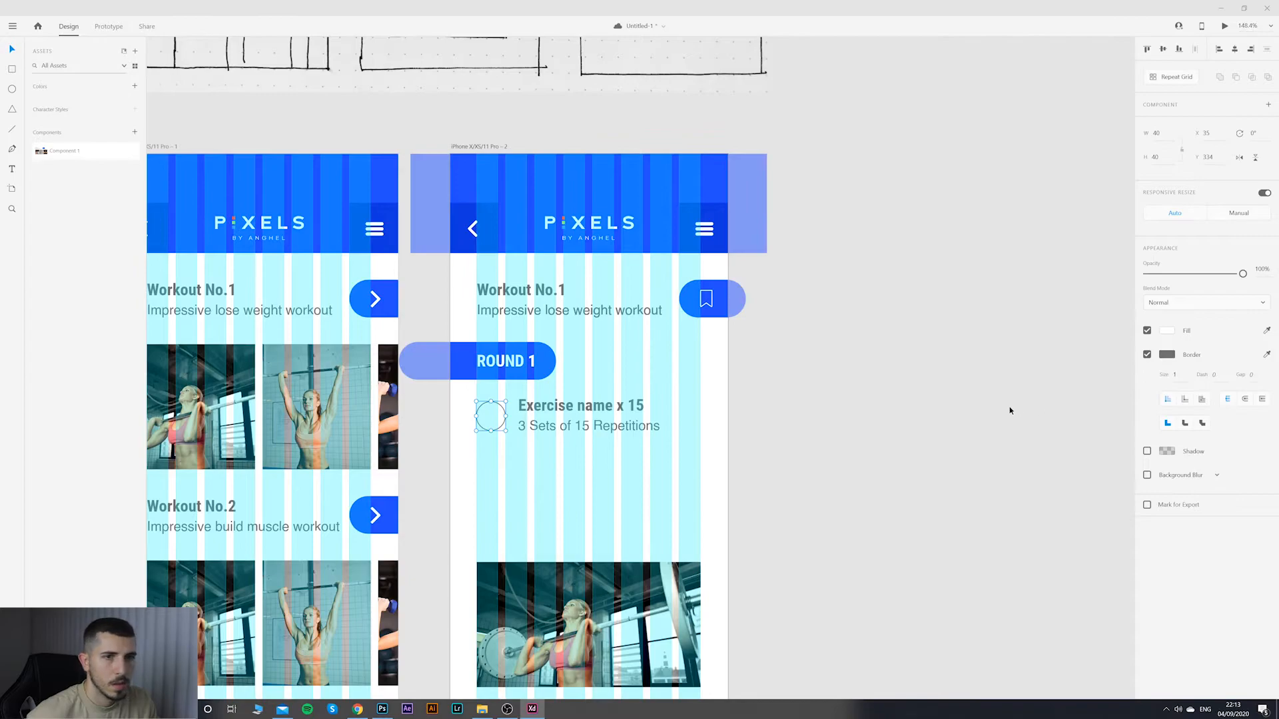
{"action": "scroll", "coordinate": [503, 424], "scroll_direction": "up", "scroll_amount": 4}
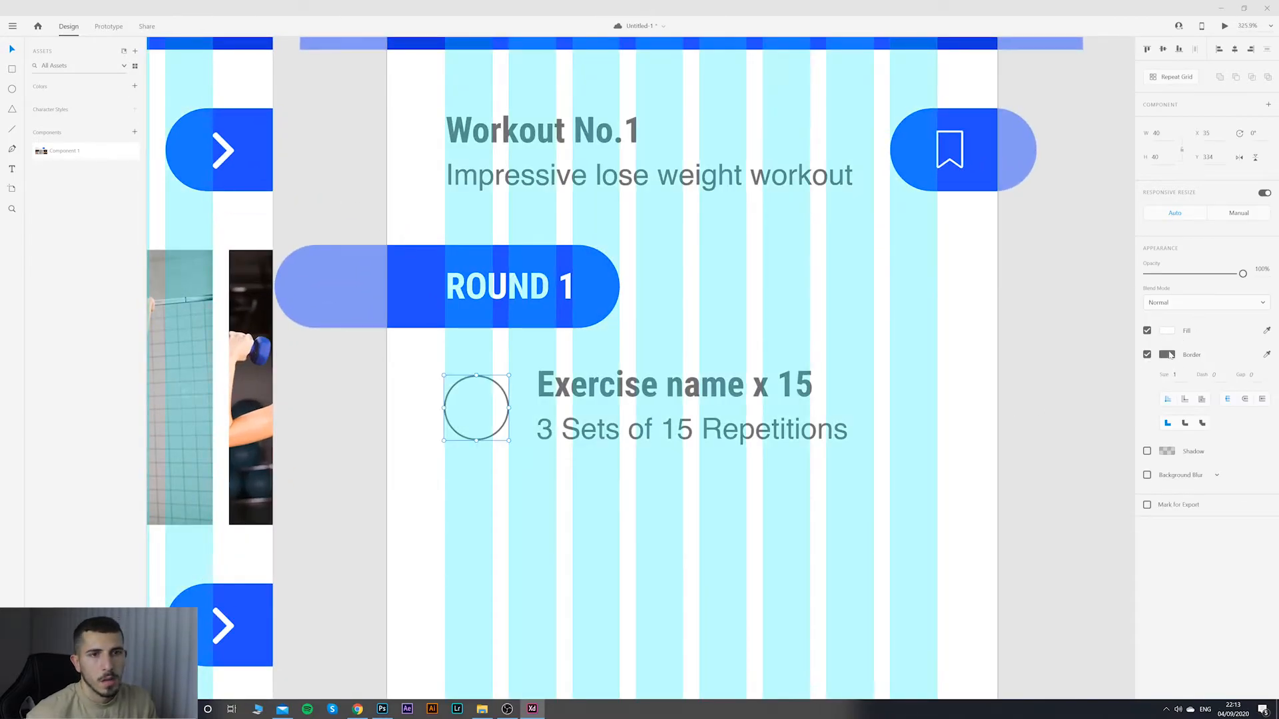
{"action": "scroll", "coordinate": [1064, 400], "scroll_direction": "down", "scroll_amount": 5}
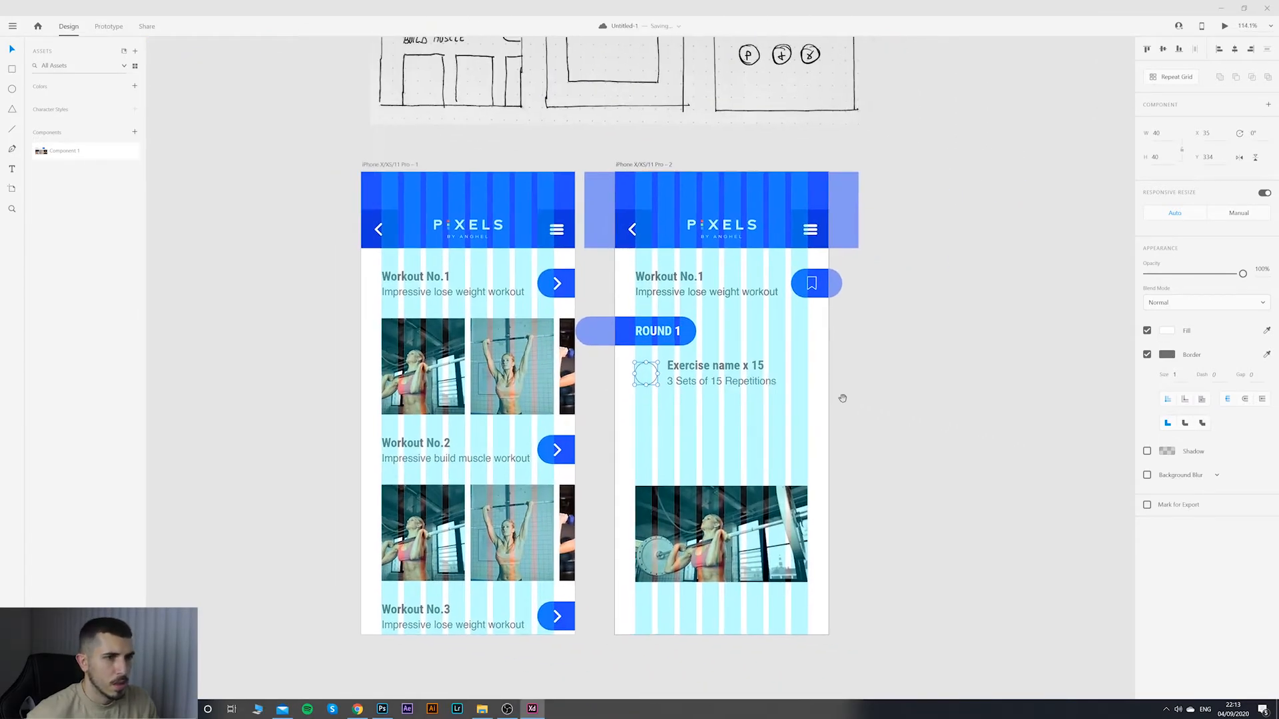
{"action": "left_click", "coordinate": [811, 403]}
{"action": "left_click", "coordinate": [636, 164]}
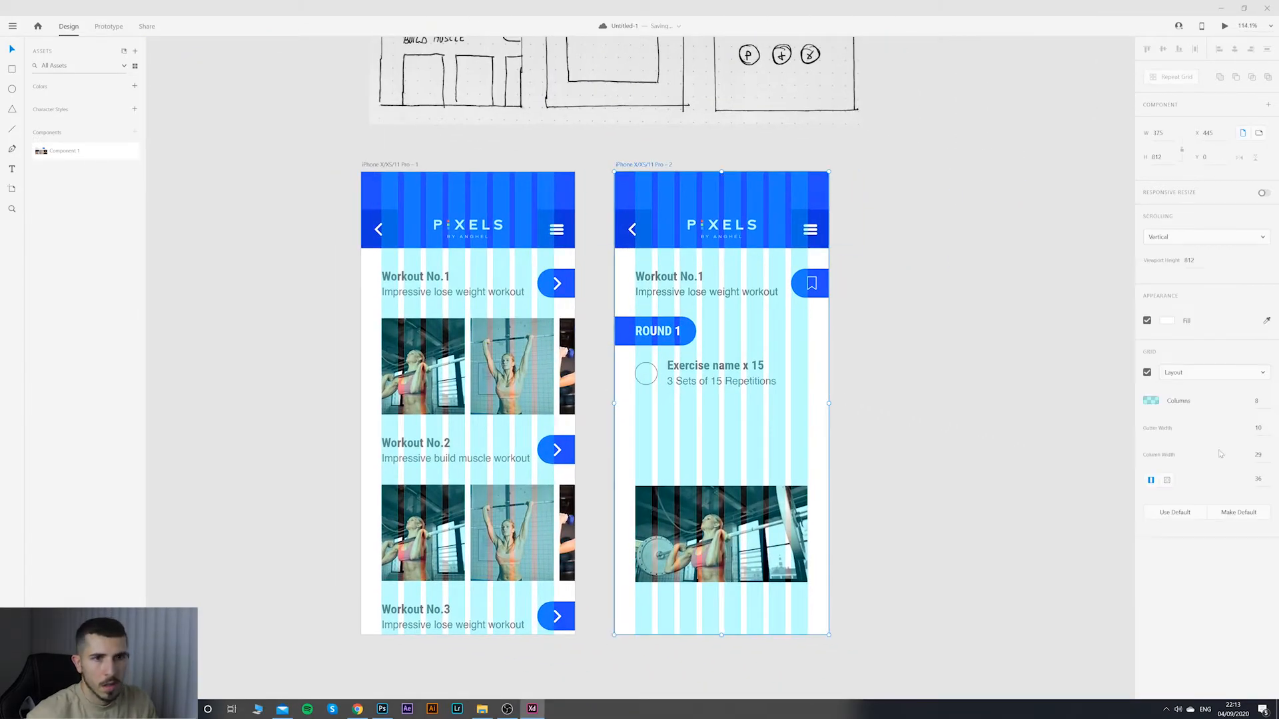
{"action": "left_click", "coordinate": [1155, 403]}
{"action": "left_click", "coordinate": [946, 436]}
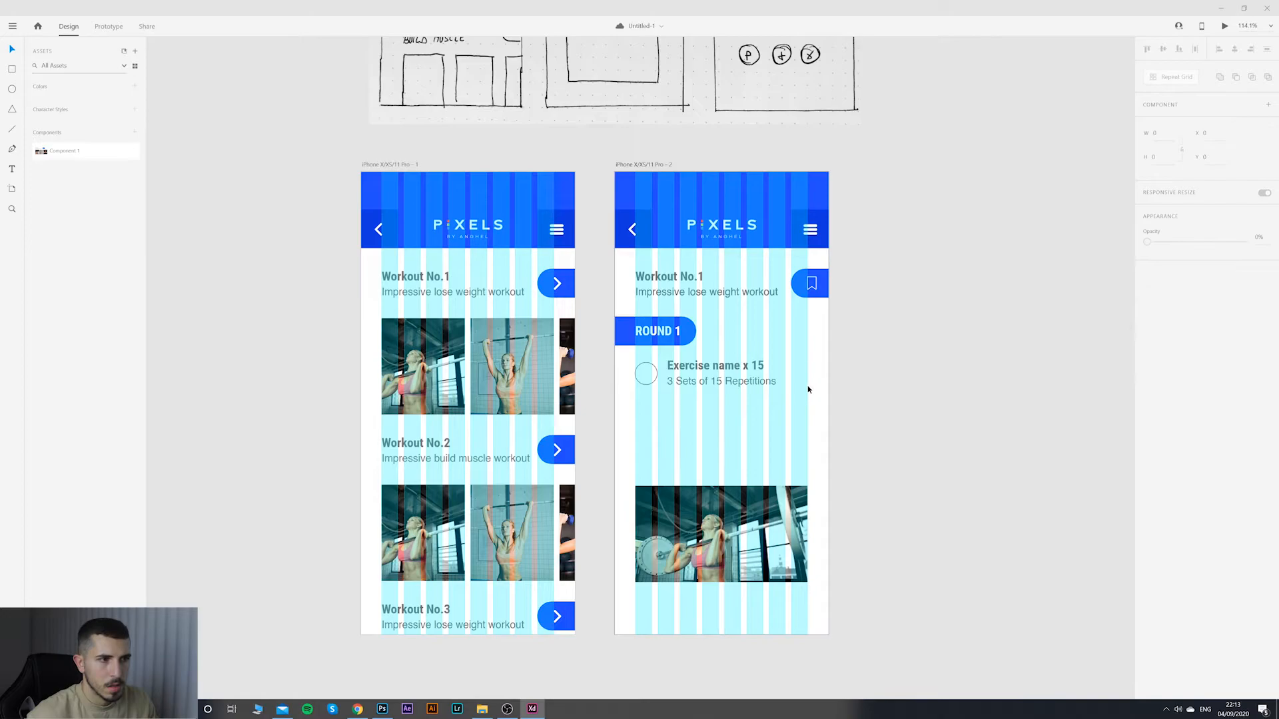
Step: Try shifting the two exercise text lines slightly further from the circle, and undo the shift
{"action": "left_click_drag", "start_coordinate": [799, 359], "coordinate": [702, 405]}
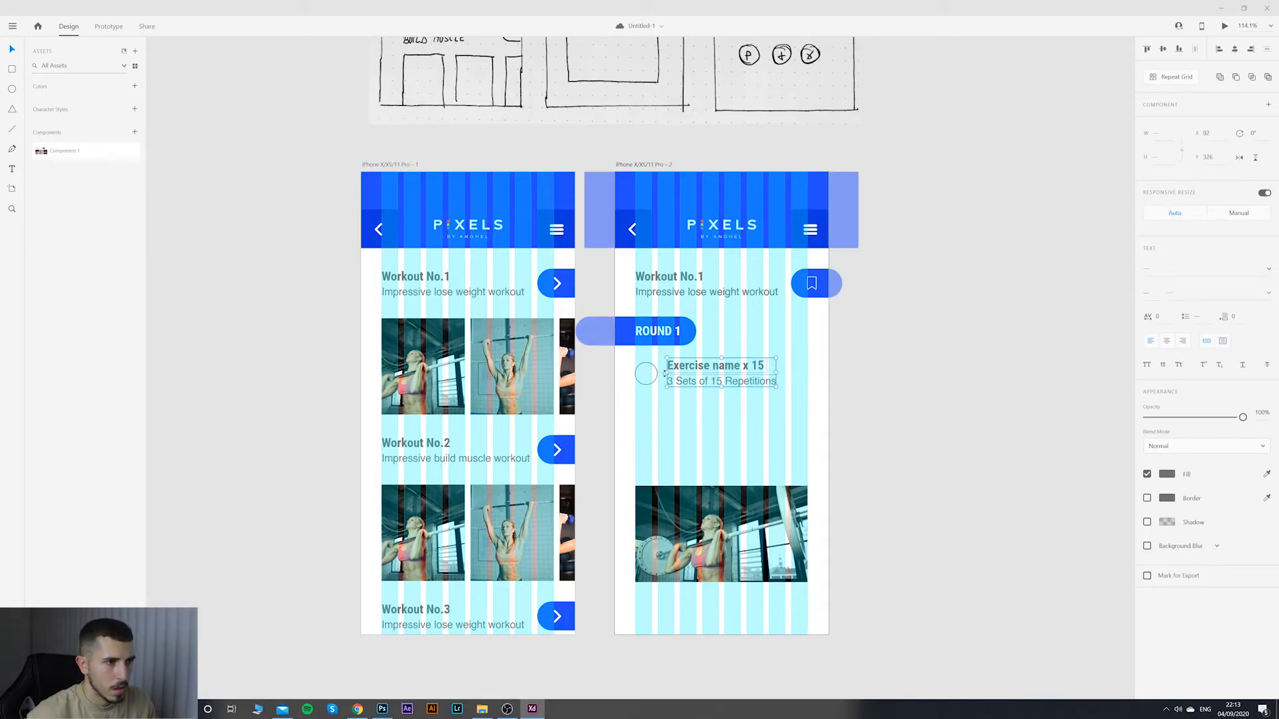
{"action": "left_click_drag", "start_coordinate": [681, 365], "coordinate": [688, 366]}
{"action": "left_click", "coordinate": [790, 371]}
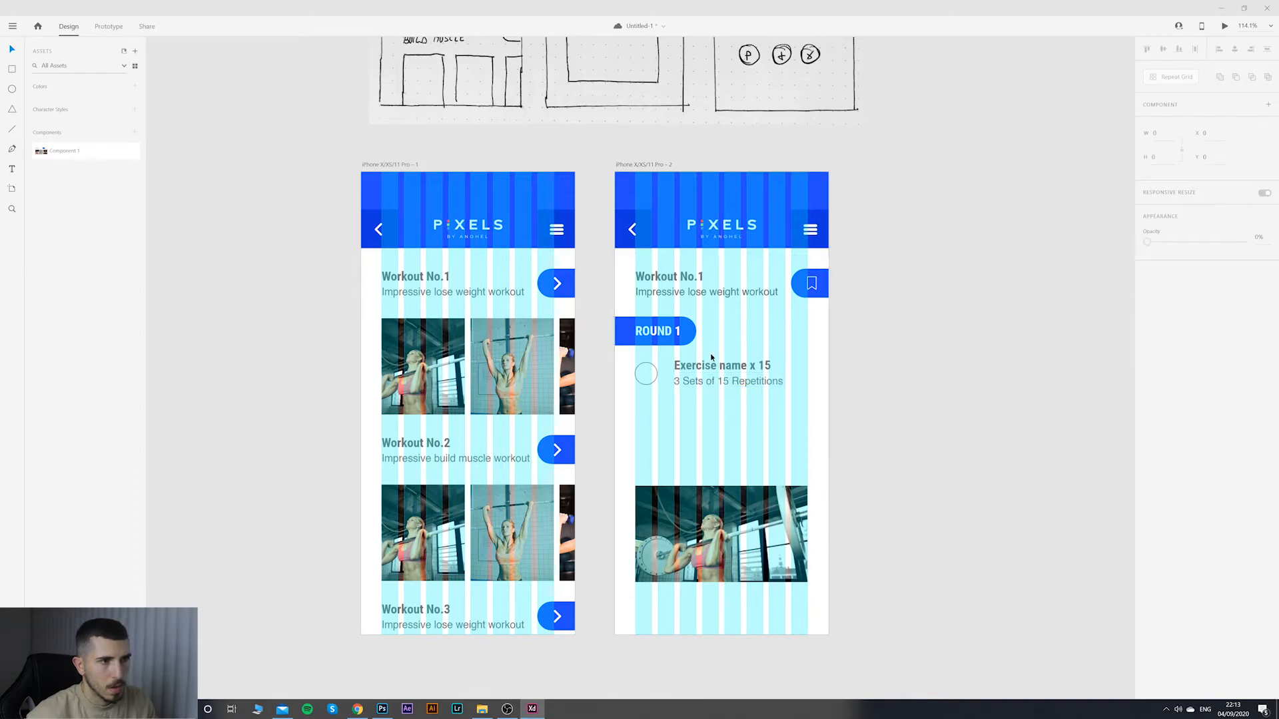
{"action": "key", "text": "ctrl+z"}
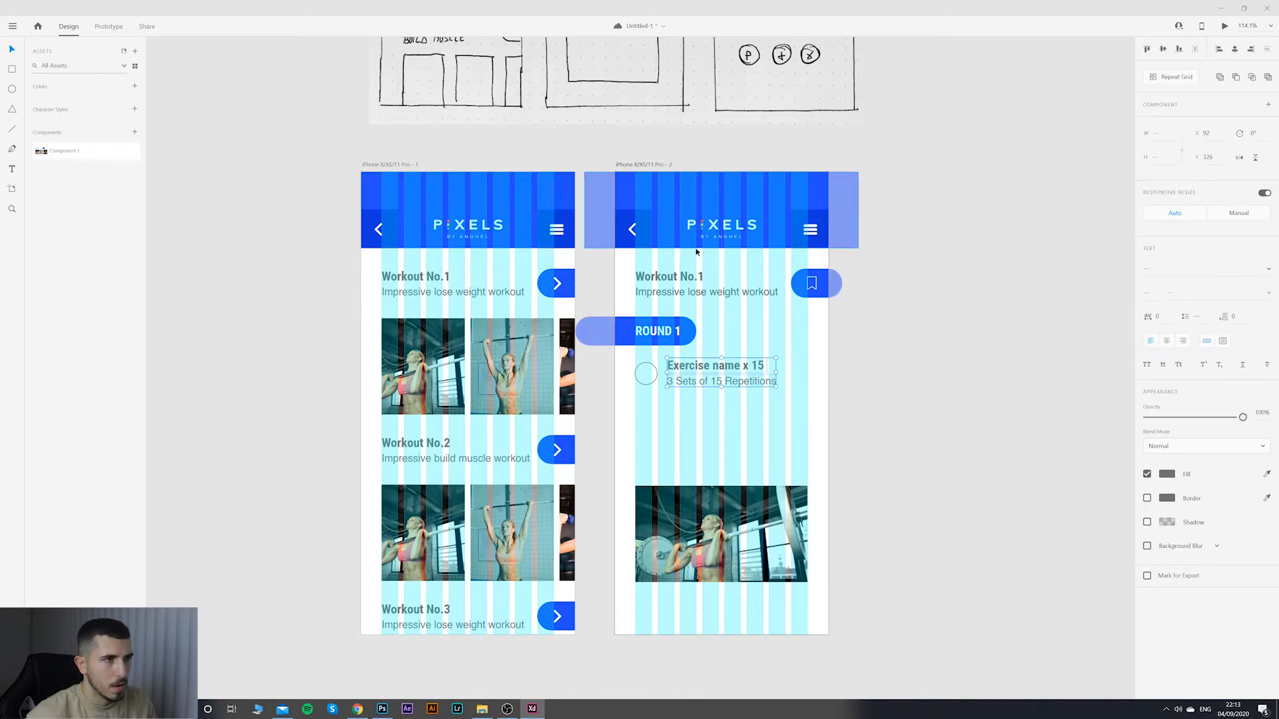
Step: Turn off the column layout grid on the artboards
{"action": "left_click", "coordinate": [672, 165]}
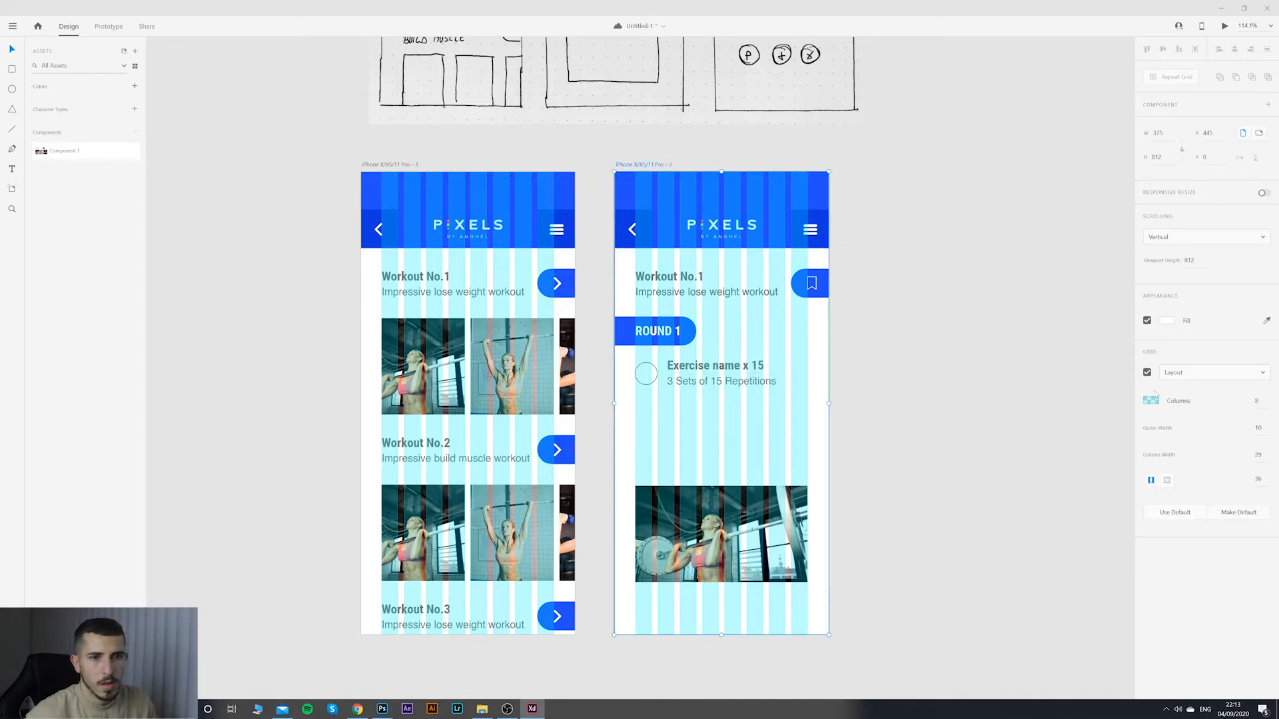
{"action": "left_click", "coordinate": [1146, 373]}
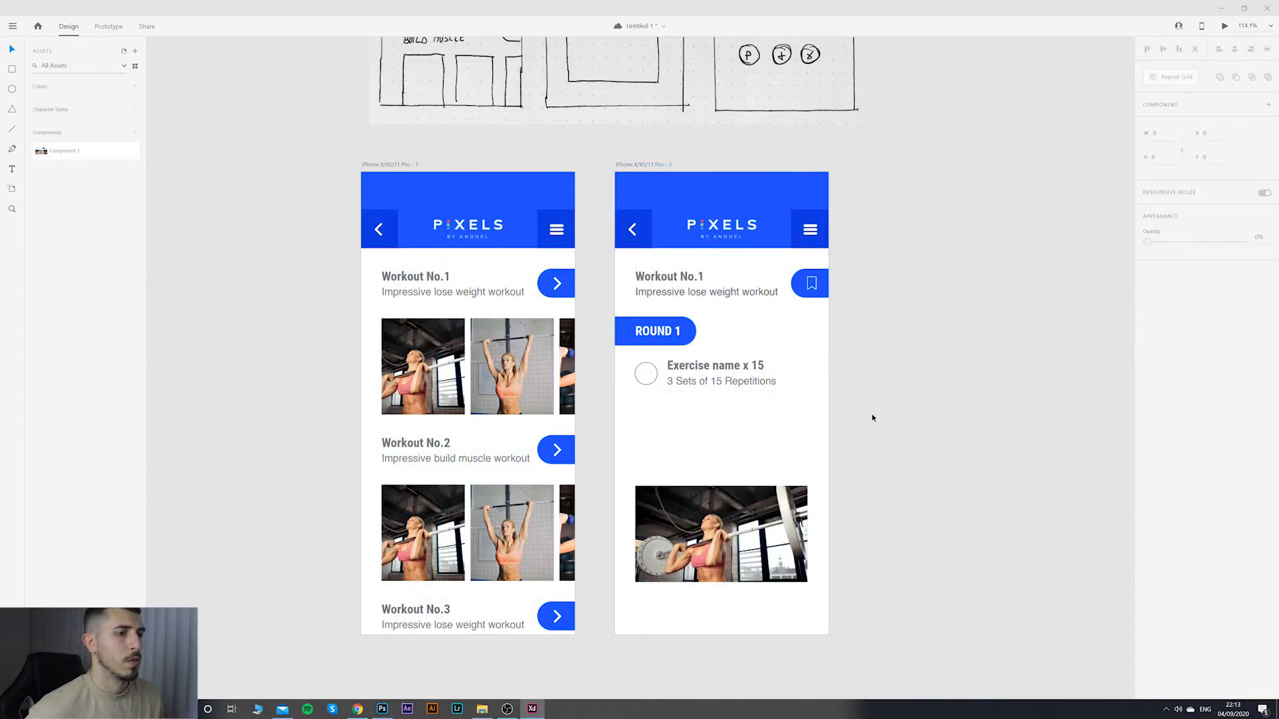
Step: Duplicate the exercise row with its circle, place the copy beneath the photo, and move the photo up under the first row
{"action": "left_click_drag", "start_coordinate": [796, 401], "coordinate": [622, 365]}
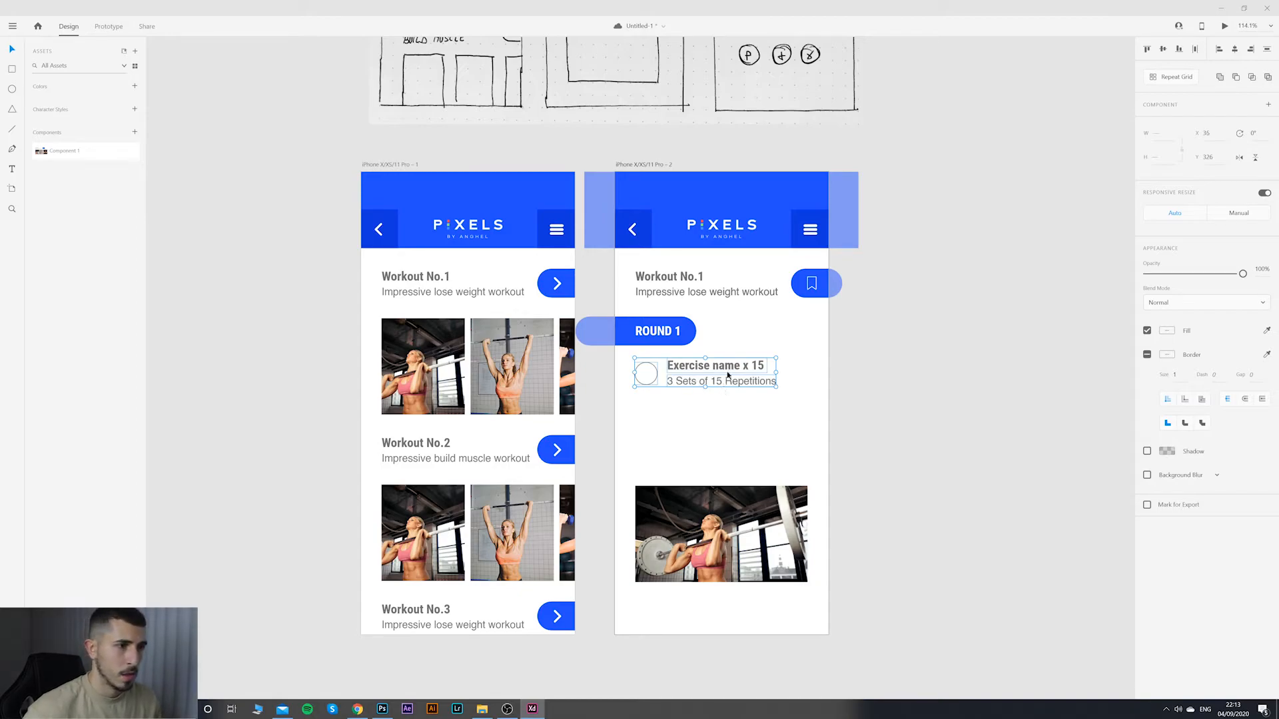
{"action": "left_click_drag", "start_coordinate": [728, 375], "coordinate": [728, 423]}
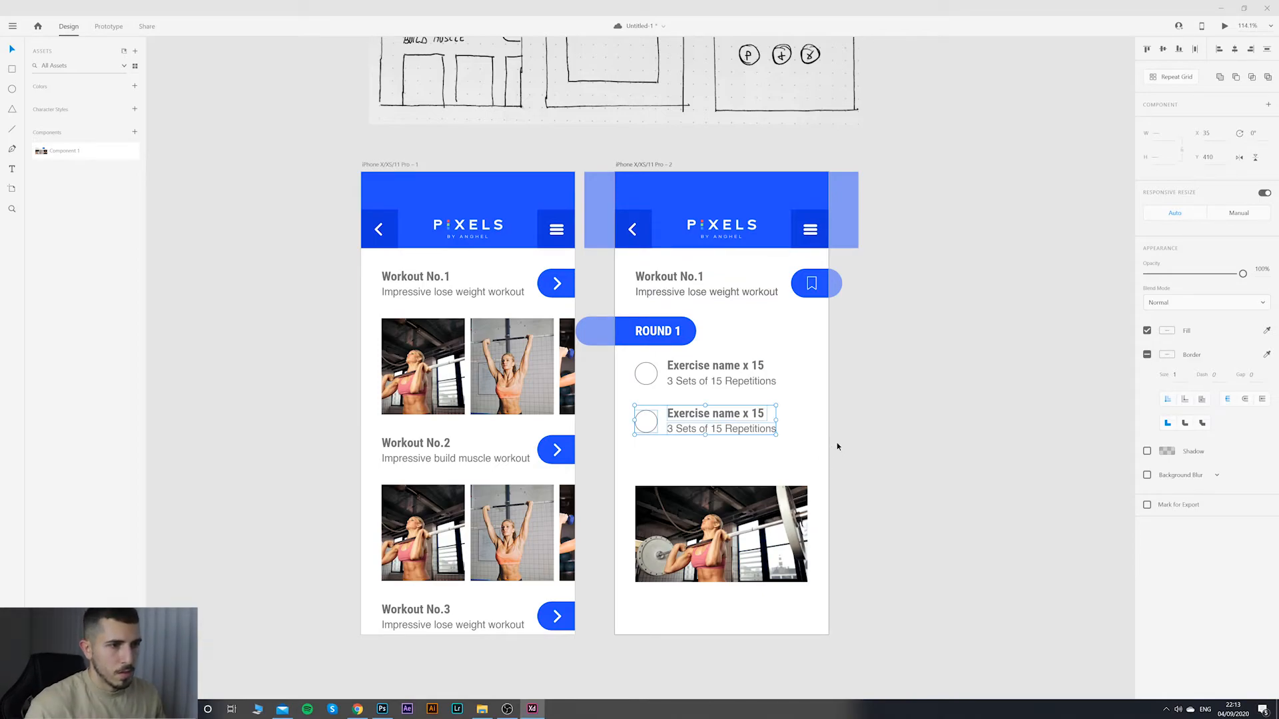
{"action": "left_click_drag", "start_coordinate": [724, 418], "coordinate": [726, 552]}
{"action": "left_click_drag", "start_coordinate": [763, 515], "coordinate": [764, 434]}
{"action": "left_click", "coordinate": [810, 516]}
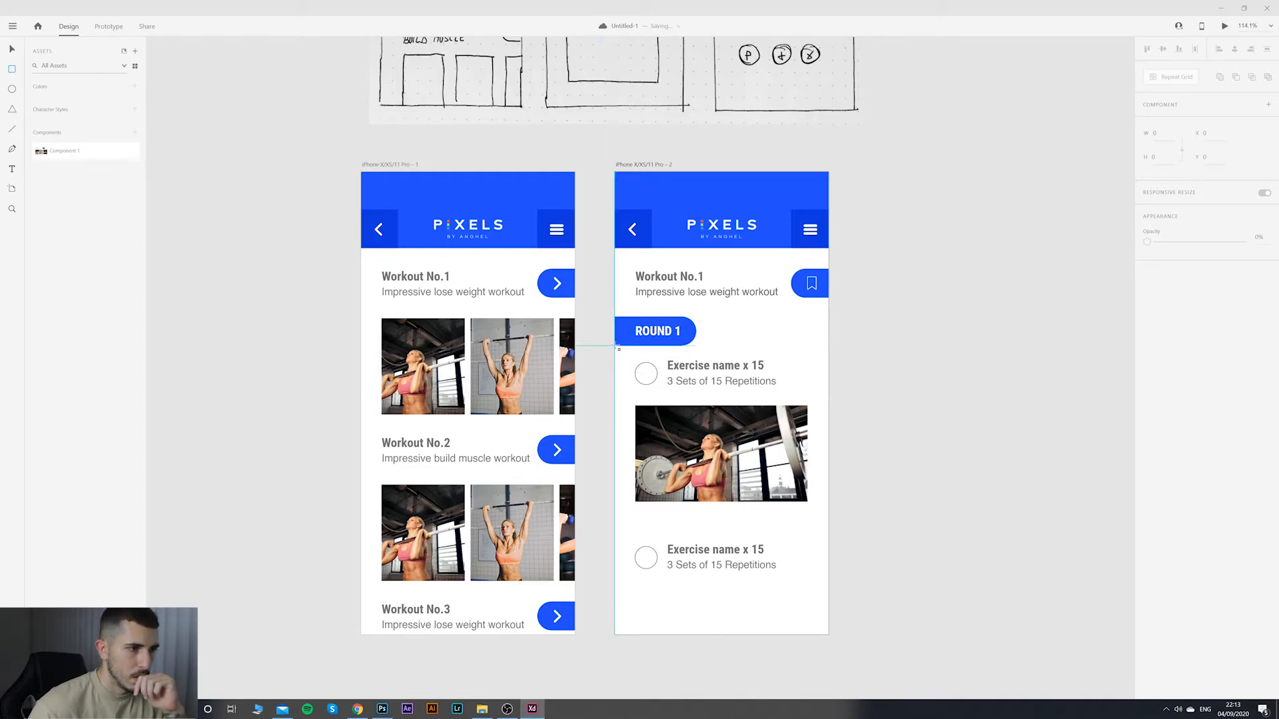
Step: Draw a full-width rectangle of about 375 x 287 directly below the ROUND 1 bar, covering the first exercise row and photo
{"action": "left_click_drag", "start_coordinate": [619, 347], "coordinate": [827, 509]}
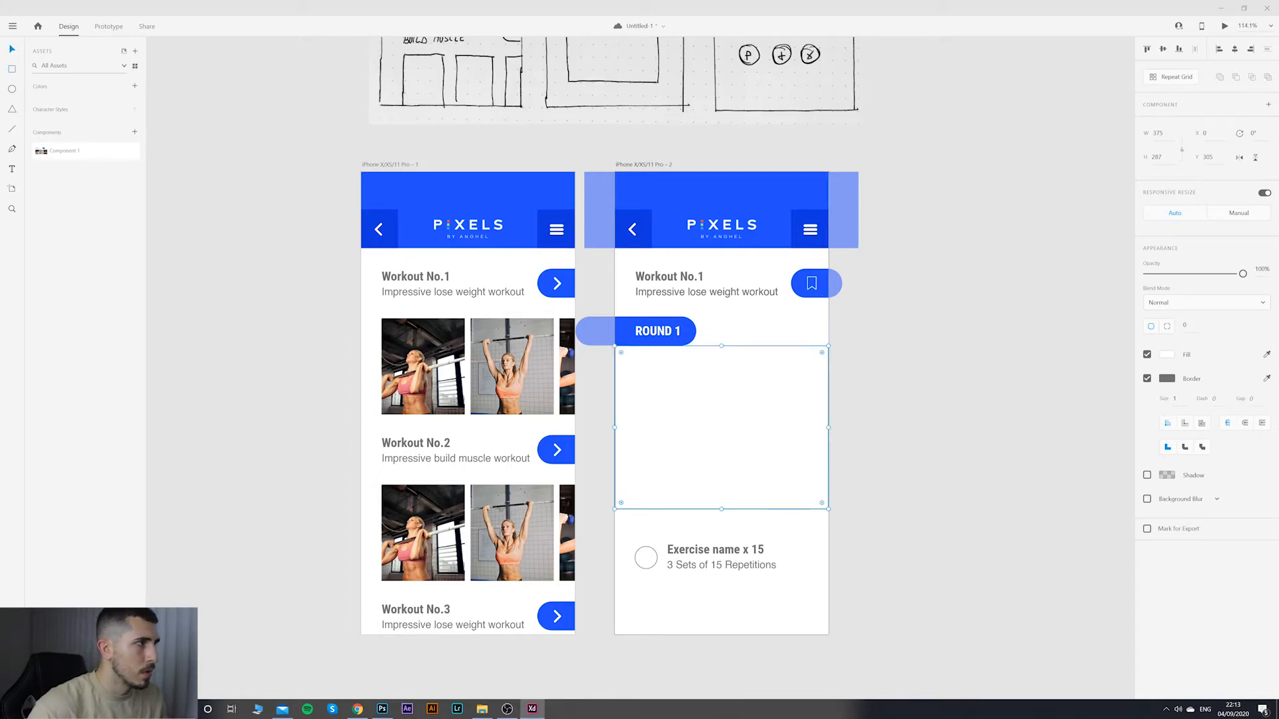
Step: Stretch the rectangle's top edge up to the middle of the ROUND 1 bar at Y 279, and send the rectangle to the back
{"action": "left_click_drag", "start_coordinate": [721, 347], "coordinate": [722, 331]}
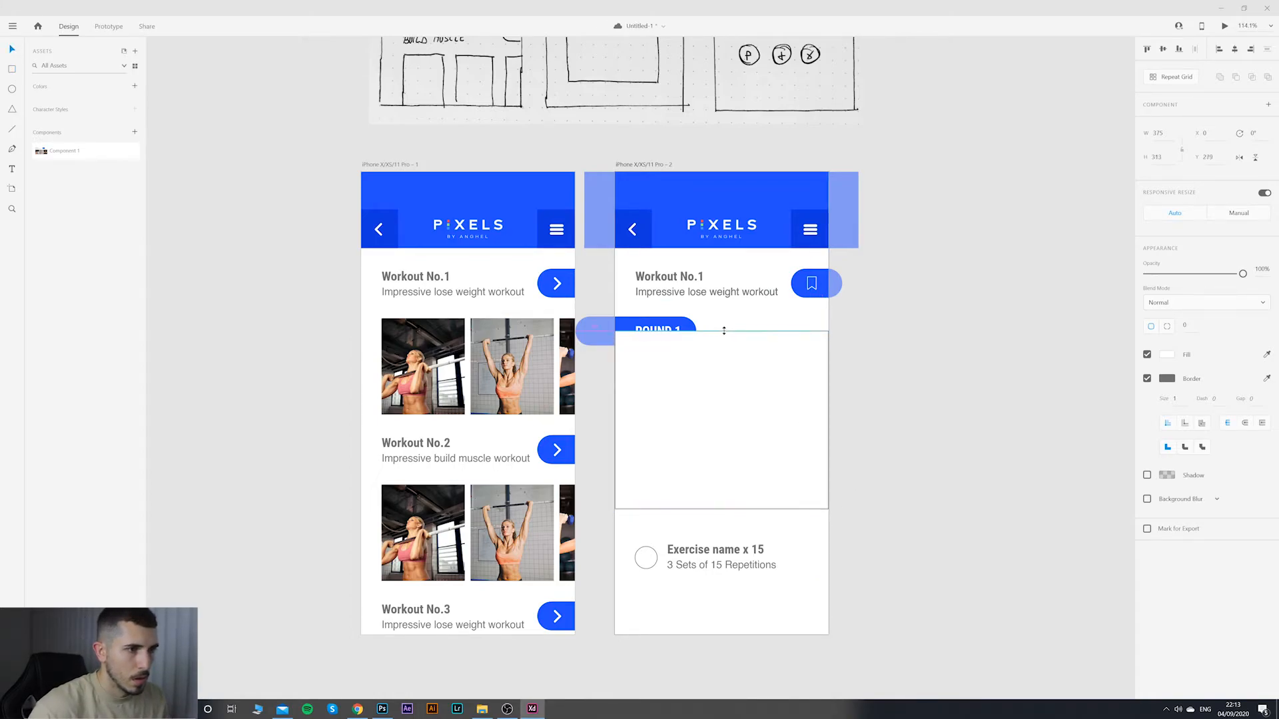
{"action": "right_click", "coordinate": [791, 358]}
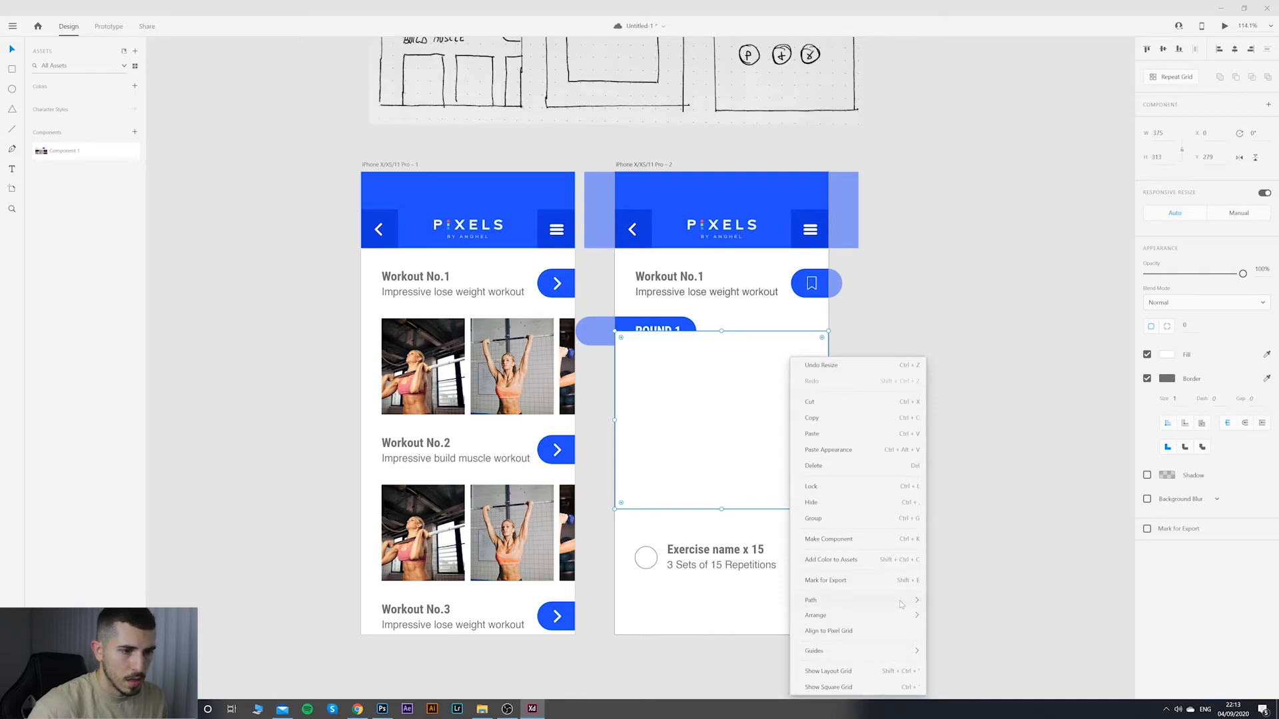
{"action": "mouse_move", "coordinate": [896, 616]}
{"action": "left_click", "coordinate": [972, 665]}
{"action": "left_click", "coordinate": [878, 463]}
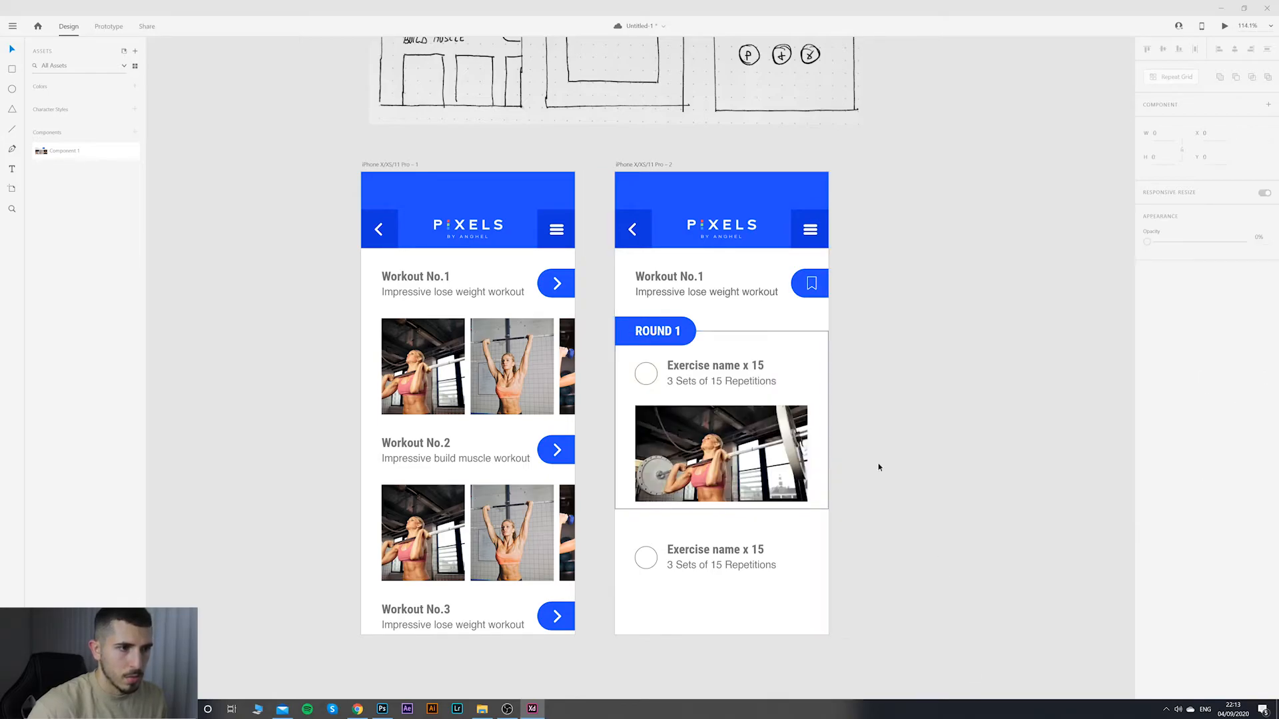
Step: Enlarge the rectangle to about 401 x 337, lowering its bottom edge below the photo and extending both sides past the artboard
{"action": "left_click", "coordinate": [828, 379]}
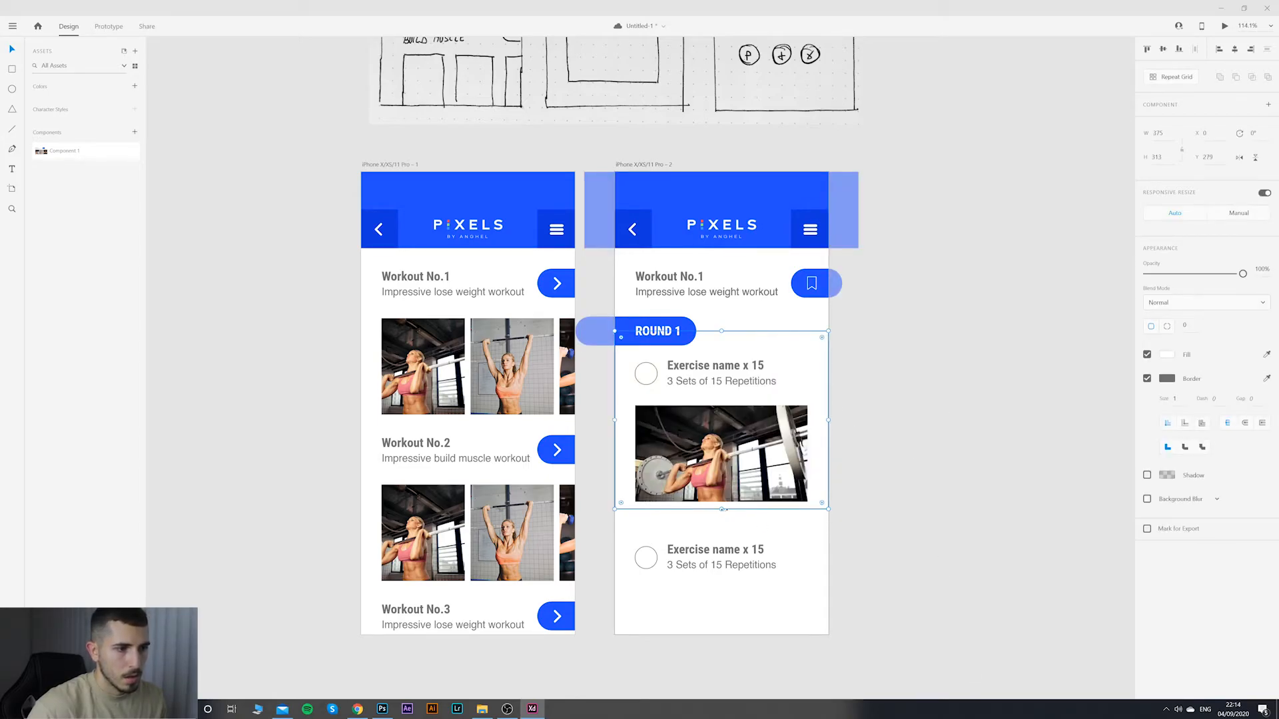
{"action": "left_click_drag", "start_coordinate": [723, 509], "coordinate": [719, 523]}
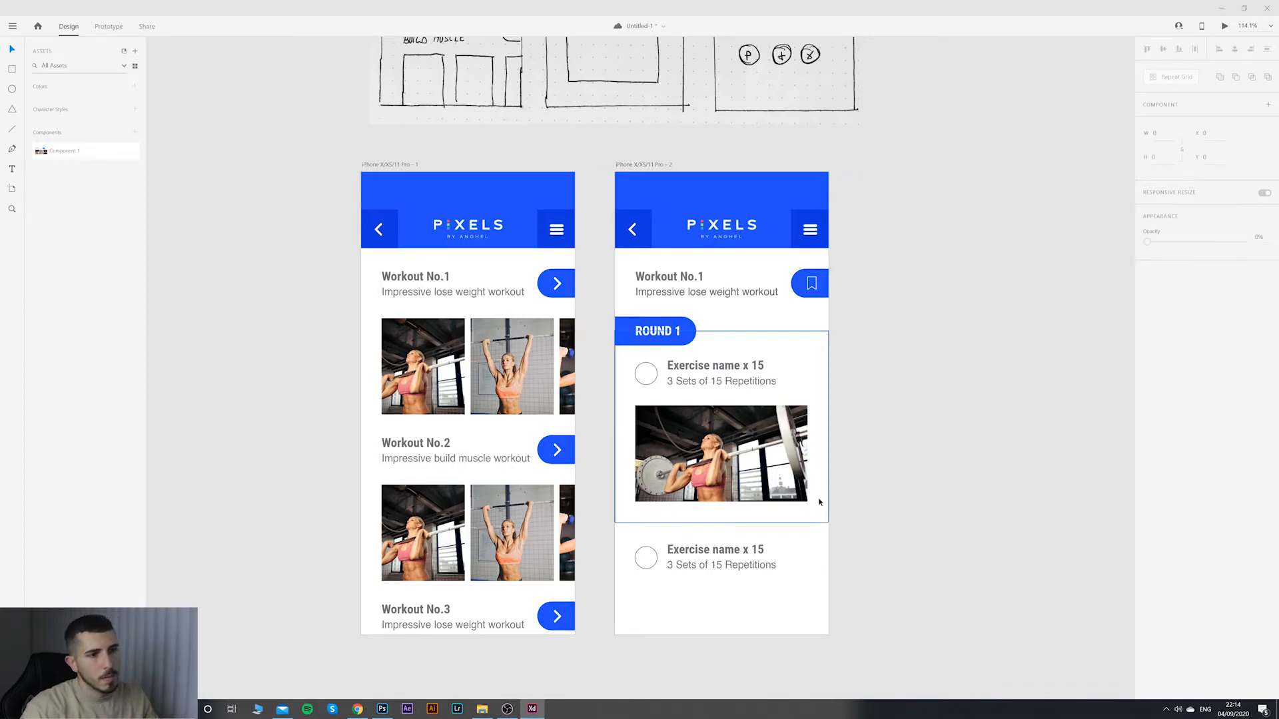
{"action": "scroll", "coordinate": [970, 530], "scroll_direction": "down", "scroll_amount": 1}
{"action": "left_click", "coordinate": [969, 525]}
{"action": "scroll", "coordinate": [961, 507], "scroll_direction": "down", "scroll_amount": 2}
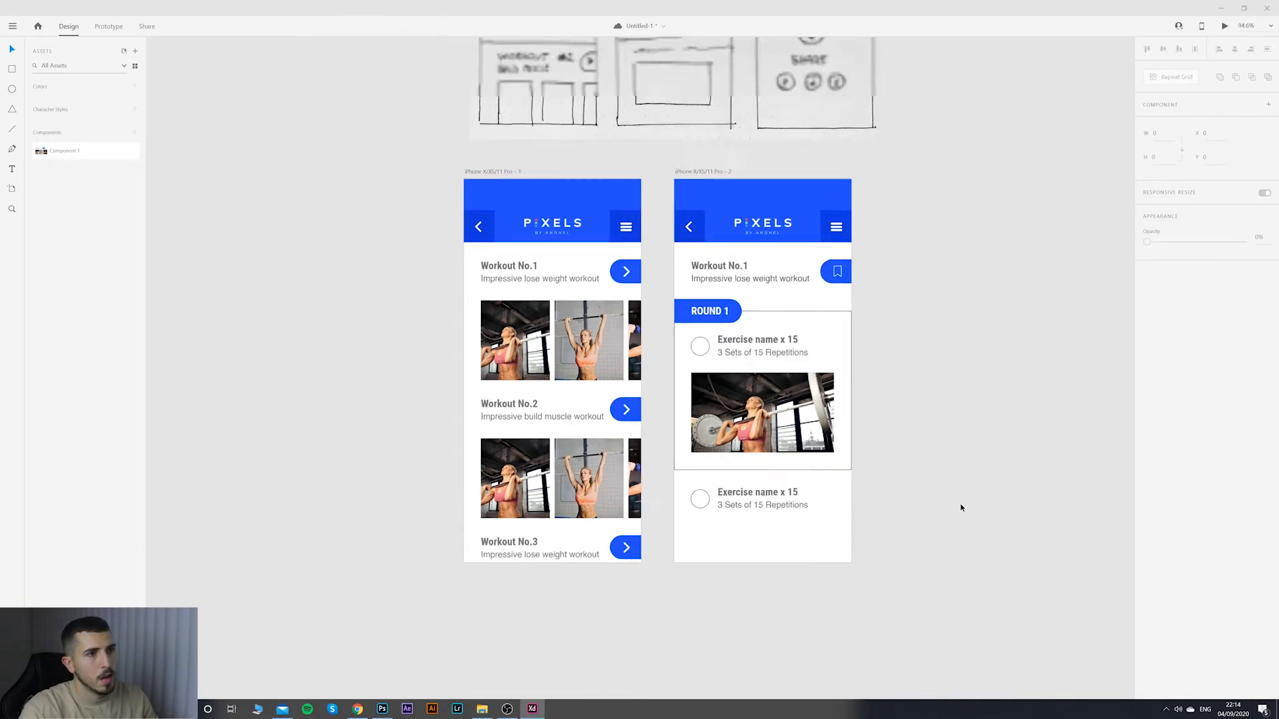
{"action": "scroll", "coordinate": [955, 505], "scroll_direction": "up", "scroll_amount": 1}
{"action": "left_click", "coordinate": [859, 404]}
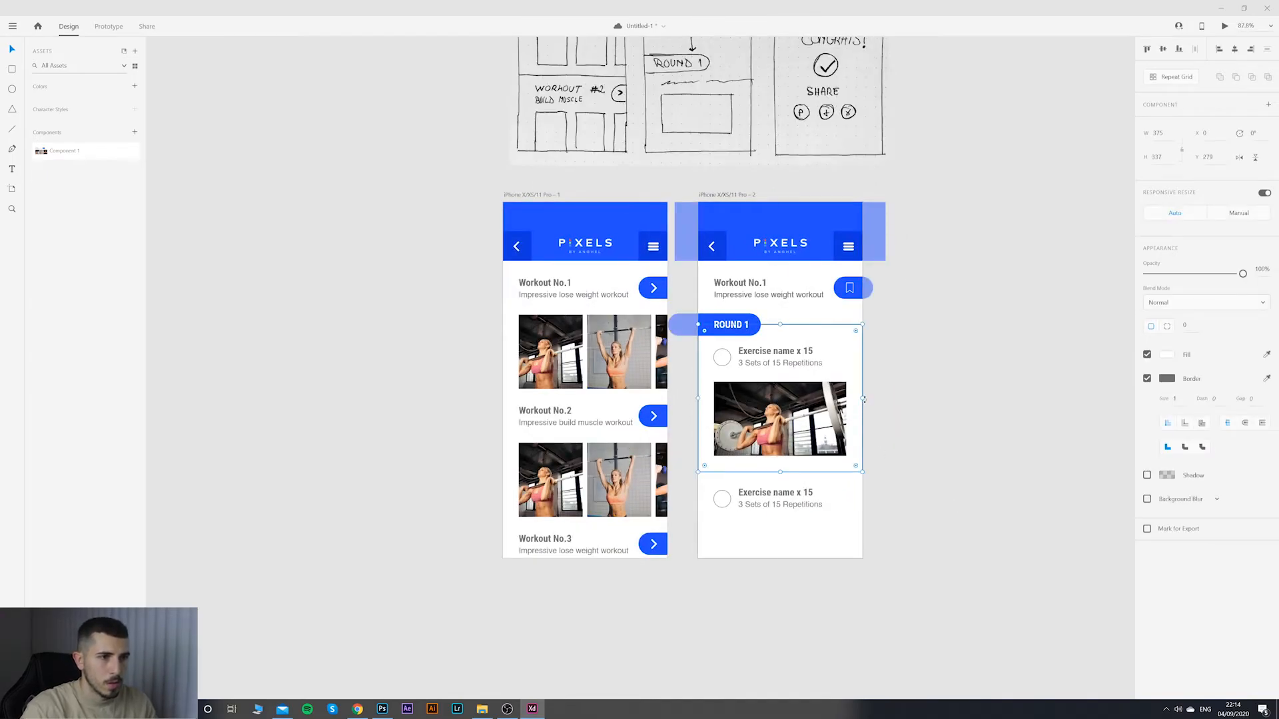
{"action": "left_click", "coordinate": [911, 417]}
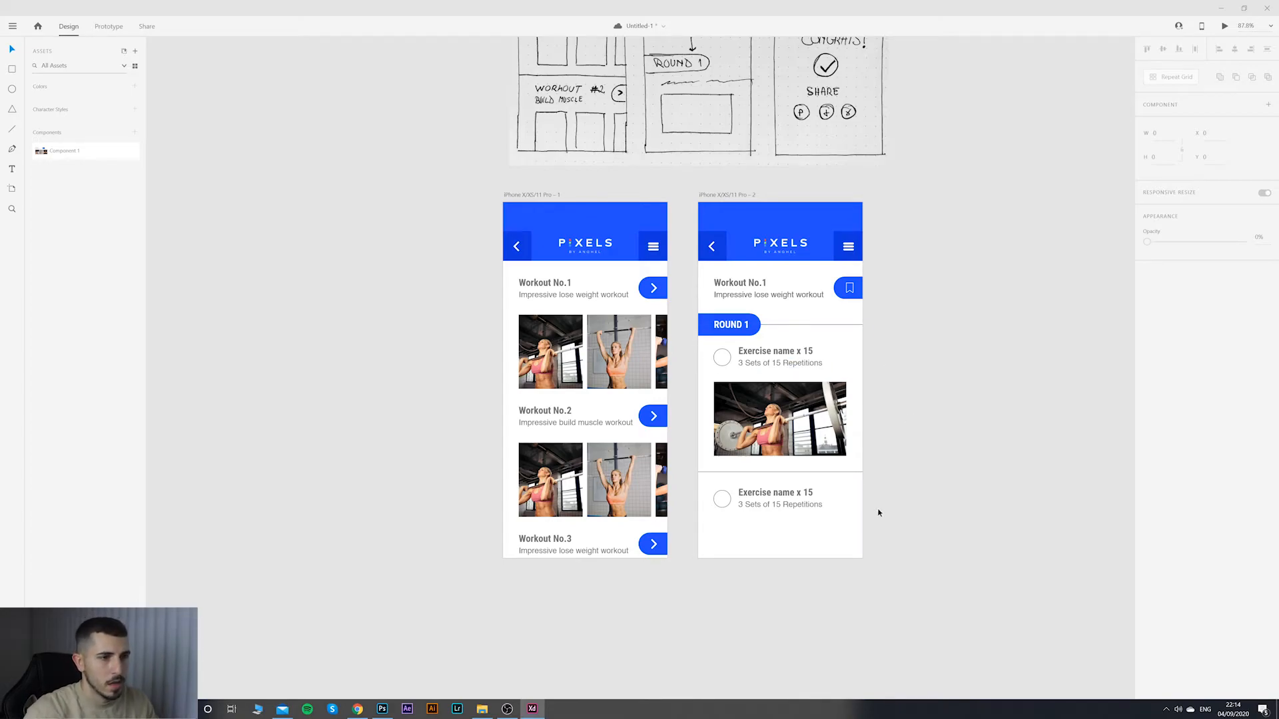
Step: Delete the second exercise row with its circle beneath the rectangle
{"action": "left_click", "coordinate": [844, 468]}
{"action": "left_click_drag", "start_coordinate": [858, 532], "coordinate": [703, 484]}
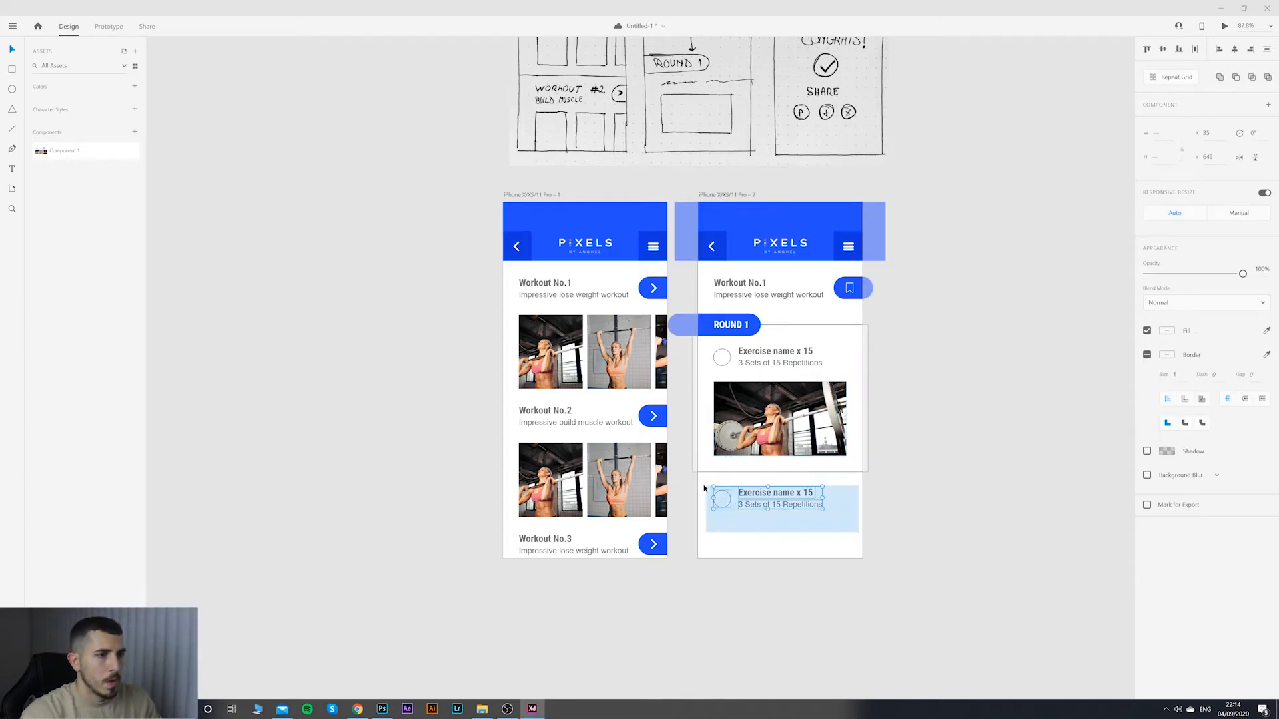
{"action": "key", "text": "Delete"}
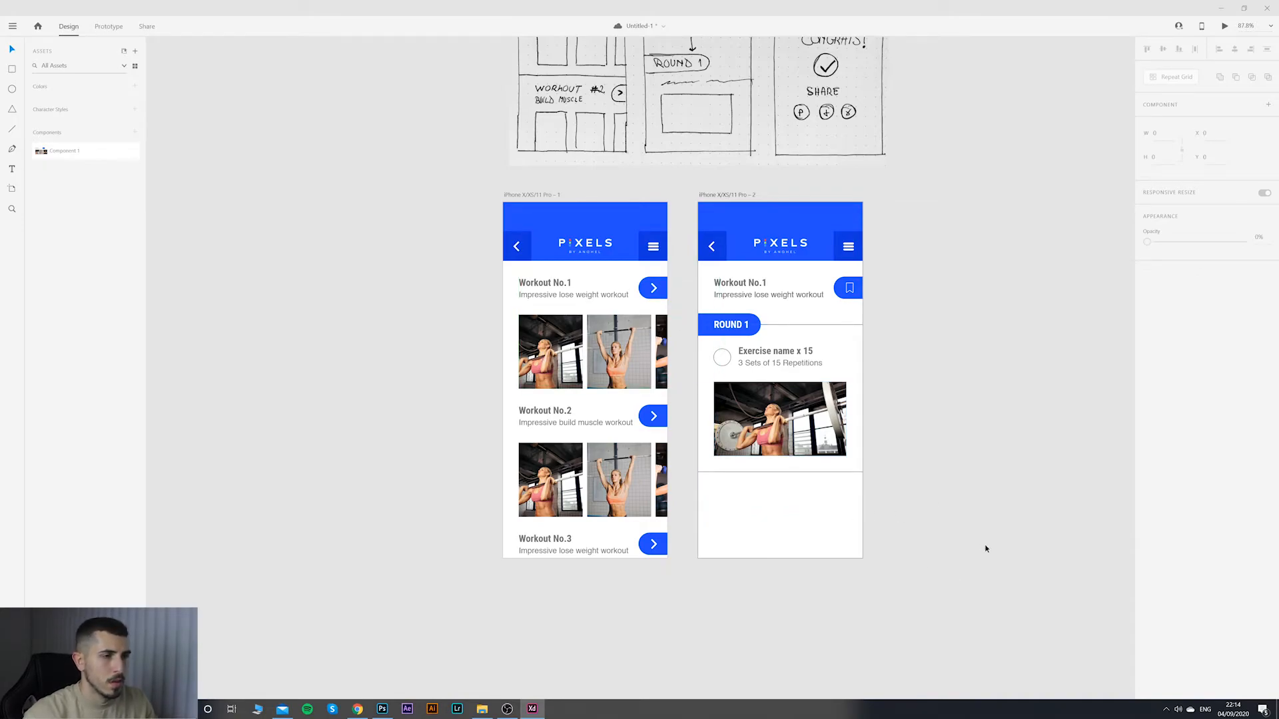
Step: Make a component from the first exercise row, its circle, the photo and the bordered rectangle, without the ROUND 1 bar
{"action": "left_click_drag", "start_coordinate": [944, 580], "coordinate": [684, 339]}
{"action": "scroll", "coordinate": [780, 389], "scroll_direction": "up", "scroll_amount": 1}
{"action": "scroll", "coordinate": [784, 399], "scroll_direction": "down", "scroll_amount": 1}
{"action": "right_click", "coordinate": [798, 423]}
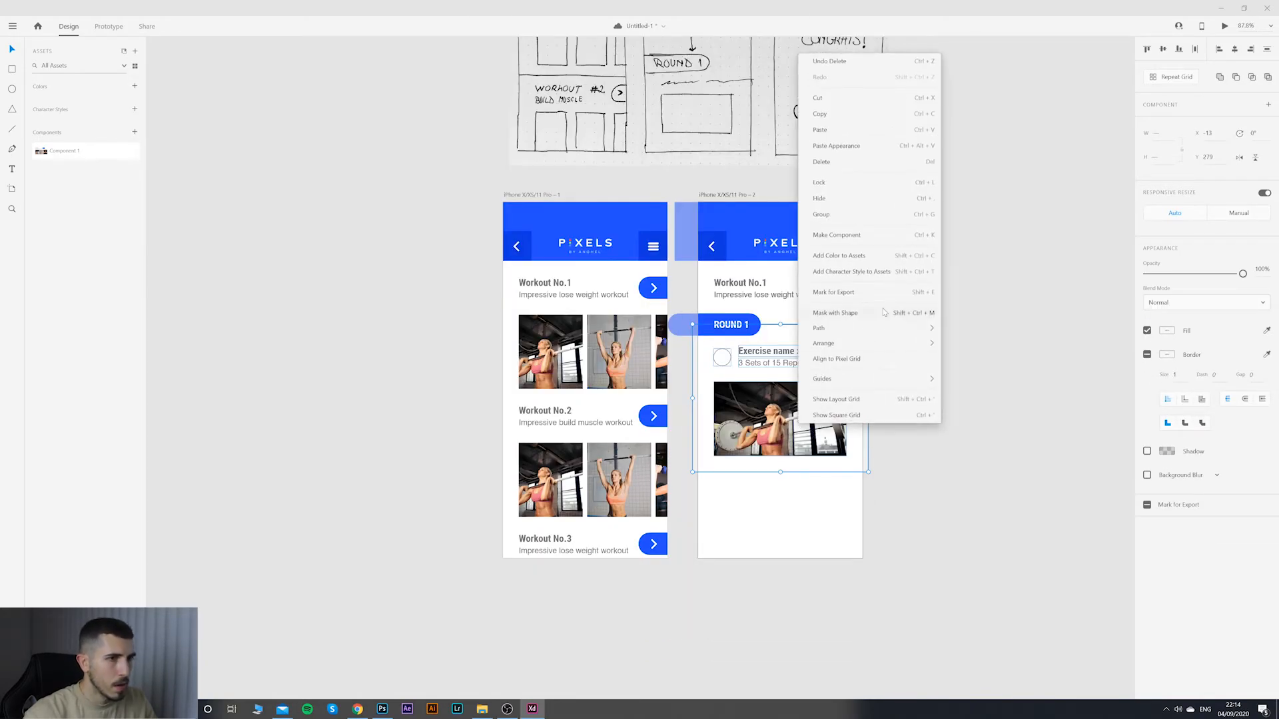
{"action": "left_click", "coordinate": [846, 236]}
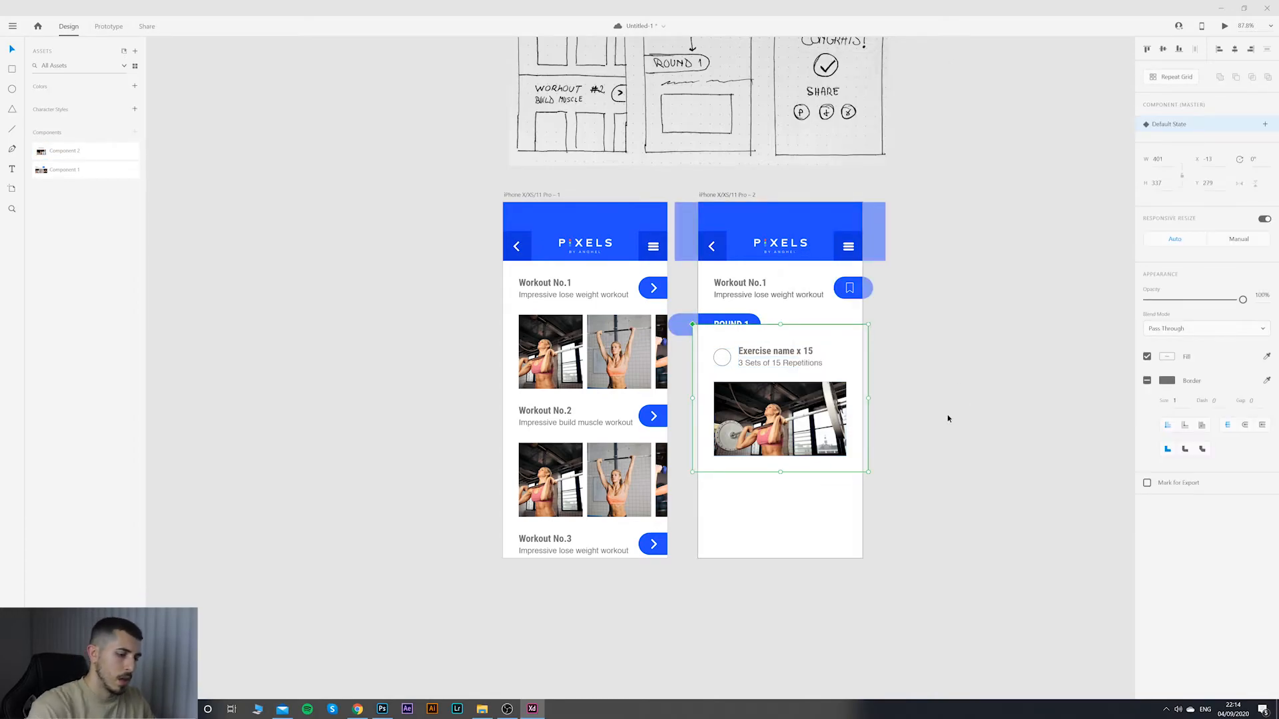
Step: Send the exercise component behind the ROUND 1 bar and its label
{"action": "right_click", "coordinate": [846, 414]}
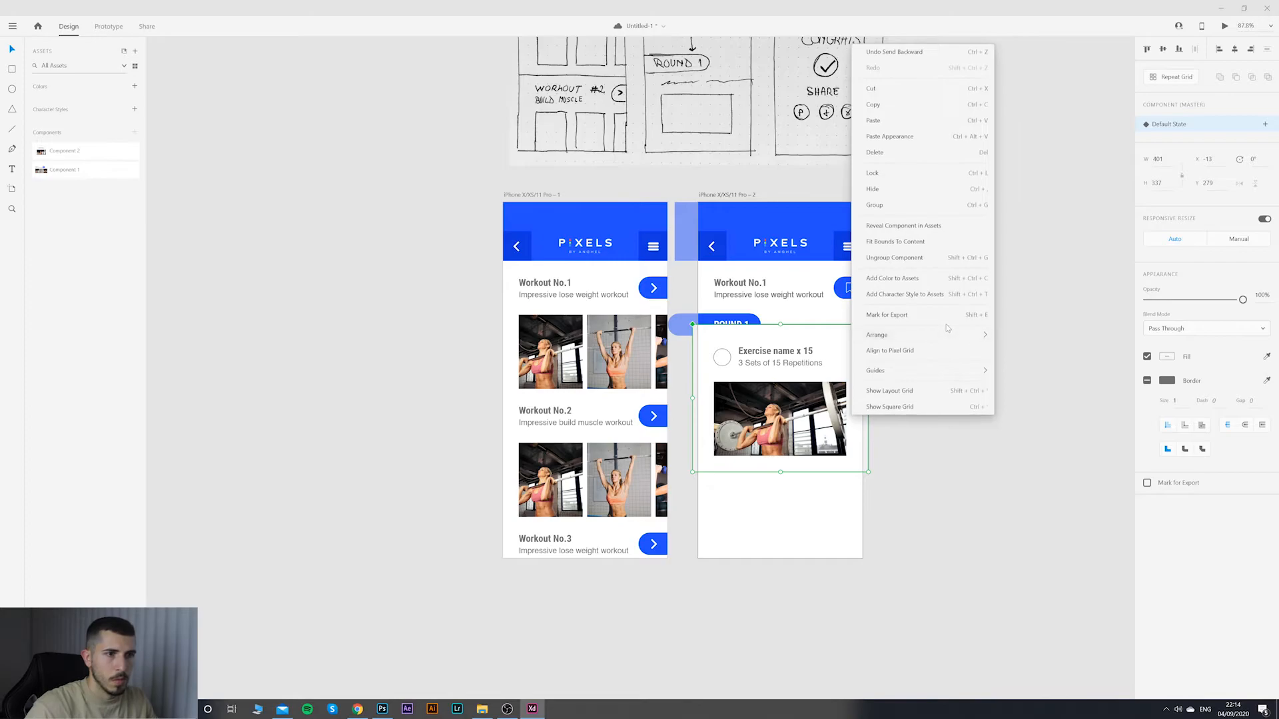
{"action": "left_click", "coordinate": [743, 319]}
{"action": "left_click", "coordinate": [743, 320]}
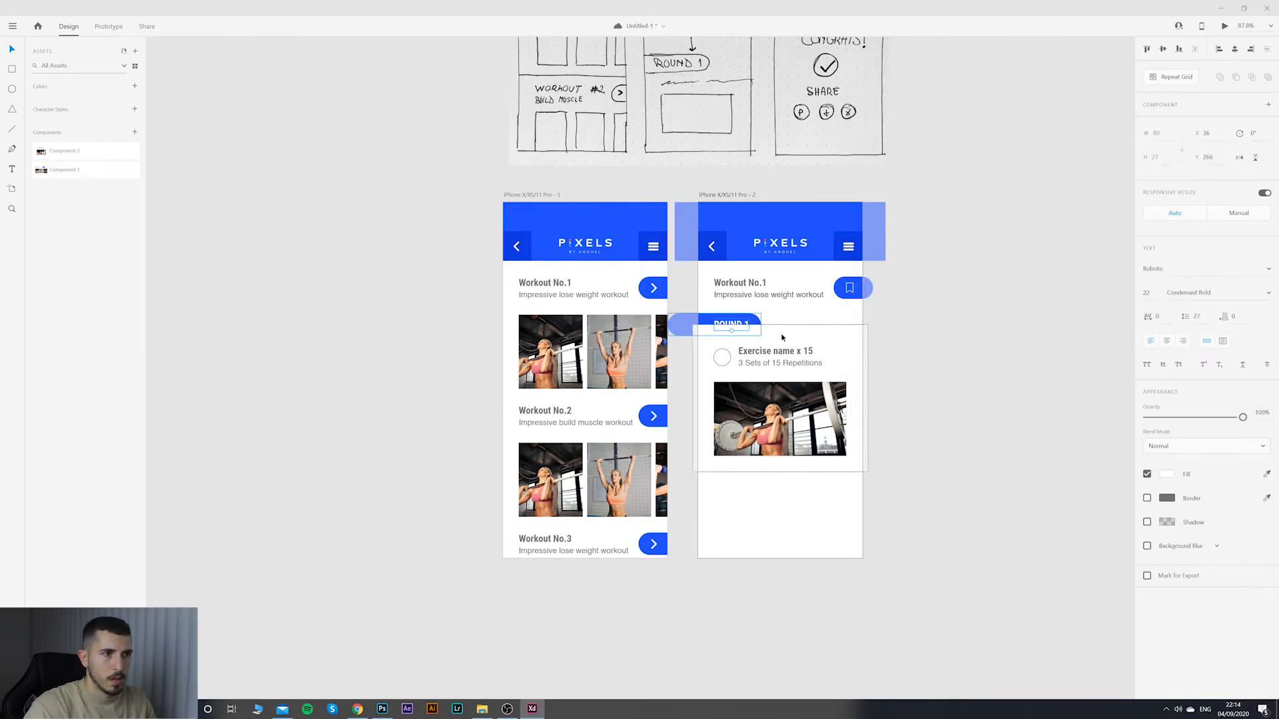
{"action": "left_click", "coordinate": [819, 368]}
{"action": "right_click", "coordinate": [819, 371]}
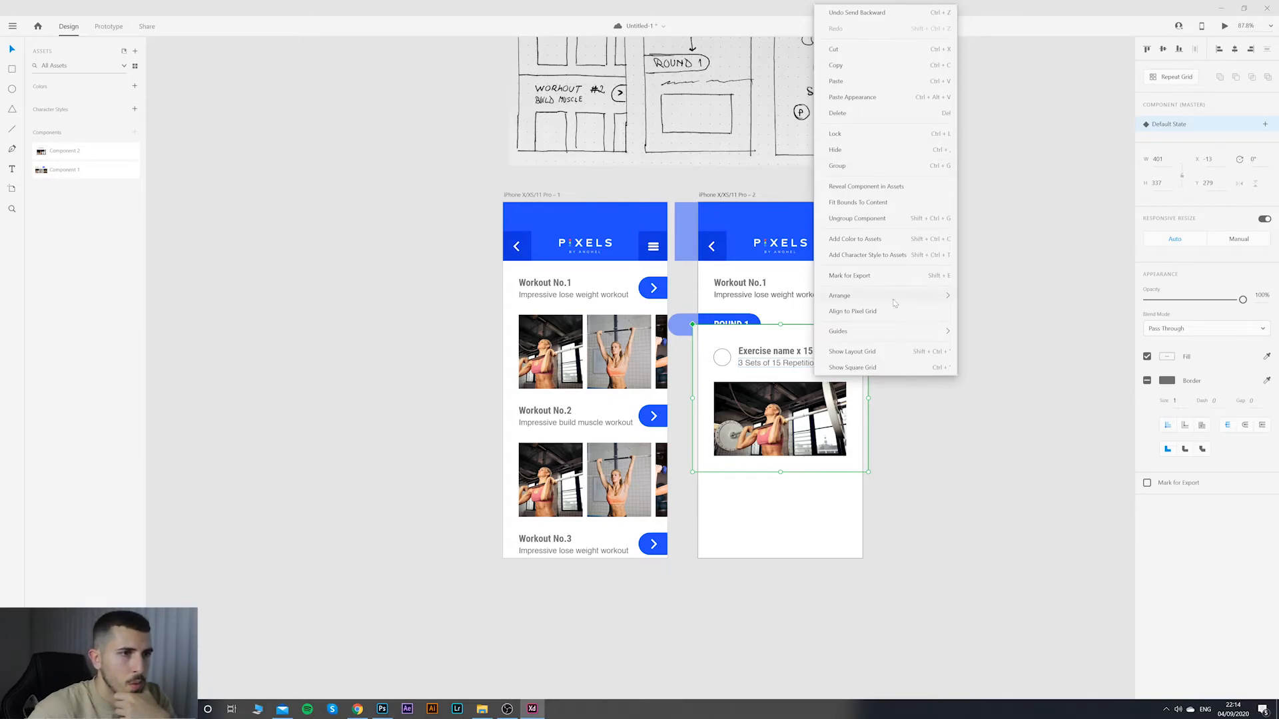
{"action": "left_click", "coordinate": [987, 349]}
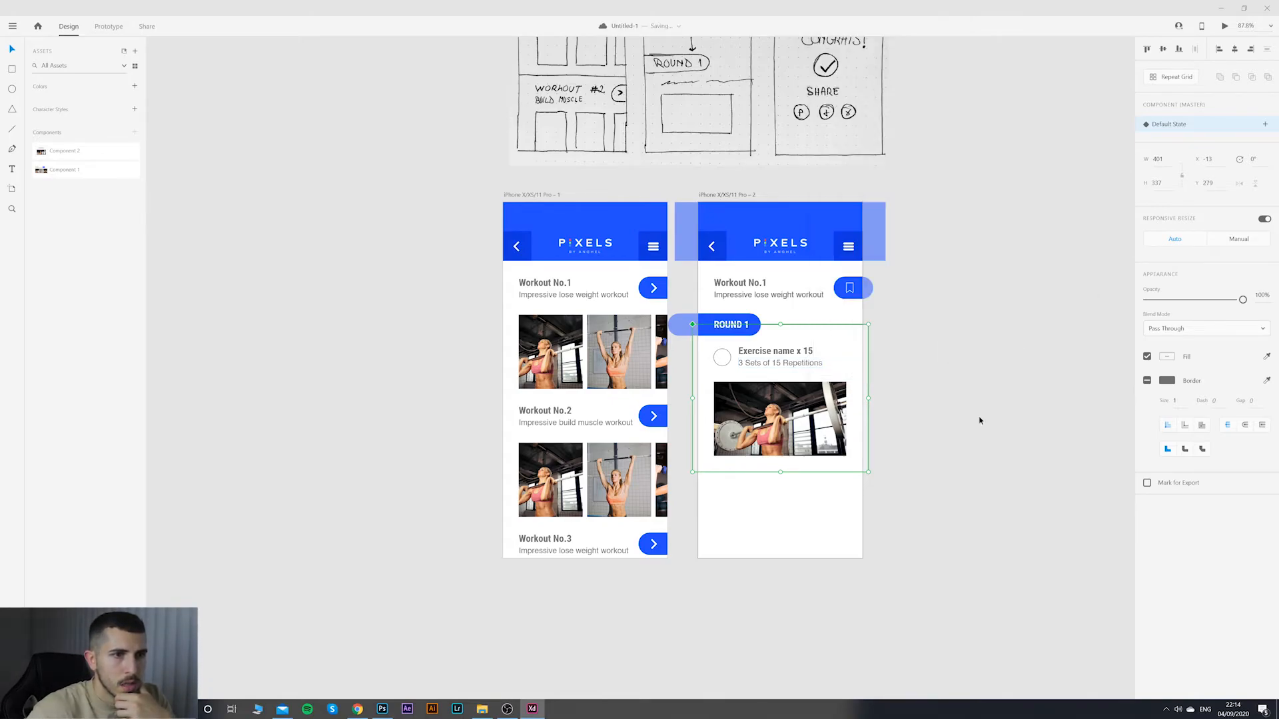
Step: Try a copy of the exercise component directly below the original, and delete the copy
{"action": "left_click_drag", "start_coordinate": [778, 431], "coordinate": [816, 570]}
{"action": "left_click", "coordinate": [993, 559]}
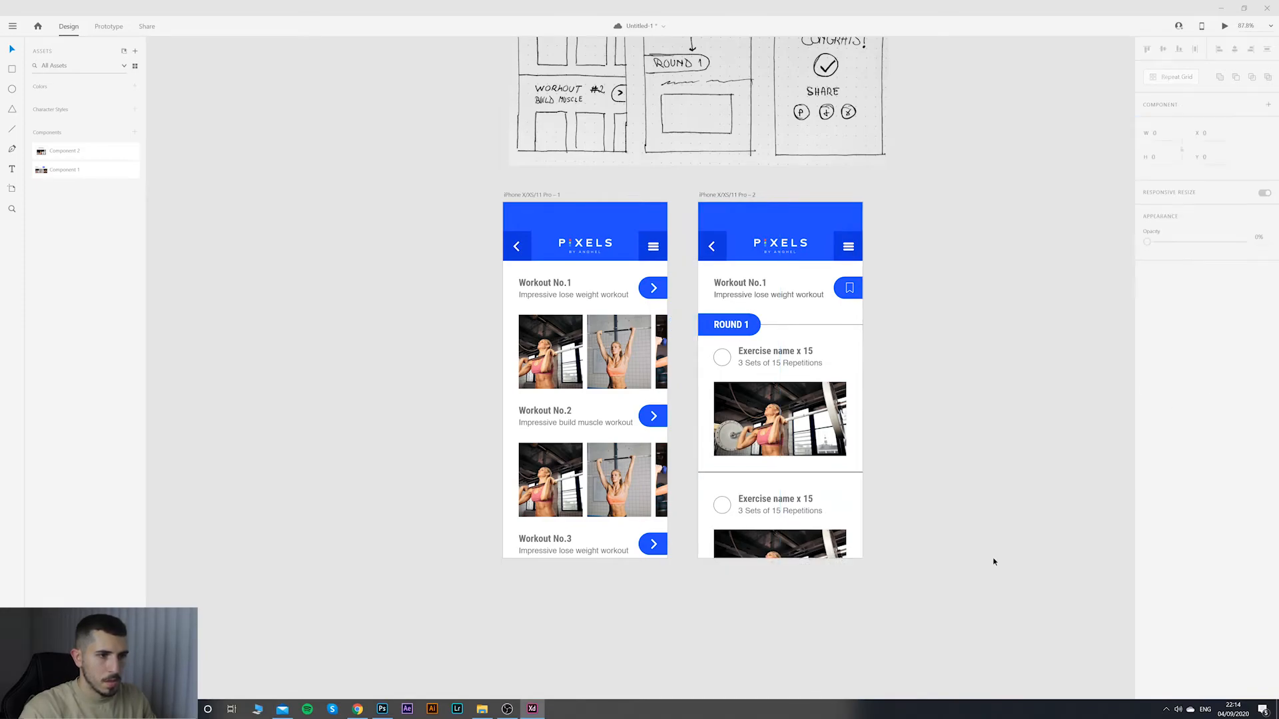
{"action": "left_click", "coordinate": [816, 508]}
{"action": "left_click", "coordinate": [981, 523]}
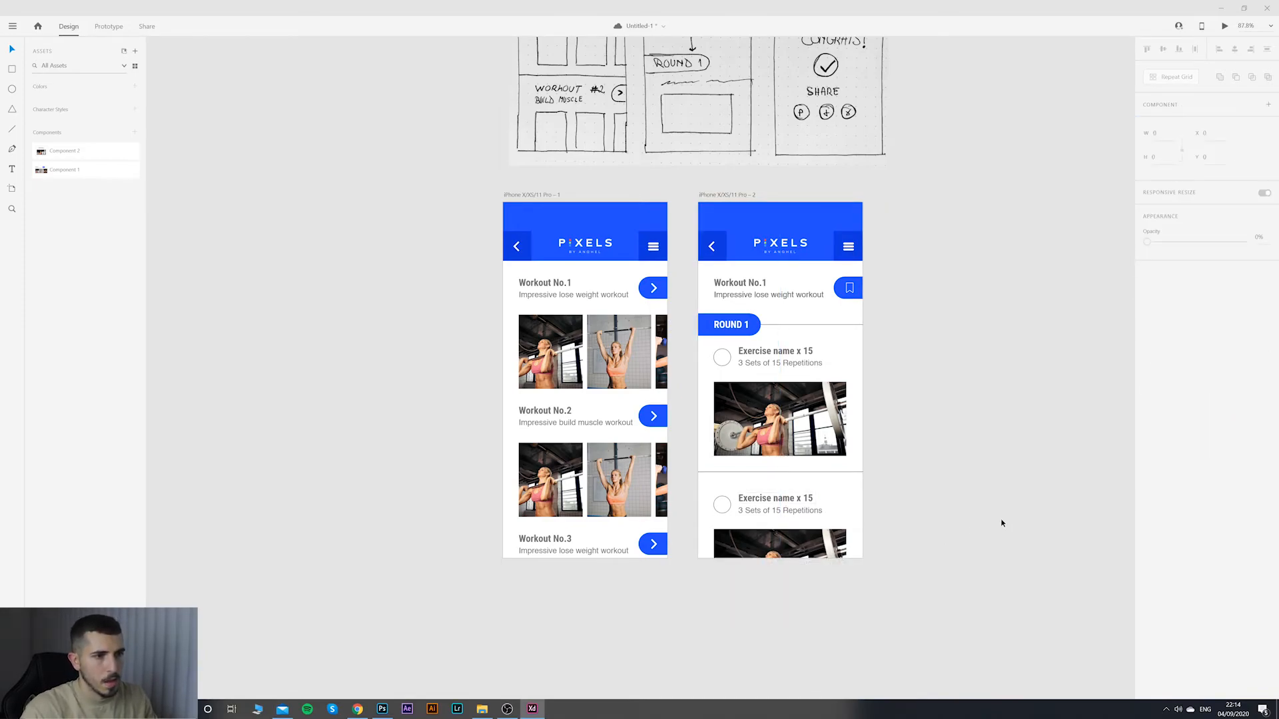
{"action": "scroll", "coordinate": [999, 521], "scroll_direction": "down", "scroll_amount": 5}
{"action": "scroll", "coordinate": [999, 522], "scroll_direction": "up", "scroll_amount": 10}
{"action": "scroll", "coordinate": [467, 189], "scroll_direction": "down", "scroll_amount": 5}
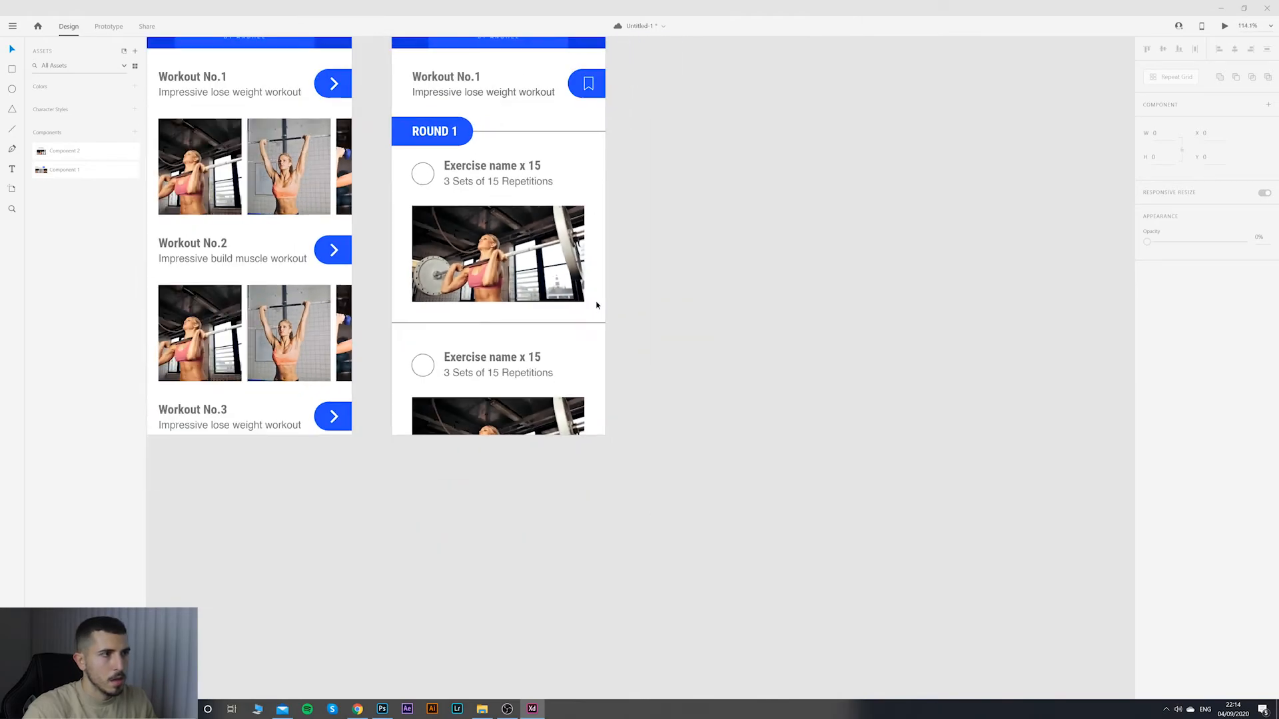
{"action": "left_click_drag", "start_coordinate": [644, 337], "coordinate": [371, 540]}
{"action": "key", "text": "Delete"}
{"action": "left_click_drag", "start_coordinate": [656, 368], "coordinate": [792, 475]}
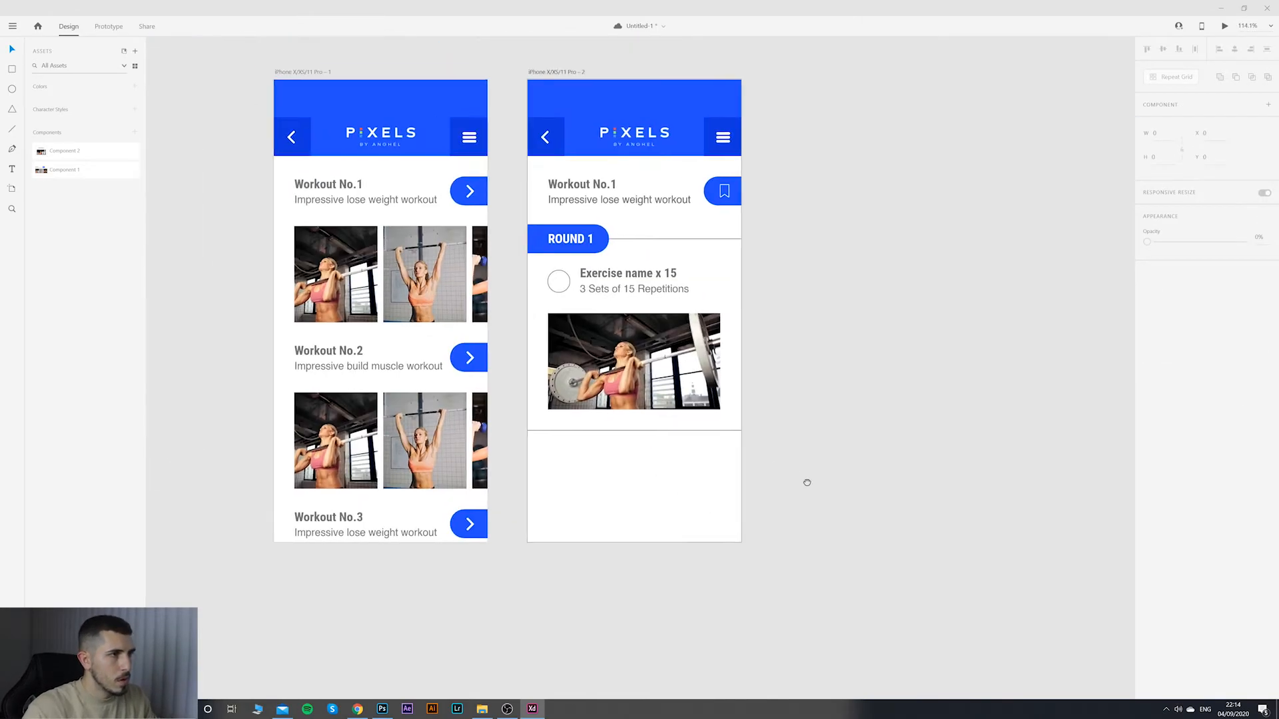
Step: Undo the exercise component's reordering and turn it back into separate elements
{"action": "key", "text": "ctrl+z"}
{"action": "key", "text": "ctrl+z"}
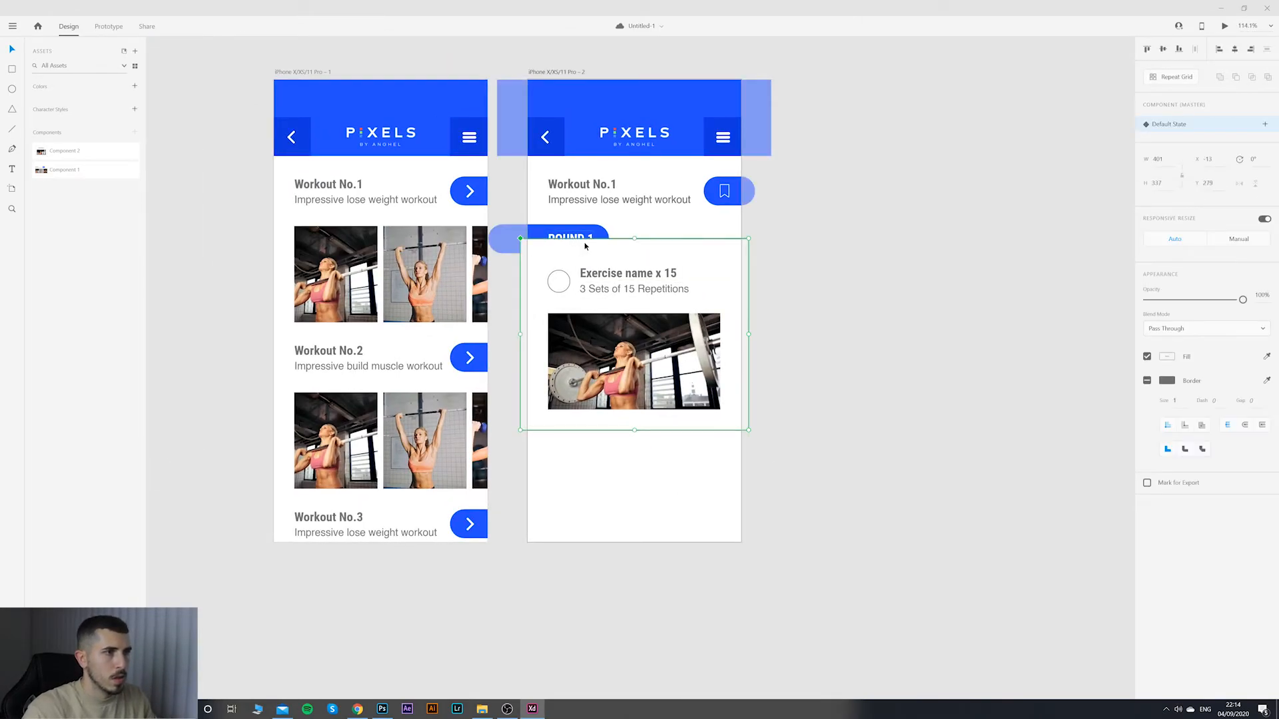
{"action": "key", "text": "ctrl+shift+g"}
Step: Make a component from the ROUND 1 bar, its label, the exercise row, circle, photo and bordered rectangle together
{"action": "left_click", "coordinate": [566, 237]}
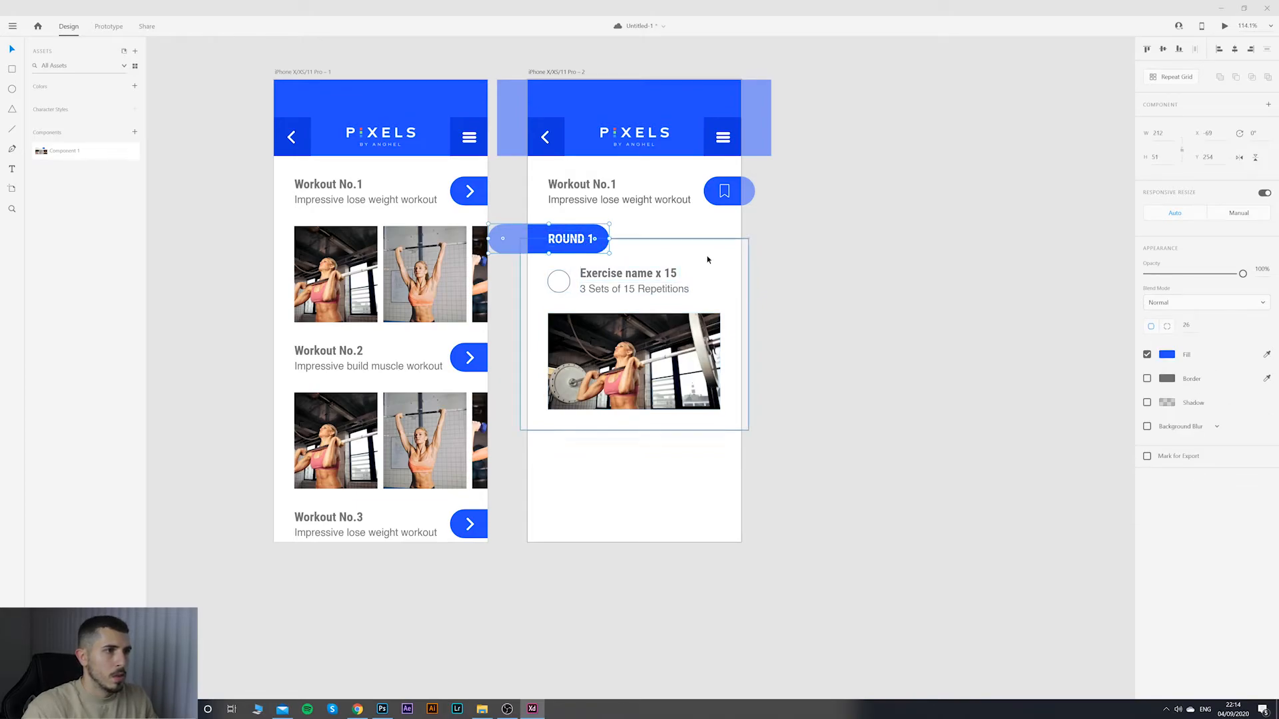
{"action": "left_click_drag", "start_coordinate": [786, 225], "coordinate": [537, 471]}
{"action": "right_click", "coordinate": [605, 333]}
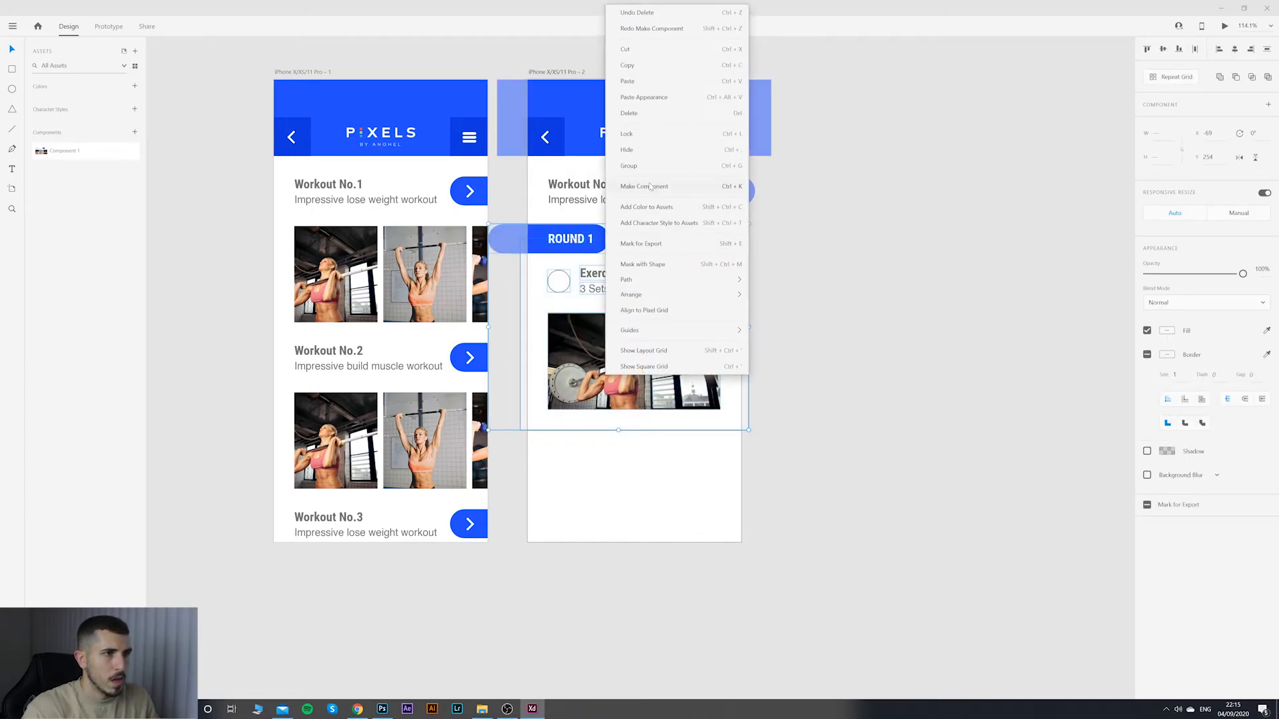
{"action": "left_click", "coordinate": [650, 187]}
Step: Duplicate the ROUND 1 component below the original, lining up its top border with the original's bottom border
{"action": "left_click_drag", "start_coordinate": [652, 360], "coordinate": [663, 534]}
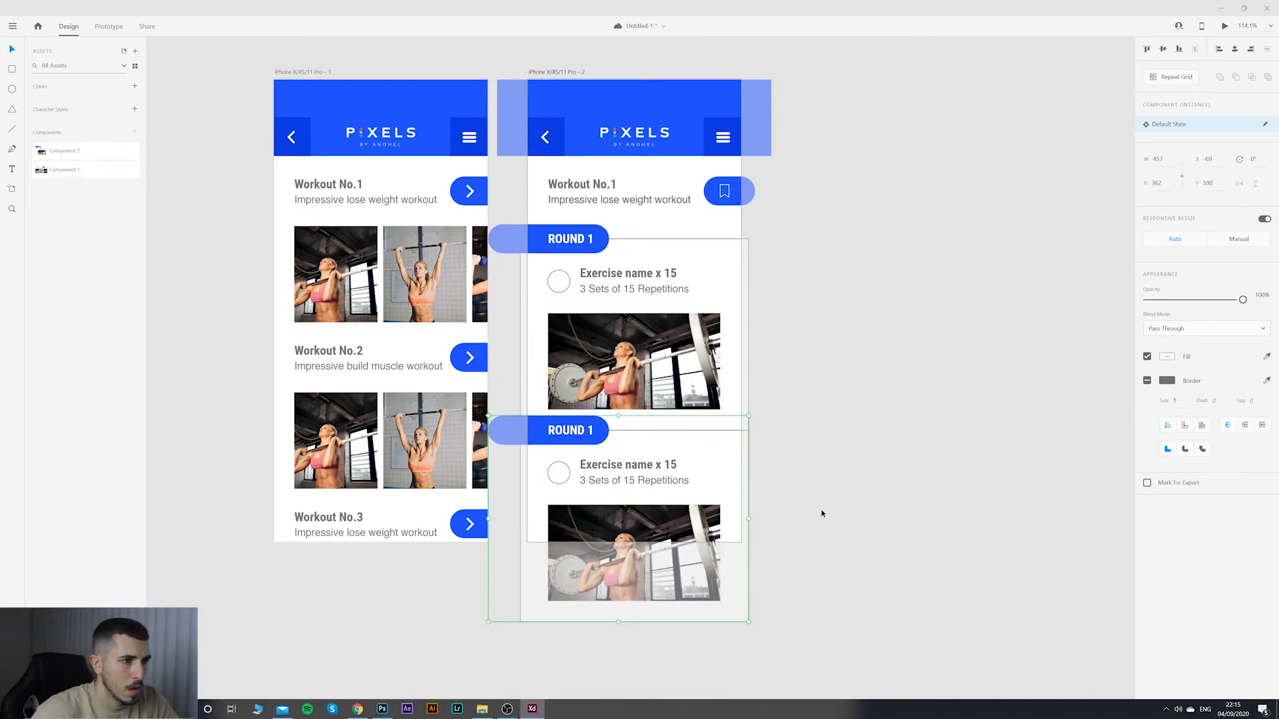
{"action": "key", "text": "Up"}
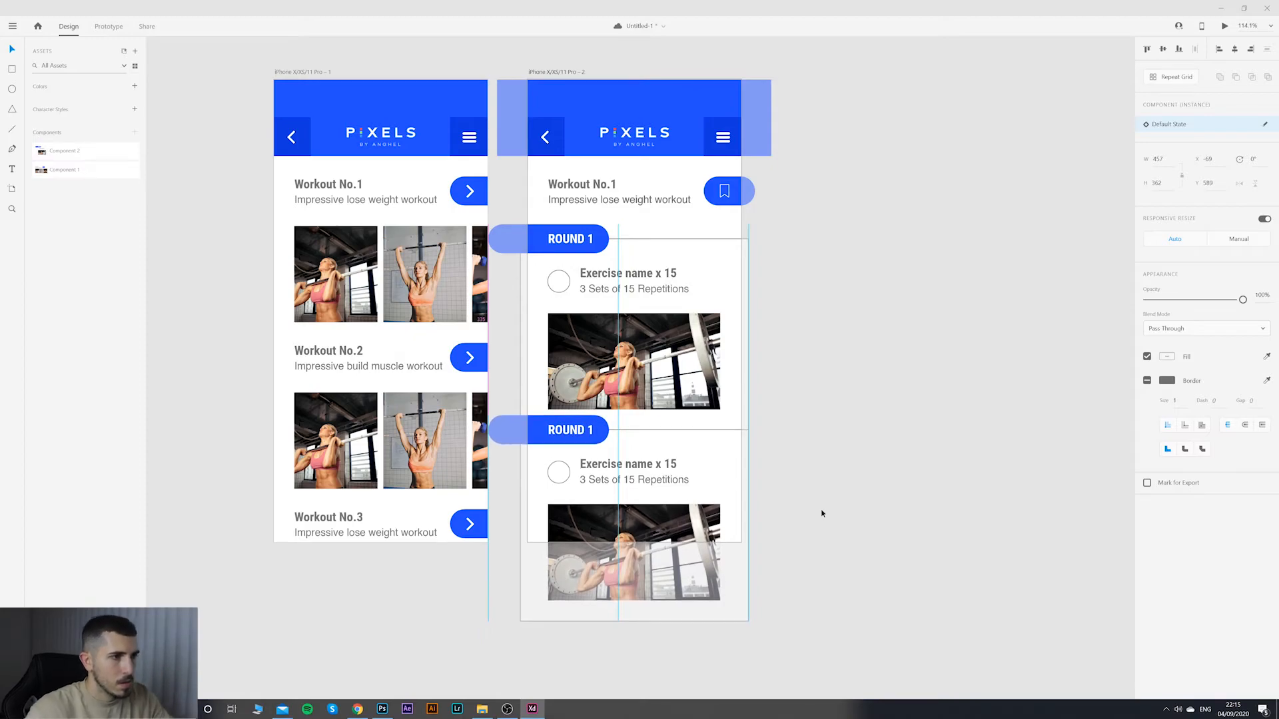
{"action": "left_click", "coordinate": [822, 513]}
Step: Change the copied component's bar label to "ROUND 2"
{"action": "double_click", "coordinate": [591, 434]}
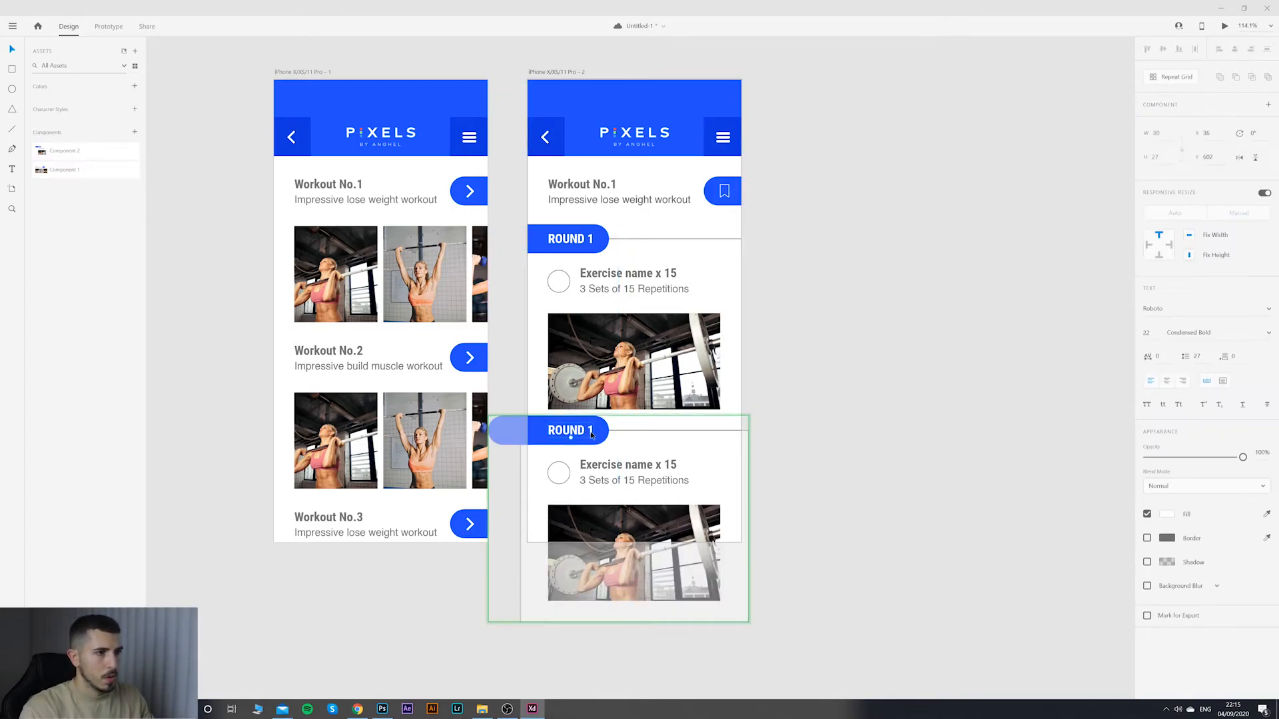
{"action": "double_click", "coordinate": [591, 435]}
{"action": "left_click", "coordinate": [591, 434]}
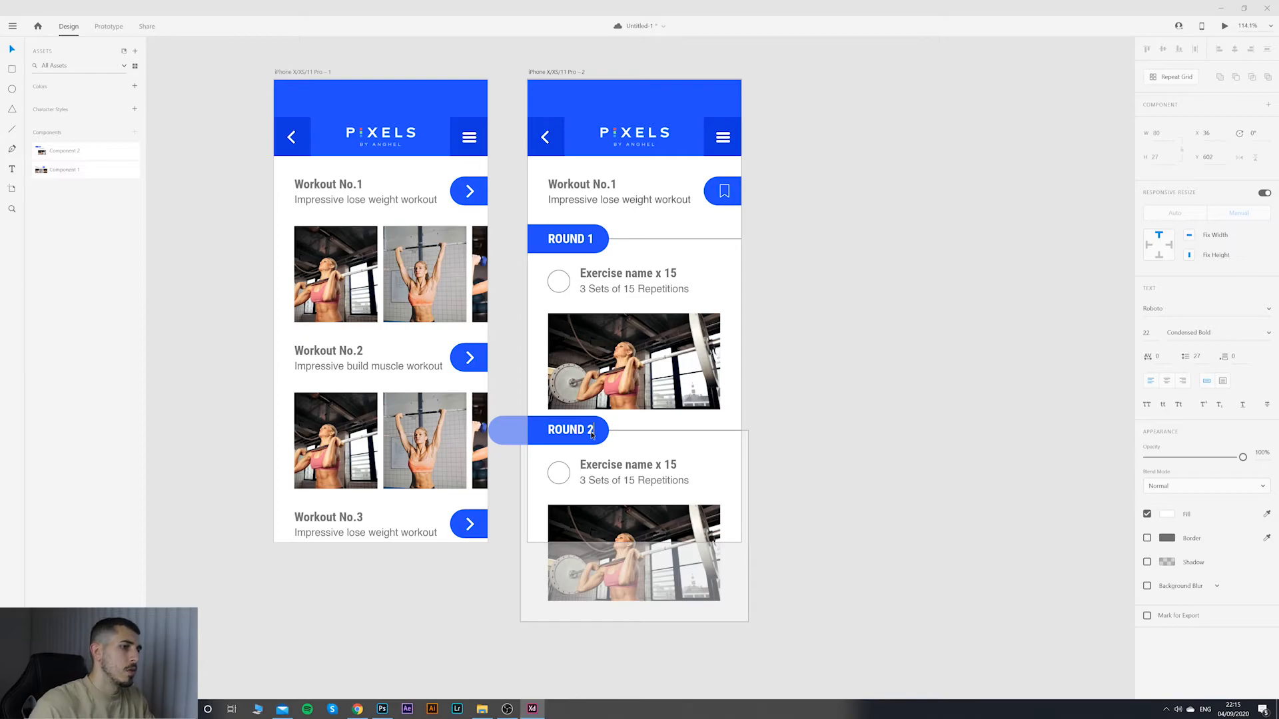
{"action": "key", "text": "Escape"}
{"action": "left_click", "coordinate": [820, 466]}
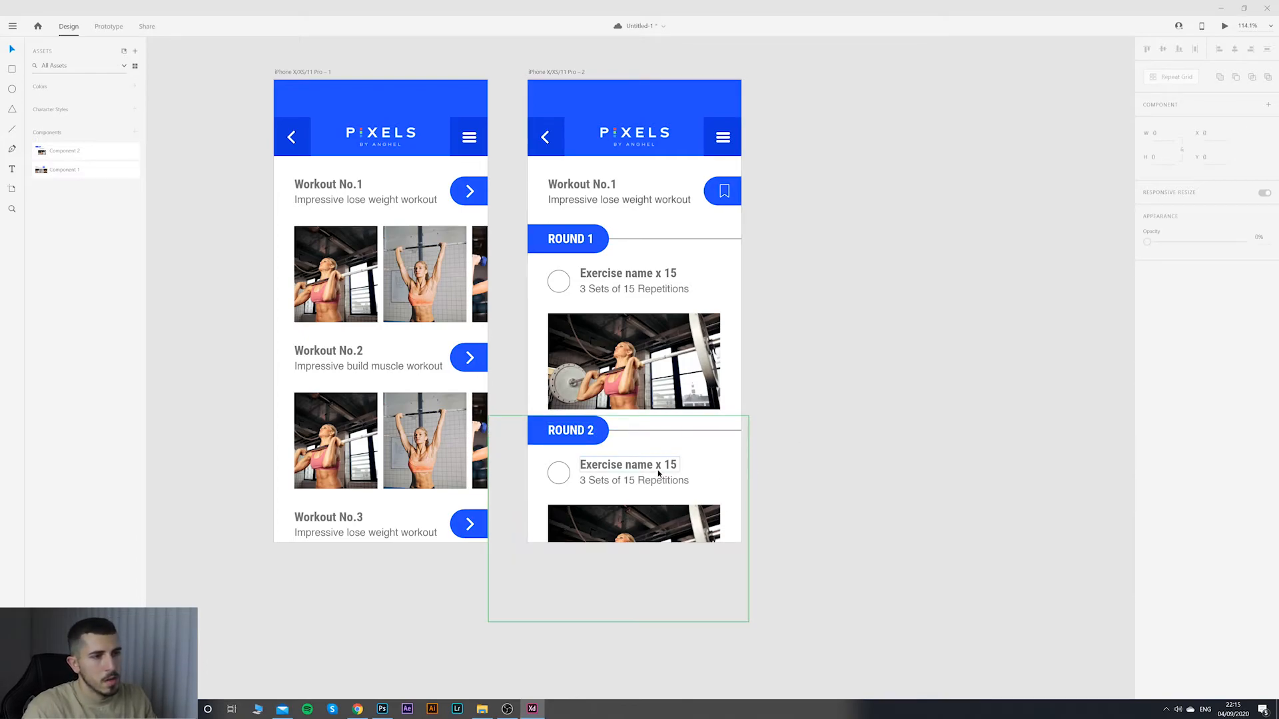
Step: Compare both app screens with the hand-drawn wireframes, including the remaining Congrats screen sketch
{"action": "scroll", "coordinate": [727, 481], "scroll_direction": "down", "scroll_amount": 3}
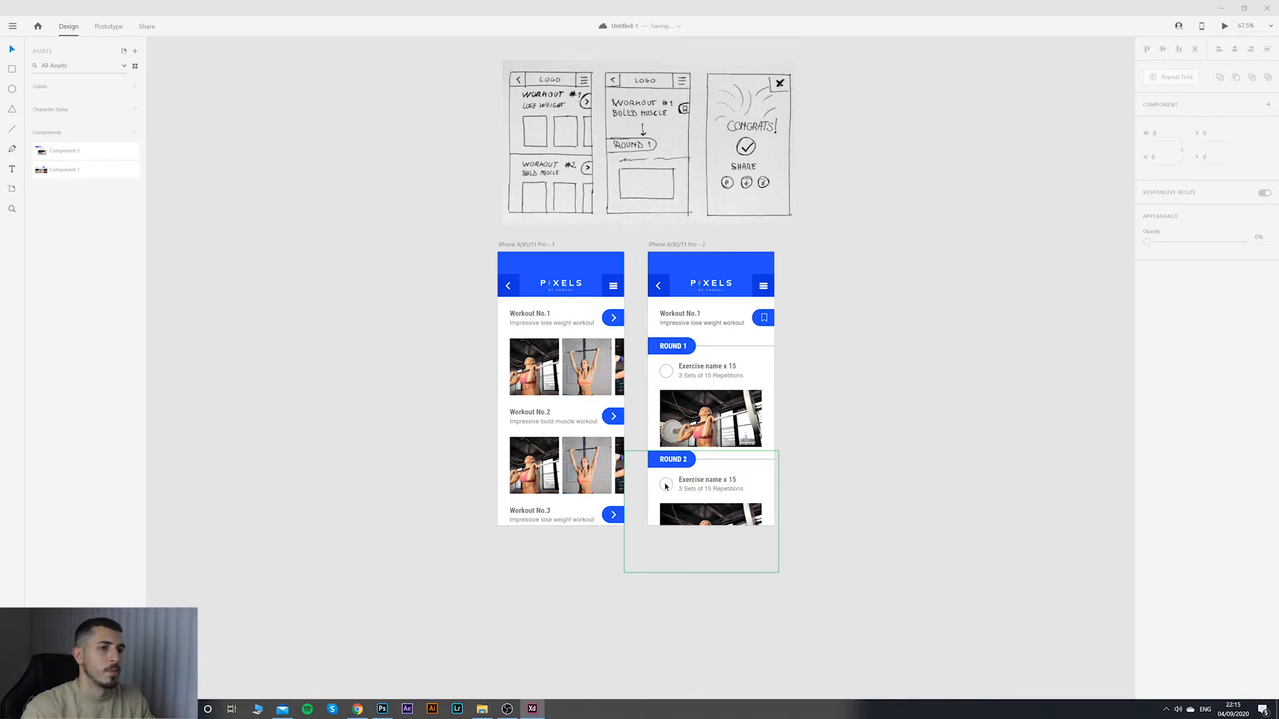
{"action": "left_click", "coordinate": [665, 486]}
{"action": "left_click", "coordinate": [903, 477]}
{"action": "scroll", "coordinate": [899, 459], "scroll_direction": "up", "scroll_amount": 2}
{"action": "left_click_drag", "start_coordinate": [868, 420], "coordinate": [757, 363]}
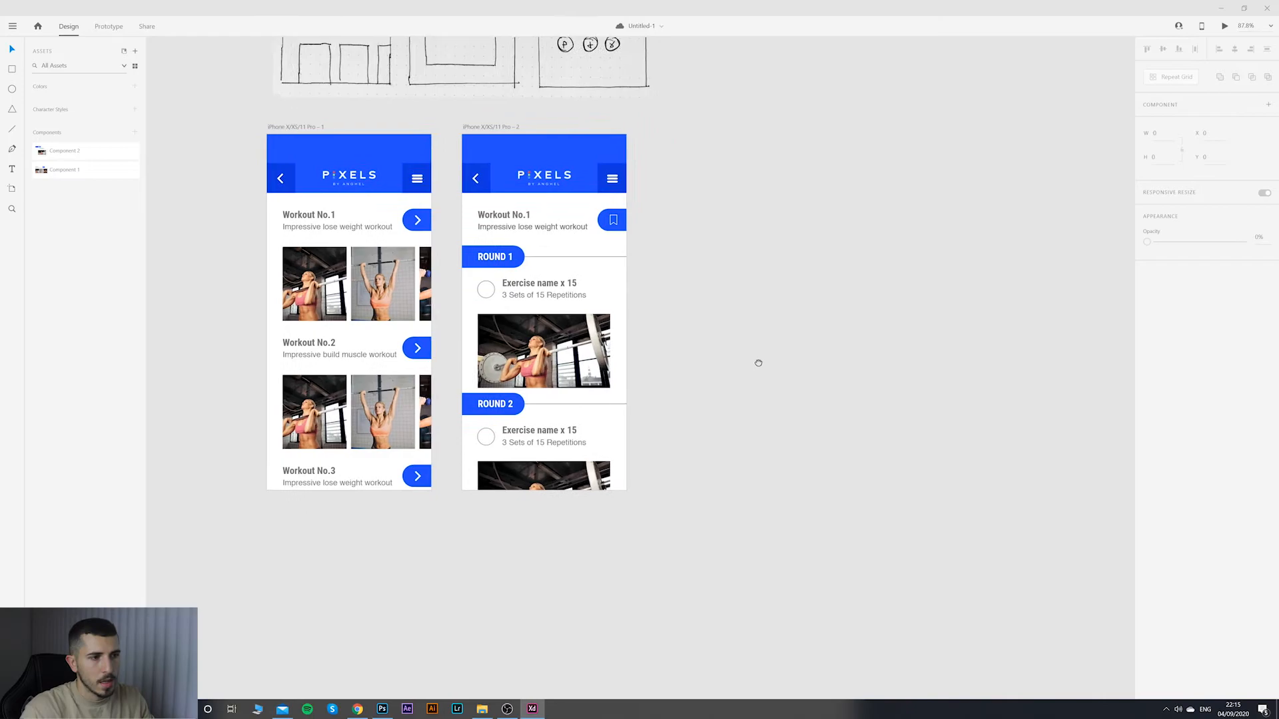
{"action": "scroll", "coordinate": [757, 364], "scroll_direction": "down", "scroll_amount": 3}
{"action": "scroll", "coordinate": [755, 378], "scroll_direction": "up", "scroll_amount": 3}
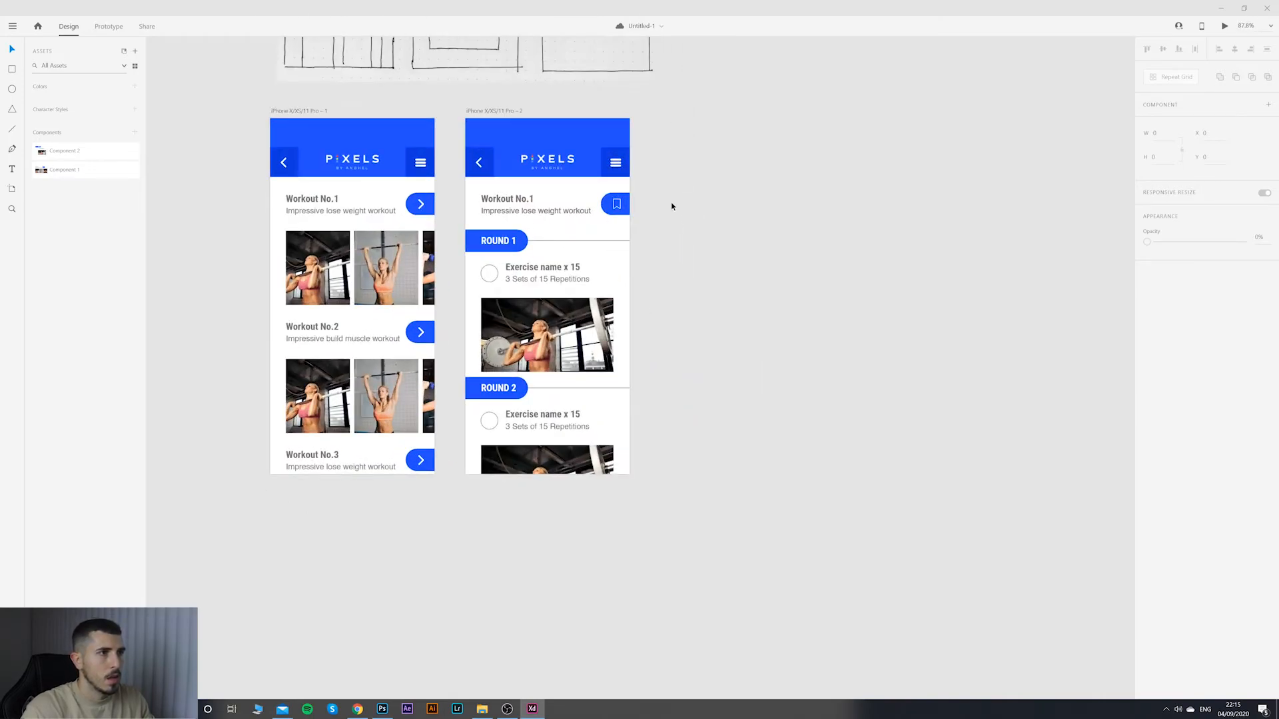
{"action": "left_click_drag", "start_coordinate": [670, 203], "coordinate": [437, 587]}
{"action": "left_click_drag", "start_coordinate": [559, 476], "coordinate": [566, 430]}
{"action": "key", "text": "ctrl+z"}
{"action": "left_click_drag", "start_coordinate": [719, 105], "coordinate": [762, 155]}
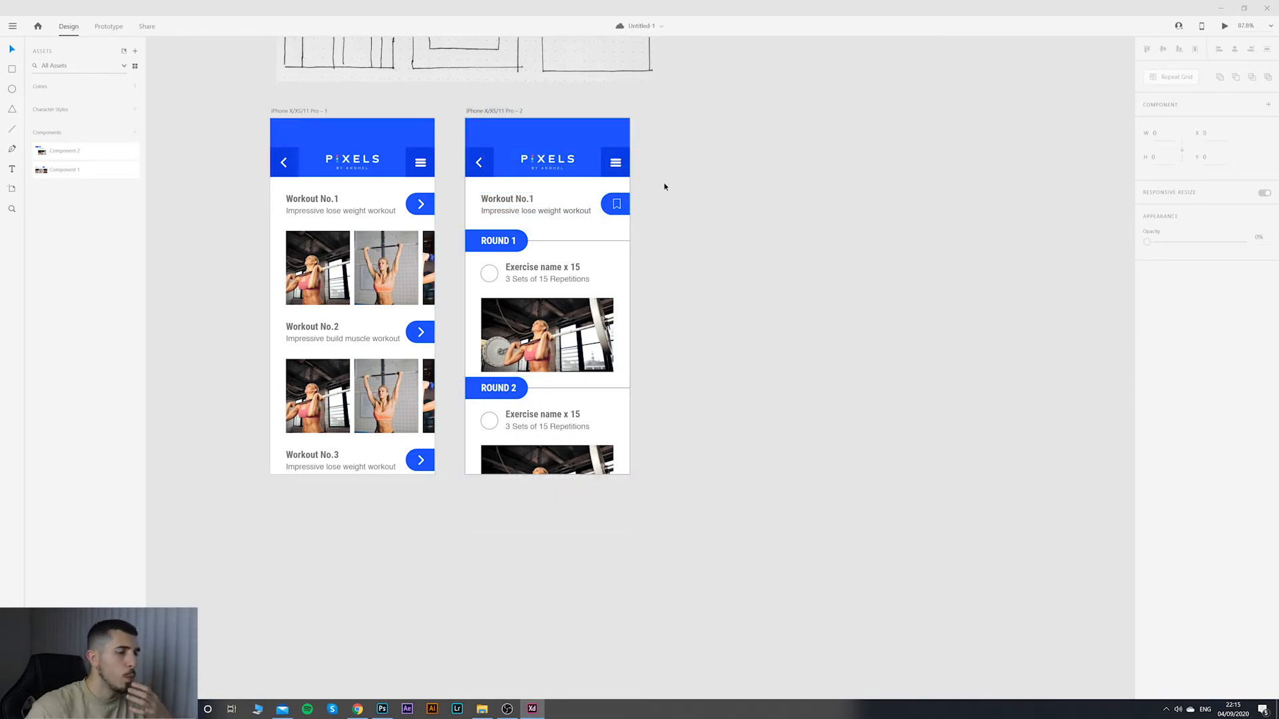
{"action": "scroll", "coordinate": [664, 187], "scroll_direction": "up", "scroll_amount": 5}
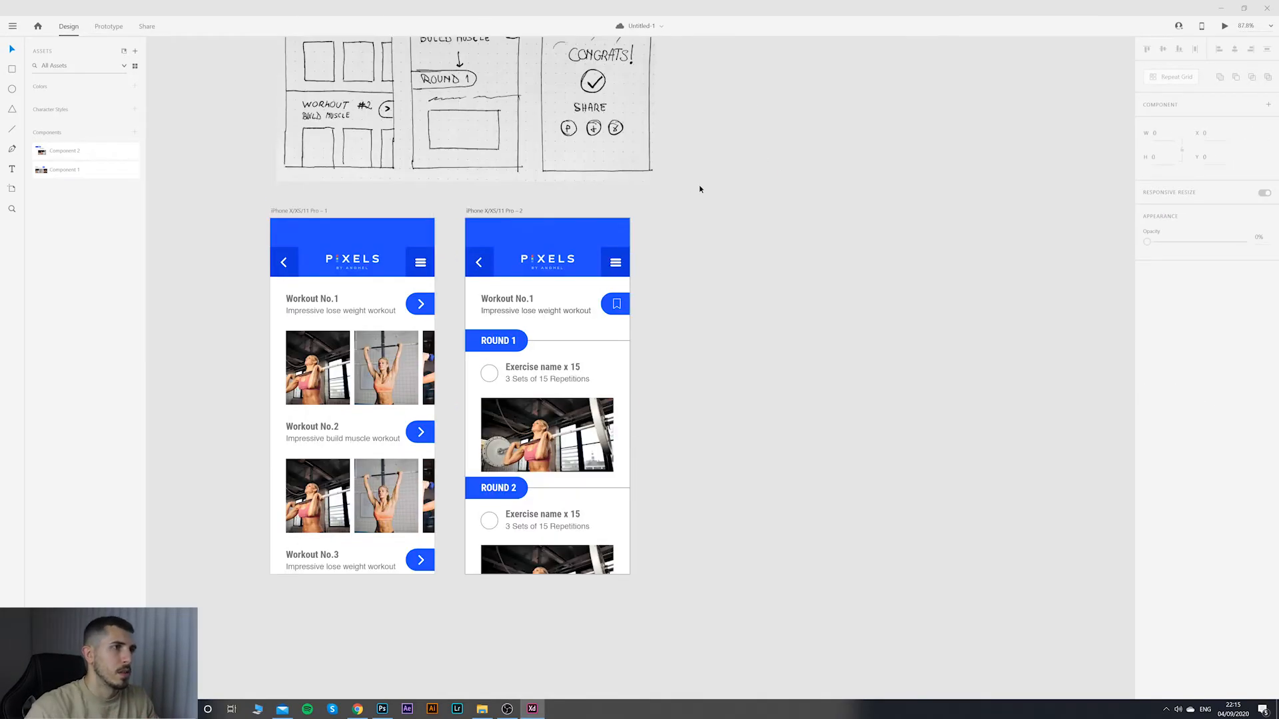
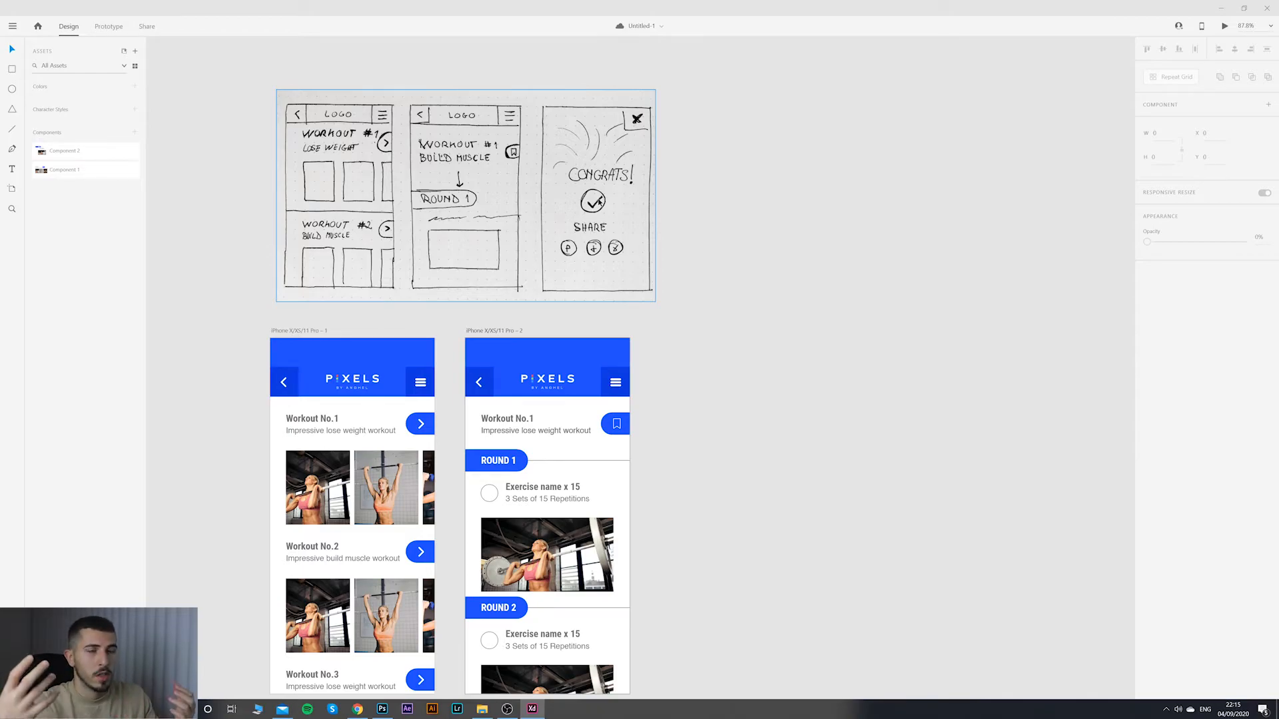
{"action": "left_click", "coordinate": [746, 266]}
{"action": "scroll", "coordinate": [746, 266], "scroll_direction": "down", "scroll_amount": 5}
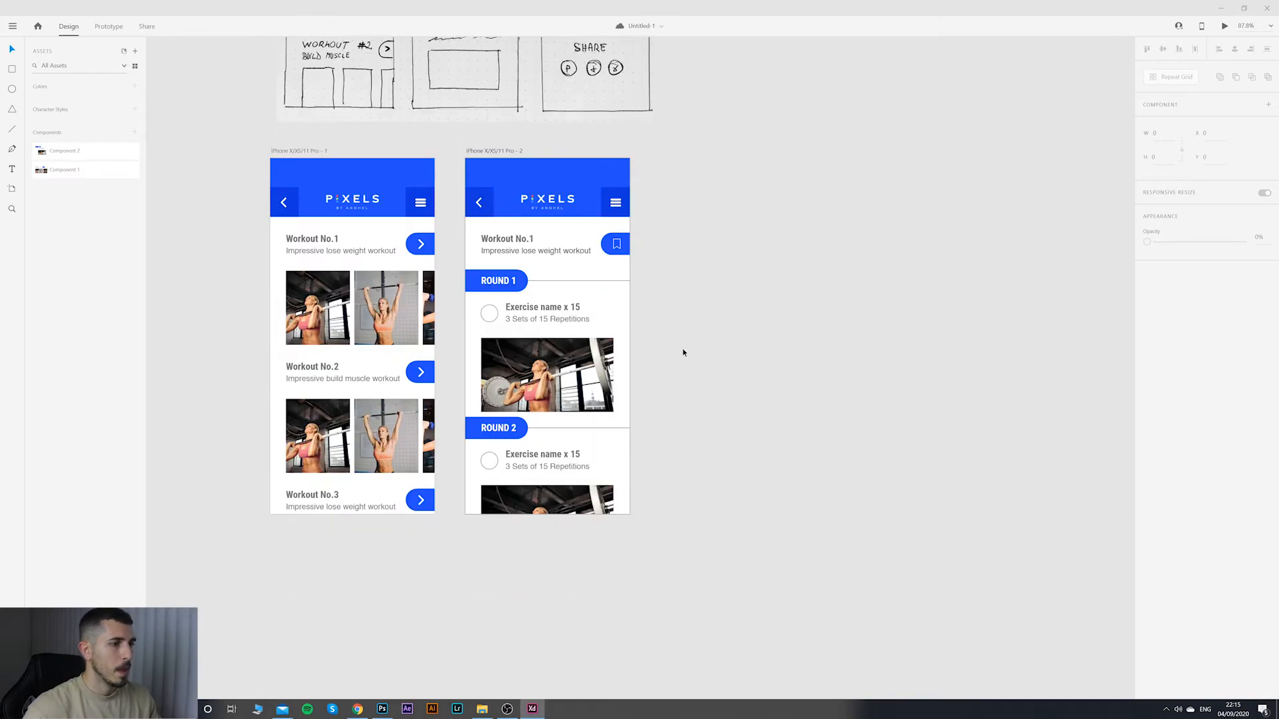
Step: Group the workout title, description, bookmark button and both round components beneath the second screen's header
{"action": "left_click_drag", "start_coordinate": [677, 541], "coordinate": [456, 235]}
{"action": "left_click", "coordinate": [808, 439]}
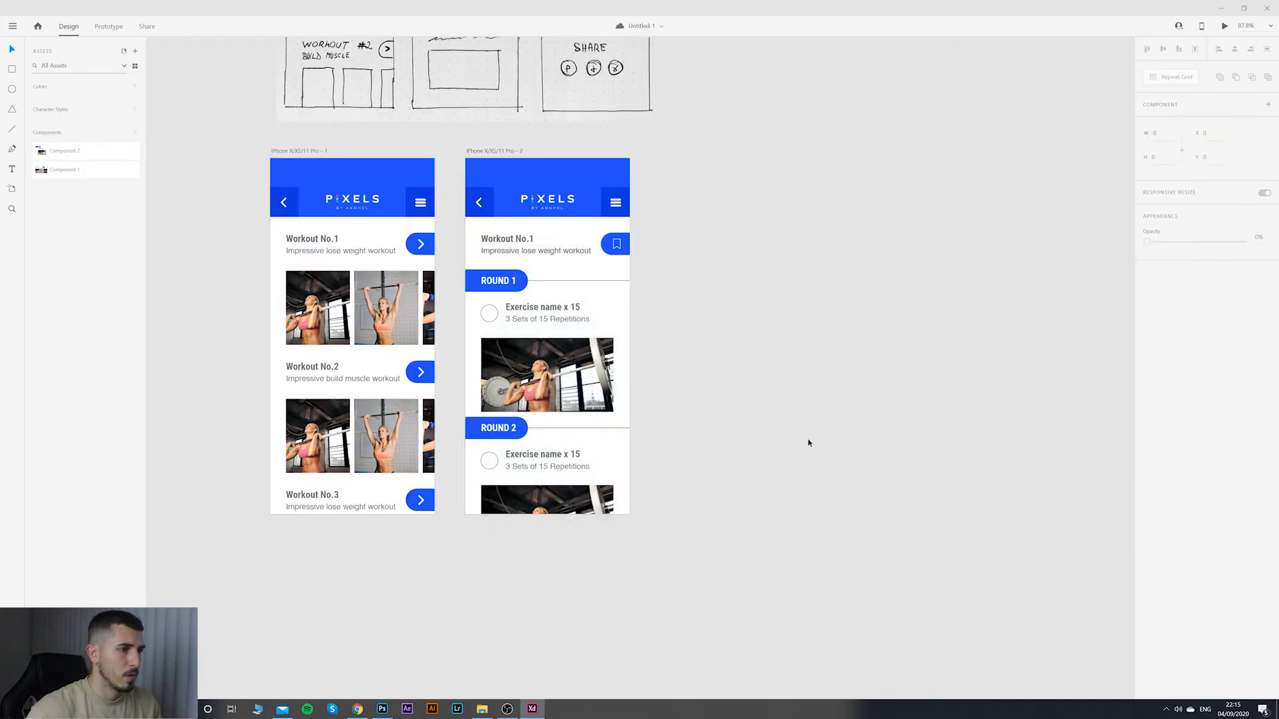
{"action": "left_click_drag", "start_coordinate": [606, 541], "coordinate": [454, 234]}
{"action": "left_click", "coordinate": [812, 470]}
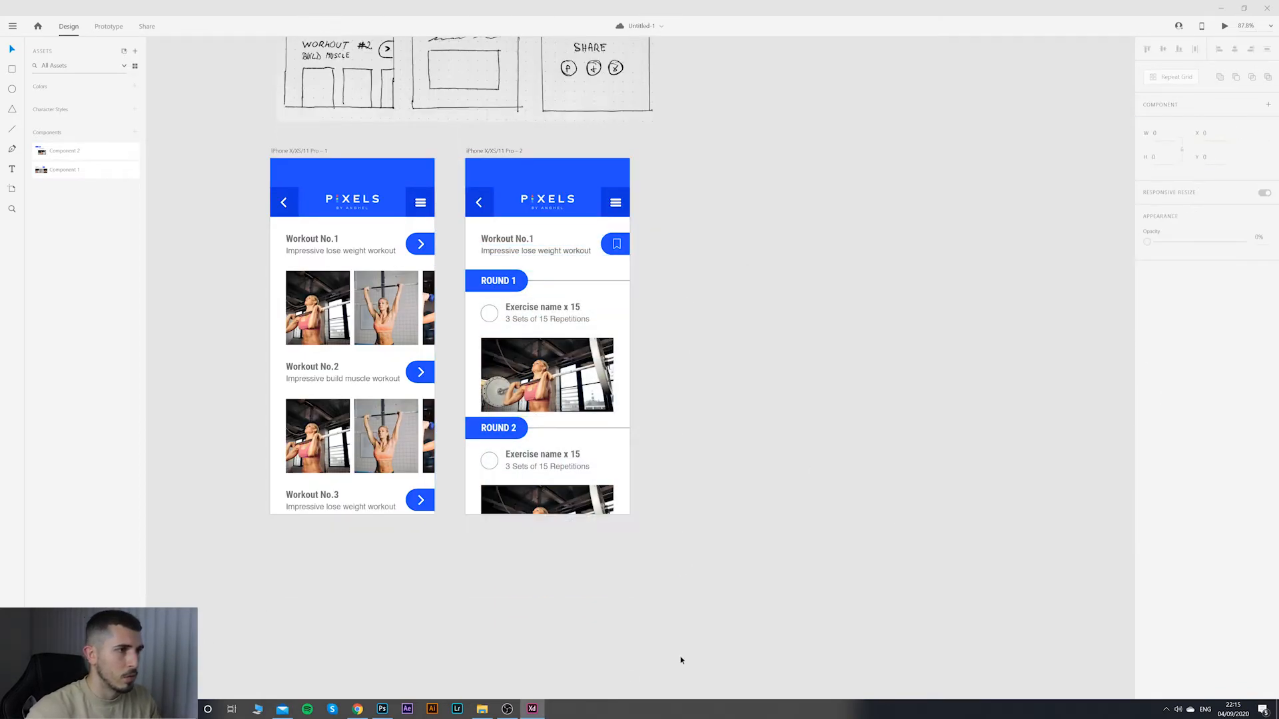
{"action": "left_click_drag", "start_coordinate": [698, 620], "coordinate": [449, 227]}
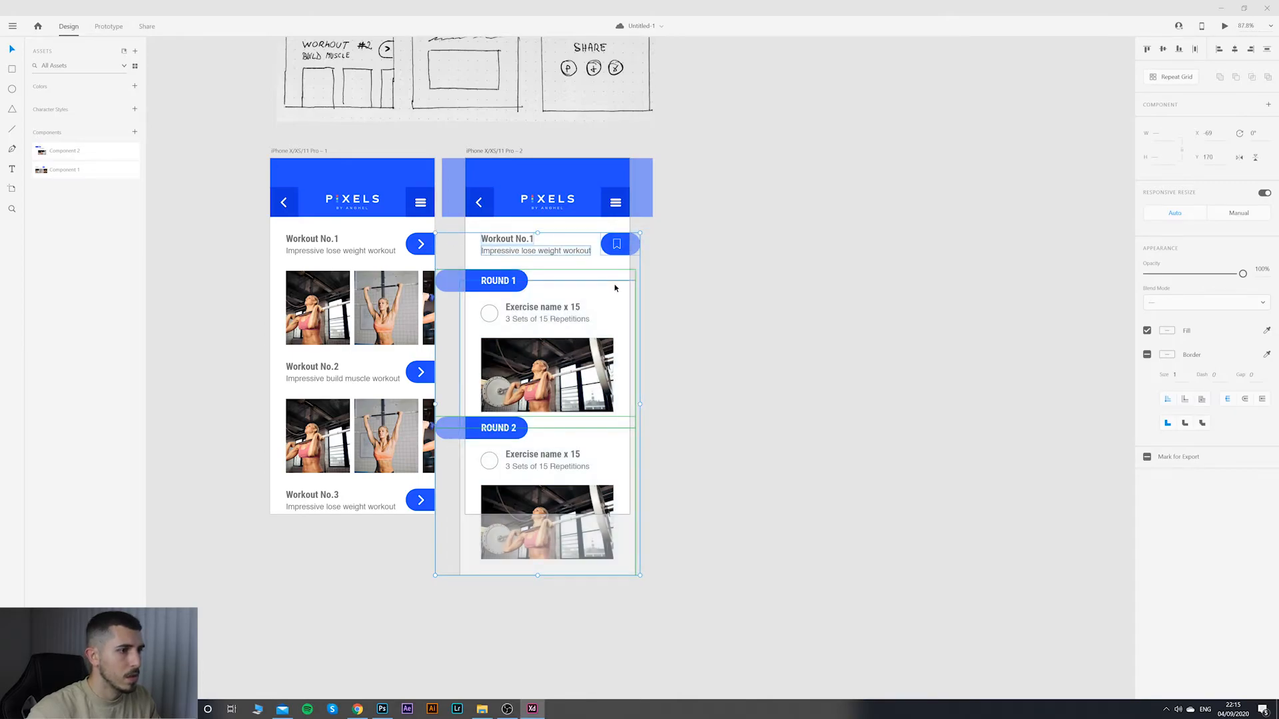
{"action": "key", "text": "ctrl+g"}
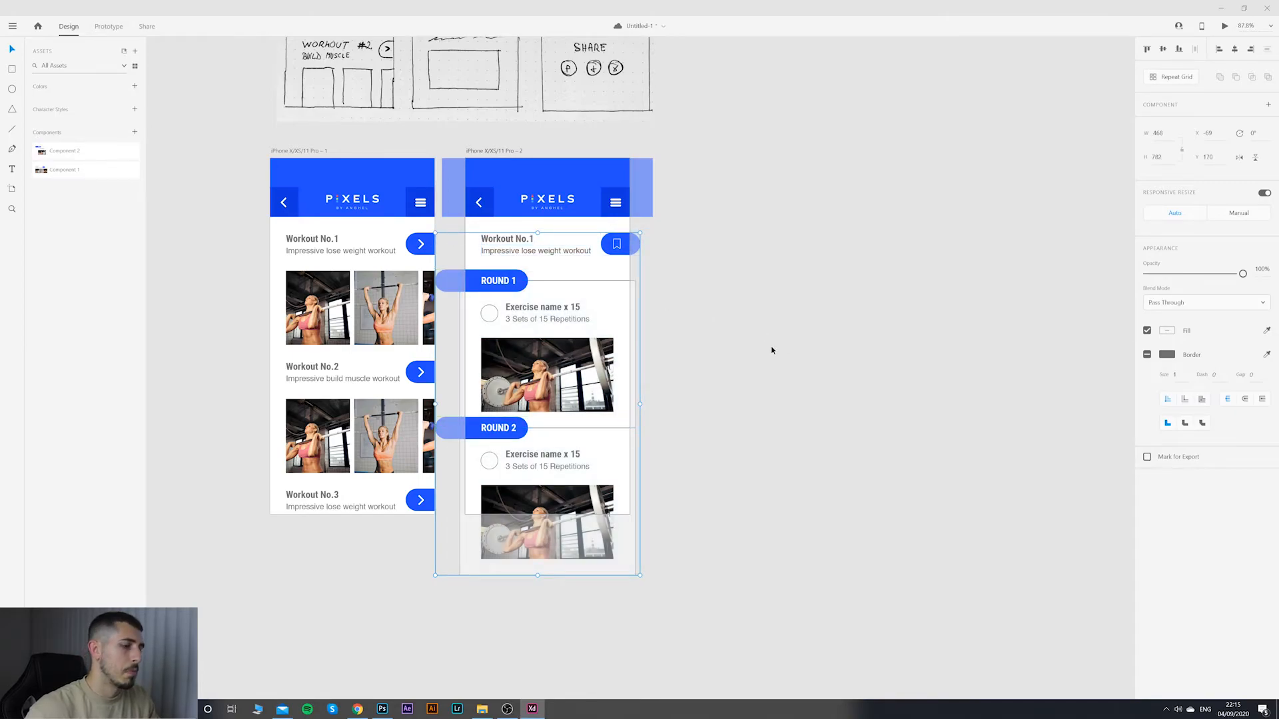
{"action": "left_click", "coordinate": [737, 277]}
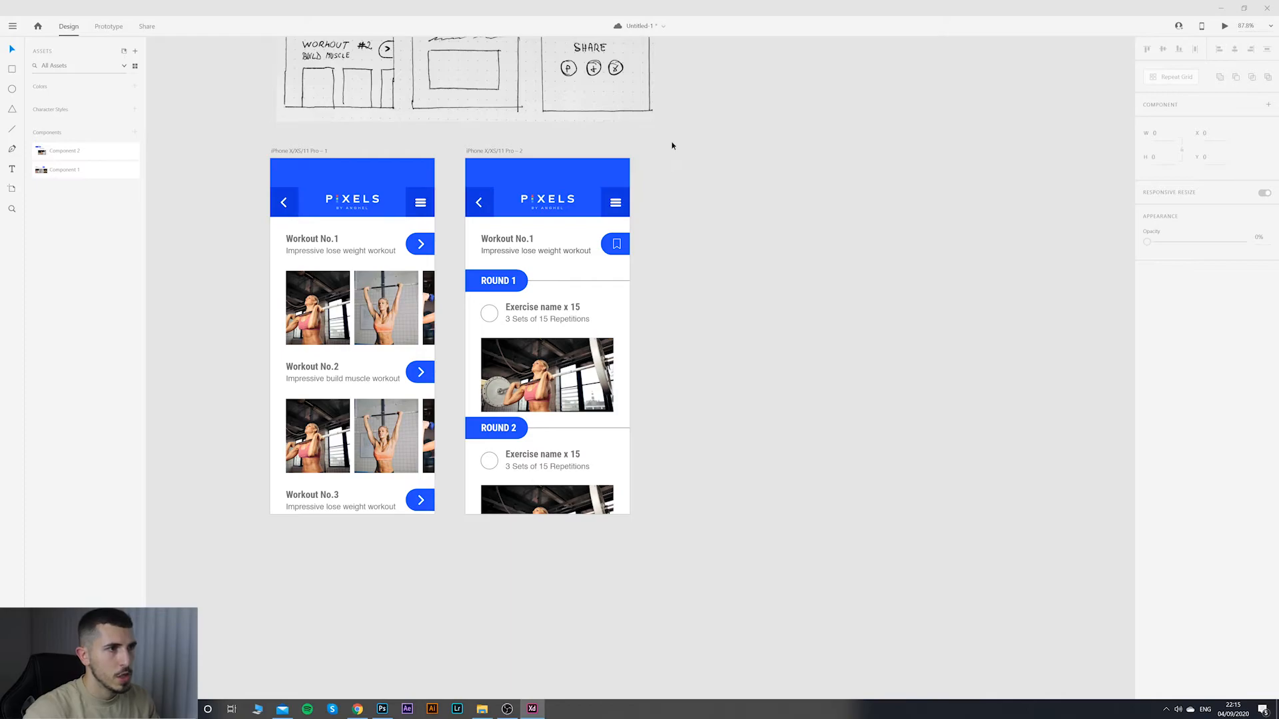
Step: Group the second screen's header bar with its logo, back button and menu button
{"action": "left_click_drag", "start_coordinate": [671, 143], "coordinate": [457, 218]}
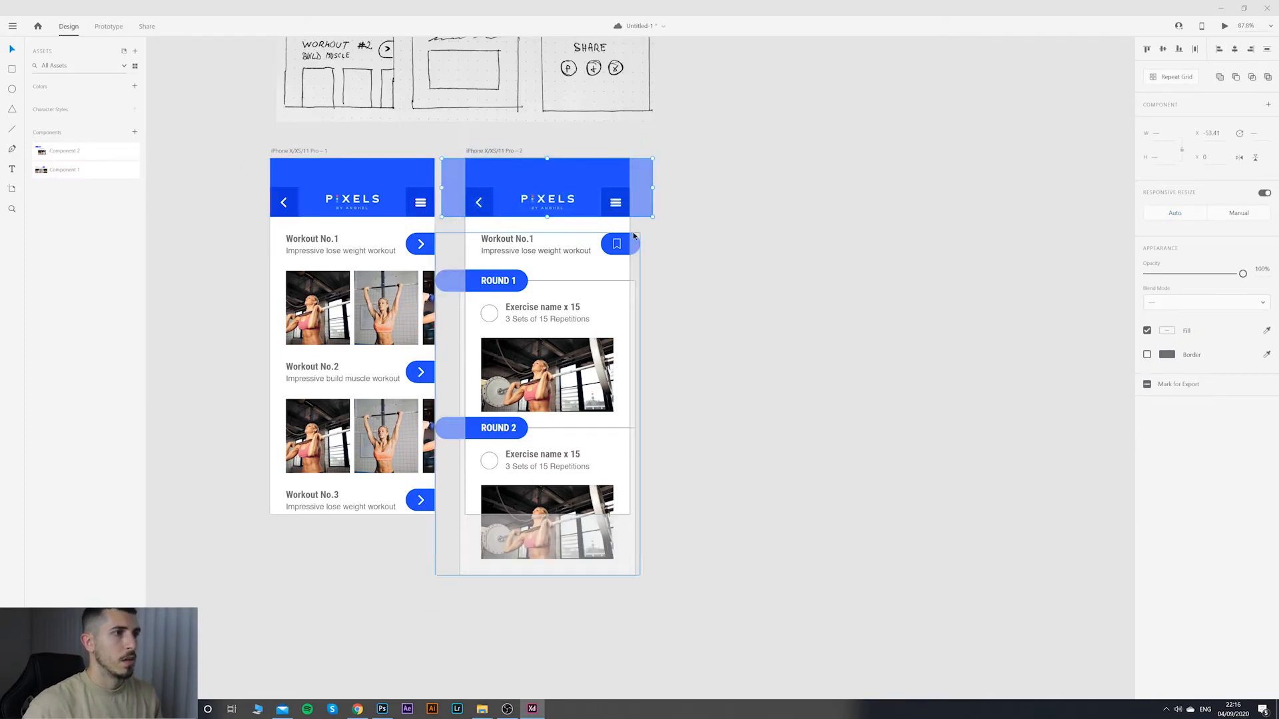
{"action": "left_click_drag", "start_coordinate": [702, 223], "coordinate": [430, 161]}
{"action": "left_click", "coordinate": [684, 159]}
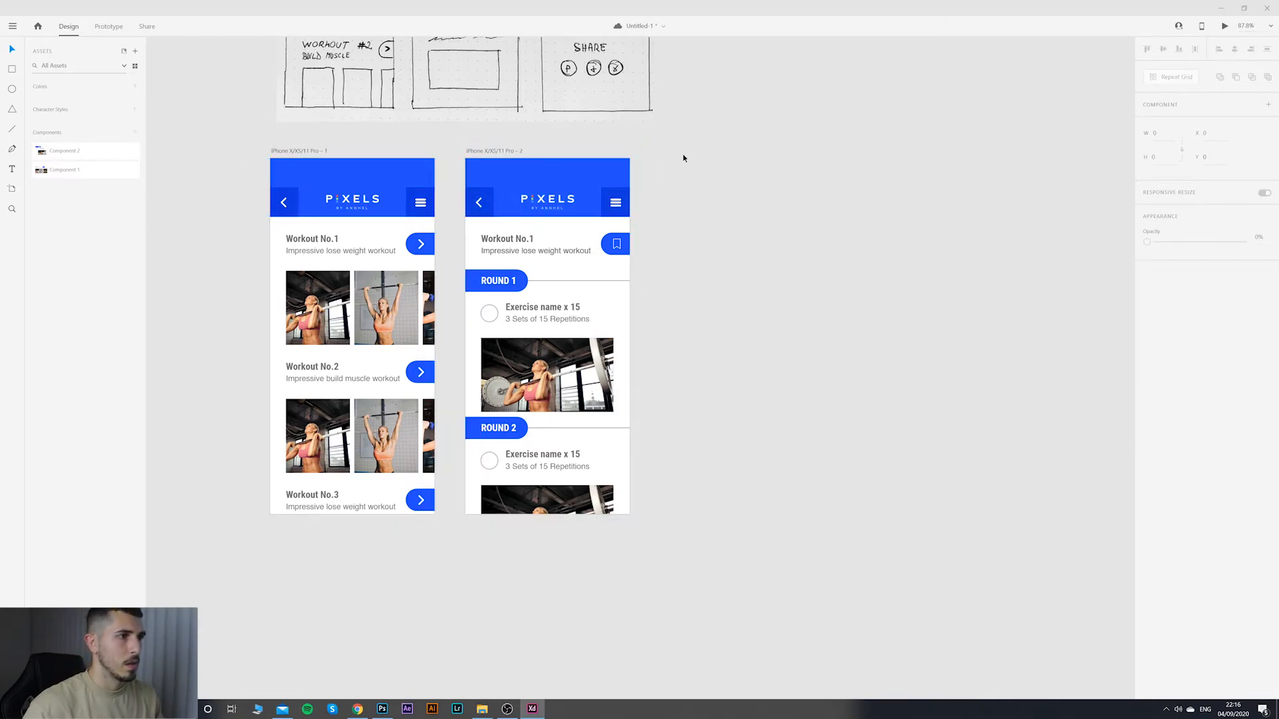
{"action": "left_click_drag", "start_coordinate": [681, 150], "coordinate": [461, 218]}
{"action": "mouse_move", "coordinate": [554, 207]}
{"action": "left_mouse_down"}
{"action": "mouse_move", "coordinate": [554, 183]}
{"action": "mouse_move", "coordinate": [555, 207]}
{"action": "left_mouse_up"}
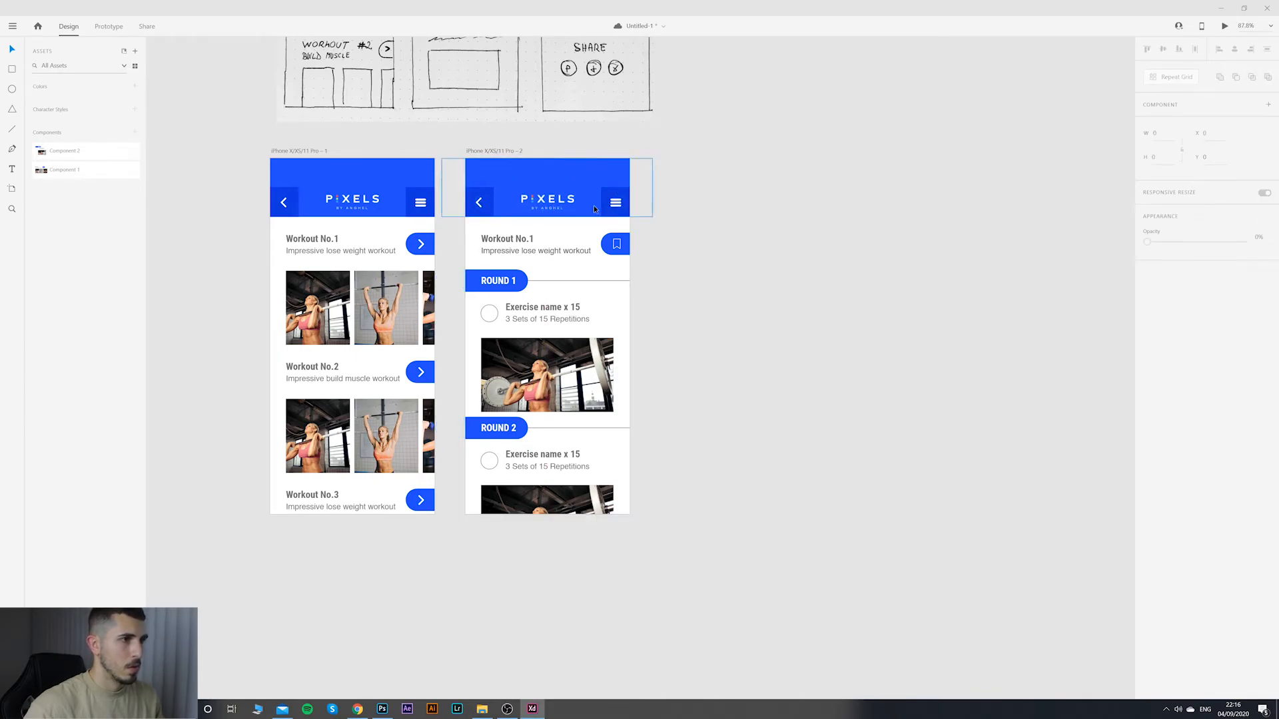
{"action": "right_click", "coordinate": [595, 210]}
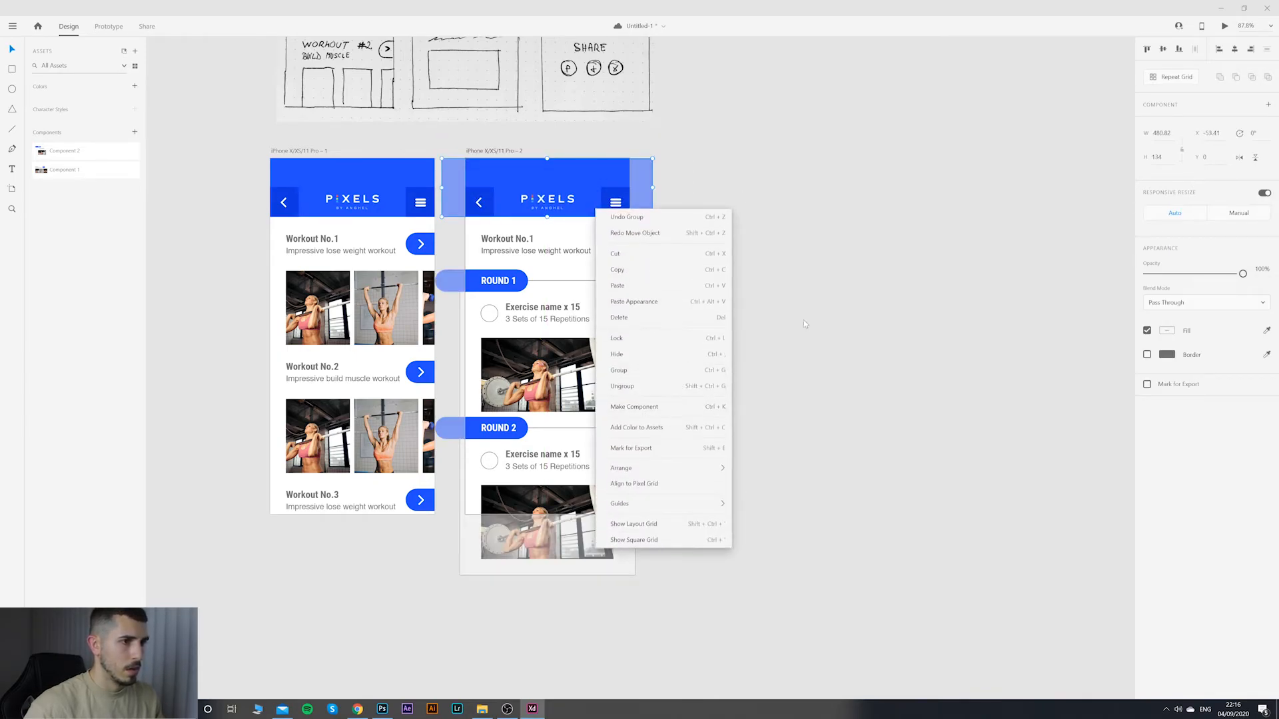
{"action": "left_click", "coordinate": [681, 374]}
{"action": "left_click", "coordinate": [645, 233]}
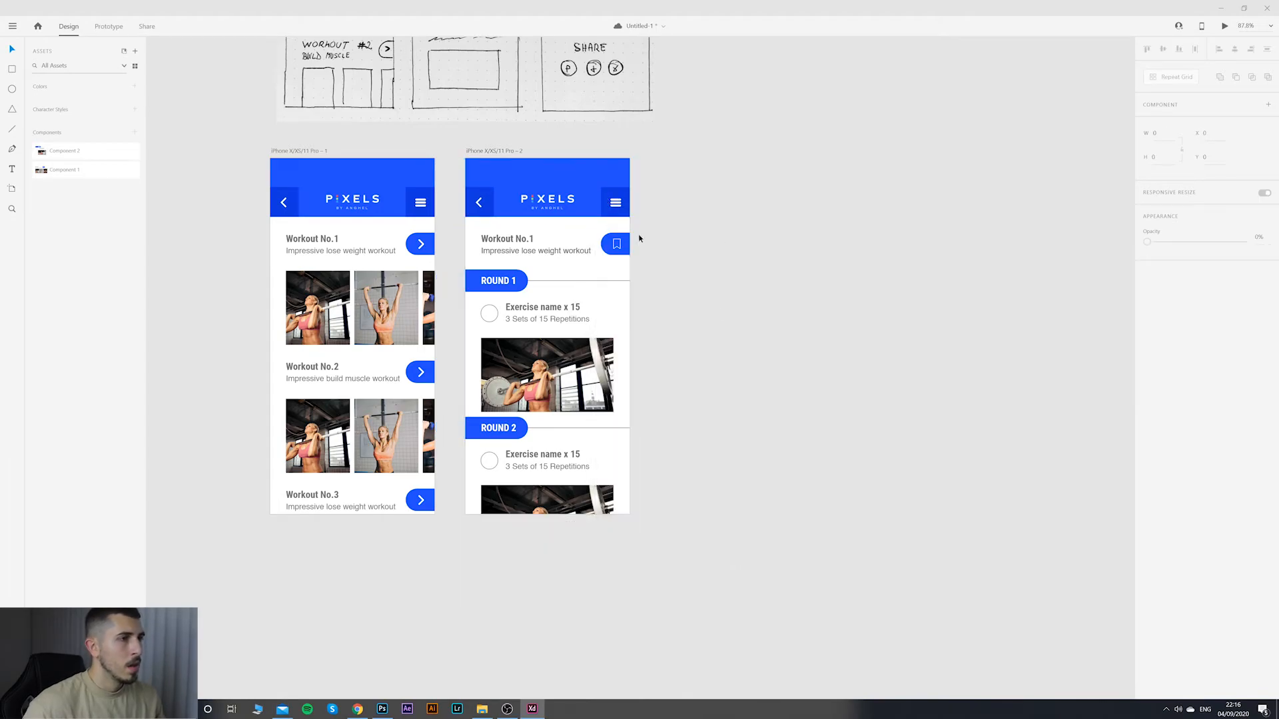
Step: Arrange the second screen's grouped workout content behind its header group
{"action": "left_click_drag", "start_coordinate": [669, 228], "coordinate": [456, 643]}
{"action": "right_click", "coordinate": [540, 398]}
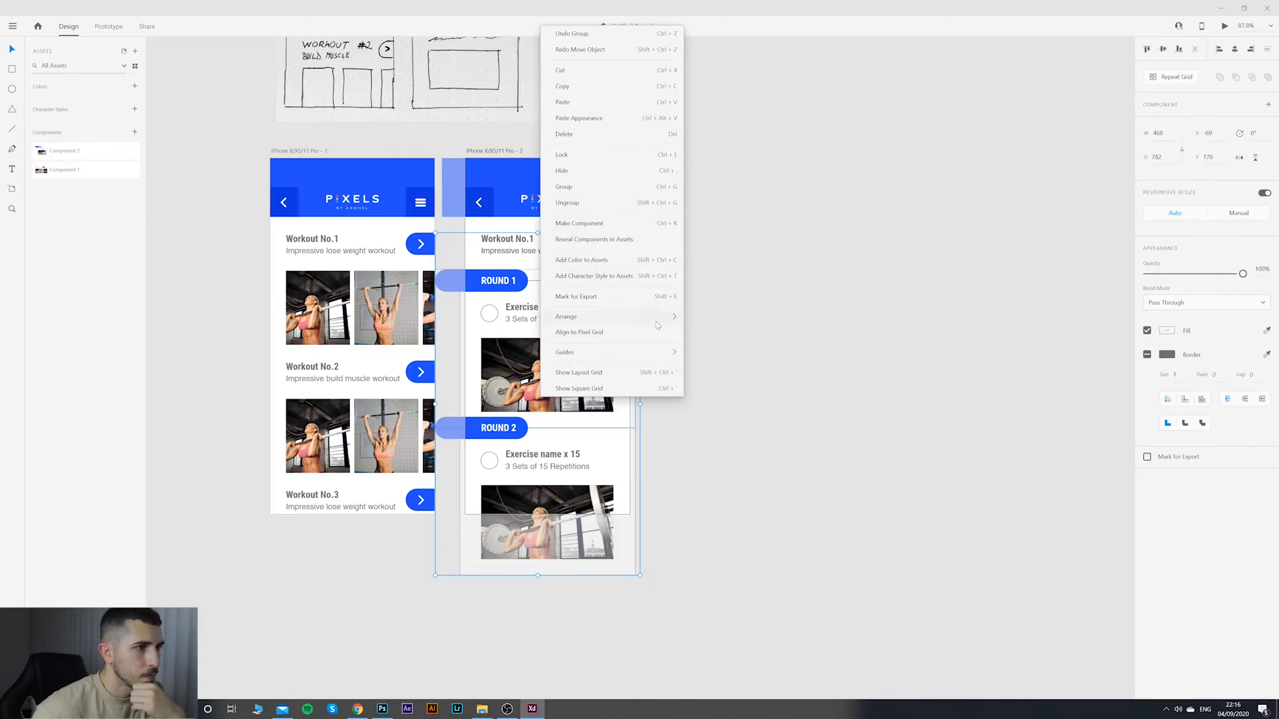
{"action": "mouse_move", "coordinate": [658, 320]}
{"action": "left_click", "coordinate": [718, 370]}
{"action": "left_click", "coordinate": [715, 285]}
{"action": "left_click", "coordinate": [591, 204]}
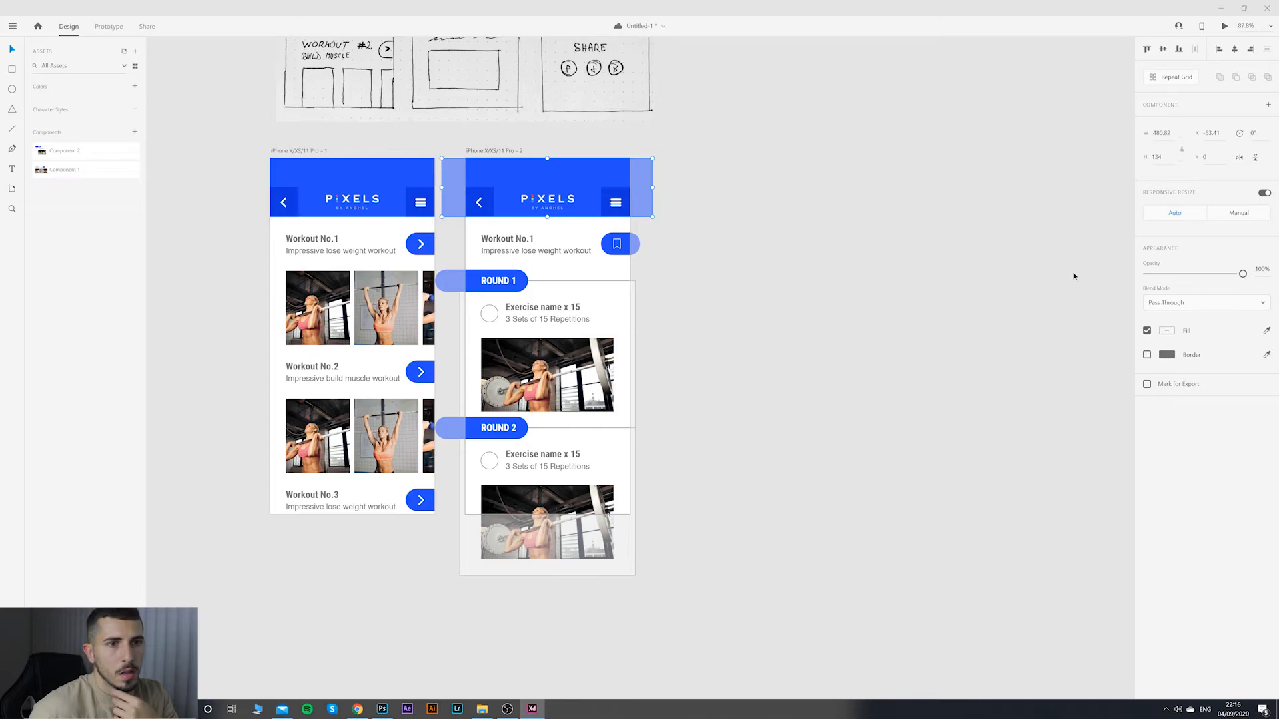
{"action": "left_click", "coordinate": [1186, 304]}
{"action": "left_click", "coordinate": [1185, 304]}
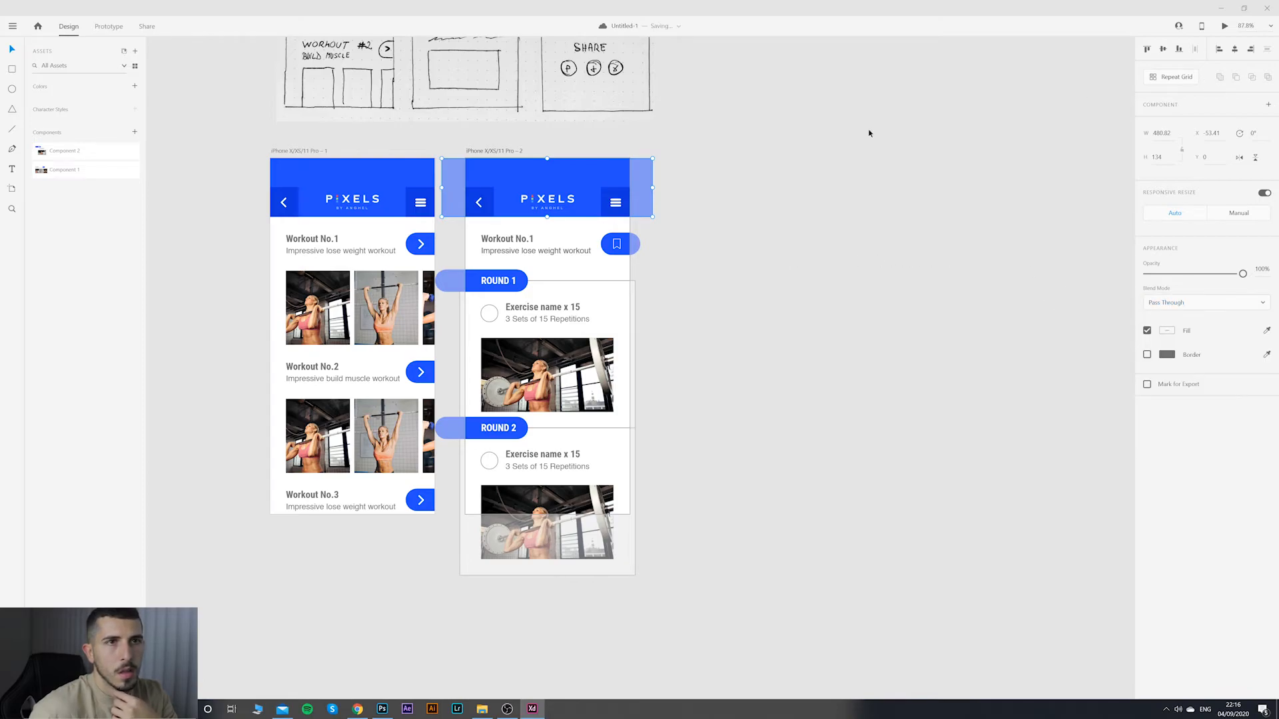
{"action": "left_click", "coordinate": [782, 149]}
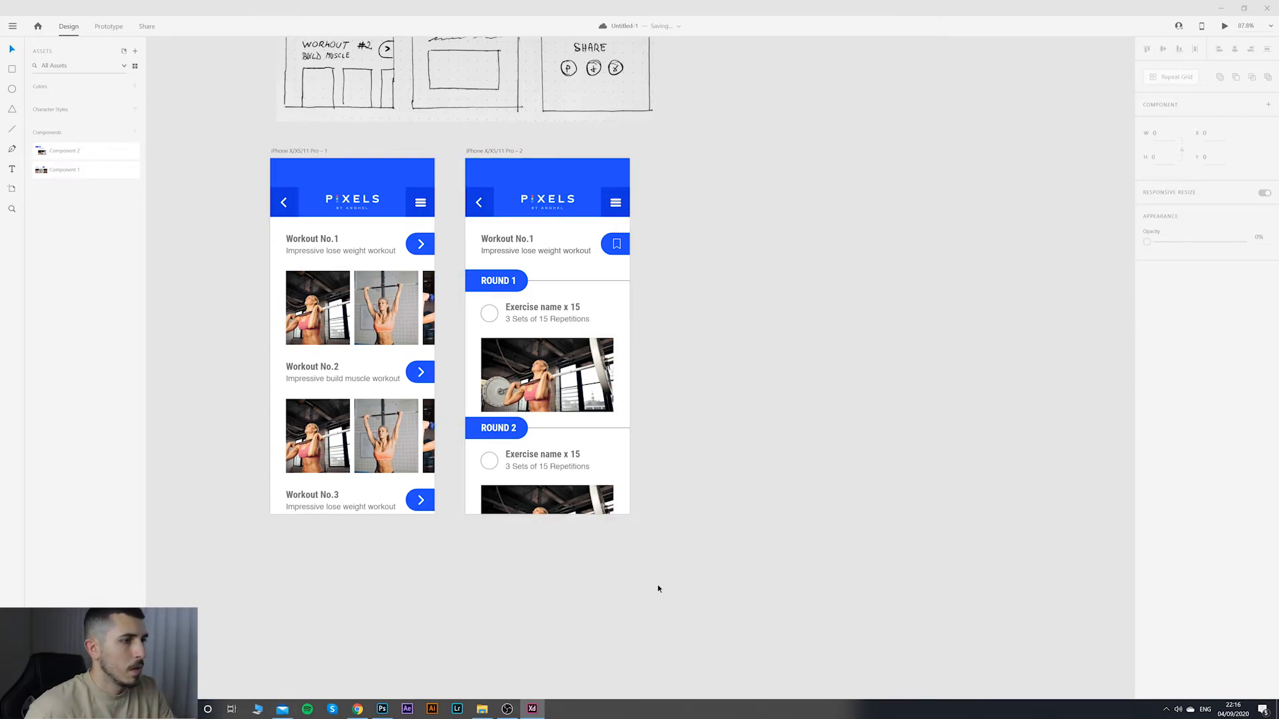
Step: Move the grouped workout content up under the header, leaving free space beneath the ROUND 2 section
{"action": "left_click_drag", "start_coordinate": [650, 589], "coordinate": [441, 229]}
{"action": "left_click", "coordinate": [649, 383]}
{"action": "left_click", "coordinate": [564, 485]}
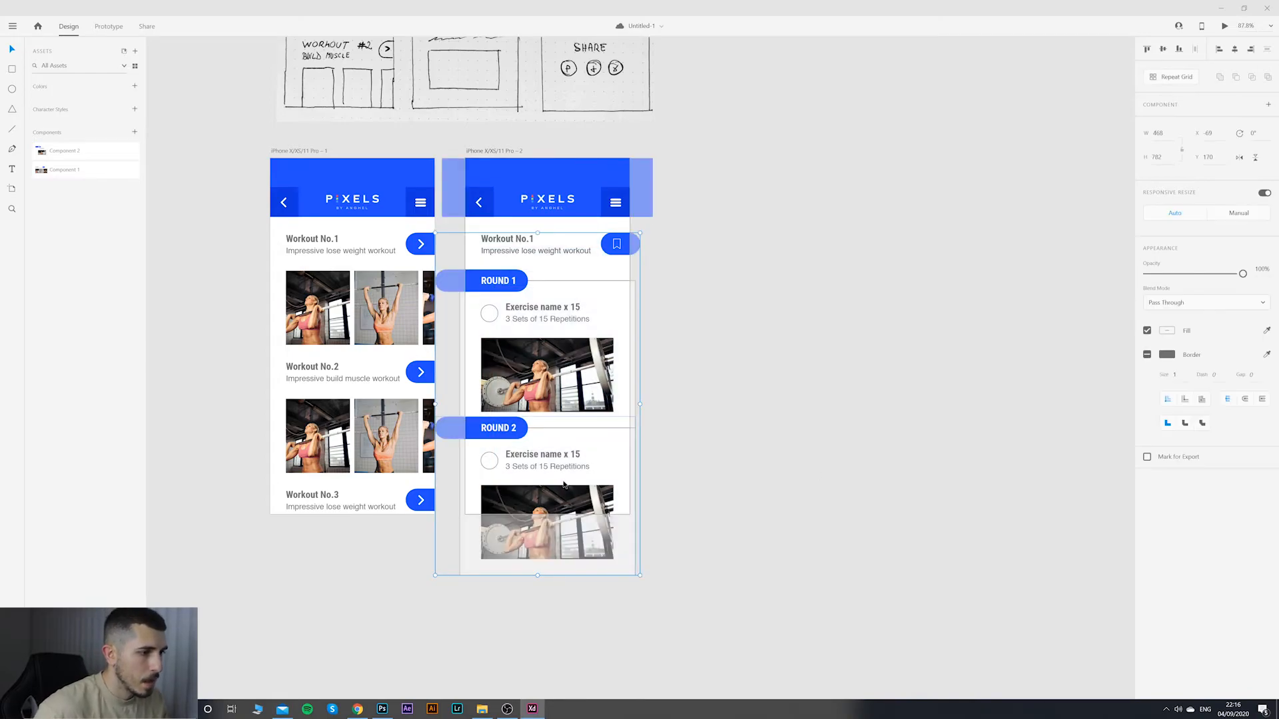
{"action": "scroll", "coordinate": [666, 453], "scroll_direction": "down", "scroll_amount": 1}
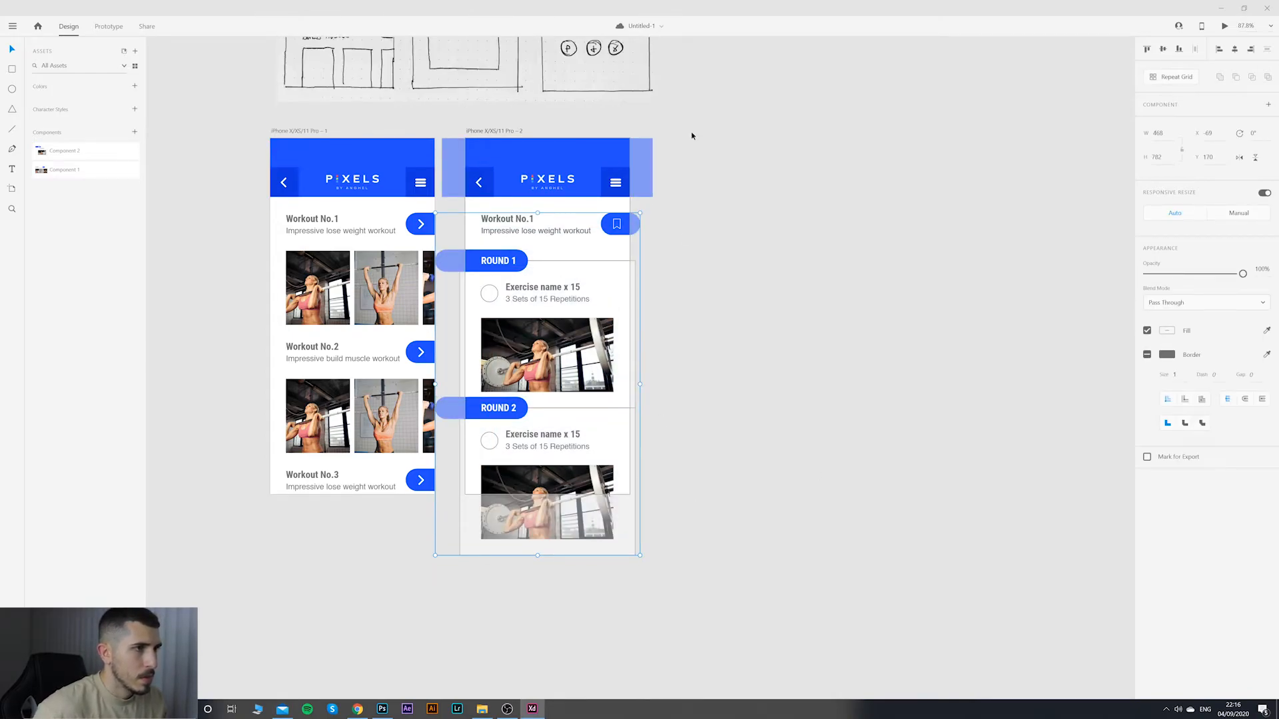
{"action": "left_click_drag", "start_coordinate": [690, 134], "coordinate": [803, 464]}
{"action": "left_click_drag", "start_coordinate": [719, 598], "coordinate": [466, 193]}
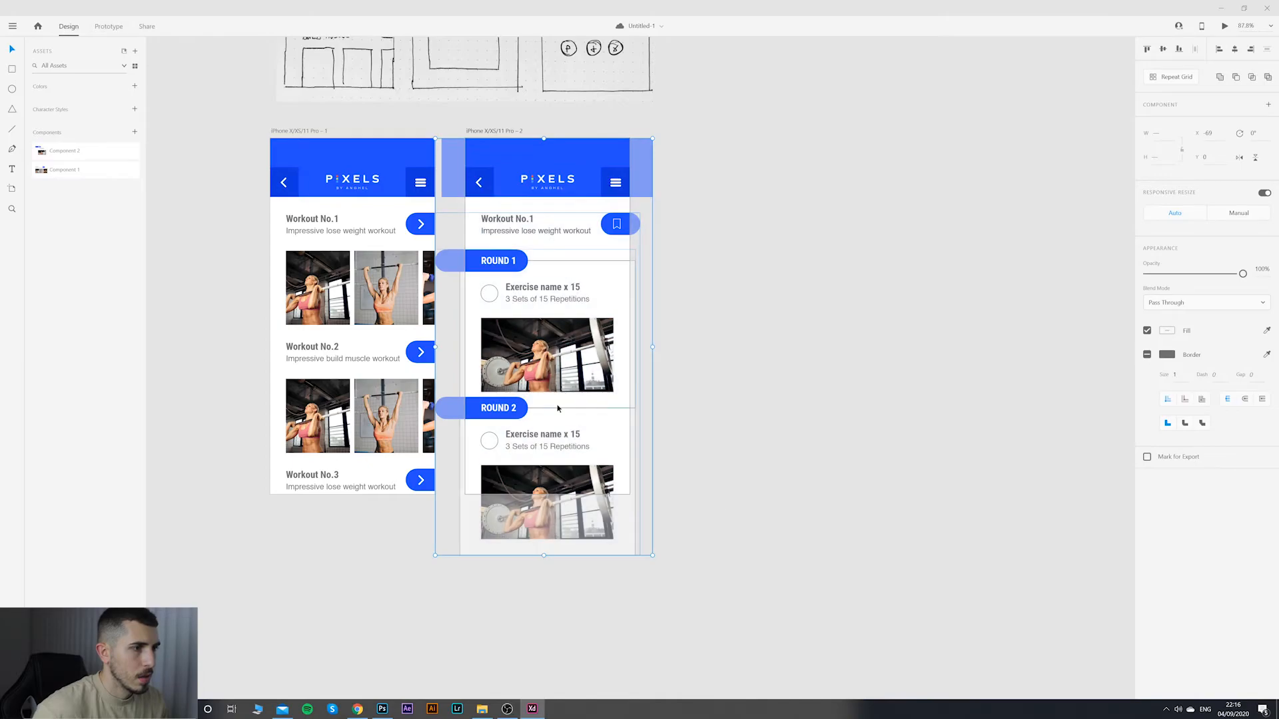
{"action": "left_click_drag", "start_coordinate": [708, 652], "coordinate": [454, 212]}
{"action": "left_click_drag", "start_coordinate": [563, 363], "coordinate": [563, 213]}
{"action": "left_click", "coordinate": [742, 345]}
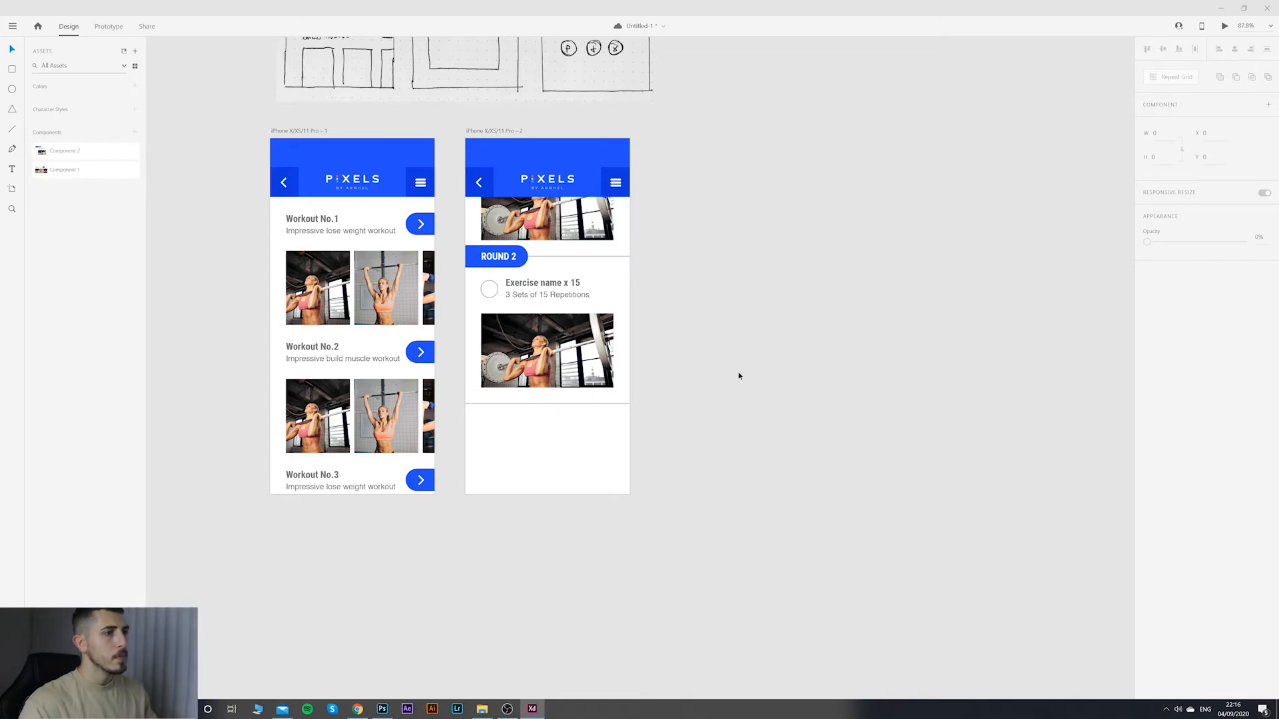
Step: Draw a 375 by 72 rectangle across the full screen width directly beneath the ROUND 2 section
{"action": "left_click", "coordinate": [12, 70]}
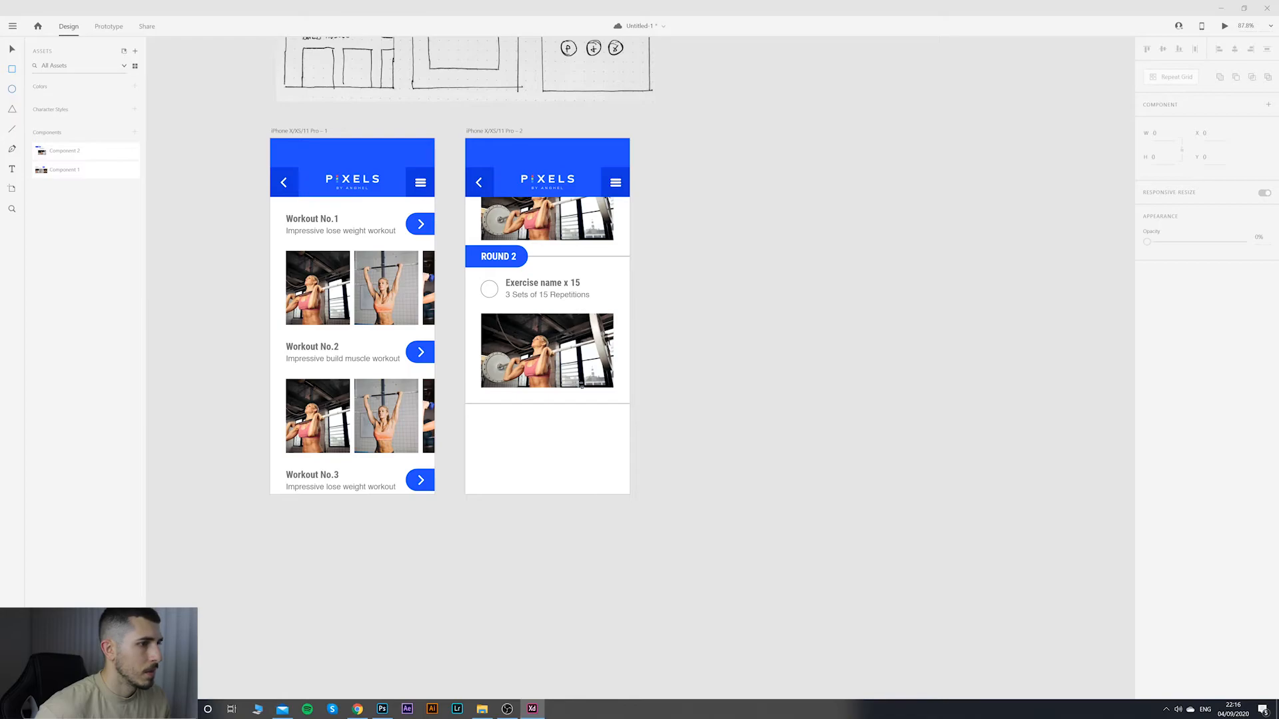
{"action": "left_click_drag", "start_coordinate": [465, 403], "coordinate": [629, 435]}
{"action": "scroll", "coordinate": [755, 419], "scroll_direction": "down", "scroll_amount": 5}
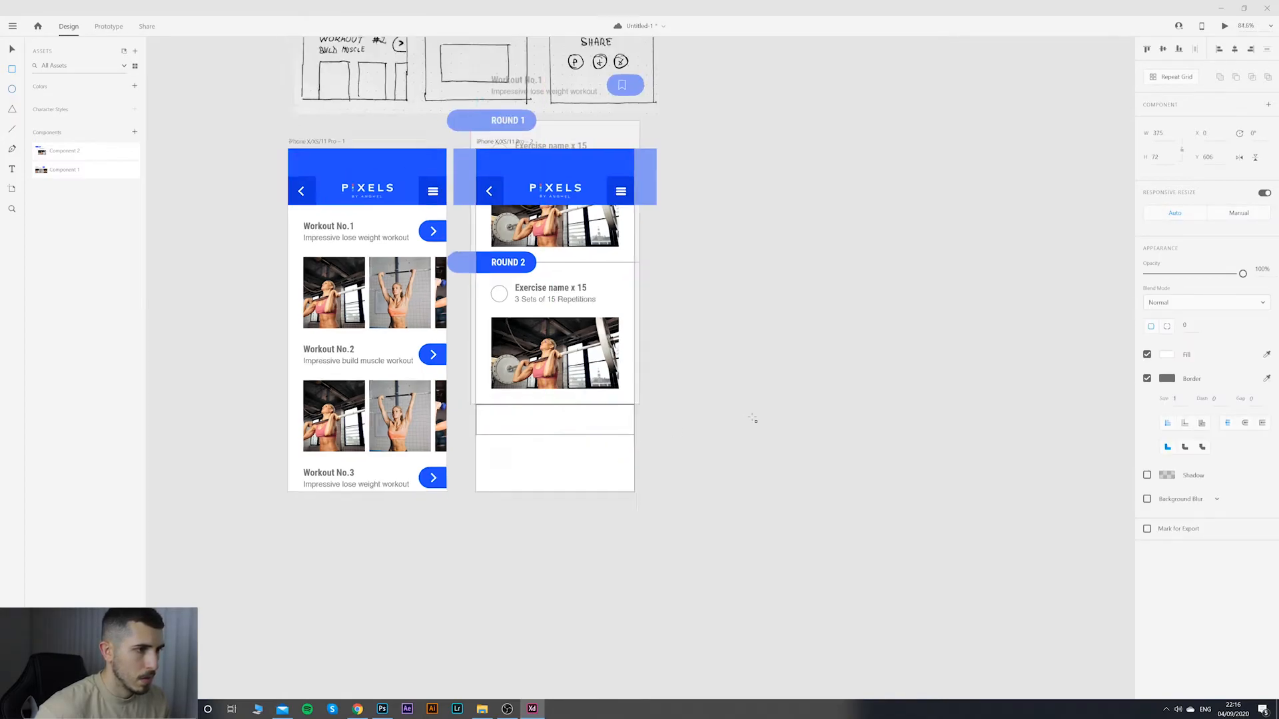
{"action": "scroll", "coordinate": [766, 406], "scroll_direction": "up", "scroll_amount": 4}
{"action": "scroll", "coordinate": [603, 420], "scroll_direction": "up", "scroll_amount": 3}
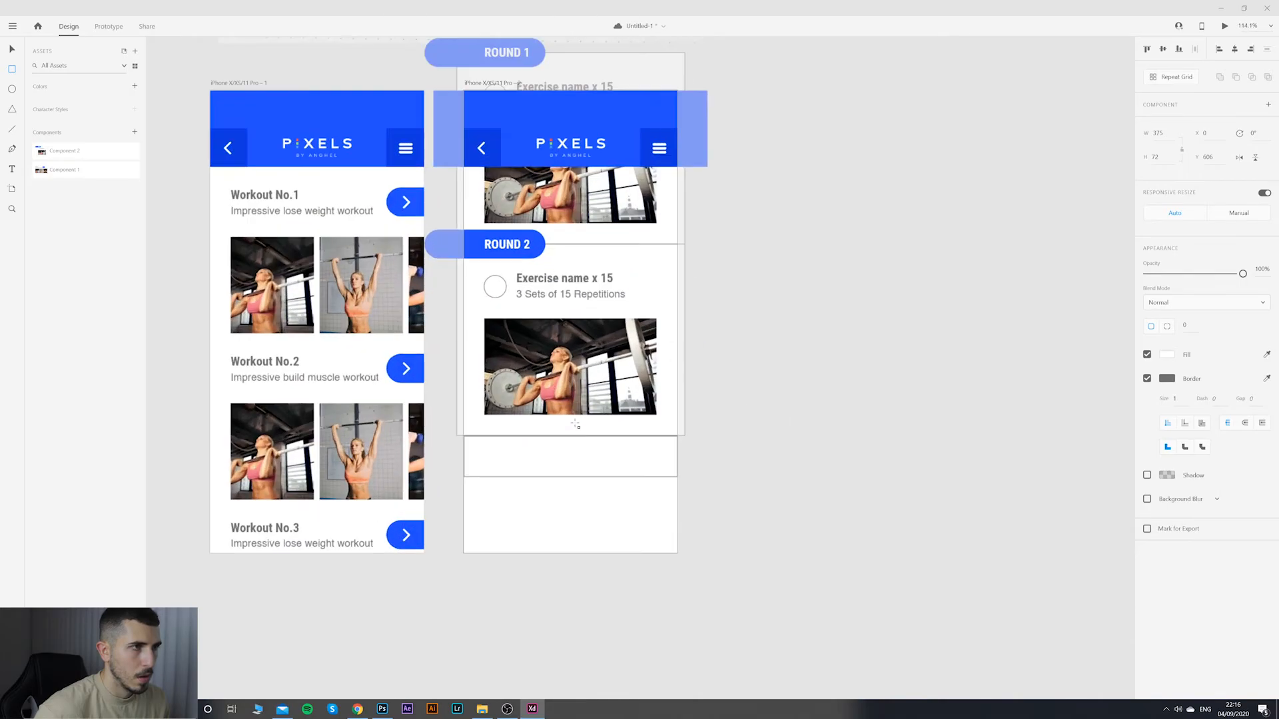
Step: Fill the new rectangle beneath the ROUND 2 section with a medium green
{"action": "left_click", "coordinate": [1165, 355]}
{"action": "left_click", "coordinate": [1115, 353]}
{"action": "left_click_drag", "start_coordinate": [1093, 331], "coordinate": [1058, 323]}
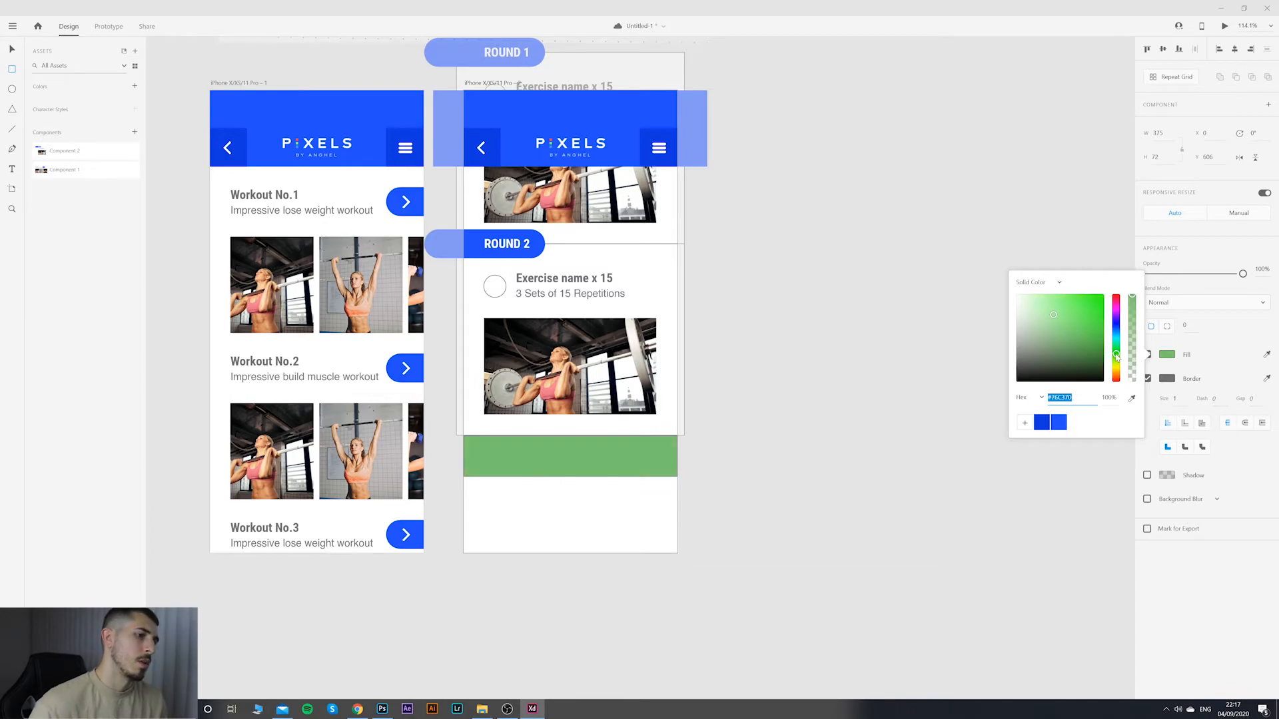
{"action": "left_click_drag", "start_coordinate": [1116, 354], "coordinate": [1066, 316]}
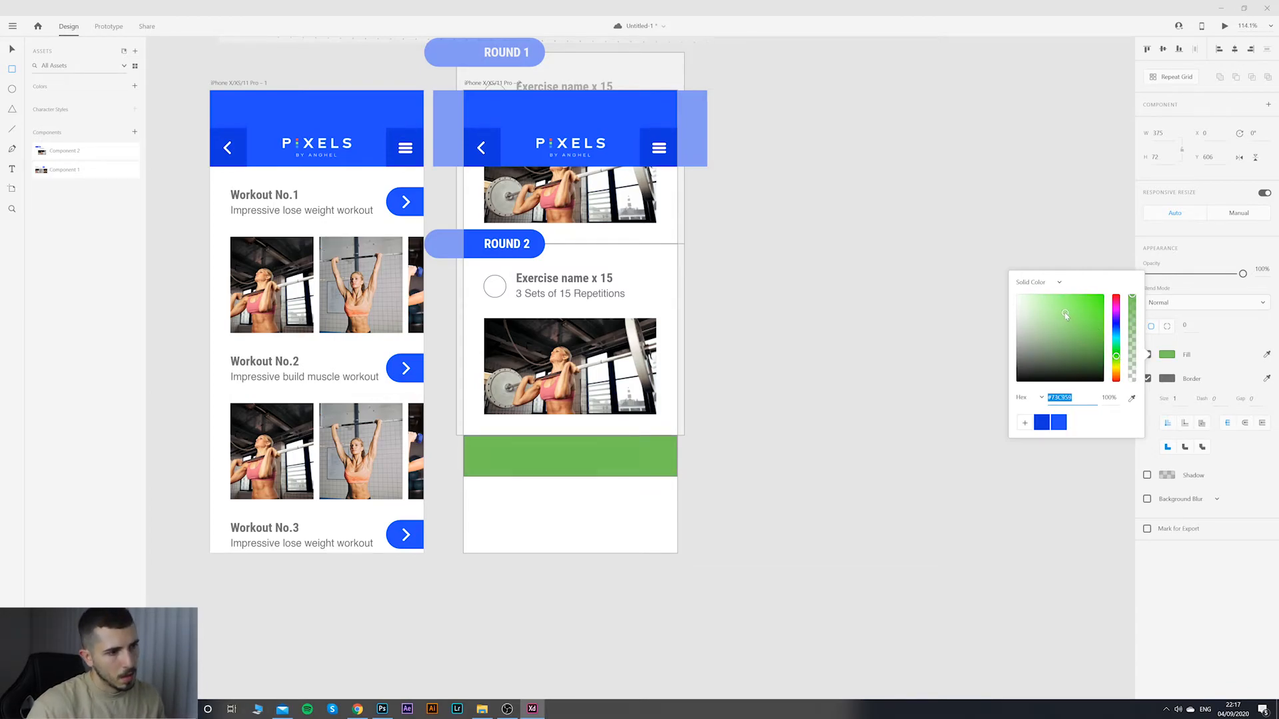
{"action": "key", "text": "Escape"}
Step: Copy the ROUND 2 label text out of its component and place the copy on the green bar
{"action": "key", "text": "v"}
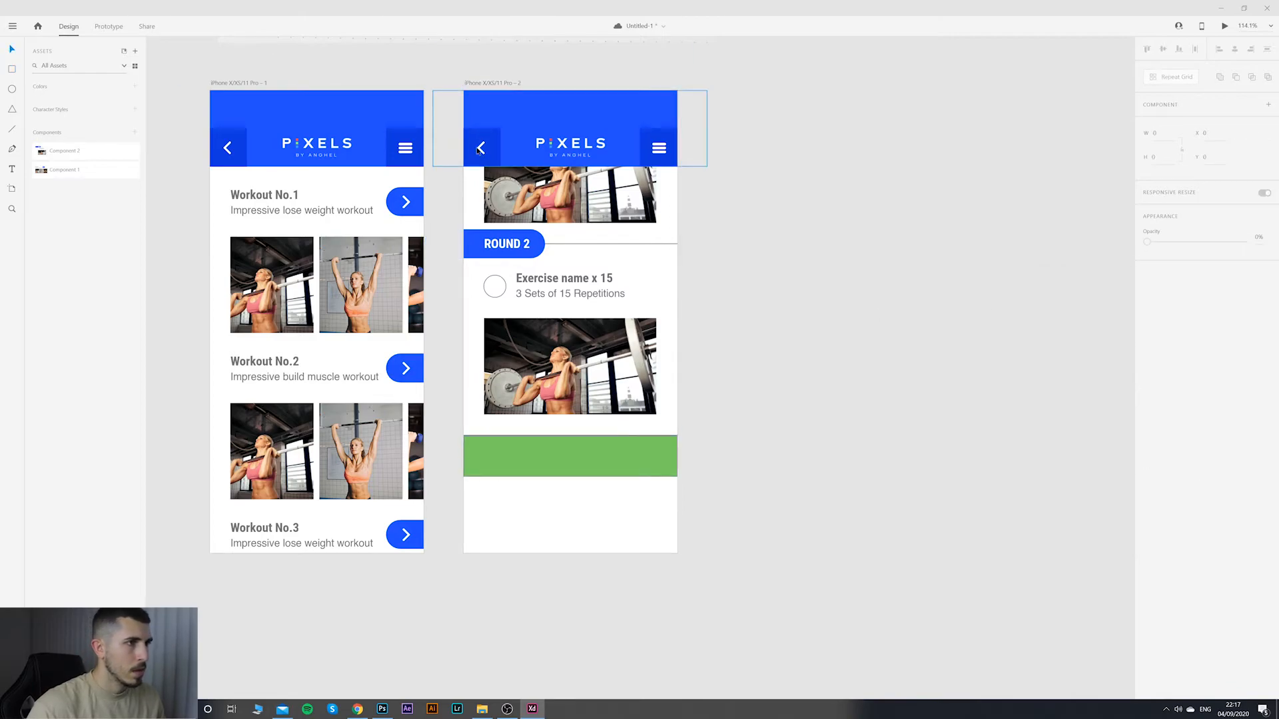
{"action": "left_click", "coordinate": [512, 244]}
{"action": "double_click", "coordinate": [513, 244]}
{"action": "double_click", "coordinate": [513, 244]}
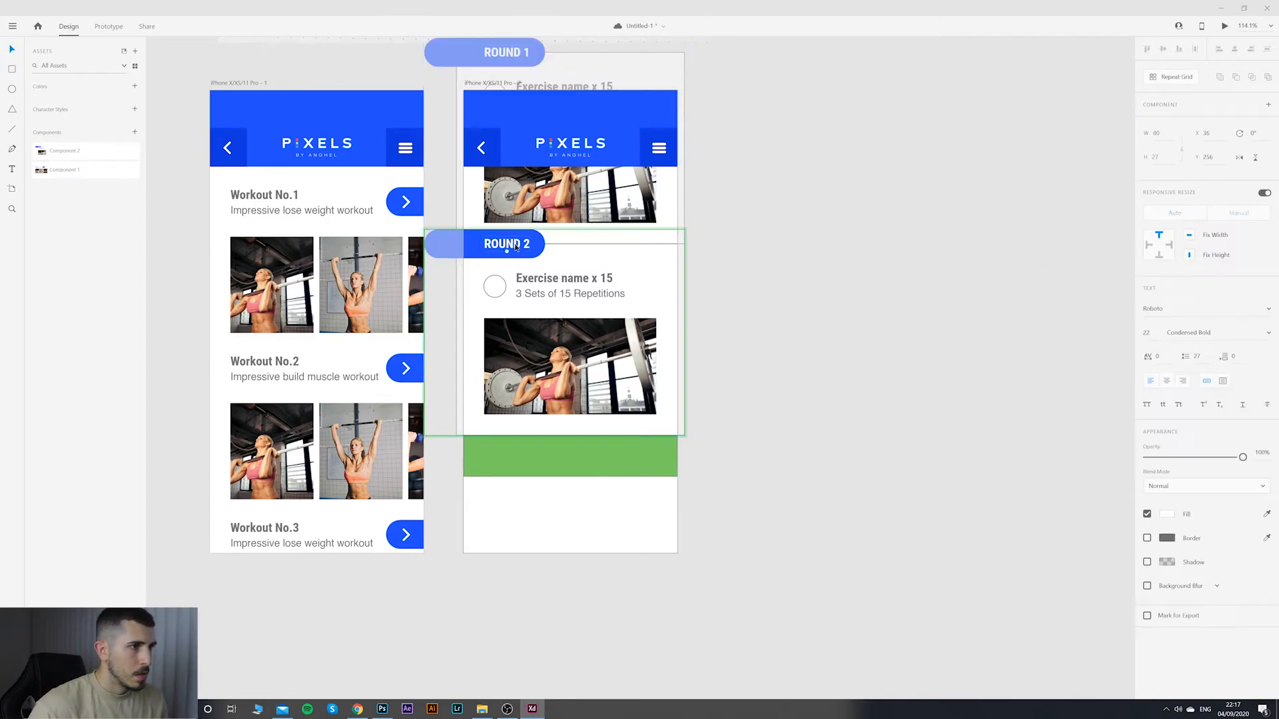
{"action": "left_click", "coordinate": [856, 357]}
{"action": "key", "text": "ctrl+v"}
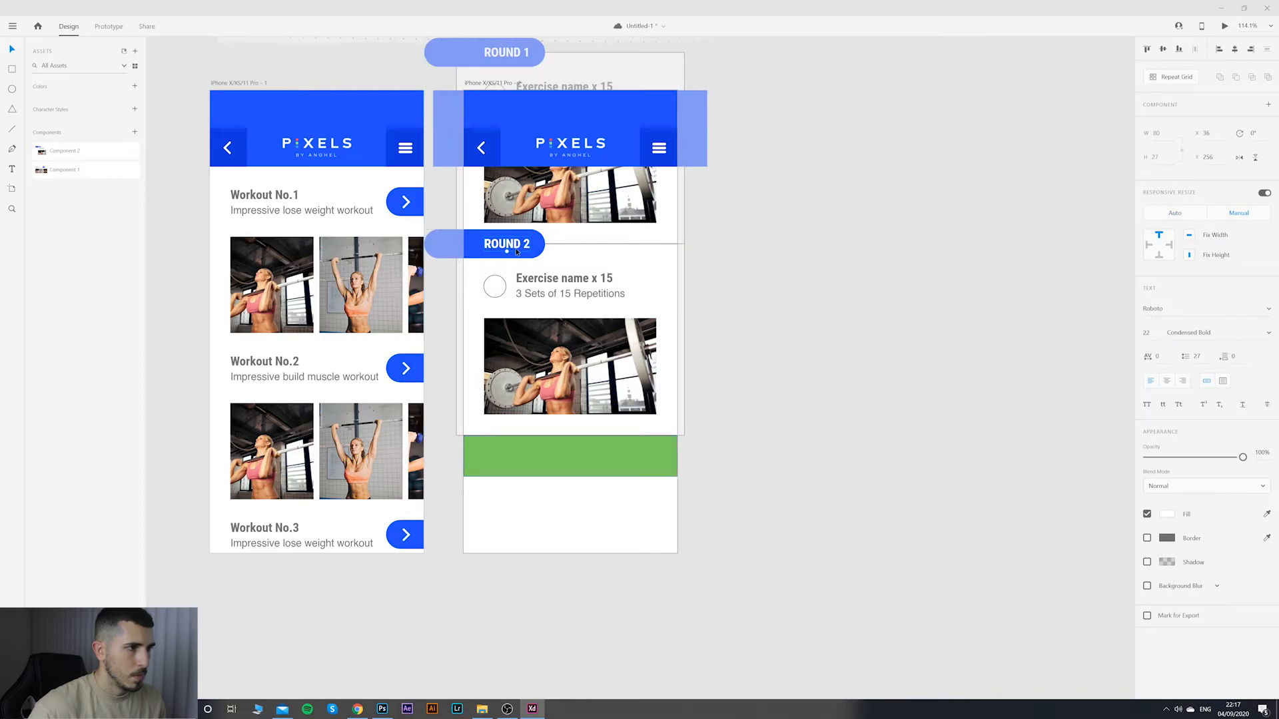
{"action": "left_click_drag", "start_coordinate": [514, 247], "coordinate": [575, 457]}
Step: Change the green bar's text to "WORKOUT COMPLETE" and center it on the bar
{"action": "double_click", "coordinate": [575, 457]}
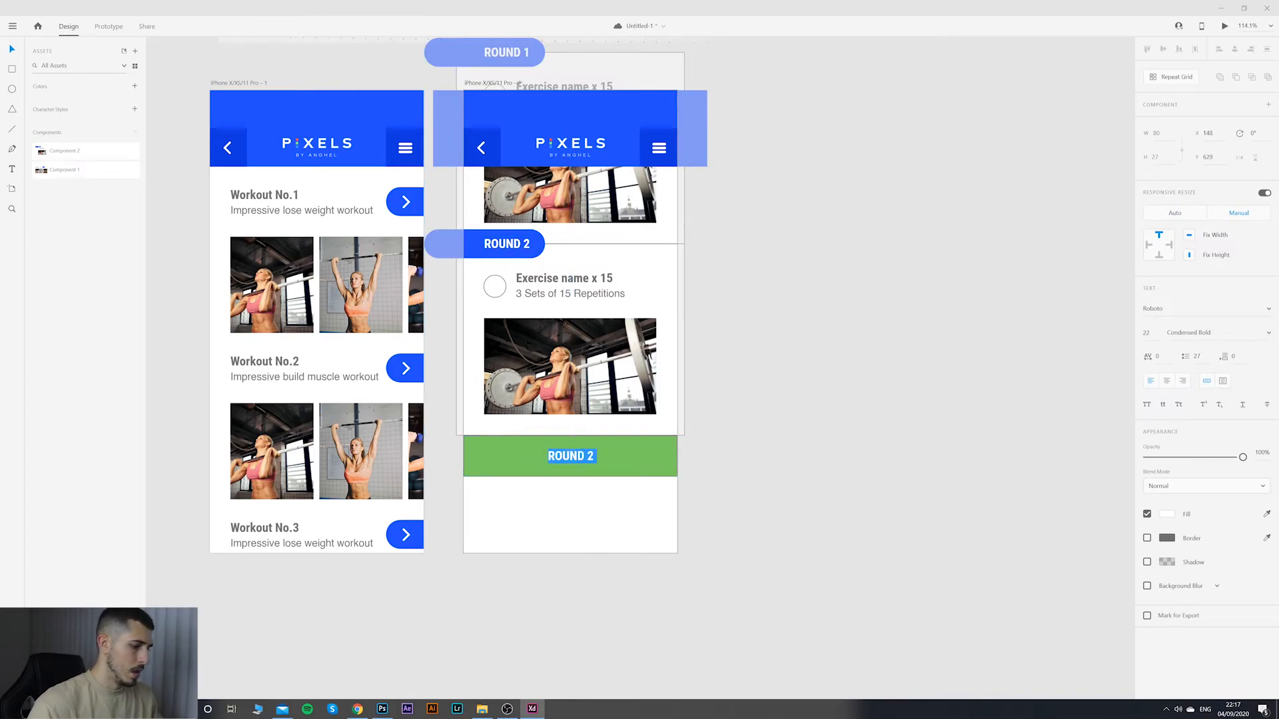
{"action": "type", "text": "WORKOUT COMPLETE"}
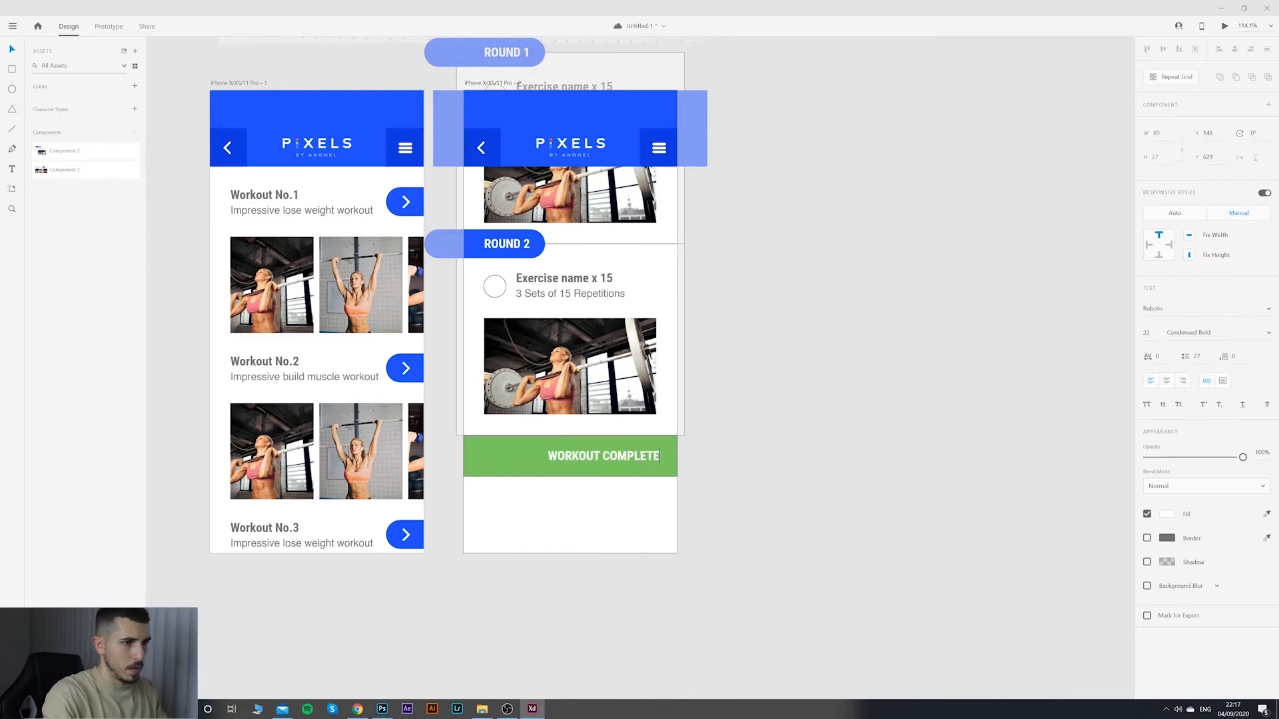
{"action": "left_click", "coordinate": [10, 48]}
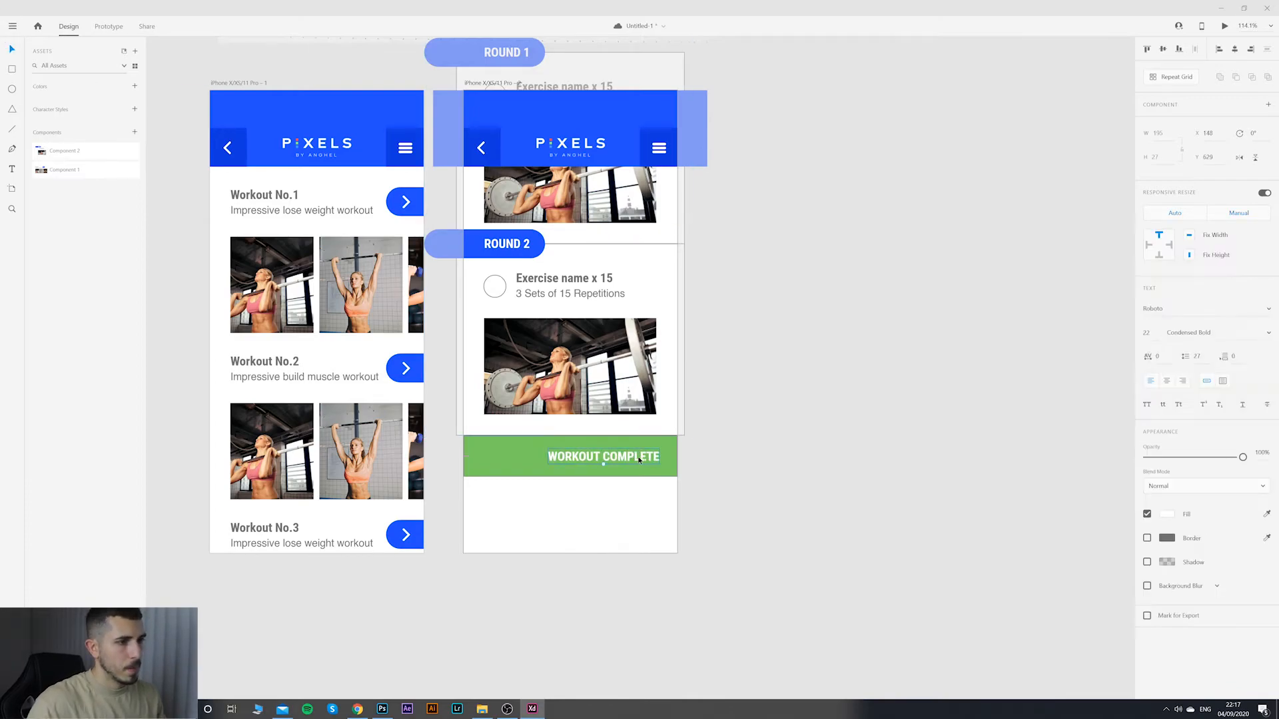
{"action": "left_click_drag", "start_coordinate": [639, 459], "coordinate": [607, 461]}
{"action": "left_click", "coordinate": [722, 473]}
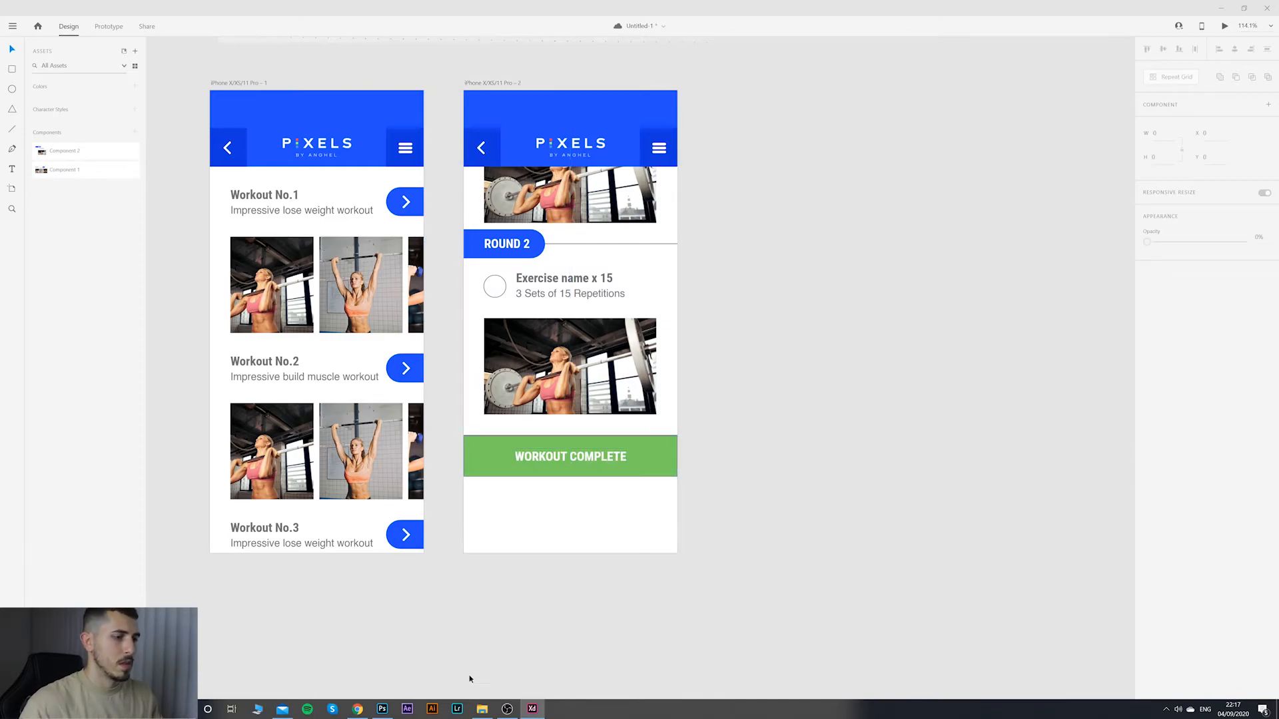
Step: Import check.svg from the _resources folder onto the empty canvas beside the second screen
{"action": "mouse_move", "coordinate": [360, 712]}
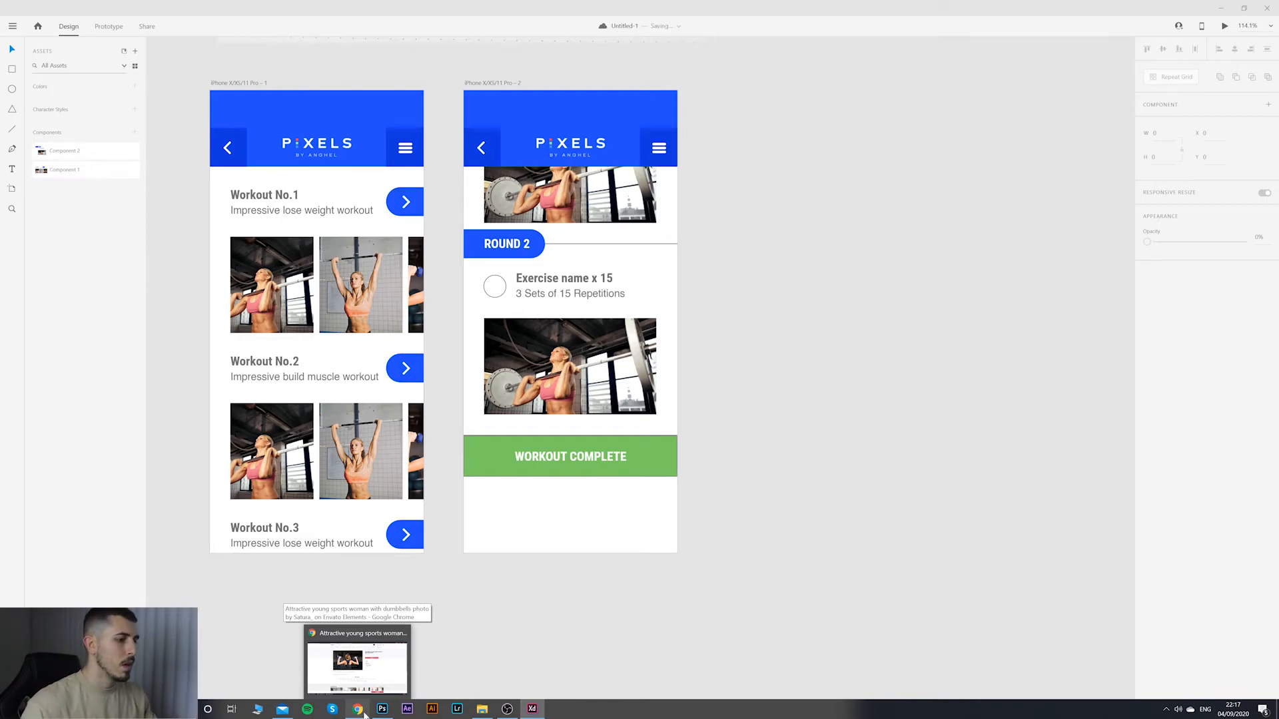
{"action": "left_click", "coordinate": [482, 709]}
{"action": "left_click_drag", "start_coordinate": [506, 399], "coordinate": [371, 425]}
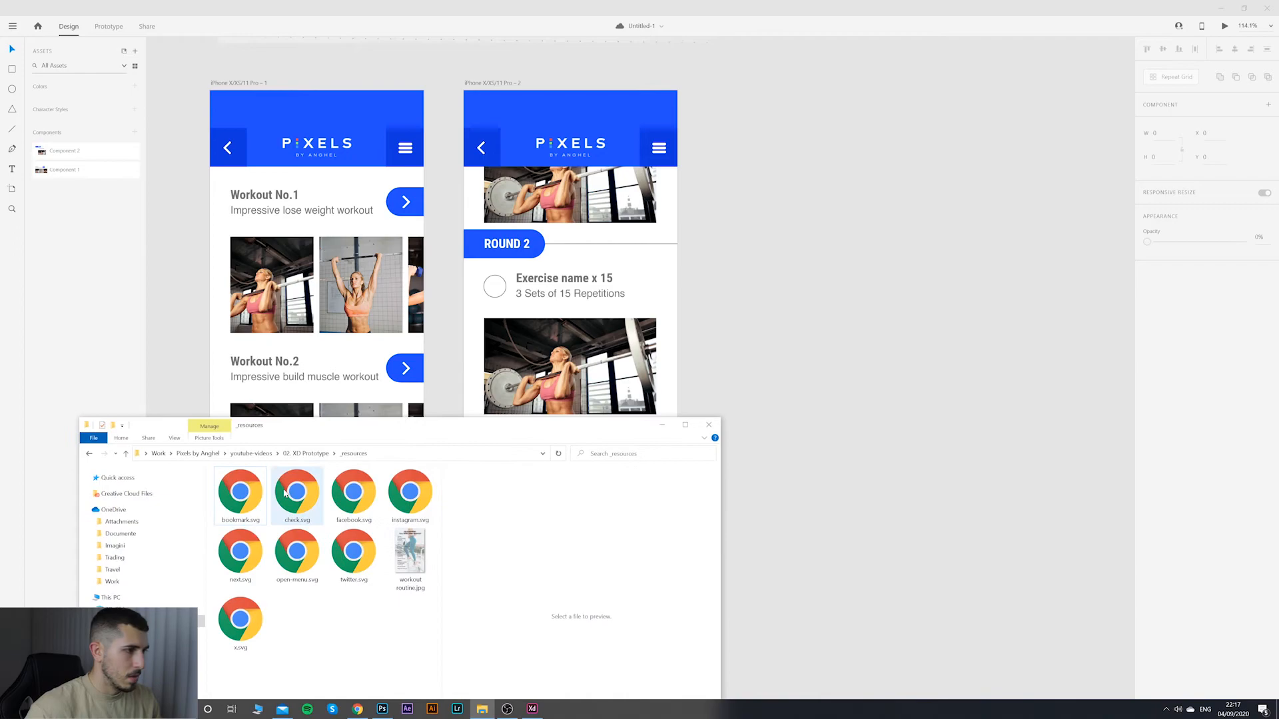
{"action": "left_click_drag", "start_coordinate": [297, 492], "coordinate": [317, 519]}
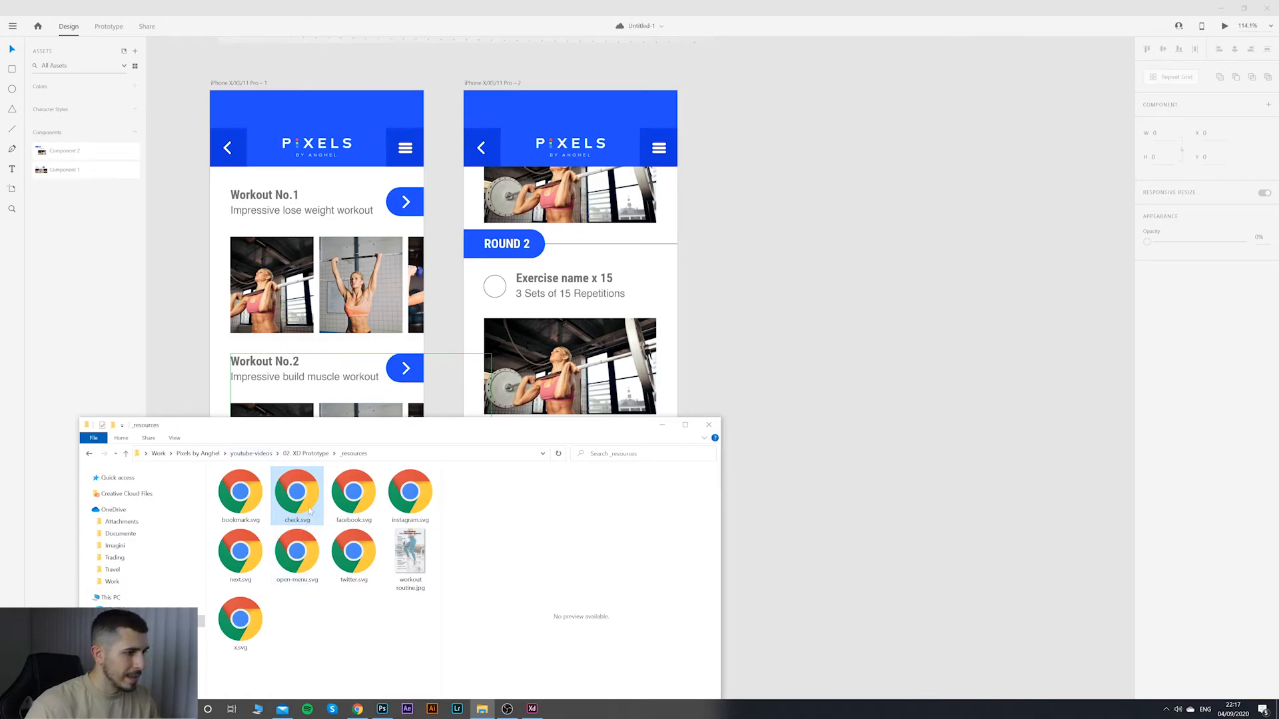
{"action": "left_click_drag", "start_coordinate": [305, 514], "coordinate": [881, 282]}
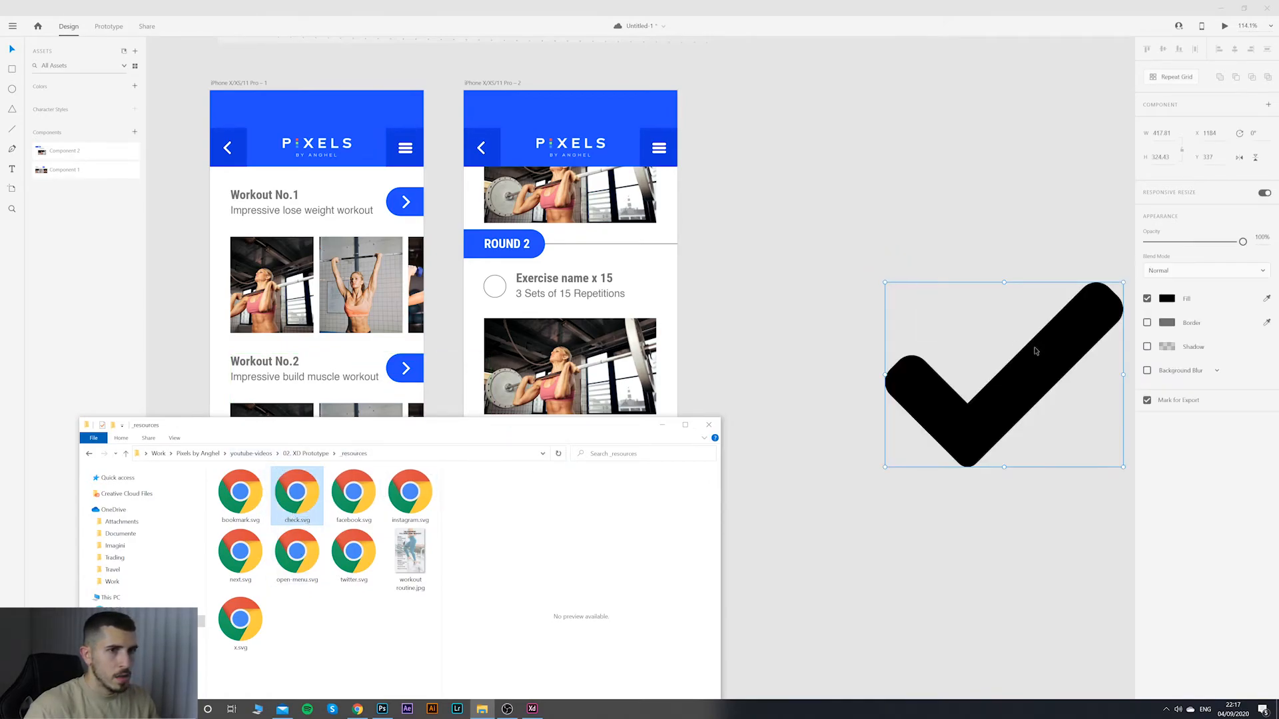
Step: Move the imported check mark closer to the second screen and fill it with white
{"action": "left_click_drag", "start_coordinate": [1035, 351], "coordinate": [925, 342]}
{"action": "left_click", "coordinate": [1168, 300]}
{"action": "left_click_drag", "start_coordinate": [1076, 288], "coordinate": [979, 305]}
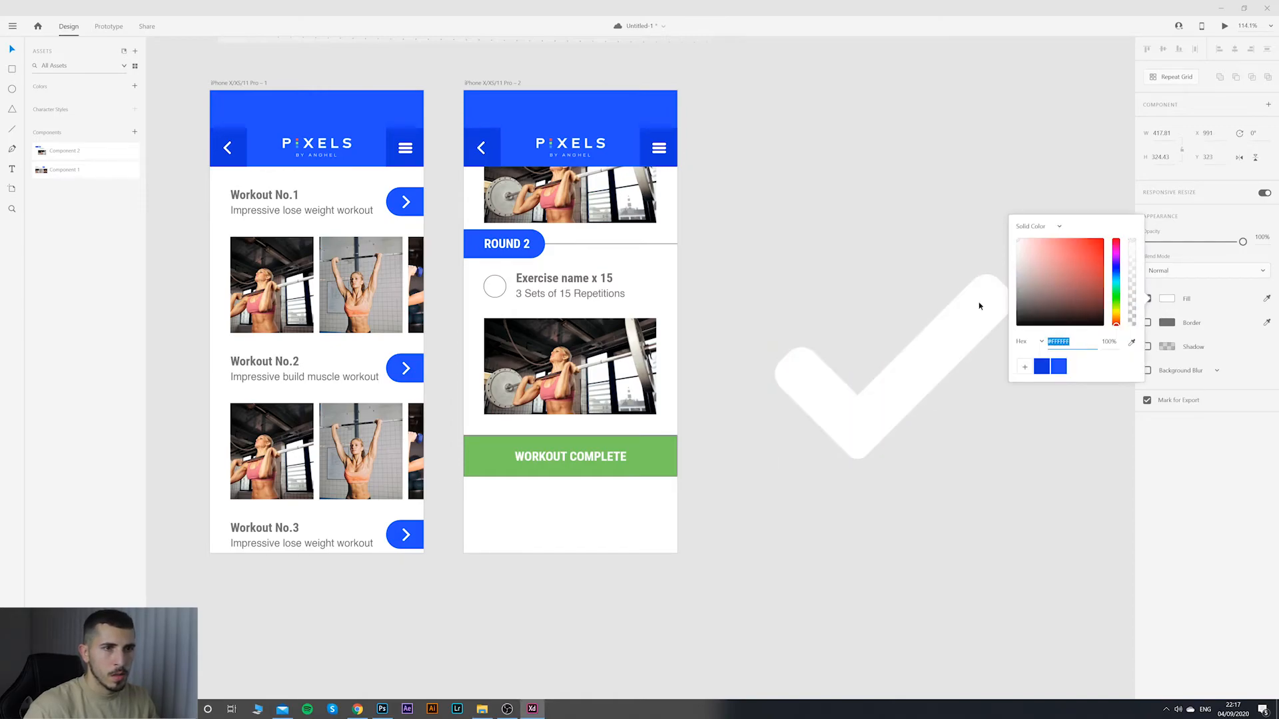
Step: Scale the check mark down to about 34 × 26, place it before the WORKOUT COMPLETE text and center both on the green bar
{"action": "left_click", "coordinate": [893, 402]}
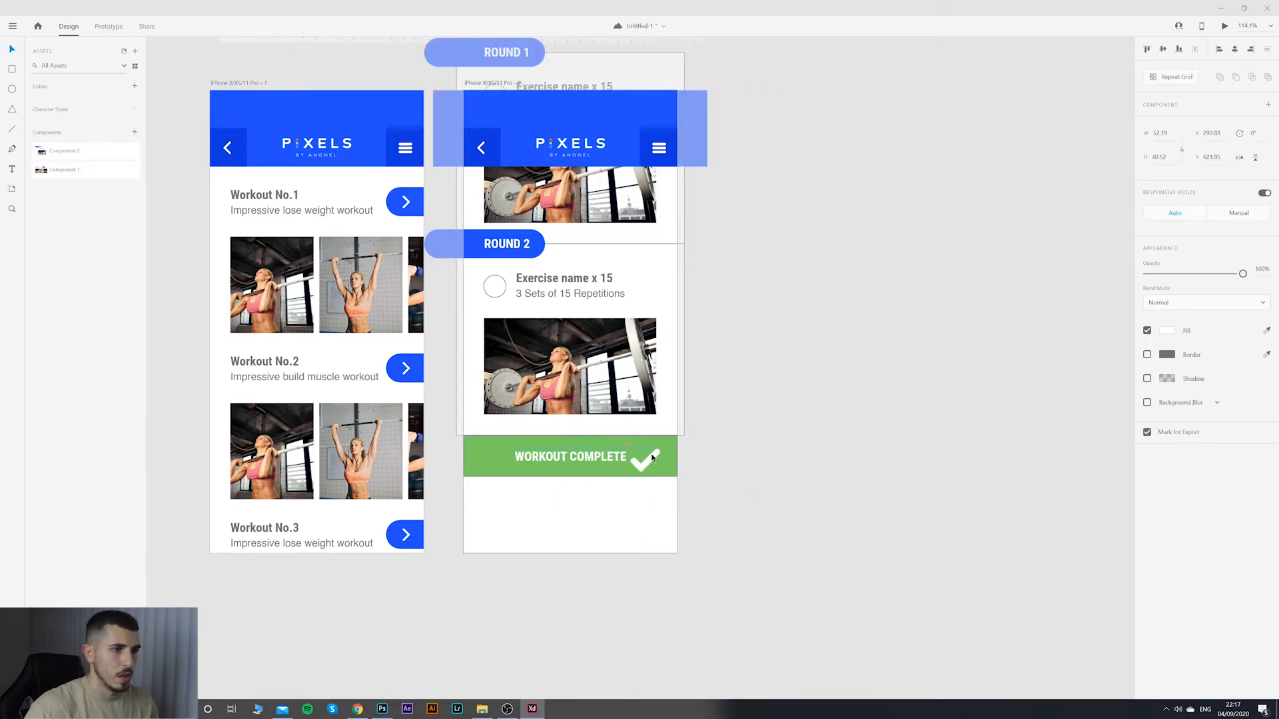
{"action": "mouse_move", "coordinate": [652, 458]}
{"action": "left_mouse_down"}
{"action": "mouse_move", "coordinate": [665, 446]}
{"action": "mouse_move", "coordinate": [500, 462]}
{"action": "mouse_move", "coordinate": [663, 464]}
{"action": "left_mouse_up"}
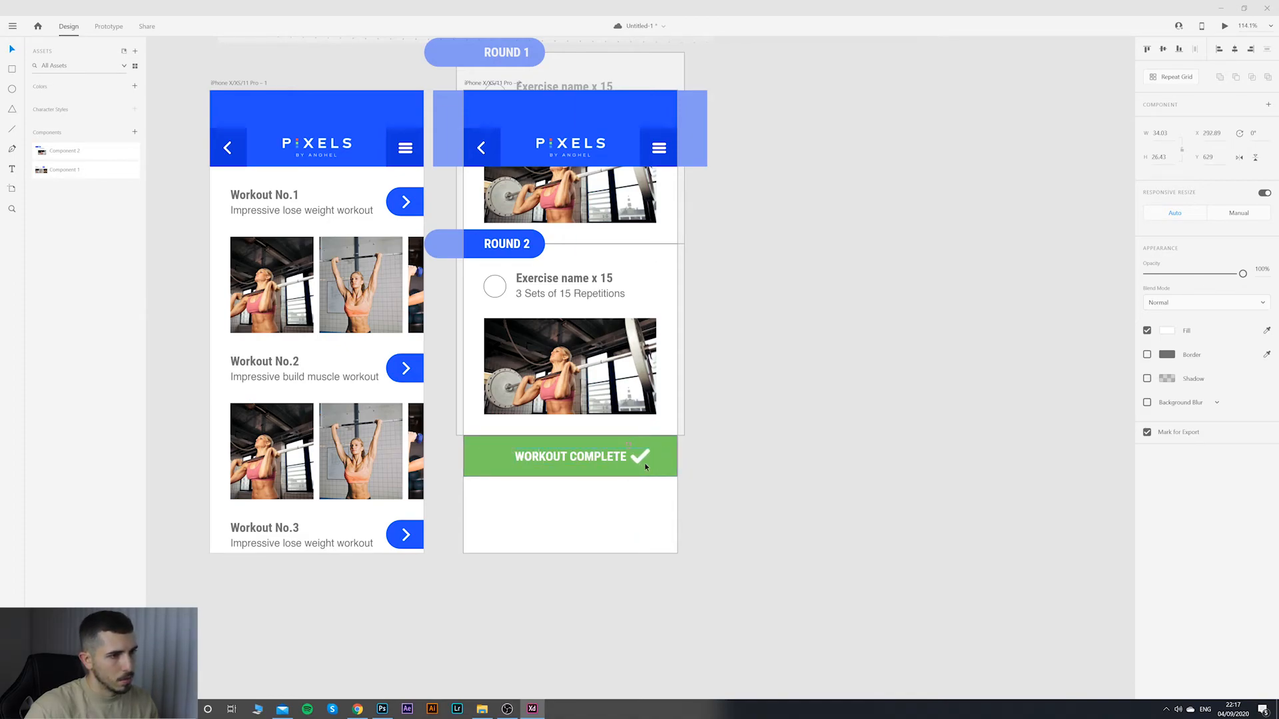
{"action": "left_click", "coordinate": [557, 457], "text": "shift"}
{"action": "left_click_drag", "start_coordinate": [598, 459], "coordinate": [611, 459]}
{"action": "left_click", "coordinate": [817, 488]}
{"action": "scroll", "coordinate": [823, 487], "scroll_direction": "down", "scroll_amount": 4}
{"action": "scroll", "coordinate": [817, 489], "scroll_direction": "up", "scroll_amount": 4}
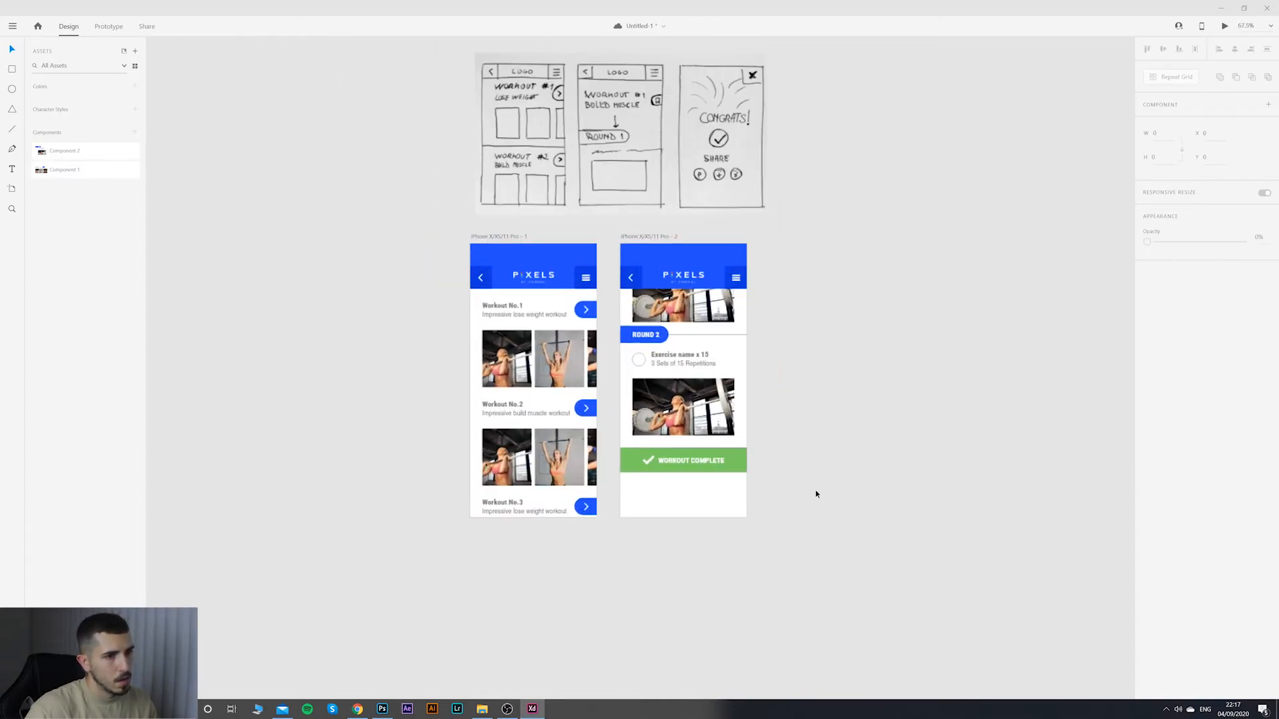
Step: Remove the border from the green bar behind the WORKOUT COMPLETE text
{"action": "left_click", "coordinate": [726, 444]}
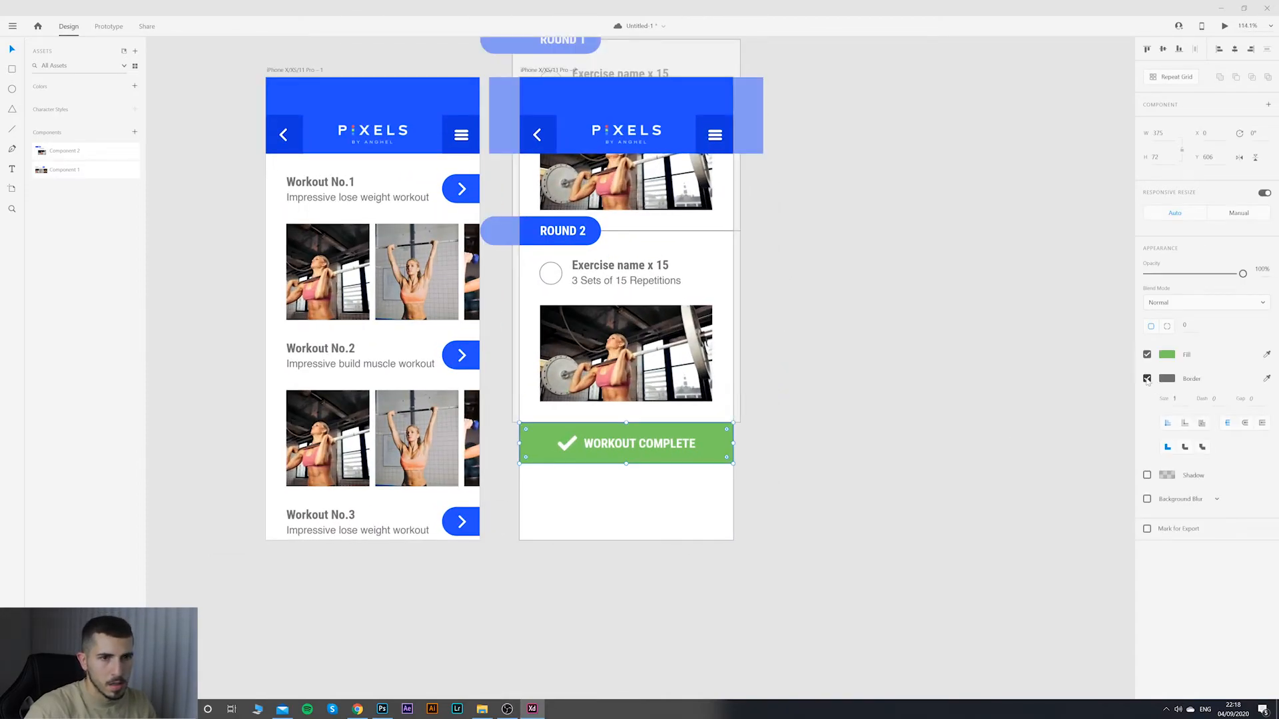
{"action": "left_click", "coordinate": [1132, 389]}
{"action": "scroll", "coordinate": [806, 489], "scroll_direction": "down", "scroll_amount": 3}
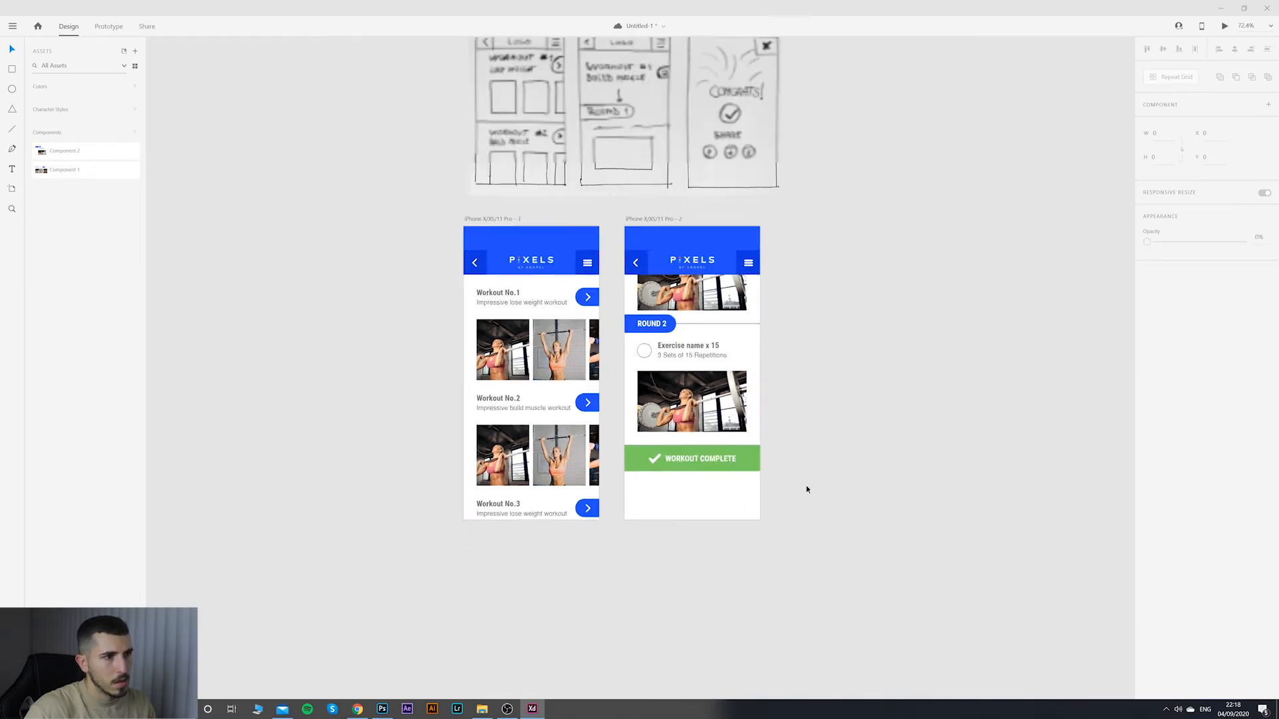
{"action": "scroll", "coordinate": [806, 489], "scroll_direction": "down", "scroll_amount": 1}
{"action": "left_click_drag", "start_coordinate": [790, 517], "coordinate": [633, 409]}
{"action": "left_click_drag", "start_coordinate": [714, 394], "coordinate": [749, 473]}
{"action": "key", "text": "ctrl+z"}
{"action": "left_click", "coordinate": [799, 529]}
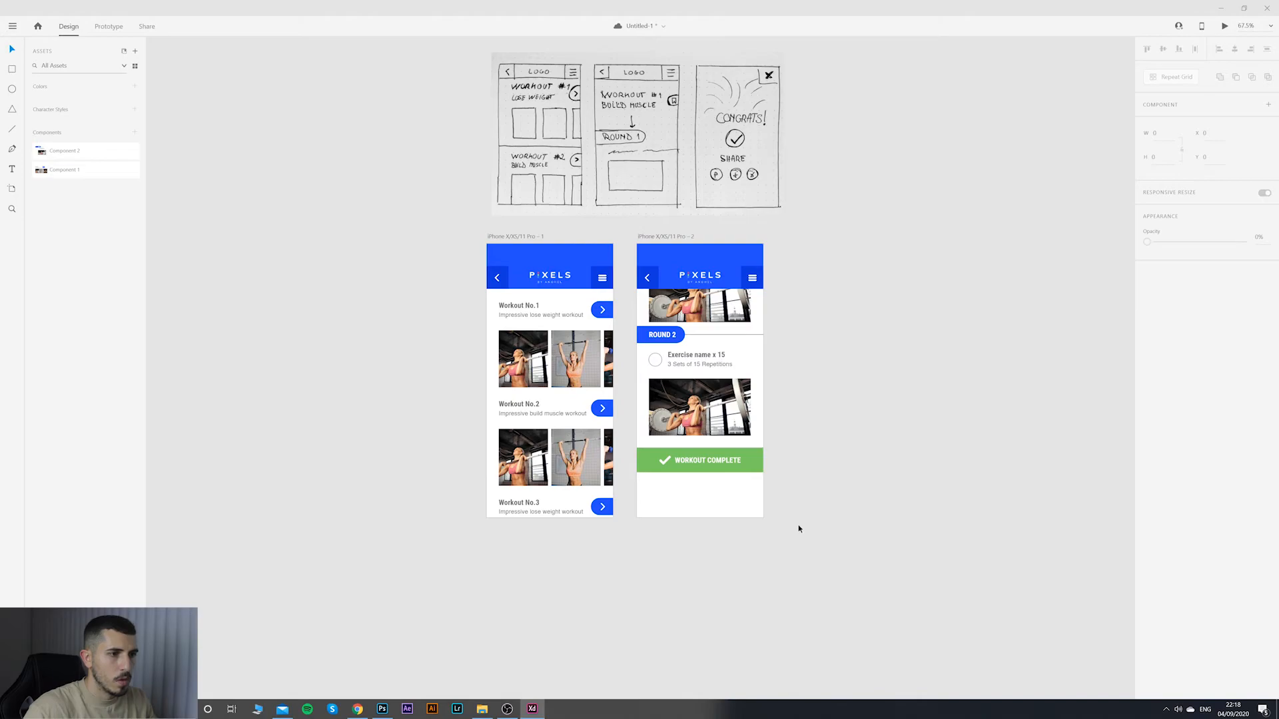
Step: Group the green bar, check mark and WORKOUT COMPLETE text into one button
{"action": "mouse_move", "coordinate": [798, 529]}
{"action": "left_mouse_down"}
{"action": "mouse_move", "coordinate": [671, 408]}
{"action": "mouse_move", "coordinate": [786, 513]}
{"action": "left_mouse_up"}
{"action": "scroll", "coordinate": [786, 513], "scroll_direction": "up", "scroll_amount": 2}
{"action": "scroll", "coordinate": [746, 582], "scroll_direction": "up", "scroll_amount": 4}
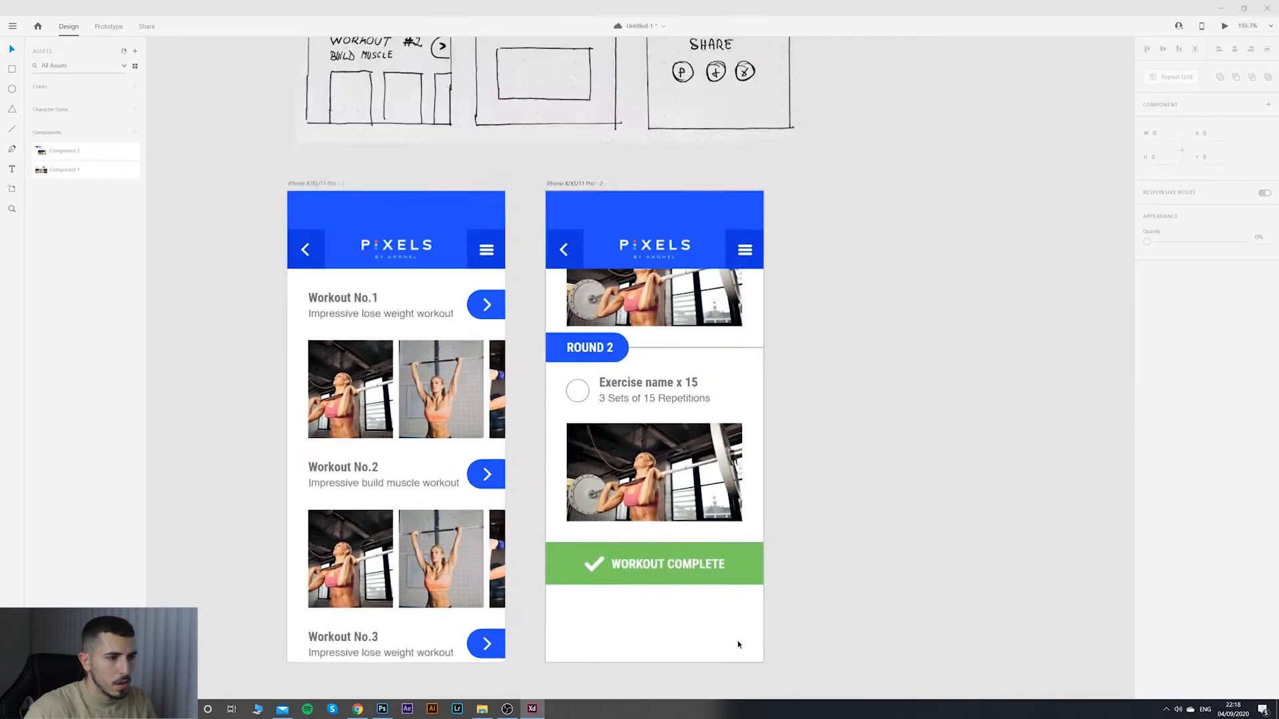
{"action": "scroll", "coordinate": [738, 644], "scroll_direction": "up", "scroll_amount": 3}
{"action": "left_click_drag", "start_coordinate": [737, 645], "coordinate": [548, 474]}
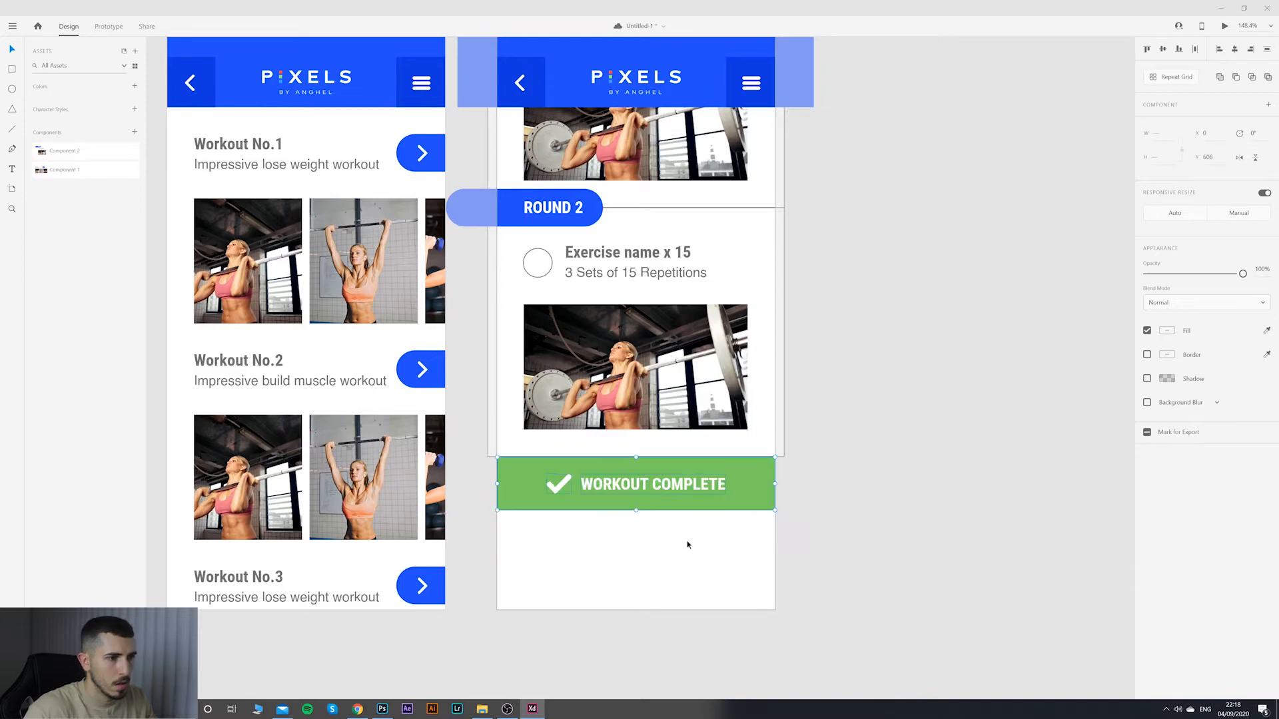
{"action": "key", "text": "ctrl+g"}
{"action": "scroll", "coordinate": [775, 487], "scroll_direction": "down", "scroll_amount": 5}
{"action": "left_click_drag", "start_coordinate": [814, 509], "coordinate": [760, 493]}
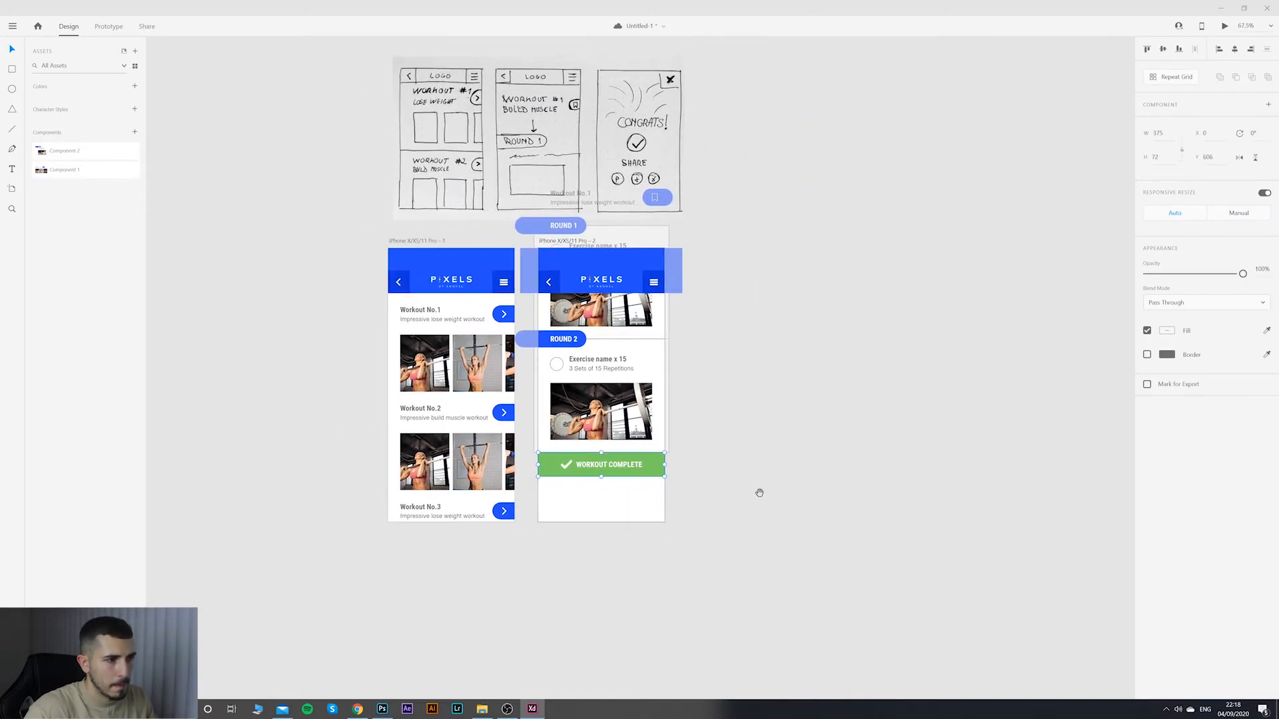
{"action": "left_click", "coordinate": [623, 395], "text": "shift"}
{"action": "left_click_drag", "start_coordinate": [623, 388], "coordinate": [642, 499]}
{"action": "key", "text": "ctrl+z"}
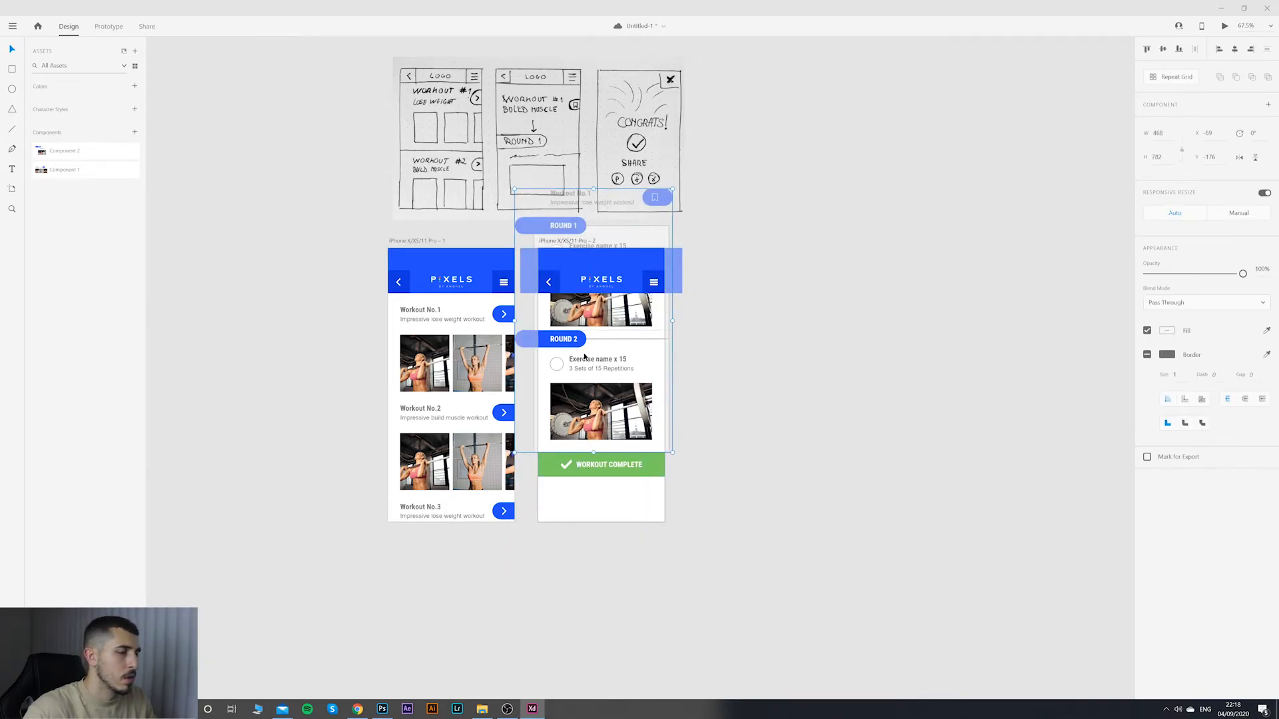
Step: Move the workout content and WORKOUT COMPLETE button down together to Y 169, with the Workout No.1 heading just below the header
{"action": "left_click", "coordinate": [656, 464], "text": "shift"}
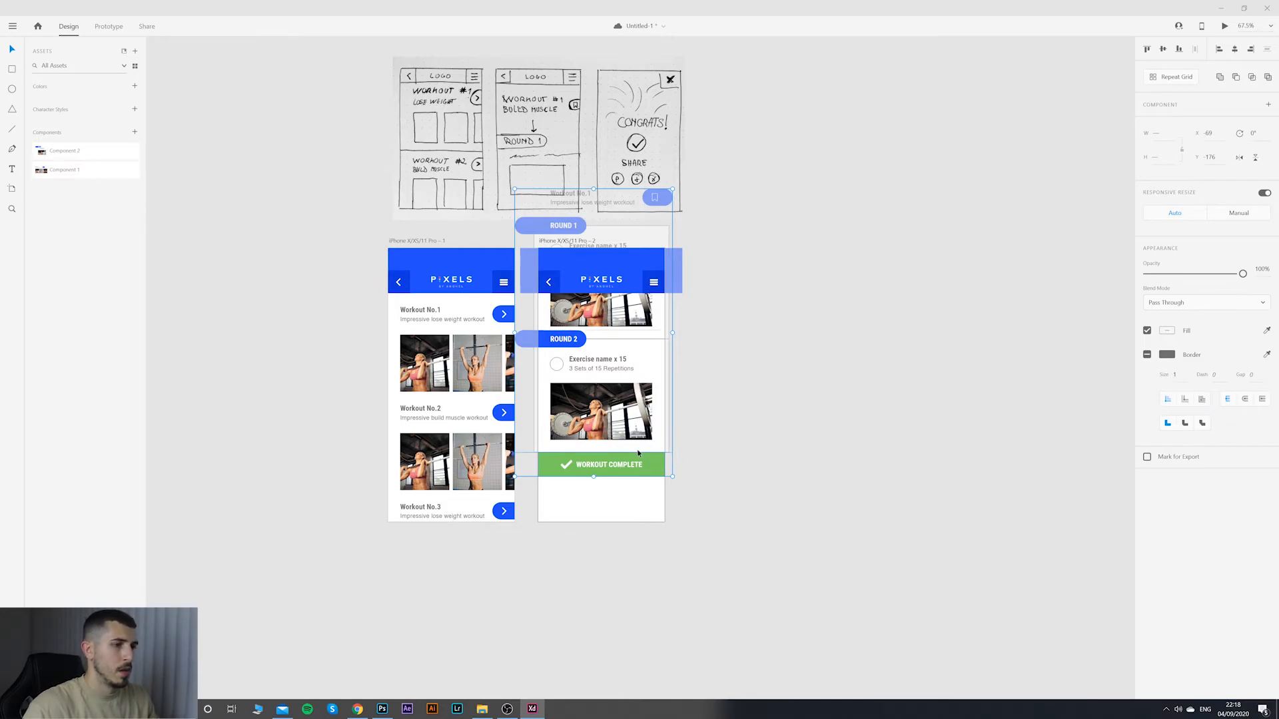
{"action": "left_click_drag", "start_coordinate": [658, 458], "coordinate": [654, 569]}
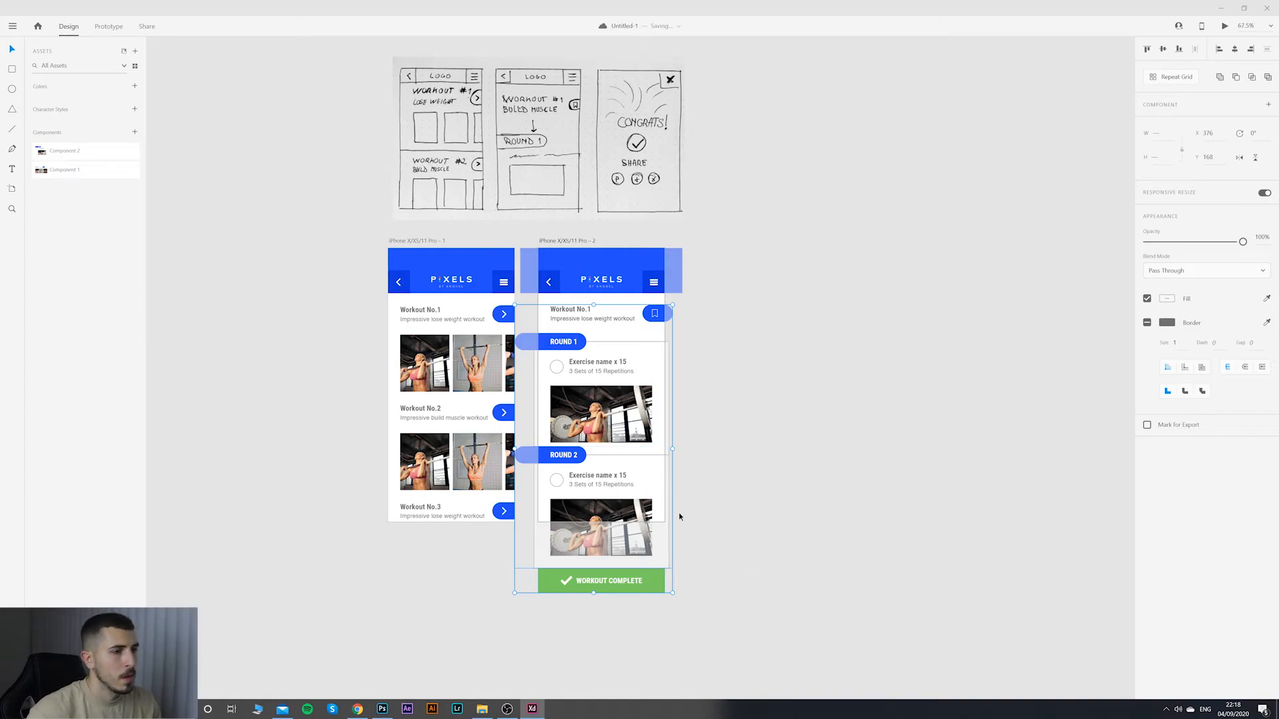
{"action": "key", "text": "Down"}
{"action": "key", "text": "Down"}
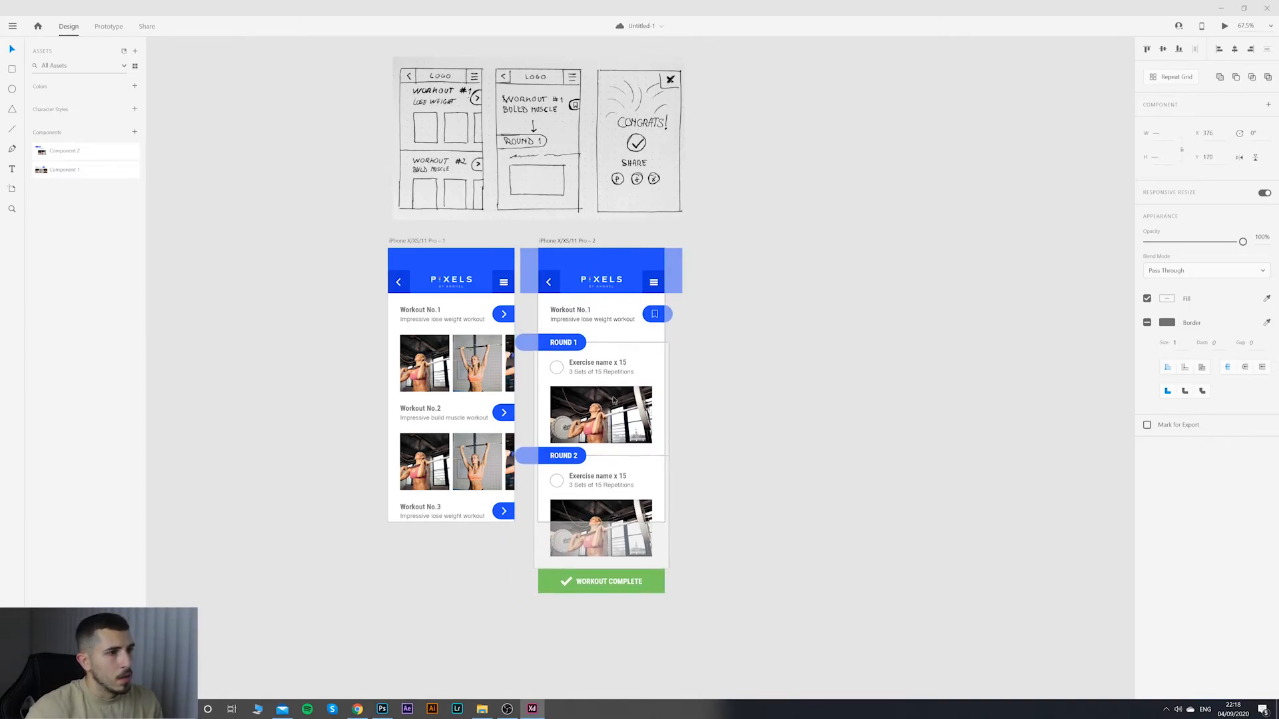
{"action": "key", "text": "Down"}
{"action": "key", "text": "Up"}
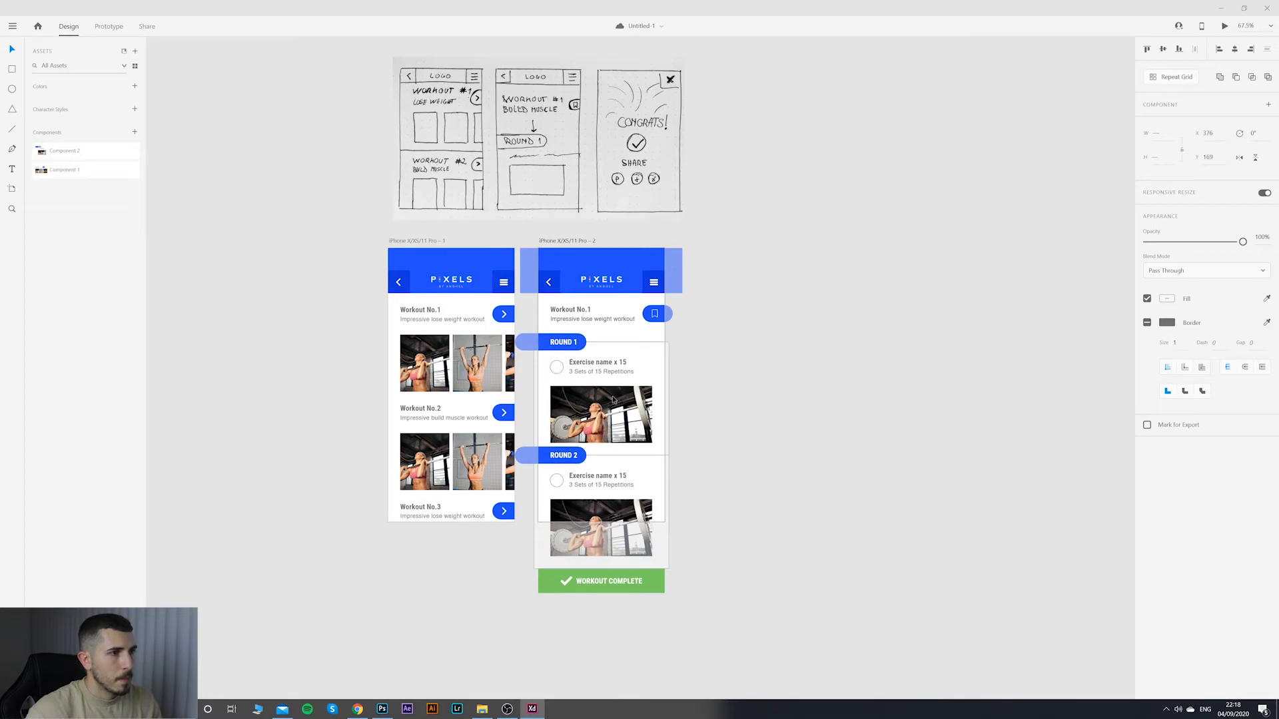
{"action": "left_click", "coordinate": [785, 429]}
{"action": "scroll", "coordinate": [784, 433], "scroll_direction": "down", "scroll_amount": 5}
{"action": "scroll", "coordinate": [782, 436], "scroll_direction": "up", "scroll_amount": 5}
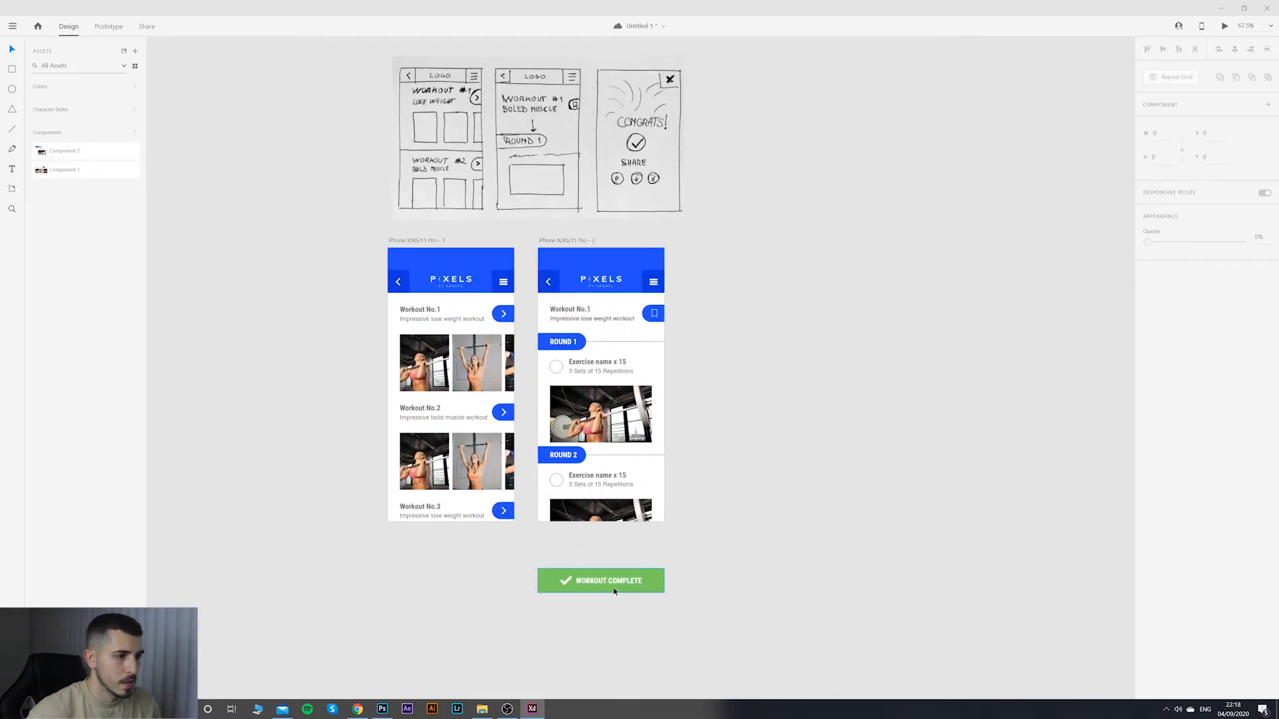
Step: Try grouping the WORKOUT COMPLETE button with the workout content in their lowered position
{"action": "left_click", "coordinate": [610, 588]}
{"action": "key", "text": "ctrl+g"}
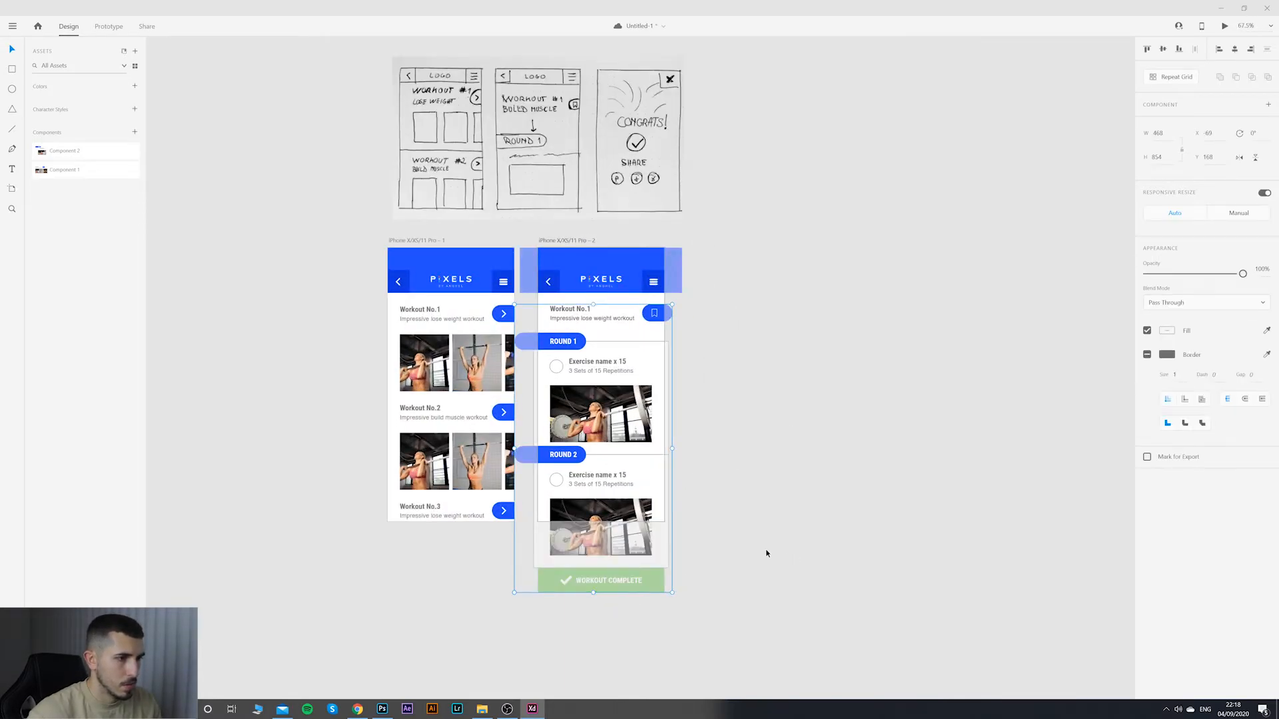
{"action": "key", "text": "ctrl+z"}
{"action": "key", "text": "ctrl+g"}
{"action": "left_click", "coordinate": [782, 588]}
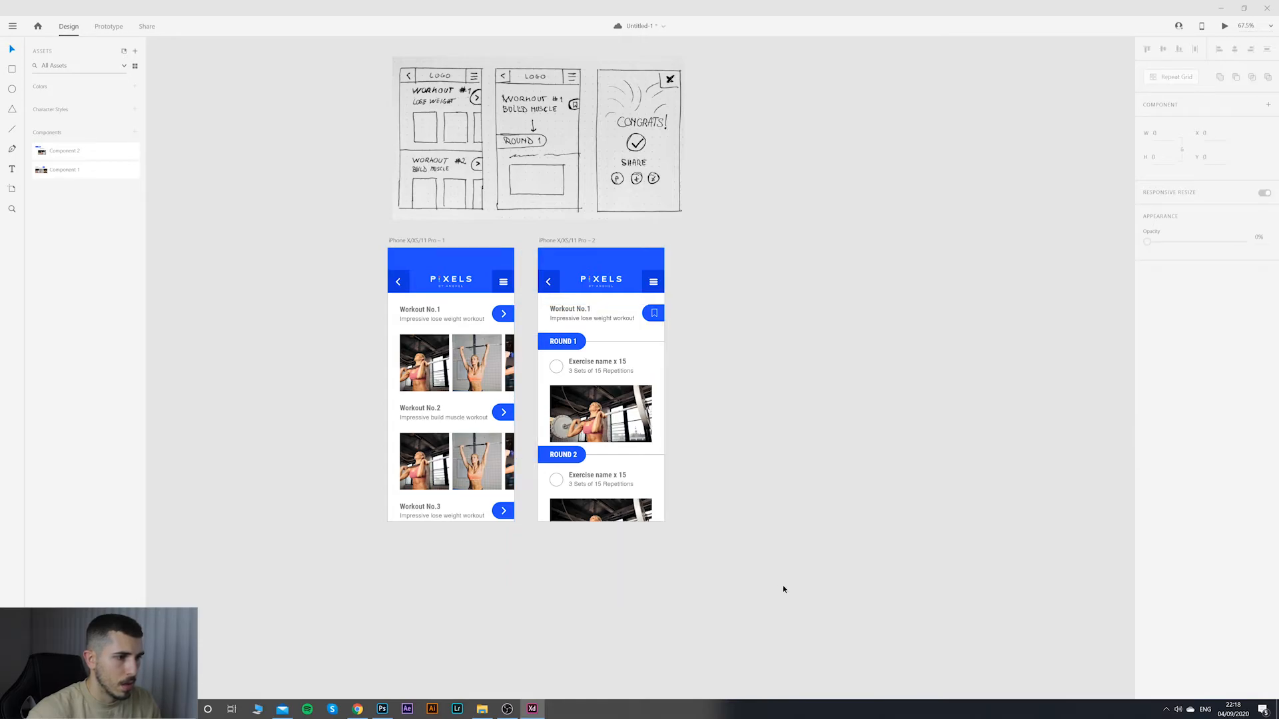
Step: Undo the grouping and the downward move of the workout content and button
{"action": "left_click", "coordinate": [626, 474]}
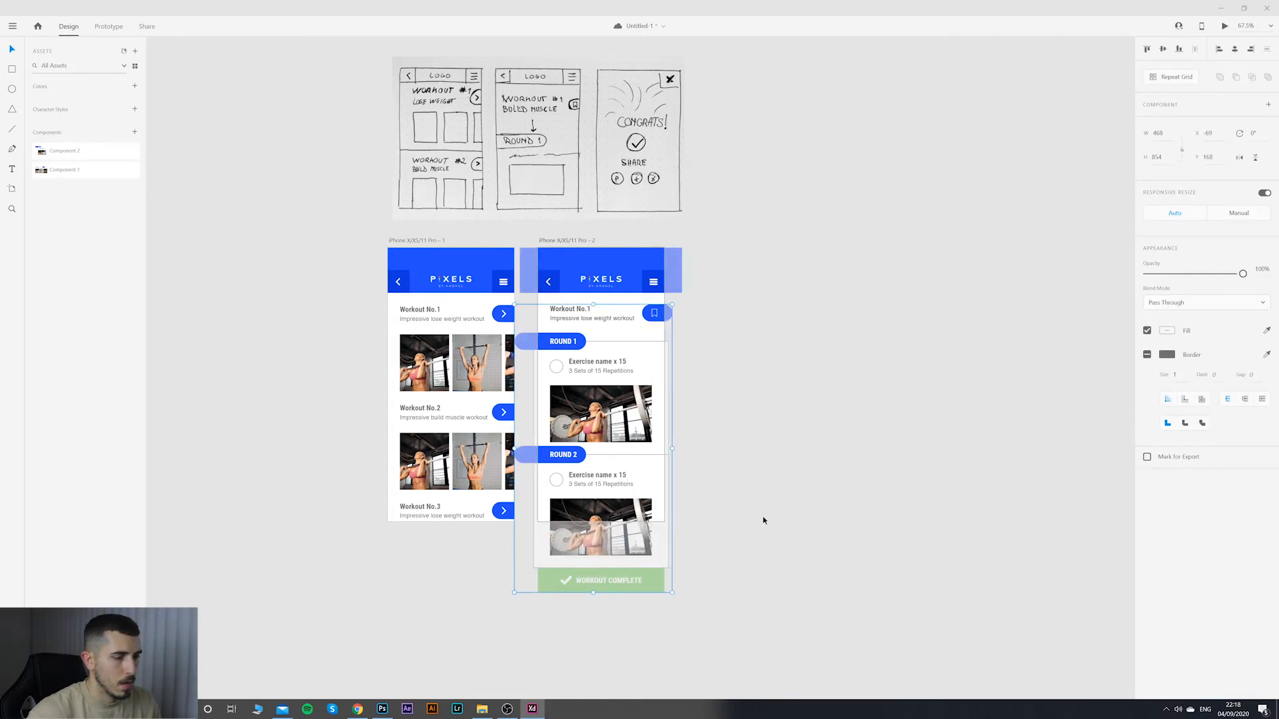
{"action": "key", "text": "ctrl+z"}
{"action": "key", "text": "ctrl+shift+z"}
{"action": "key", "text": "ctrl+z"}
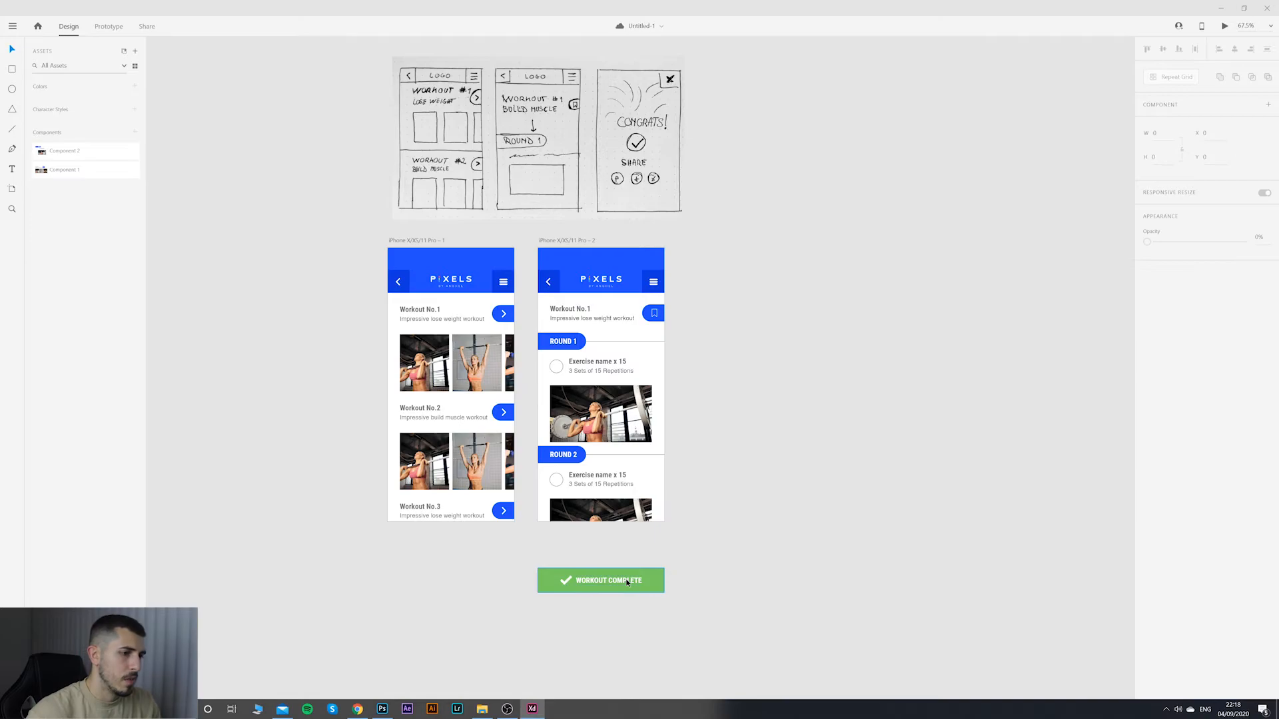
{"action": "key", "text": "ctrl+shift+z"}
{"action": "left_click", "coordinate": [753, 481]}
Step: Group the second screen's workout content with the WORKOUT COMPLETE button
{"action": "left_click_drag", "start_coordinate": [650, 550], "coordinate": [547, 381]}
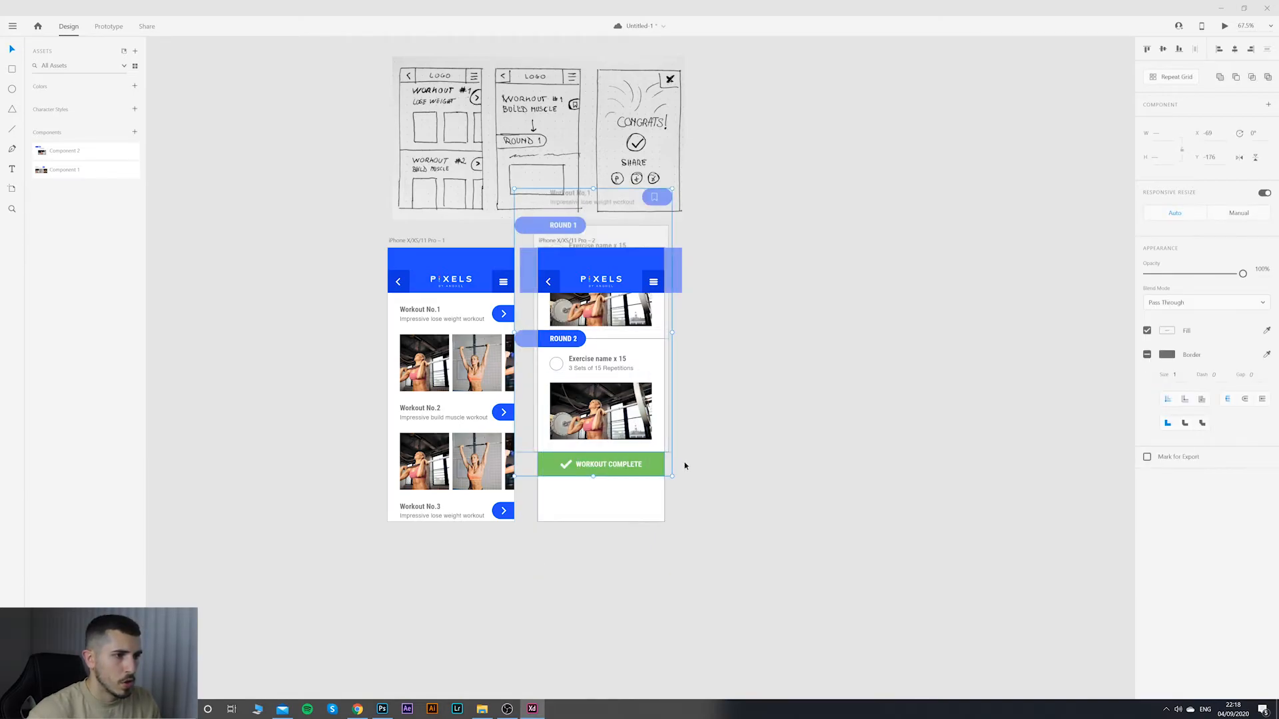
{"action": "key", "text": "ctrl+g"}
{"action": "left_click", "coordinate": [729, 473]}
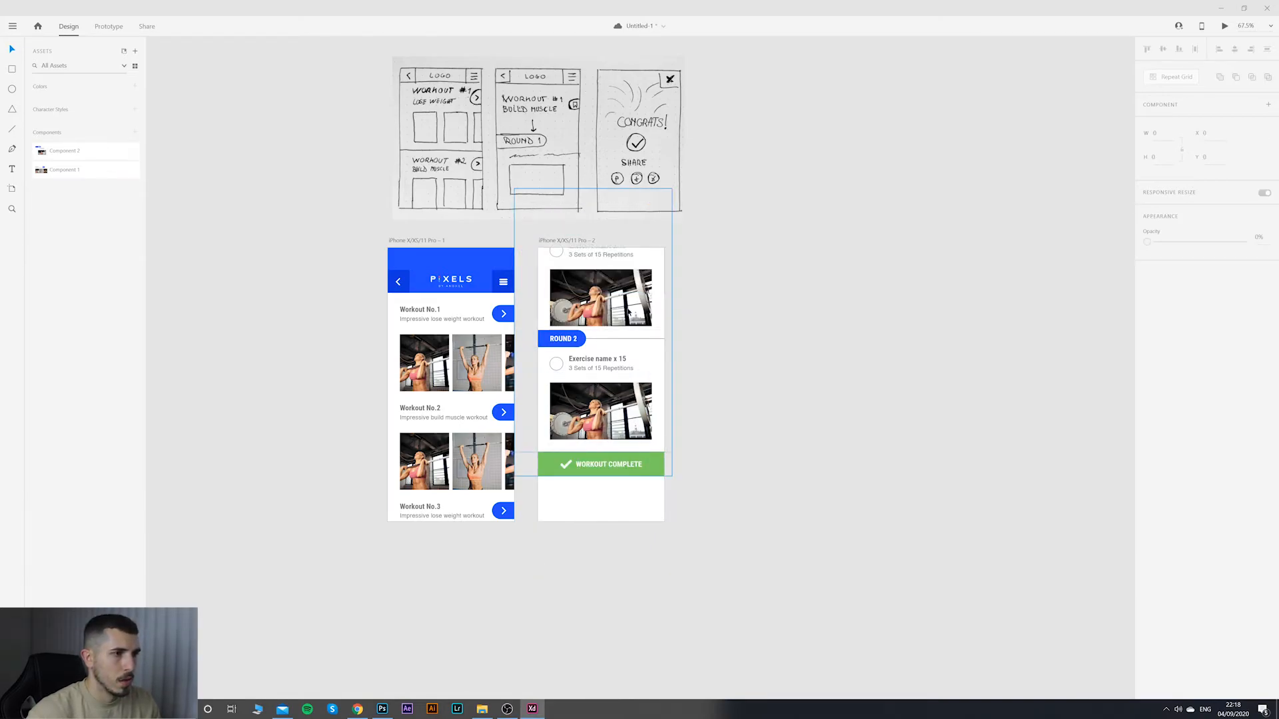
Step: Send the combined group to the back, behind the header, and move it down to Y 168
{"action": "right_click", "coordinate": [628, 311]}
{"action": "mouse_move", "coordinate": [729, 303]}
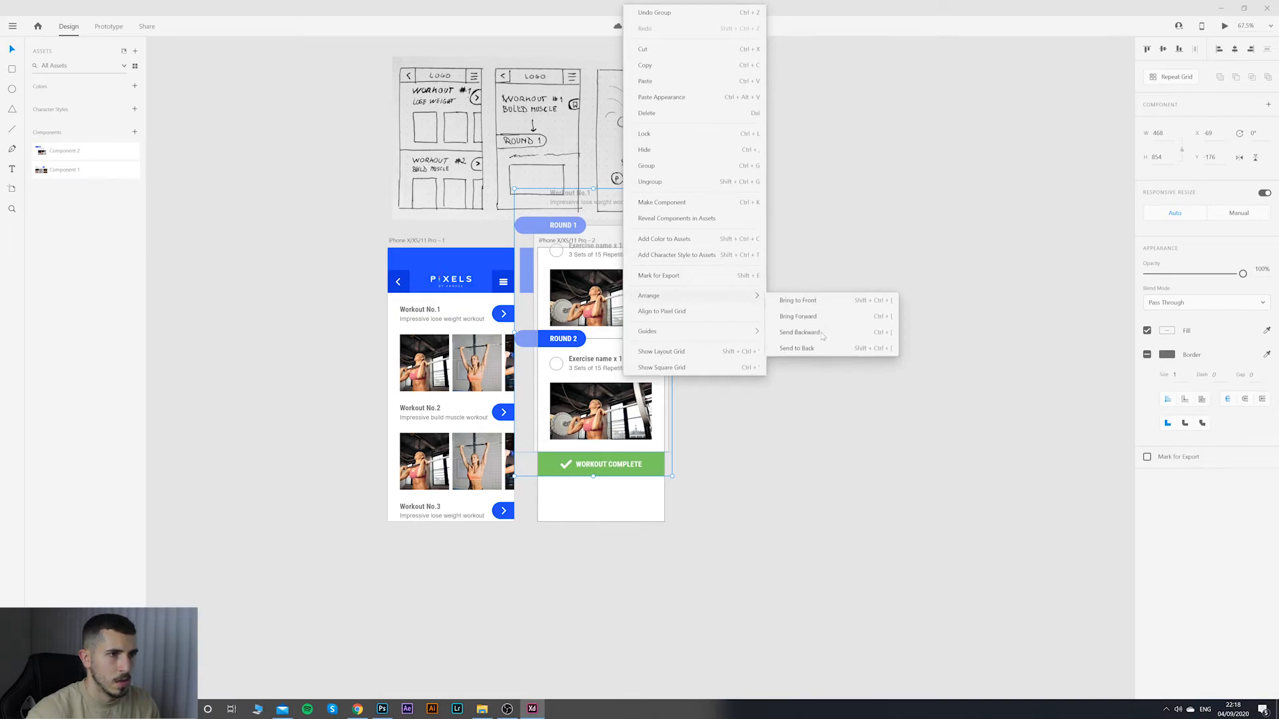
{"action": "left_click", "coordinate": [821, 347]}
{"action": "left_click_drag", "start_coordinate": [630, 340], "coordinate": [640, 447]}
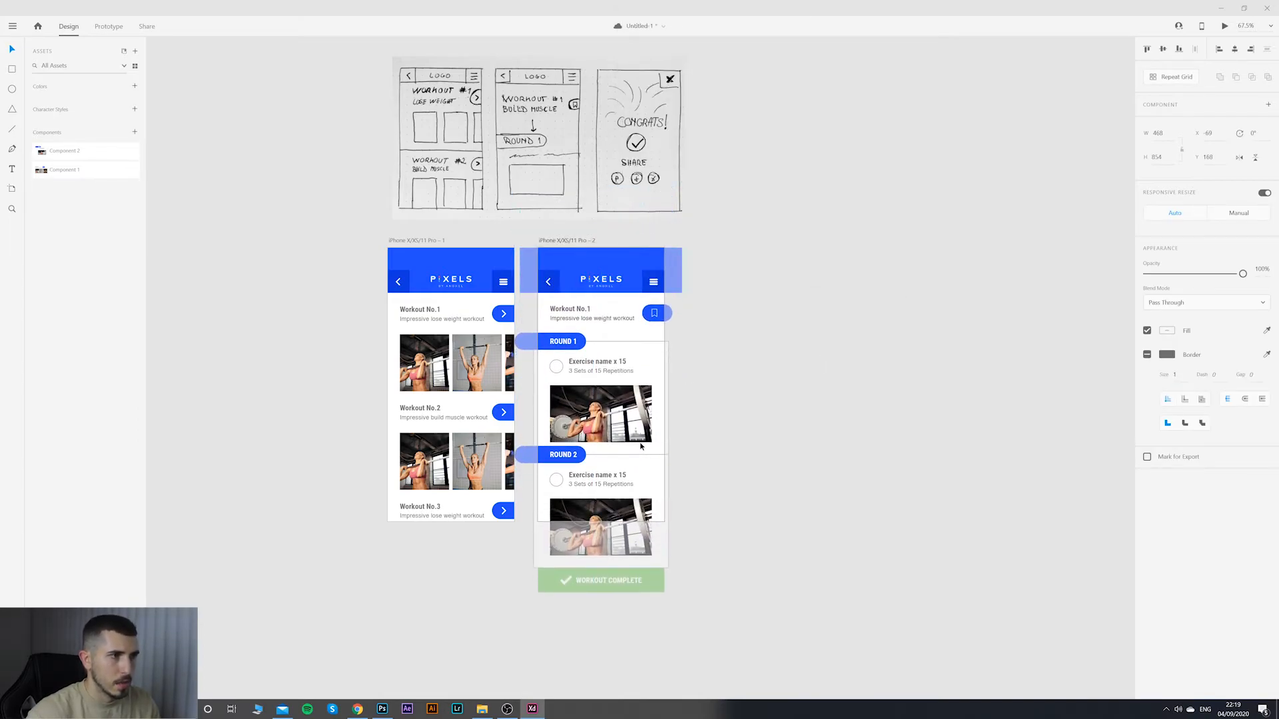
{"action": "left_click", "coordinate": [845, 493]}
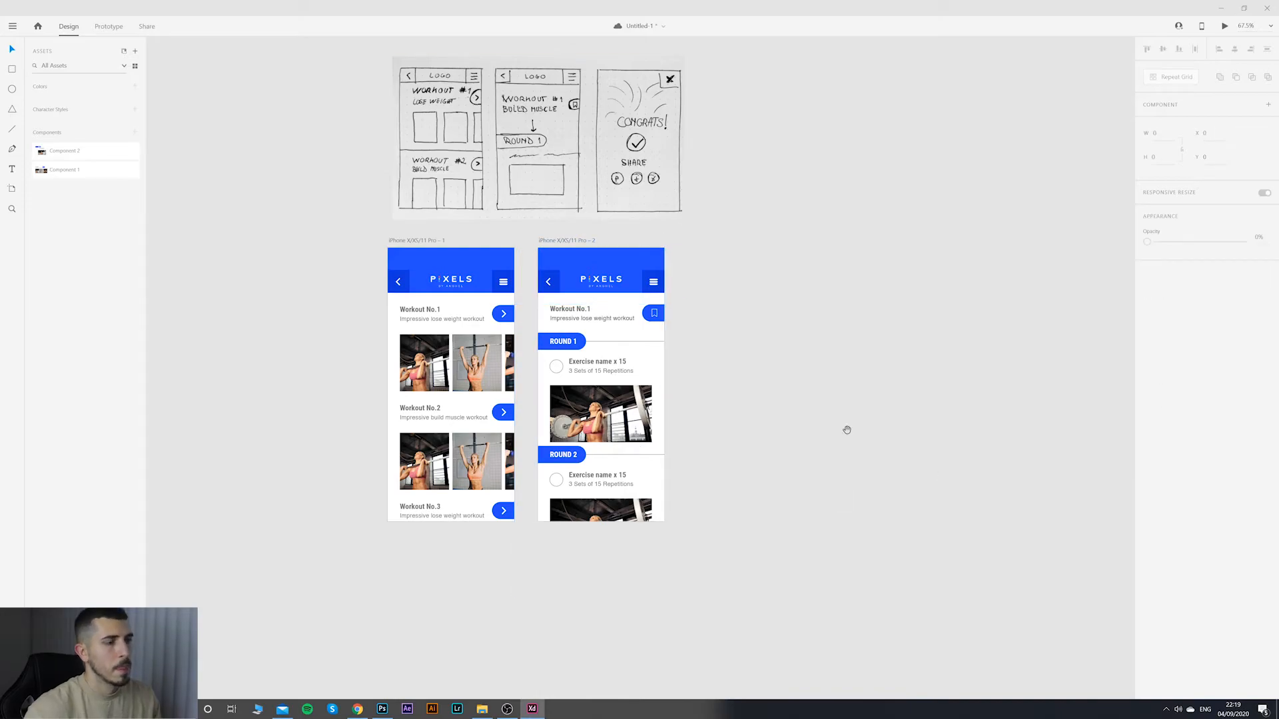
Step: Save the document with its two finished workout artboards
{"action": "left_click_drag", "start_coordinate": [847, 429], "coordinate": [736, 428]}
{"action": "scroll", "coordinate": [708, 420], "scroll_direction": "down", "scroll_amount": 1}
{"action": "scroll", "coordinate": [710, 417], "scroll_direction": "up", "scroll_amount": 1}
{"action": "left_click_drag", "start_coordinate": [611, 381], "coordinate": [664, 383]}
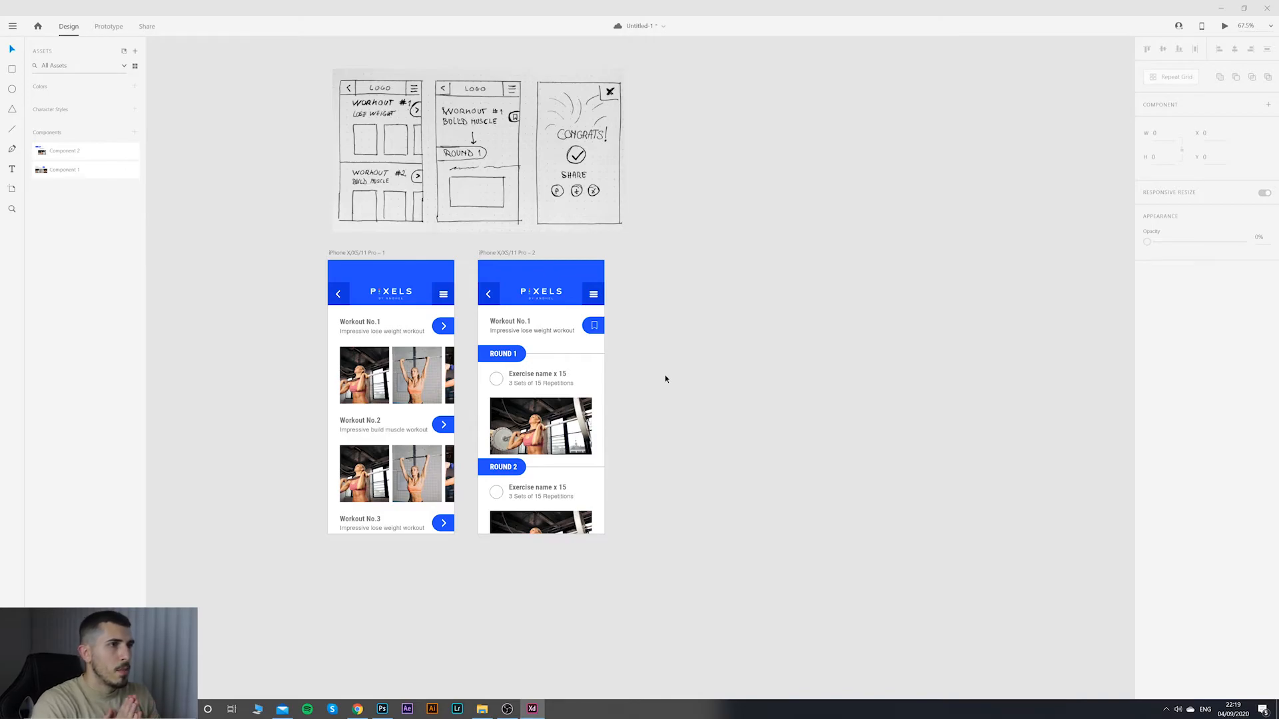
{"action": "key", "text": "ctrl+s"}
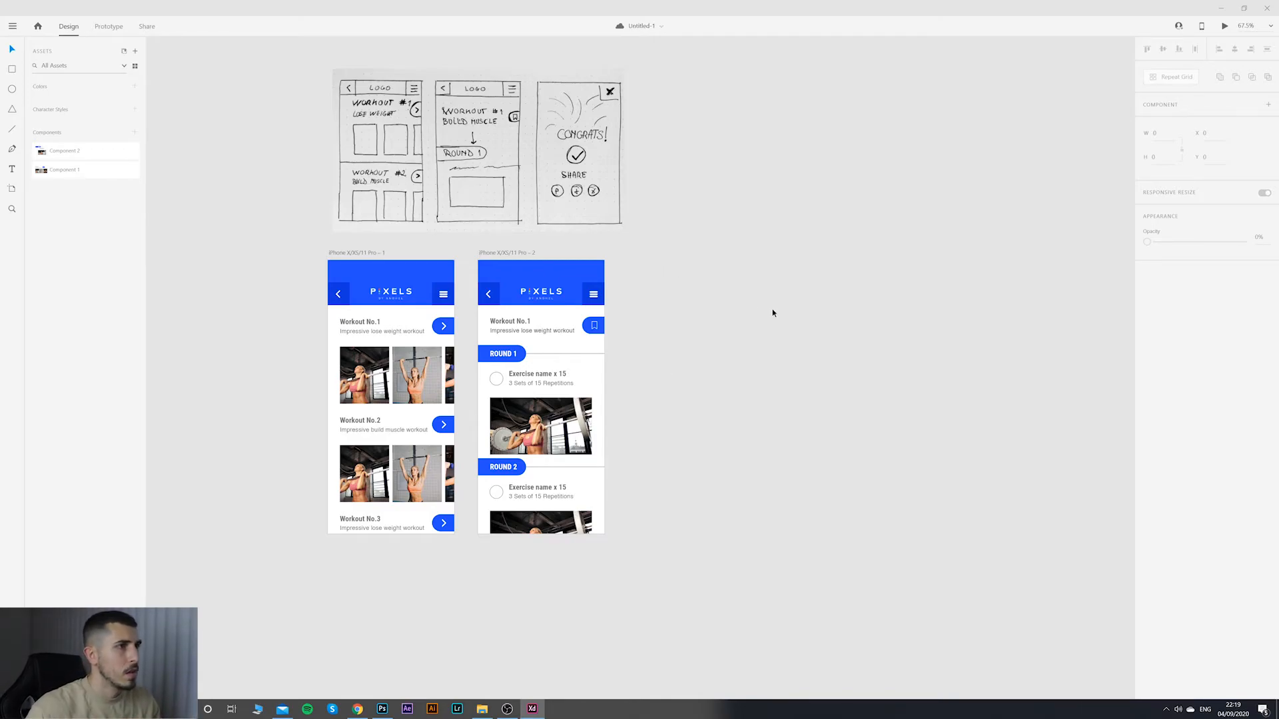
Step: Duplicate the second iPhone artboard to create a third artboard beside it
{"action": "left_click", "coordinate": [534, 252]}
{"action": "key", "text": "ctrl+d"}
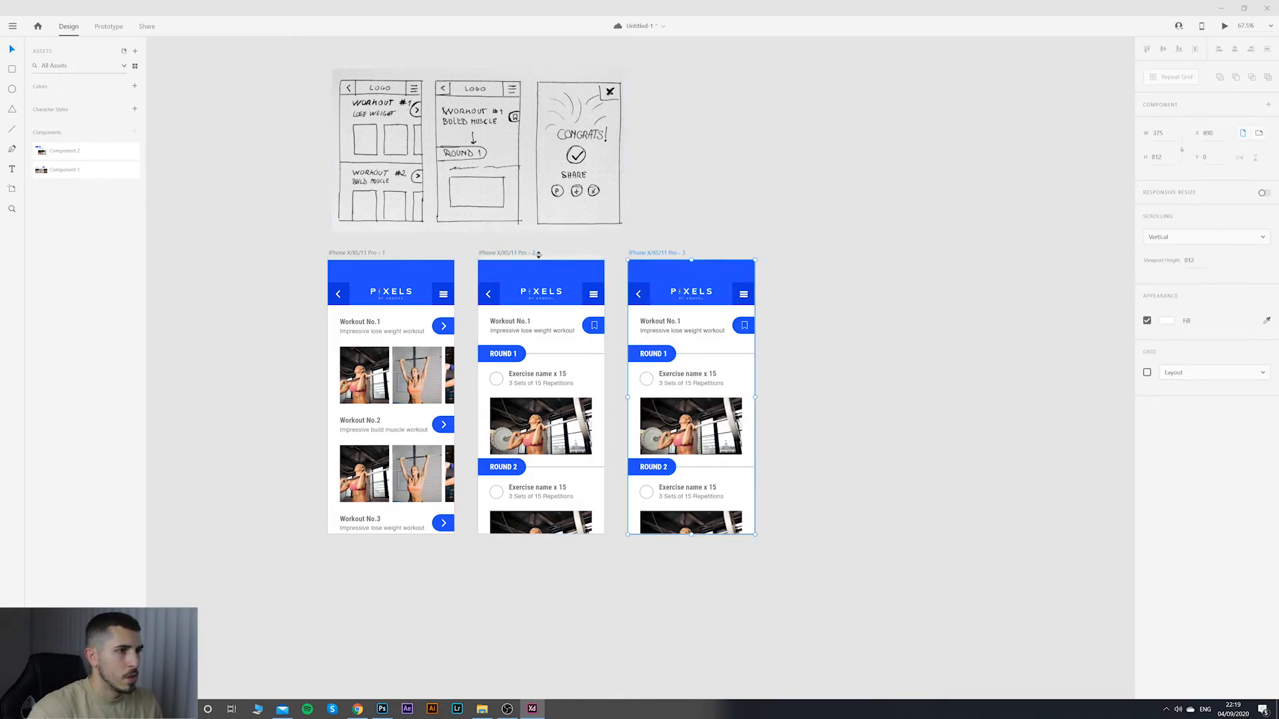
{"action": "left_click", "coordinate": [772, 282]}
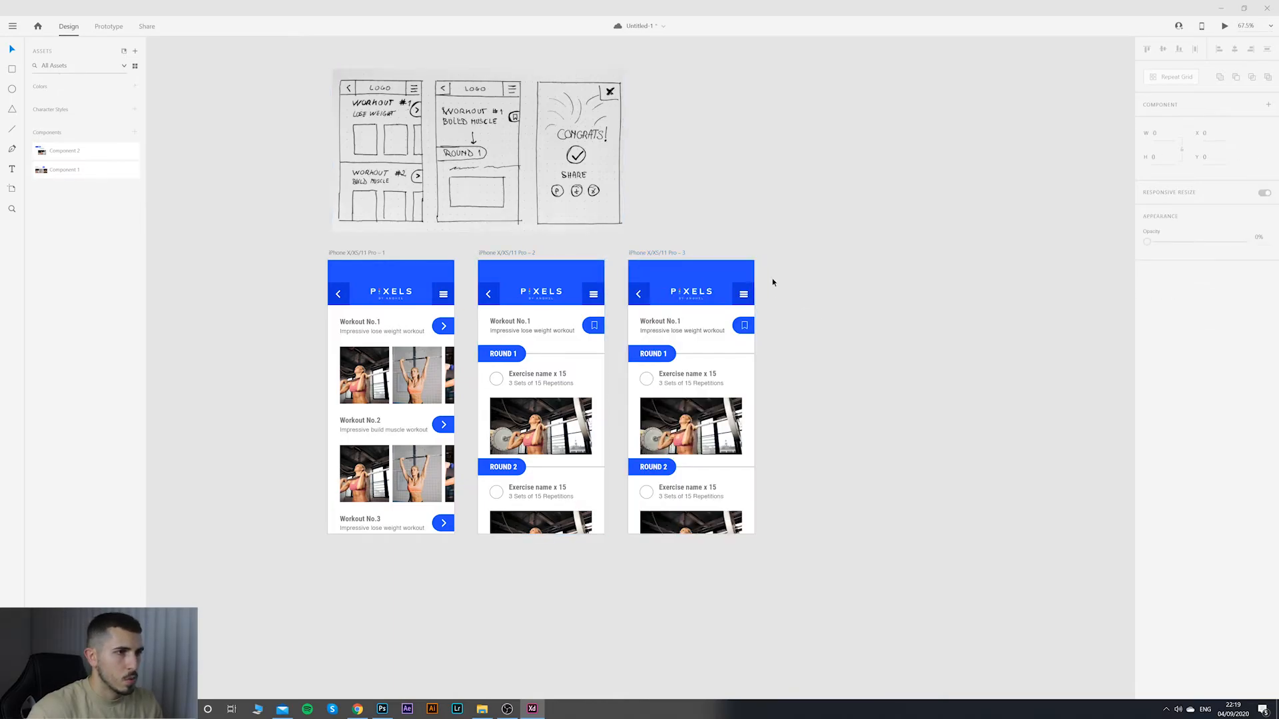
Step: Delete the blue header background and the PIXELS logo from the third artboard
{"action": "left_click", "coordinate": [745, 329]}
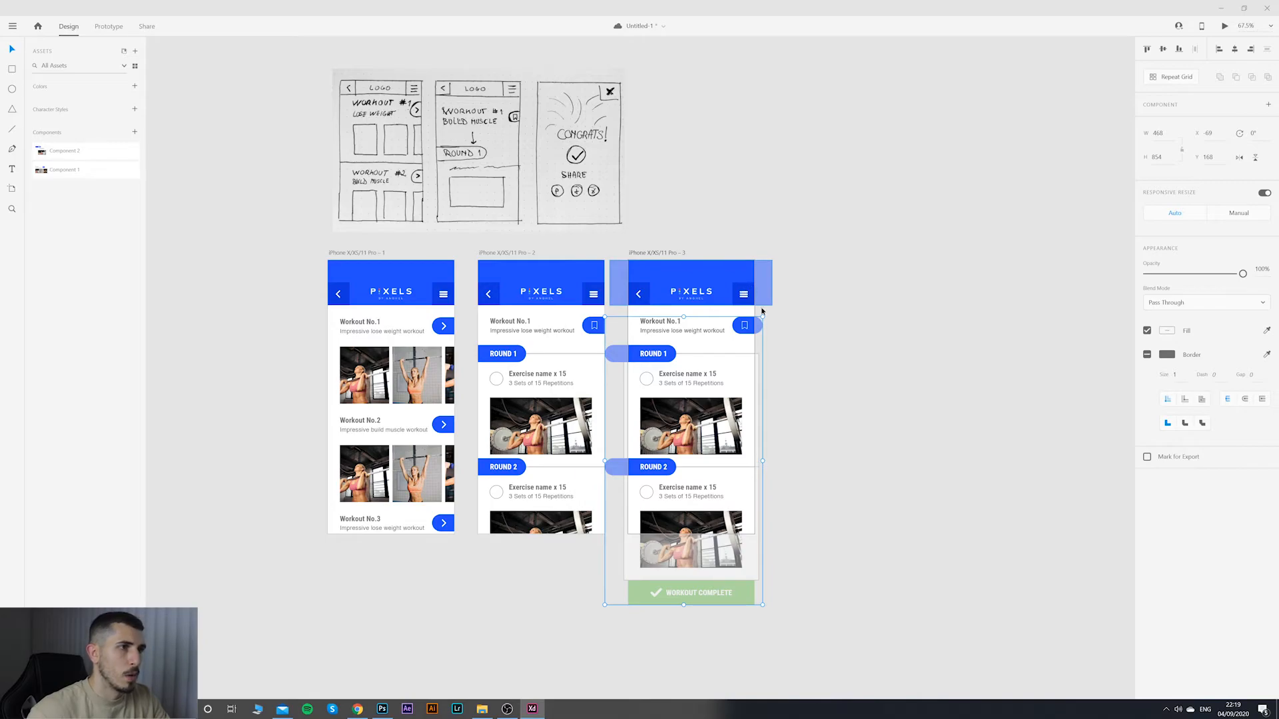
{"action": "mouse_move", "coordinate": [786, 242]}
{"action": "left_mouse_down"}
{"action": "mouse_move", "coordinate": [610, 309]}
{"action": "mouse_move", "coordinate": [646, 304]}
{"action": "mouse_move", "coordinate": [621, 312]}
{"action": "left_mouse_up"}
{"action": "left_click", "coordinate": [820, 267]}
{"action": "double_click", "coordinate": [704, 278]}
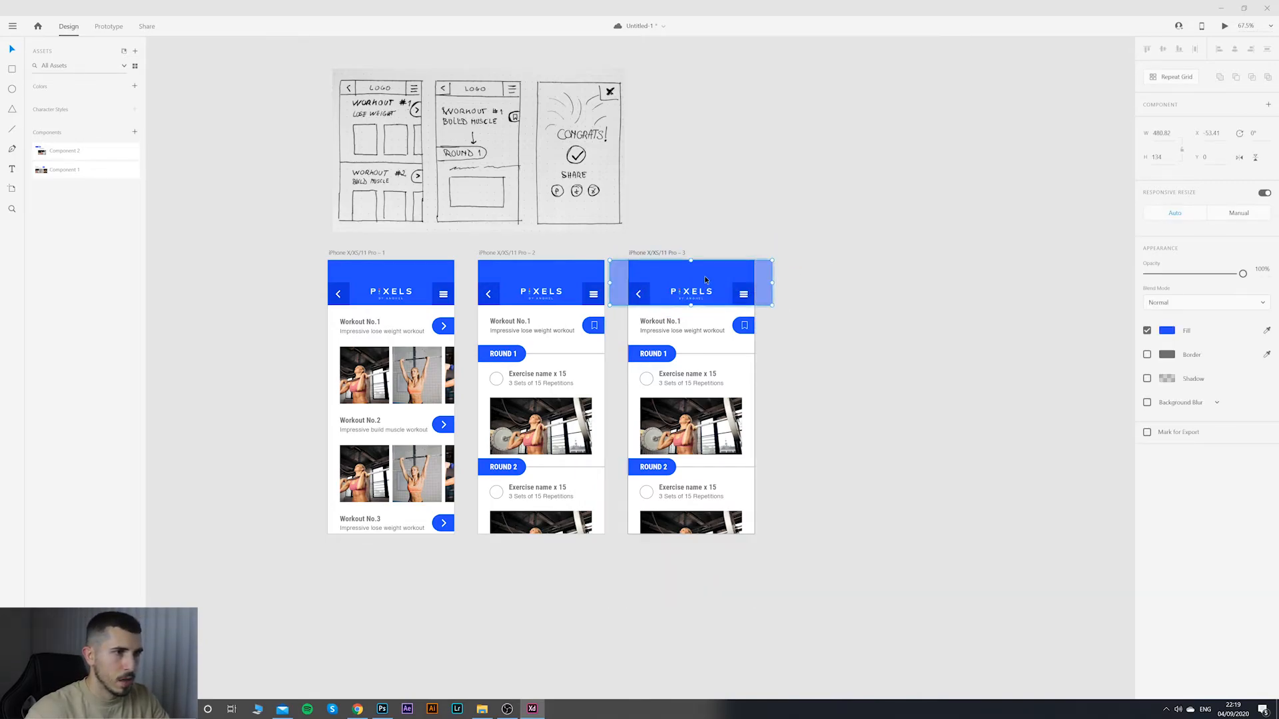
{"action": "key", "text": "Delete"}
{"action": "left_click", "coordinate": [698, 293]}
{"action": "key", "text": "Delete"}
Step: Delete the back arrow with its square and the menu icon from the third artboard, keeping the dark blue square behind the menu icon
{"action": "double_click", "coordinate": [638, 293]}
{"action": "key", "text": "Delete"}
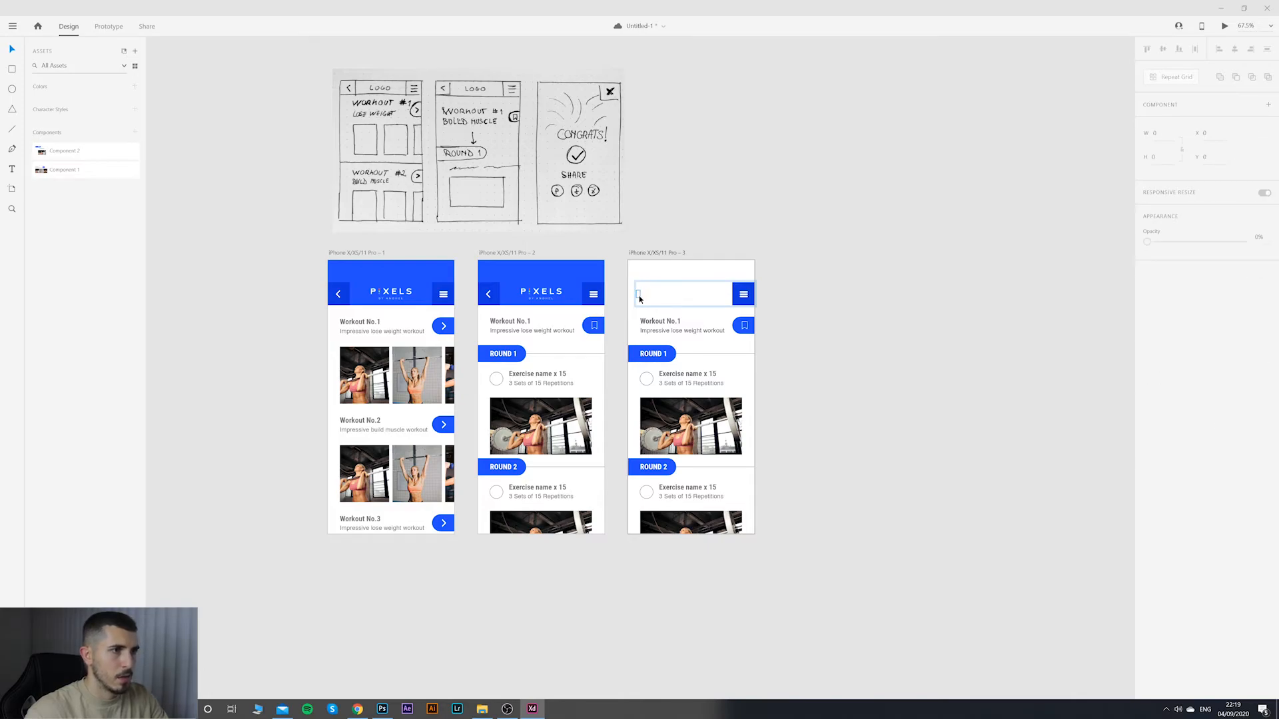
{"action": "left_click", "coordinate": [639, 293]}
{"action": "key", "text": "Delete"}
{"action": "left_click_drag", "start_coordinate": [625, 303], "coordinate": [625, 304]}
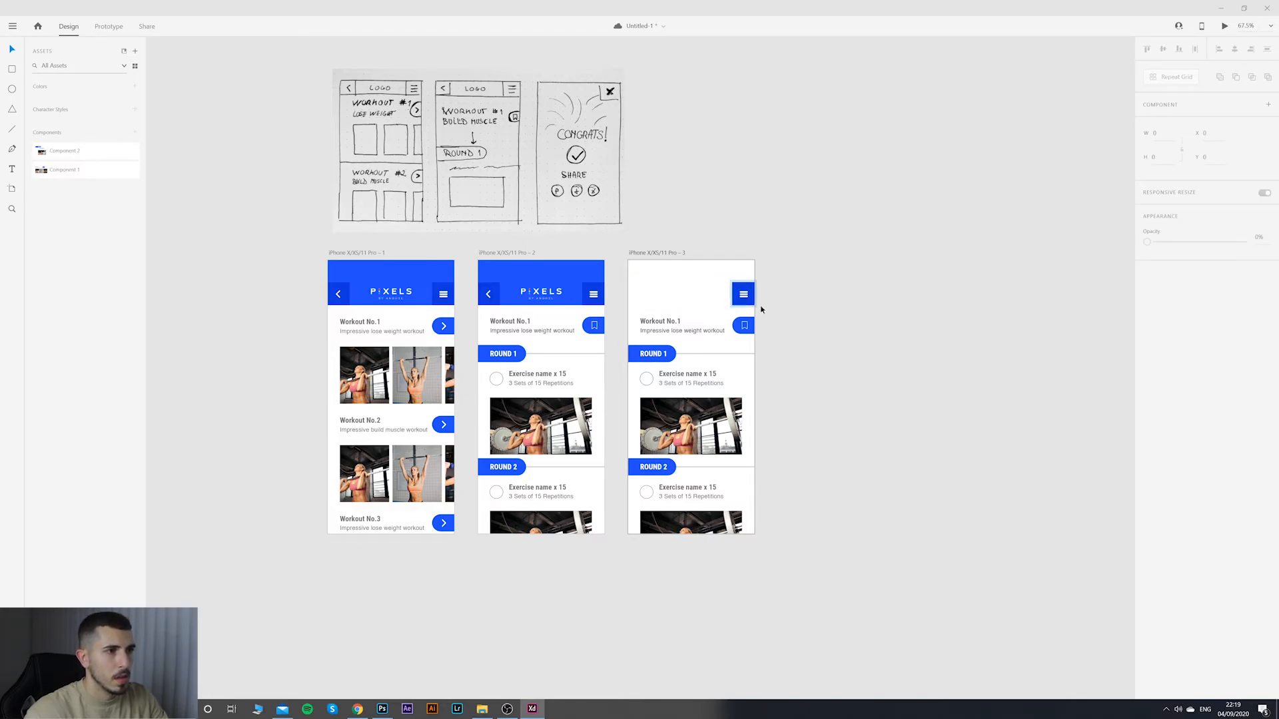
{"action": "left_click", "coordinate": [742, 297]}
{"action": "key", "text": "Delete"}
{"action": "left_click", "coordinate": [780, 311]}
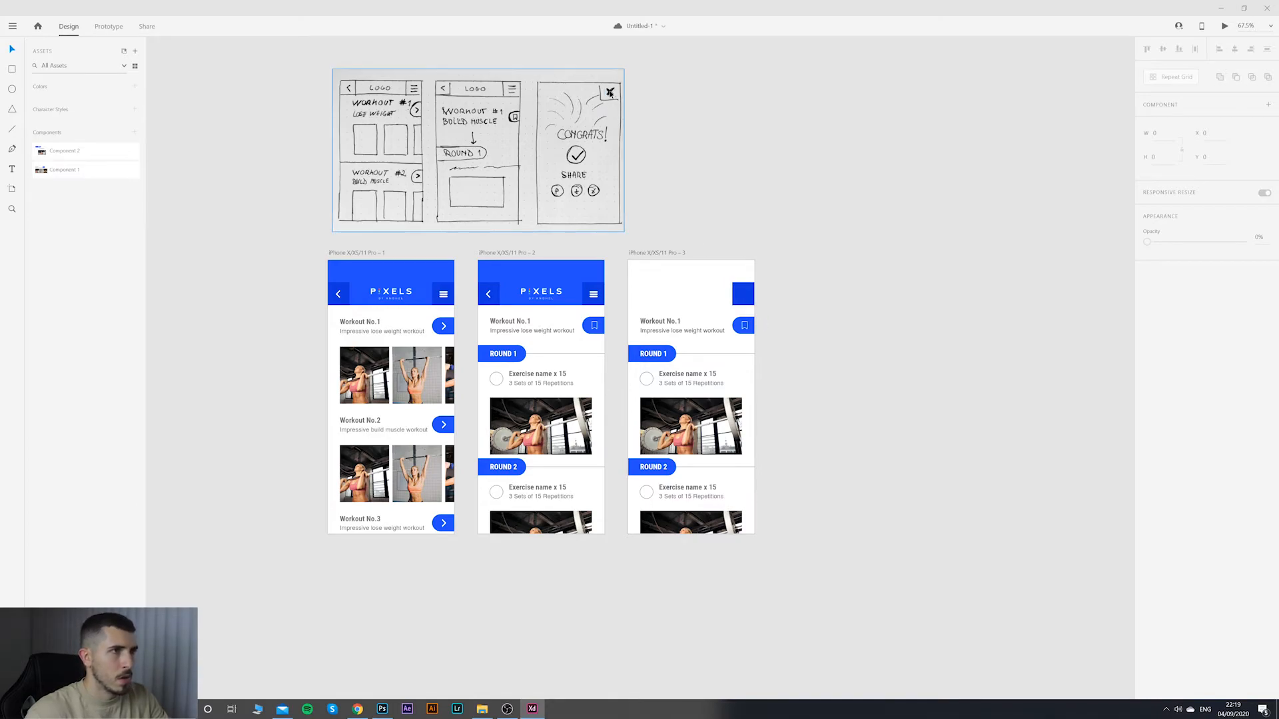
Step: Delete the workout title, bookmark tag and exercise rounds from the third artboard's scrolling group, keeping the green WORKOUT COMPLETE bar
{"action": "left_click_drag", "start_coordinate": [777, 320], "coordinate": [639, 339]}
{"action": "left_click", "coordinate": [656, 340]}
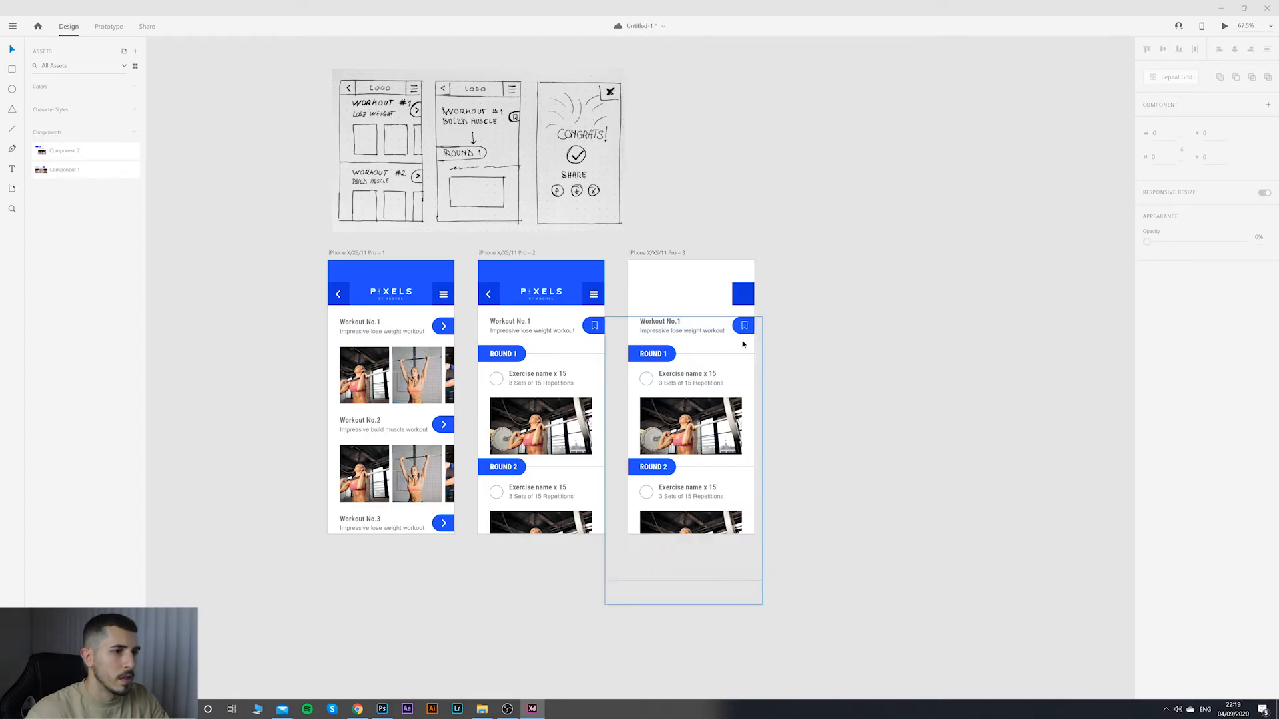
{"action": "double_click", "coordinate": [752, 333]}
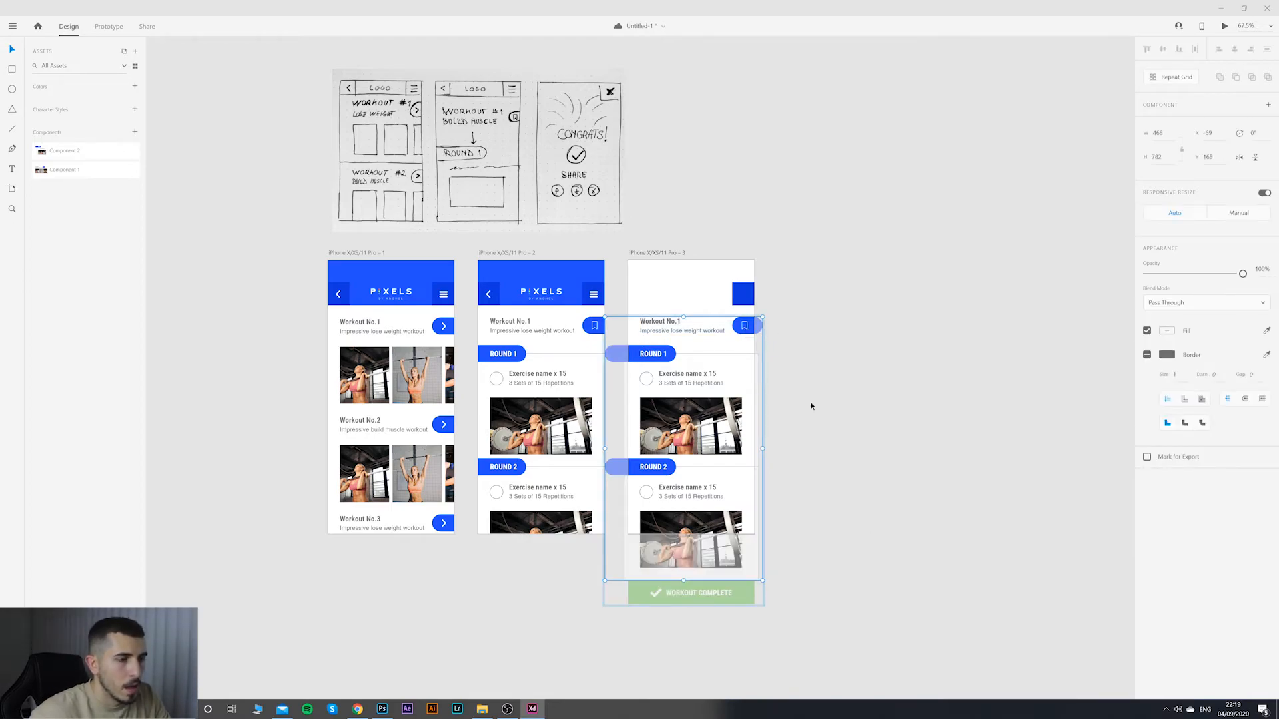
{"action": "left_click_drag", "start_coordinate": [777, 314], "coordinate": [612, 555]}
{"action": "key", "text": "Delete"}
Step: Move the green WORKOUT COMPLETE bar up to about Y 343 on the third artboard
{"action": "left_click_drag", "start_coordinate": [737, 591], "coordinate": [730, 387]}
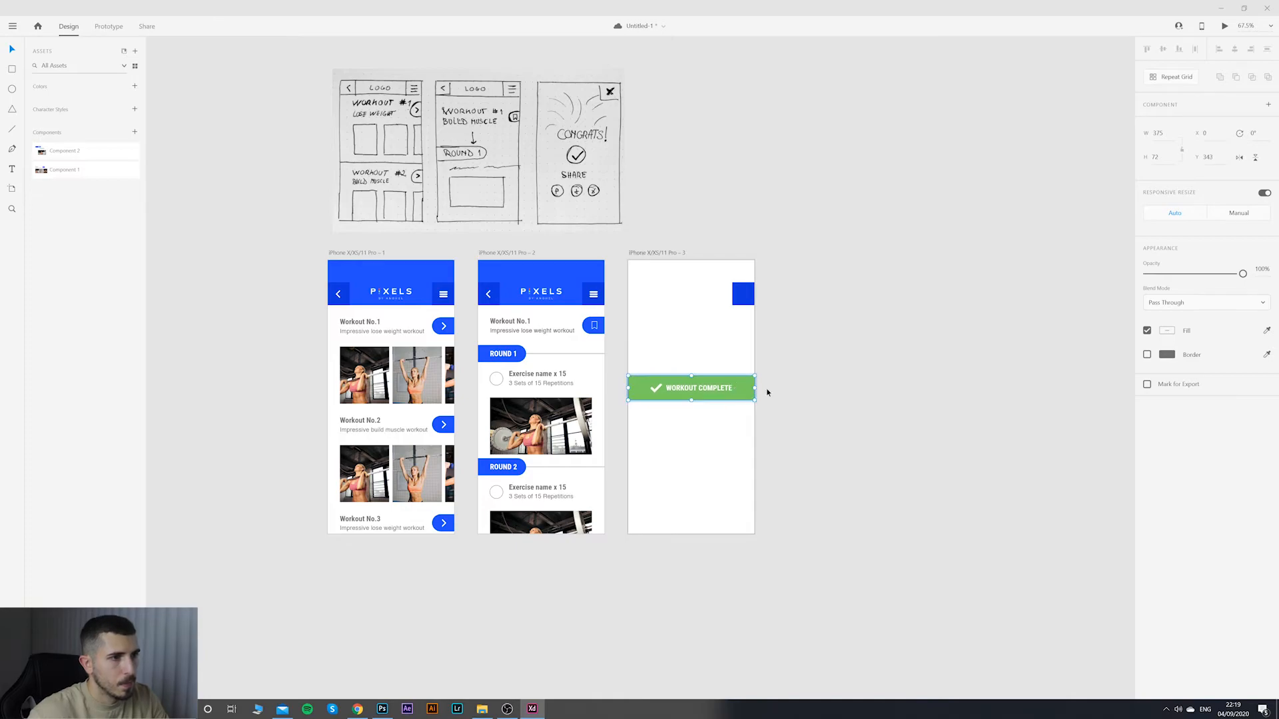
{"action": "left_click", "coordinate": [765, 391]}
{"action": "left_click", "coordinate": [748, 392]}
{"action": "left_click", "coordinate": [796, 417]}
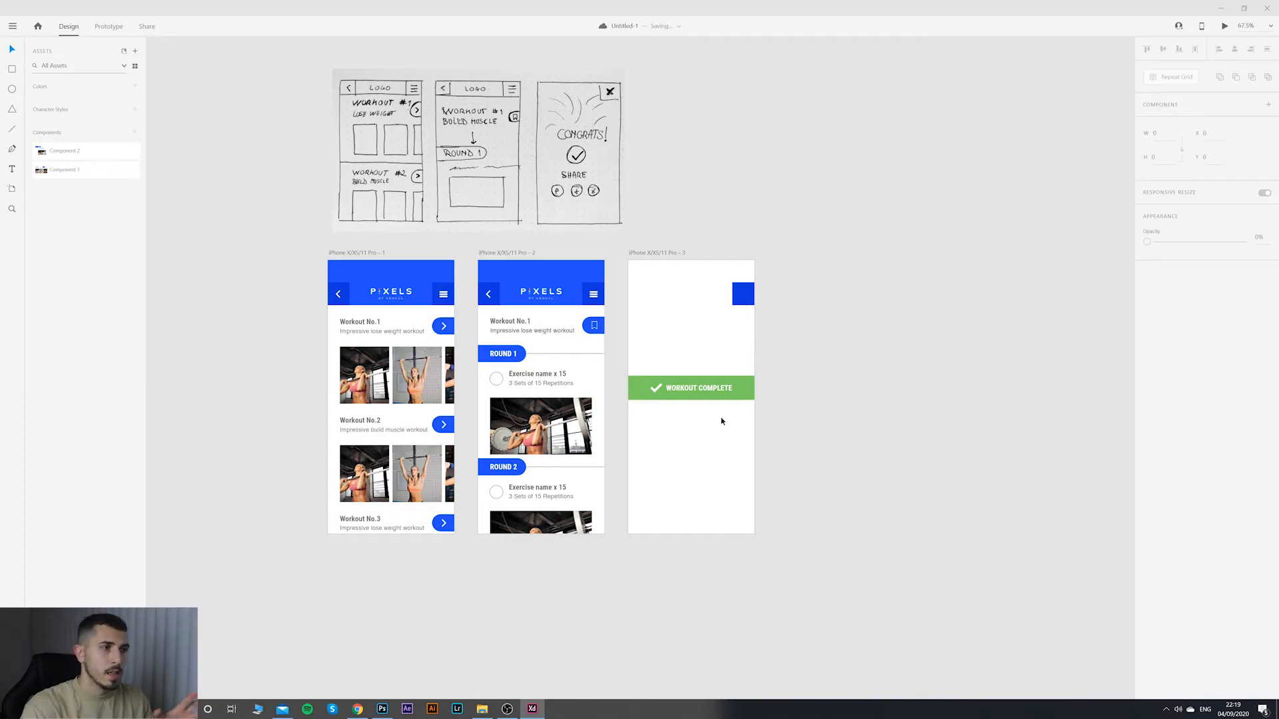
Step: Delete the WORKOUT COMPLETE text from the green bar, keeping the check mark
{"action": "left_click", "coordinate": [500, 259]}
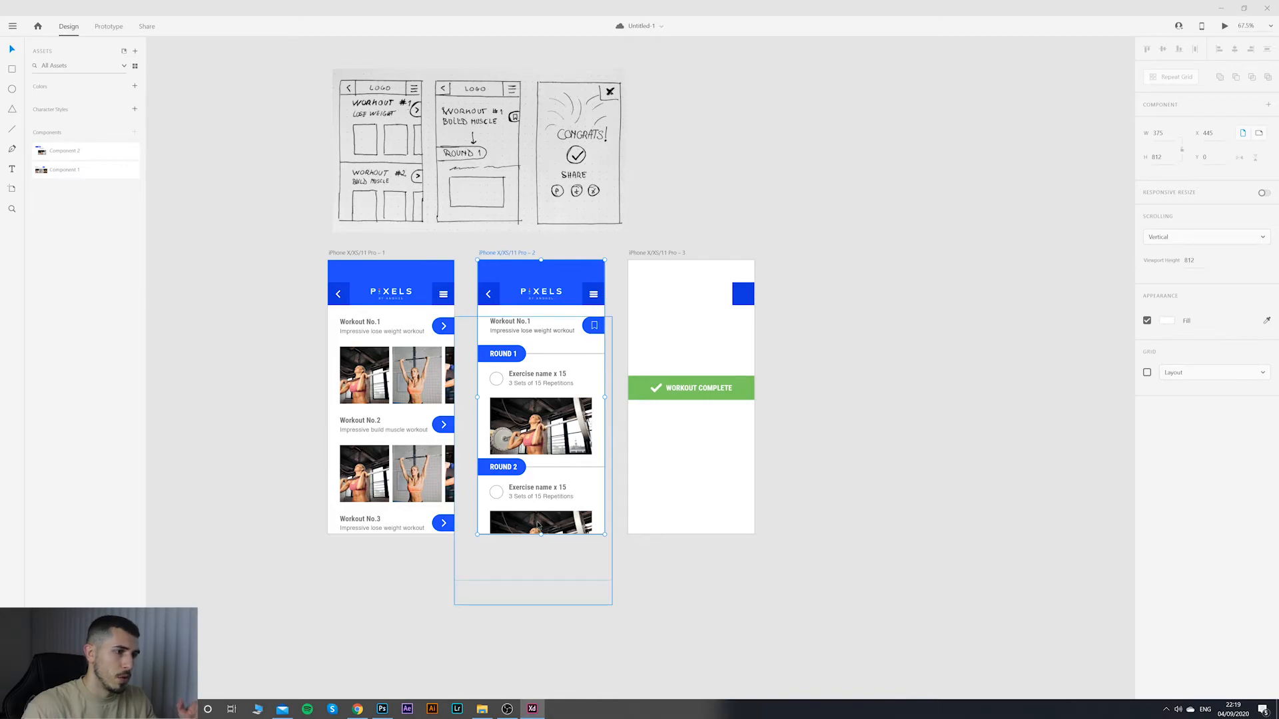
{"action": "scroll", "coordinate": [637, 431], "scroll_direction": "down", "scroll_amount": 1}
{"action": "scroll", "coordinate": [712, 434], "scroll_direction": "up", "scroll_amount": 2}
{"action": "left_click", "coordinate": [750, 407]}
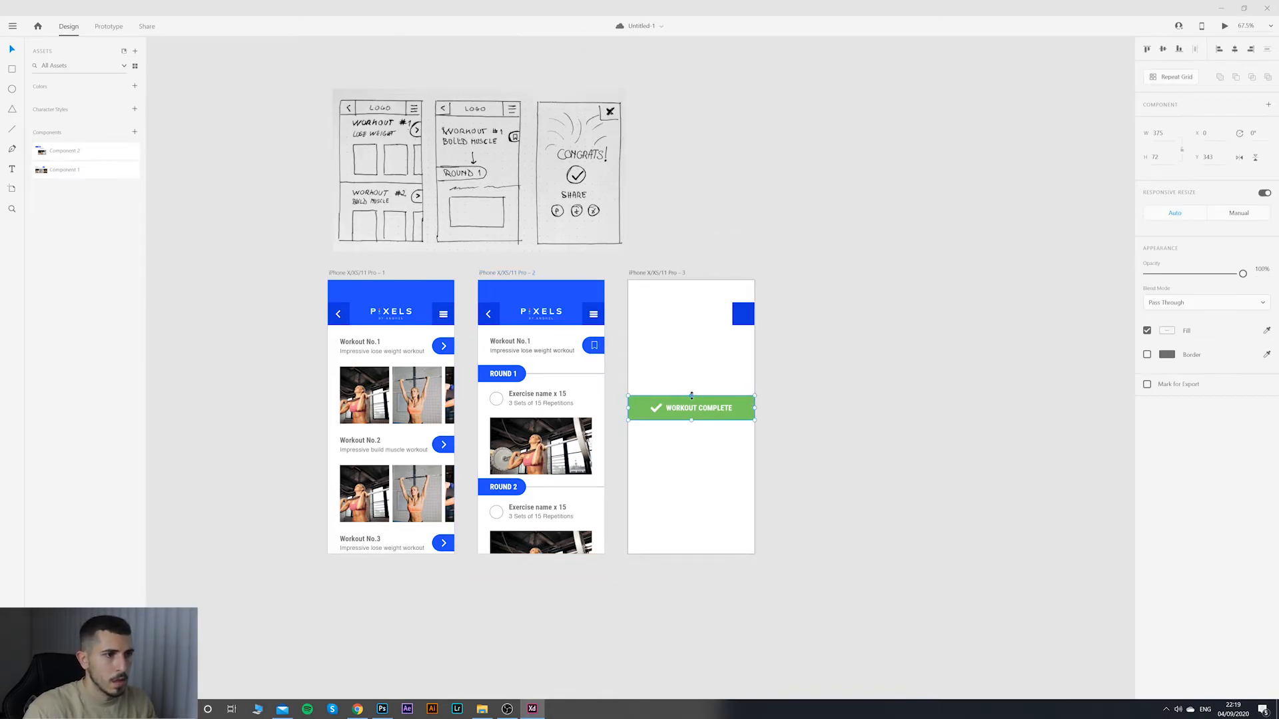
{"action": "scroll", "coordinate": [732, 427], "scroll_direction": "up", "scroll_amount": 3}
{"action": "scroll", "coordinate": [726, 492], "scroll_direction": "down", "scroll_amount": 2}
{"action": "scroll", "coordinate": [703, 434], "scroll_direction": "up", "scroll_amount": 3}
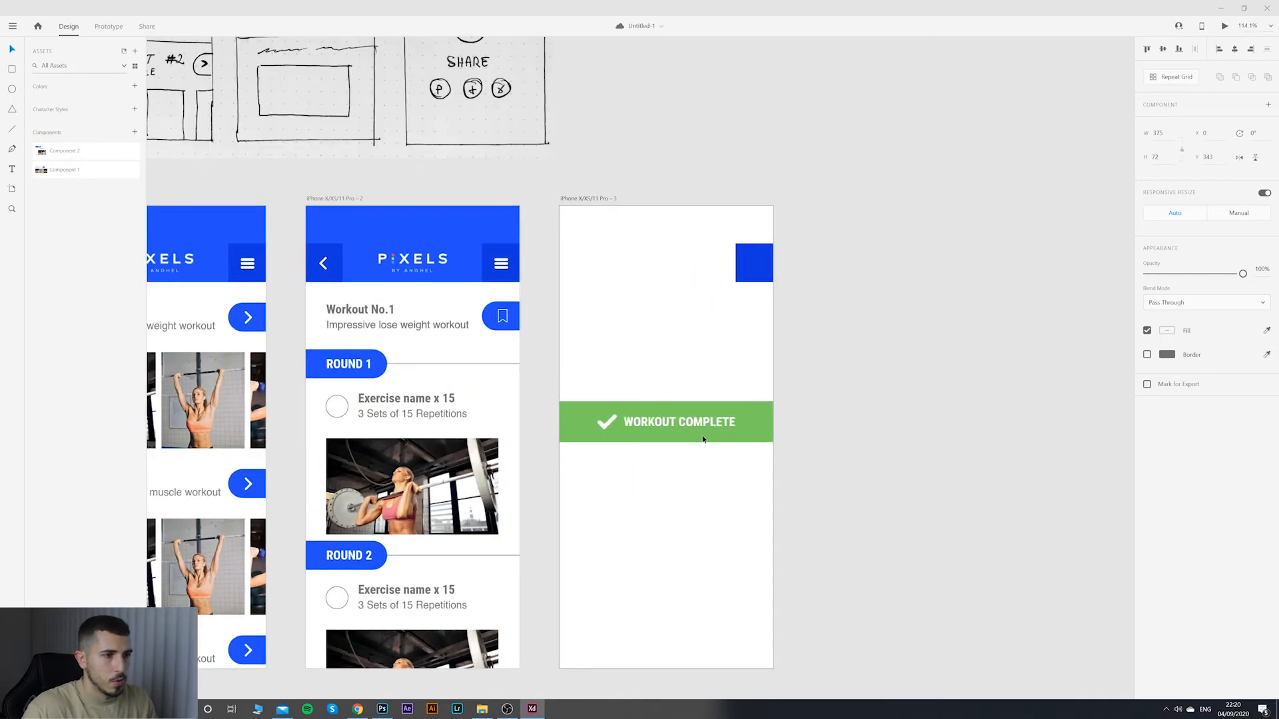
{"action": "double_click", "coordinate": [708, 426]}
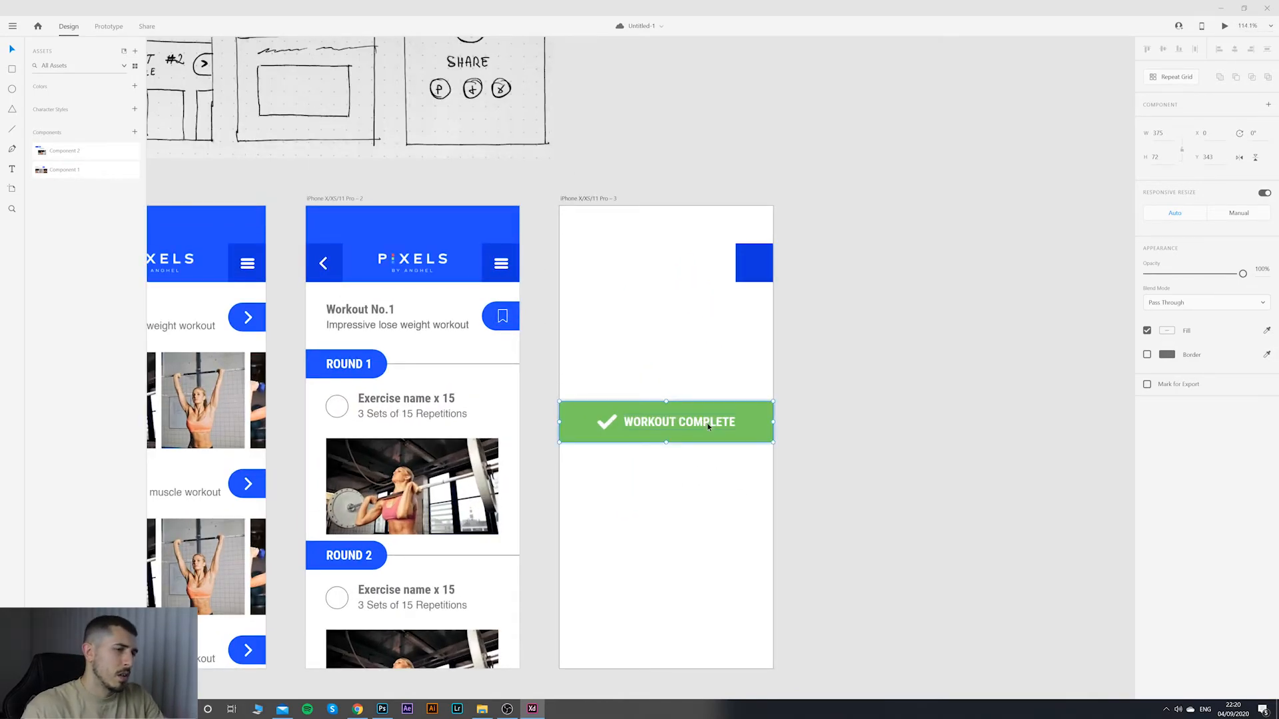
{"action": "key", "text": "Delete"}
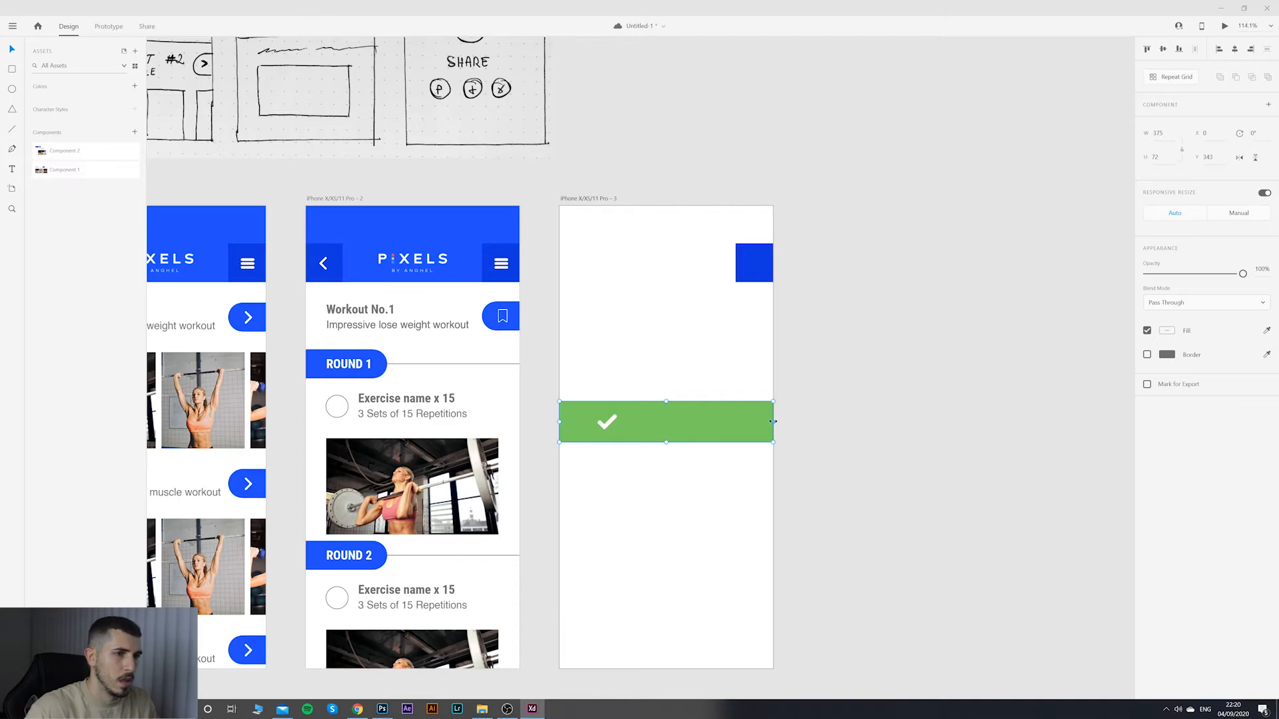
Step: Narrow the green bar symmetrically about its centre to a width of about 75
{"action": "left_click_drag", "start_coordinate": [773, 421], "coordinate": [689, 431]}
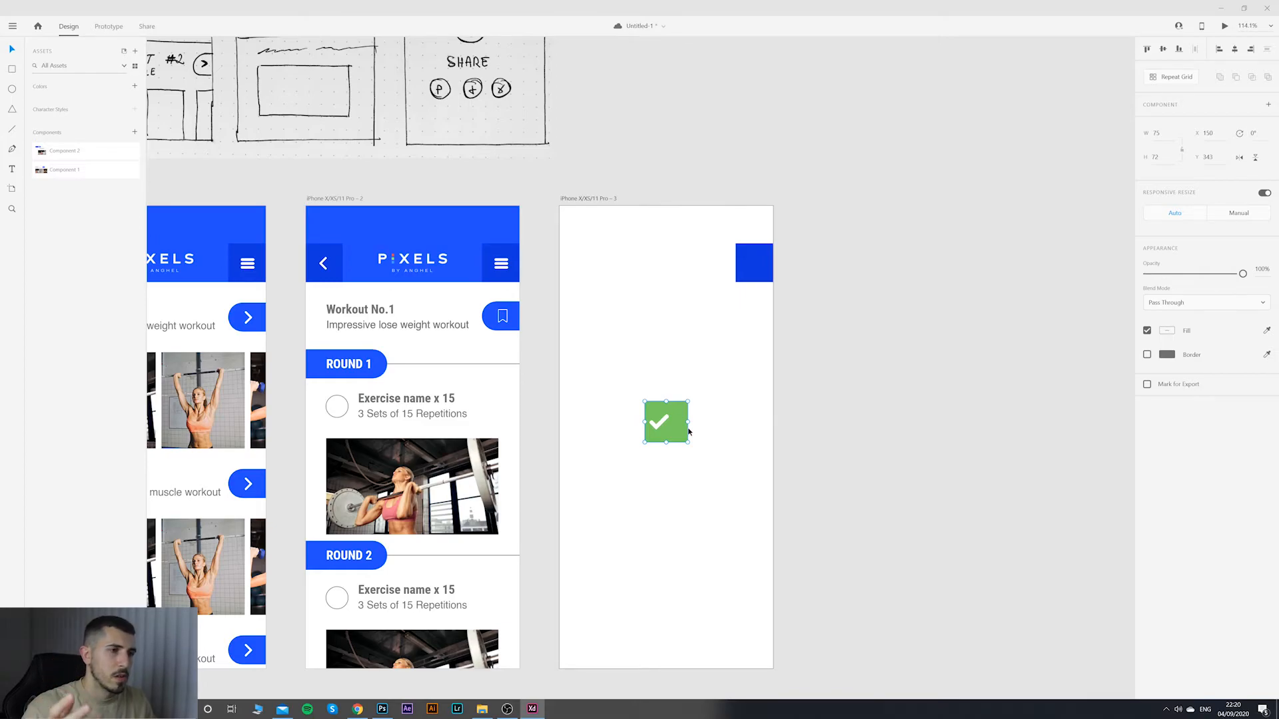
{"action": "left_click", "coordinate": [703, 427]}
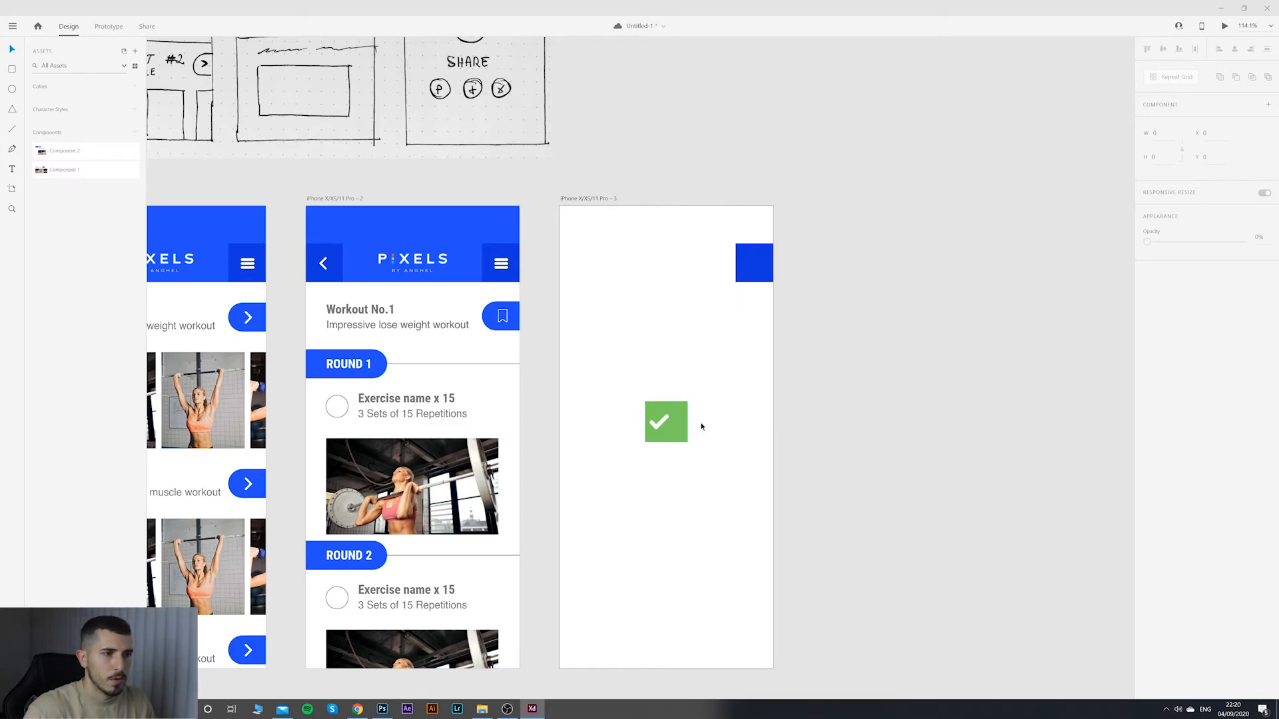
{"action": "left_click", "coordinate": [685, 425]}
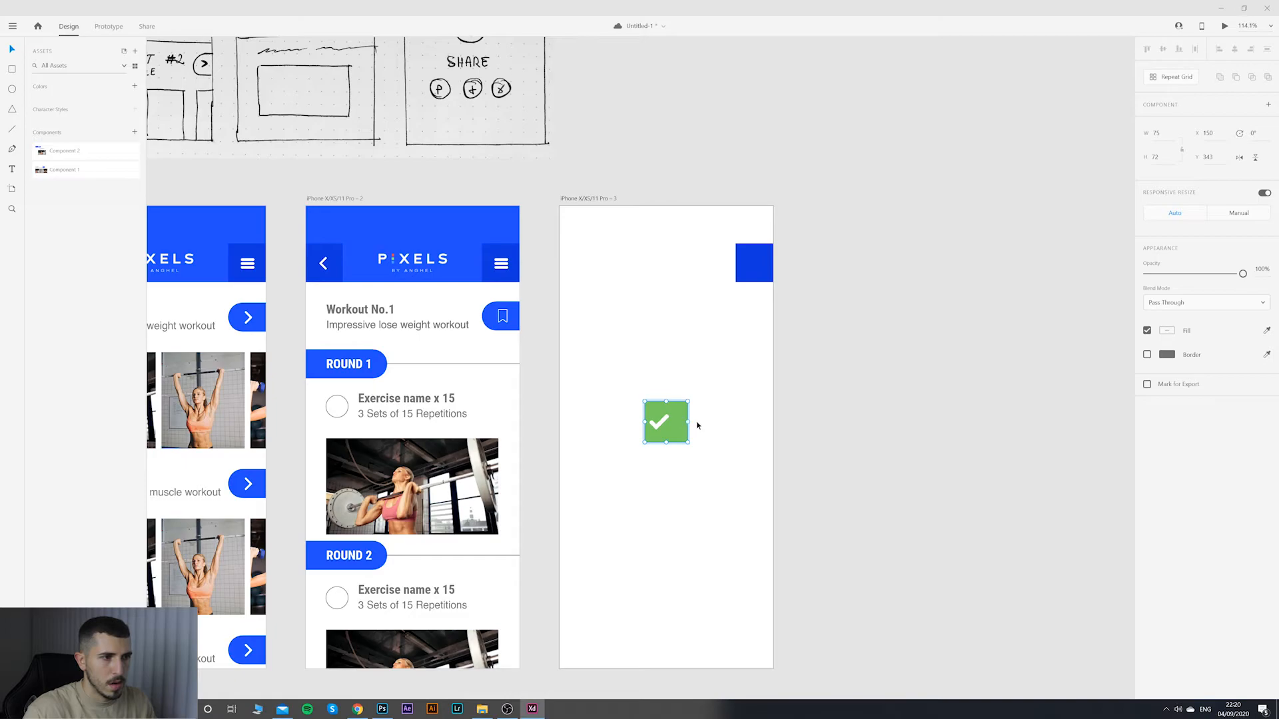
{"action": "scroll", "coordinate": [697, 425], "scroll_direction": "up", "scroll_amount": 5}
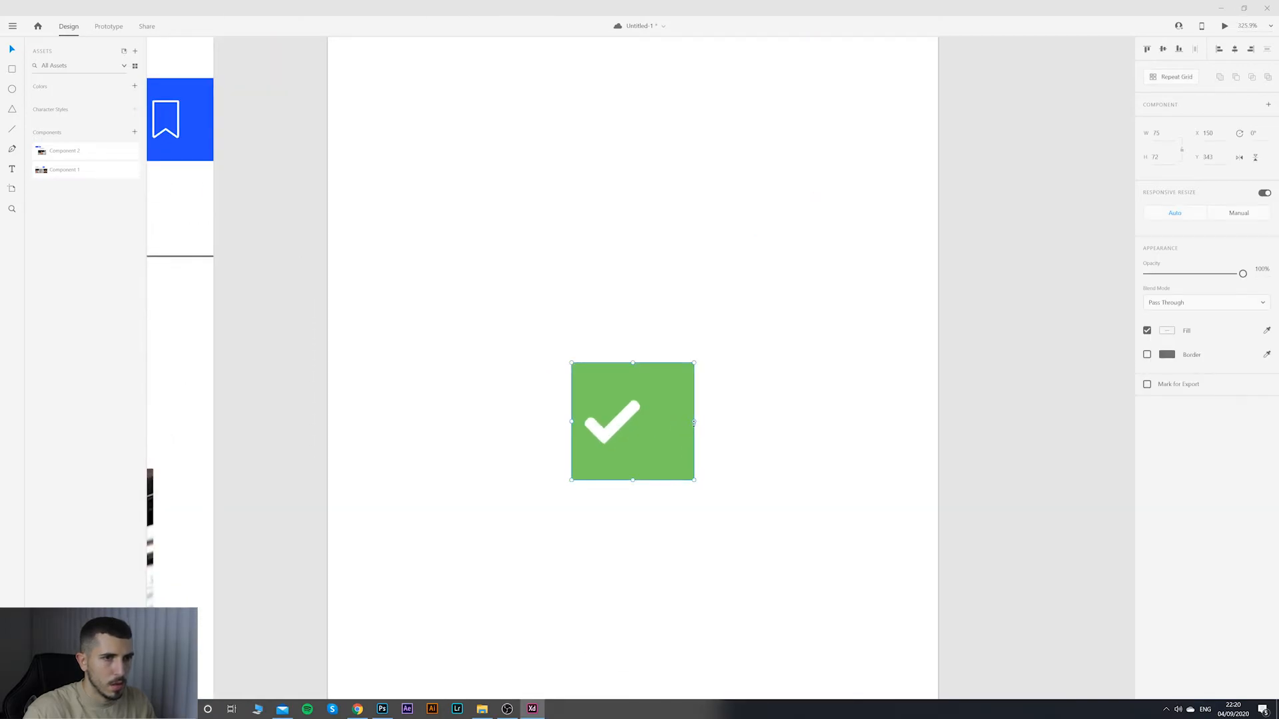
{"action": "left_click", "coordinate": [694, 423], "text": "alt"}
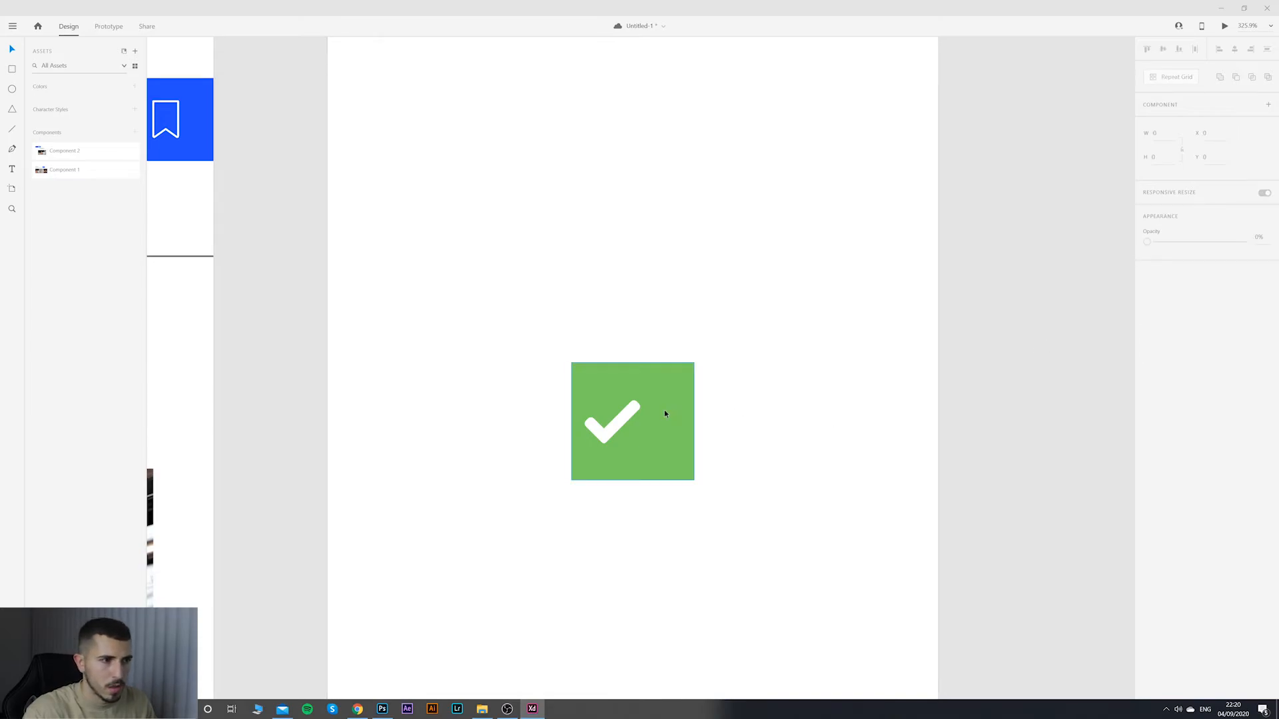
Step: Center the white check mark horizontally within the green shape
{"action": "double_click", "coordinate": [624, 426]}
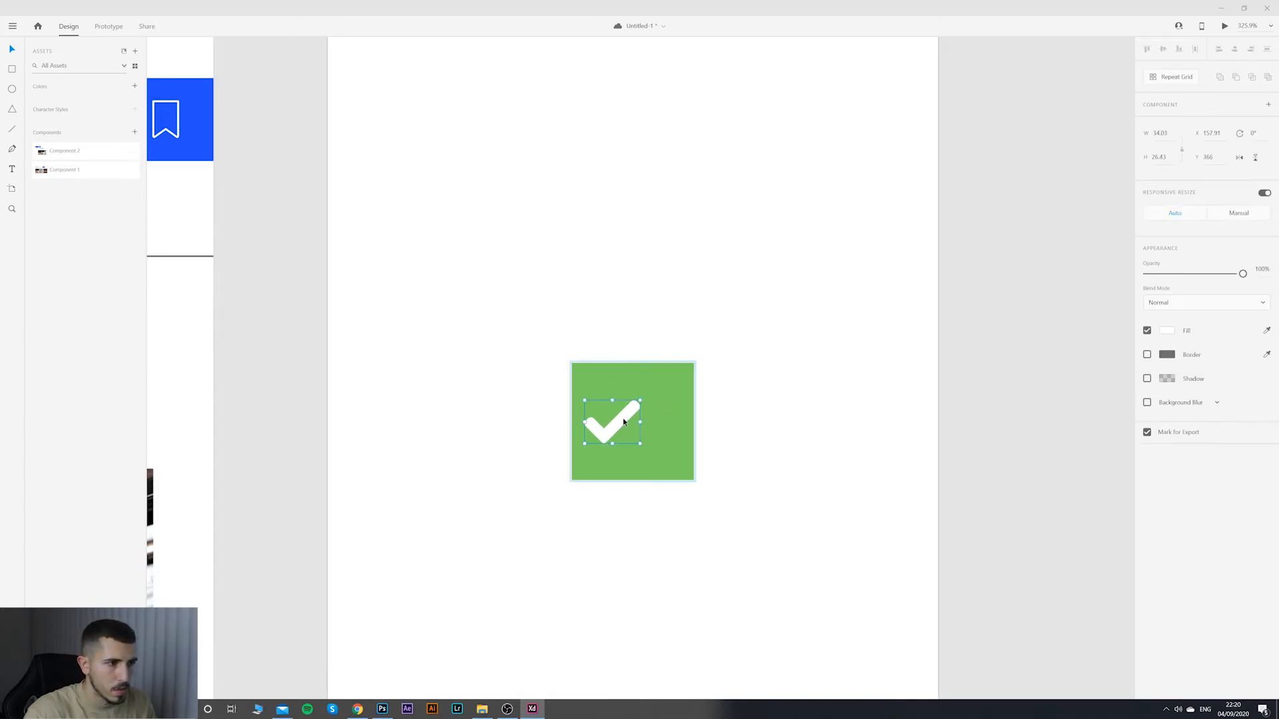
{"action": "left_click_drag", "start_coordinate": [624, 426], "coordinate": [649, 419]}
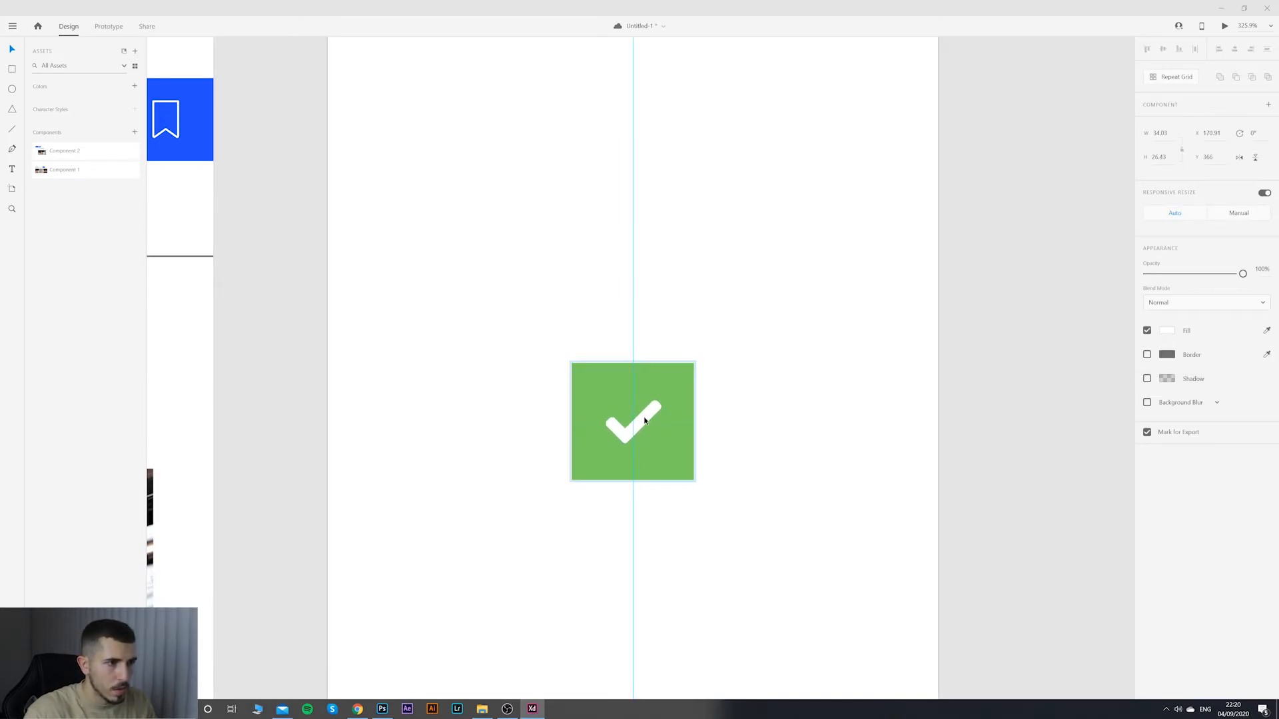
{"action": "left_click", "coordinate": [668, 431]}
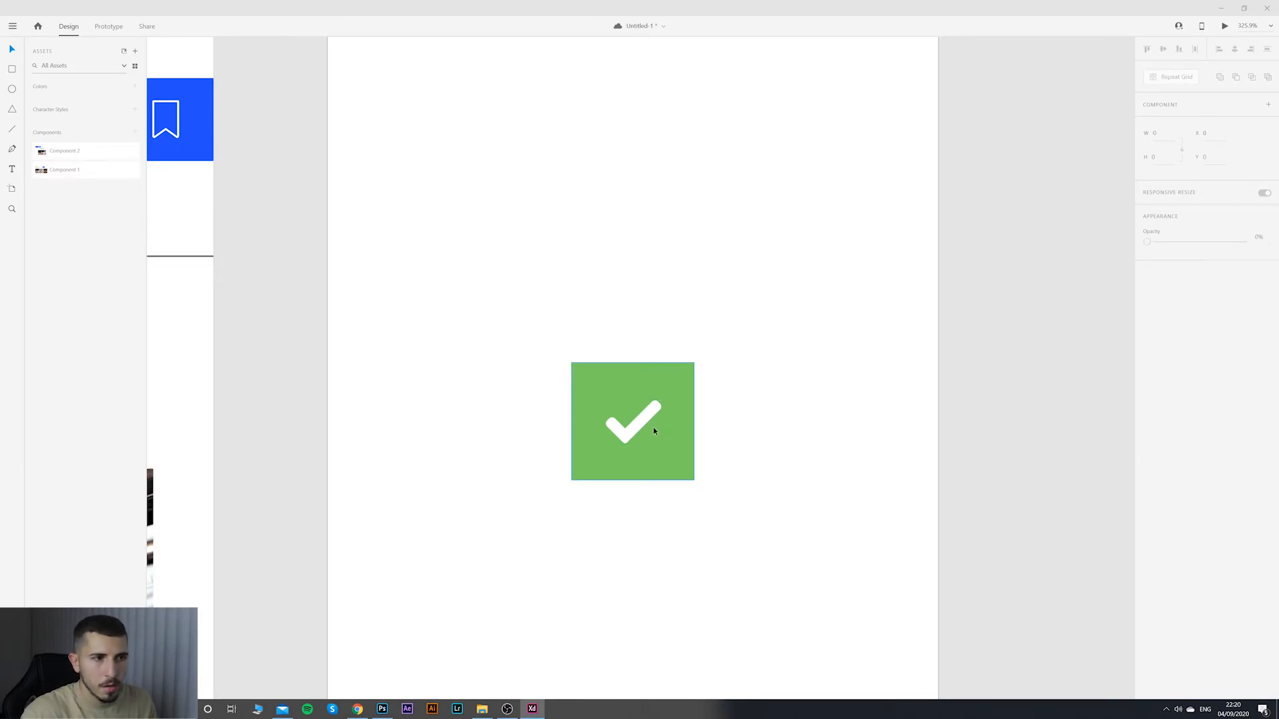
{"action": "key", "text": "Escape"}
Step: Round the green rectangle's corners with a radius of 25
{"action": "double_click", "coordinate": [665, 438]}
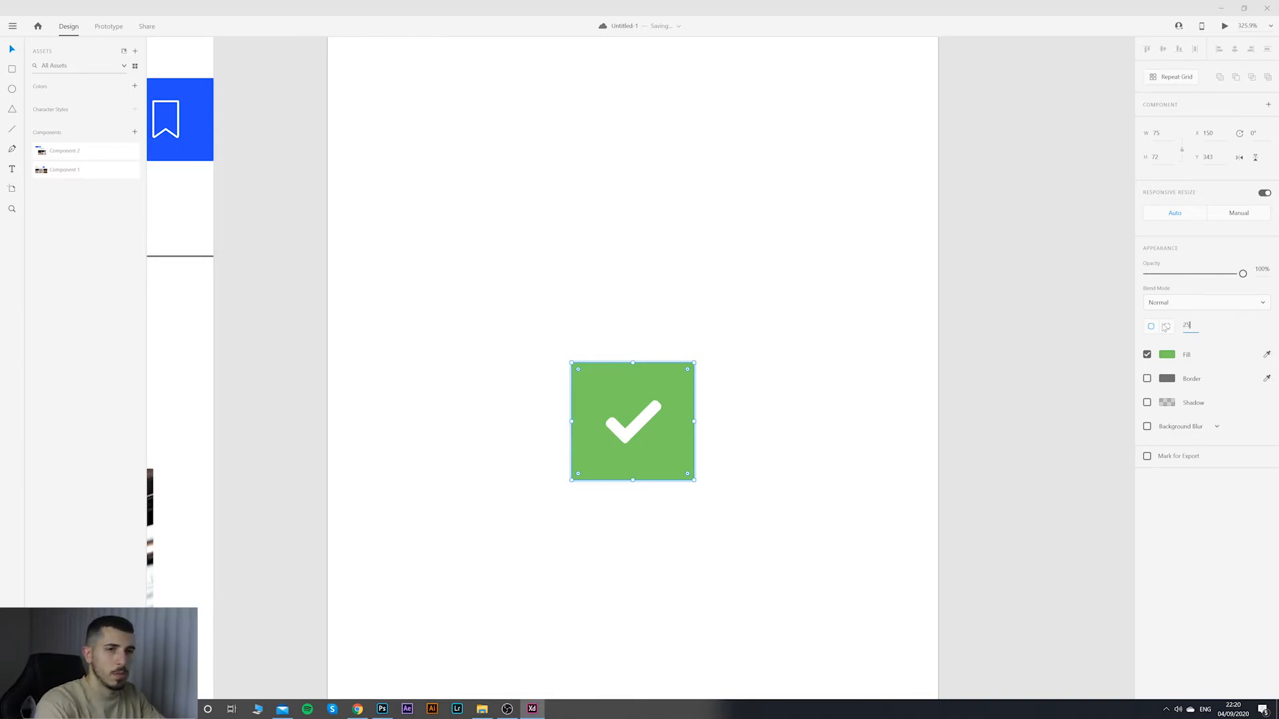
{"action": "key", "text": "Return"}
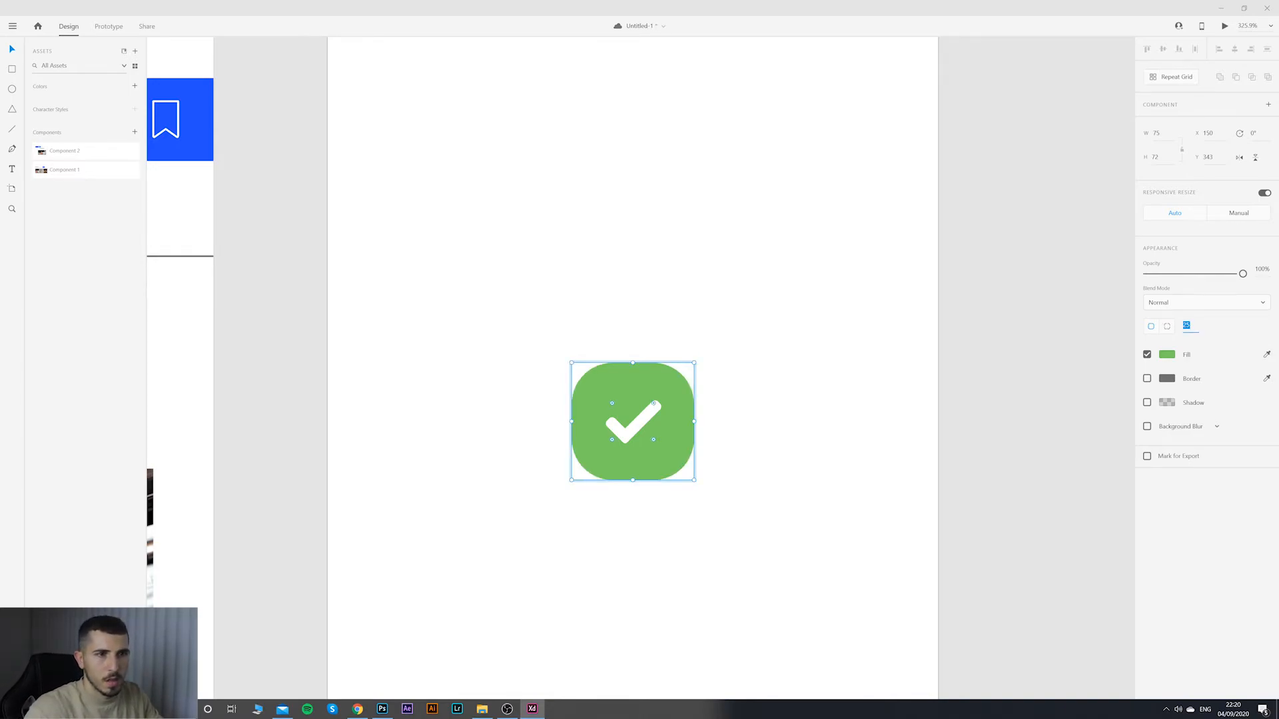
{"action": "left_click", "coordinate": [819, 397]}
{"action": "left_click", "coordinate": [688, 396]}
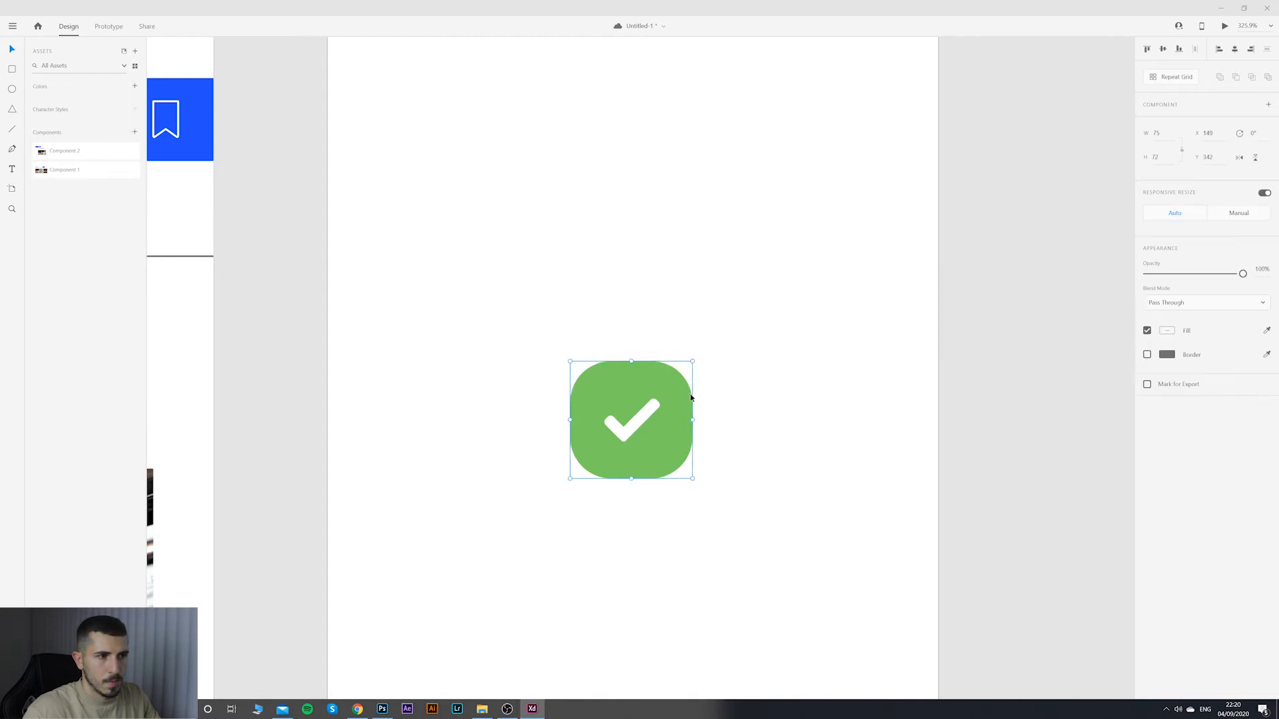
{"action": "left_click", "coordinate": [805, 406]}
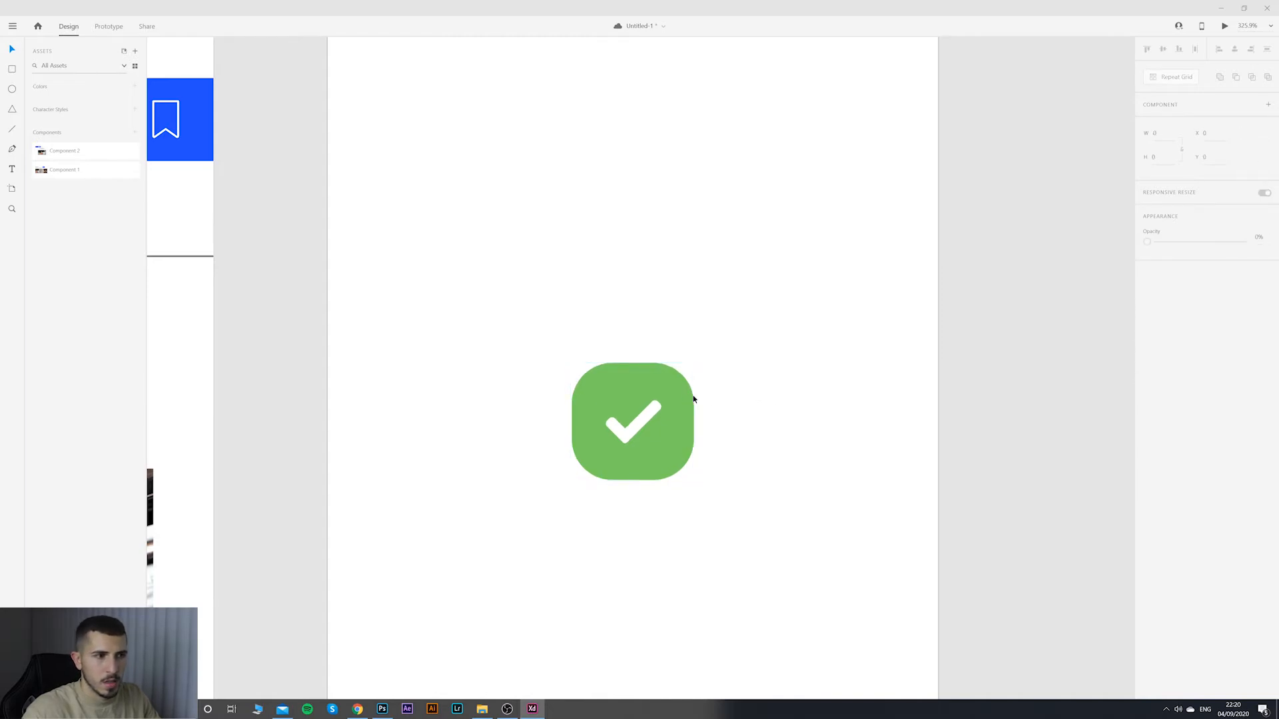
Step: Set the corner radius of the green rectangle behind the check mark to 35
{"action": "double_click", "coordinate": [677, 394]}
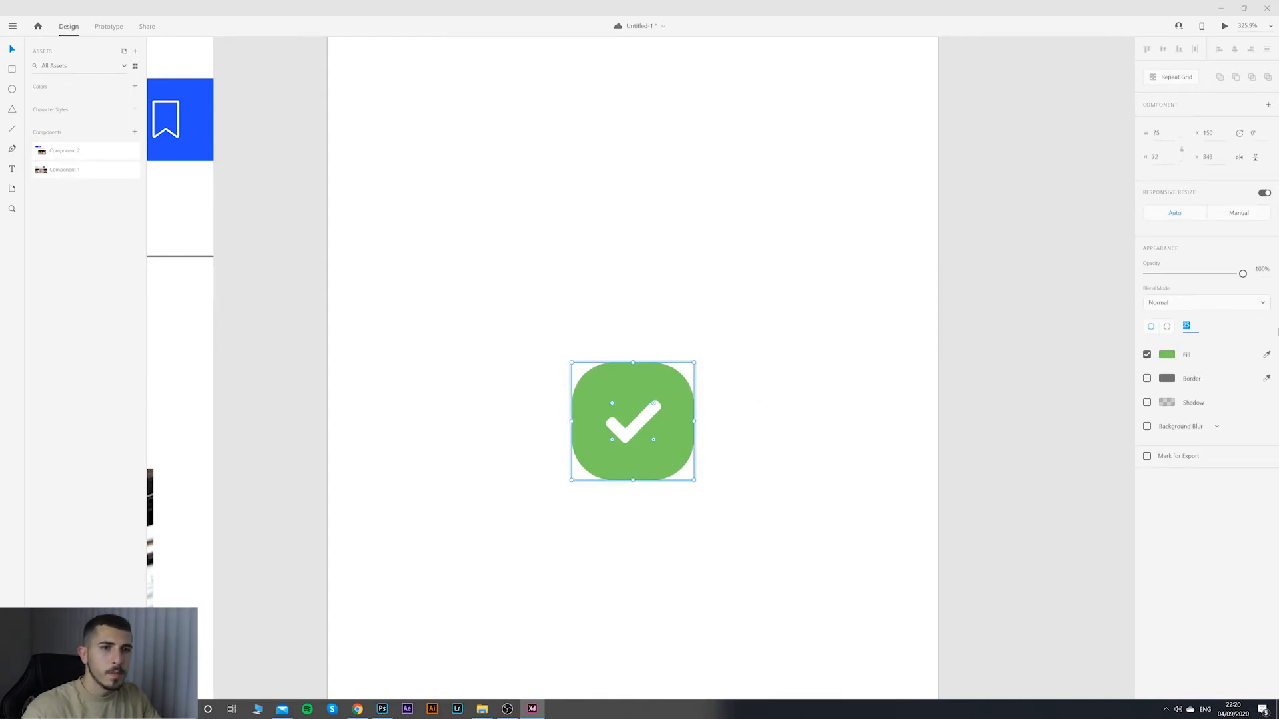
{"action": "type", "text": "35"}
{"action": "key", "text": "Return"}
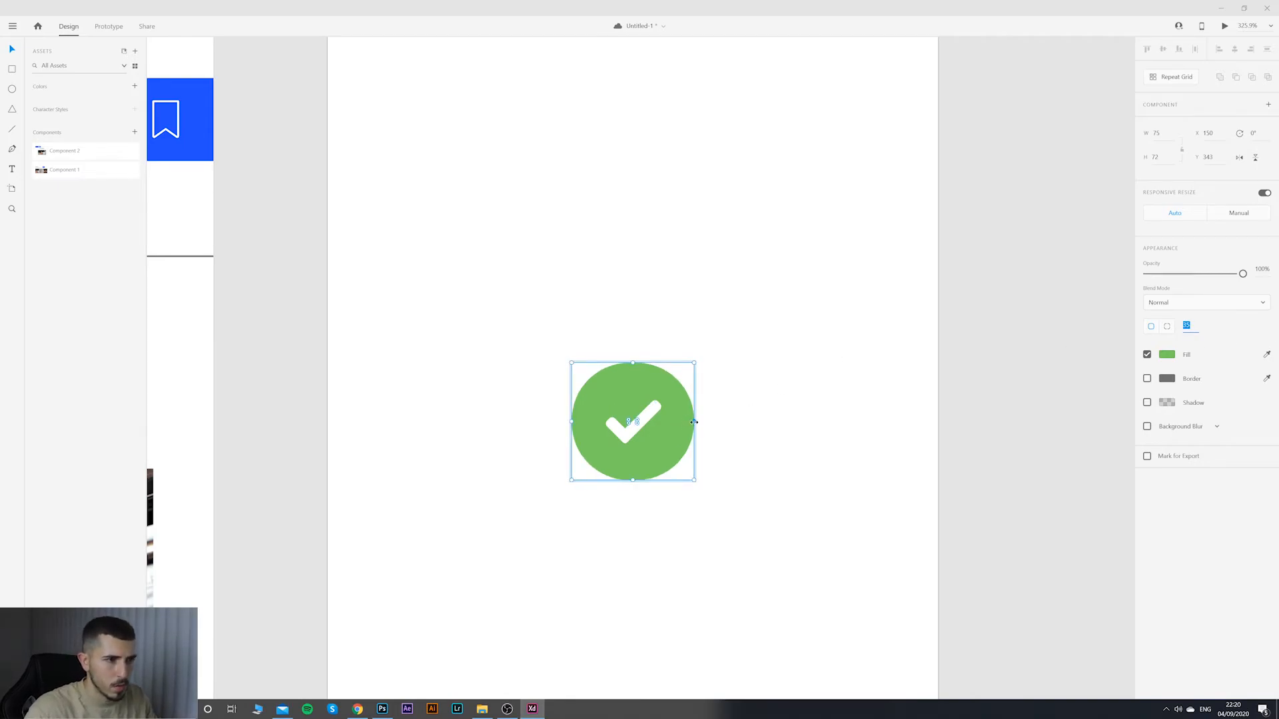
Step: Resize the green shape to 74 by 74 and set its corner radius to 45 to form a circle
{"action": "mouse_move", "coordinate": [694, 421]}
{"action": "left_mouse_down"}
{"action": "mouse_move", "coordinate": [663, 421]}
{"action": "mouse_move", "coordinate": [693, 418]}
{"action": "left_mouse_up"}
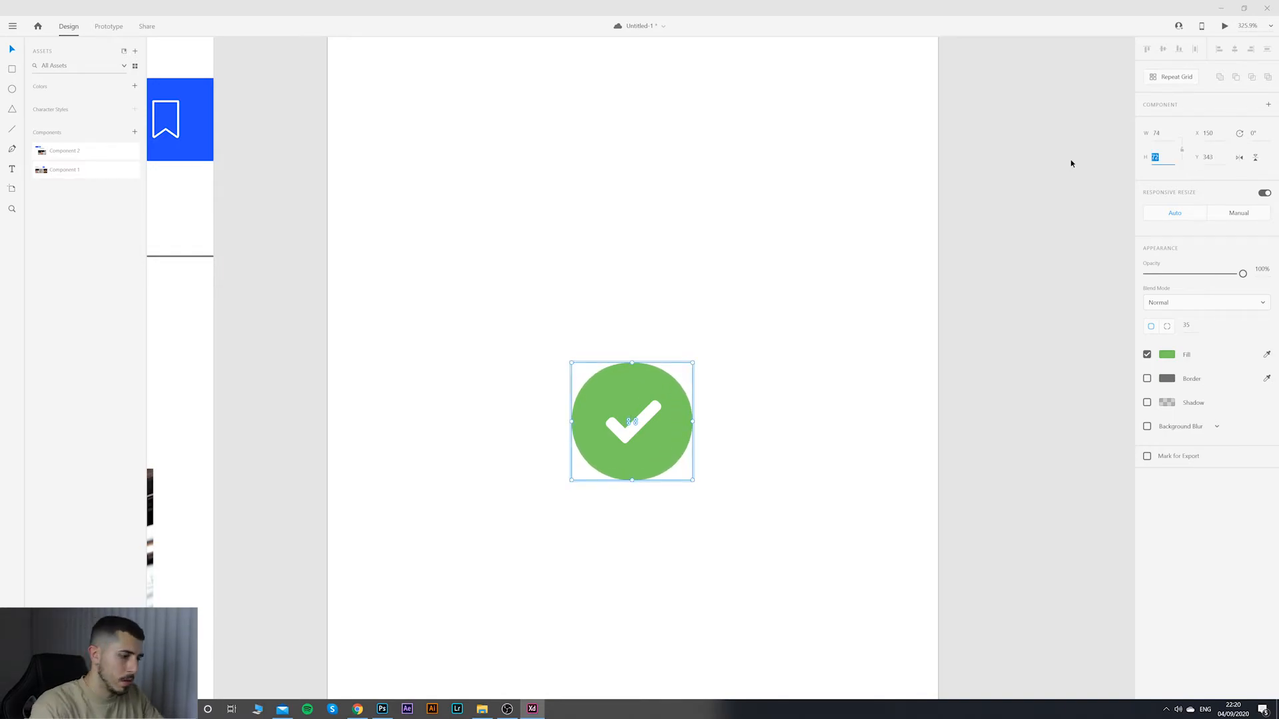
{"action": "type", "text": "74"}
{"action": "key", "text": "BackSpace"}
{"action": "type", "text": "4"}
{"action": "key", "text": "Return"}
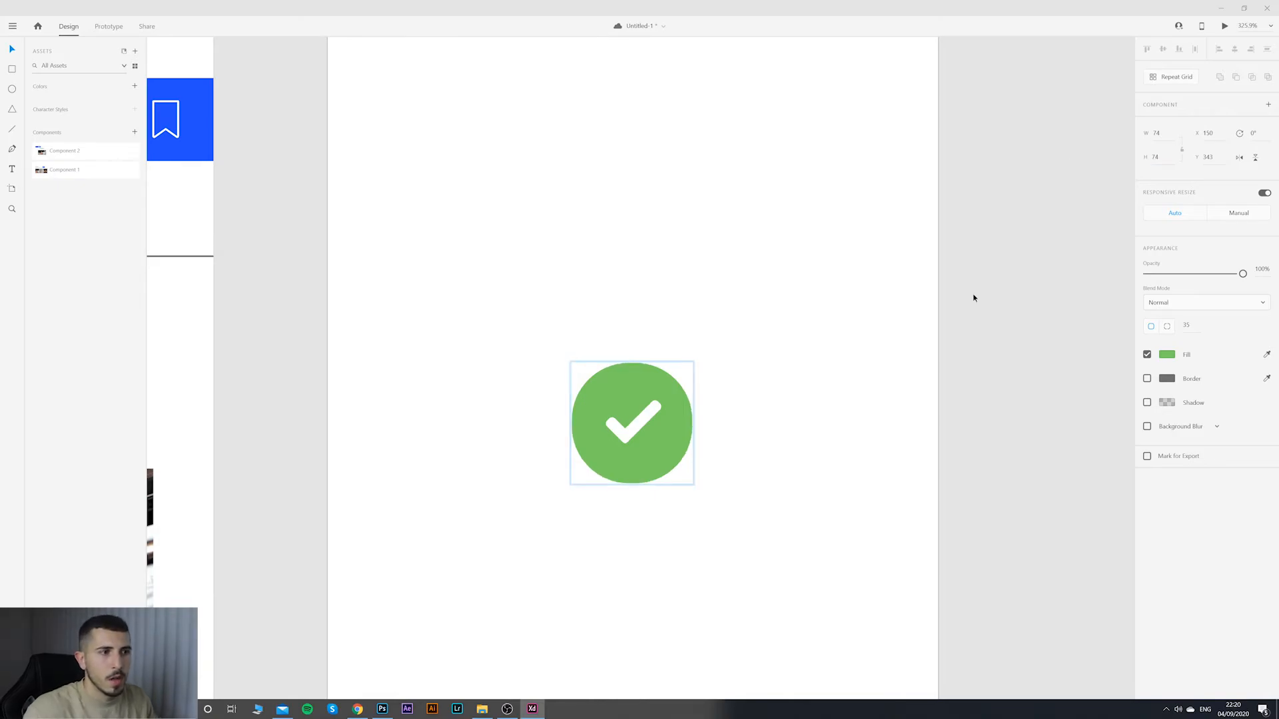
{"action": "type", "text": "45"}
{"action": "key", "text": "Return"}
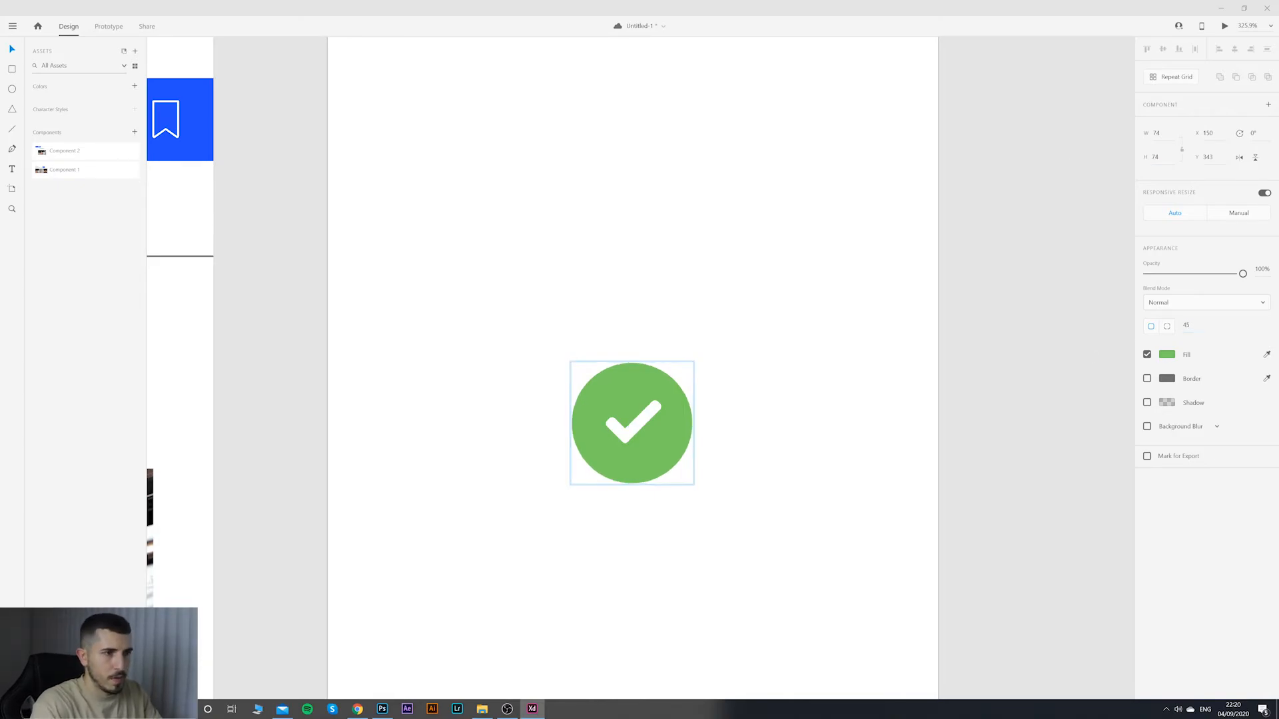
Step: Nudge the white check mark slightly to refine its position inside the green circle
{"action": "left_click", "coordinate": [789, 378]}
{"action": "scroll", "coordinate": [721, 386], "scroll_direction": "down", "scroll_amount": 10}
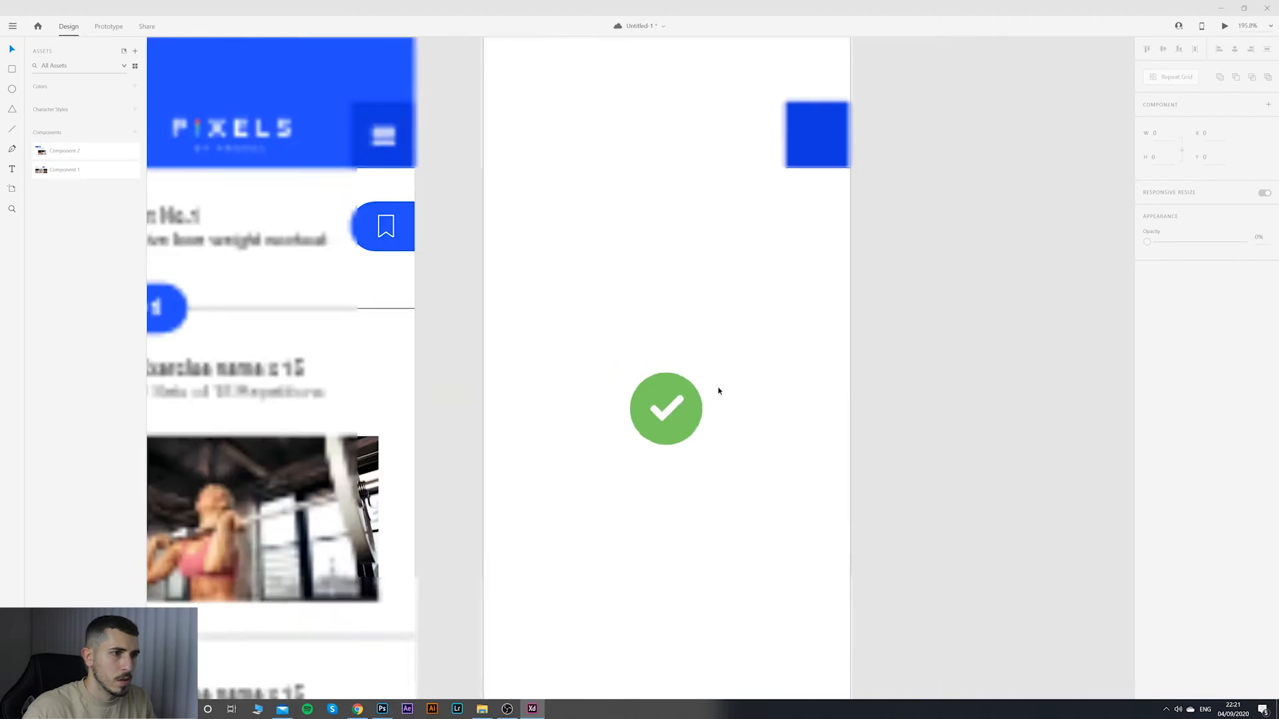
{"action": "left_click", "coordinate": [717, 387]}
{"action": "scroll", "coordinate": [717, 386], "scroll_direction": "up", "scroll_amount": 14}
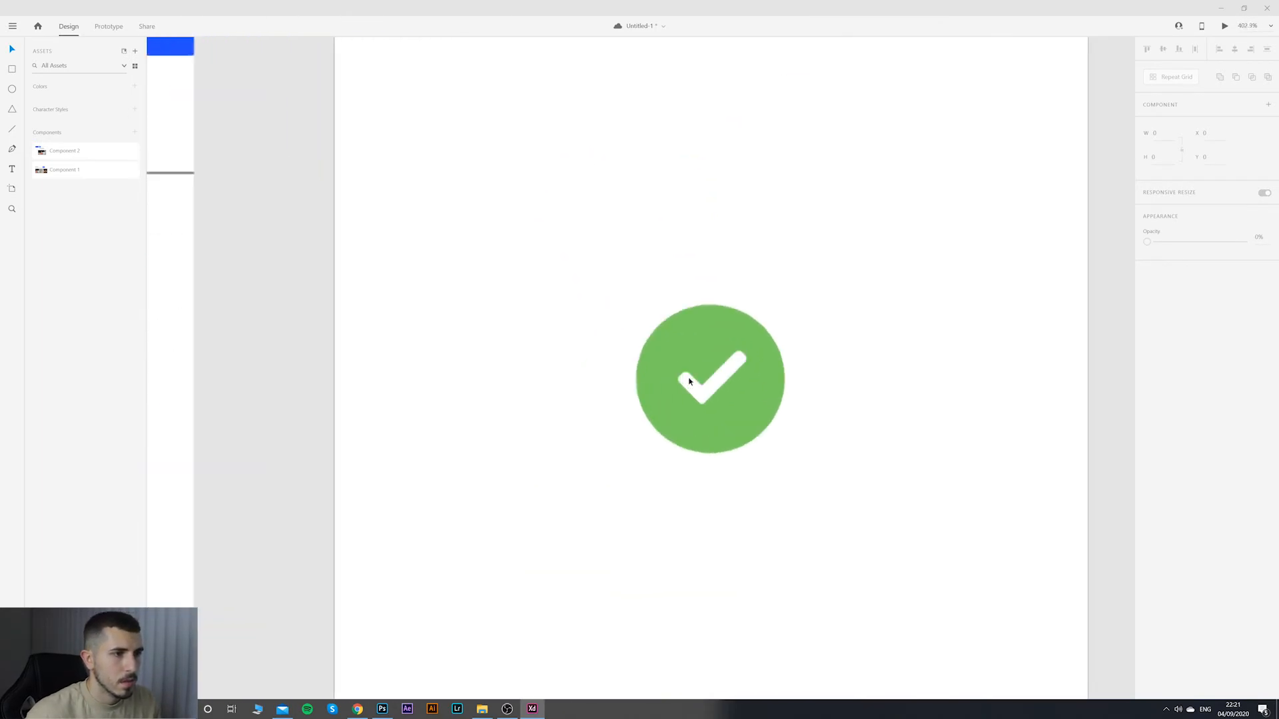
{"action": "double_click", "coordinate": [733, 384]}
{"action": "left_click_drag", "start_coordinate": [733, 384], "coordinate": [743, 388]}
{"action": "left_click", "coordinate": [951, 431]}
Step: Copy the first "Exercise name x 15" text from the second screen onto the third artboard, just above the green check circle
{"action": "scroll", "coordinate": [950, 431], "scroll_direction": "down", "scroll_amount": 11}
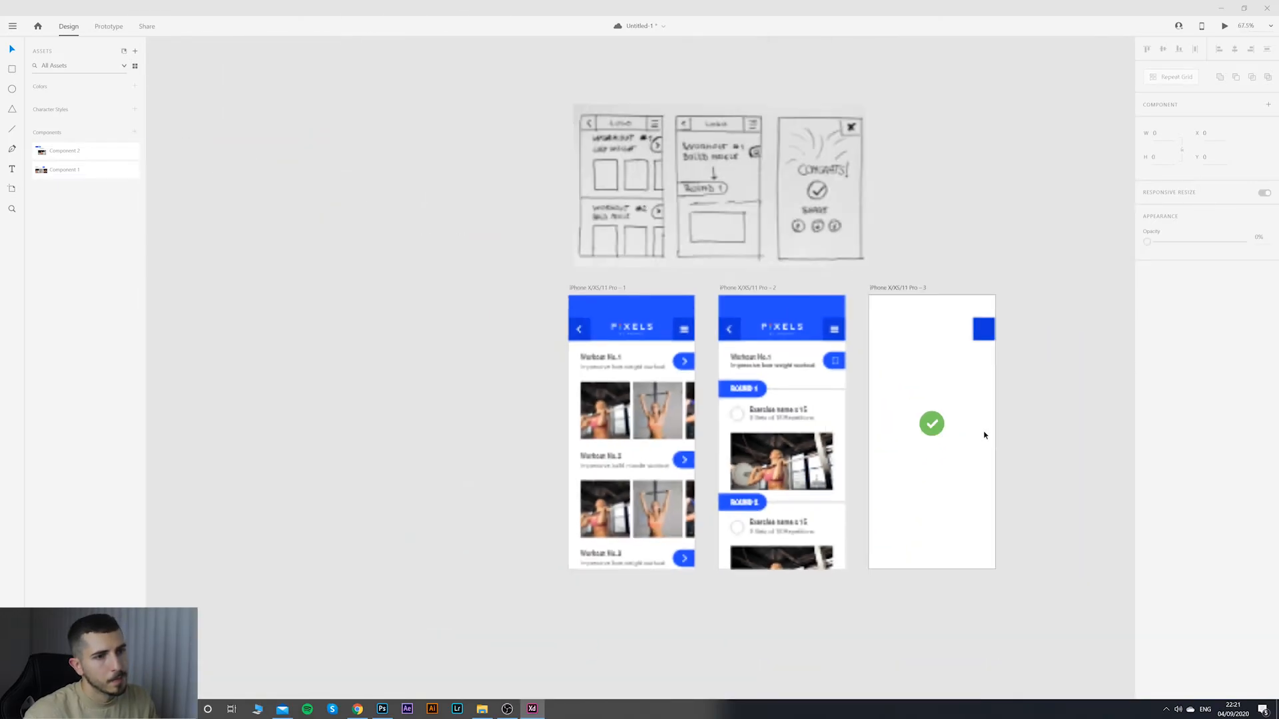
{"action": "left_click_drag", "start_coordinate": [986, 434], "coordinate": [770, 402]}
{"action": "left_click", "coordinate": [738, 320]}
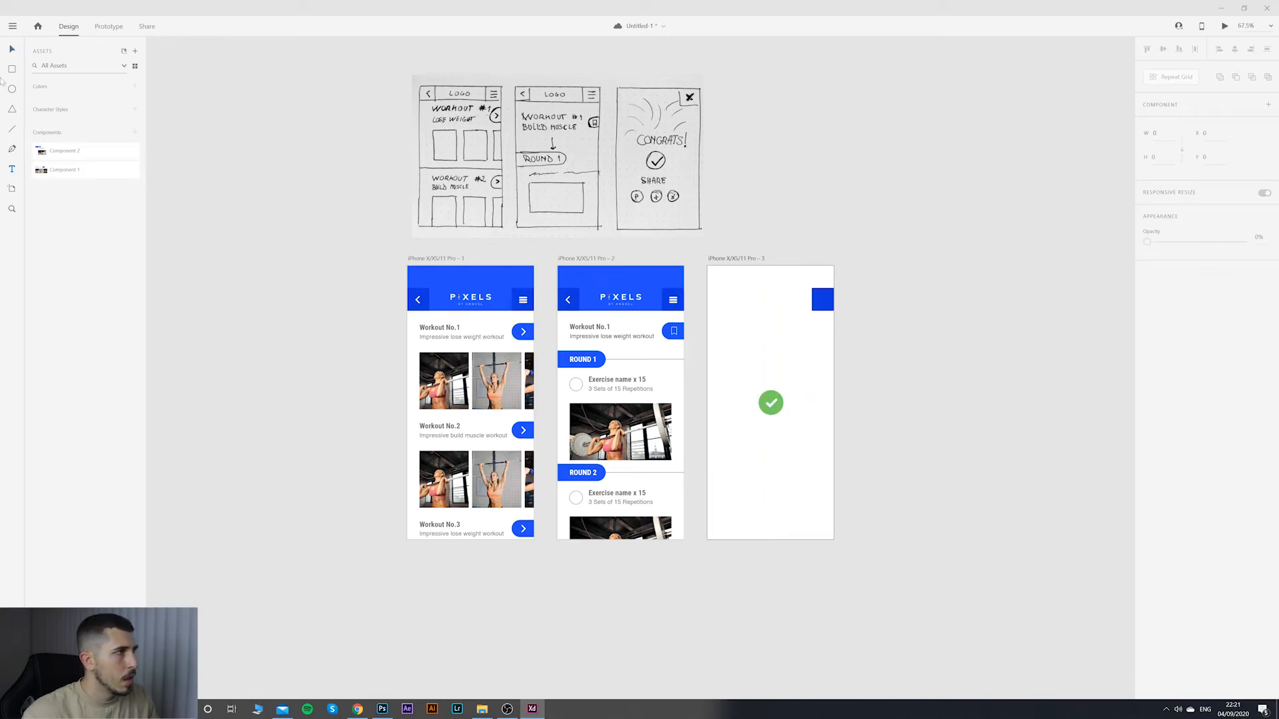
{"action": "key", "text": "v"}
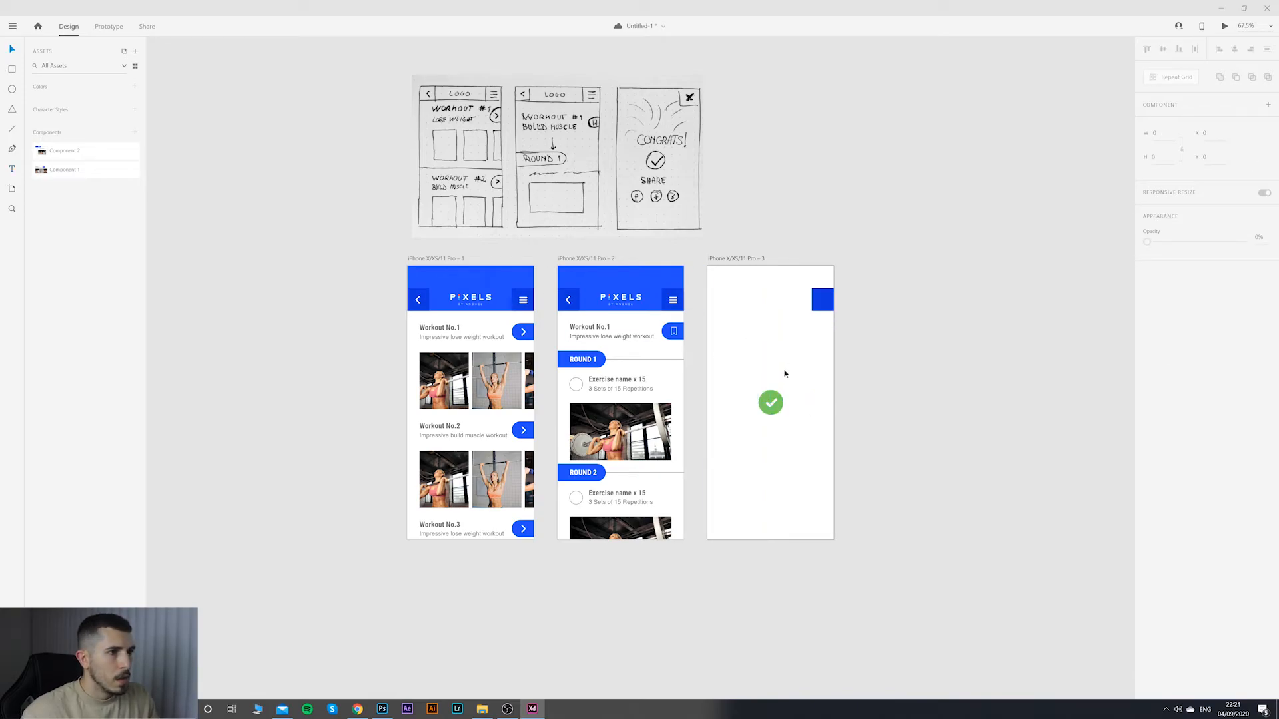
{"action": "left_click", "coordinate": [620, 381]}
{"action": "left_click", "coordinate": [620, 381]}
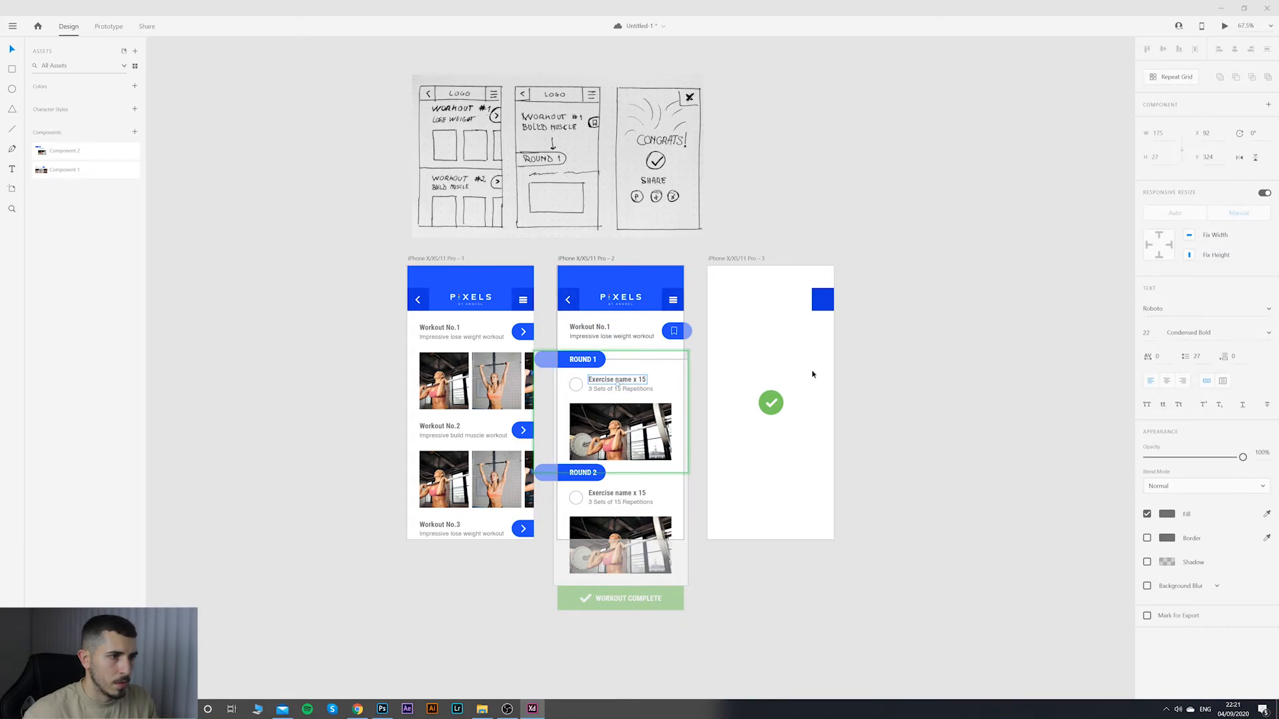
{"action": "key", "text": "ctrl+c"}
{"action": "key", "text": "ctrl+v"}
{"action": "left_click_drag", "start_coordinate": [788, 383], "coordinate": [791, 383]}
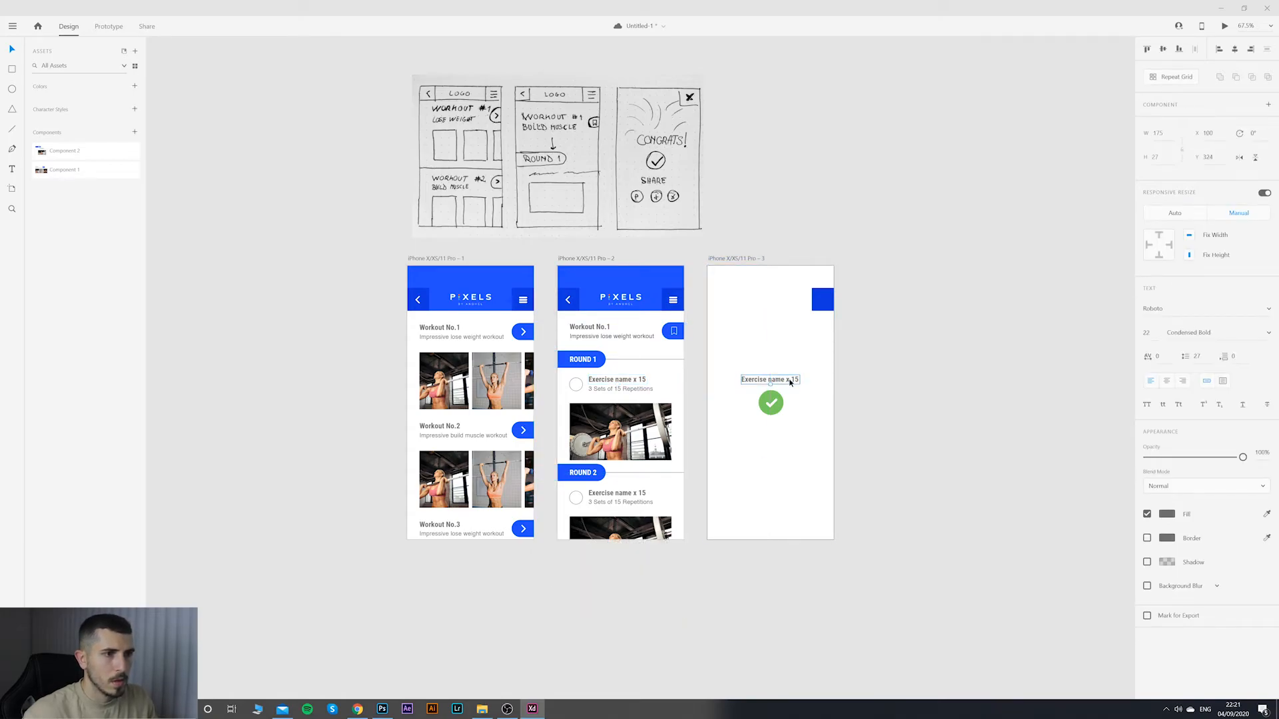
Step: Replace the copied heading's text with "Congratulations!"
{"action": "double_click", "coordinate": [790, 382]}
{"action": "key", "text": "ctrl+a"}
{"action": "type", "text": "Con"}
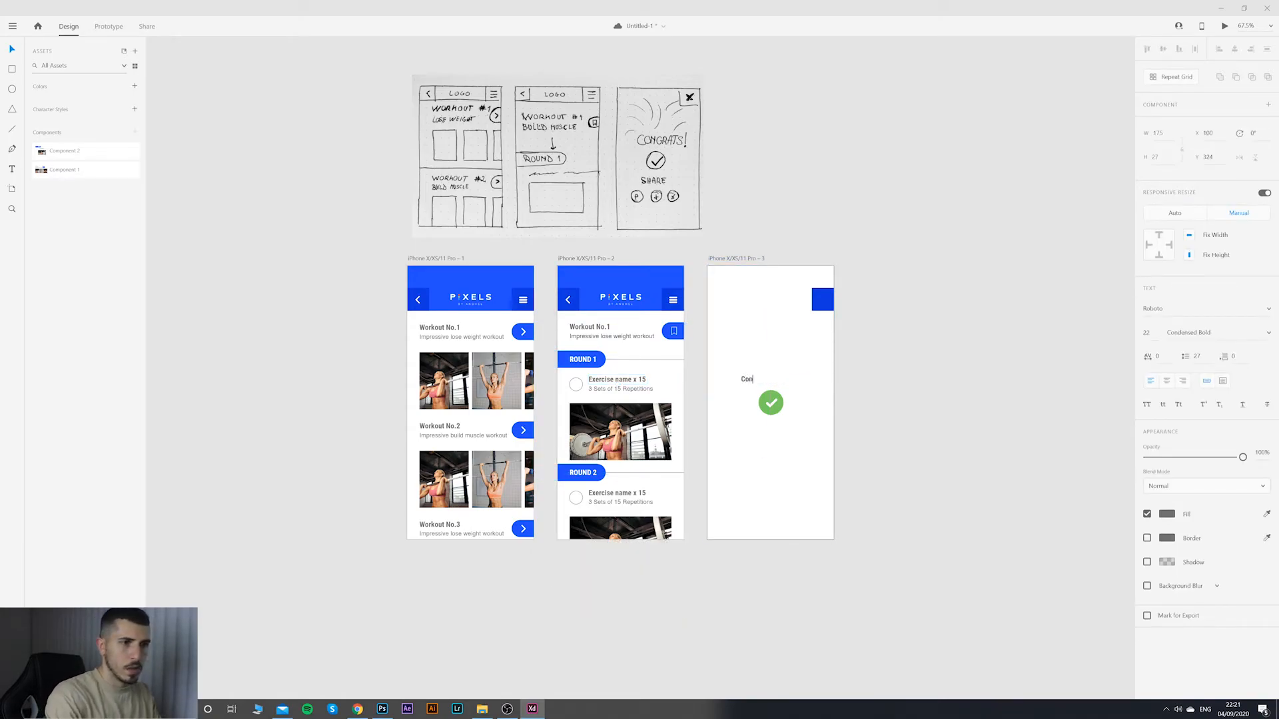
{"action": "type", "text": "gratulations!"}
Step: Set the "Congratulations!" text size to 25 and centre the heading horizontally on the artboard
{"action": "key", "text": "ctrl+a"}
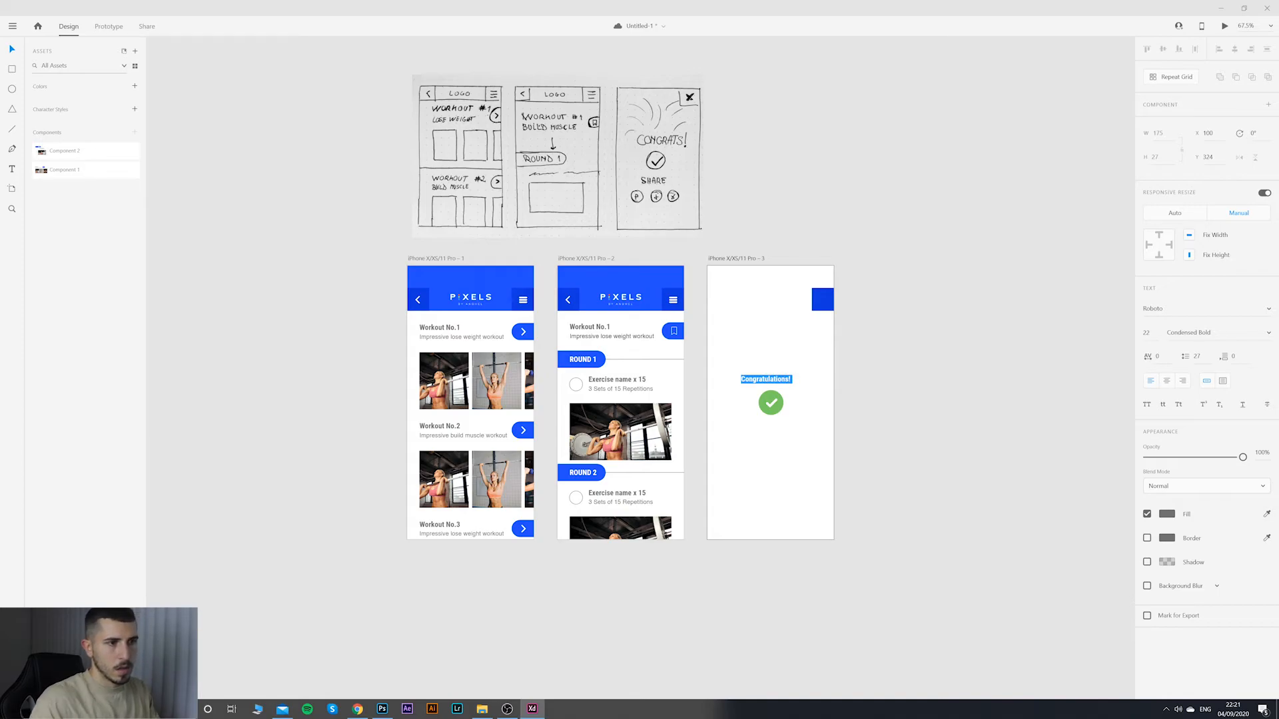
{"action": "left_click", "coordinate": [1147, 333]}
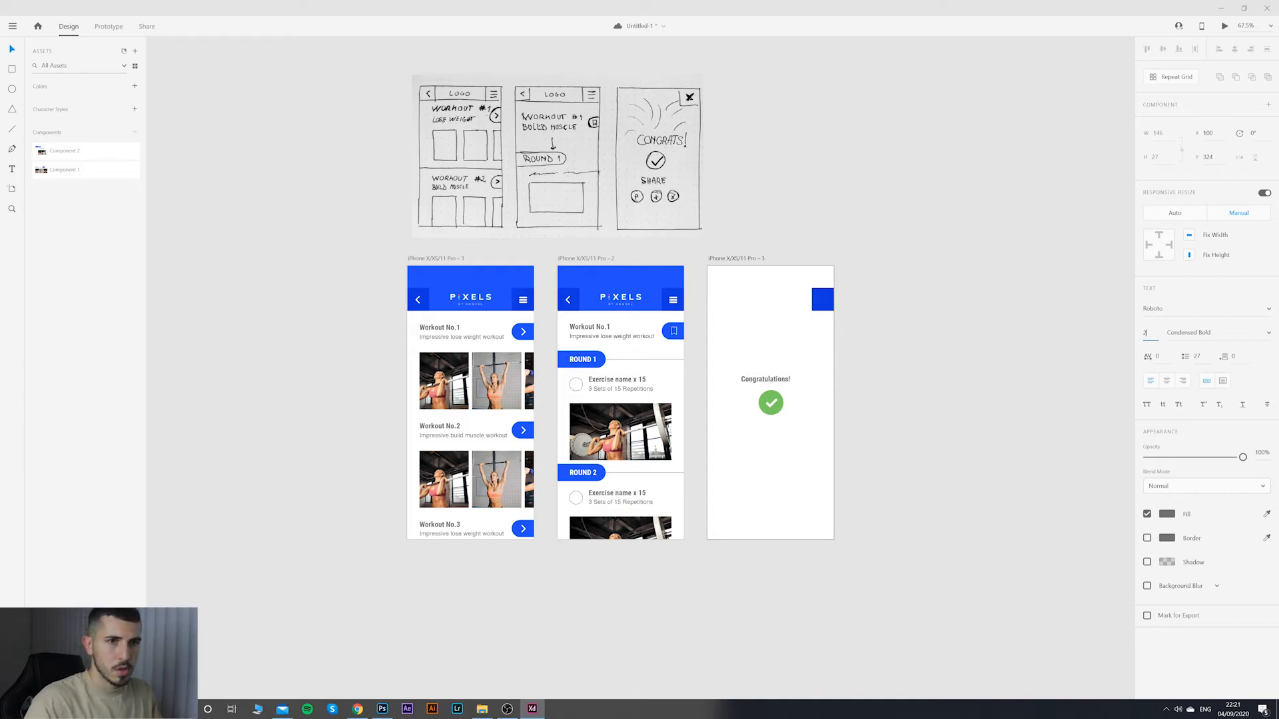
{"action": "type", "text": "25"}
{"action": "key", "text": "Return"}
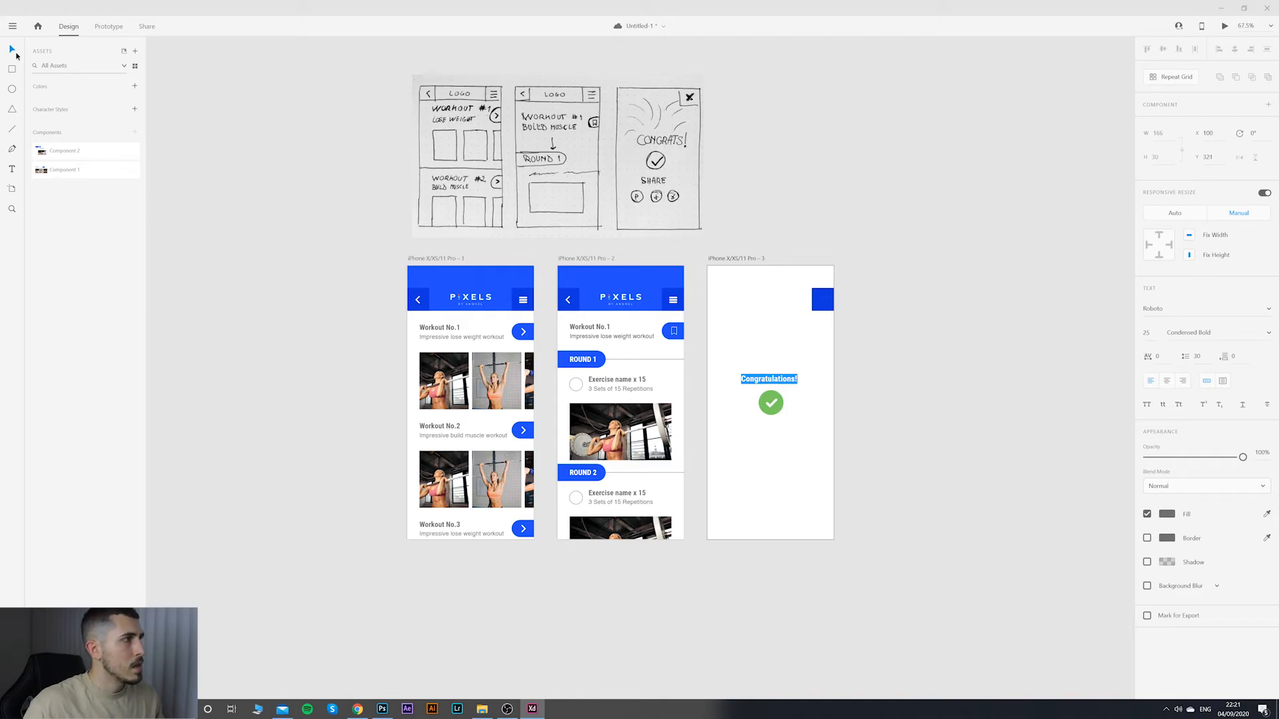
{"action": "key", "text": "Escape"}
{"action": "left_click_drag", "start_coordinate": [775, 384], "coordinate": [777, 384]}
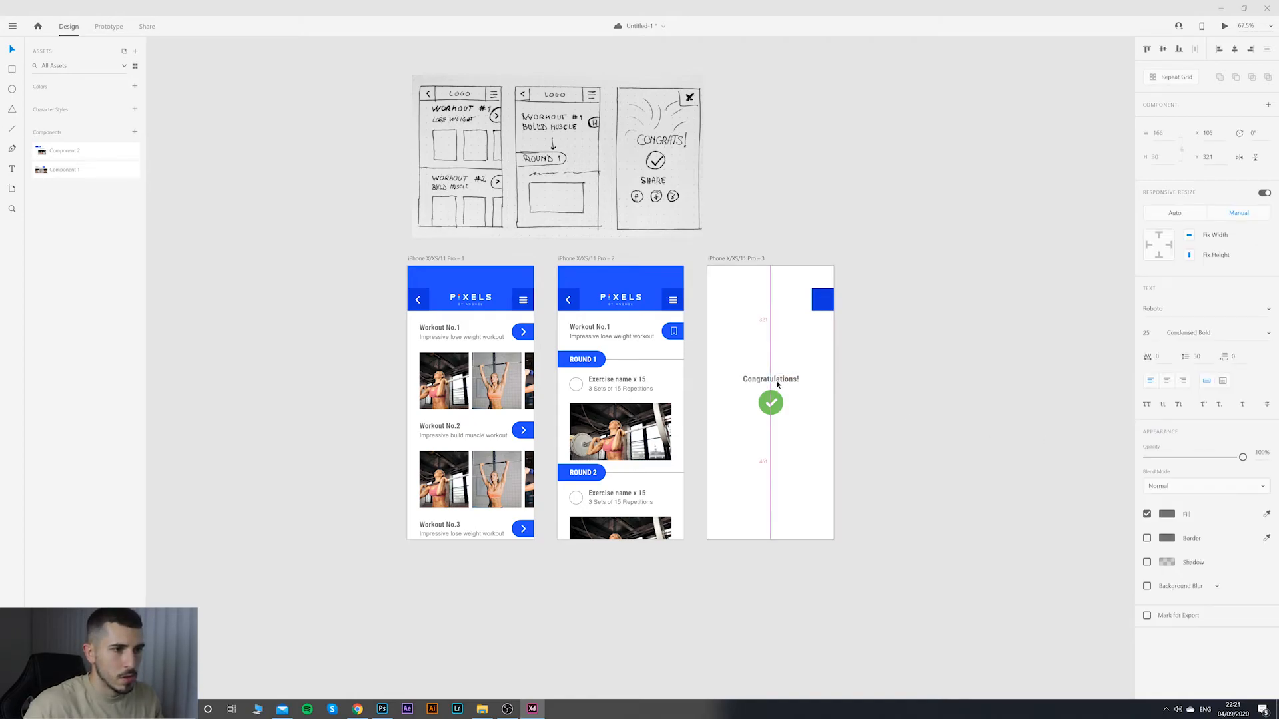
{"action": "left_click", "coordinate": [860, 400]}
{"action": "left_click", "coordinate": [772, 381]}
{"action": "left_click", "coordinate": [821, 299]}
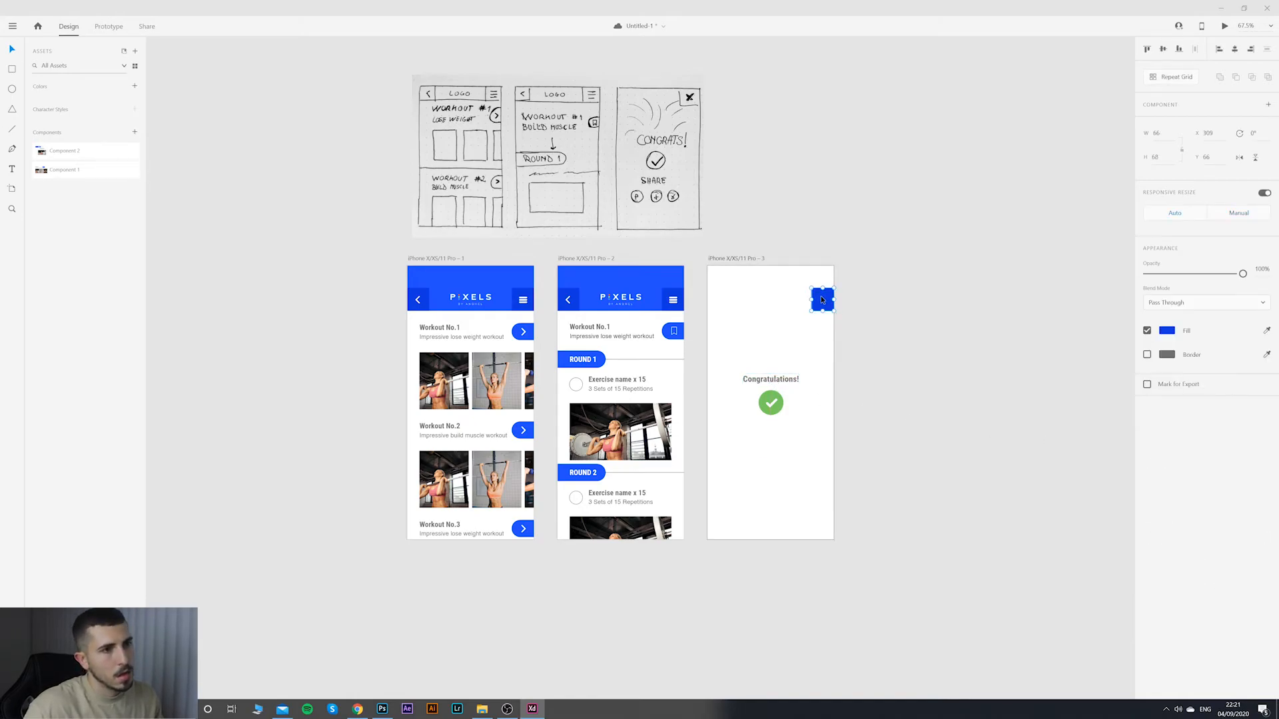
{"action": "left_click", "coordinate": [902, 357]}
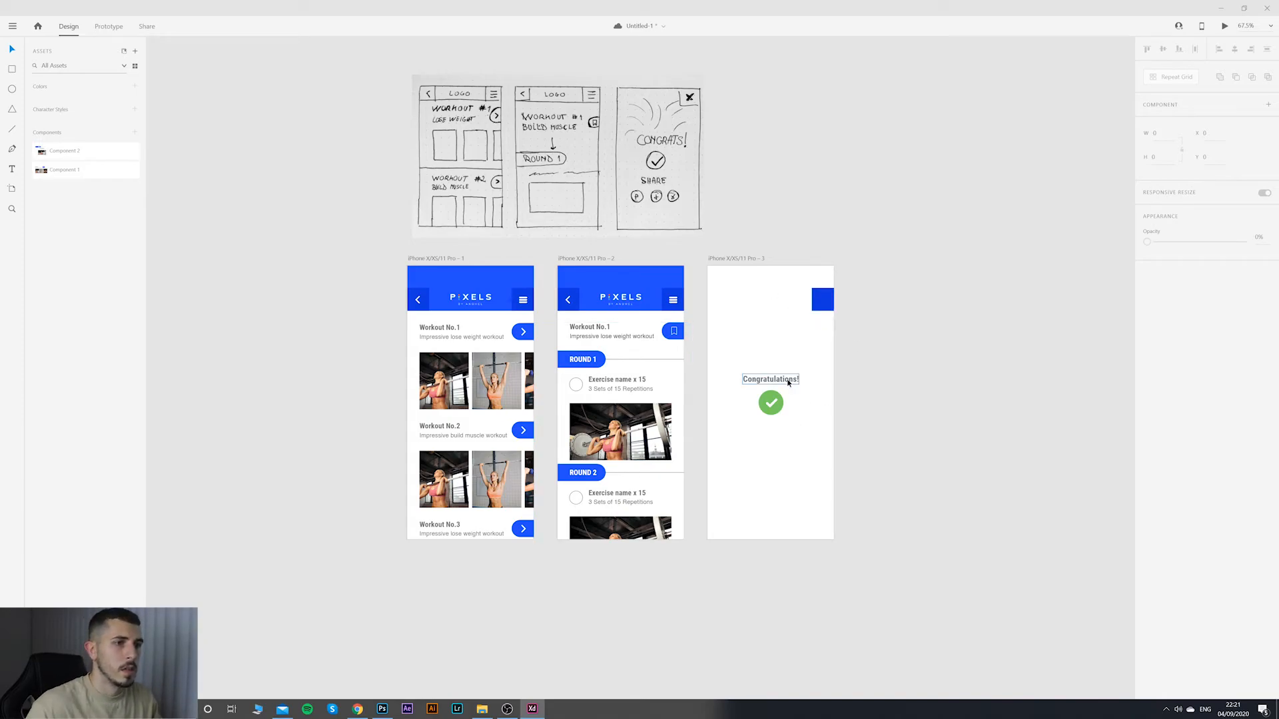
Step: Duplicate the "Congratulations!" heading below the green check circle and change the copy's text to "SHARE"
{"action": "left_click", "coordinate": [752, 377]}
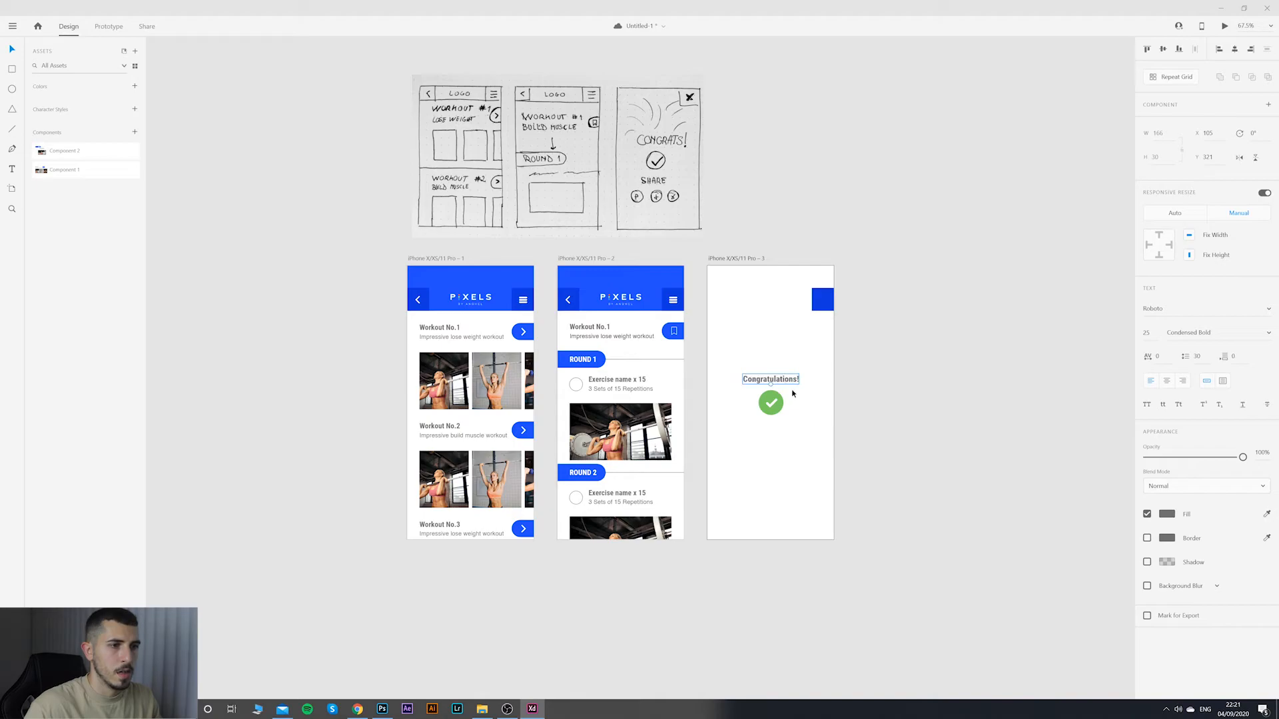
{"action": "left_click_drag", "start_coordinate": [786, 381], "coordinate": [828, 375]}
{"action": "key", "text": "ctrl+z"}
{"action": "double_click", "coordinate": [783, 428]}
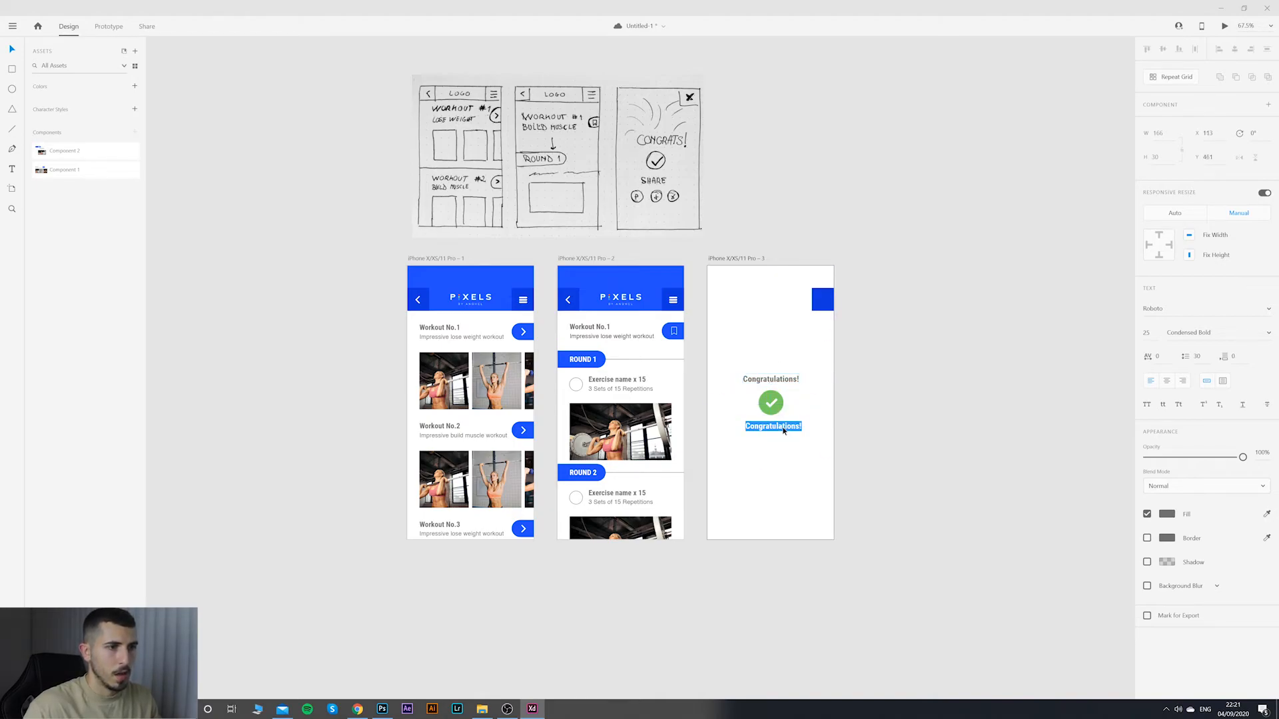
{"action": "type", "text": "SHARE"}
Step: Centre-align the "SHARE" text and centre it horizontally under the check circle
{"action": "key", "text": "ctrl+a"}
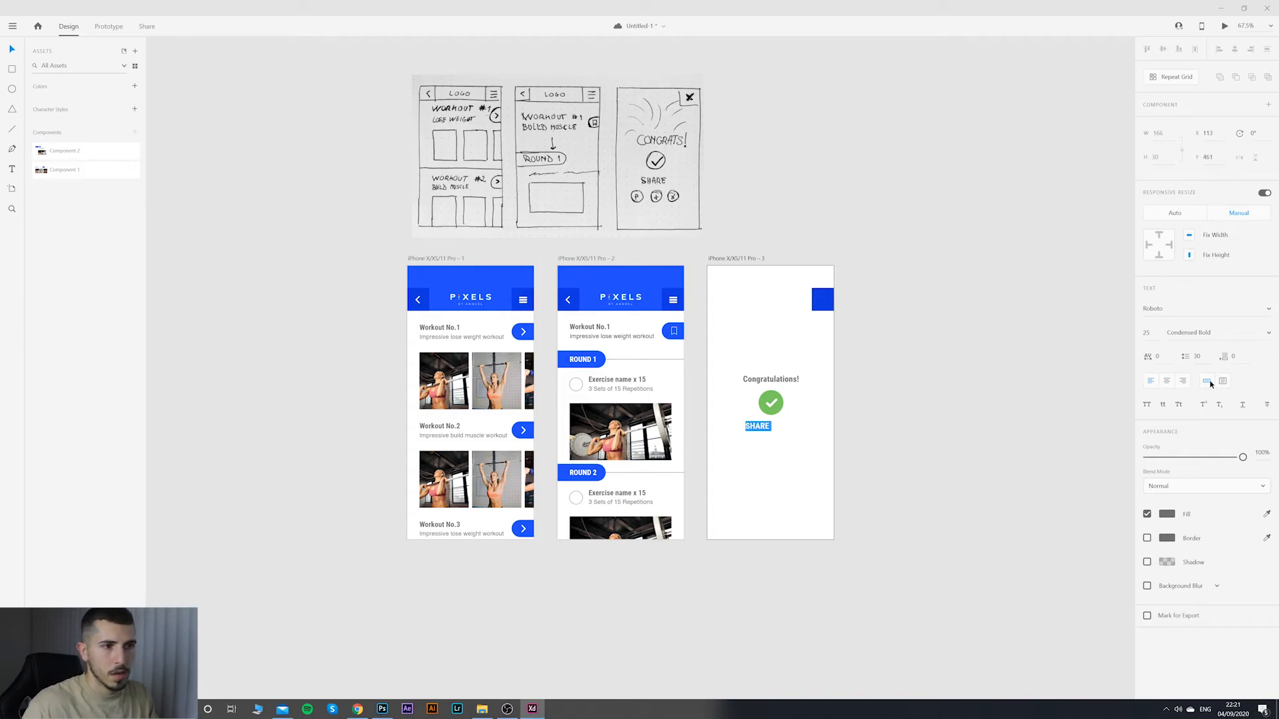
{"action": "left_click", "coordinate": [1167, 382]}
{"action": "left_click", "coordinate": [17, 52]}
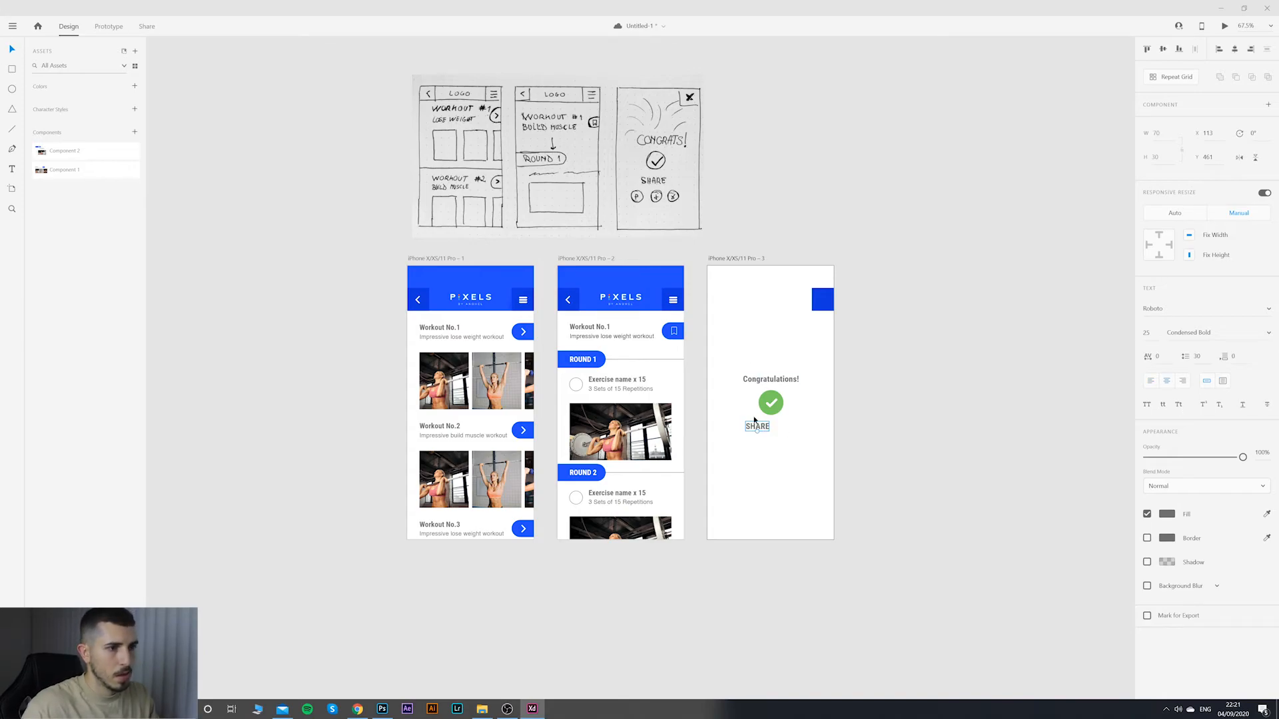
{"action": "left_click_drag", "start_coordinate": [761, 427], "coordinate": [776, 428]}
{"action": "left_click", "coordinate": [840, 441]}
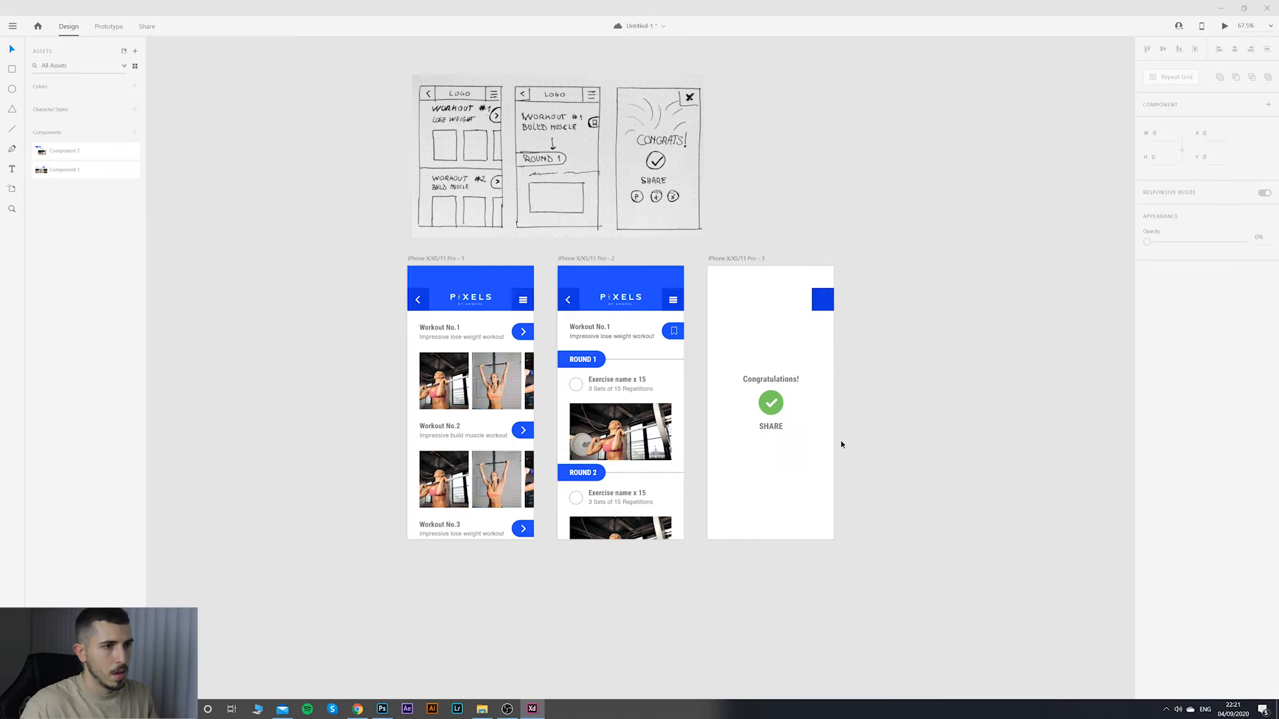
Step: Import facebook.svg, instagram.svg and twitter.svg from the _resources folder onto the canvas beside the third artboard
{"action": "scroll", "coordinate": [808, 508], "scroll_direction": "up", "scroll_amount": 5}
{"action": "scroll", "coordinate": [808, 508], "scroll_direction": "up", "scroll_amount": 1}
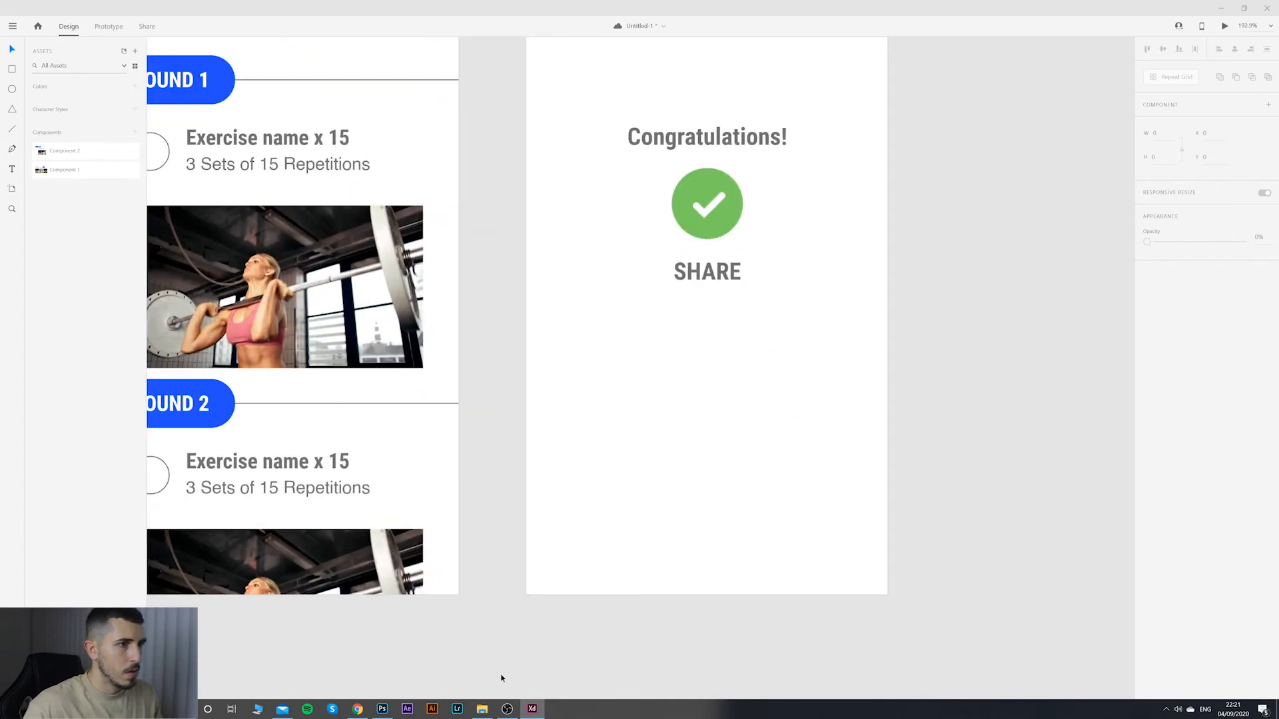
{"action": "left_click", "coordinate": [482, 709]}
{"action": "left_click", "coordinate": [410, 493]}
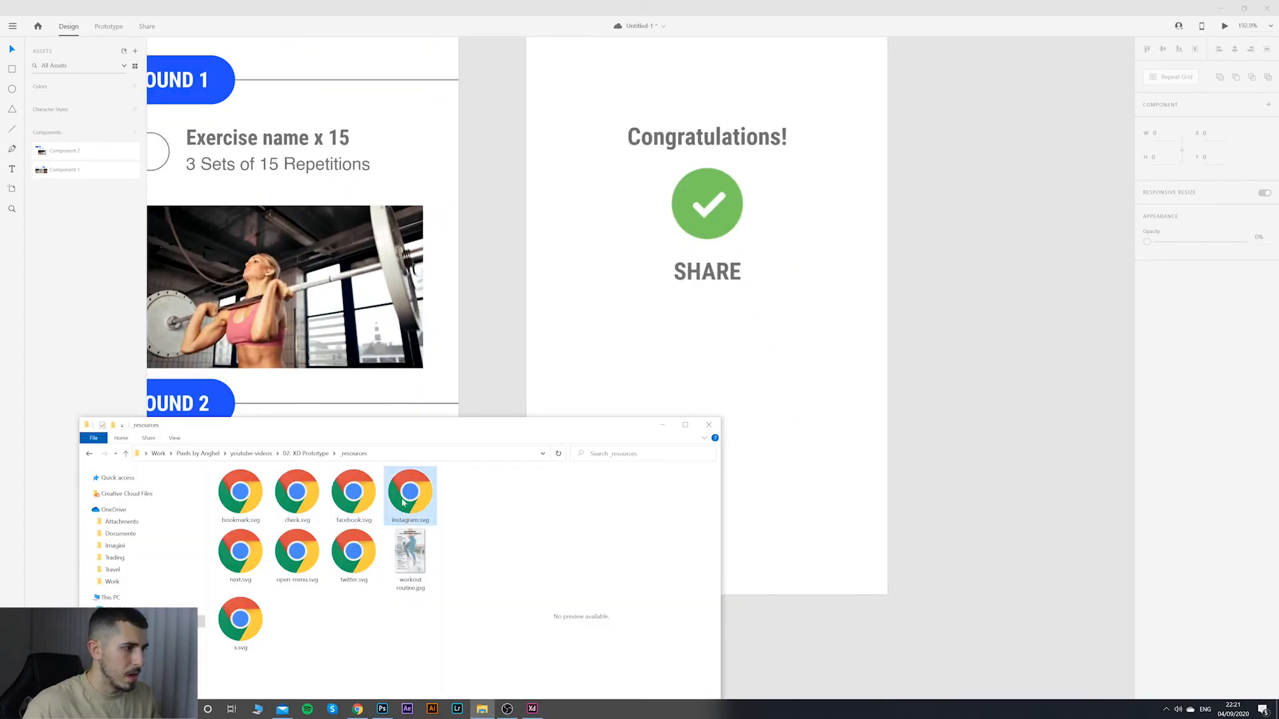
{"action": "left_click", "coordinate": [353, 492], "text": "ctrl"}
{"action": "left_click", "coordinate": [346, 566], "text": "ctrl"}
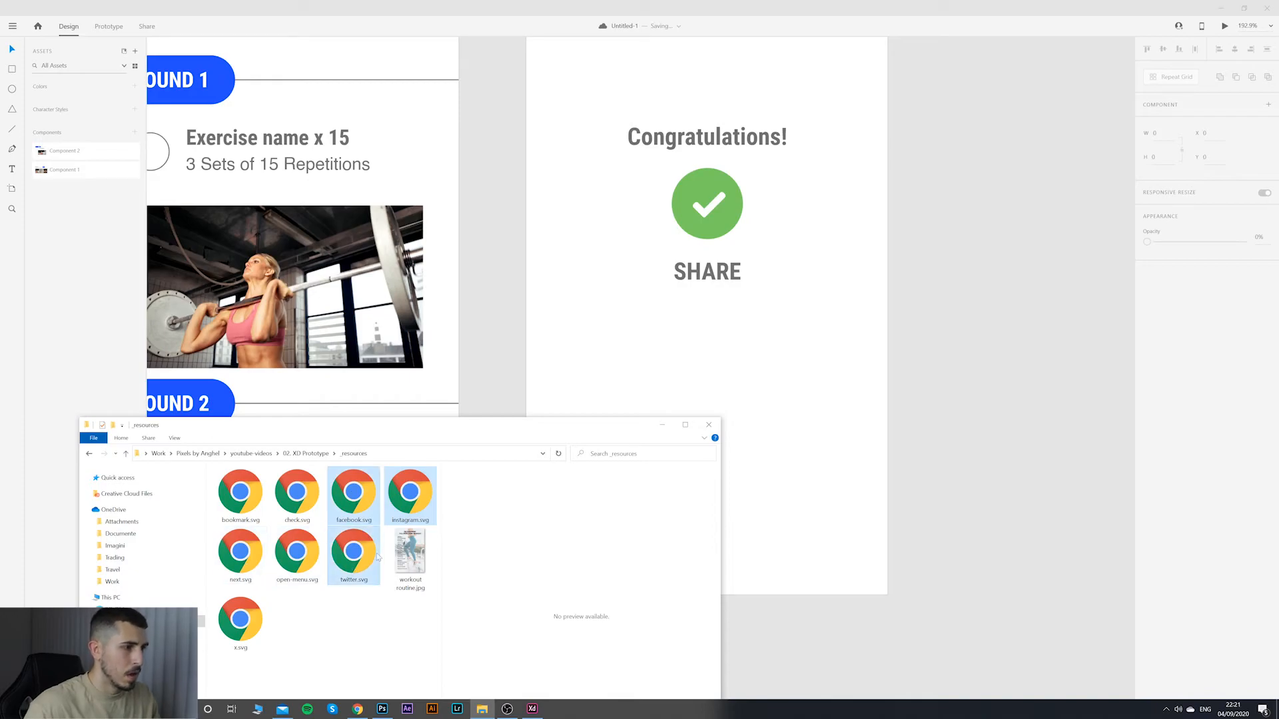
{"action": "left_click_drag", "start_coordinate": [923, 449], "coordinate": [938, 393]}
{"action": "scroll", "coordinate": [989, 458], "scroll_direction": "down", "scroll_amount": 10}
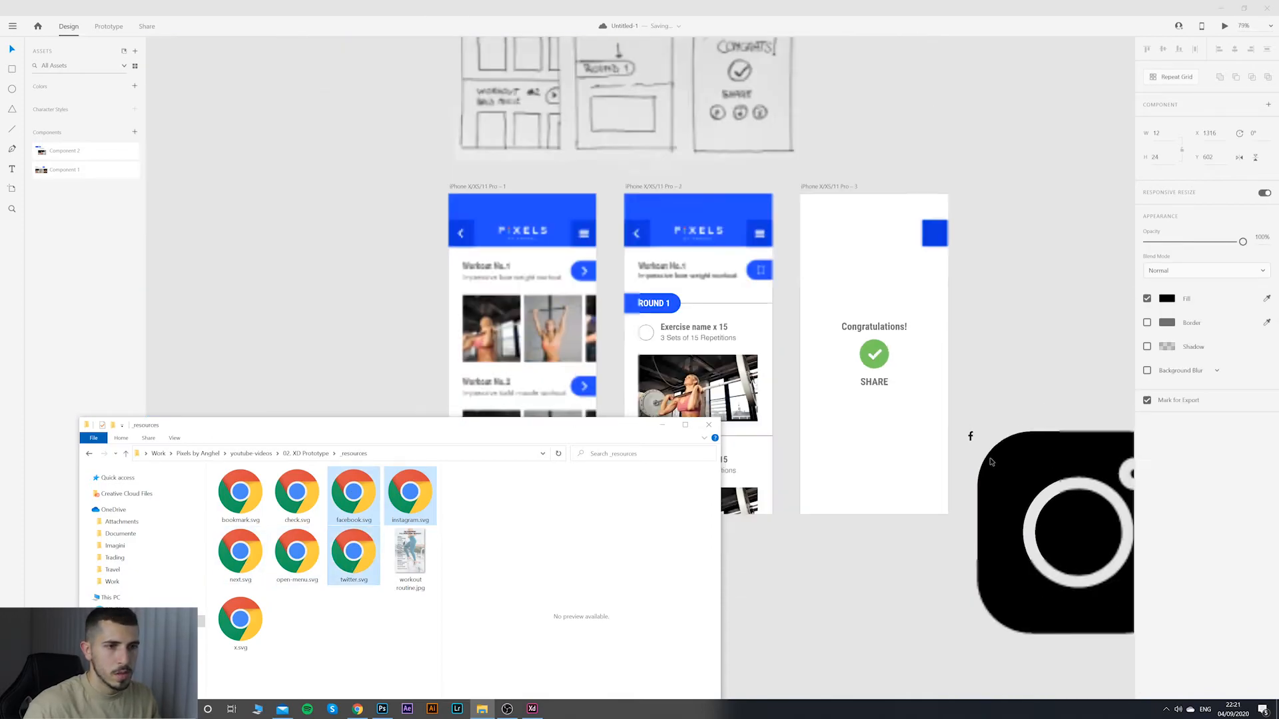
{"action": "left_click", "coordinate": [1023, 429]}
Step: Place the Facebook icon below "SHARE" and shrink the Instagram icon to match its height, centred beside it
{"action": "scroll", "coordinate": [1032, 440], "scroll_direction": "up", "scroll_amount": 8}
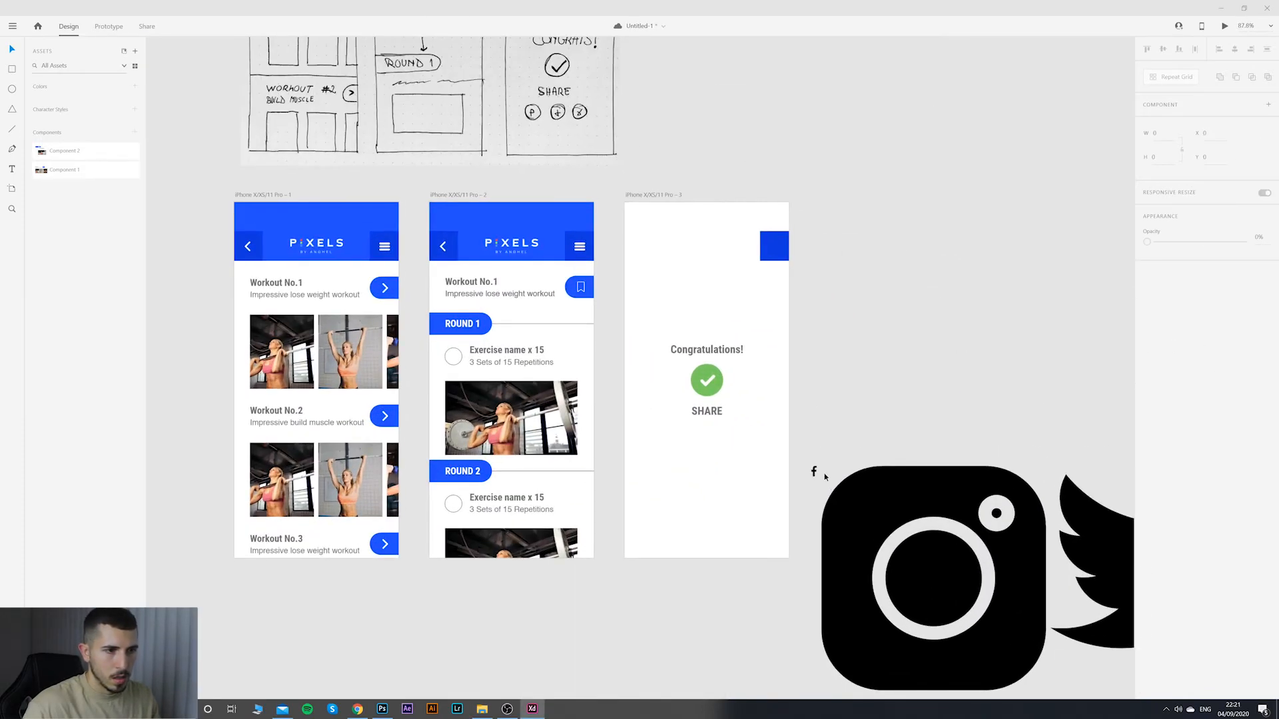
{"action": "left_click_drag", "start_coordinate": [817, 477], "coordinate": [681, 441]}
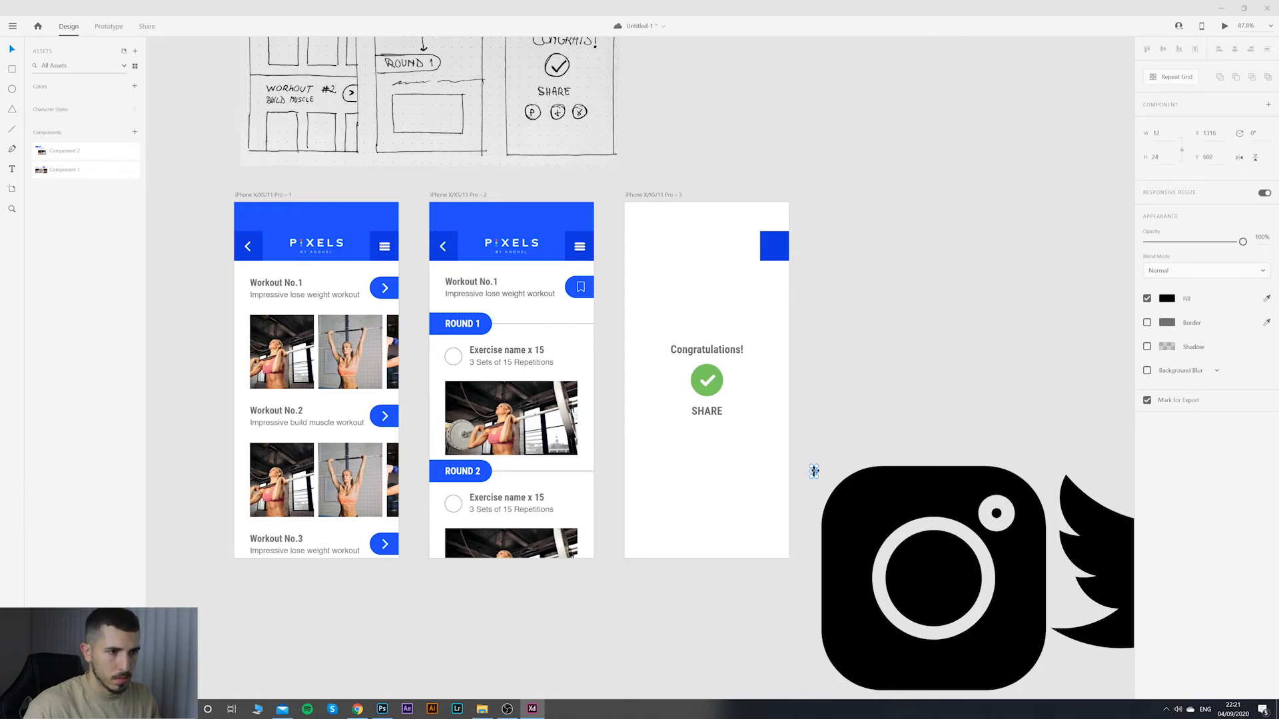
{"action": "left_click_drag", "start_coordinate": [814, 471], "coordinate": [169, 334]}
{"action": "scroll", "coordinate": [812, 473], "scroll_direction": "up", "scroll_amount": 8}
{"action": "scroll", "coordinate": [260, 337], "scroll_direction": "down", "scroll_amount": 6}
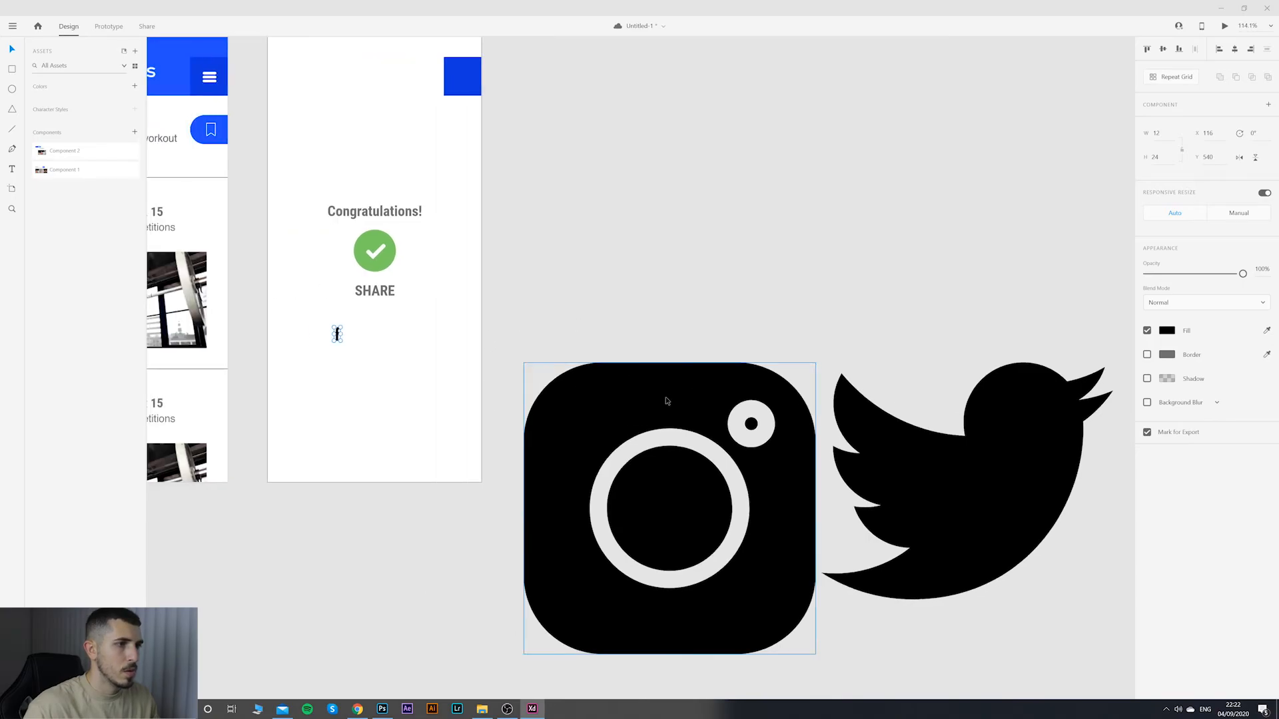
{"action": "left_click", "coordinate": [667, 401]}
{"action": "left_click_drag", "start_coordinate": [815, 365], "coordinate": [376, 336]}
Step: Move the Twitter icon to the right of the Instagram icon and scale it down to about 29.54 by 24
{"action": "left_click_drag", "start_coordinate": [983, 499], "coordinate": [420, 333]}
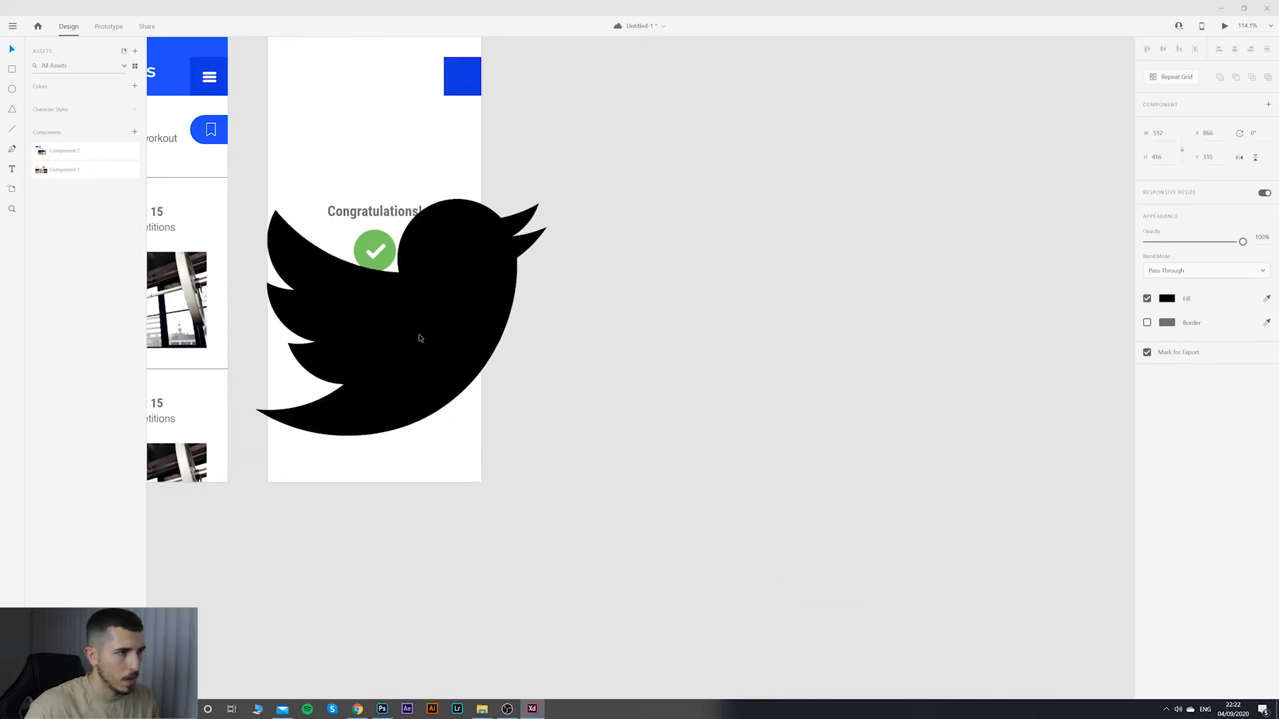
{"action": "scroll", "coordinate": [393, 328], "scroll_direction": "up", "scroll_amount": 5}
{"action": "left_click_drag", "start_coordinate": [712, 80], "coordinate": [257, 448]}
{"action": "left_click_drag", "start_coordinate": [211, 499], "coordinate": [526, 310]}
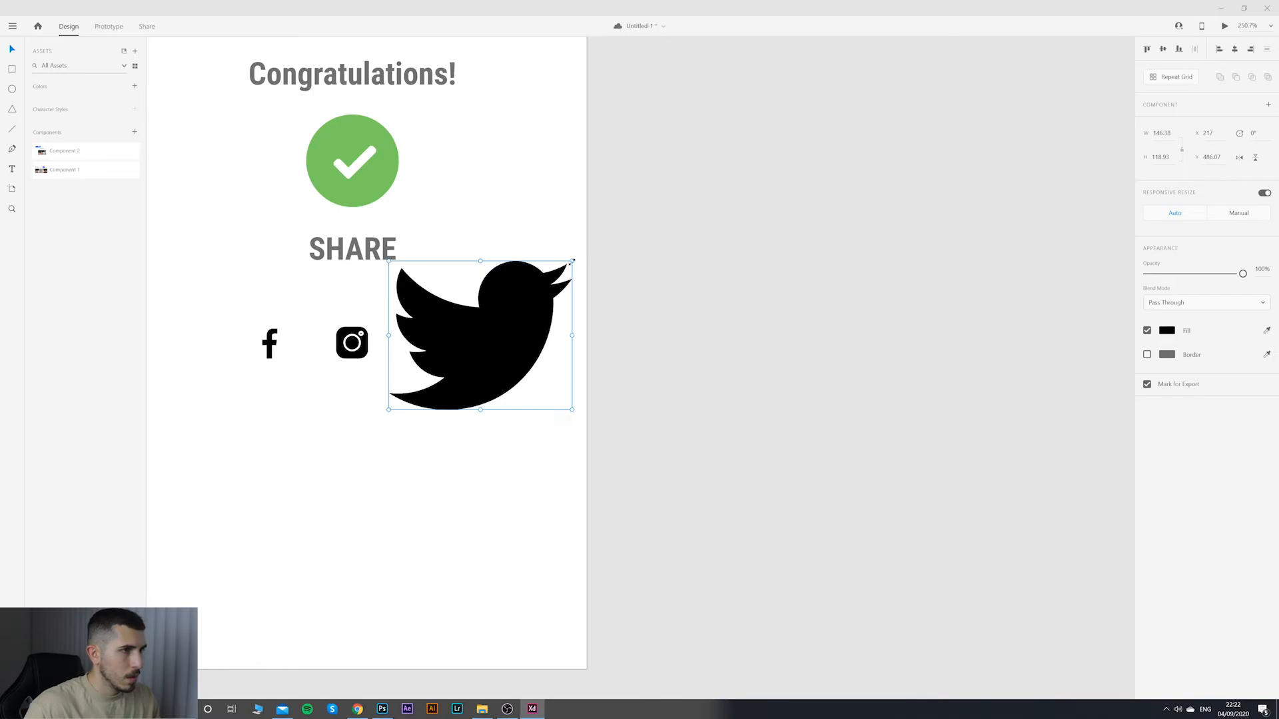
{"action": "left_click_drag", "start_coordinate": [571, 262], "coordinate": [447, 325]}
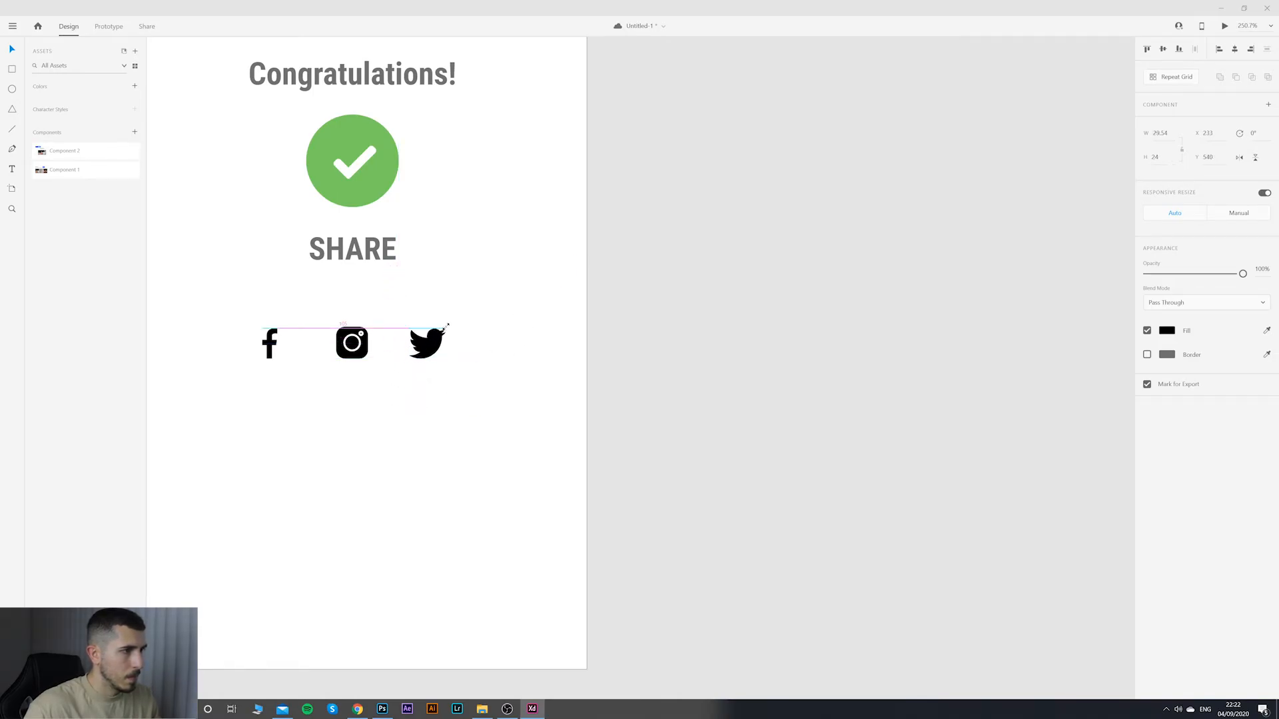
Step: Move the Facebook icon to X 139 and the Twitter icon to X 224, closer to the Instagram icon
{"action": "left_click_drag", "start_coordinate": [271, 345], "coordinate": [297, 344]}
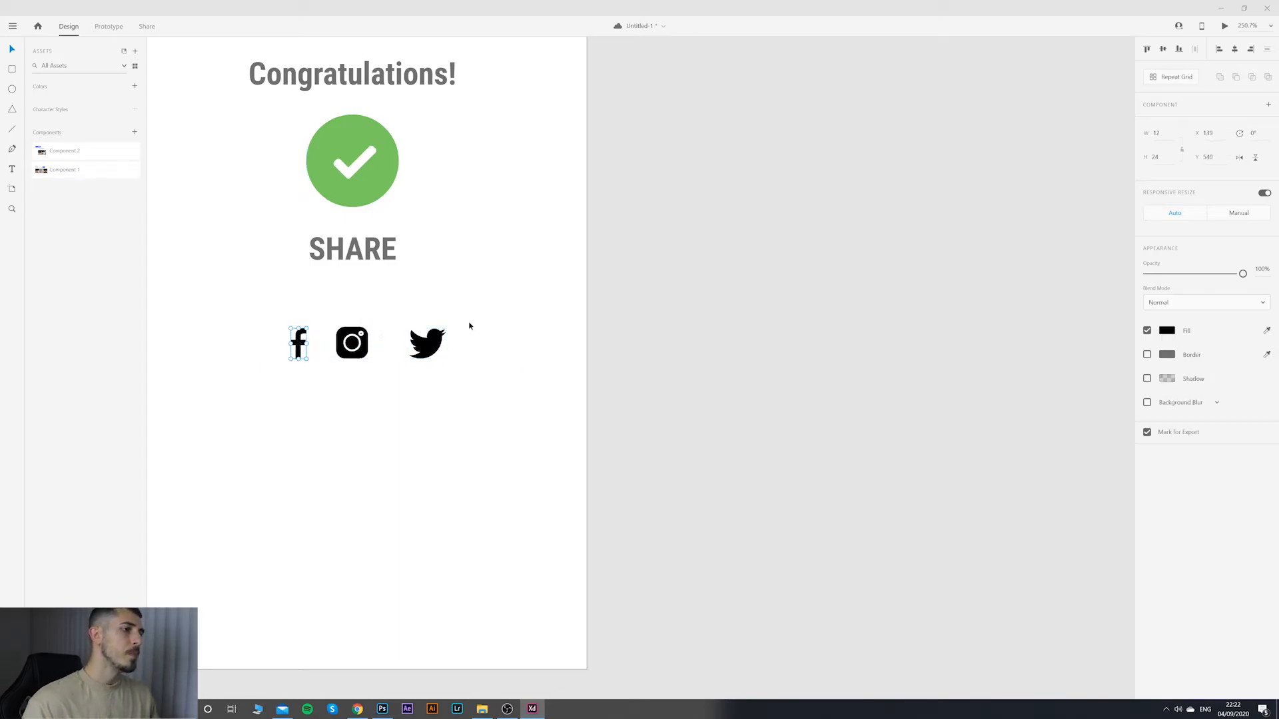
{"action": "left_click_drag", "start_coordinate": [438, 333], "coordinate": [427, 333]}
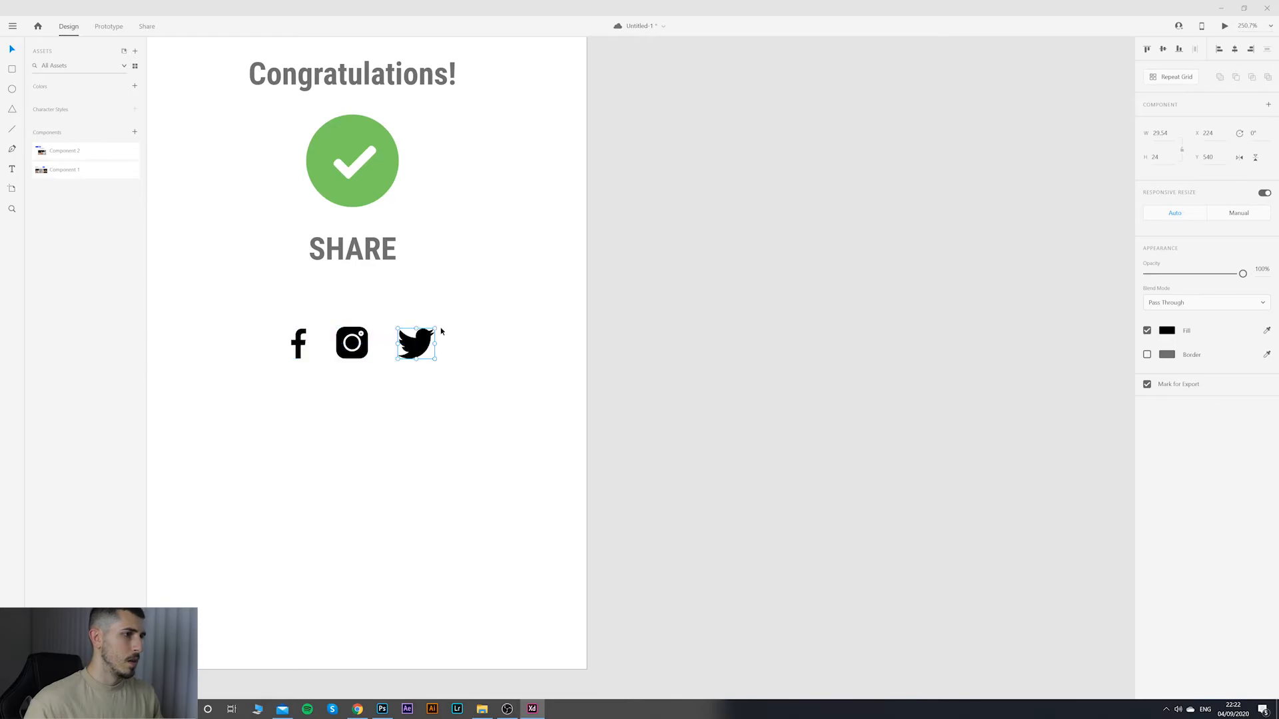
{"action": "left_click_drag", "start_coordinate": [484, 286], "coordinate": [648, 307]}
{"action": "left_click", "coordinate": [597, 353]}
{"action": "left_click", "coordinate": [593, 353]}
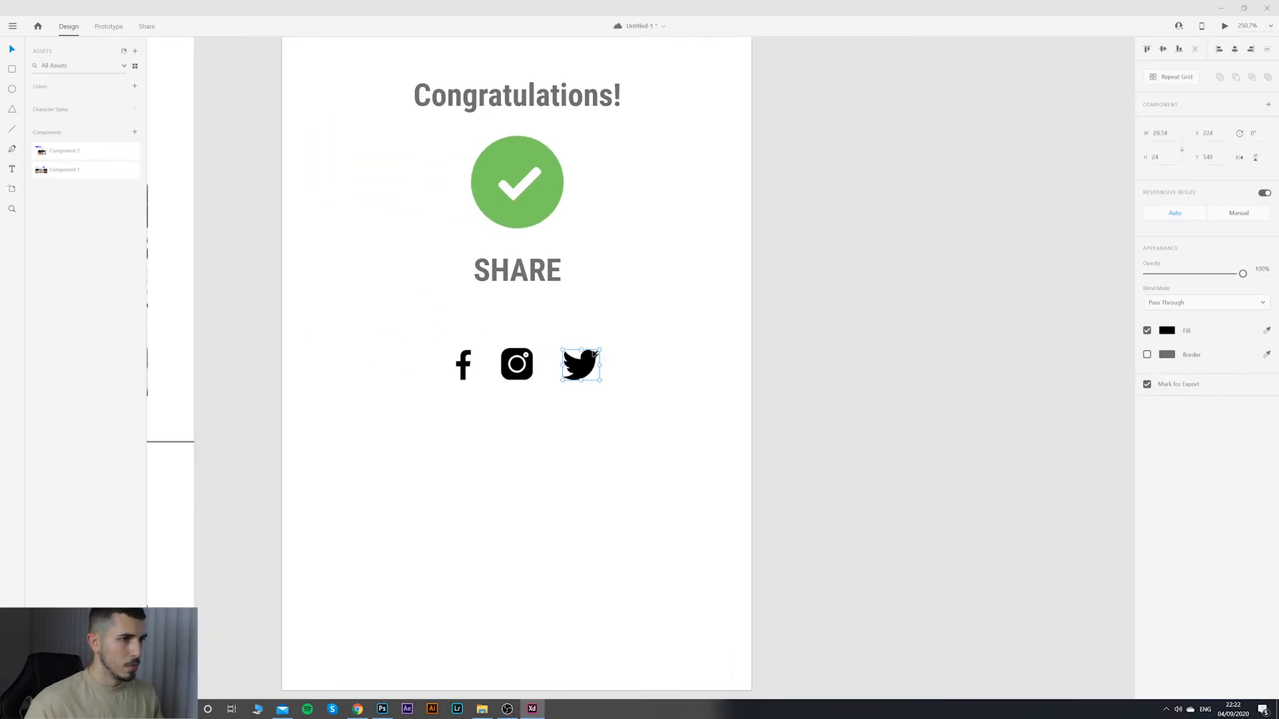
{"action": "left_click_drag", "start_coordinate": [601, 349], "coordinate": [599, 351]}
{"action": "key", "text": "ctrl+z"}
{"action": "left_click", "coordinate": [663, 335]}
Step: Draw a 50 by 50 circle around the Facebook icon and send it behind the icon
{"action": "scroll", "coordinate": [664, 333], "scroll_direction": "down", "scroll_amount": 6}
{"action": "scroll", "coordinate": [631, 326], "scroll_direction": "up", "scroll_amount": 7}
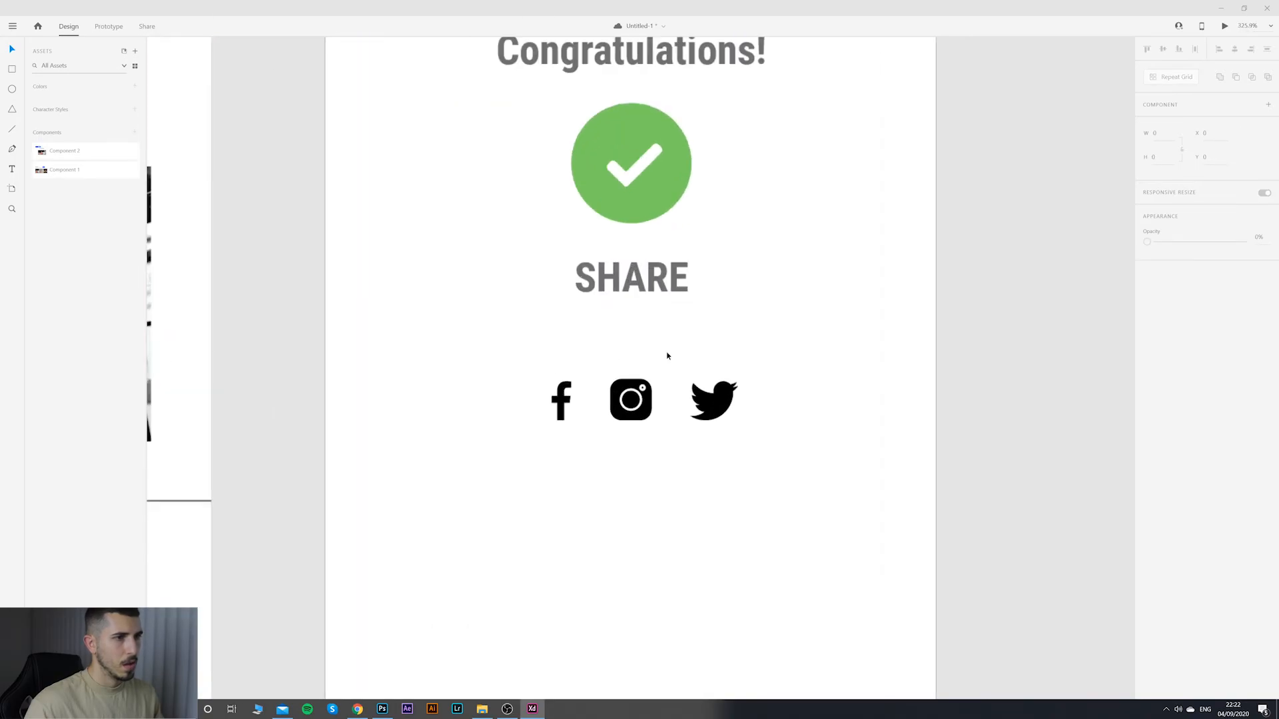
{"action": "key", "text": "e"}
{"action": "left_click_drag", "start_coordinate": [519, 361], "coordinate": [601, 442]}
{"action": "key", "text": "ctrl+["}
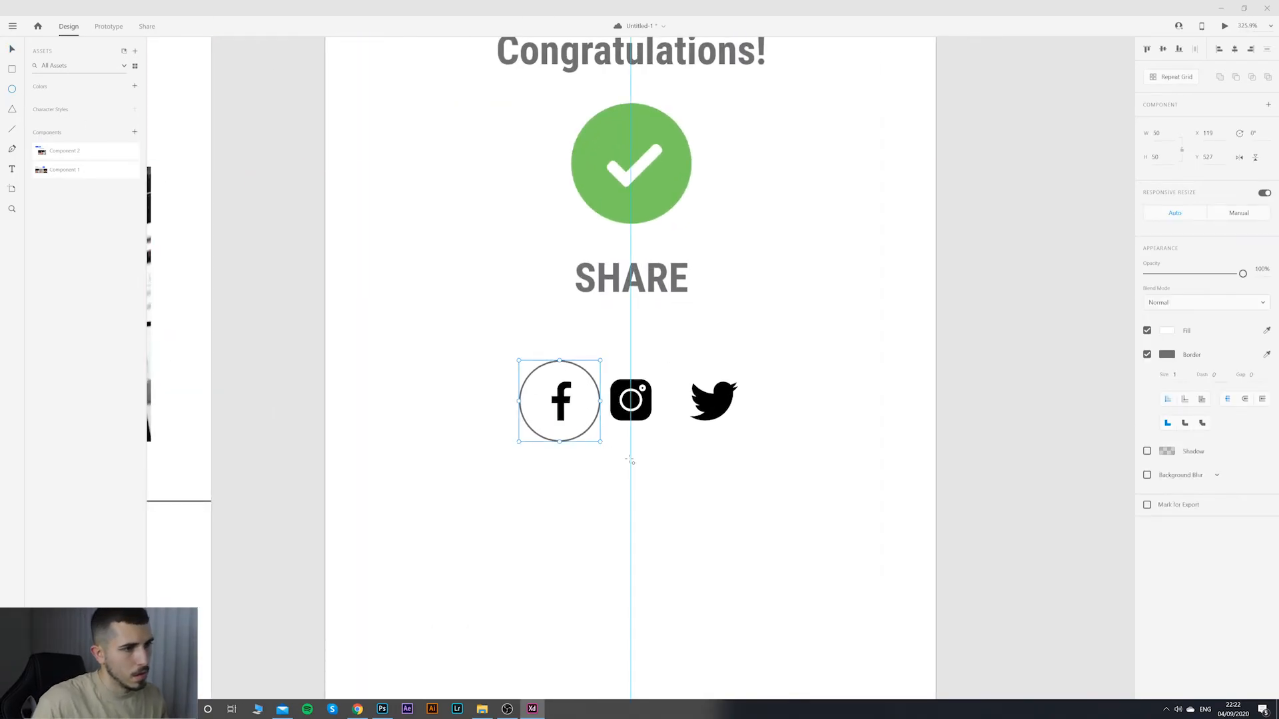
{"action": "left_click", "coordinate": [11, 49]}
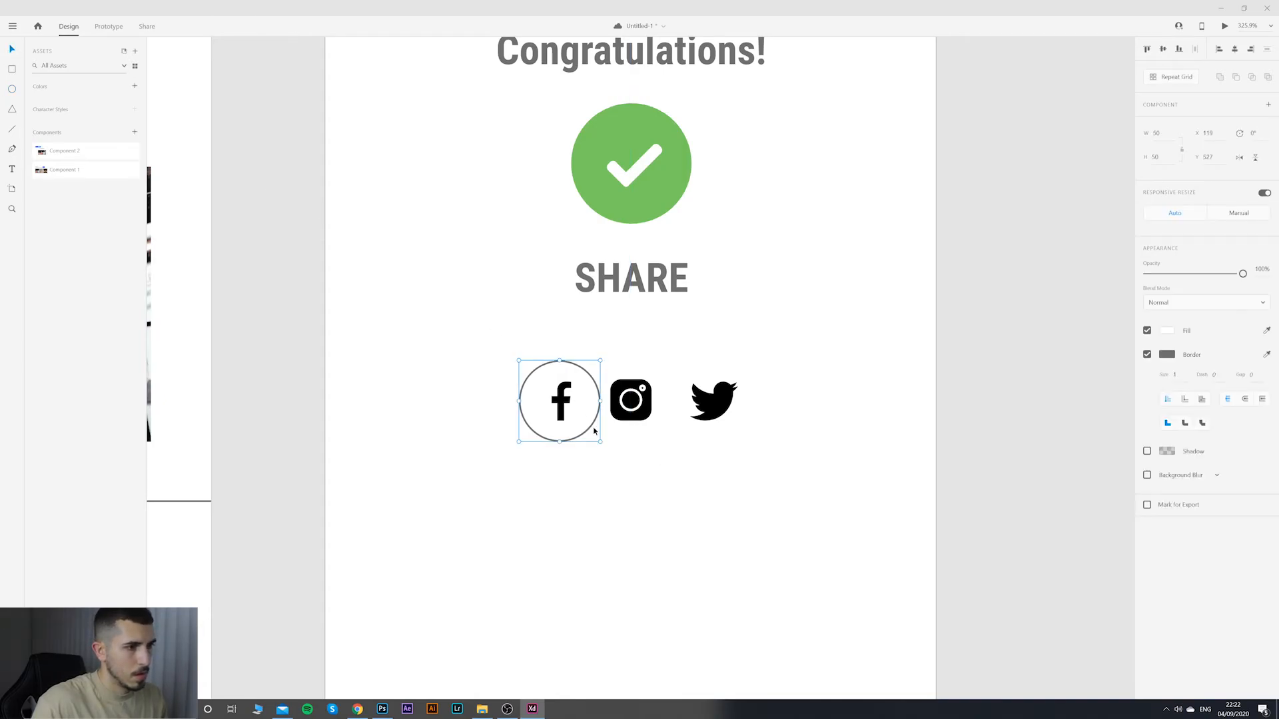
Step: Apply the saved darker blue to the Facebook circle's border and to the Facebook icon's fill
{"action": "left_click", "coordinate": [1165, 356]}
{"action": "left_click", "coordinate": [1041, 415]}
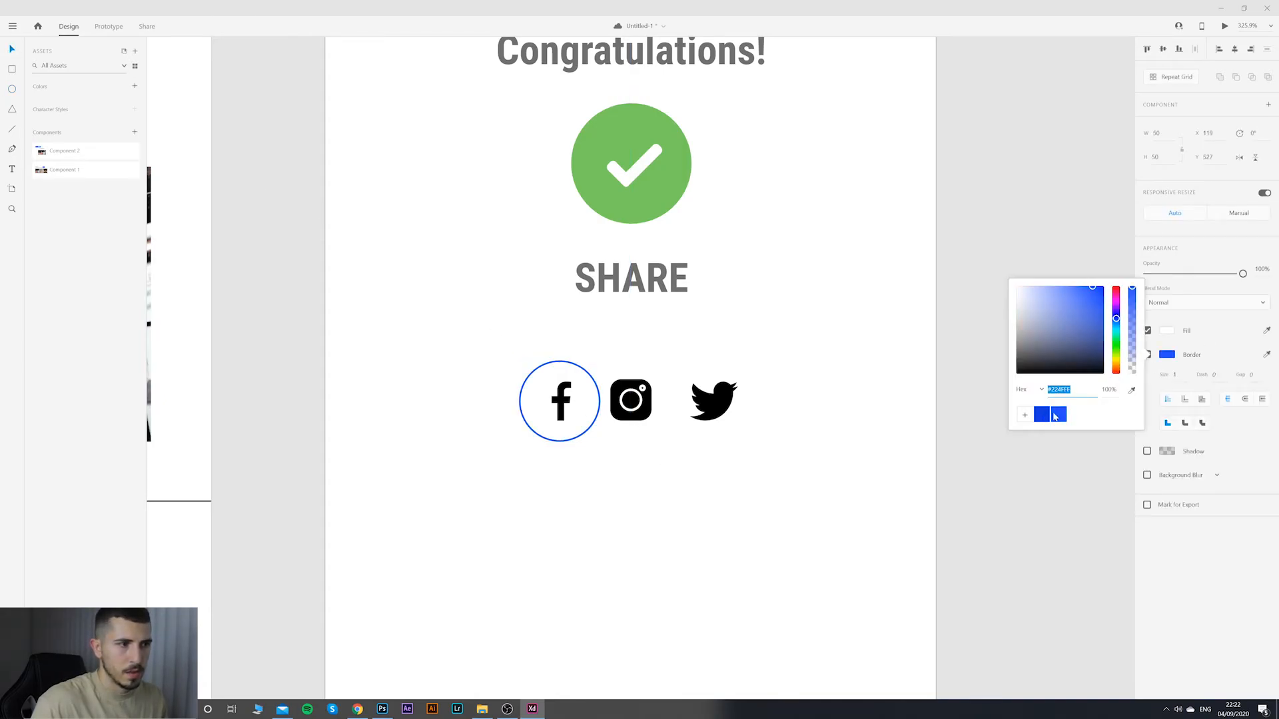
{"action": "left_click", "coordinate": [902, 448]}
{"action": "scroll", "coordinate": [886, 452], "scroll_direction": "down", "scroll_amount": 5}
{"action": "scroll", "coordinate": [877, 457], "scroll_direction": "up", "scroll_amount": 5}
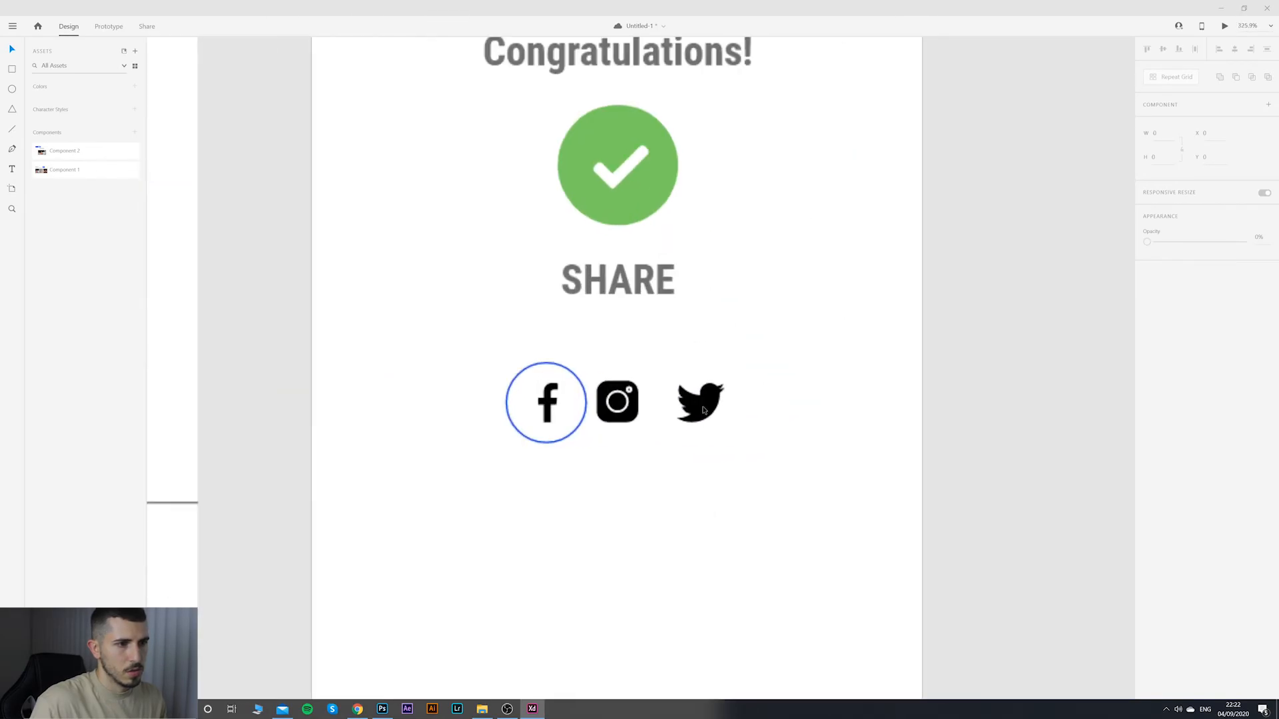
{"action": "left_click", "coordinate": [551, 403]}
{"action": "left_click", "coordinate": [1167, 331]}
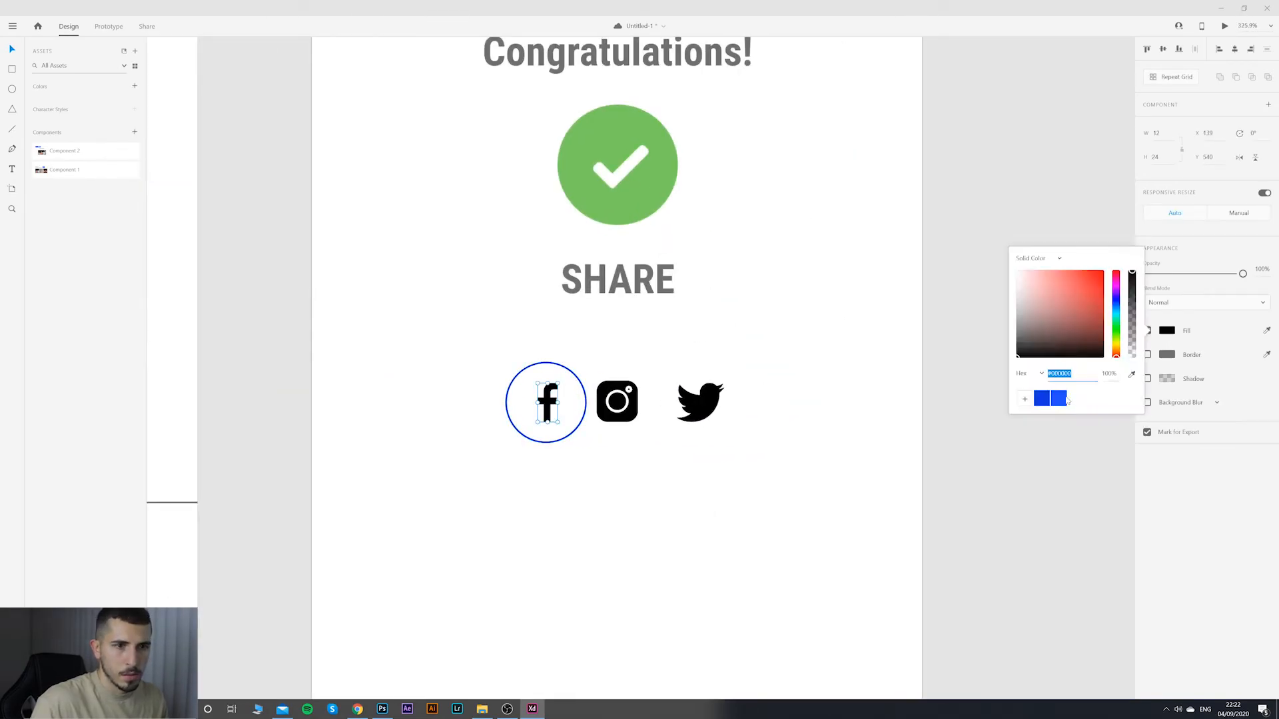
{"action": "left_click", "coordinate": [1042, 399]}
{"action": "left_click", "coordinate": [678, 464]}
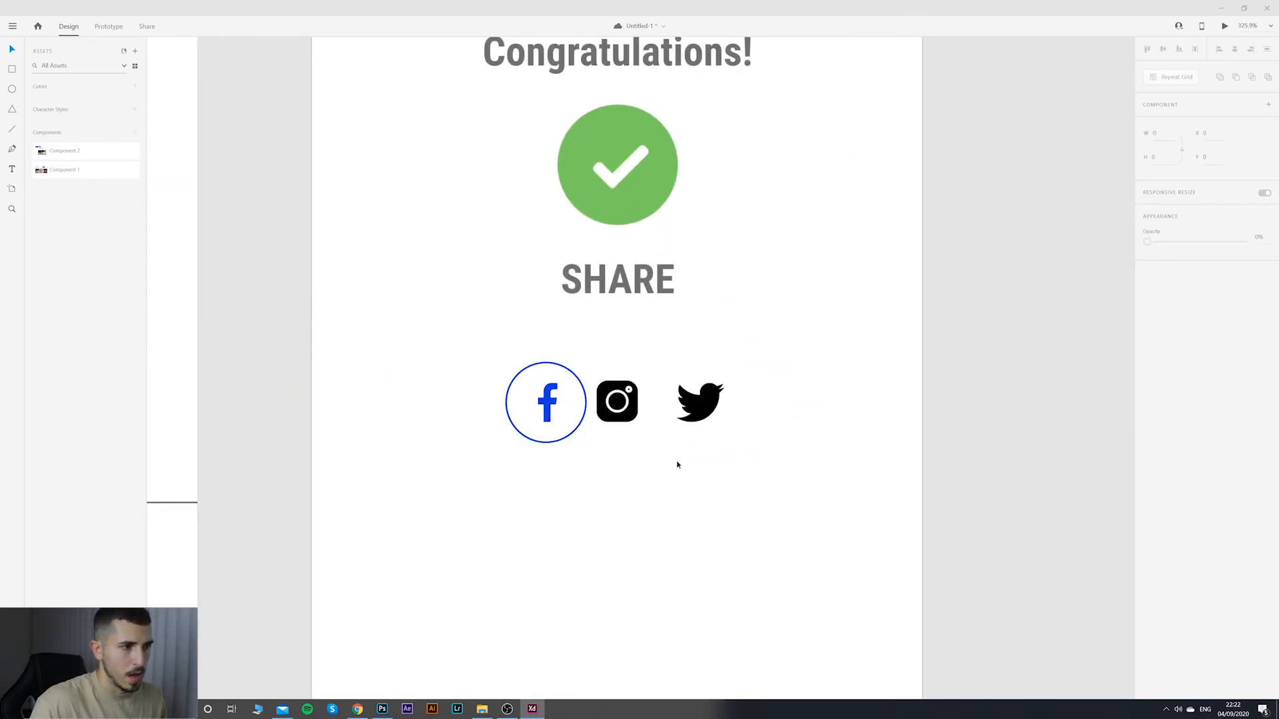
Step: Set the Facebook circle's border size to 2 and centre the Facebook icon horizontally inside it
{"action": "left_click", "coordinate": [584, 402]}
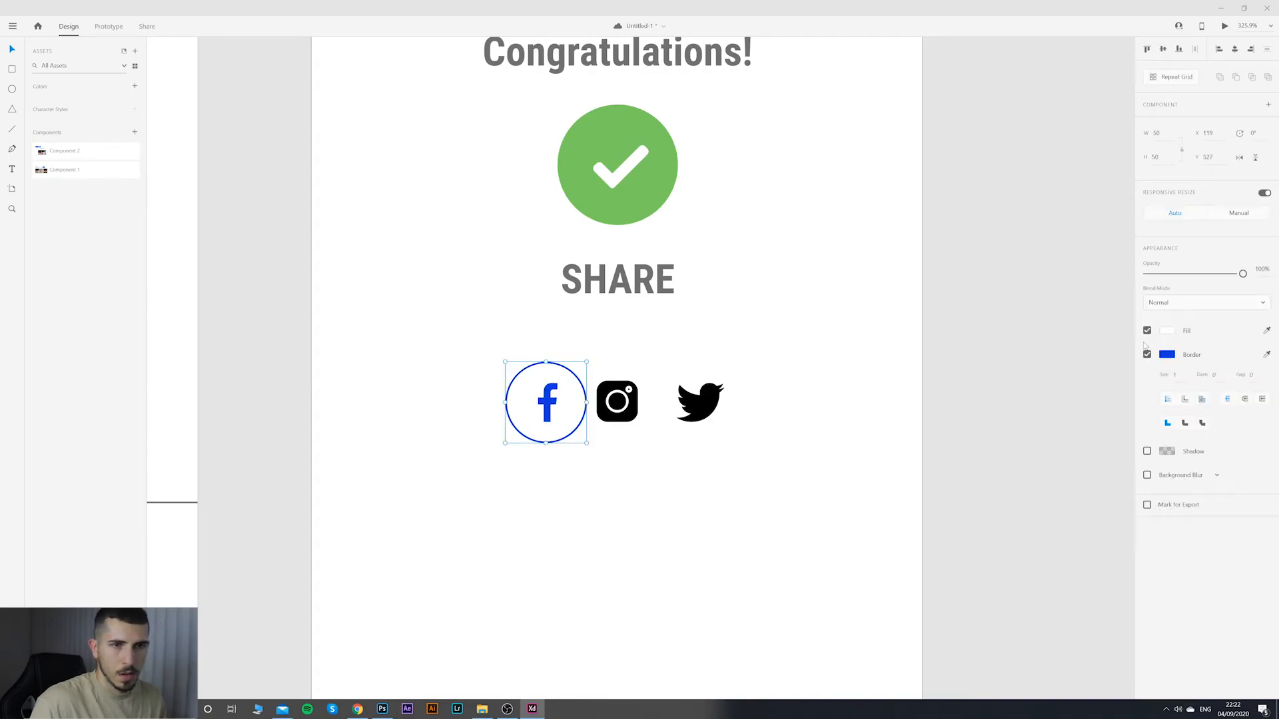
{"action": "type", "text": "2"}
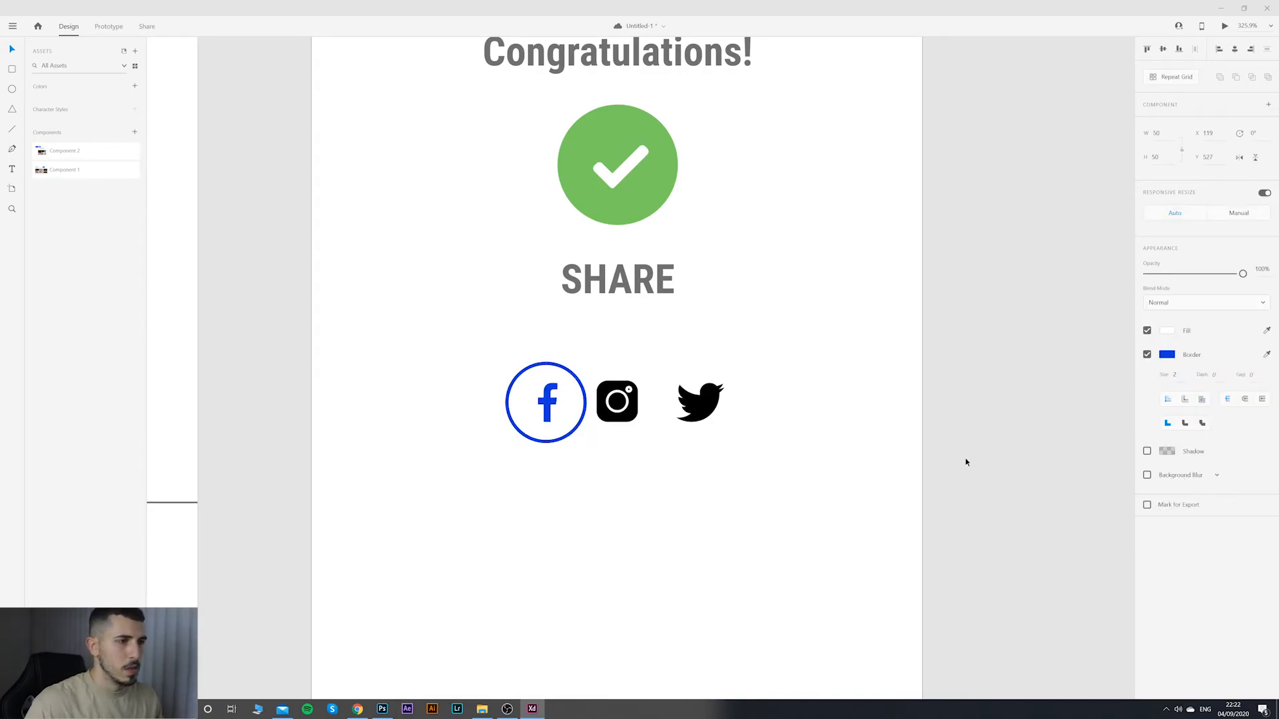
{"action": "double_click", "coordinate": [545, 406]}
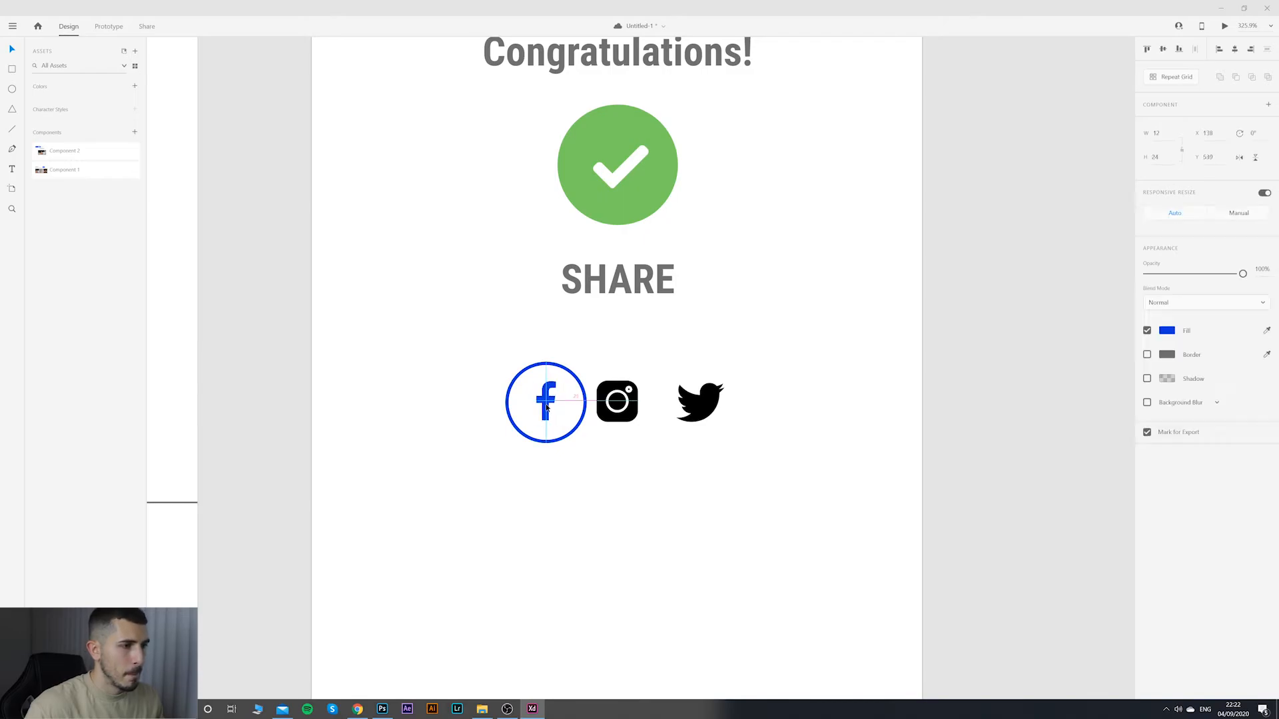
Step: Shift the Instagram icon slightly right and place a copy of the Facebook circle behind it, touching the original circle
{"action": "left_click_drag", "start_coordinate": [635, 413], "coordinate": [643, 414]}
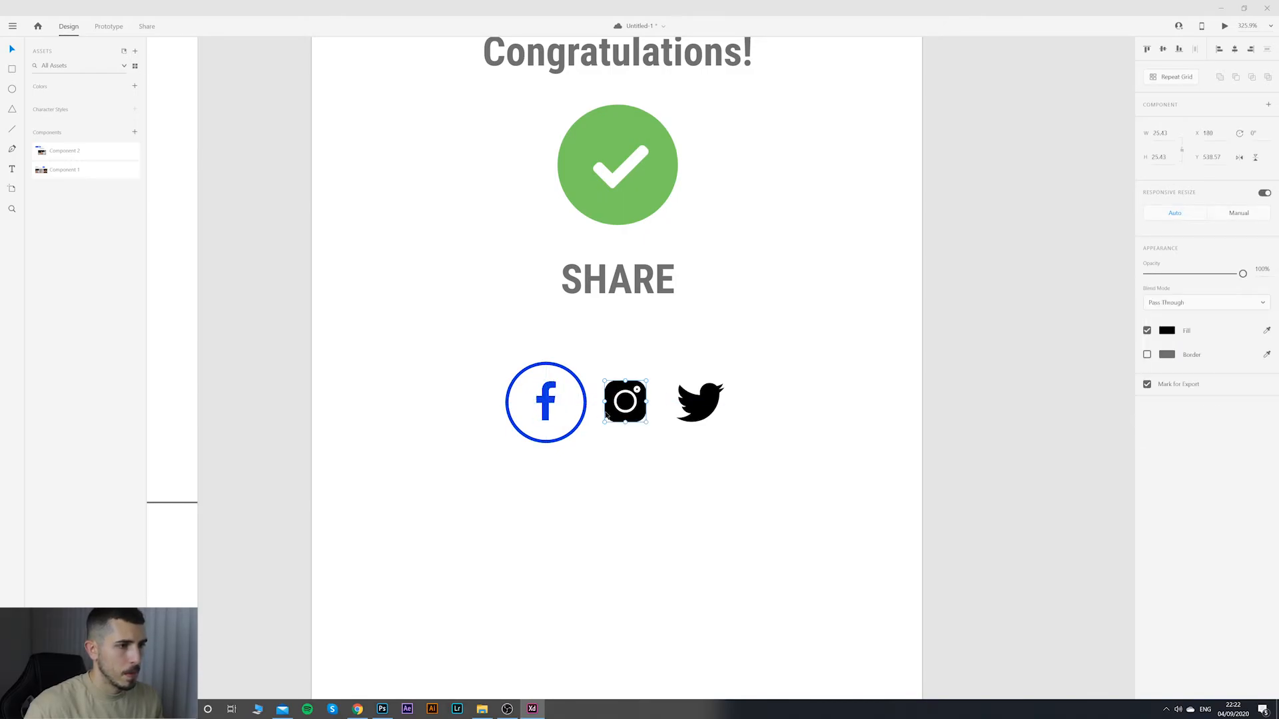
{"action": "left_click", "coordinate": [585, 414]}
{"action": "key", "text": "ctrl+c"}
{"action": "key", "text": "ctrl+v"}
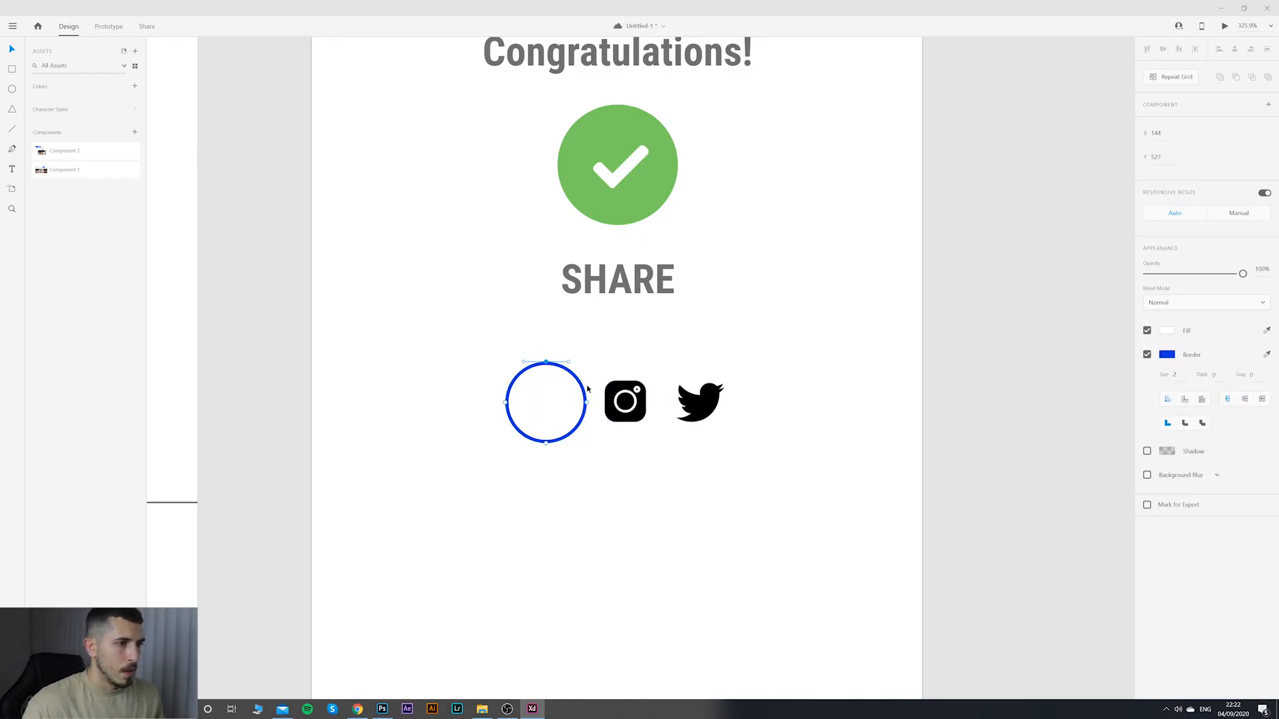
{"action": "left_click_drag", "start_coordinate": [575, 375], "coordinate": [650, 375]}
{"action": "key", "text": "ctrl+["}
Step: Fill the Instagram icon with the saved darker blue, matching the Facebook icon
{"action": "left_click", "coordinate": [632, 411]}
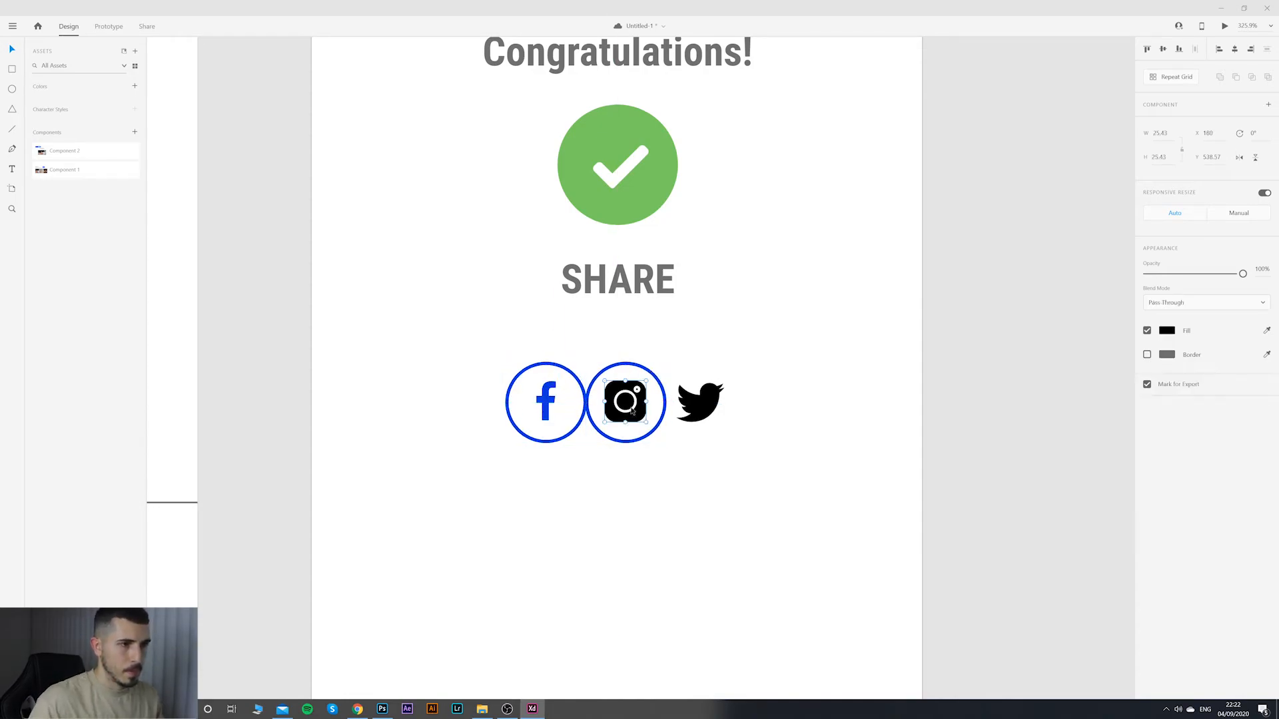
{"action": "left_click", "coordinate": [1167, 331]}
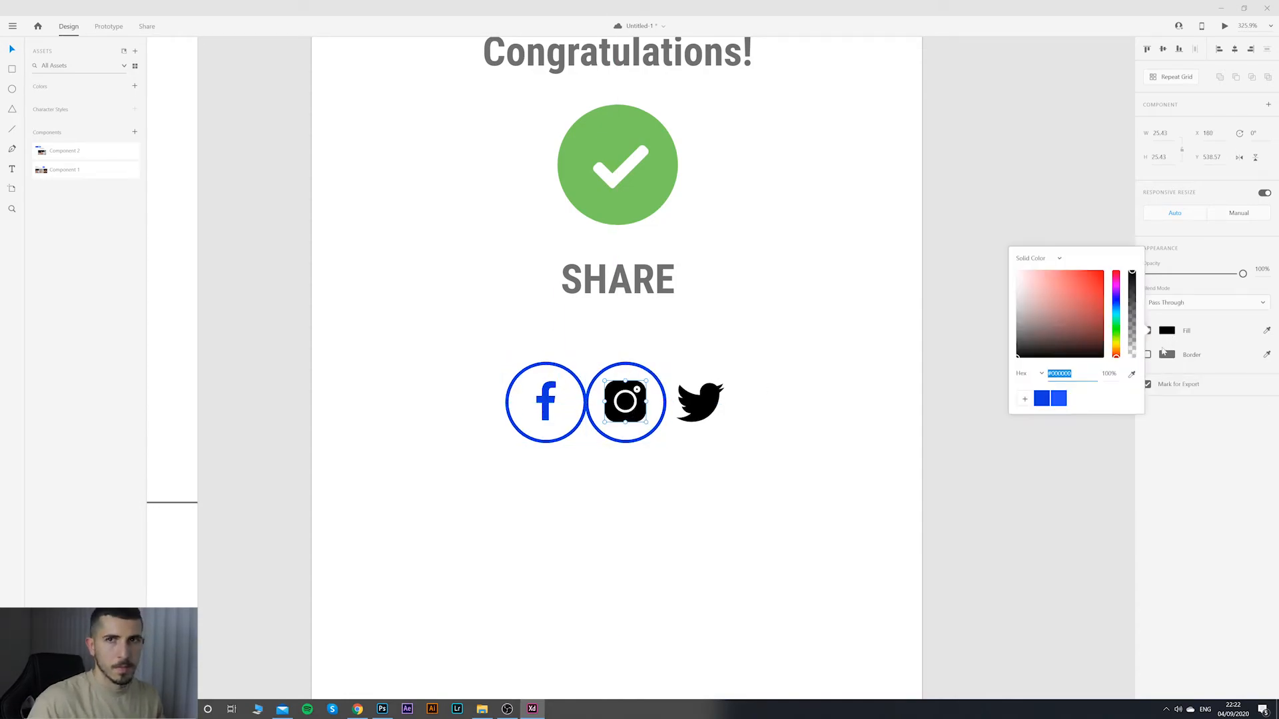
{"action": "left_click", "coordinate": [1059, 401]}
{"action": "left_click", "coordinate": [650, 417]}
{"action": "left_click", "coordinate": [644, 416]}
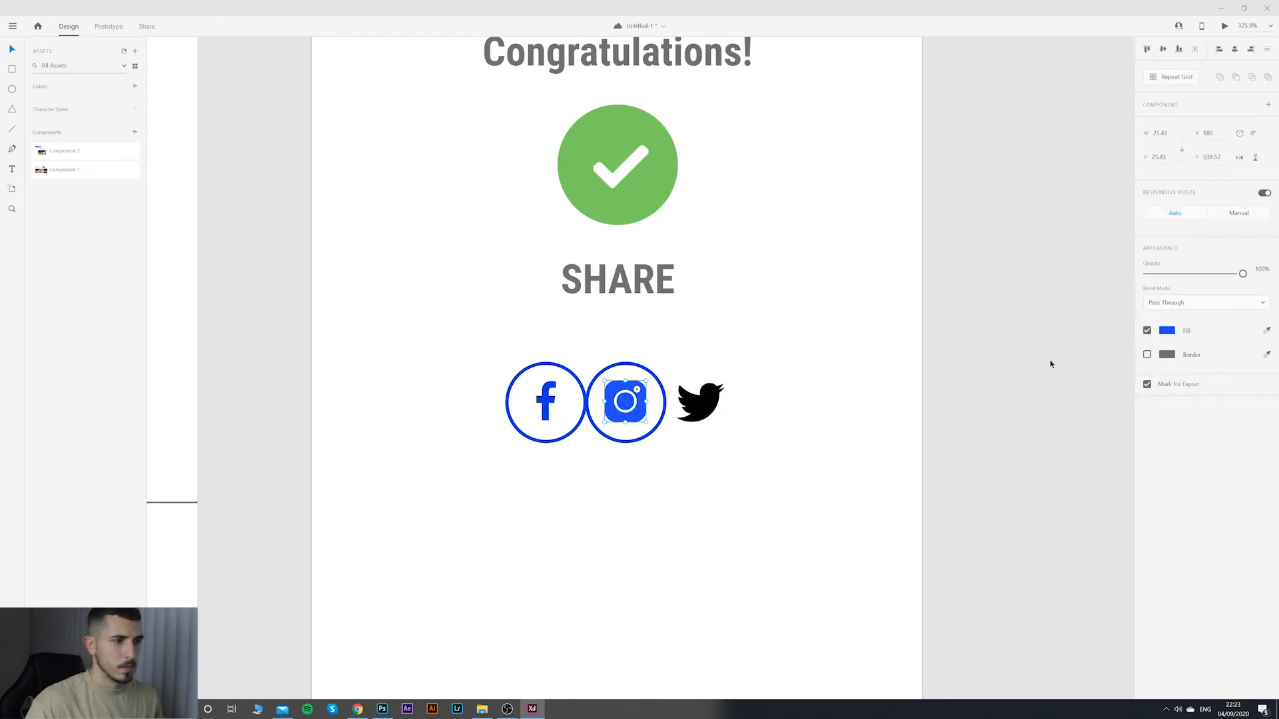
{"action": "left_click", "coordinate": [1166, 332]}
{"action": "left_click", "coordinate": [1042, 399]}
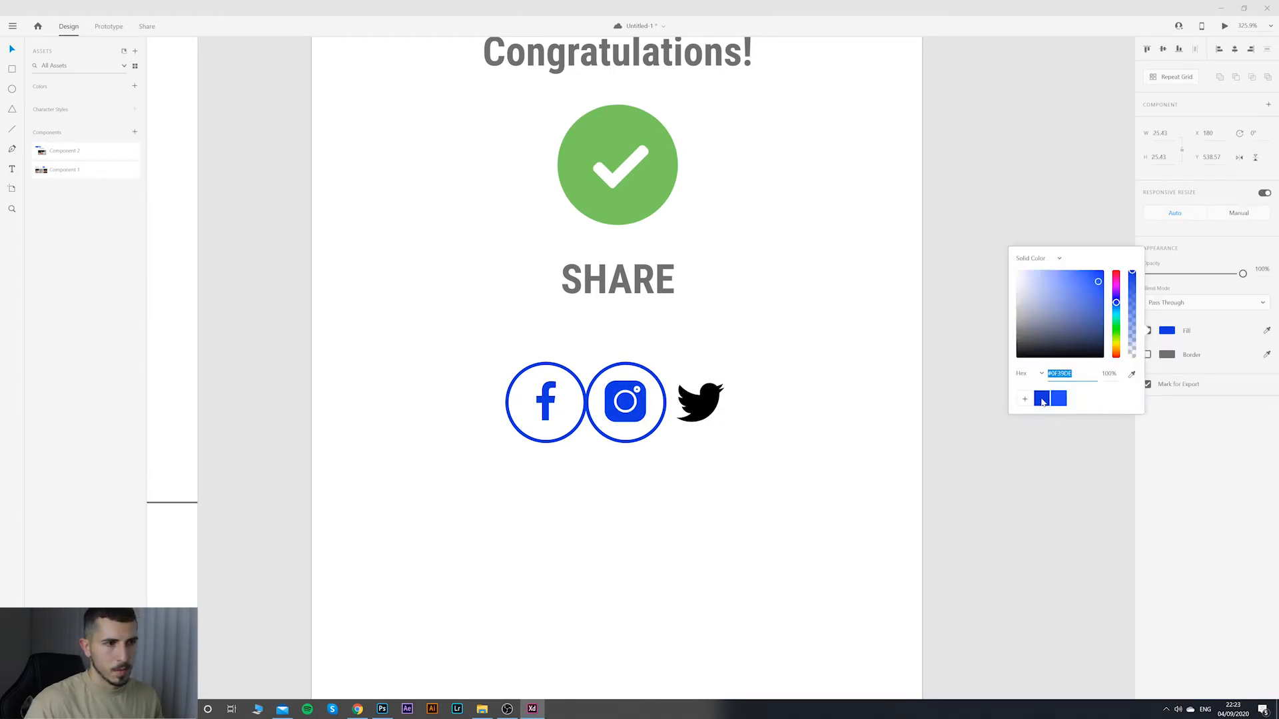
Step: Shrink the Instagram icon slightly, keeping it centred inside its circle
{"action": "left_click", "coordinate": [818, 439]}
{"action": "left_click_drag", "start_coordinate": [660, 356], "coordinate": [639, 401]}
{"action": "left_click", "coordinate": [711, 345]}
{"action": "left_click", "coordinate": [638, 395]}
Step: Group the Facebook icon with its circle, and group the Instagram icon with its own circle
{"action": "left_click_drag", "start_coordinate": [589, 355], "coordinate": [544, 430]}
{"action": "key", "text": "Left"}
{"action": "left_click_drag", "start_coordinate": [556, 333], "coordinate": [538, 418]}
{"action": "key", "text": "ctrl+z"}
{"action": "key", "text": "ctrl+g"}
{"action": "left_click_drag", "start_coordinate": [657, 337], "coordinate": [636, 446]}
{"action": "key", "text": "ctrl+g"}
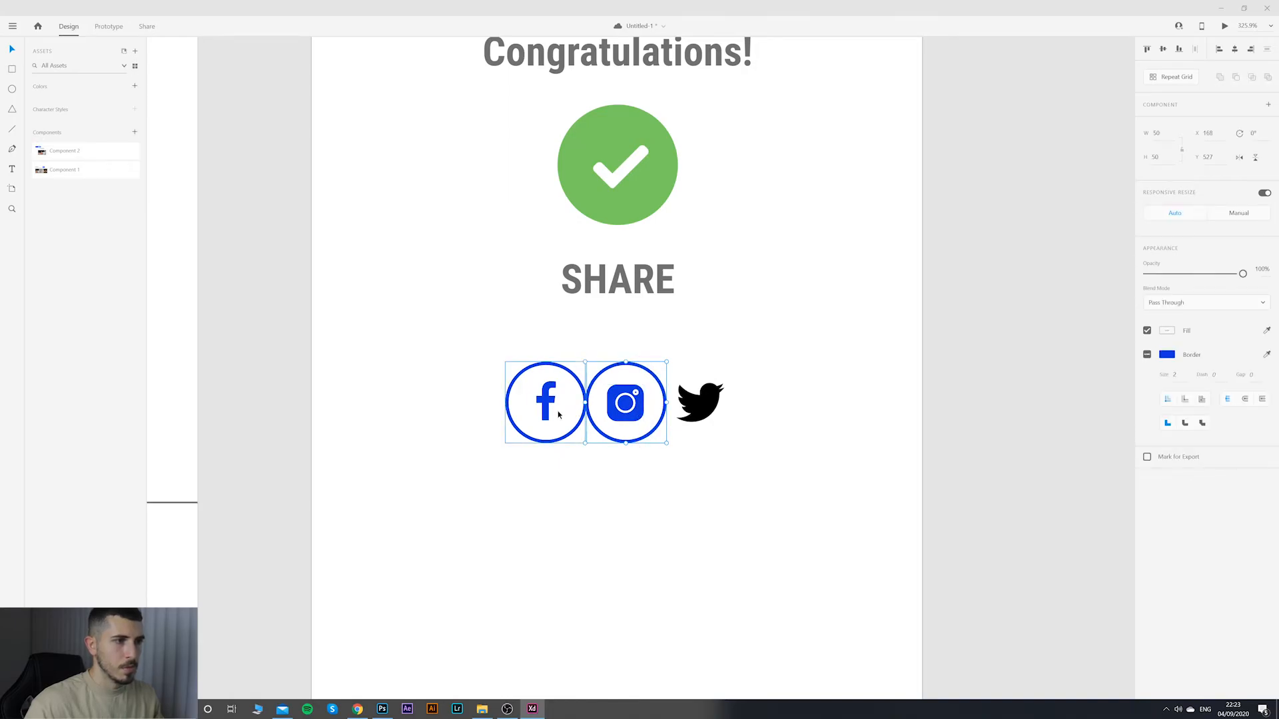
Step: Move the Facebook group left to about X 103 and centre the Instagram group below "SHARE"
{"action": "left_click_drag", "start_coordinate": [546, 408], "coordinate": [521, 407]}
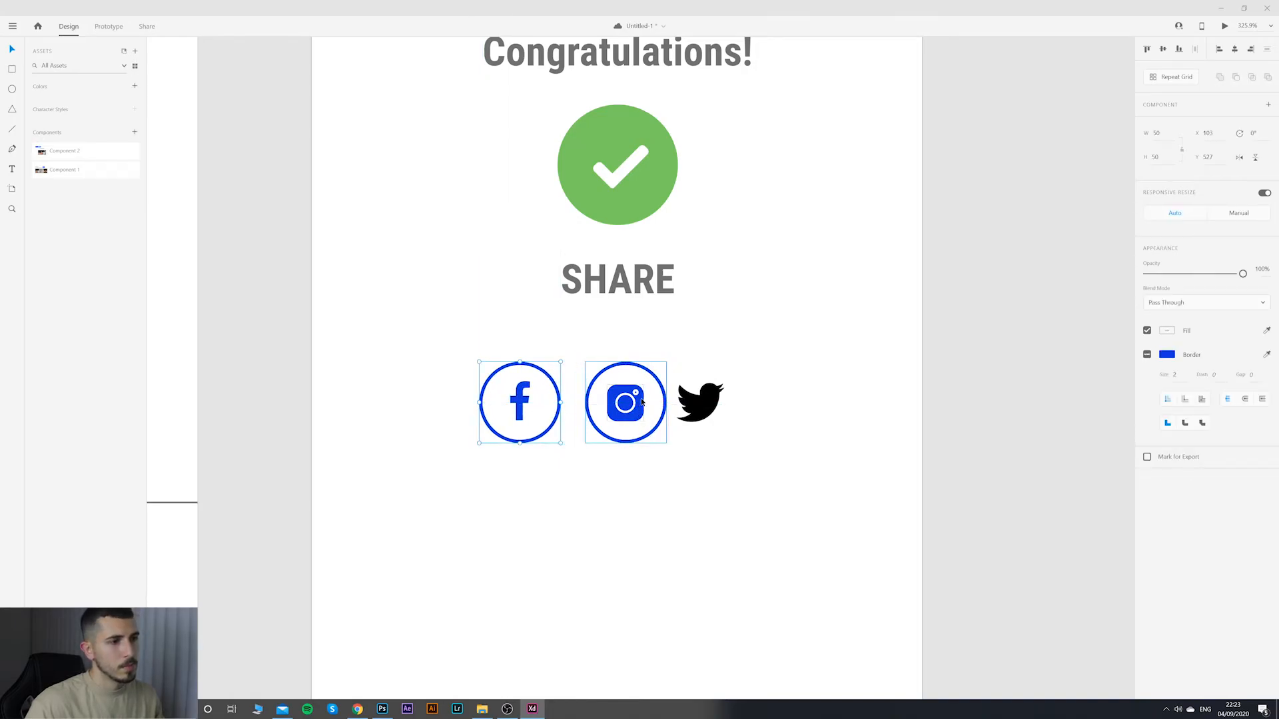
{"action": "left_click_drag", "start_coordinate": [642, 402], "coordinate": [634, 402]}
{"action": "left_click", "coordinate": [673, 347]}
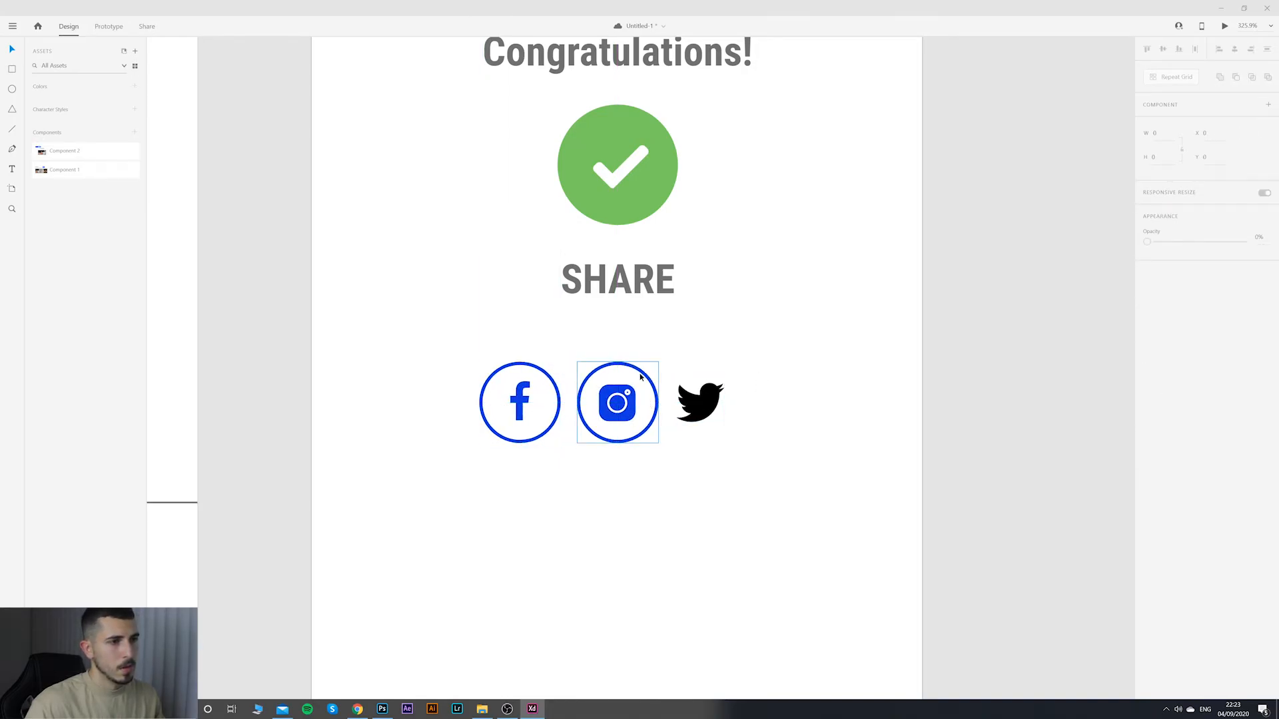
Step: Place a copy of the Instagram circle behind the Twitter icon at equal spacing, with the icon centred inside it
{"action": "double_click", "coordinate": [640, 377]}
{"action": "key", "text": "ctrl+c"}
{"action": "left_click", "coordinate": [711, 358]}
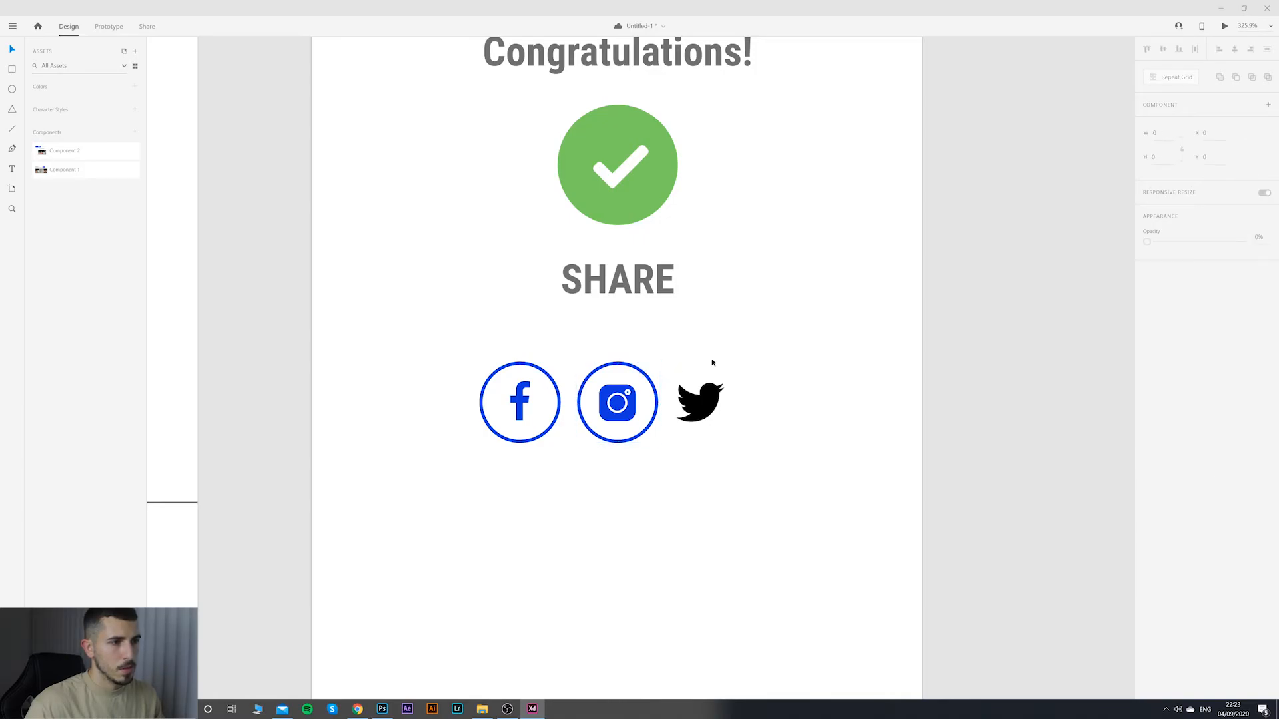
{"action": "key", "text": "ctrl+v"}
{"action": "left_click_drag", "start_coordinate": [645, 381], "coordinate": [727, 407]}
{"action": "key", "text": "ctrl+shift+["}
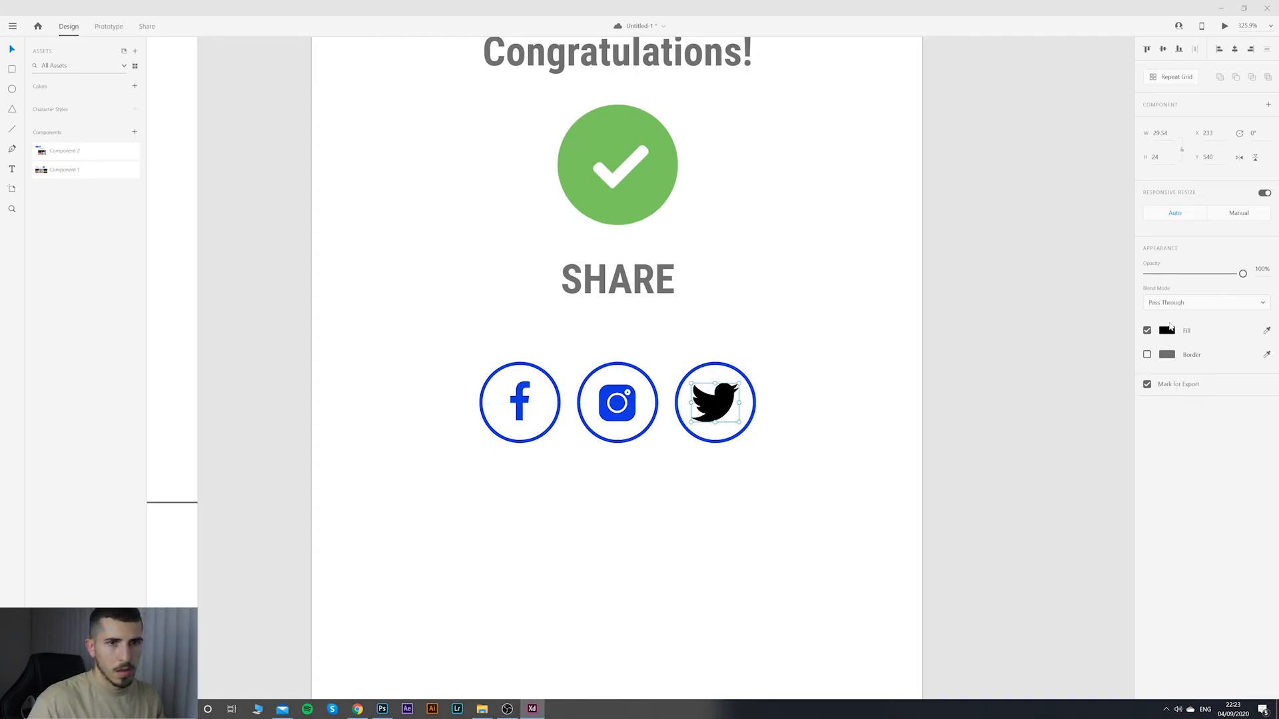
Step: Fill the Twitter icon with the saved darker blue and group it with its circle
{"action": "left_click", "coordinate": [1167, 330]}
{"action": "left_click", "coordinate": [1053, 401]}
{"action": "left_click", "coordinate": [882, 339]}
{"action": "left_click_drag", "start_coordinate": [805, 303], "coordinate": [707, 455]}
{"action": "left_click", "coordinate": [779, 404]}
{"action": "left_click", "coordinate": [756, 398]}
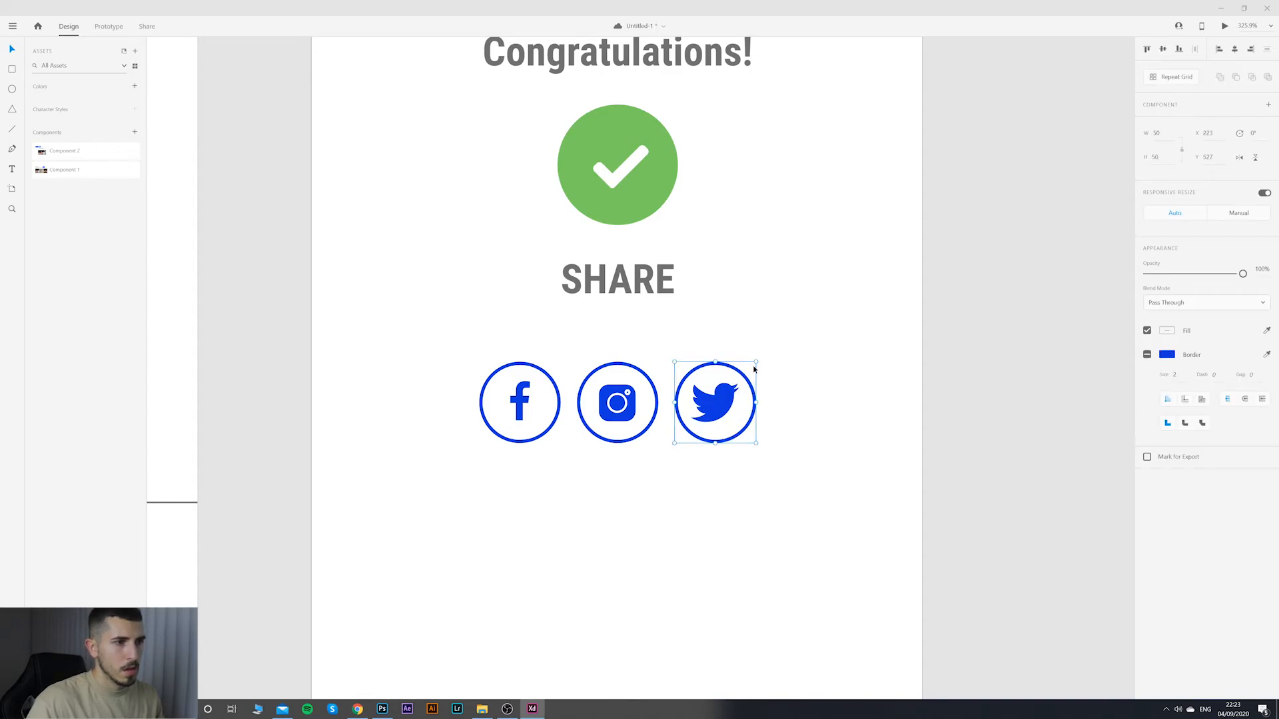
{"action": "left_click", "coordinate": [634, 391]}
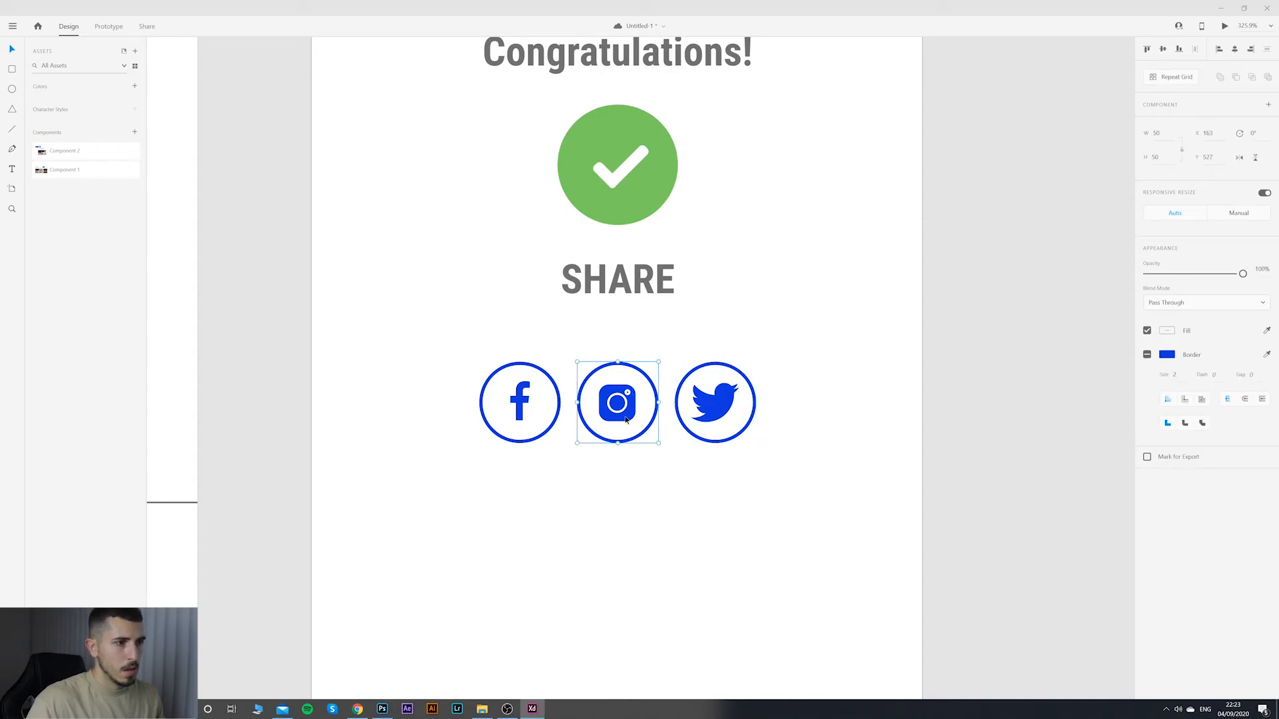
{"action": "left_click", "coordinate": [665, 373]}
Step: Move the three circled social icons slightly up towards "SHARE" and save the document
{"action": "scroll", "coordinate": [788, 337], "scroll_direction": "down", "scroll_amount": 5}
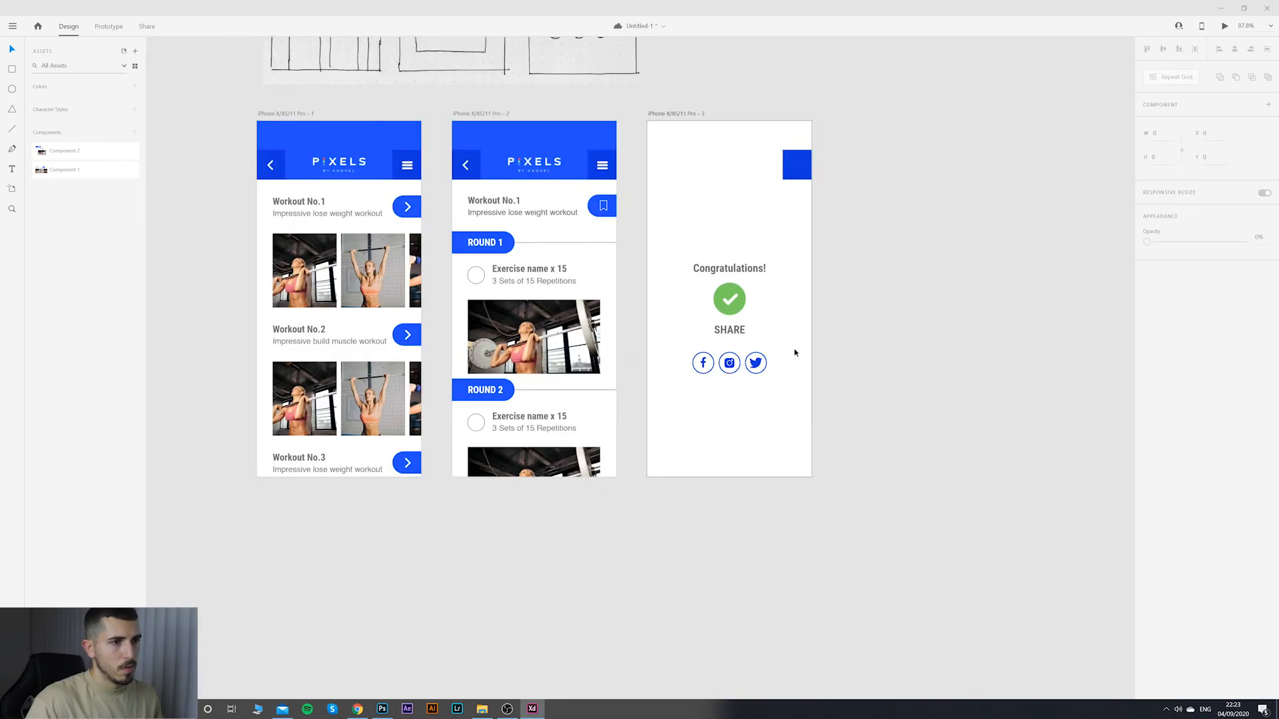
{"action": "left_click_drag", "start_coordinate": [793, 346], "coordinate": [625, 415]}
{"action": "left_click_drag", "start_coordinate": [730, 363], "coordinate": [729, 360]}
{"action": "left_click", "coordinate": [838, 368]}
{"action": "scroll", "coordinate": [837, 368], "scroll_direction": "down", "scroll_amount": 2}
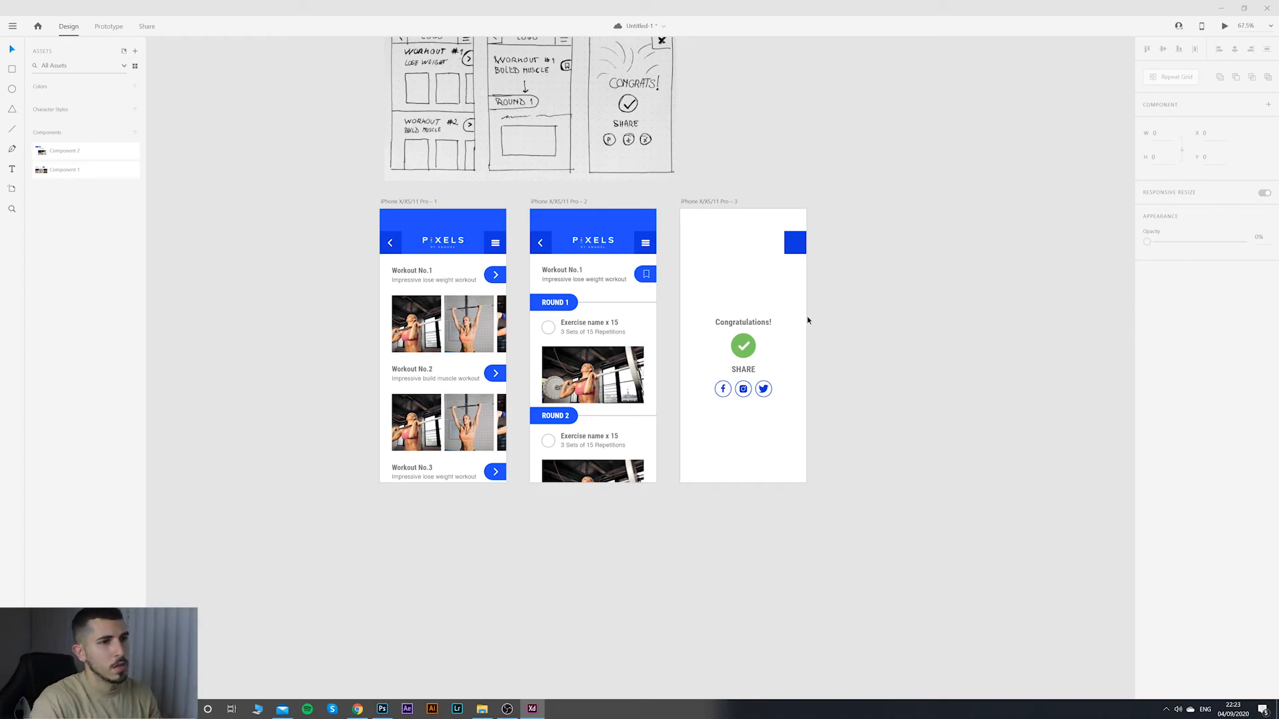
{"action": "key", "text": "ctrl+s"}
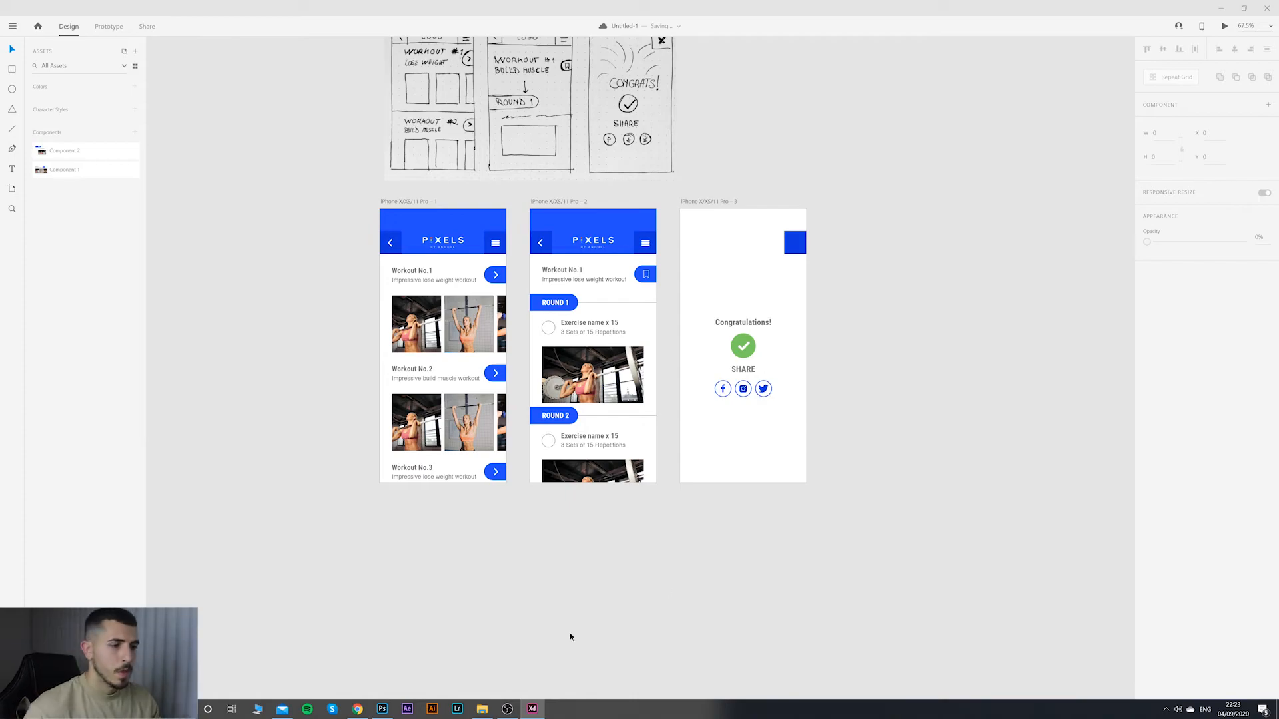
Step: Import x.svg from the _resources folder beside the third artboard and change its fill to white
{"action": "left_click", "coordinate": [481, 709]}
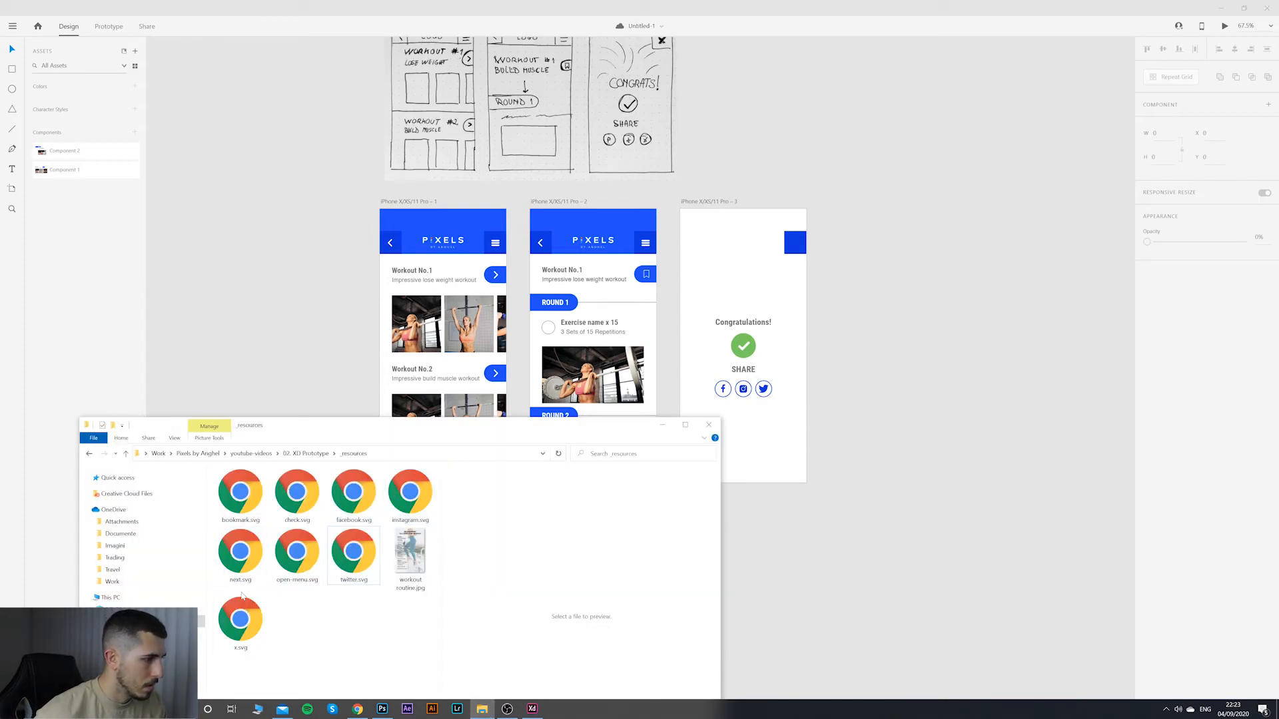
{"action": "left_click_drag", "start_coordinate": [241, 619], "coordinate": [818, 296]}
{"action": "left_click", "coordinate": [928, 333]}
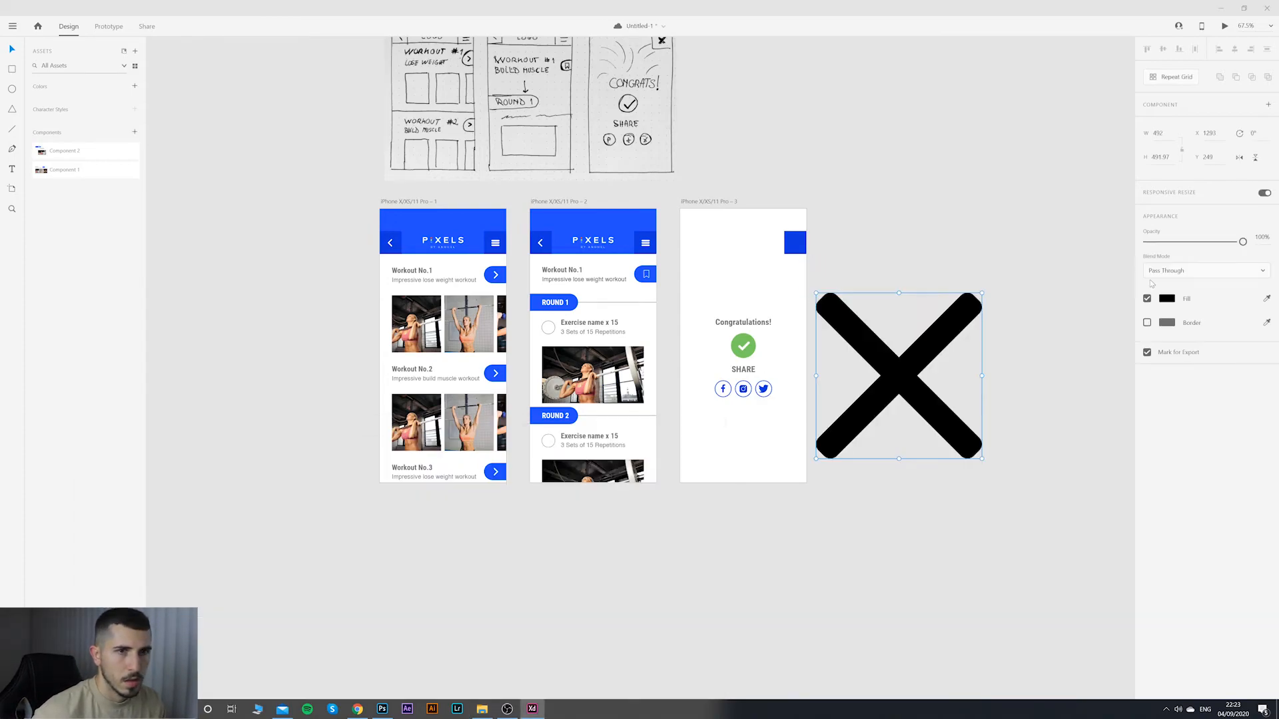
{"action": "left_click", "coordinate": [1167, 299]}
{"action": "left_click_drag", "start_coordinate": [1048, 291], "coordinate": [957, 244]}
Step: Scale the white X icon down and centre it on the blue square of the third screen
{"action": "left_click_drag", "start_coordinate": [958, 318], "coordinate": [833, 211]}
{"action": "scroll", "coordinate": [833, 211], "scroll_direction": "up", "scroll_amount": 5}
{"action": "left_click_drag", "start_coordinate": [899, 148], "coordinate": [733, 334]}
{"action": "scroll", "coordinate": [743, 317], "scroll_direction": "up", "scroll_amount": 6}
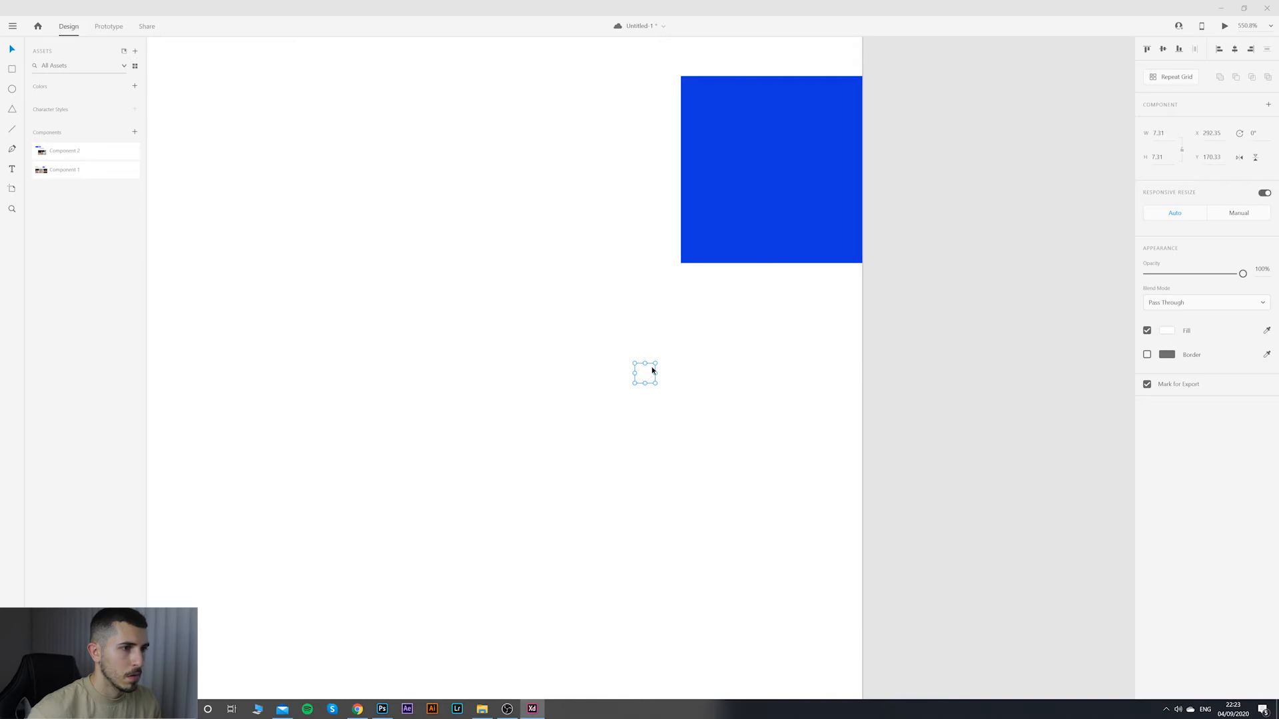
{"action": "left_click_drag", "start_coordinate": [661, 356], "coordinate": [783, 159]}
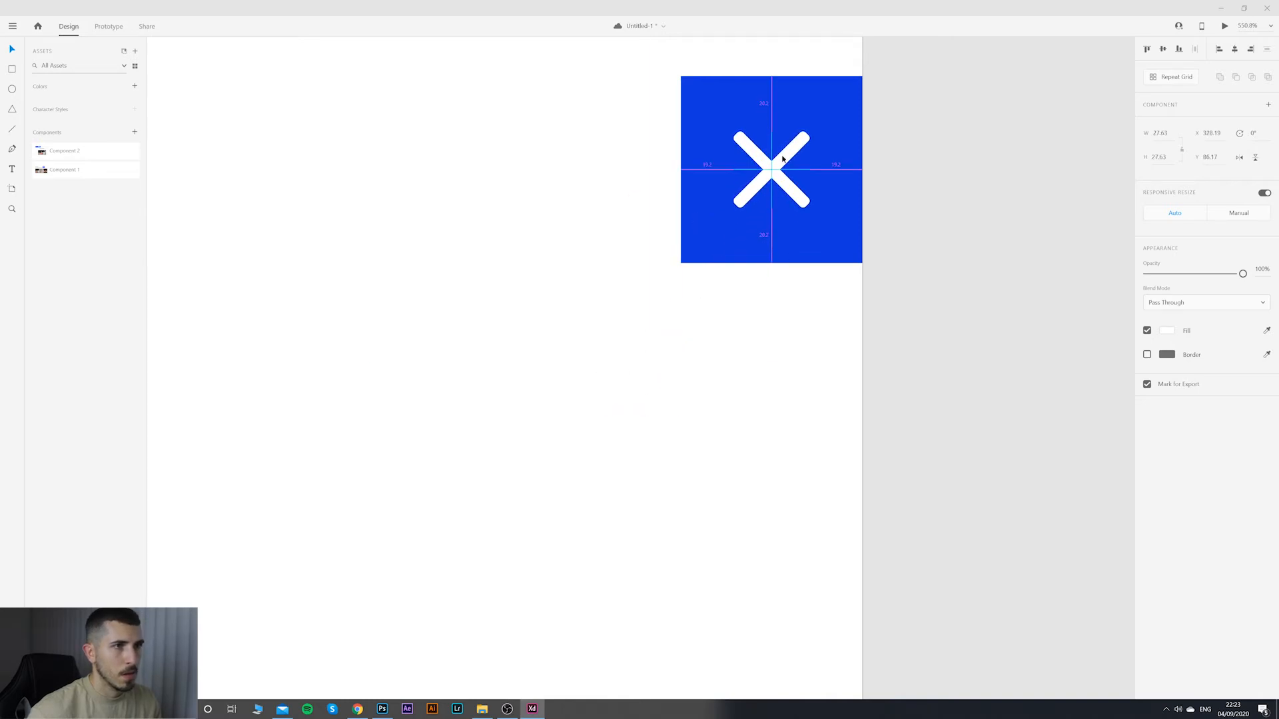
{"action": "left_click", "coordinate": [987, 214]}
Step: Review the three designed screens and compare them with the hand-drawn sketch
{"action": "scroll", "coordinate": [987, 214], "scroll_direction": "down", "scroll_amount": 10}
{"action": "left_click_drag", "start_coordinate": [979, 258], "coordinate": [905, 278]}
{"action": "scroll", "coordinate": [947, 269], "scroll_direction": "up", "scroll_amount": 4}
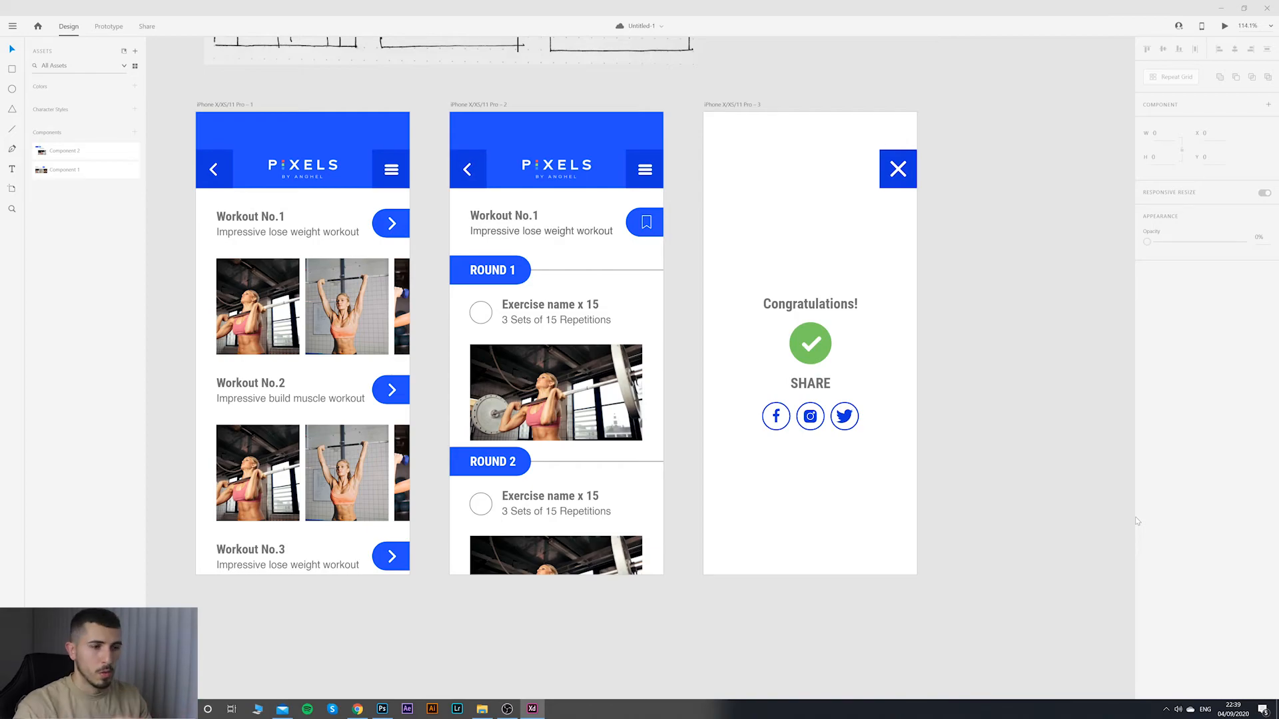
{"action": "scroll", "coordinate": [1031, 521], "scroll_direction": "down", "scroll_amount": 3}
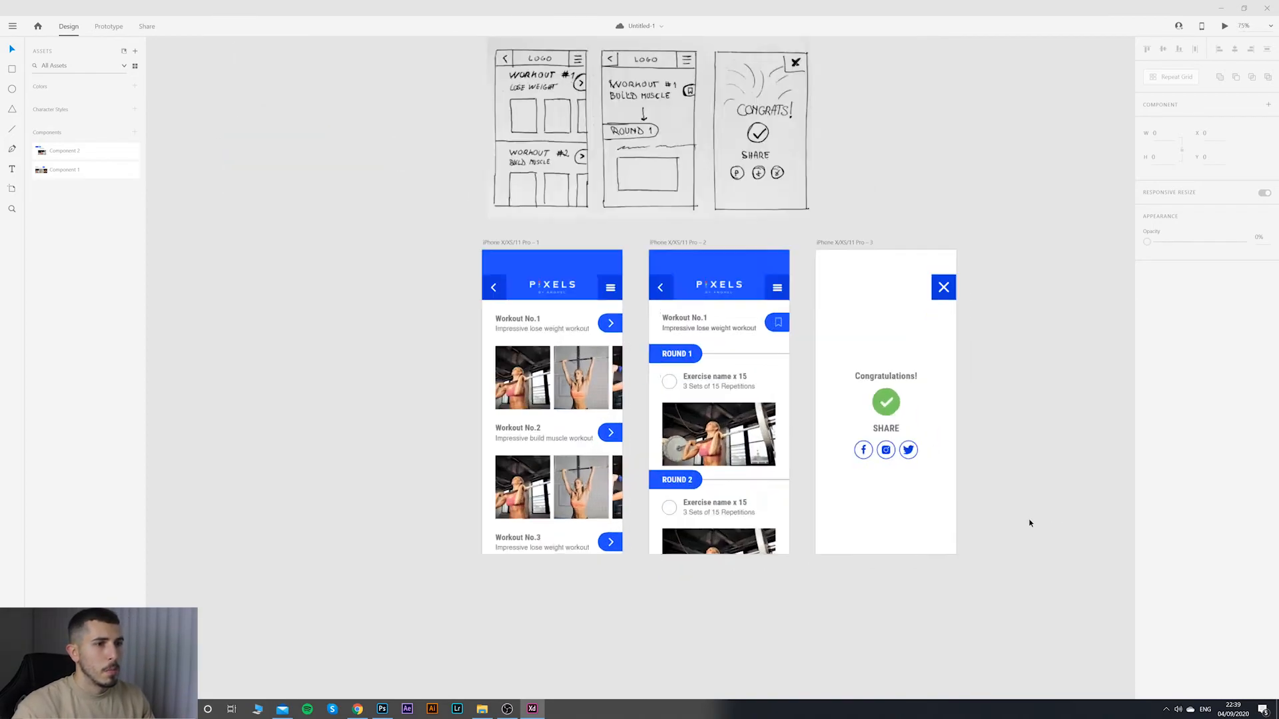
{"action": "scroll", "coordinate": [1030, 521], "scroll_direction": "up", "scroll_amount": 5}
{"action": "scroll", "coordinate": [1007, 477], "scroll_direction": "down", "scroll_amount": 2}
{"action": "left_click_drag", "start_coordinate": [1005, 475], "coordinate": [941, 584]}
{"action": "scroll", "coordinate": [1076, 561], "scroll_direction": "down", "scroll_amount": 3}
{"action": "left_click_drag", "start_coordinate": [954, 539], "coordinate": [937, 511]}
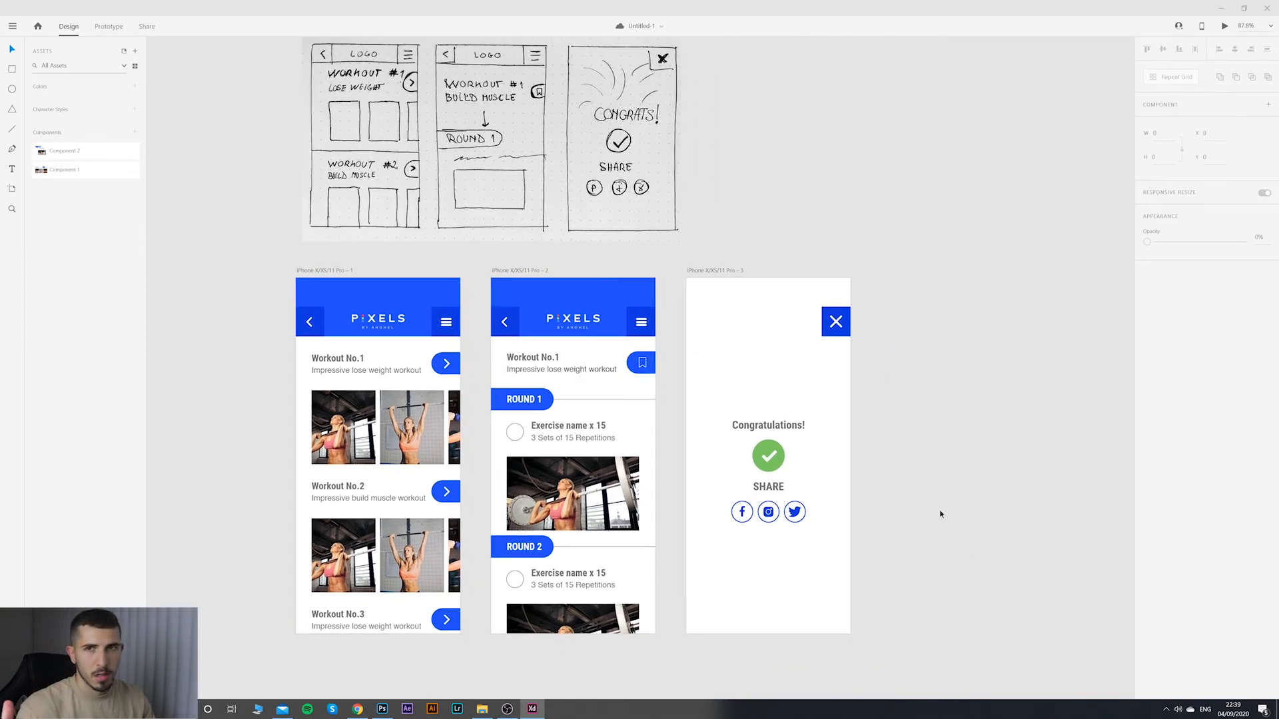
{"action": "scroll", "coordinate": [937, 519], "scroll_direction": "down", "scroll_amount": 4}
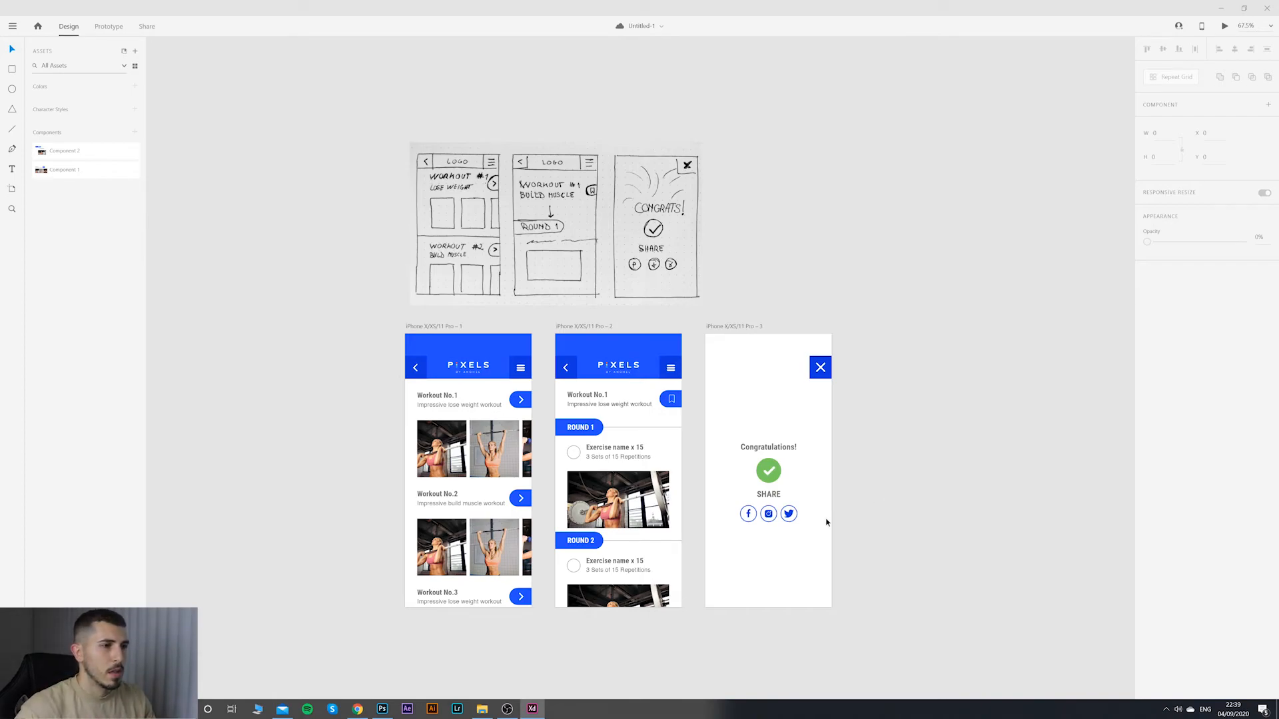
{"action": "scroll", "coordinate": [895, 535], "scroll_direction": "up", "scroll_amount": 4}
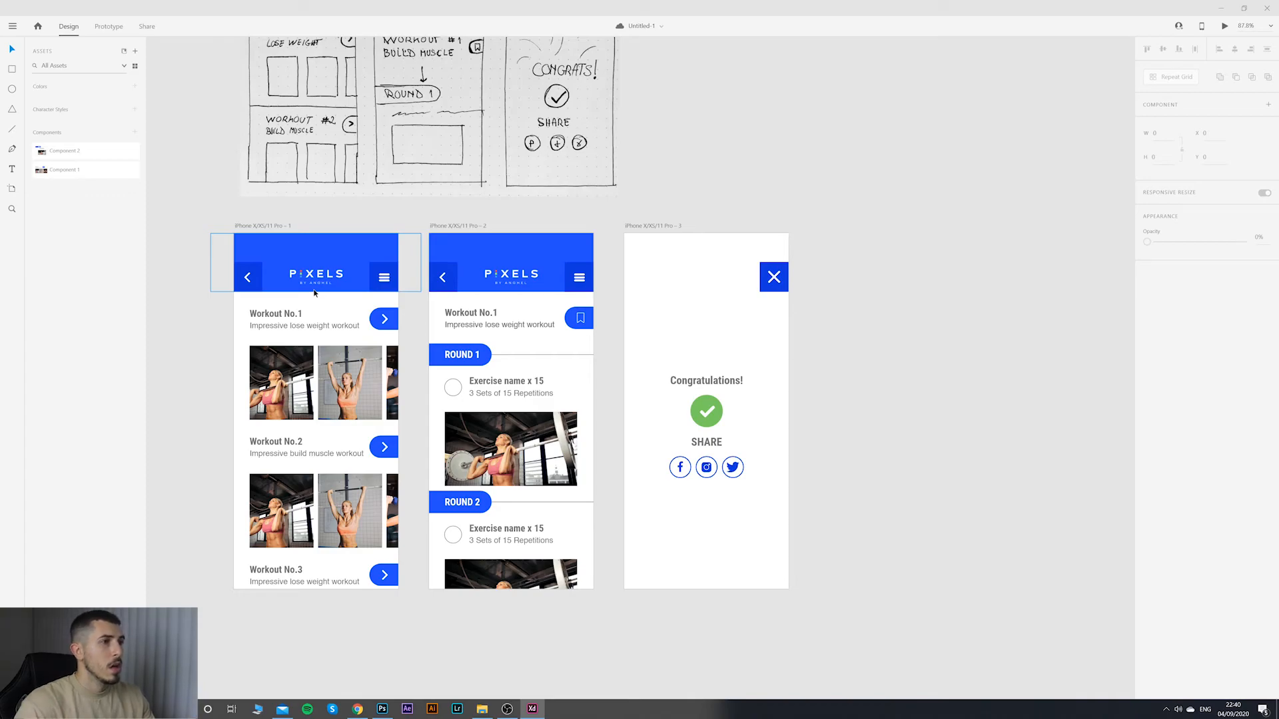
Step: Select the second artboard and switch the document to Prototype mode
{"action": "left_click", "coordinate": [466, 227]}
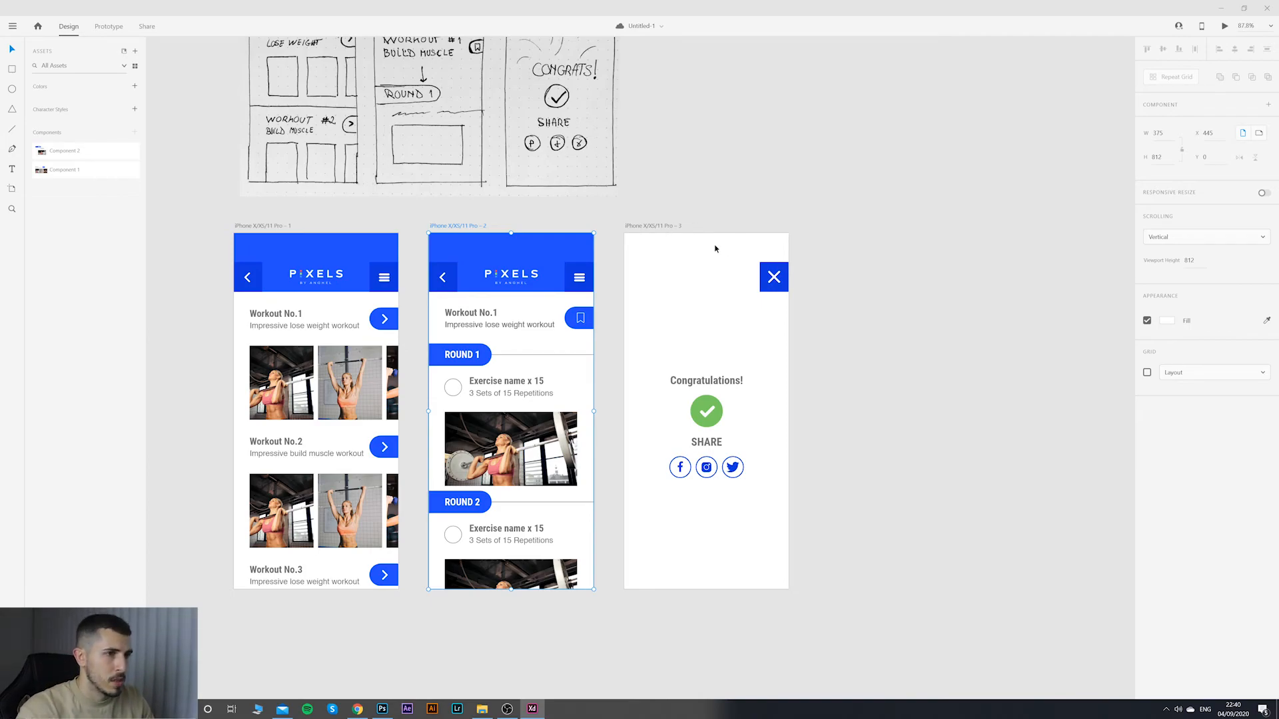
{"action": "scroll", "coordinate": [695, 233], "scroll_direction": "down", "scroll_amount": 4}
{"action": "scroll", "coordinate": [695, 233], "scroll_direction": "up", "scroll_amount": 3}
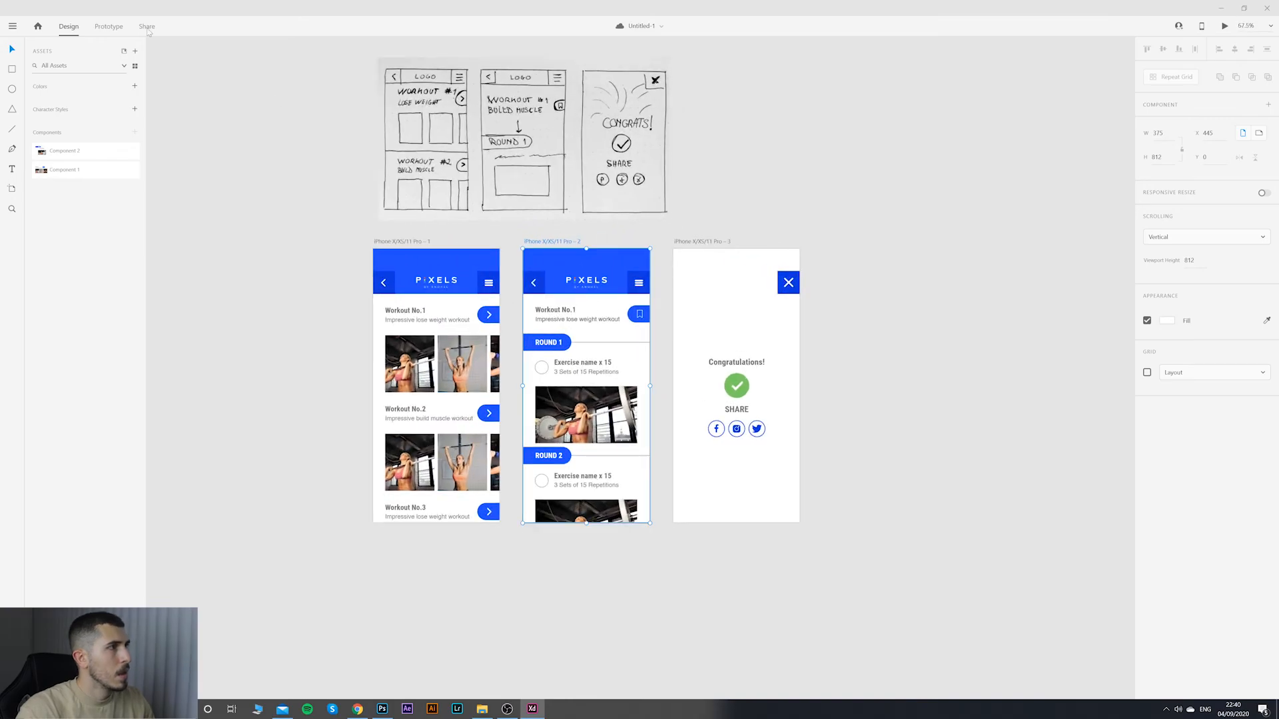
{"action": "left_click", "coordinate": [108, 26]}
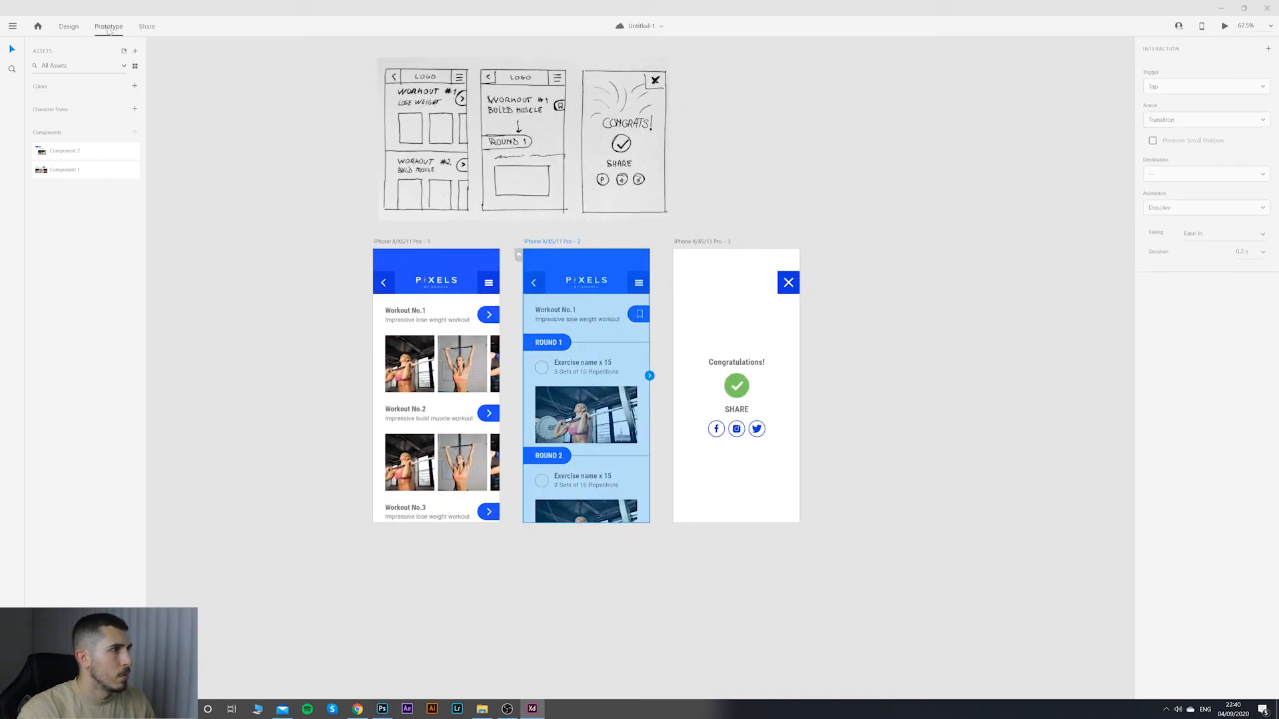
Step: Return to Design mode and look over the three designed artboards
{"action": "left_click", "coordinate": [71, 28]}
{"action": "left_click", "coordinate": [108, 28]}
{"action": "scroll", "coordinate": [519, 343], "scroll_direction": "up", "scroll_amount": 2}
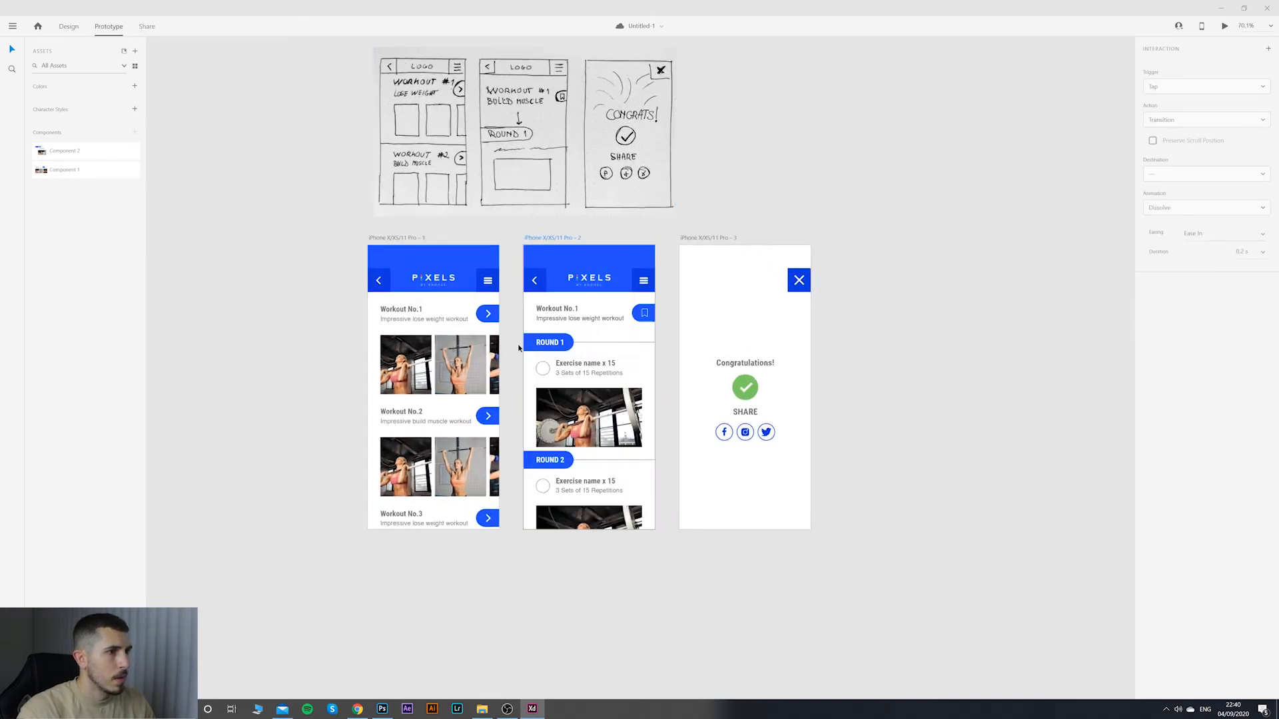
{"action": "scroll", "coordinate": [592, 316], "scroll_direction": "down", "scroll_amount": 1}
{"action": "left_click", "coordinate": [68, 27]}
{"action": "scroll", "coordinate": [662, 171], "scroll_direction": "down", "scroll_amount": 4}
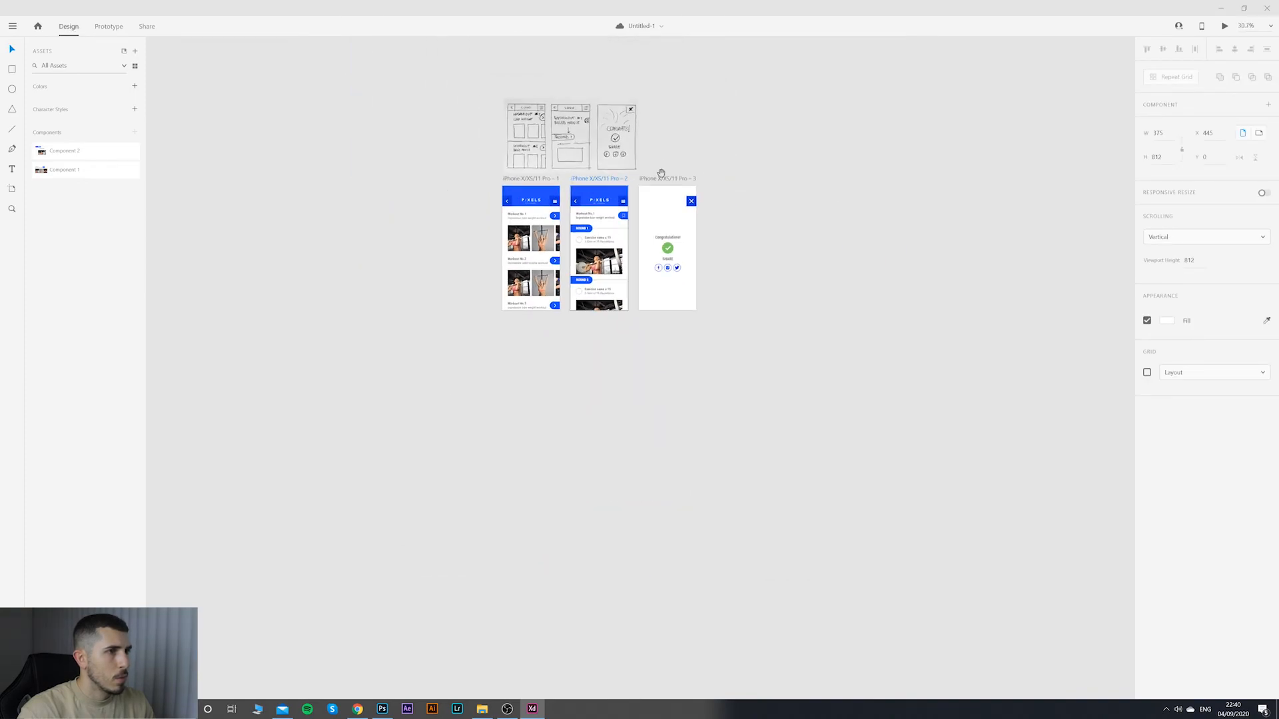
{"action": "scroll", "coordinate": [677, 173], "scroll_direction": "up", "scroll_amount": 4}
{"action": "scroll", "coordinate": [678, 173], "scroll_direction": "up", "scroll_amount": 1}
{"action": "left_click_drag", "start_coordinate": [652, 193], "coordinate": [826, 123]}
{"action": "scroll", "coordinate": [828, 123], "scroll_direction": "down", "scroll_amount": 4}
{"action": "scroll", "coordinate": [831, 125], "scroll_direction": "up", "scroll_amount": 2}
{"action": "scroll", "coordinate": [829, 124], "scroll_direction": "up", "scroll_amount": 2}
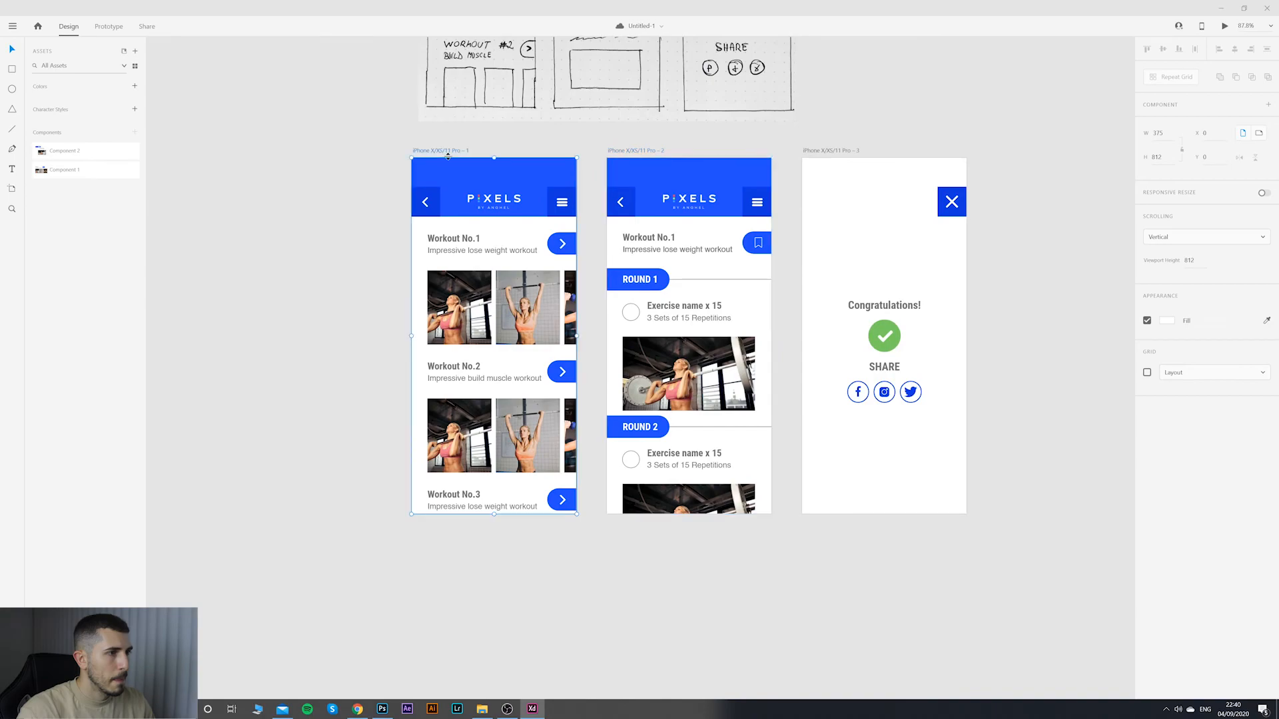
{"action": "left_click", "coordinate": [521, 296]}
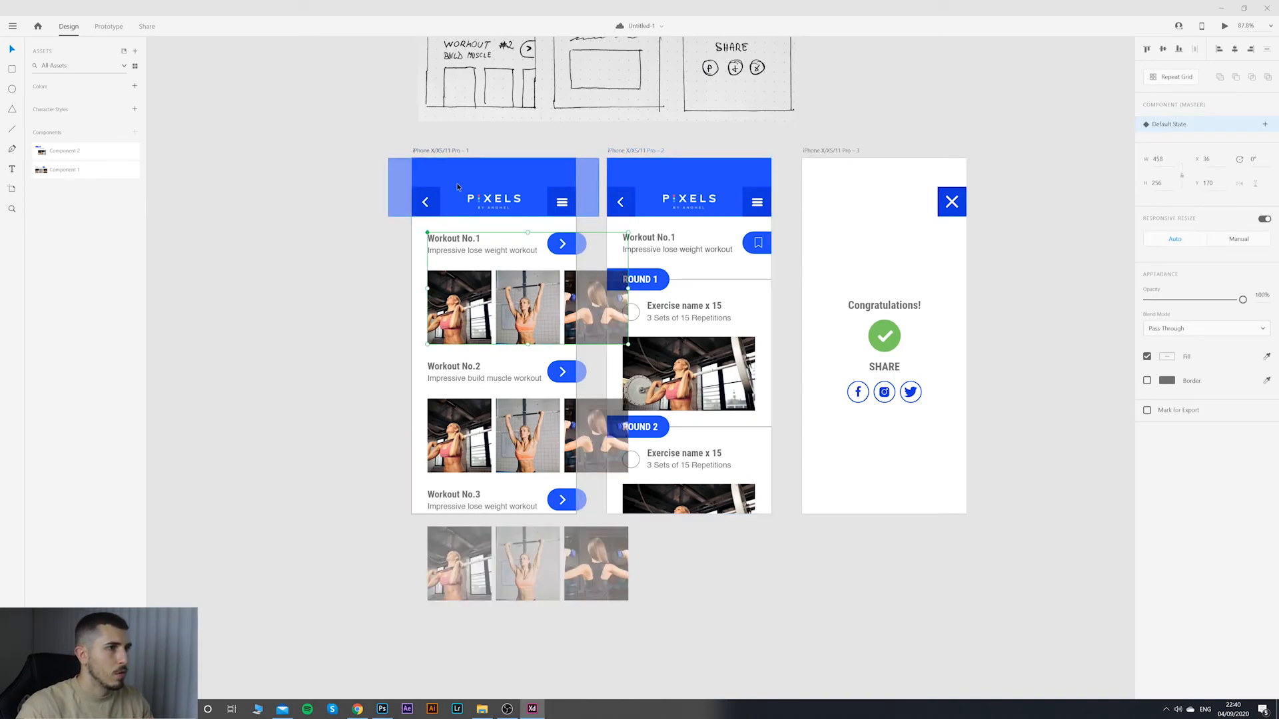
{"action": "left_click", "coordinate": [683, 141]}
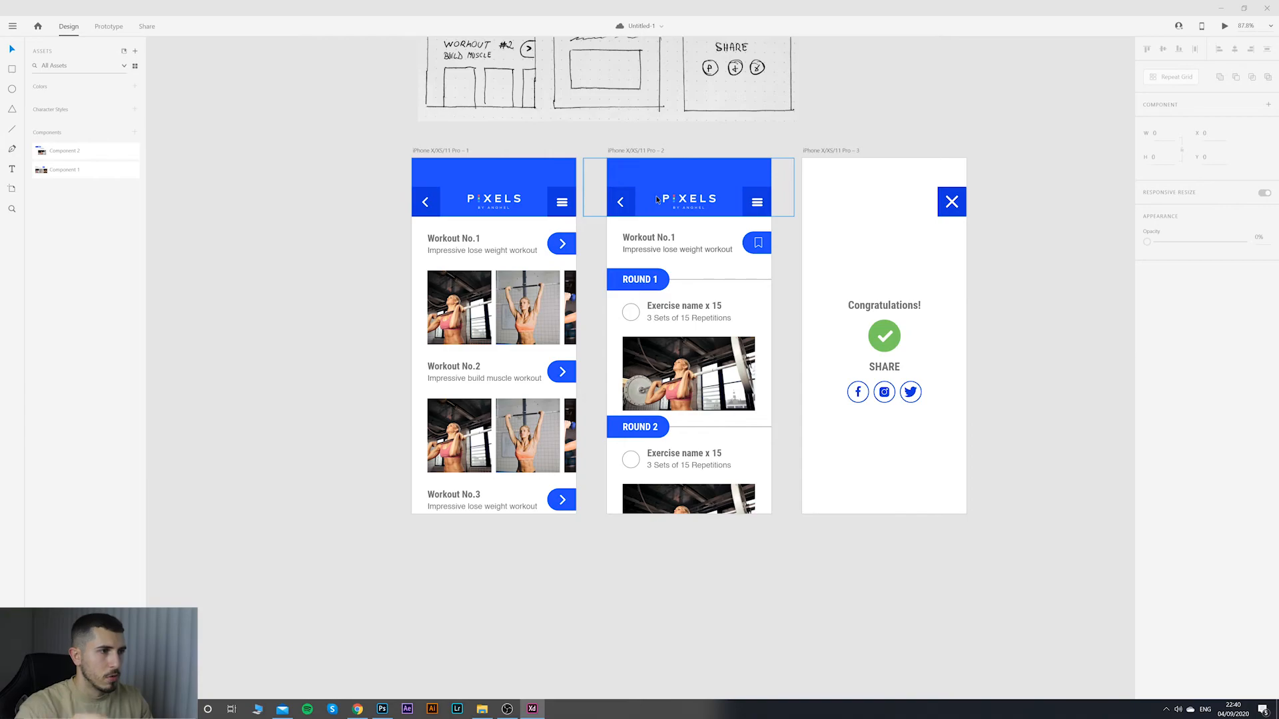
Step: Preview the first artboard in the desktop preview window and close the preview
{"action": "left_click", "coordinate": [466, 151]}
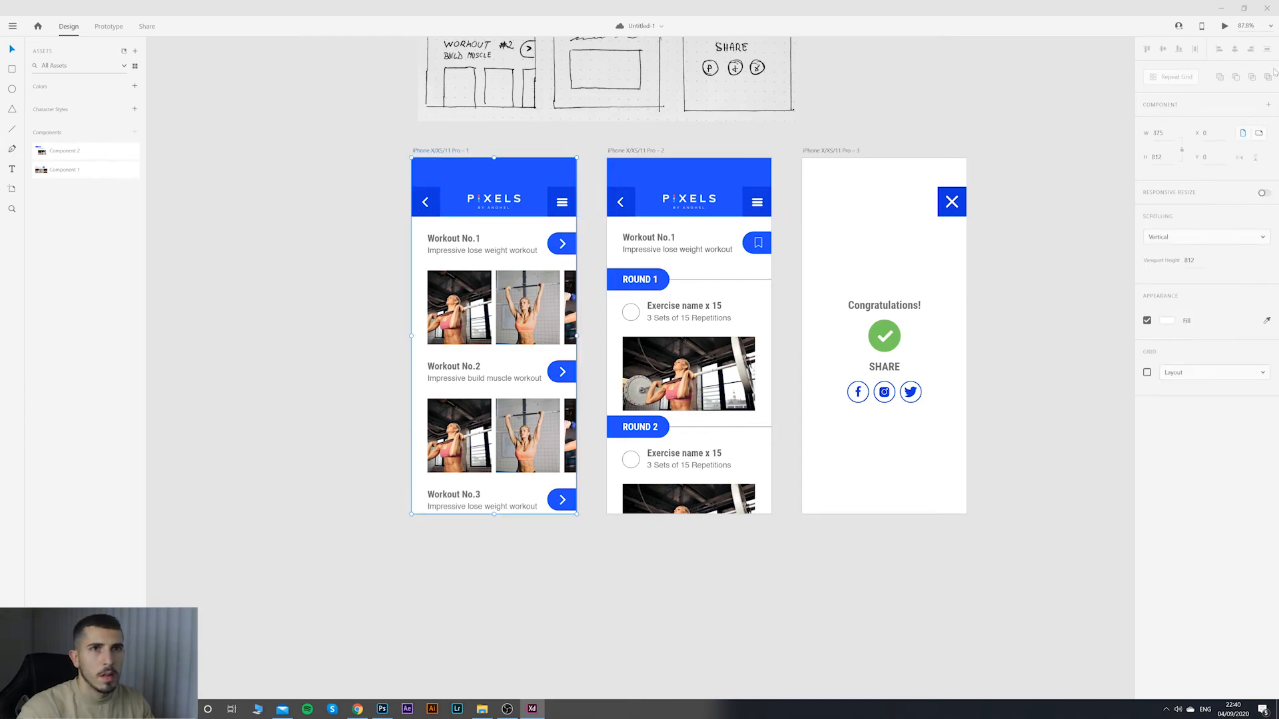
{"action": "left_click", "coordinate": [1224, 26]}
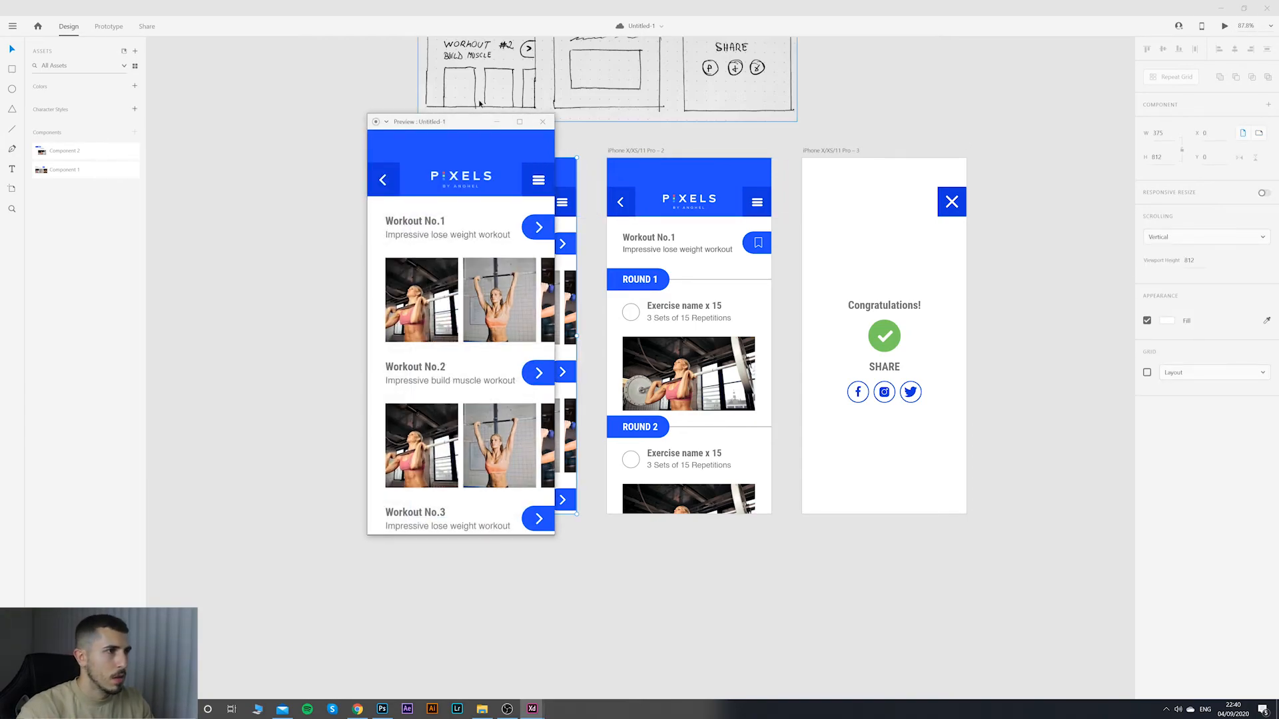
{"action": "left_click_drag", "start_coordinate": [469, 133], "coordinate": [402, 138]}
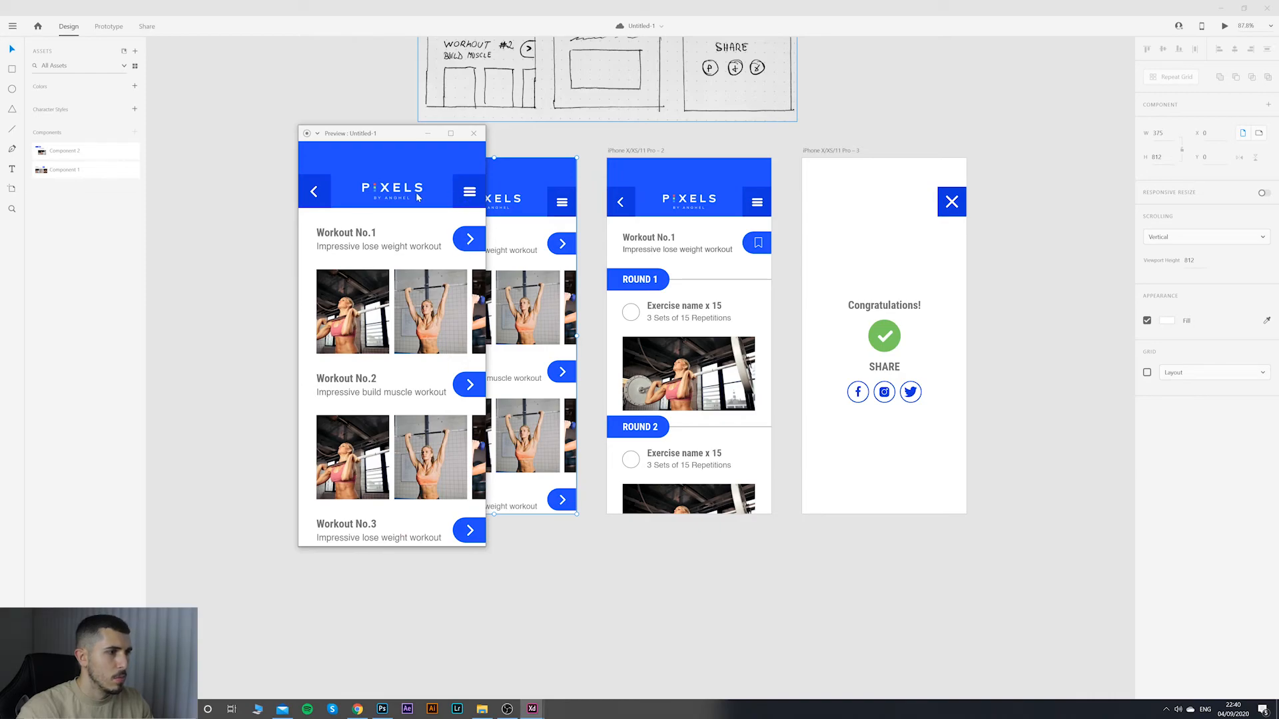
{"action": "left_click", "coordinate": [484, 151]}
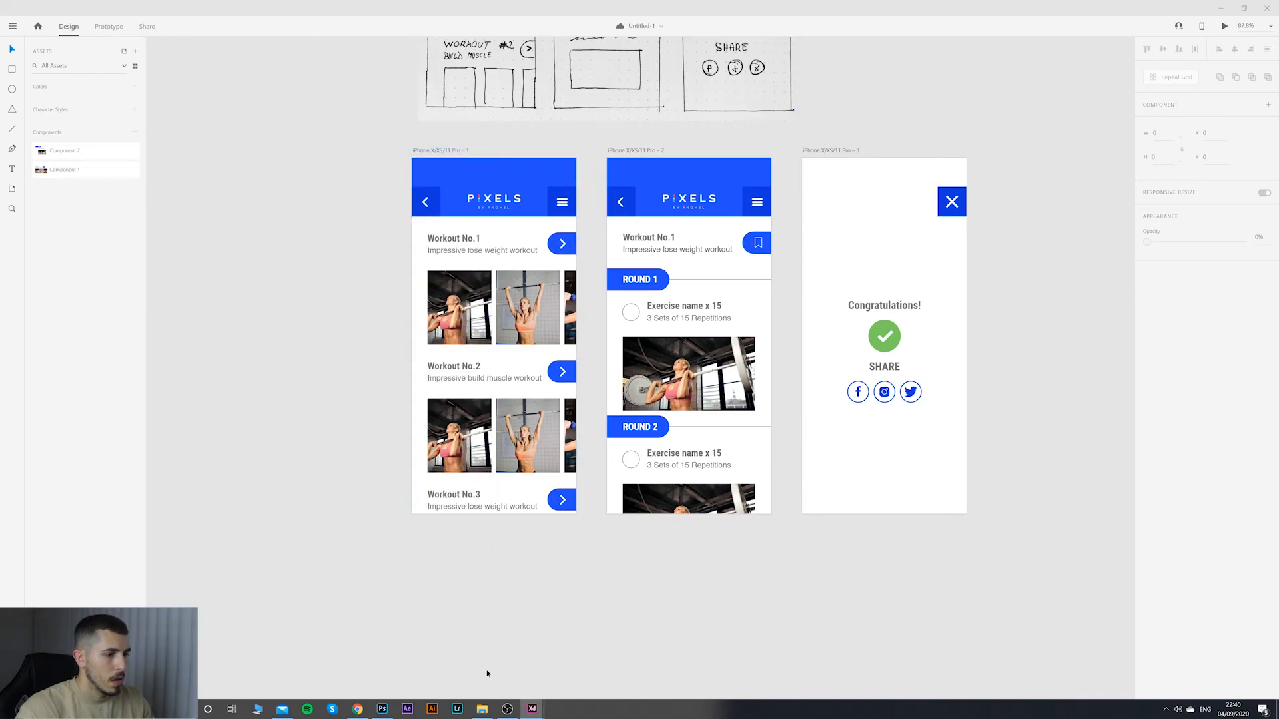
{"action": "mouse_move", "coordinate": [531, 709]}
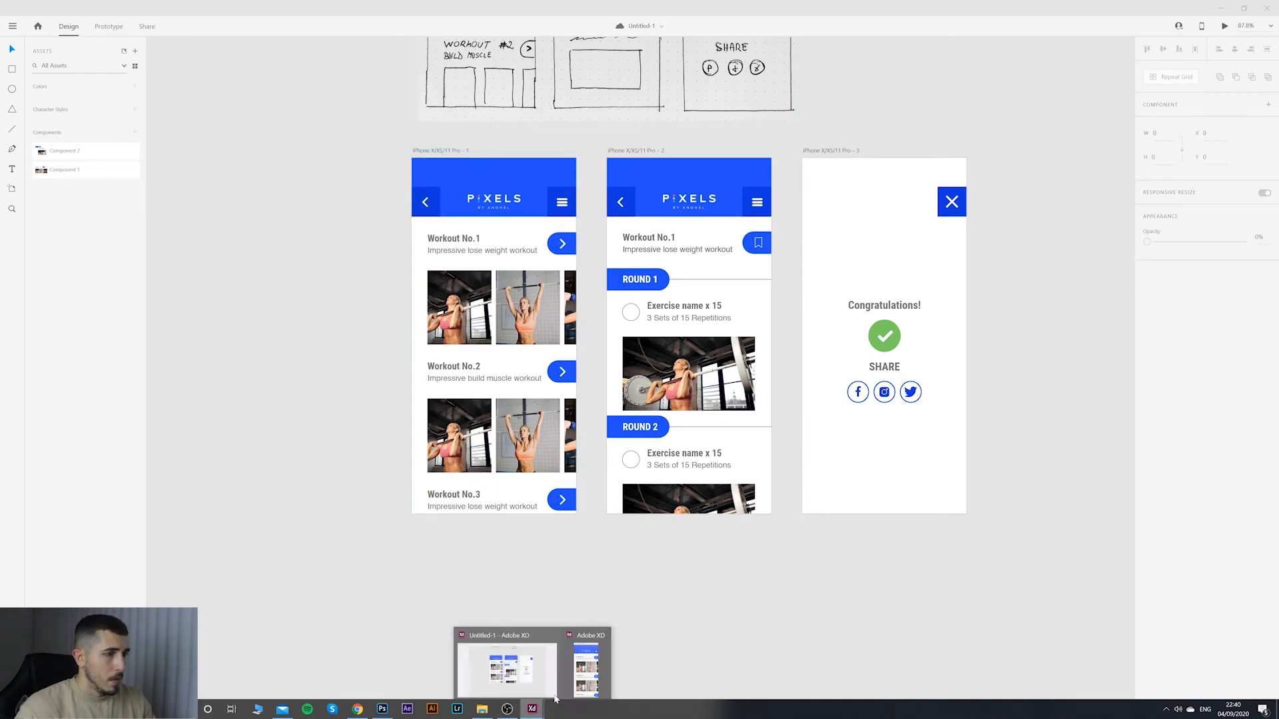
{"action": "left_click", "coordinate": [586, 666]}
{"action": "left_click", "coordinate": [474, 133]}
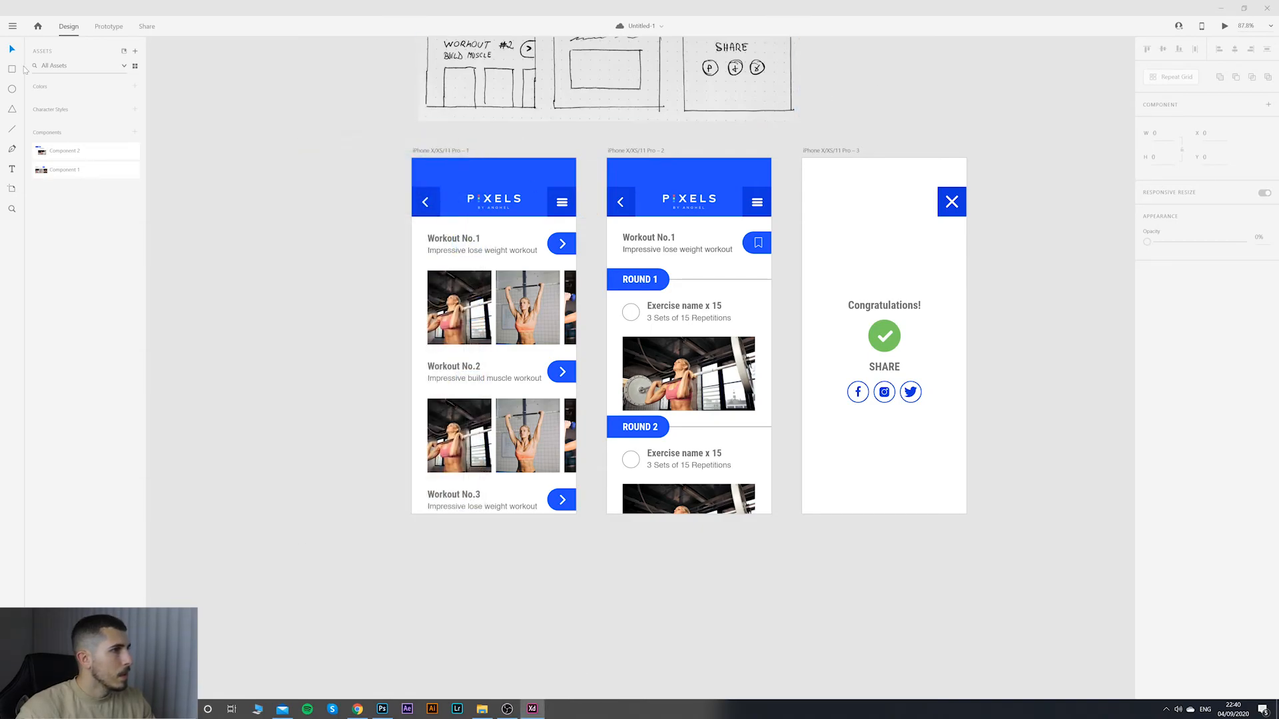
Step: Duplicate the first artboard and place the copy directly below the original
{"action": "left_click", "coordinate": [451, 151]}
{"action": "scroll", "coordinate": [450, 150], "scroll_direction": "down", "scroll_amount": 3}
{"action": "scroll", "coordinate": [478, 159], "scroll_direction": "up", "scroll_amount": 2}
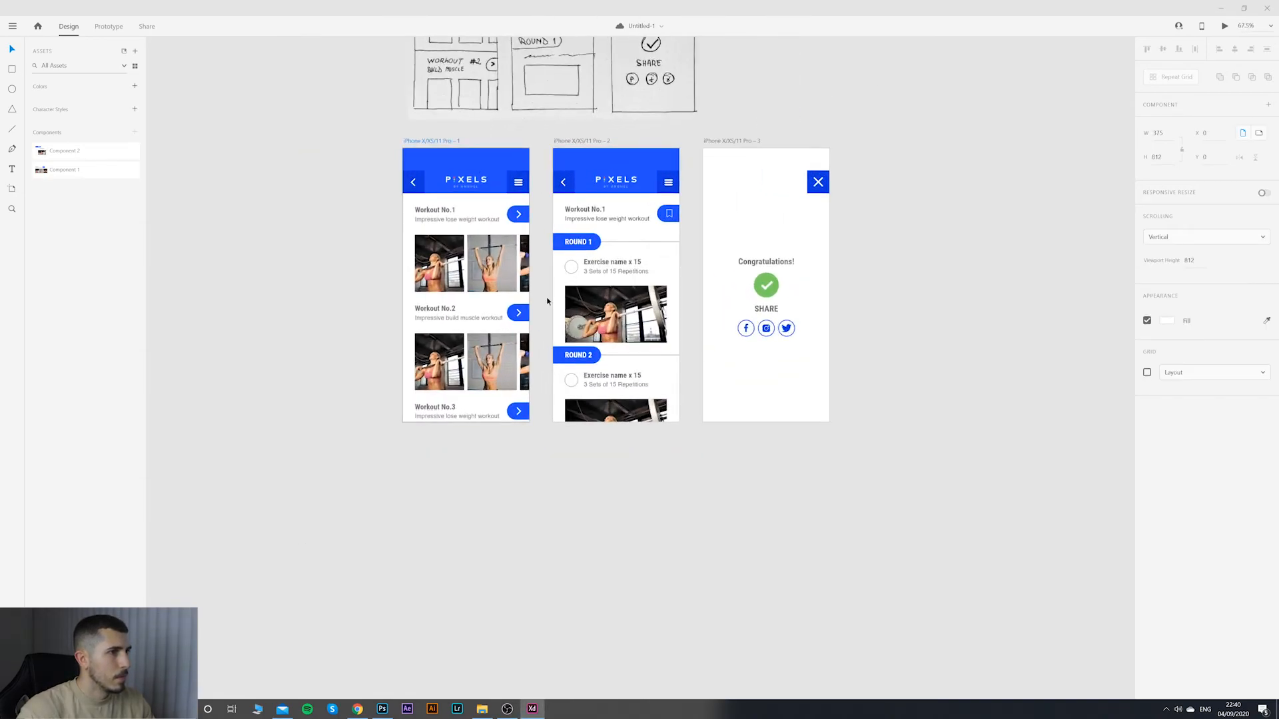
{"action": "left_click_drag", "start_coordinate": [557, 307], "coordinate": [578, 238]}
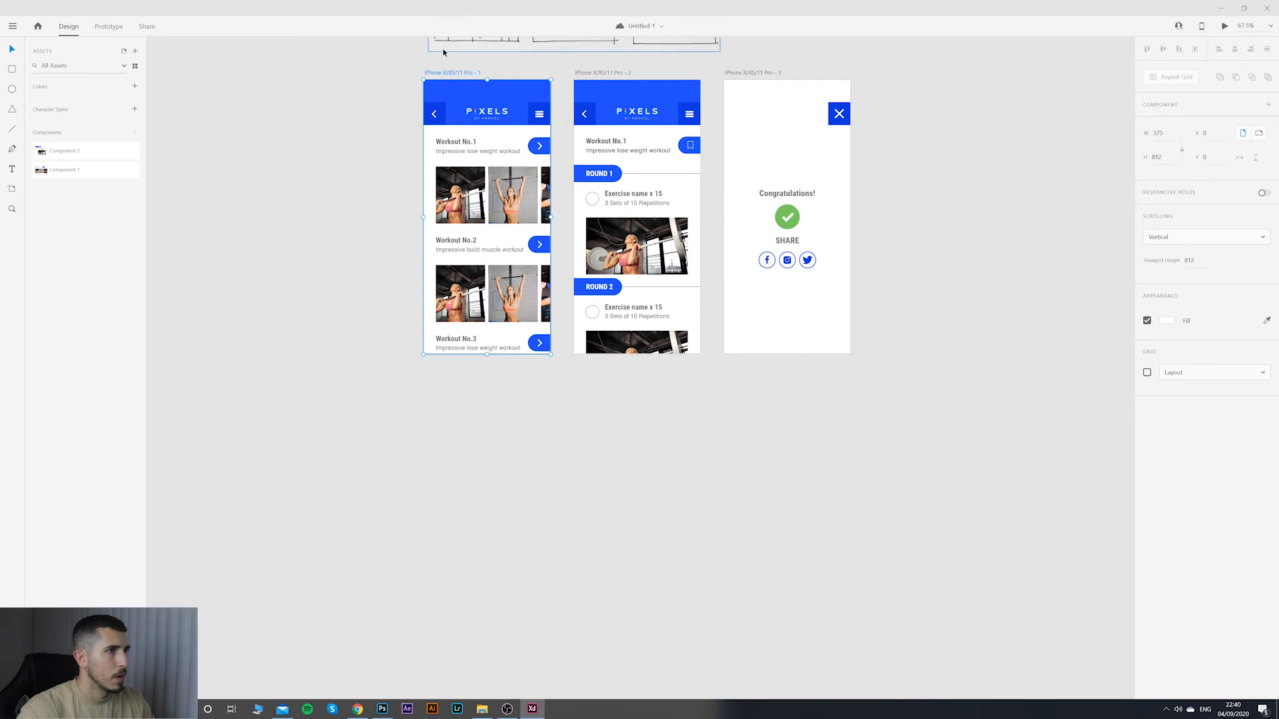
{"action": "left_click", "coordinate": [429, 66]}
{"action": "left_click", "coordinate": [476, 74]}
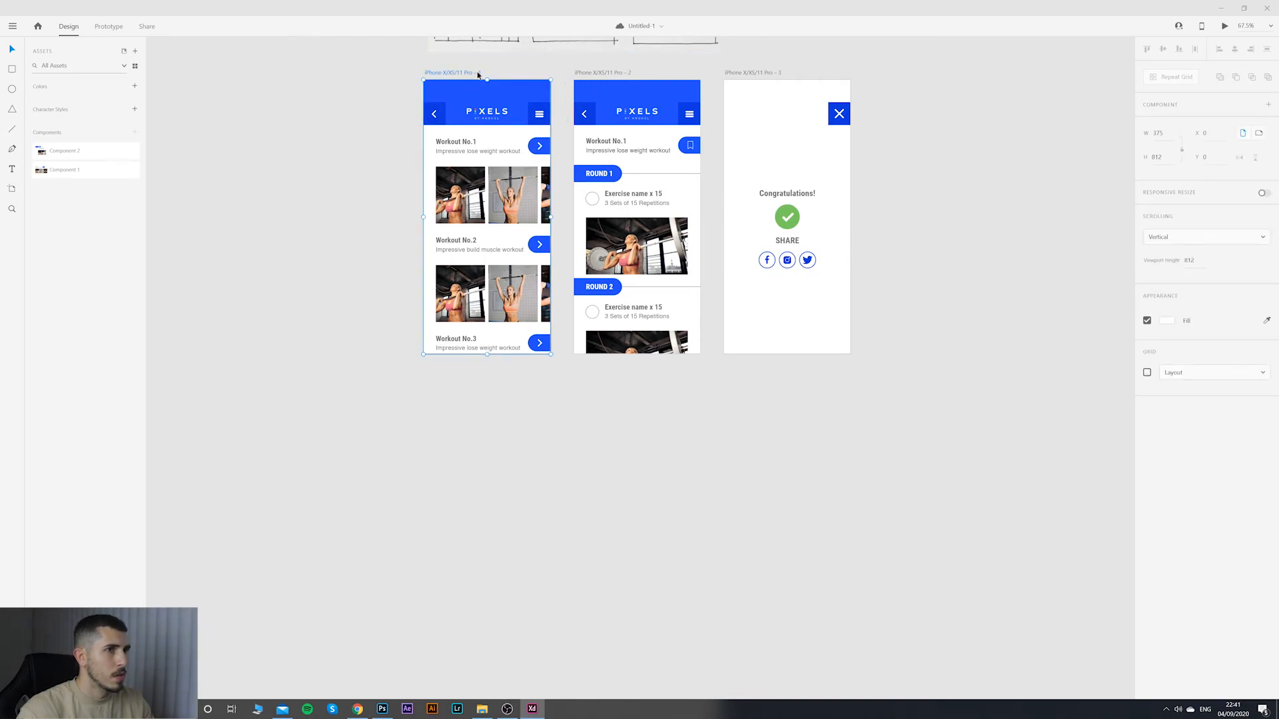
{"action": "key", "text": "ctrl+d"}
{"action": "left_click_drag", "start_coordinate": [886, 72], "coordinate": [468, 382]}
{"action": "left_click", "coordinate": [521, 437]}
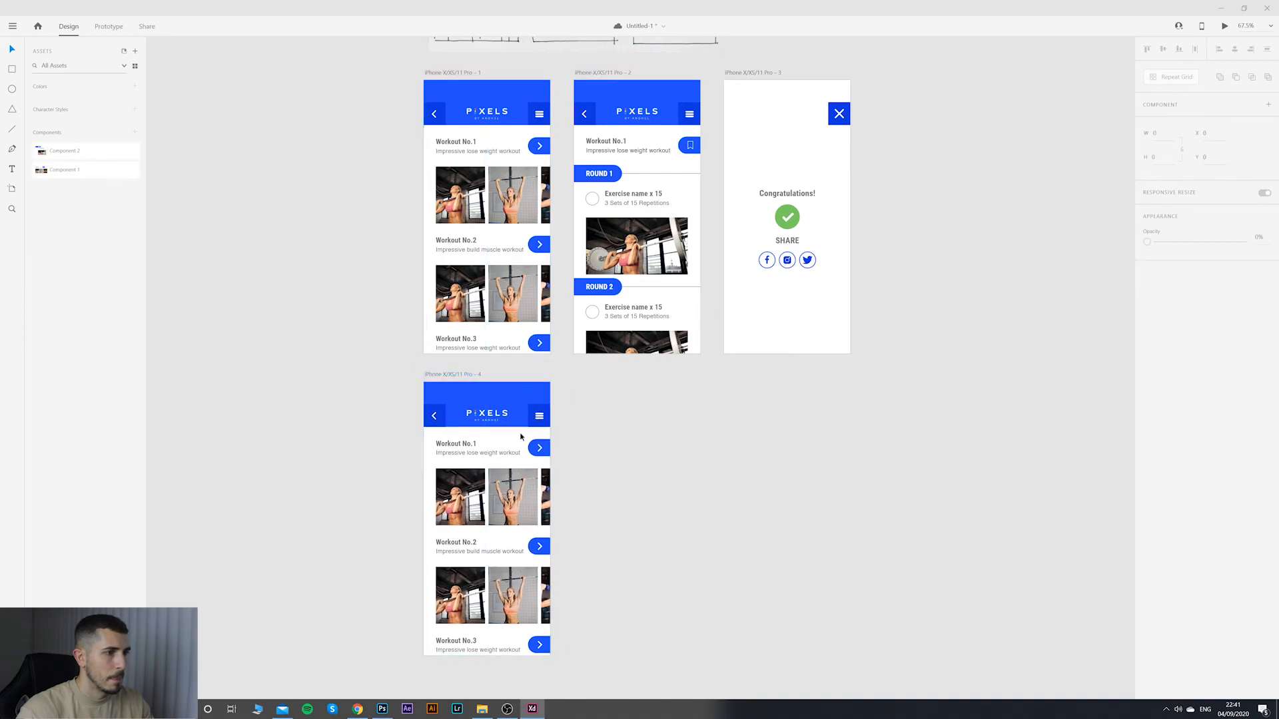
Step: In Prototype mode, shift the three Workout No.1 photos on the duplicated artboard leftwards until the third photo is fully inside the screen
{"action": "left_click", "coordinate": [503, 511]}
{"action": "scroll", "coordinate": [511, 511], "scroll_direction": "up", "scroll_amount": 4}
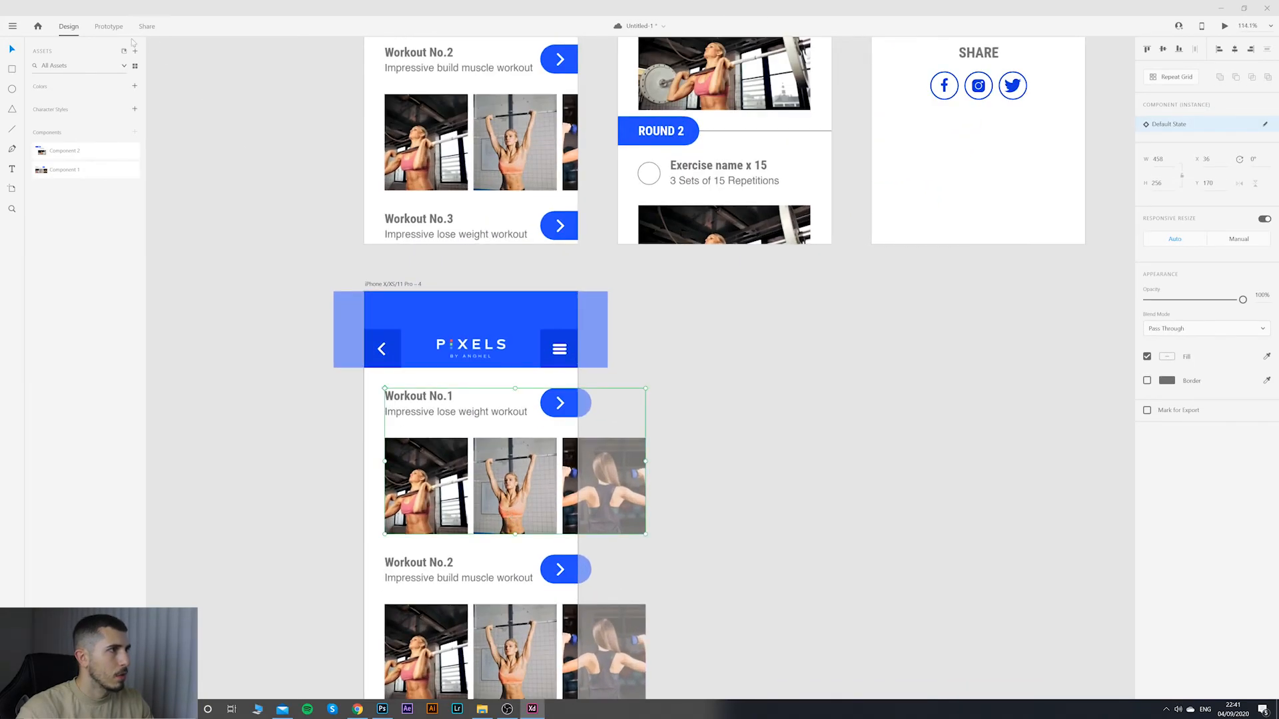
{"action": "key", "text": "ctrl+2"}
{"action": "scroll", "coordinate": [660, 360], "scroll_direction": "down", "scroll_amount": 2}
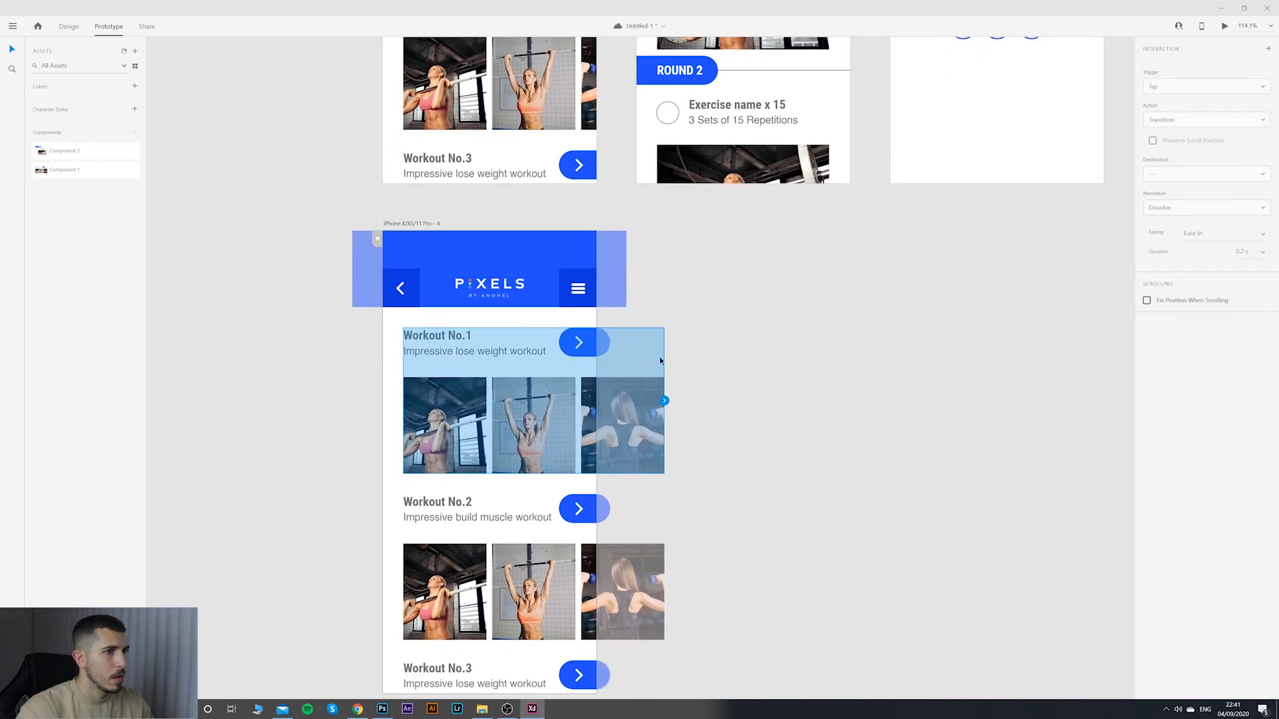
{"action": "double_click", "coordinate": [543, 414]}
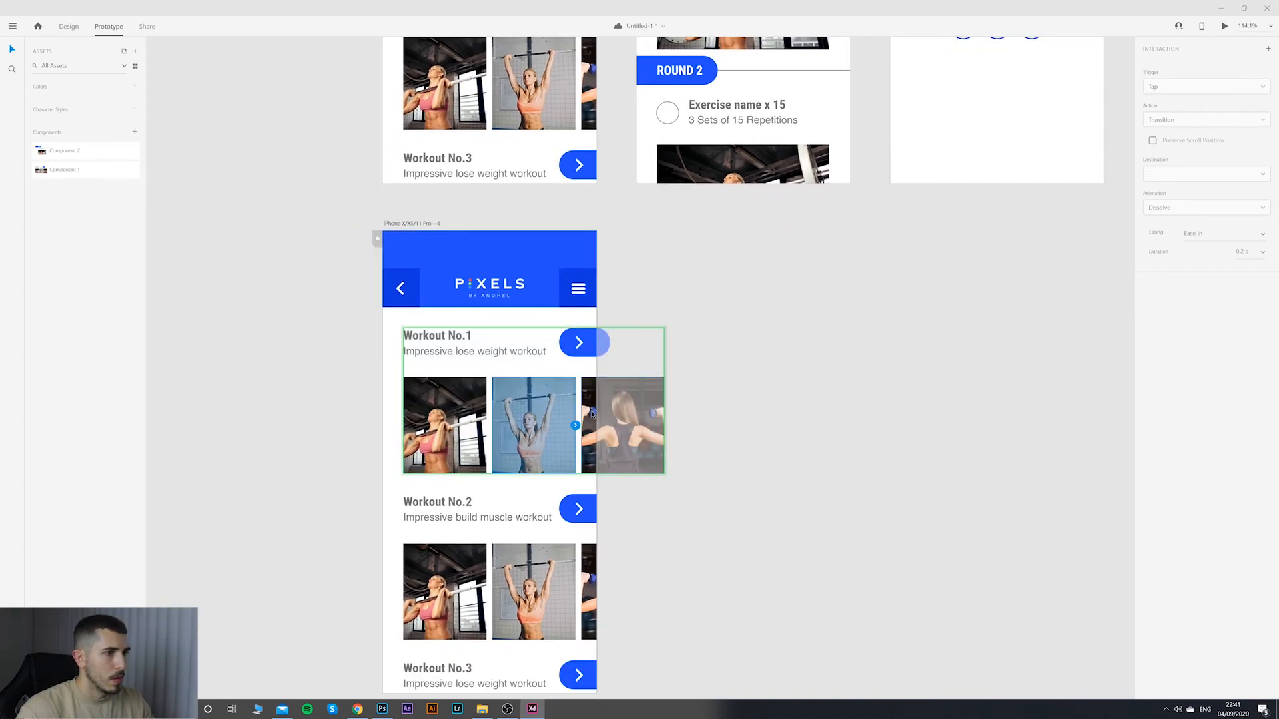
{"action": "left_click", "coordinate": [593, 413], "text": "shift"}
{"action": "left_click", "coordinate": [464, 410], "text": "shift"}
{"action": "left_click_drag", "start_coordinate": [584, 401], "coordinate": [508, 404]}
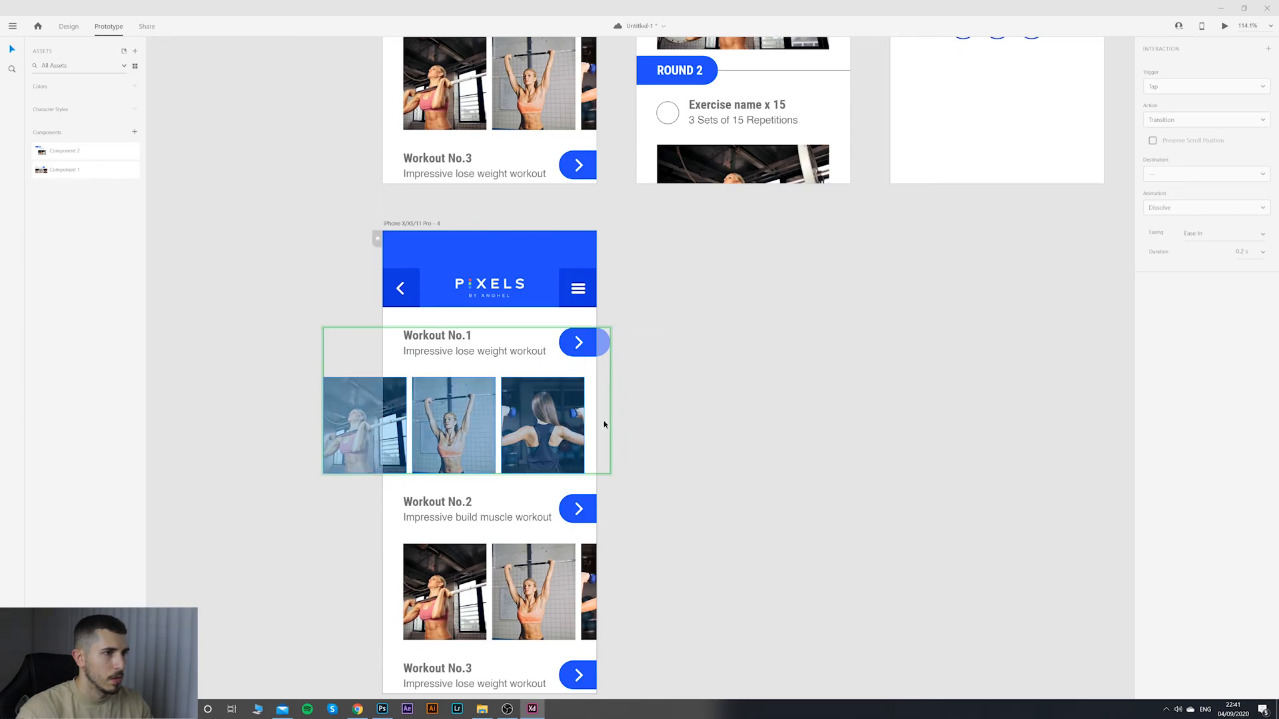
{"action": "left_click", "coordinate": [679, 437]}
Step: Try linking the first artboard's Workout No.1 component to the duplicated artboard, and undo the link
{"action": "scroll", "coordinate": [679, 437], "scroll_direction": "down", "scroll_amount": 3}
{"action": "scroll", "coordinate": [675, 434], "scroll_direction": "up", "scroll_amount": 2}
{"action": "left_click_drag", "start_coordinate": [667, 397], "coordinate": [685, 450]}
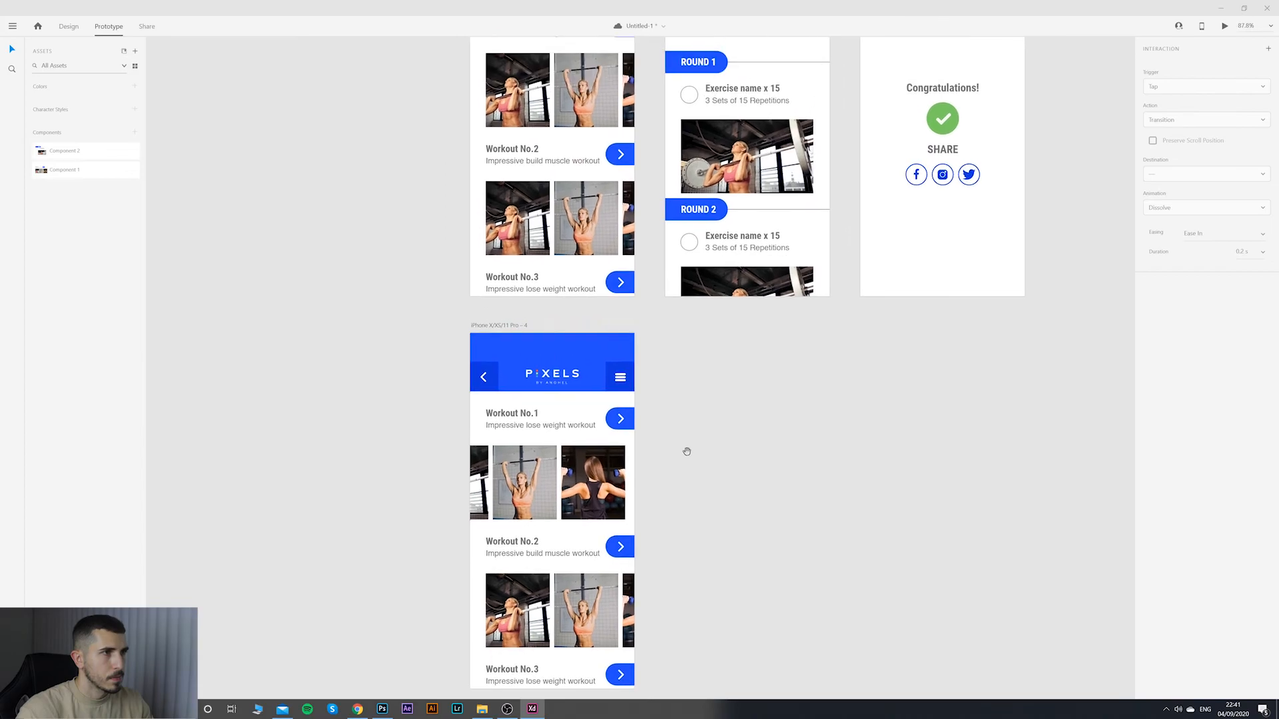
{"action": "left_click", "coordinate": [616, 93]}
{"action": "mouse_move", "coordinate": [686, 72]}
{"action": "left_mouse_down"}
{"action": "mouse_move", "coordinate": [700, 349]}
{"action": "mouse_move", "coordinate": [565, 486]}
{"action": "left_mouse_up"}
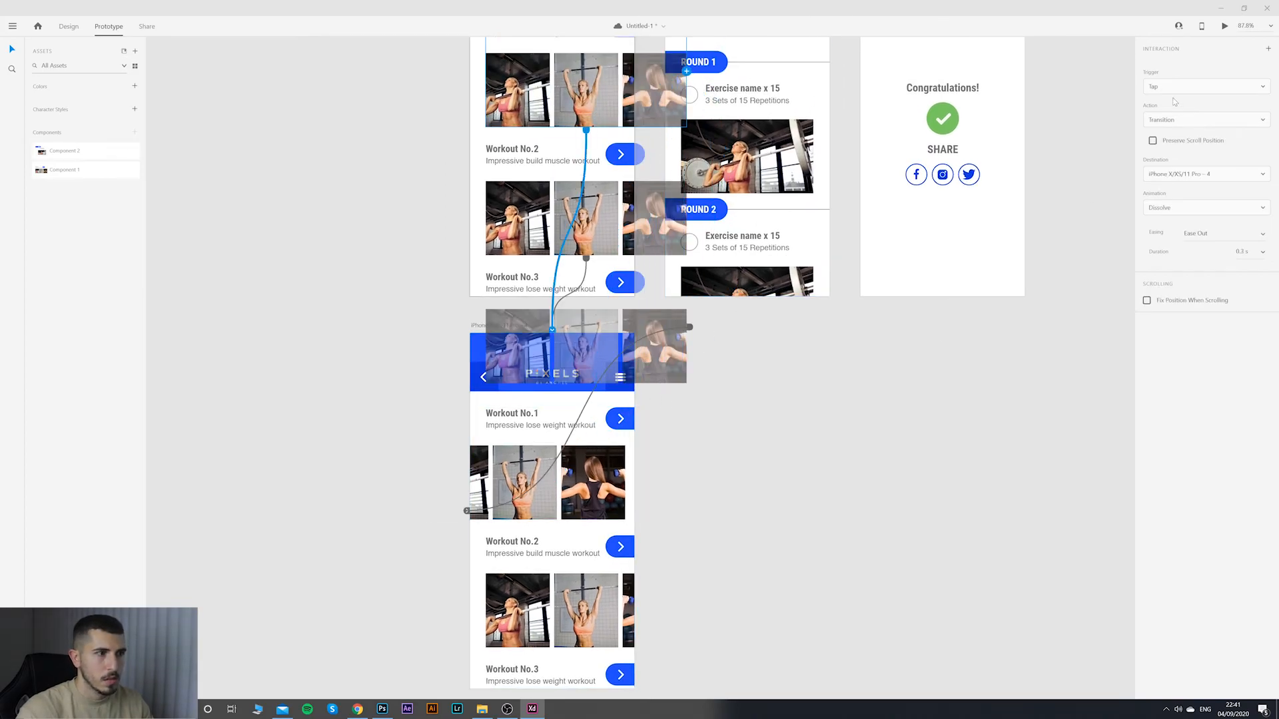
{"action": "key", "text": "ctrl+z"}
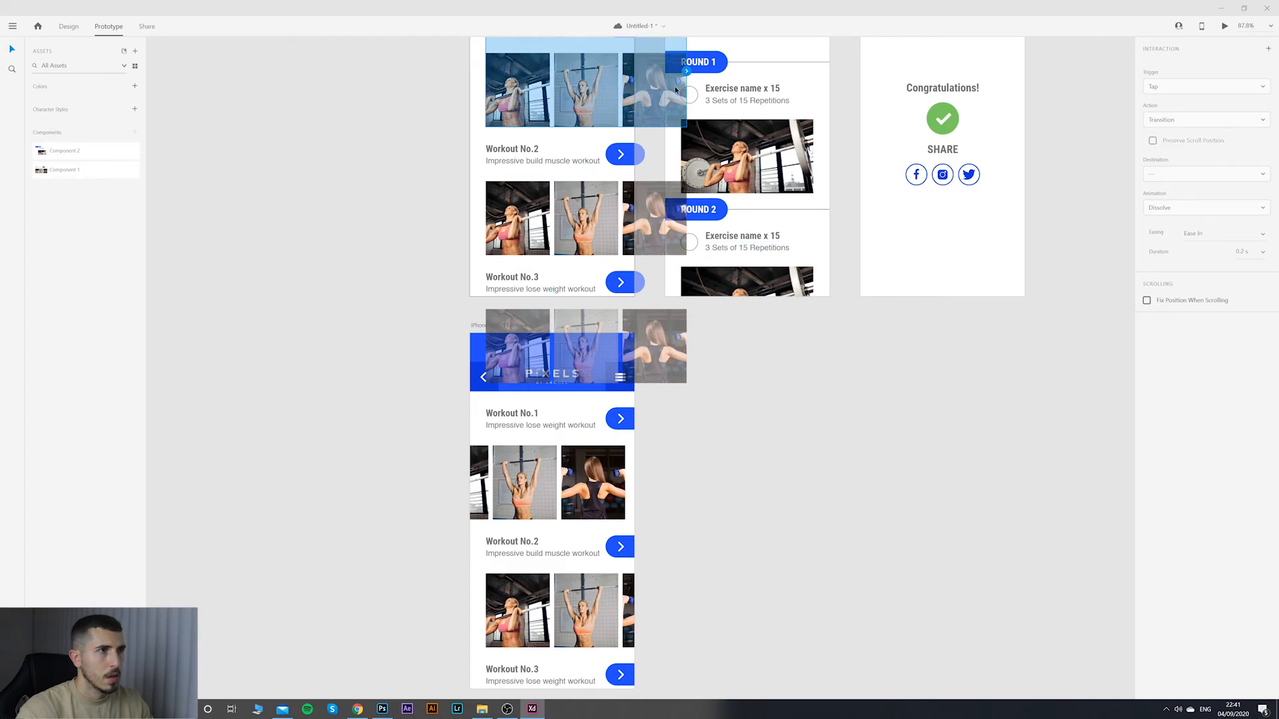
Step: Undo the photo shift and the artboard duplication, and return to Design mode
{"action": "scroll", "coordinate": [613, 92], "scroll_direction": "up", "scroll_amount": 2}
{"action": "double_click", "coordinate": [607, 140]}
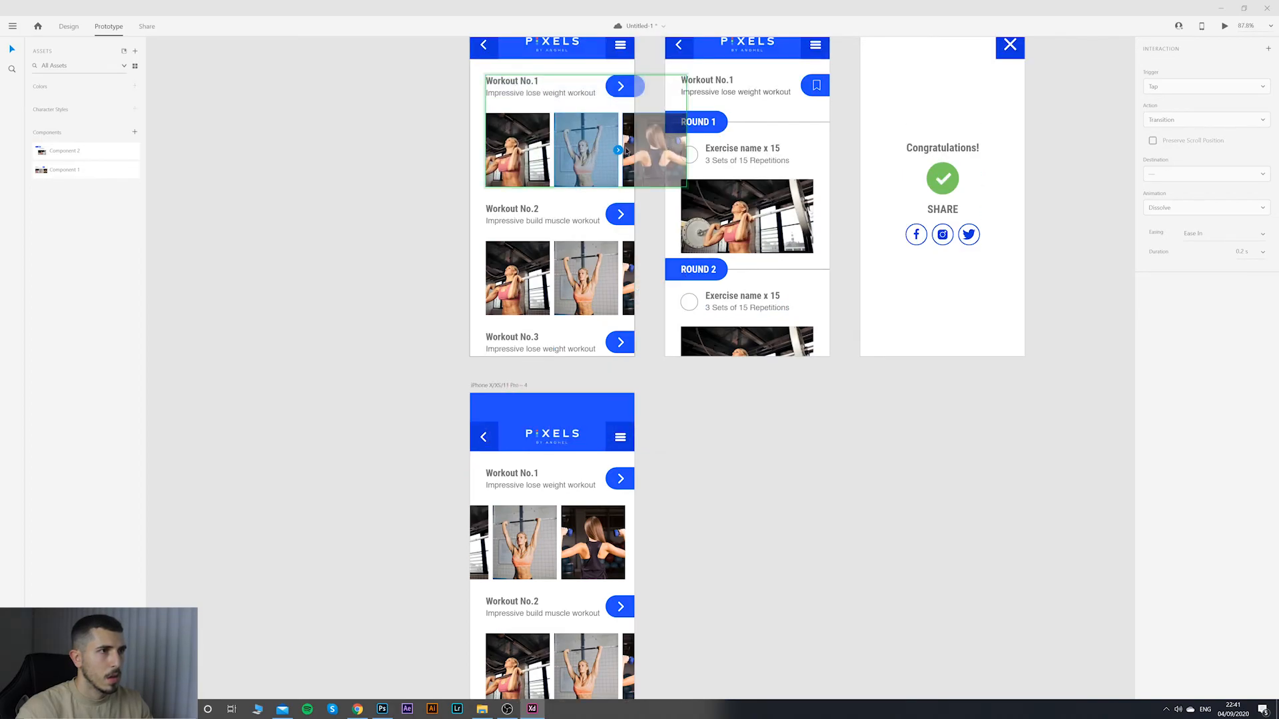
{"action": "left_click", "coordinate": [627, 151]}
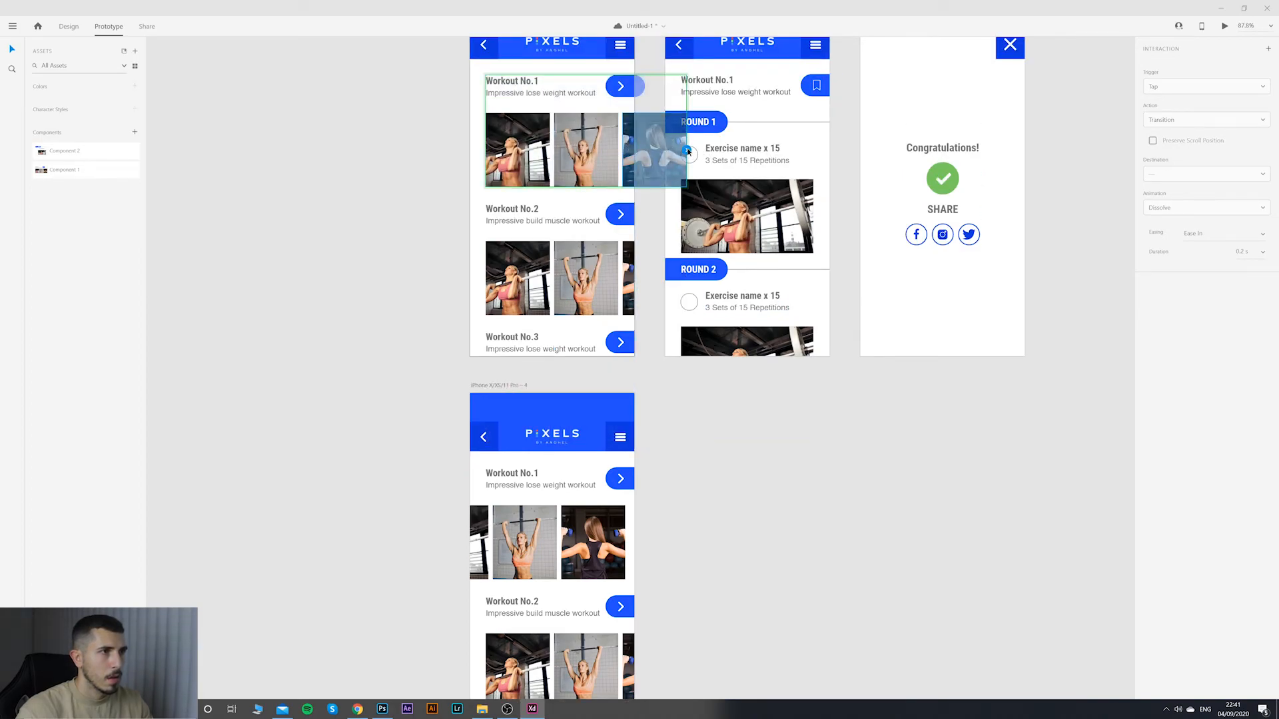
{"action": "left_click", "coordinate": [601, 148]}
{"action": "left_click", "coordinate": [769, 499]}
{"action": "key", "text": "ctrl+z"}
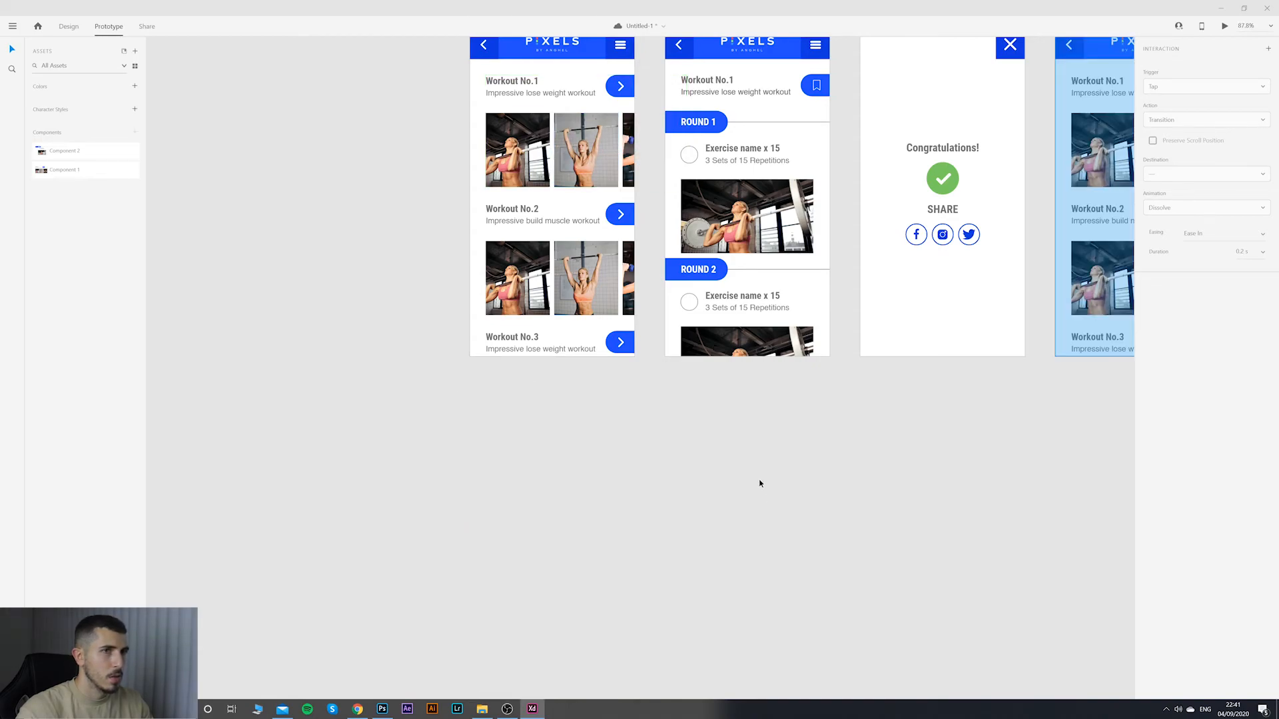
{"action": "key", "text": "ctrl+z"}
{"action": "left_click", "coordinate": [68, 26]}
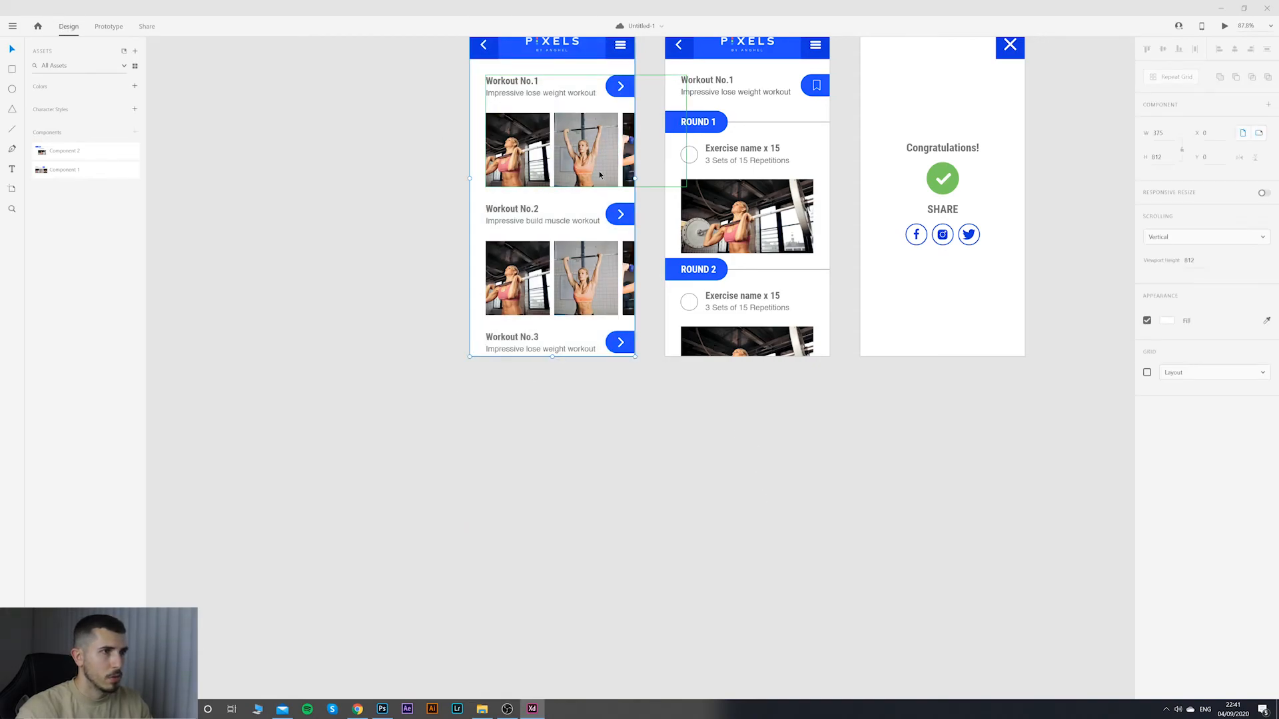
Step: Try grouping the three Workout No.1 photos on the first artboard and moving them, and undo the change
{"action": "left_click", "coordinate": [598, 171]}
{"action": "left_click", "coordinate": [638, 153], "text": "shift"}
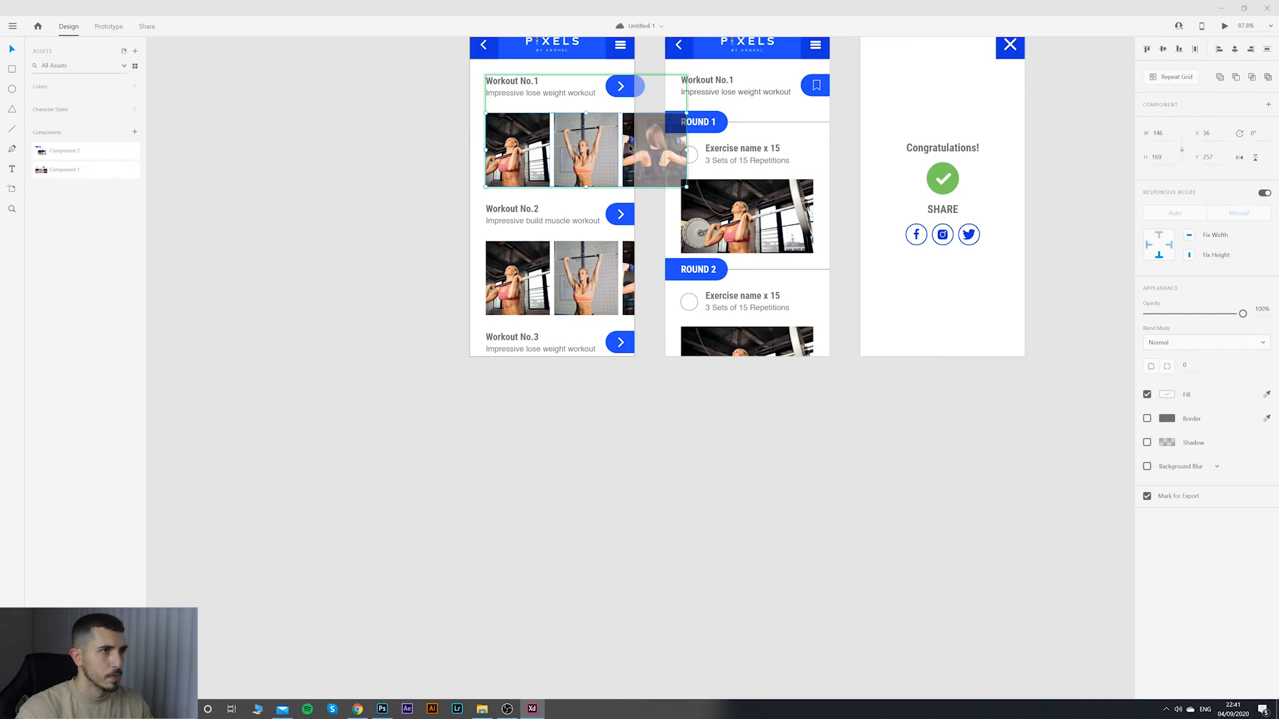
{"action": "key", "text": "ctrl+g"}
{"action": "left_click", "coordinate": [686, 498]}
{"action": "left_click", "coordinate": [594, 162]}
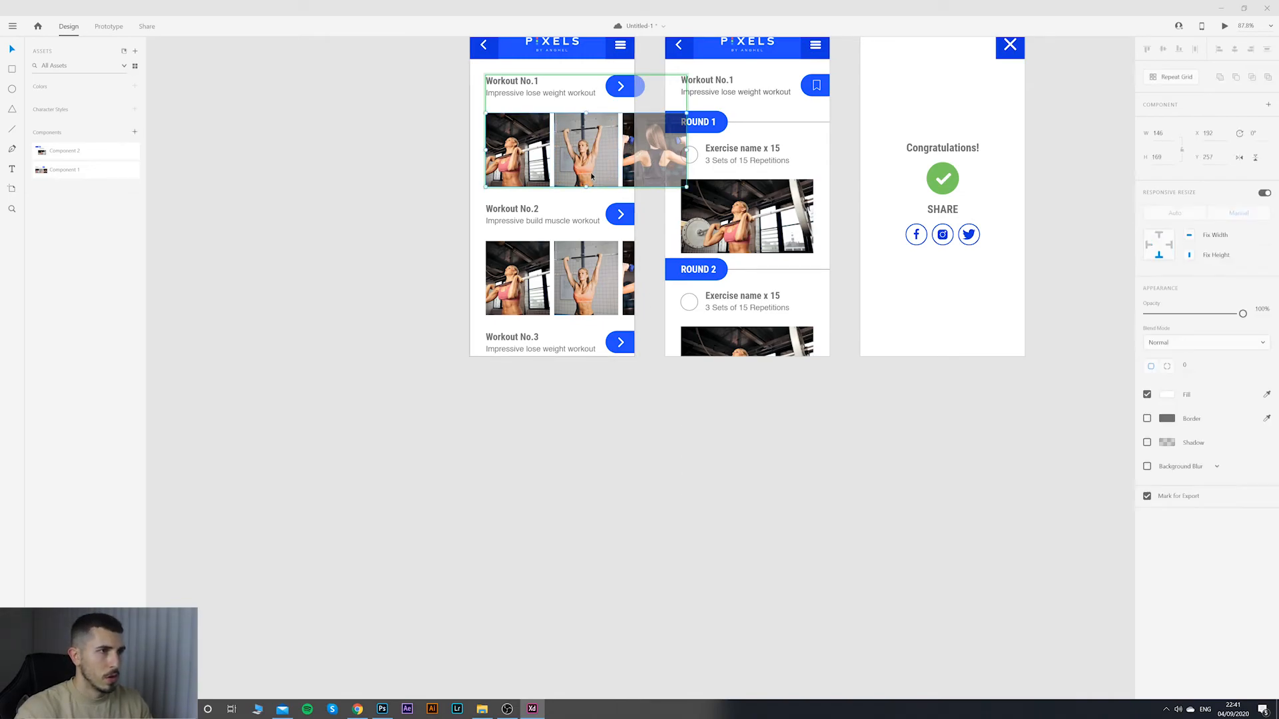
{"action": "left_click_drag", "start_coordinate": [594, 162], "coordinate": [623, 156]}
{"action": "key", "text": "ctrl+z"}
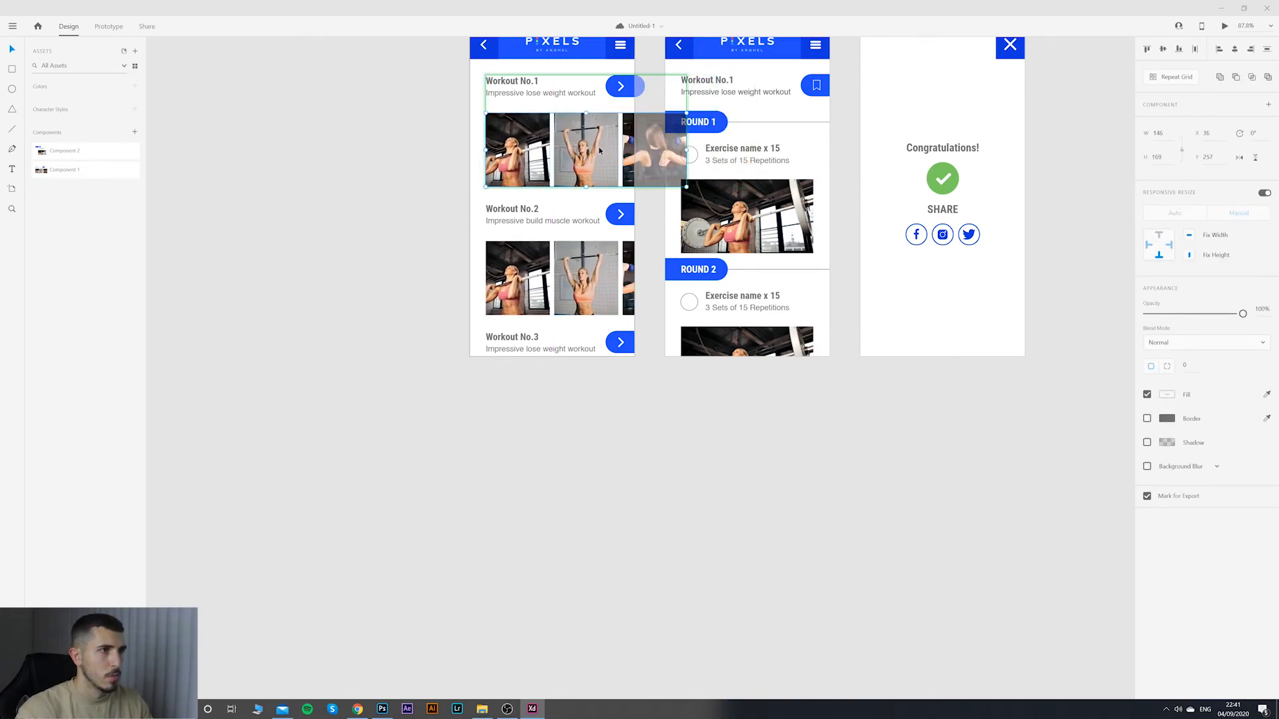
{"action": "left_click", "coordinate": [682, 516]}
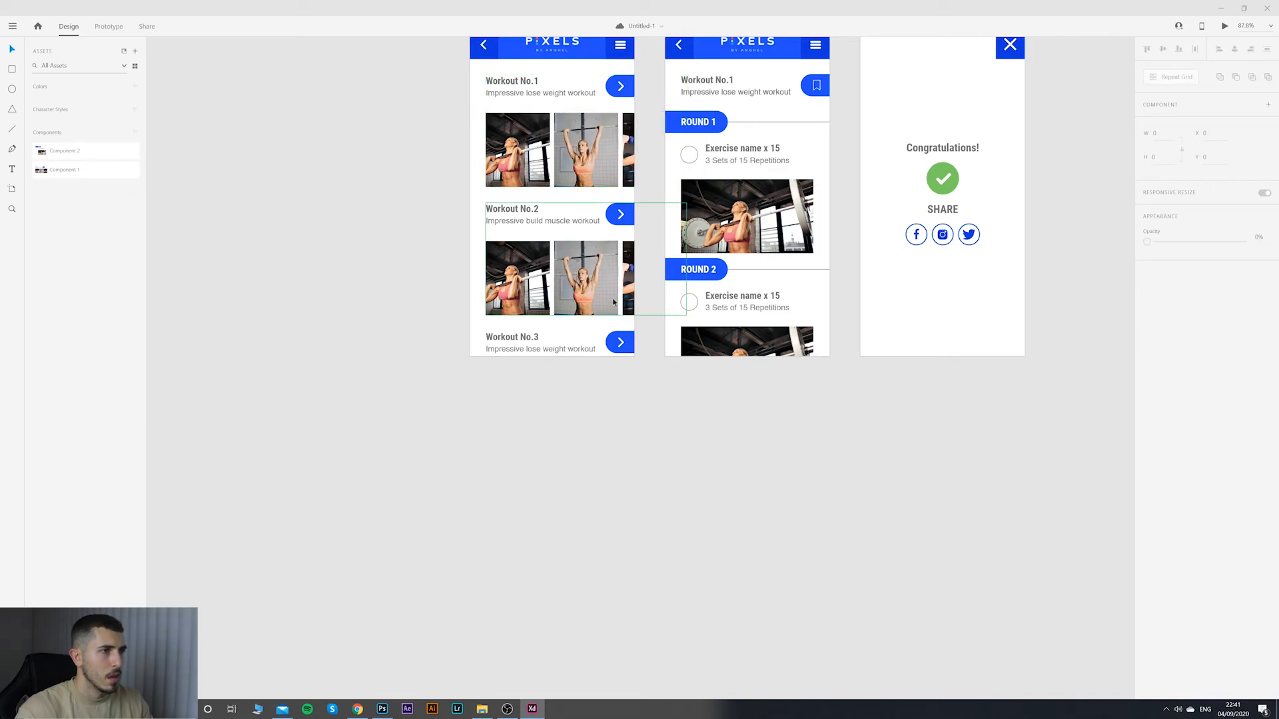
Step: Select the photos inside the Workout No.2 component on the first artboard to check how they are grouped
{"action": "double_click", "coordinate": [580, 266]}
{"action": "double_click", "coordinate": [580, 266]}
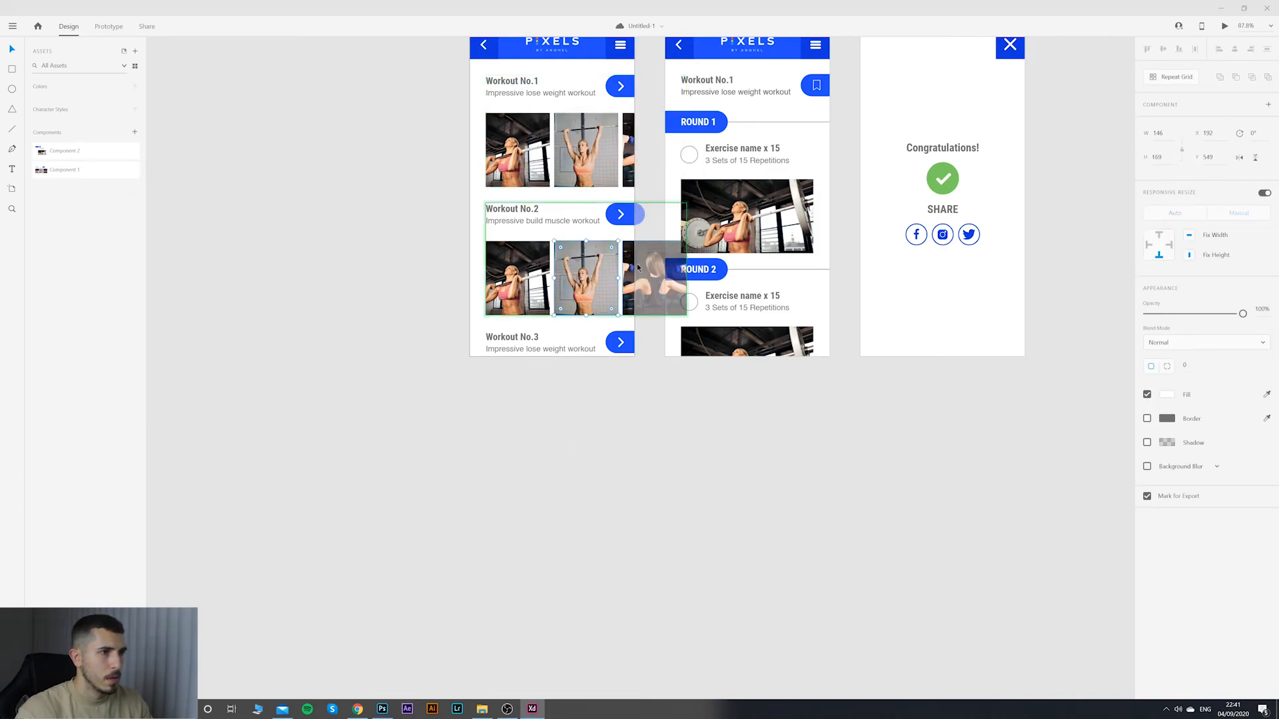
{"action": "left_click", "coordinate": [631, 264], "text": "shift"}
{"action": "left_click", "coordinate": [672, 382]}
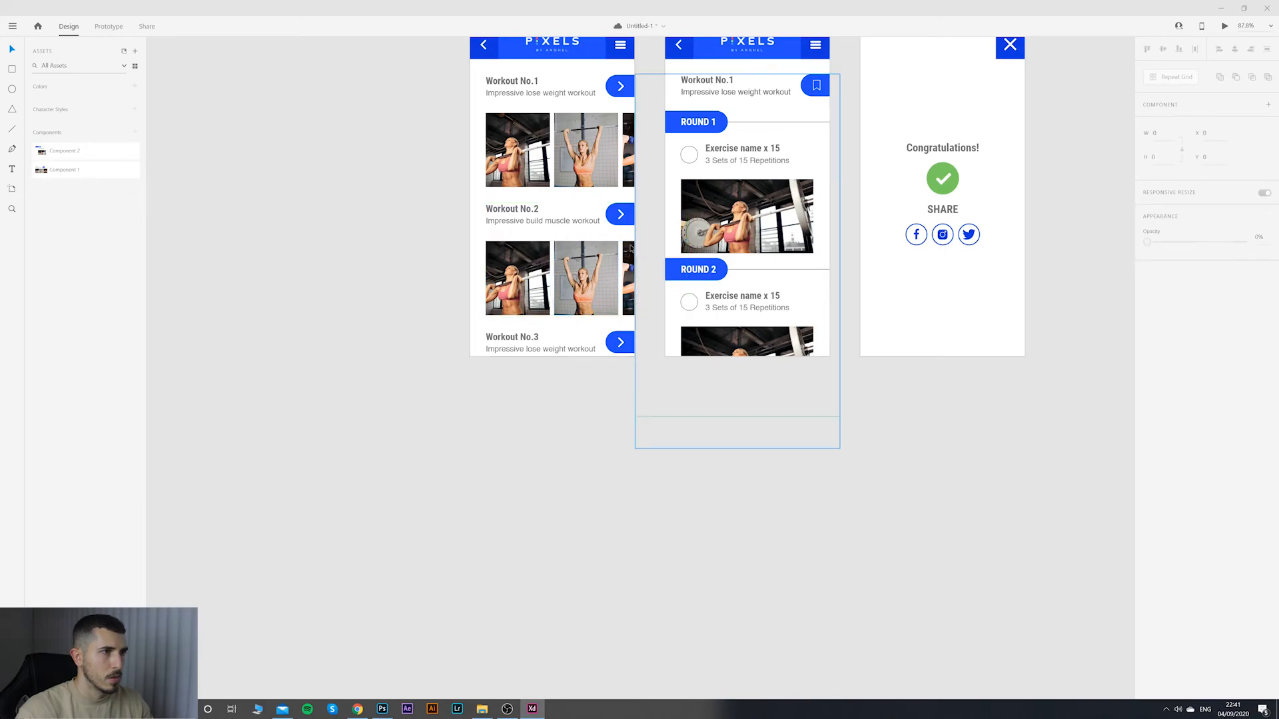
Step: Try moving the Workout No.1 photos leftwards on the first artboard, and undo the changes
{"action": "left_click_drag", "start_coordinate": [623, 168], "coordinate": [566, 162]}
{"action": "key", "text": "ctrl+z"}
{"action": "double_click", "coordinate": [598, 162]}
{"action": "key", "text": "ctrl+z"}
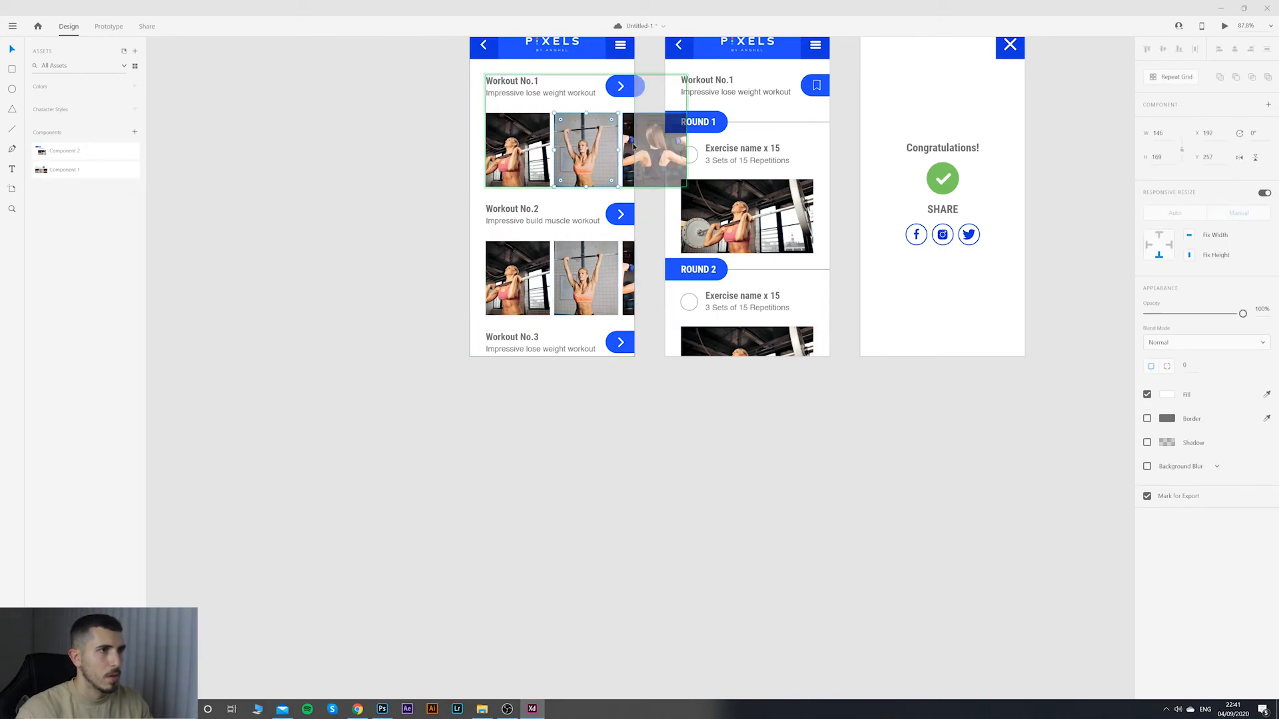
Step: Try shifting the Workout No.1 photo group sideways inside its component on the first artboard, and undo the move
{"action": "left_click", "coordinate": [629, 137]}
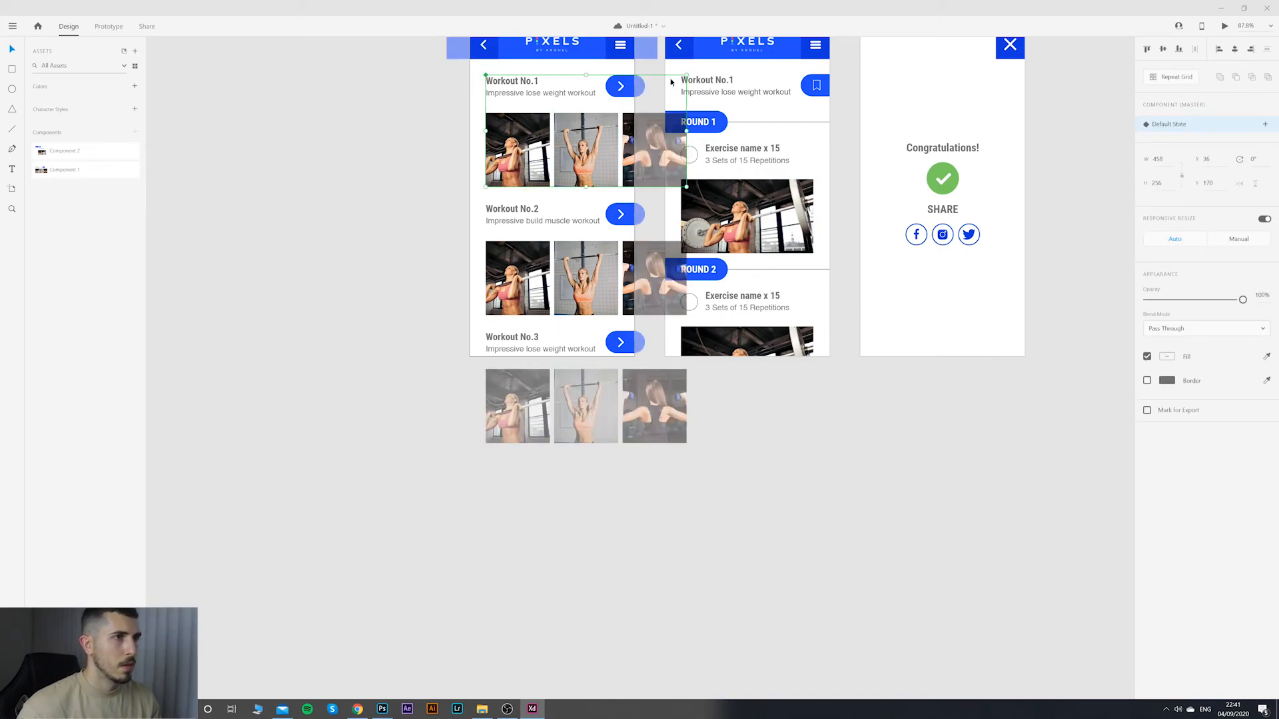
{"action": "double_click", "coordinate": [595, 141]}
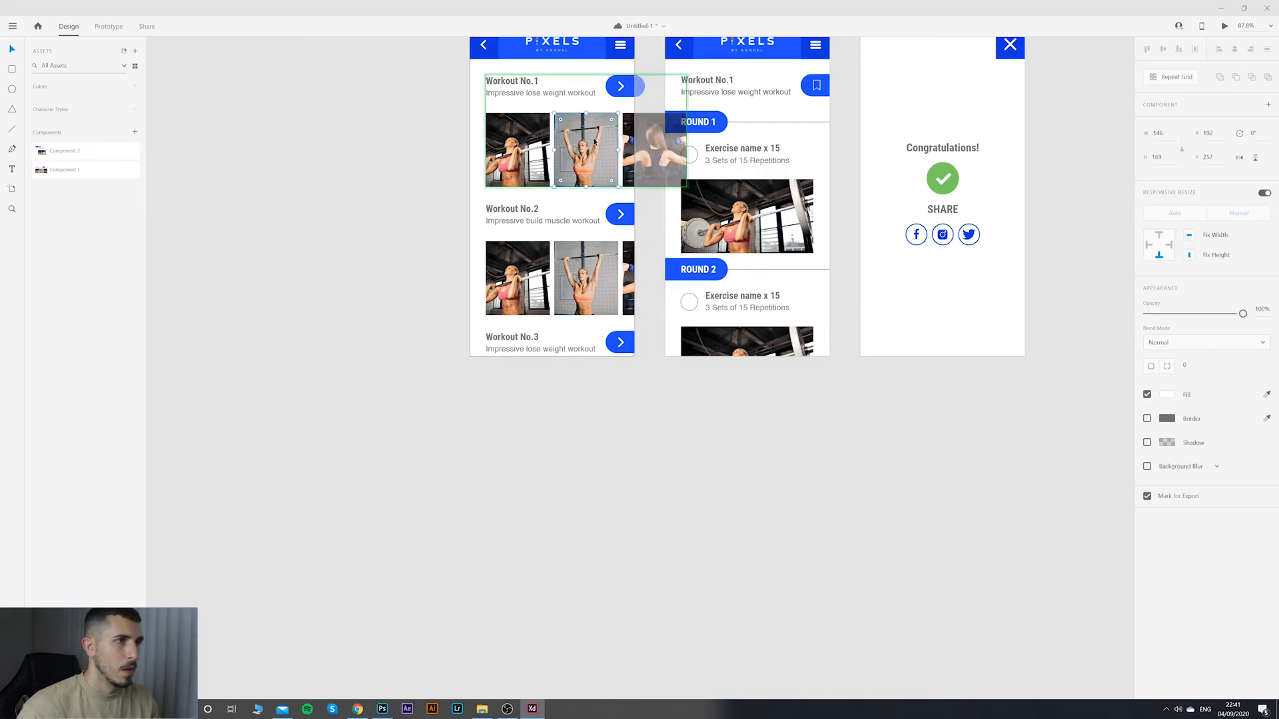
{"action": "left_click", "coordinate": [539, 146]}
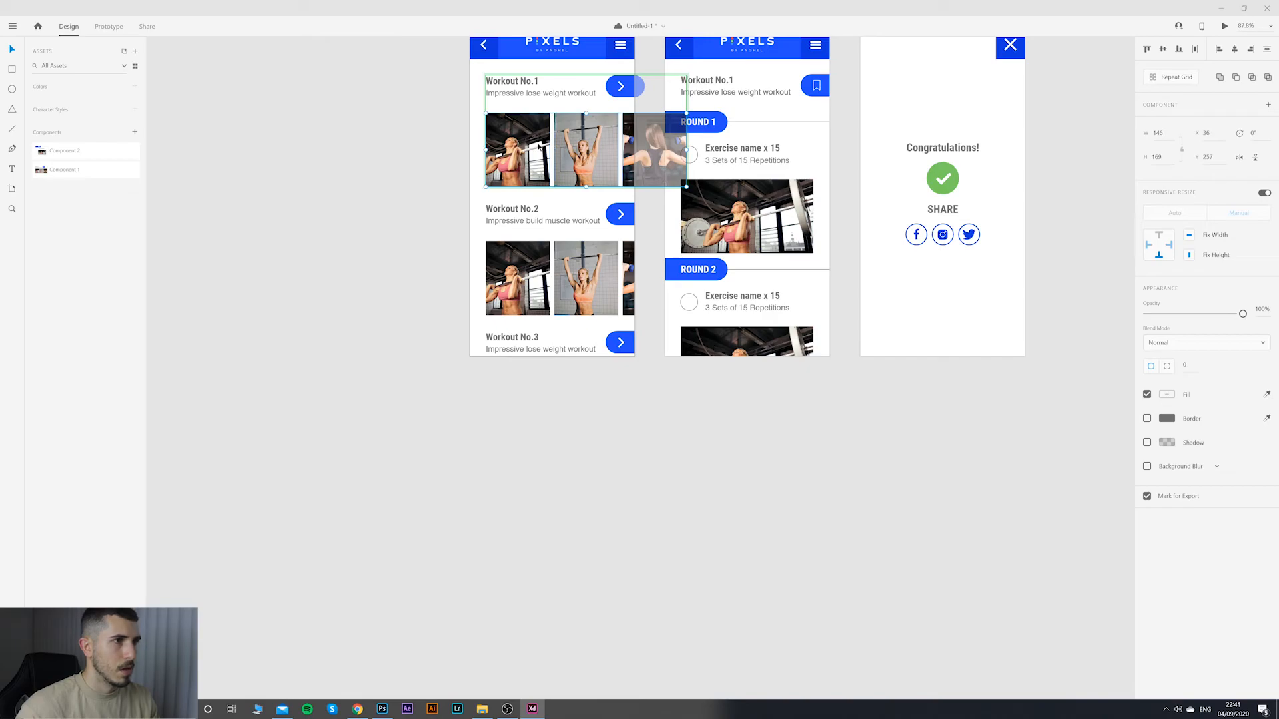
{"action": "left_click_drag", "start_coordinate": [594, 148], "coordinate": [641, 158]}
{"action": "key", "text": "ctrl+z"}
{"action": "left_click", "coordinate": [577, 288]}
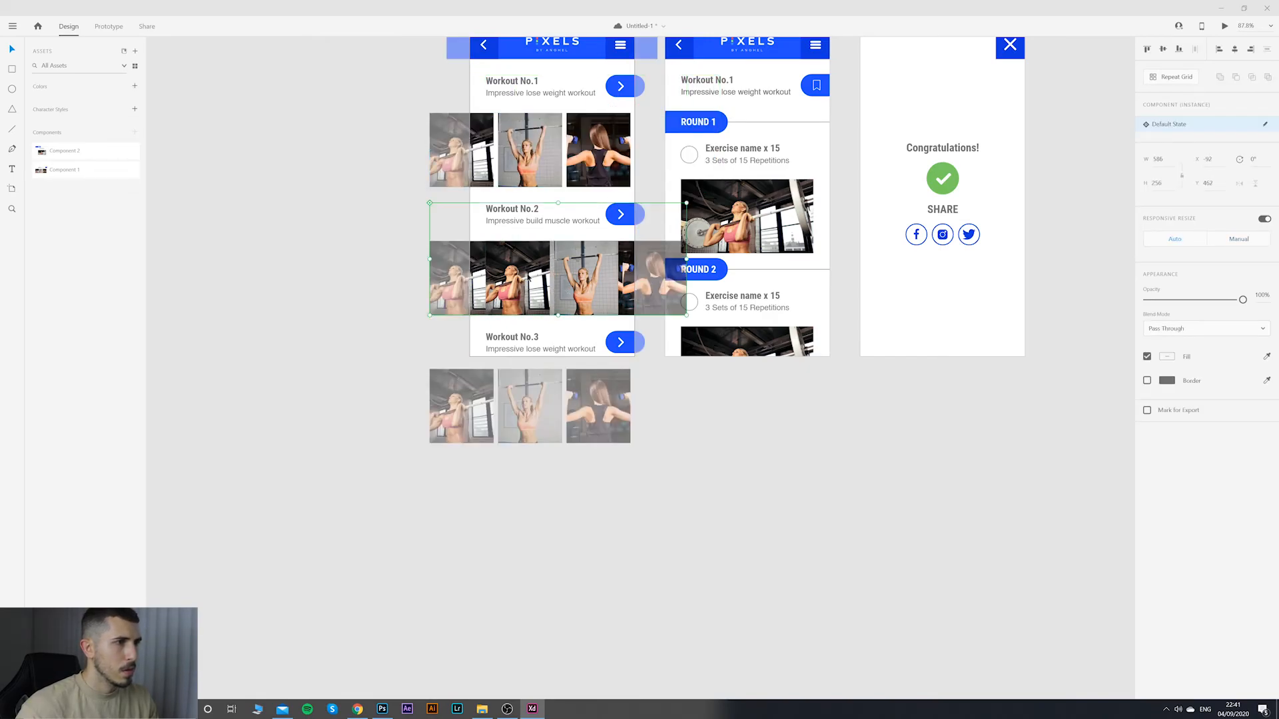
{"action": "key", "text": "ctrl+z"}
Step: Ungroup the Workout No.2 component on the first artboard, try moving its photos sideways, and undo only that move
{"action": "left_click", "coordinate": [623, 469]}
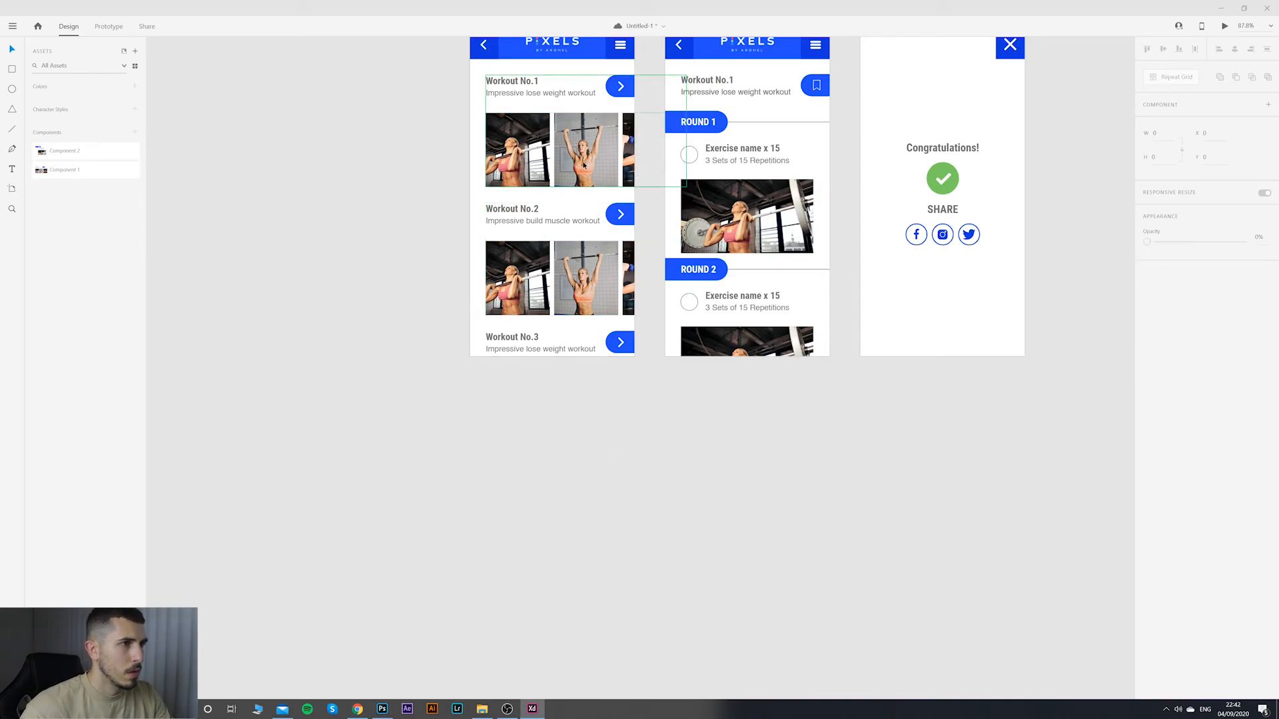
{"action": "left_click", "coordinate": [585, 280]}
{"action": "right_click", "coordinate": [585, 279]}
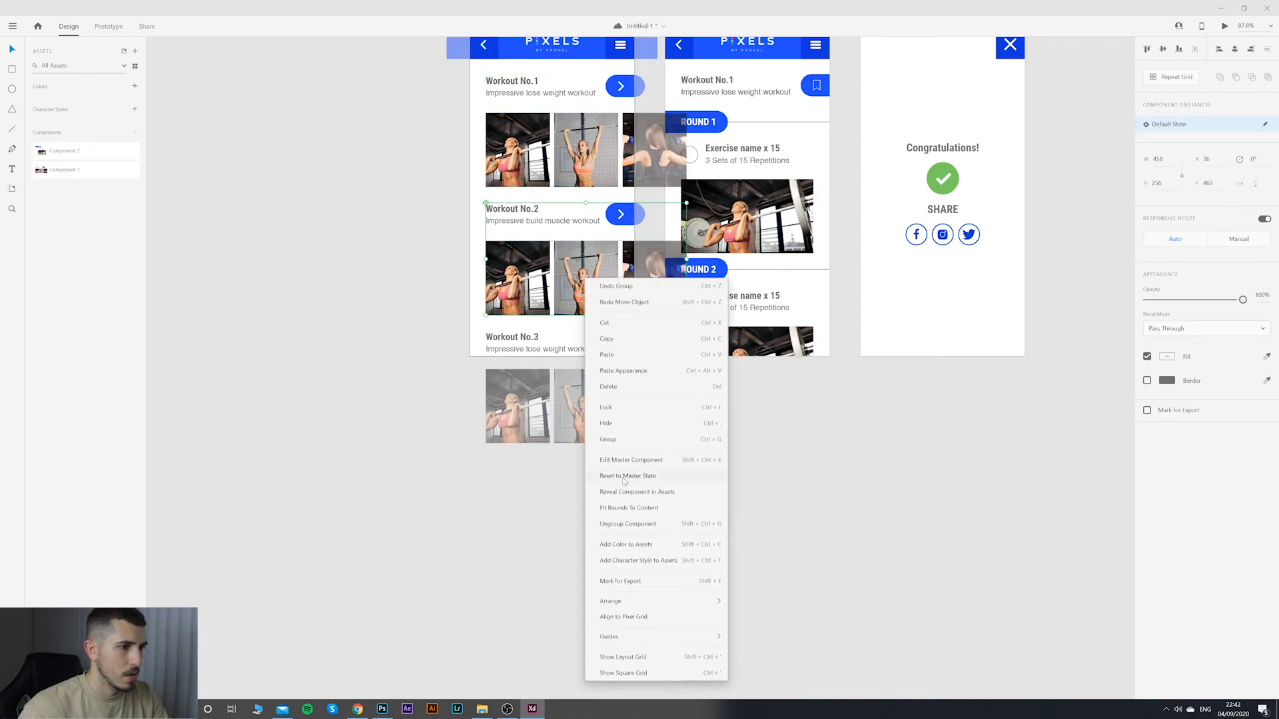
{"action": "left_click", "coordinate": [614, 526]}
{"action": "left_click", "coordinate": [586, 501]}
{"action": "left_click_drag", "start_coordinate": [546, 270], "coordinate": [603, 274]}
{"action": "key", "text": "ctrl+z"}
Step: Try moving the Workout No.1 photos leftwards after ungrouping Workout No.2, and undo the move
{"action": "left_click", "coordinate": [570, 162]}
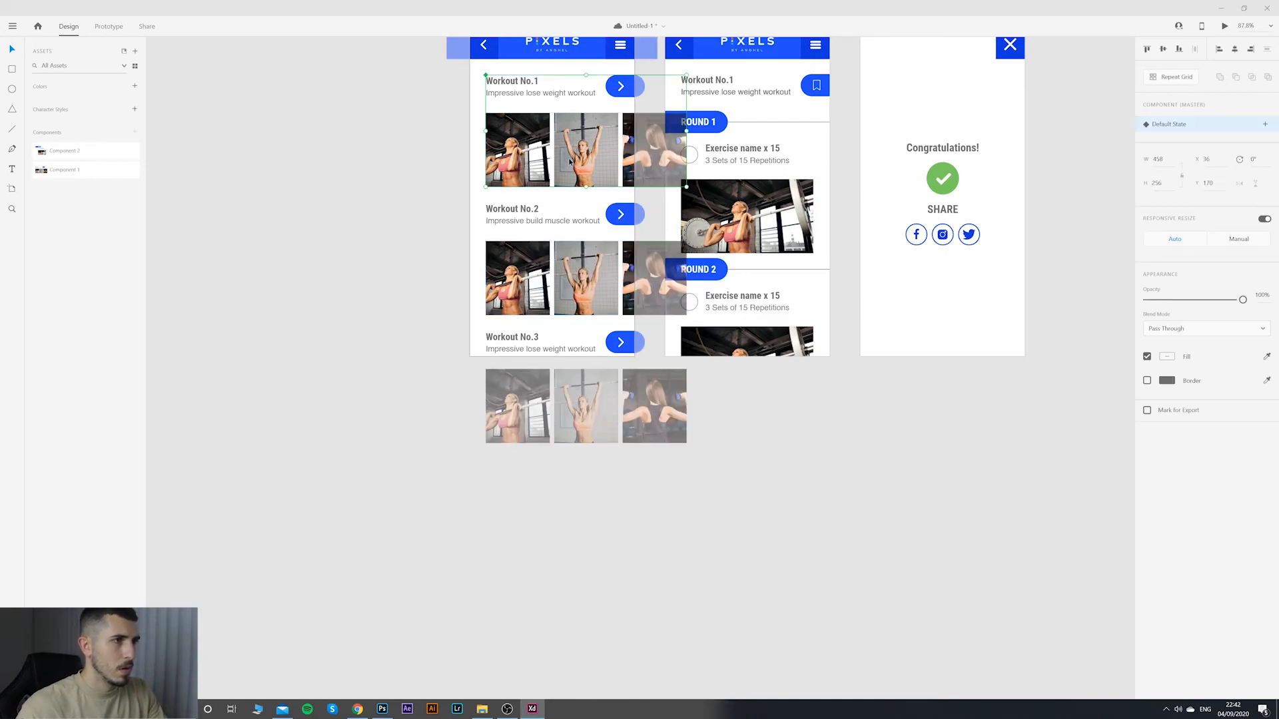
{"action": "double_click", "coordinate": [595, 155]}
{"action": "left_click_drag", "start_coordinate": [594, 154], "coordinate": [486, 155]}
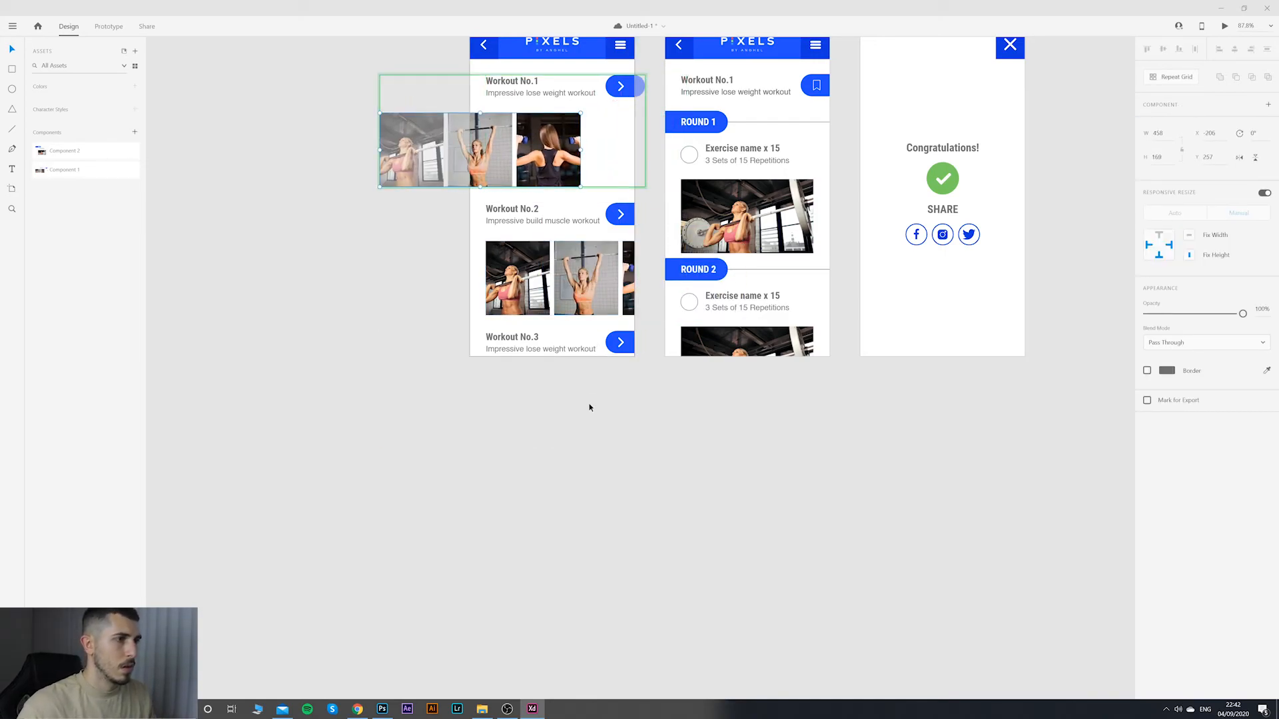
{"action": "key", "text": "ctrl+z"}
{"action": "left_click", "coordinate": [590, 406]}
{"action": "left_click", "coordinate": [595, 293]}
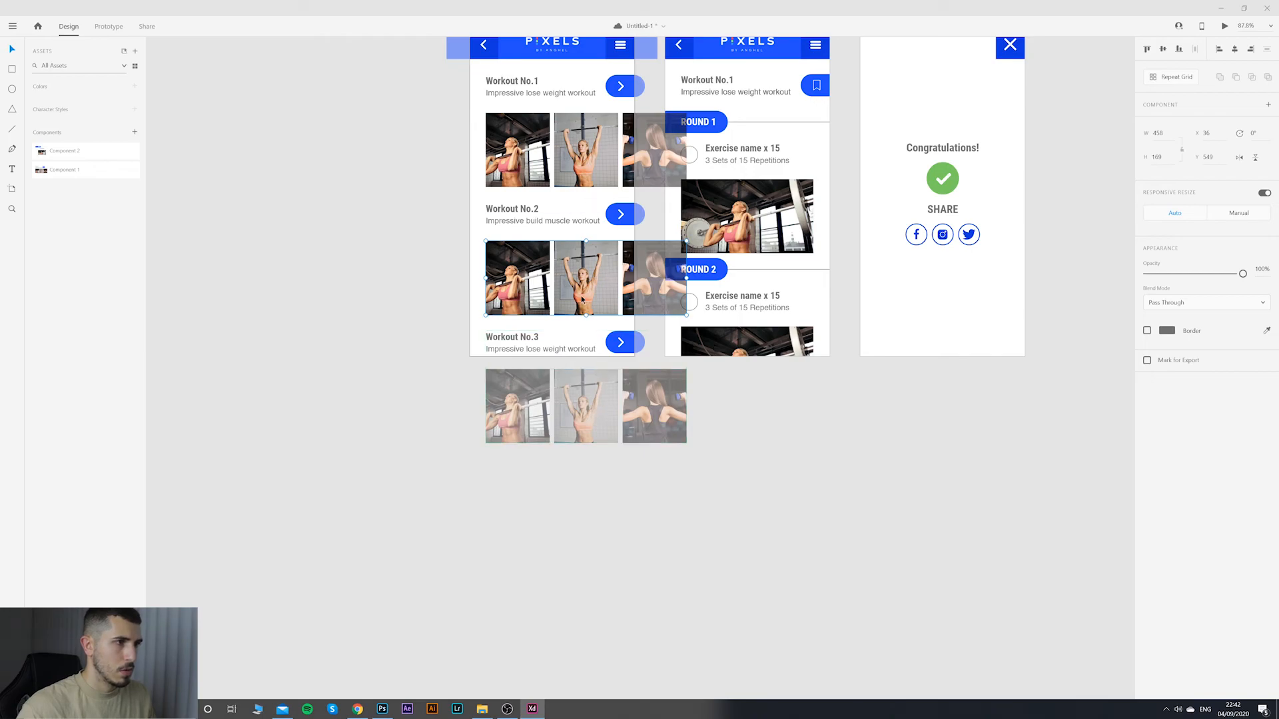
Step: Review the component options for Workout No.3, try shifting the Workout No.1 photos leftwards, and undo the change
{"action": "left_click", "coordinate": [601, 413]}
{"action": "right_click", "coordinate": [601, 413]}
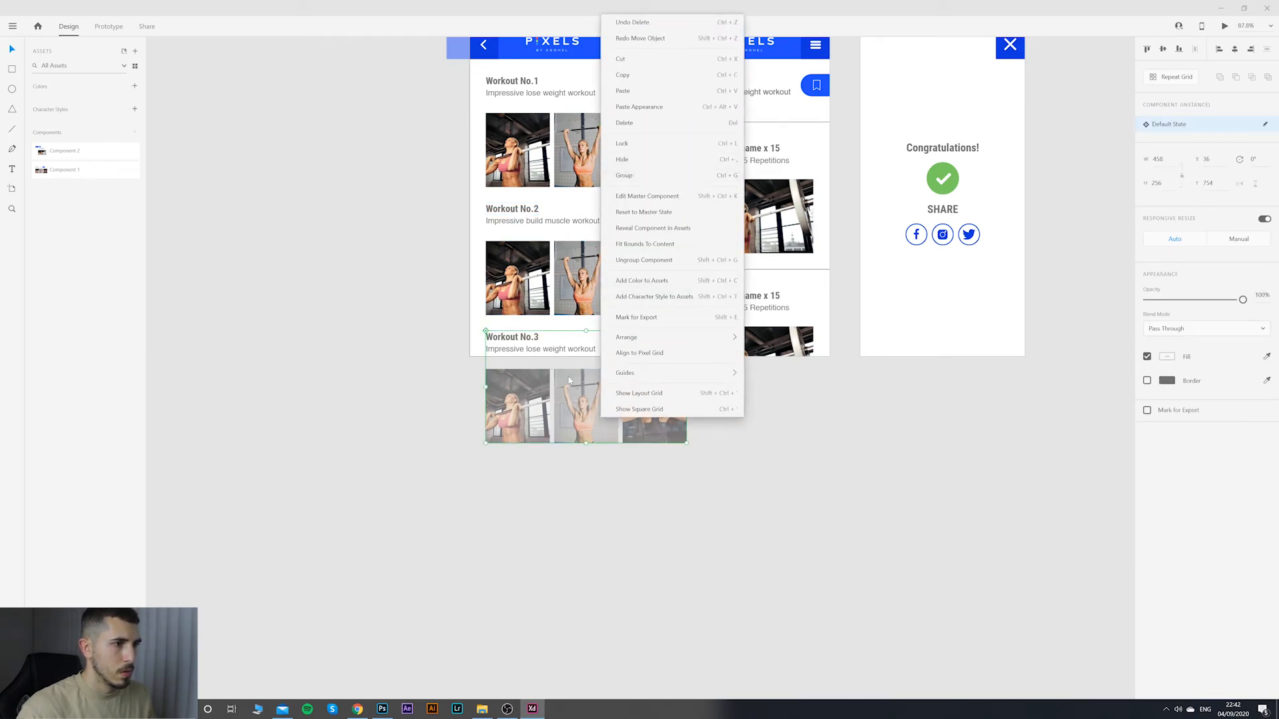
{"action": "right_click", "coordinate": [583, 406]}
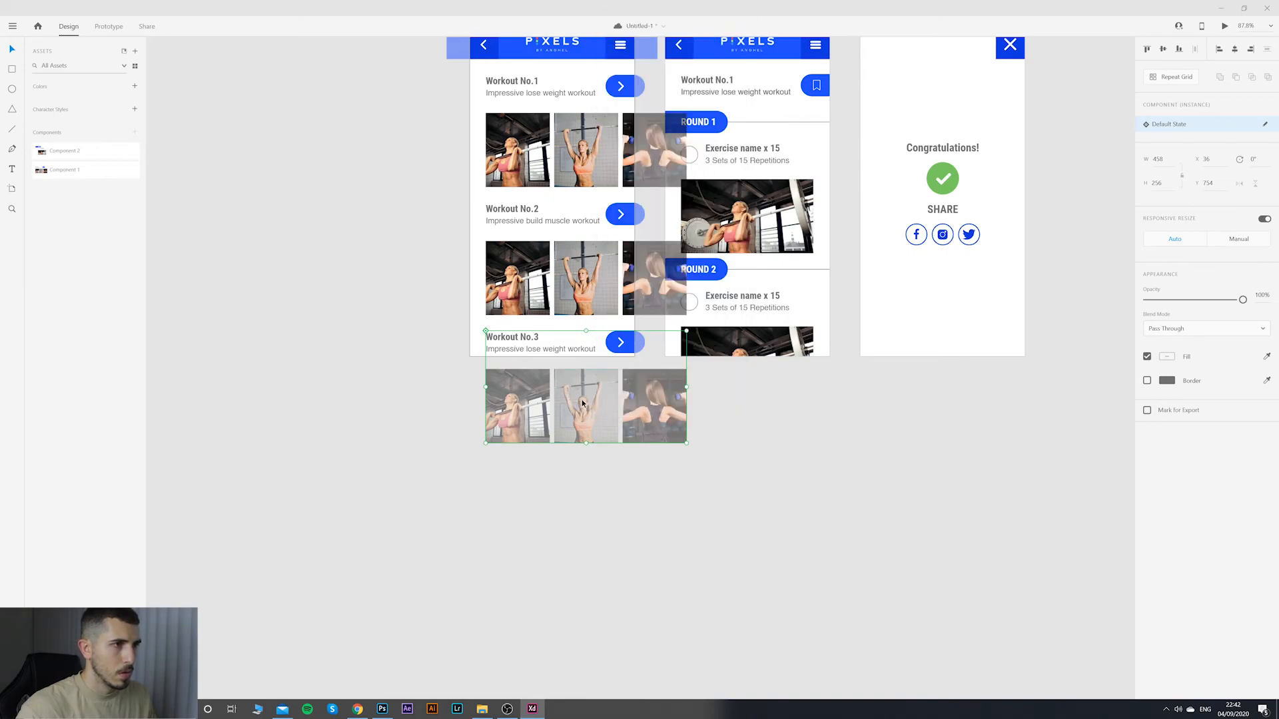
{"action": "left_click", "coordinate": [628, 186]}
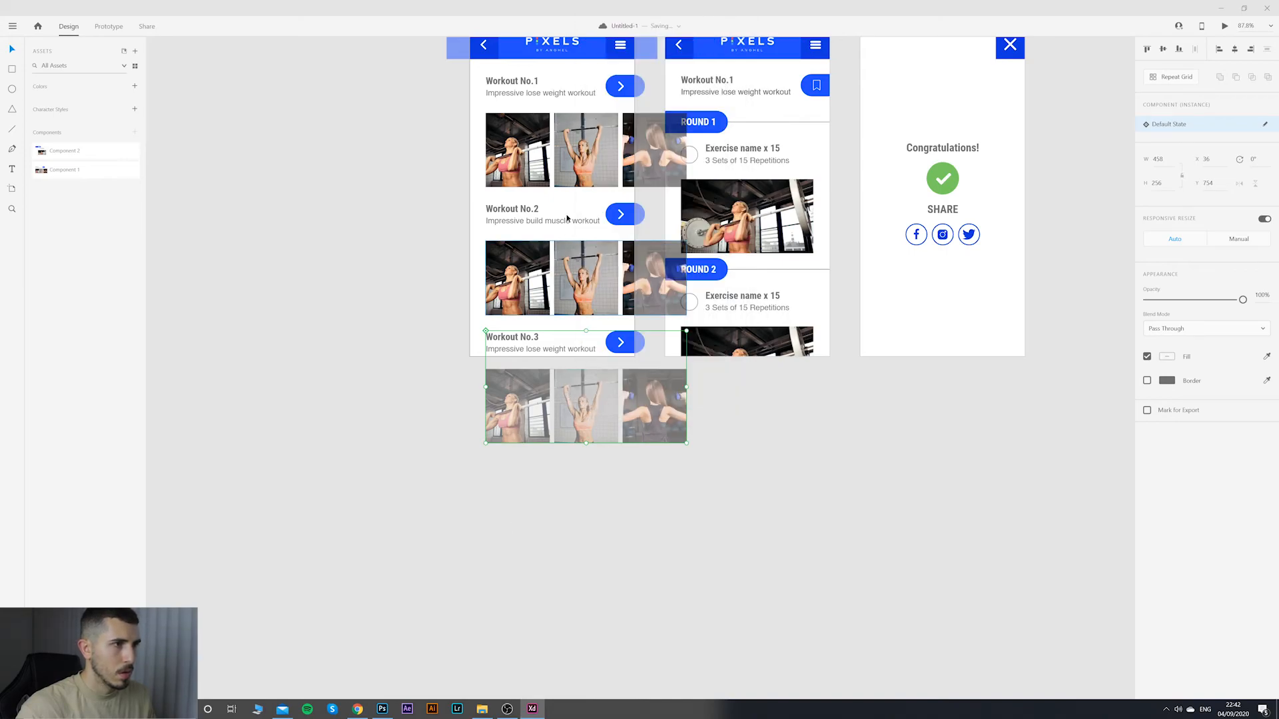
{"action": "left_click_drag", "start_coordinate": [565, 171], "coordinate": [499, 171]}
{"action": "left_click", "coordinate": [571, 349]}
{"action": "key", "text": "ctrl+z"}
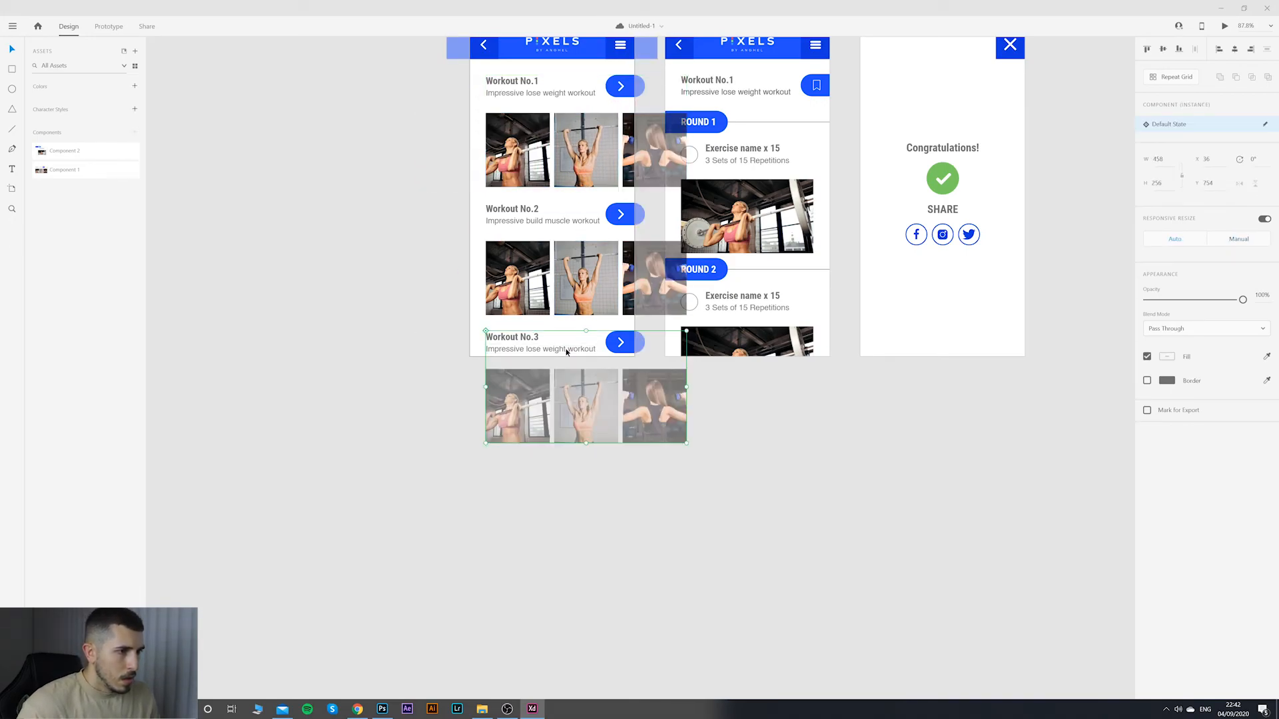
Step: Ungroup the Workout No.3 component, try moving the Workout No.1 photos leftwards, and undo both changes
{"action": "right_click", "coordinate": [605, 418]}
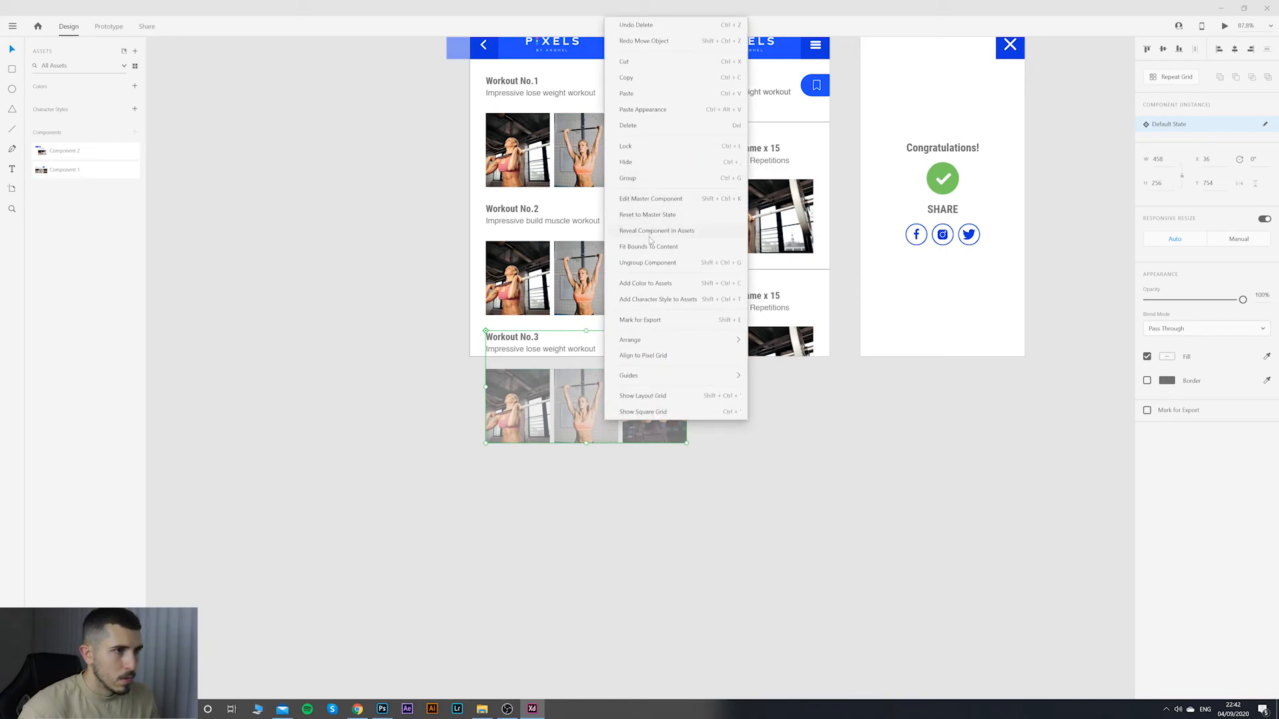
{"action": "left_click", "coordinate": [649, 263]}
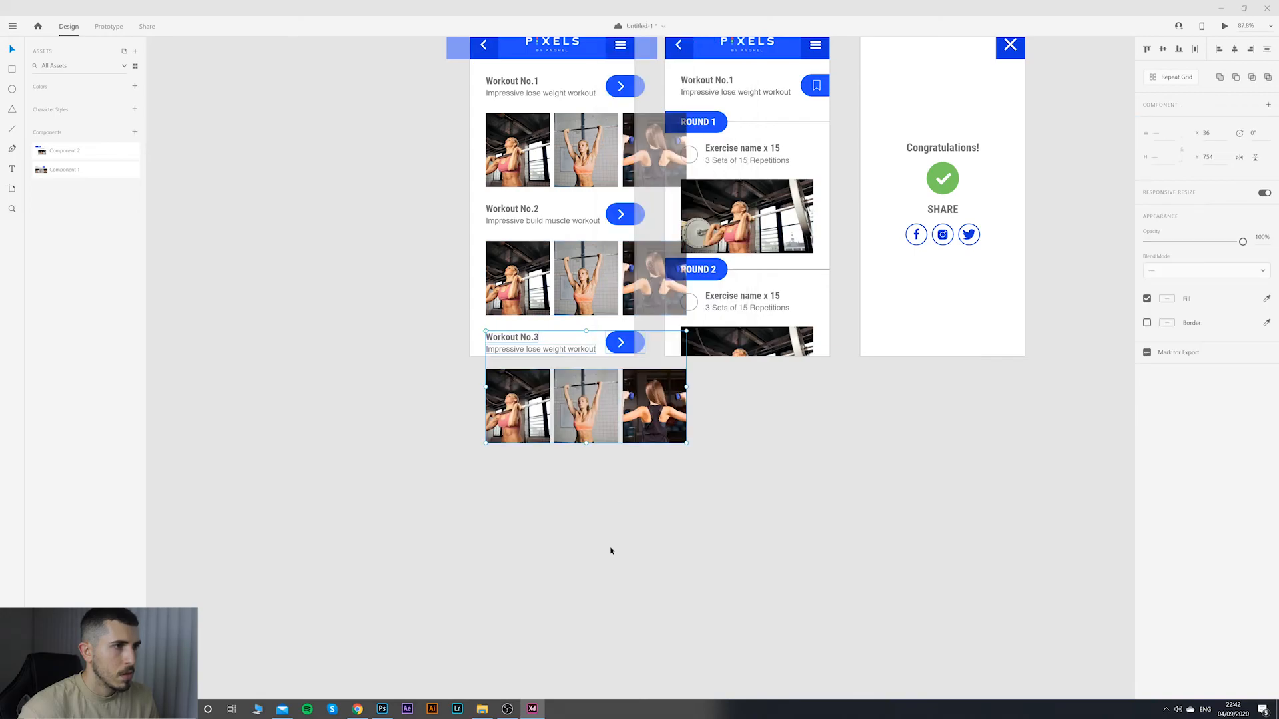
{"action": "left_click", "coordinate": [587, 172]}
{"action": "left_click_drag", "start_coordinate": [587, 172], "coordinate": [431, 172]}
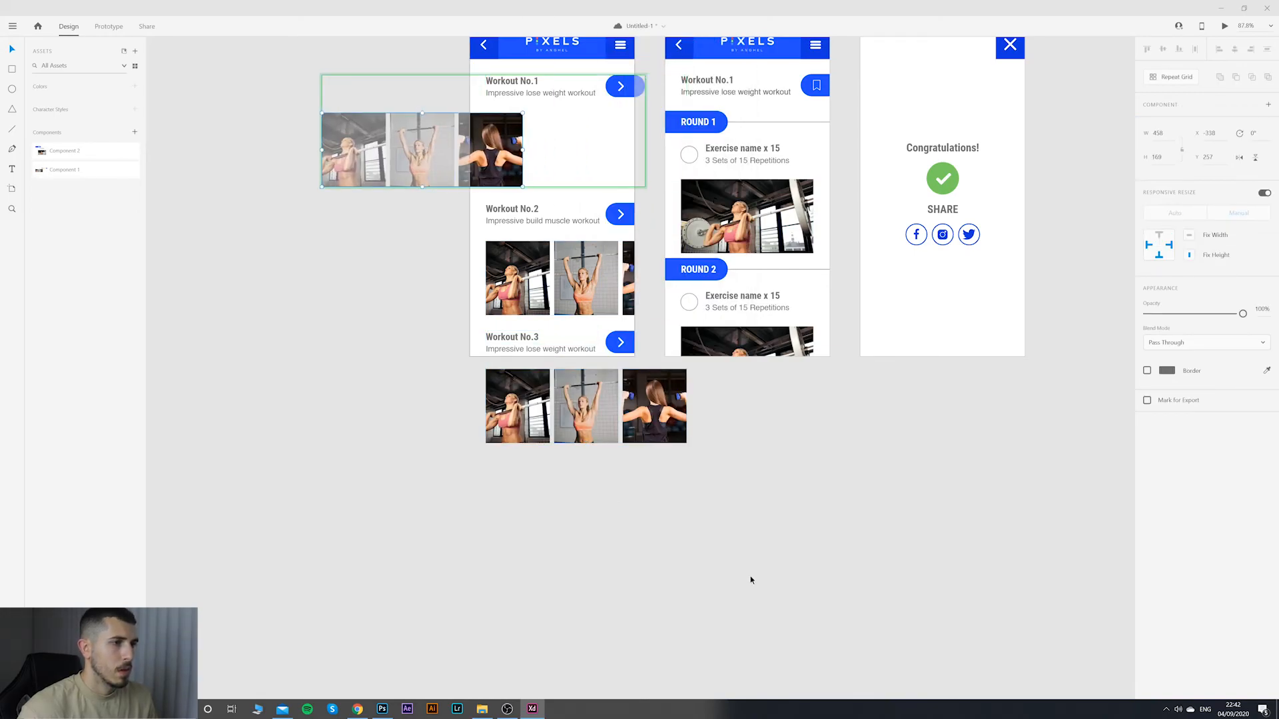
{"action": "key", "text": "ctrl+z"}
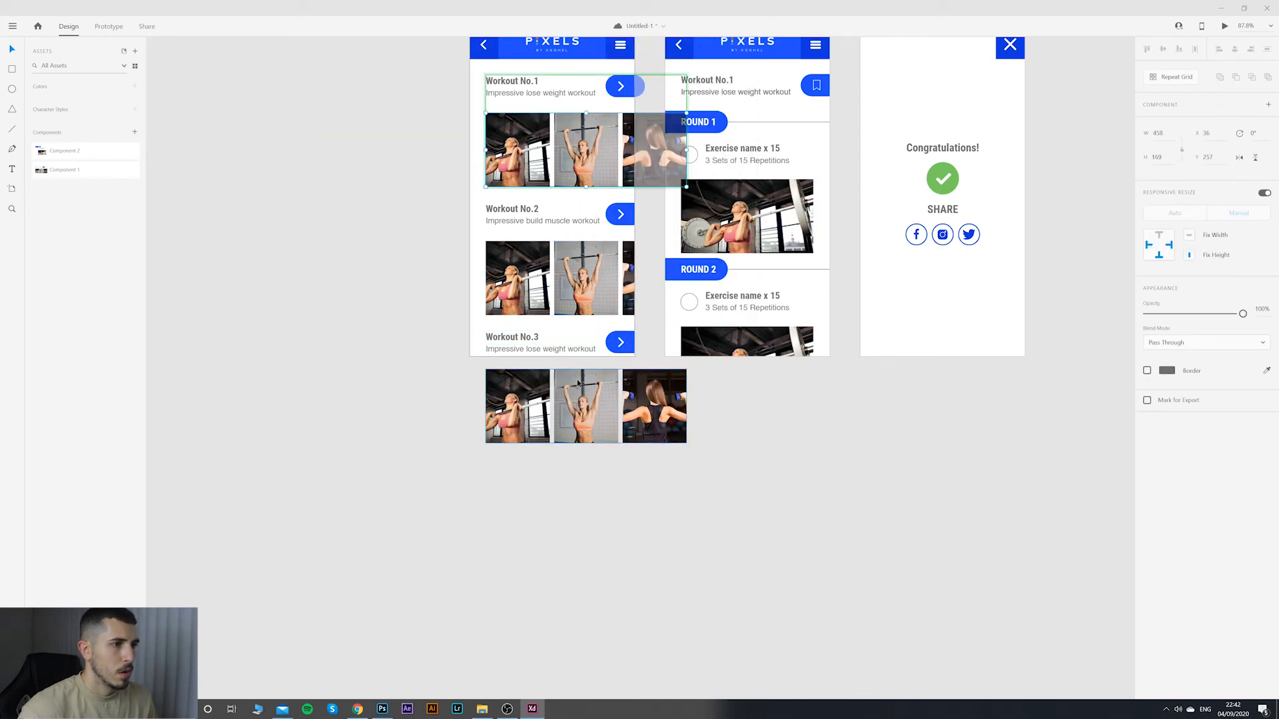
{"action": "left_click", "coordinate": [528, 339]}
{"action": "left_click_drag", "start_coordinate": [803, 549], "coordinate": [592, 421]}
{"action": "left_click_drag", "start_coordinate": [672, 514], "coordinate": [536, 358]}
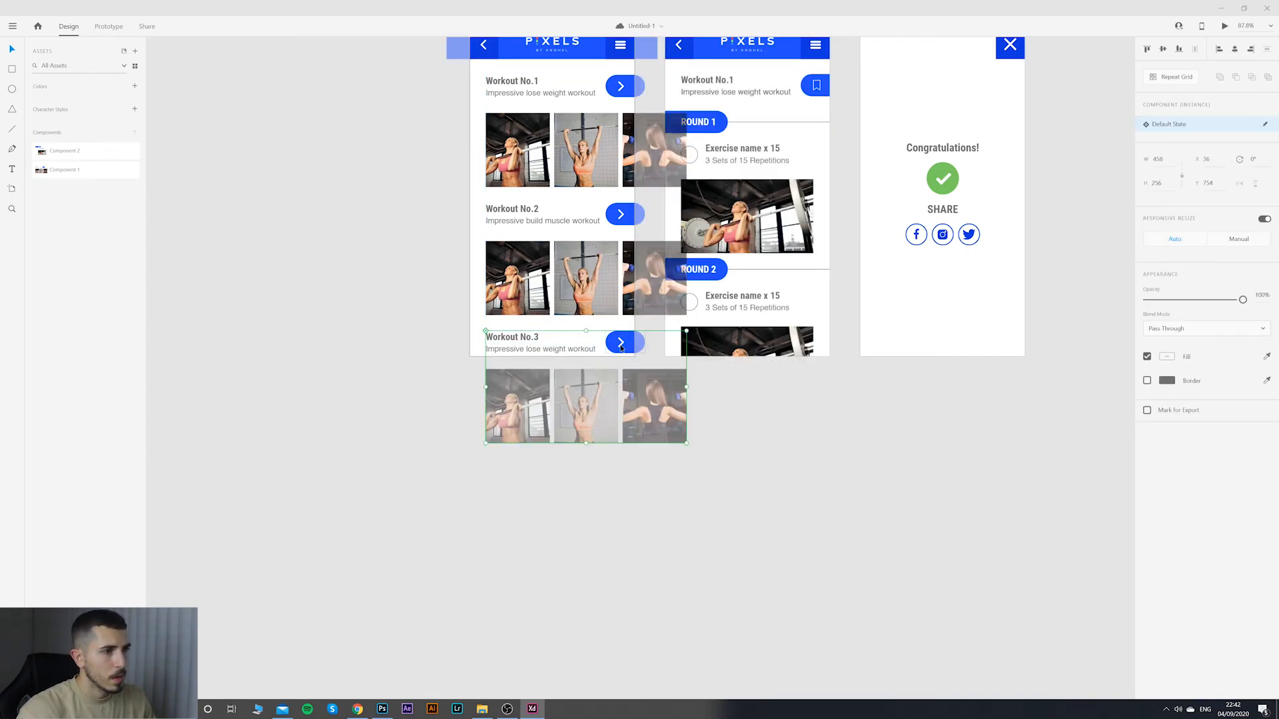
Step: Ungroup the Workout No.3 component and combine its text, arrow button and photos into a plain group
{"action": "right_click", "coordinate": [620, 340]}
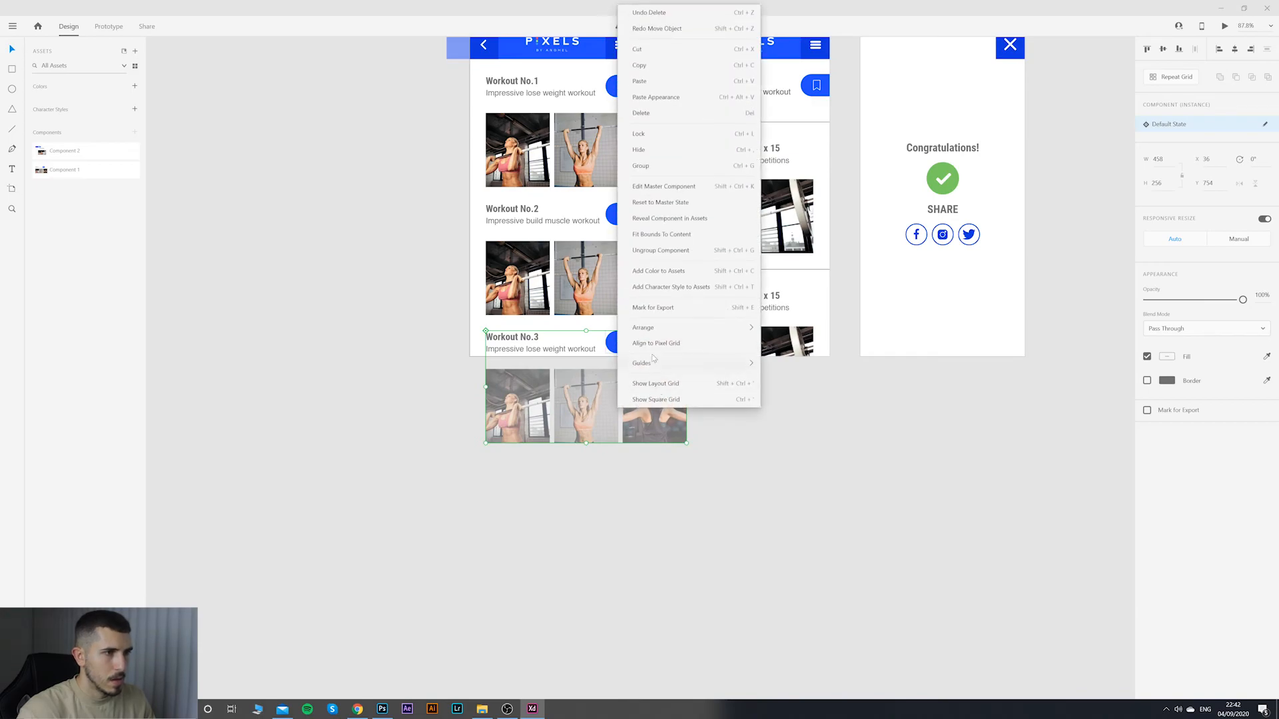
{"action": "left_click", "coordinate": [660, 249]}
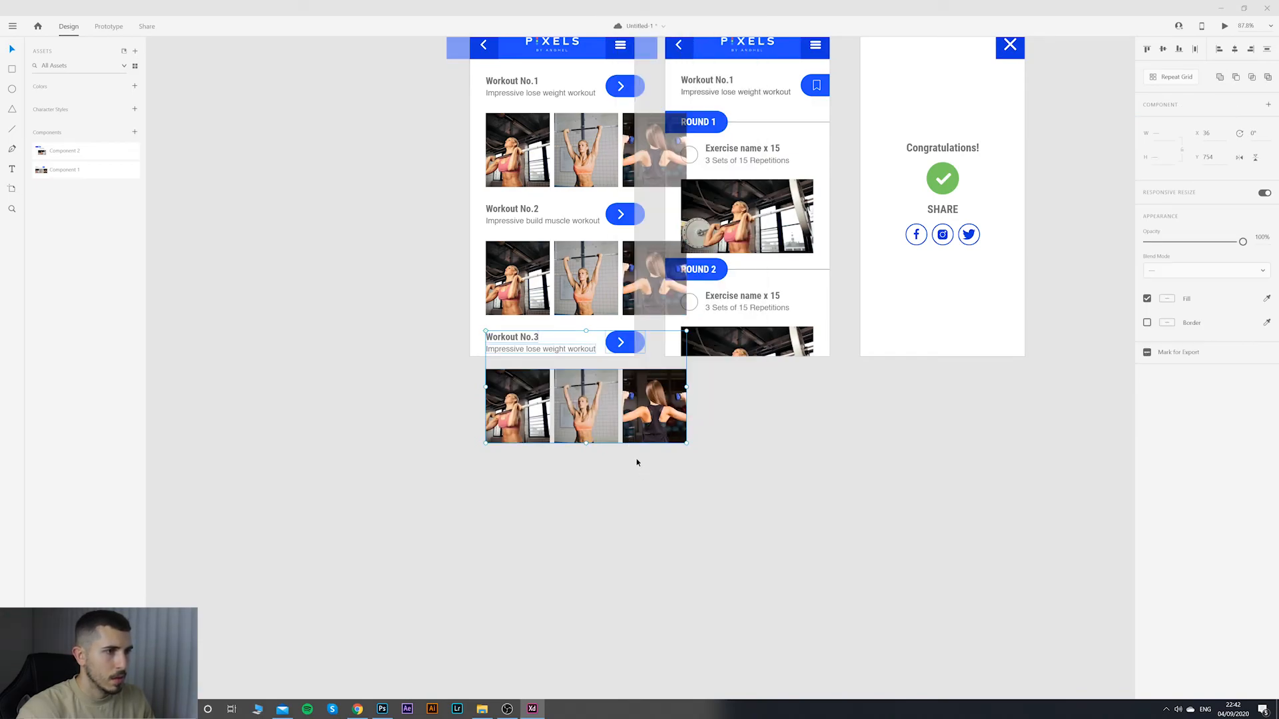
{"action": "right_click", "coordinate": [640, 414]}
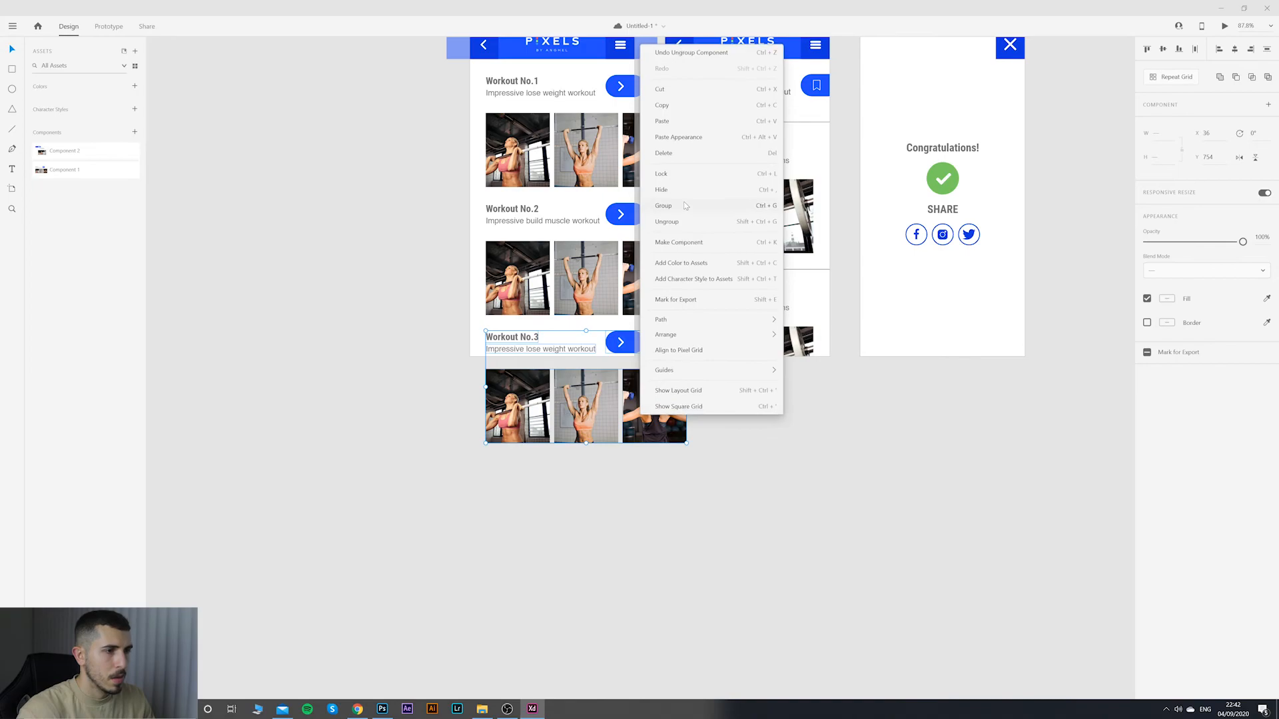
{"action": "left_click", "coordinate": [684, 206]}
{"action": "left_click", "coordinate": [652, 230]}
{"action": "left_click_drag", "start_coordinate": [620, 345], "coordinate": [567, 289]}
{"action": "key", "text": "ctrl+z"}
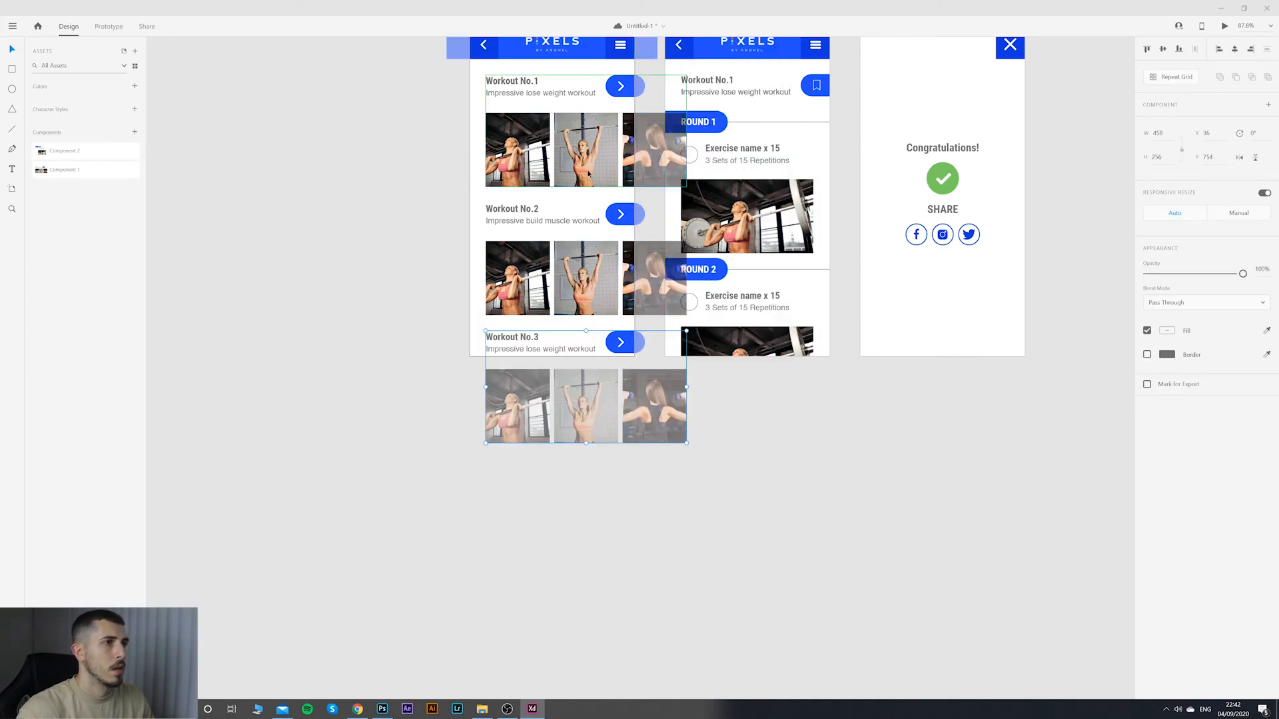
Step: Duplicate the first artboard and place the copy directly below the original
{"action": "left_click", "coordinate": [576, 162]}
{"action": "left_click", "coordinate": [655, 309]}
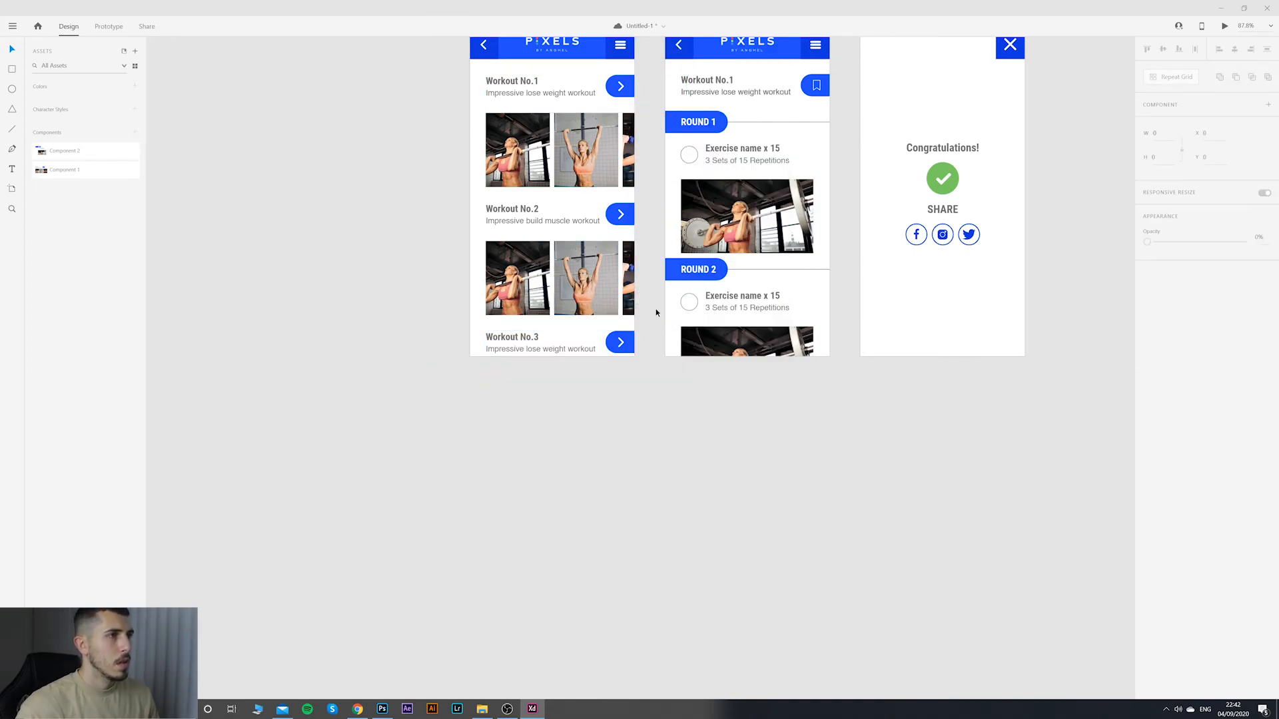
{"action": "scroll", "coordinate": [655, 309], "scroll_direction": "up", "scroll_amount": 1}
{"action": "double_click", "coordinate": [595, 217]}
{"action": "mouse_move", "coordinate": [595, 217]}
{"action": "left_mouse_down"}
{"action": "mouse_move", "coordinate": [470, 215]}
{"action": "mouse_move", "coordinate": [592, 216]}
{"action": "left_mouse_up"}
{"action": "left_click", "coordinate": [515, 55]}
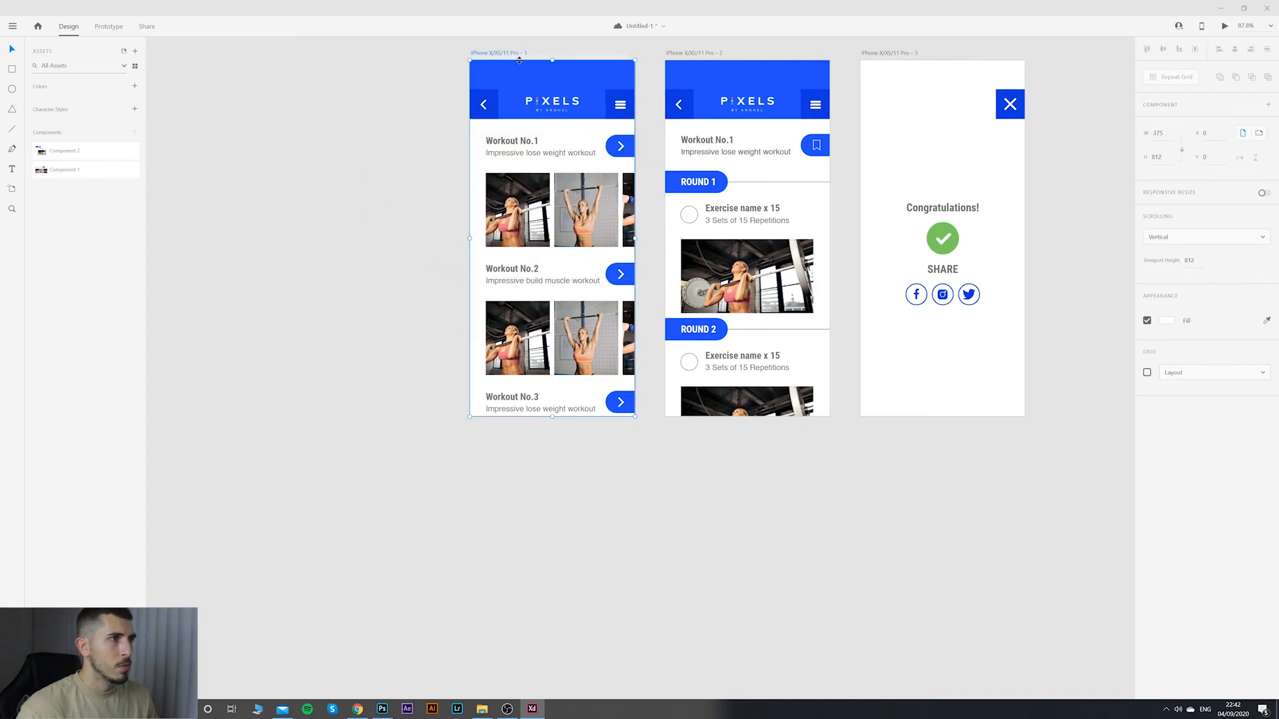
{"action": "key", "text": "ctrl+d"}
{"action": "scroll", "coordinate": [599, 259], "scroll_direction": "down", "scroll_amount": 1}
{"action": "left_click_drag", "start_coordinate": [548, 260], "coordinate": [761, 233]}
{"action": "scroll", "coordinate": [746, 227], "scroll_direction": "down", "scroll_amount": 2}
{"action": "left_click_drag", "start_coordinate": [780, 144], "coordinate": [434, 383]}
Step: Shift the Workout No.1 photos leftwards on the duplicated artboard until the third photo is fully inside the screen
{"action": "scroll", "coordinate": [508, 492], "scroll_direction": "up", "scroll_amount": 4}
{"action": "left_click_drag", "start_coordinate": [551, 458], "coordinate": [665, 425]}
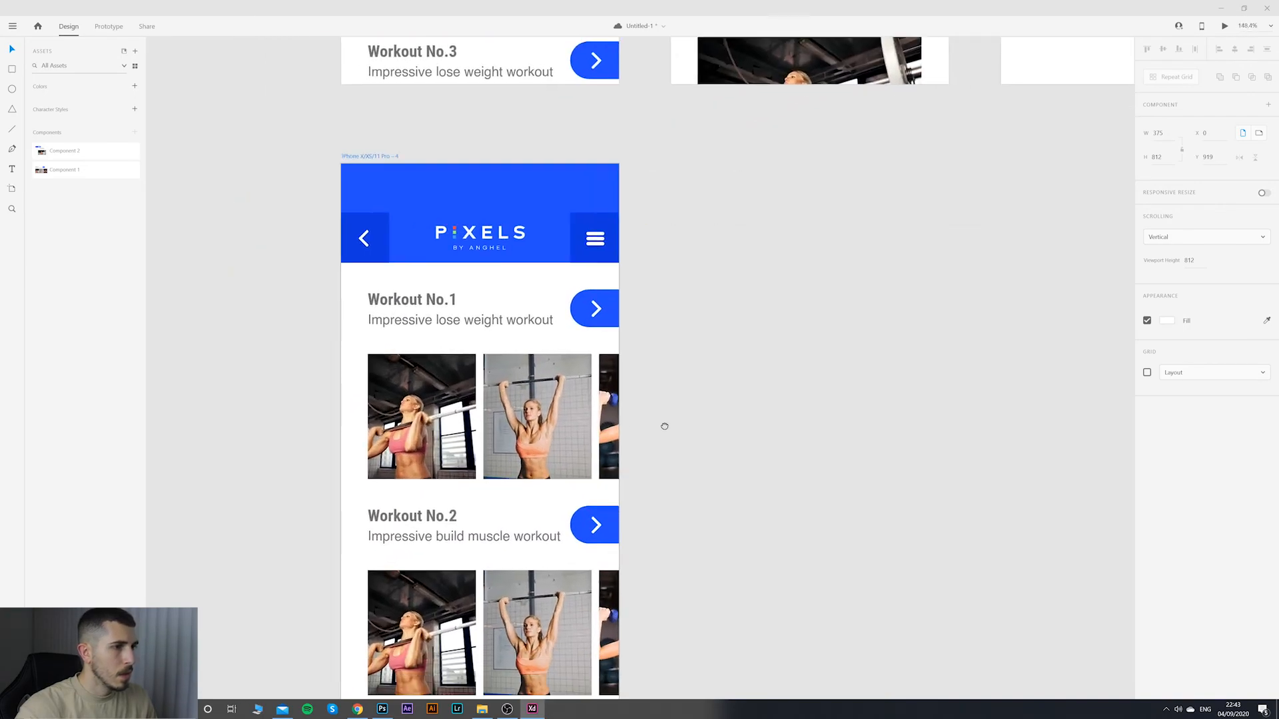
{"action": "scroll", "coordinate": [666, 425], "scroll_direction": "down", "scroll_amount": 3}
{"action": "scroll", "coordinate": [666, 424], "scroll_direction": "up", "scroll_amount": 2}
{"action": "scroll", "coordinate": [666, 422], "scroll_direction": "down", "scroll_amount": 2}
{"action": "left_click", "coordinate": [620, 413]}
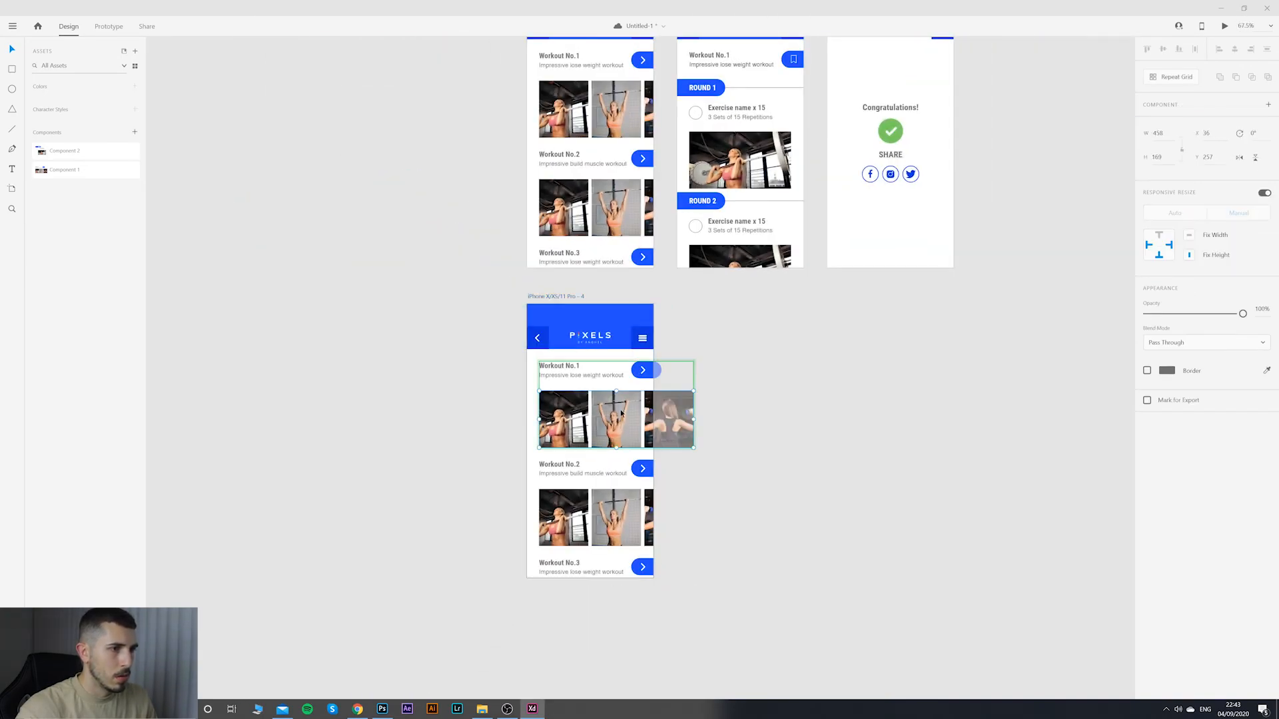
{"action": "left_click_drag", "start_coordinate": [613, 416], "coordinate": [572, 414]}
{"action": "left_click", "coordinate": [793, 372]}
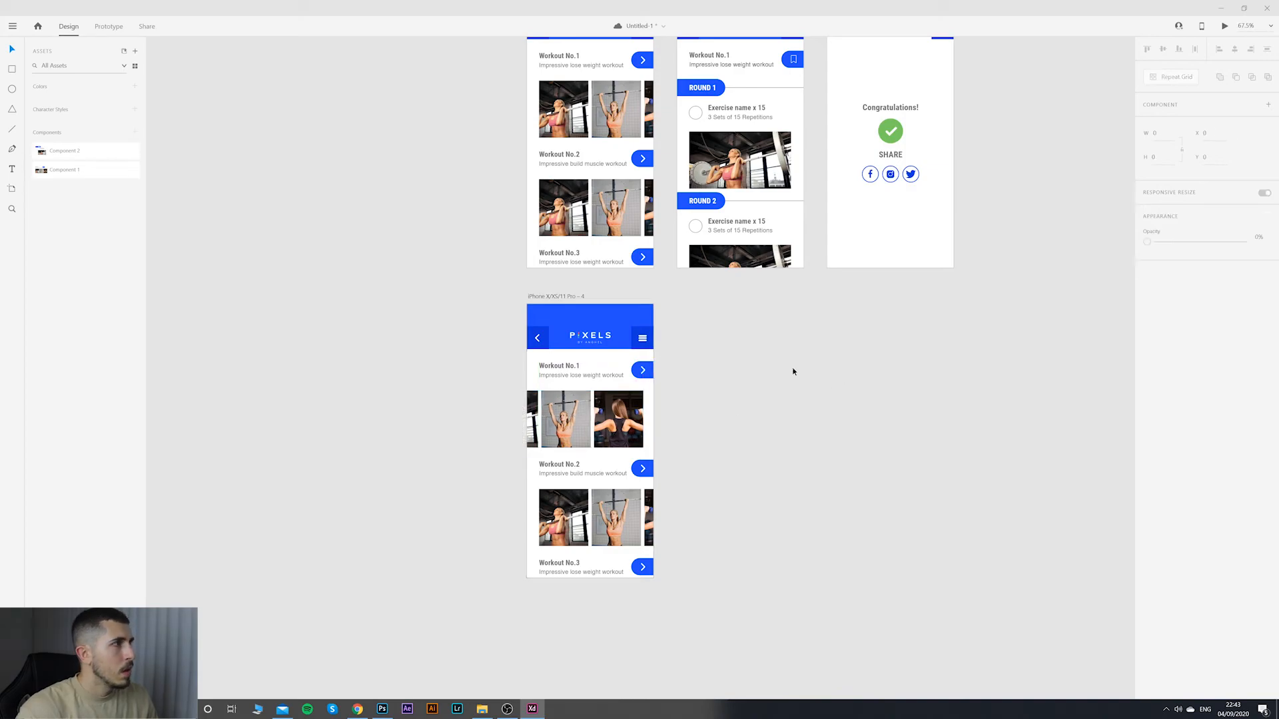
Step: In Prototype mode, link the Workout No.1 photo group on the first artboard to the duplicated artboard iPhone X/XS/11 Pro – 4
{"action": "left_click", "coordinate": [106, 27]}
{"action": "scroll", "coordinate": [626, 99], "scroll_direction": "up", "scroll_amount": 1}
{"action": "left_click", "coordinate": [633, 120]}
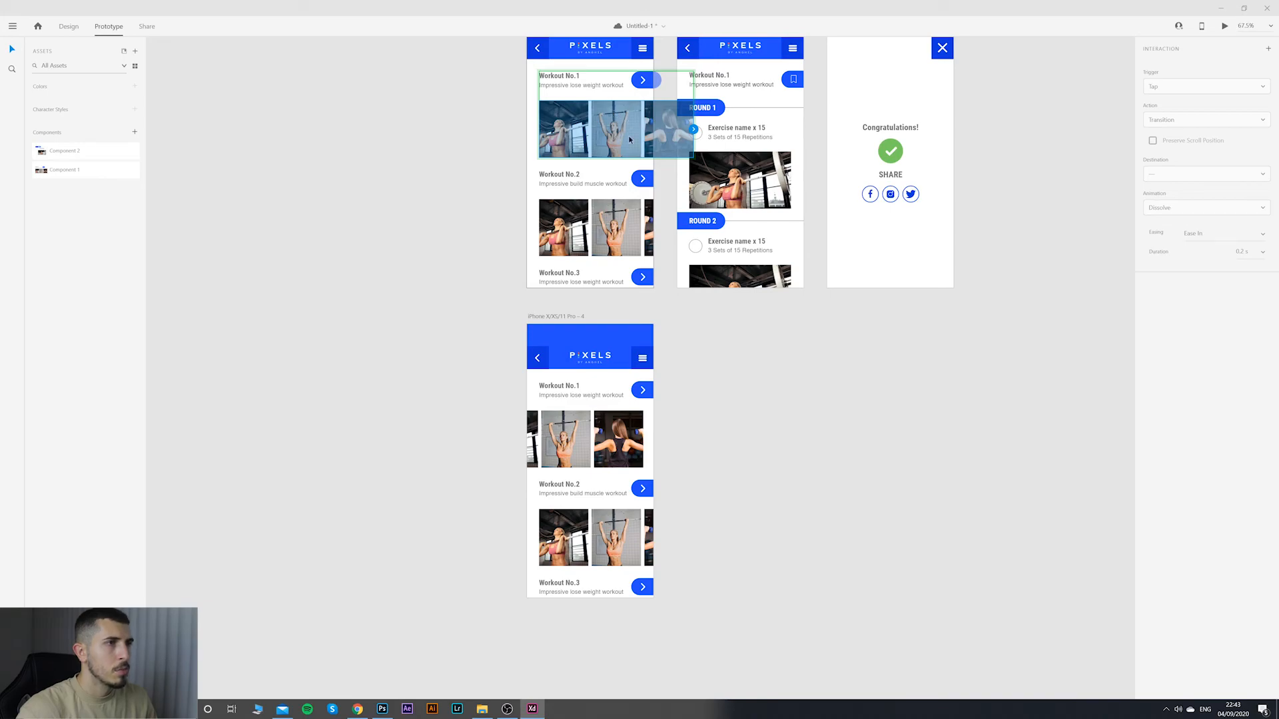
{"action": "left_click_drag", "start_coordinate": [694, 134], "coordinate": [639, 437]}
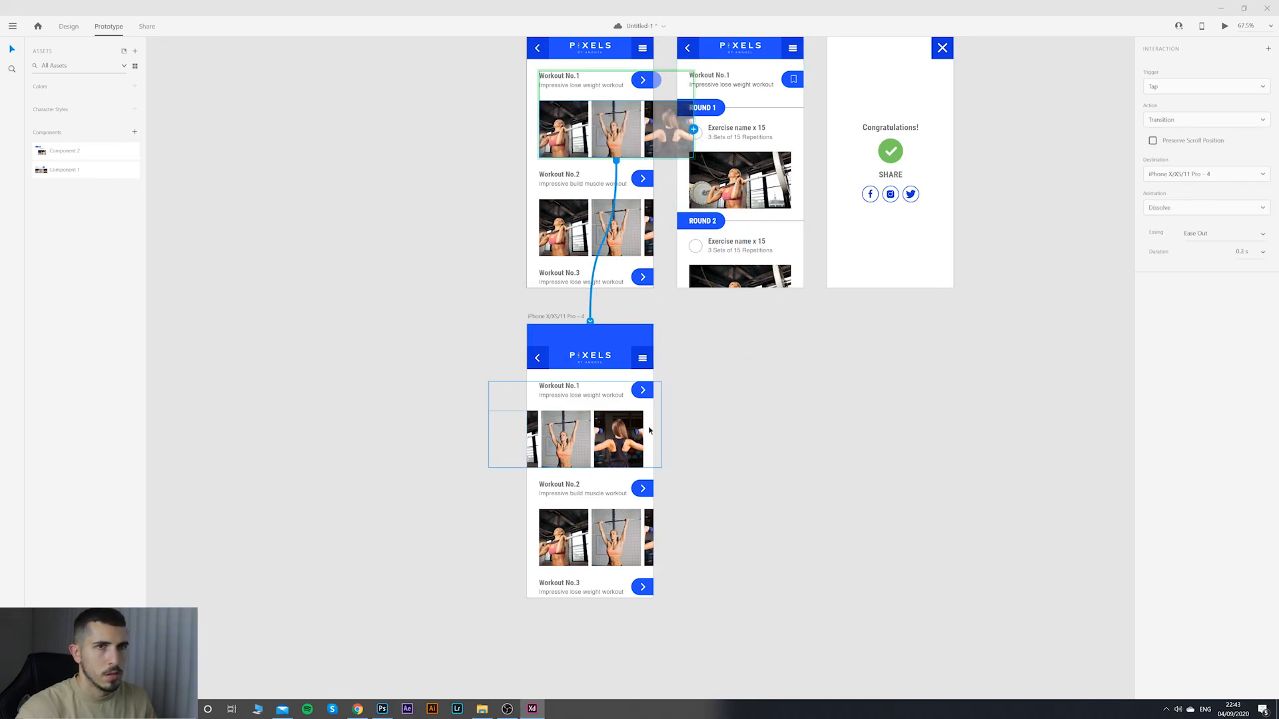
Step: Set the photo group's interaction to the Drag trigger with the Auto-Animate action, and select the first artboard
{"action": "scroll", "coordinate": [674, 82], "scroll_direction": "up", "scroll_amount": 1}
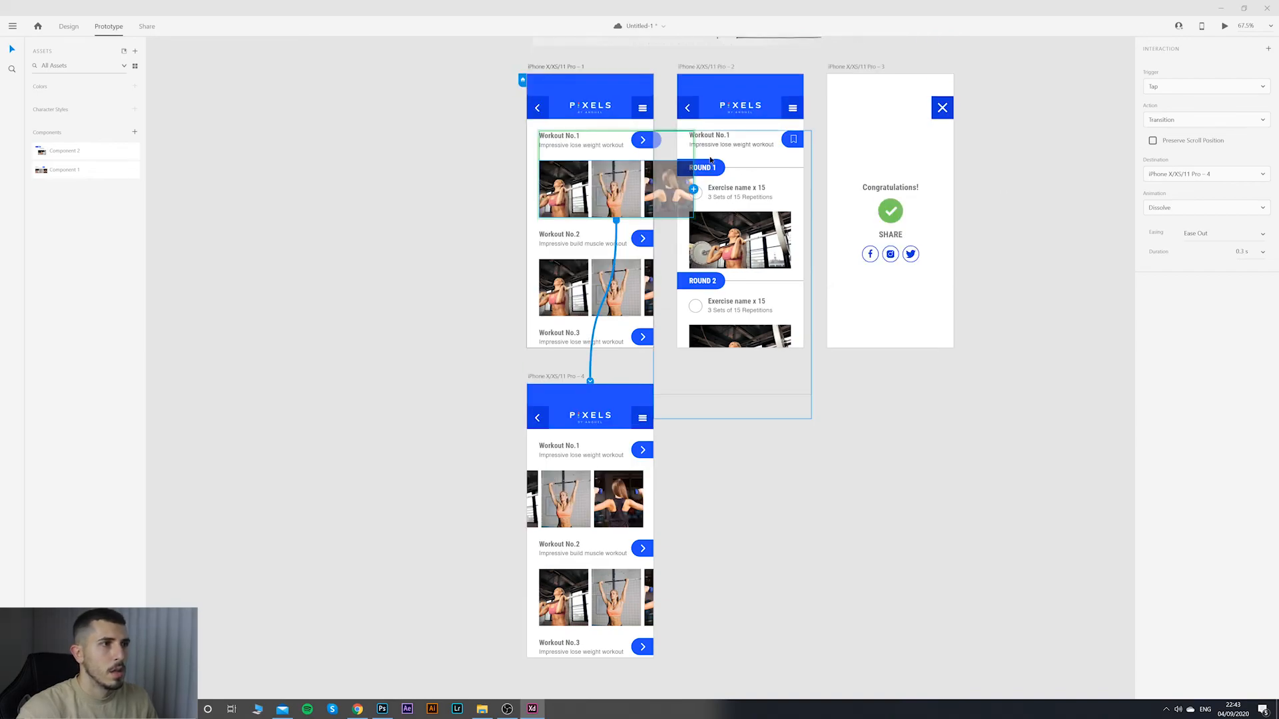
{"action": "scroll", "coordinate": [626, 111], "scroll_direction": "up", "scroll_amount": 1}
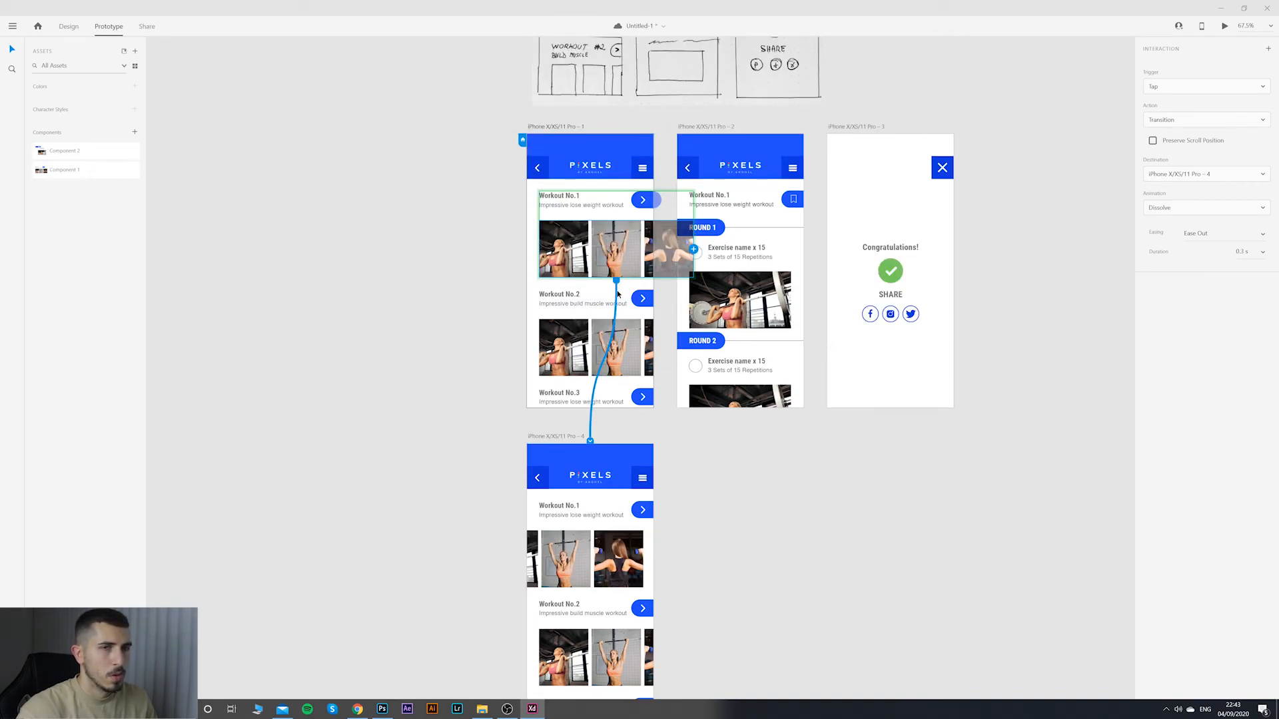
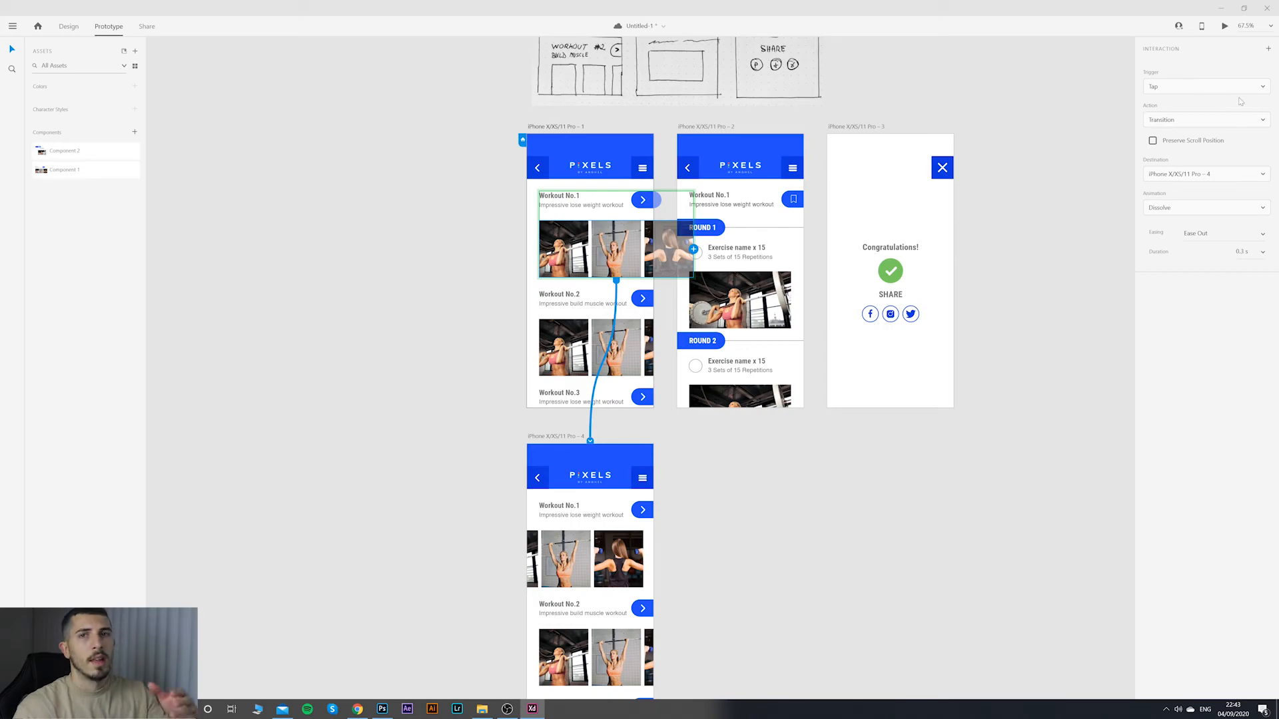
{"action": "left_click", "coordinate": [1197, 84]}
{"action": "left_click", "coordinate": [1171, 106]}
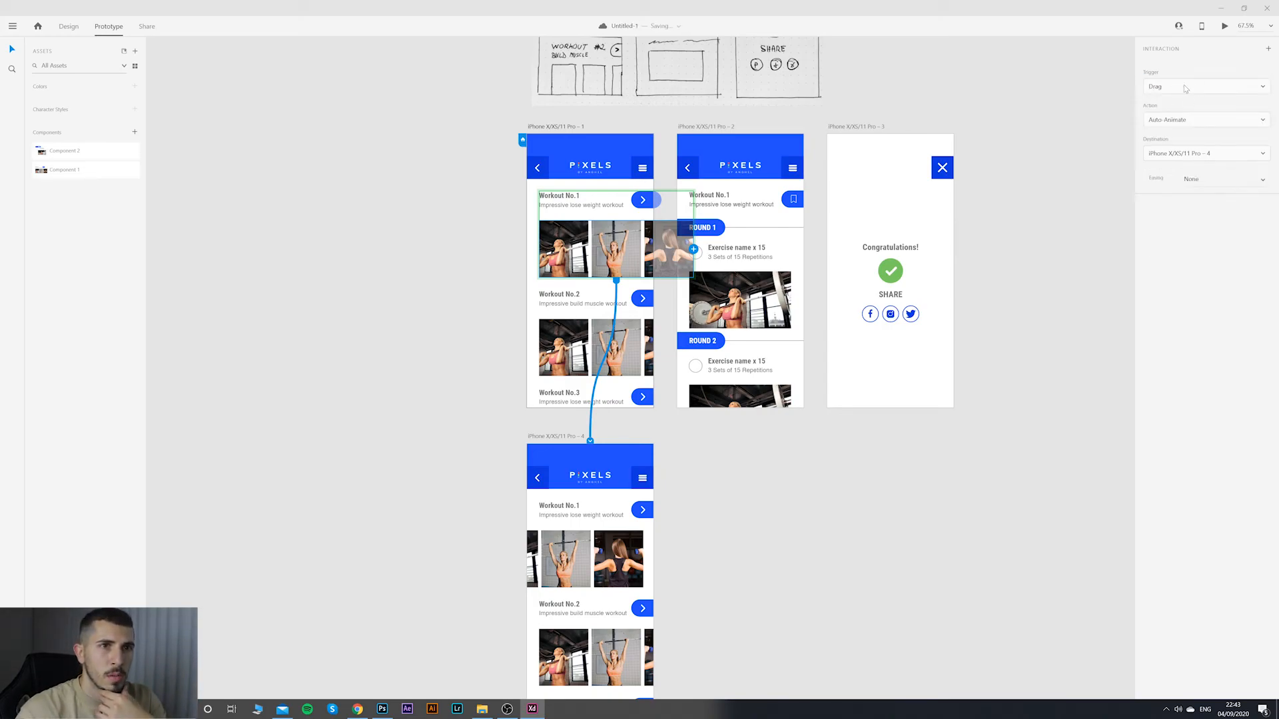
{"action": "left_click", "coordinate": [1182, 121]}
{"action": "left_click", "coordinate": [1183, 123]}
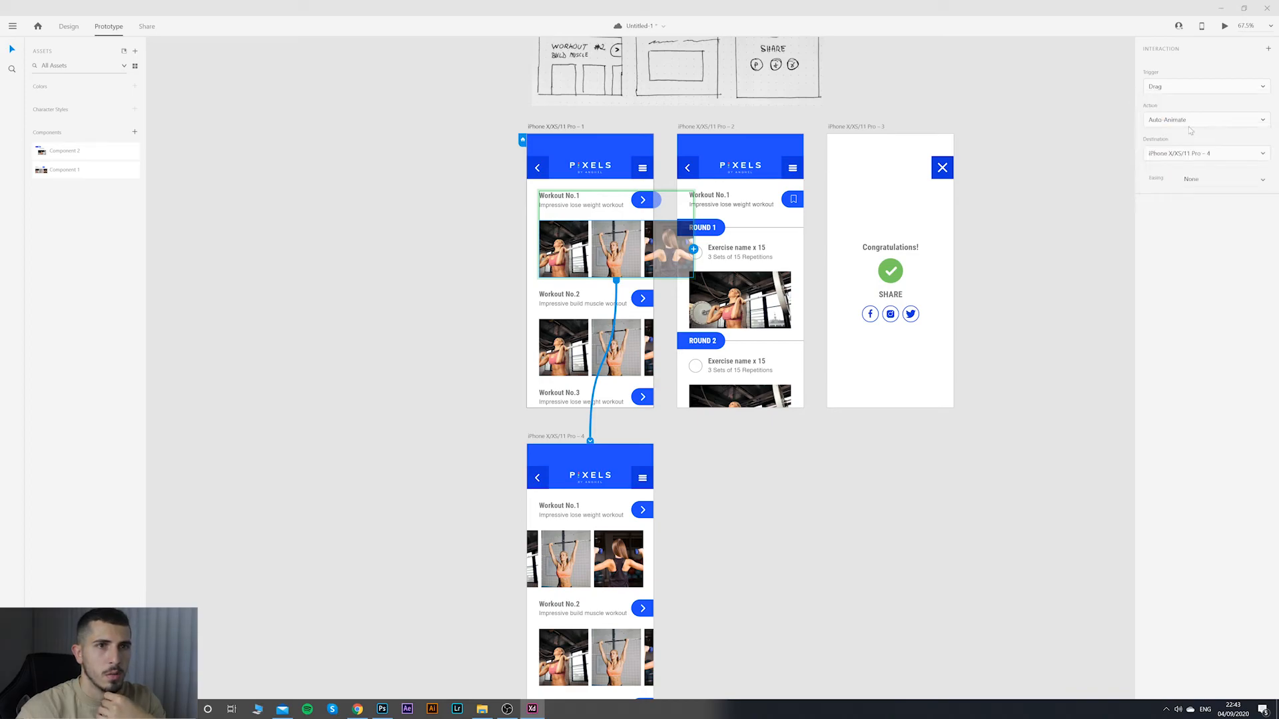
{"action": "left_click", "coordinate": [549, 127]}
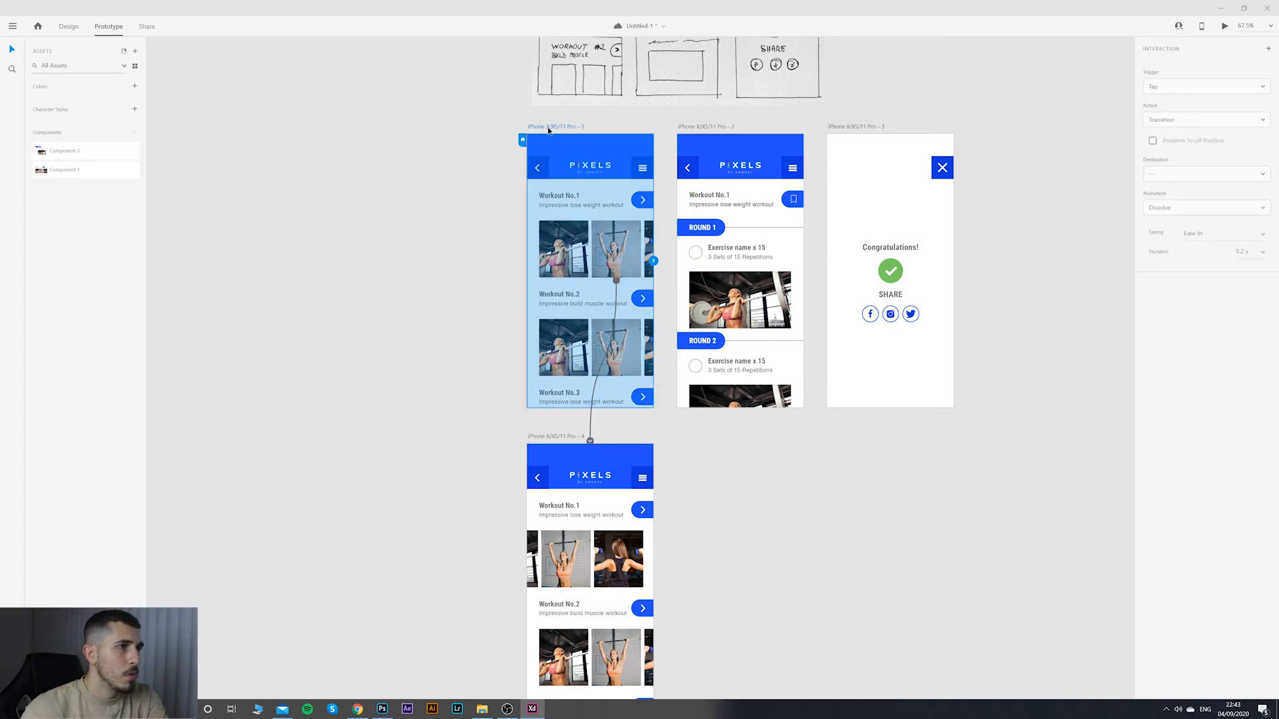
Step: Preview the prototype from the first artboard and test swiping the Workout No.1 photos sideways
{"action": "left_click", "coordinate": [1224, 29]}
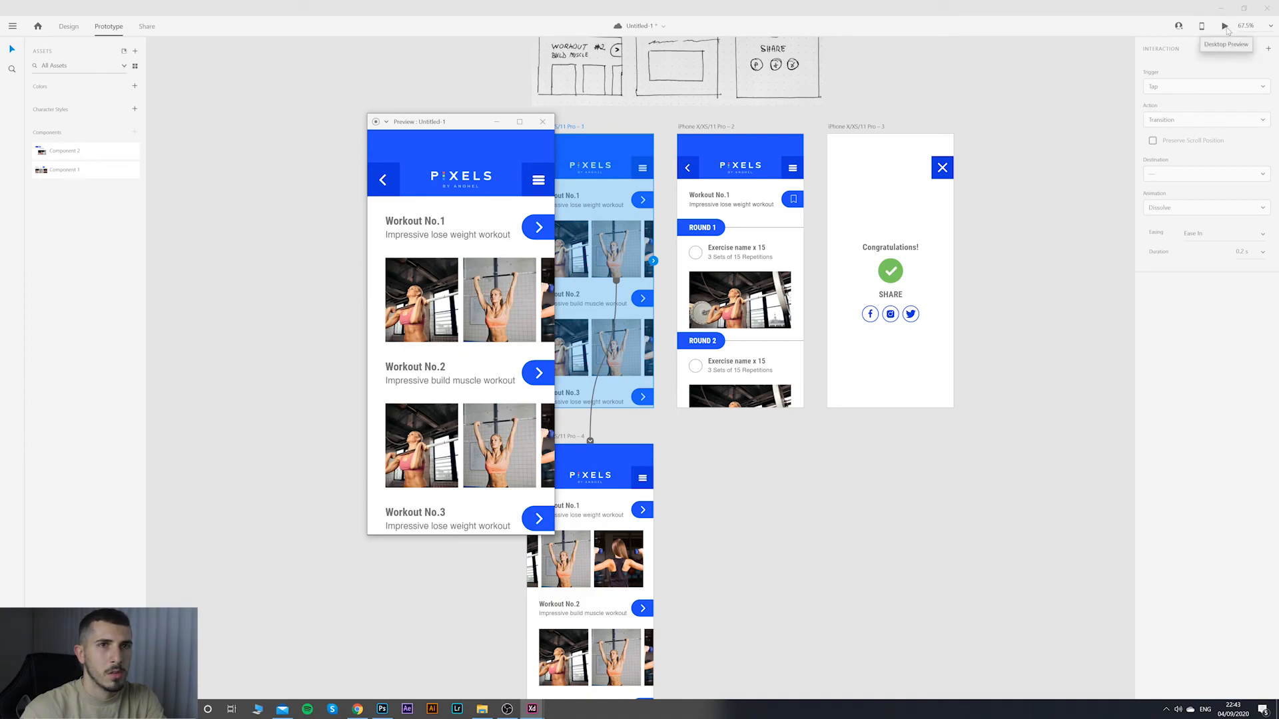
{"action": "left_click_drag", "start_coordinate": [437, 122], "coordinate": [386, 118]}
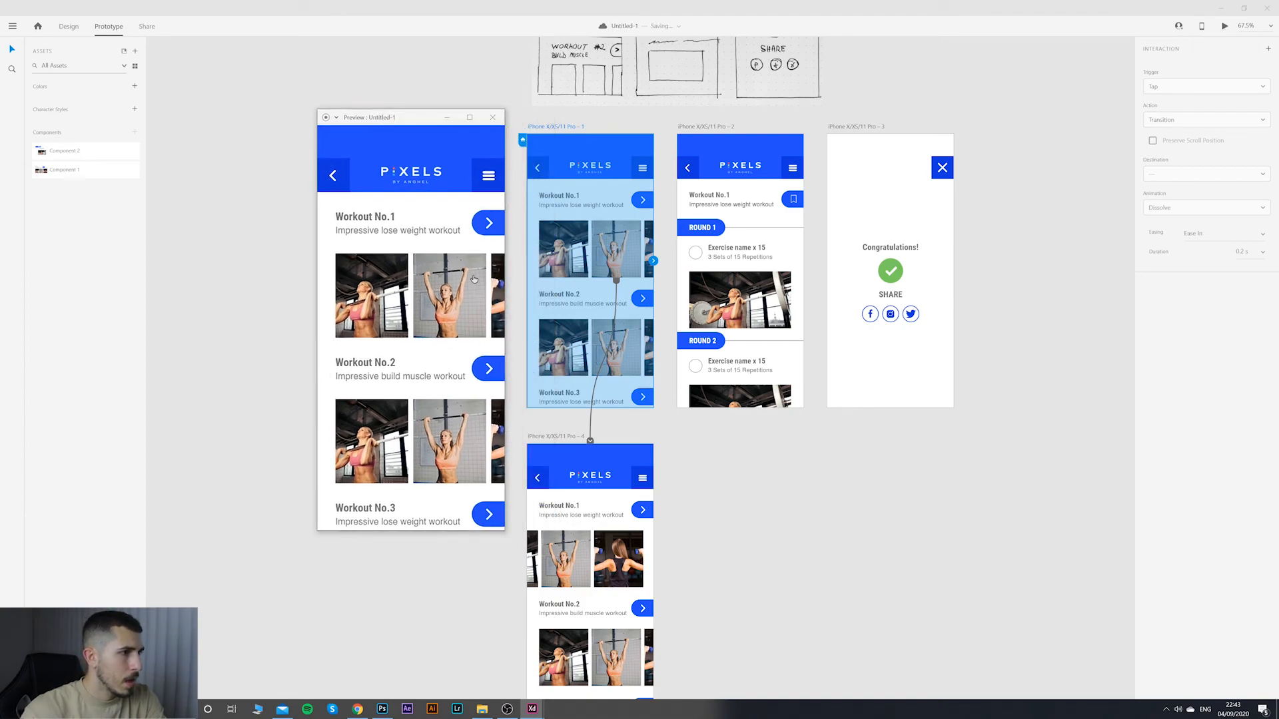
{"action": "left_click_drag", "start_coordinate": [473, 279], "coordinate": [359, 279]}
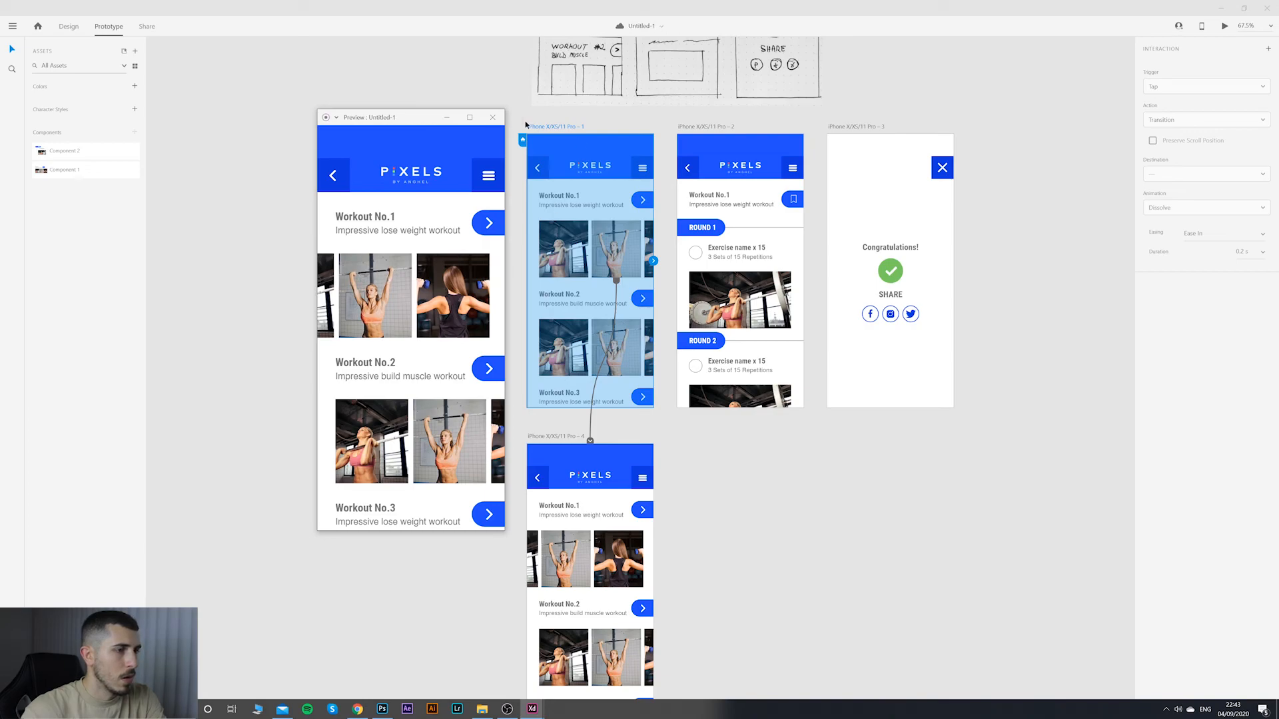
Step: Link the shifted Workout No.1 photo group on the duplicated artboard back to iPhone X/XS/11 Pro – 1 with Drag and Auto-Animate
{"action": "left_click", "coordinate": [565, 202]}
{"action": "scroll", "coordinate": [737, 465], "scroll_direction": "down", "scroll_amount": 3}
{"action": "left_click", "coordinate": [599, 470]}
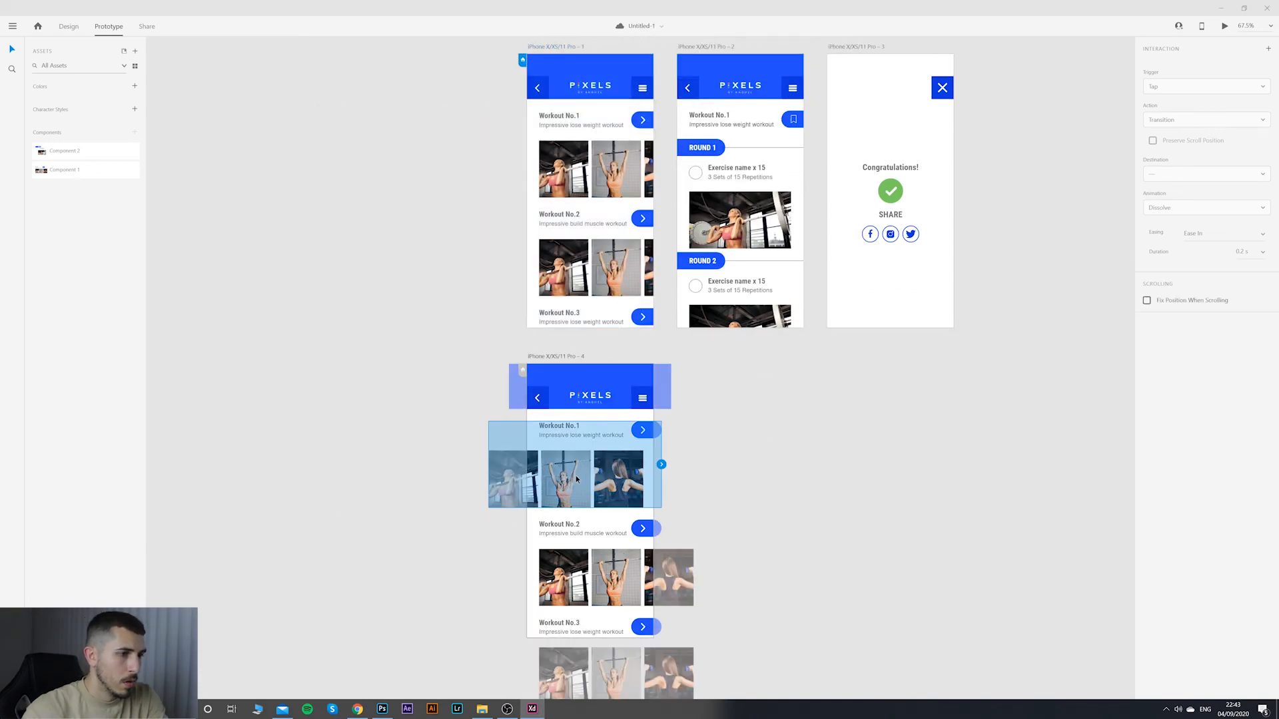
{"action": "left_click_drag", "start_coordinate": [661, 464], "coordinate": [627, 231]}
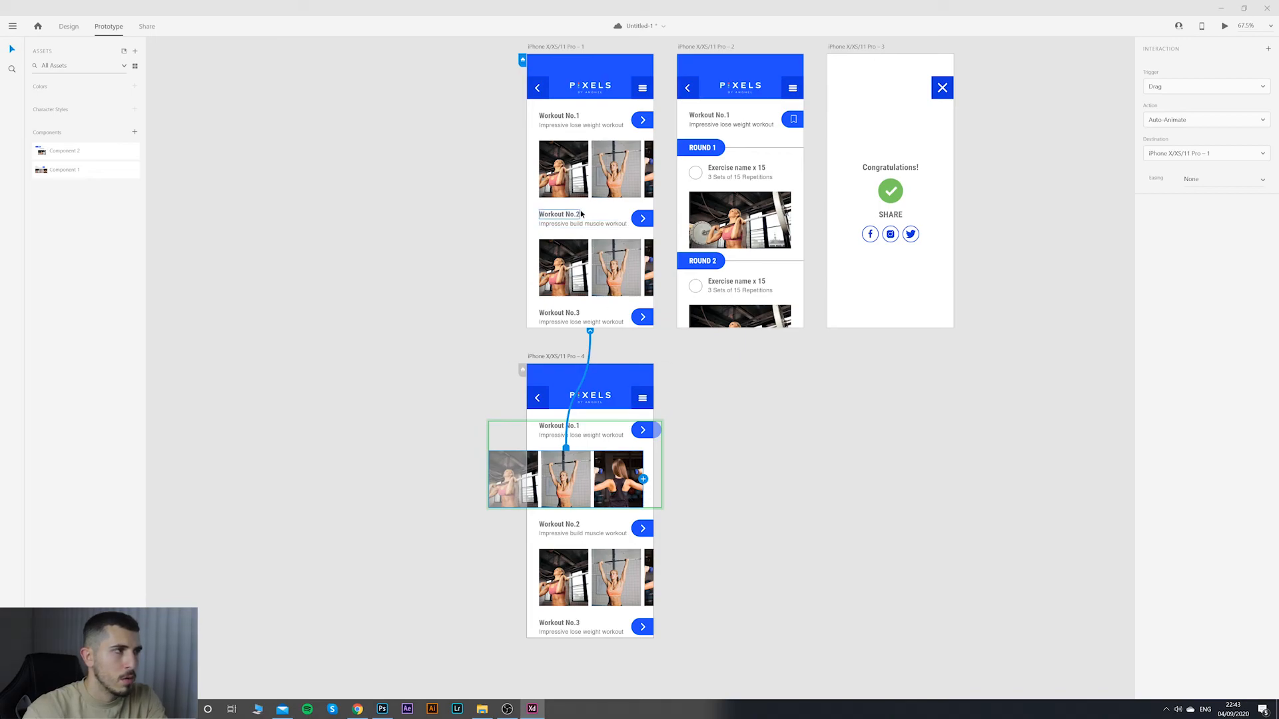
{"action": "scroll", "coordinate": [551, 124], "scroll_direction": "up", "scroll_amount": 1}
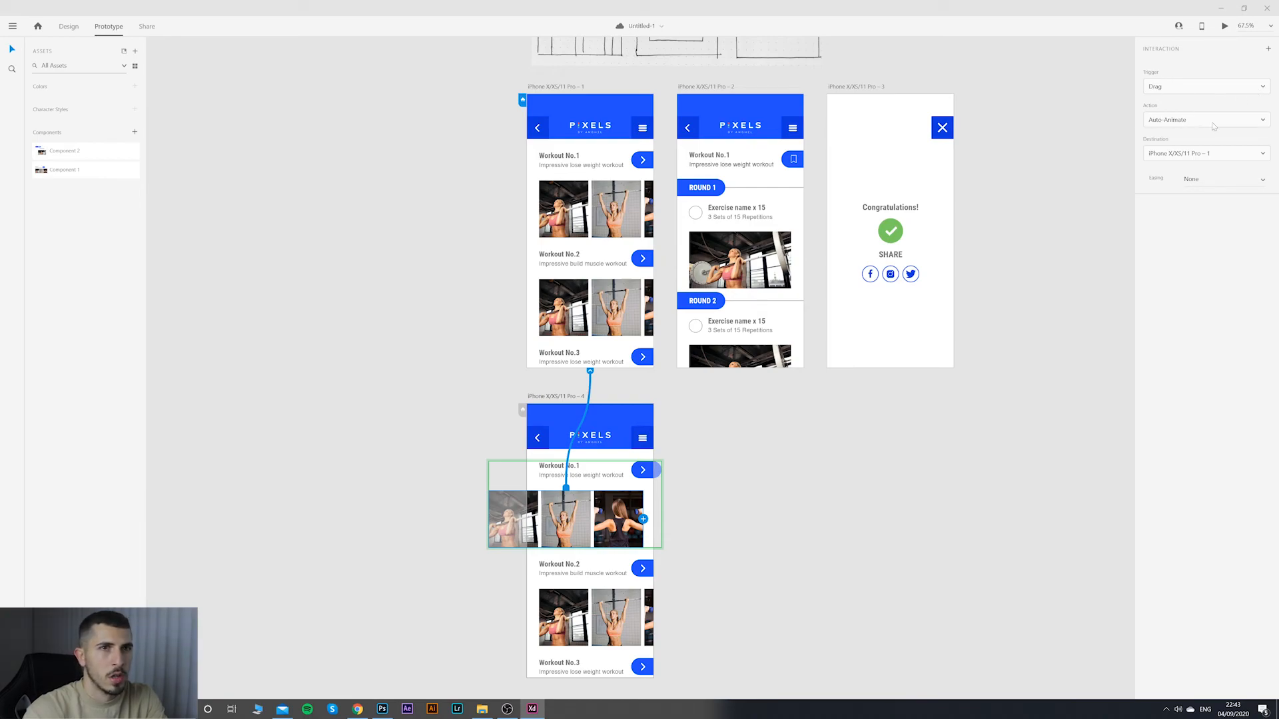
Step: Preview the duplicated artboard, test swiping its Workout No.1 photos, close the preview and select the first artboard
{"action": "left_click", "coordinate": [1225, 27]}
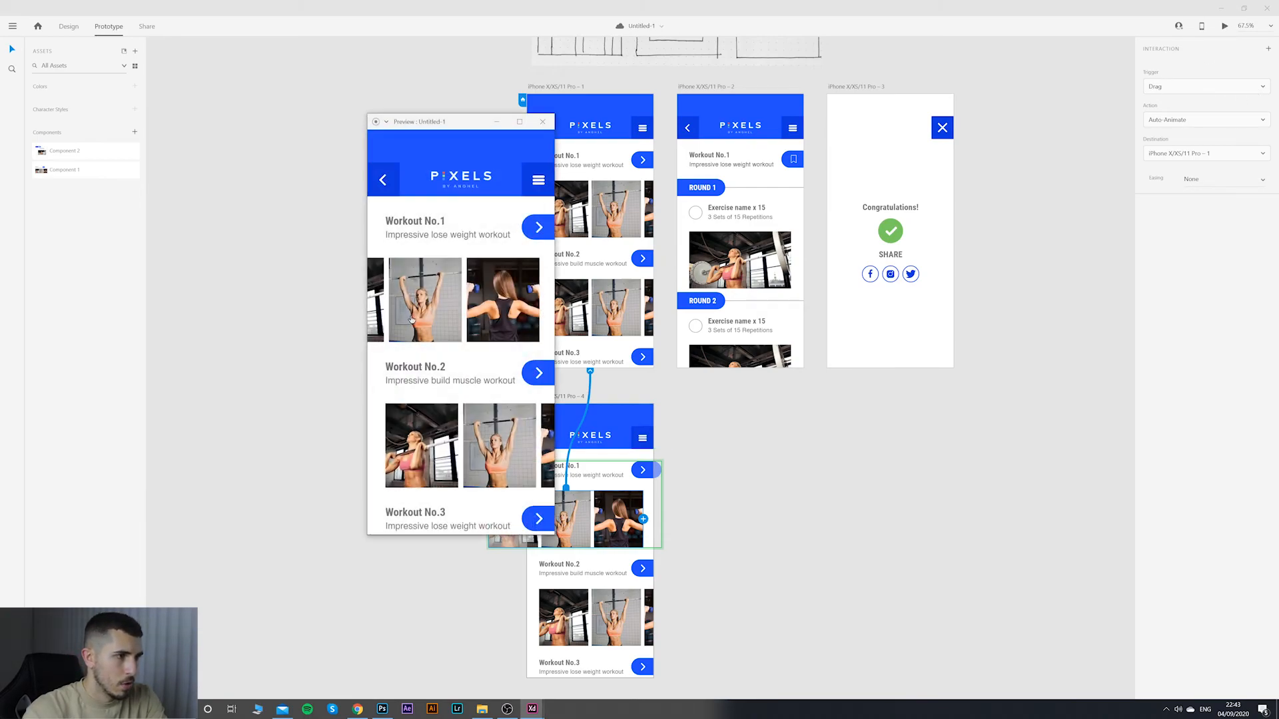
{"action": "mouse_move", "coordinate": [521, 306]}
{"action": "left_mouse_down"}
{"action": "mouse_move", "coordinate": [424, 307]}
{"action": "mouse_move", "coordinate": [501, 308]}
{"action": "left_mouse_up"}
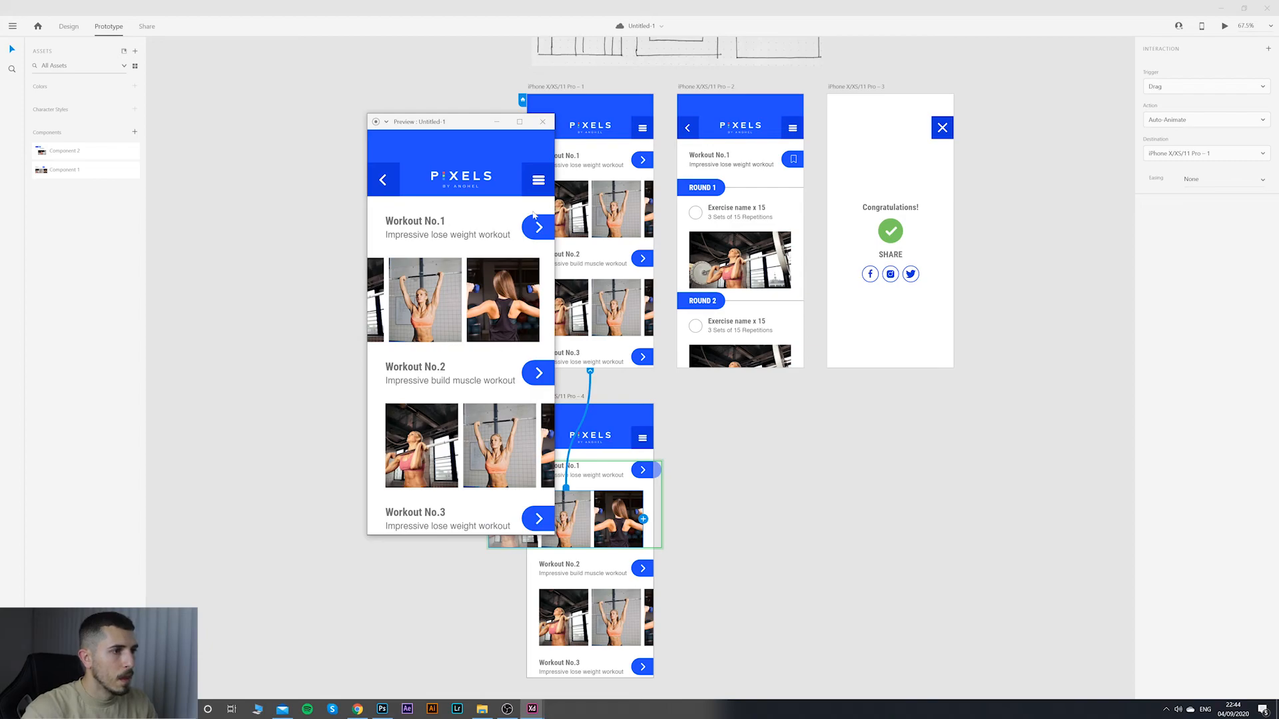
{"action": "left_click", "coordinate": [543, 122]}
{"action": "left_click", "coordinate": [570, 93]}
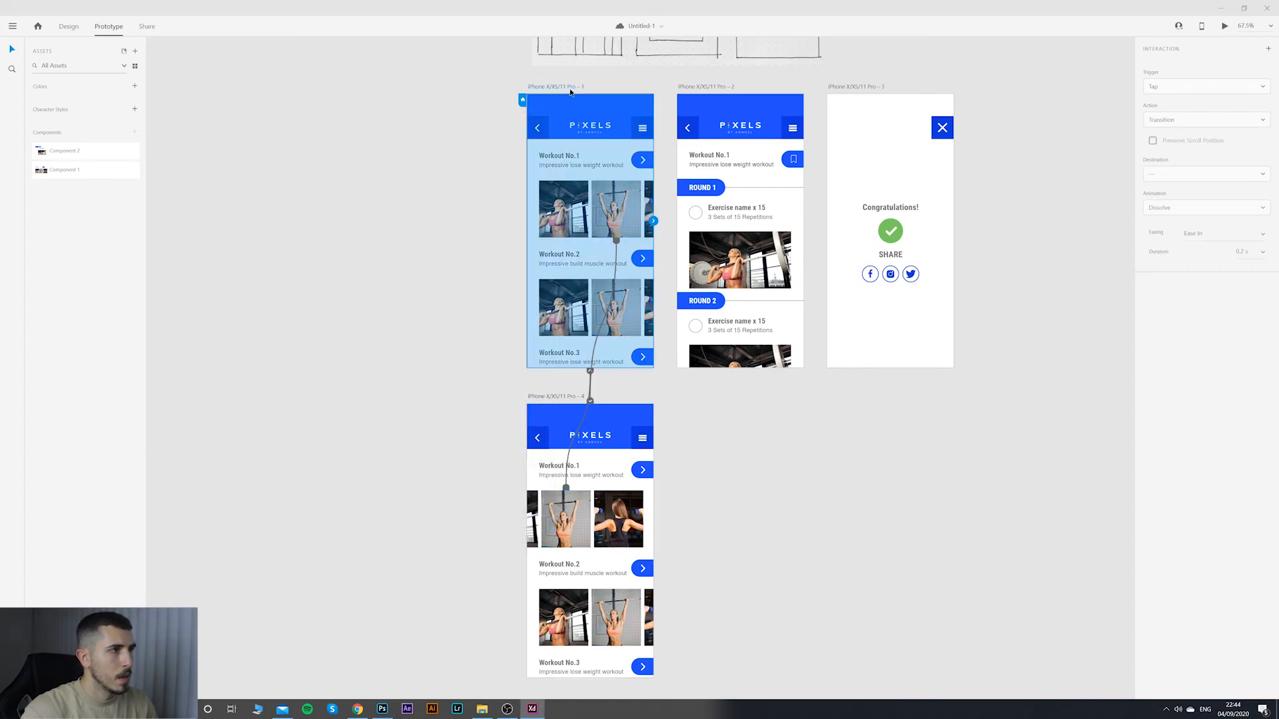
{"action": "left_click", "coordinate": [1009, 242]}
{"action": "scroll", "coordinate": [666, 313], "scroll_direction": "down", "scroll_amount": 3}
{"action": "scroll", "coordinate": [653, 312], "scroll_direction": "up", "scroll_amount": 3}
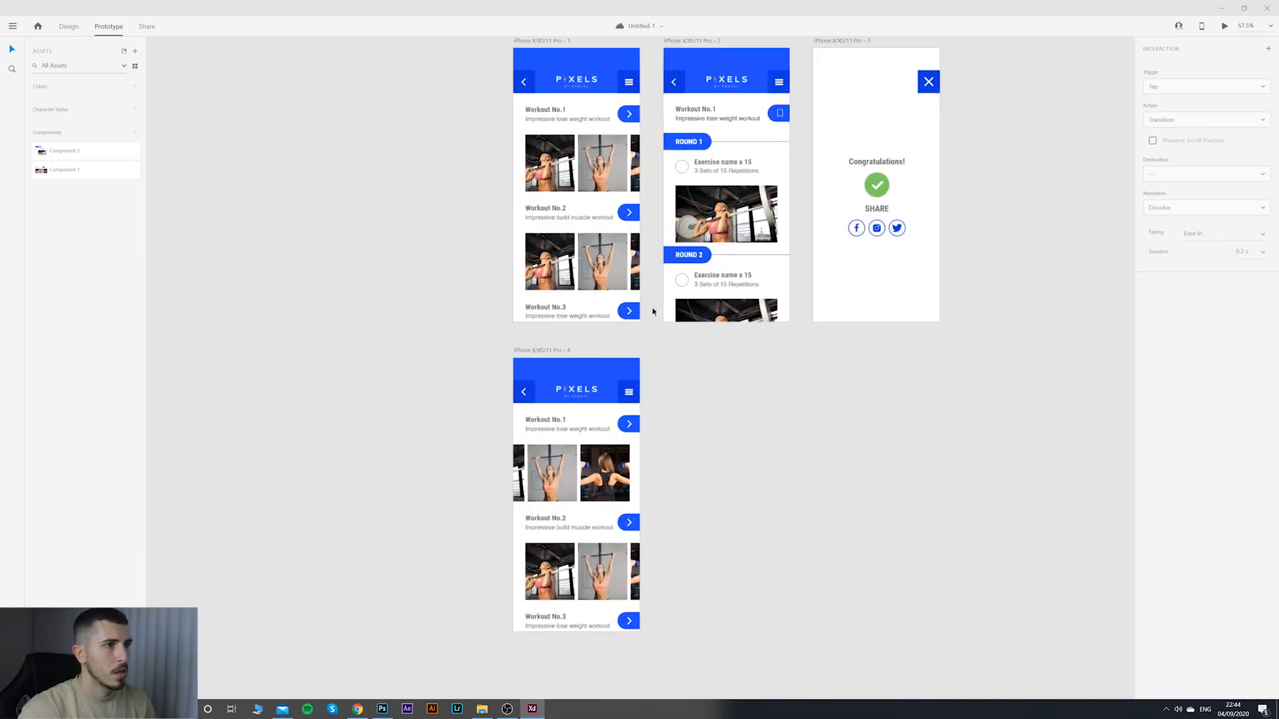
{"action": "scroll", "coordinate": [693, 340], "scroll_direction": "down", "scroll_amount": 2}
{"action": "scroll", "coordinate": [685, 328], "scroll_direction": "down", "scroll_amount": 5}
{"action": "scroll", "coordinate": [685, 329], "scroll_direction": "up", "scroll_amount": 4}
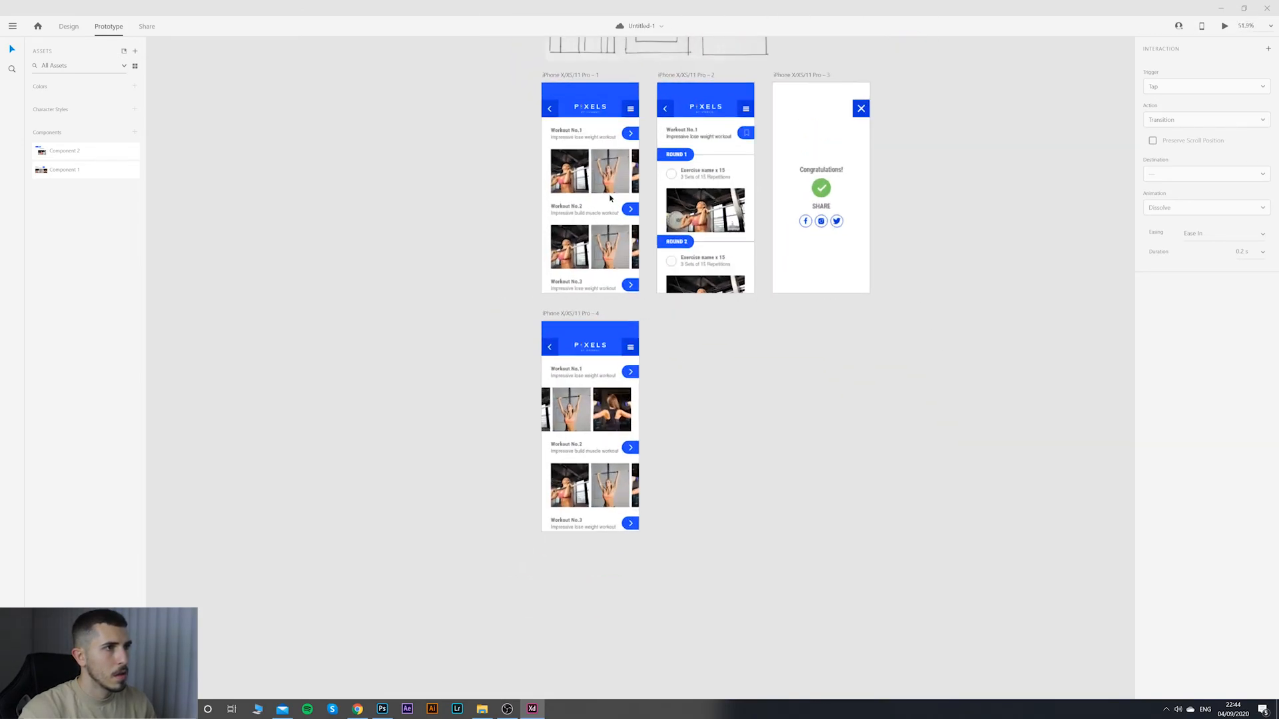
Step: Turn on Responsive Resize for the first artboard in Design mode and check it in the preview
{"action": "left_click", "coordinate": [569, 76]}
{"action": "key", "text": "ctrl+1"}
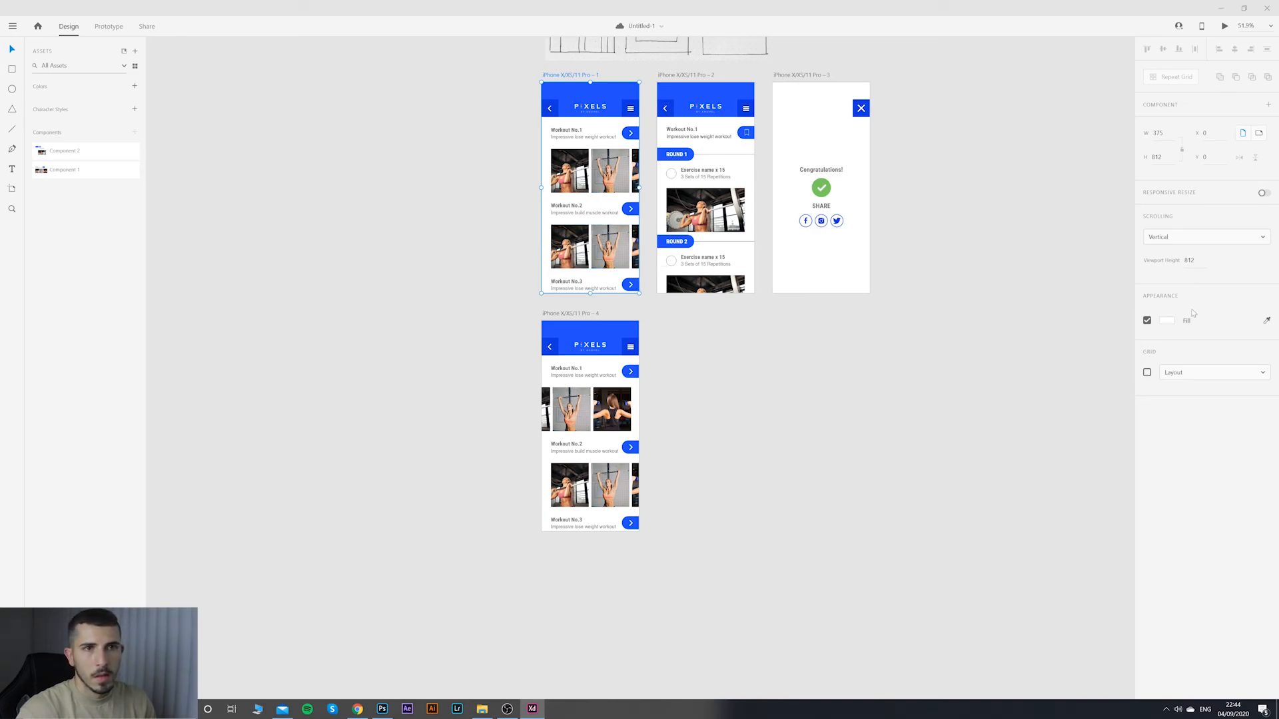
{"action": "left_click", "coordinate": [1263, 193]}
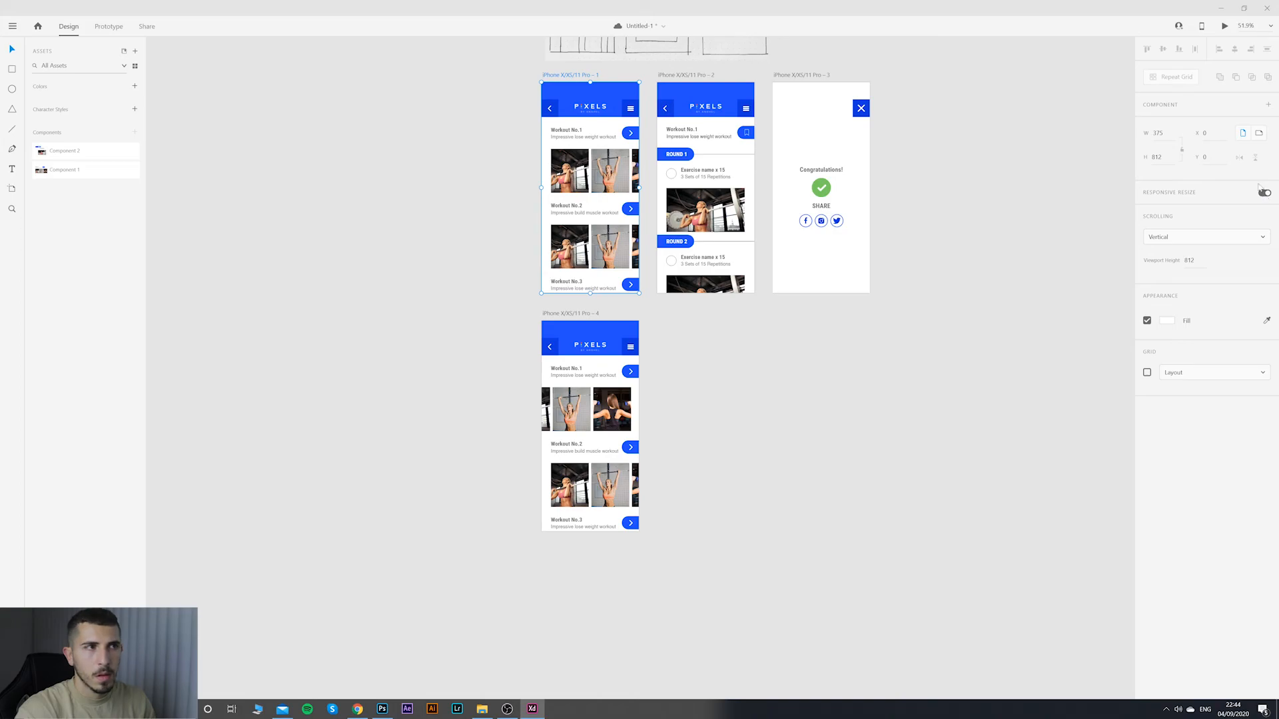
{"action": "left_click", "coordinate": [1224, 26]}
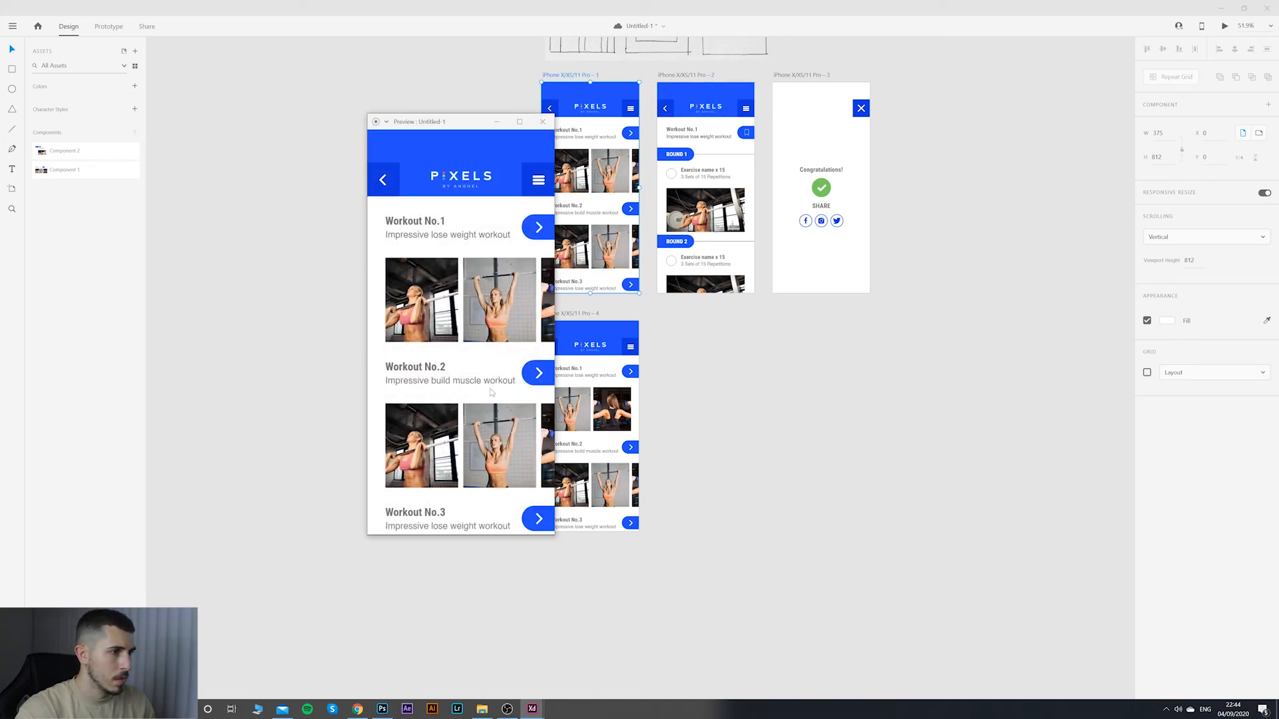
{"action": "left_click", "coordinate": [542, 124]}
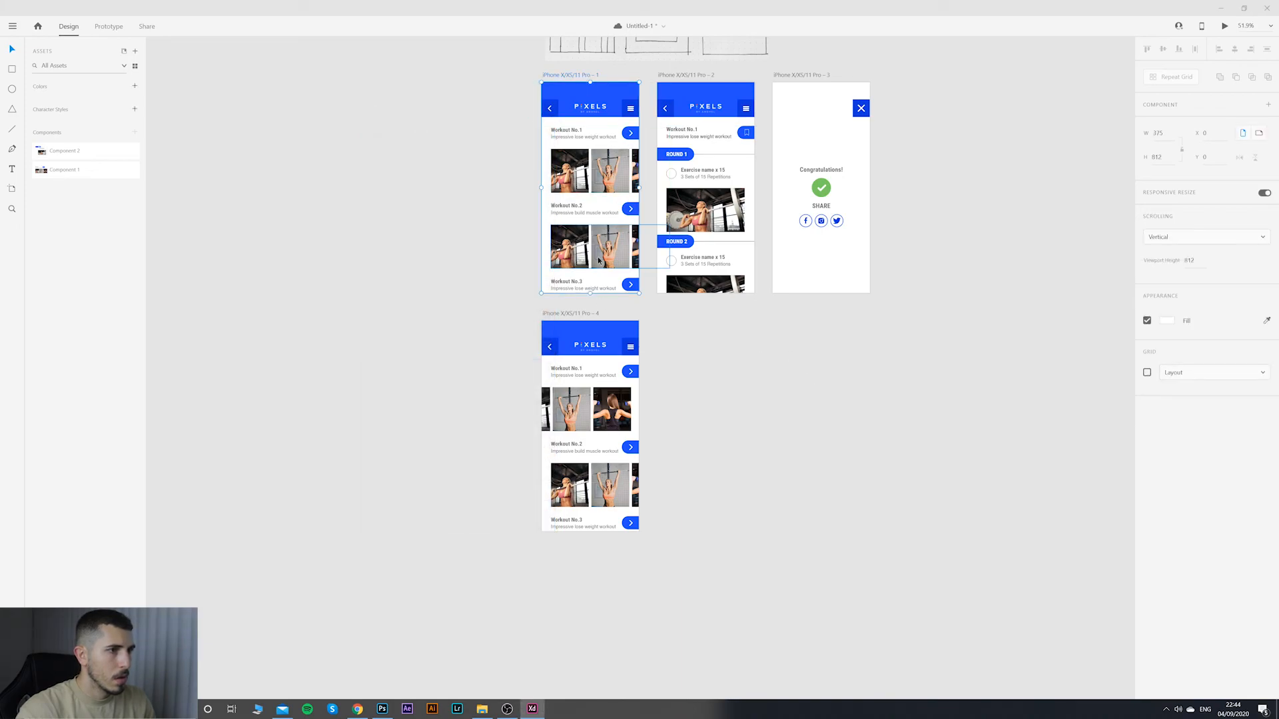
{"action": "left_click_drag", "start_coordinate": [599, 260], "coordinate": [606, 291]}
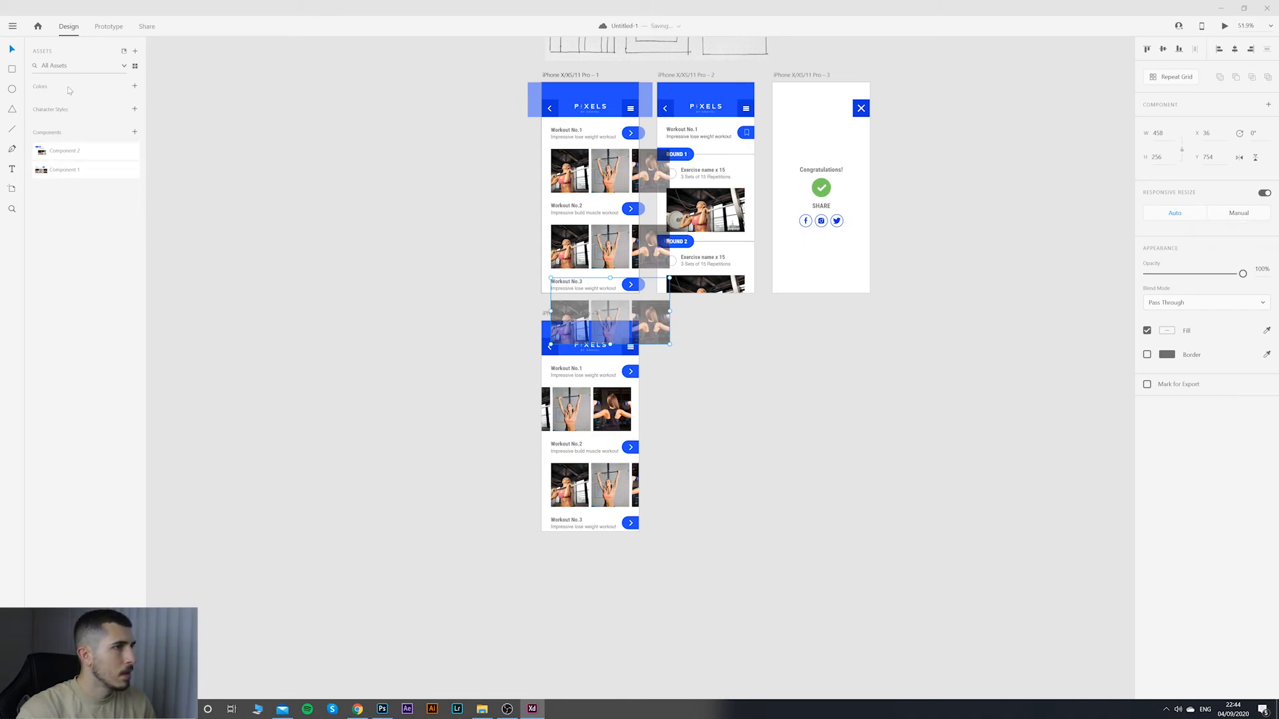
{"action": "left_click", "coordinate": [12, 189]}
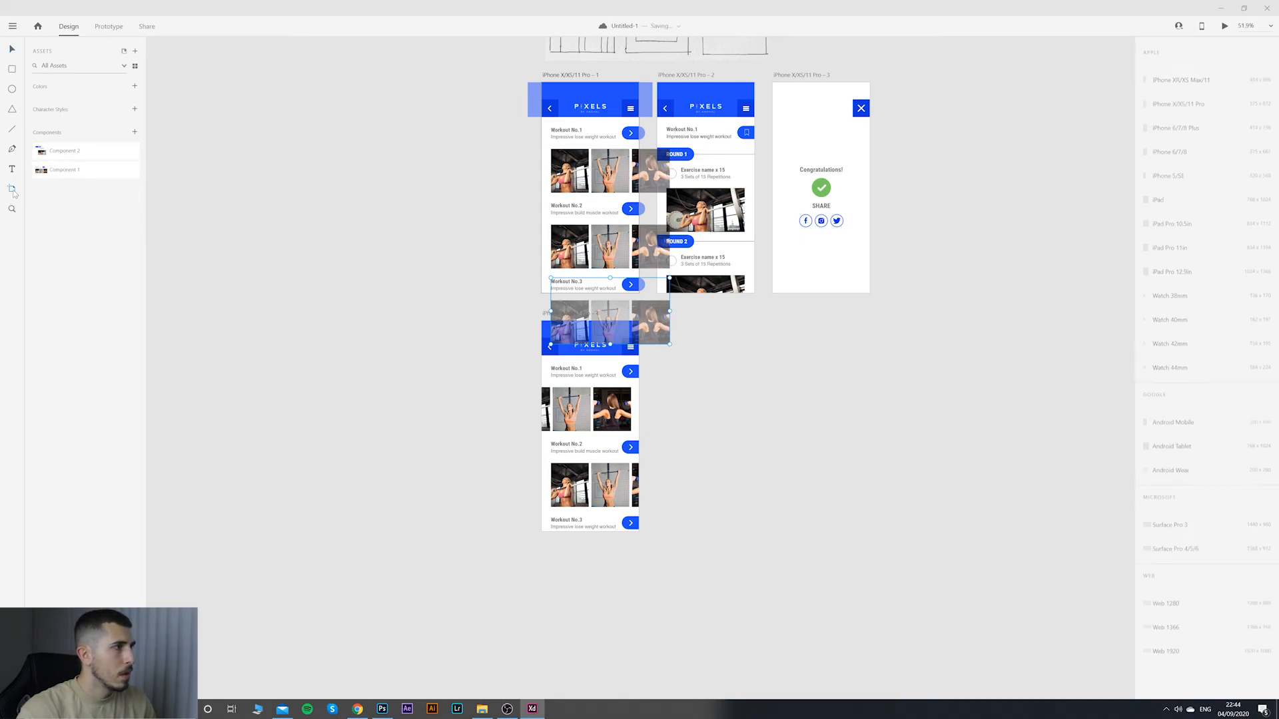
{"action": "key", "text": "v"}
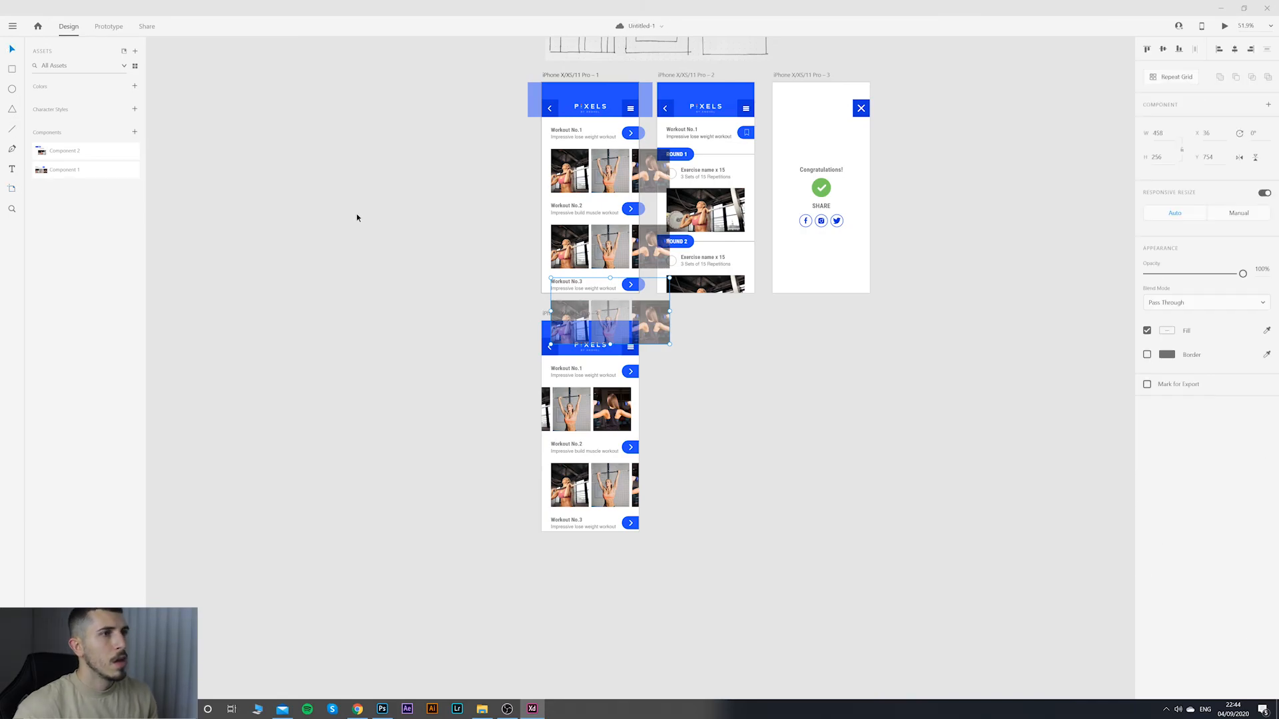
{"action": "scroll", "coordinate": [712, 316], "scroll_direction": "down", "scroll_amount": 2}
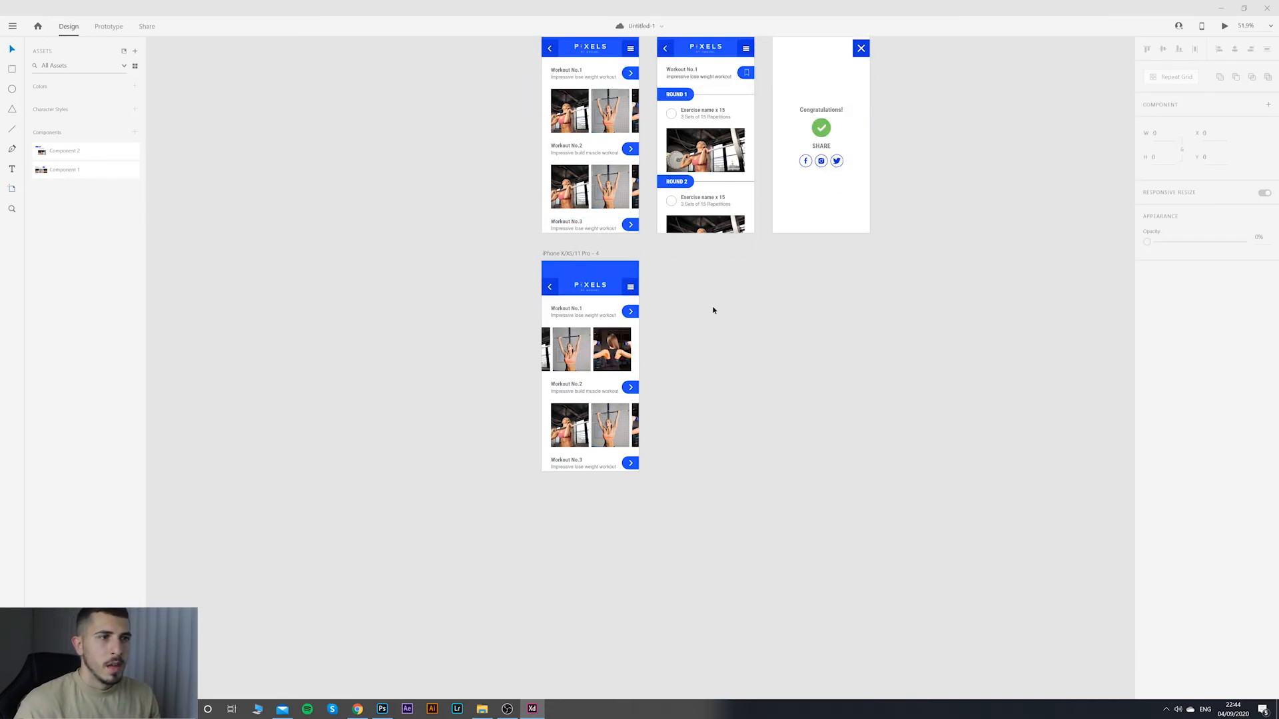
{"action": "scroll", "coordinate": [712, 310], "scroll_direction": "up", "scroll_amount": 3}
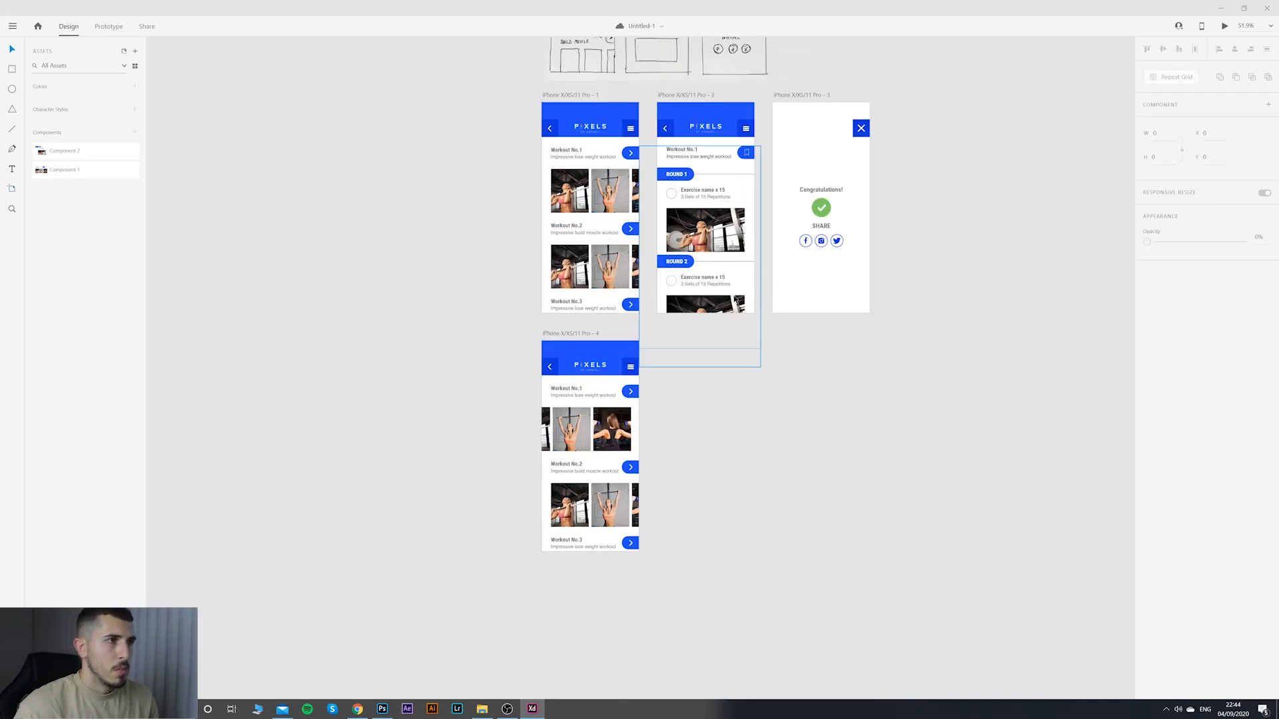
Step: Link the blue arrow button of Workout No.1 on the first artboard to the artboard iPhone X/XS/11 Pro – 2 in Prototype mode
{"action": "left_click", "coordinate": [634, 158]}
{"action": "double_click", "coordinate": [633, 155]}
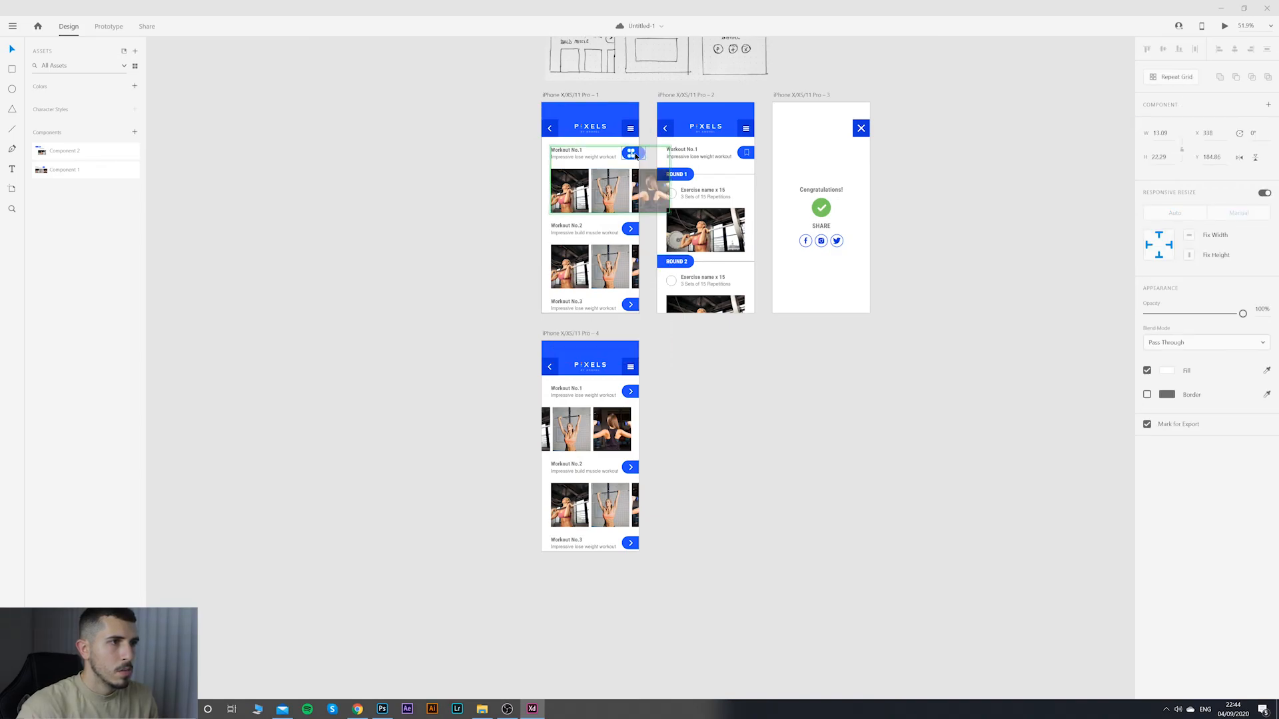
{"action": "scroll", "coordinate": [702, 338], "scroll_direction": "up", "scroll_amount": 4}
{"action": "left_click", "coordinate": [694, 338]}
{"action": "left_click_drag", "start_coordinate": [693, 337], "coordinate": [778, 539]}
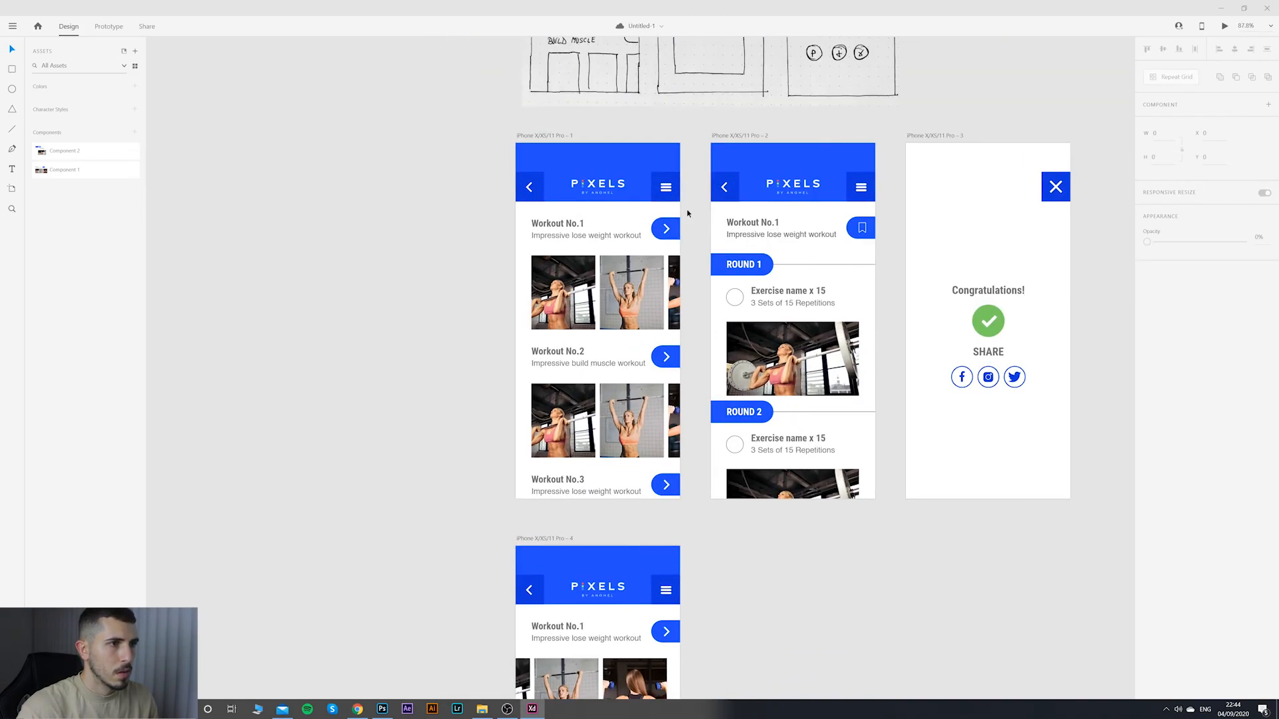
{"action": "left_click", "coordinate": [676, 237]}
{"action": "double_click", "coordinate": [676, 236]}
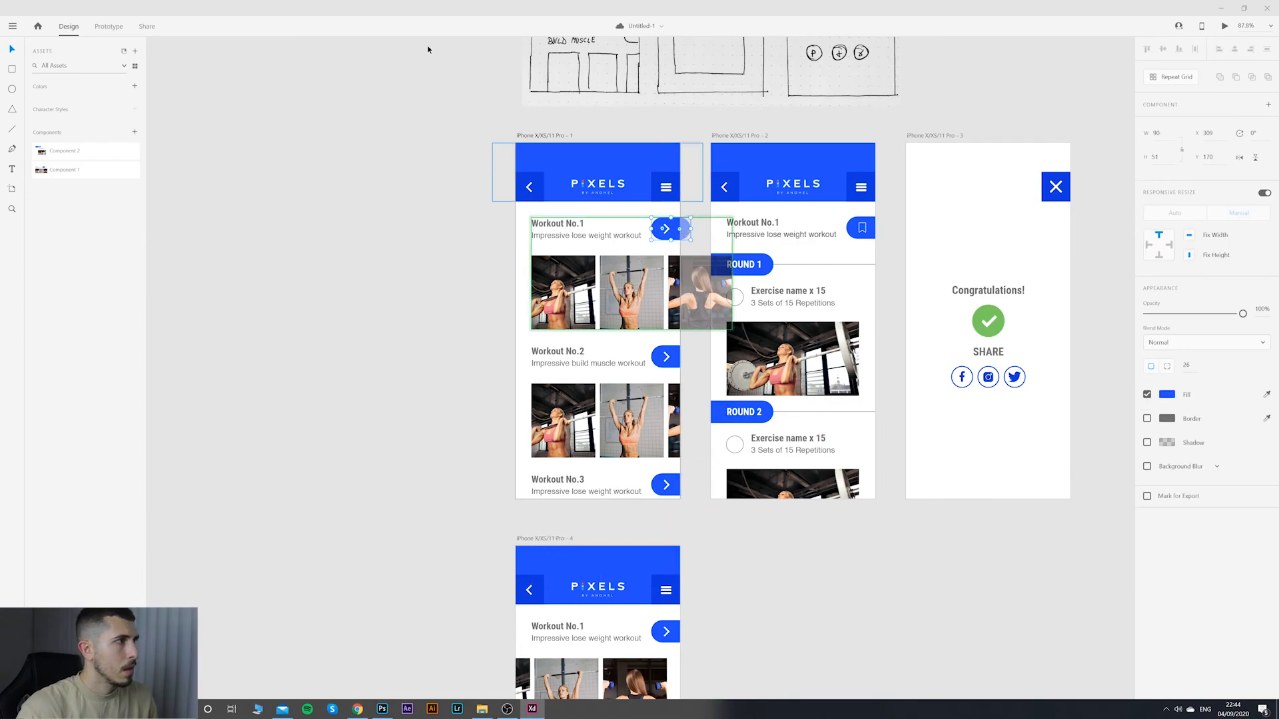
{"action": "key", "text": "ctrl+Tab"}
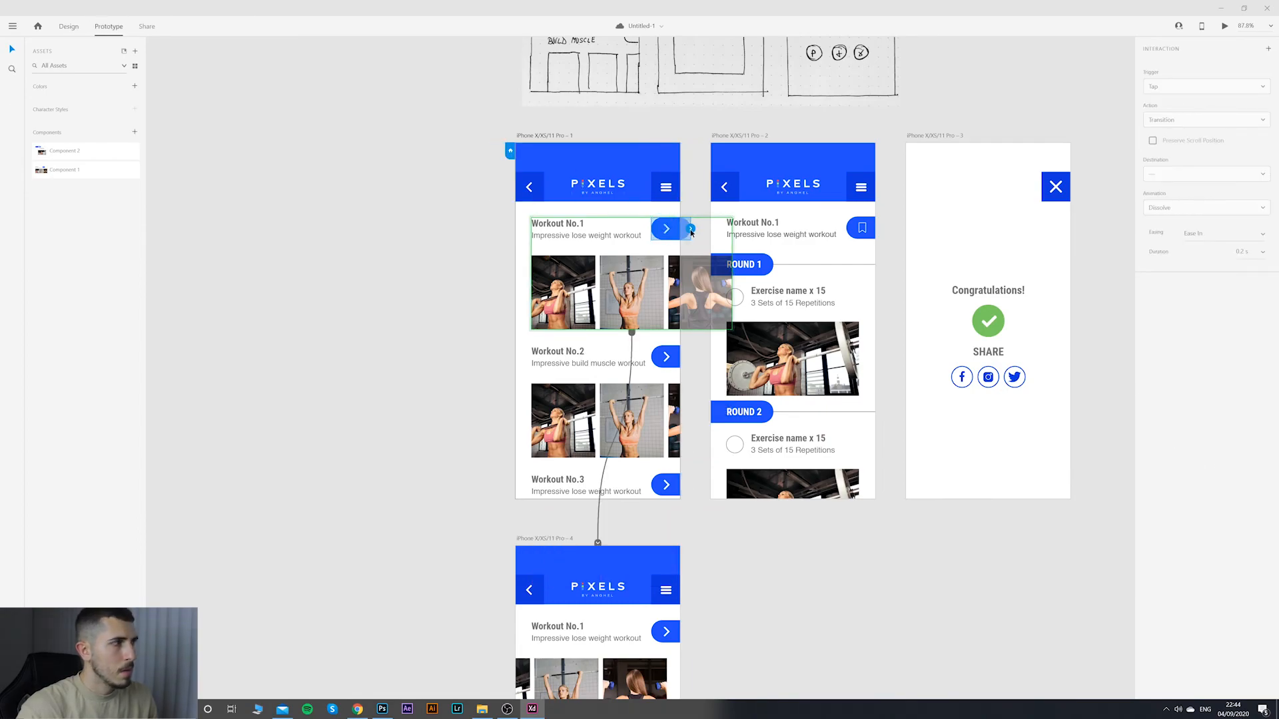
{"action": "left_click_drag", "start_coordinate": [691, 230], "coordinate": [808, 248]}
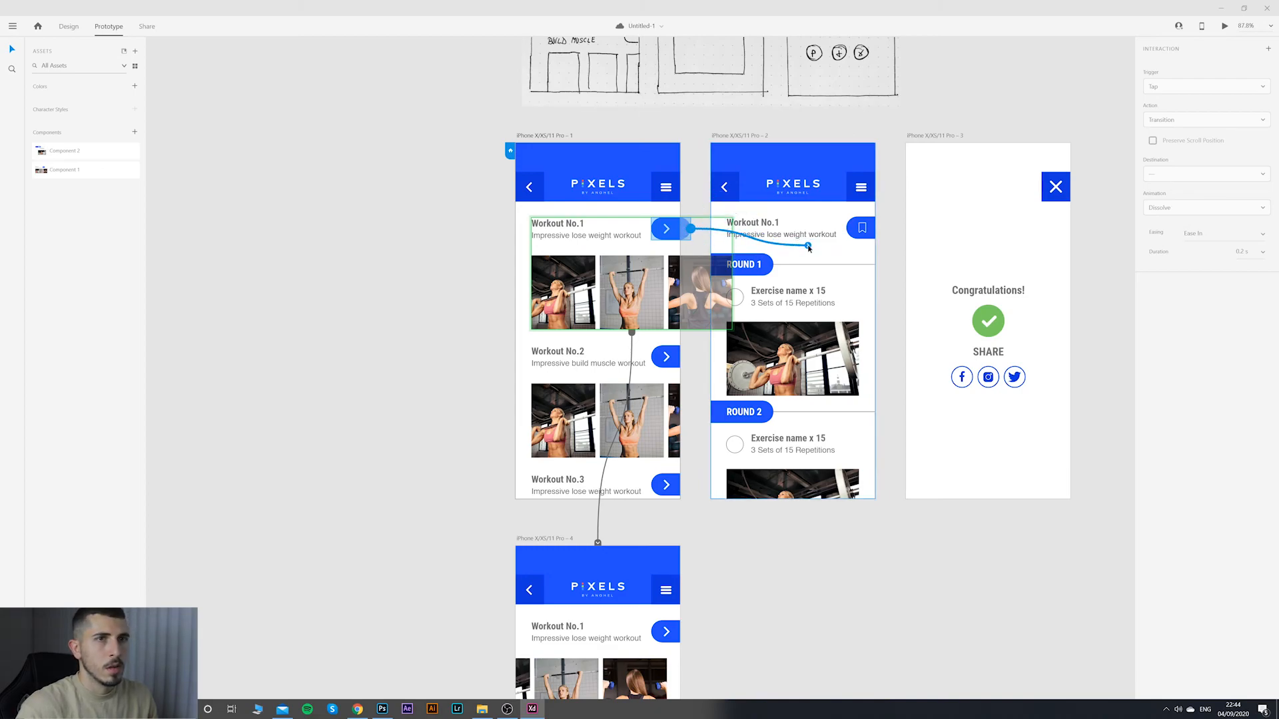
{"action": "left_click_drag", "start_coordinate": [802, 300], "coordinate": [879, 273]}
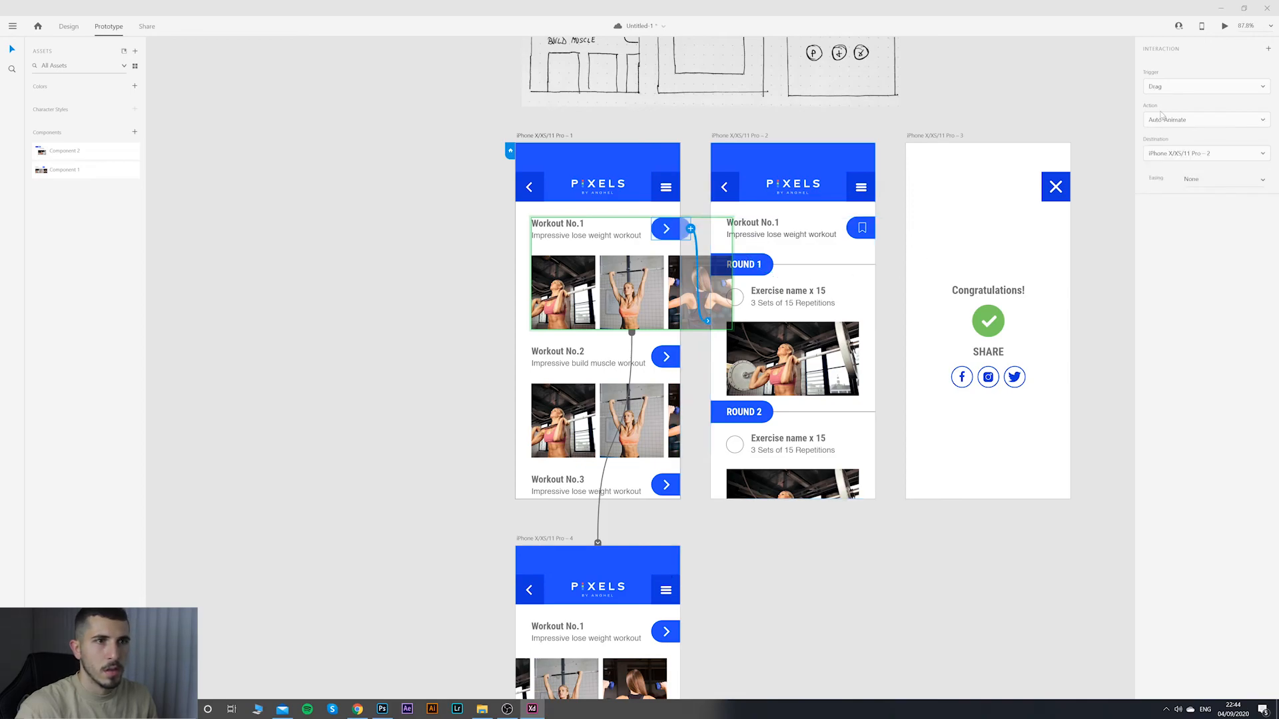
Step: Set the Workout No.1 arrow button's trigger to Tap with the Auto-Animate action
{"action": "left_click", "coordinate": [1178, 94]}
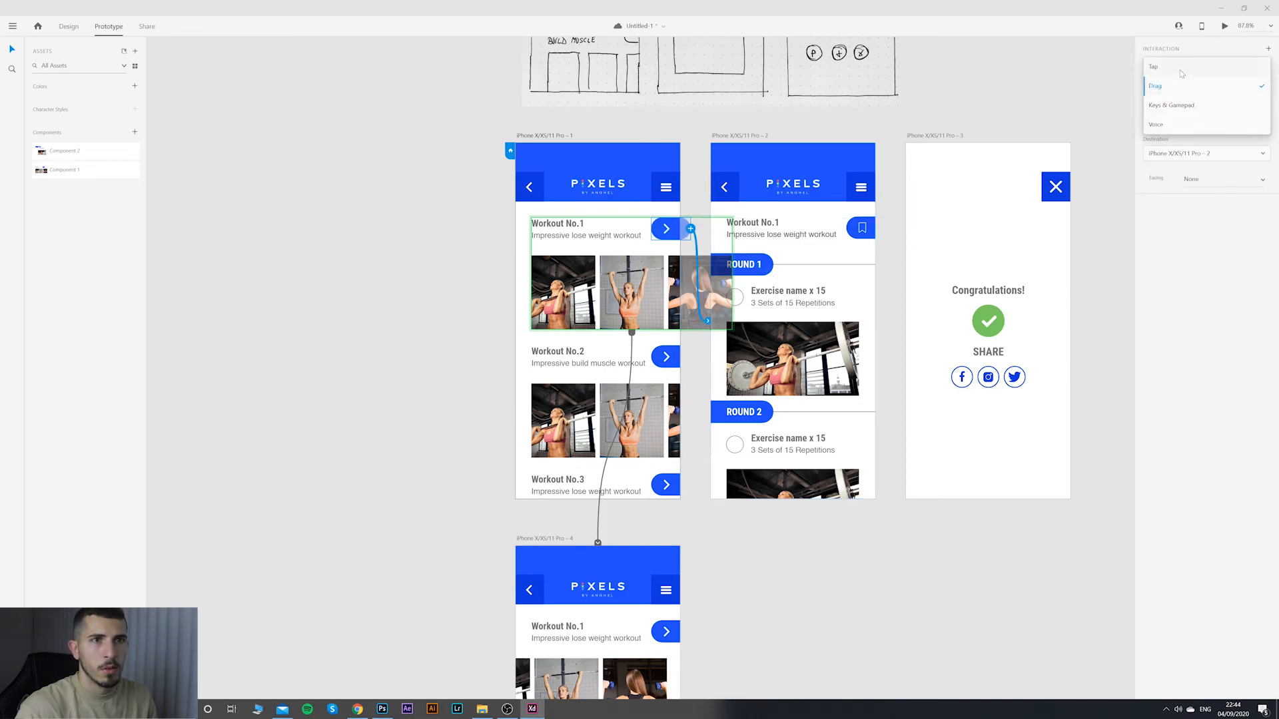
{"action": "left_click", "coordinate": [1181, 73]}
{"action": "left_click", "coordinate": [1198, 121]}
{"action": "left_click", "coordinate": [1179, 121]}
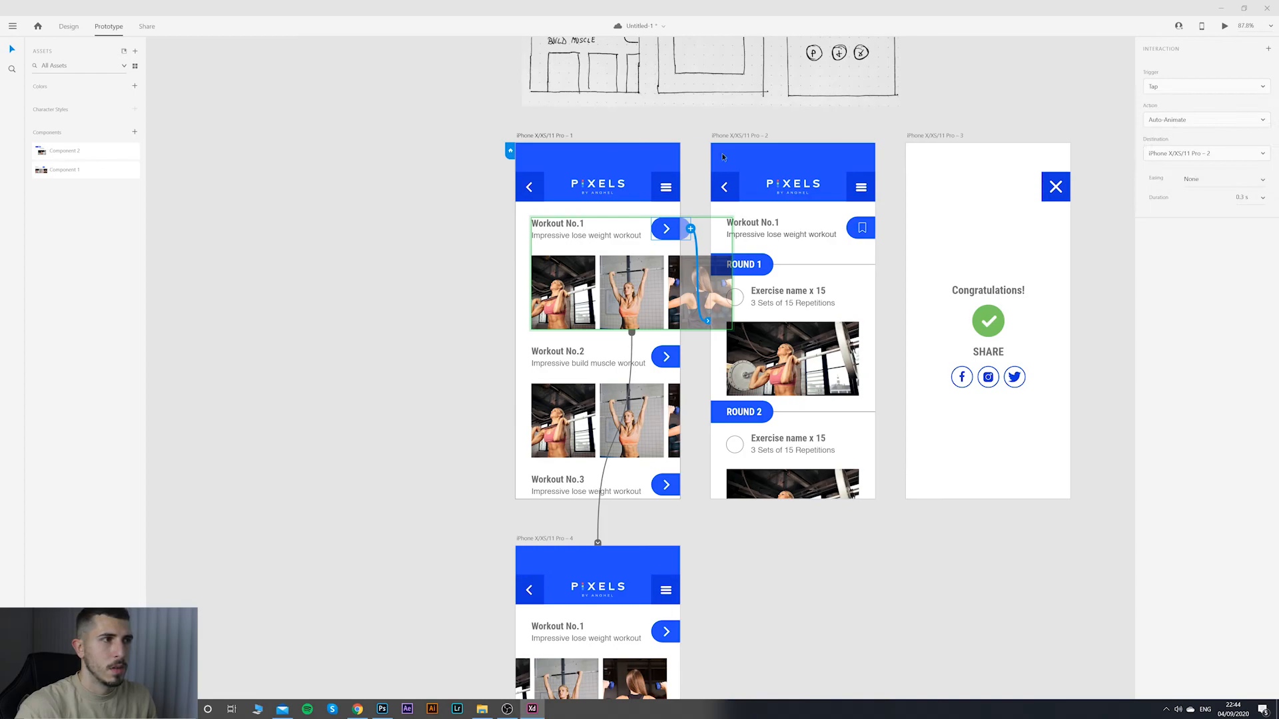
{"action": "key", "text": "Escape"}
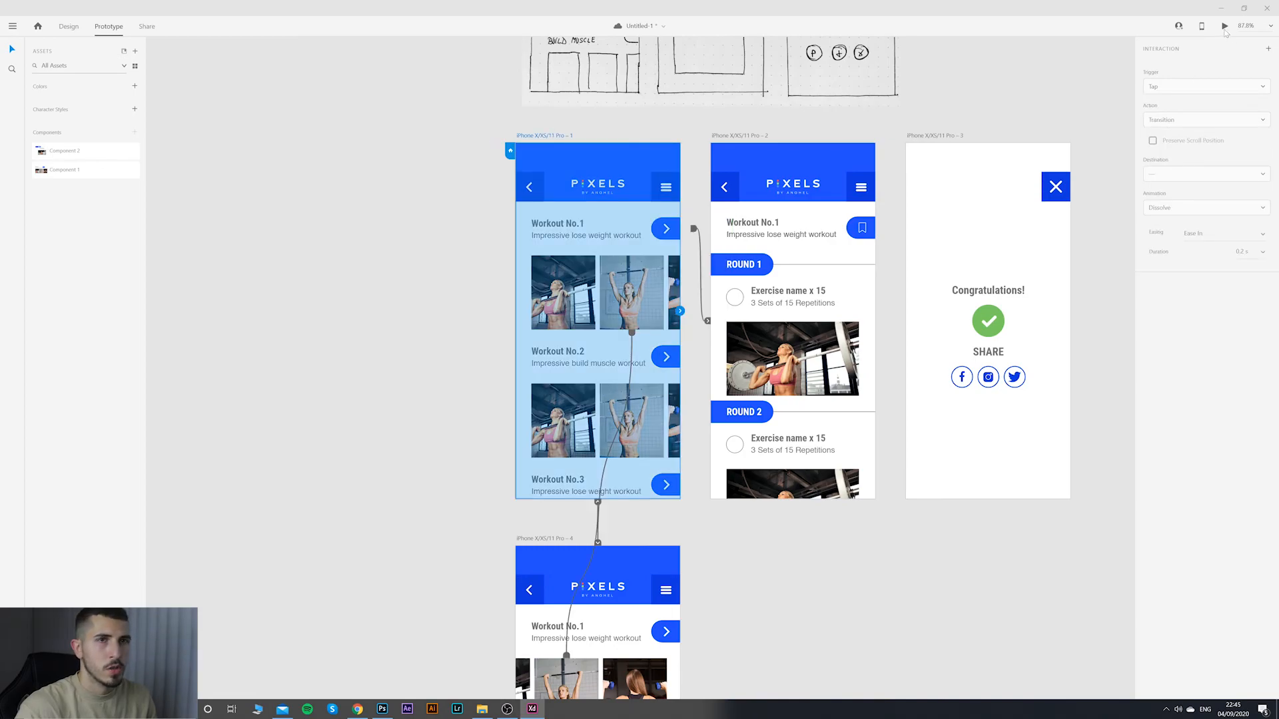
Step: Test the Workout No.1 arrow button in the preview, close it and reselect the first artboard
{"action": "left_click", "coordinate": [539, 228]}
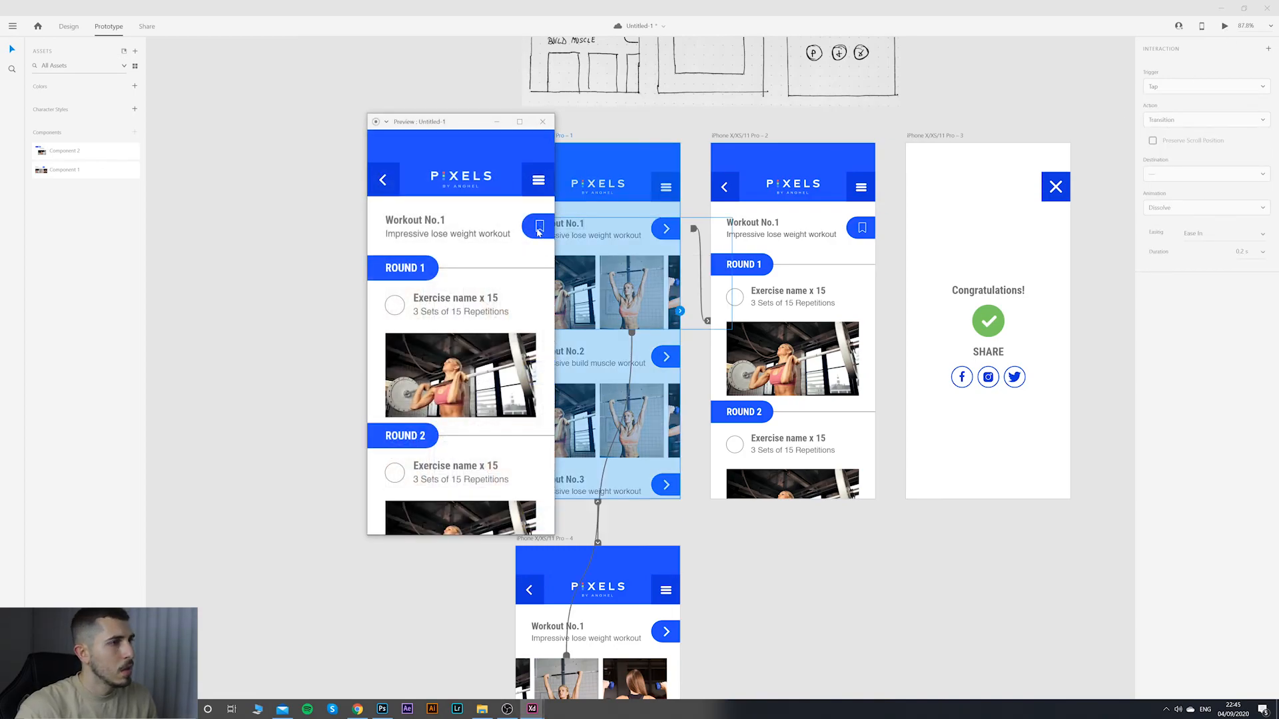
{"action": "left_click", "coordinate": [543, 122]}
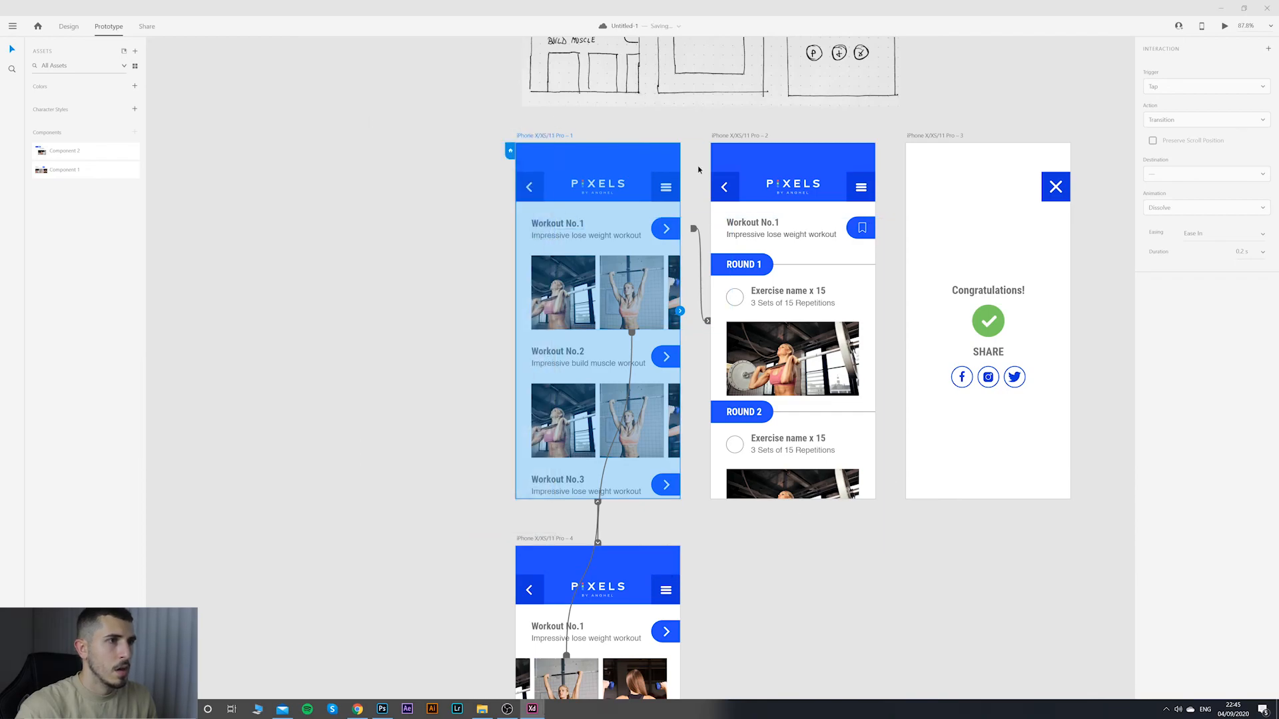
{"action": "left_click", "coordinate": [607, 171]}
{"action": "left_click", "coordinate": [606, 172]}
{"action": "left_click", "coordinate": [542, 134]}
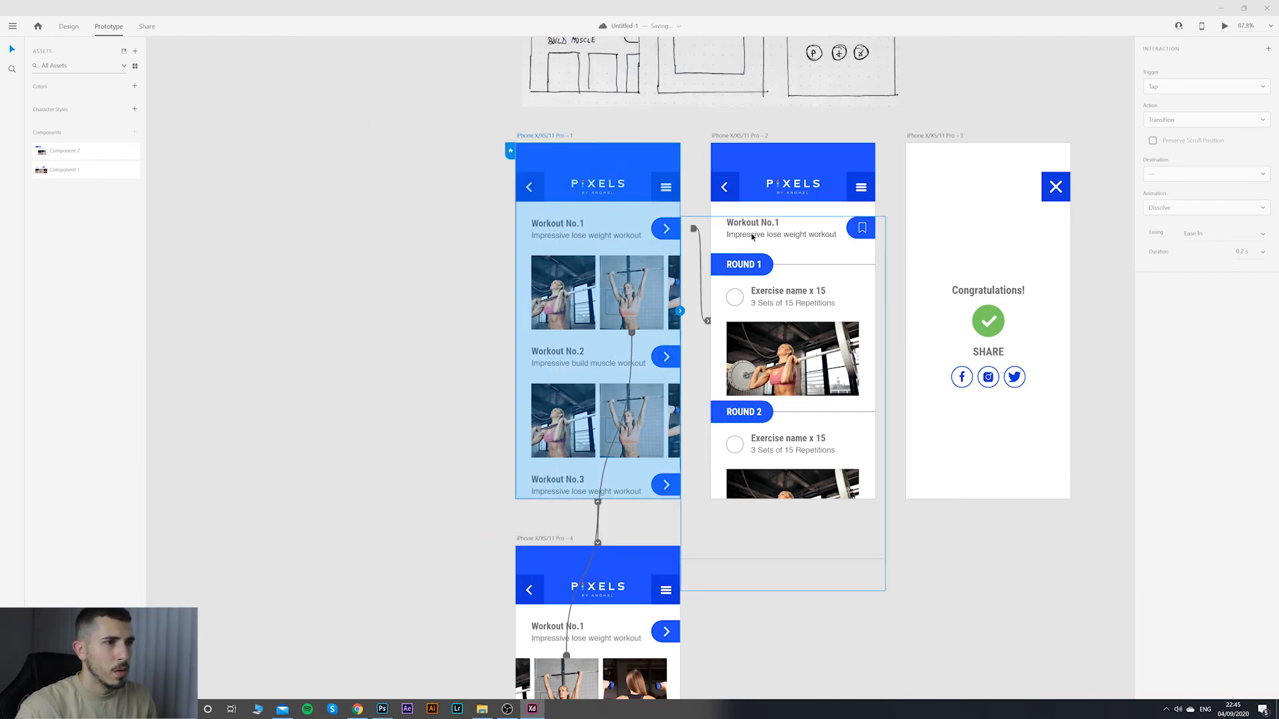
Step: Change the Workout No.1 arrow button's interaction to a Transition action with the Slide Left animation
{"action": "left_click", "coordinate": [691, 229]}
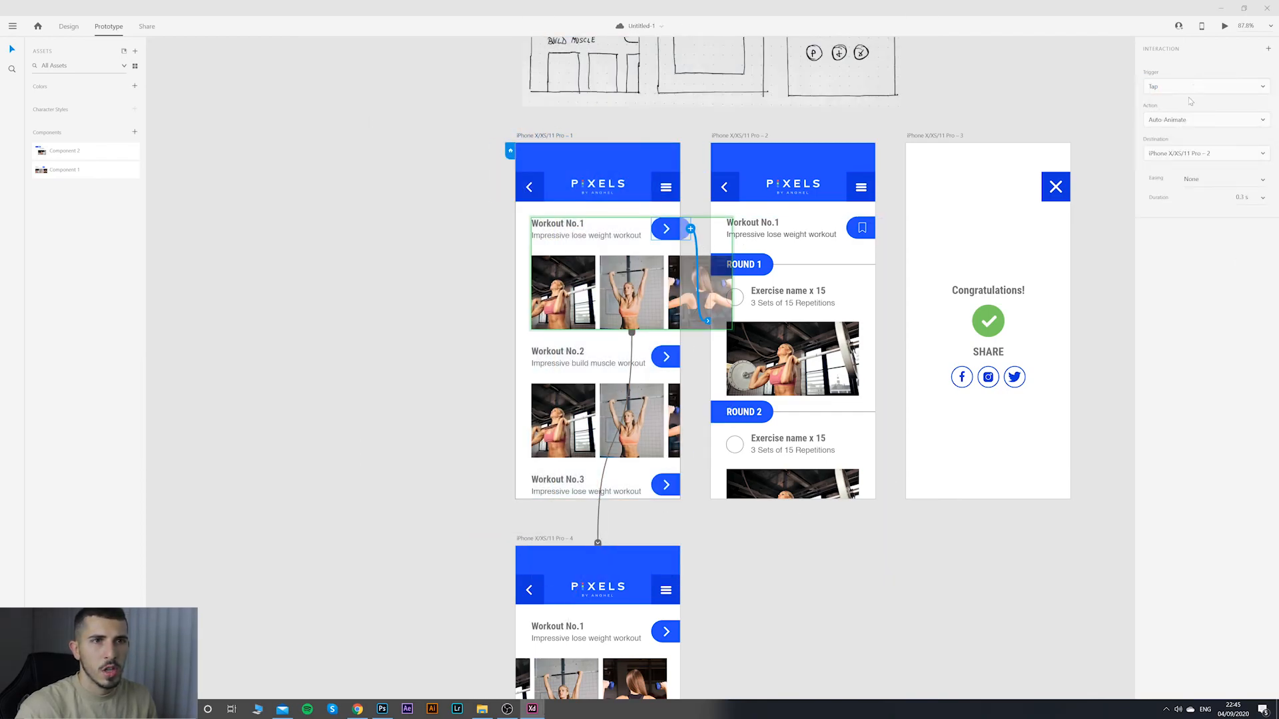
{"action": "left_click", "coordinate": [1180, 122]}
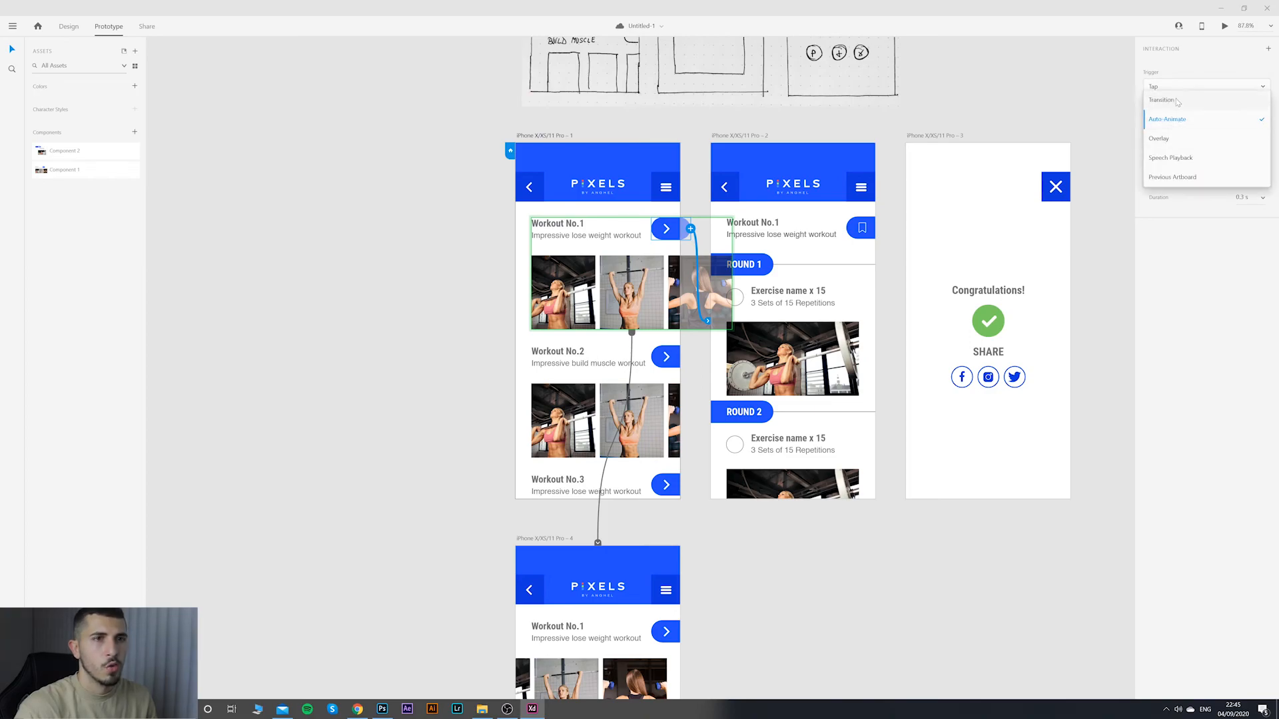
{"action": "left_click", "coordinate": [1178, 103]}
{"action": "left_click", "coordinate": [1193, 212]}
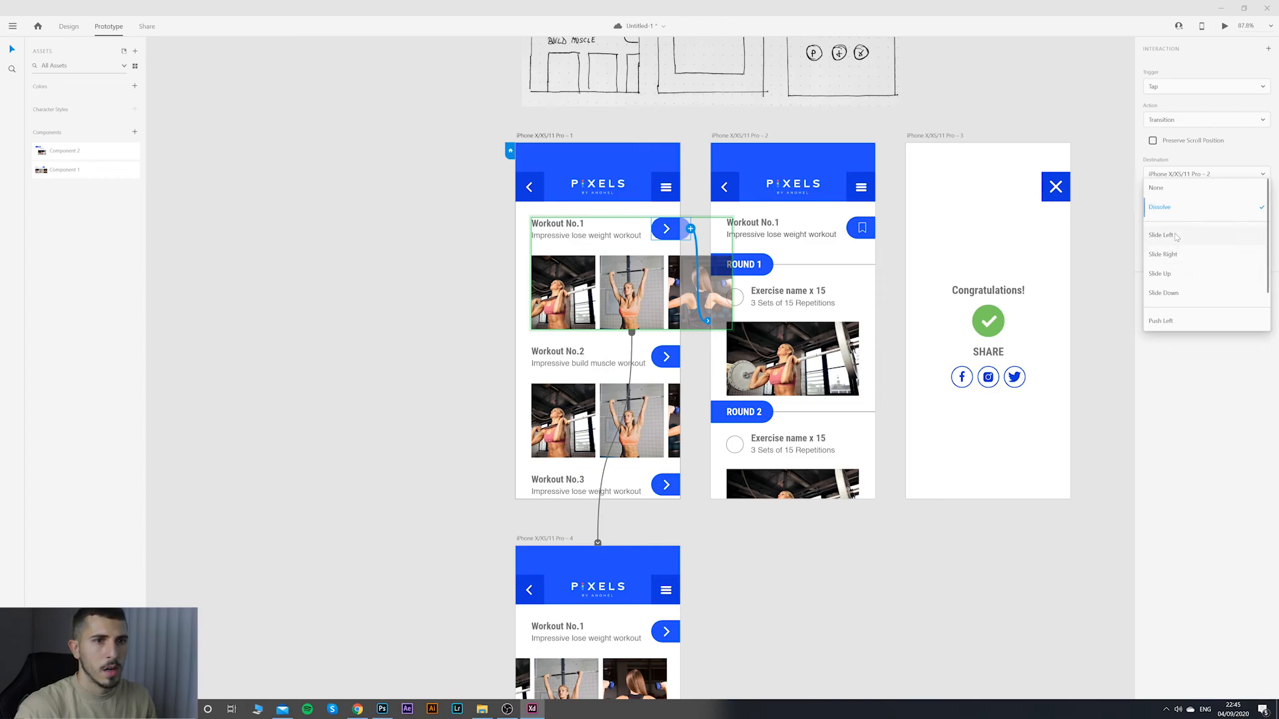
{"action": "left_click", "coordinate": [1176, 236]}
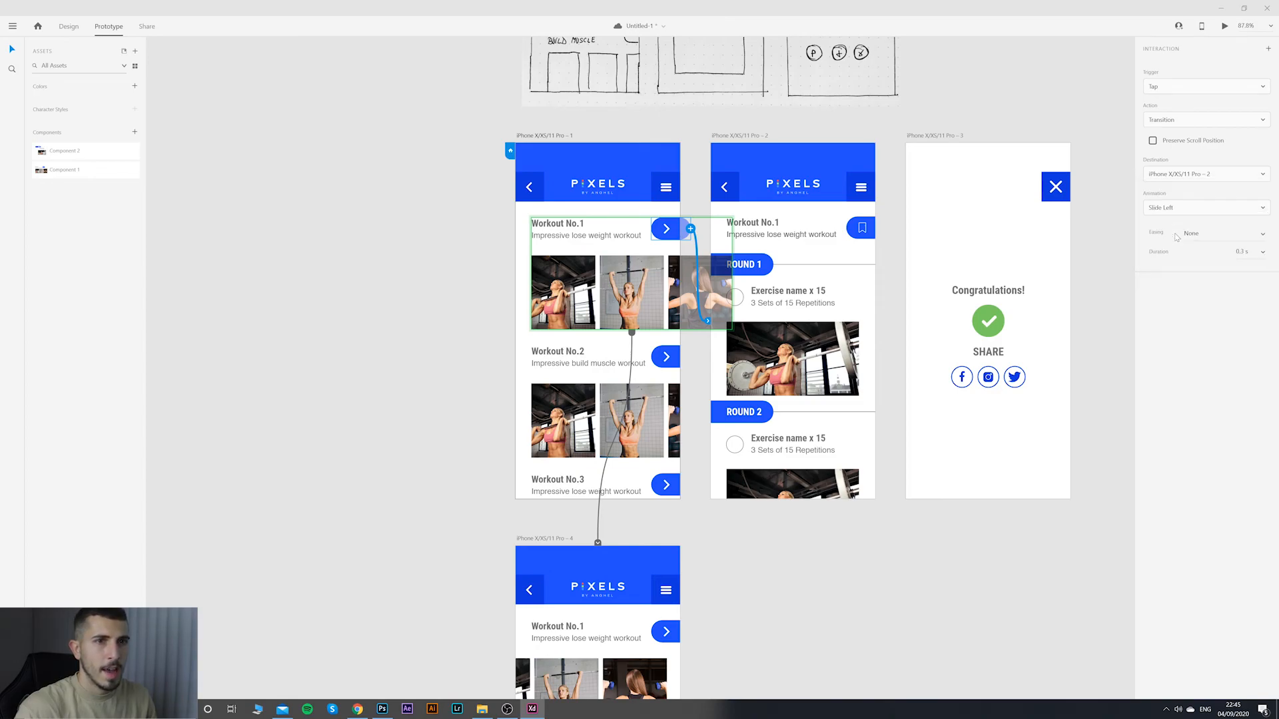
Step: Test the Workout No.1 arrow button's slide transition in the preview and close the preview
{"action": "left_click", "coordinate": [1225, 26]}
{"action": "left_click", "coordinate": [543, 229]}
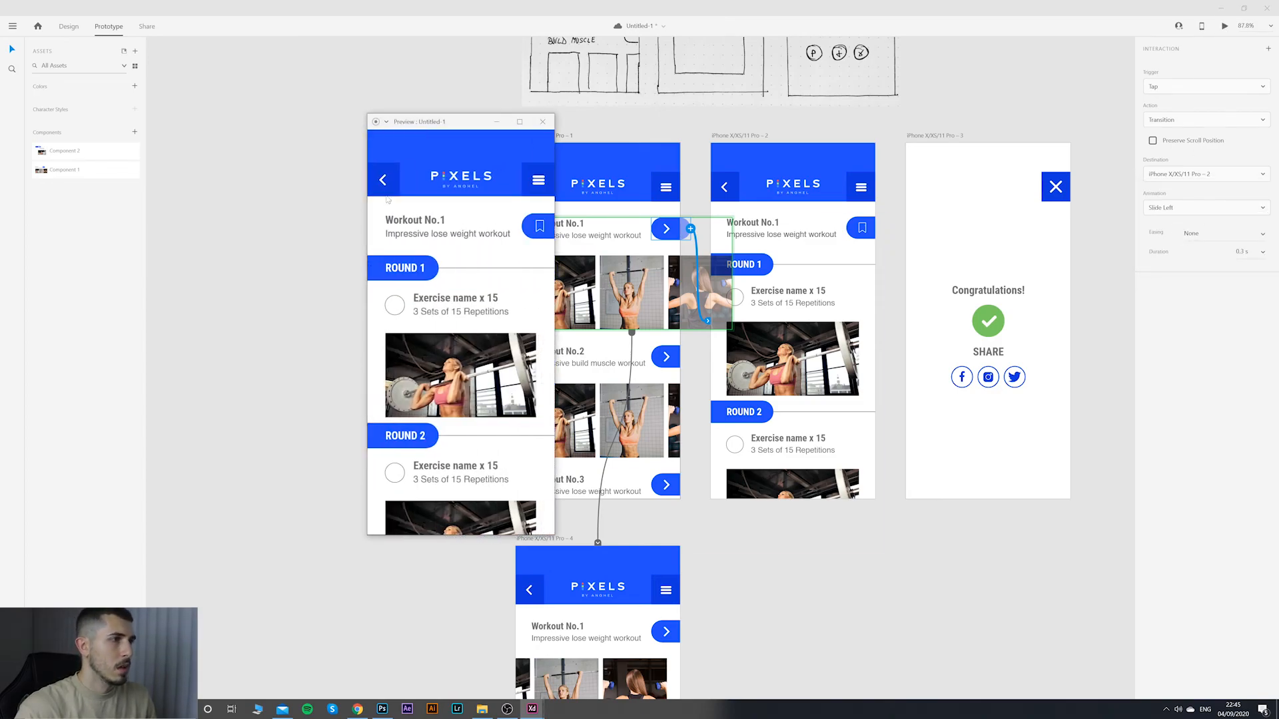
{"action": "left_click", "coordinate": [543, 122]}
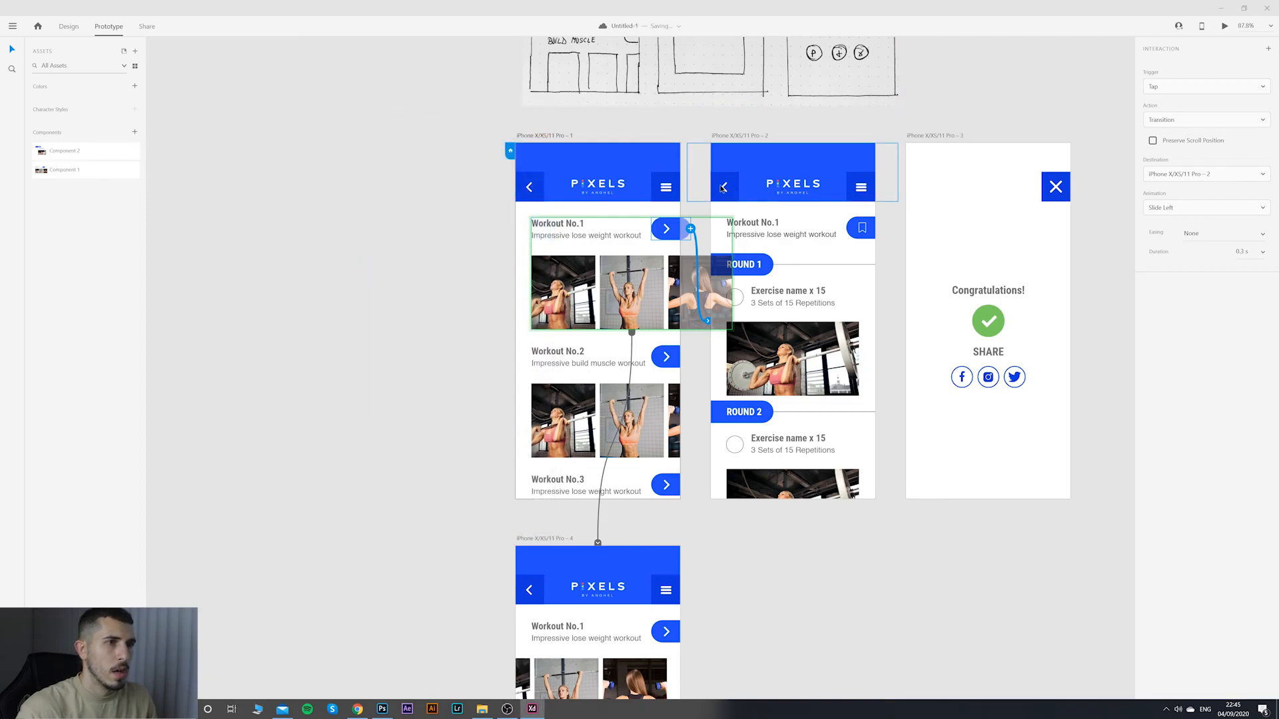
Step: Link the back arrow in the second artboard's header to iPhone X/XS/11 Pro – 1 with a Slide Right transition on Tap
{"action": "left_click", "coordinate": [724, 190]}
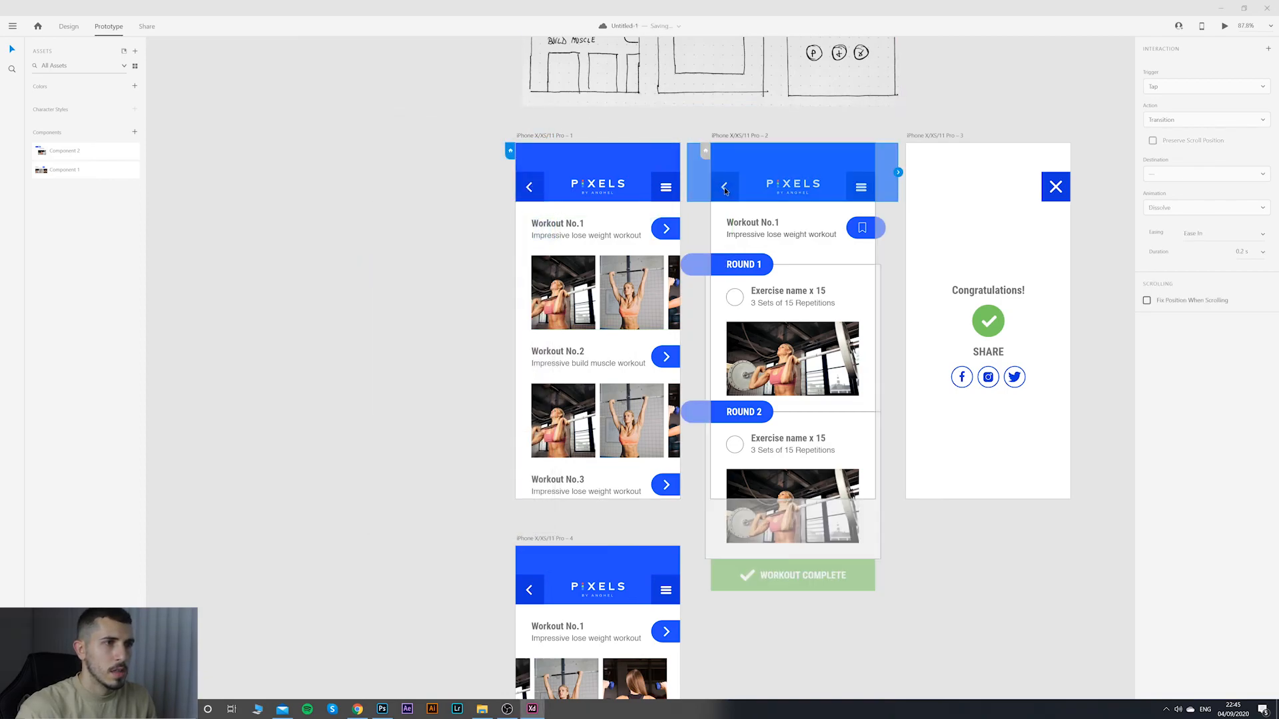
{"action": "double_click", "coordinate": [724, 188]}
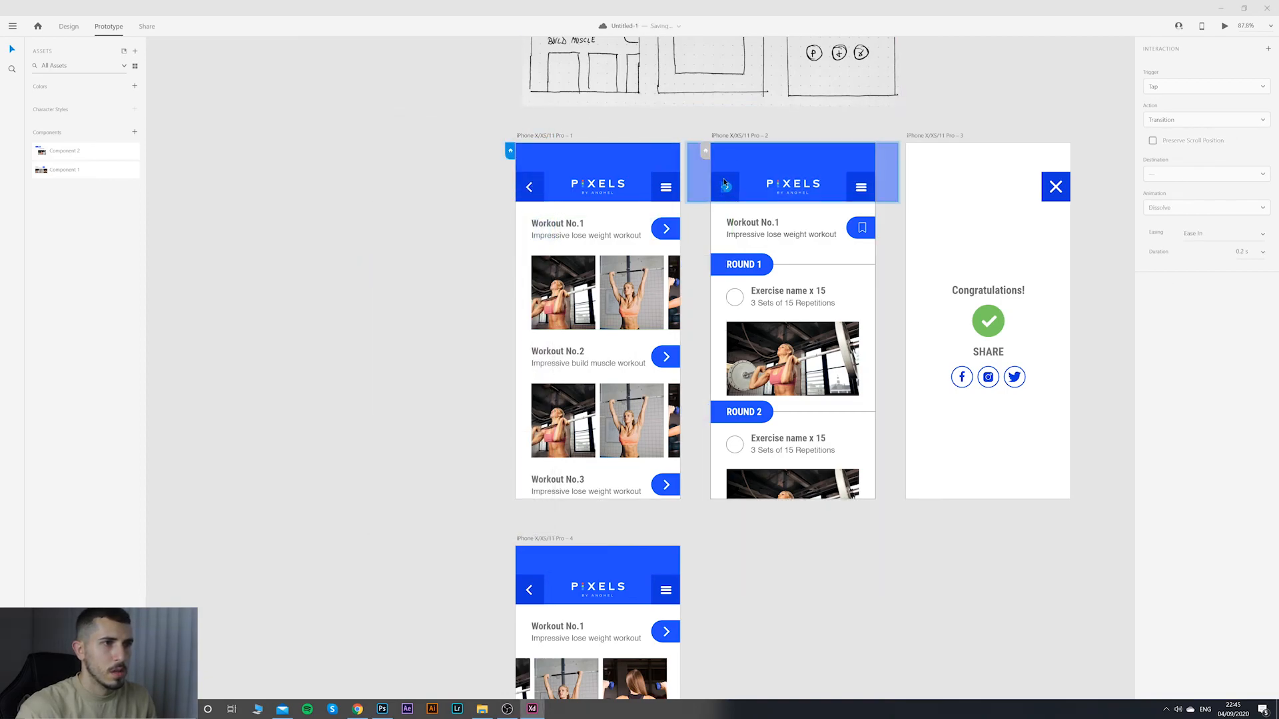
{"action": "left_click_drag", "start_coordinate": [728, 188], "coordinate": [630, 270]}
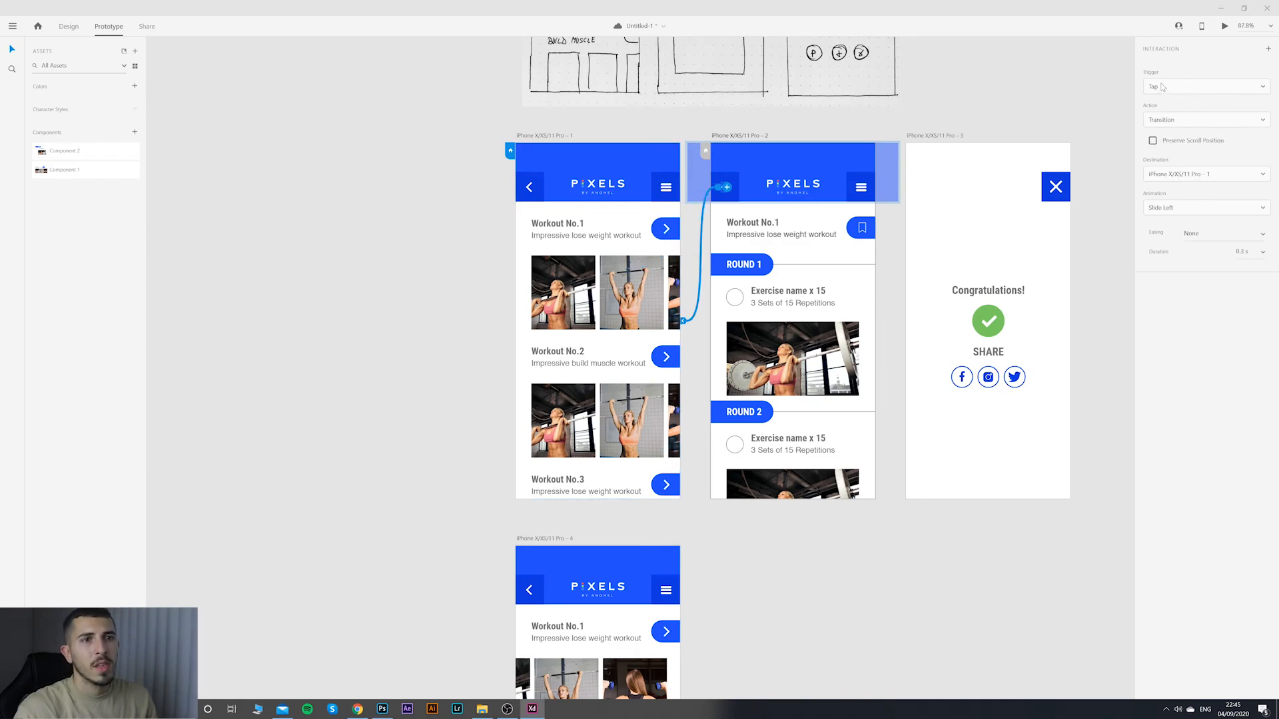
{"action": "left_click", "coordinate": [1187, 207]}
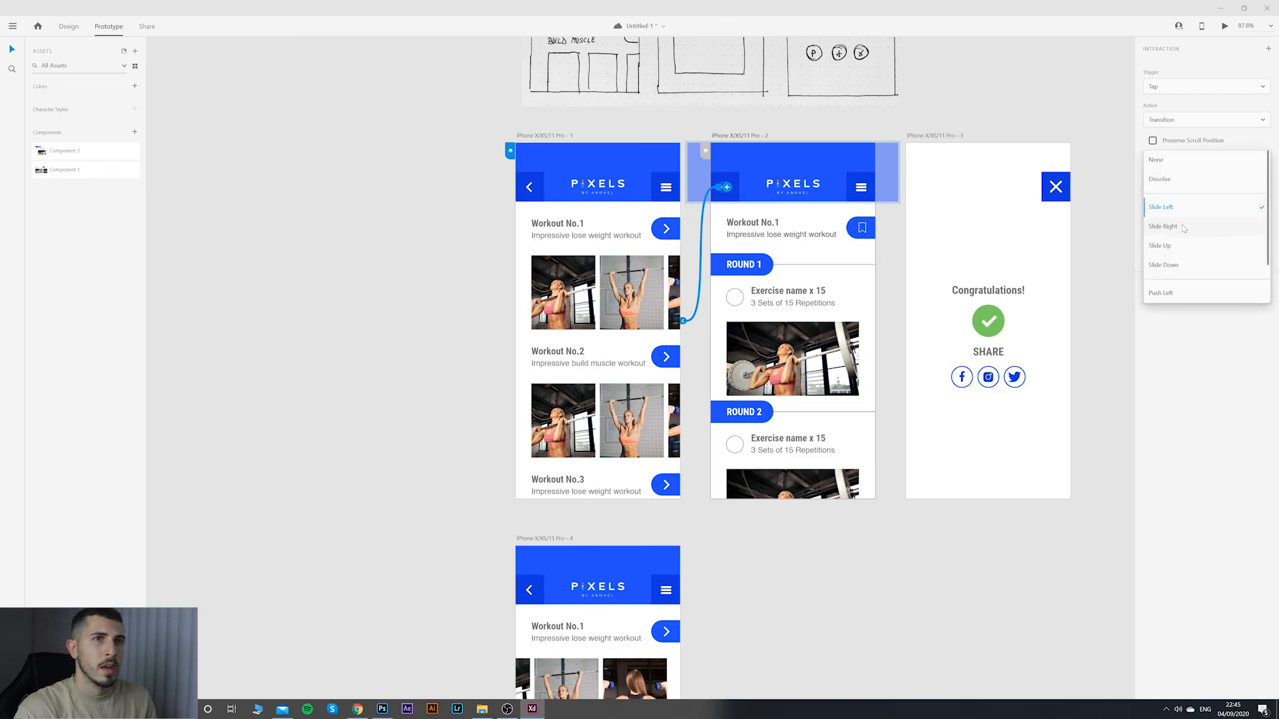
{"action": "left_click", "coordinate": [1184, 228]}
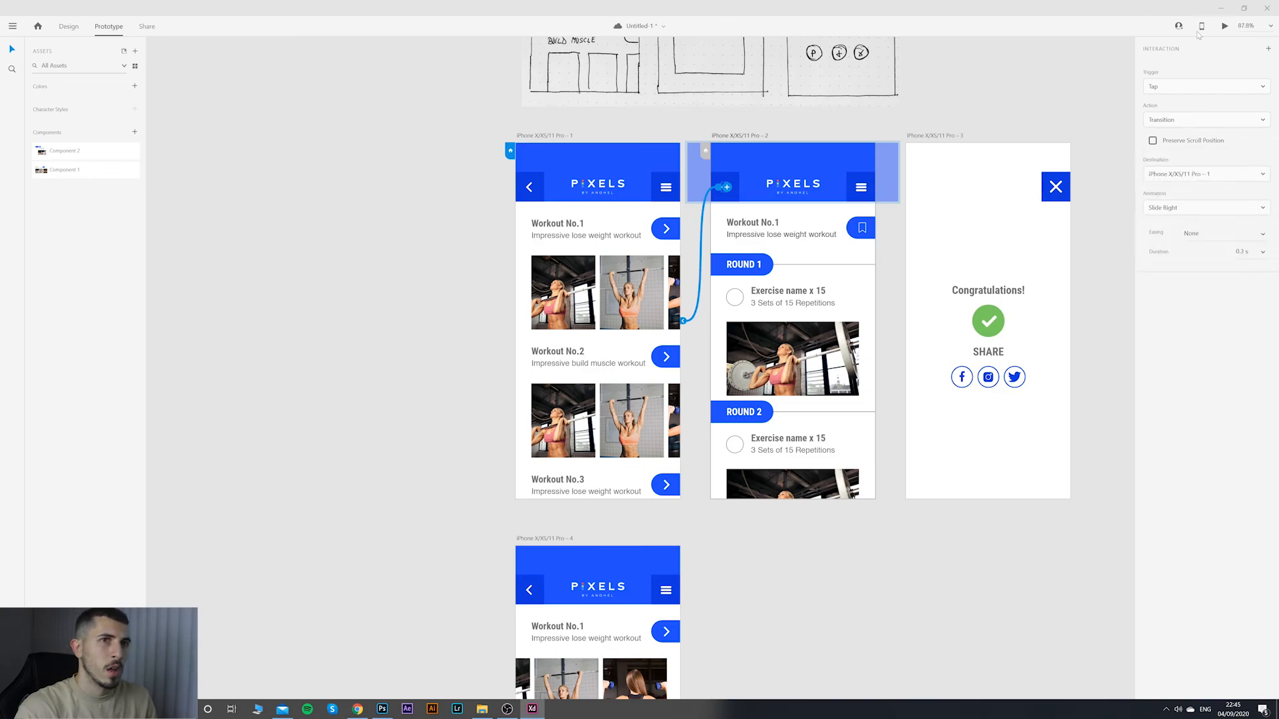
Step: Test going back and forth between the workout list and detail screens in the preview, and close it
{"action": "left_click", "coordinate": [1224, 26]}
{"action": "left_click", "coordinate": [387, 185]}
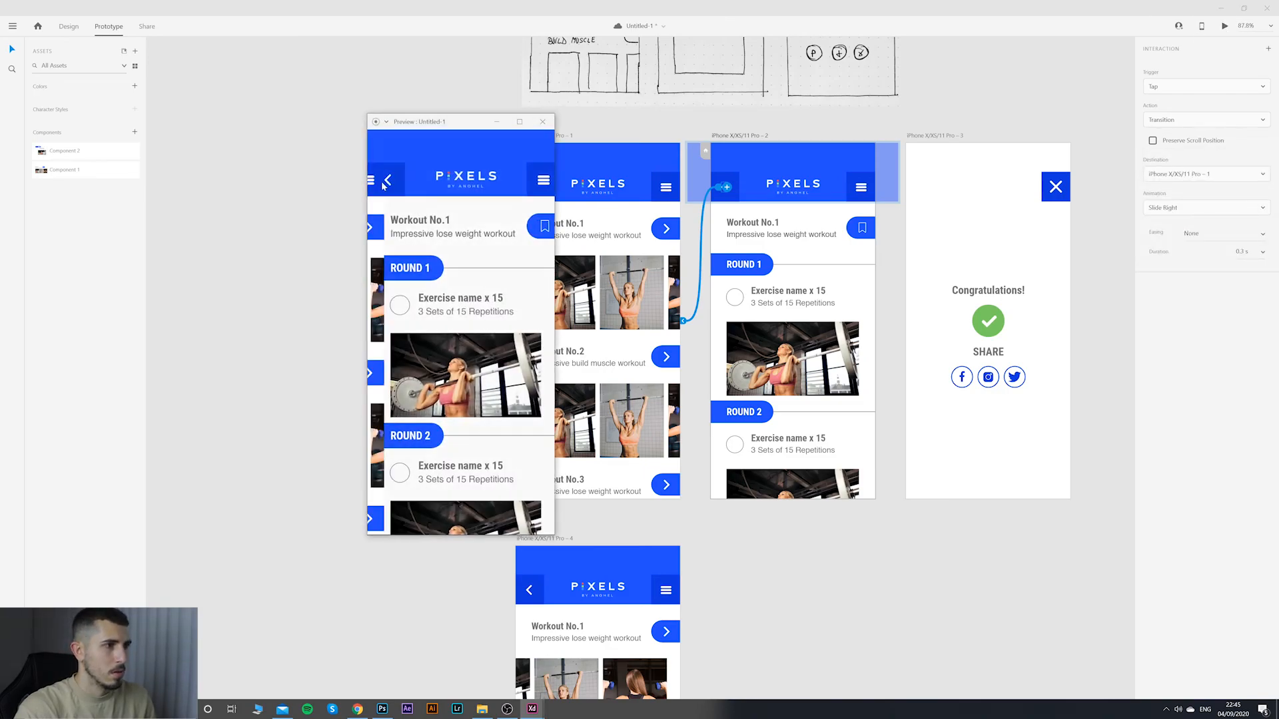
{"action": "left_click", "coordinate": [535, 233]}
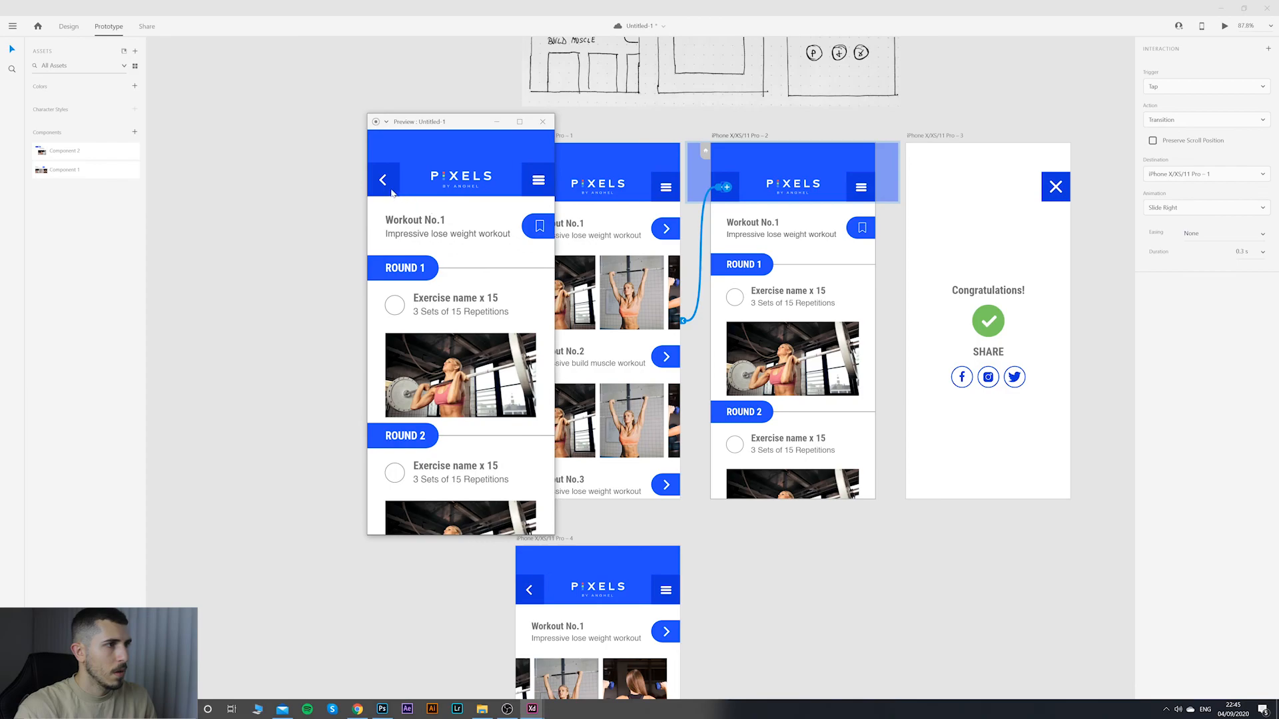
{"action": "left_click", "coordinate": [388, 185]}
{"action": "left_click", "coordinate": [539, 227]}
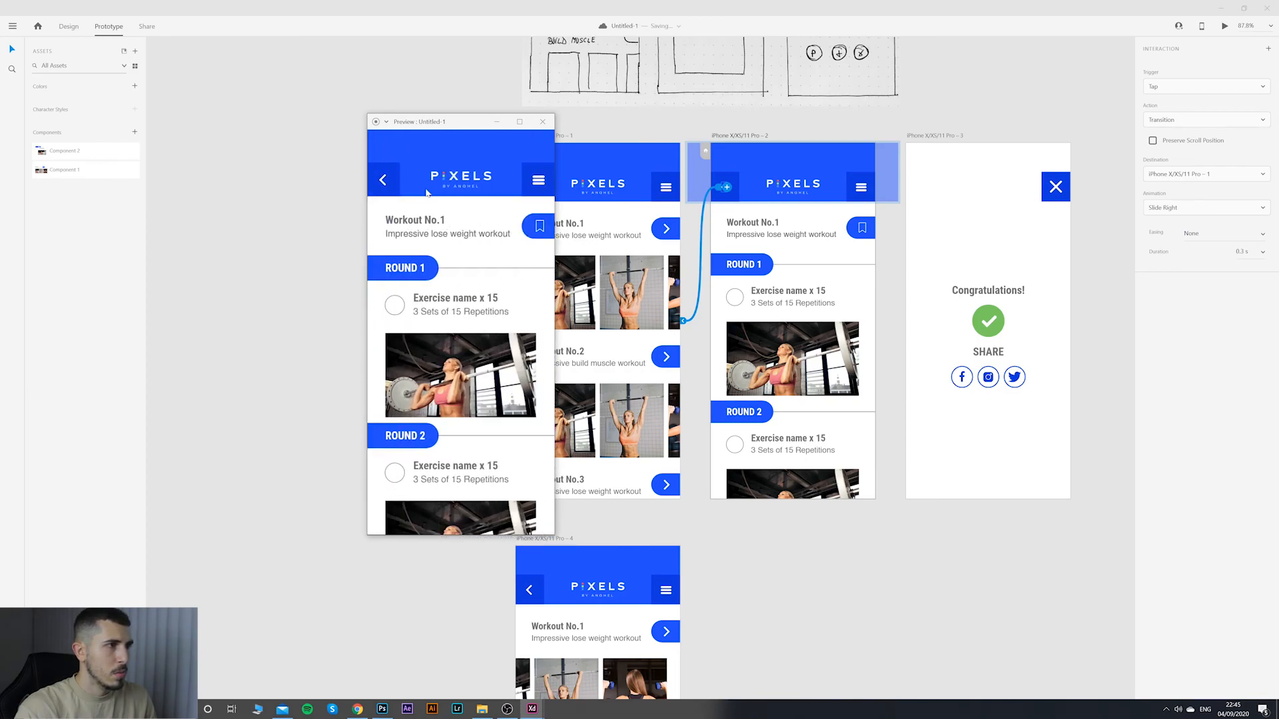
{"action": "left_click", "coordinate": [383, 183]}
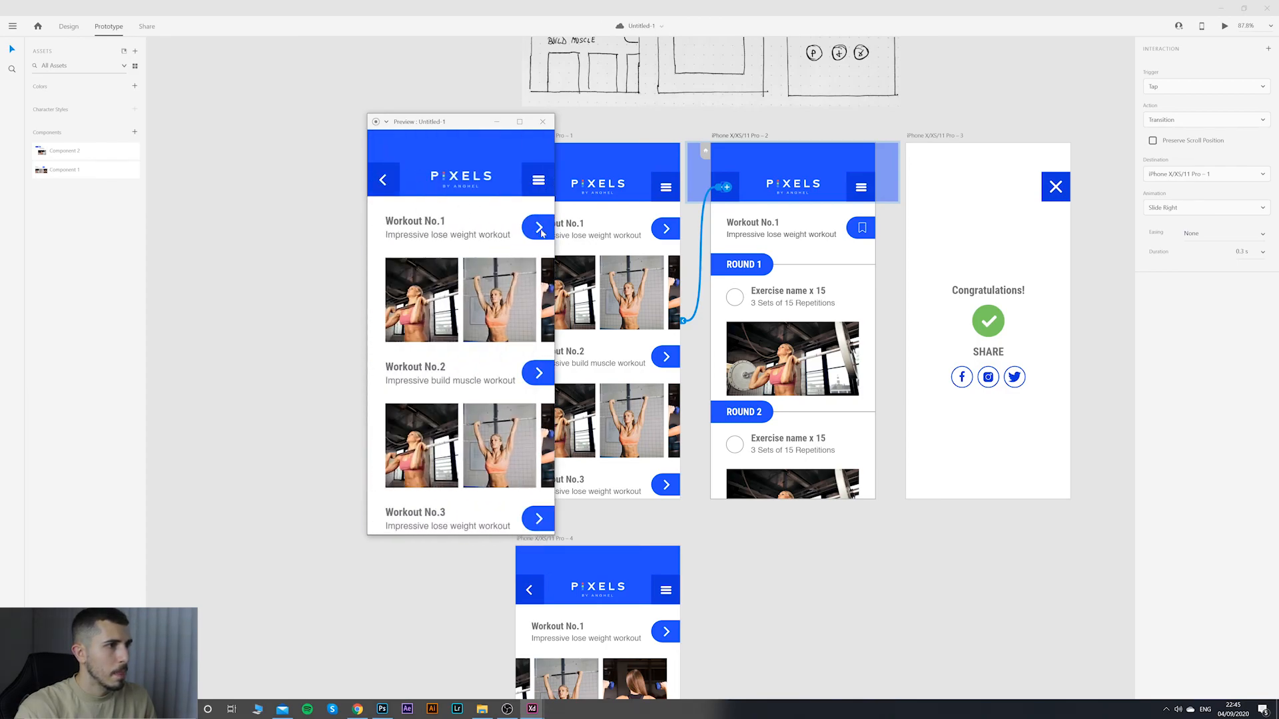
{"action": "left_click", "coordinate": [539, 227]}
{"action": "left_click", "coordinate": [381, 182]}
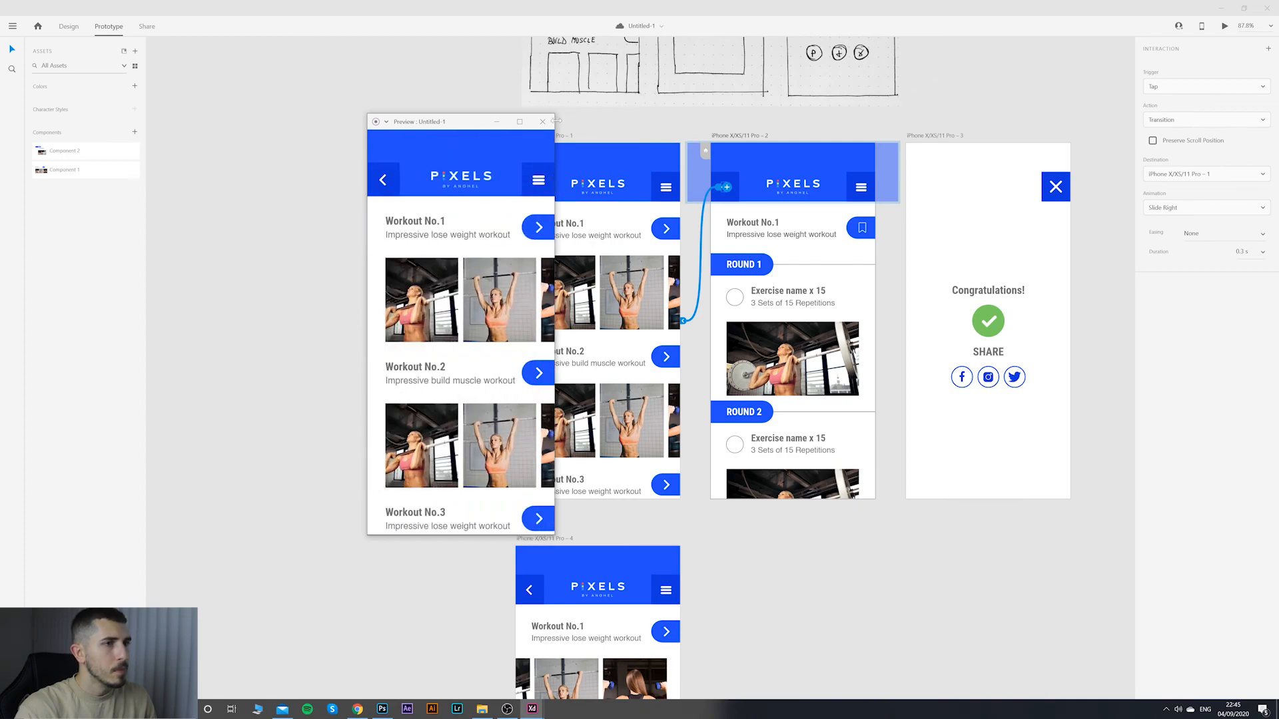
{"action": "left_click", "coordinate": [543, 123]}
{"action": "left_click", "coordinate": [861, 188]}
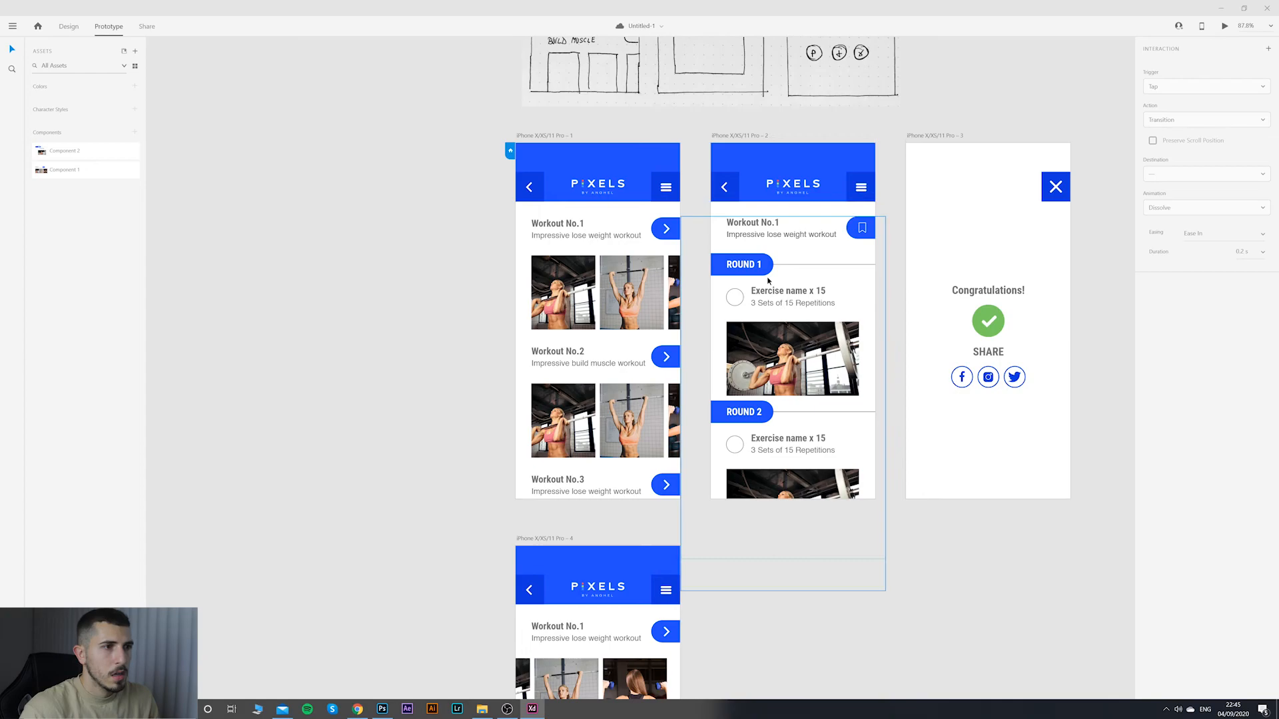
{"action": "left_click", "coordinate": [731, 300]}
{"action": "scroll", "coordinate": [885, 499], "scroll_direction": "down", "scroll_amount": 3}
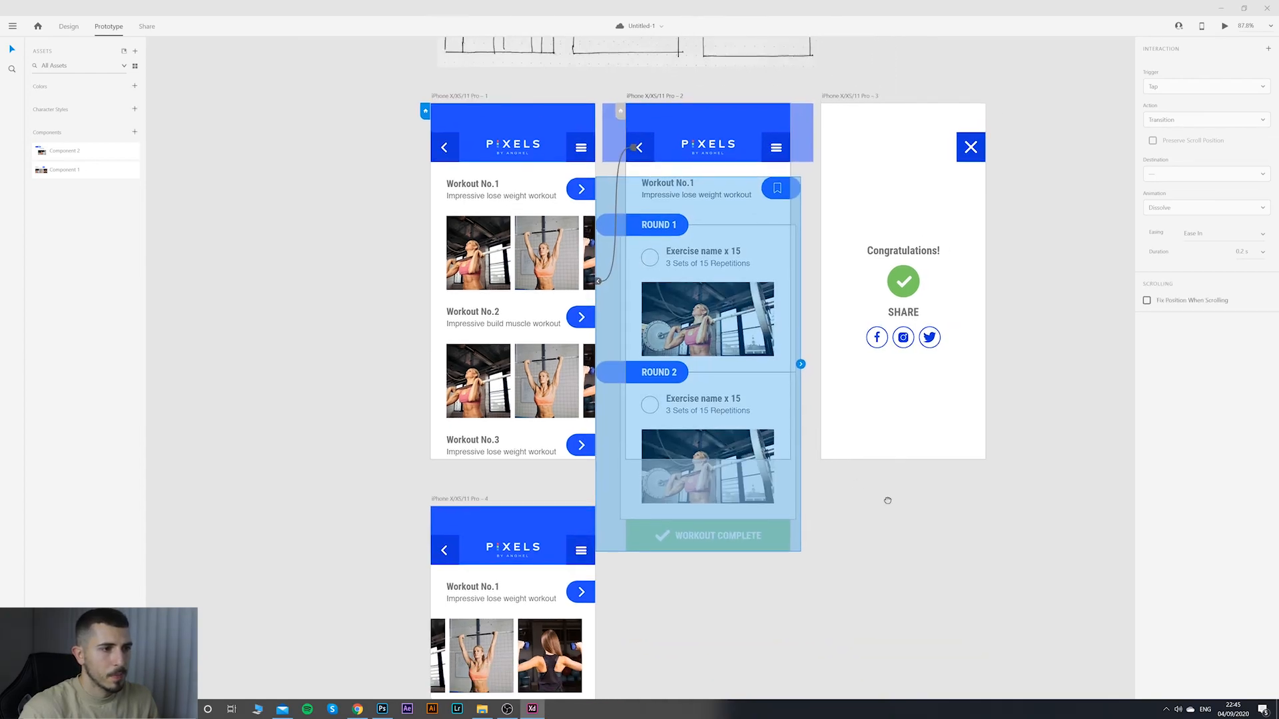
{"action": "left_click", "coordinate": [894, 506]}
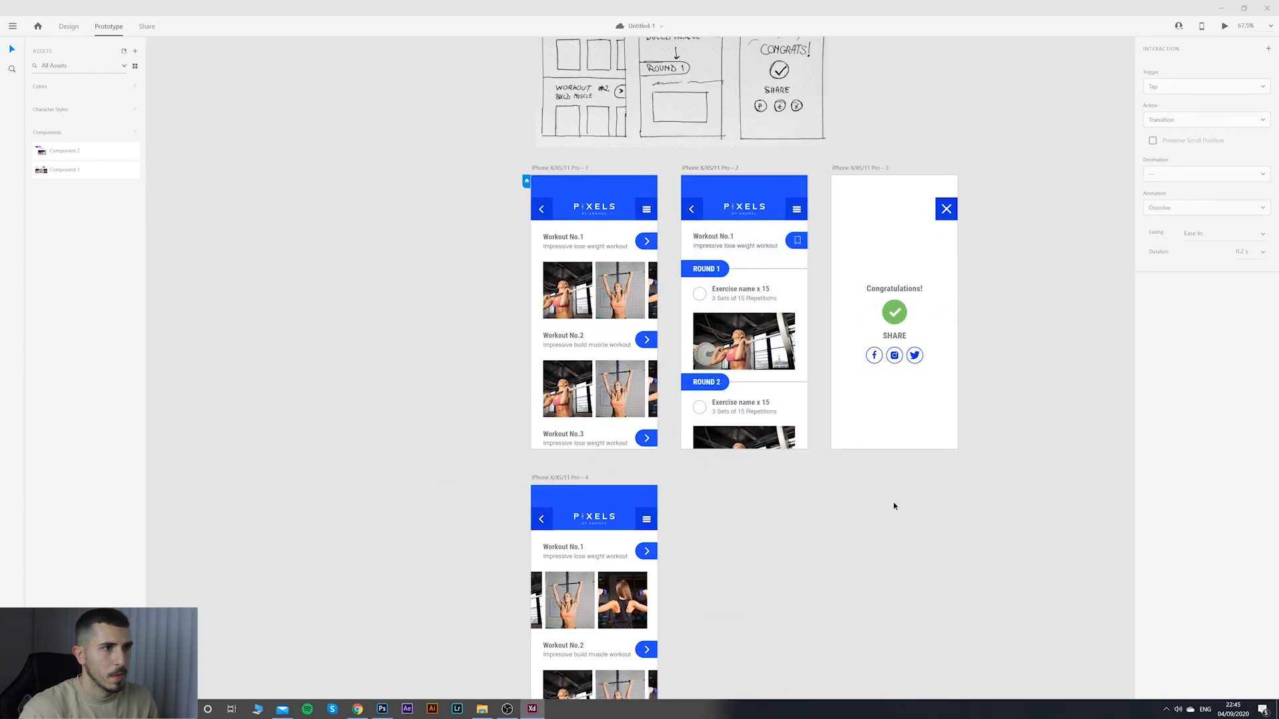
{"action": "left_click", "coordinate": [691, 168]}
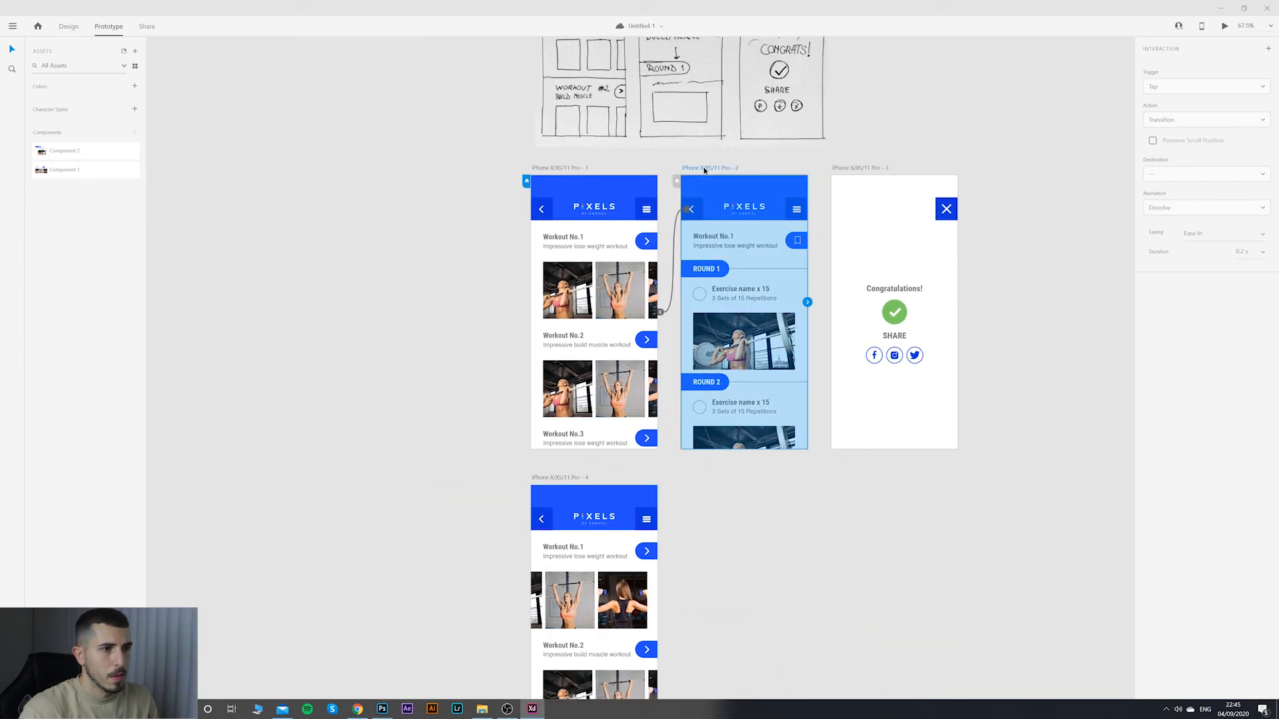
{"action": "left_click", "coordinate": [755, 432]}
{"action": "left_click_drag", "start_coordinate": [758, 431], "coordinate": [758, 388]}
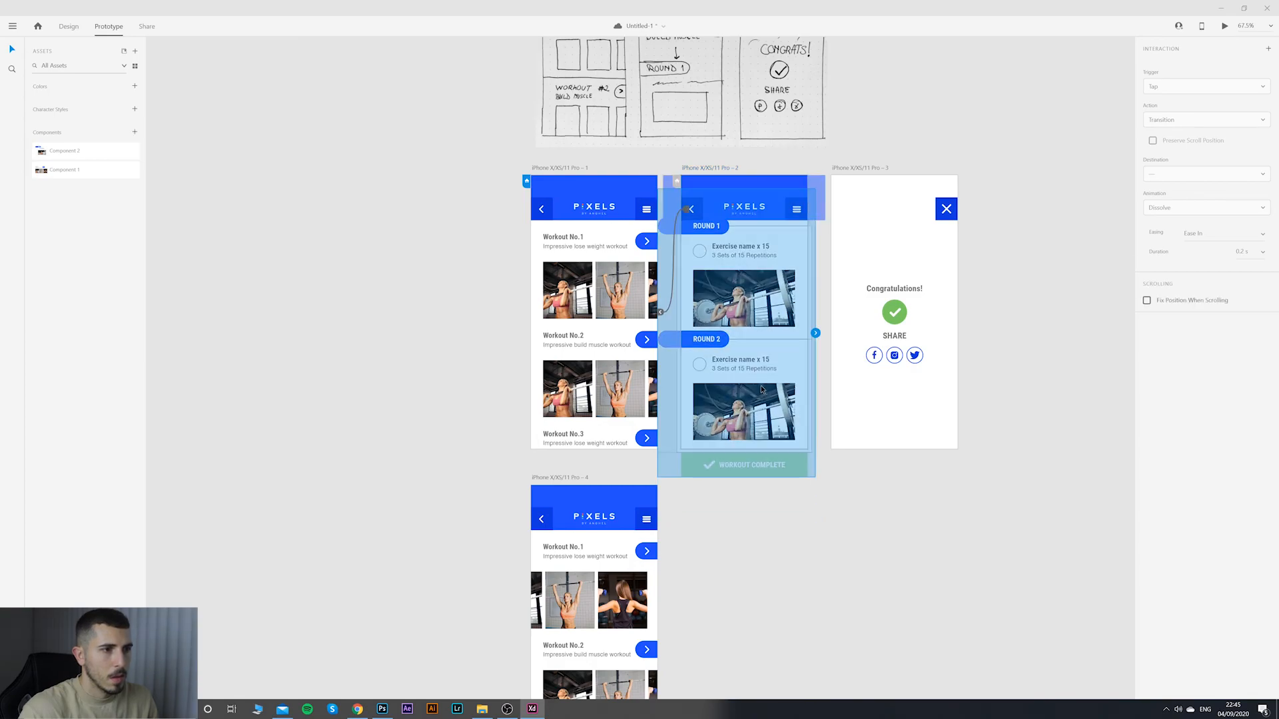
{"action": "key", "text": "ctrl+z"}
{"action": "left_click", "coordinate": [801, 388]}
{"action": "scroll", "coordinate": [800, 388], "scroll_direction": "down", "scroll_amount": 5}
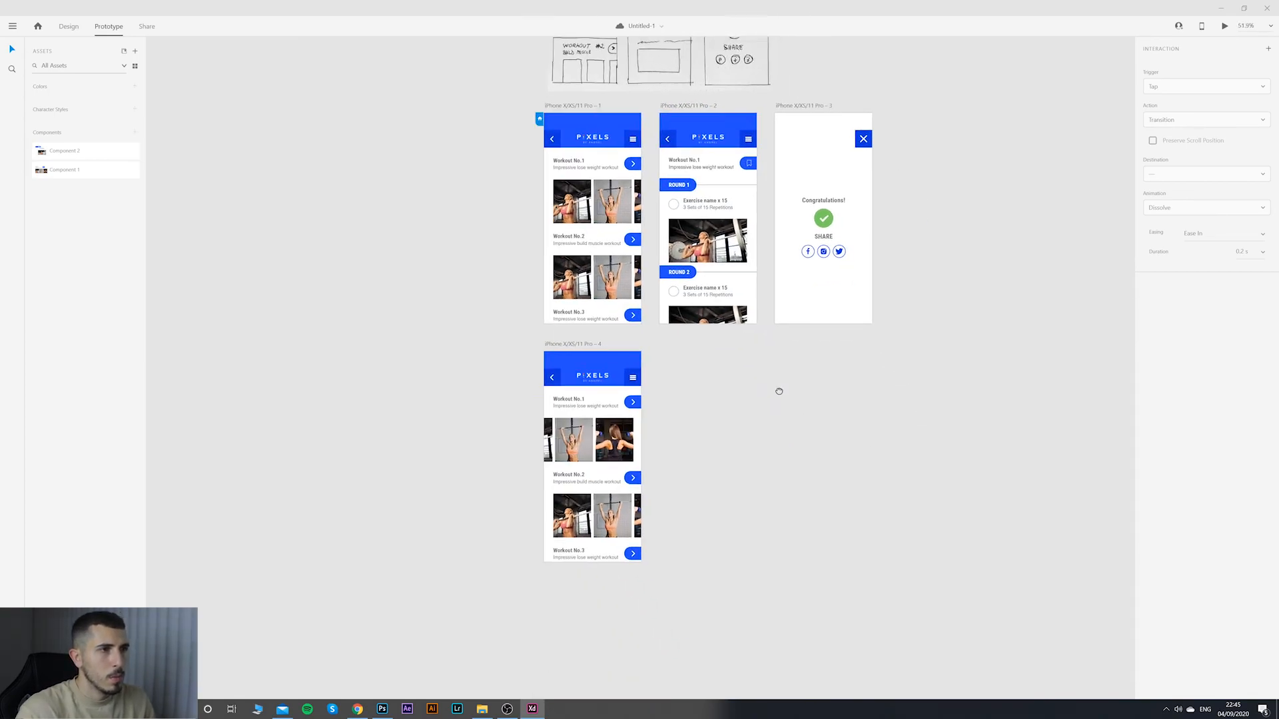
Step: Duplicate the artboard iPhone X/XS/11 Pro – 2 and place the copy directly below the original, beside artboard 4
{"action": "left_click", "coordinate": [711, 165]}
{"action": "key", "text": "ctrl+d"}
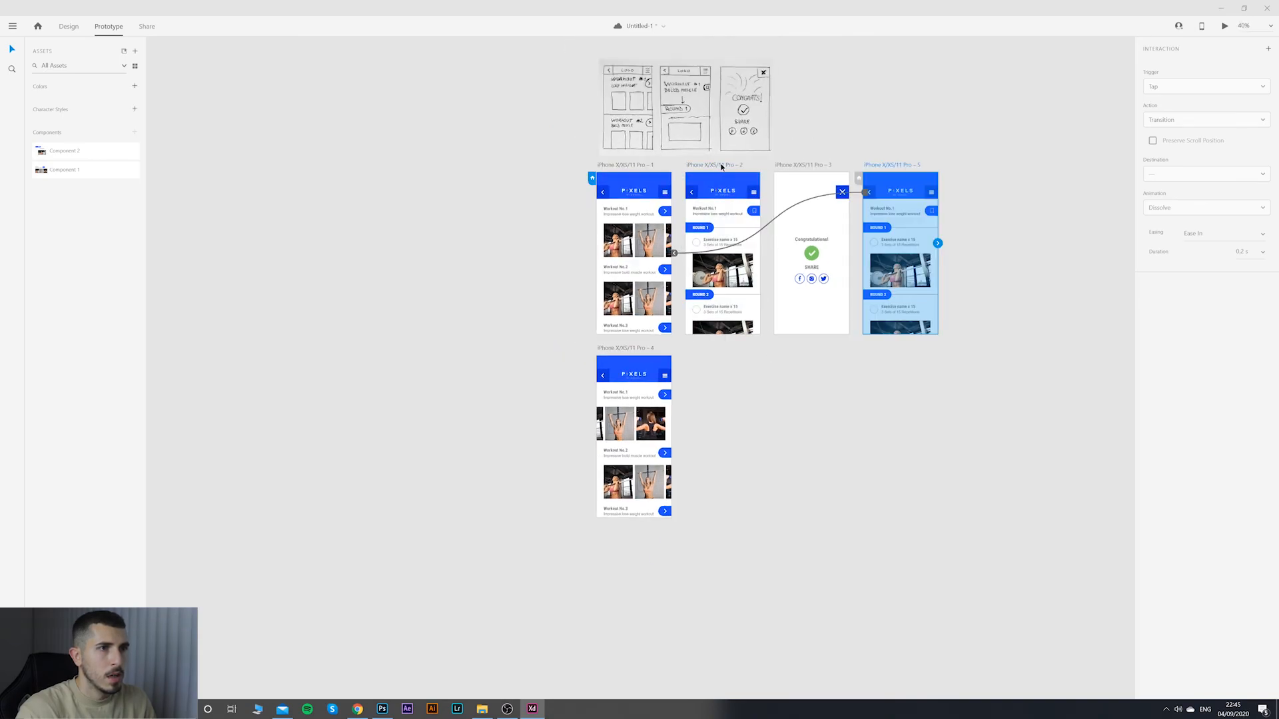
{"action": "left_click_drag", "start_coordinate": [889, 168], "coordinate": [712, 351]}
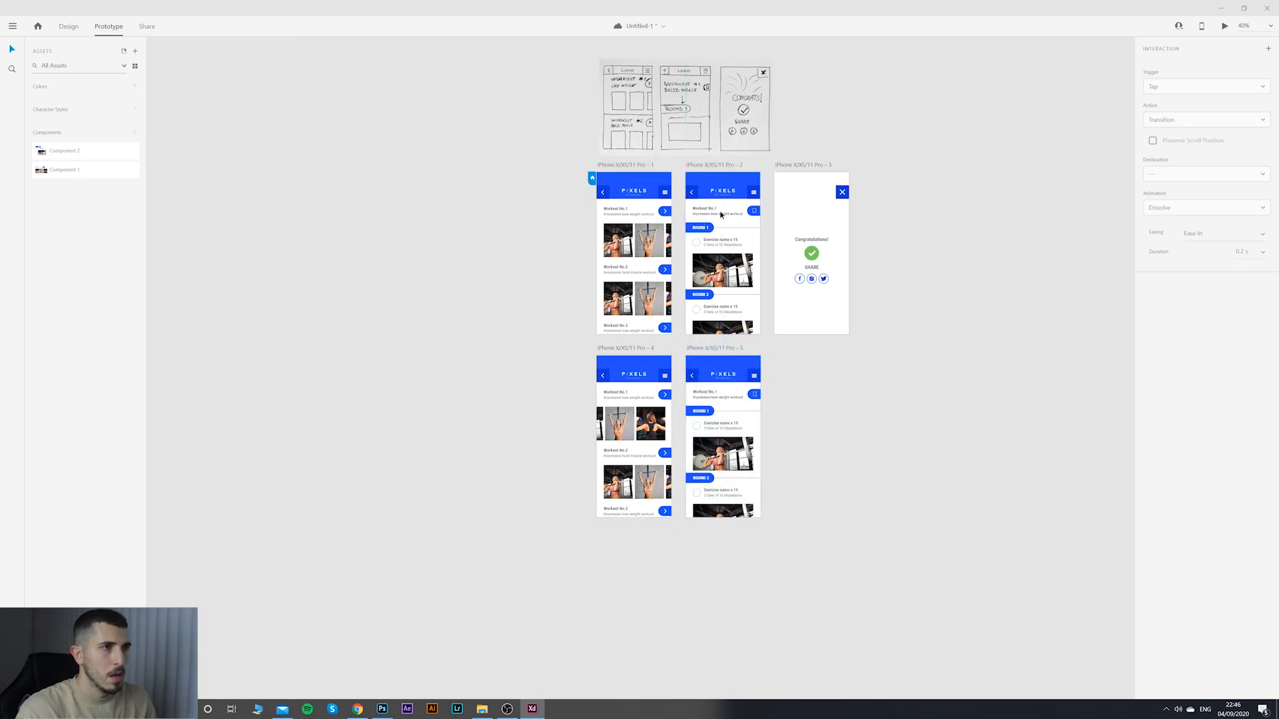
Step: Move the exercise content of the duplicated artboard up until the green Workout Complete bar sits at its bottom edge
{"action": "left_click", "coordinate": [737, 272]}
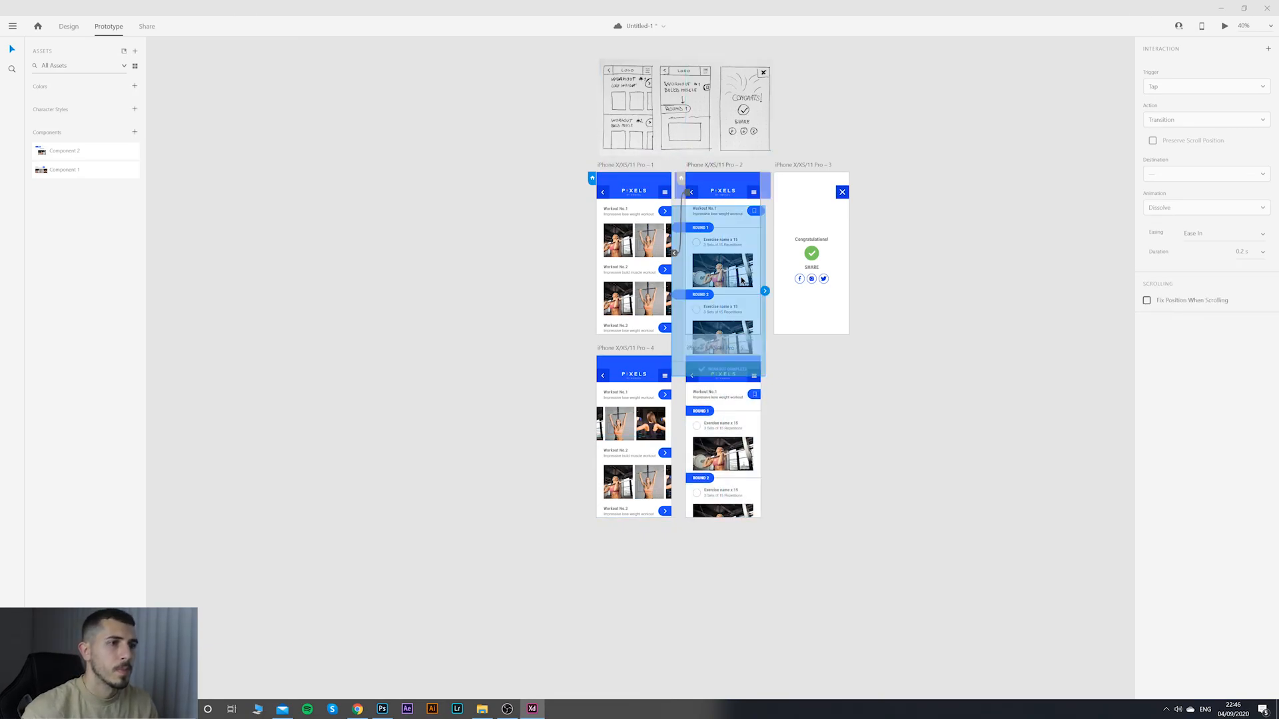
{"action": "left_click", "coordinate": [729, 459]}
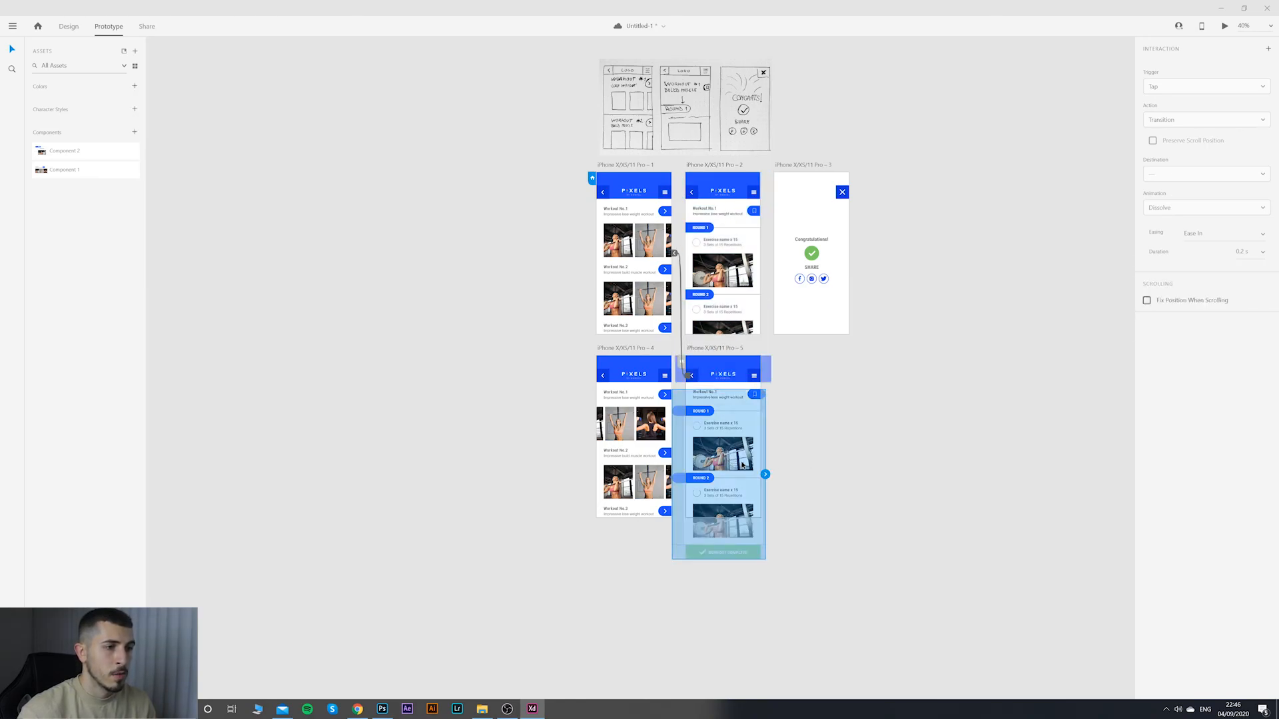
{"action": "left_click_drag", "start_coordinate": [734, 459], "coordinate": [730, 420]}
{"action": "left_click", "coordinate": [805, 402]}
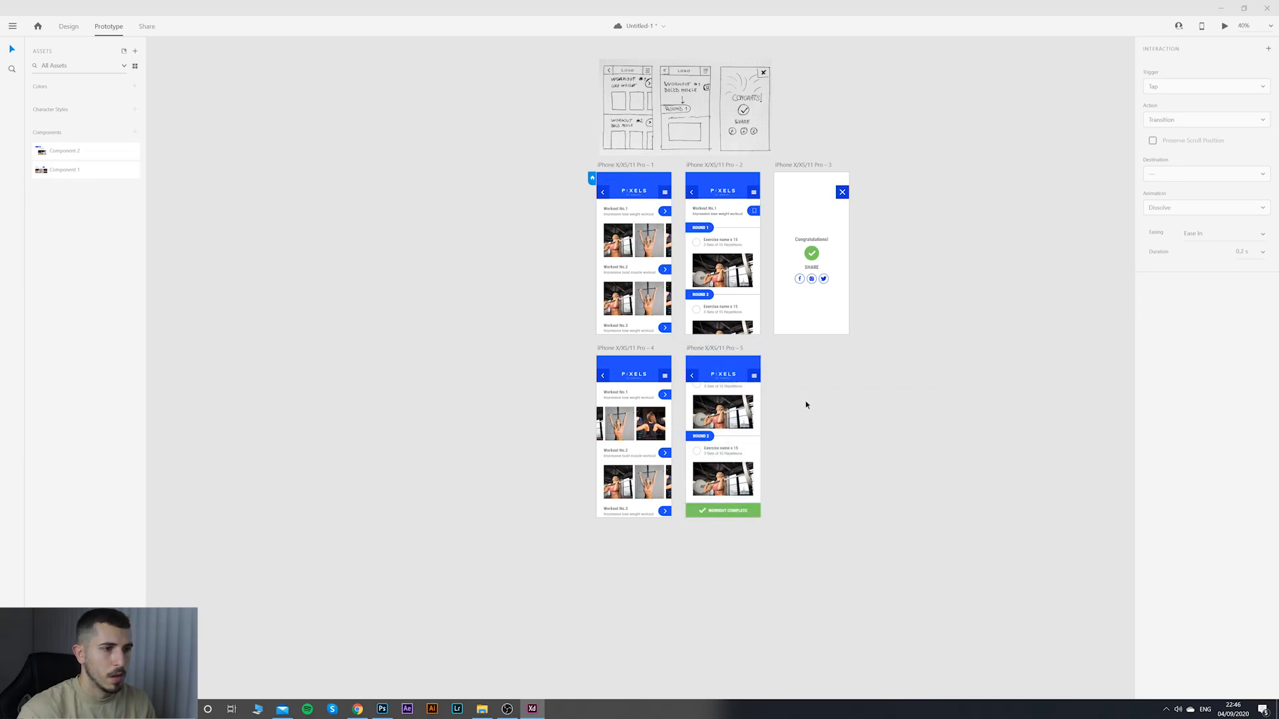
Step: Link the exercise content of the second artboard to iPhone X/XS/11 Pro – 5 with a Drag trigger and Auto-Animate
{"action": "scroll", "coordinate": [800, 468], "scroll_direction": "up", "scroll_amount": 2}
{"action": "left_click", "coordinate": [714, 218]}
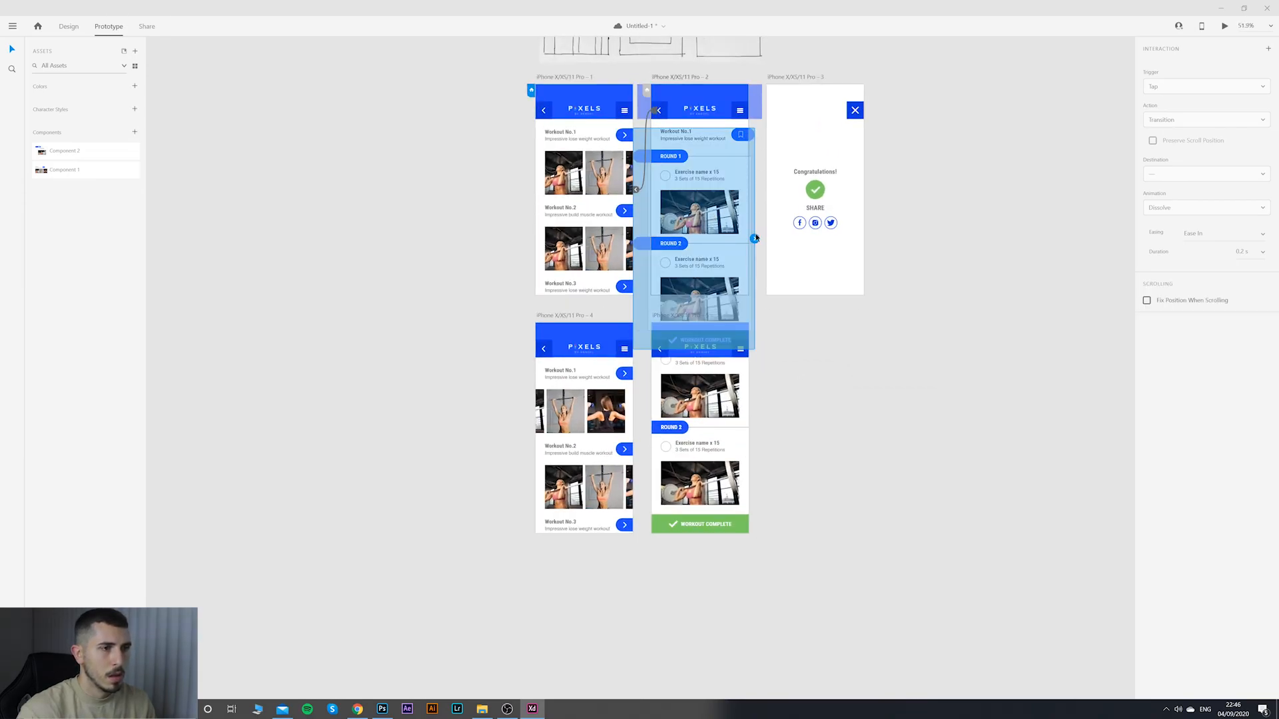
{"action": "left_click_drag", "start_coordinate": [755, 238], "coordinate": [725, 433]}
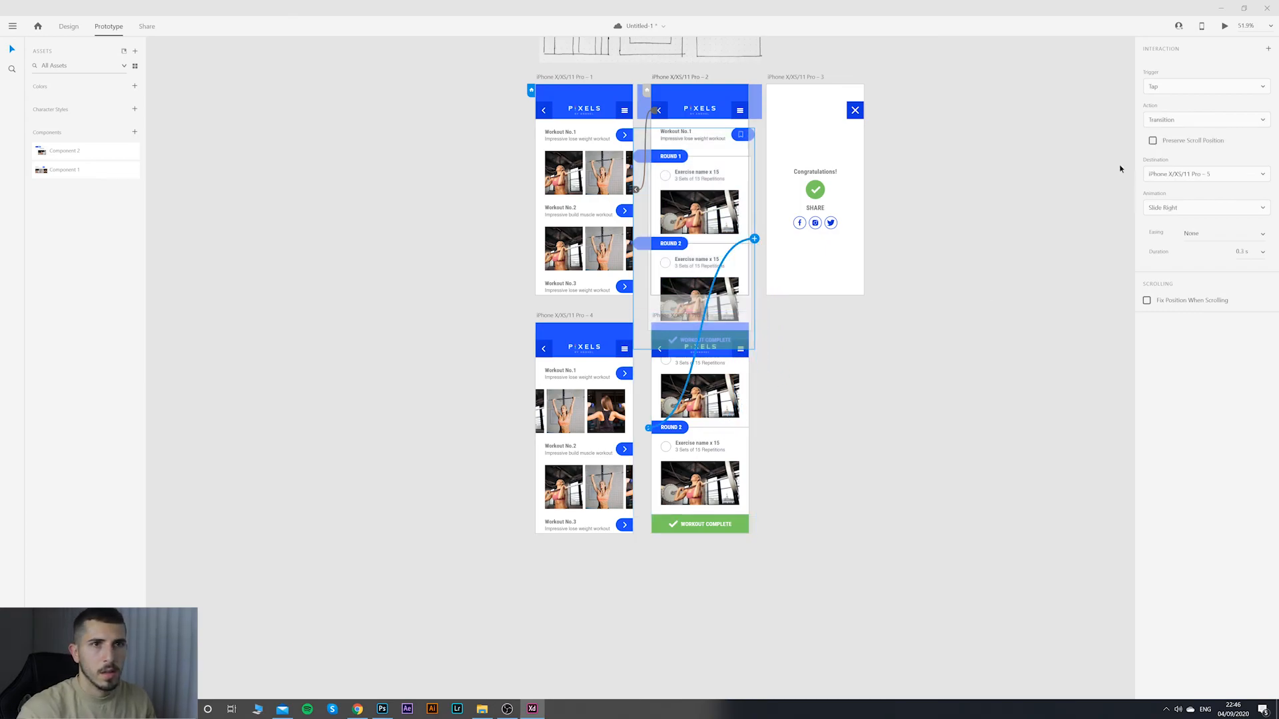
{"action": "left_click", "coordinate": [1194, 92]}
{"action": "left_click", "coordinate": [1175, 105]}
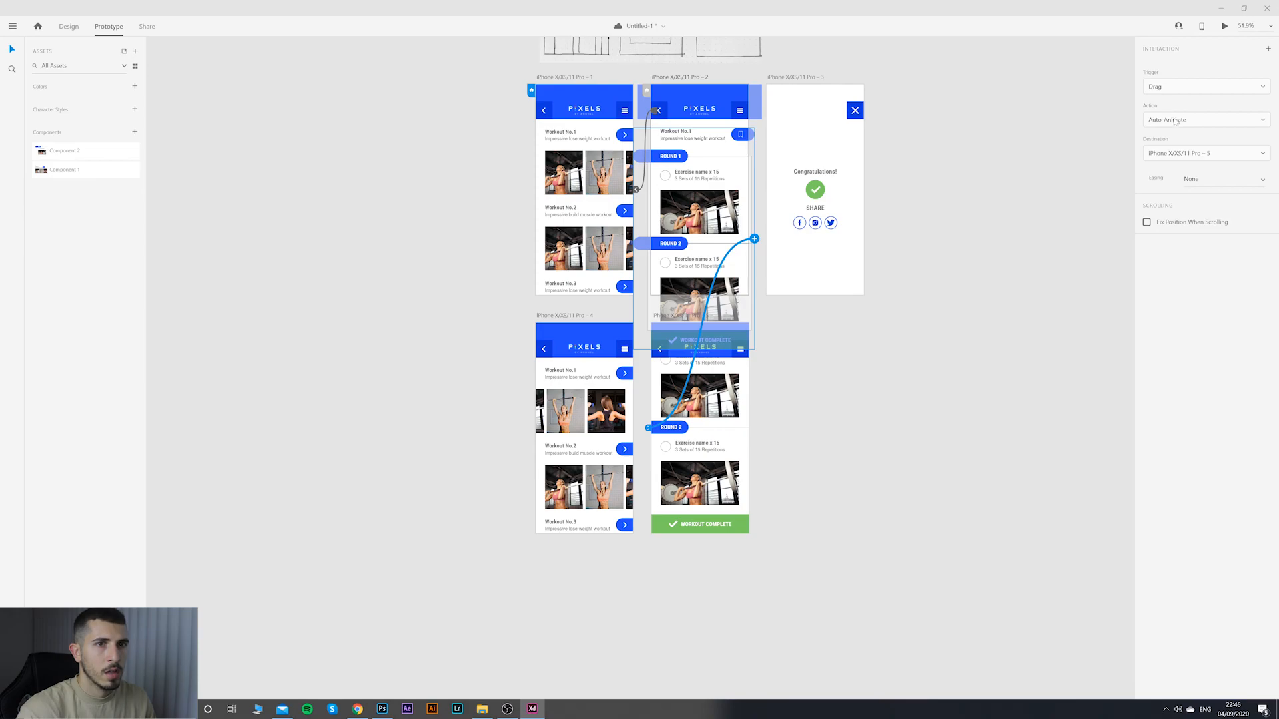
Step: Test dragging the exercise content up in the preview and close the preview
{"action": "left_click", "coordinate": [1225, 26]}
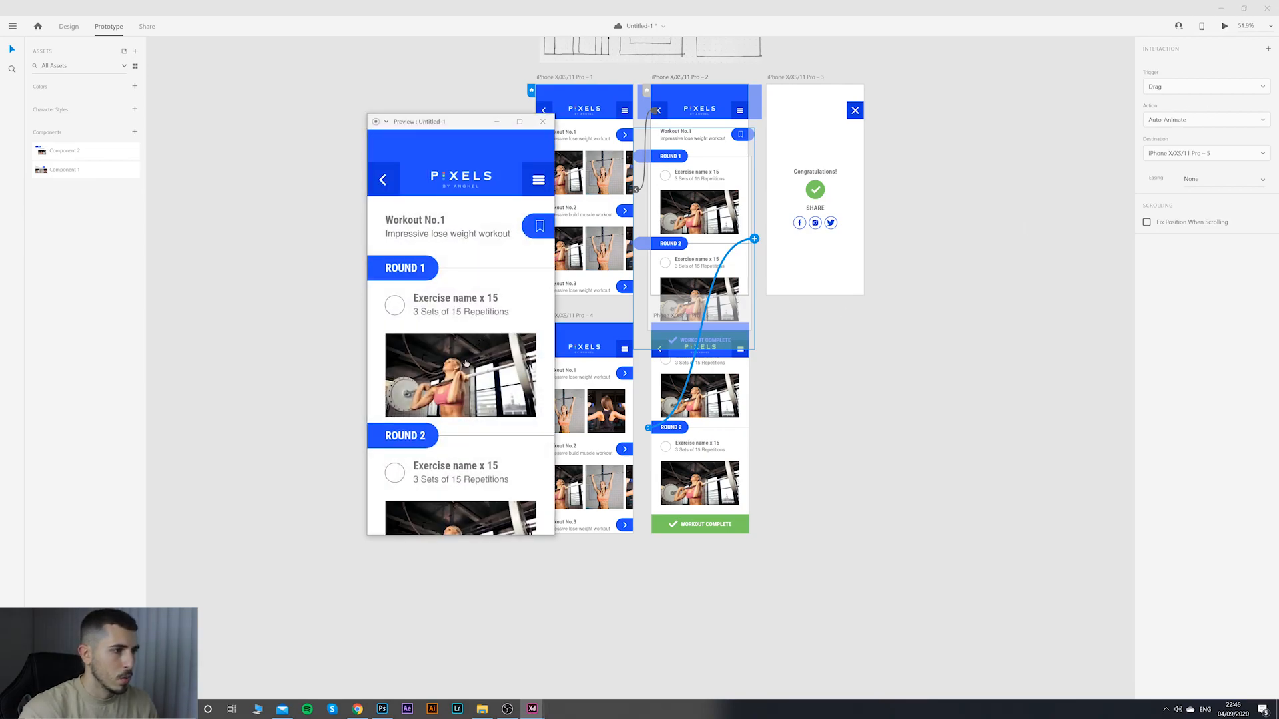
{"action": "scroll", "coordinate": [464, 208], "scroll_direction": "down", "scroll_amount": 3}
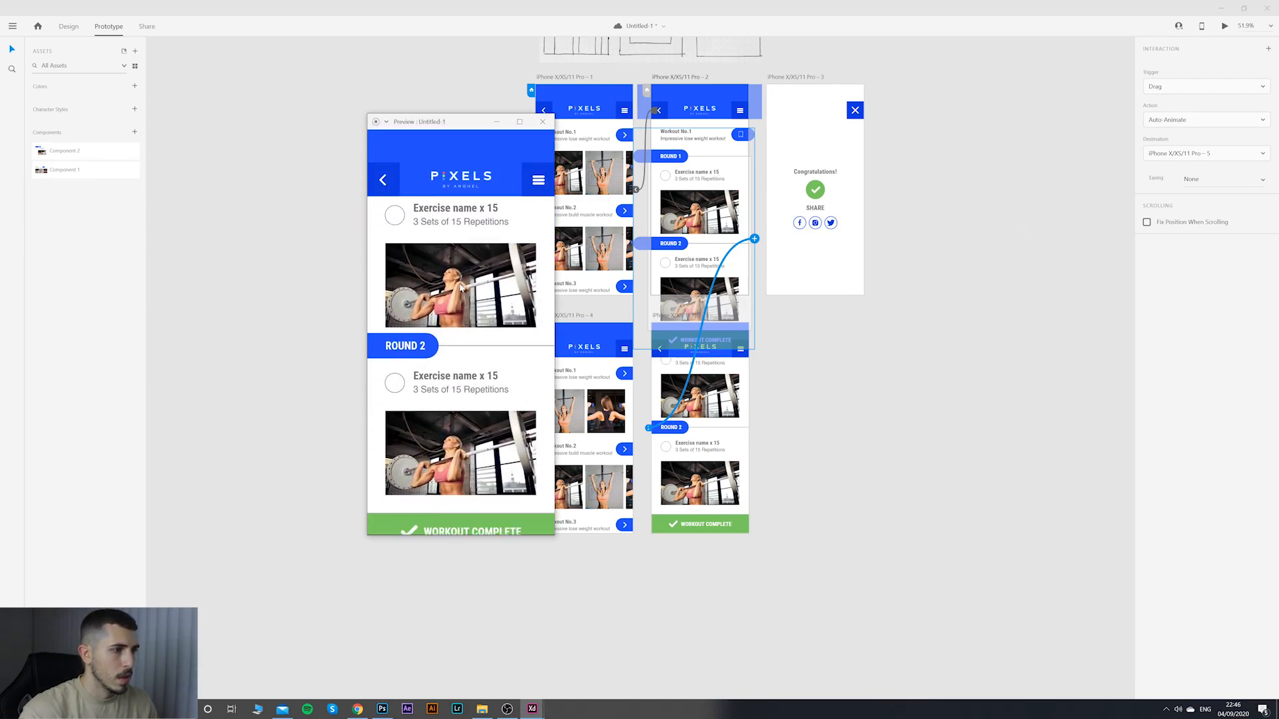
{"action": "left_click", "coordinate": [540, 123]}
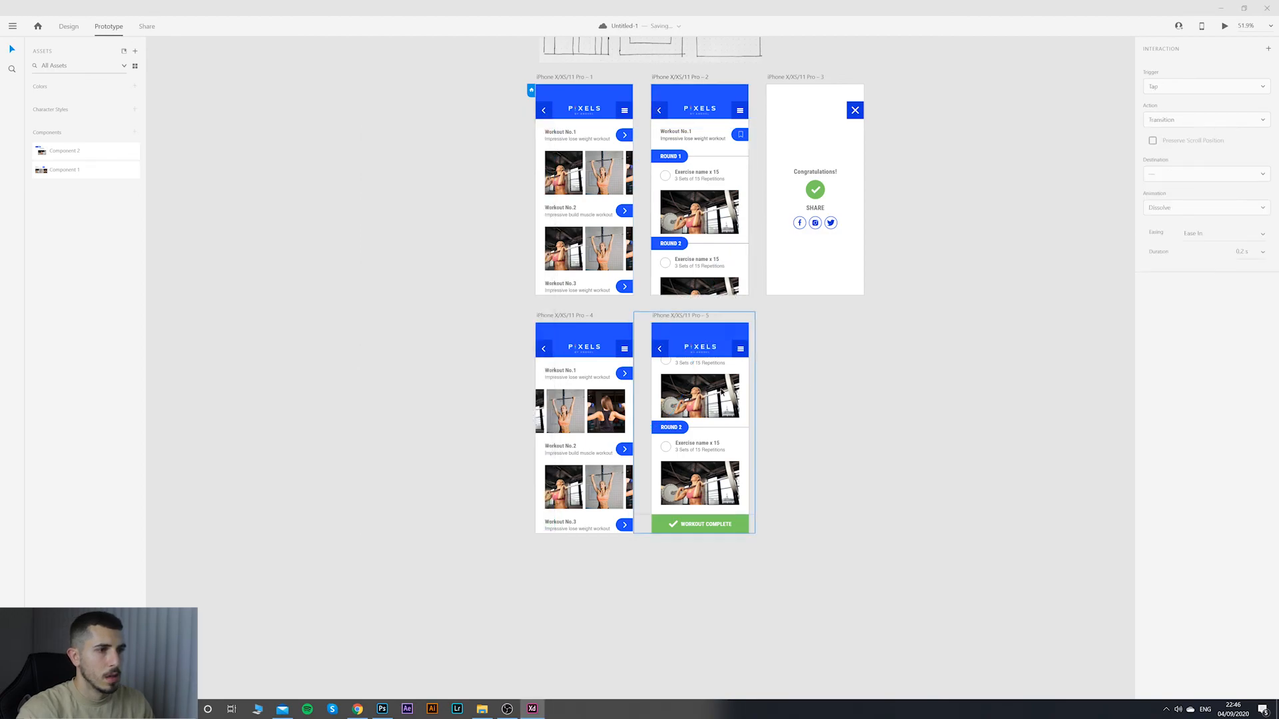
Step: Link the exercise content of artboard 5 back to iPhone X/XS/11 Pro – 2 with Drag and Auto-Animate, and open the preview
{"action": "left_click", "coordinate": [712, 396]}
{"action": "left_click_drag", "start_coordinate": [755, 423], "coordinate": [706, 200]}
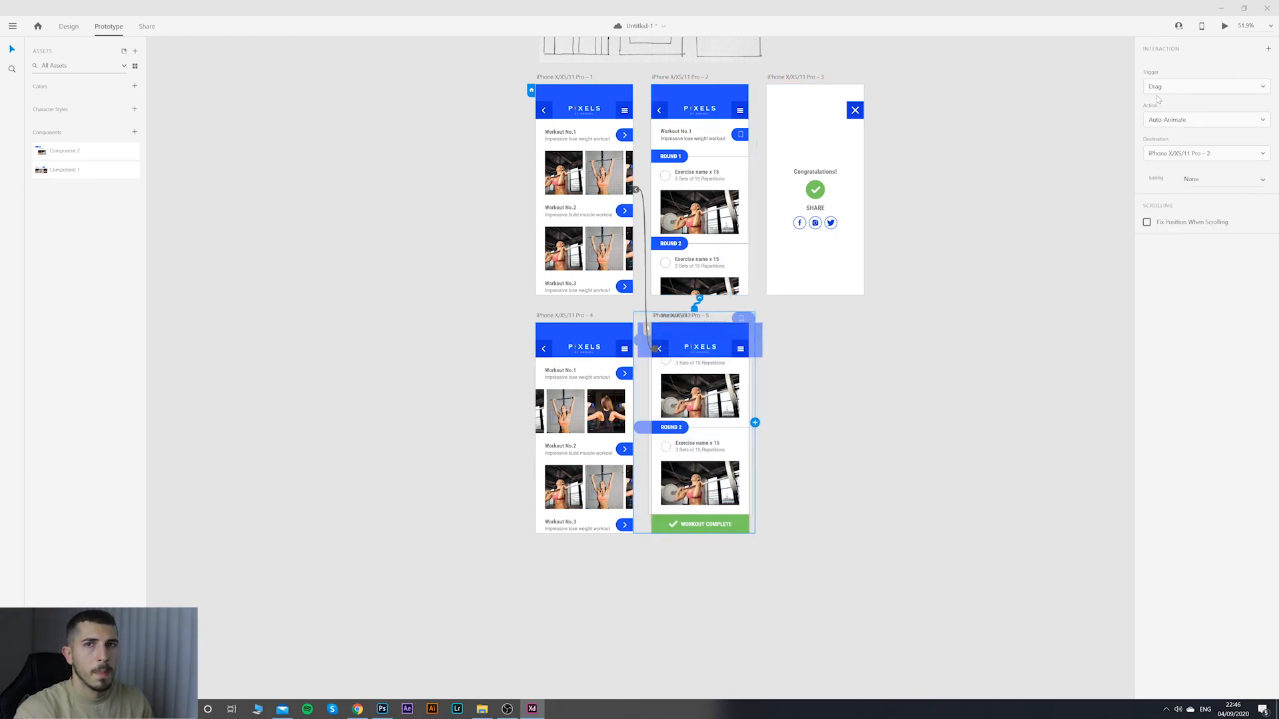
{"action": "left_click", "coordinate": [1223, 27]}
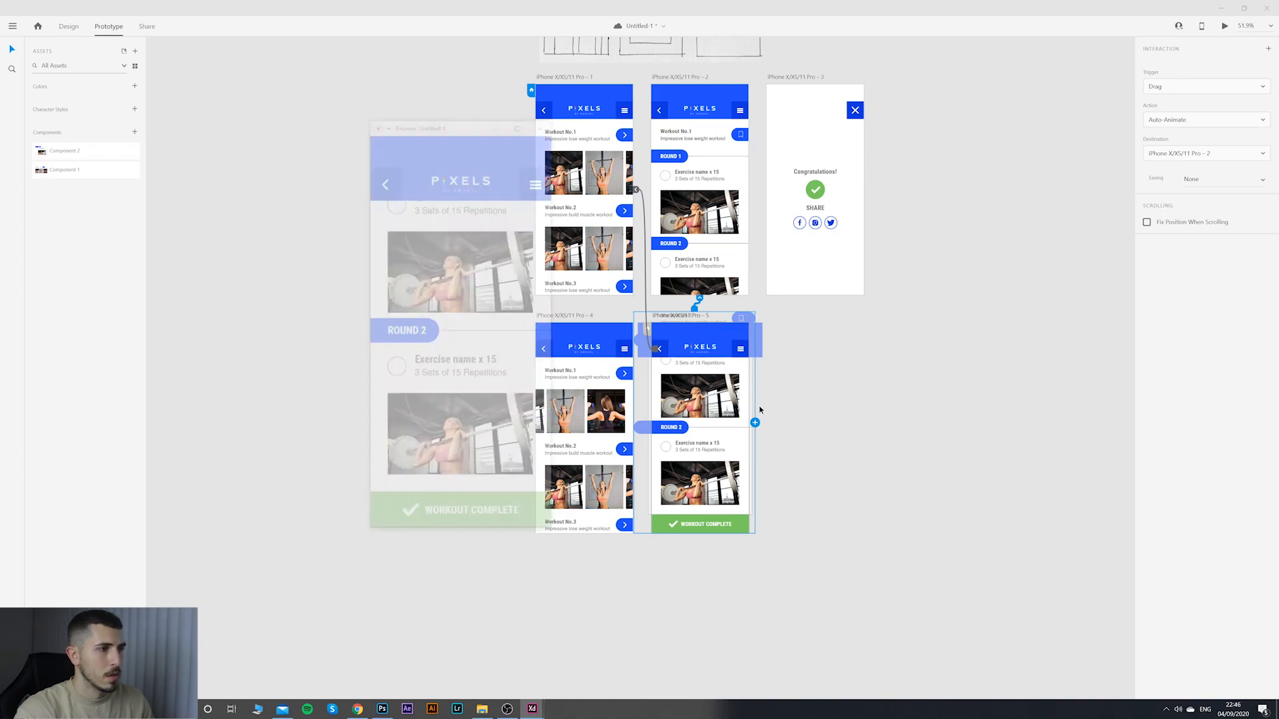
Step: Test dragging the exercise content down and back up in the preview, and close the preview
{"action": "left_click_drag", "start_coordinate": [474, 339], "coordinate": [453, 552]}
{"action": "left_click_drag", "start_coordinate": [465, 477], "coordinate": [462, 280]}
{"action": "left_click", "coordinate": [545, 124]}
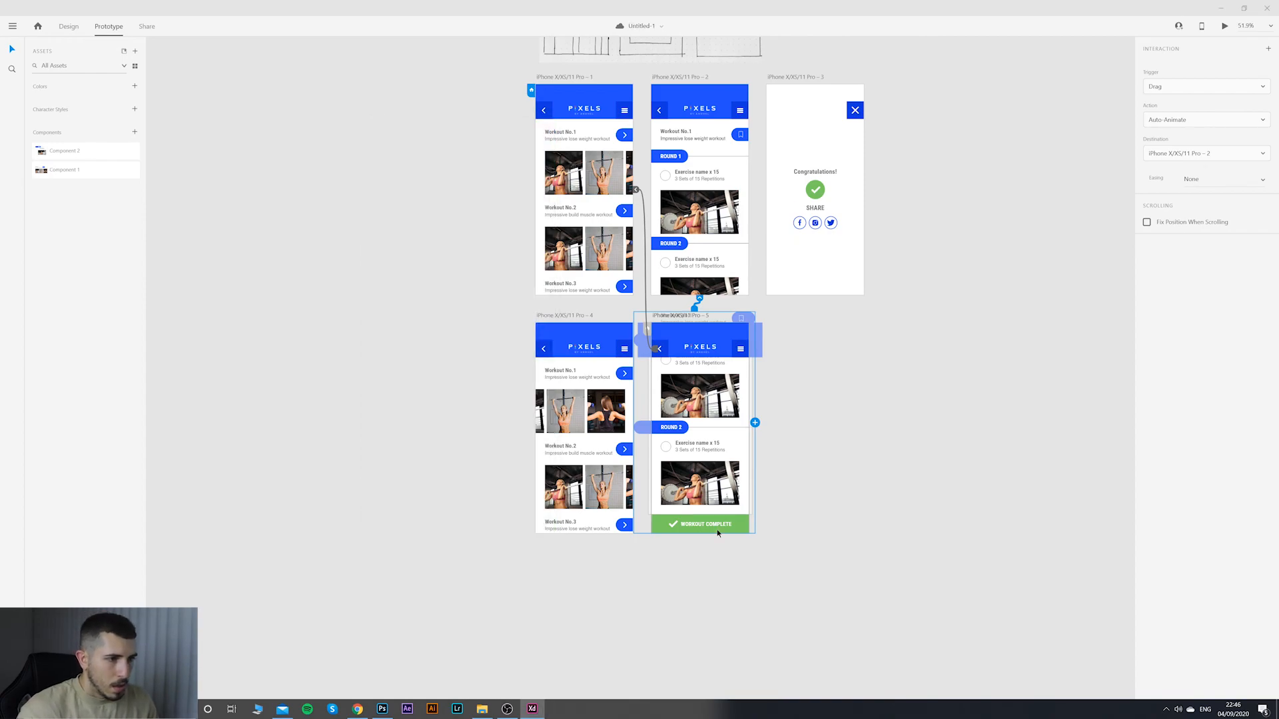
Step: Link the green Workout Complete bar of artboard 5 to iPhone X/XS/11 Pro – 3 with a Tap trigger and Auto-Animate
{"action": "key", "text": "ctrl+3"}
{"action": "left_click", "coordinate": [832, 557]}
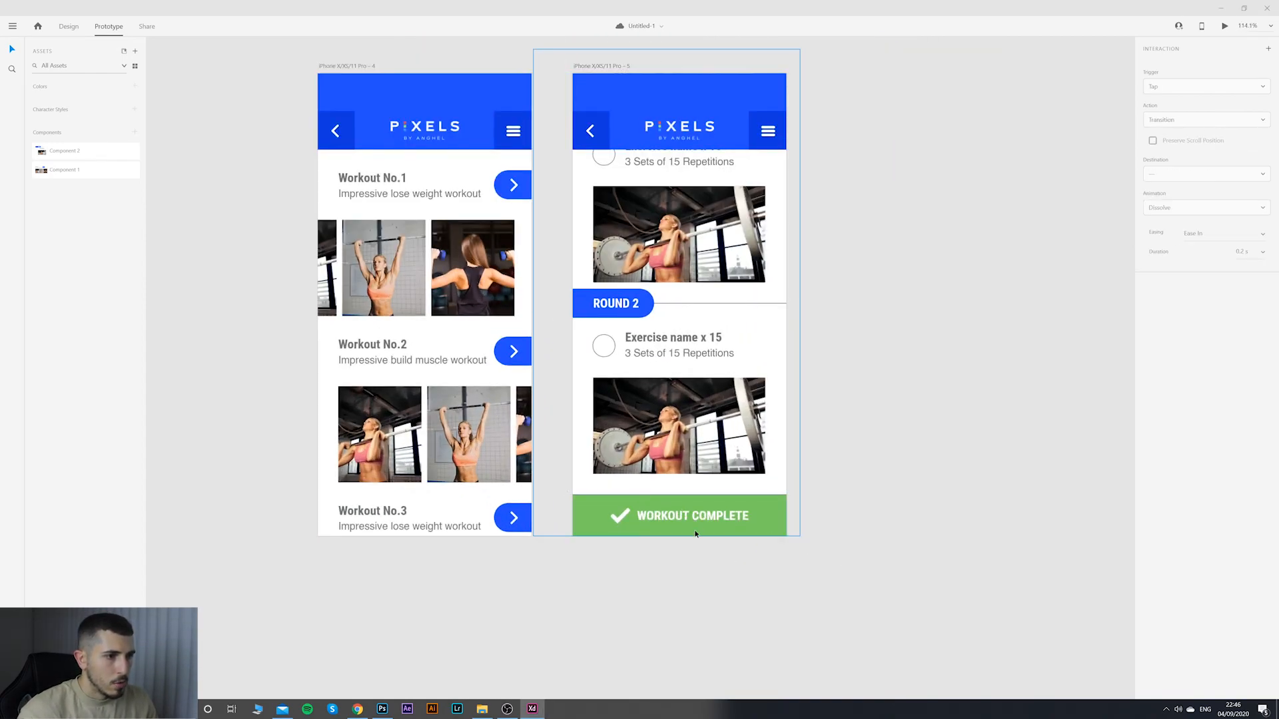
{"action": "scroll", "coordinate": [734, 514], "scroll_direction": "down", "scroll_amount": 5}
{"action": "left_click_drag", "start_coordinate": [823, 450], "coordinate": [781, 505]}
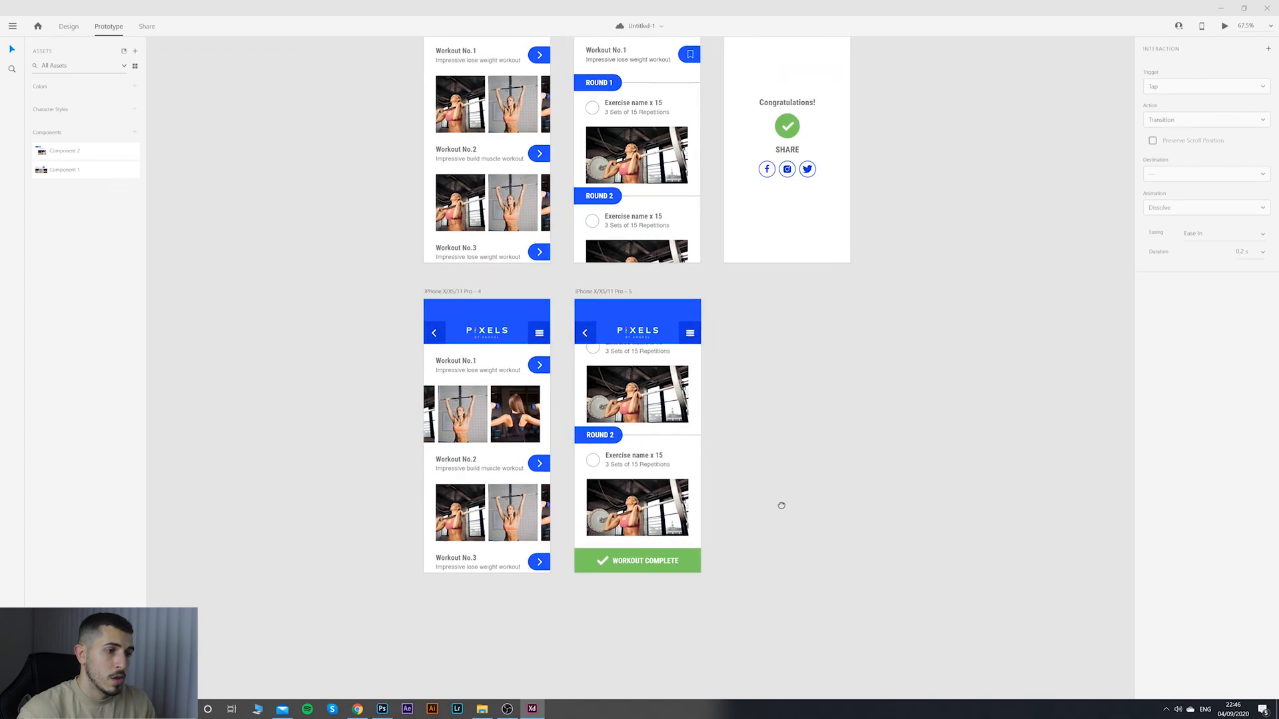
{"action": "left_click", "coordinate": [645, 561]}
{"action": "scroll", "coordinate": [656, 553], "scroll_direction": "down", "scroll_amount": 3}
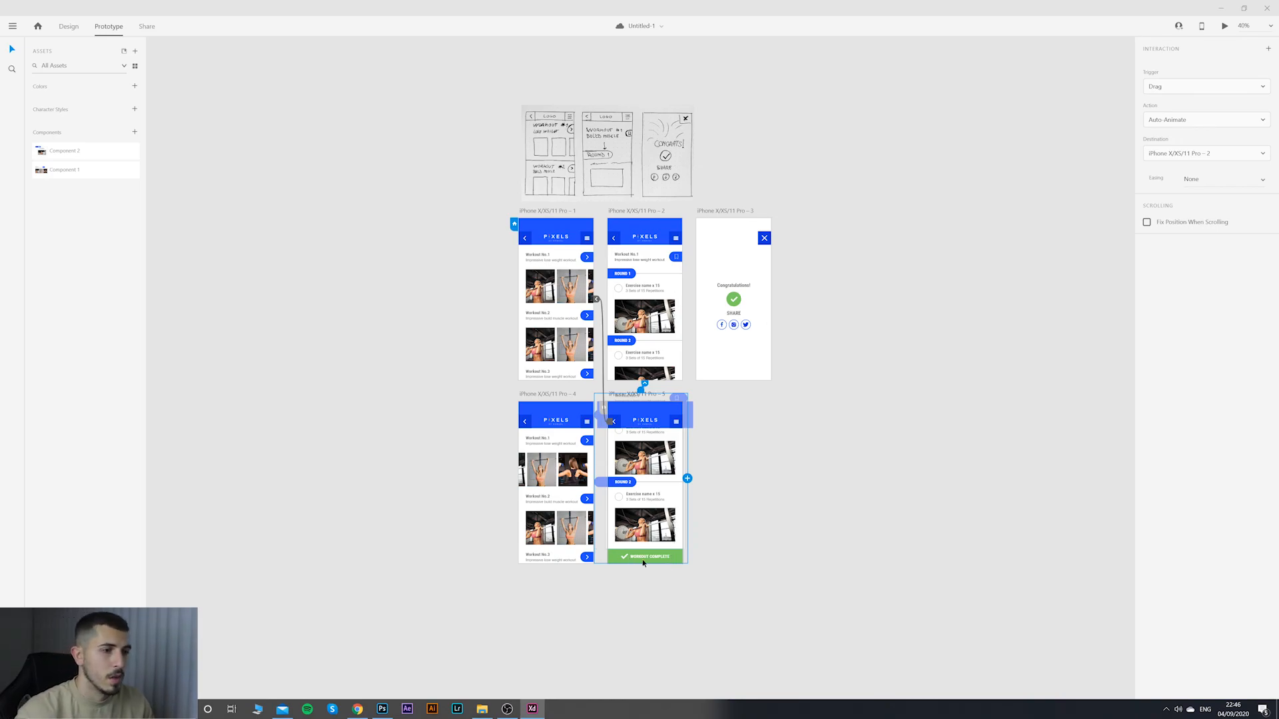
{"action": "left_click", "coordinate": [669, 558]}
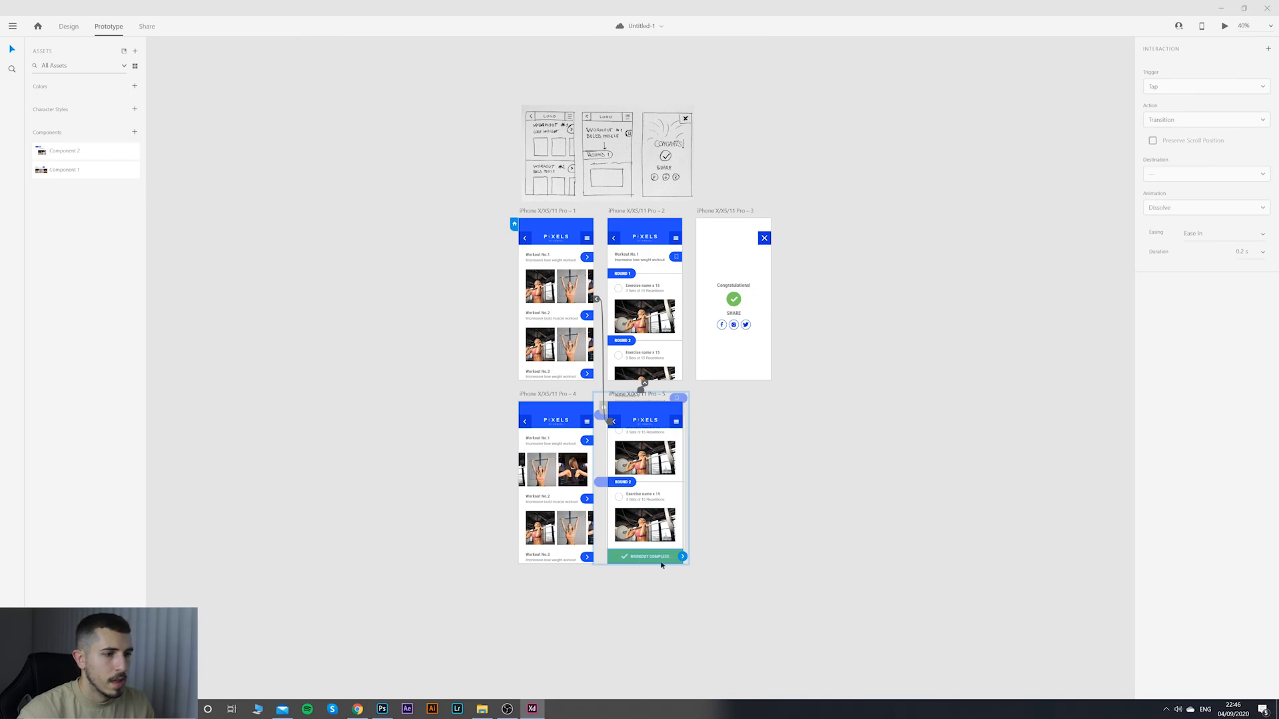
{"action": "left_click_drag", "start_coordinate": [680, 562], "coordinate": [729, 347]}
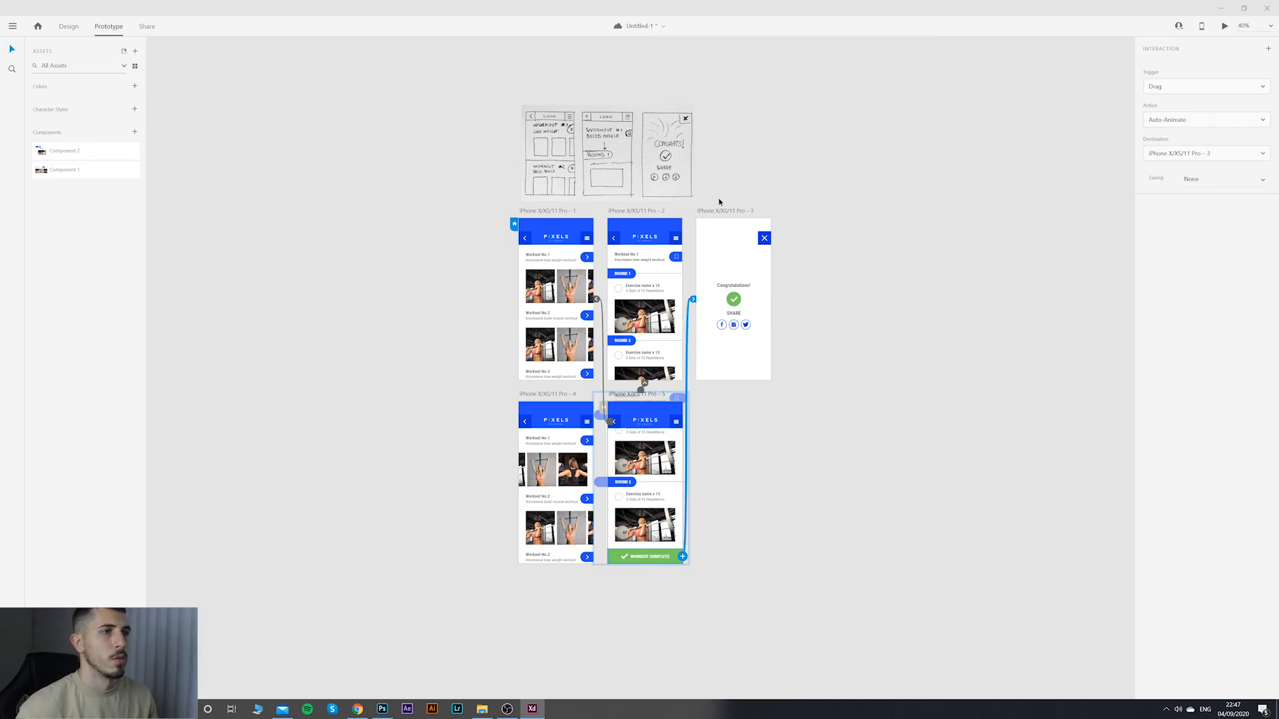
{"action": "left_click", "coordinate": [1182, 89]}
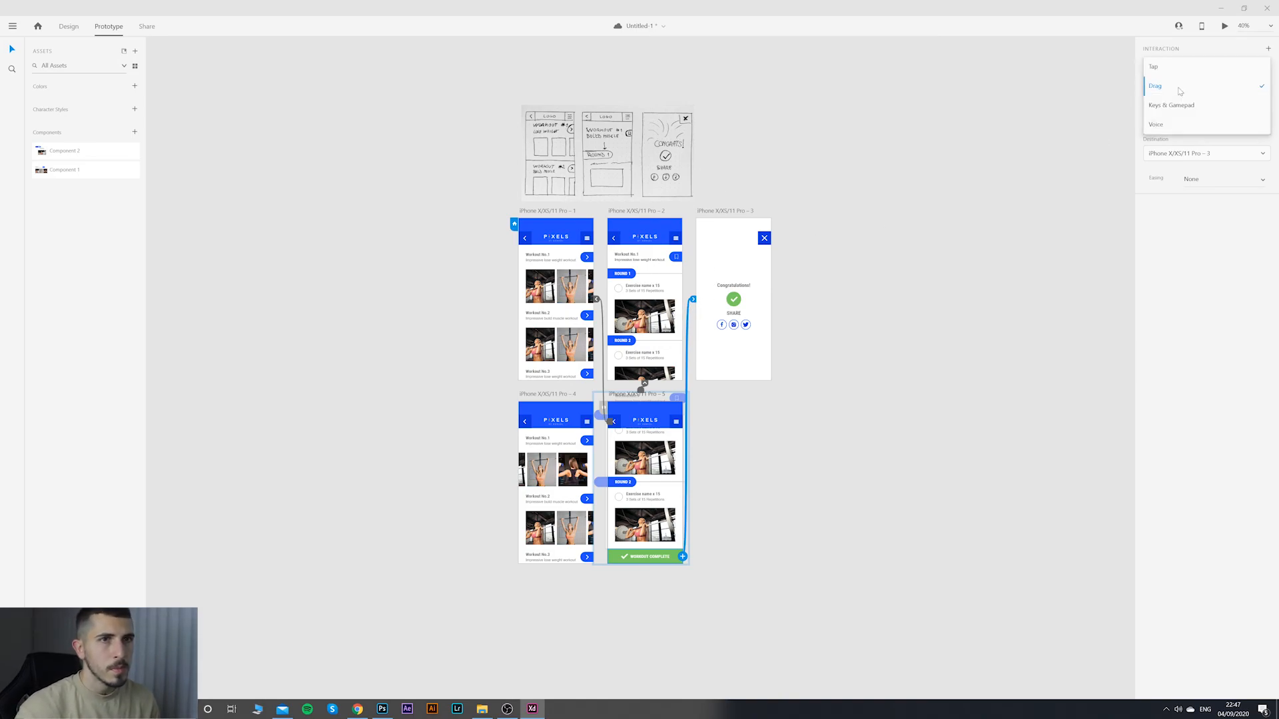
{"action": "left_click", "coordinate": [1167, 71]}
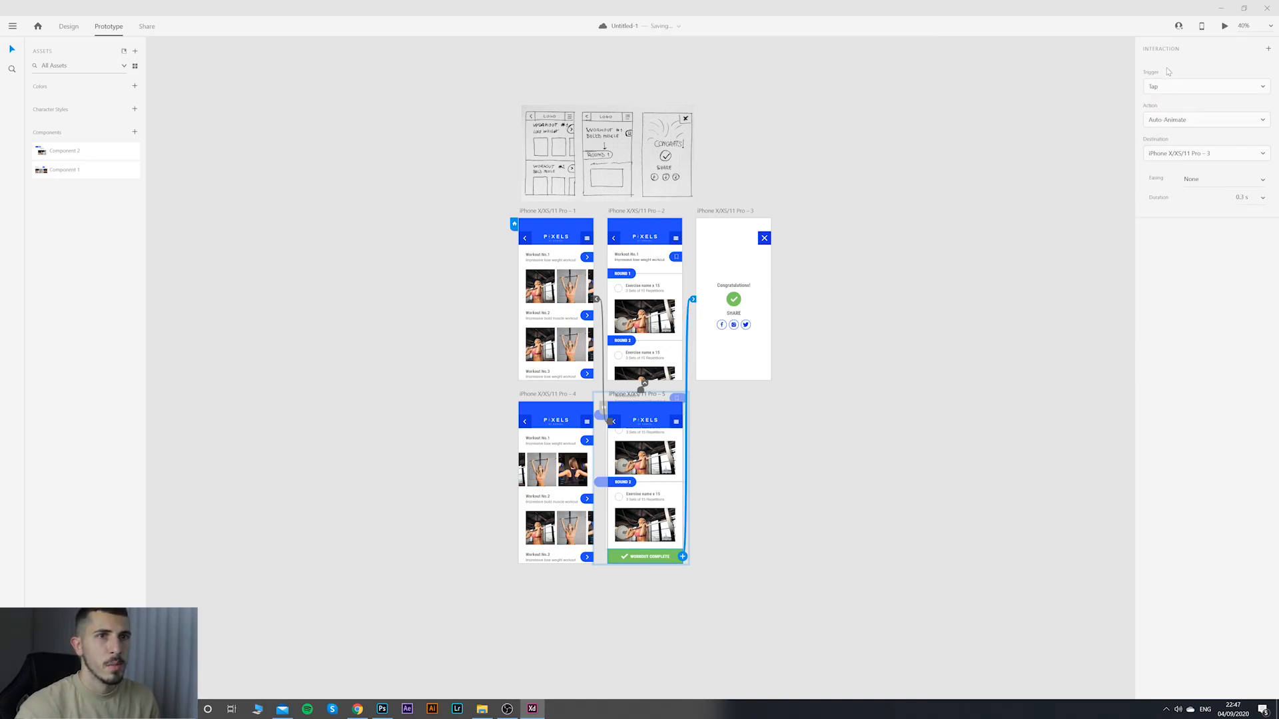
Step: Test the Workout Complete bar in the preview and close the preview
{"action": "left_click", "coordinate": [1224, 27]}
{"action": "left_click", "coordinate": [482, 511]}
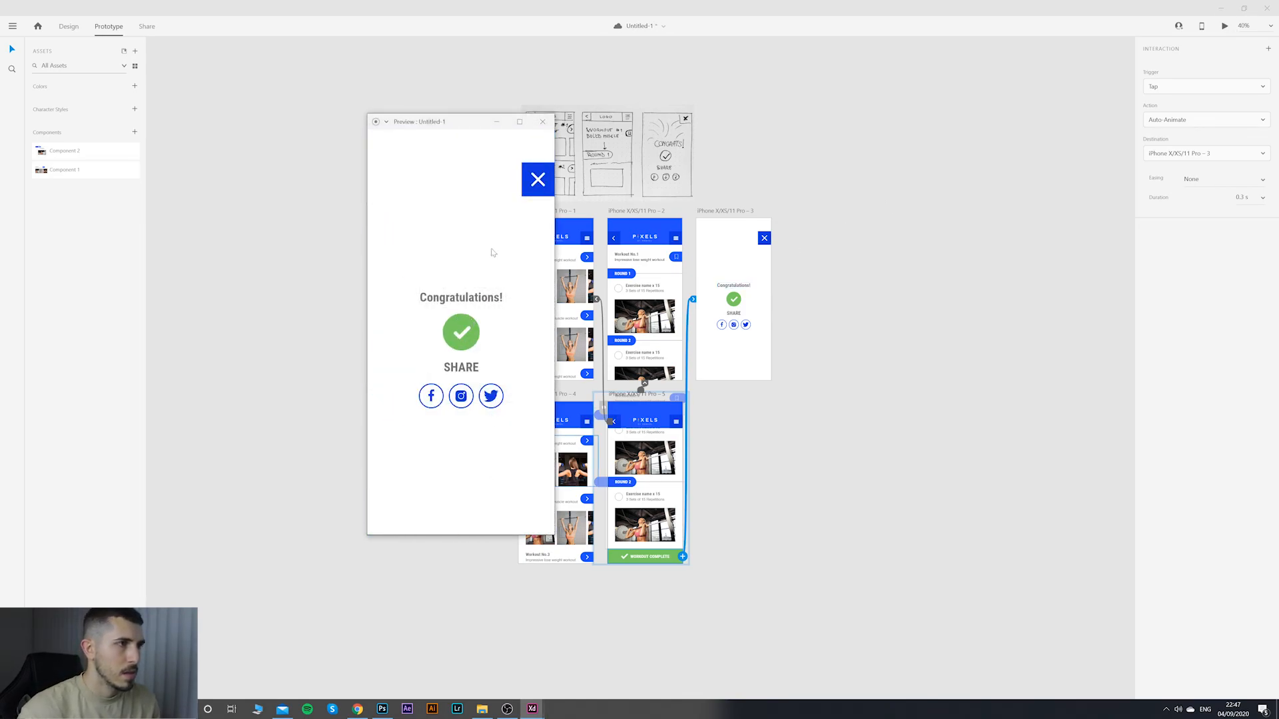
{"action": "left_click", "coordinate": [542, 121]}
{"action": "left_click", "coordinate": [806, 414]}
{"action": "left_click", "coordinate": [675, 559]}
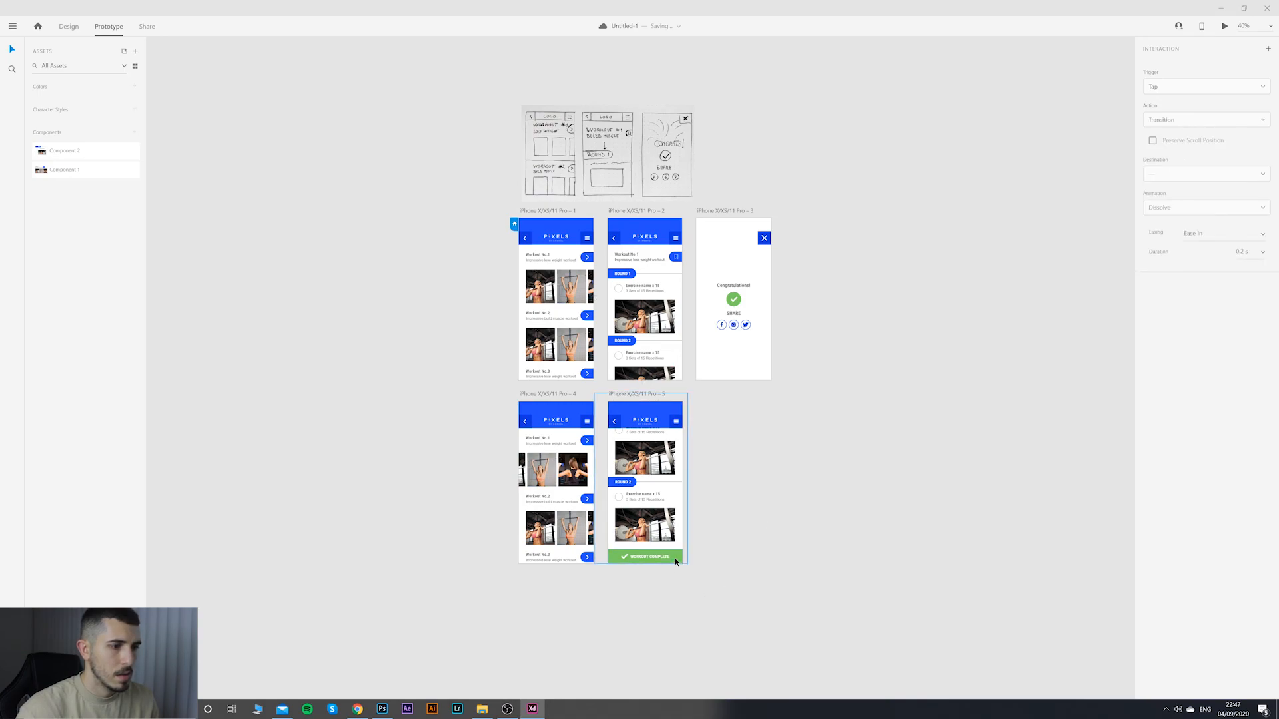
{"action": "left_click_drag", "start_coordinate": [683, 557], "coordinate": [727, 364]}
{"action": "key", "text": "ctrl+z"}
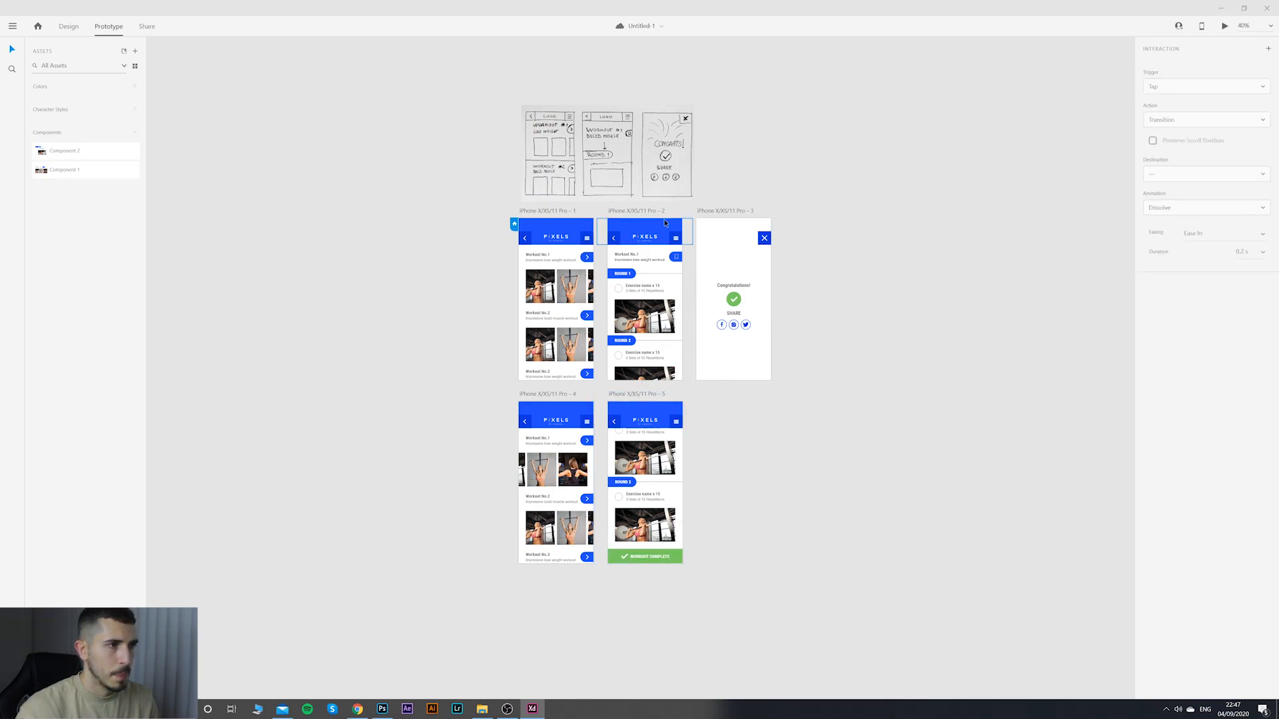
Step: Preview the prototype starting from artboard 5, test the transition from Workout Complete to the Congratulations screen, and close the preview
{"action": "left_click", "coordinate": [673, 210]}
{"action": "left_click", "coordinate": [644, 394]}
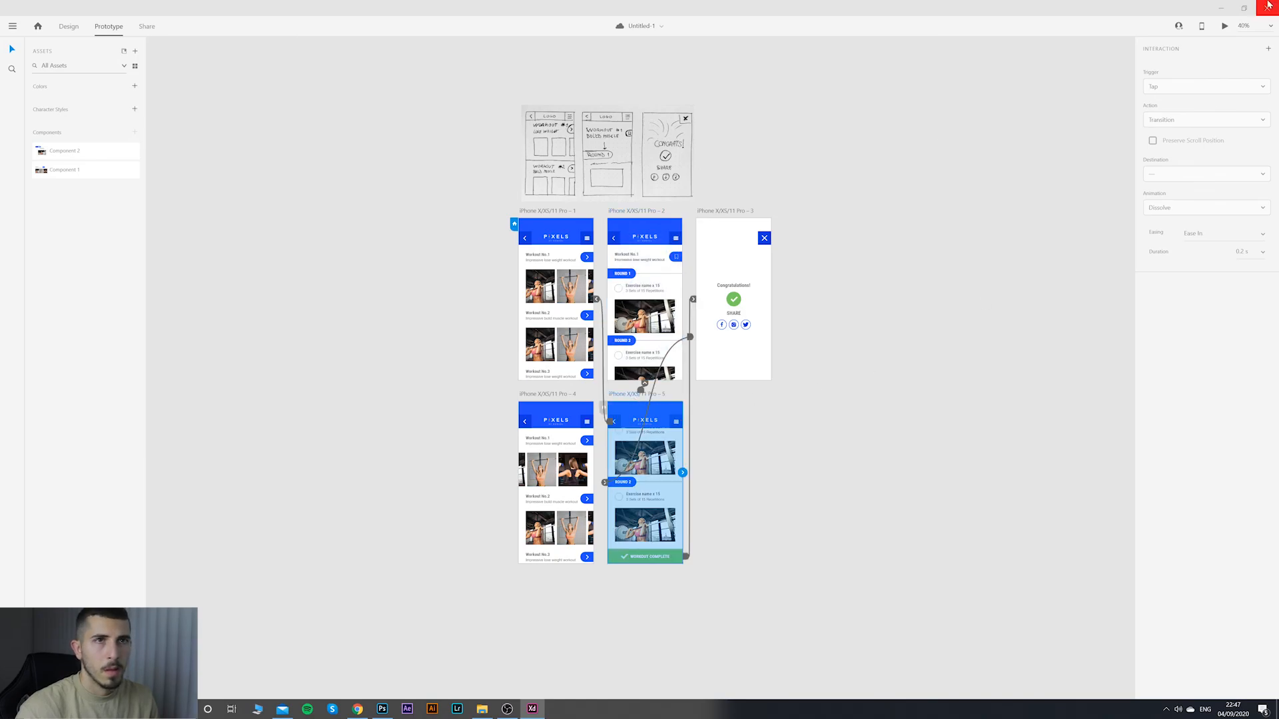
{"action": "left_click", "coordinate": [1225, 25]}
{"action": "left_click", "coordinate": [461, 517]}
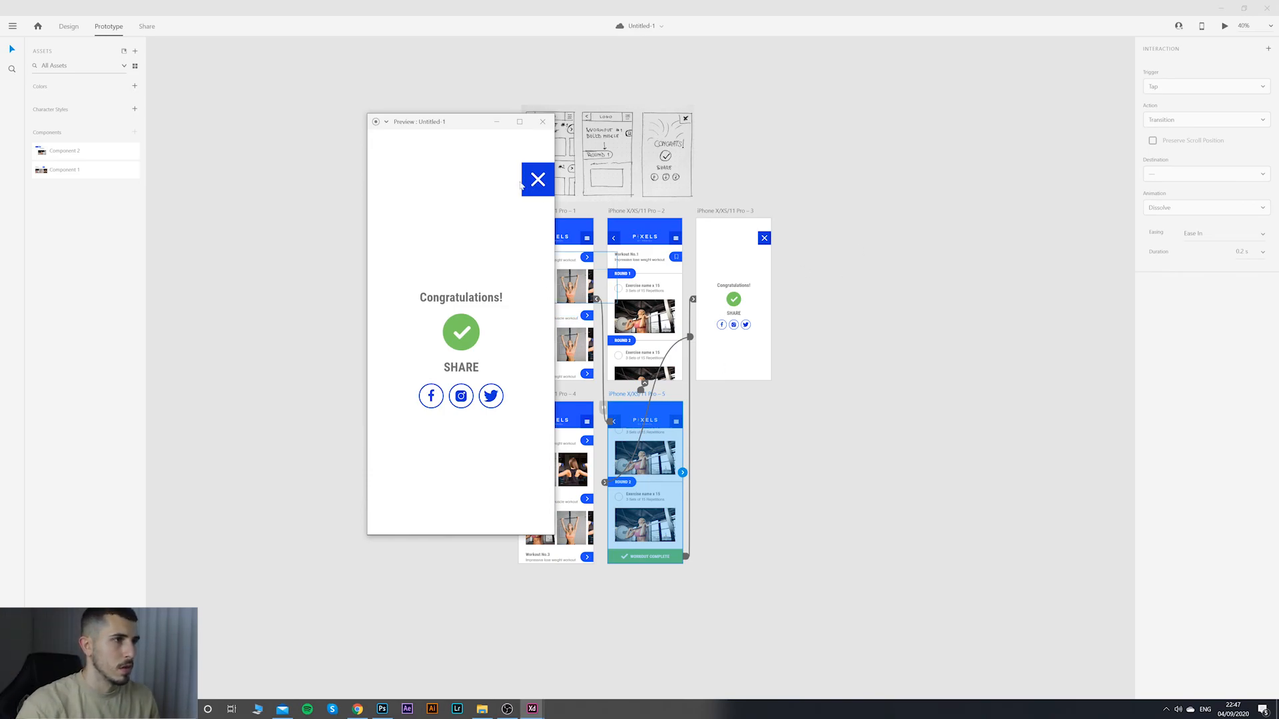
{"action": "left_click", "coordinate": [542, 121]}
Step: Link the X button of the Congratulations artboard to iPhone X/XS/11 Pro – 1 with Tap and Auto-Animate, and open the preview
{"action": "left_click", "coordinate": [767, 238]}
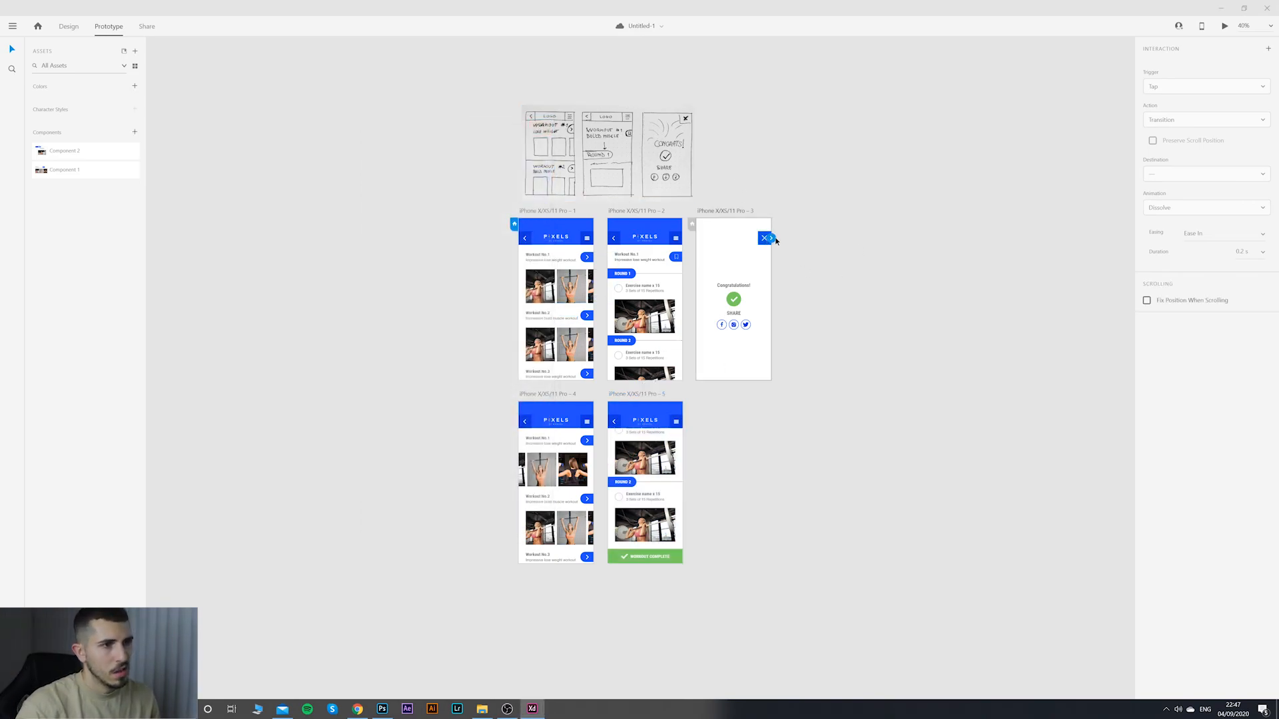
{"action": "left_click_drag", "start_coordinate": [771, 240], "coordinate": [536, 250]}
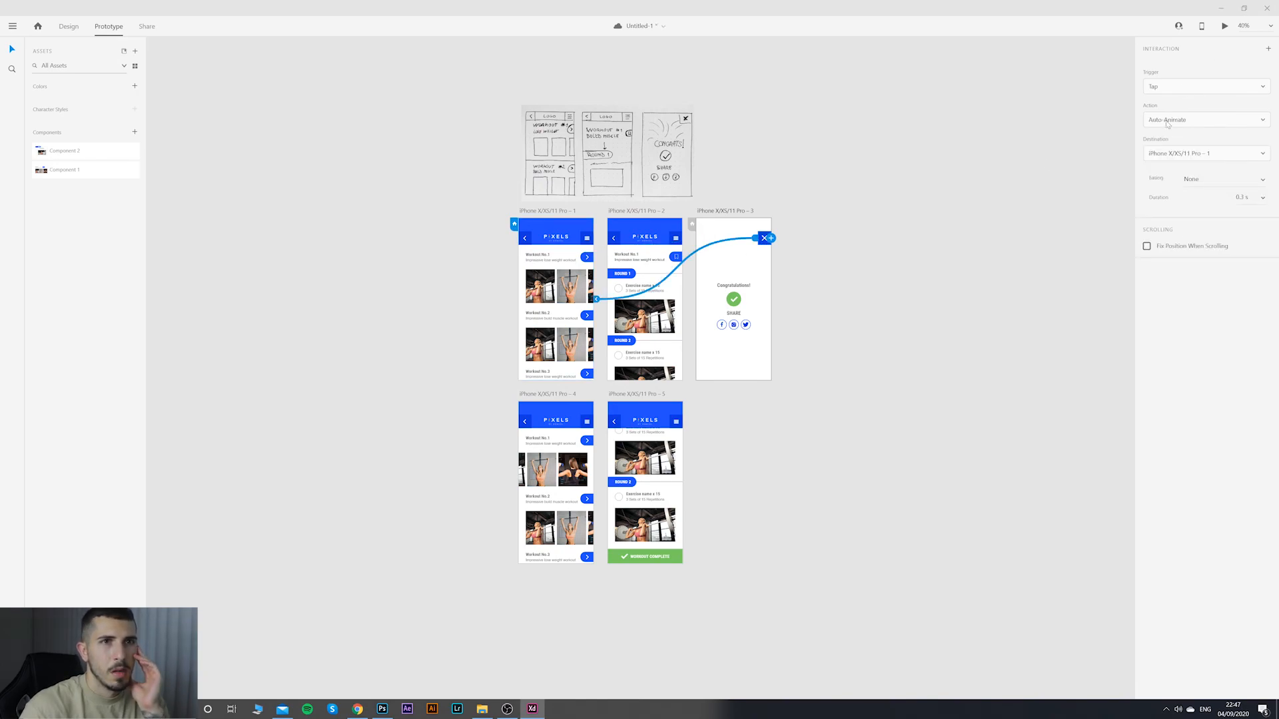
{"action": "left_click", "coordinate": [1224, 25]}
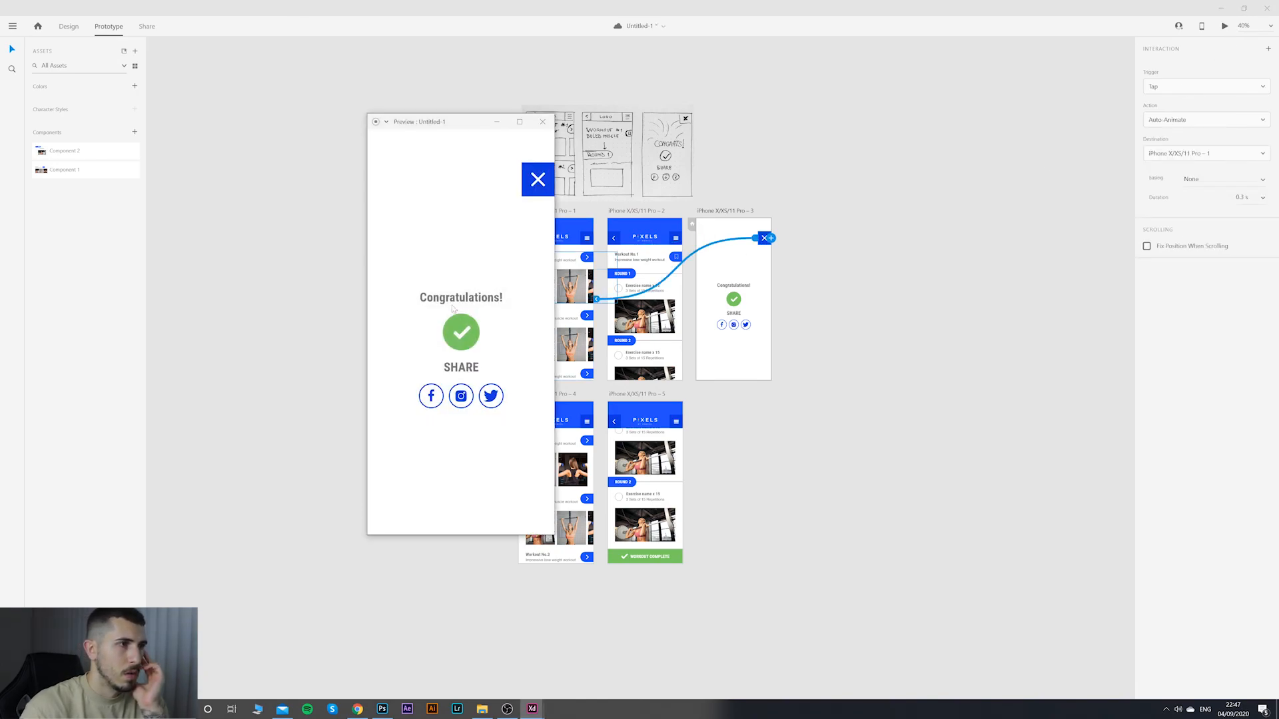
Step: Test the Congratulations screen's X button and the Workout No.1 arrow in the preview, and close the preview
{"action": "left_click", "coordinate": [538, 178]}
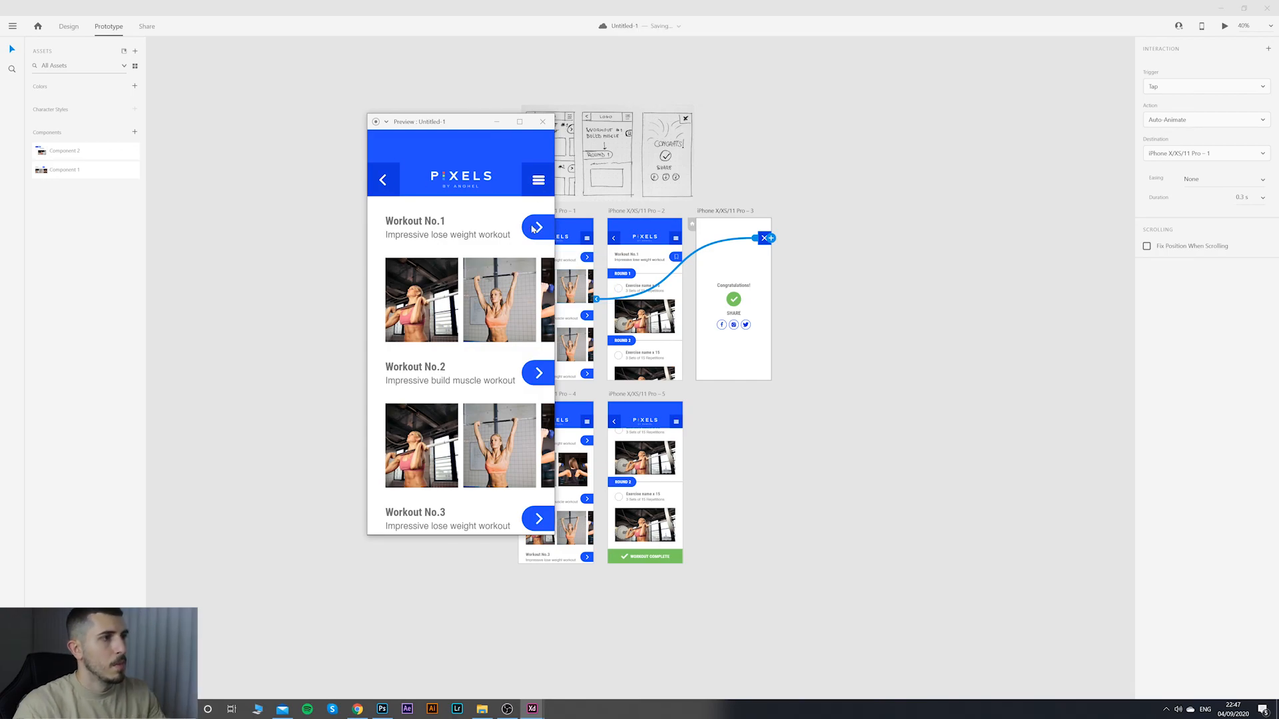
{"action": "left_click", "coordinate": [538, 227]}
{"action": "left_click", "coordinate": [551, 127]}
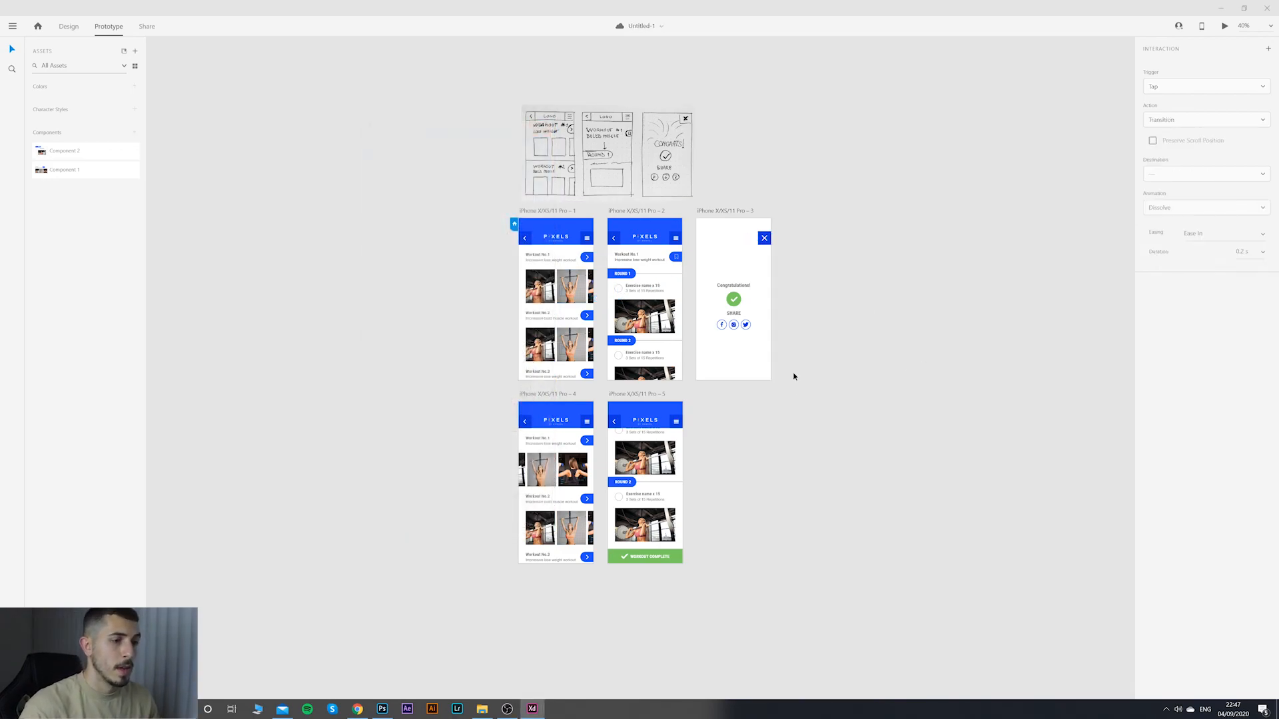
Step: Preview the prototype from the first artboard, test dragging the Workout No.1 photos, and open the Workout No.1 detail screen
{"action": "left_click", "coordinate": [548, 210]}
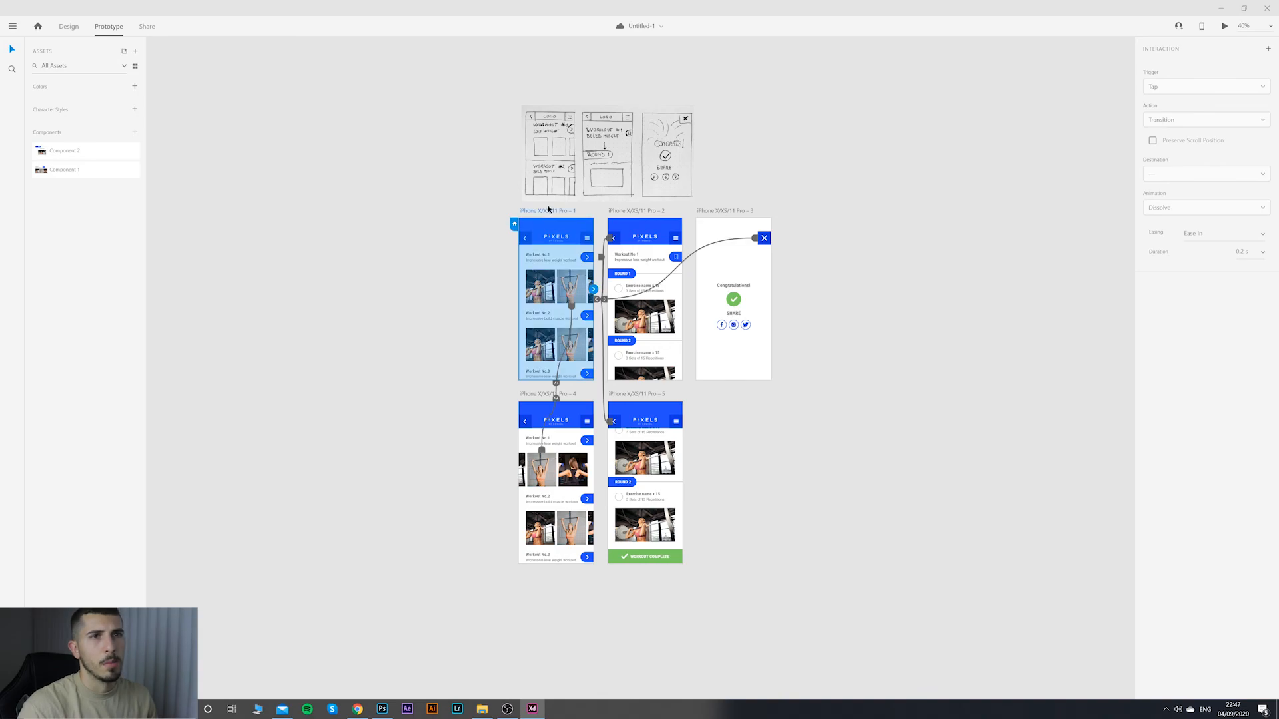
{"action": "left_click", "coordinate": [1224, 26]}
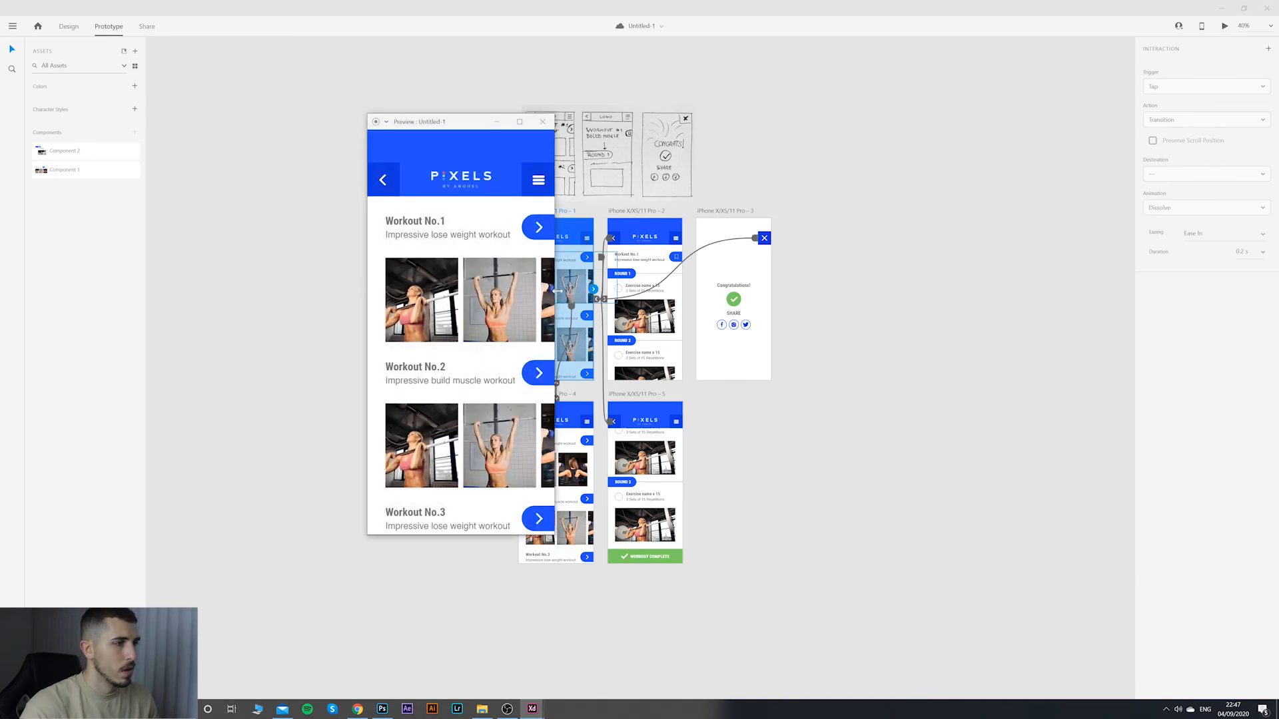
{"action": "left_click_drag", "start_coordinate": [502, 293], "coordinate": [550, 284]}
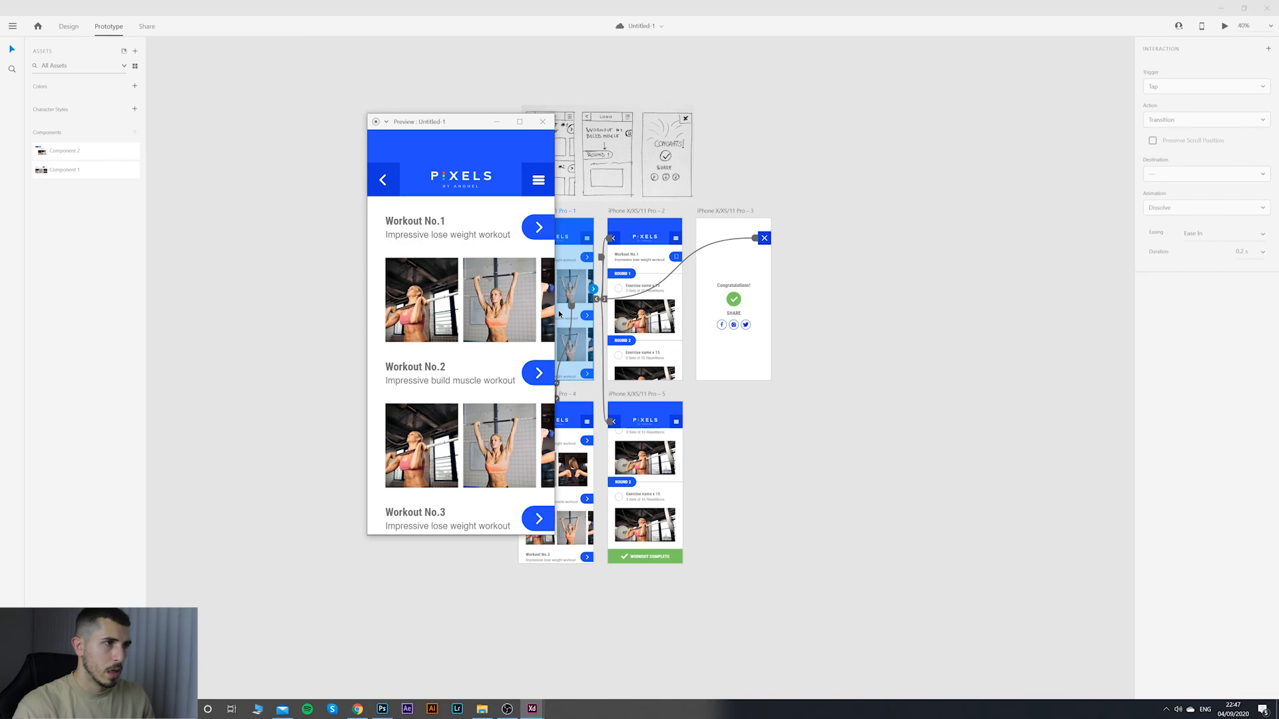
{"action": "left_click", "coordinate": [539, 229]}
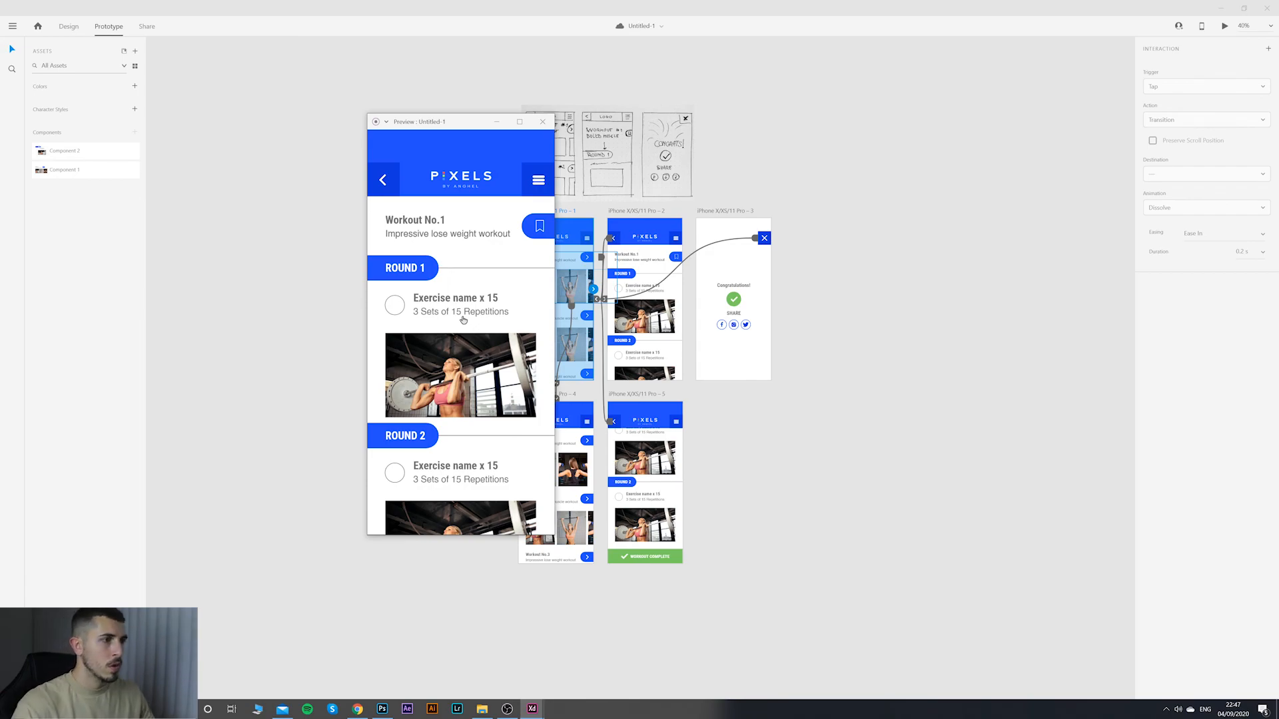
Step: Test the exercise list's movement, Workout Complete and the X button in the preview, and move the preview window beside the artboards
{"action": "scroll", "coordinate": [469, 300], "scroll_direction": "down", "scroll_amount": 3}
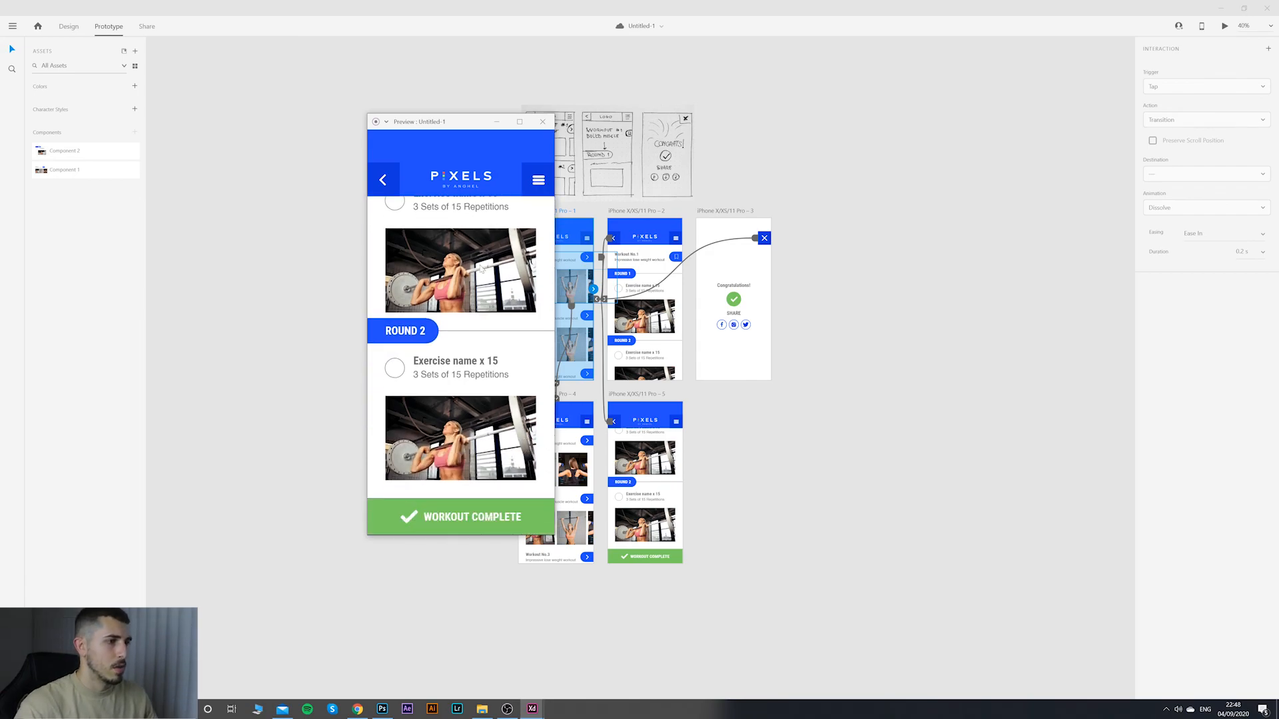
{"action": "scroll", "coordinate": [486, 228], "scroll_direction": "up", "scroll_amount": 3}
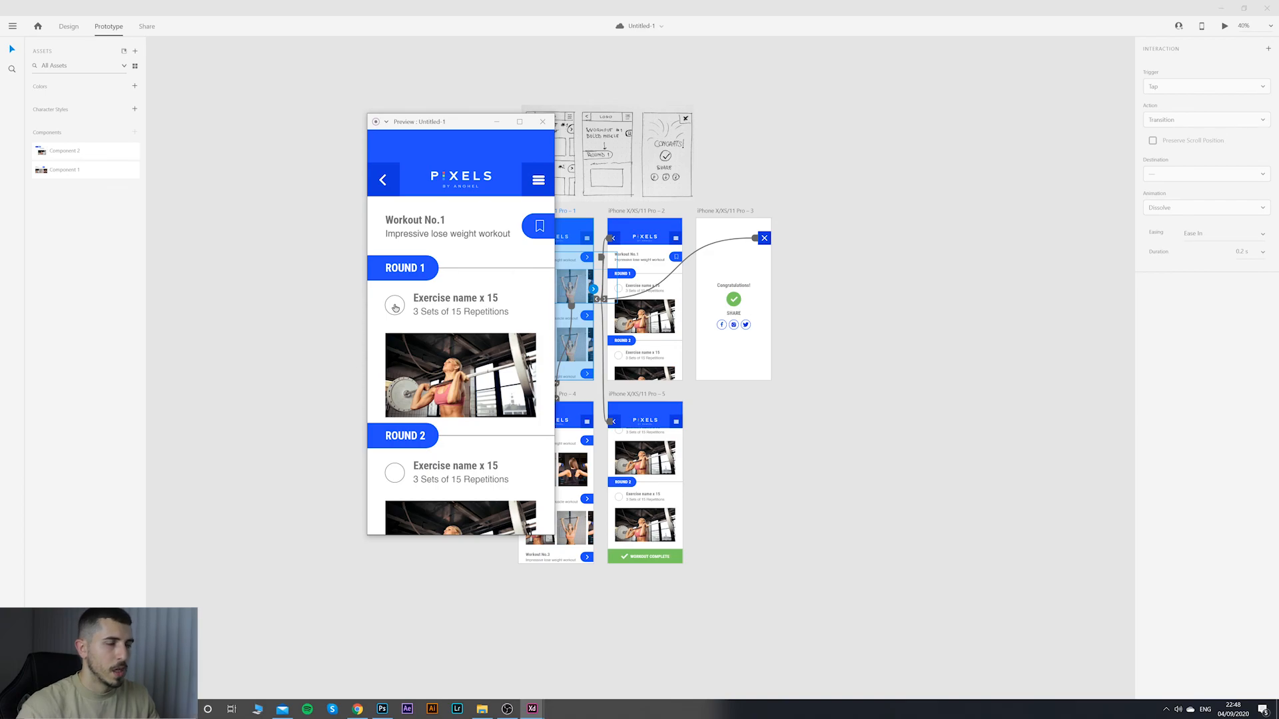
{"action": "scroll", "coordinate": [499, 253], "scroll_direction": "down", "scroll_amount": 3}
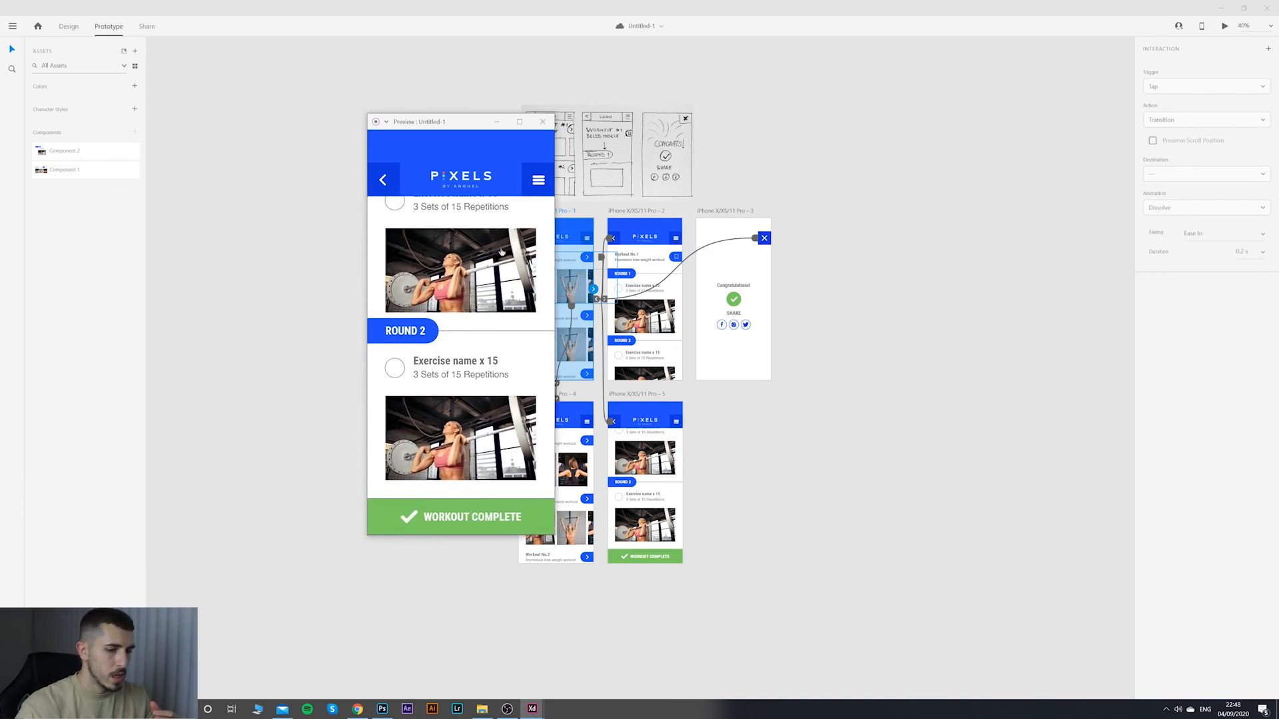
{"action": "left_click", "coordinate": [457, 519]}
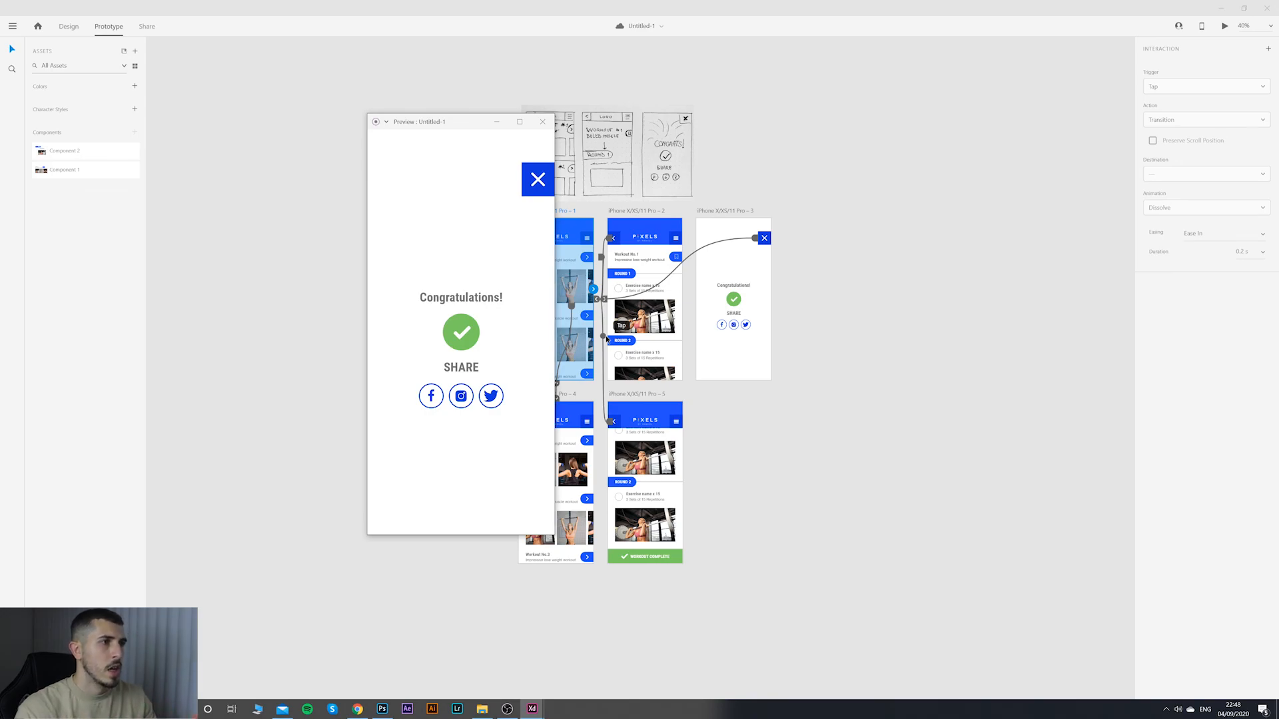
{"action": "left_click", "coordinate": [541, 184]}
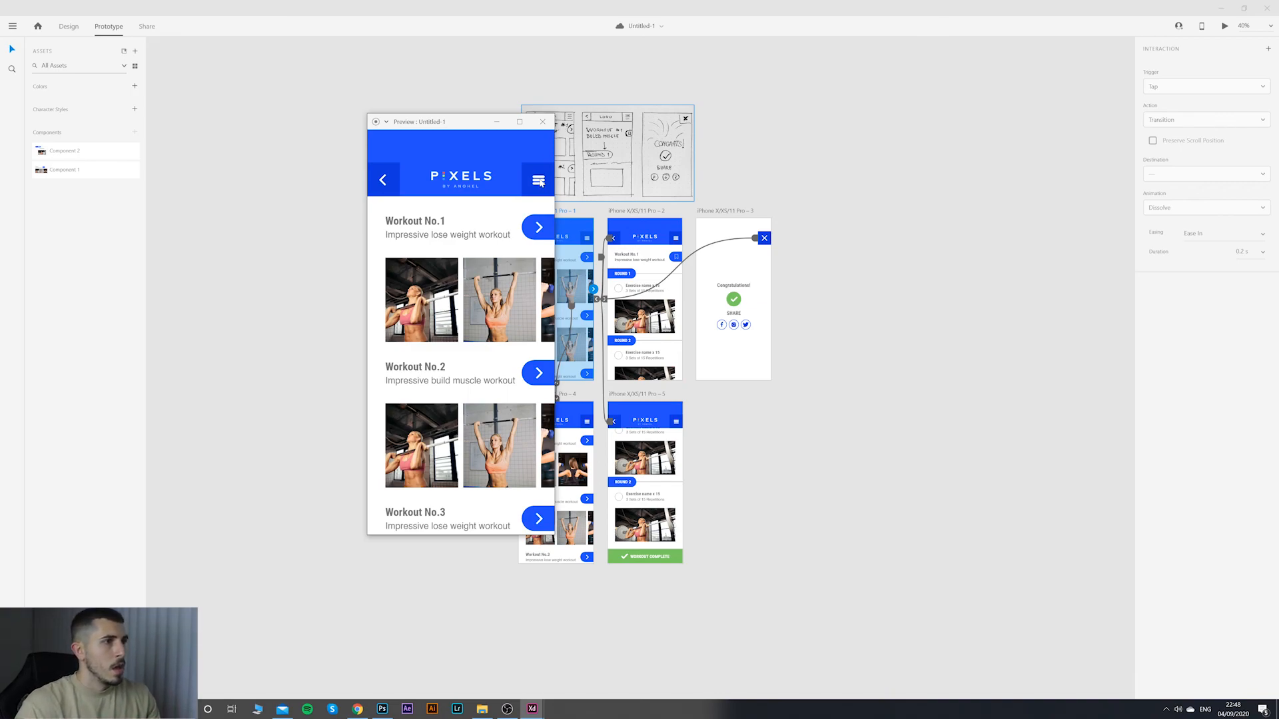
{"action": "left_click_drag", "start_coordinate": [454, 123], "coordinate": [876, 119]}
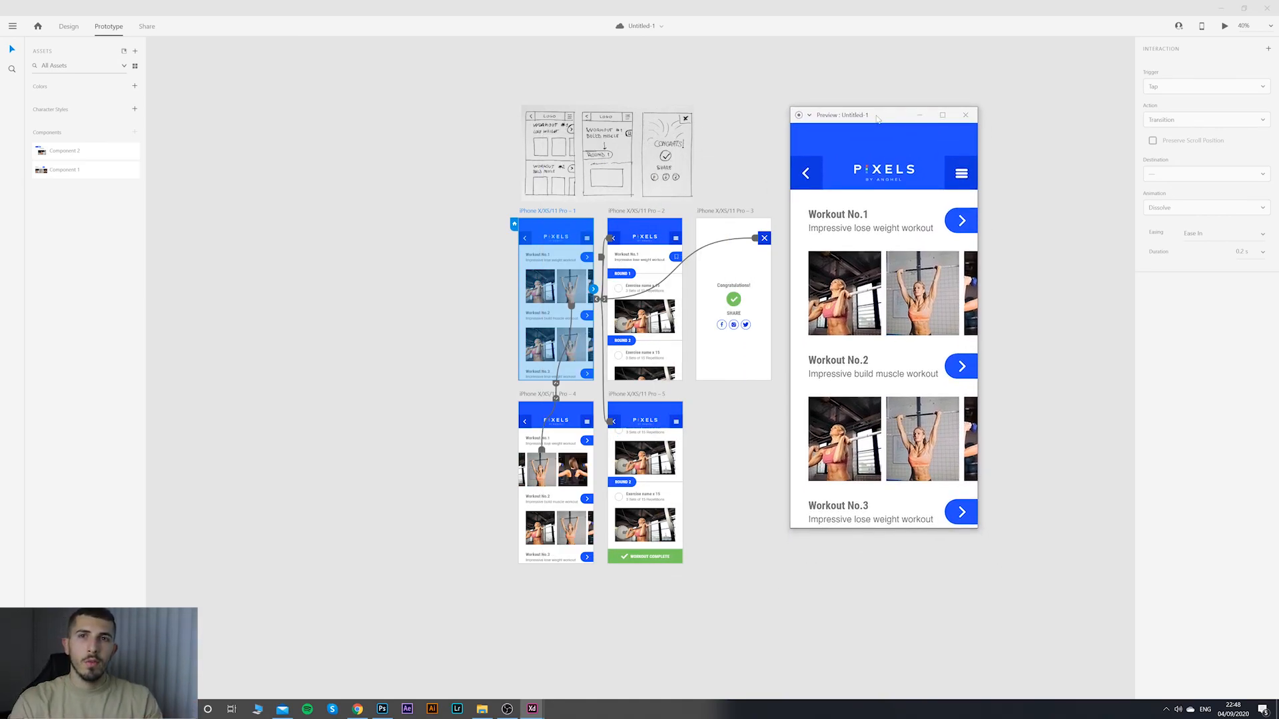